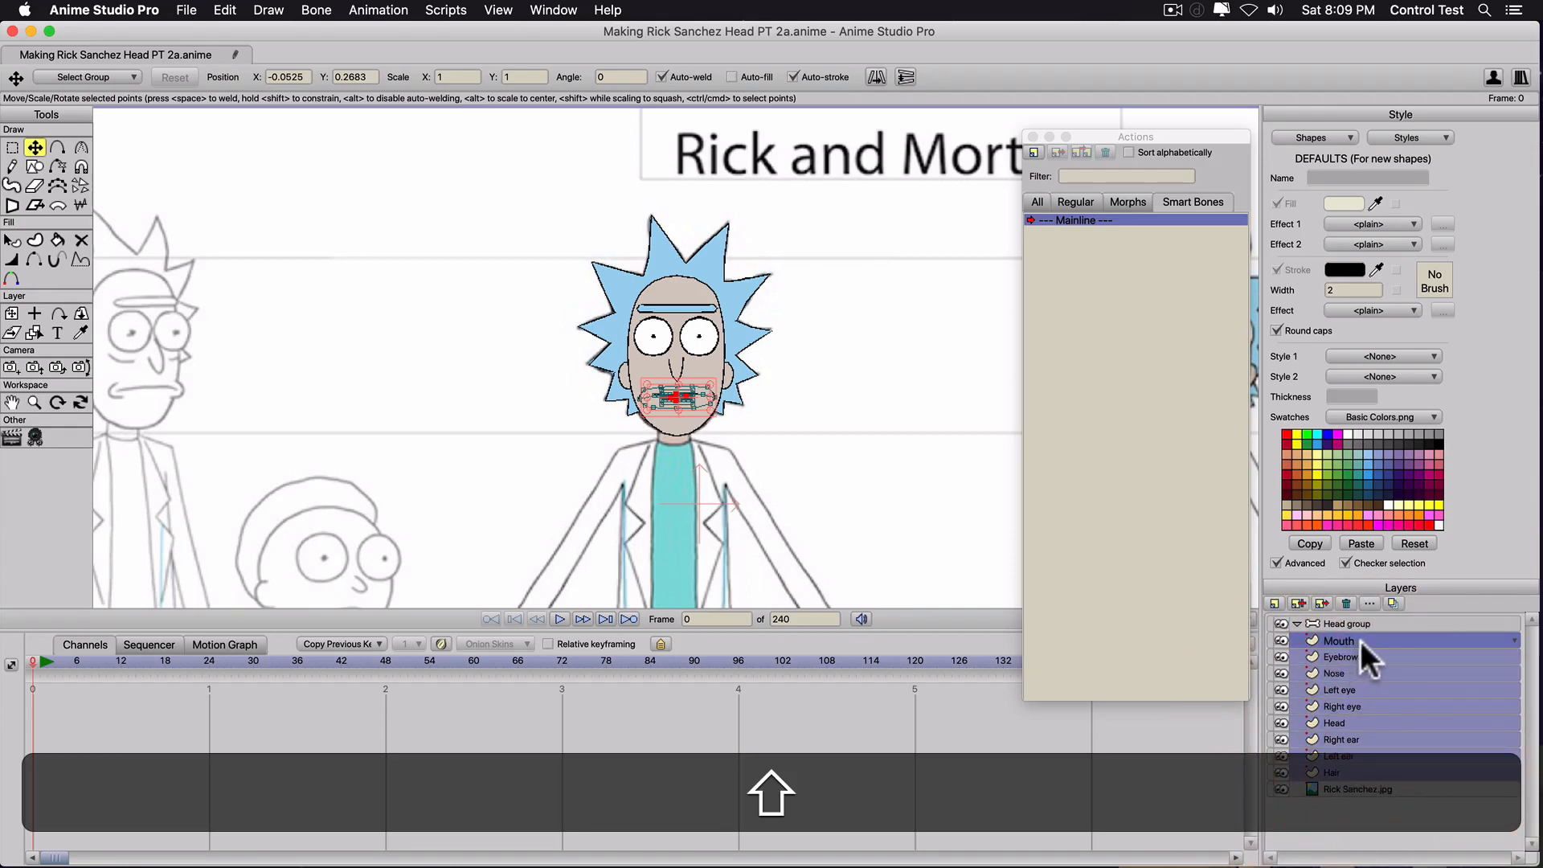
# Move the selected head part layers, from Mouth through Hair, into the Head group bone layer.
pyautogui.moveTo(1361, 639); pyautogui.dragTo(1361, 625)
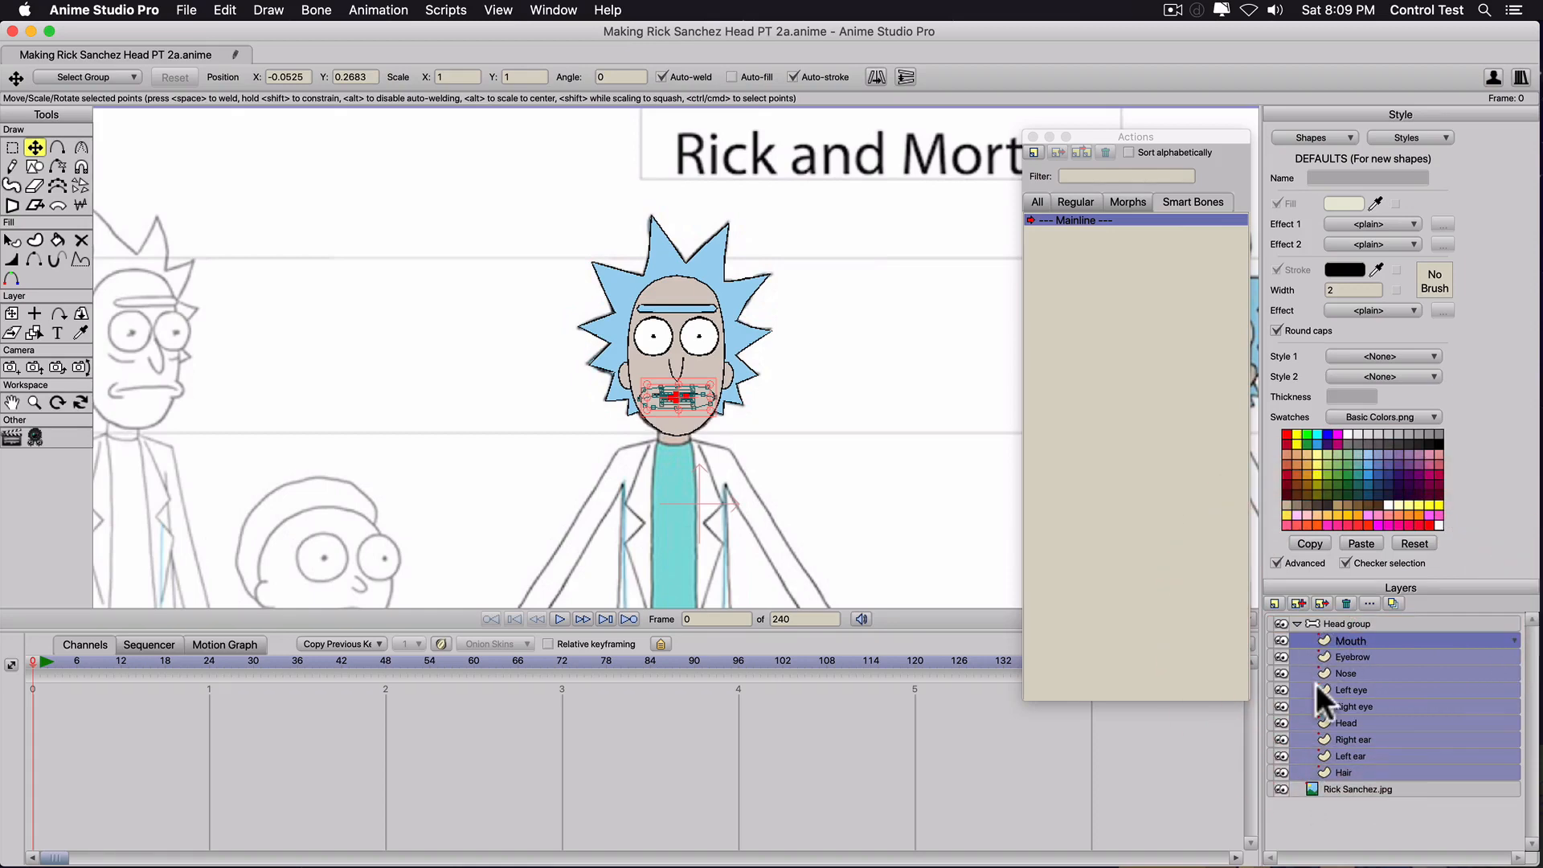
pyautogui.click(1283, 620)
pyautogui.click(1283, 620)
pyautogui.click(1283, 620)
pyautogui.click(1284, 620)
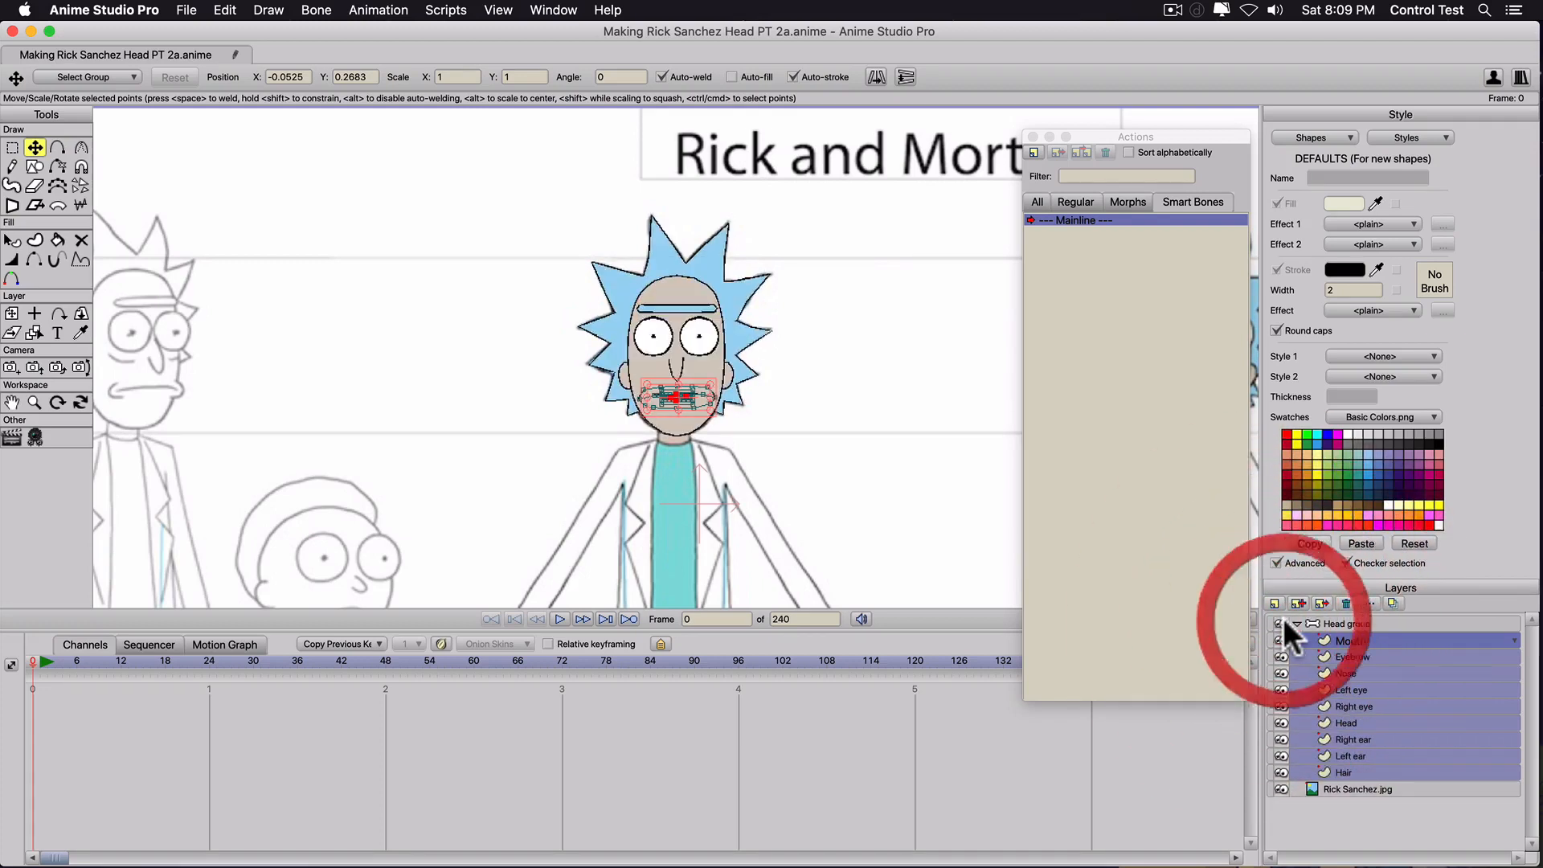
pyautogui.scroll(1, 813, 484)
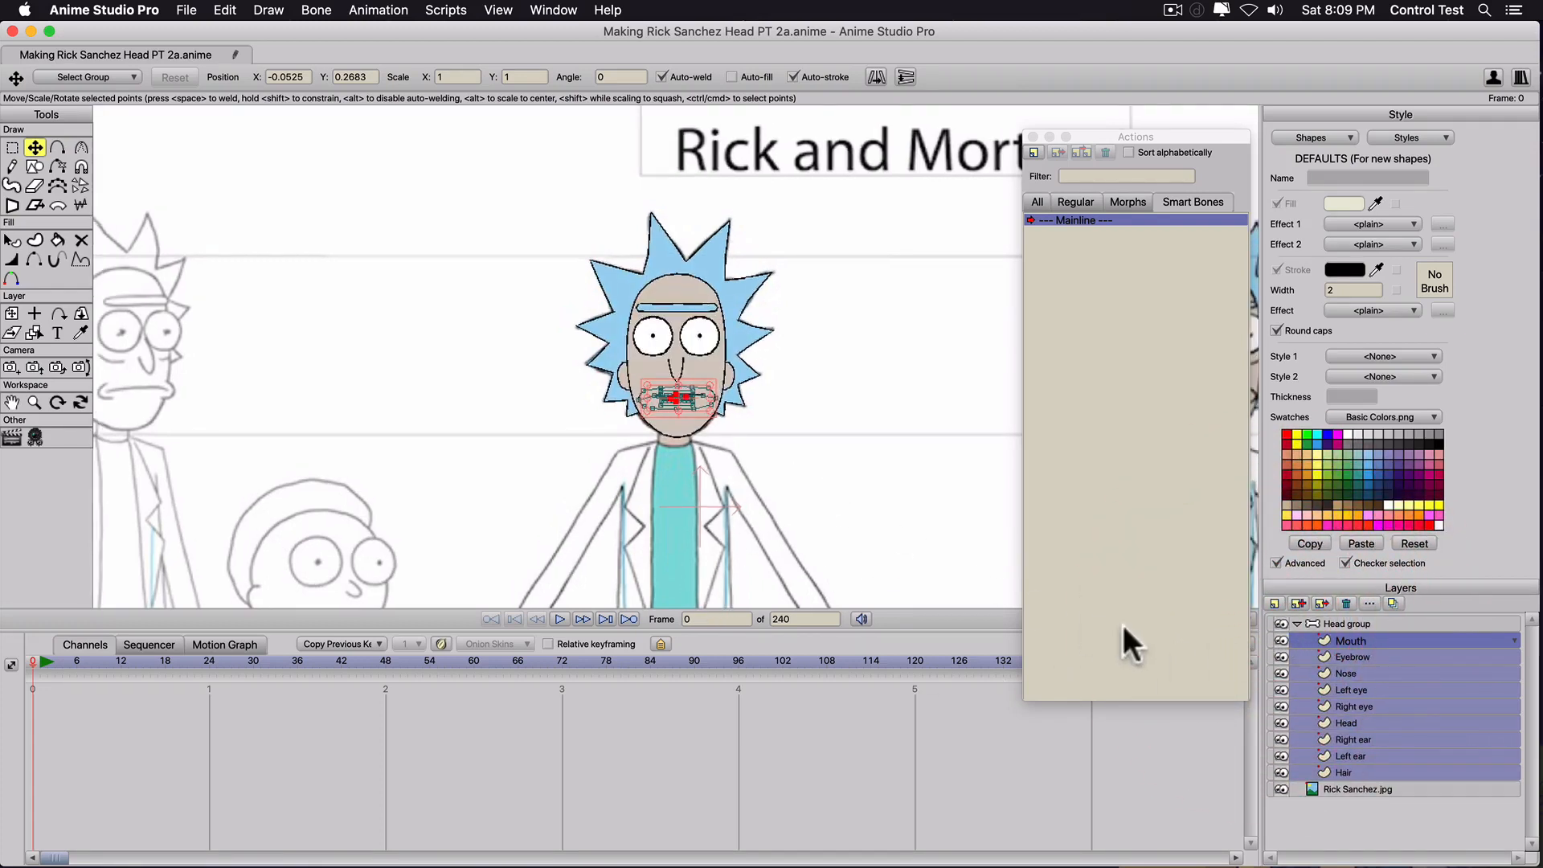
# In the Head group layer, add a vertical bone from the eyebrow's centre up into the forehead.
pyautogui.click(1342, 622)
pyautogui.scroll(5, 723, 407)
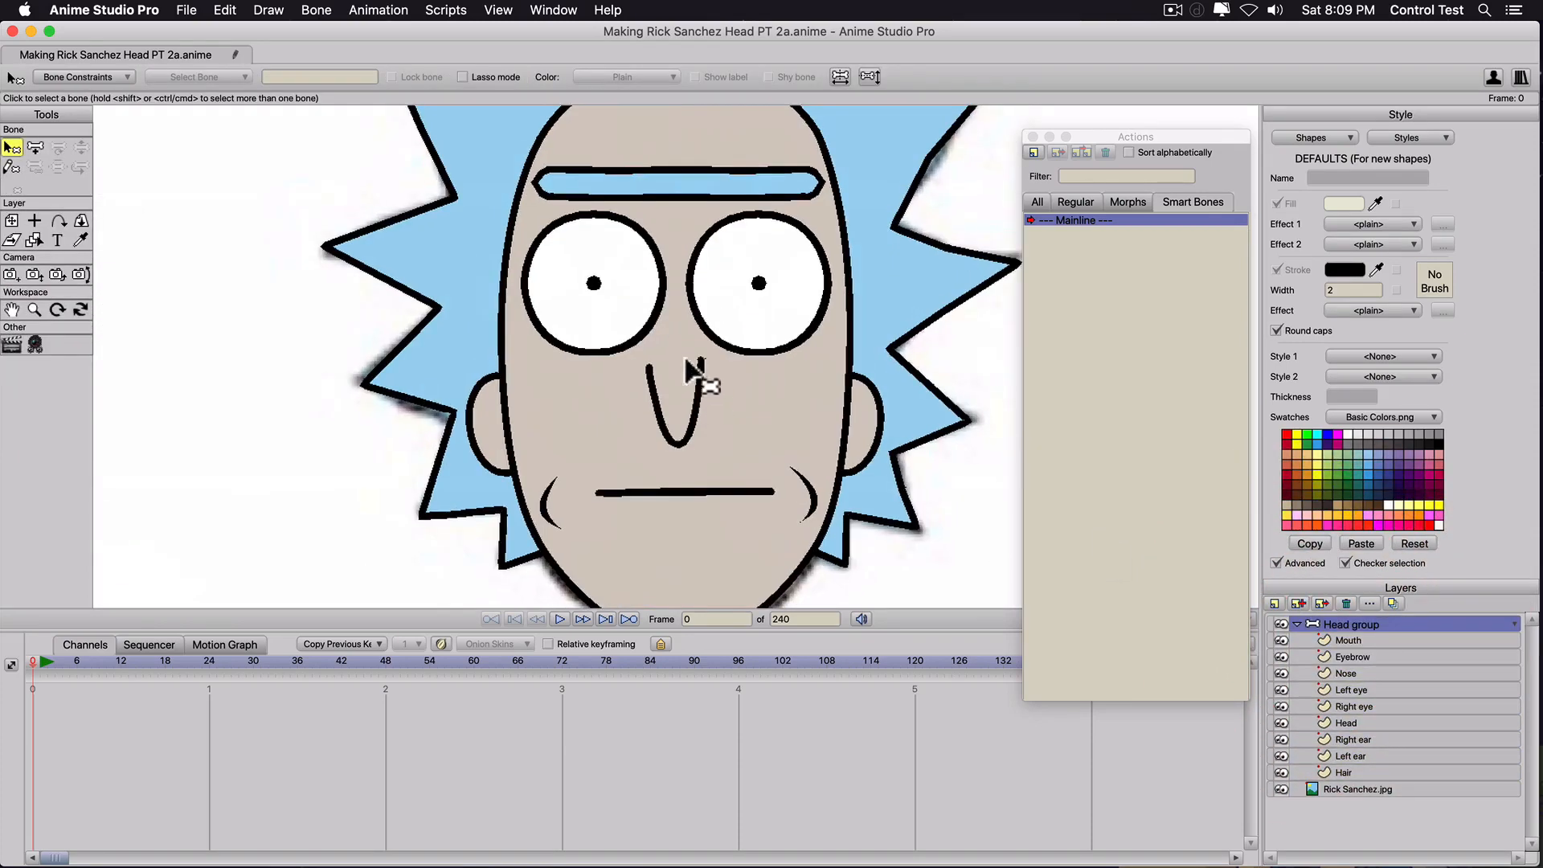
pyautogui.scroll(3, 691, 369)
pyautogui.moveTo(619, 379); pyautogui.dragTo(633, 541)
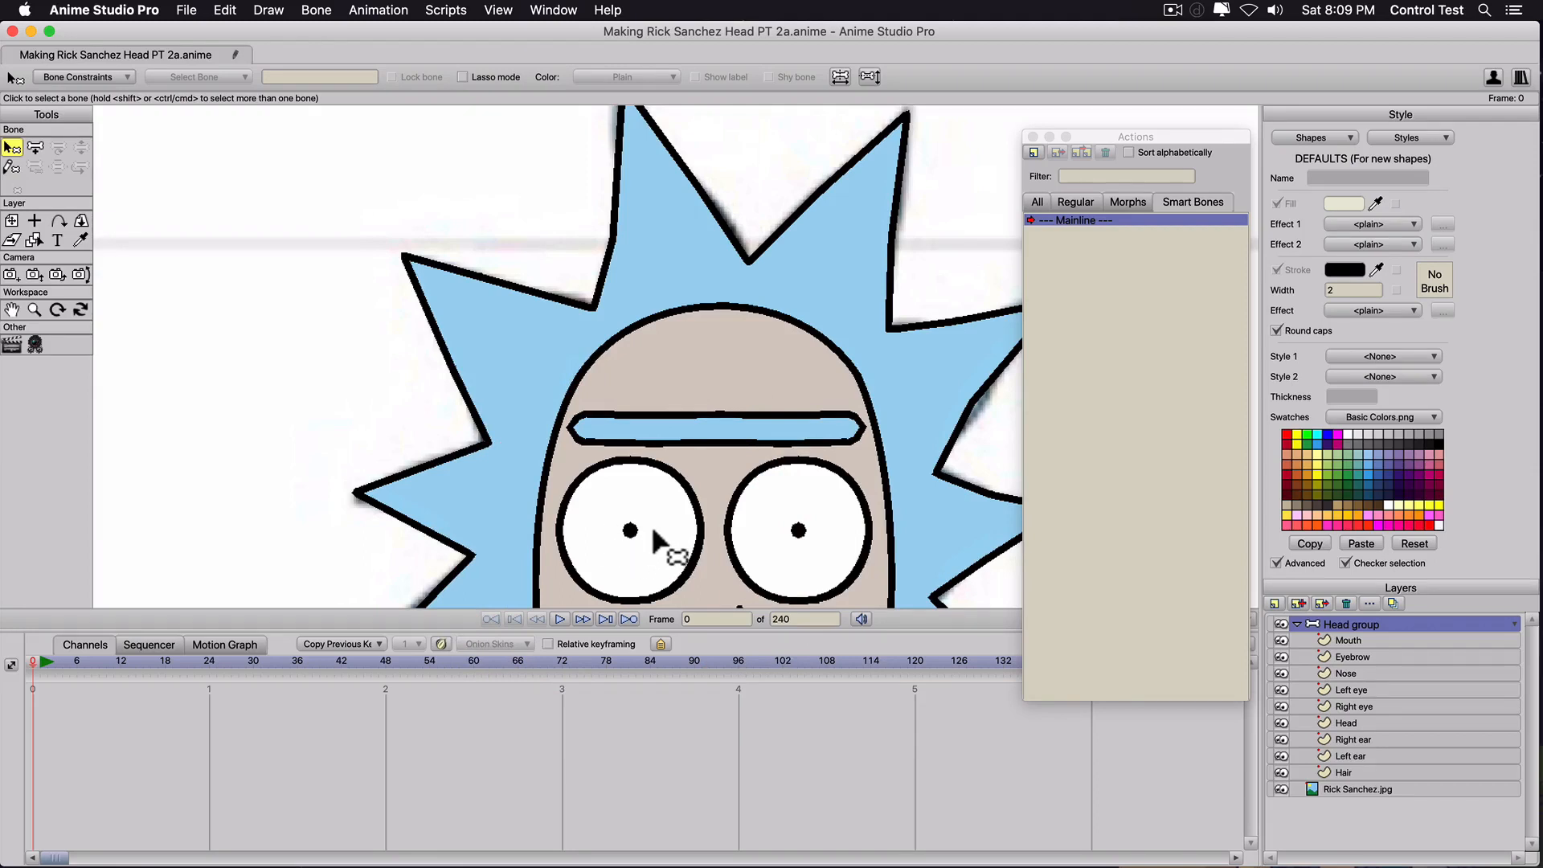
pyautogui.press('a')
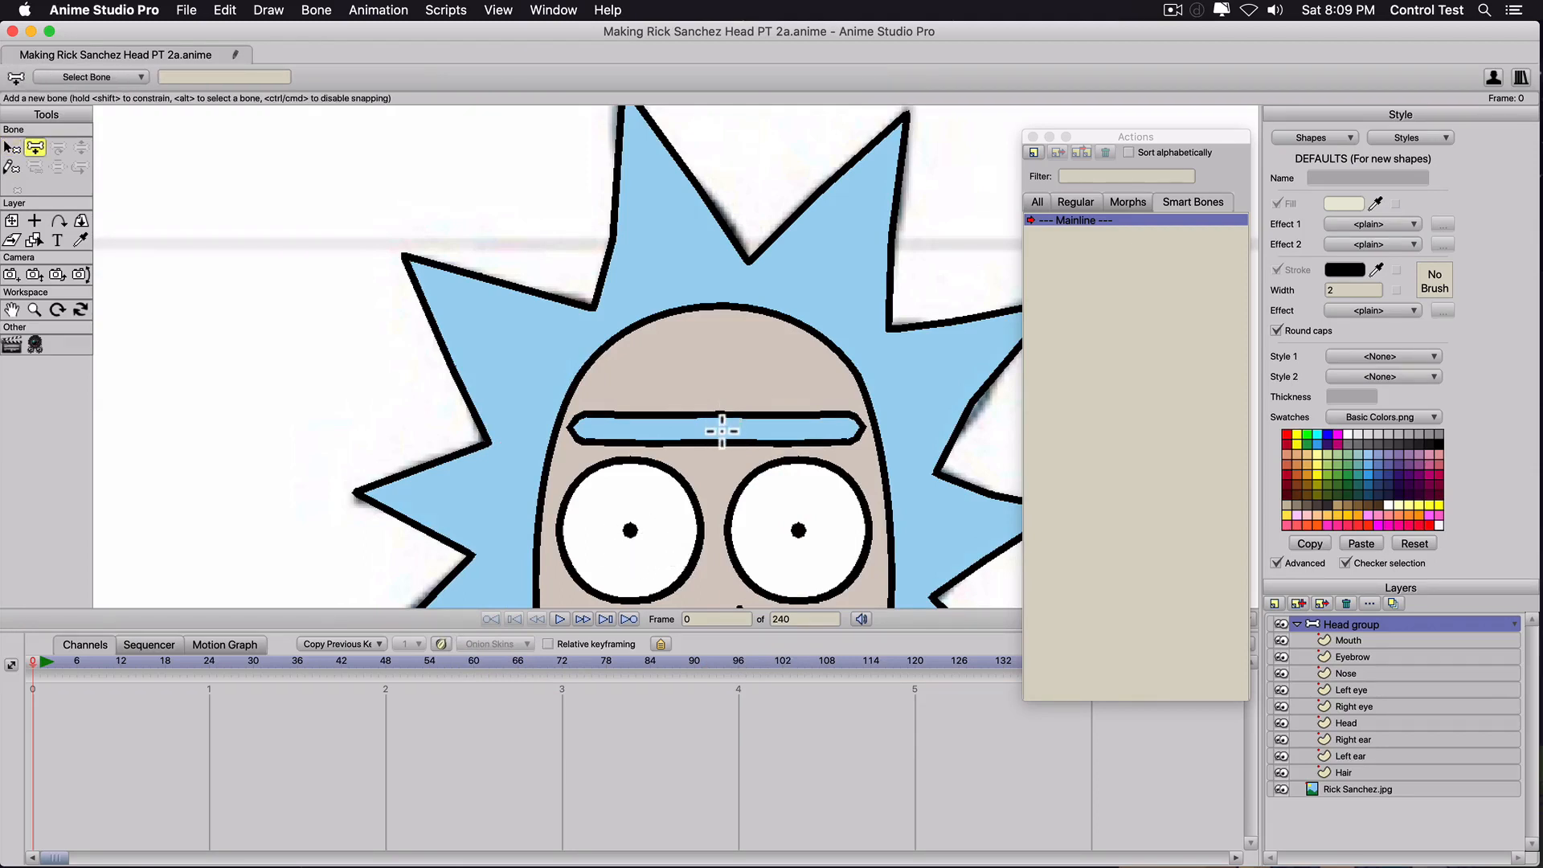
pyautogui.moveTo(722, 430); pyautogui.dragTo(722, 351)
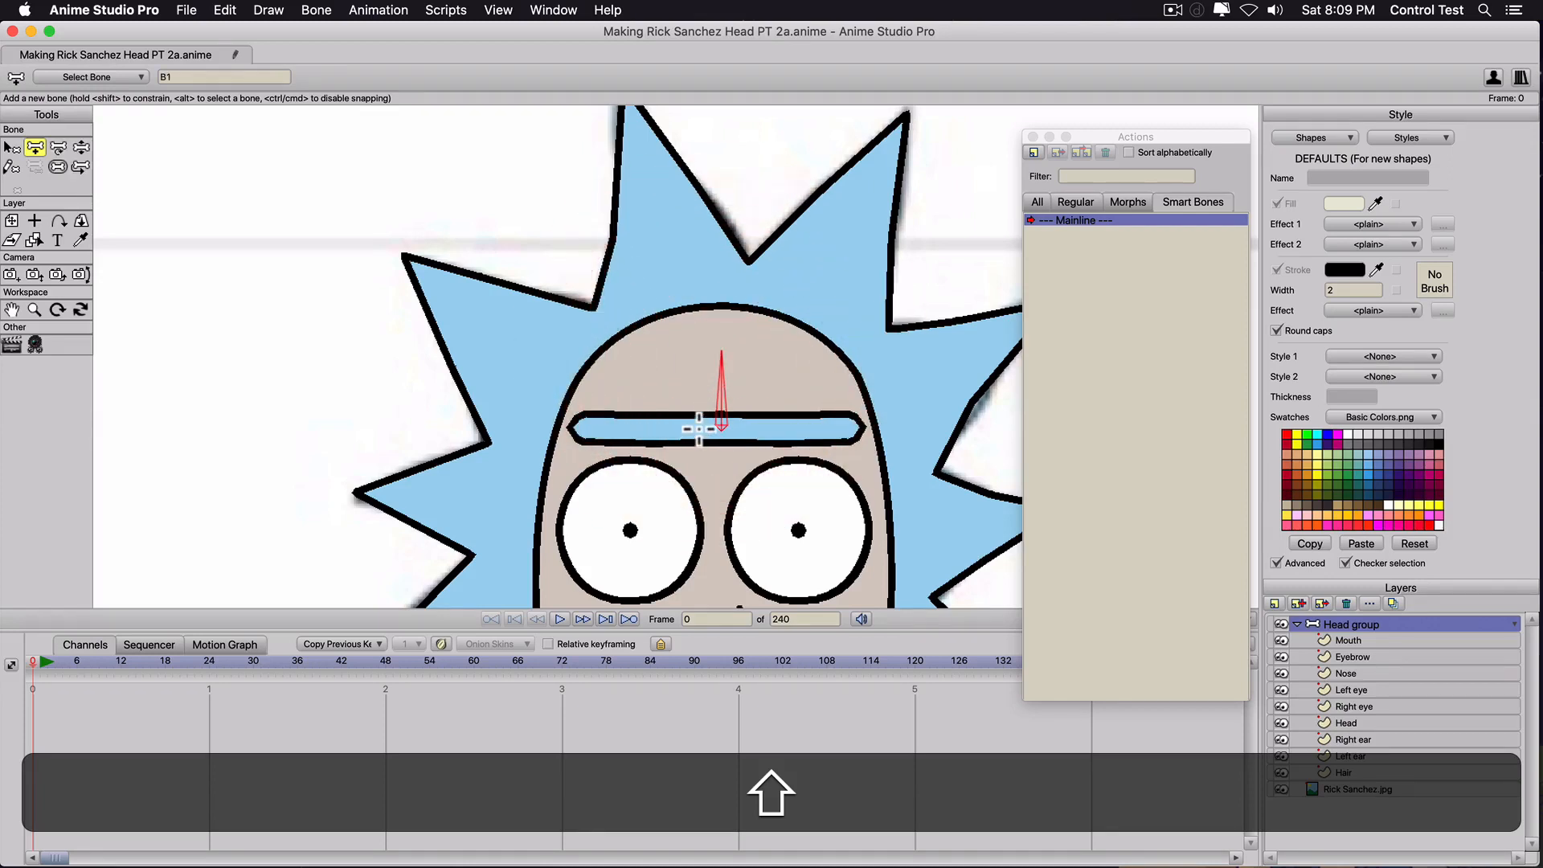
# Add two chained horizontal bones along the eyebrow's left half, running from near its centre out to its left tip.
pyautogui.moveTo(707, 427); pyautogui.dragTo(645, 427)
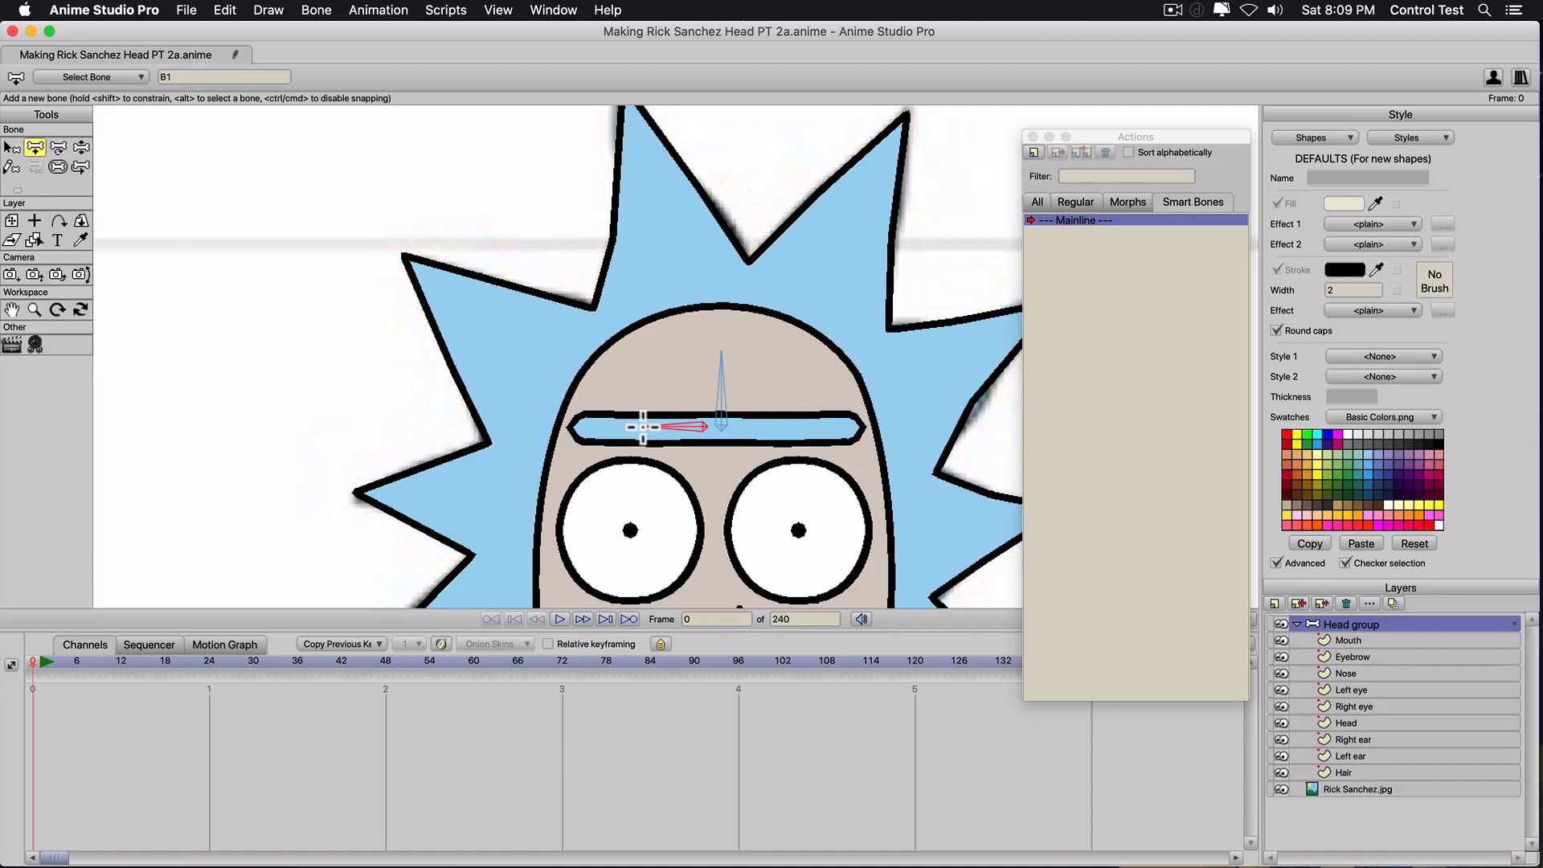
pyautogui.moveTo(638, 426); pyautogui.dragTo(573, 425)
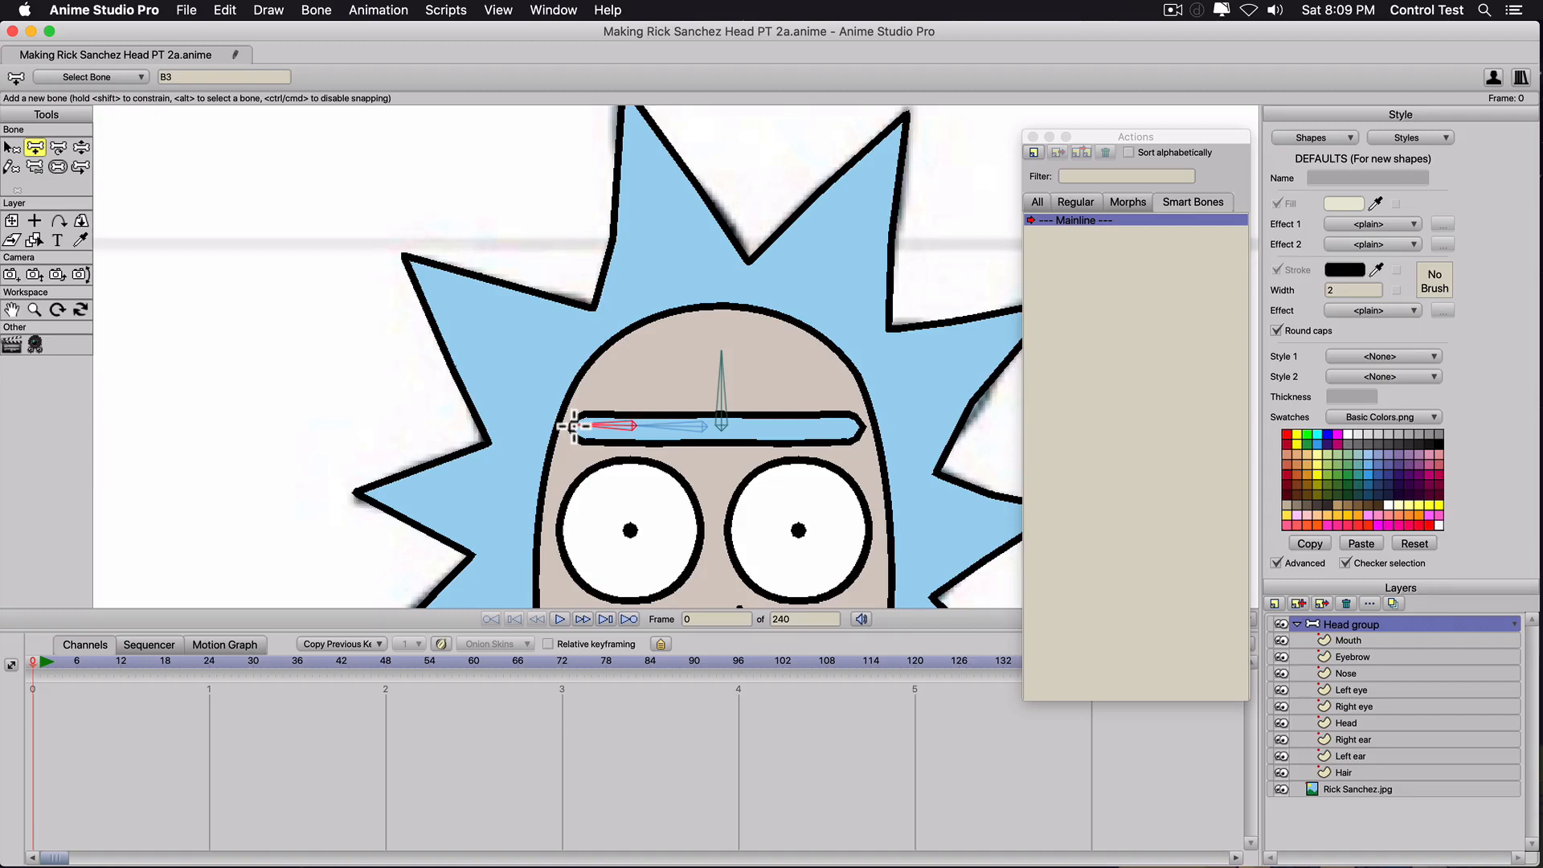
# With the vertical bone as parent, add two chained bones along the eyebrow's right half out to its tip.
pyautogui.press('b')
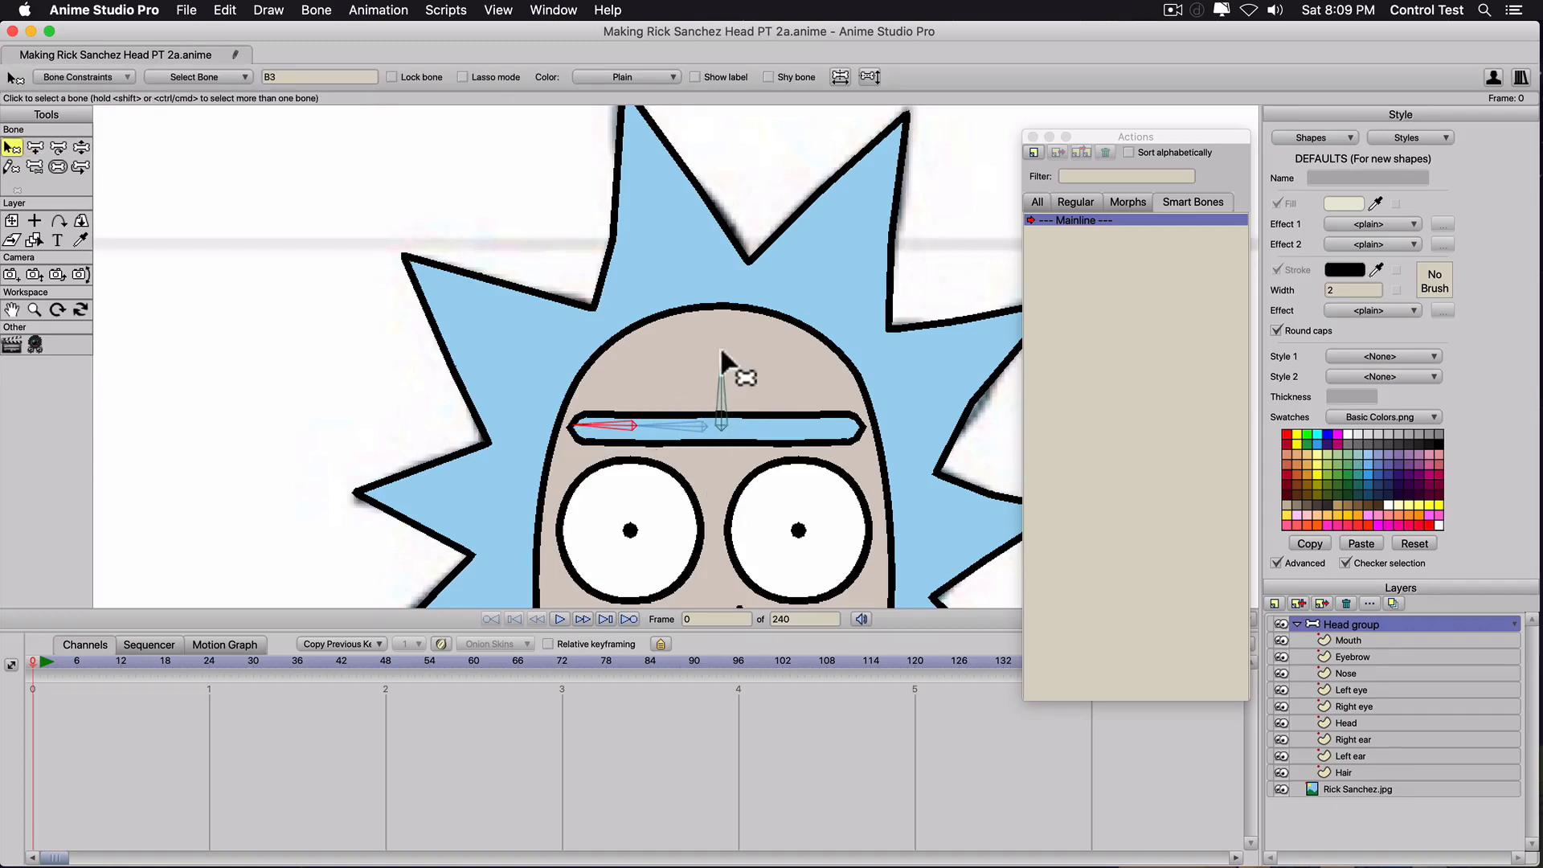
pyautogui.click(721, 424)
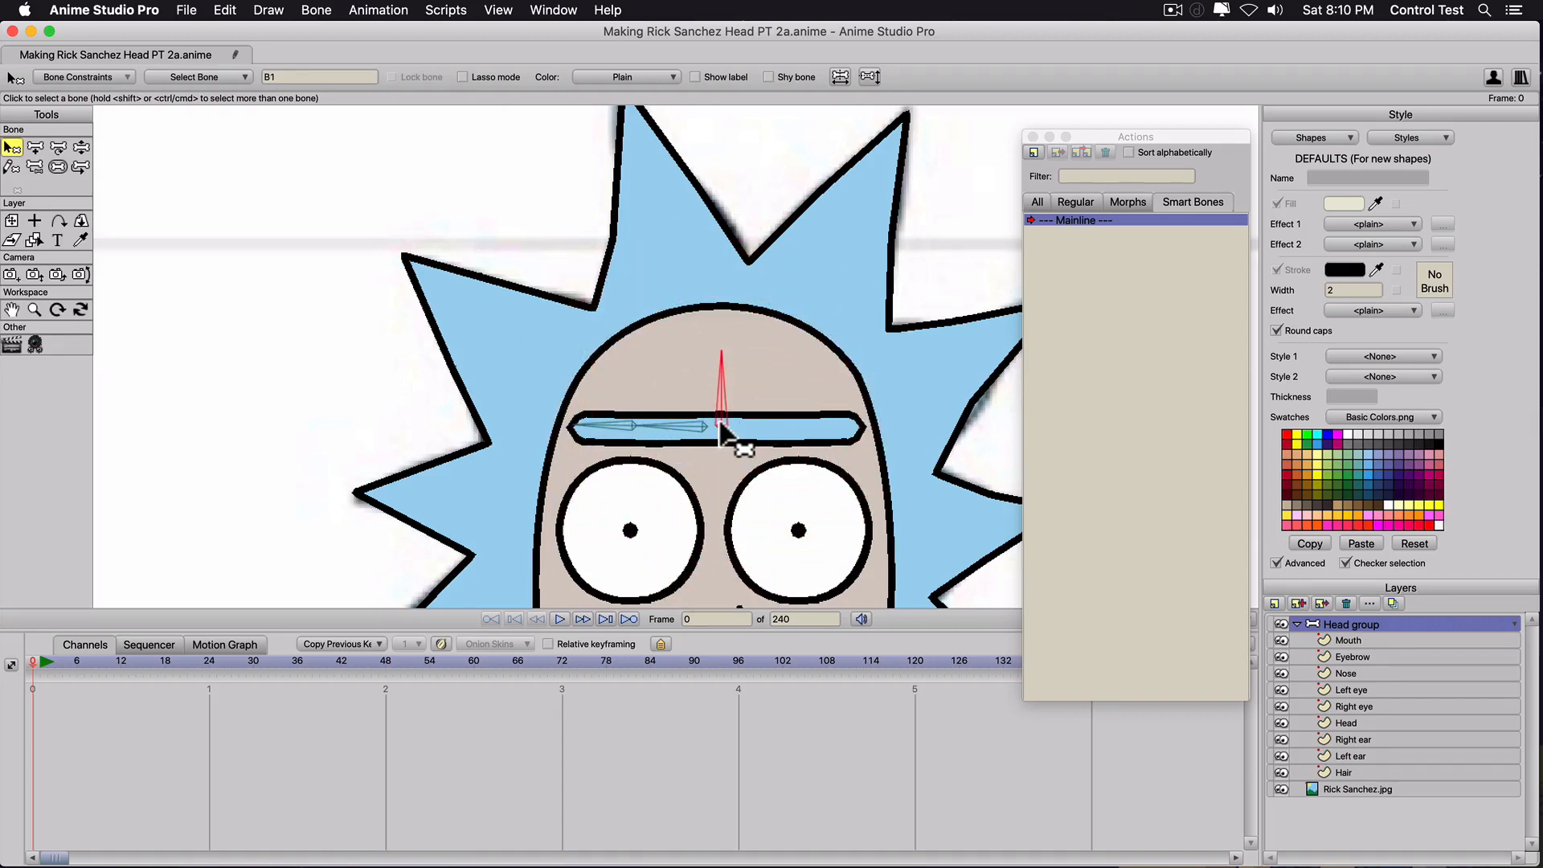
pyautogui.press('space')
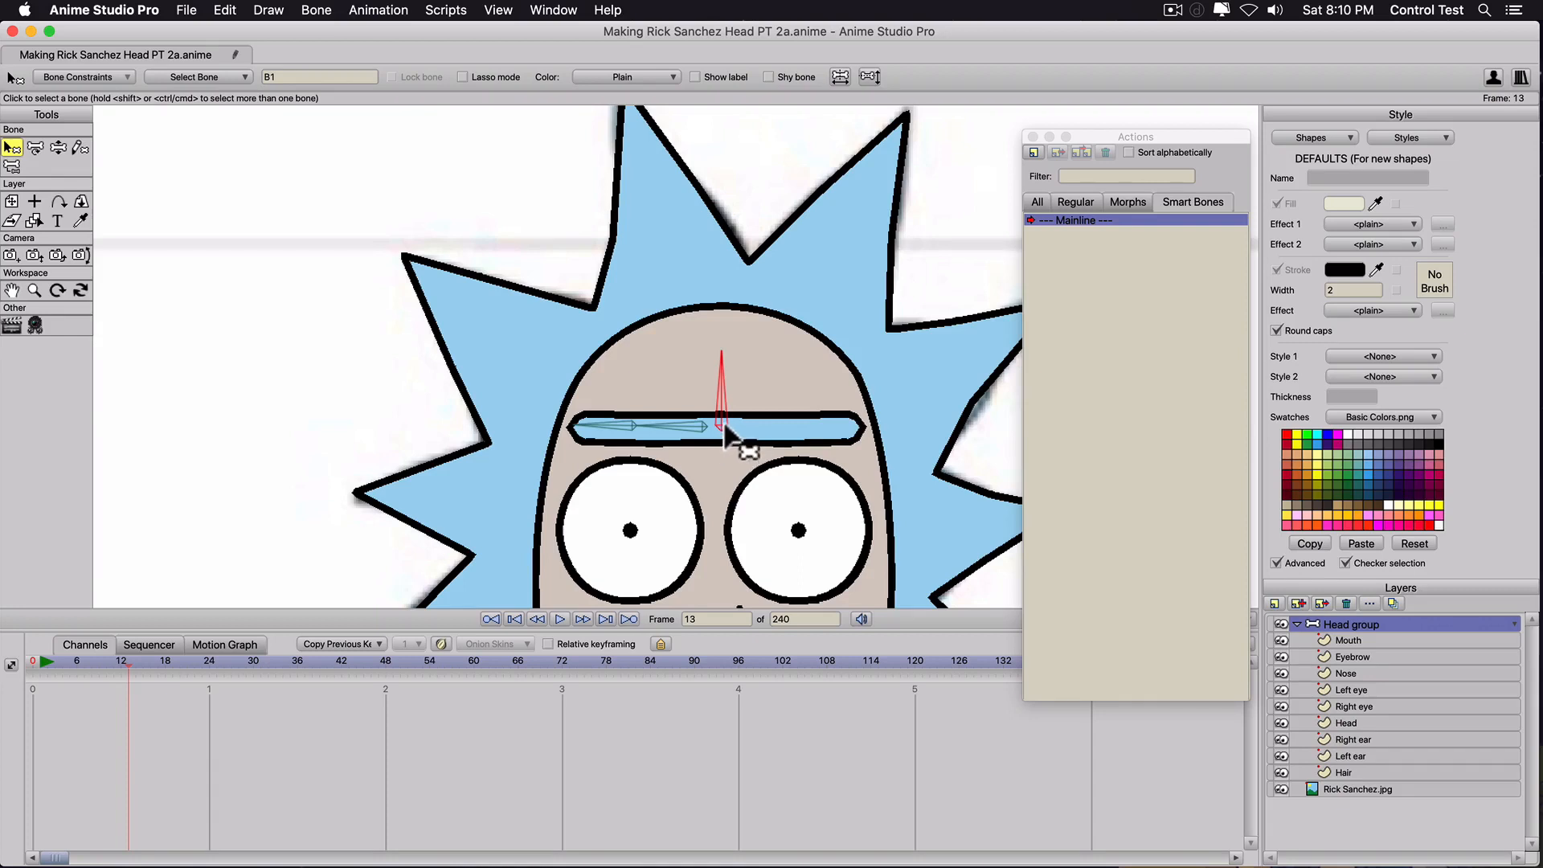
pyautogui.click(775, 422)
pyautogui.click(735, 431)
pyautogui.click(33, 660)
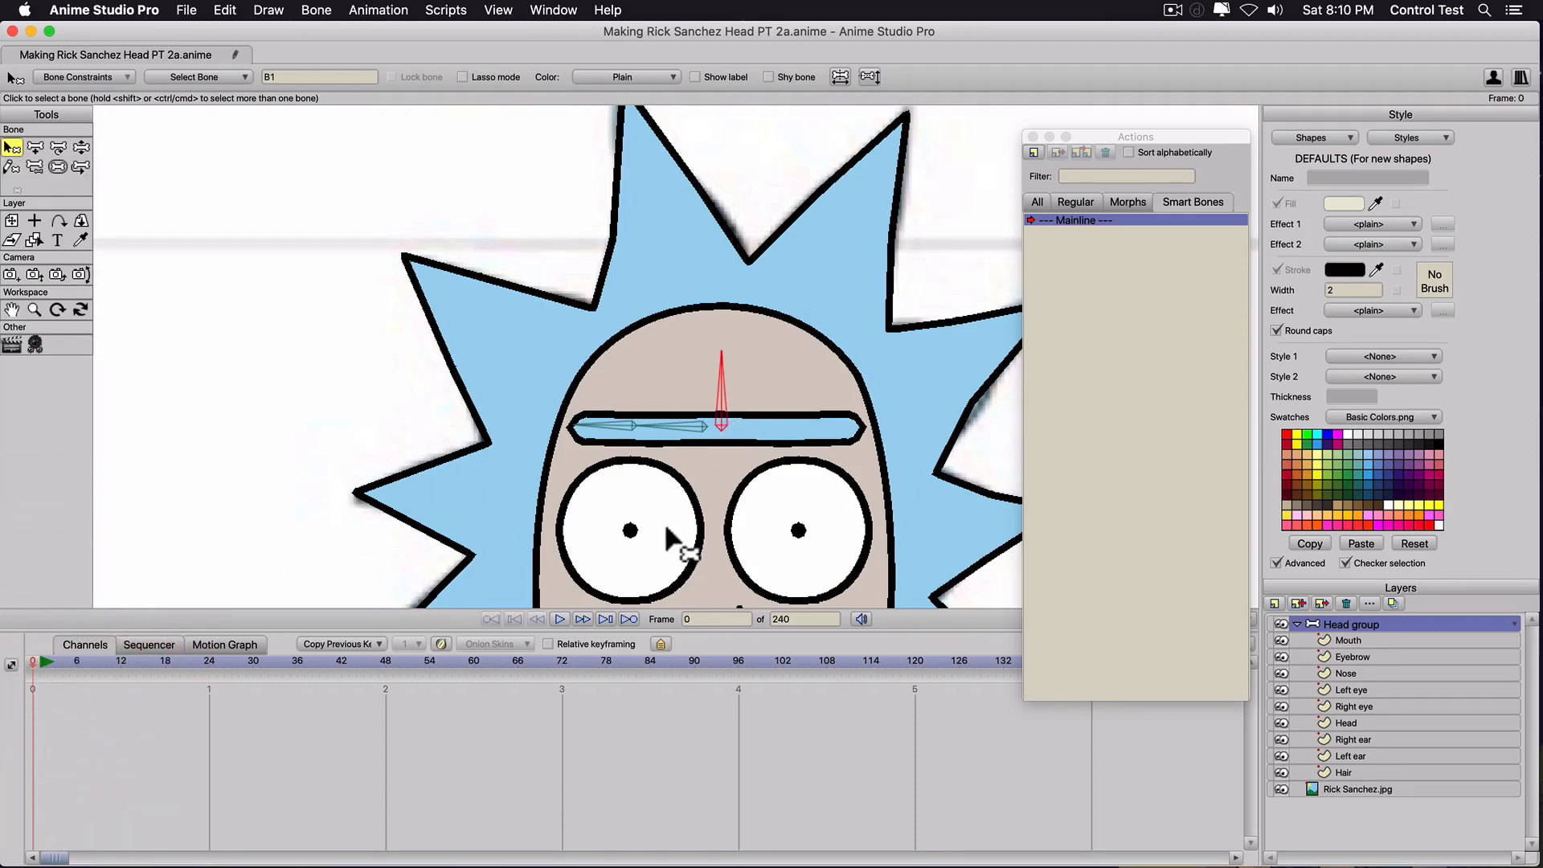
pyautogui.press('a')
pyautogui.moveTo(727, 429); pyautogui.dragTo(861, 429)
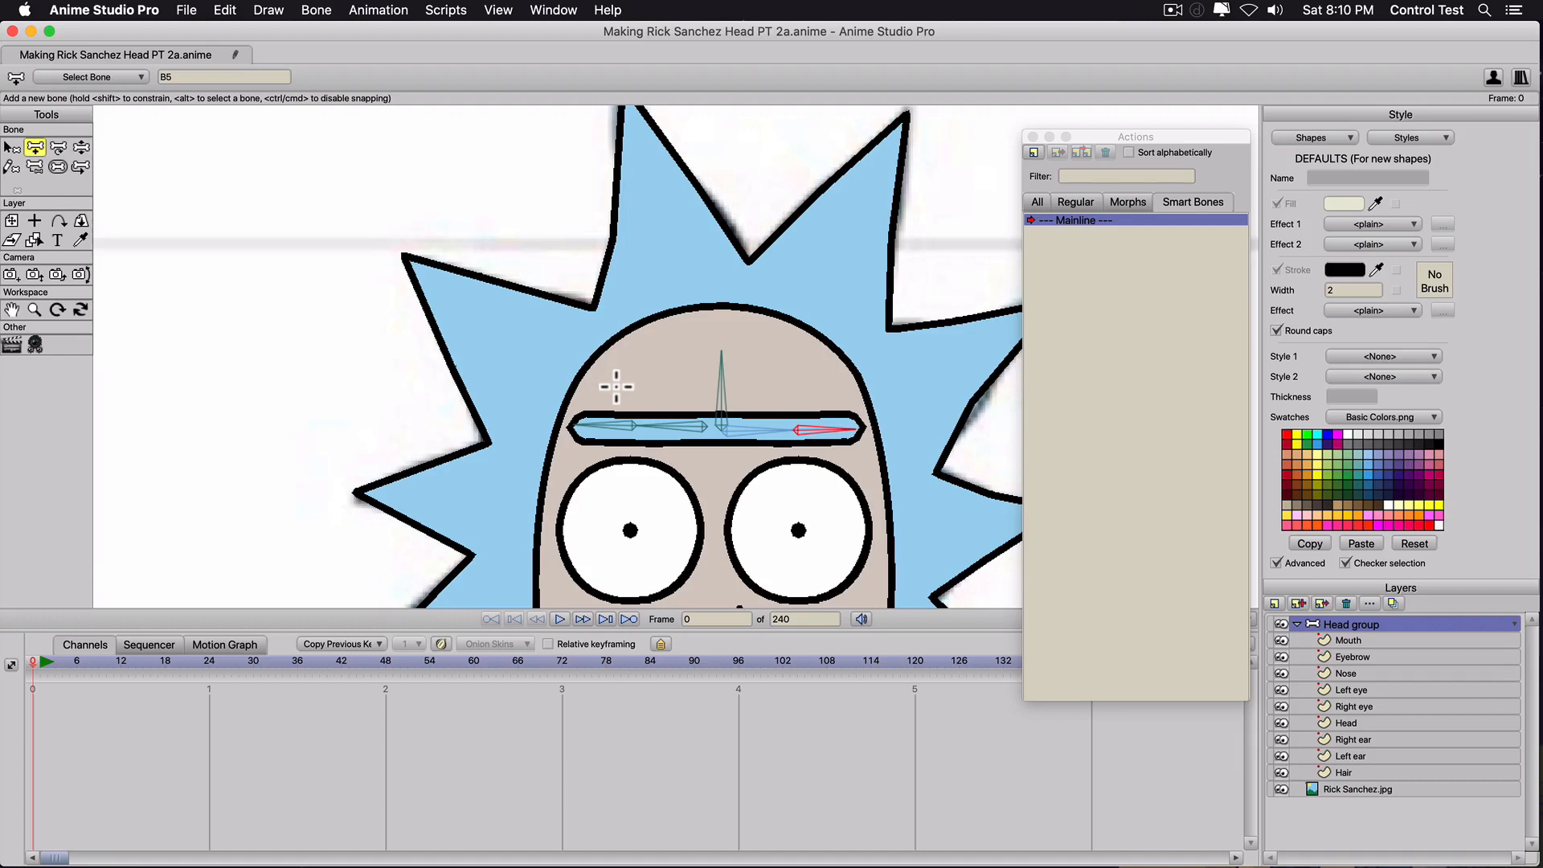
# Select all the eyebrow bones and set their bone strength to 0.
pyautogui.press('super+a')
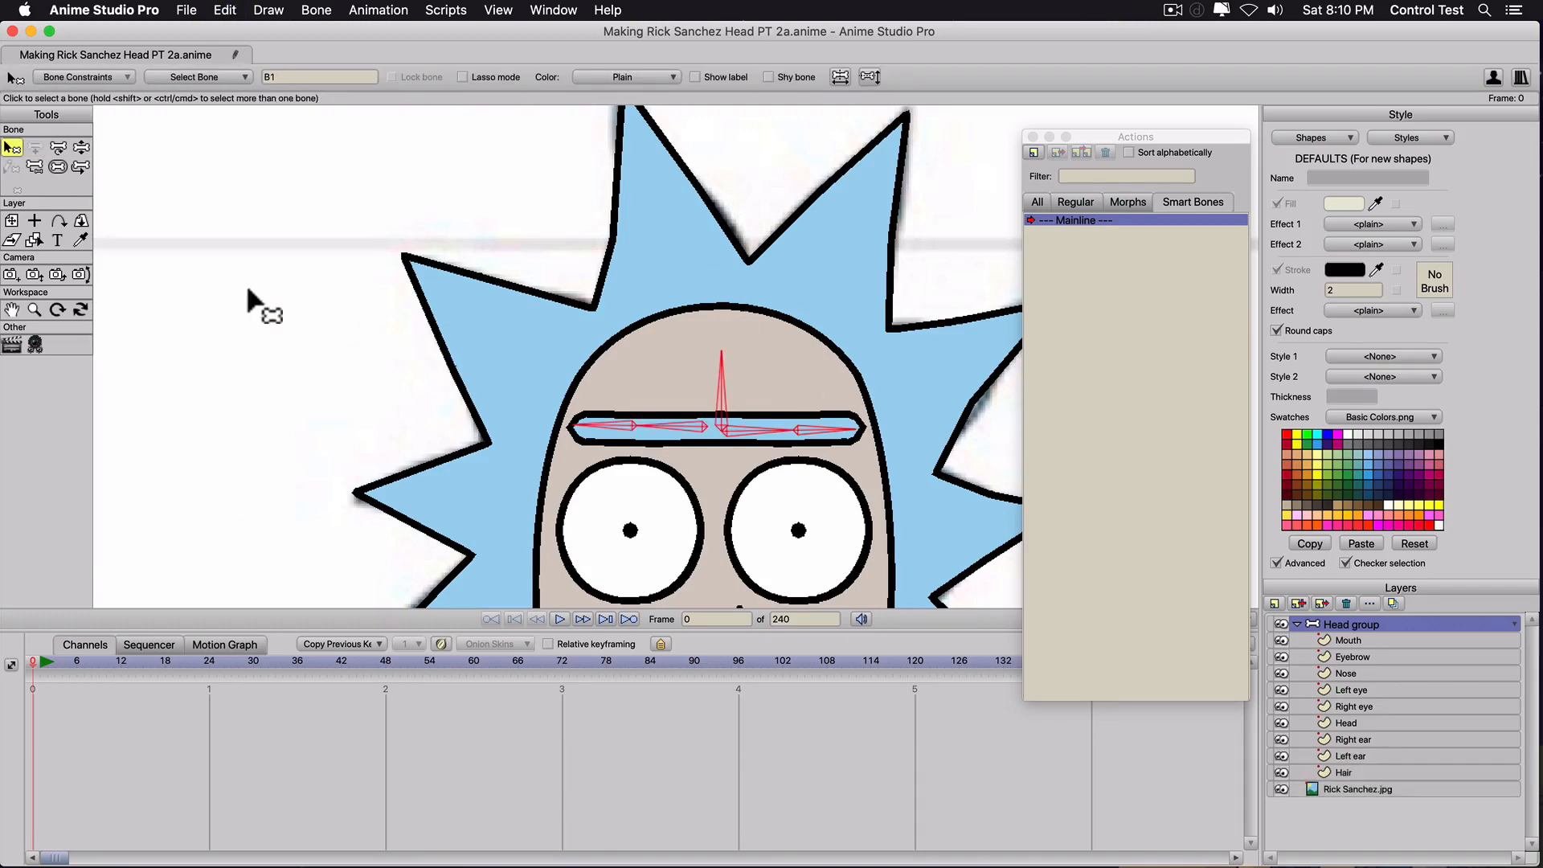
pyautogui.click(55, 166)
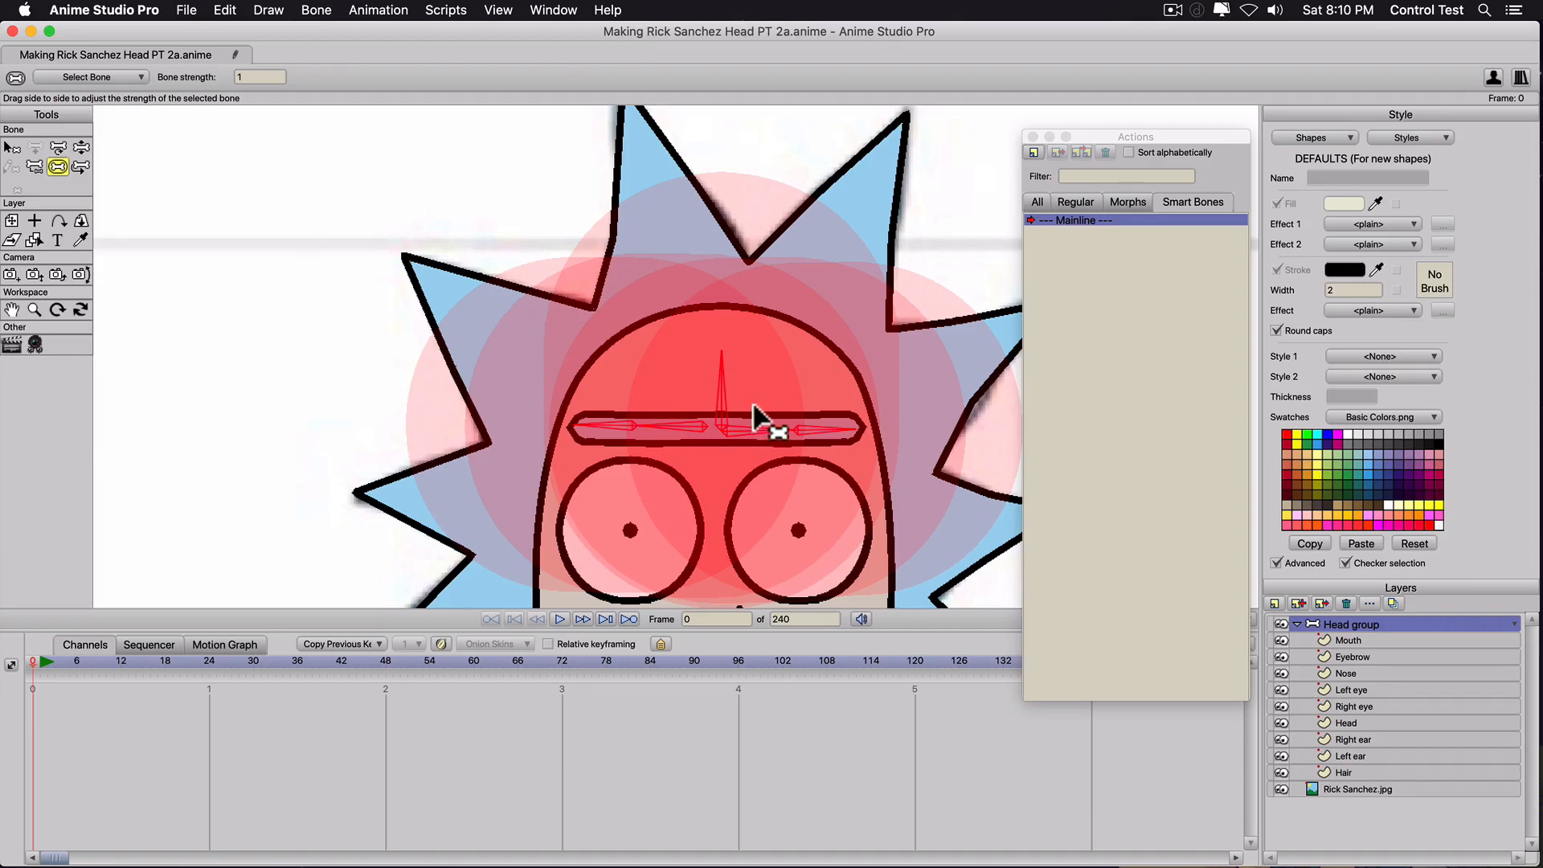
pyautogui.moveTo(778, 420); pyautogui.dragTo(613, 418)
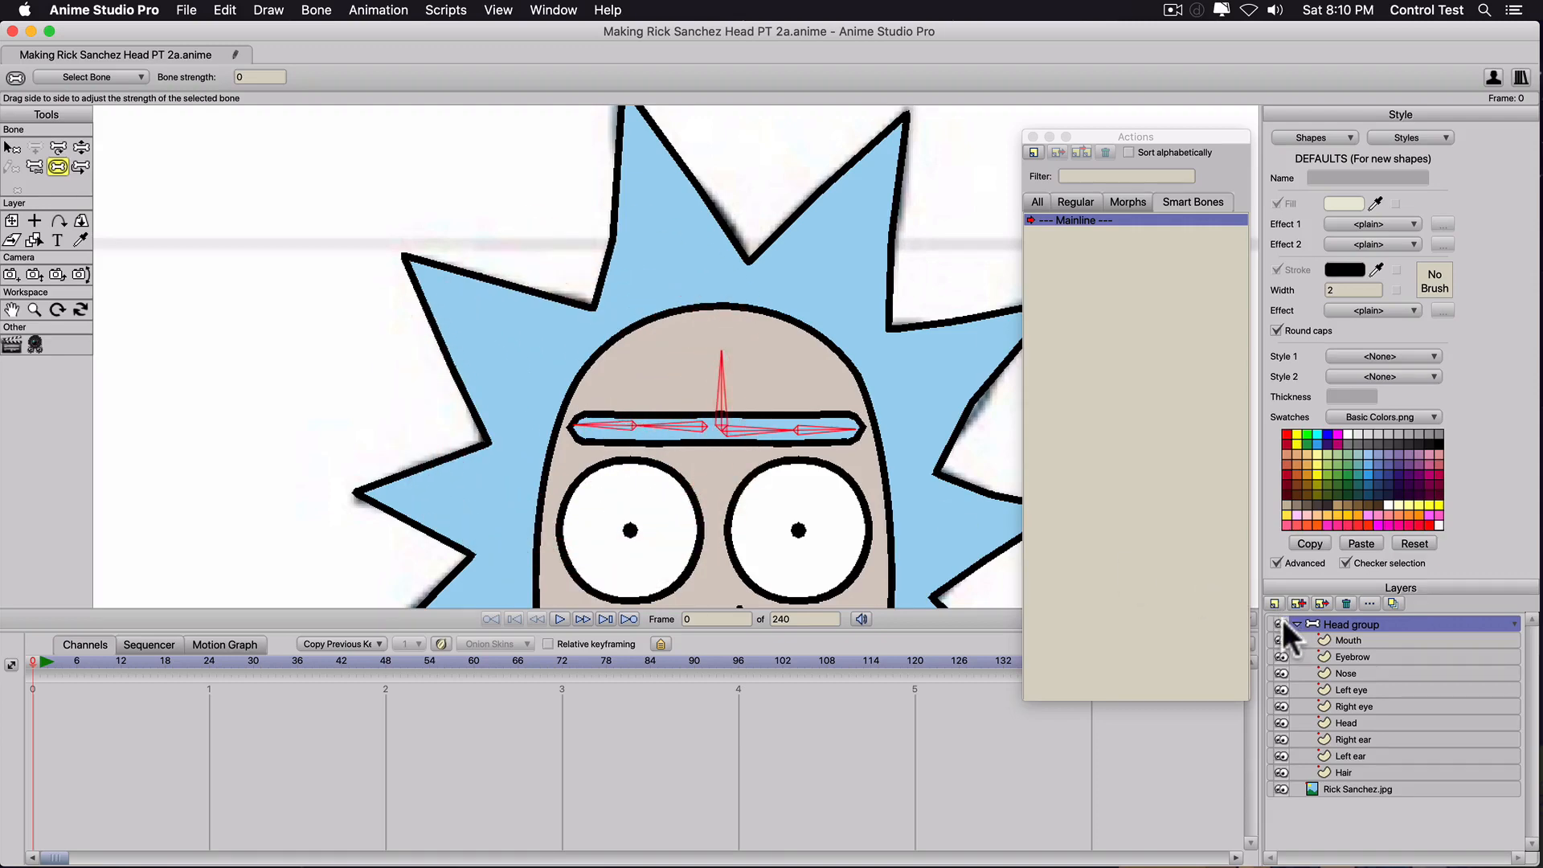
# On the Eyebrow layer, bind the upper and lower middle points to the vertical centre bone.
pyautogui.click(1350, 656)
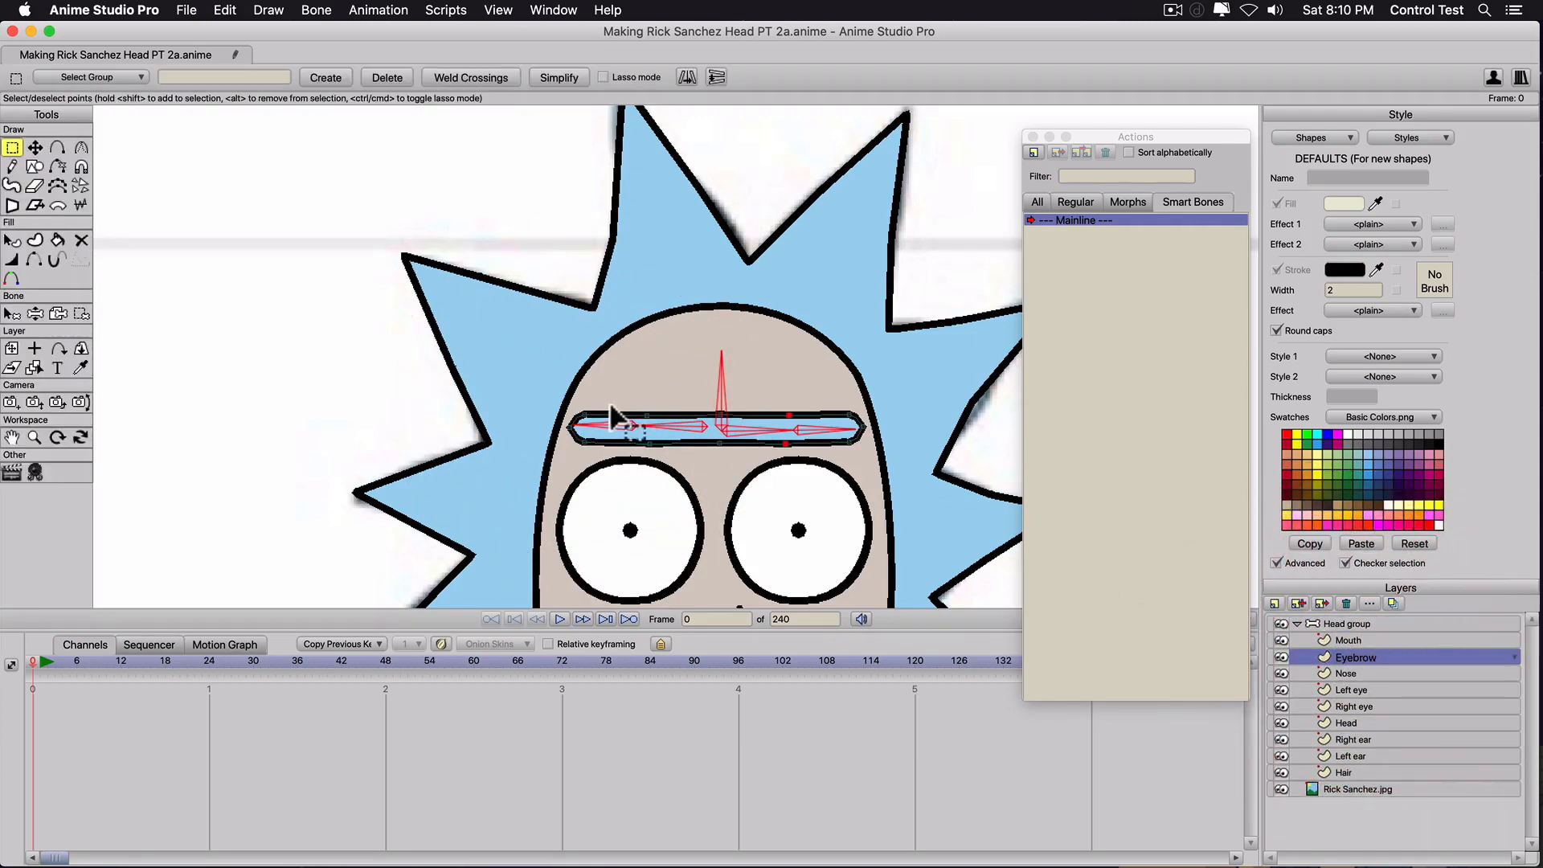
pyautogui.scroll(2, 610, 424)
pyautogui.scroll(2, 696, 438)
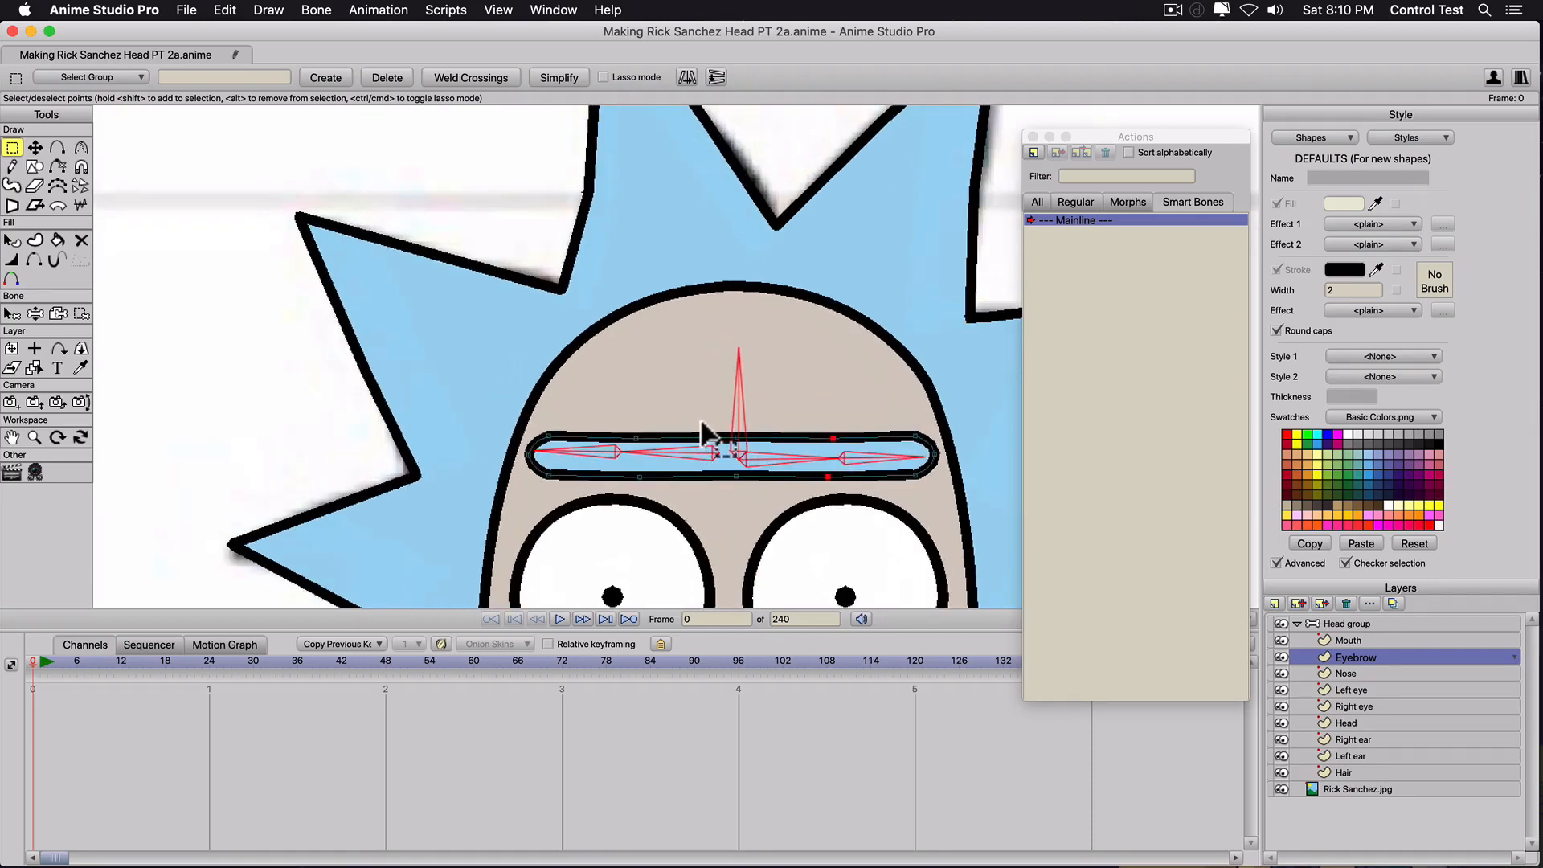
pyautogui.press('b')
pyautogui.click(739, 438)
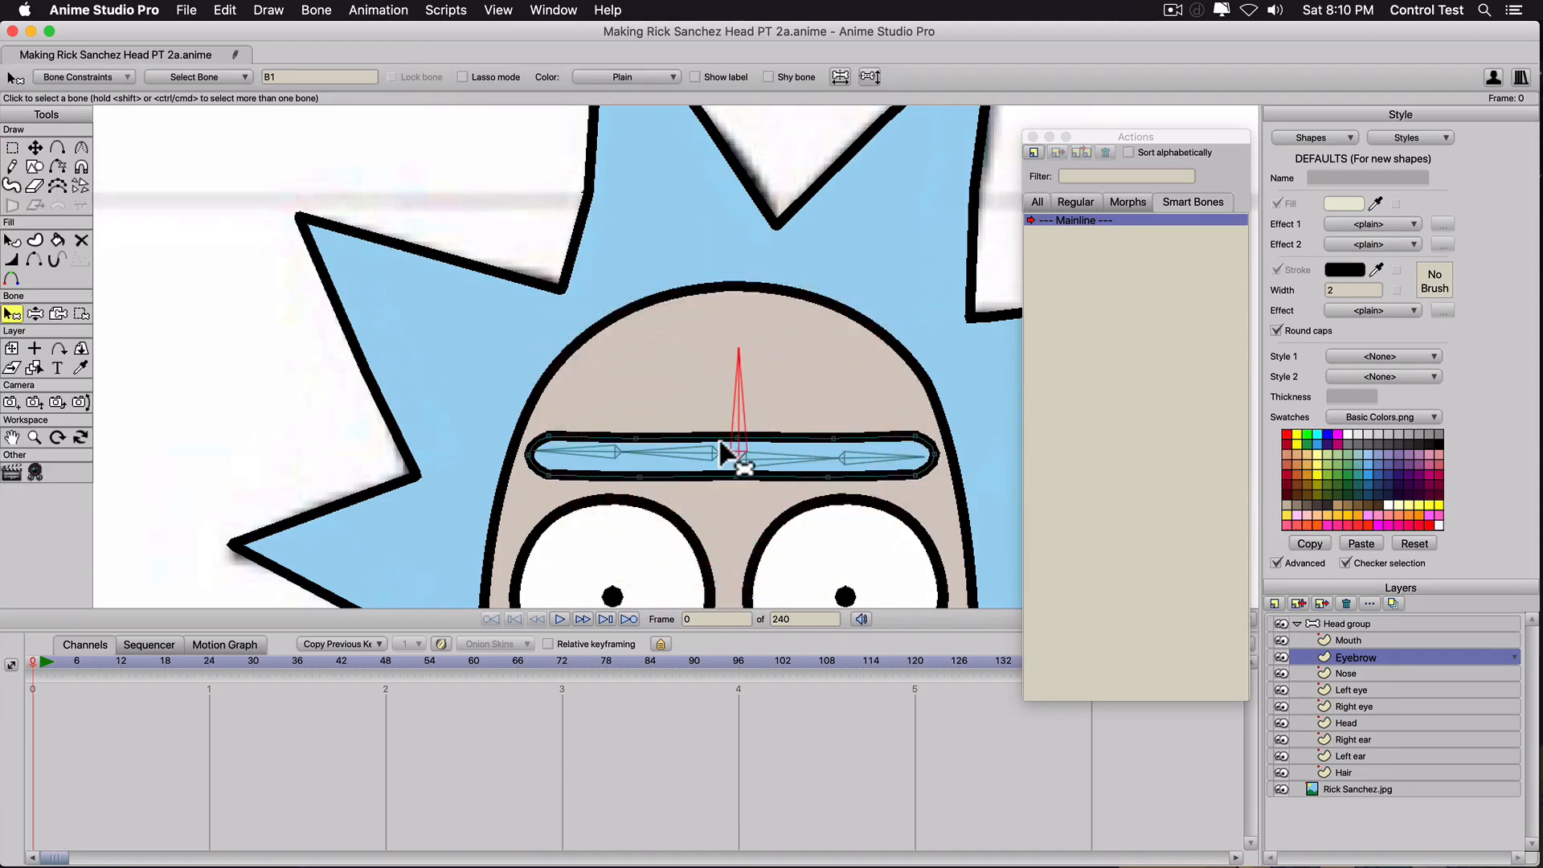
pyautogui.press('g')
pyautogui.moveTo(700, 519); pyautogui.dragTo(755, 416)
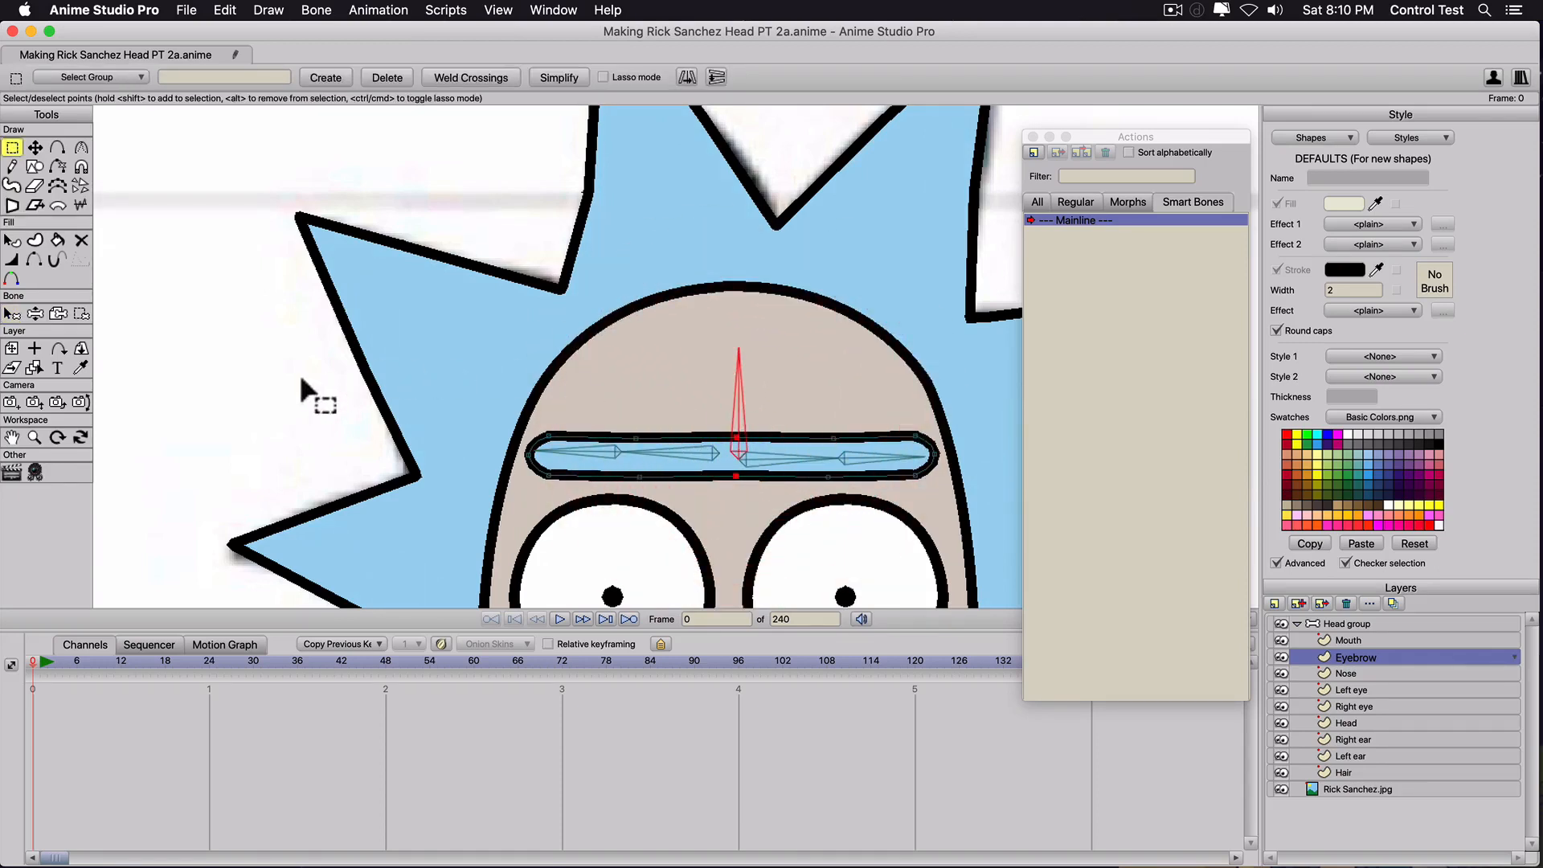
pyautogui.click(81, 312)
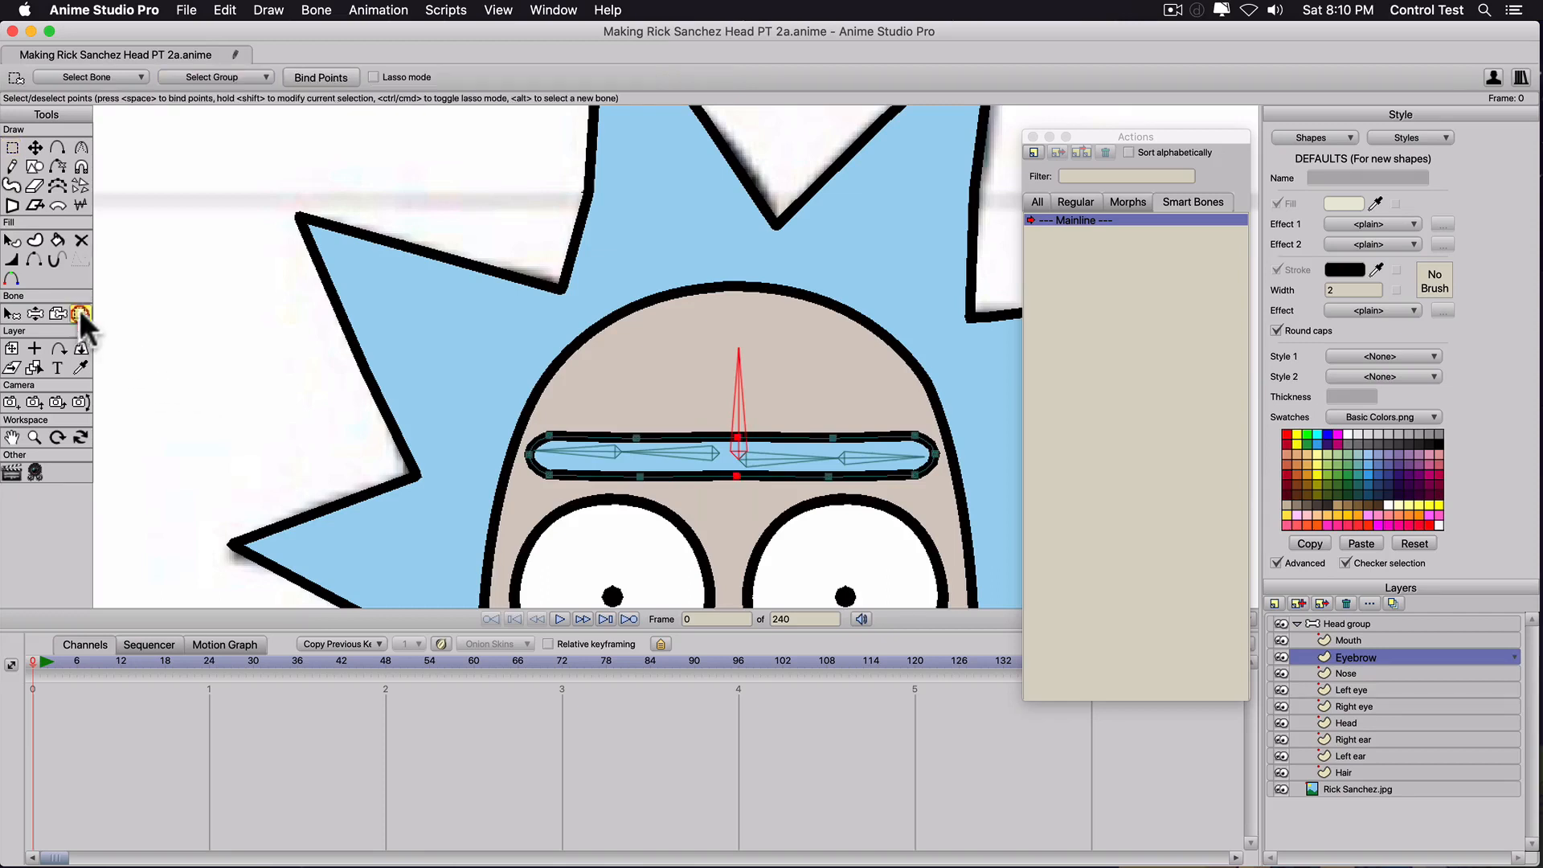
pyautogui.click(313, 77)
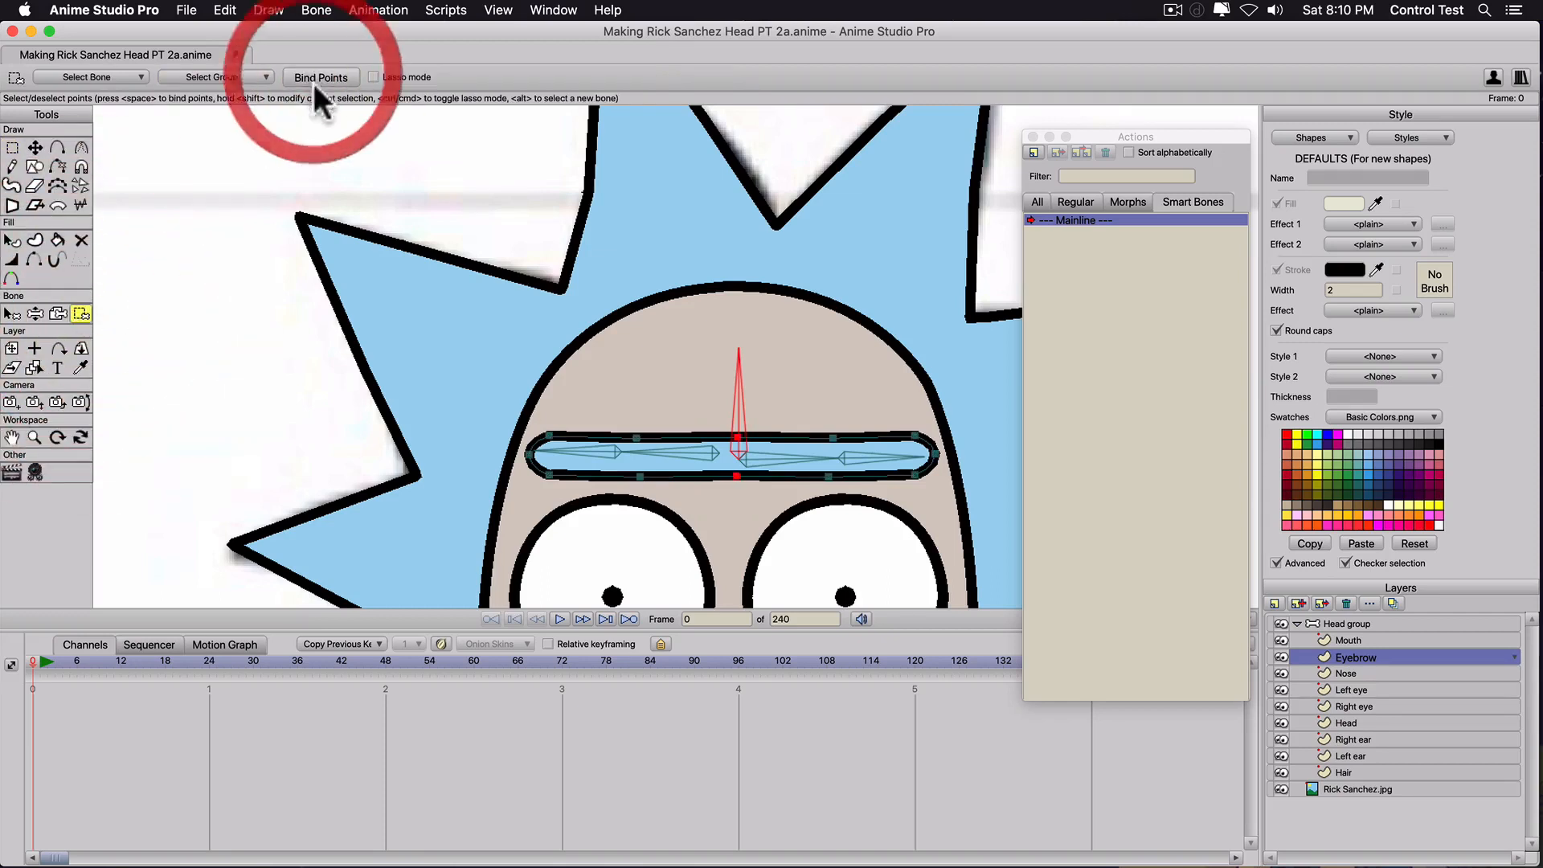
# Bind the eyebrow's pair of points left of centre to the inner left bone B2.
pyautogui.press('z')
pyautogui.click(664, 454)
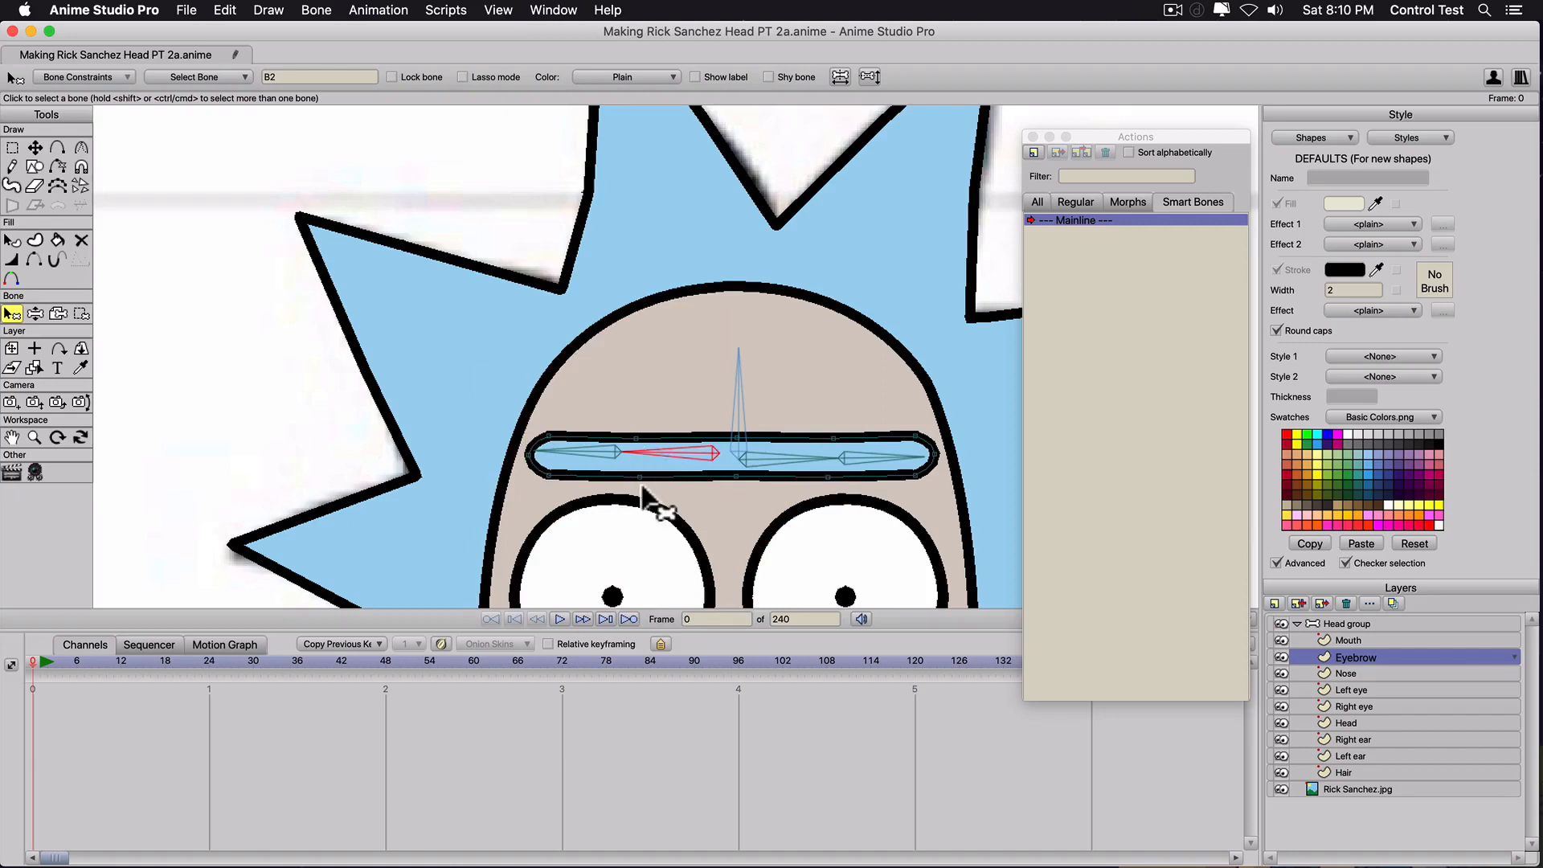
pyautogui.press('g')
pyautogui.moveTo(619, 489); pyautogui.dragTo(653, 422)
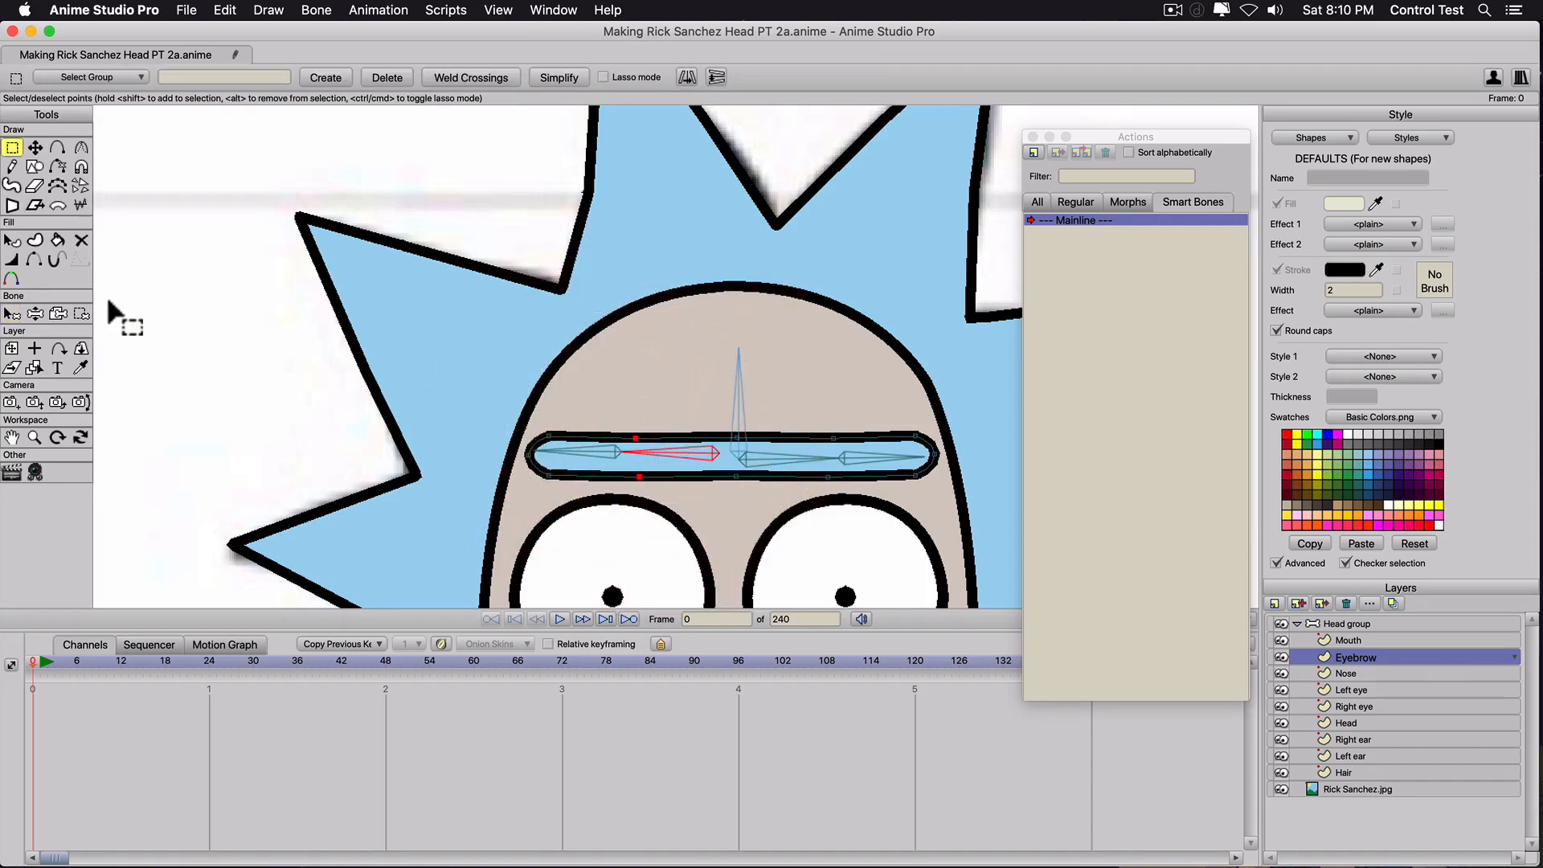
pyautogui.click(81, 313)
pyautogui.click(319, 78)
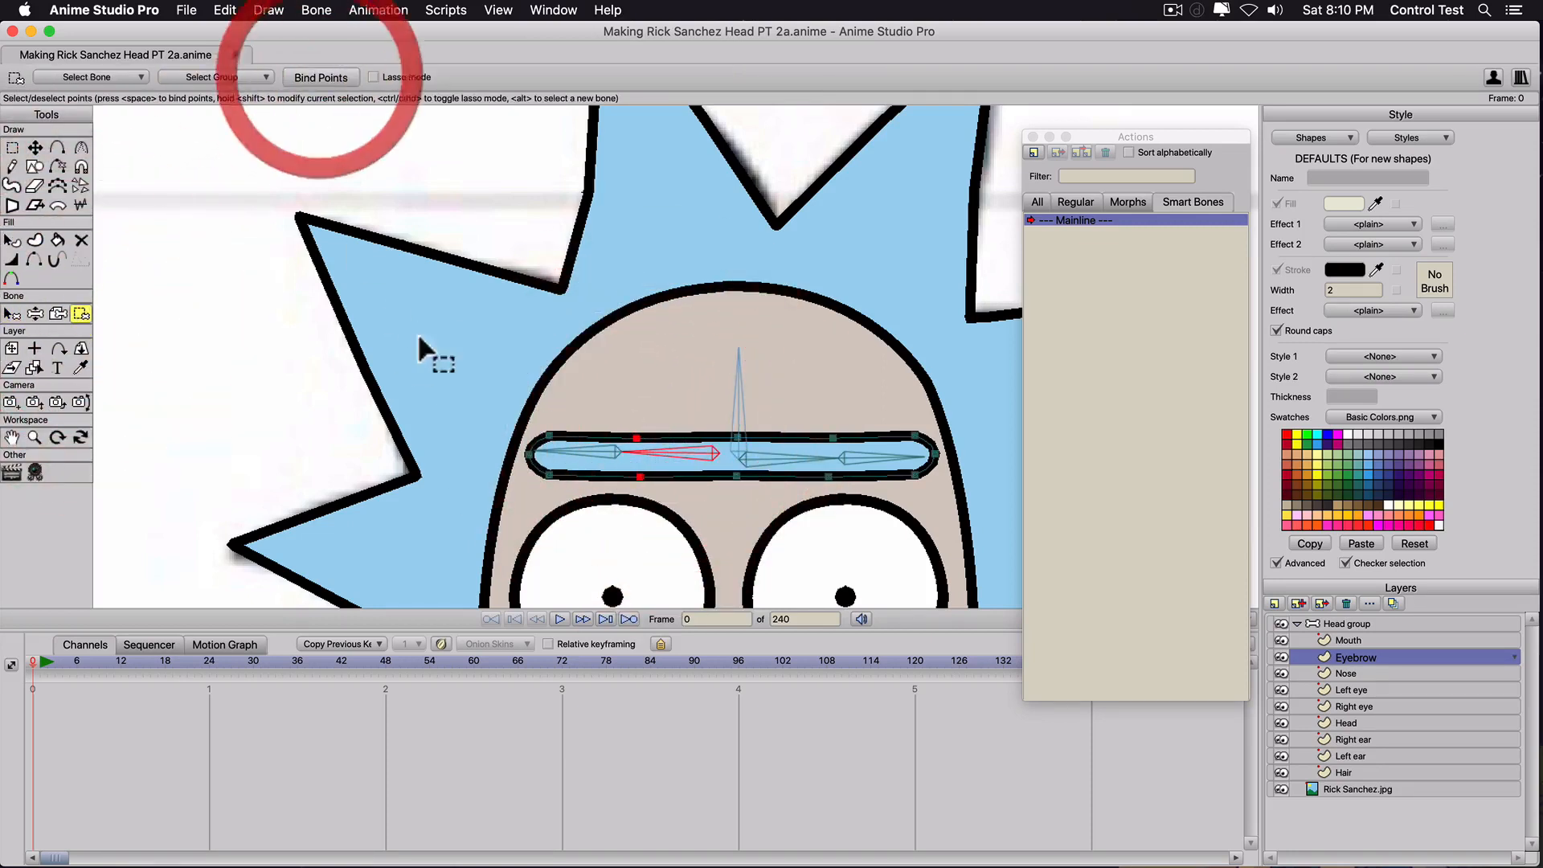
# Bind the three points at the eyebrow's left tip to the outer left bone B3.
pyautogui.press('z')
pyautogui.click(587, 449)
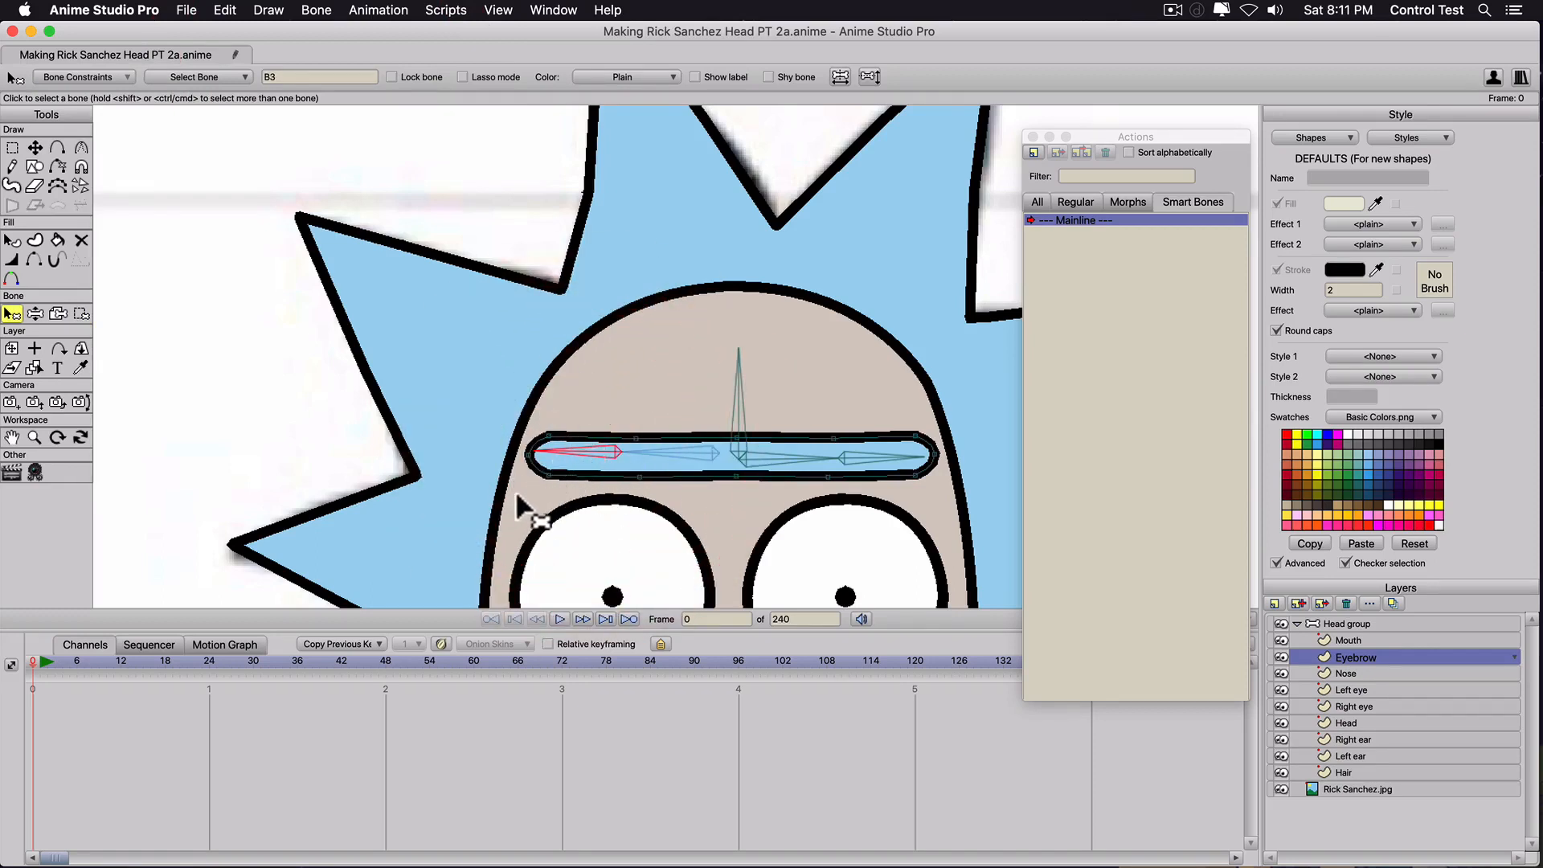
pyautogui.press('g')
pyautogui.moveTo(518, 491); pyautogui.dragTo(586, 427)
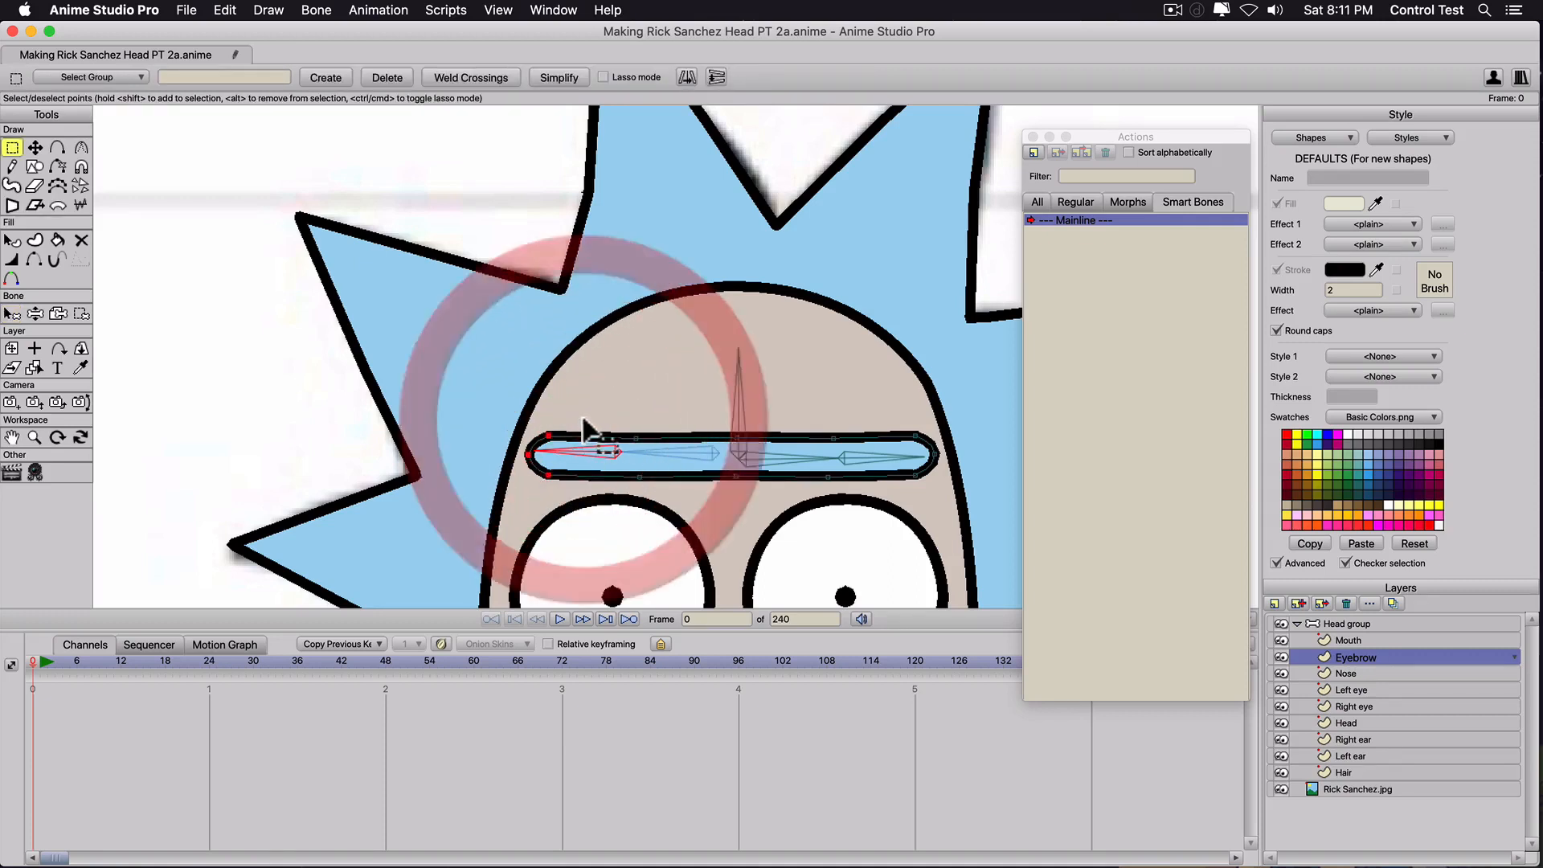
pyautogui.click(74, 313)
pyautogui.click(320, 78)
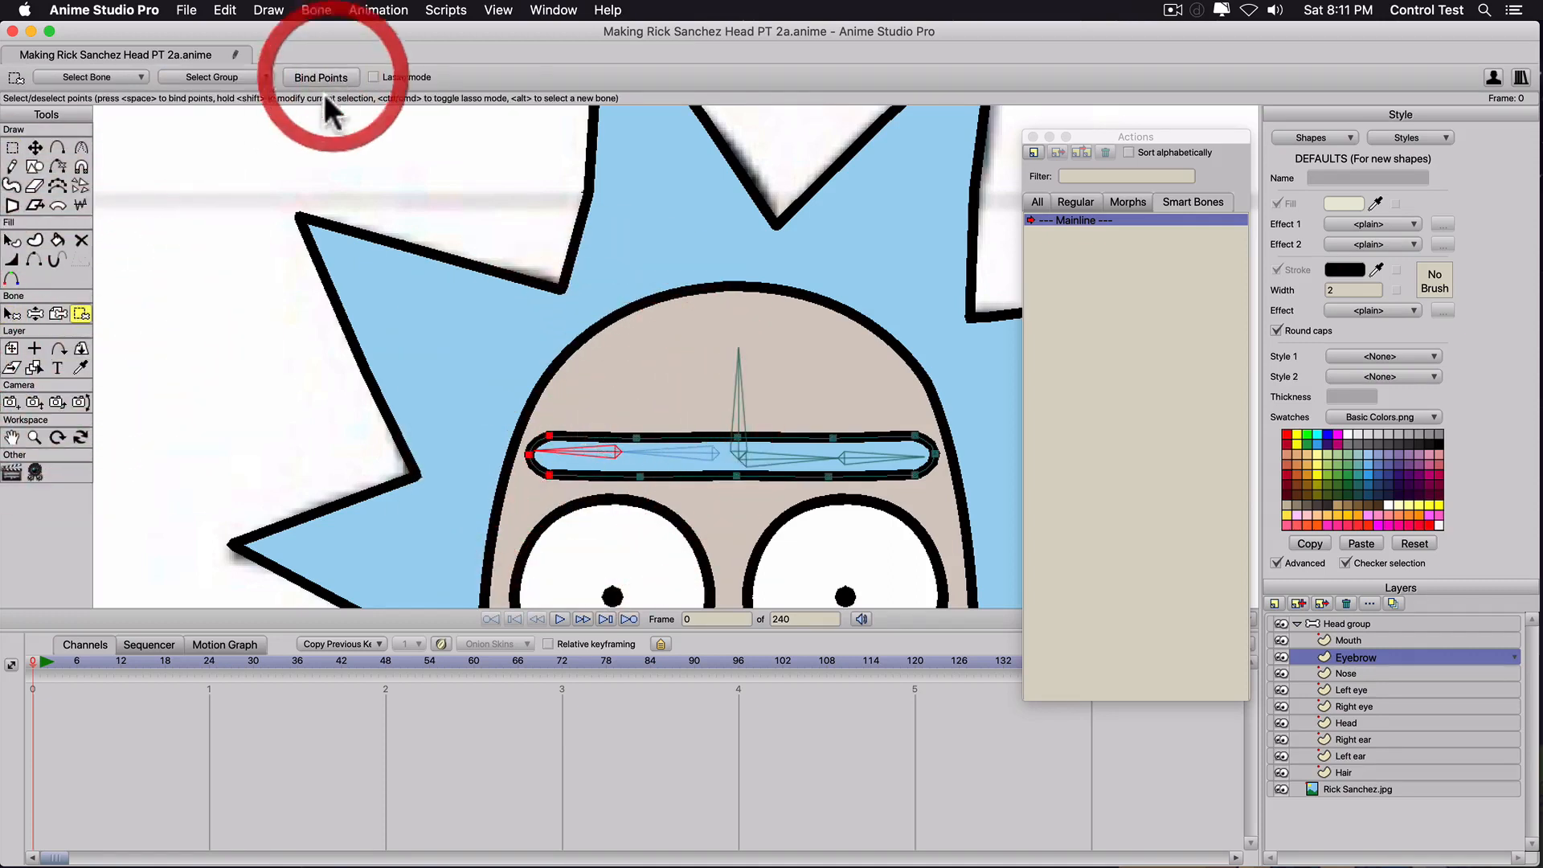
# Bind the eyebrow's pair of points right of centre to the inner right bone B4.
pyautogui.press('b')
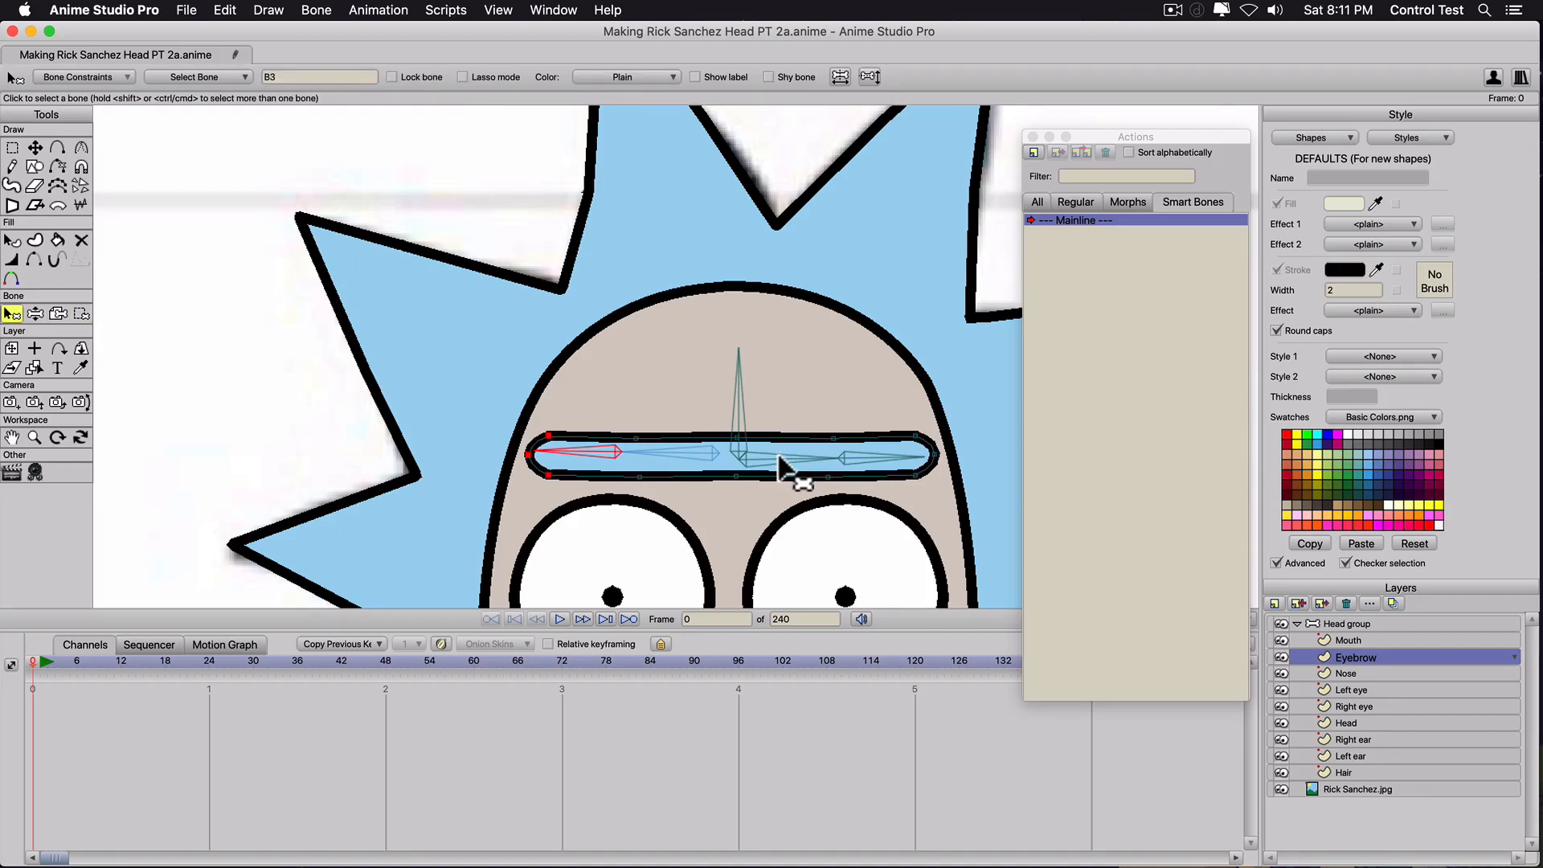
pyautogui.click(776, 460)
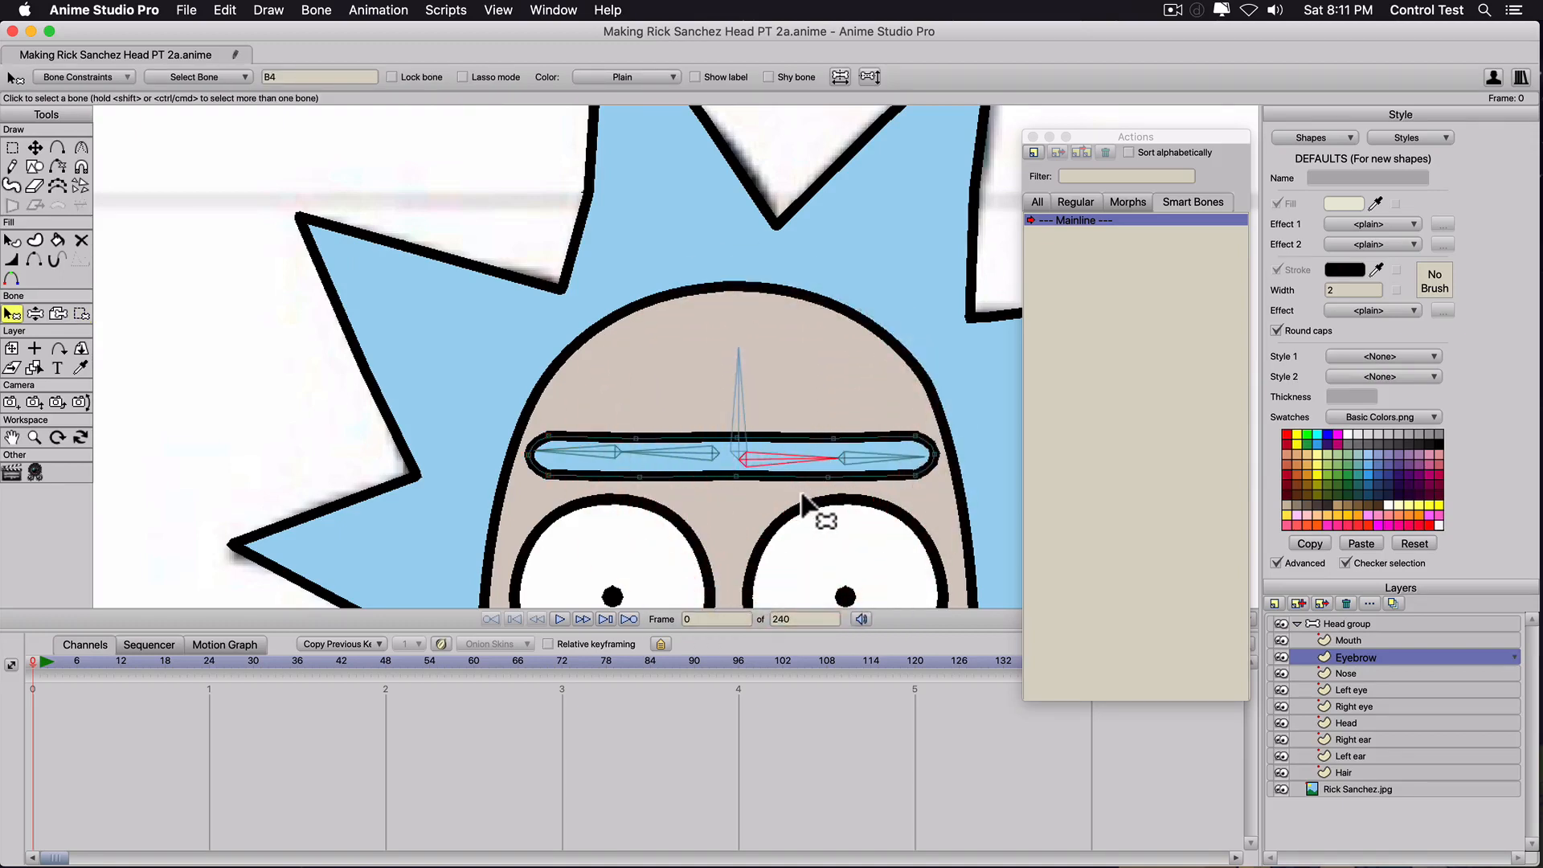
pyautogui.press('g')
pyautogui.moveTo(815, 501); pyautogui.dragTo(863, 412)
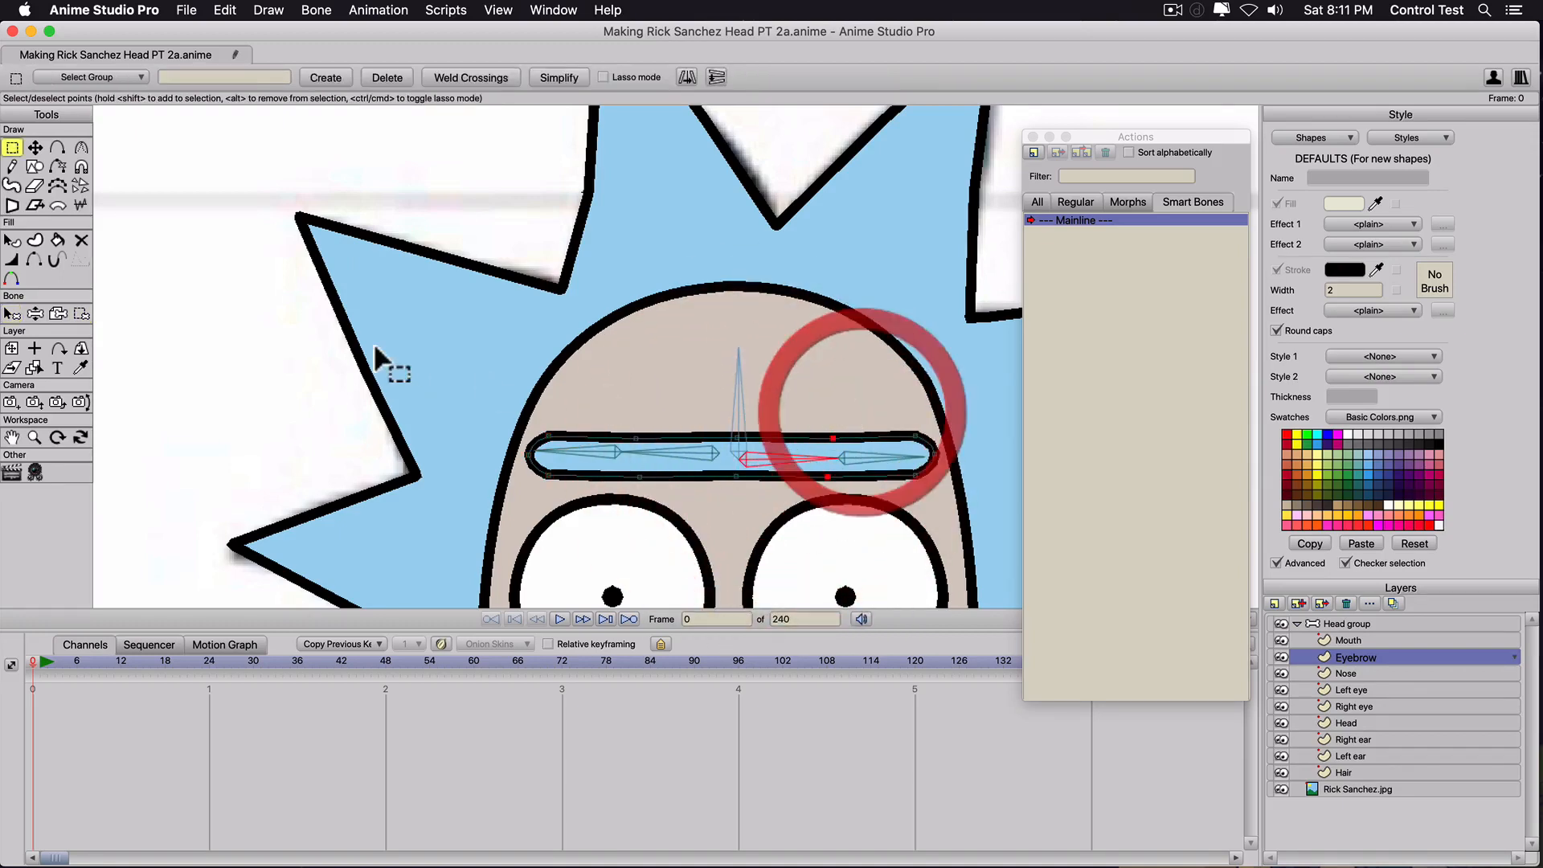
pyautogui.click(83, 311)
pyautogui.click(318, 78)
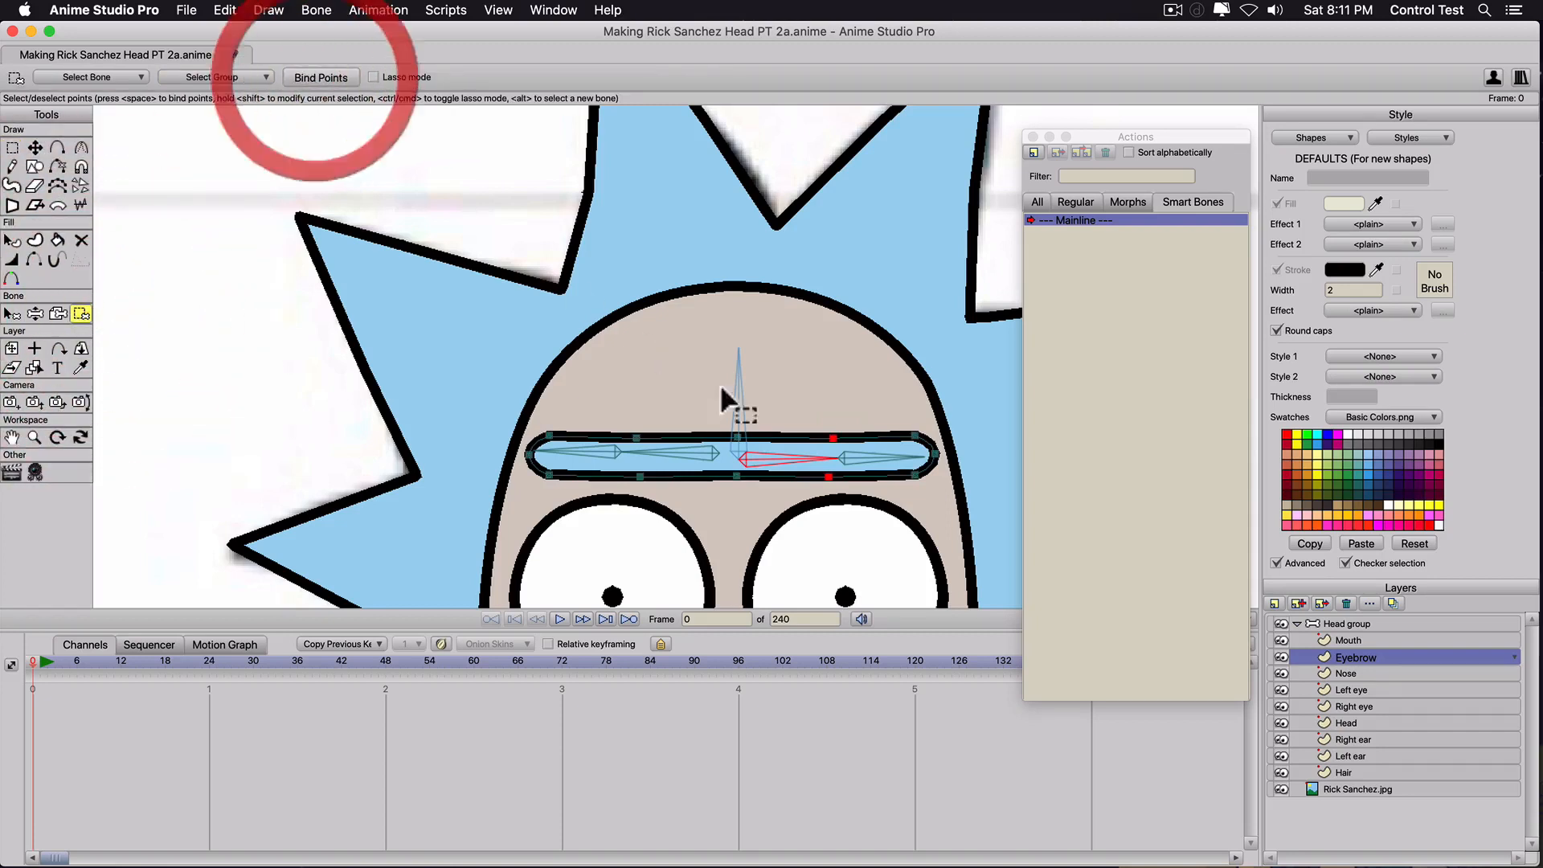
# Bind the three points at the eyebrow's right tip to the outer right bone B5.
pyautogui.keyDown('alt'); pyautogui.click(881, 460); pyautogui.keyUp('alt')
pyautogui.press('g')
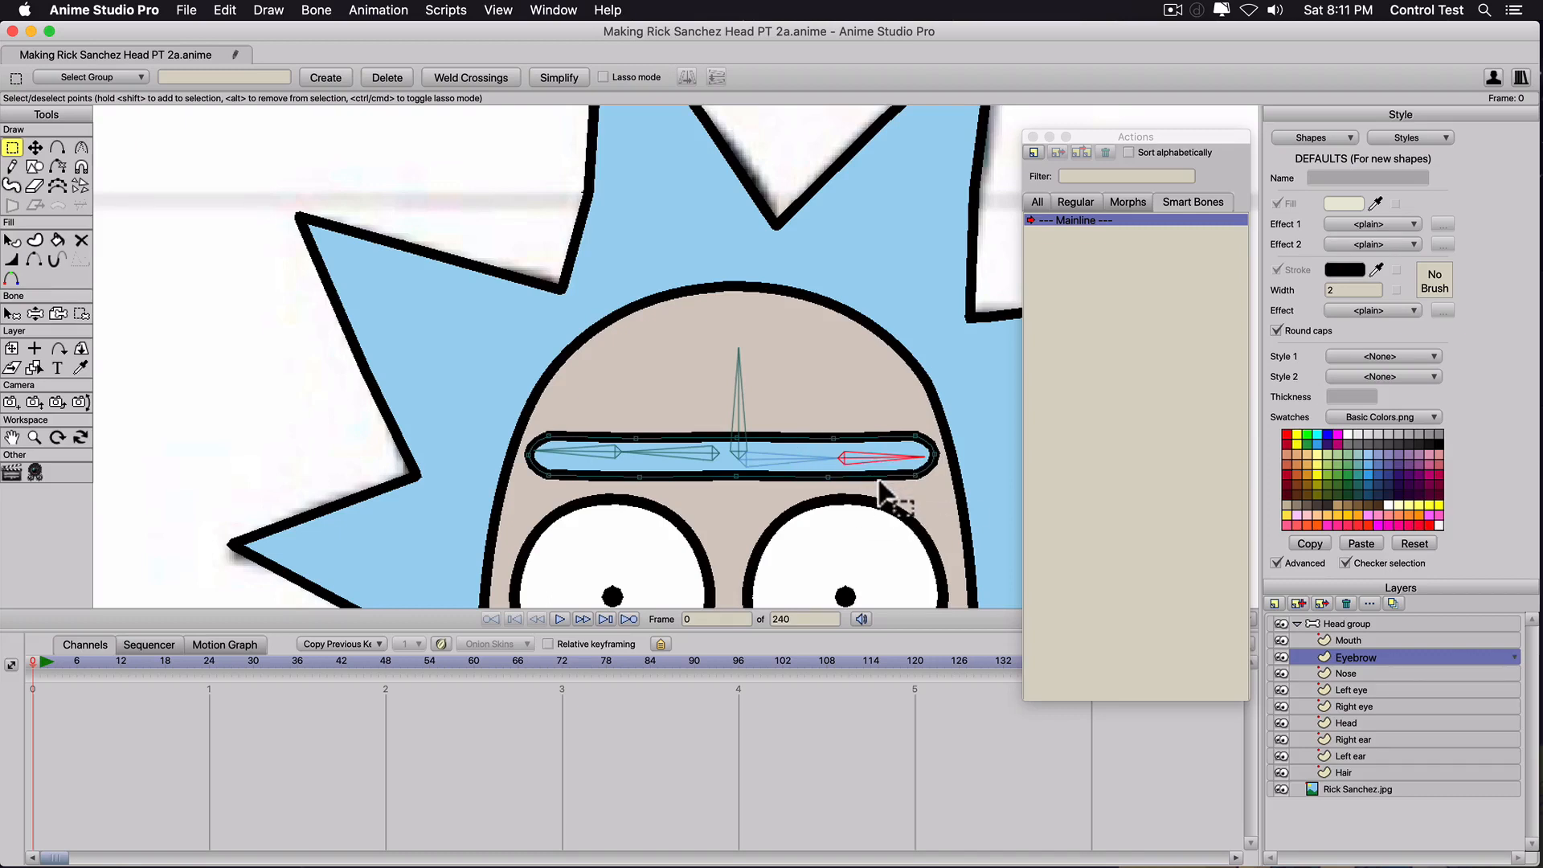
pyautogui.moveTo(880, 482); pyautogui.dragTo(970, 405)
pyautogui.click(81, 313)
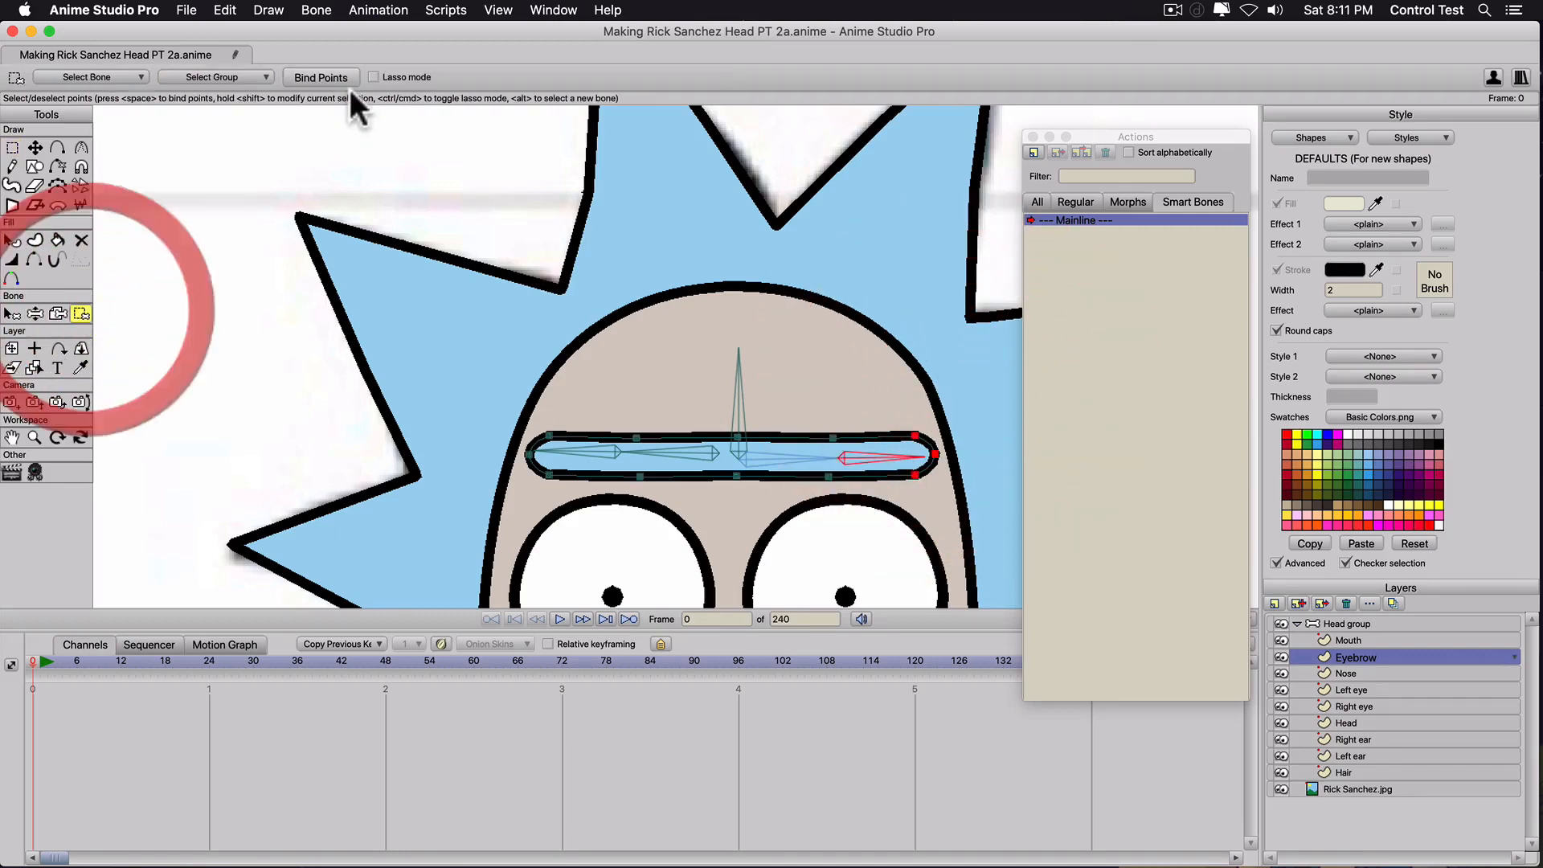
pyautogui.click(344, 78)
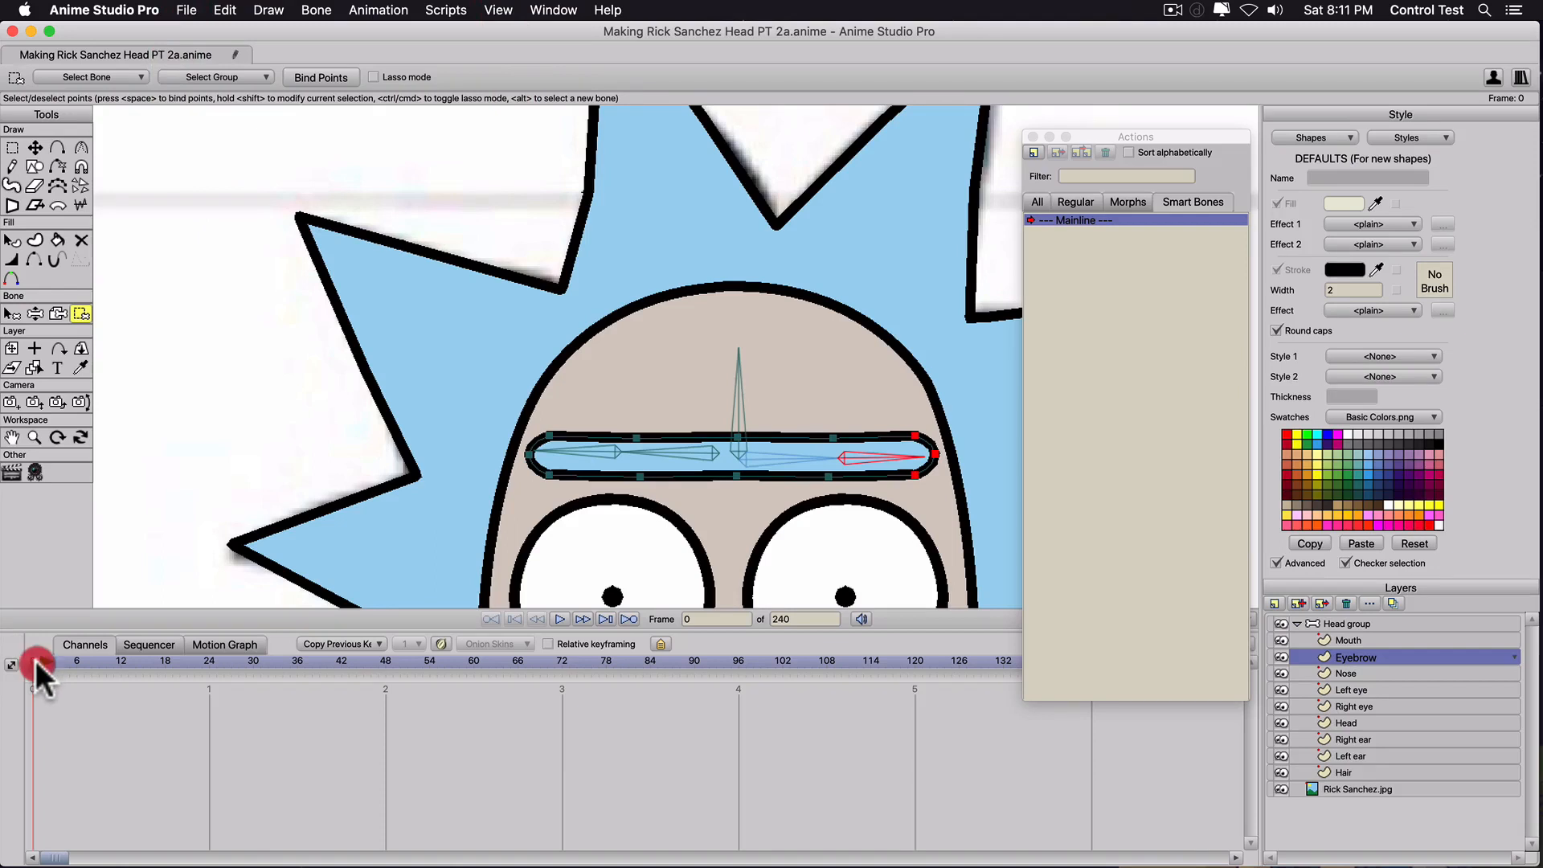
# At frame 2 of the Head group layer, test the eyebrow rig by moving the vertical centre bone up, and delete the test keyframes.
pyautogui.moveTo(35, 659); pyautogui.dragTo(40, 661)
pyautogui.scroll(-3, 526, 393)
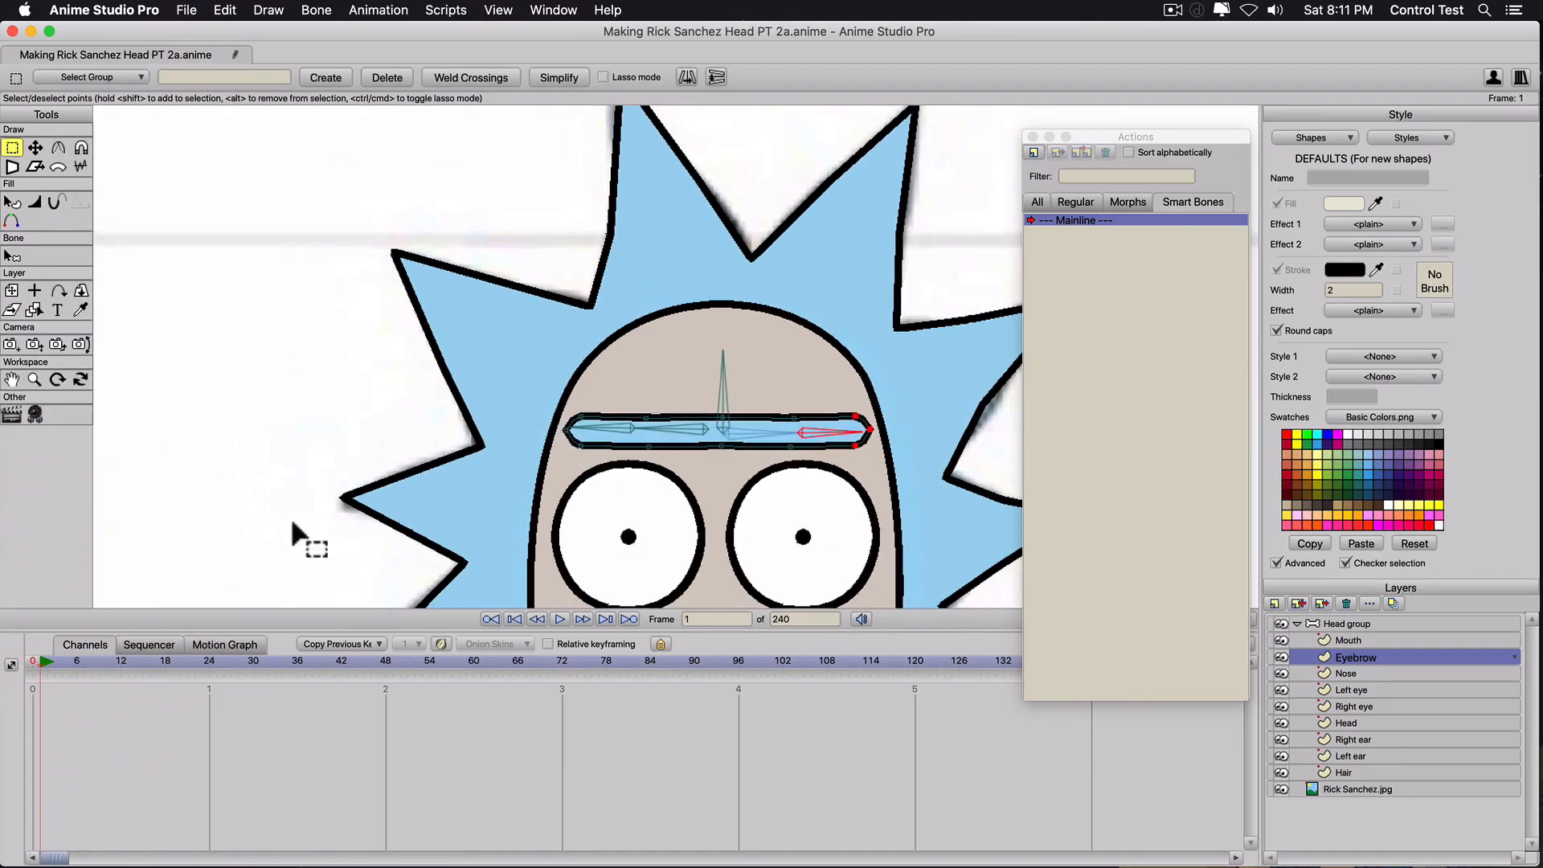
pyautogui.scroll(-1, 290, 518)
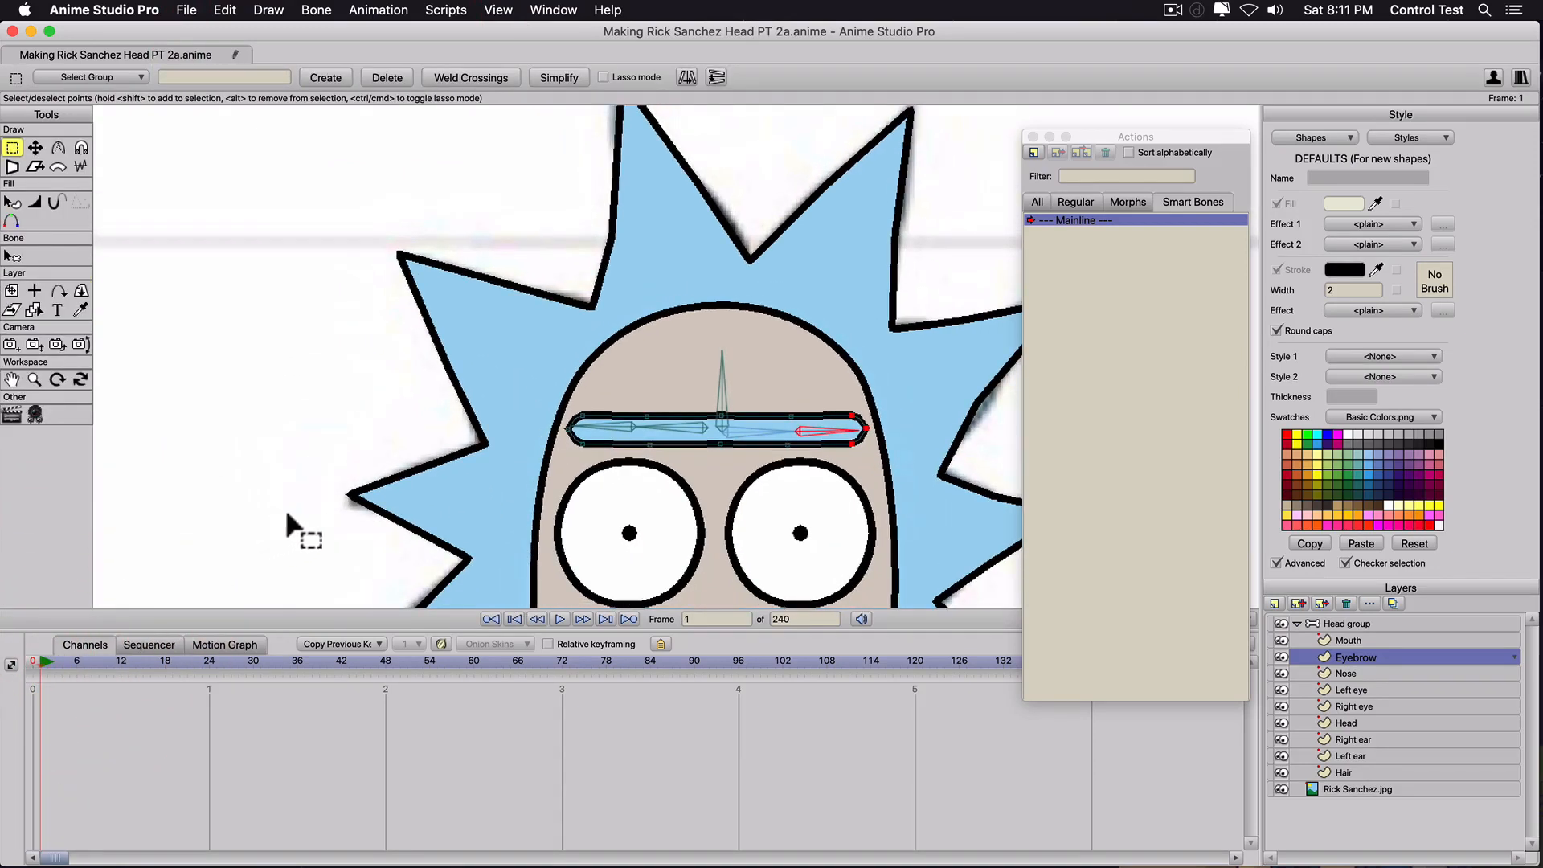
pyautogui.click(47, 655)
pyautogui.press('t')
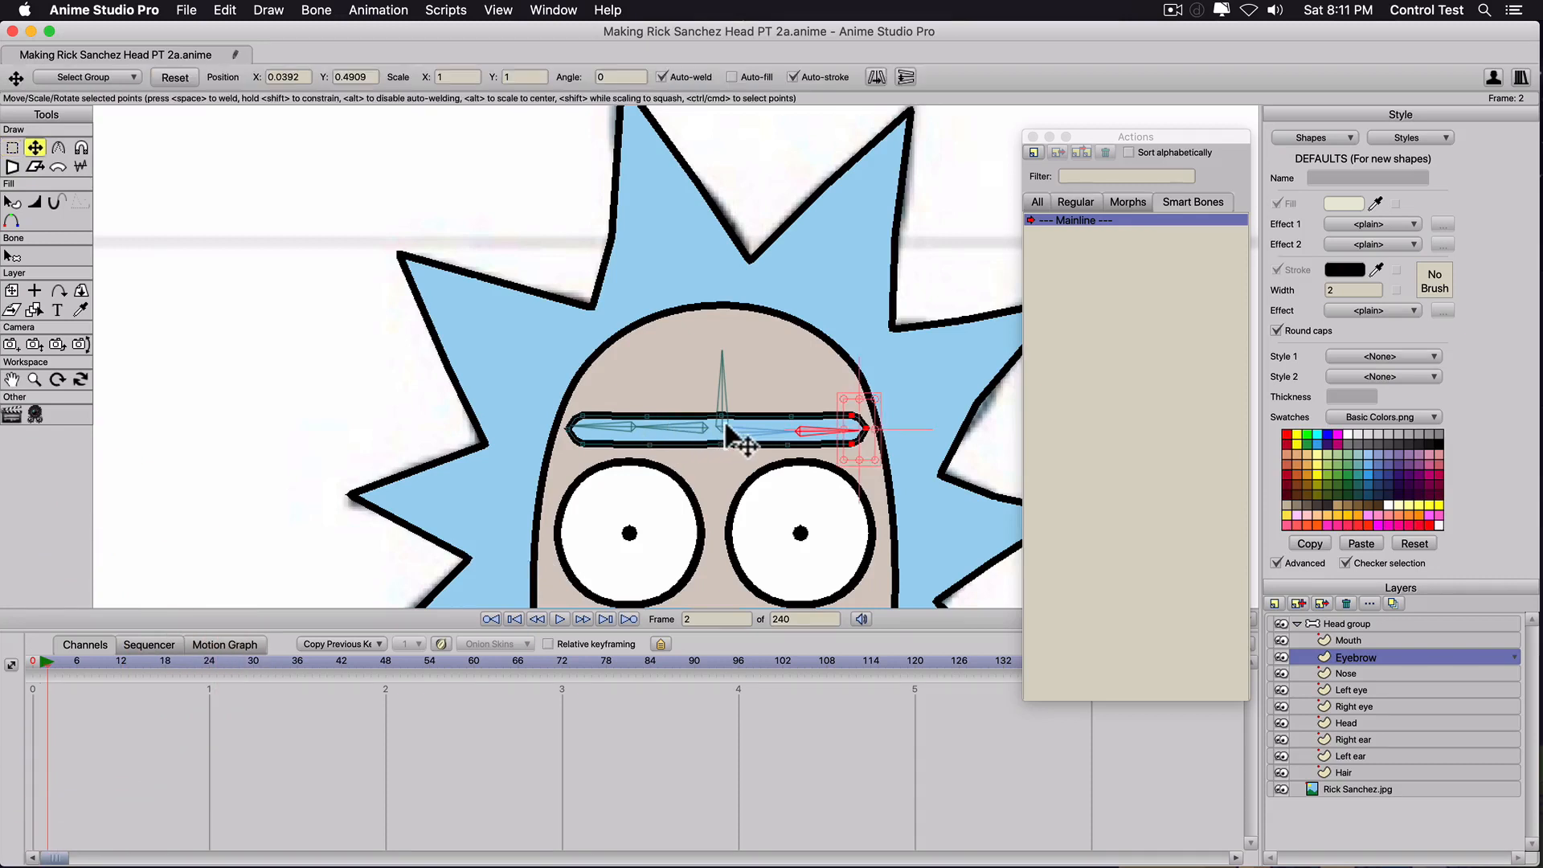
pyautogui.click(1324, 621)
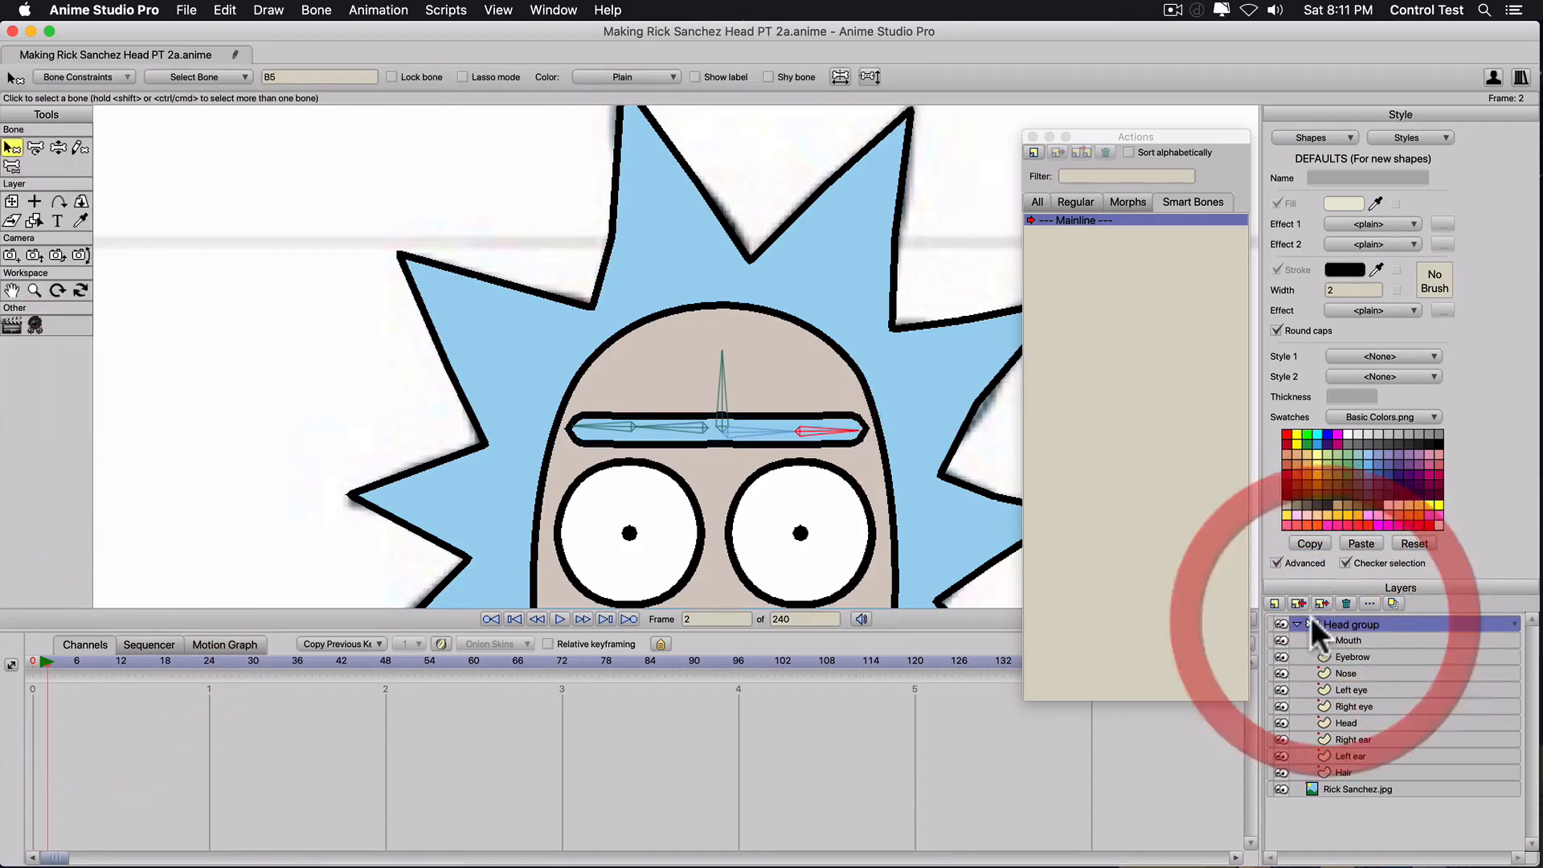
pyautogui.press('t')
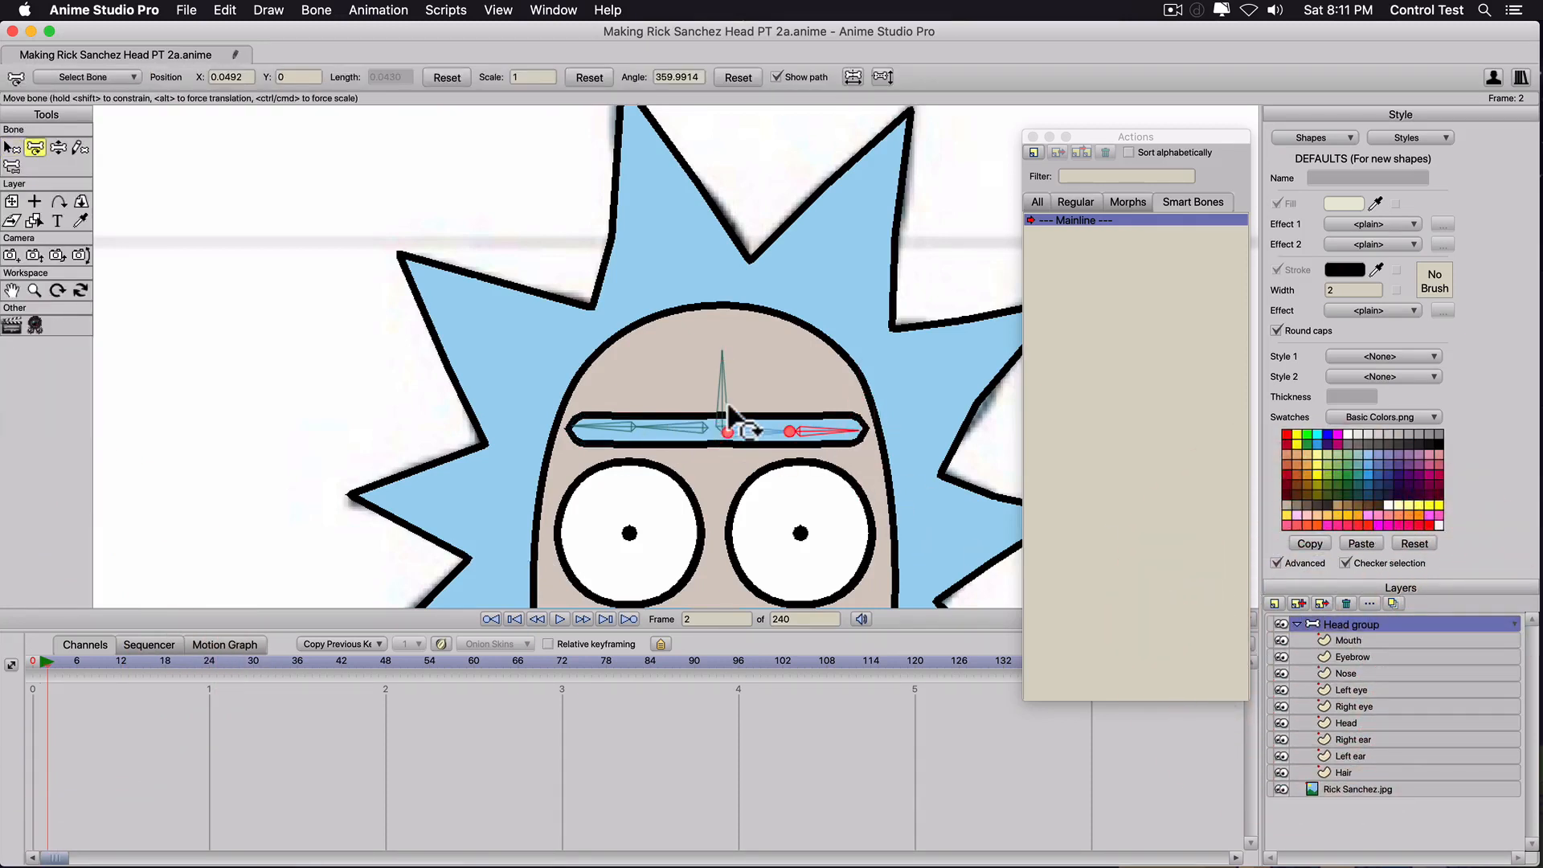
pyautogui.click(721, 428)
pyautogui.moveTo(721, 429); pyautogui.dragTo(721, 245)
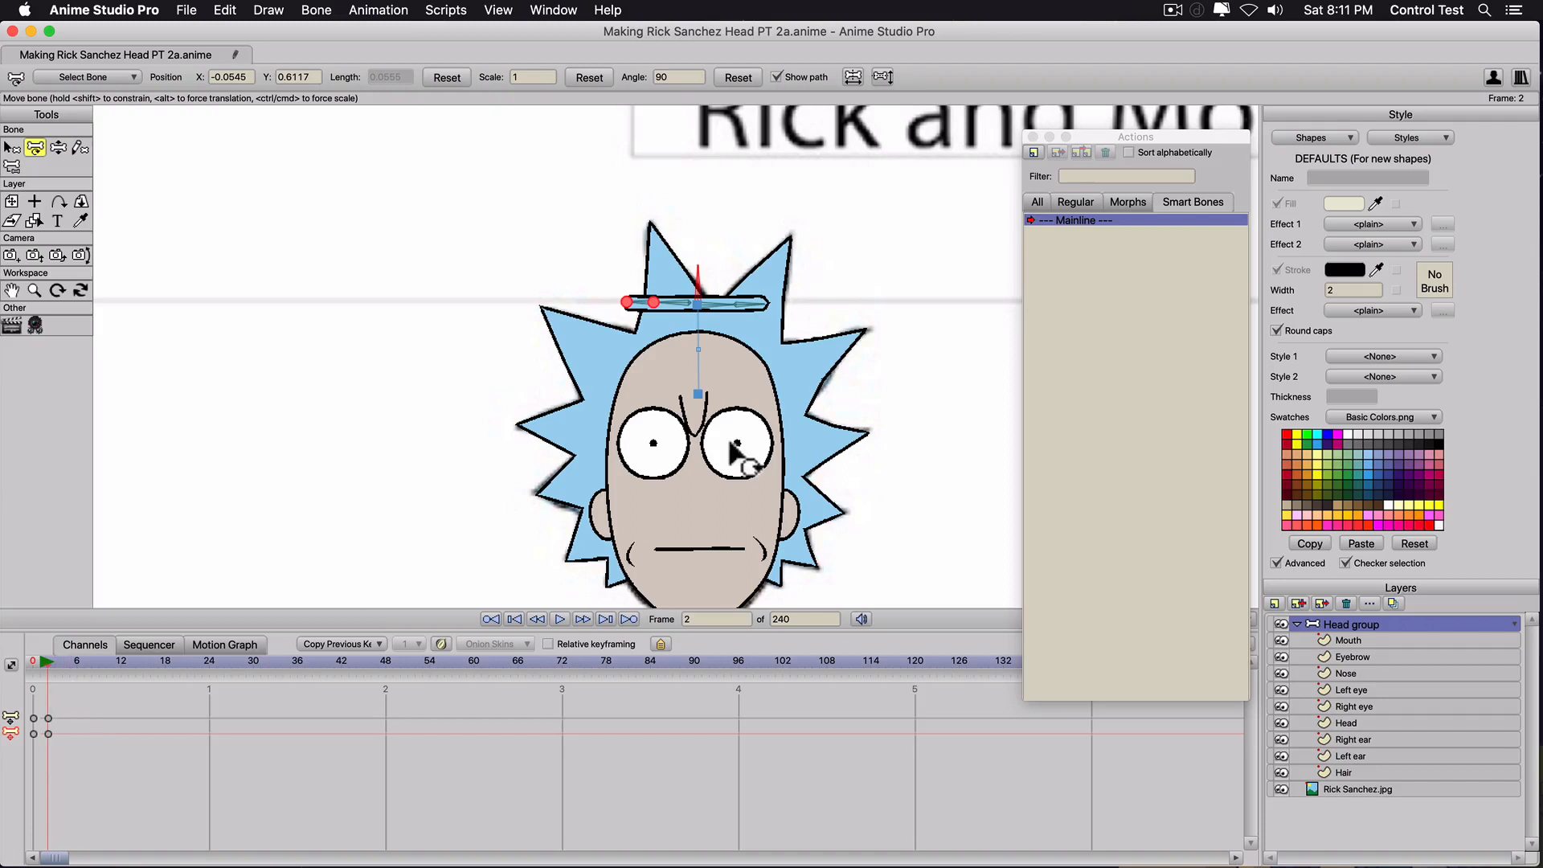
pyautogui.moveTo(71, 715); pyautogui.dragTo(10, 773)
pyautogui.press('BackSpace')
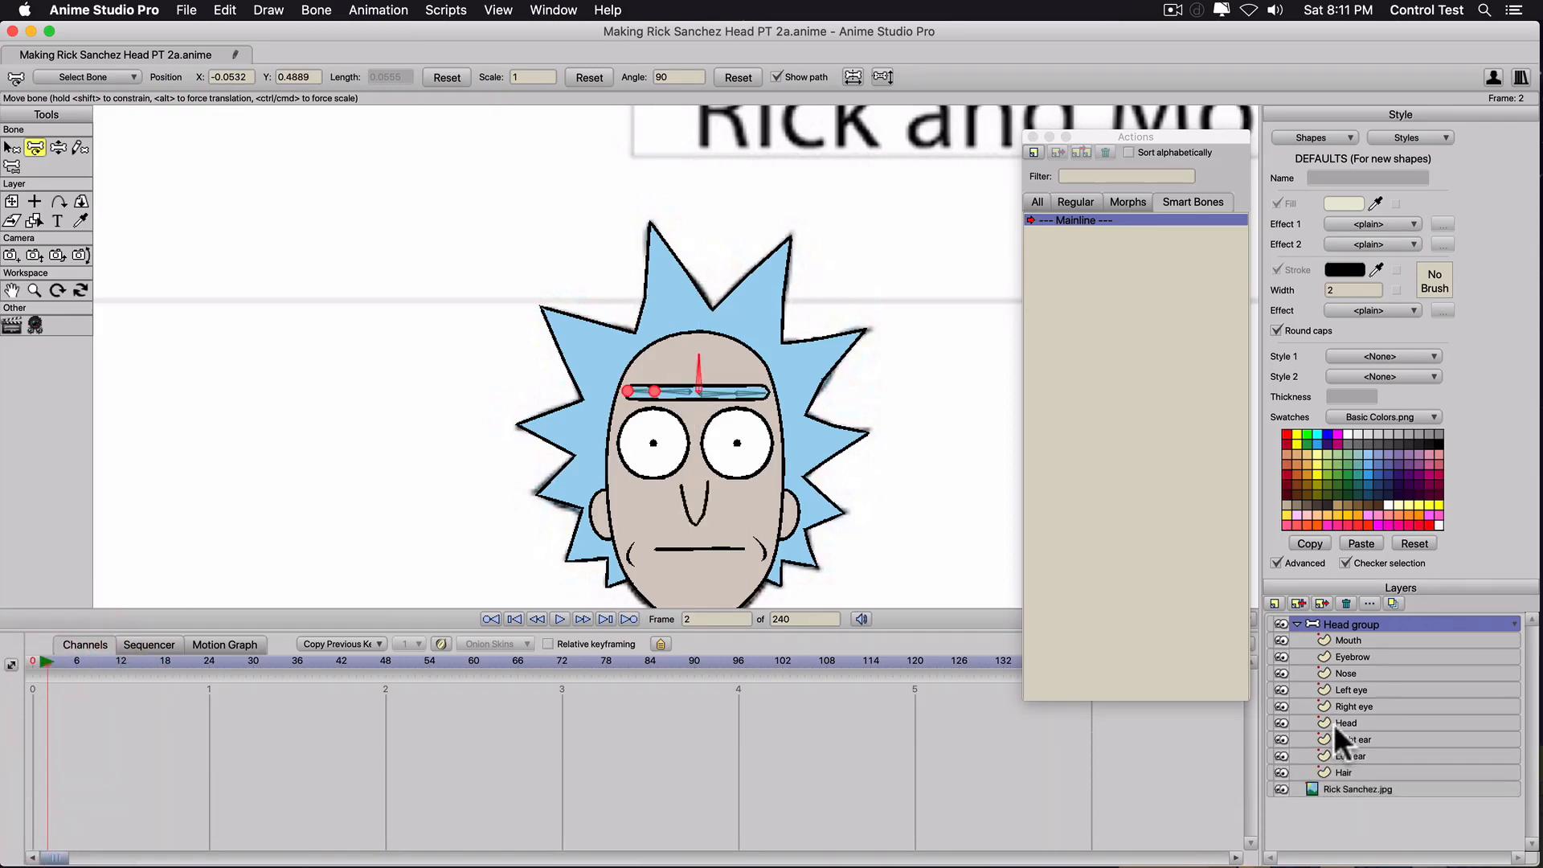
# At frame 0, release the Nose layer and its points from the bones.
pyautogui.click(1346, 673)
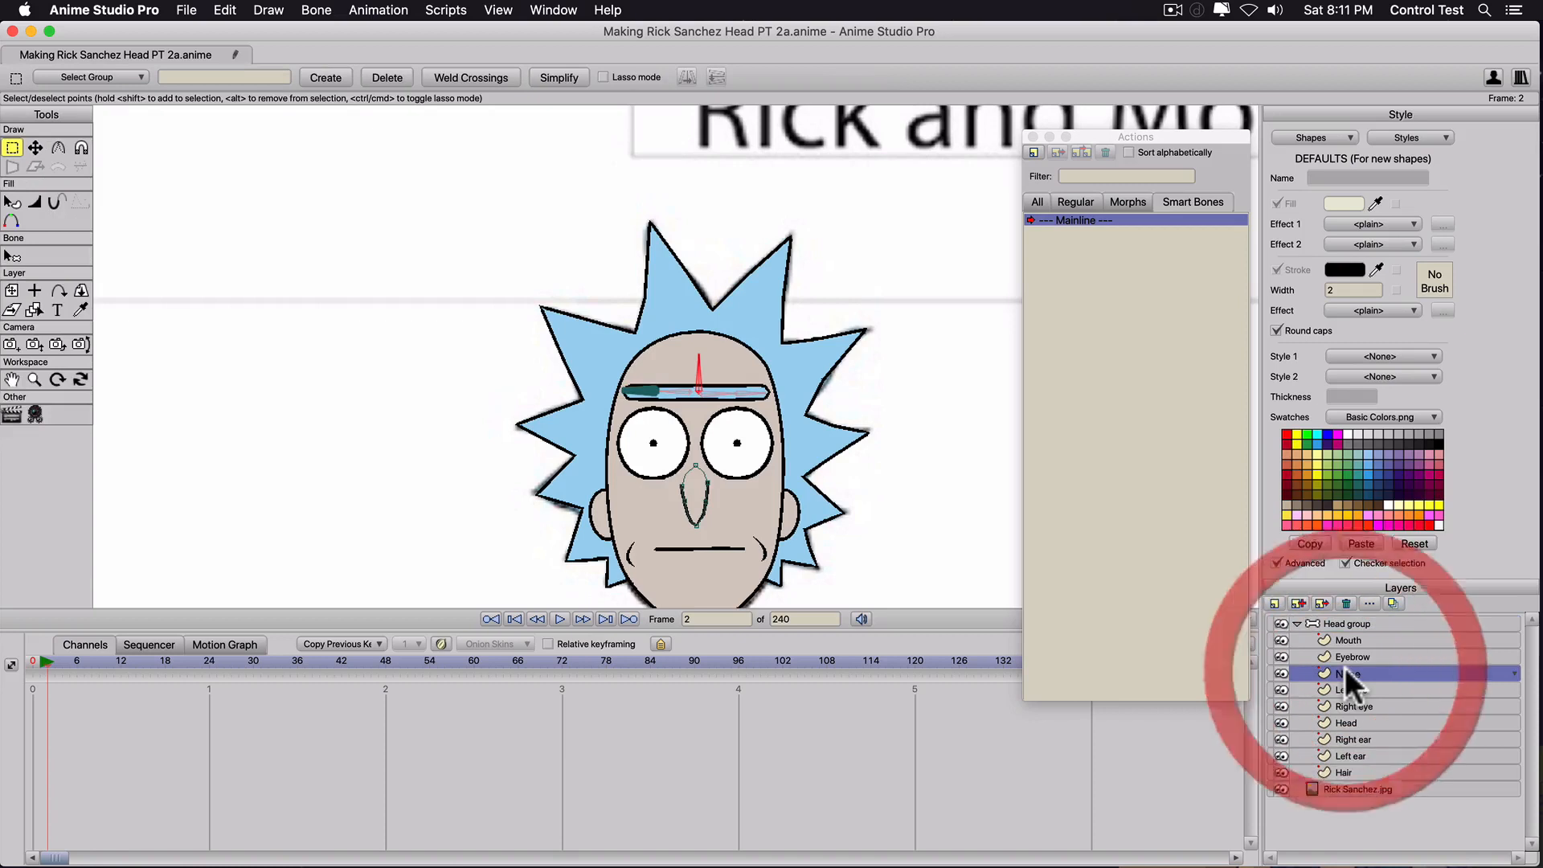
pyautogui.click(24, 661)
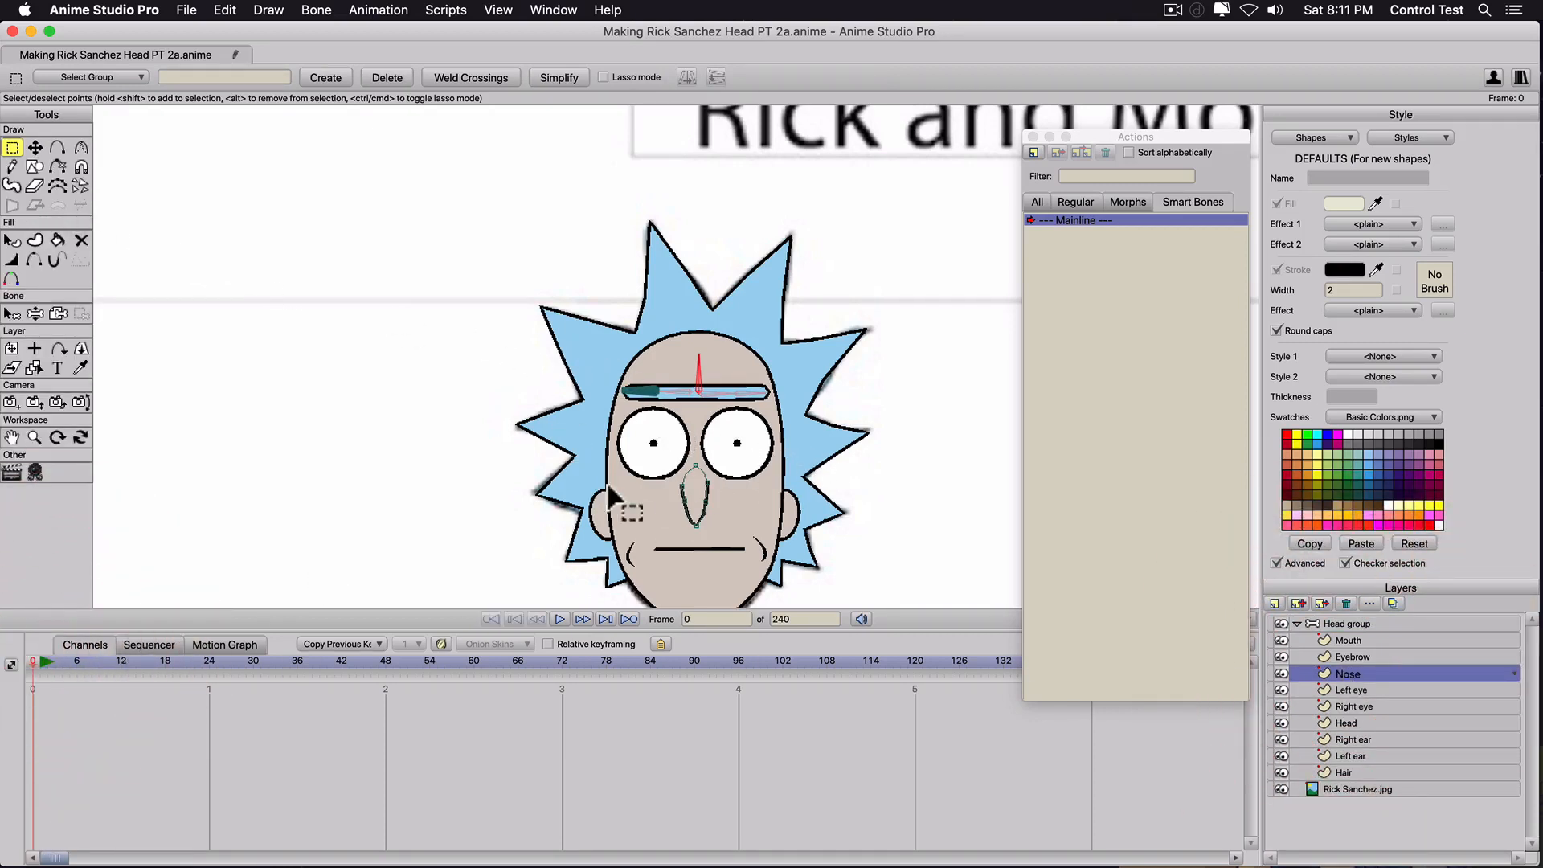
pyautogui.click(267, 9)
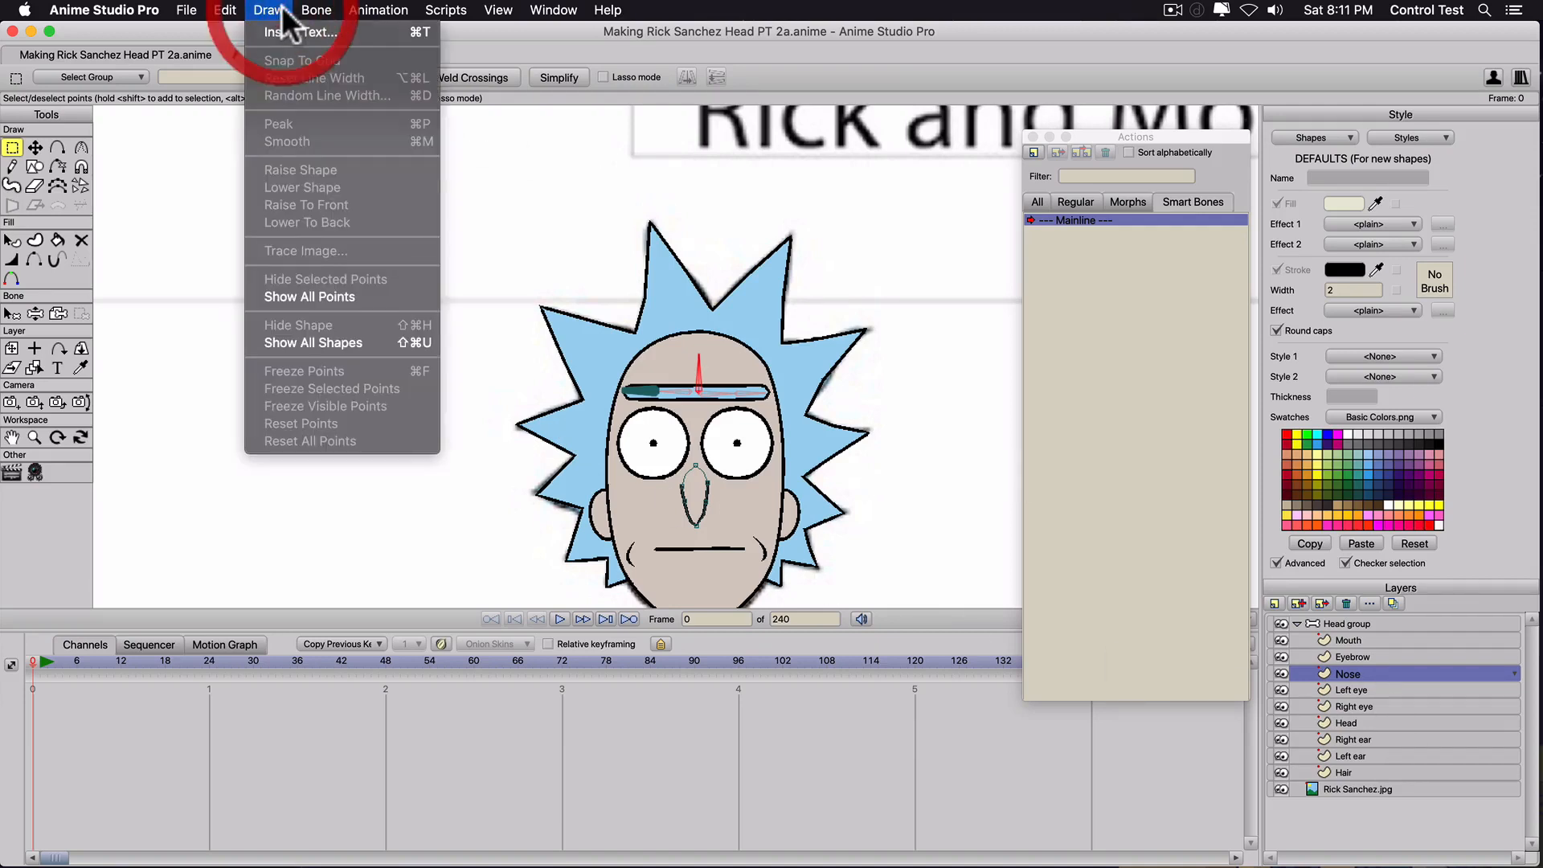
pyautogui.moveTo(305, 12)
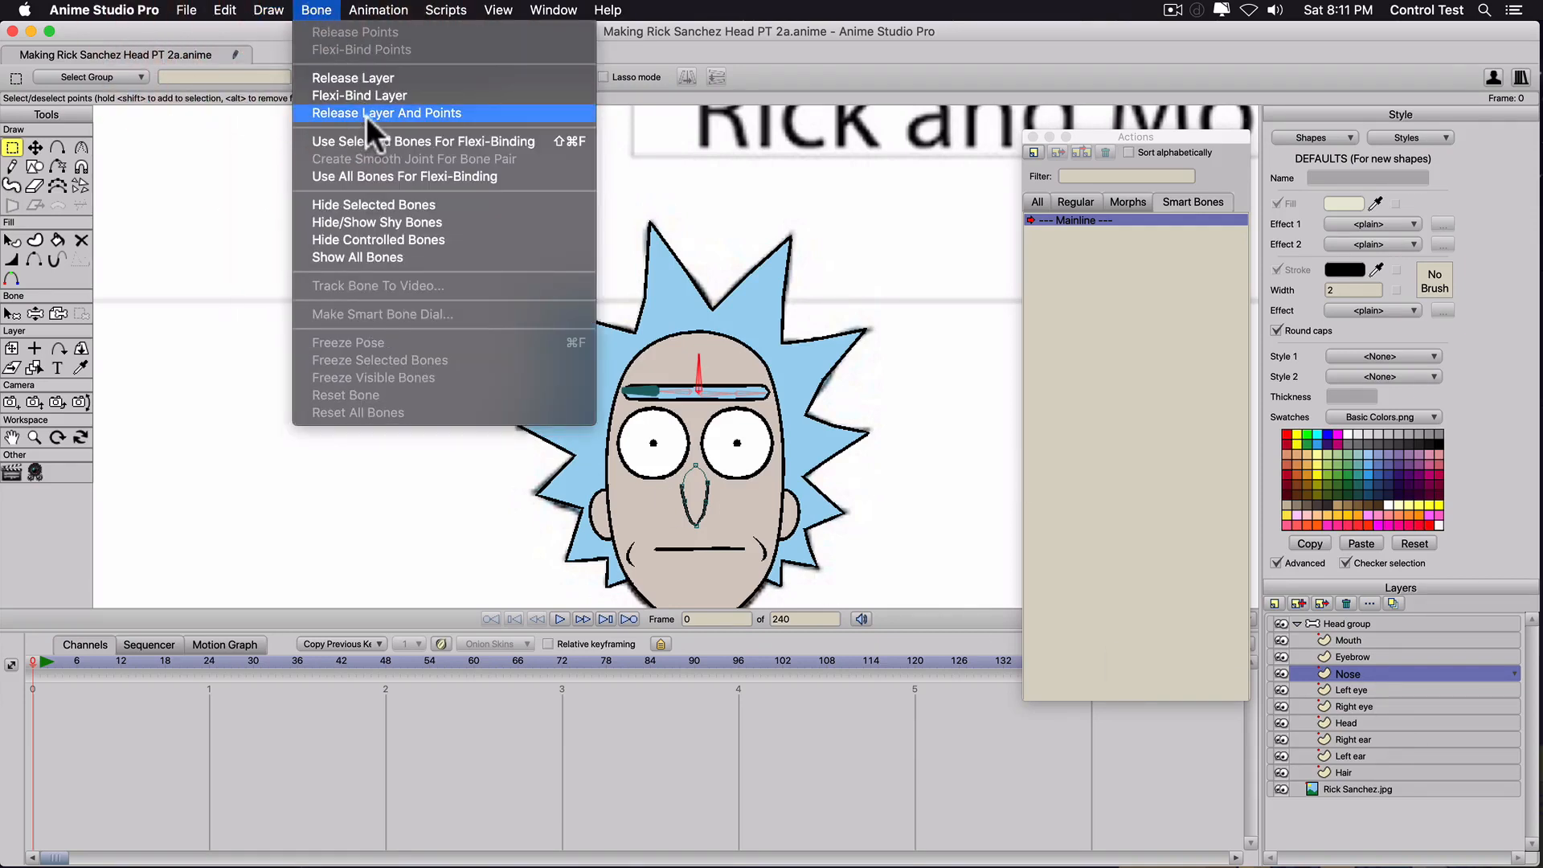
pyautogui.click(437, 109)
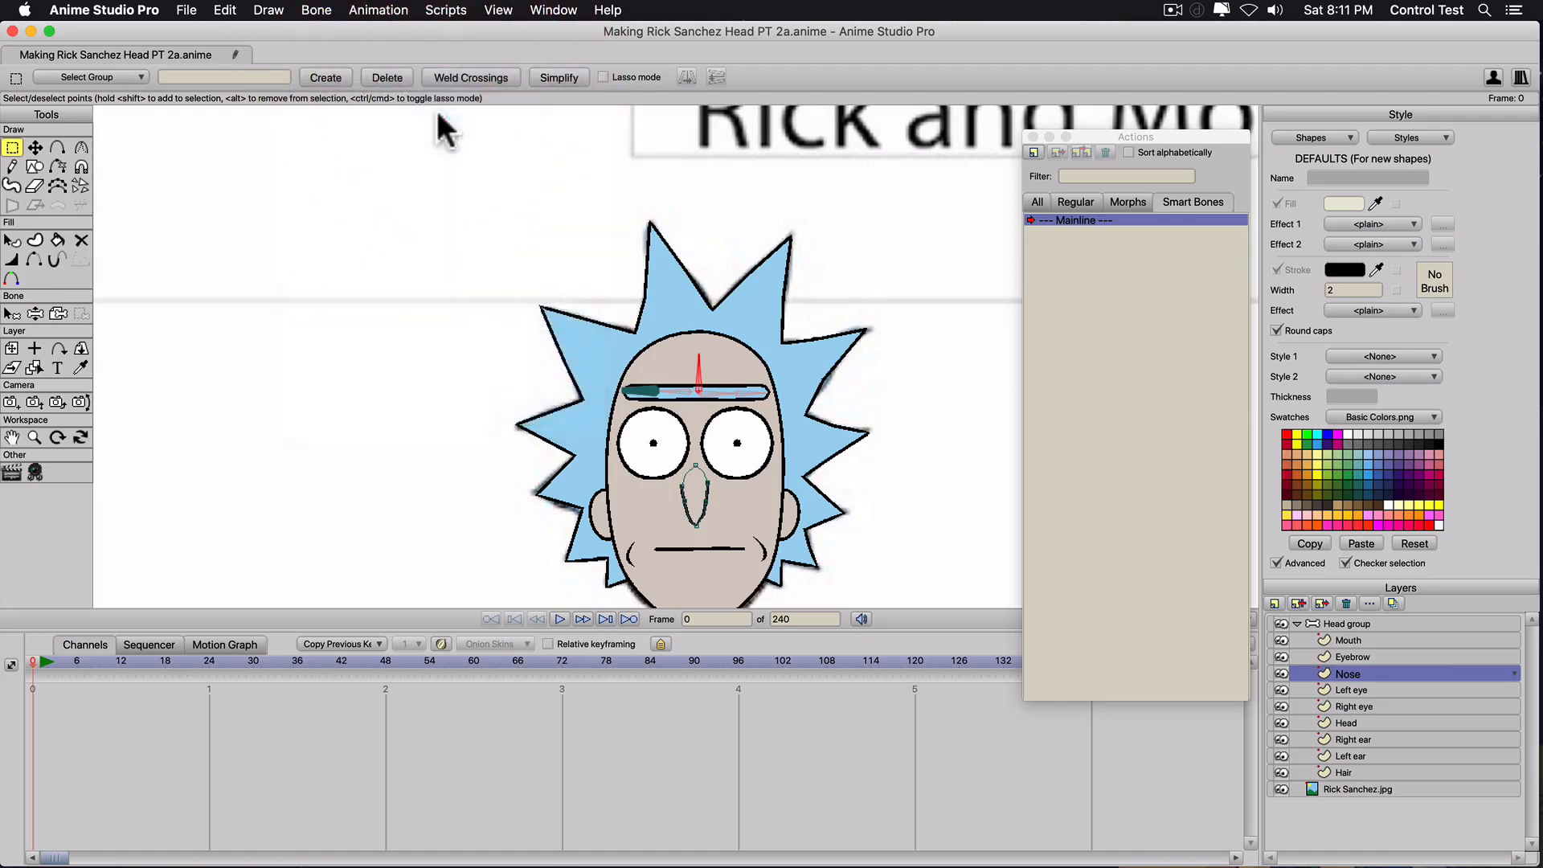
# At frame 12, test moving the Head group's centre eyebrow bones, and clear the test keyframes before returning to frame 0.
pyautogui.click(34, 660)
pyautogui.moveTo(32, 659); pyautogui.dragTo(121, 660)
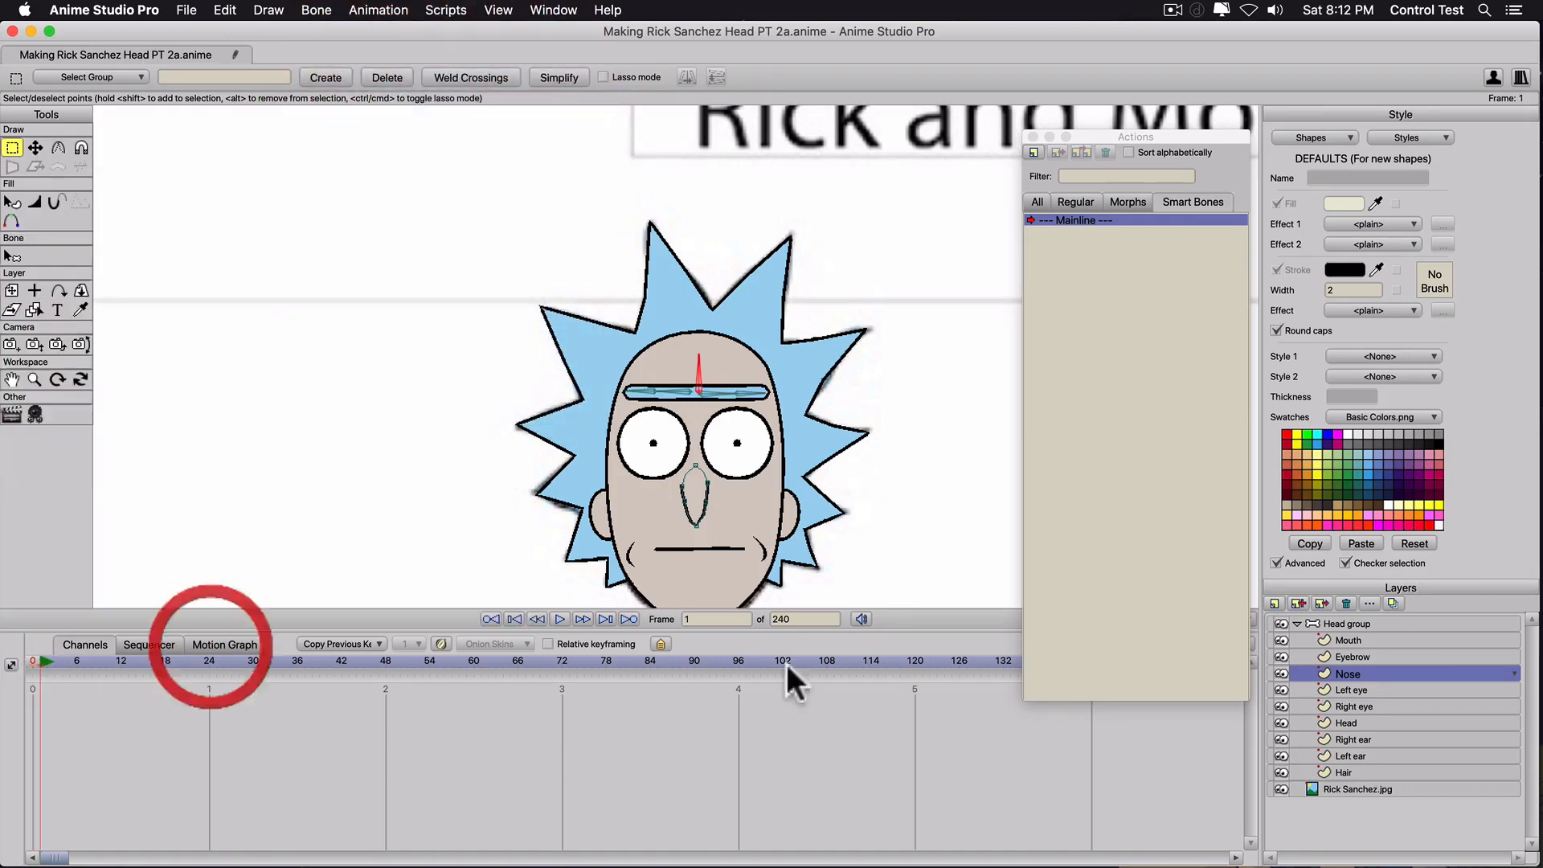
pyautogui.click(1336, 621)
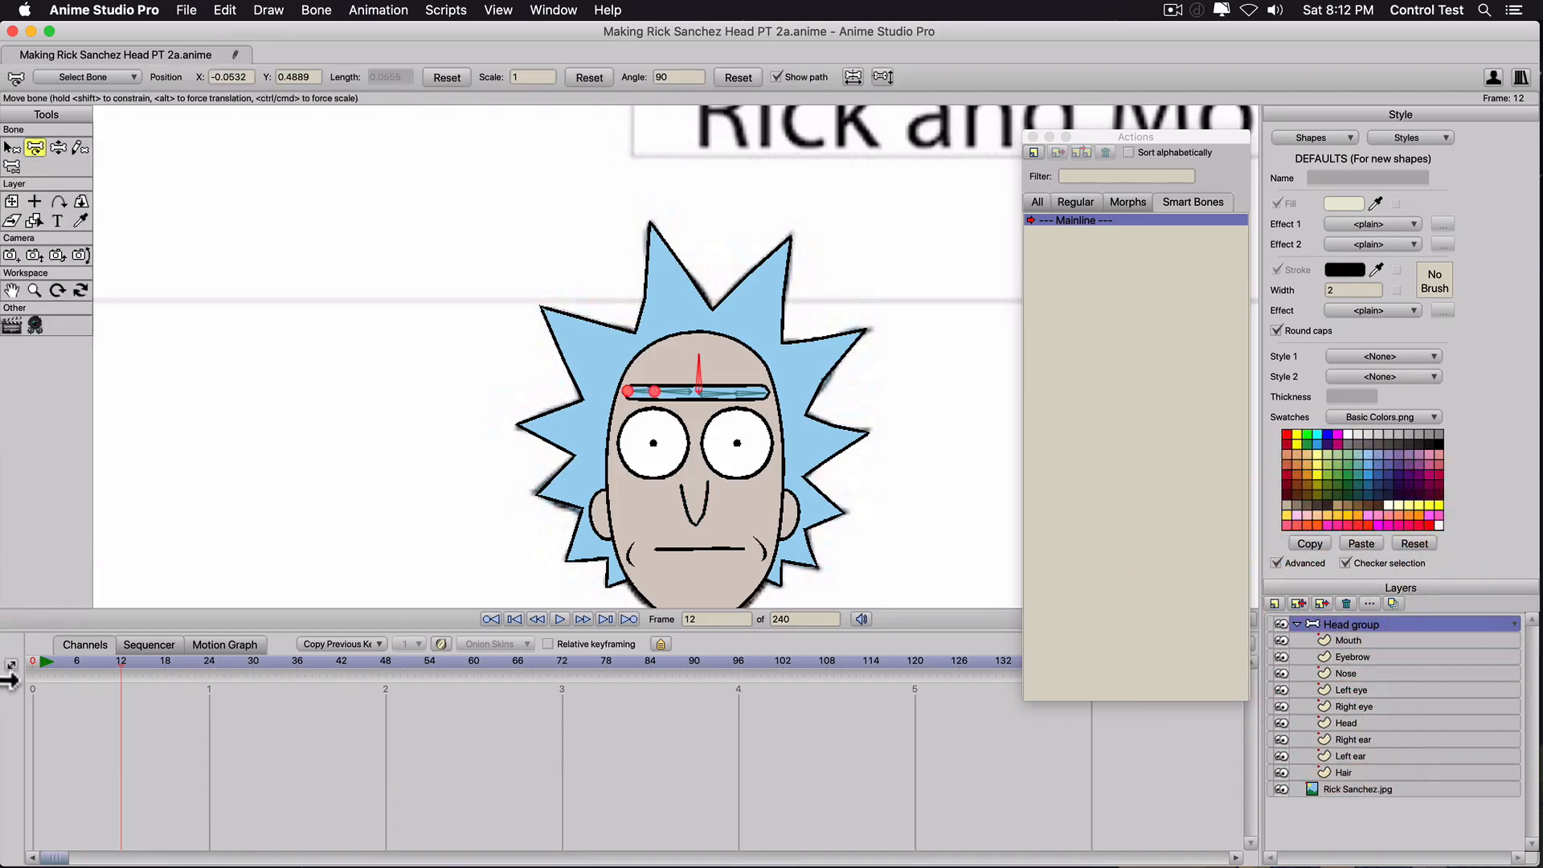
pyautogui.click(697, 391)
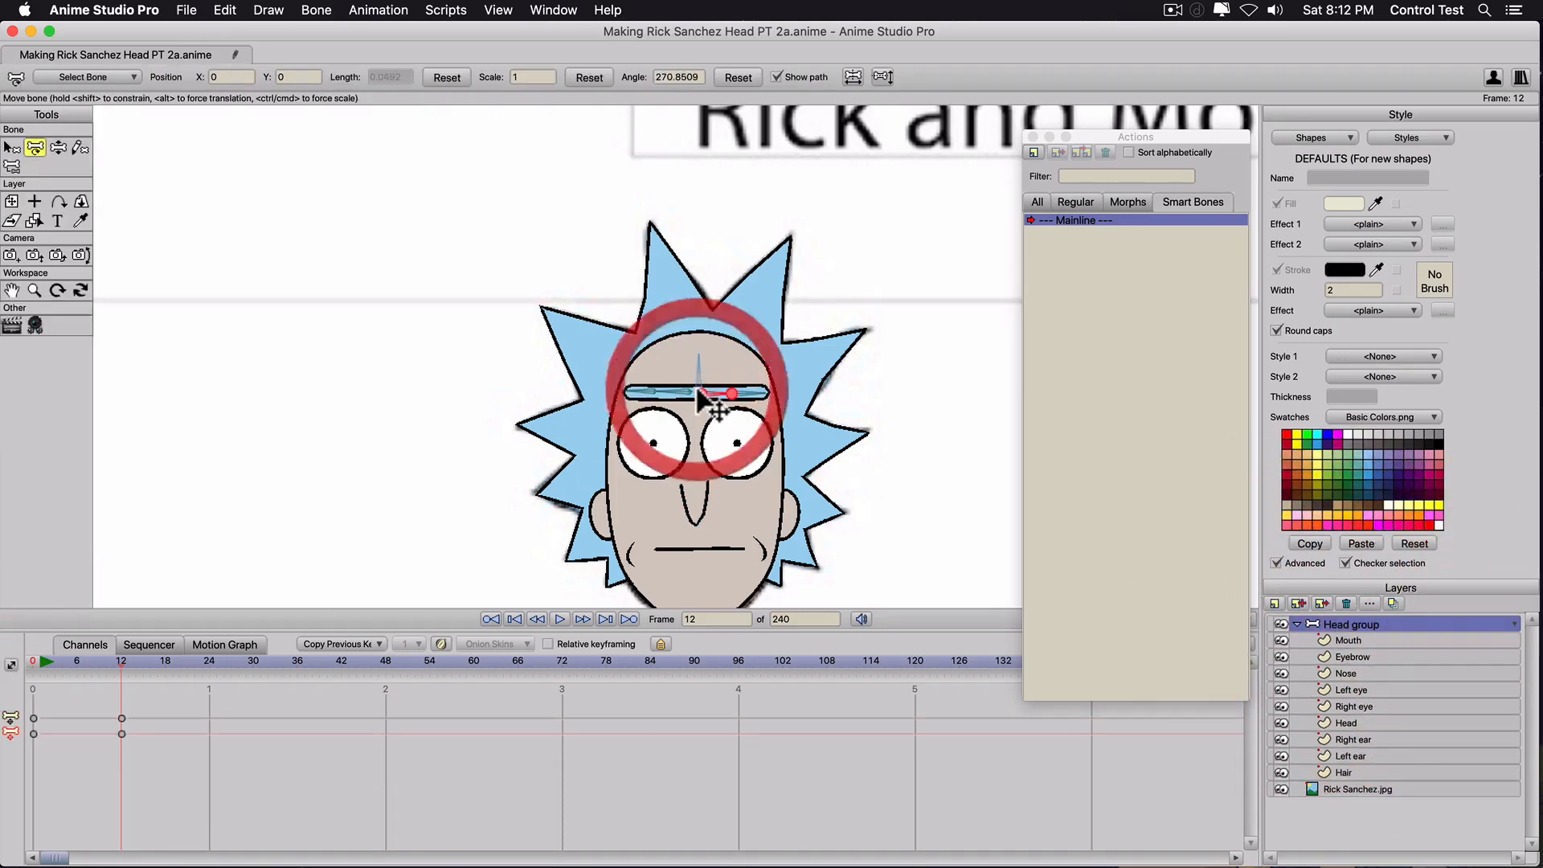
pyautogui.moveTo(696, 391)
pyautogui.mouseDown()
pyautogui.moveTo(669, 408)
pyautogui.moveTo(691, 384)
pyautogui.mouseUp()
pyautogui.press('super+z')
pyautogui.moveTo(142, 706); pyautogui.dragTo(4, 771)
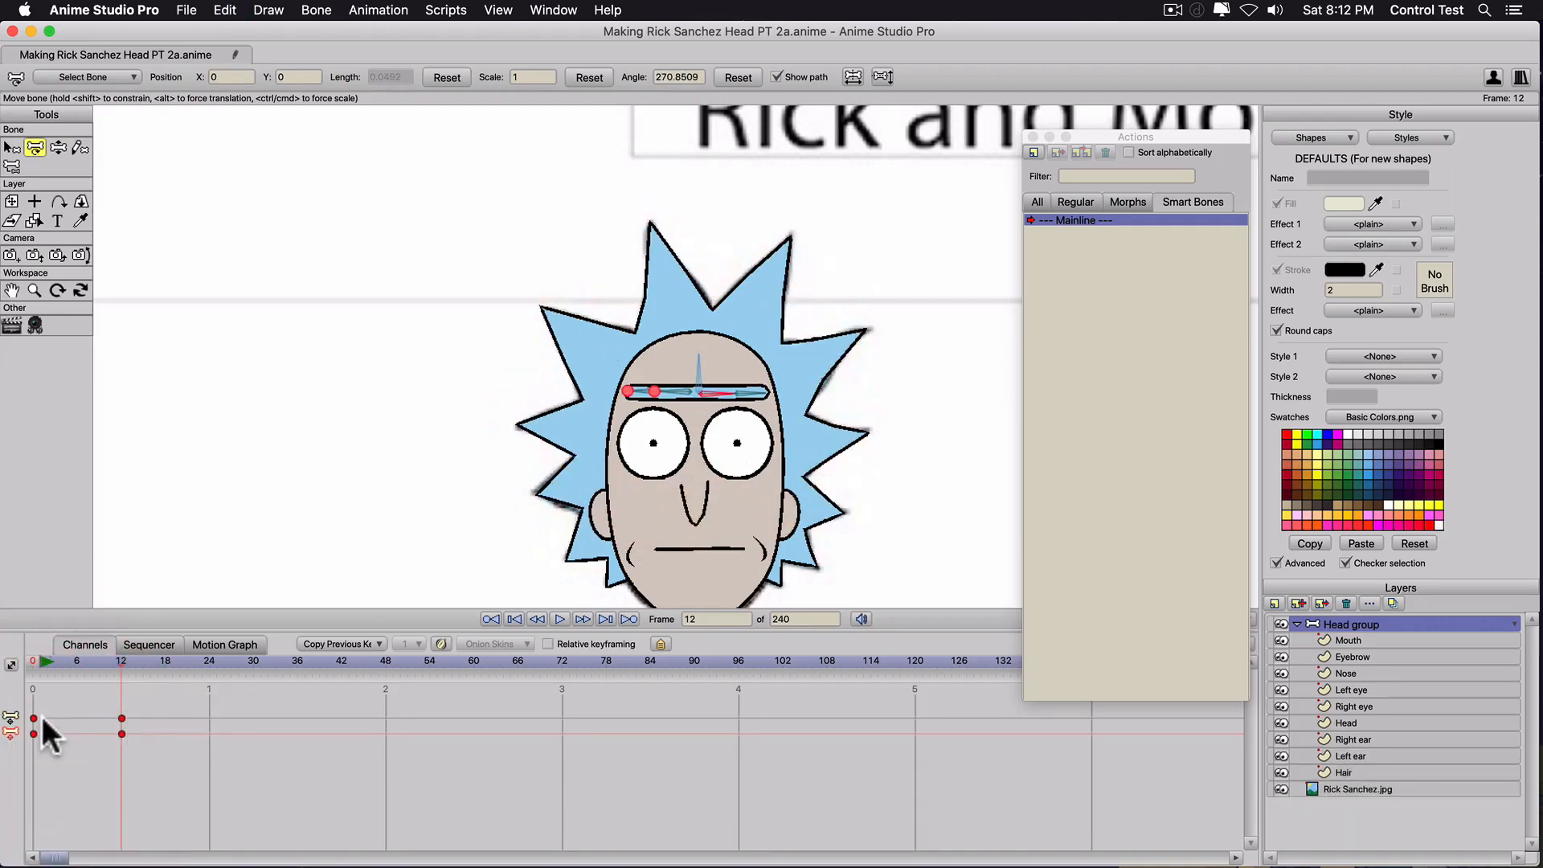
pyautogui.press('BackSpace')
pyautogui.click(8, 659)
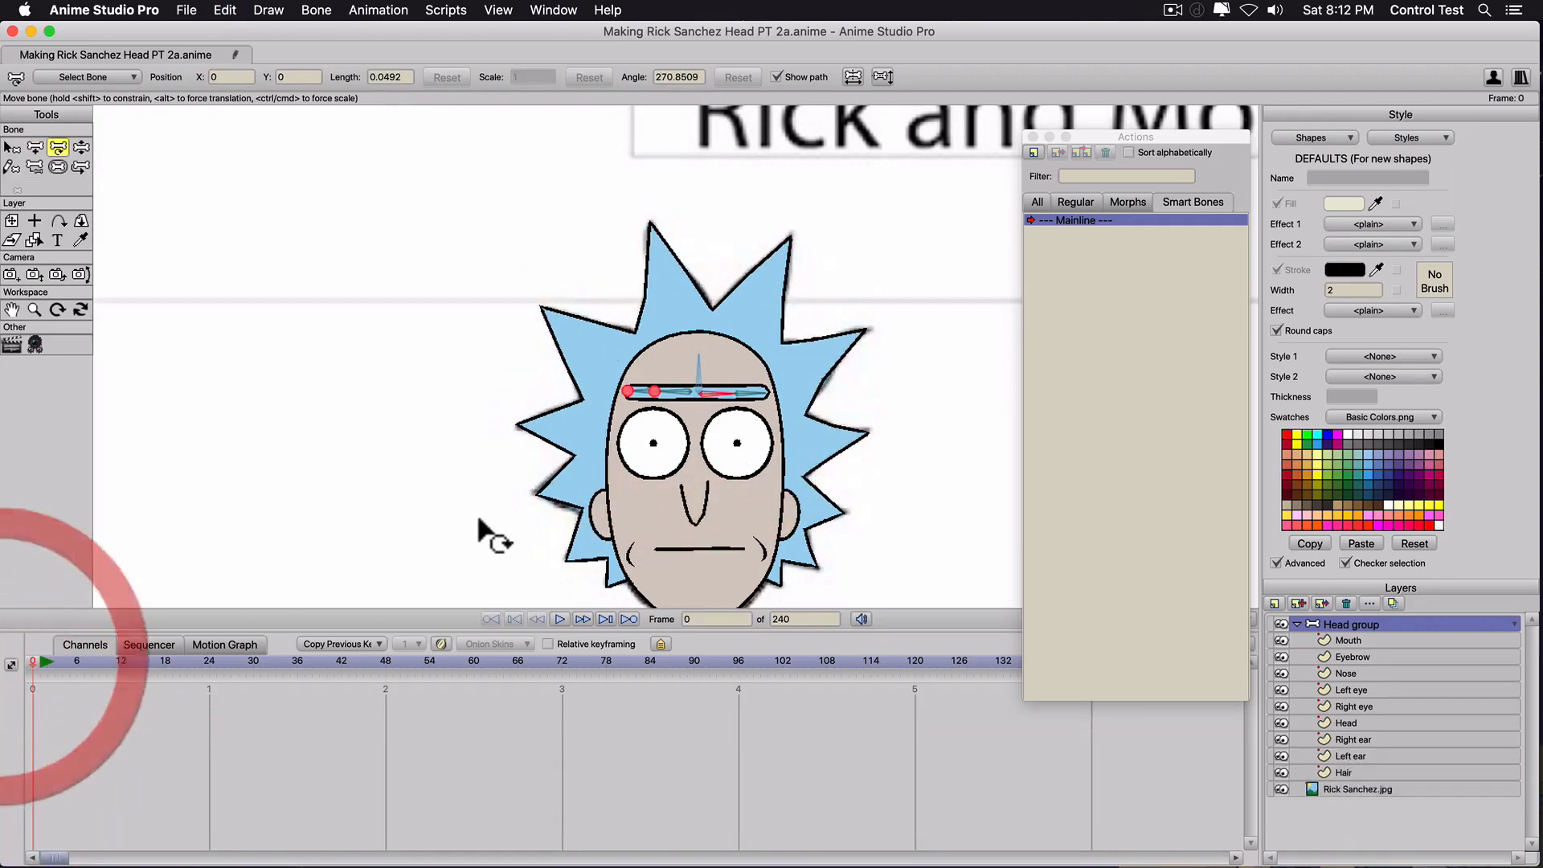
# At frame 7, test raising the centre bone and tilting the outer left eyebrow bone, and delete the test keyframes.
pyautogui.scroll(6, 499, 534)
pyautogui.scroll(-2, 685, 481)
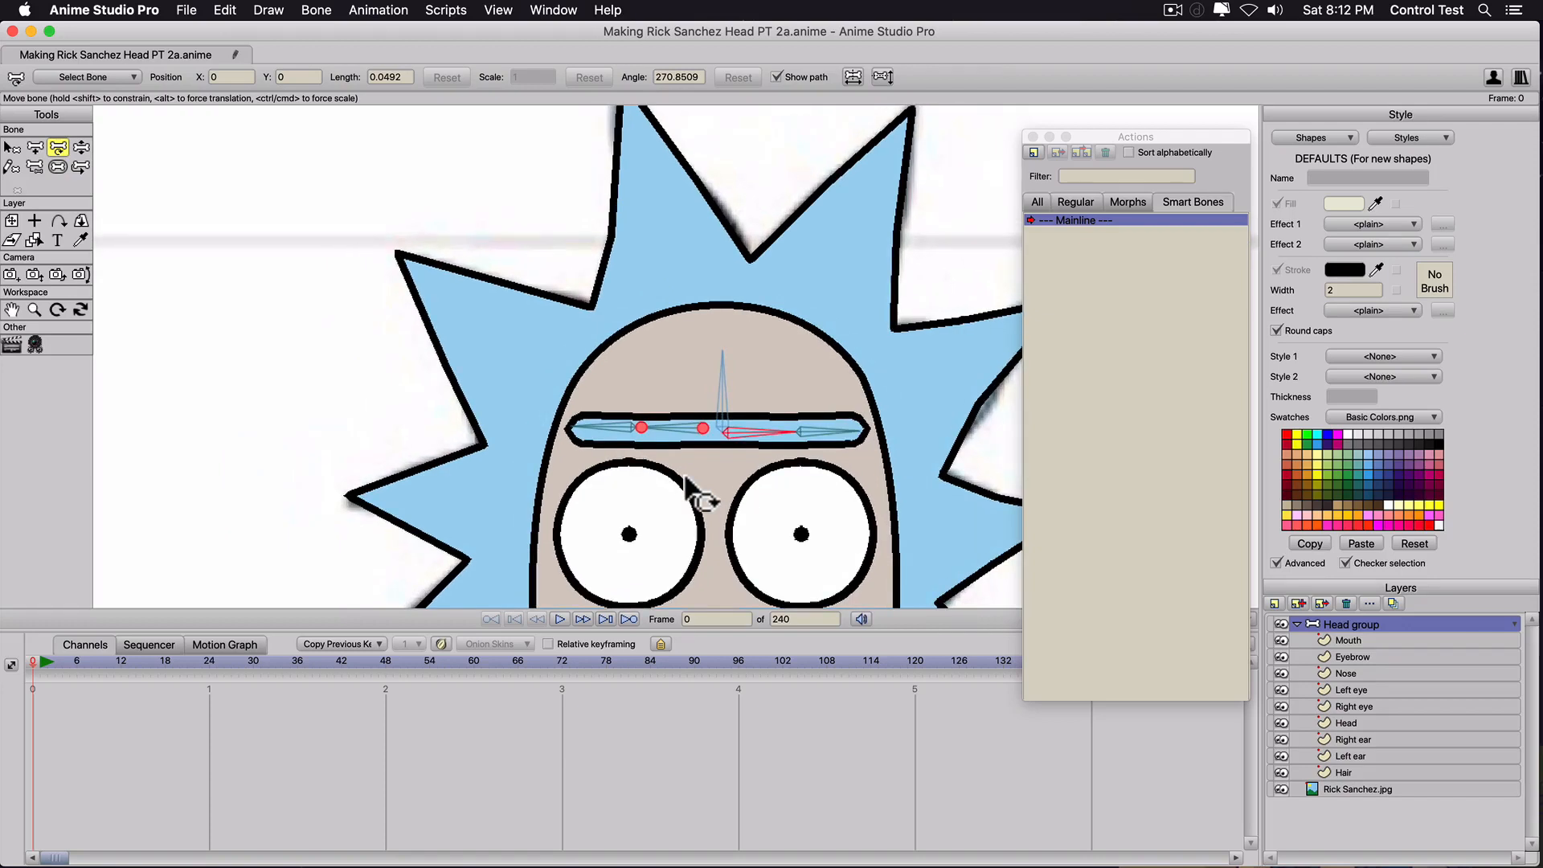
pyautogui.moveTo(721, 426)
pyautogui.mouseDown()
pyautogui.moveTo(709, 450)
pyautogui.moveTo(720, 415)
pyautogui.moveTo(724, 441)
pyautogui.moveTo(710, 449)
pyautogui.moveTo(714, 386)
pyautogui.moveTo(696, 387)
pyautogui.moveTo(699, 434)
pyautogui.moveTo(699, 342)
pyautogui.moveTo(699, 438)
pyautogui.mouseUp()
pyautogui.press('super+z')
pyautogui.click(84, 661)
pyautogui.moveTo(608, 418)
pyautogui.mouseDown()
pyautogui.moveTo(618, 490)
pyautogui.moveTo(611, 400)
pyautogui.mouseUp()
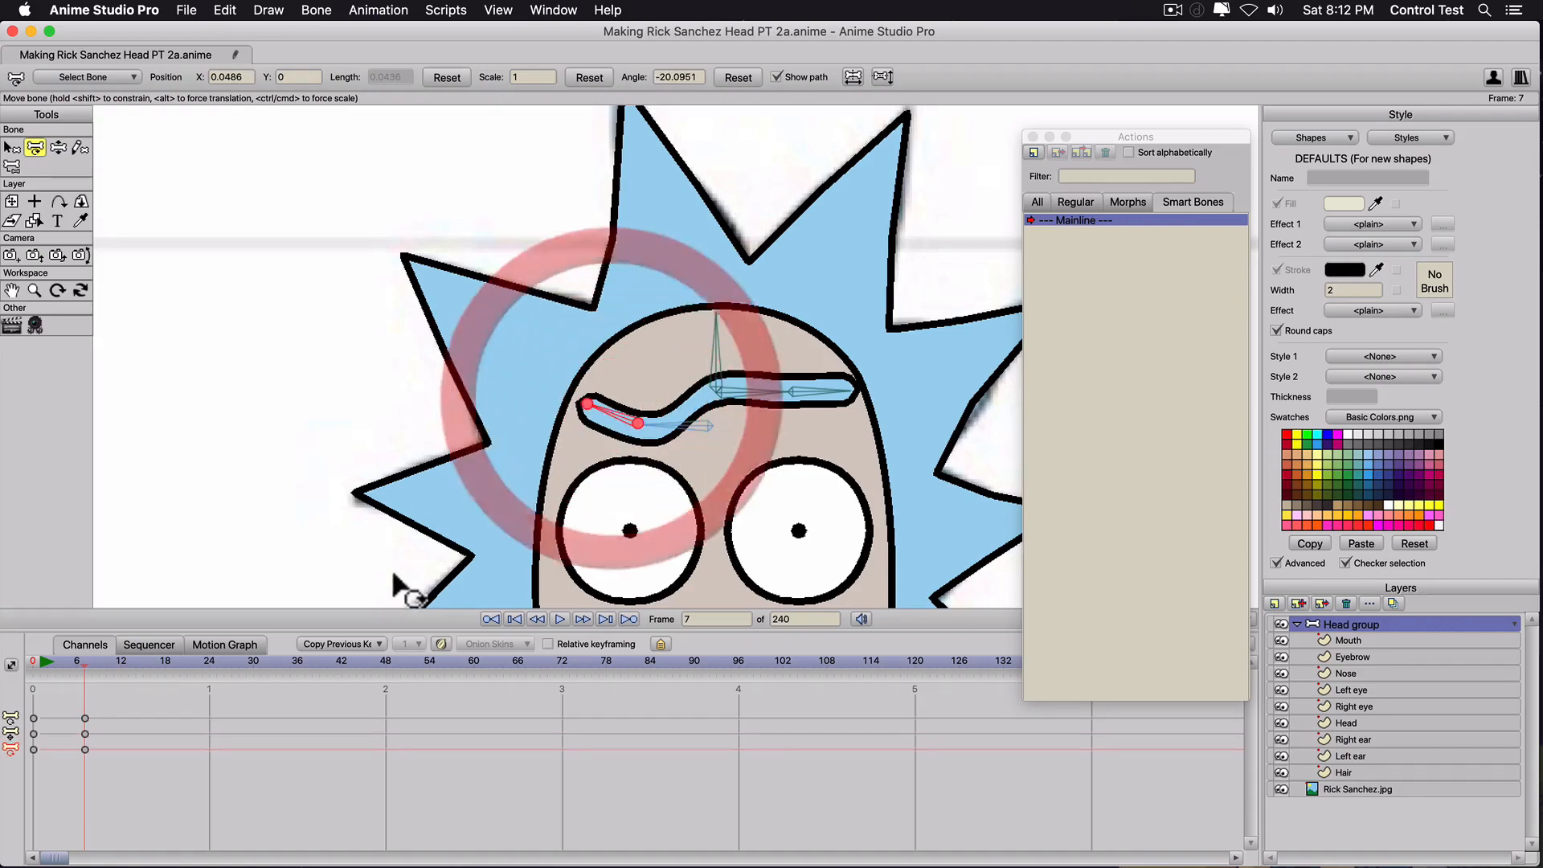
pyautogui.moveTo(130, 707); pyautogui.dragTo(6, 815)
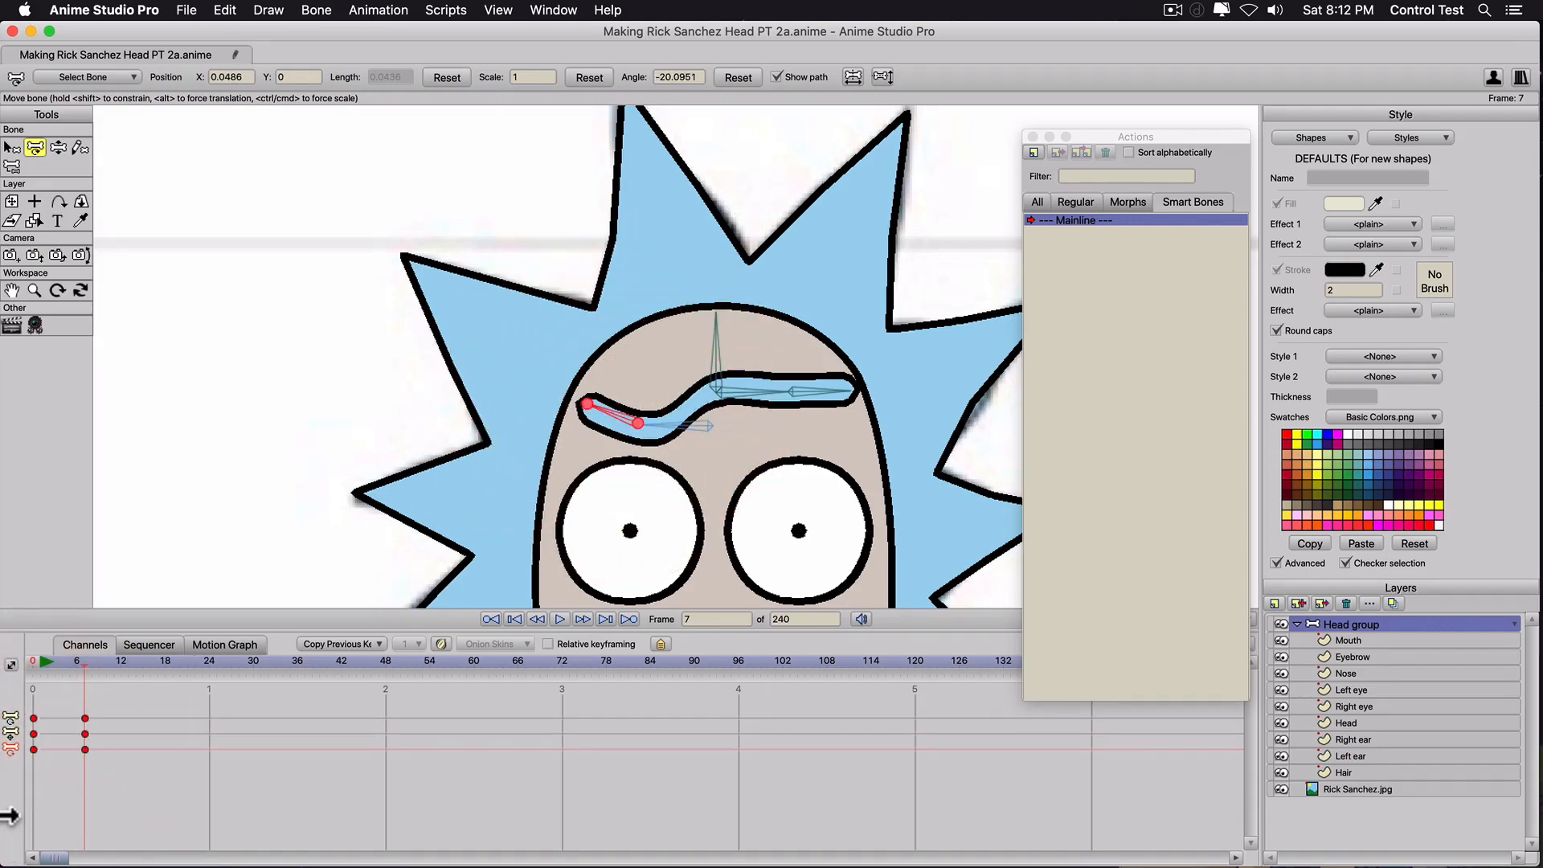
pyautogui.press('BackSpace')
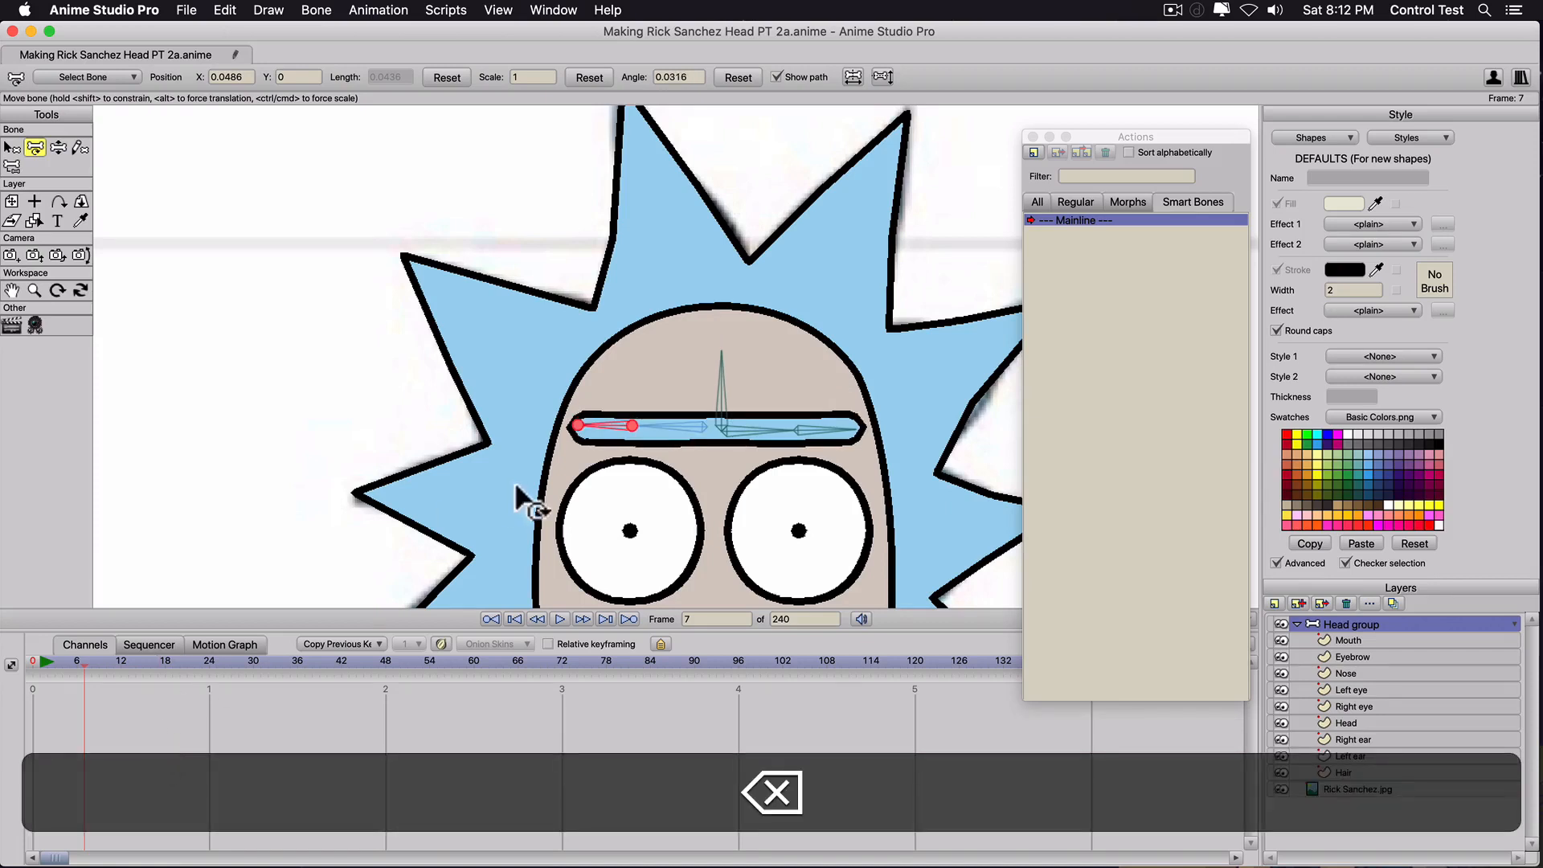
# Test a frowning eyebrow pose at frame 7 with the centre and side bones, and delete its keyframes and return to frame 0.
pyautogui.moveTo(763, 439); pyautogui.dragTo(747, 412)
pyautogui.click(747, 414)
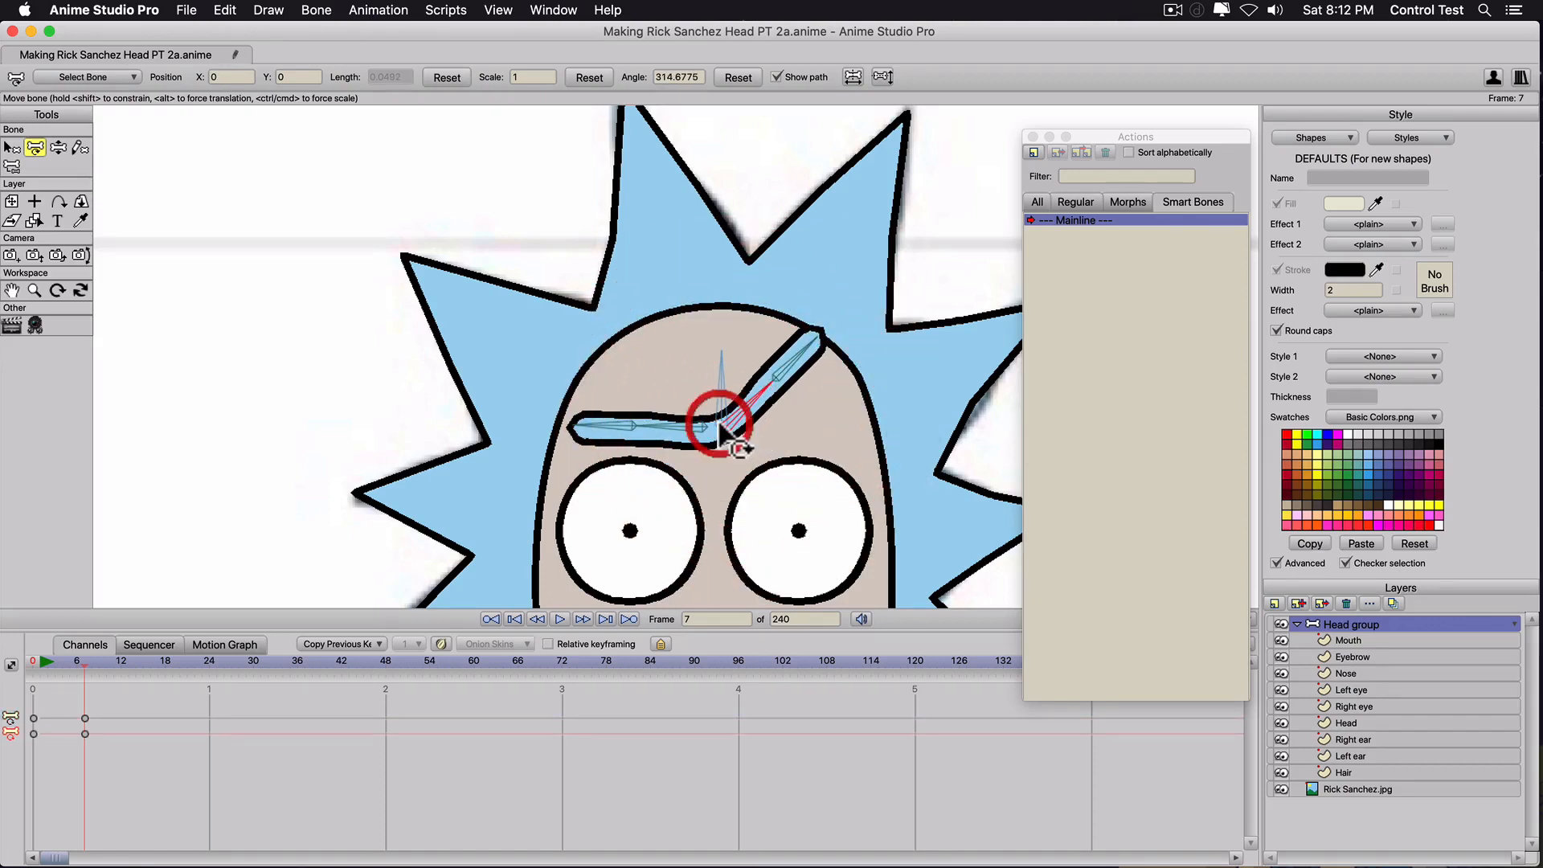
pyautogui.moveTo(716, 420); pyautogui.dragTo(717, 471)
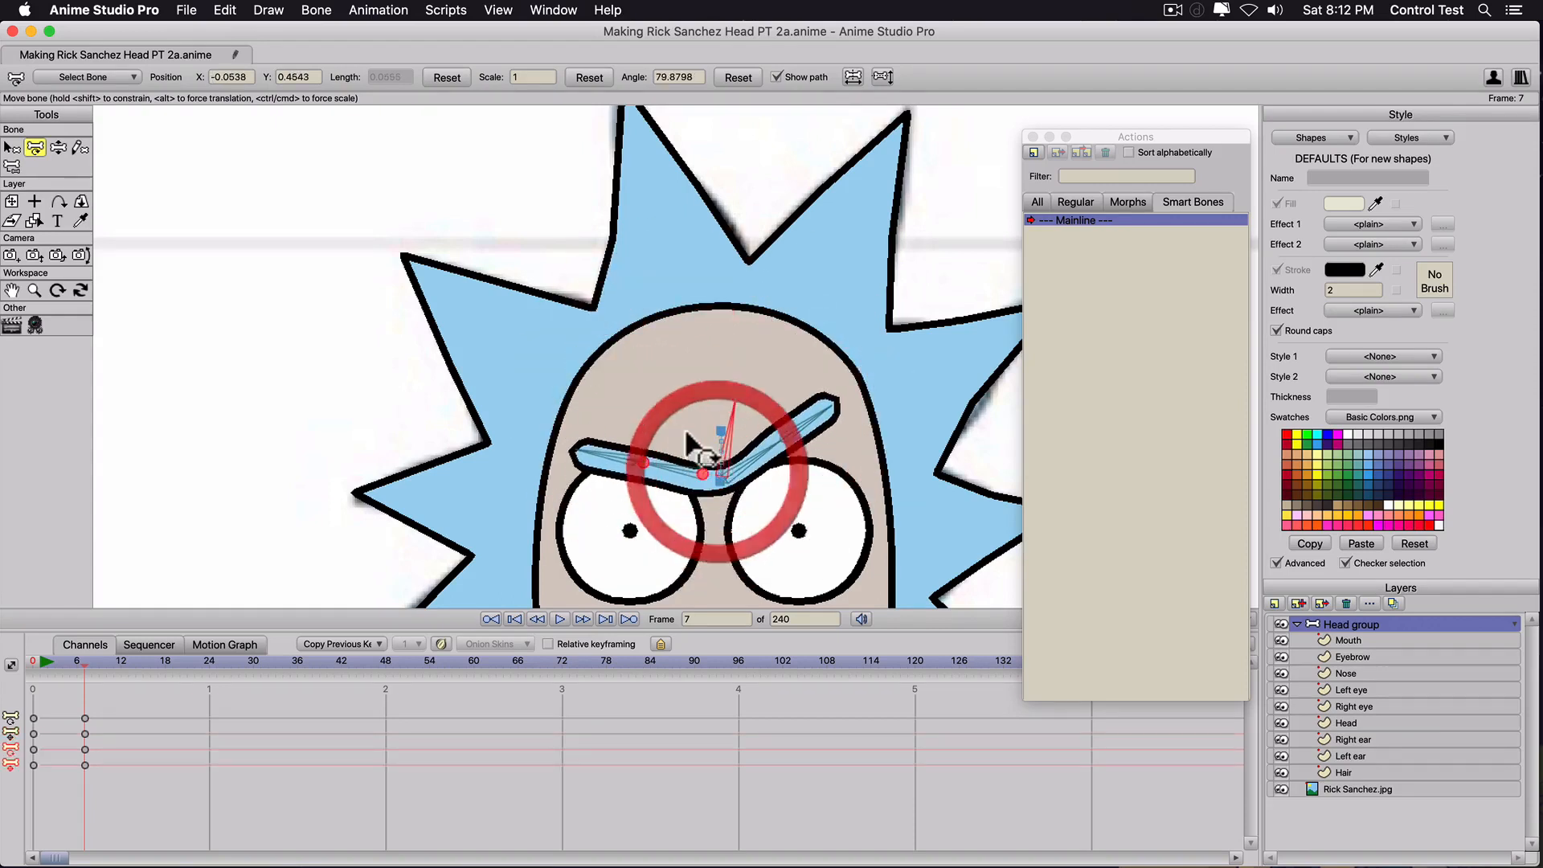
pyautogui.scroll(-2, 685, 434)
pyautogui.moveTo(625, 442)
pyautogui.mouseDown()
pyautogui.moveTo(620, 468)
pyautogui.moveTo(611, 414)
pyautogui.moveTo(614, 454)
pyautogui.moveTo(615, 422)
pyautogui.moveTo(601, 438)
pyautogui.moveTo(592, 426)
pyautogui.moveTo(659, 440)
pyautogui.moveTo(597, 420)
pyautogui.moveTo(613, 414)
pyautogui.moveTo(832, 446)
pyautogui.moveTo(402, 393)
pyautogui.moveTo(681, 424)
pyautogui.moveTo(619, 420)
pyautogui.mouseUp()
pyautogui.moveTo(816, 410); pyautogui.dragTo(813, 442)
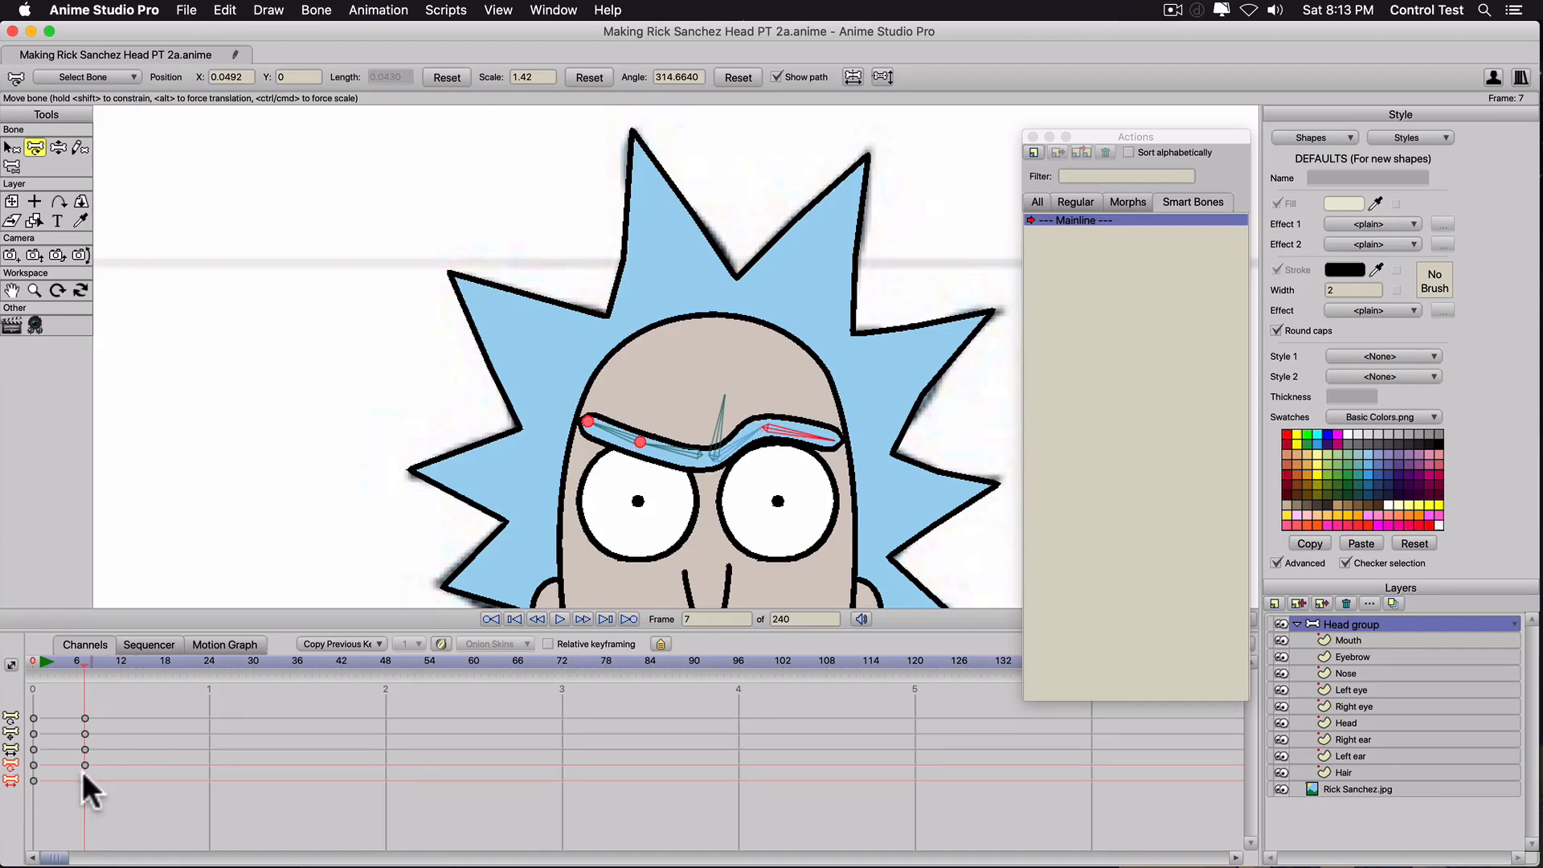
pyautogui.moveTo(61, 744); pyautogui.dragTo(14, 840)
pyautogui.press('BackSpace')
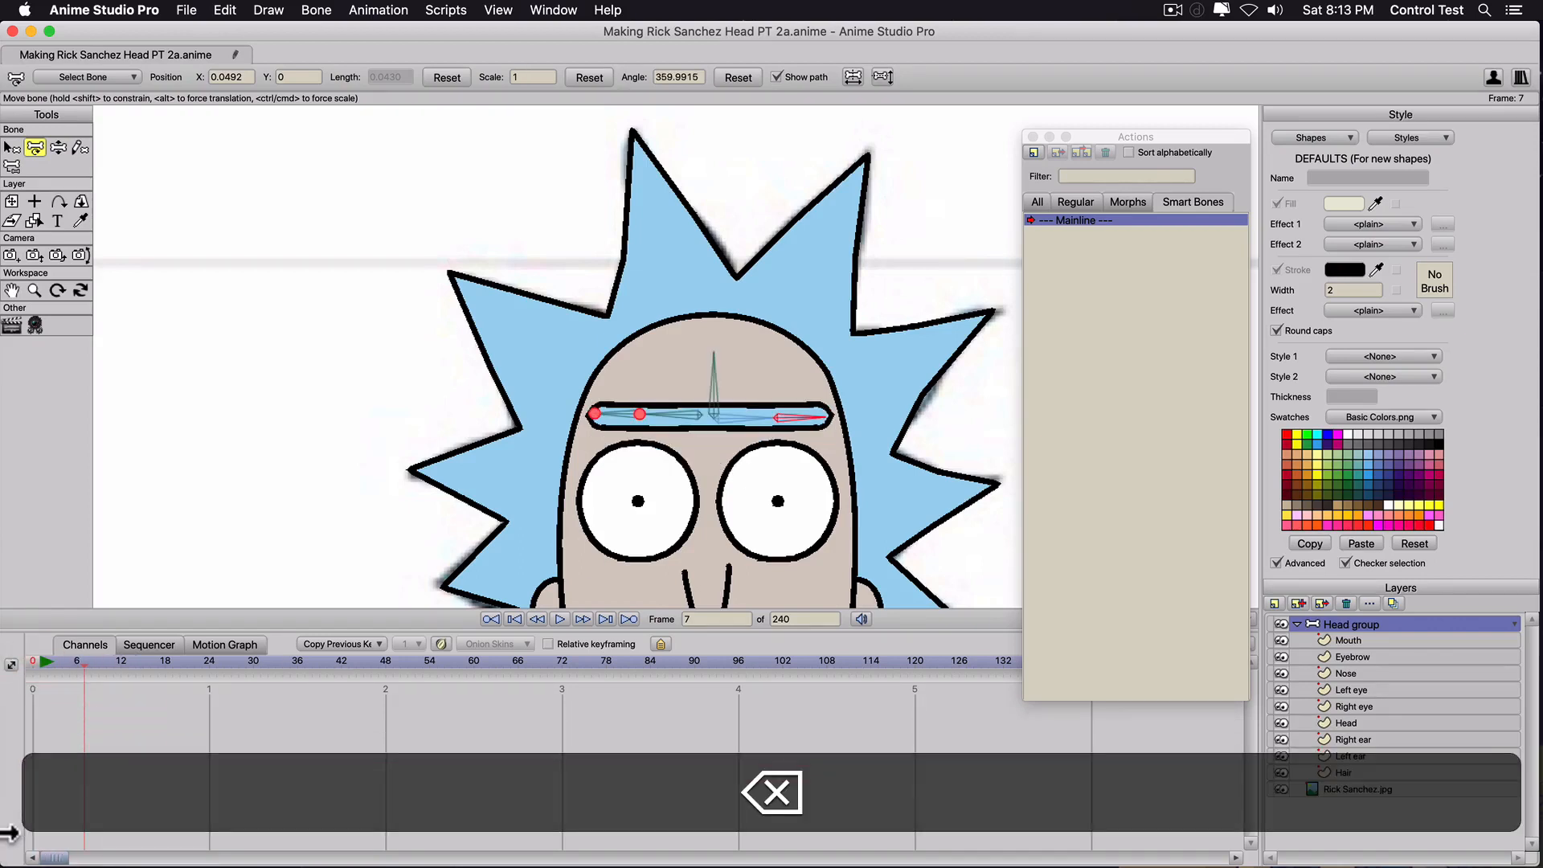
pyautogui.click(30, 660)
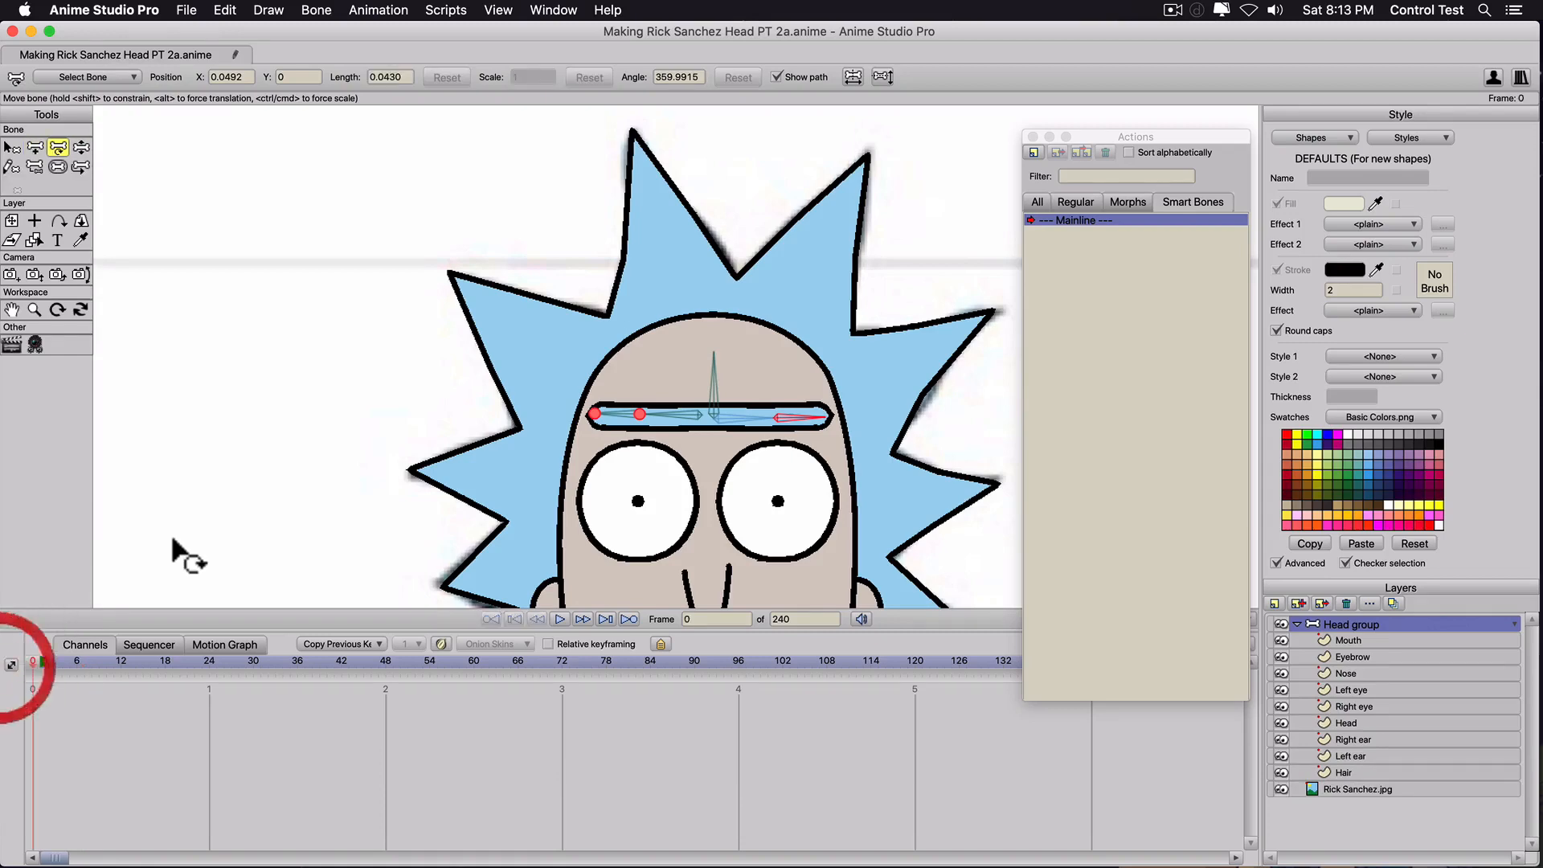
# Deselect all bones, add a separate upright bone in the empty area left of the head, and name it "eye position".
pyautogui.scroll(1, 200, 558)
pyautogui.moveTo(383, 464); pyautogui.dragTo(546, 323)
pyautogui.scroll(-3, 422, 407)
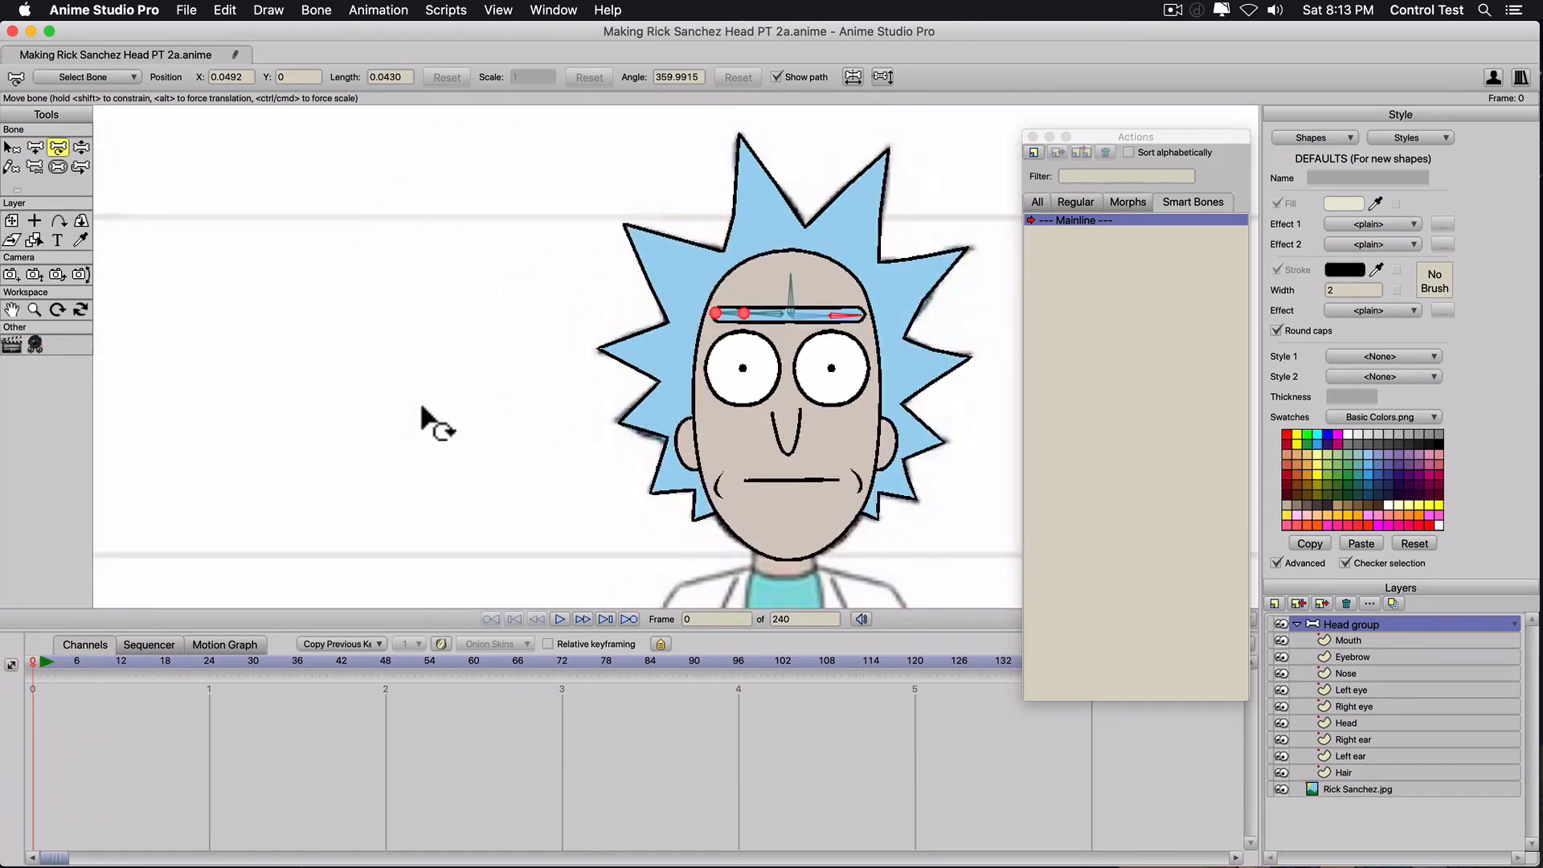
pyautogui.press('b')
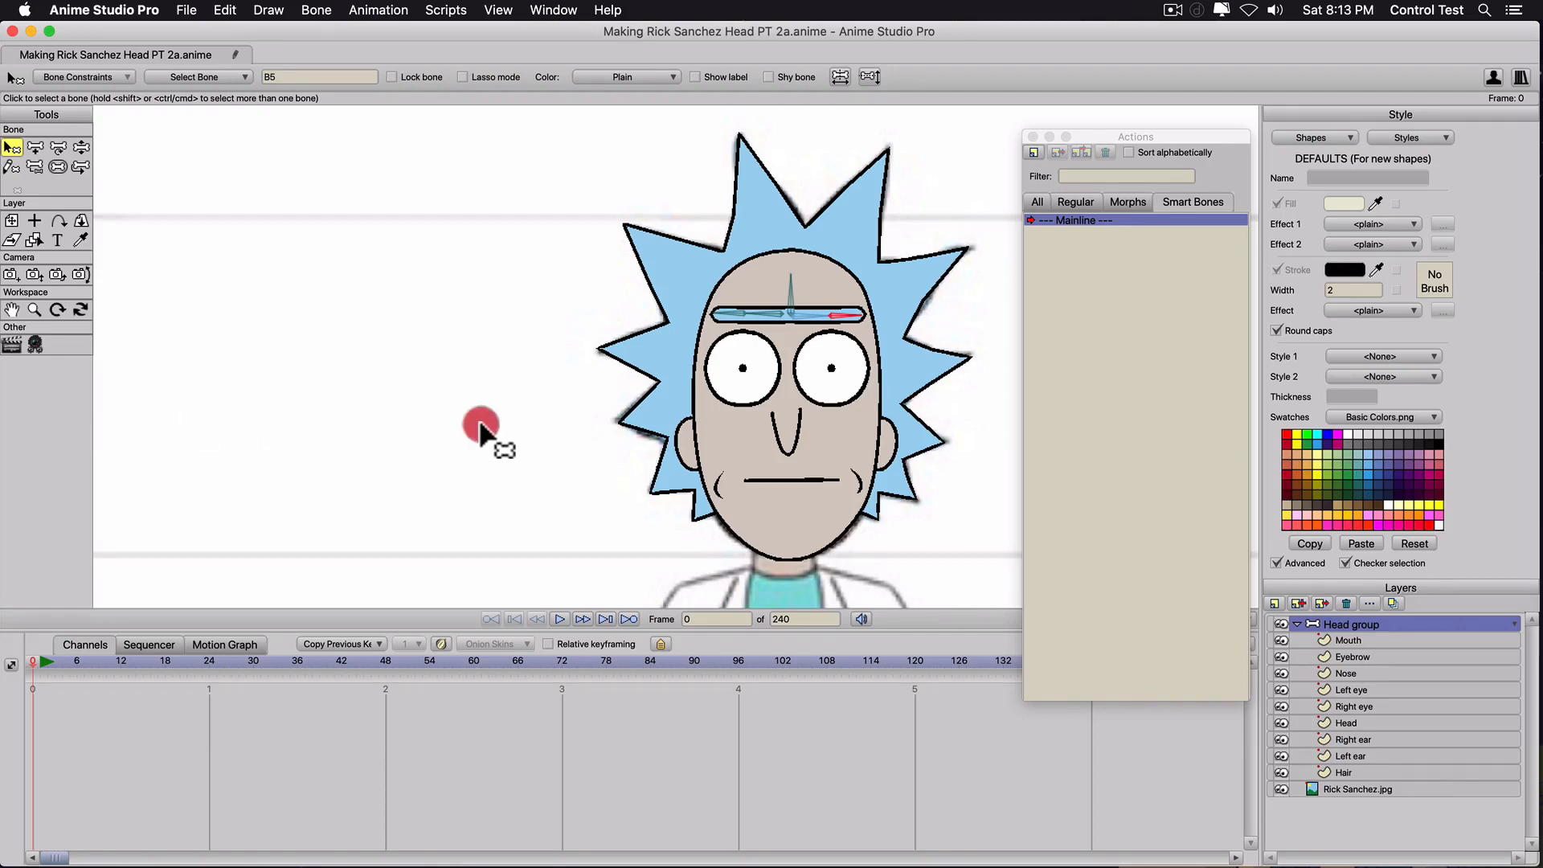
pyautogui.click(480, 424)
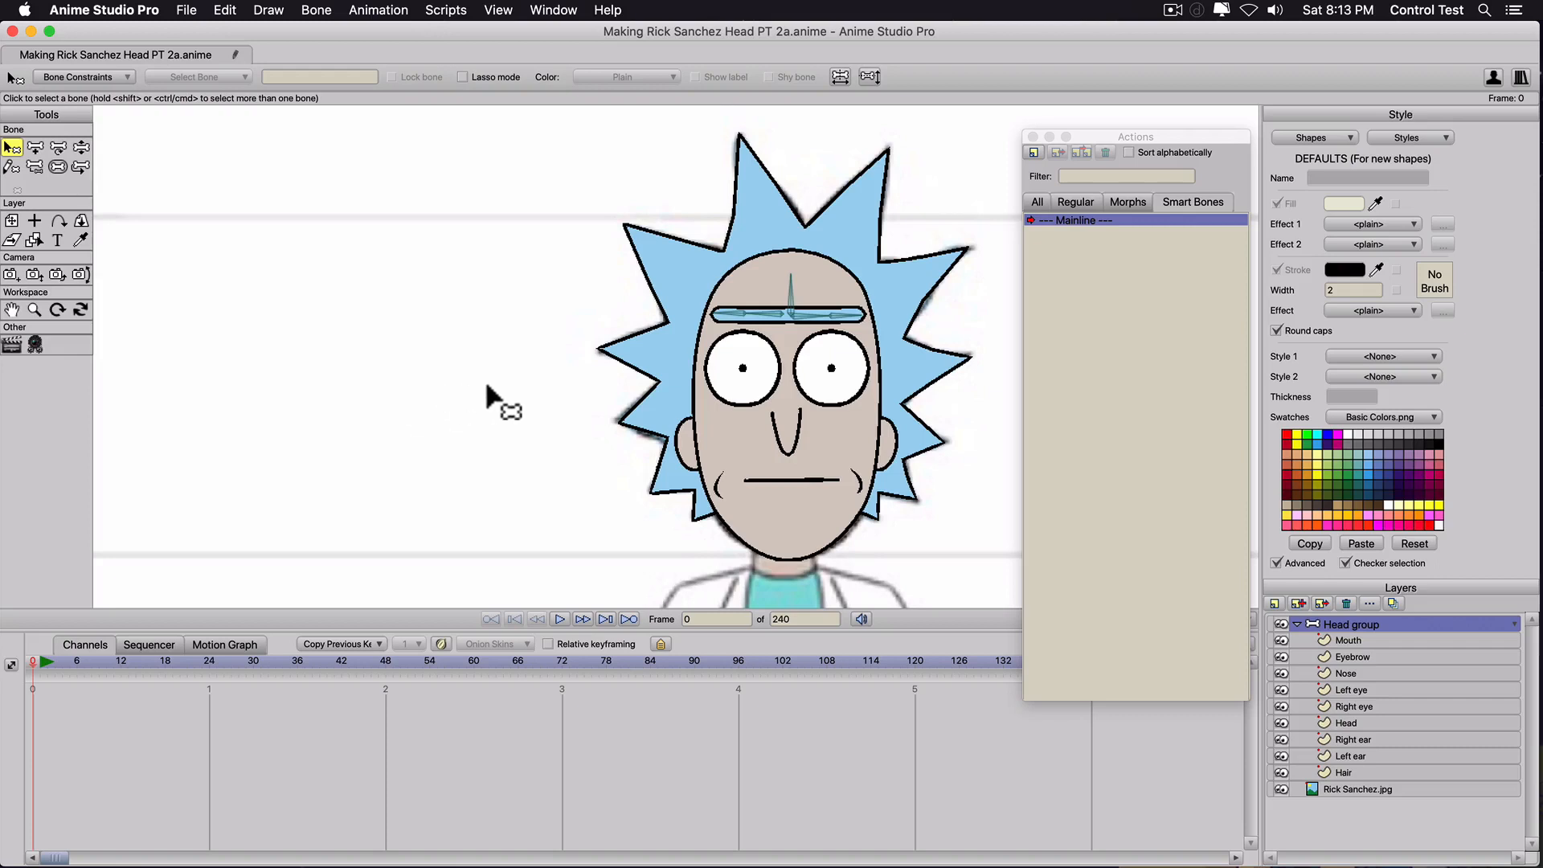
pyautogui.press('a')
pyautogui.moveTo(485, 383); pyautogui.dragTo(484, 295)
pyautogui.click(135, 71)
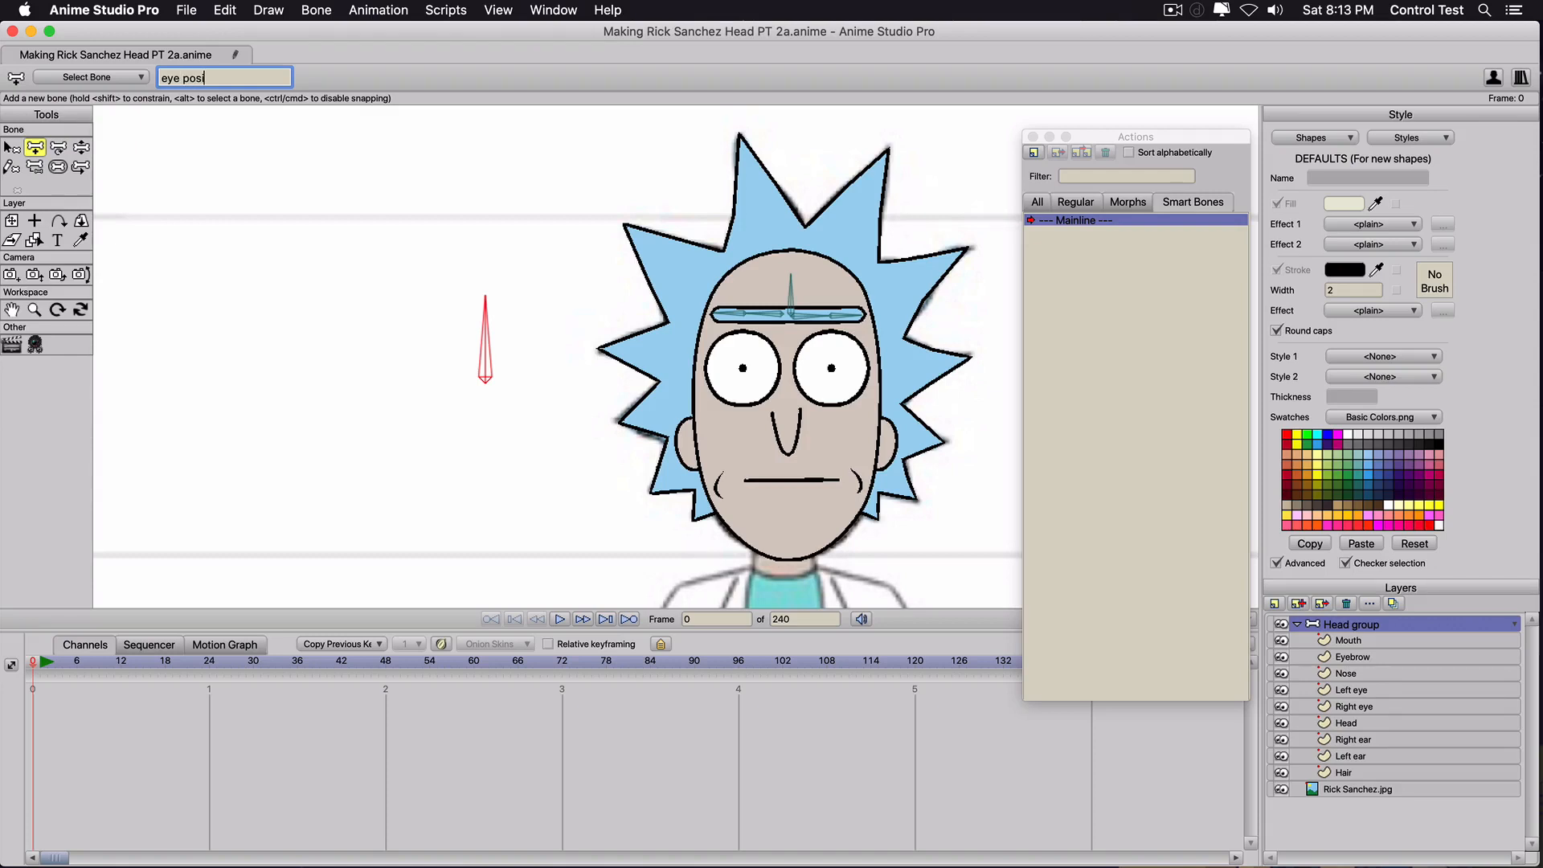
# Show the name label of the "eye position" bone and set the bone's colour to Purple.
pyautogui.click(53, 168)
pyautogui.moveTo(485, 366); pyautogui.dragTo(191, 345)
pyautogui.press('b')
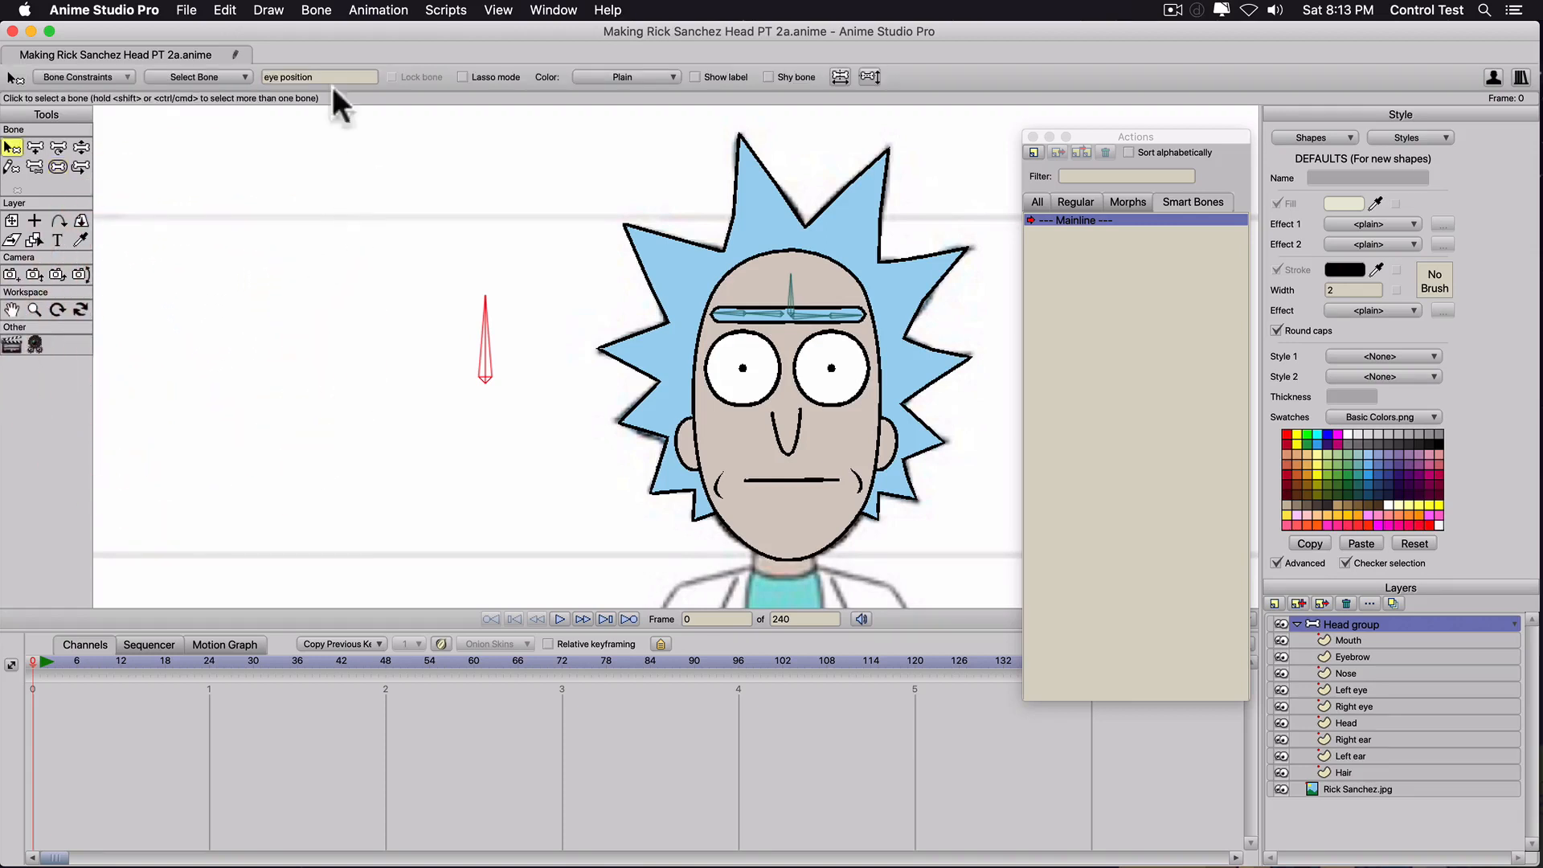
pyautogui.click(612, 77)
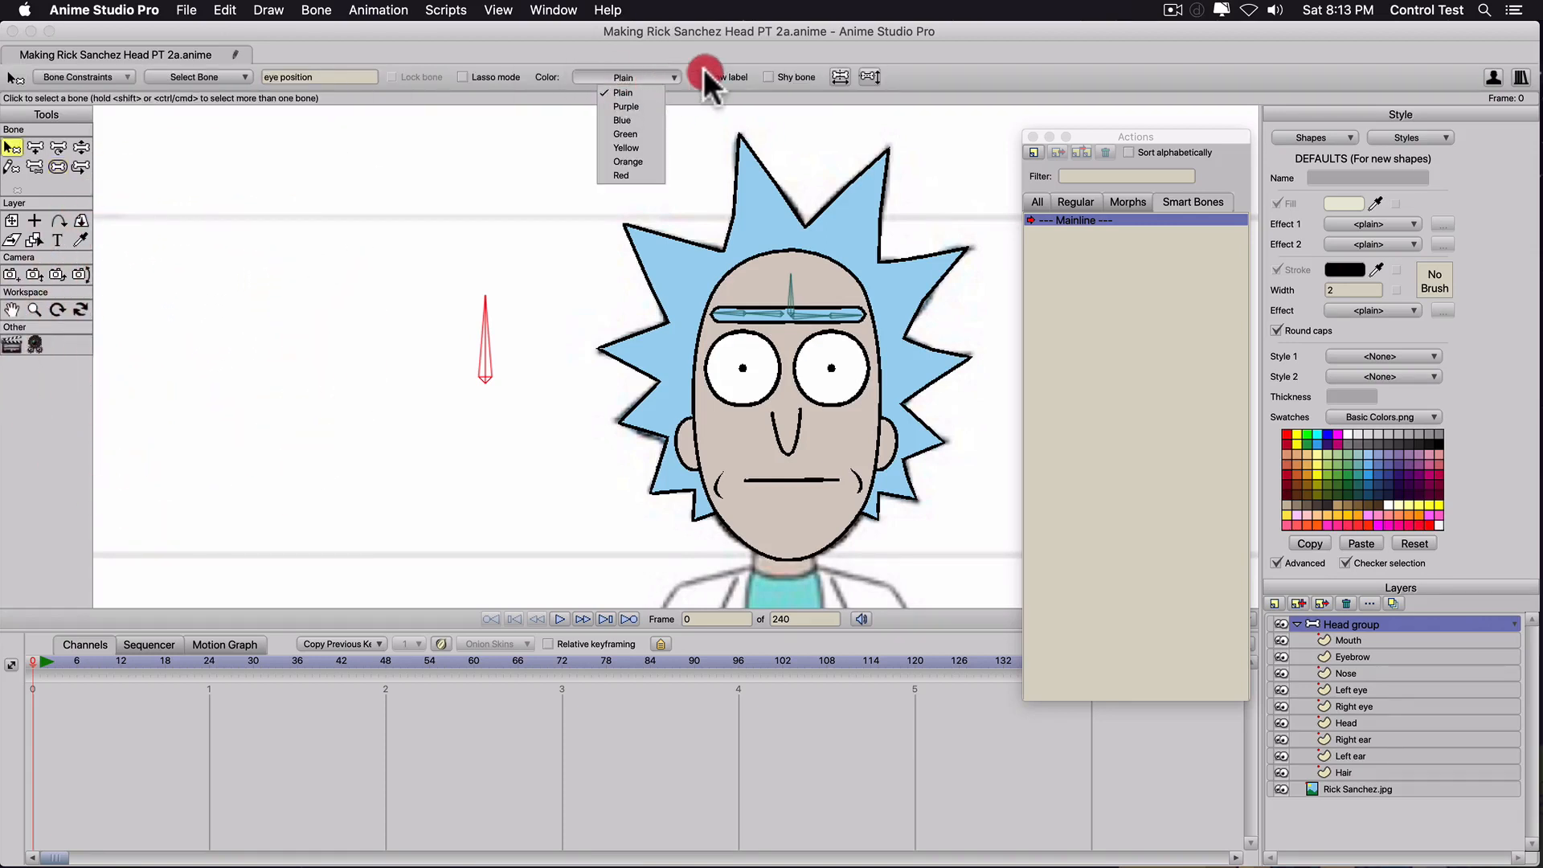
pyautogui.click(696, 76)
pyautogui.click(634, 77)
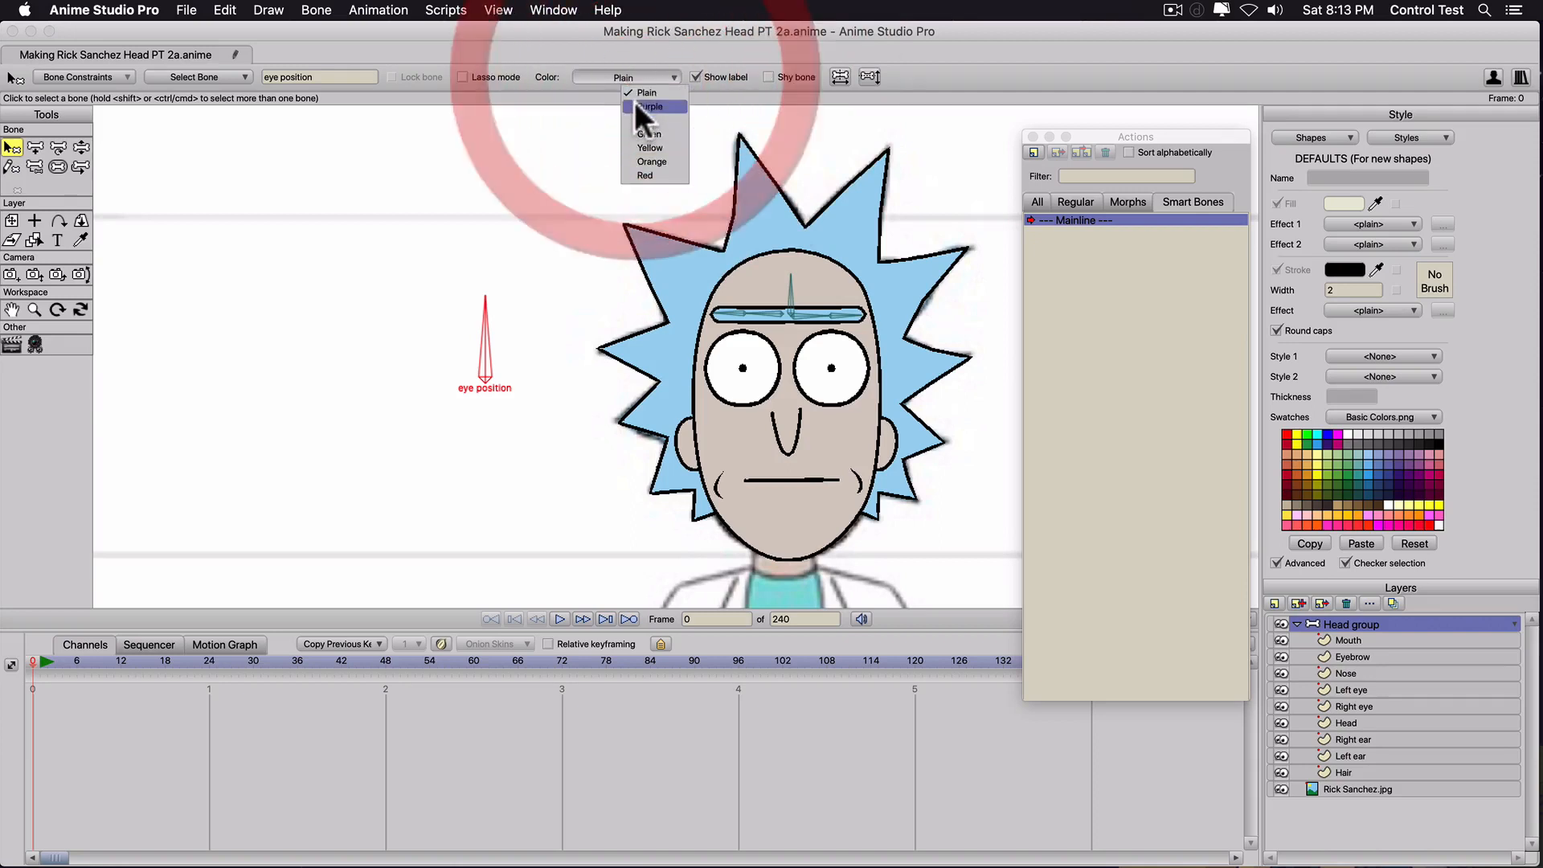
pyautogui.click(636, 104)
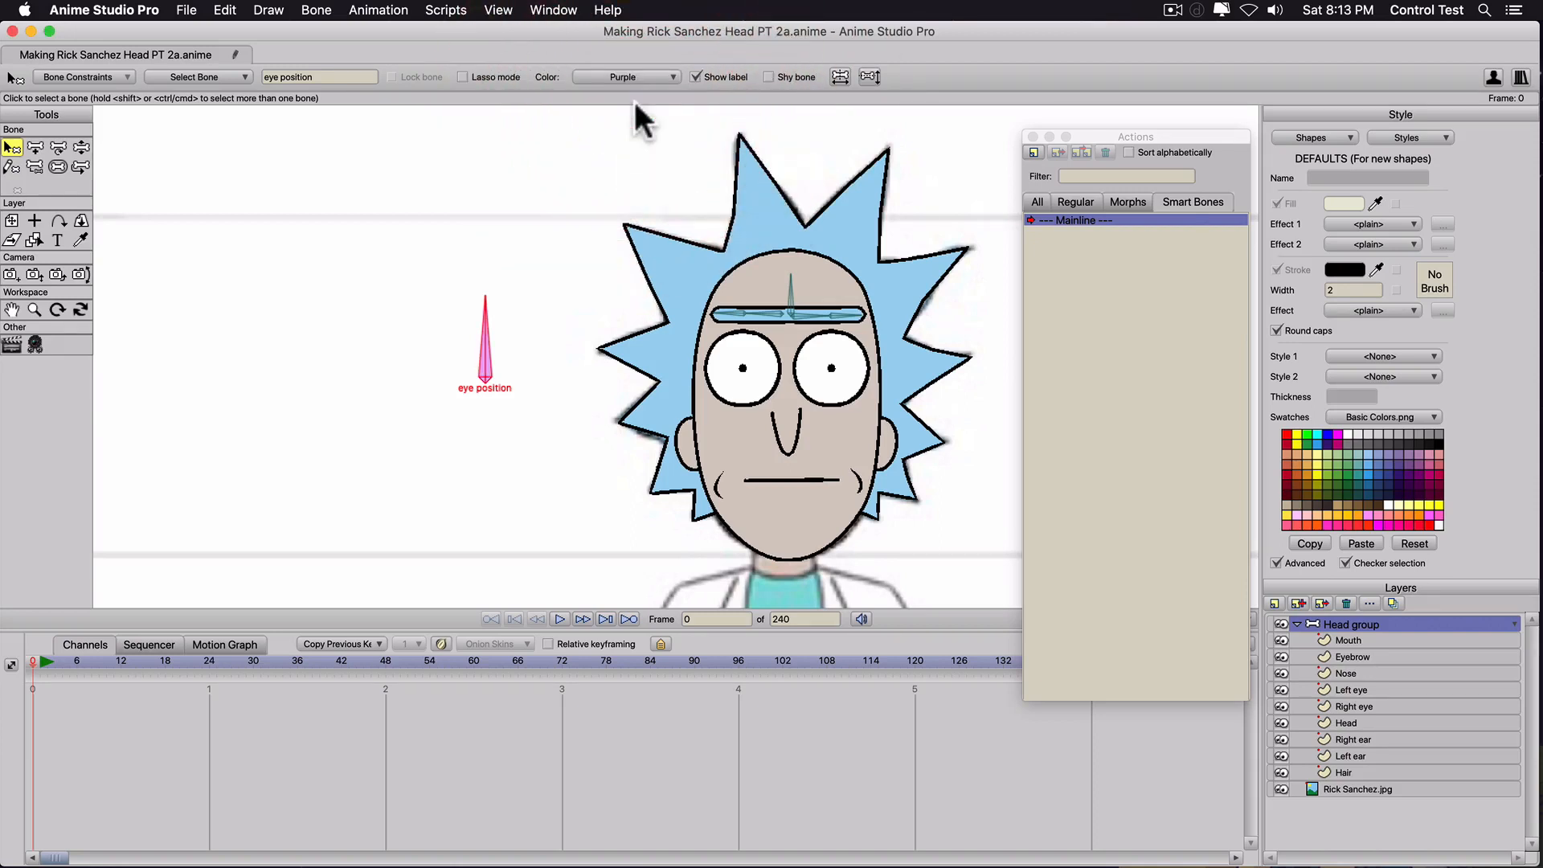
# At frame 0, bind the pupil points of the Left eye layer to the "eye position" bone.
pyautogui.scroll(1, 504, 351)
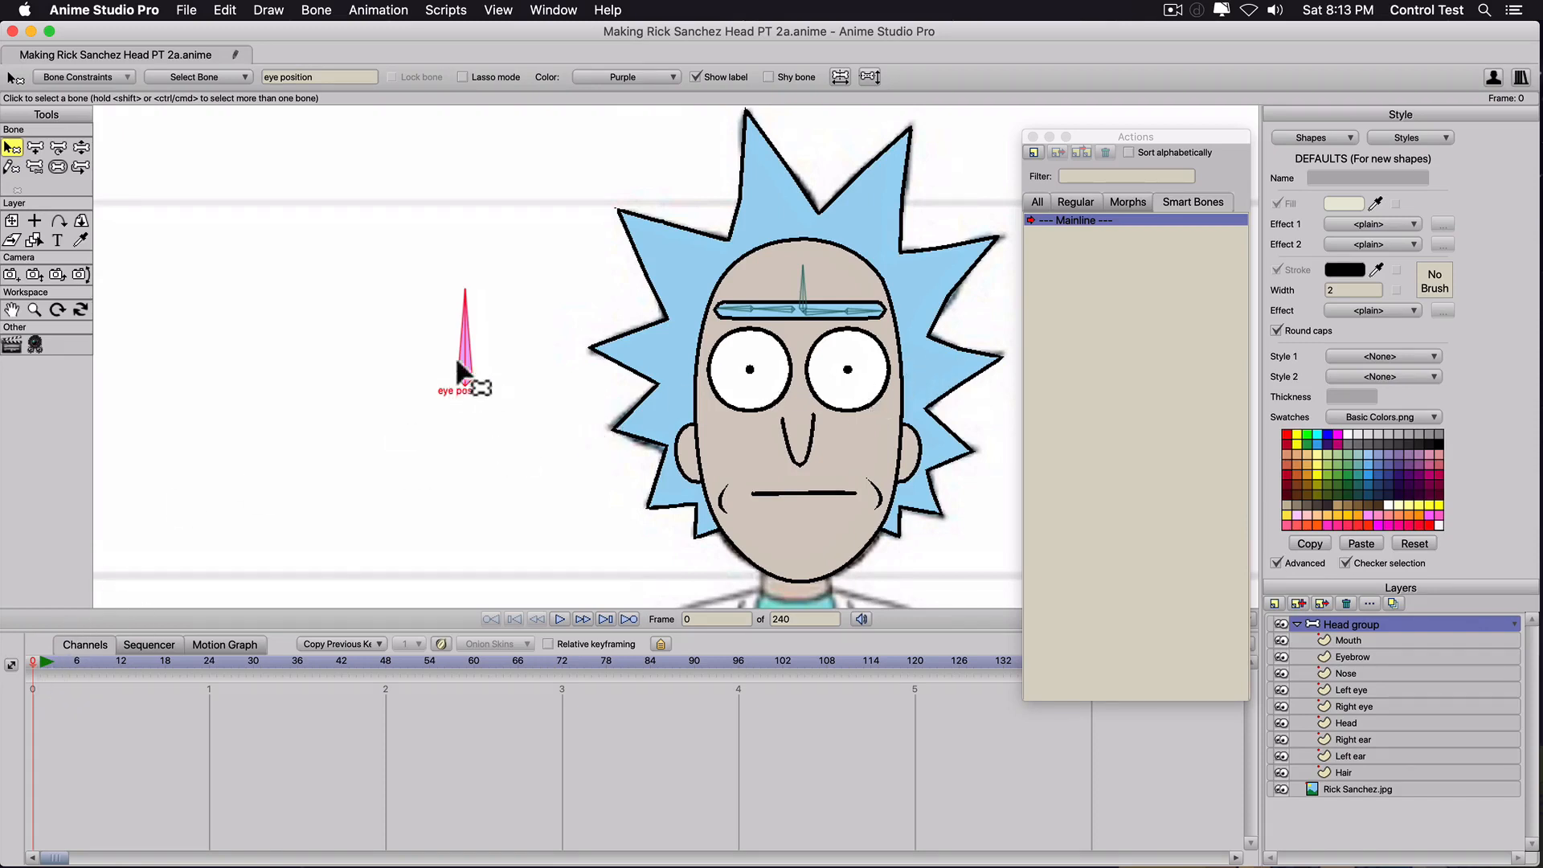
pyautogui.click(32, 662)
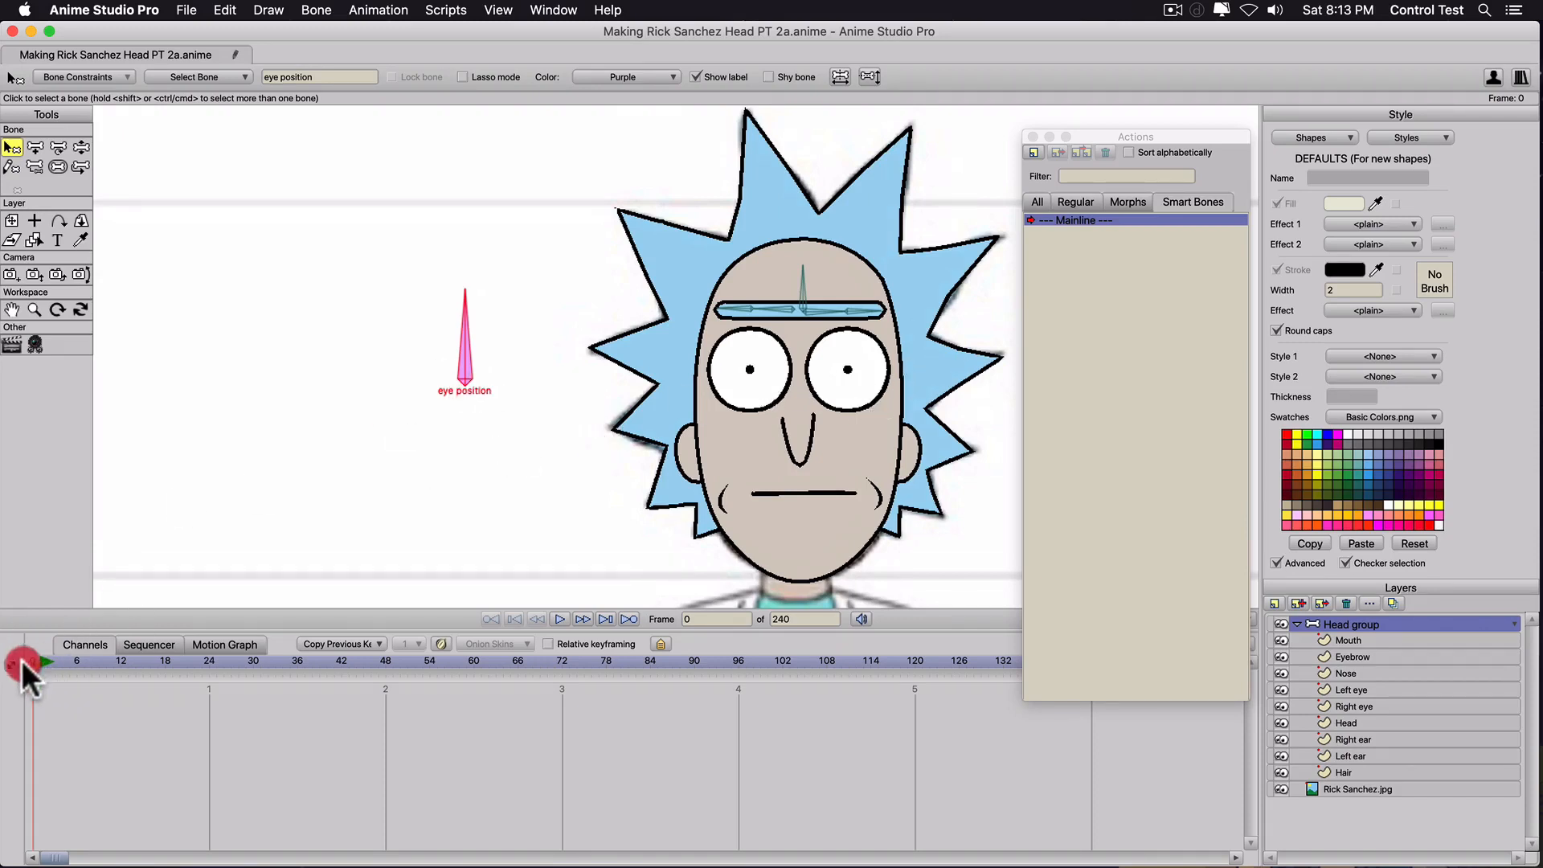
pyautogui.click(1329, 691)
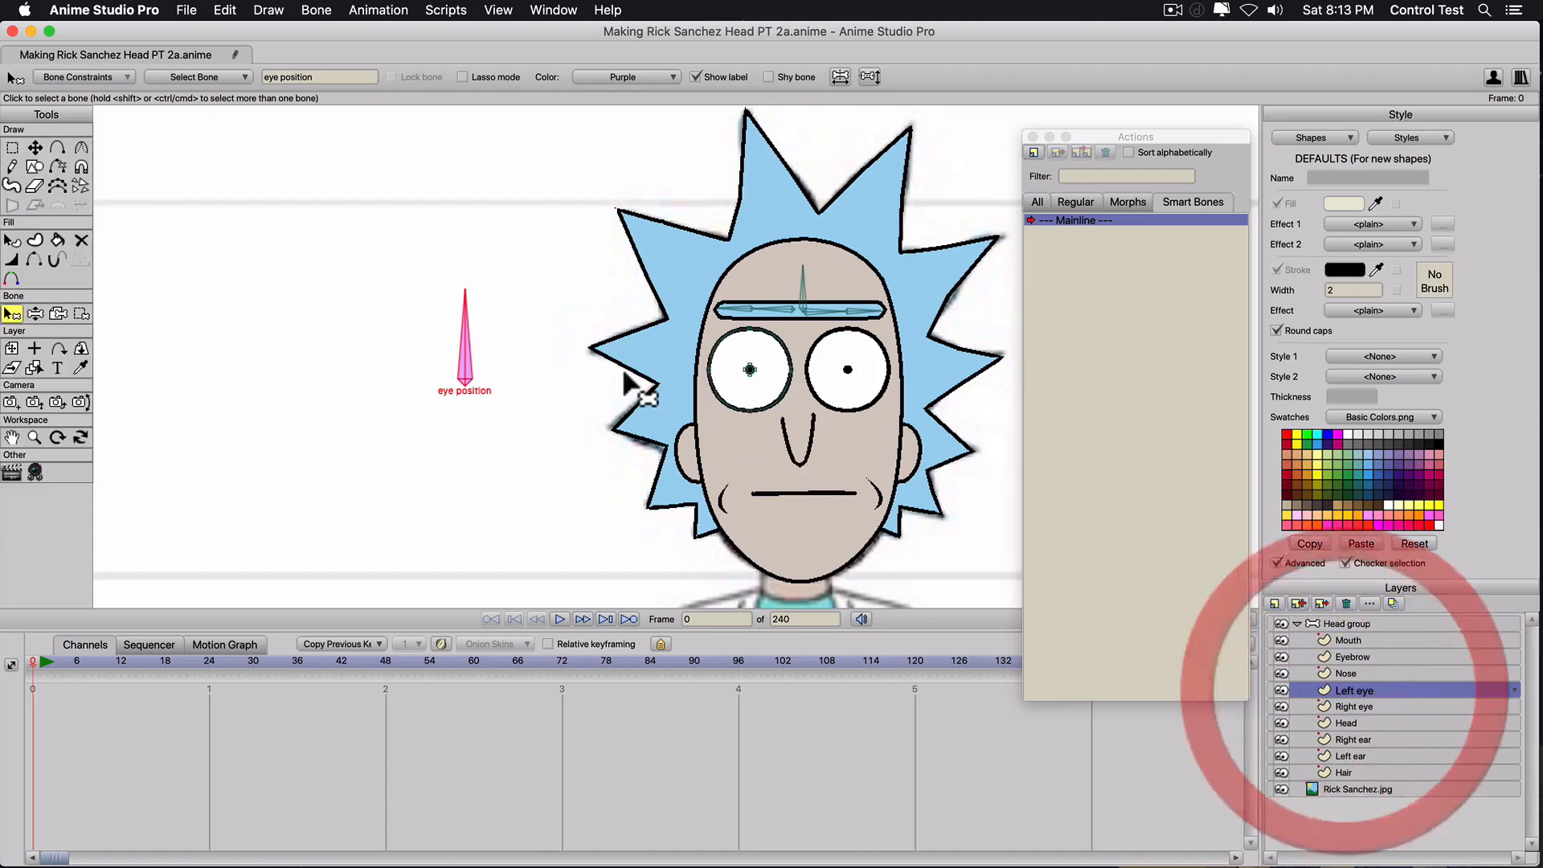
pyautogui.press('g')
pyautogui.click(747, 370)
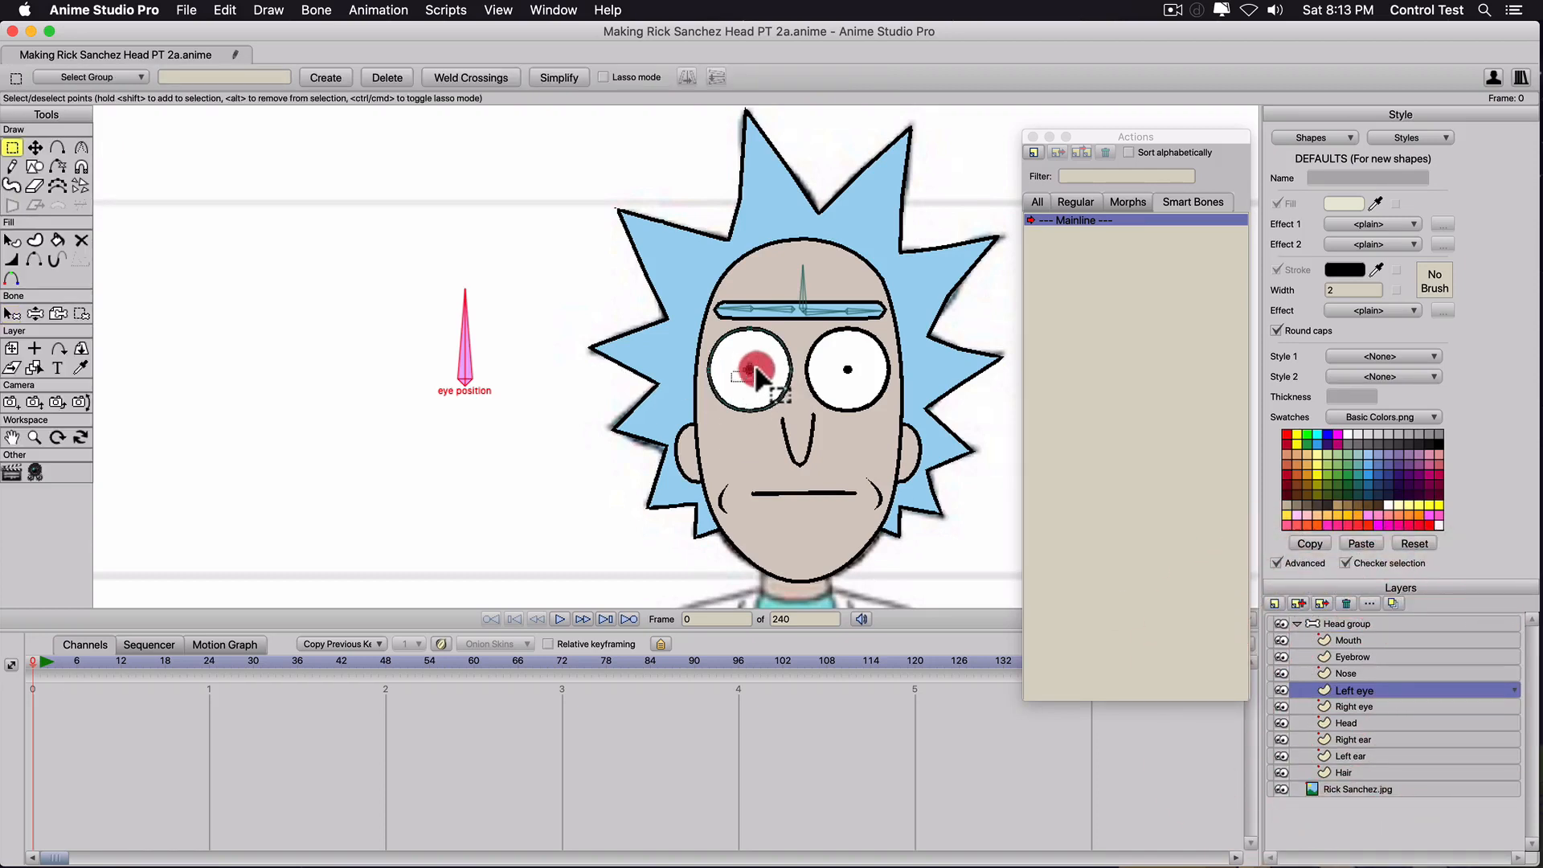
pyautogui.click(80, 314)
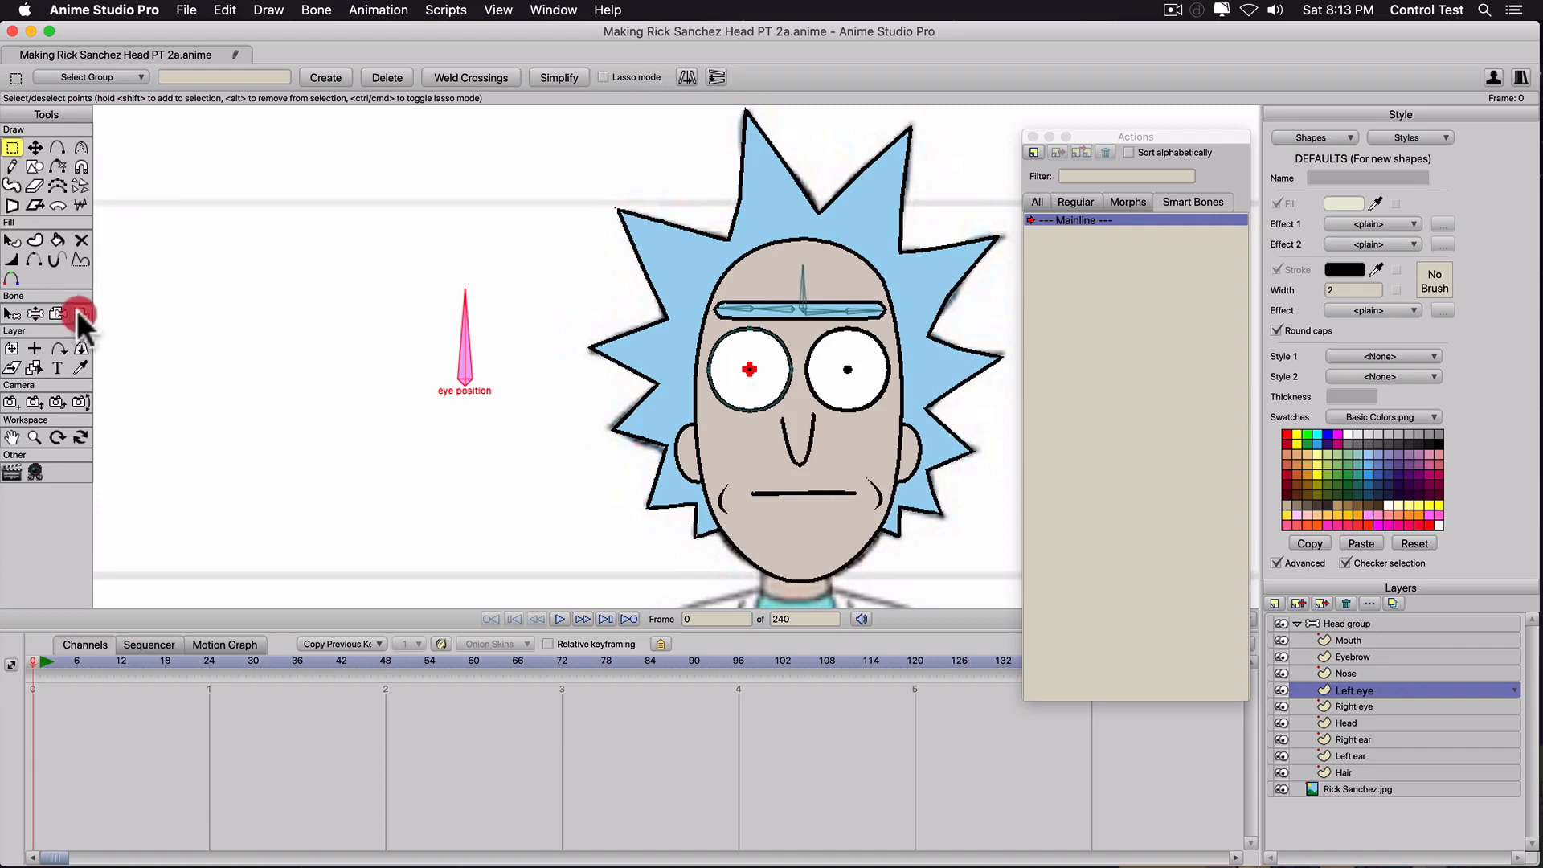
pyautogui.click(310, 75)
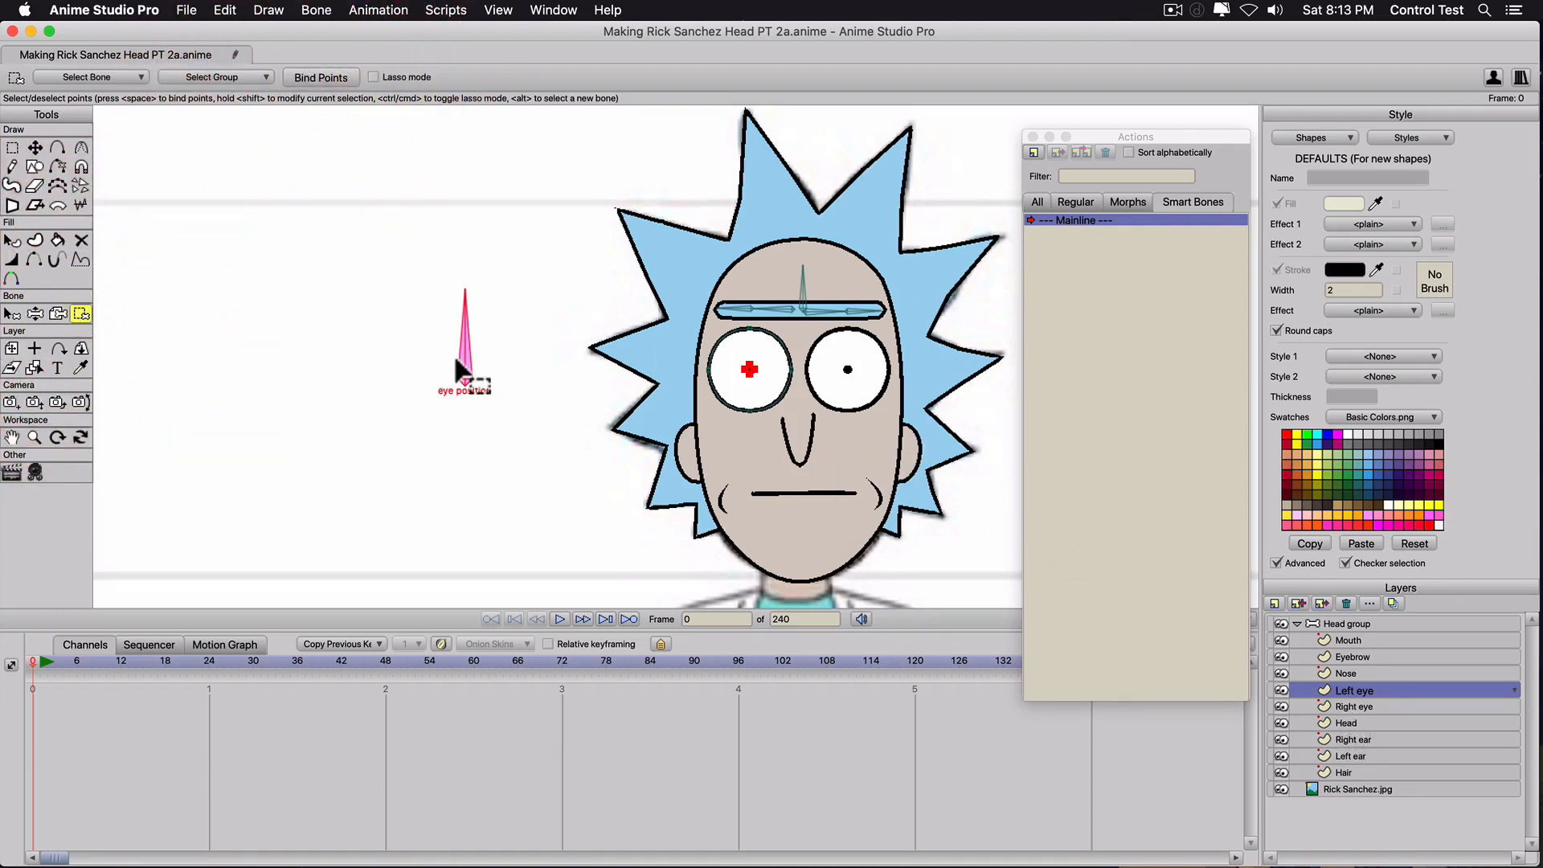
# Bind the pupil points of the Right eye layer to the "eye position" bone.
pyautogui.click(1353, 704)
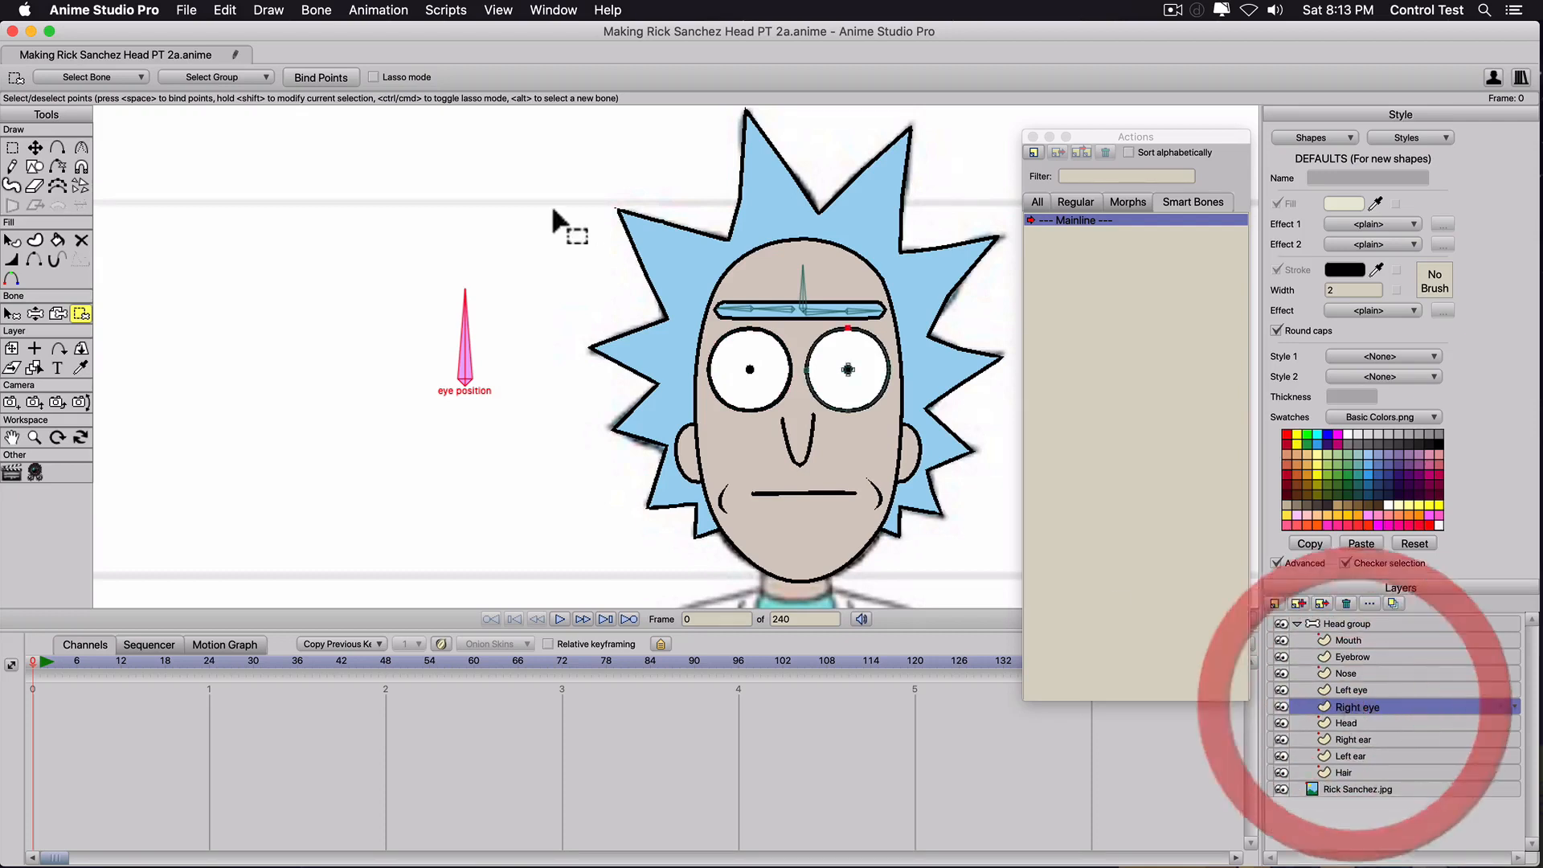
pyautogui.press('g')
pyautogui.click(847, 369)
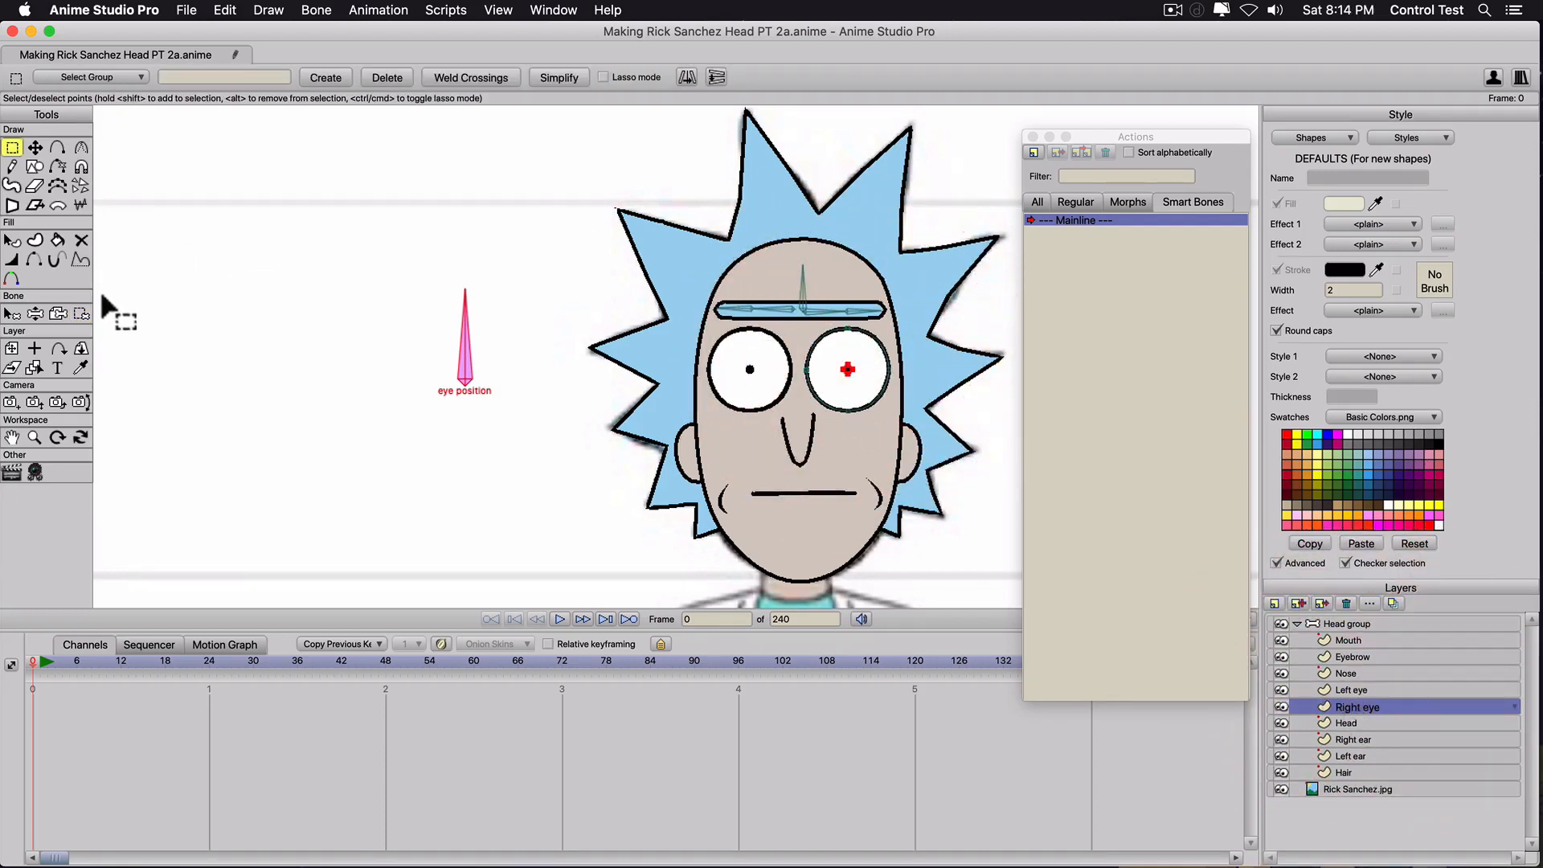
pyautogui.click(81, 314)
pyautogui.click(301, 76)
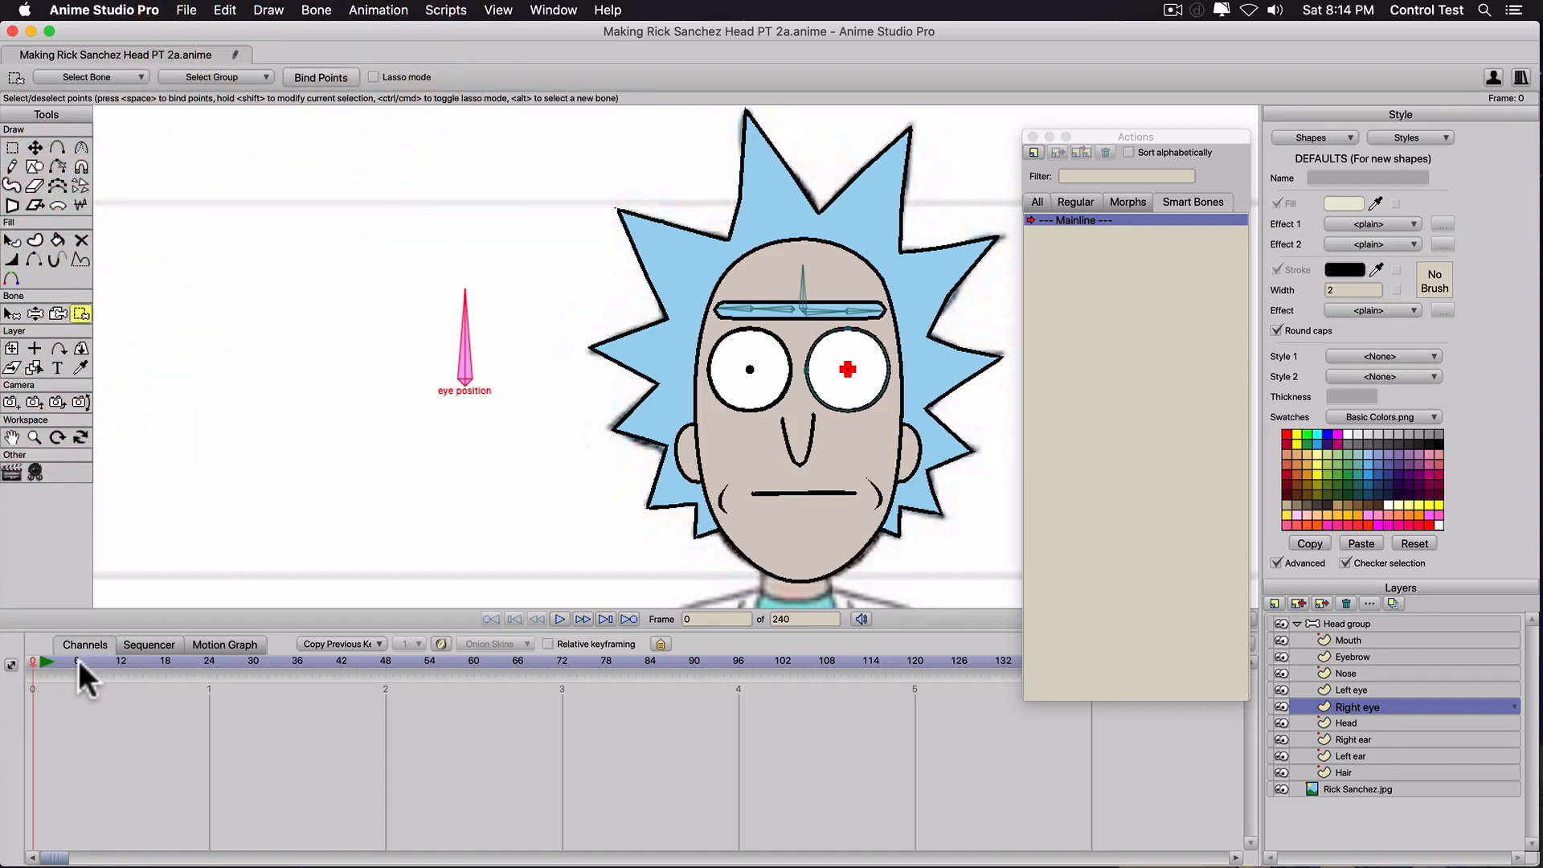
# At frame 8, test moving the Head group's "eye position" bone, undo the move and return to frame 0.
pyautogui.click(89, 662)
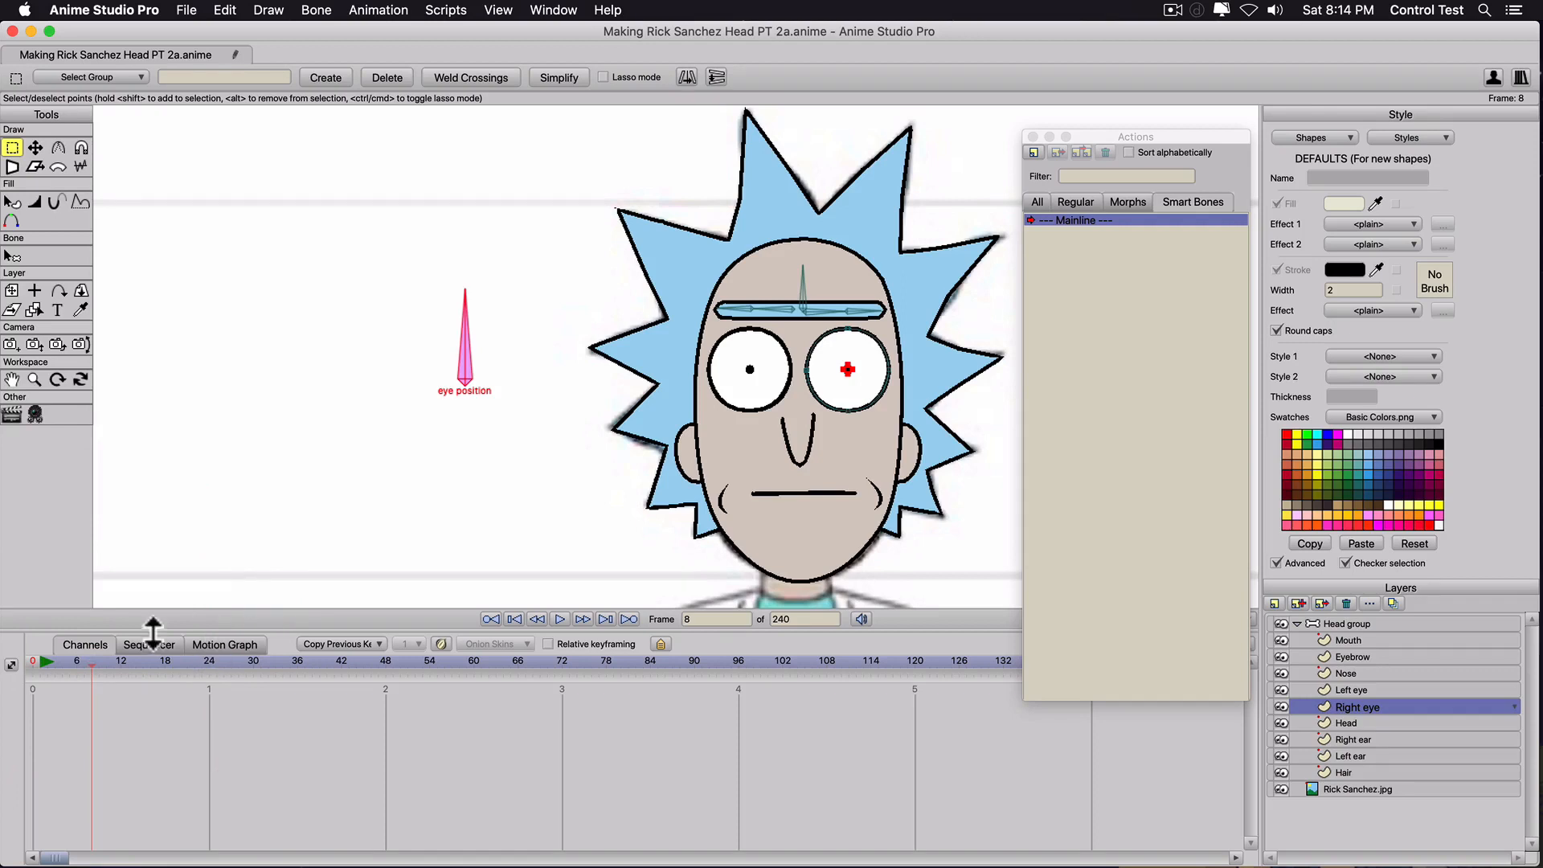
pyautogui.click(1329, 622)
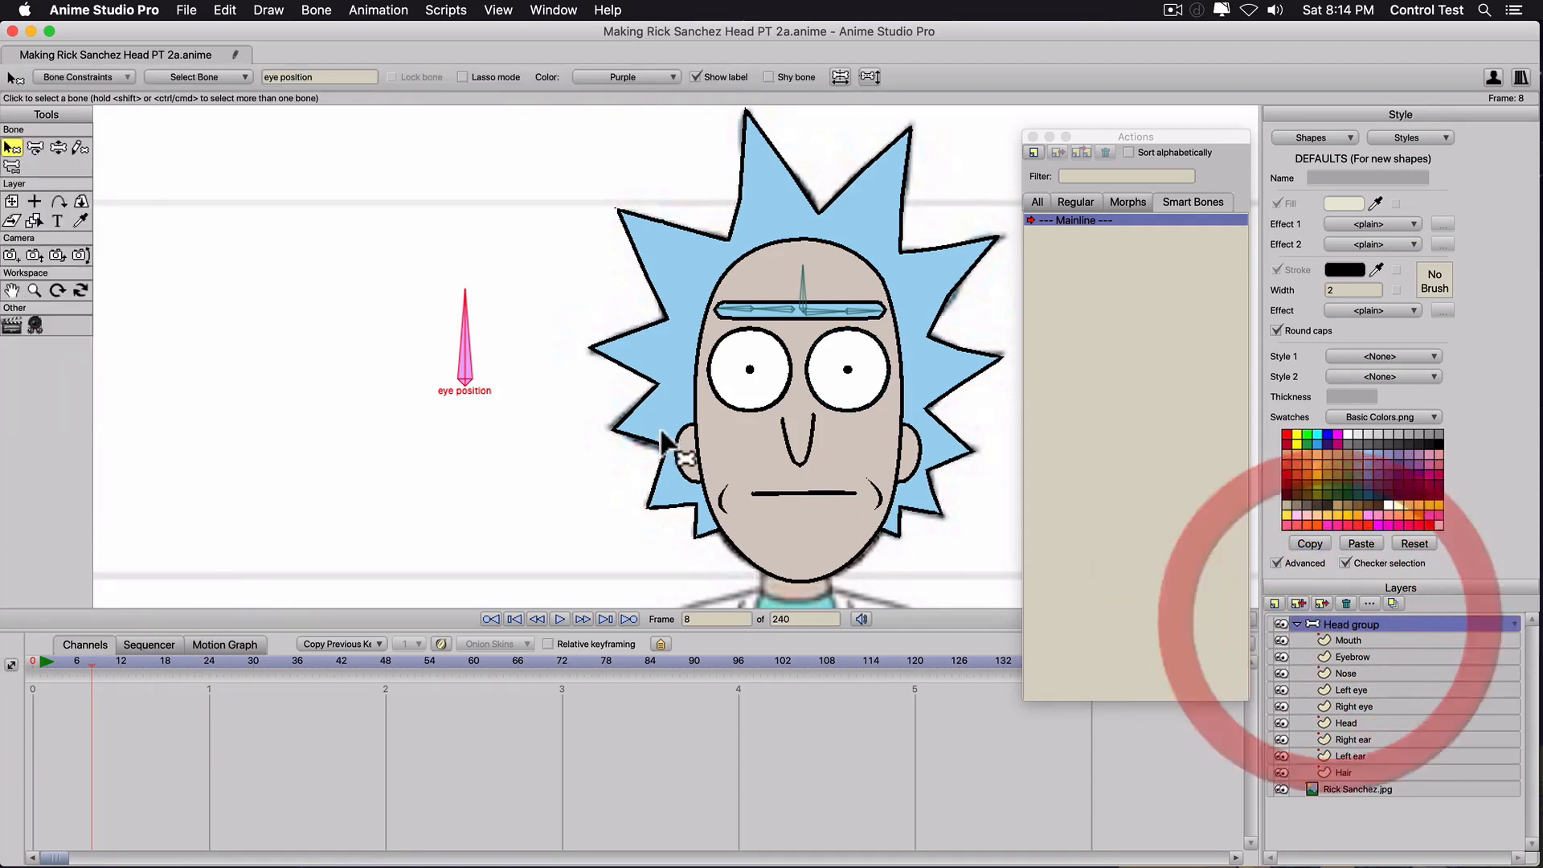
pyautogui.press('t')
pyautogui.moveTo(462, 378)
pyautogui.mouseDown()
pyautogui.moveTo(459, 353)
pyautogui.moveTo(440, 406)
pyautogui.moveTo(510, 319)
pyautogui.moveTo(501, 398)
pyautogui.moveTo(437, 383)
pyautogui.moveTo(448, 371)
pyautogui.mouseUp()
pyautogui.press('super+z')
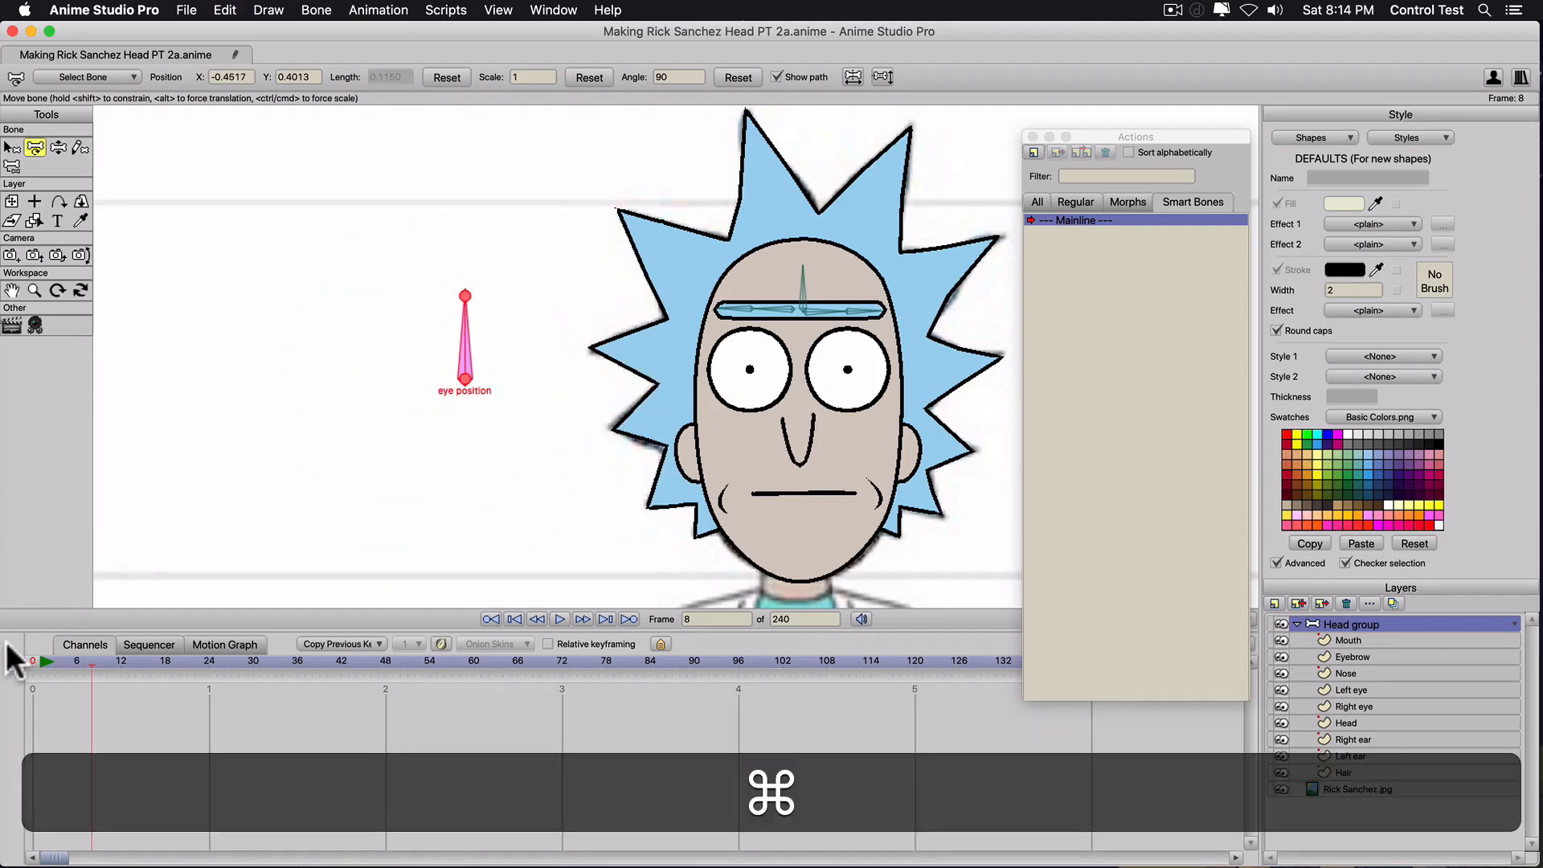
pyautogui.moveTo(39, 662); pyautogui.dragTo(12, 663)
# On the Left eye layer, try moving the outline's top and bottom points to the eye's centre, and restore the round outline.
pyautogui.scroll(2, 683, 454)
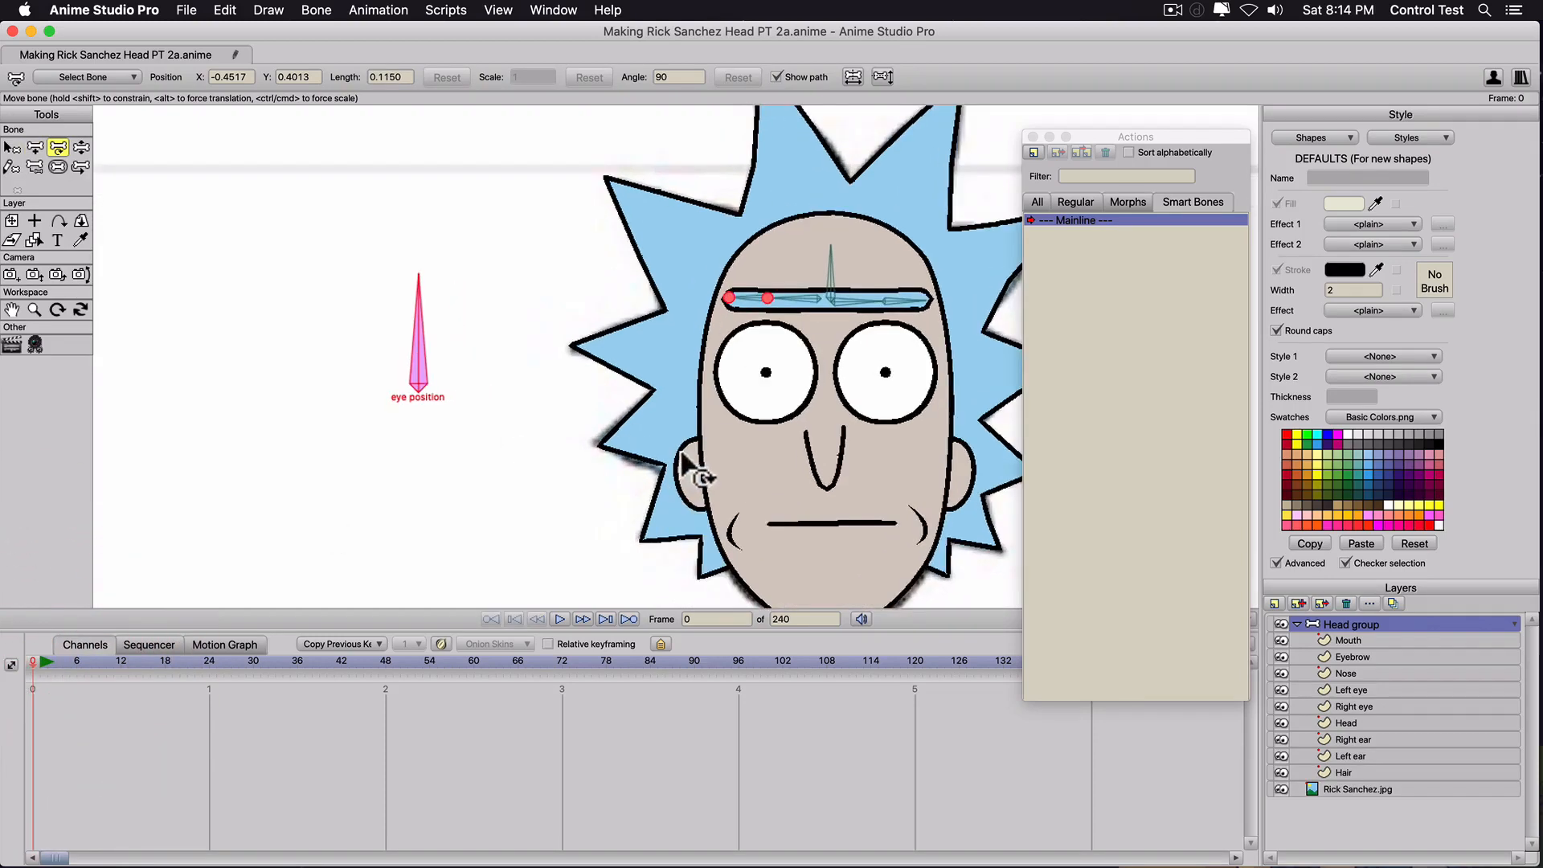
pyautogui.scroll(3, 836, 403)
pyautogui.moveTo(752, 382); pyautogui.dragTo(553, 358)
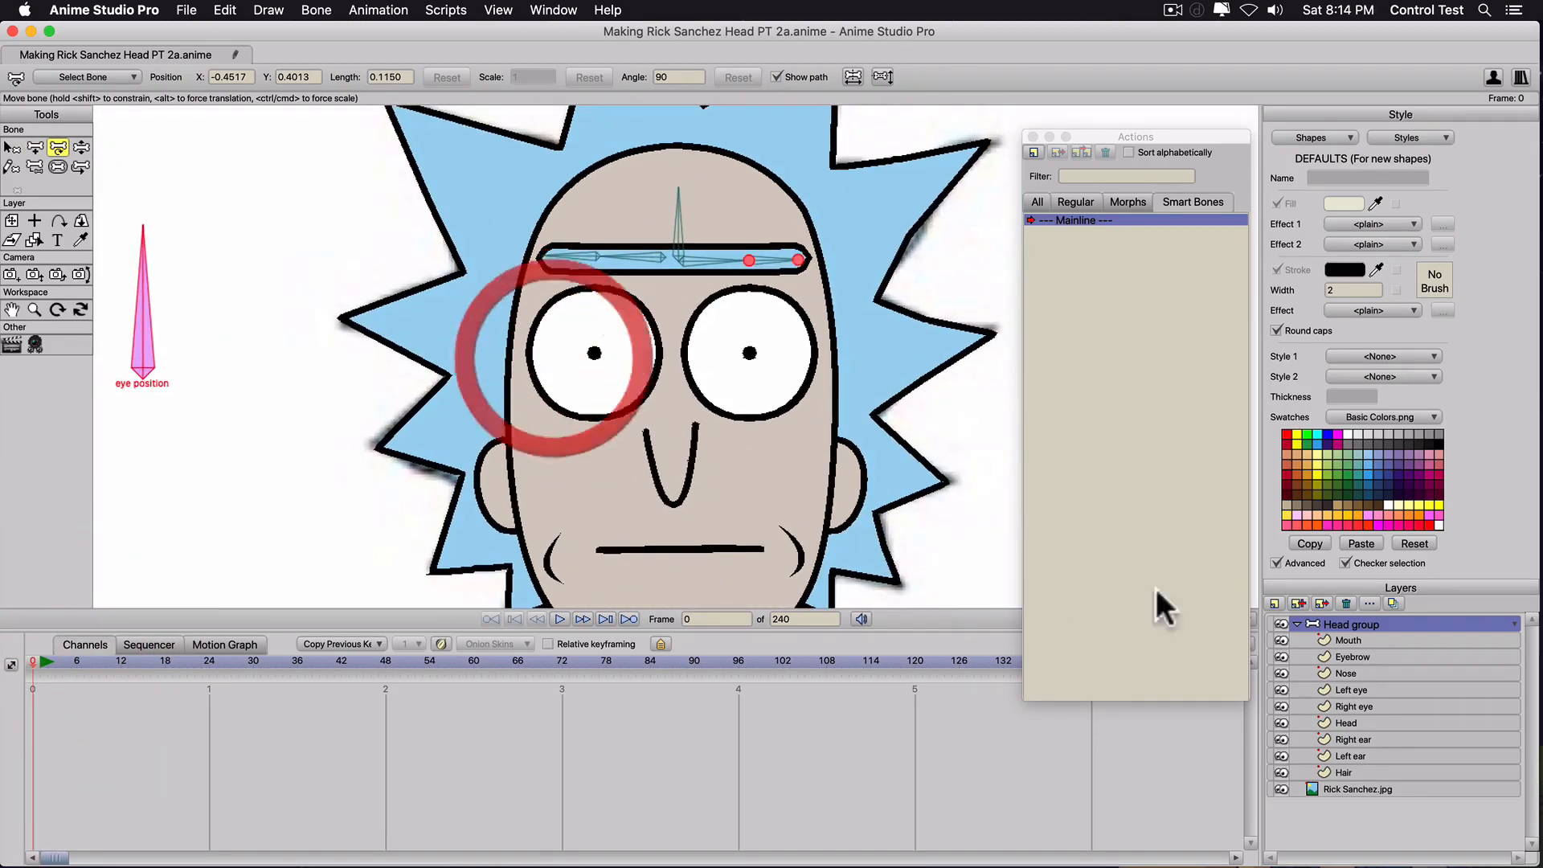
pyautogui.click(1348, 689)
pyautogui.scroll(3, 563, 297)
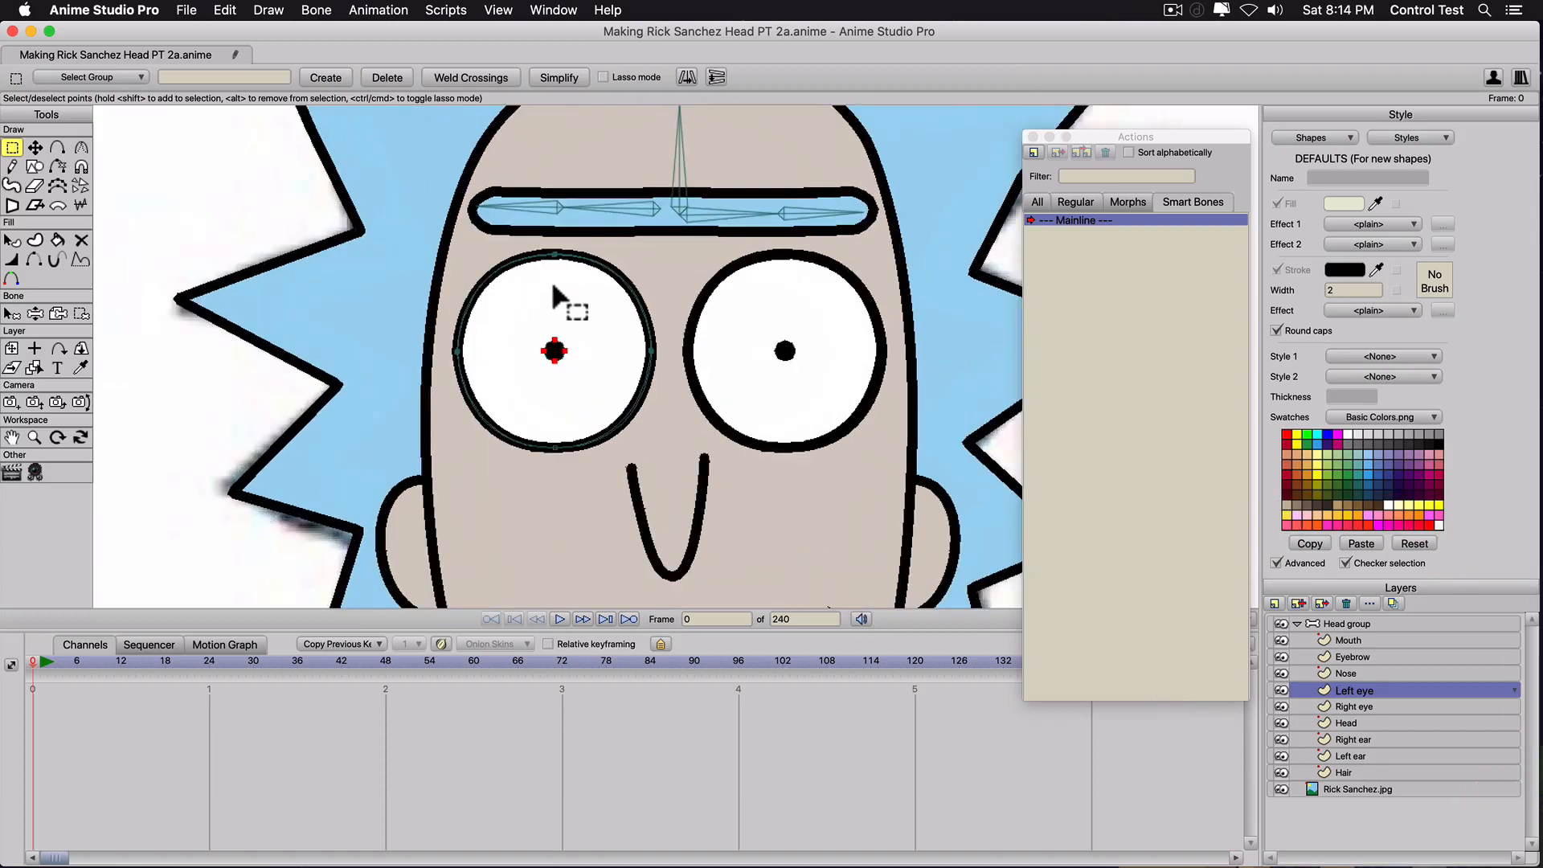
pyautogui.press('t')
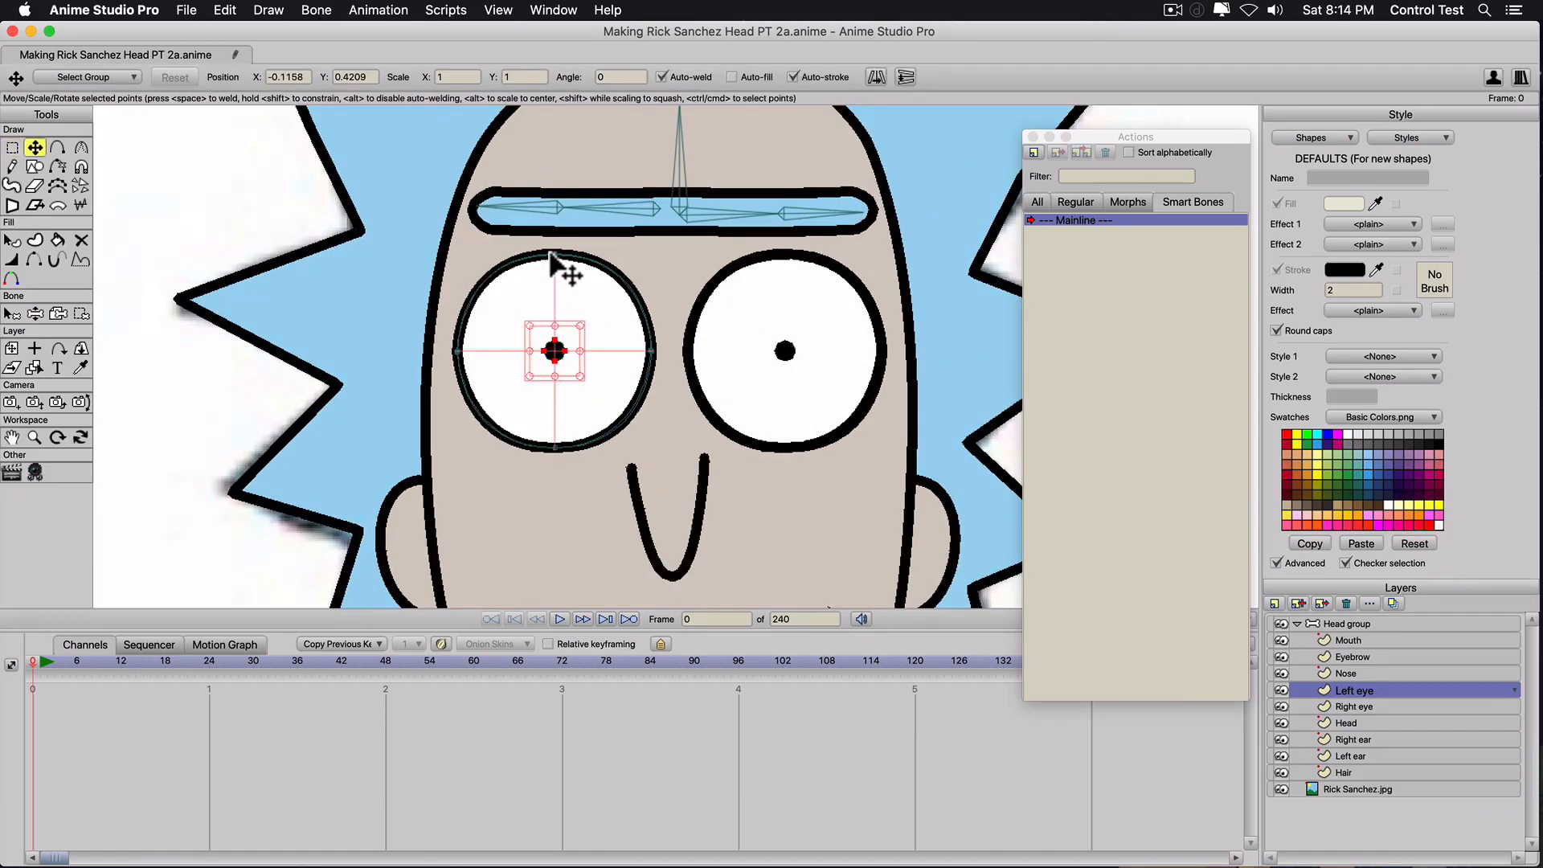
pyautogui.moveTo(554, 255); pyautogui.dragTo(550, 353)
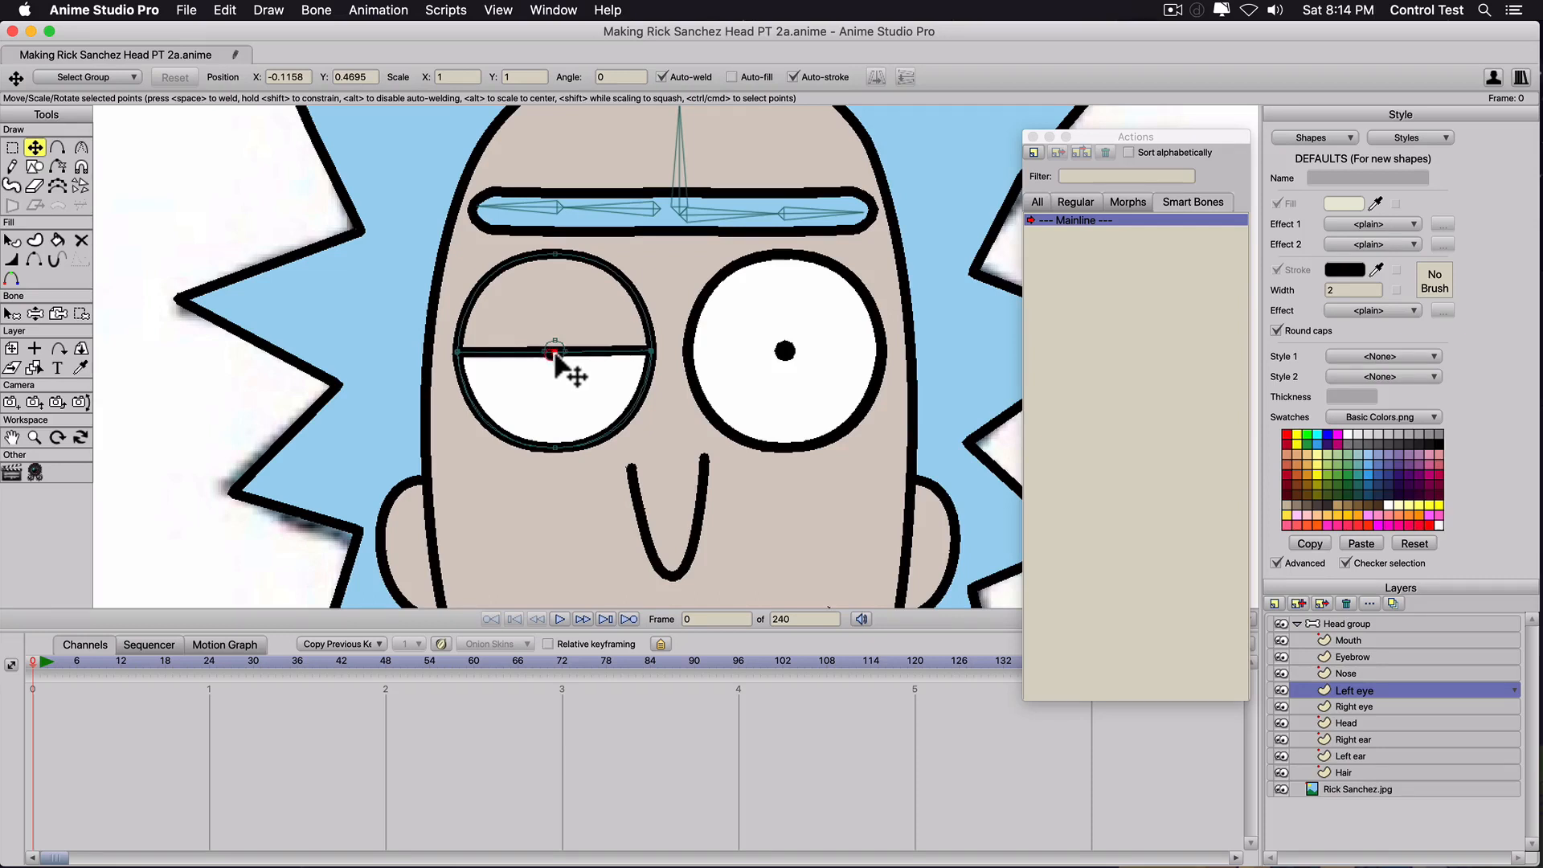
pyautogui.moveTo(554, 447); pyautogui.dragTo(553, 352)
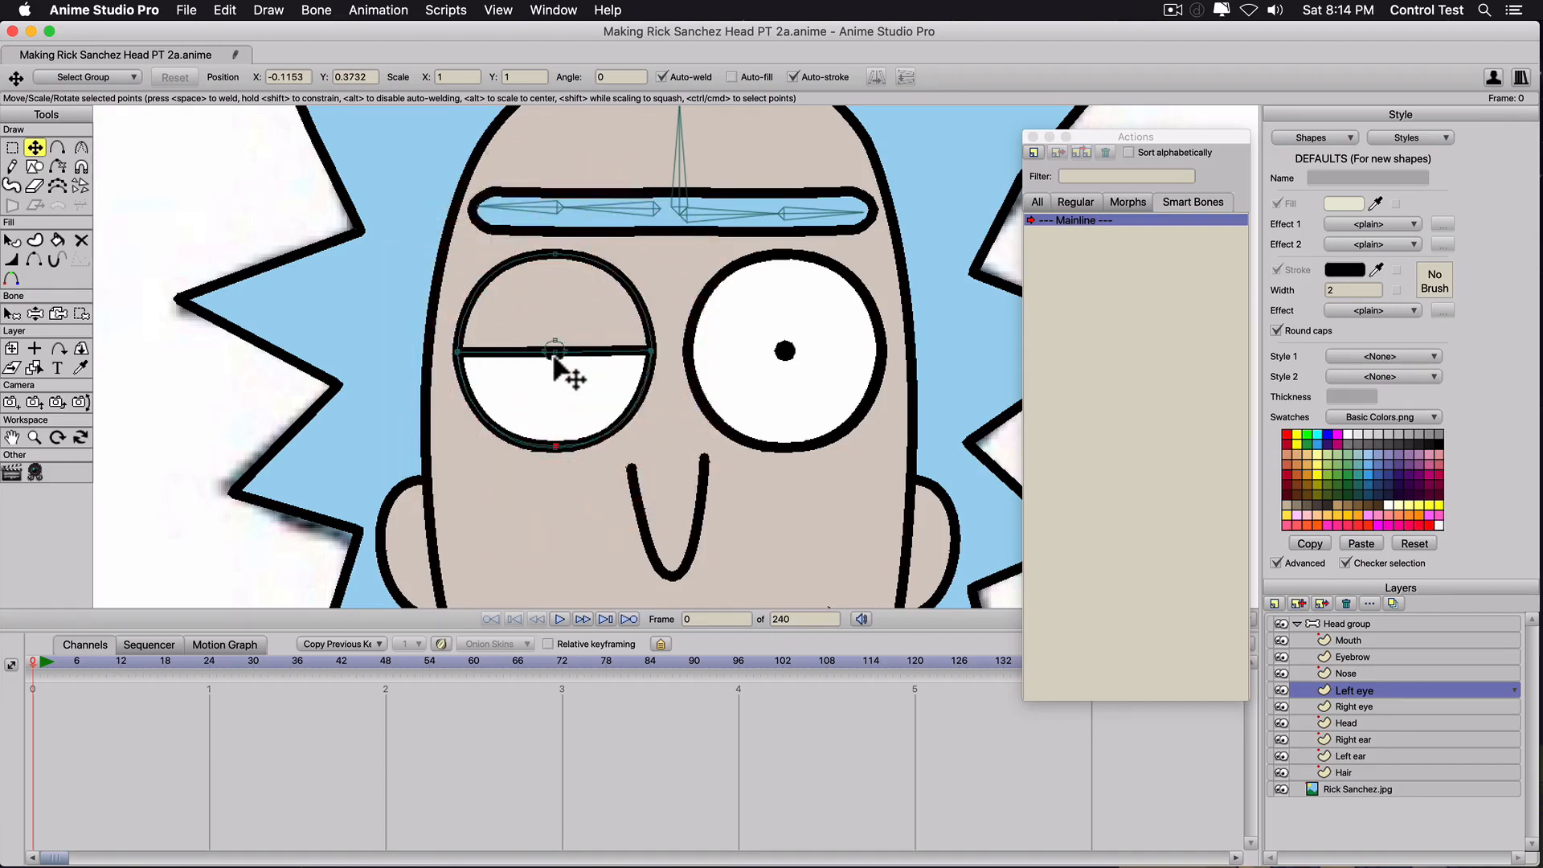
pyautogui.moveTo(555, 353); pyautogui.dragTo(551, 256)
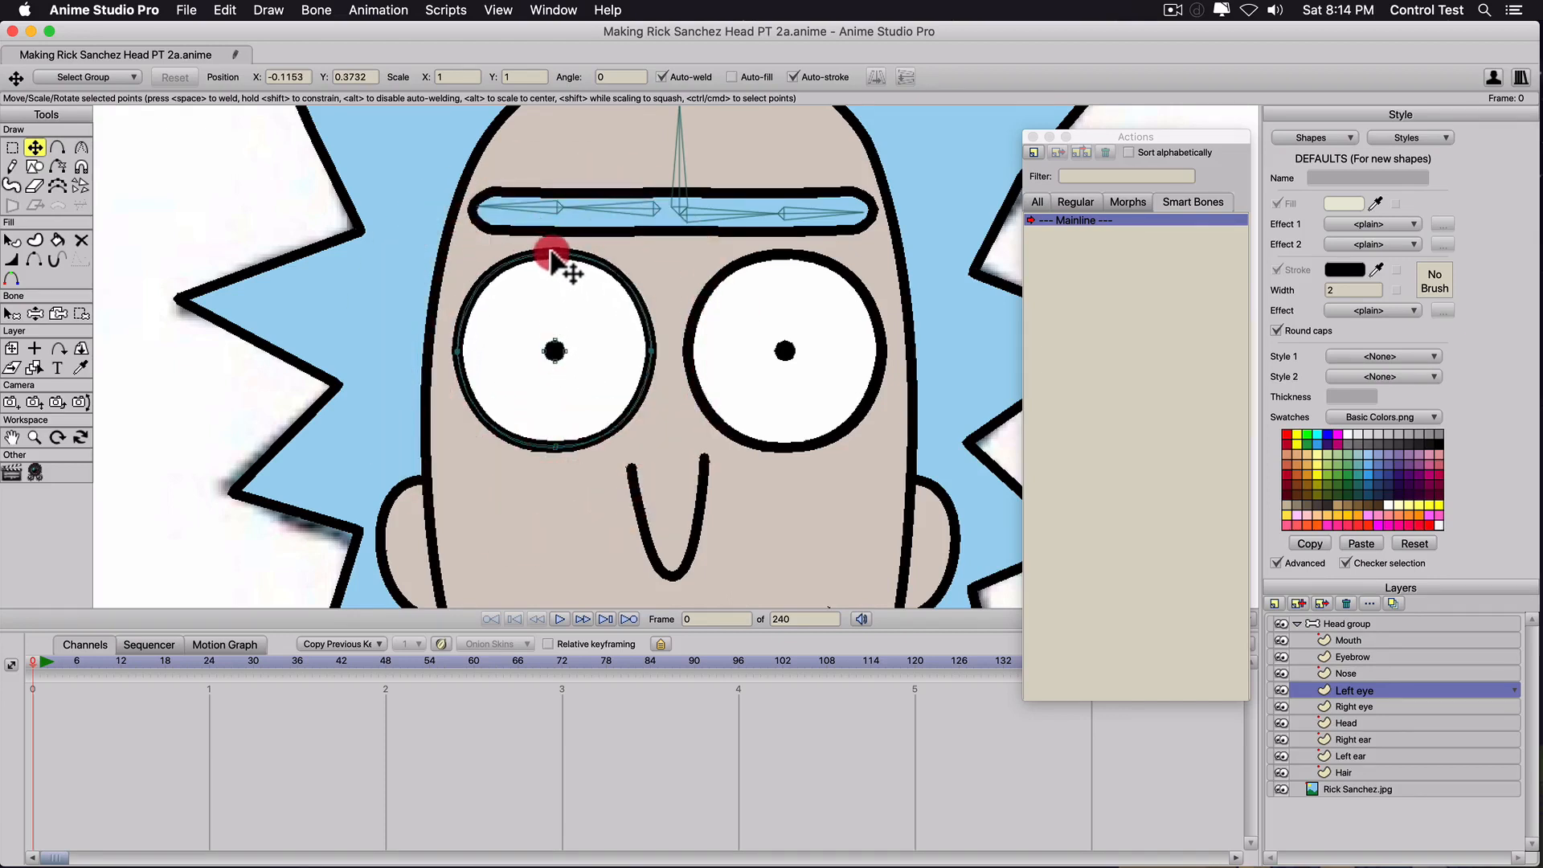
# Deselect the "eye position" bone and add a separate horizontal bone in the Head group, pointing outward from the face's edge above the left eye.
pyautogui.scroll(-5, 631, 317)
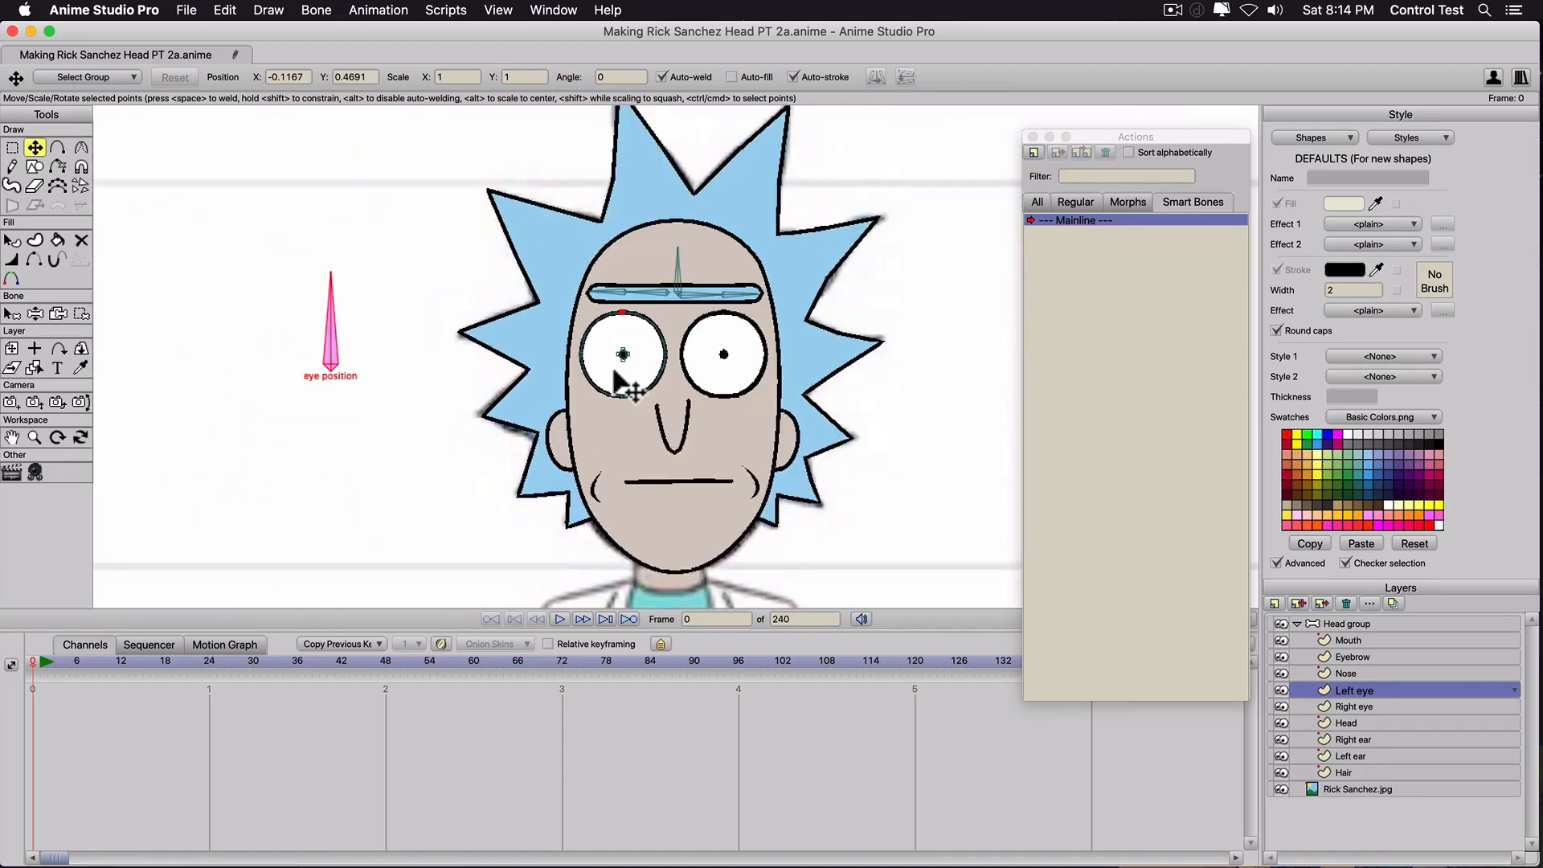
pyautogui.scroll(1, 614, 368)
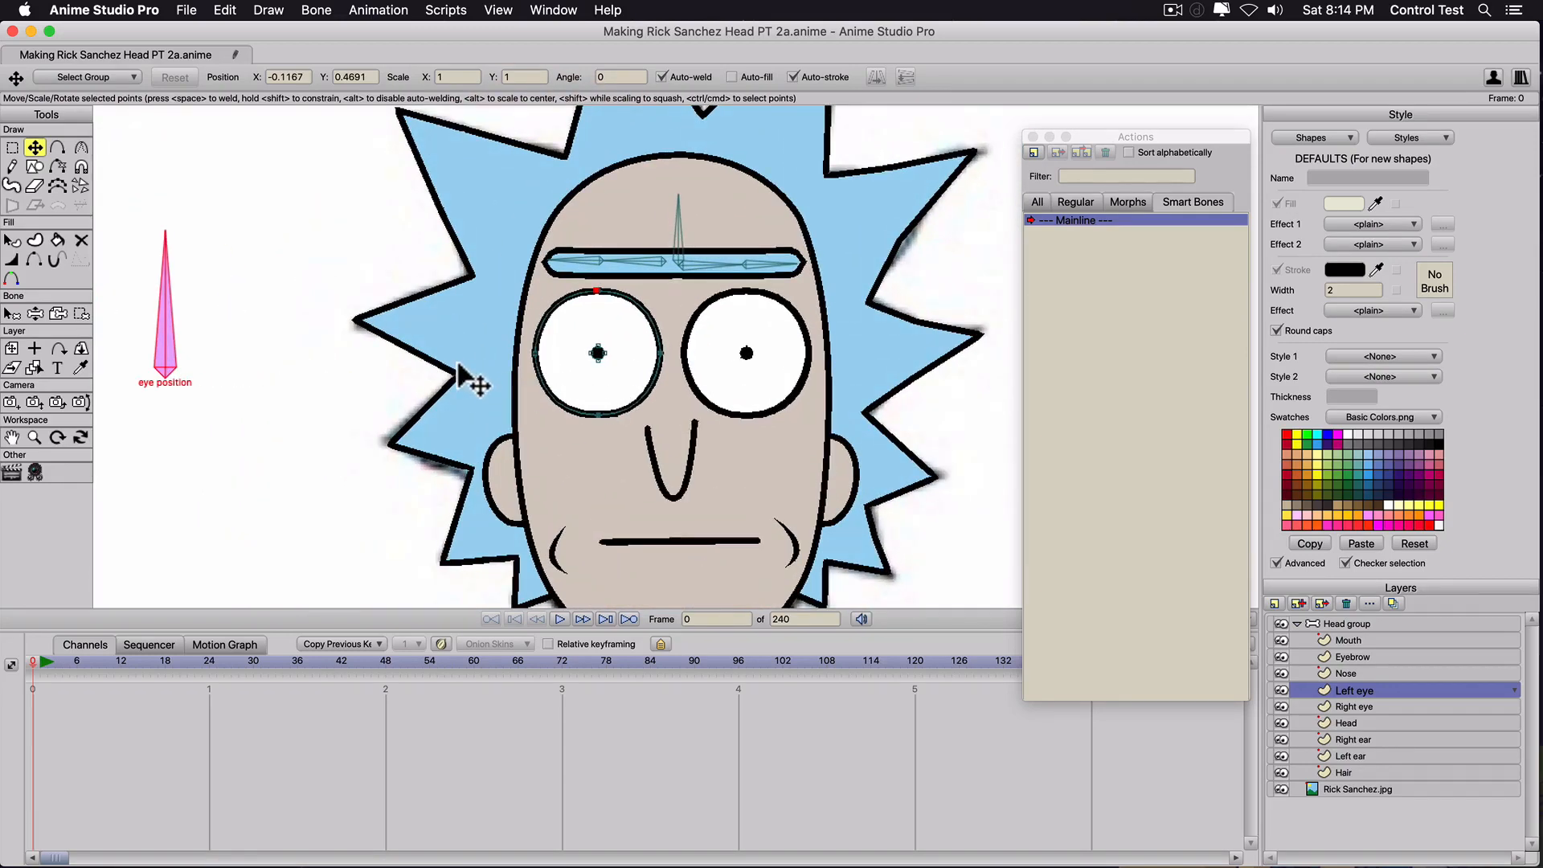
pyautogui.press('b')
pyautogui.click(382, 348)
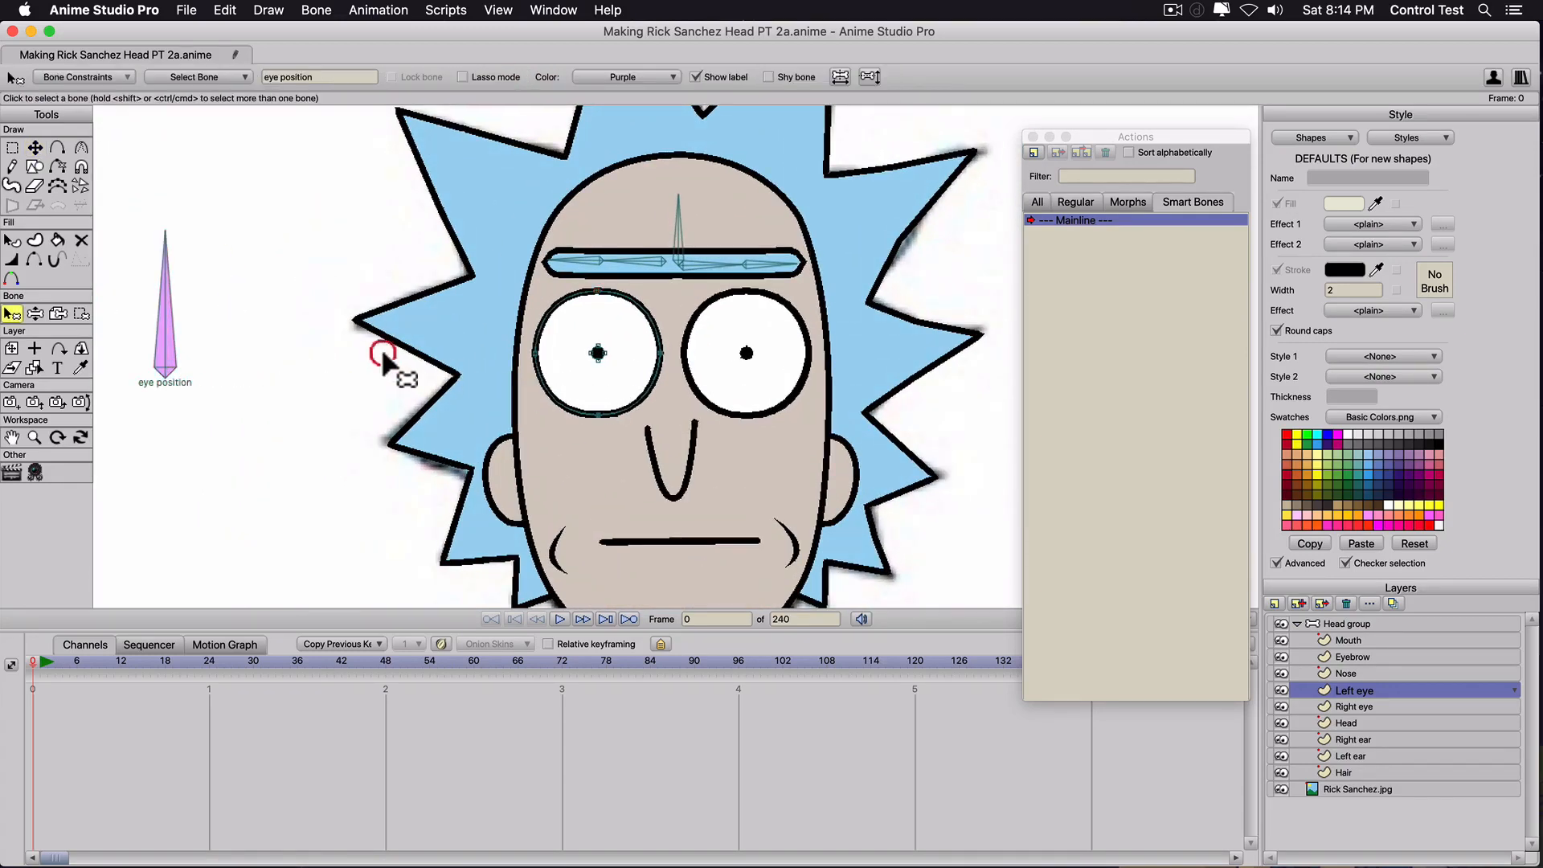
pyautogui.scroll(1, 431, 398)
pyautogui.moveTo(466, 369); pyautogui.dragTo(475, 317)
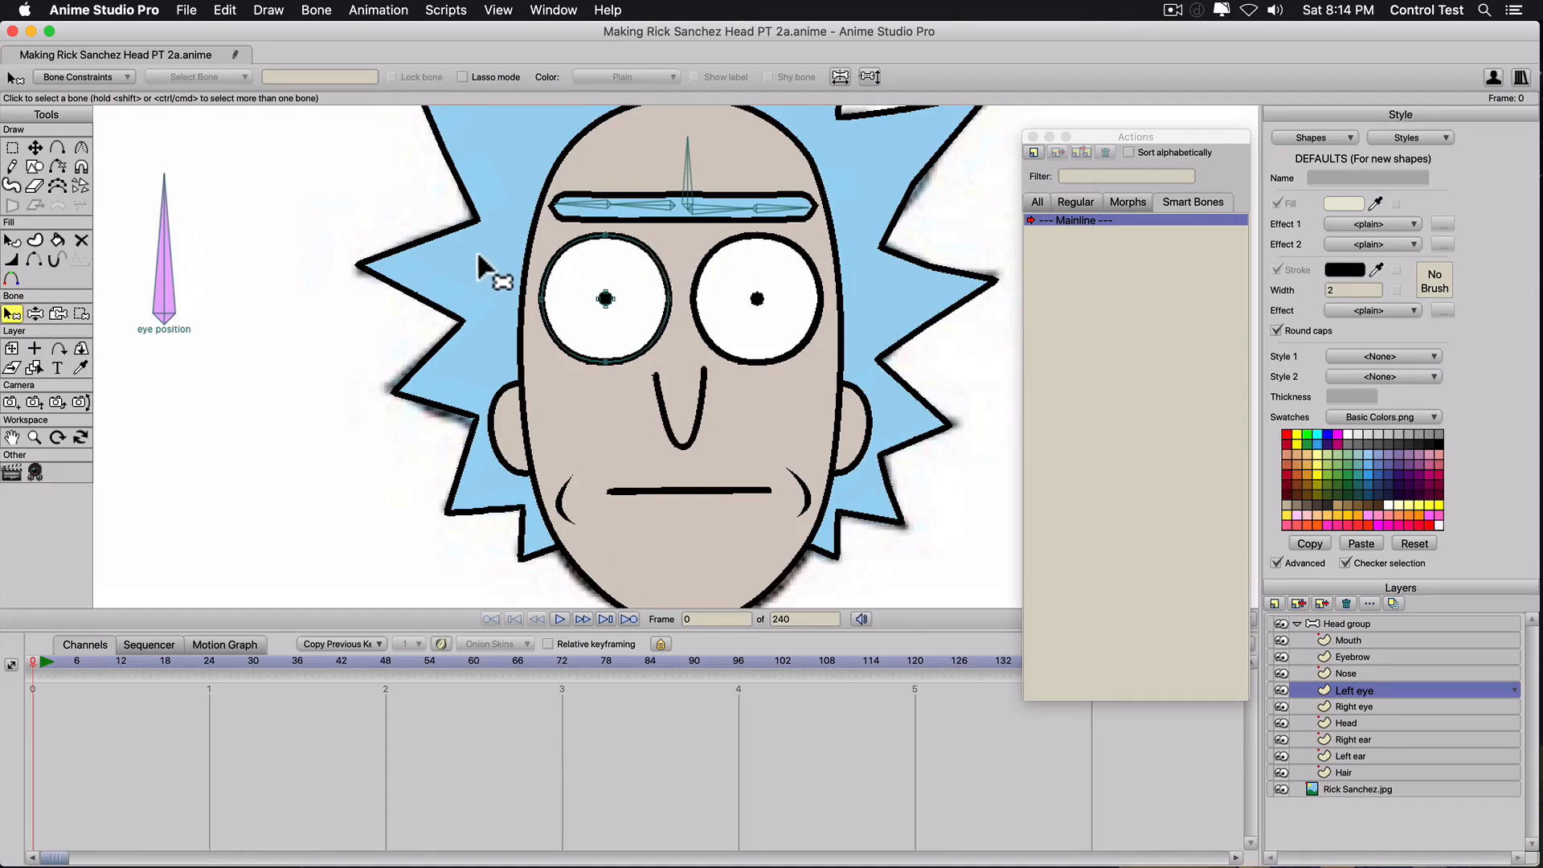
pyautogui.click(1349, 626)
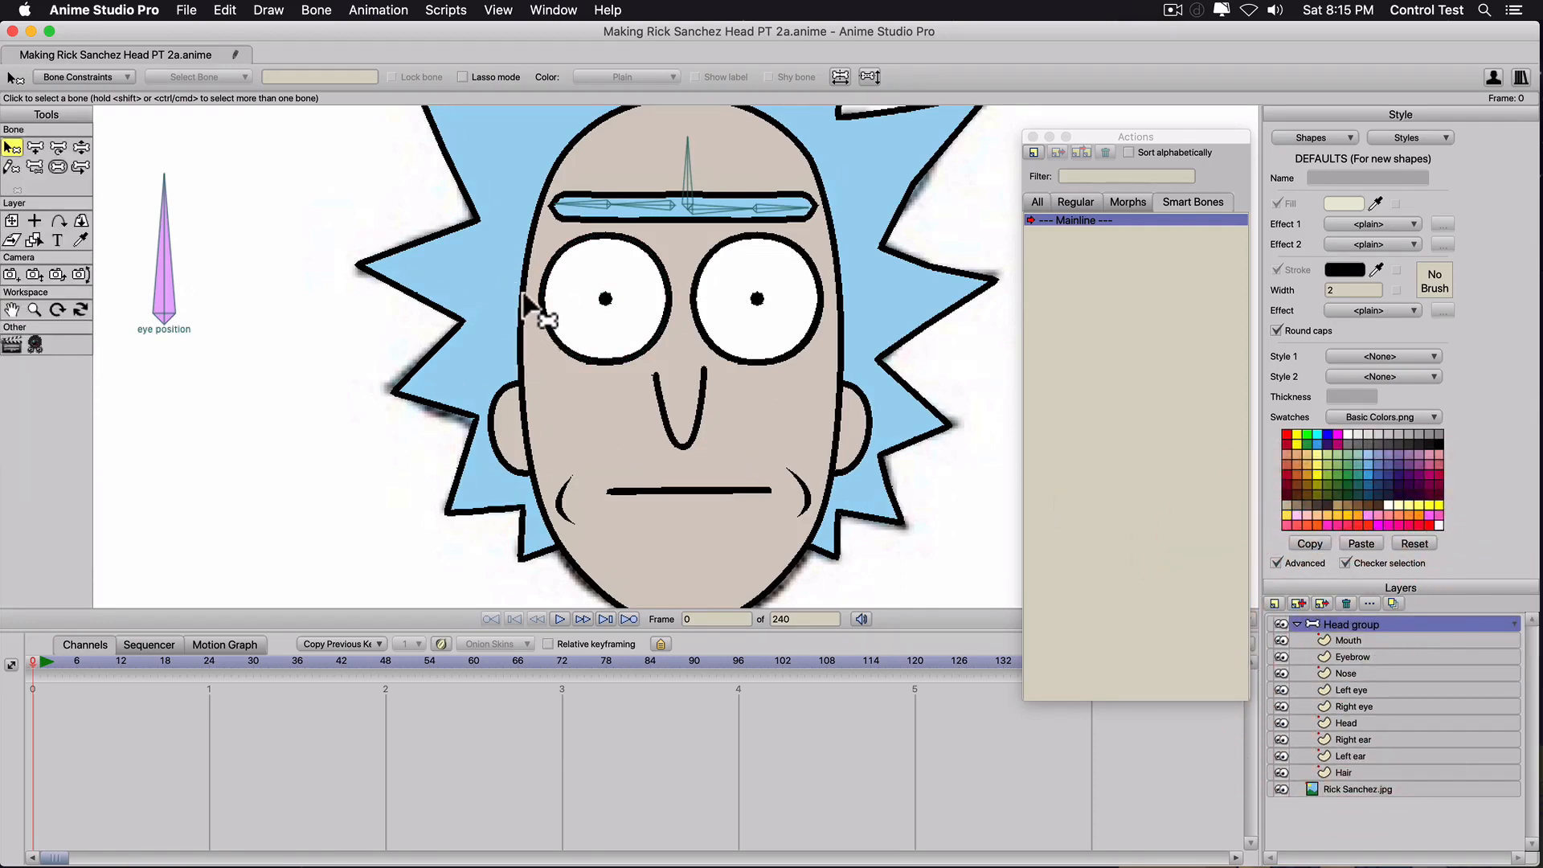
pyautogui.press('a')
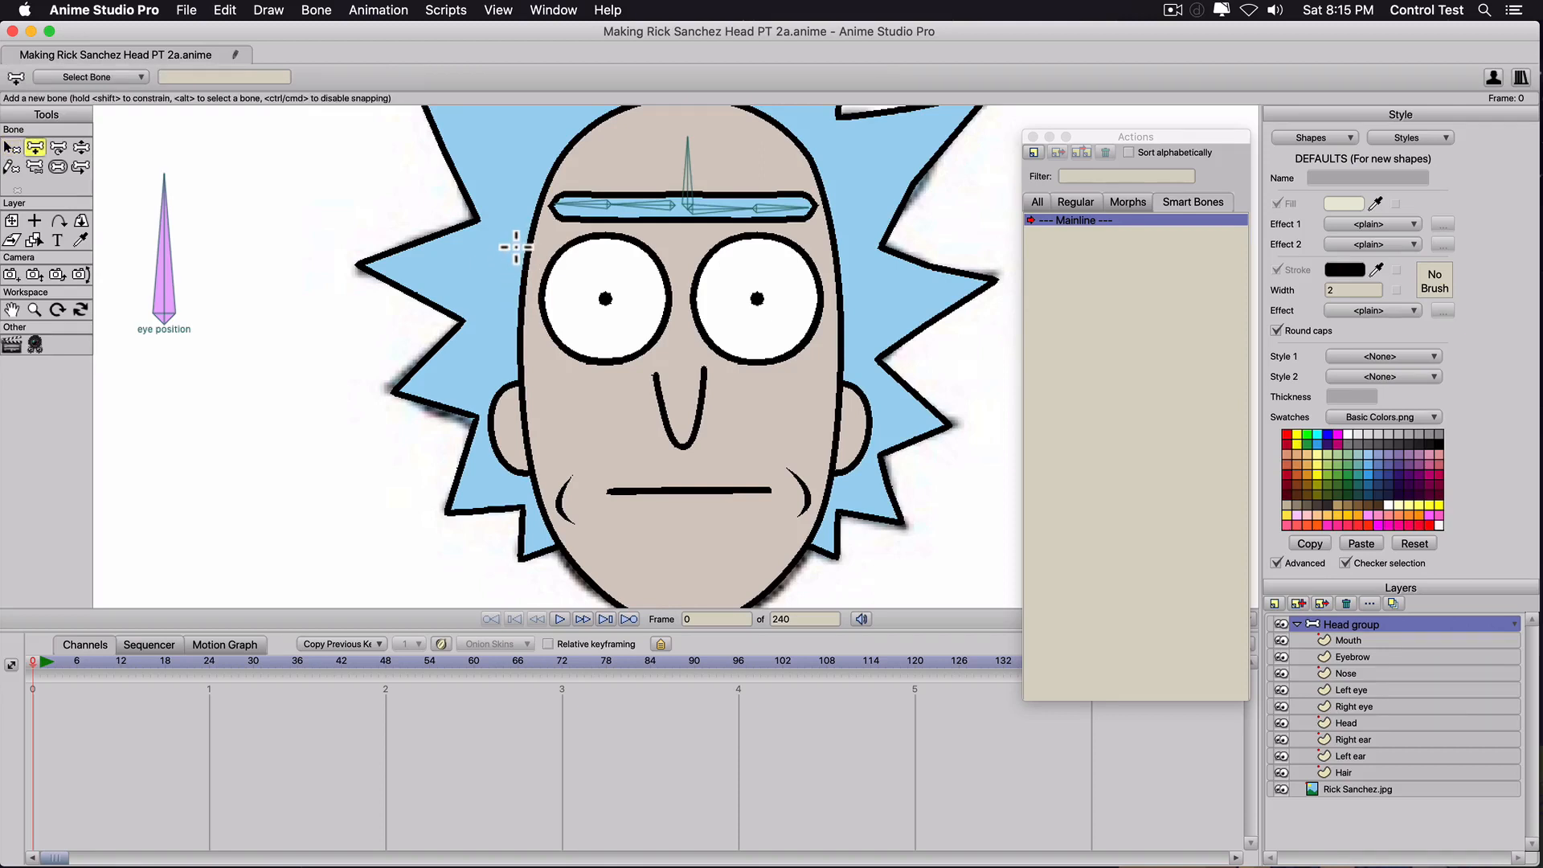
pyautogui.moveTo(521, 244); pyautogui.dragTo(425, 245)
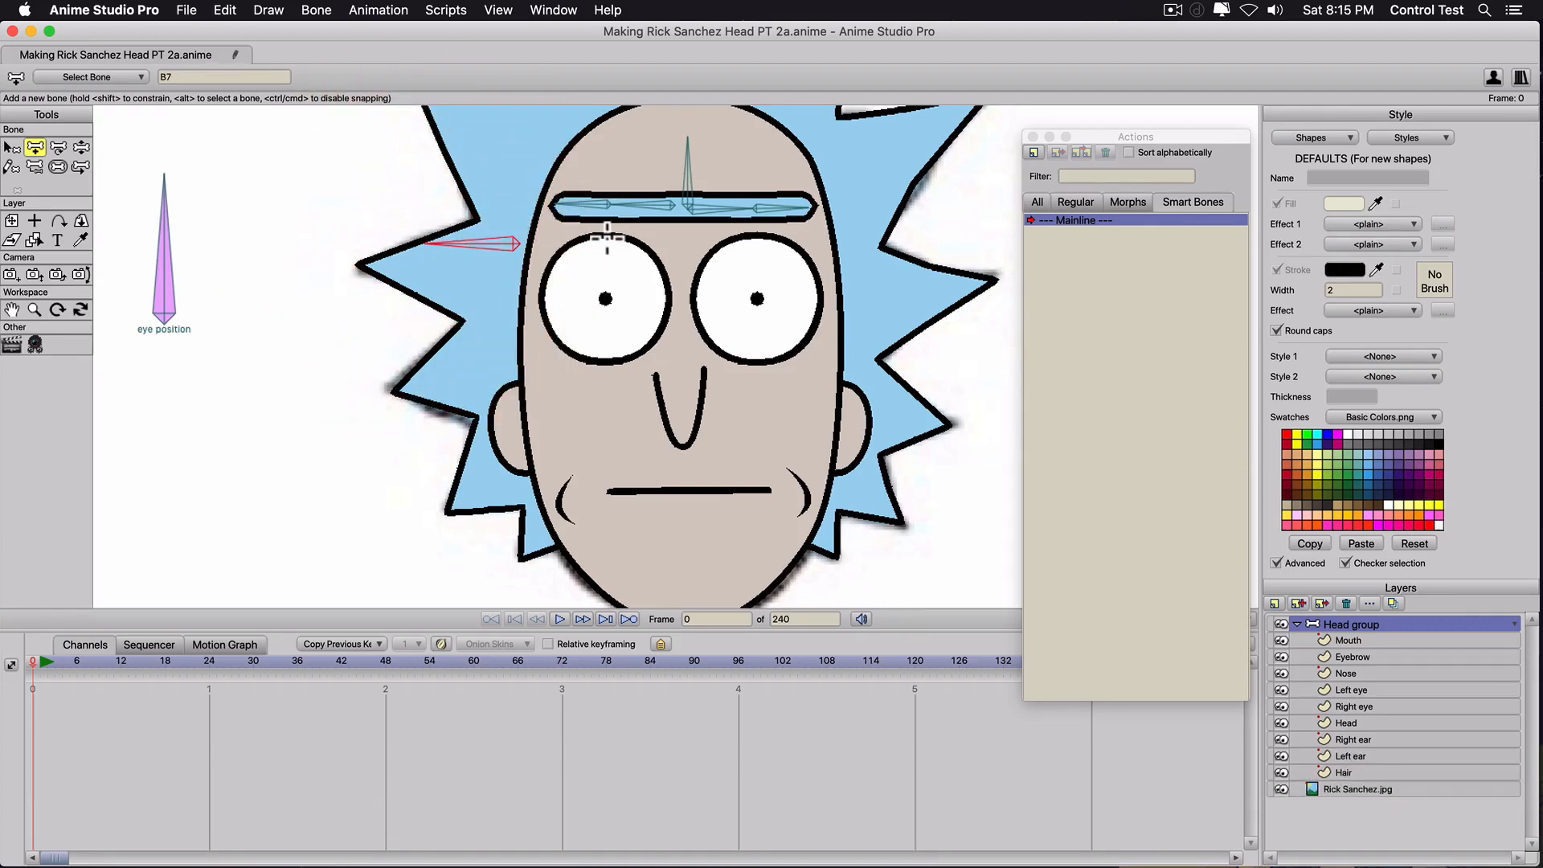
# Add a short horizontal child bone at the top of each eye, both parented to the new bone at the face's edge, and display the parenting.
pyautogui.moveTo(605, 237); pyautogui.dragTo(557, 235)
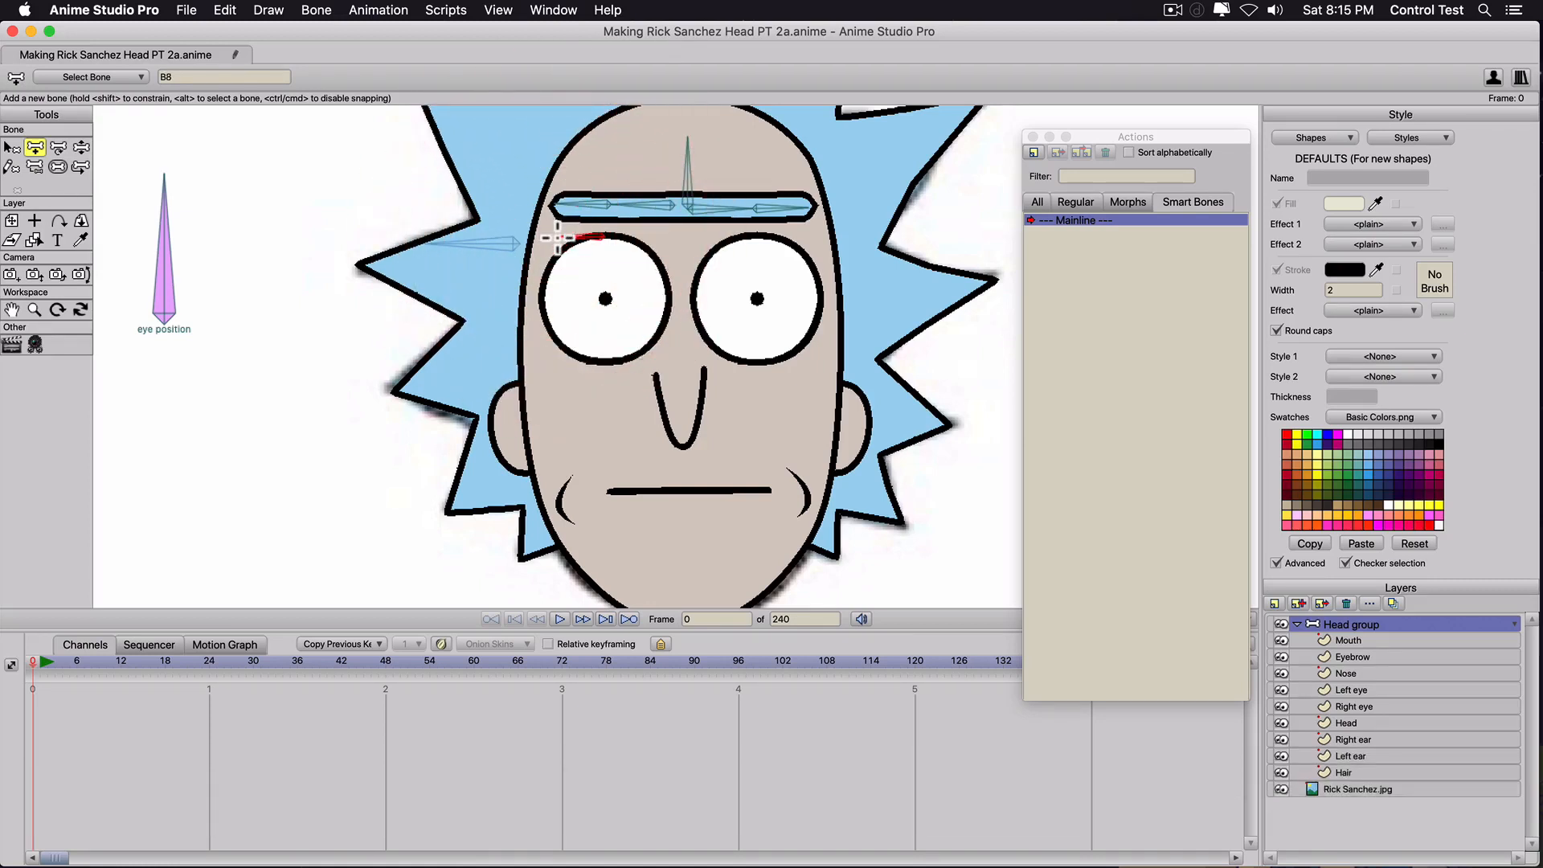
pyautogui.press('z')
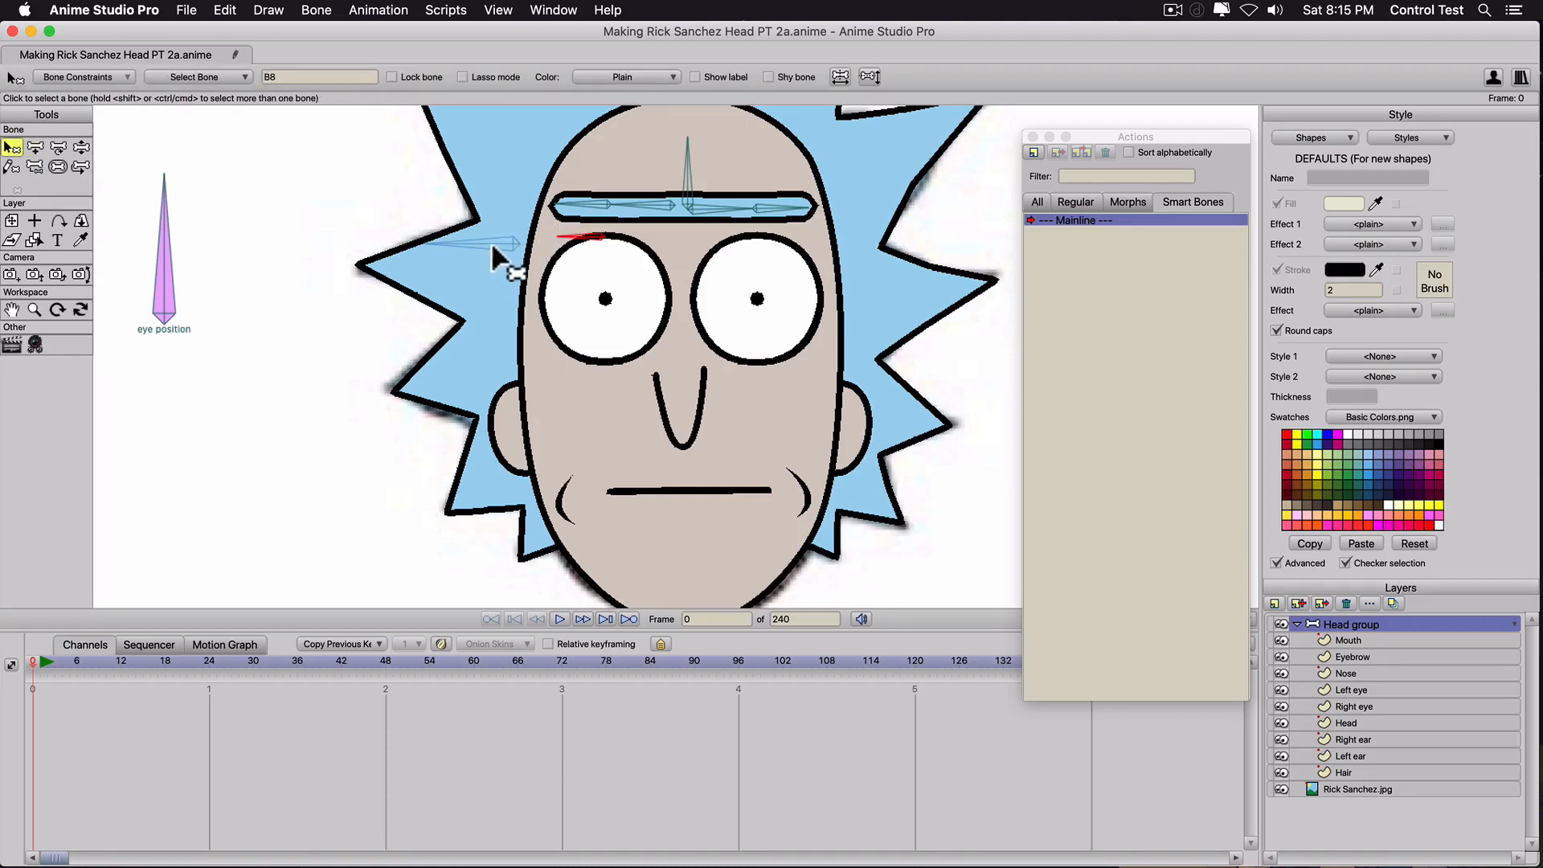
pyautogui.click(490, 239)
pyautogui.press('a')
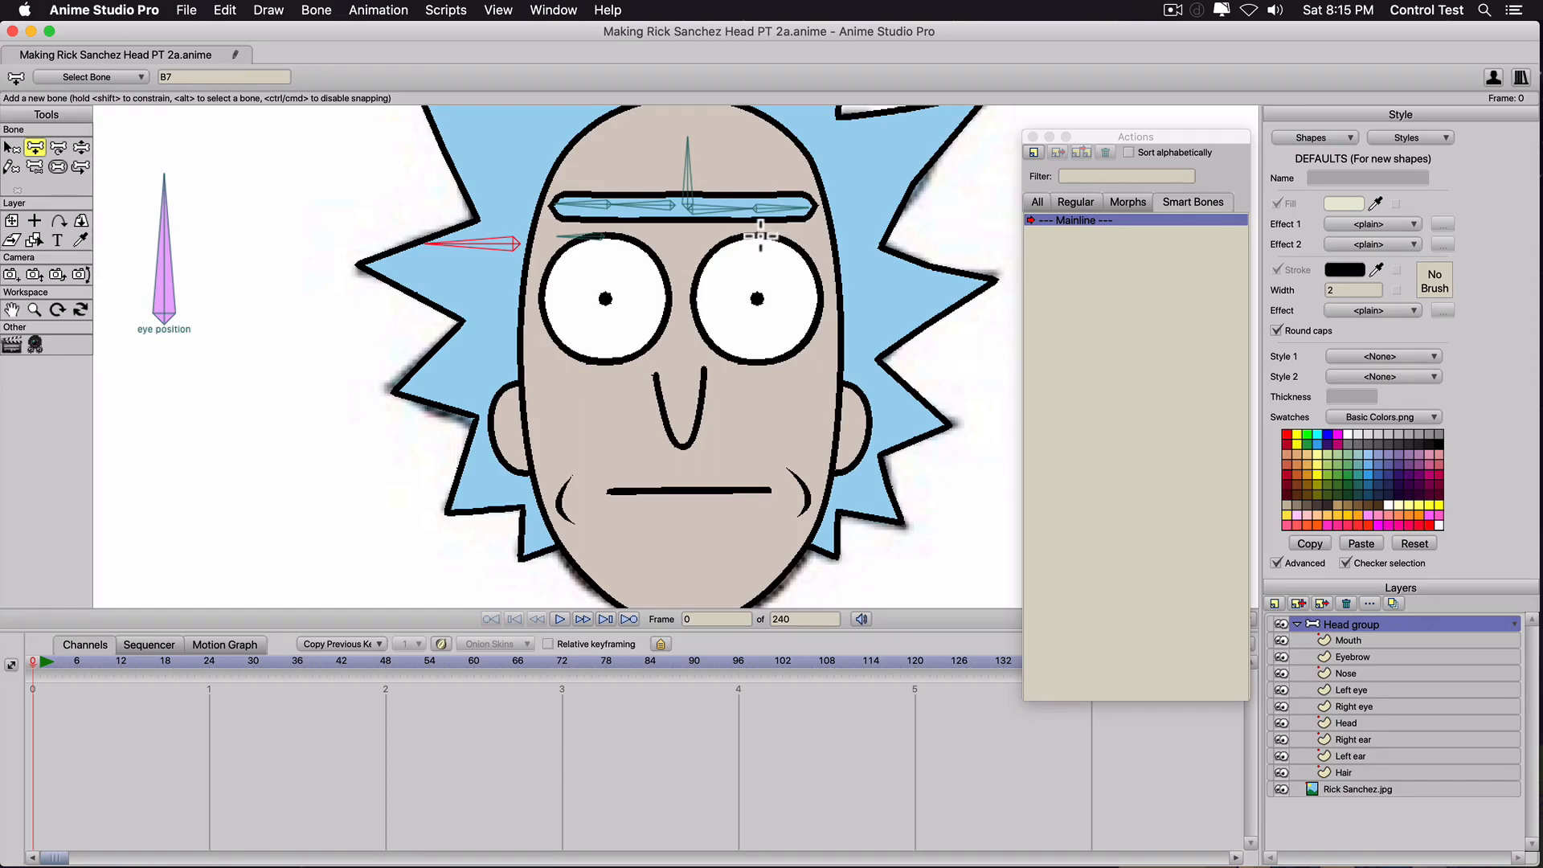
pyautogui.moveTo(760, 236); pyautogui.dragTo(681, 237)
pyautogui.press('p')
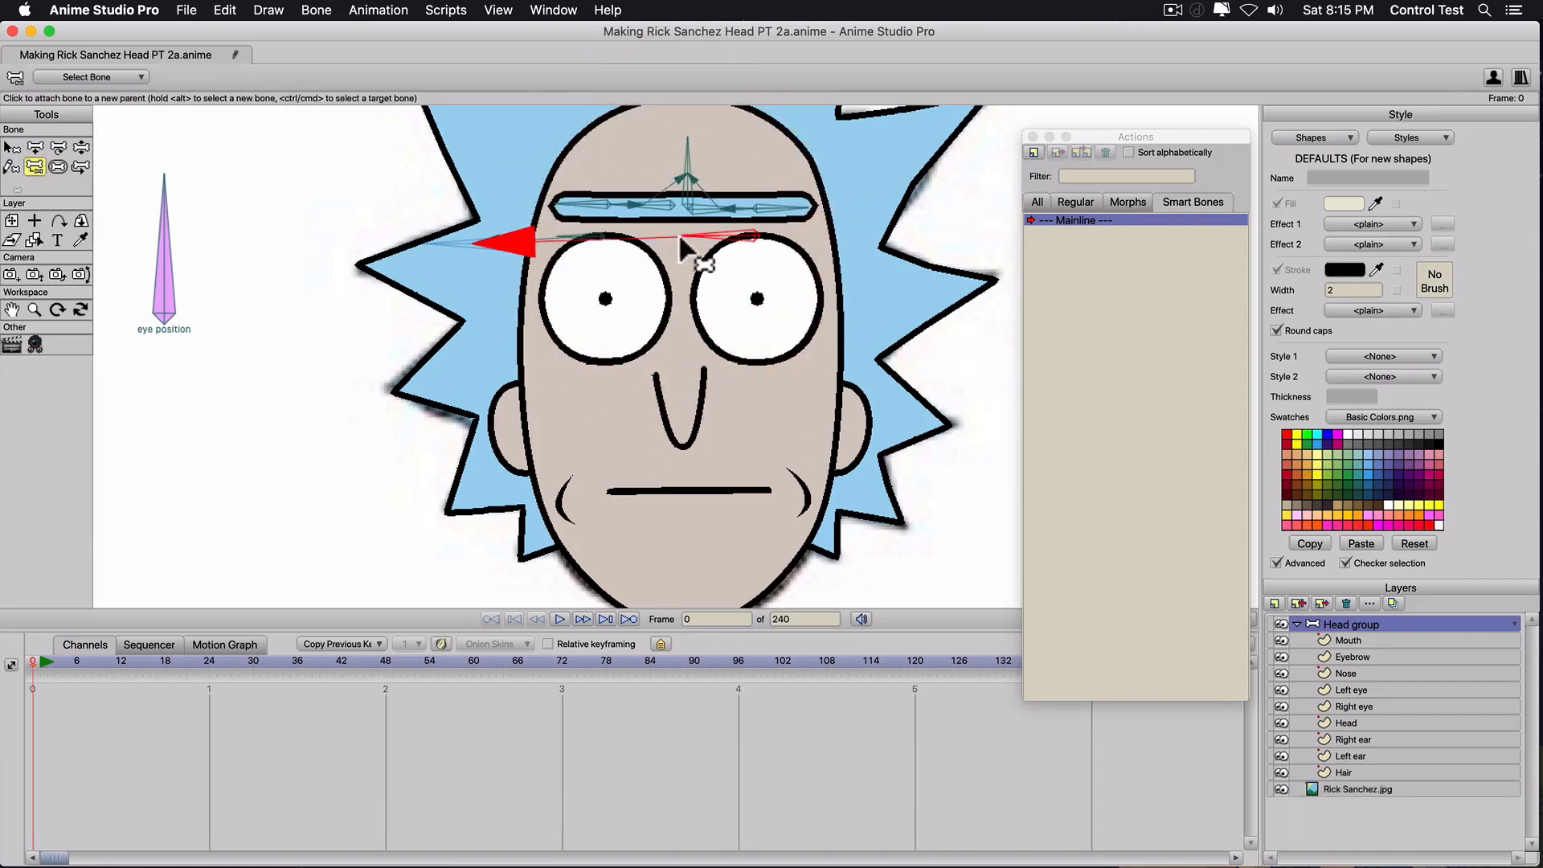
pyautogui.scroll(2, 494, 250)
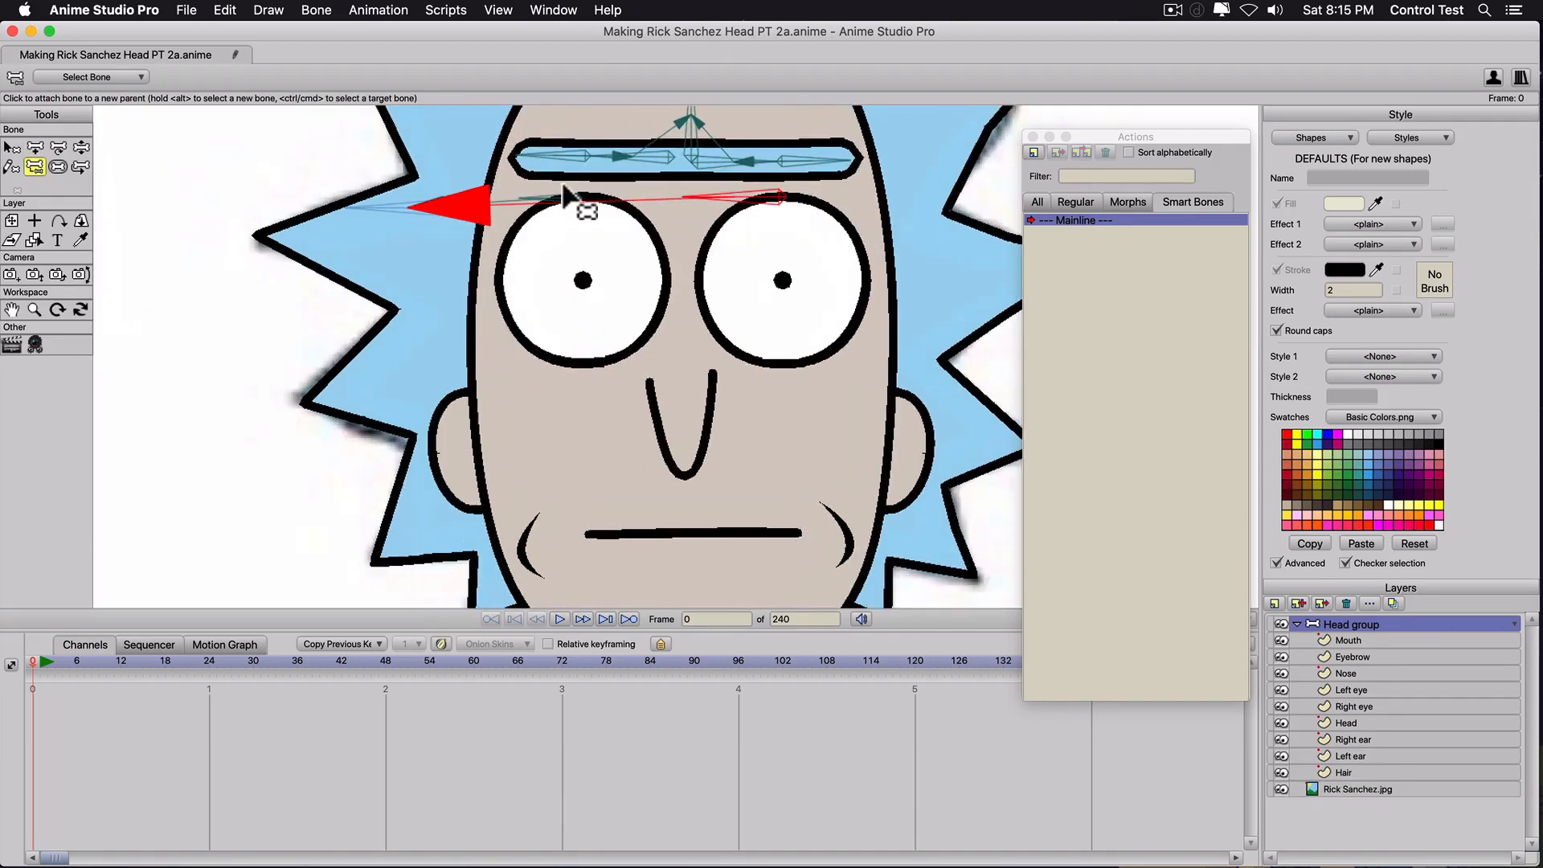
# Select all bones in the Head group and set their bone strength to 0.
pyautogui.click(565, 201)
pyautogui.scroll(-3, 454, 259)
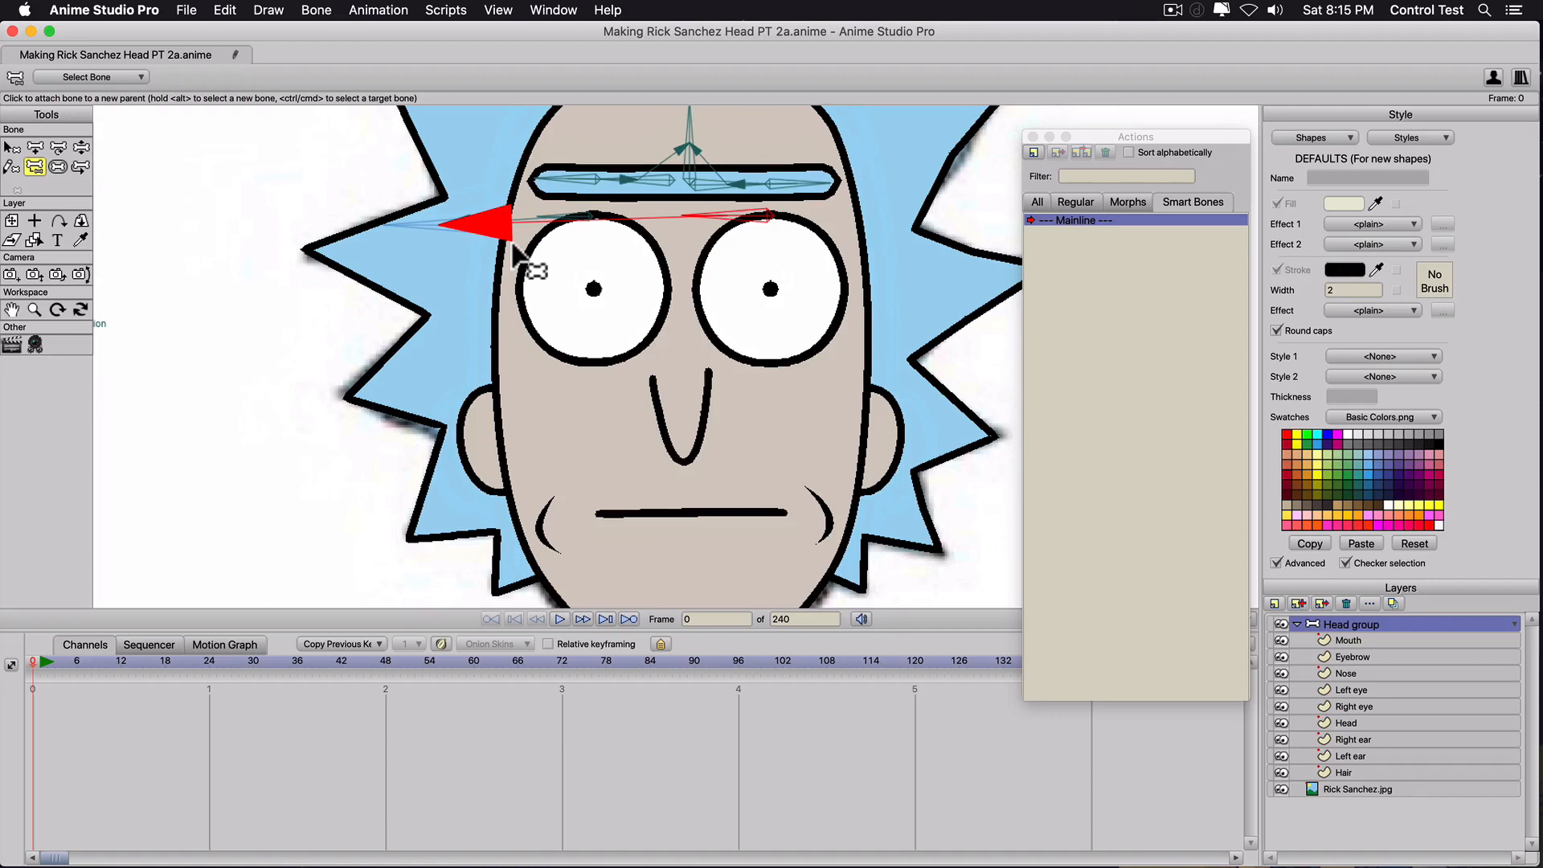
pyautogui.press('z')
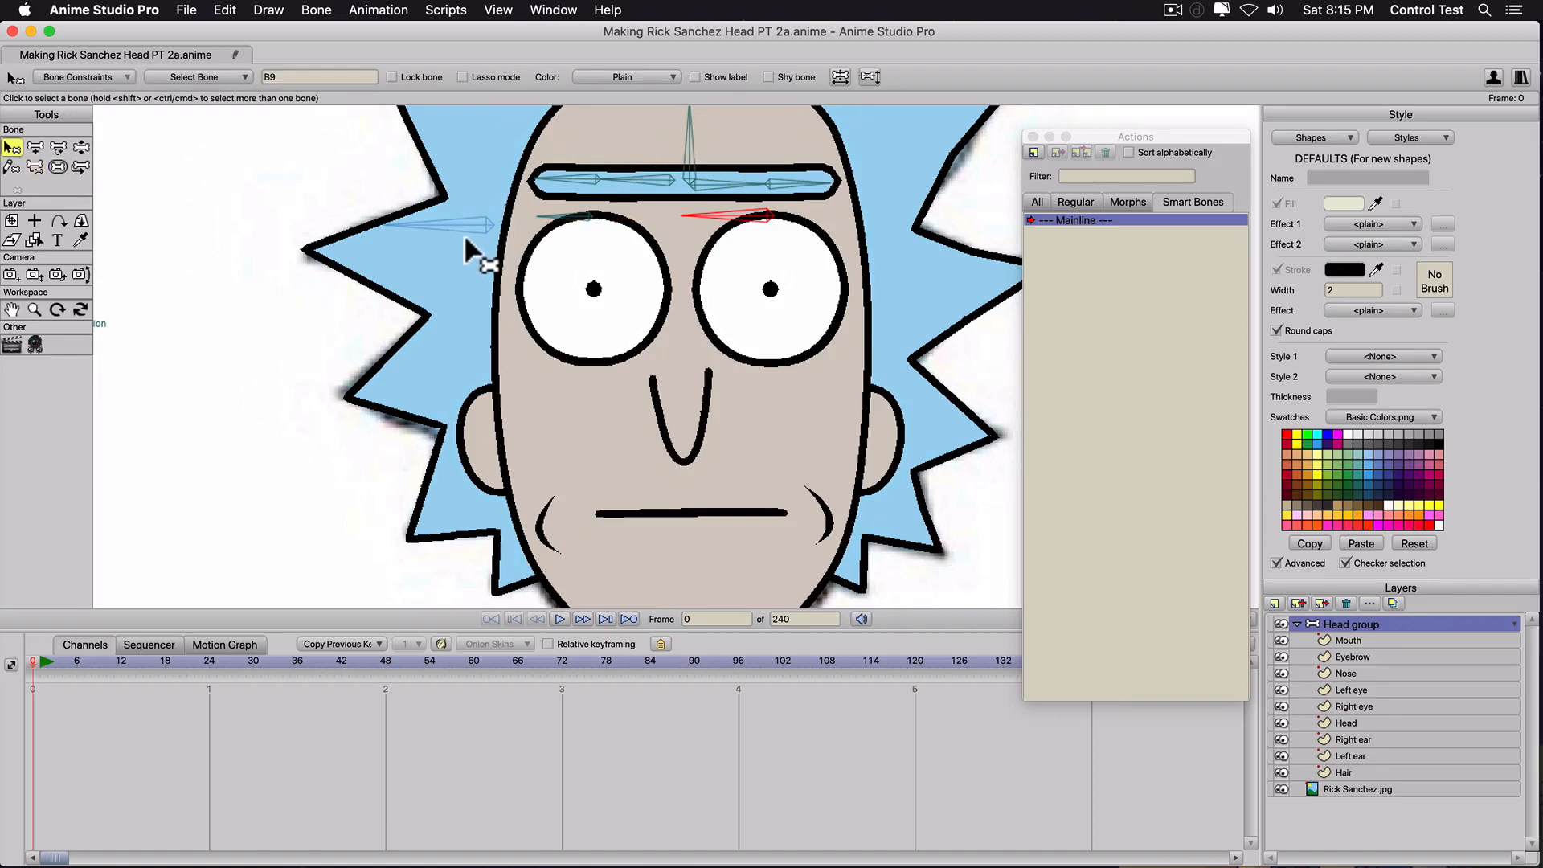
pyautogui.press('super+a')
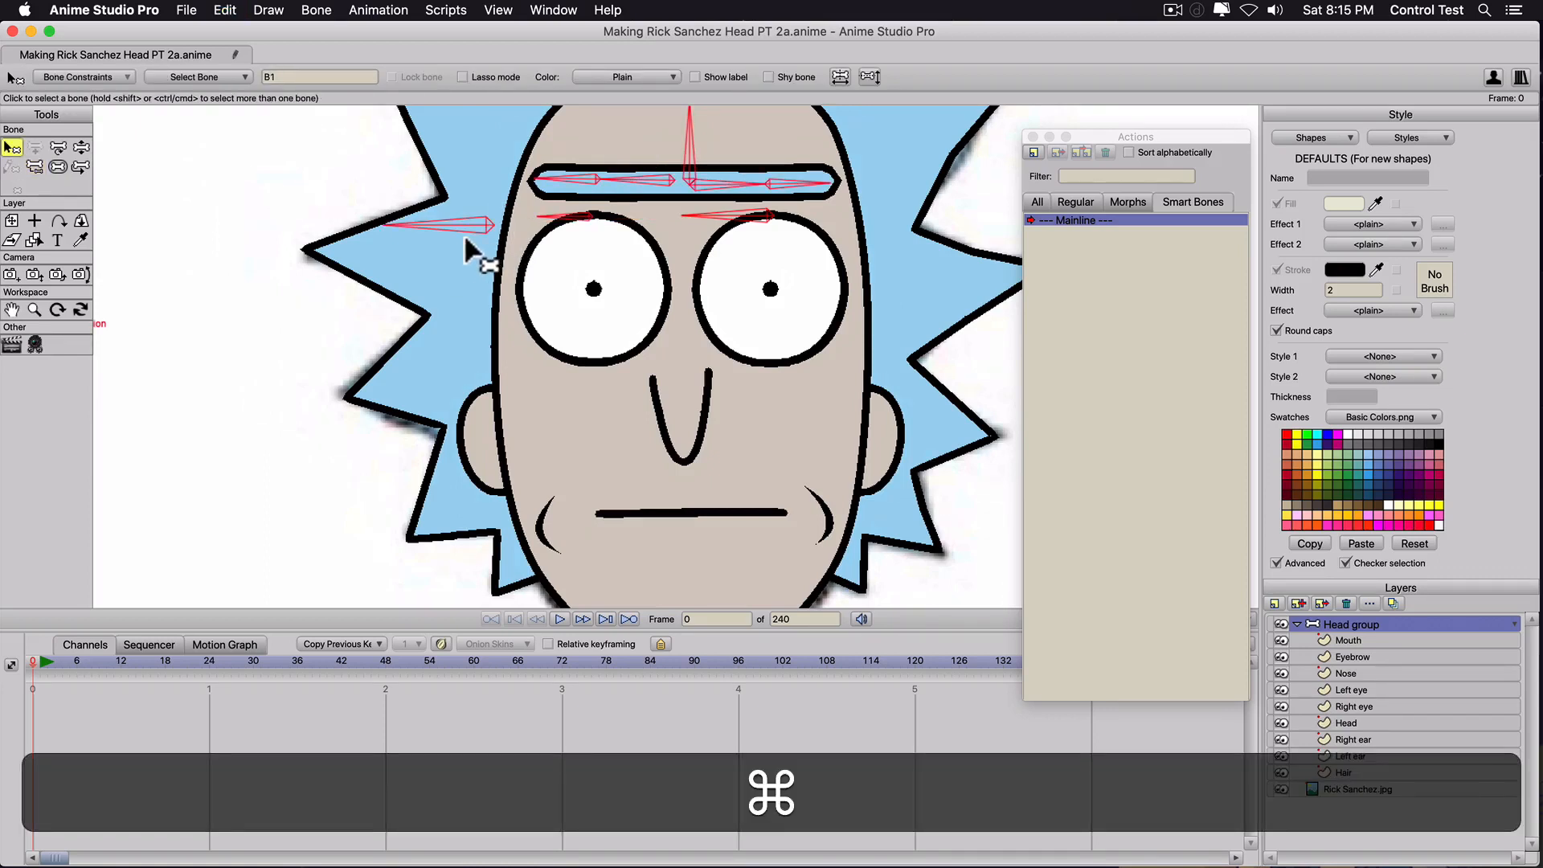
pyautogui.click(57, 166)
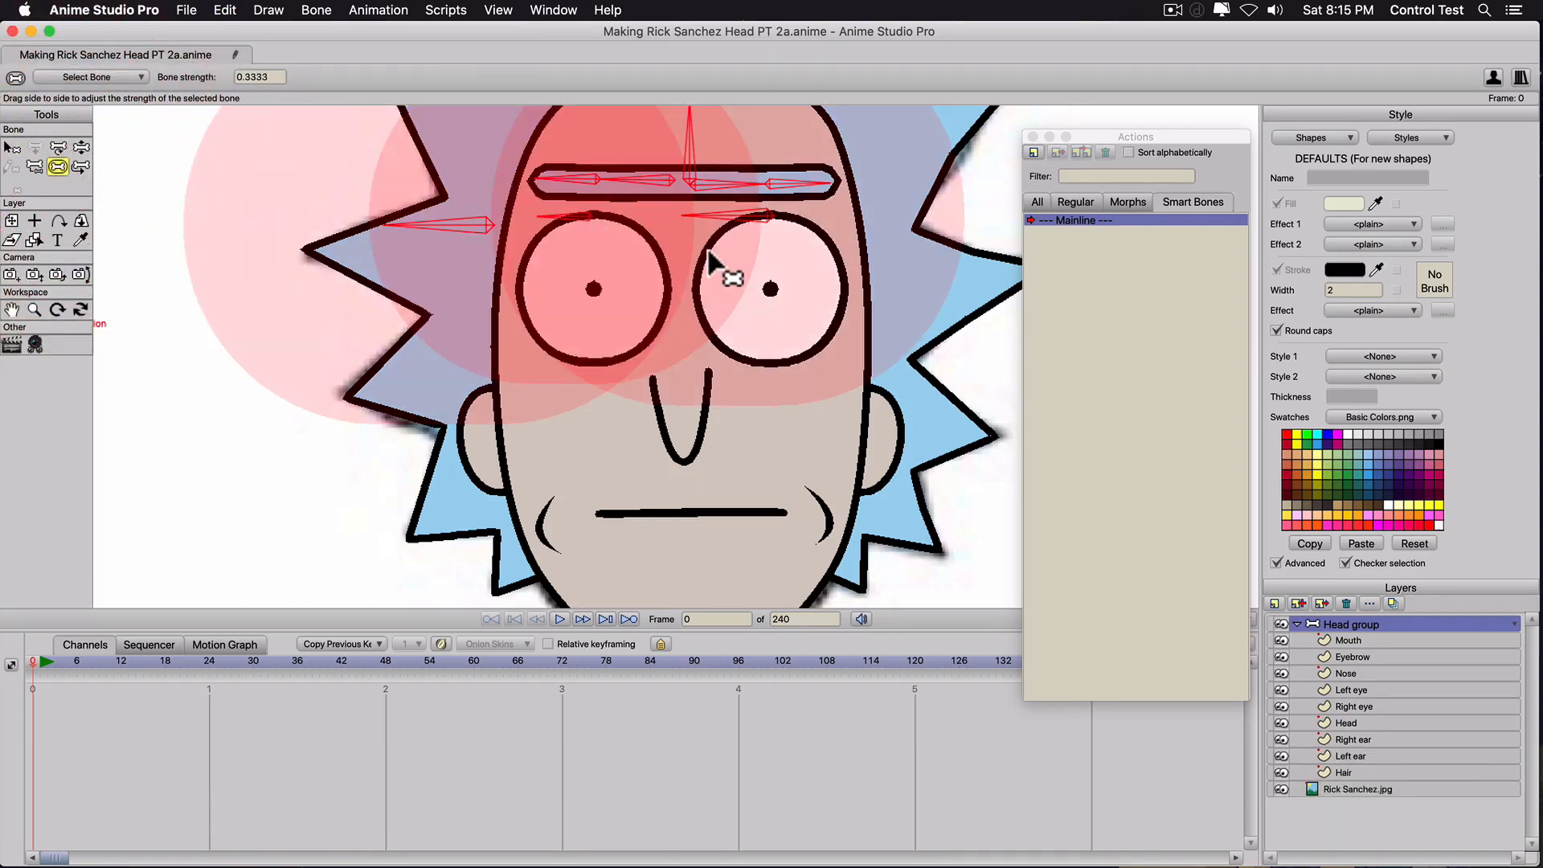
pyautogui.moveTo(514, 241); pyautogui.dragTo(510, 243)
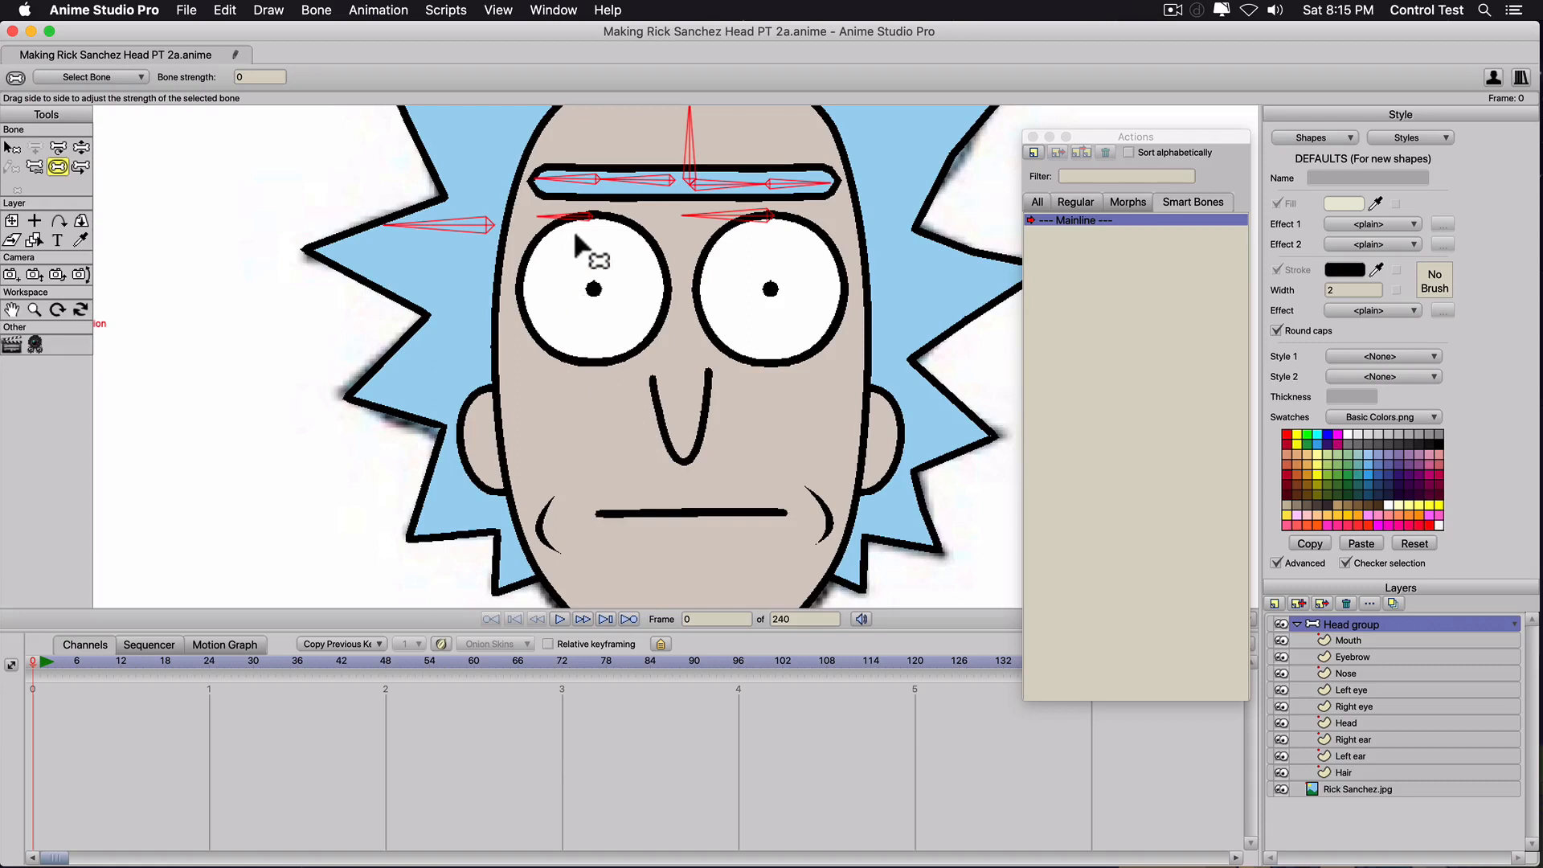
pyautogui.click(575, 234)
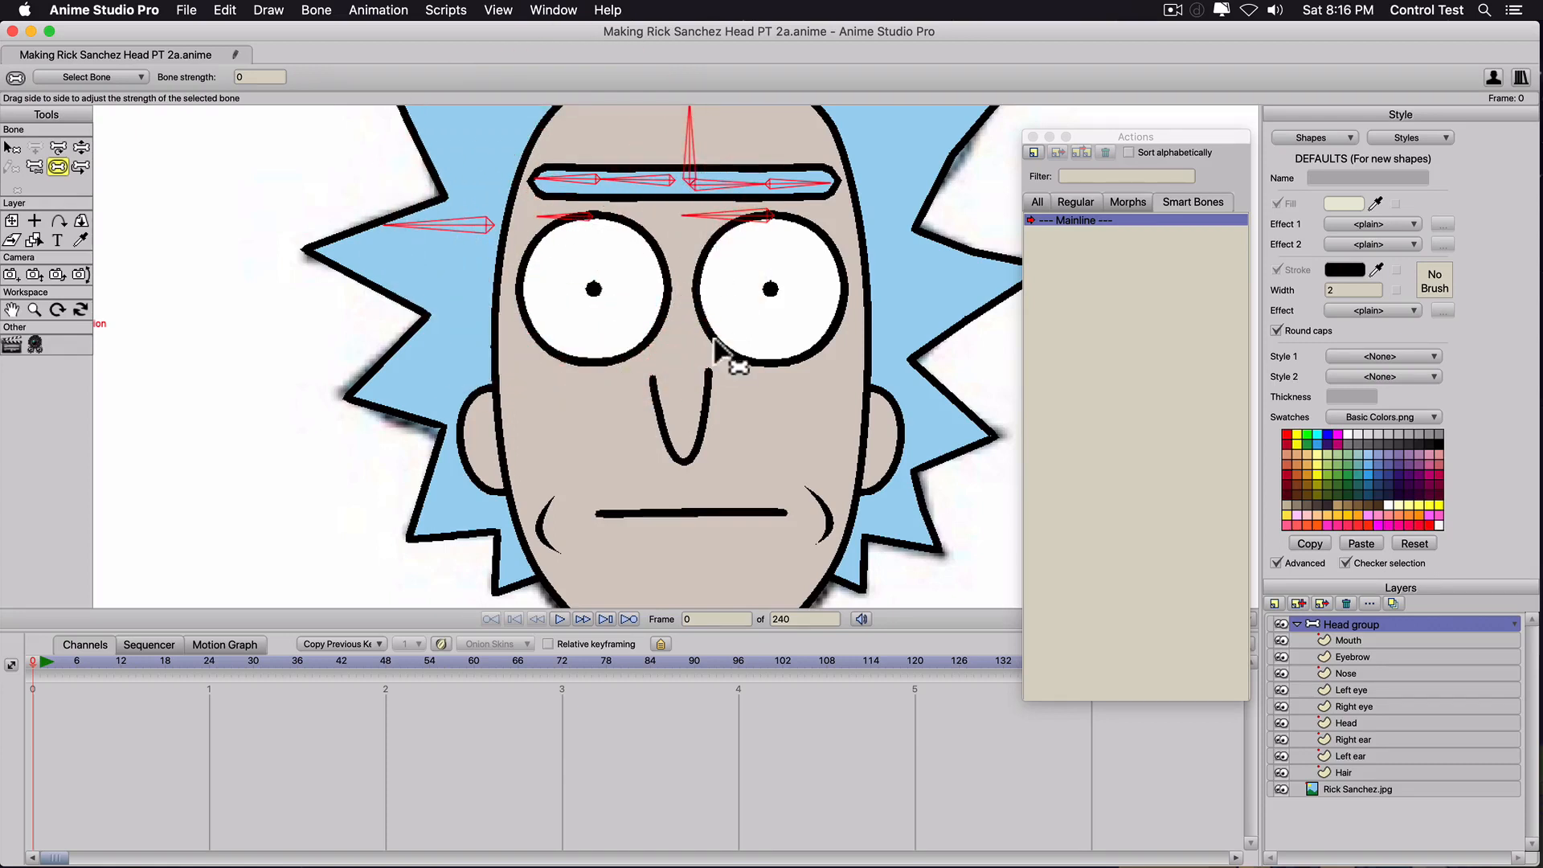
pyautogui.click(573, 220)
# Select the bone above the right eye and pull the Right eye layer outline's top point down, clear of the bone.
pyautogui.press('b')
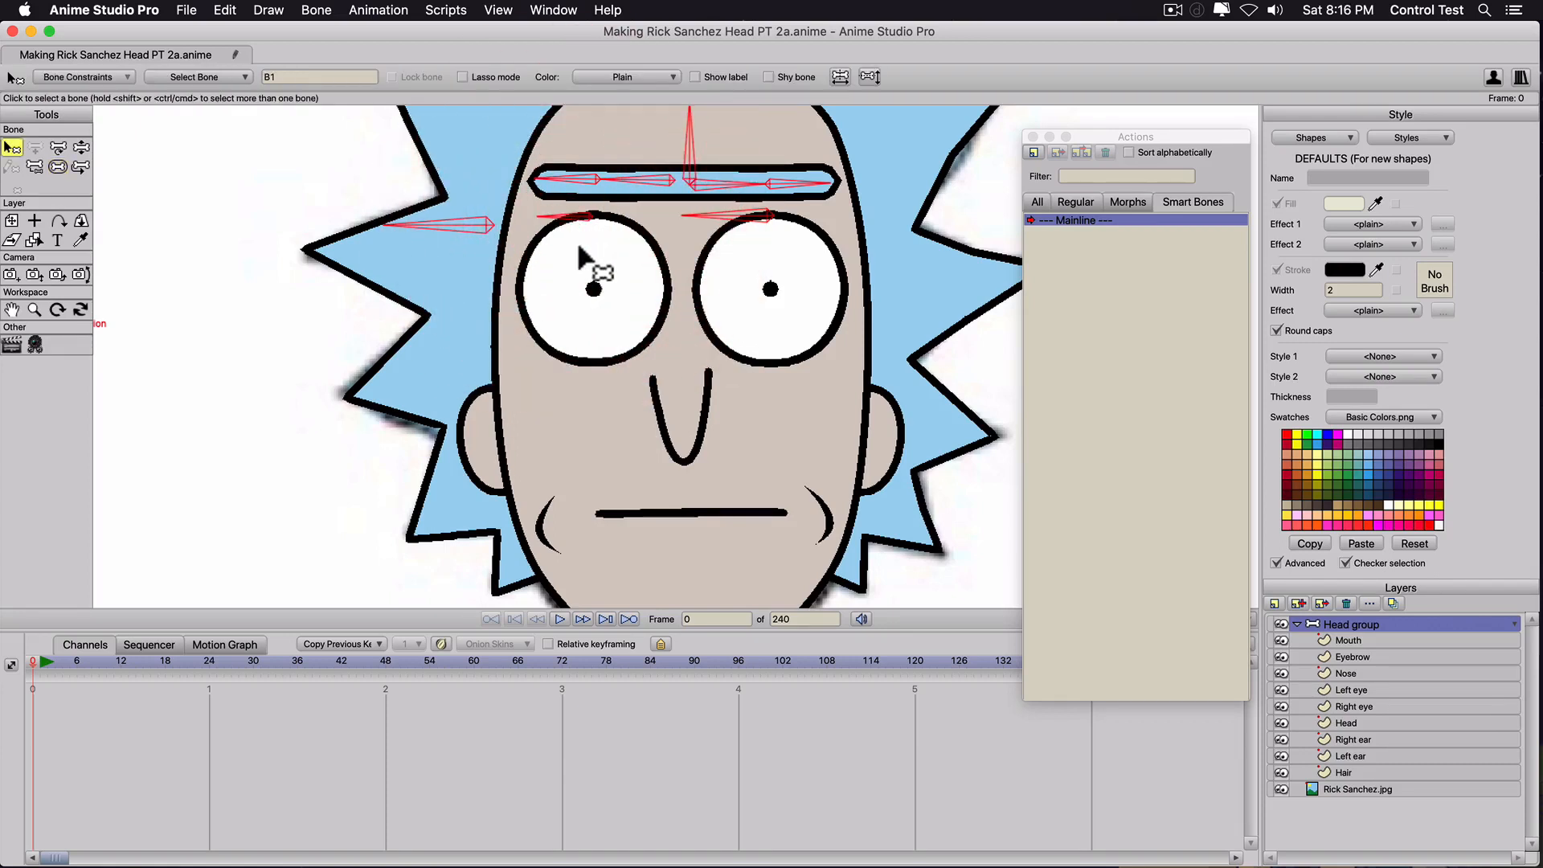
pyautogui.click(579, 246)
pyautogui.click(577, 216)
pyautogui.click(725, 217)
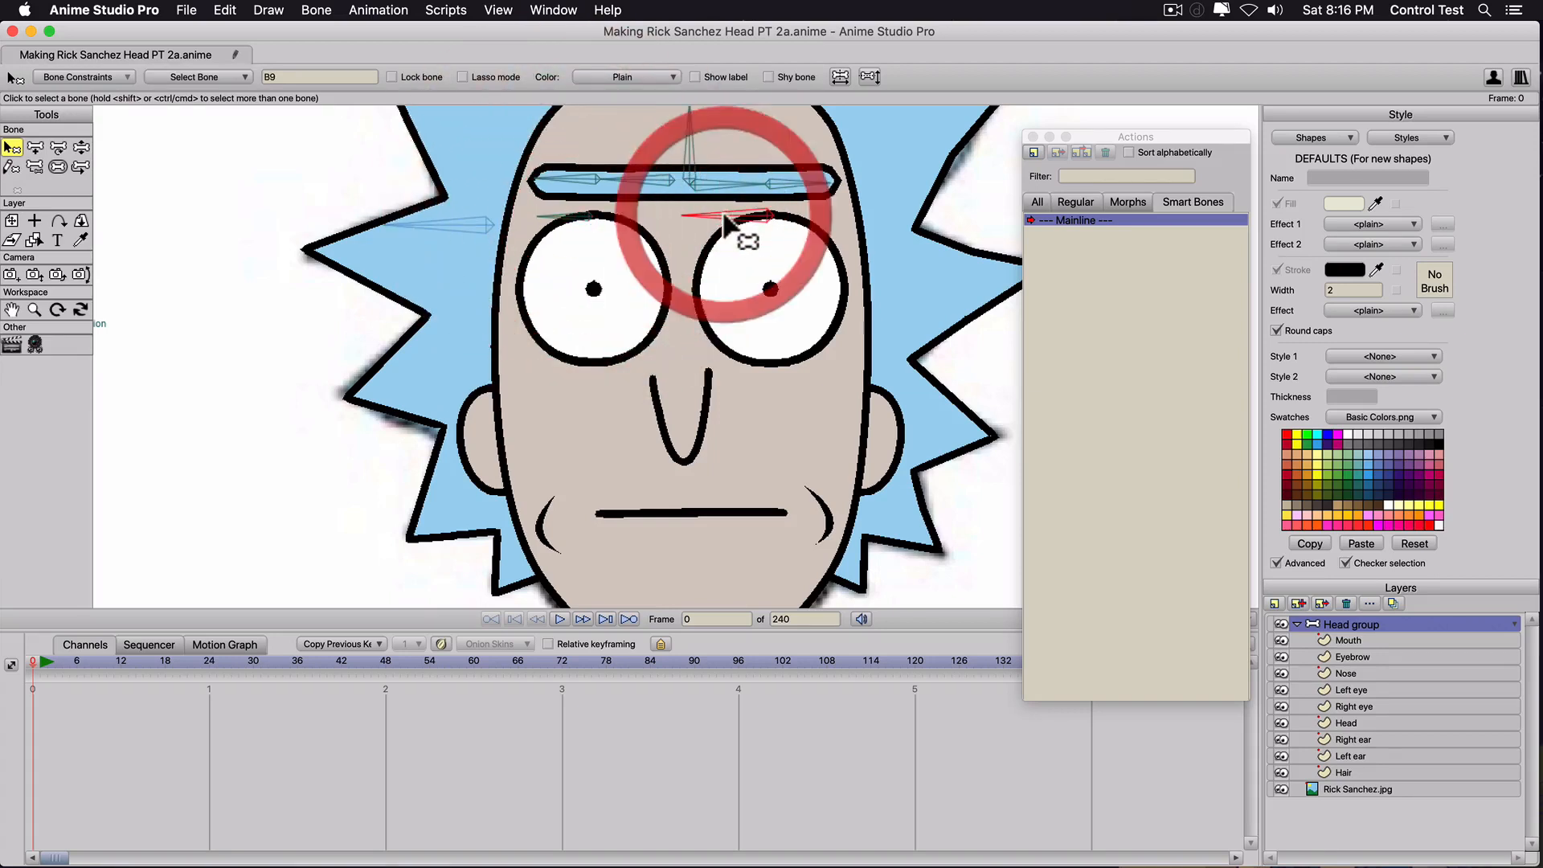
pyautogui.scroll(1, 582, 299)
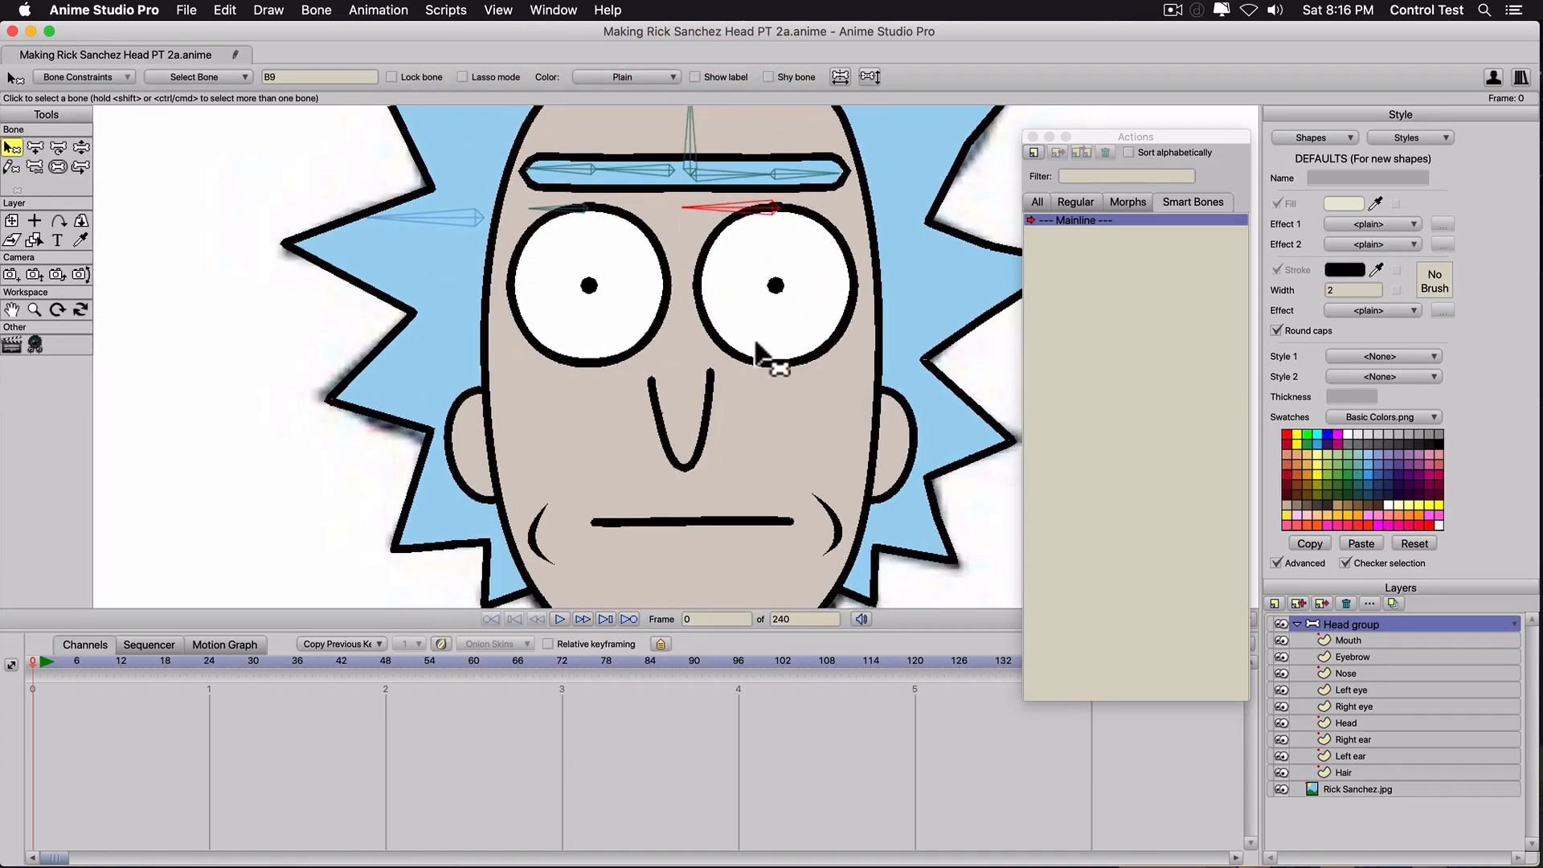
pyautogui.scroll(-1, 759, 353)
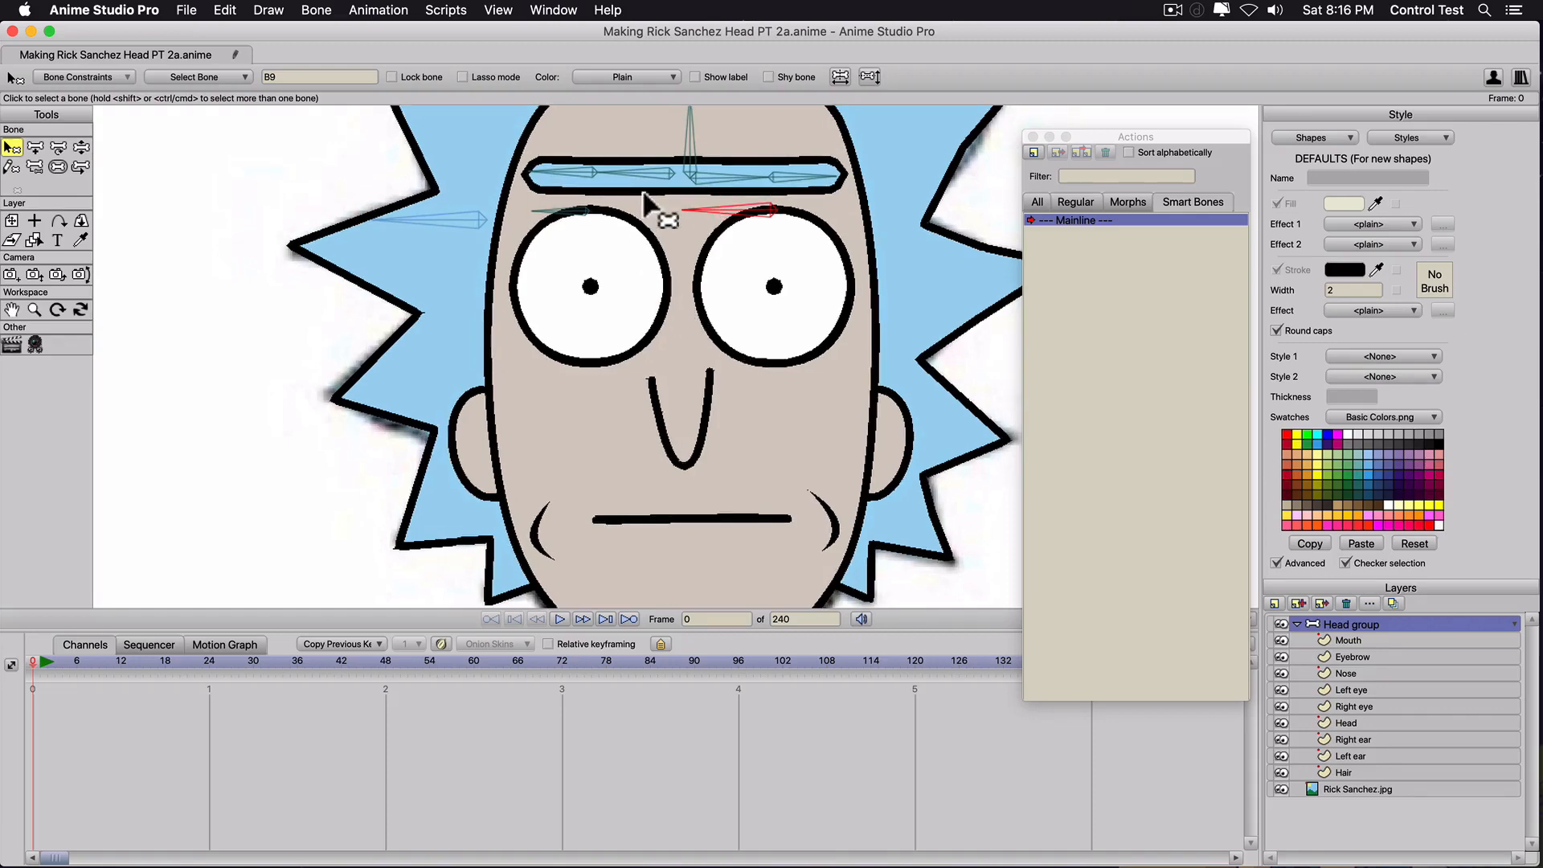
pyautogui.scroll(4, 762, 217)
pyautogui.moveTo(785, 233); pyautogui.dragTo(701, 430)
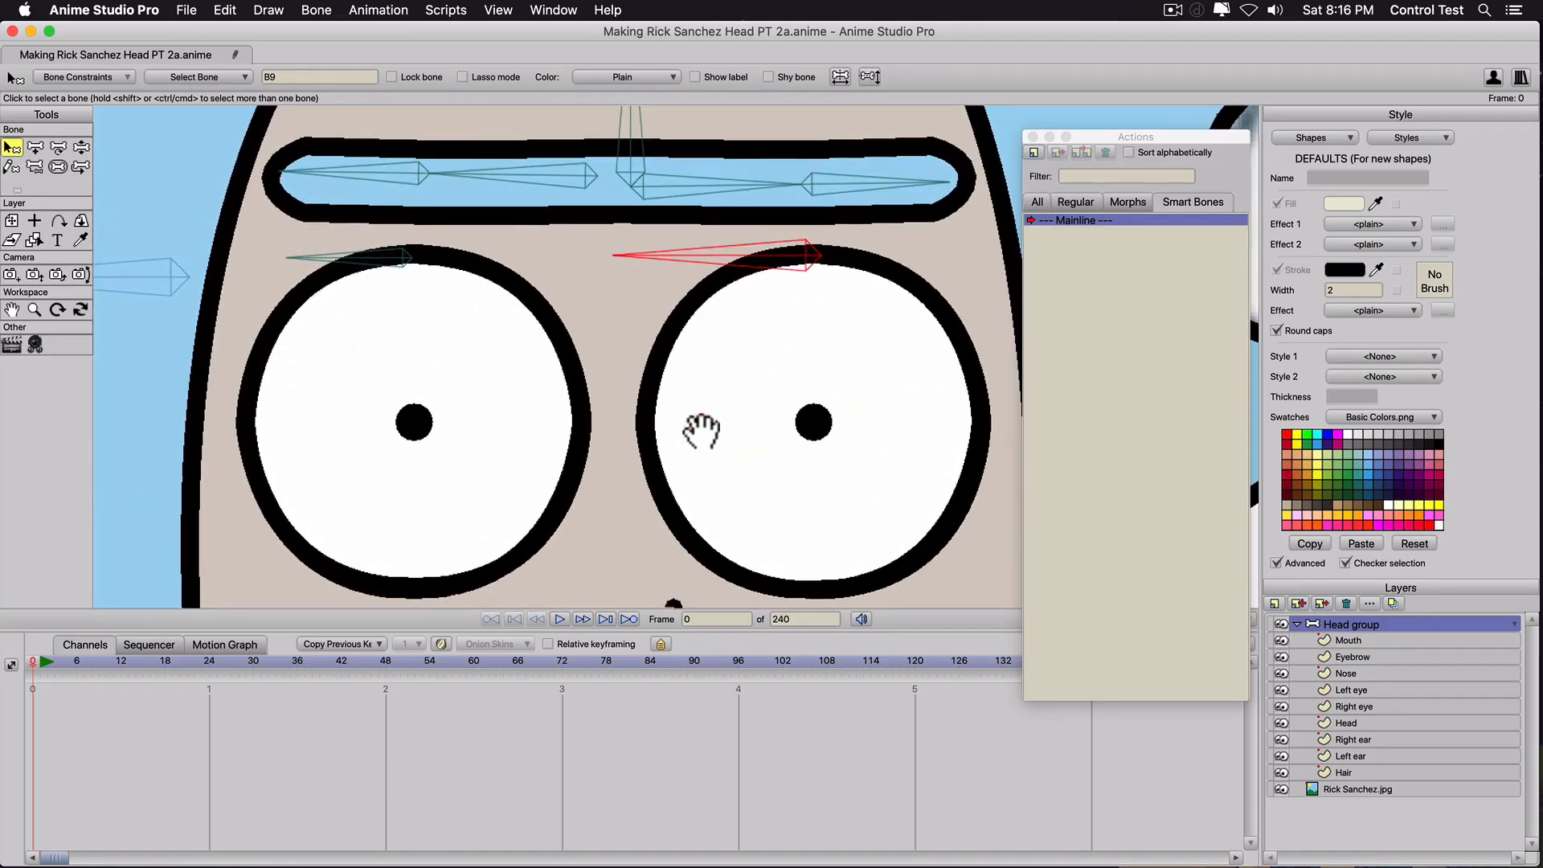
pyautogui.click(1338, 704)
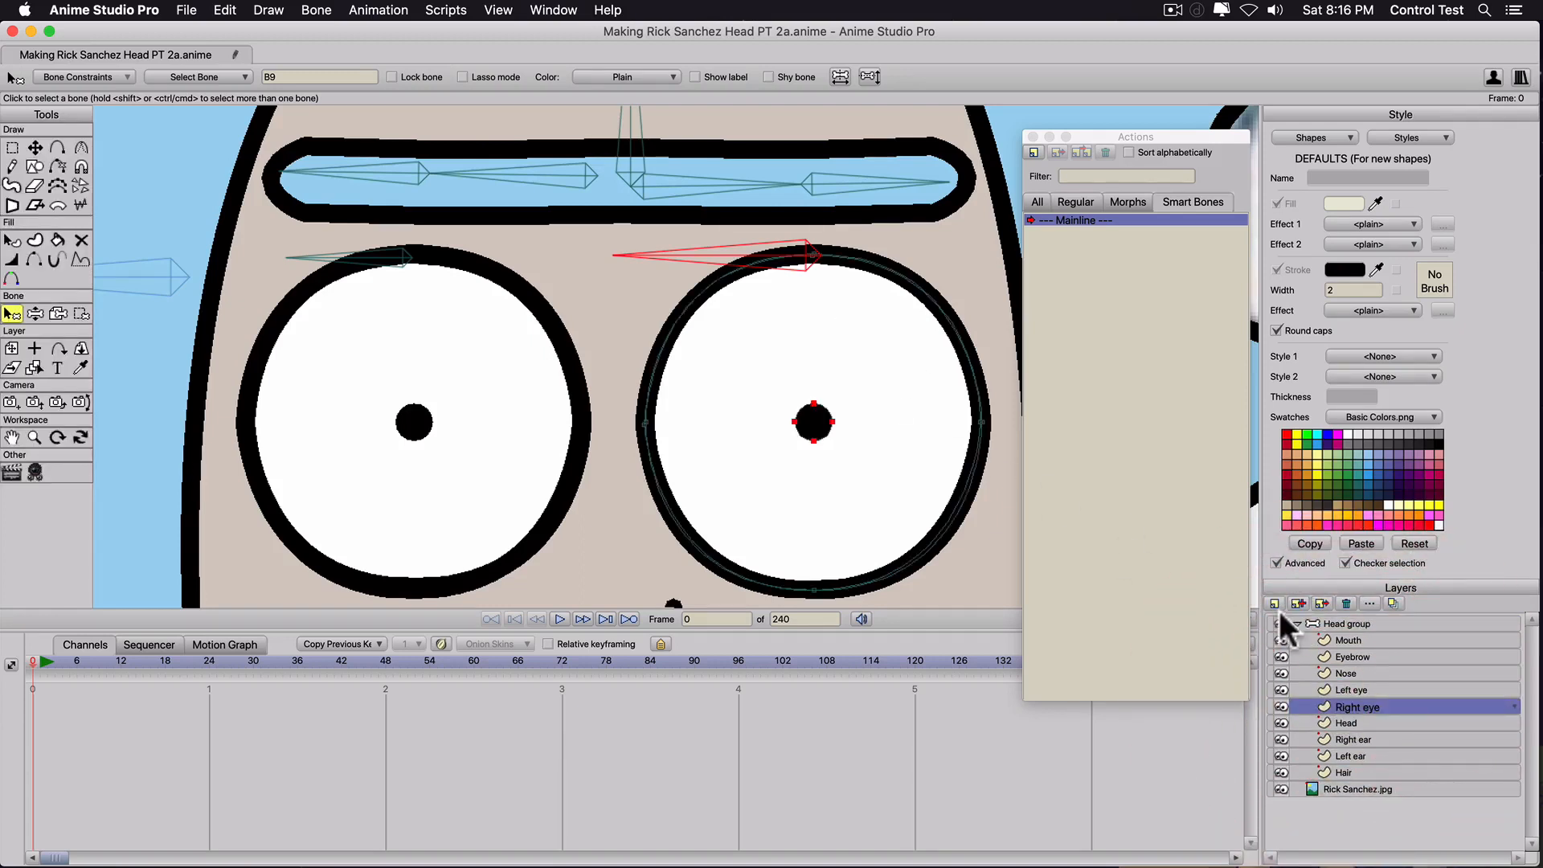
pyautogui.press('t')
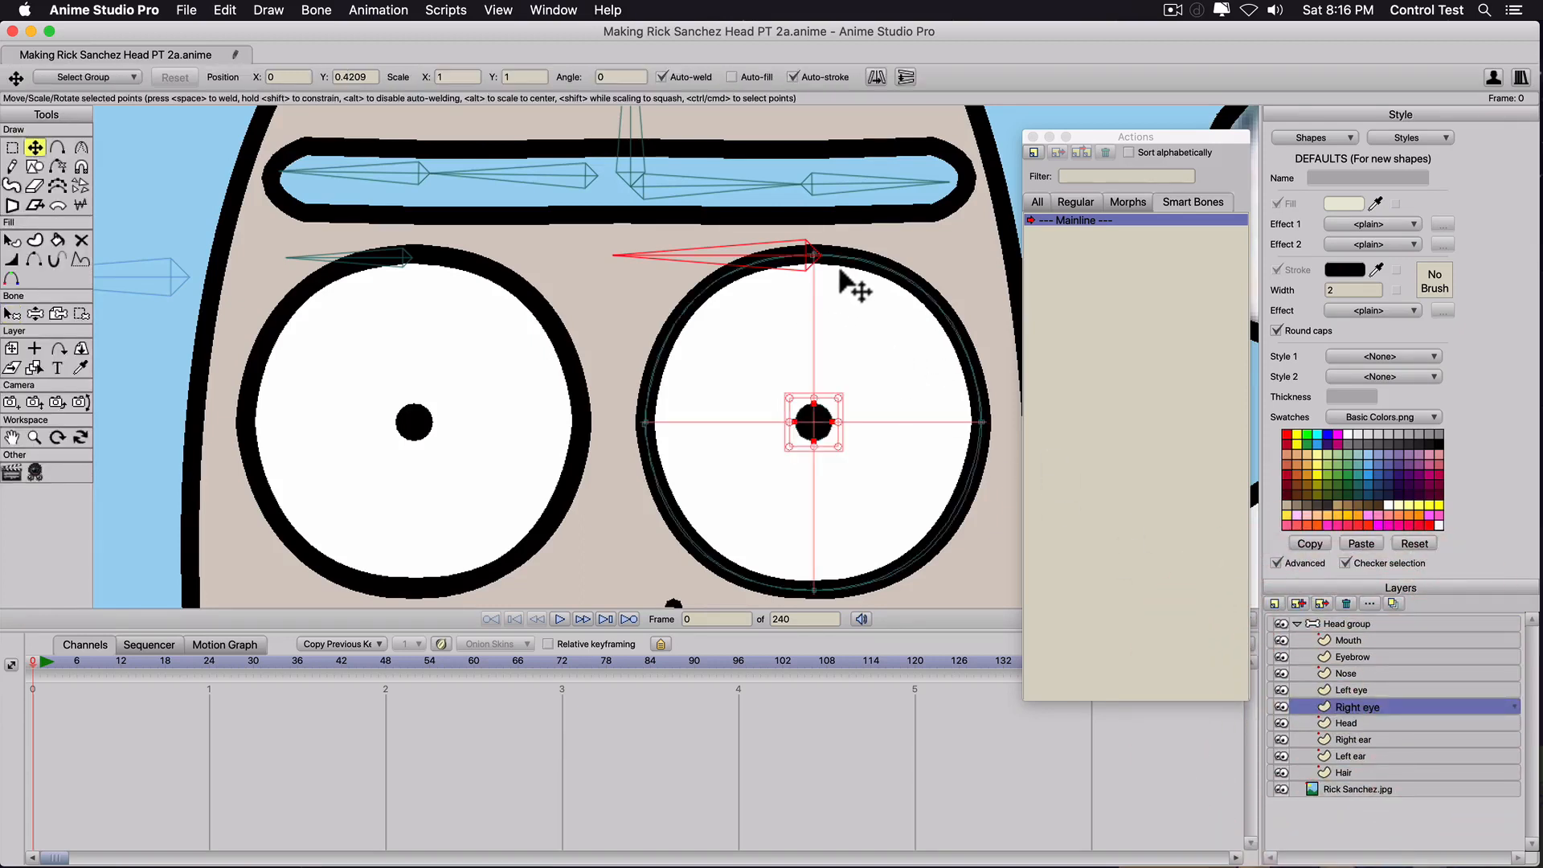
pyautogui.click(810, 257)
pyautogui.moveTo(811, 259); pyautogui.dragTo(808, 332)
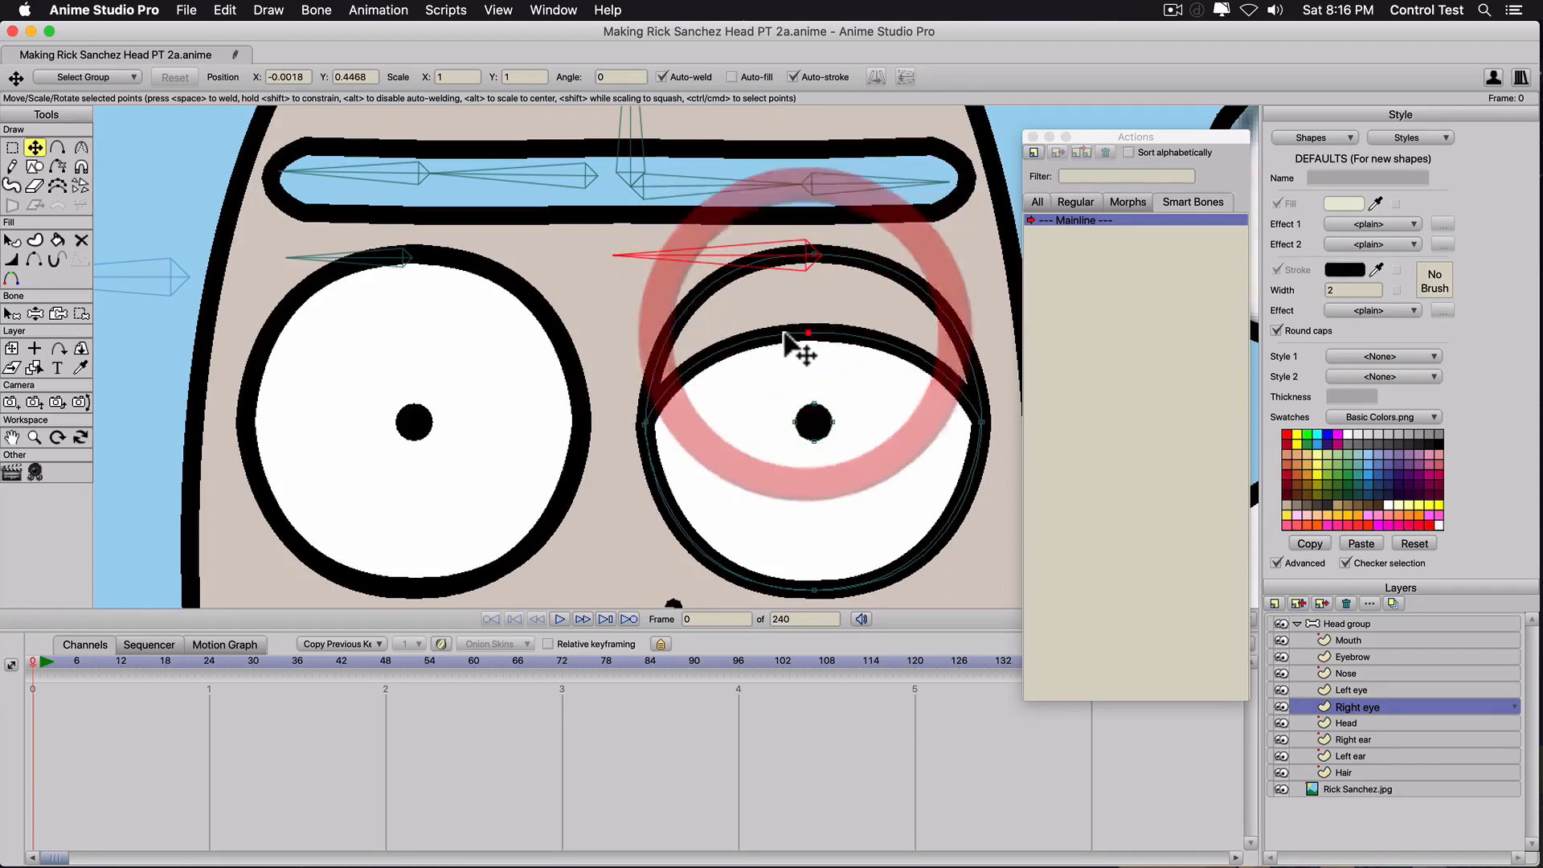
# Bind the right eye's lowered outline point to its bone and move the point back up to restore the round outline.
pyautogui.click(80, 312)
pyautogui.click(311, 77)
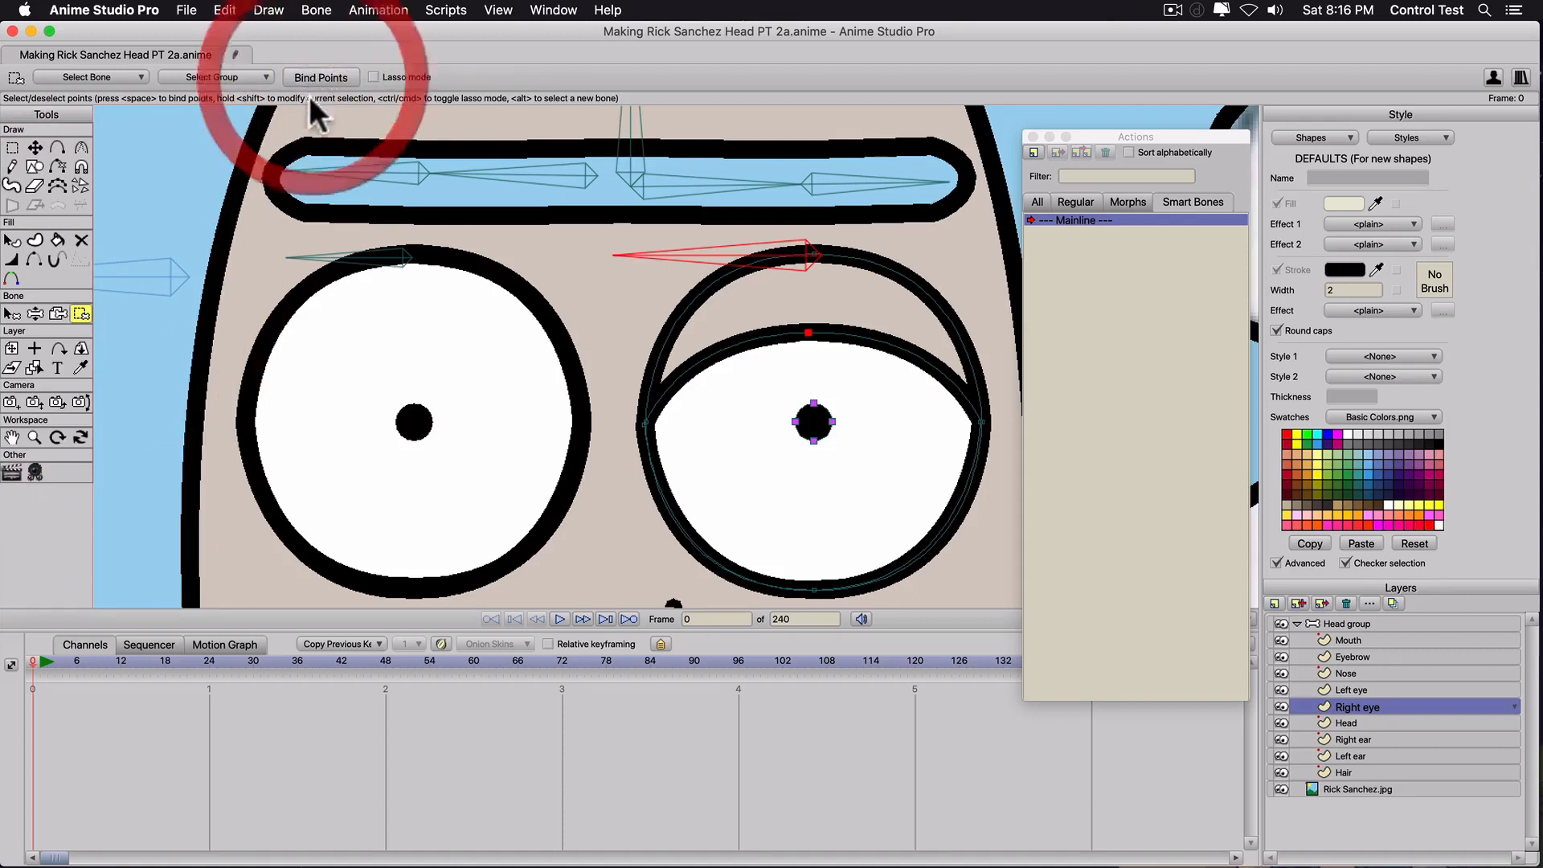
pyautogui.click(808, 329)
pyautogui.click(803, 342)
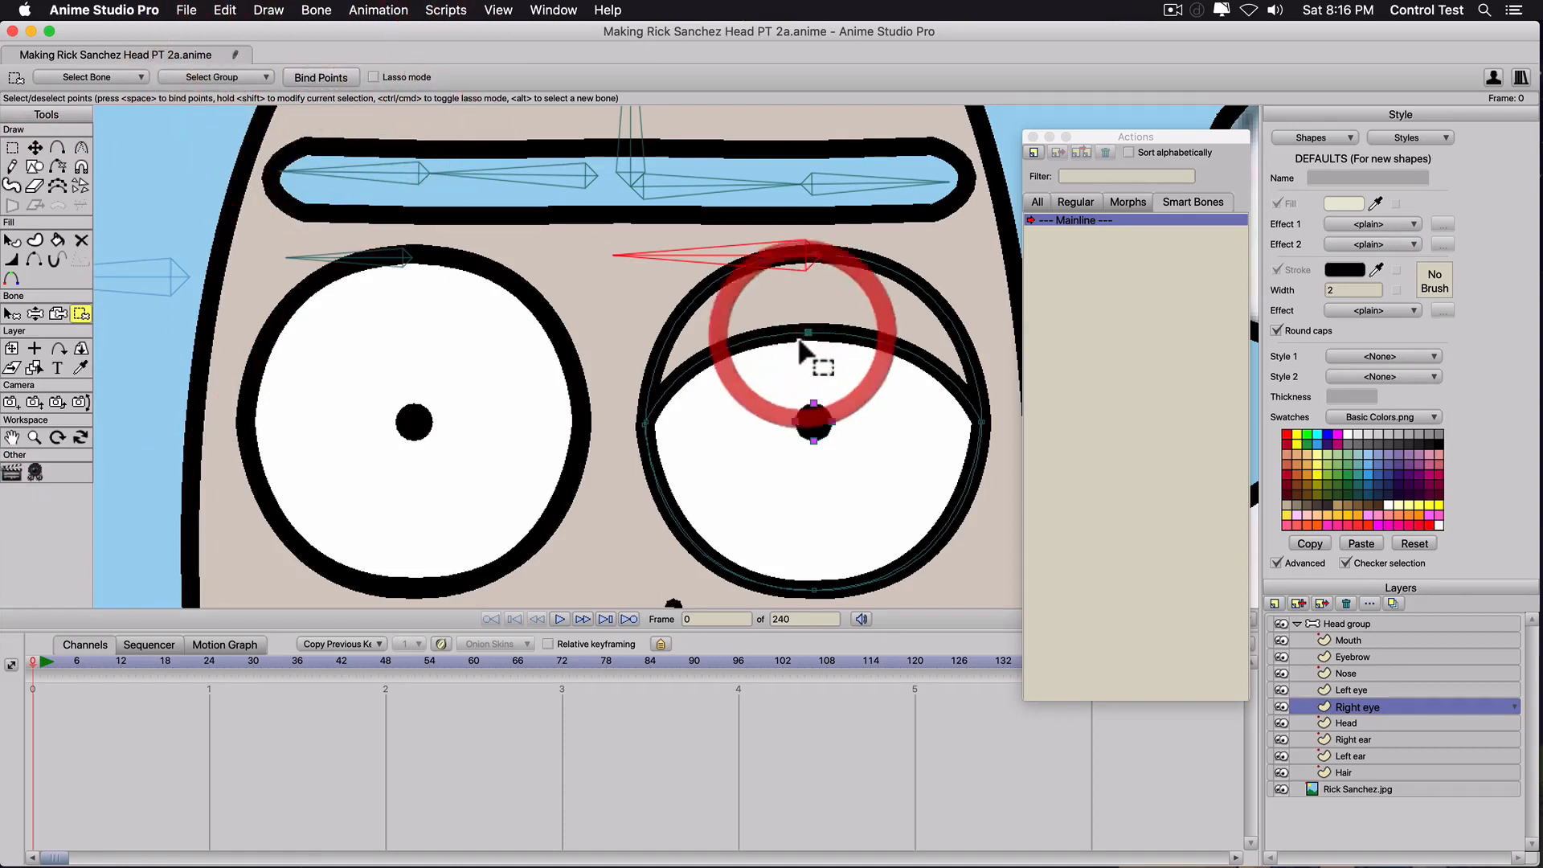
pyautogui.press('t')
pyautogui.moveTo(808, 334); pyautogui.dragTo(814, 254)
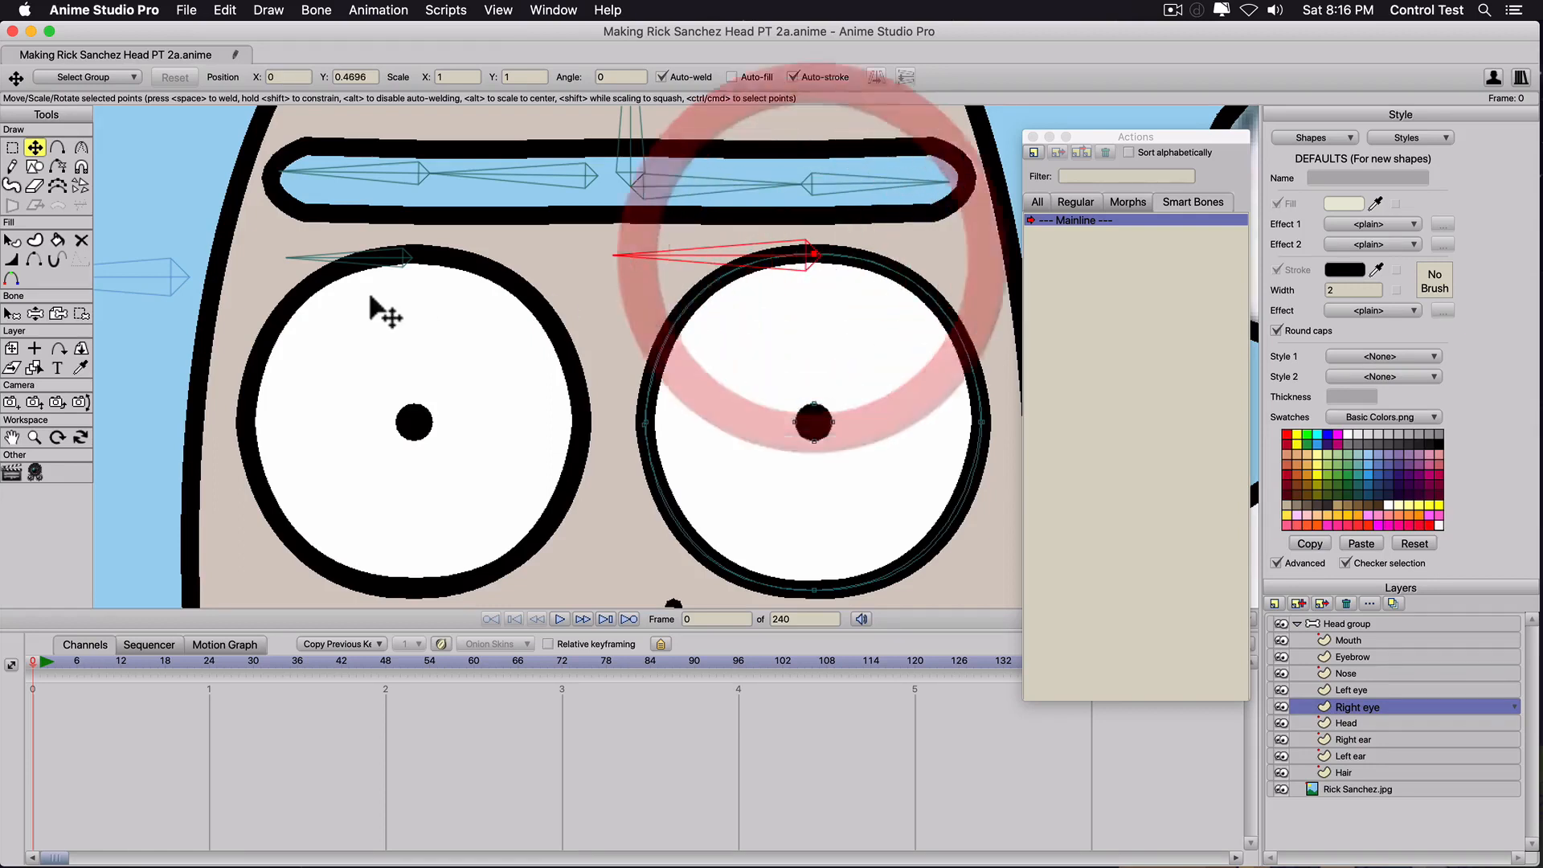
# Pull the Left eye layer outline's top point down, then select the bone above that eye and the lowered point.
pyautogui.click(1348, 705)
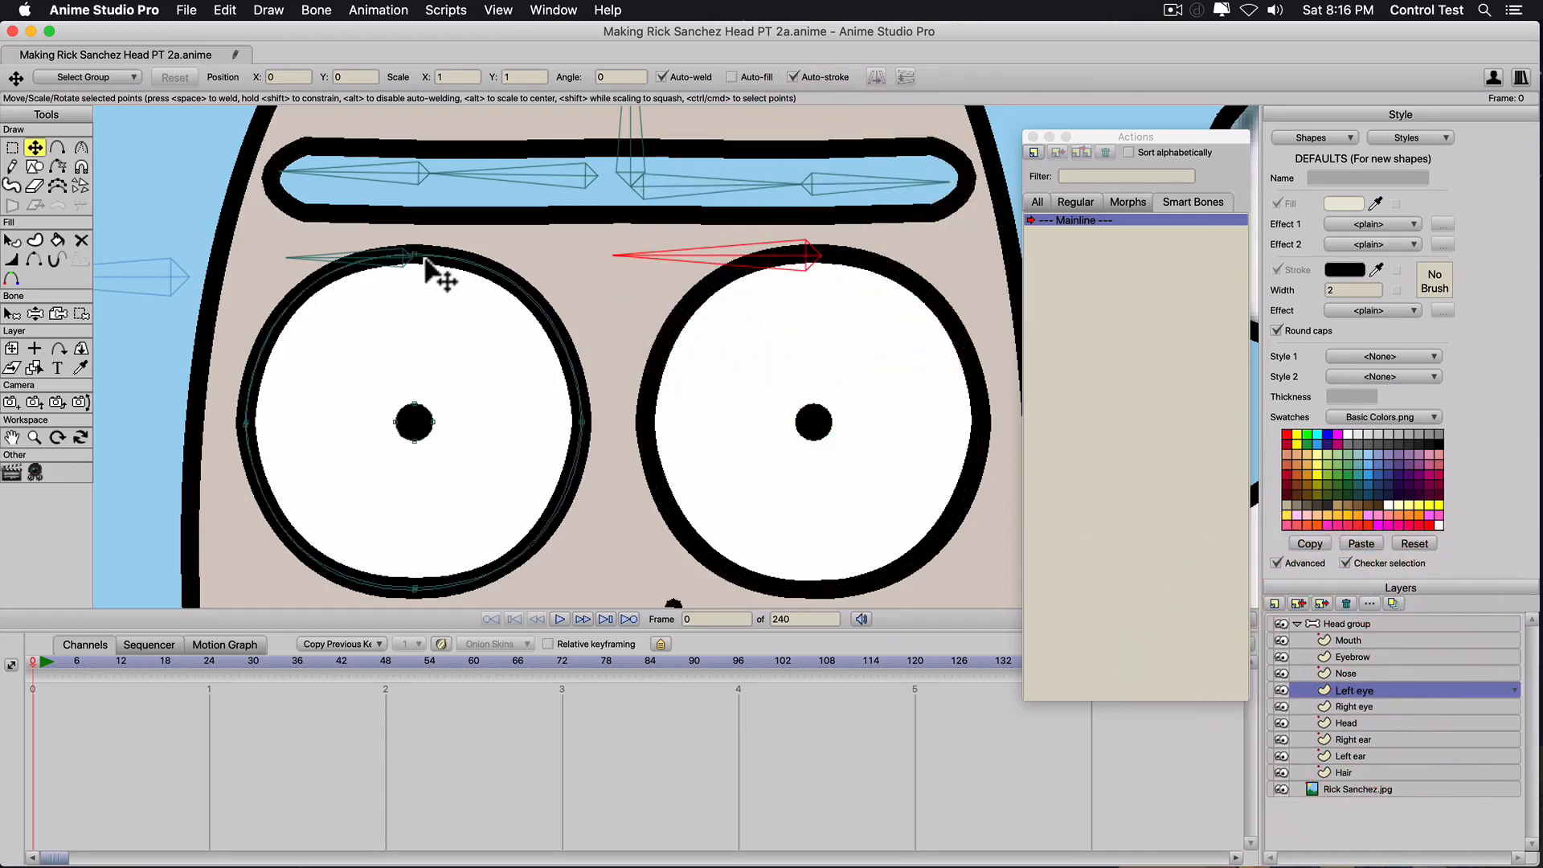
pyautogui.moveTo(417, 252); pyautogui.dragTo(408, 313)
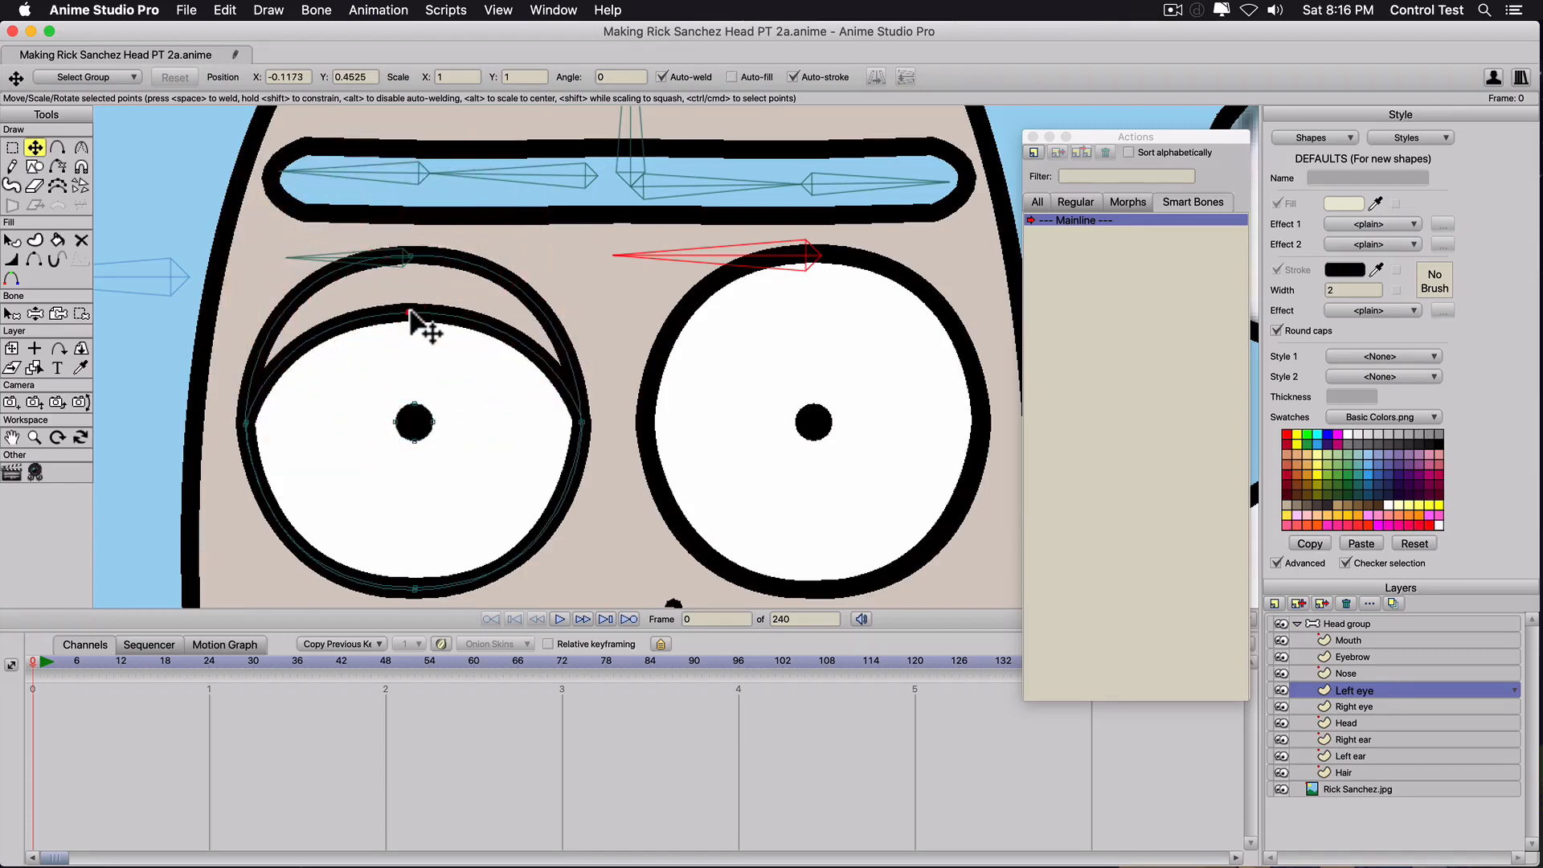
pyautogui.press('b')
pyautogui.click(390, 257)
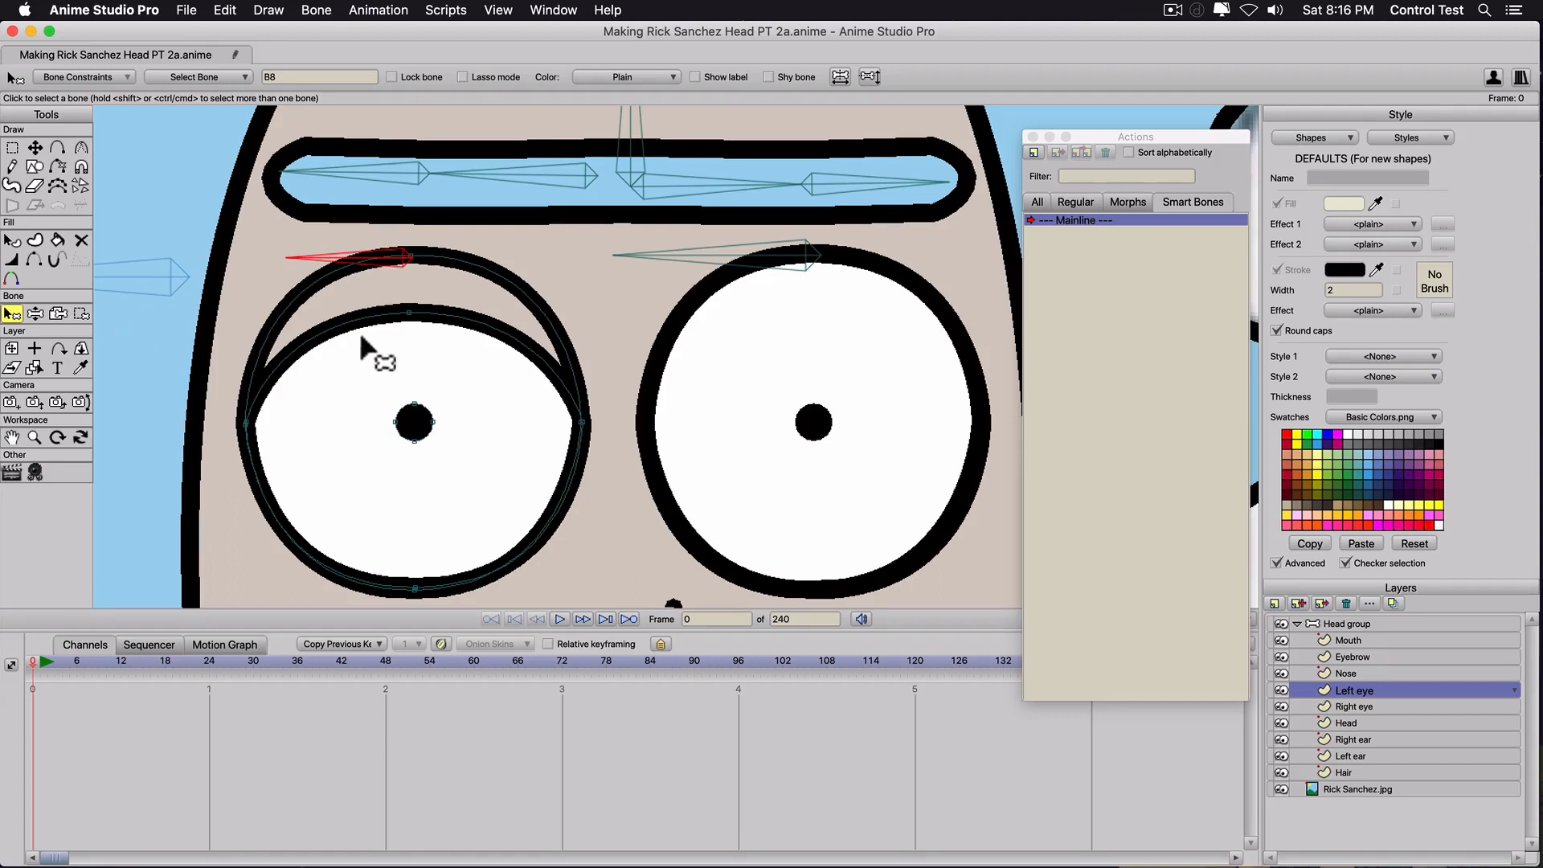
pyautogui.press('g')
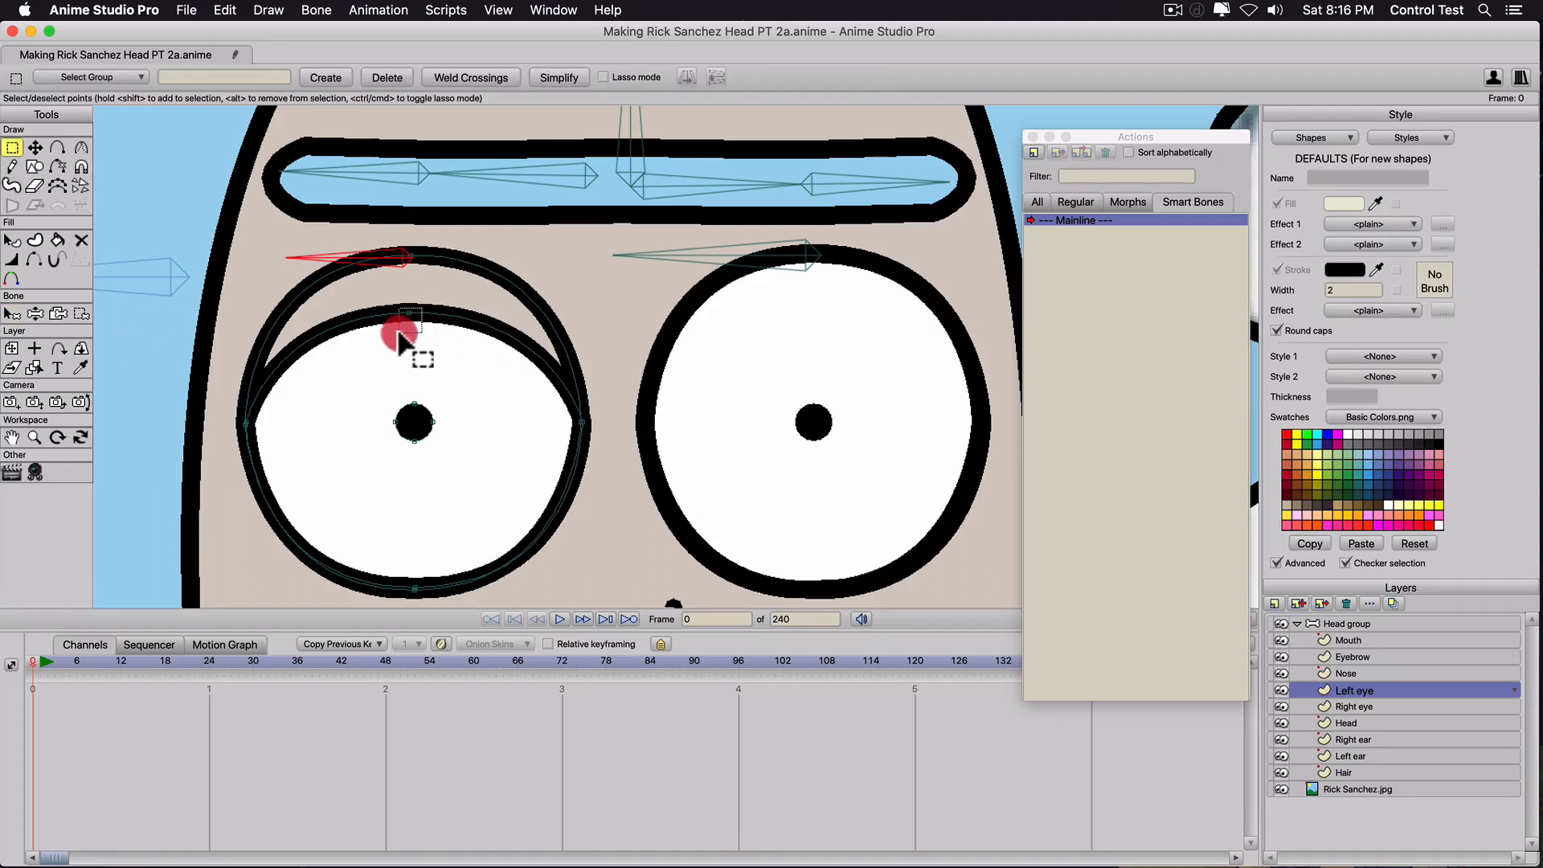
pyautogui.click(405, 320)
# Bind the left eye's selected outline point to its bone and return the point to the top of the eye.
pyautogui.click(81, 313)
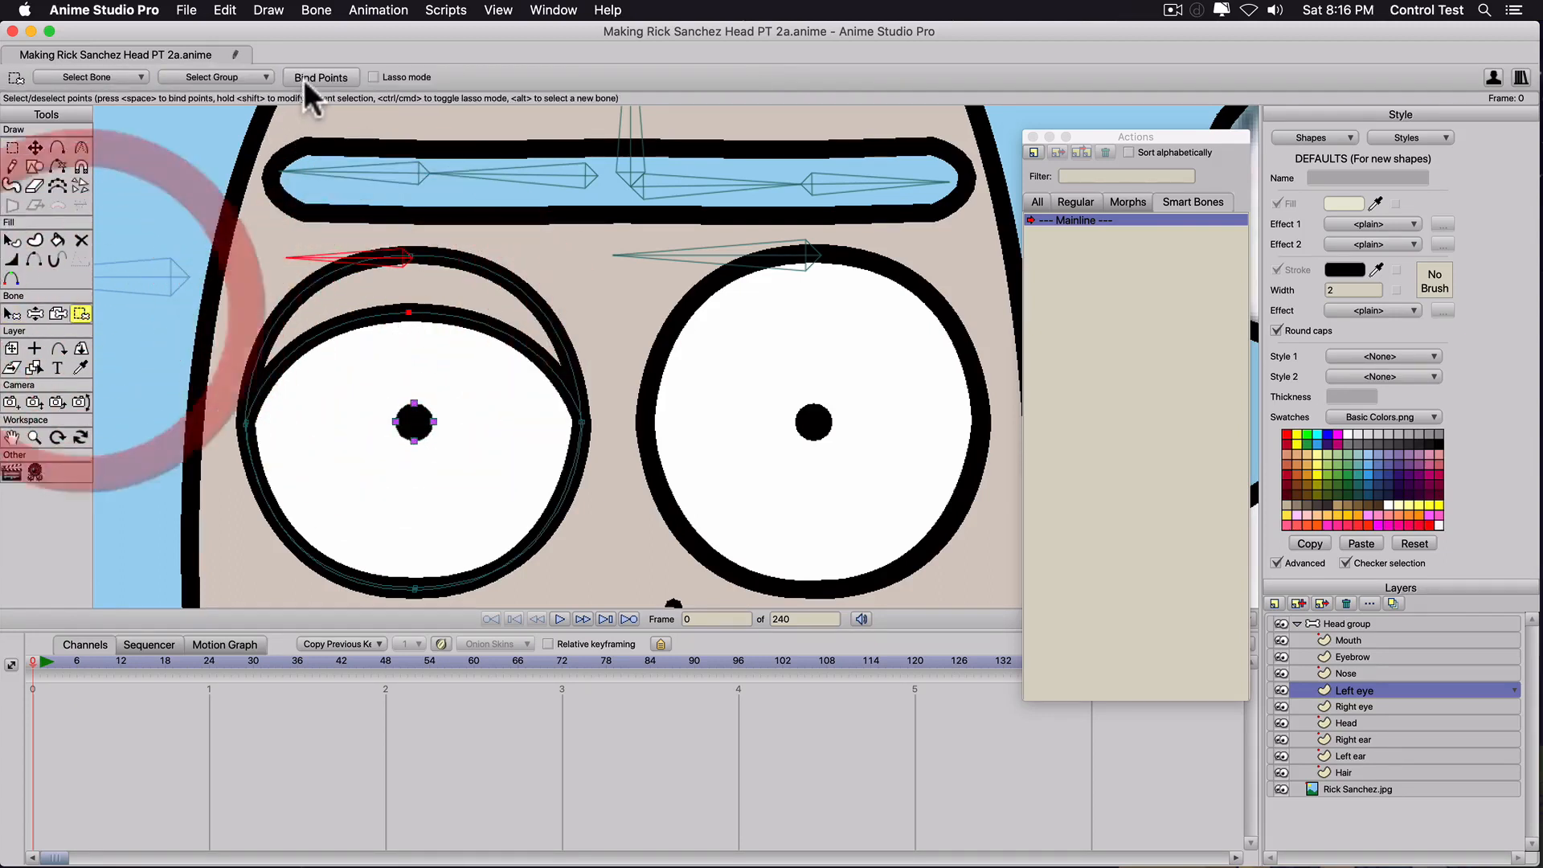
pyautogui.click(321, 77)
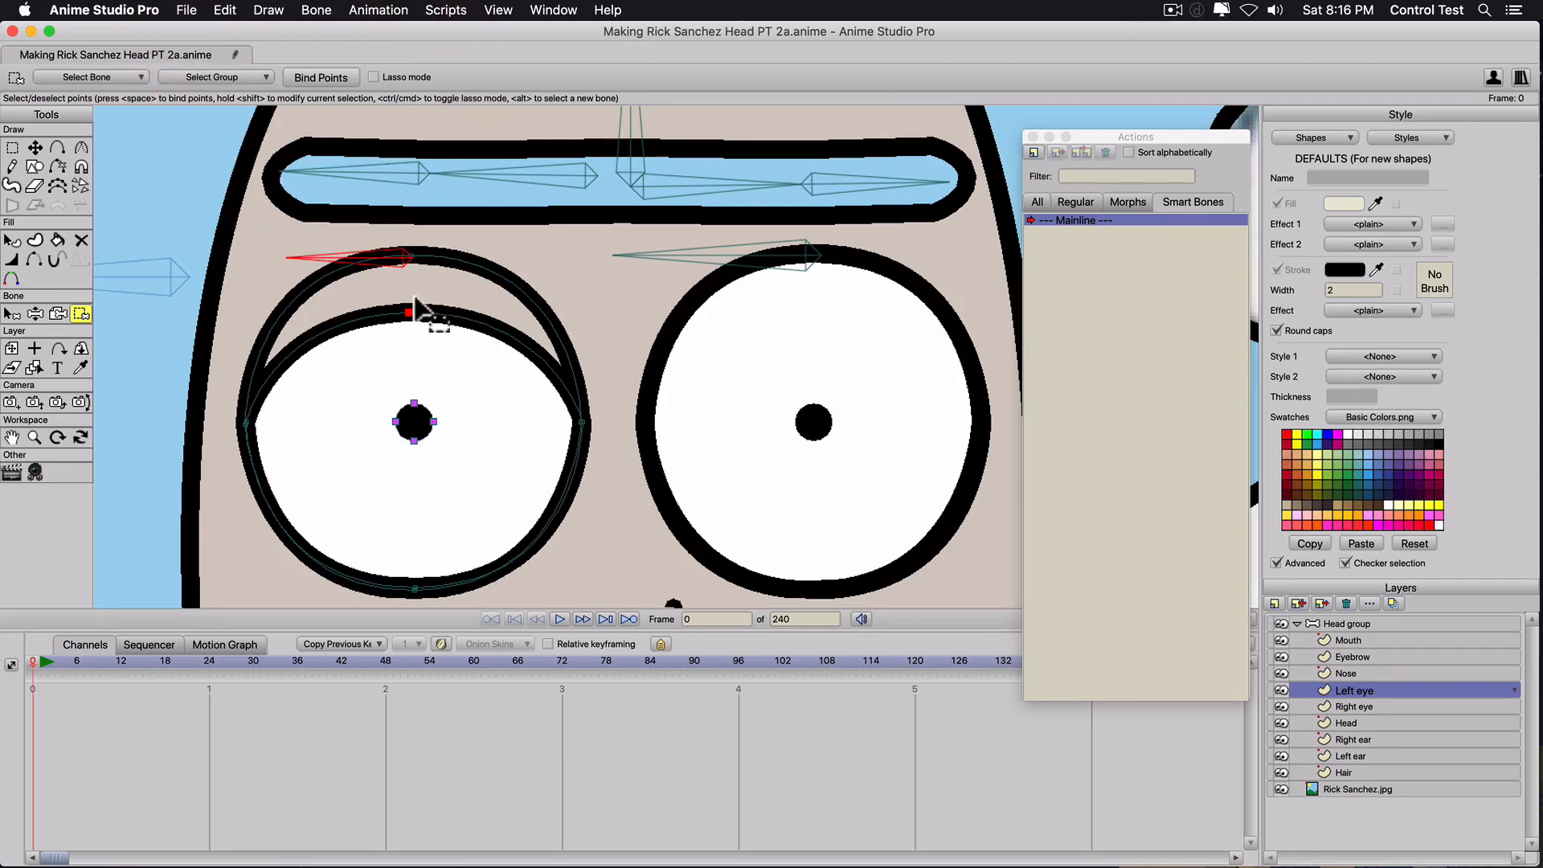
pyautogui.press('t')
pyautogui.moveTo(409, 315); pyautogui.dragTo(413, 257)
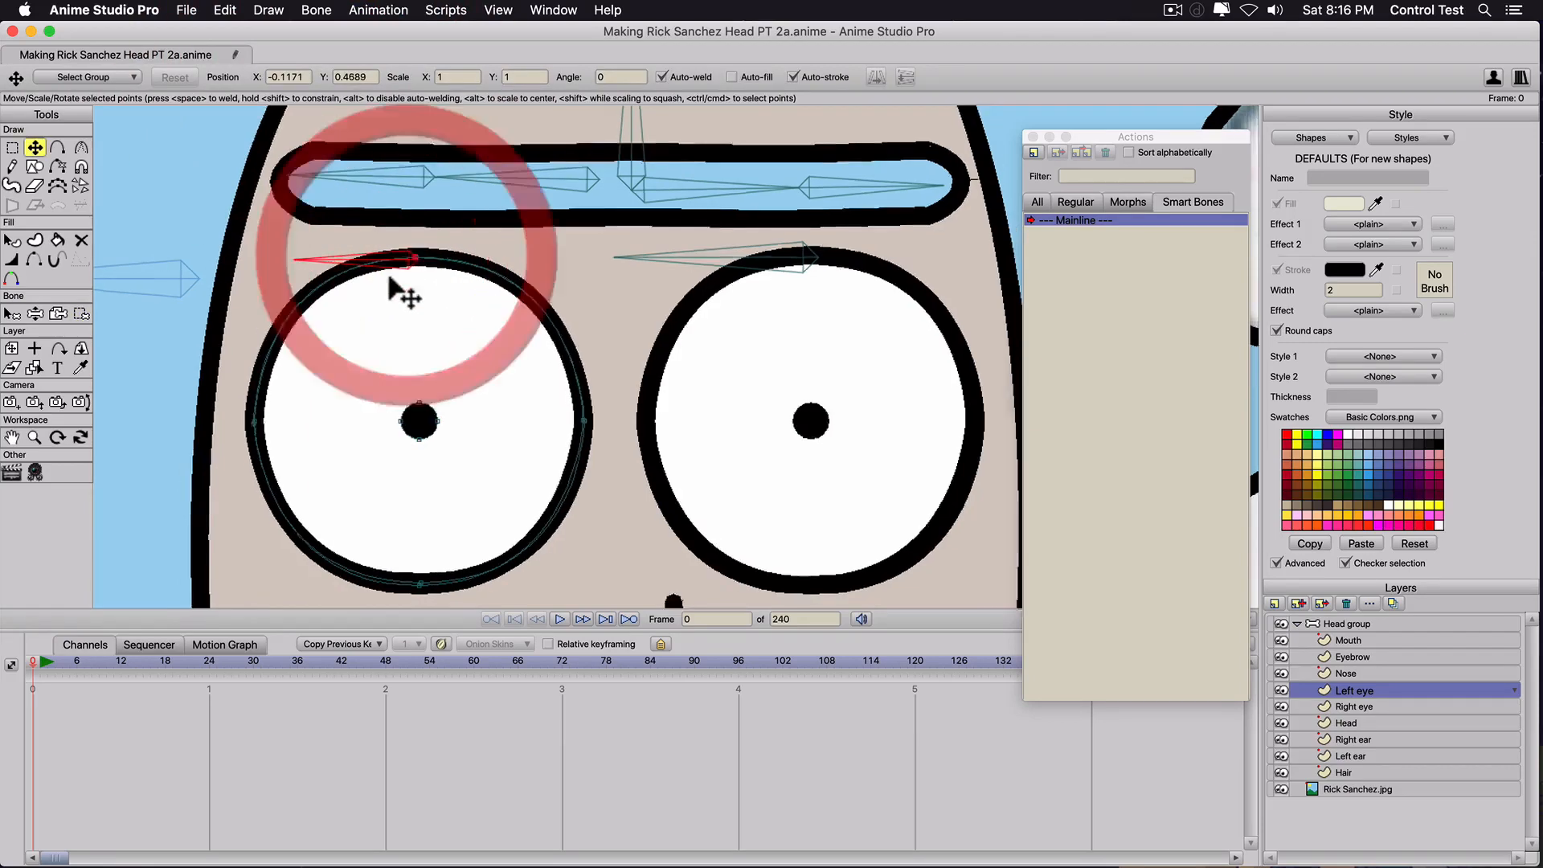
# At frame 6, test the Head group's two eyelid bones by lowering each from the top of its eye to pupil height.
pyautogui.scroll(-6, 389, 277)
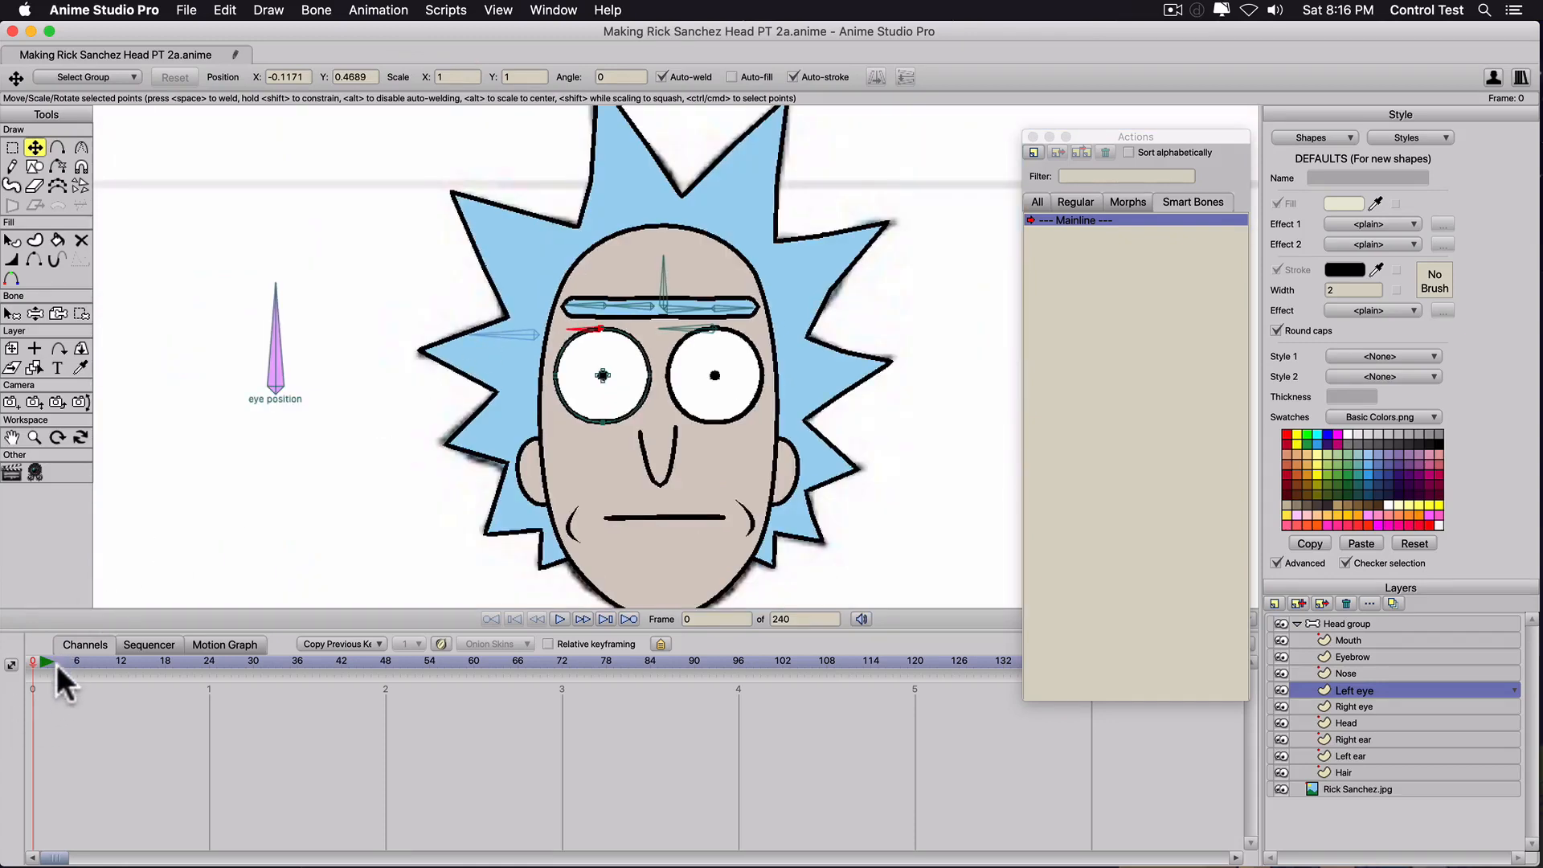
pyautogui.click(78, 661)
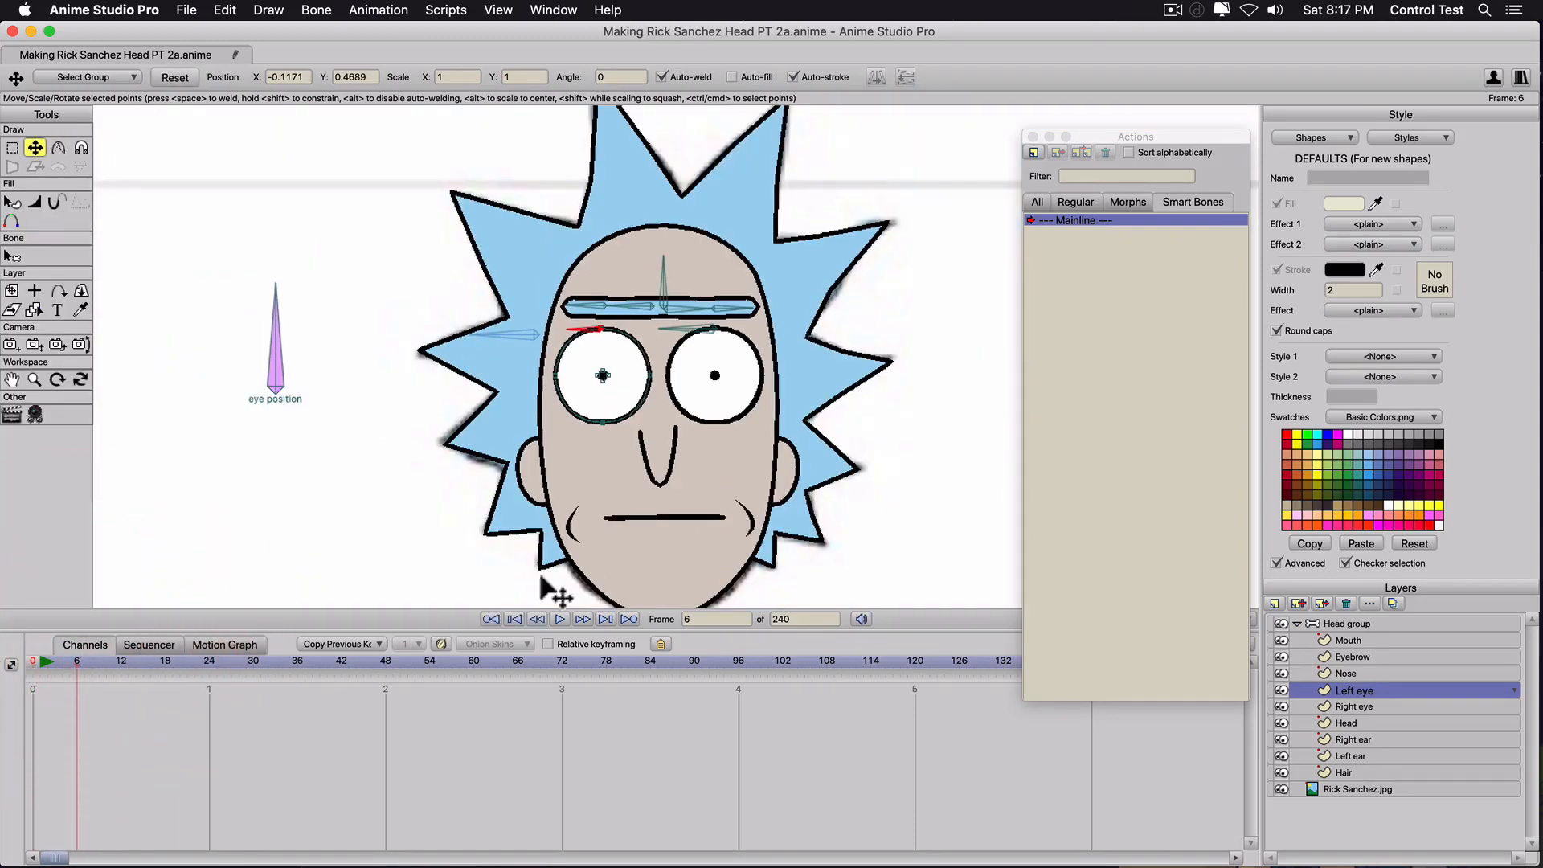
pyautogui.click(1352, 623)
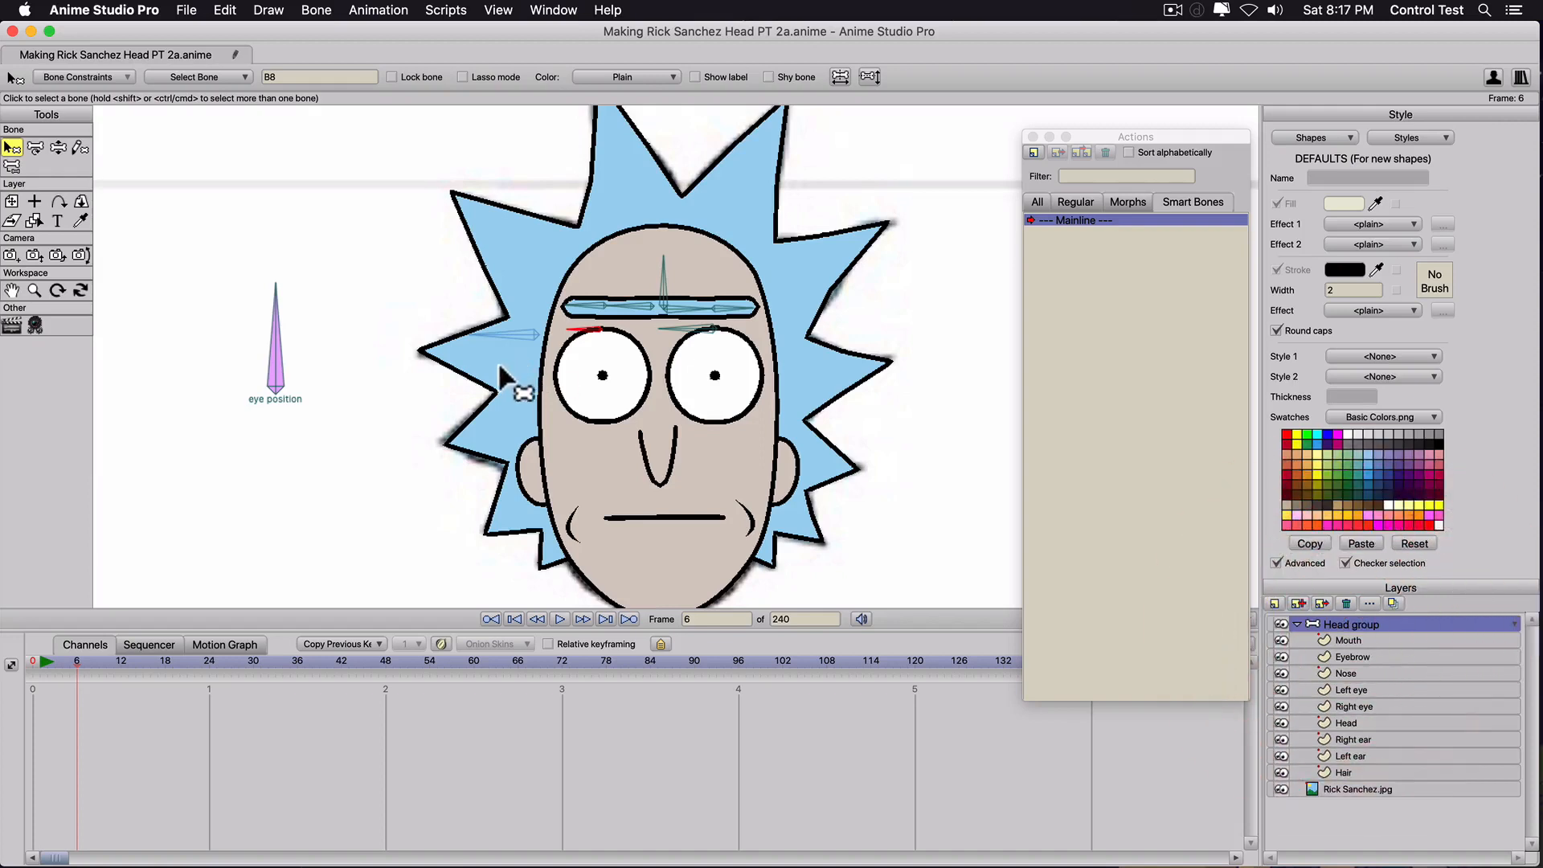
pyautogui.press('t')
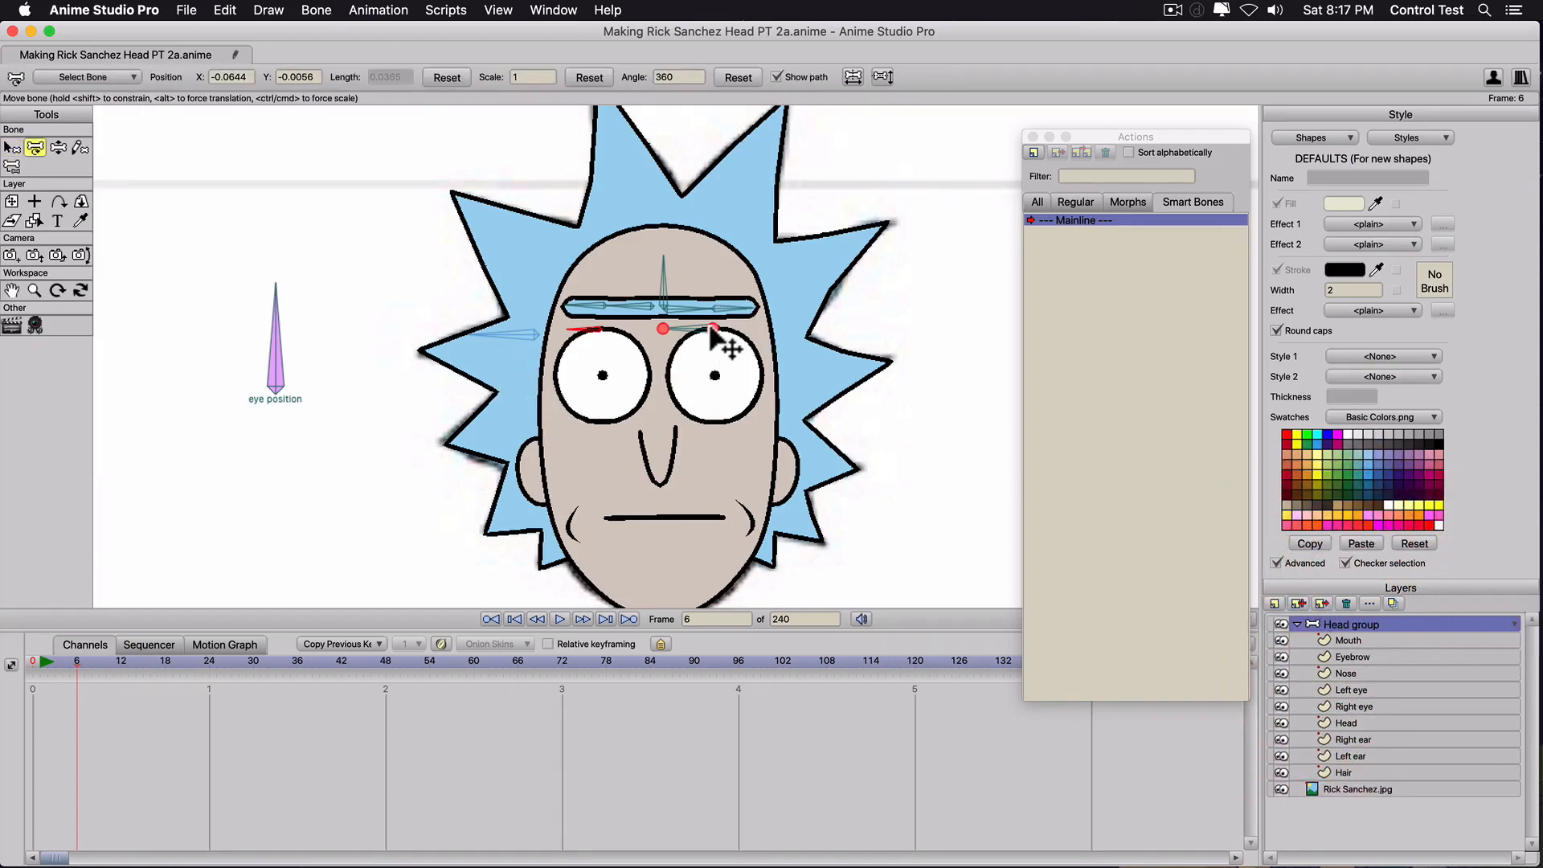
pyautogui.moveTo(717, 336); pyautogui.dragTo(715, 377)
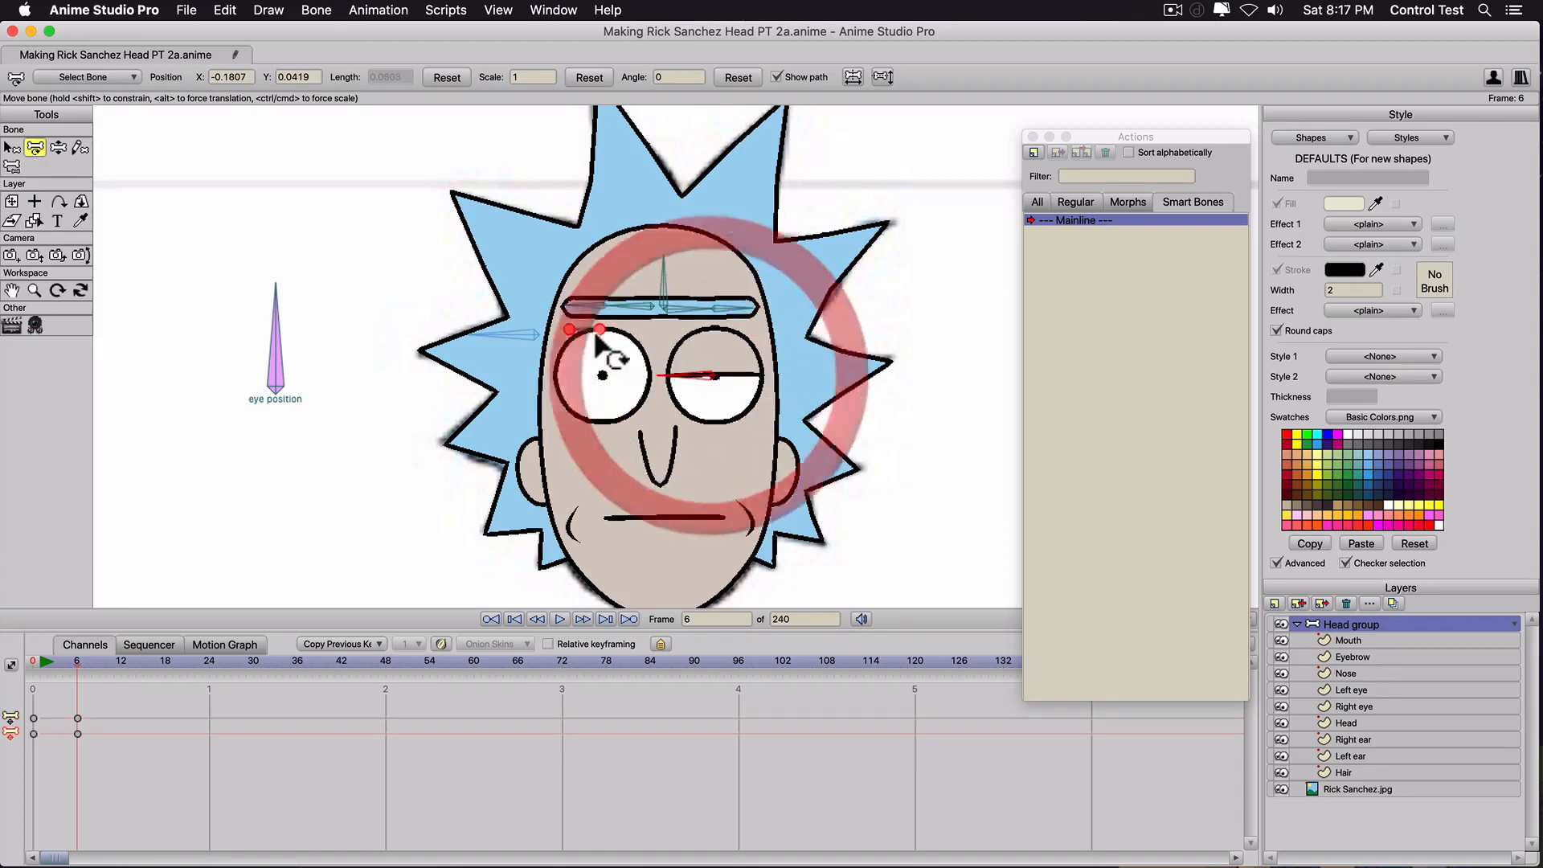
pyautogui.moveTo(598, 329); pyautogui.dragTo(600, 374)
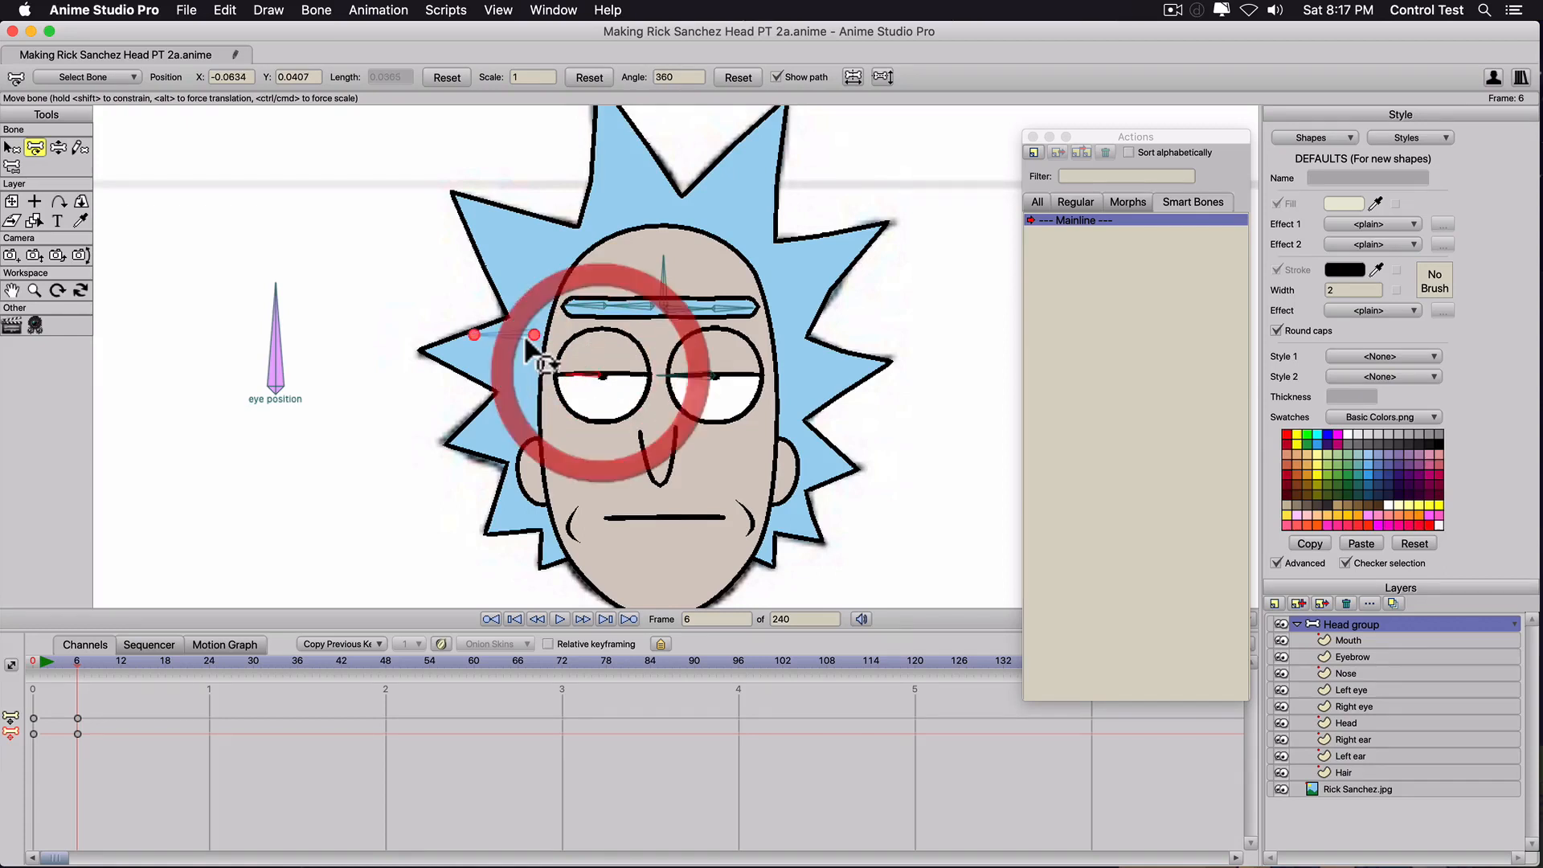
# Test moving the parent bone beside the face to shift both eyelids together, and delete the bone keyframes at frame 6.
pyautogui.moveTo(533, 334); pyautogui.dragTo(503, 359)
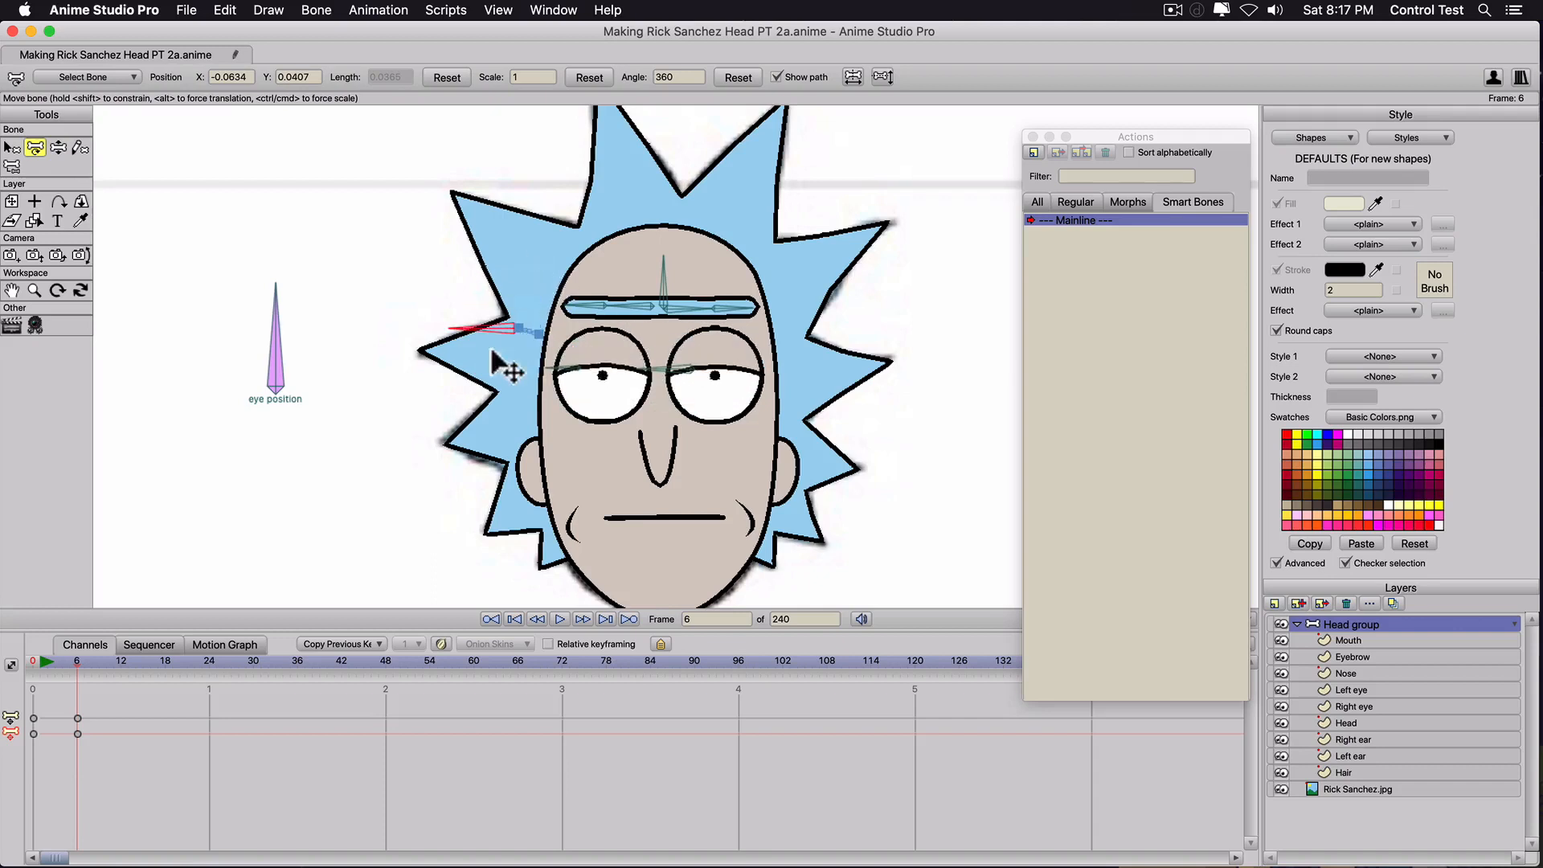
pyautogui.moveTo(81, 703); pyautogui.dragTo(53, 750)
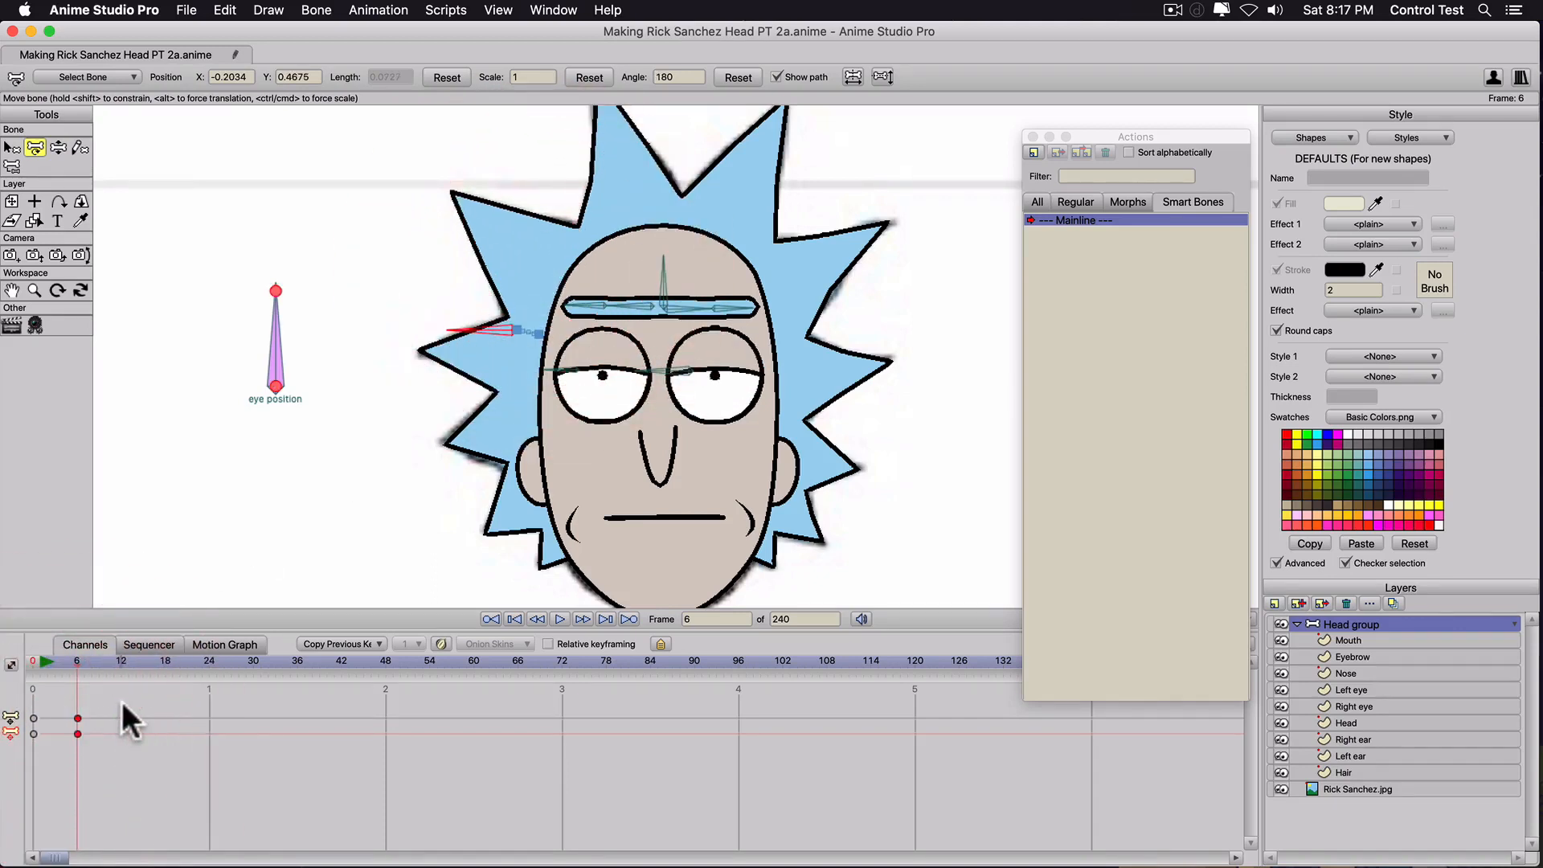
pyautogui.press('BackSpace')
# Test uneven eyelid heights by moving the parent bone and the individual eye bones, and delete all the test keyframes.
pyautogui.moveTo(527, 331); pyautogui.dragTo(602, 345)
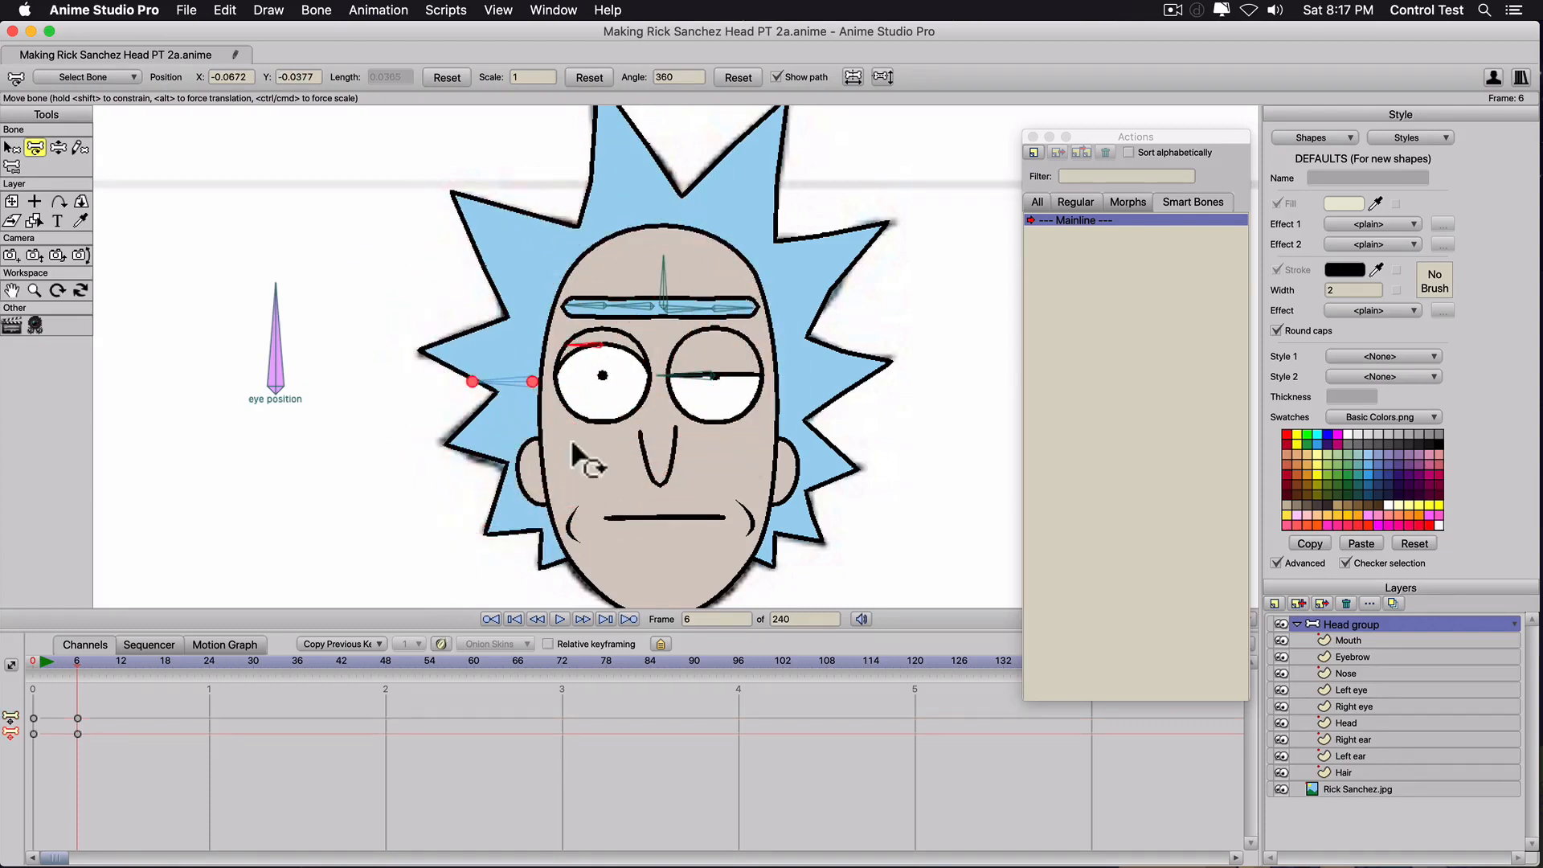
pyautogui.moveTo(712, 376)
pyautogui.mouseDown()
pyautogui.moveTo(706, 343)
pyautogui.moveTo(702, 417)
pyautogui.moveTo(718, 366)
pyautogui.moveTo(716, 393)
pyautogui.moveTo(723, 378)
pyautogui.mouseUp()
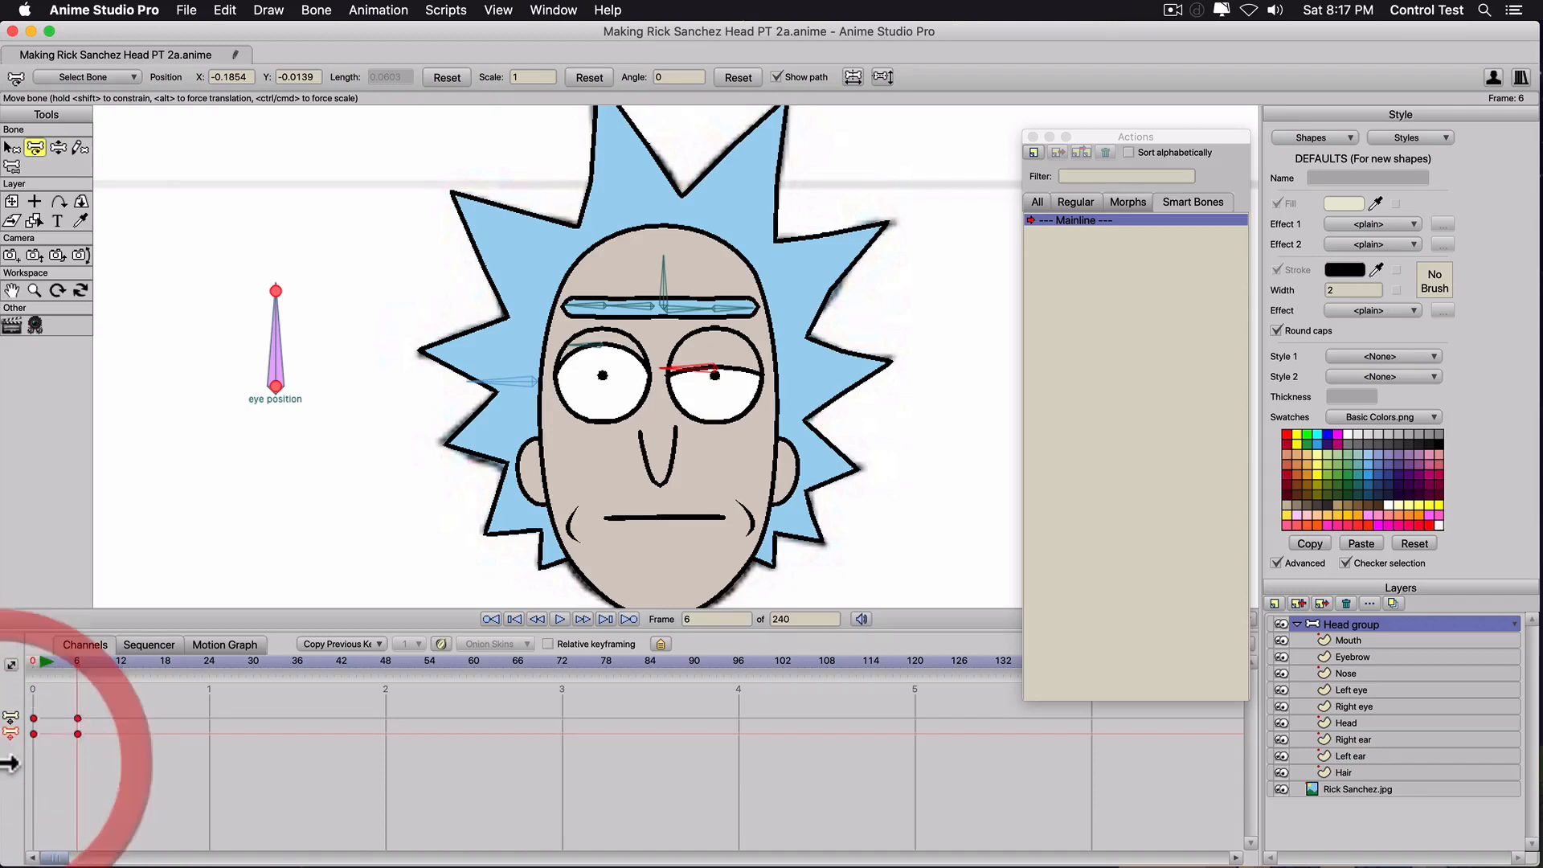
pyautogui.press('BackSpace')
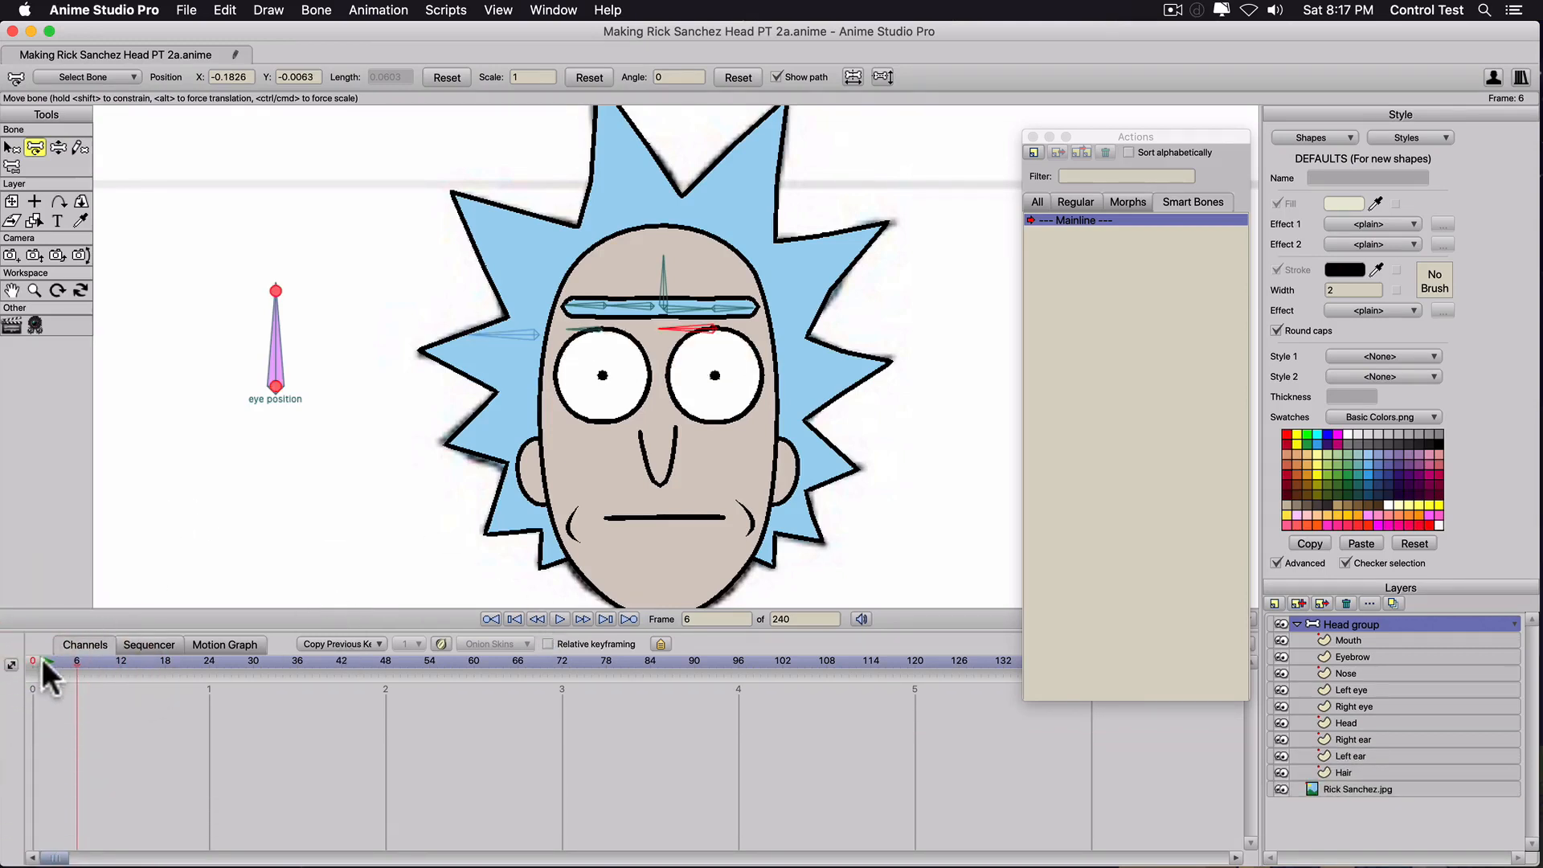
# At frame 0, name the parent bone beside the face "upper eye lid" and turn on its label.
pyautogui.click(10, 666)
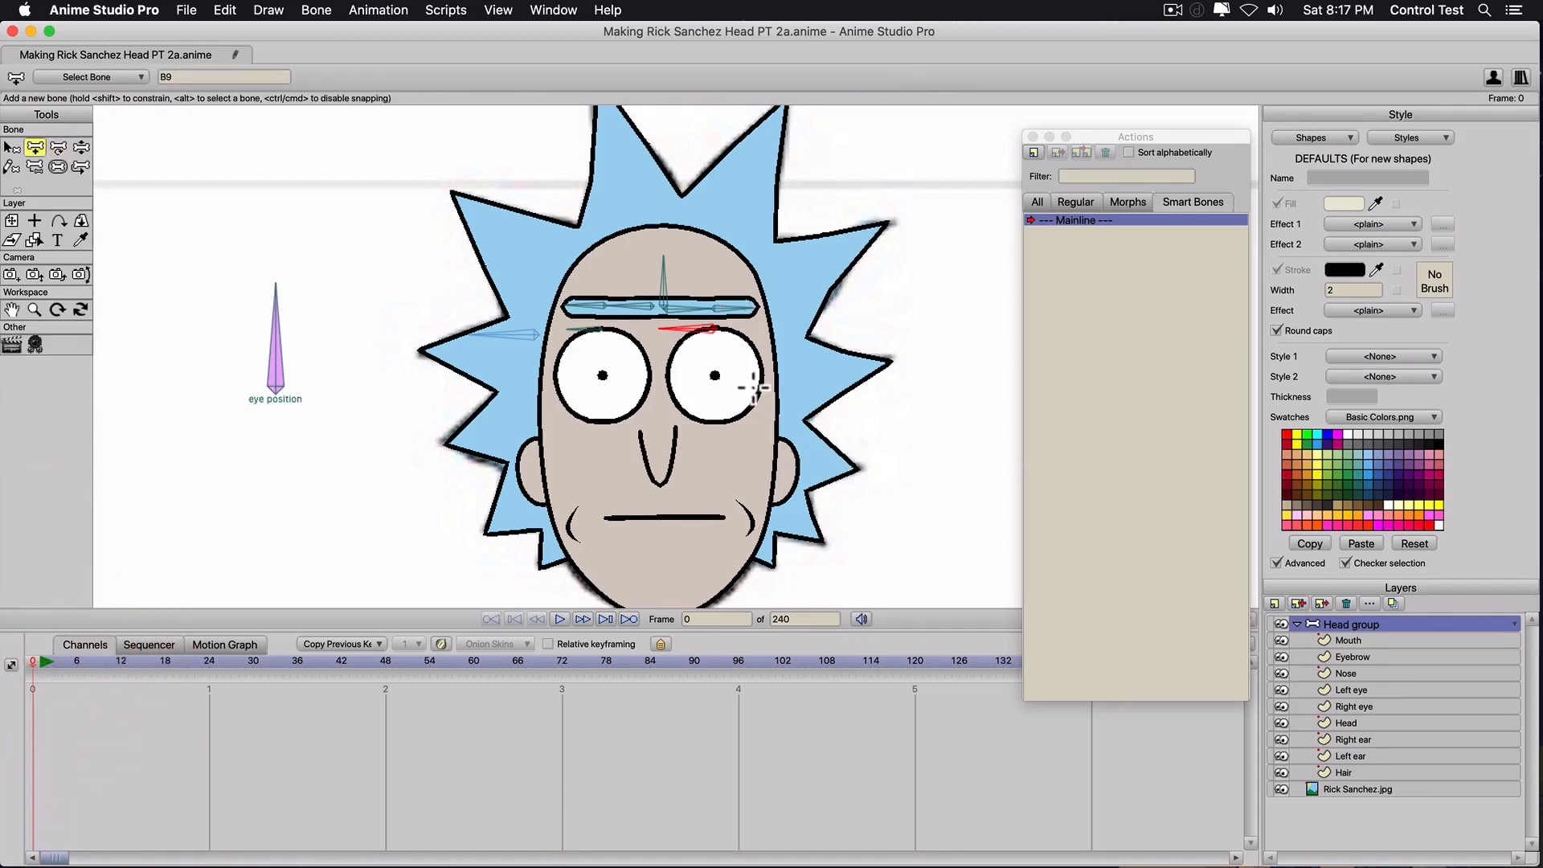
pyautogui.scroll(1, 749, 393)
pyautogui.scroll(1, 750, 393)
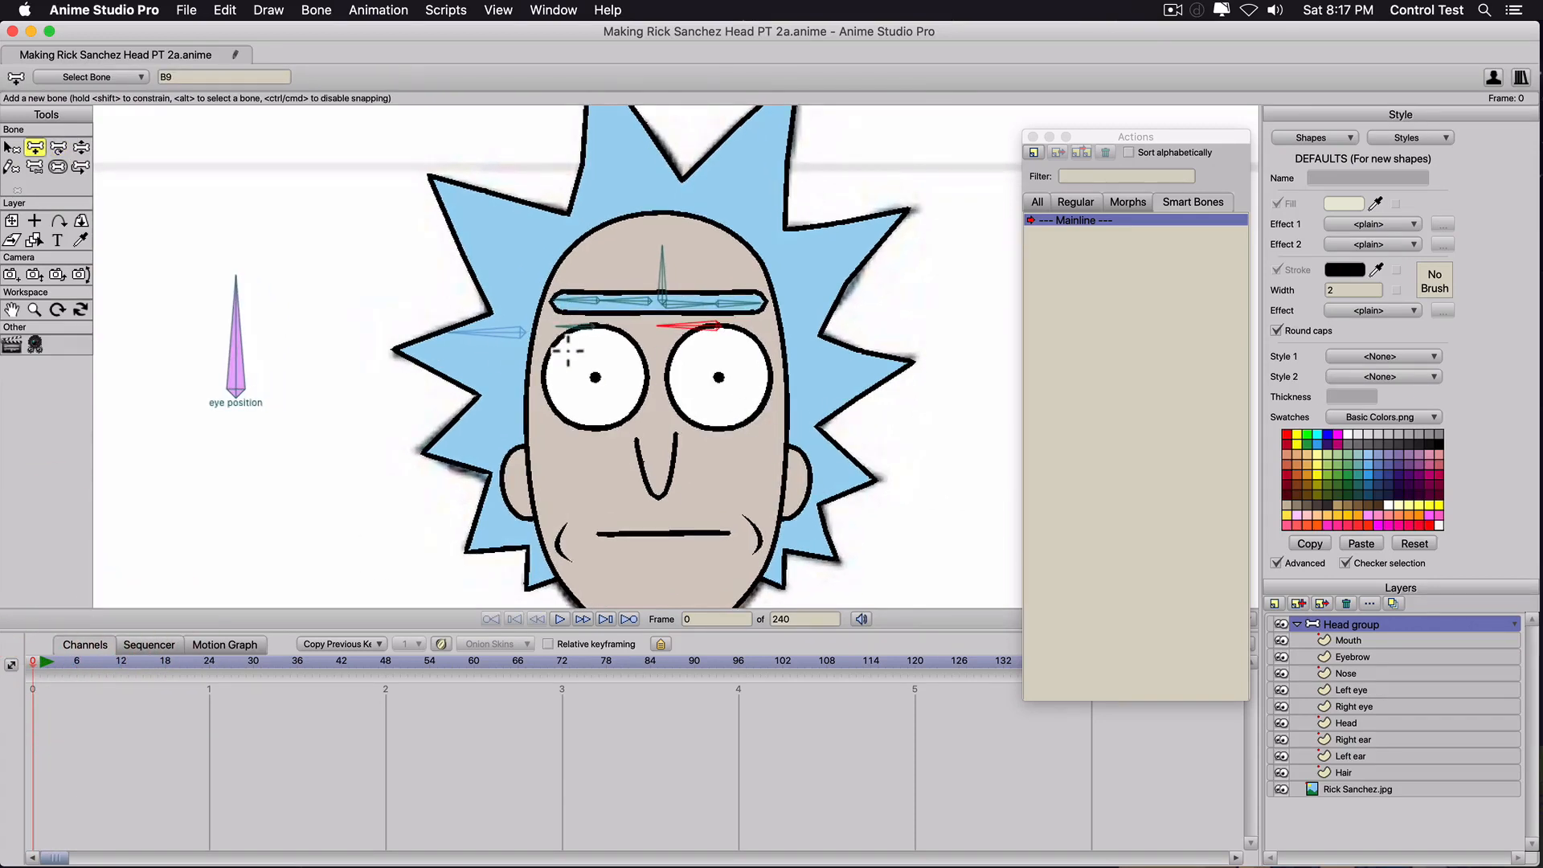
pyautogui.press('b')
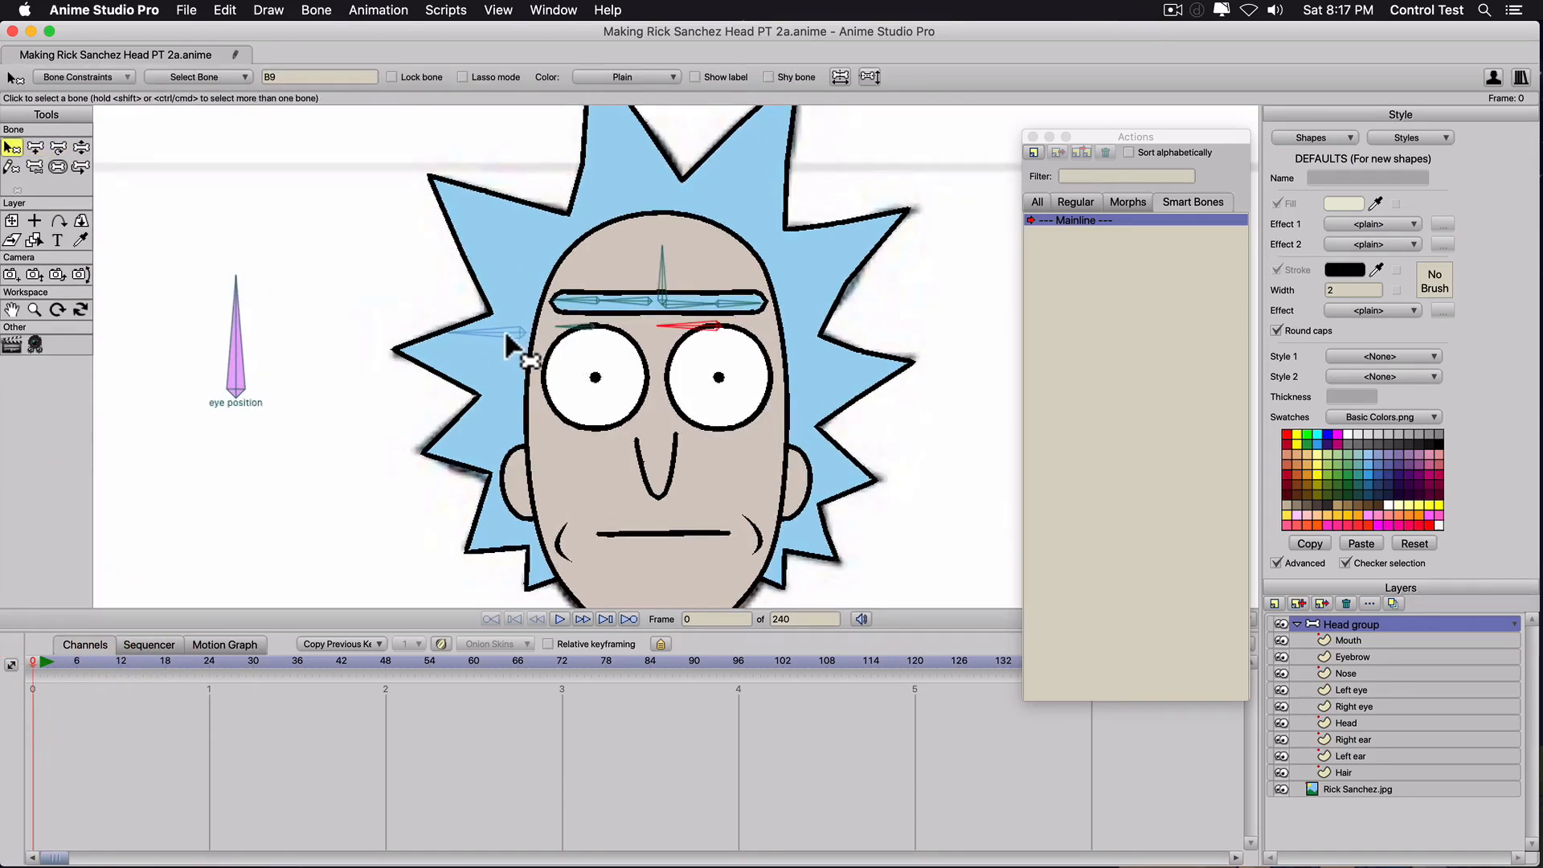
pyautogui.scroll(-1, 490, 371)
pyautogui.click(533, 337)
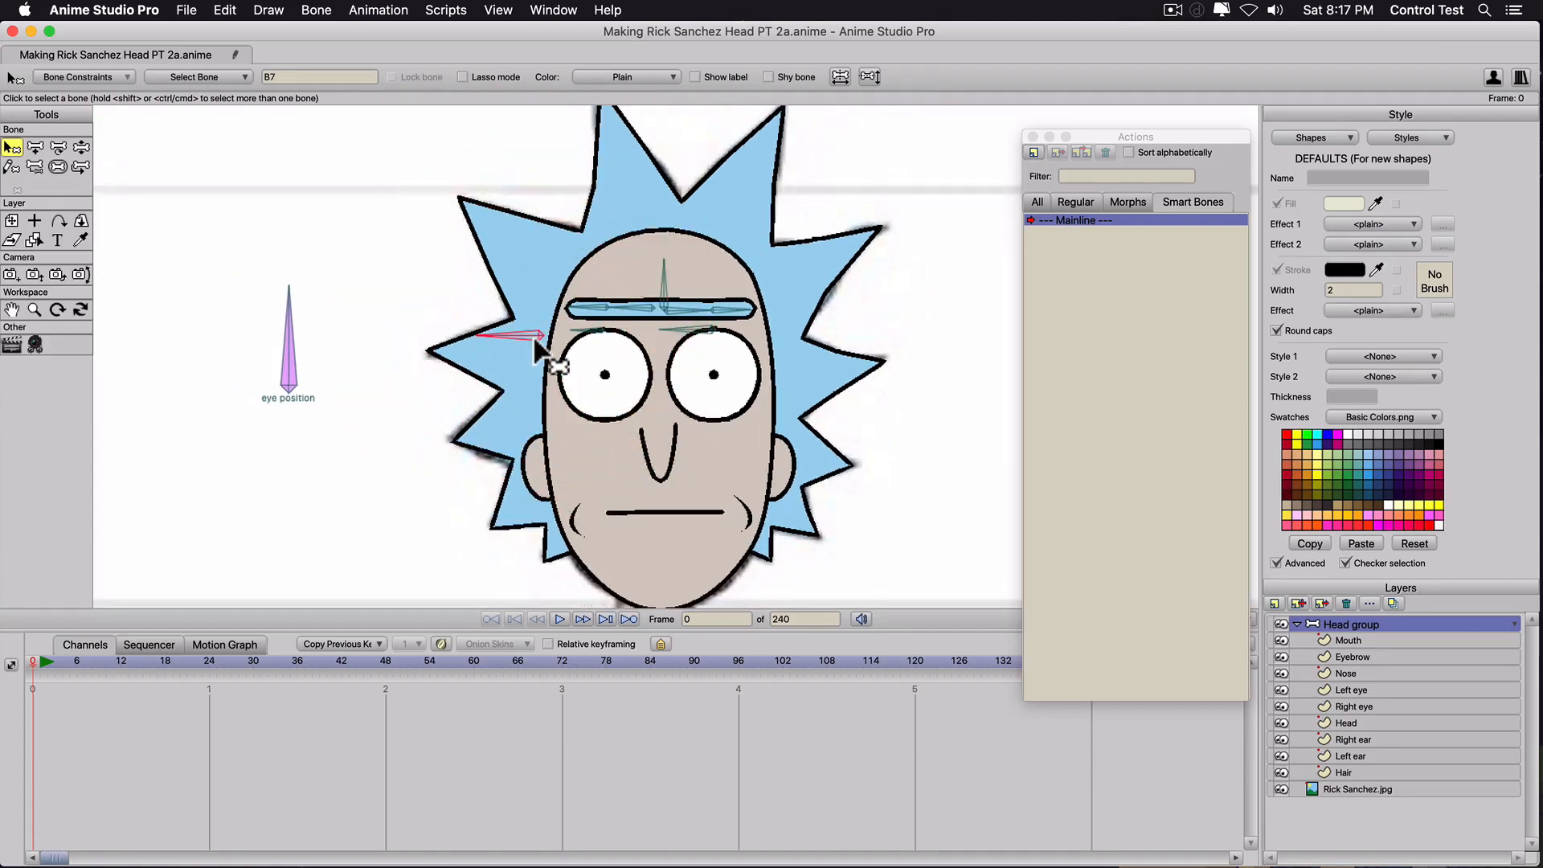
pyautogui.click(263, 76)
pyautogui.write('upper')
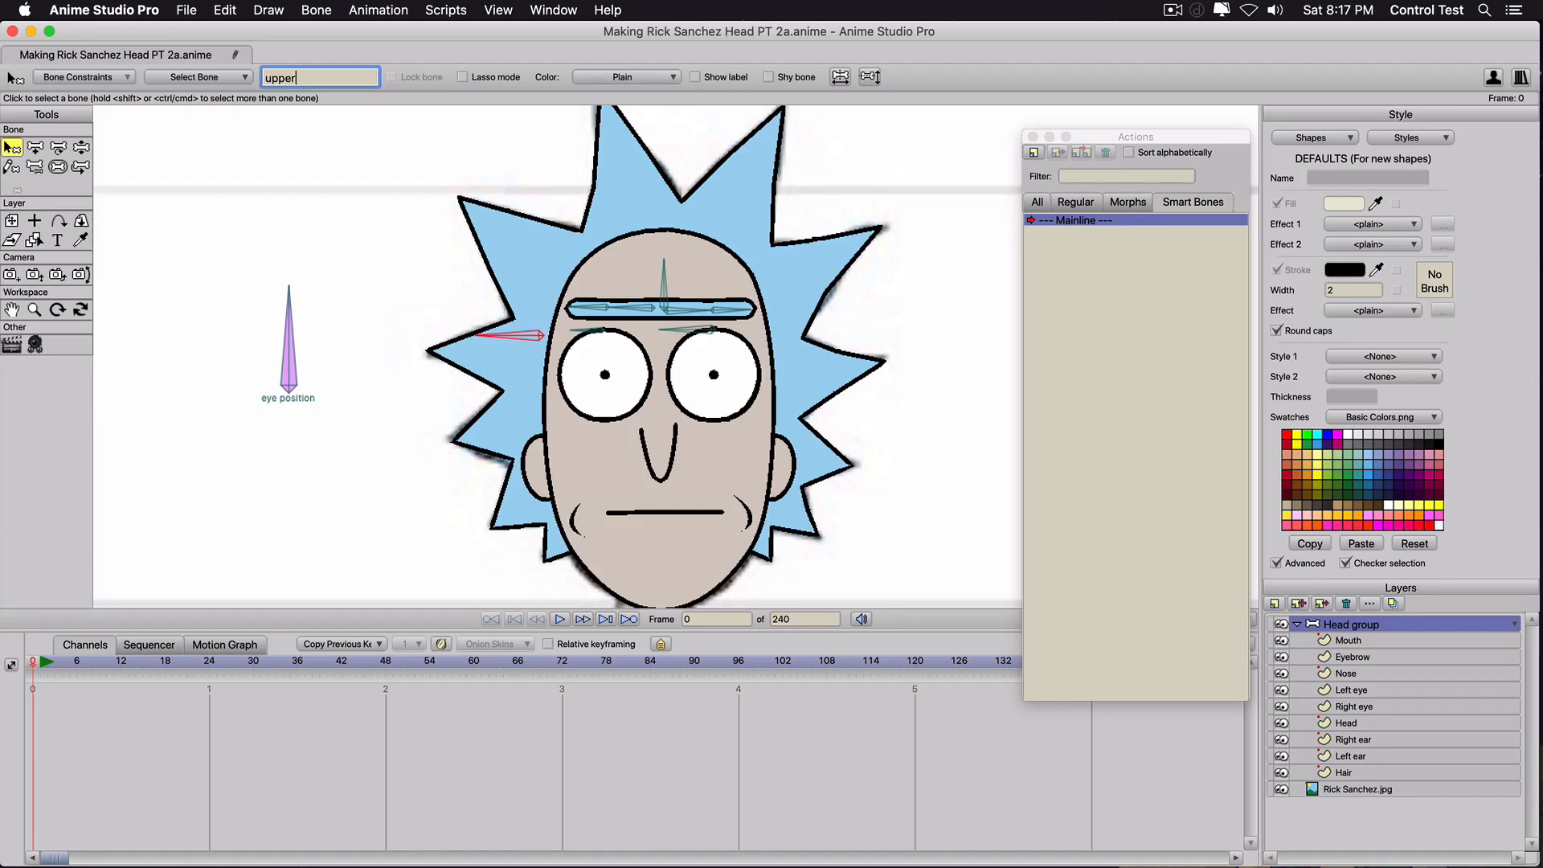
pyautogui.press('BackSpace')
pyautogui.write('eye lid')
pyautogui.click(689, 79)
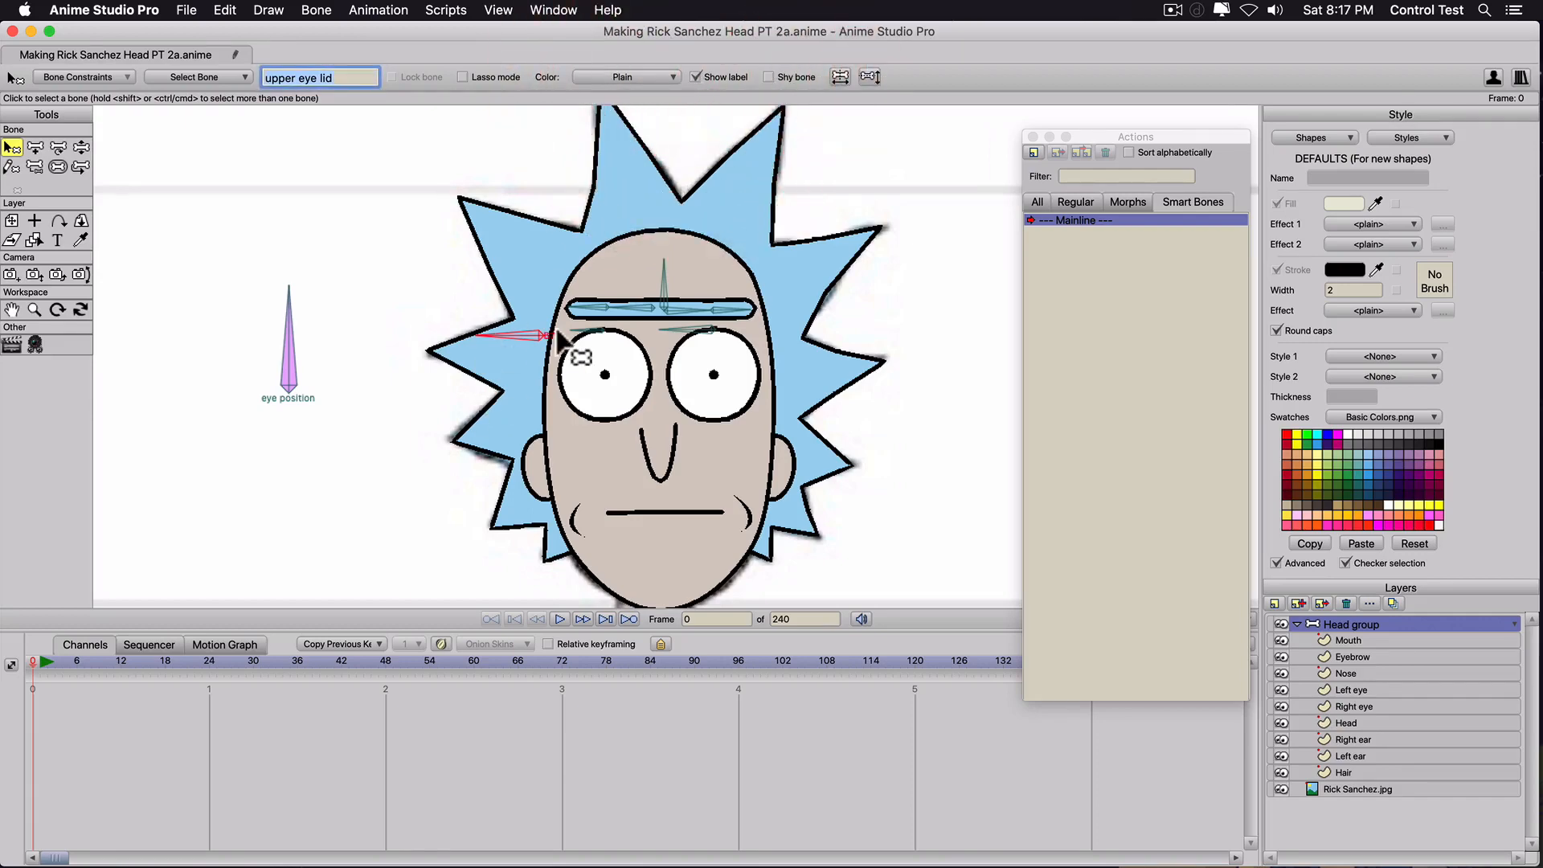
pyautogui.scroll(5, 540, 361)
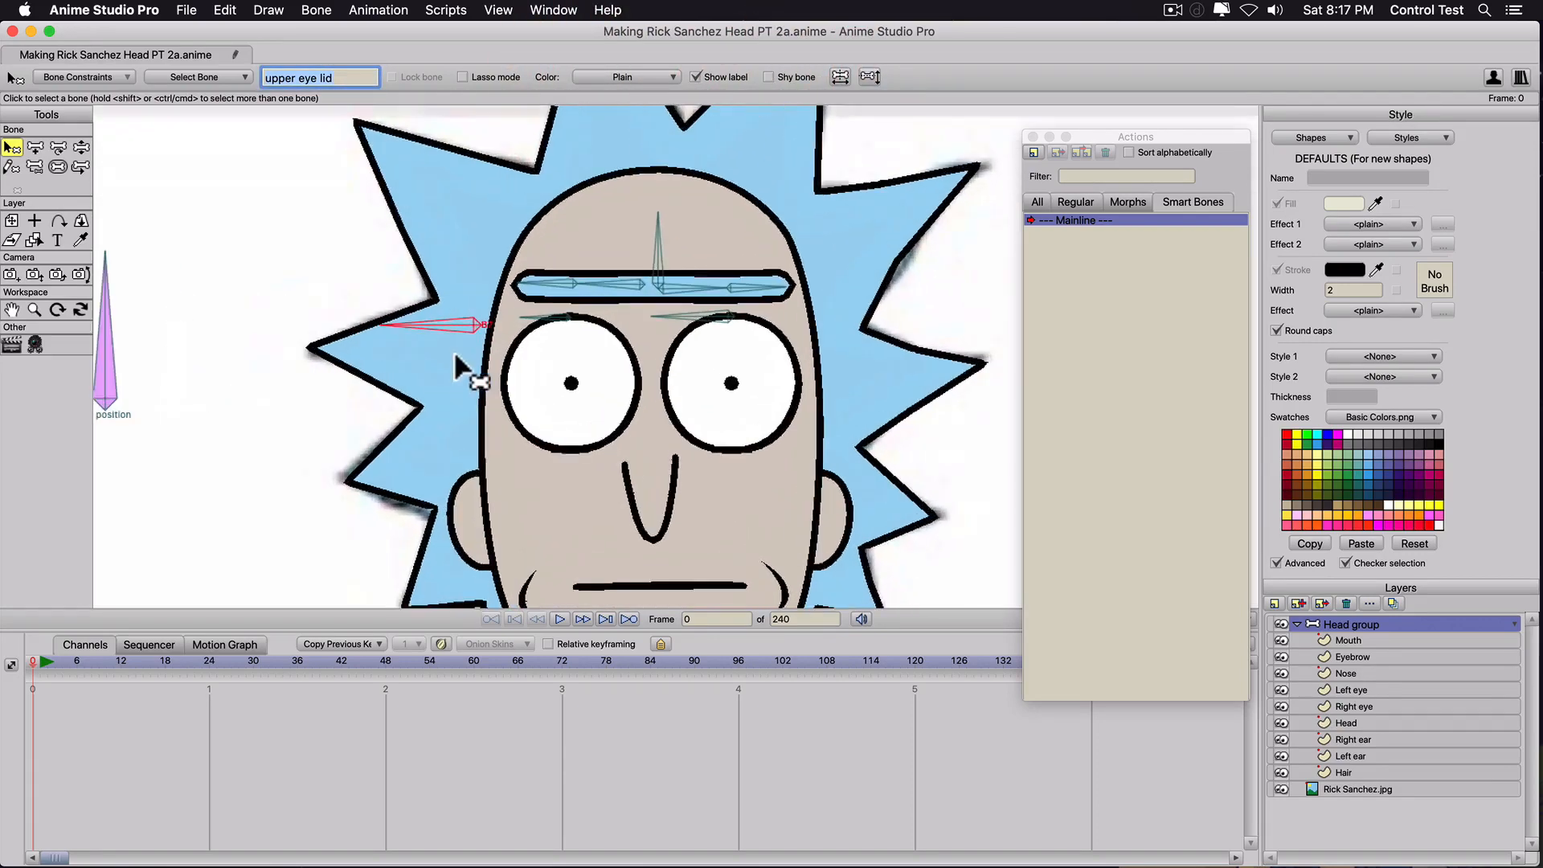
pyautogui.scroll(-1, 452, 352)
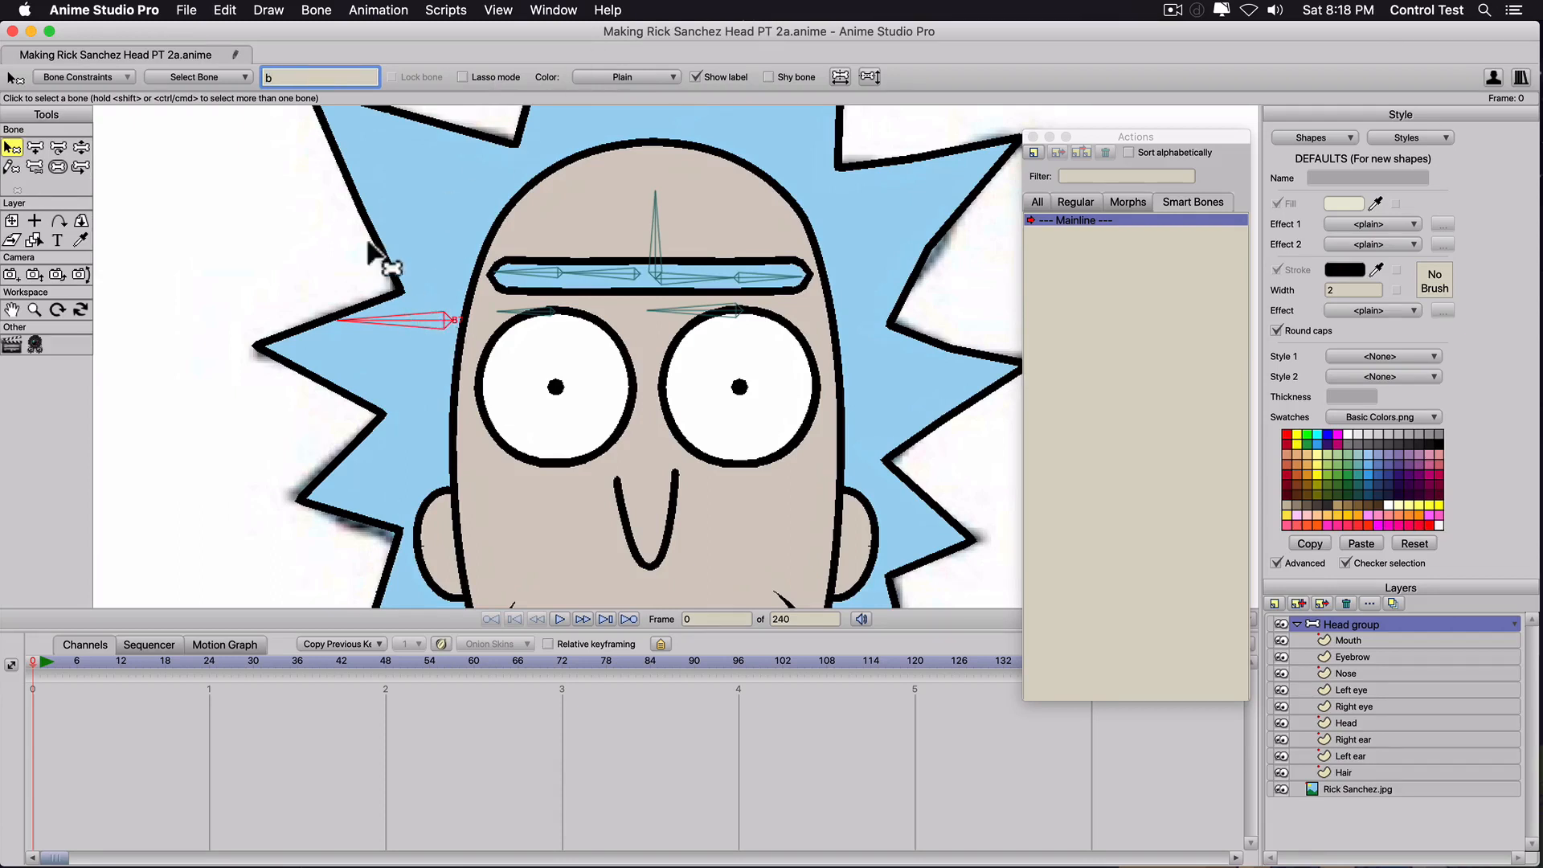
# Re-enter "upper eye lid" as the name of the labelled bone beside the face.
pyautogui.click(268, 77)
pyautogui.write('b')
pyautogui.press('BackSpace')
pyautogui.write('upper')
pyautogui.press('BackSpace')
pyautogui.write('eye lid')
pyautogui.press('Return')
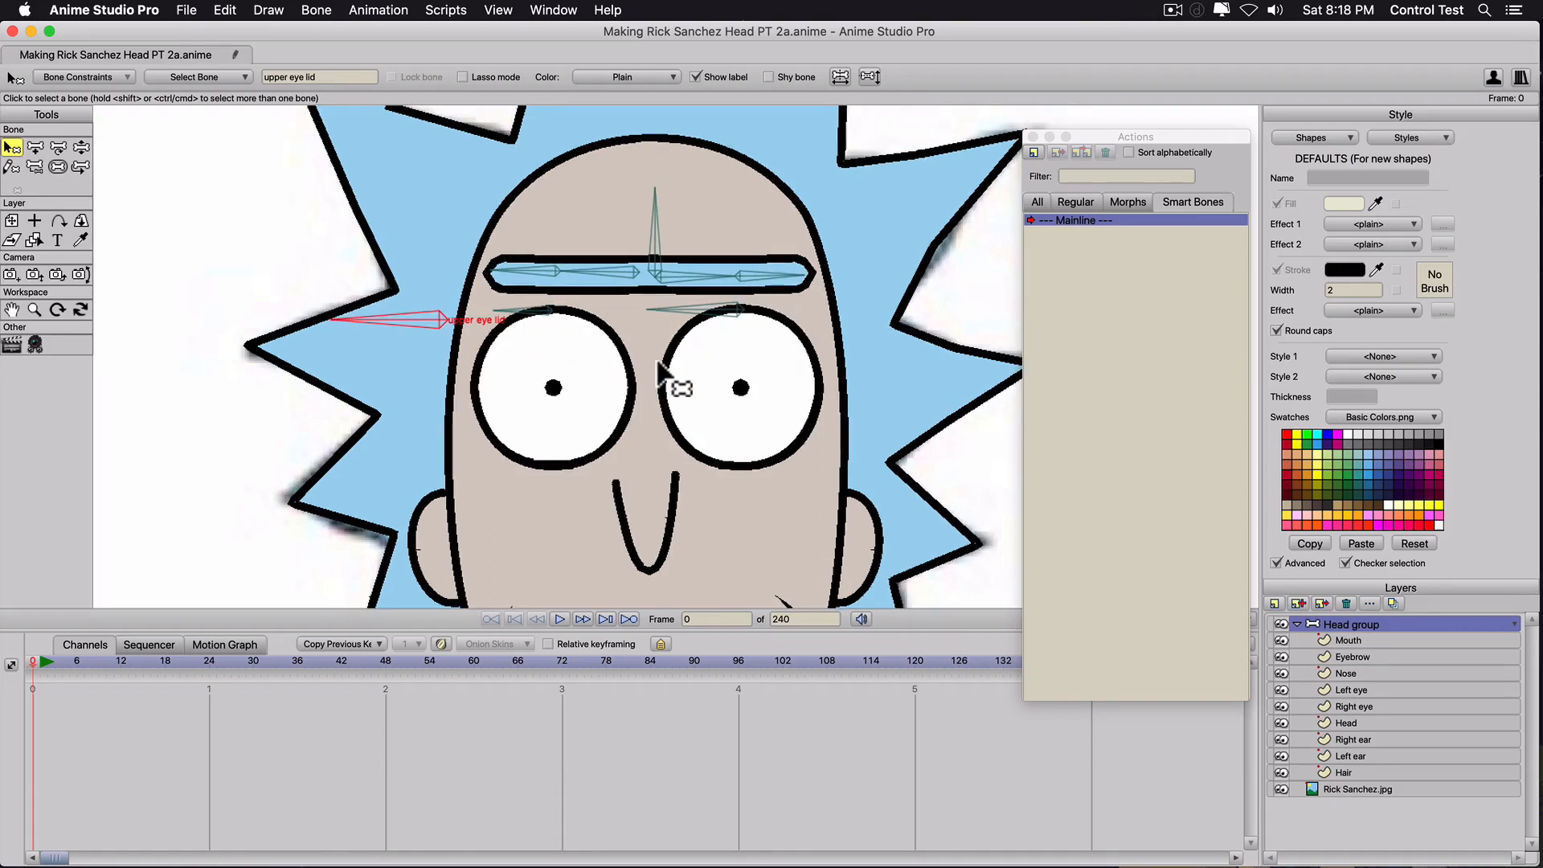
pyautogui.scroll(-3, 655, 371)
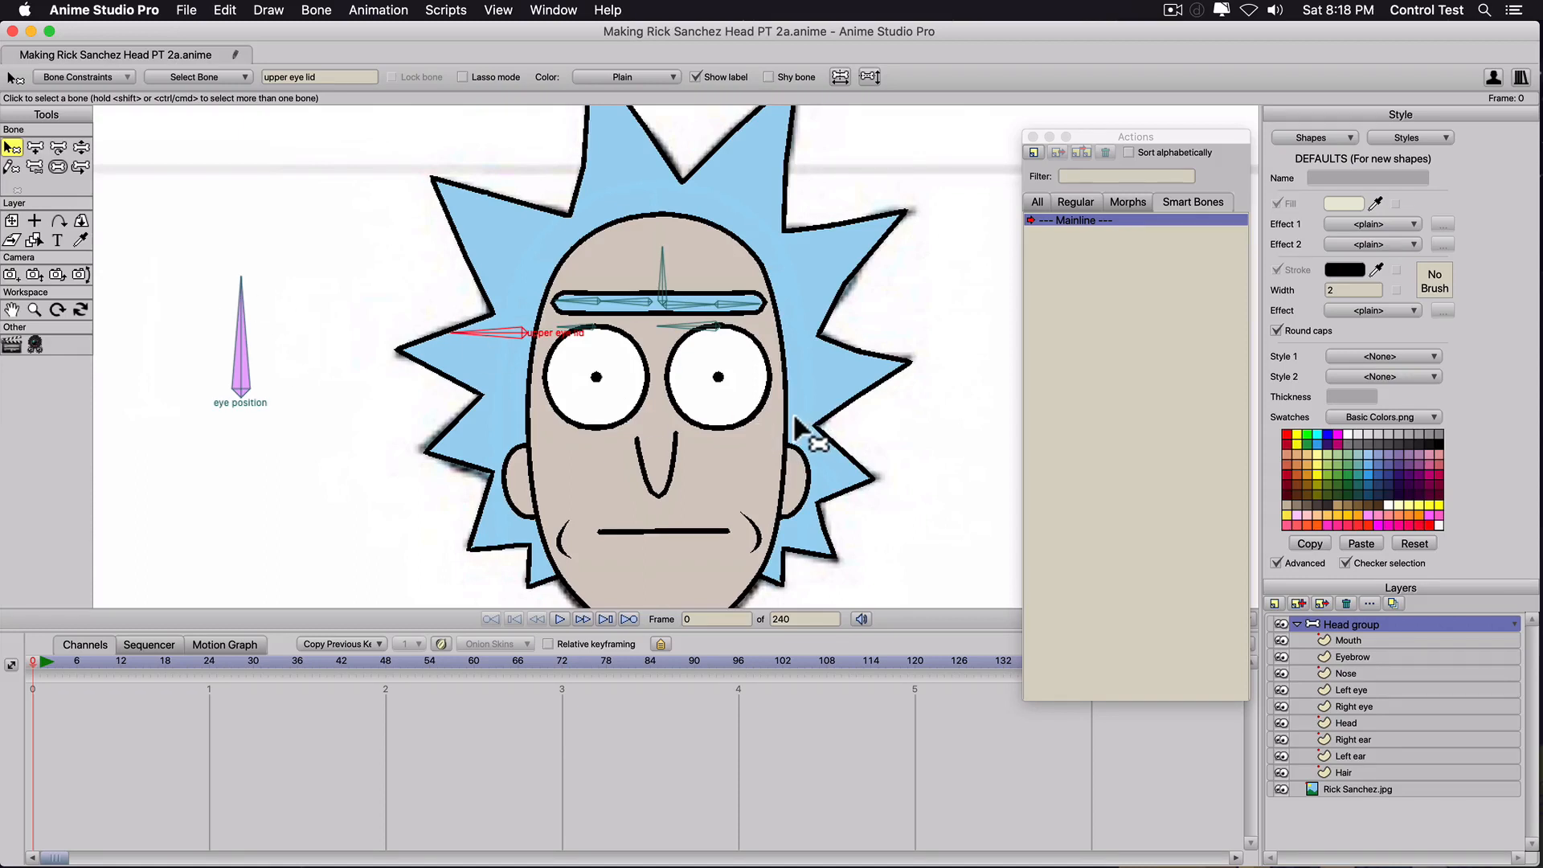
# With no bone selected, add a horizontal bone beside the face at the eyes' lower edge, plus a child bone at the right eye's bottom.
pyautogui.click(954, 417)
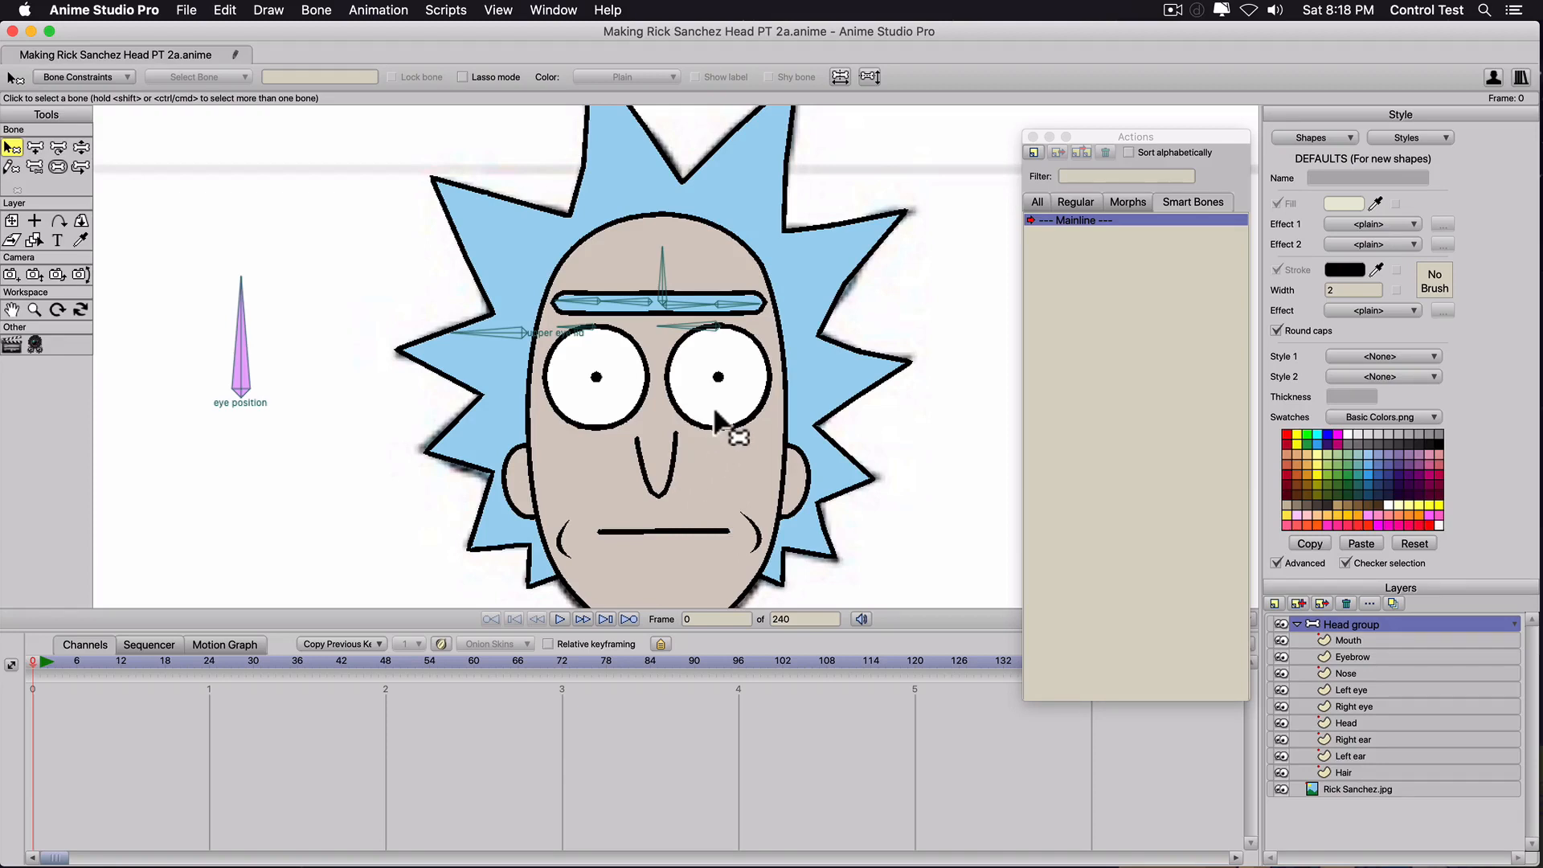
pyautogui.press('a')
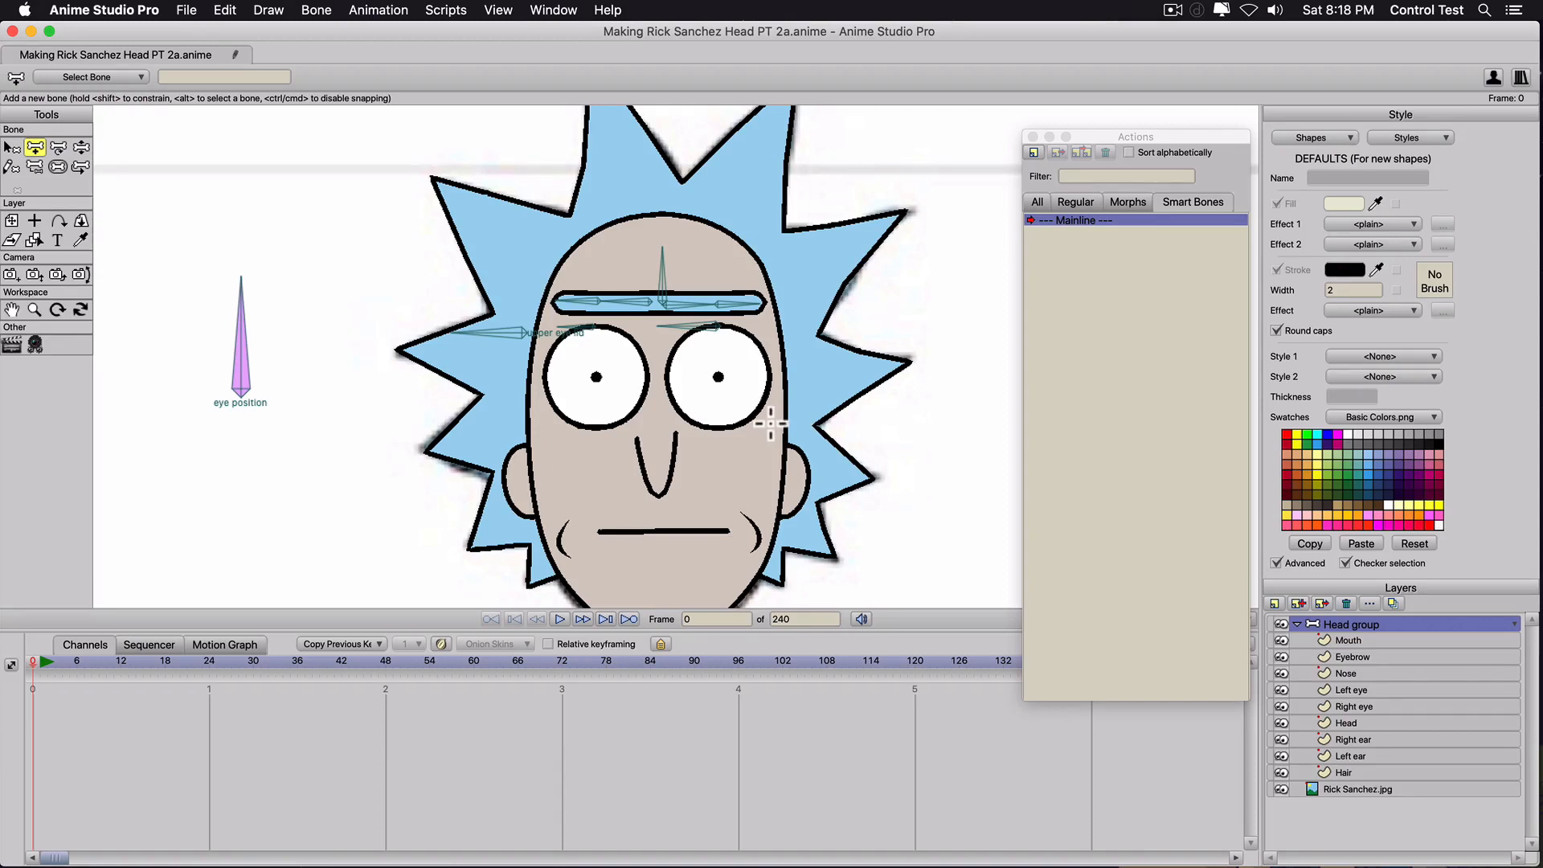
pyautogui.moveTo(772, 423); pyautogui.dragTo(849, 423)
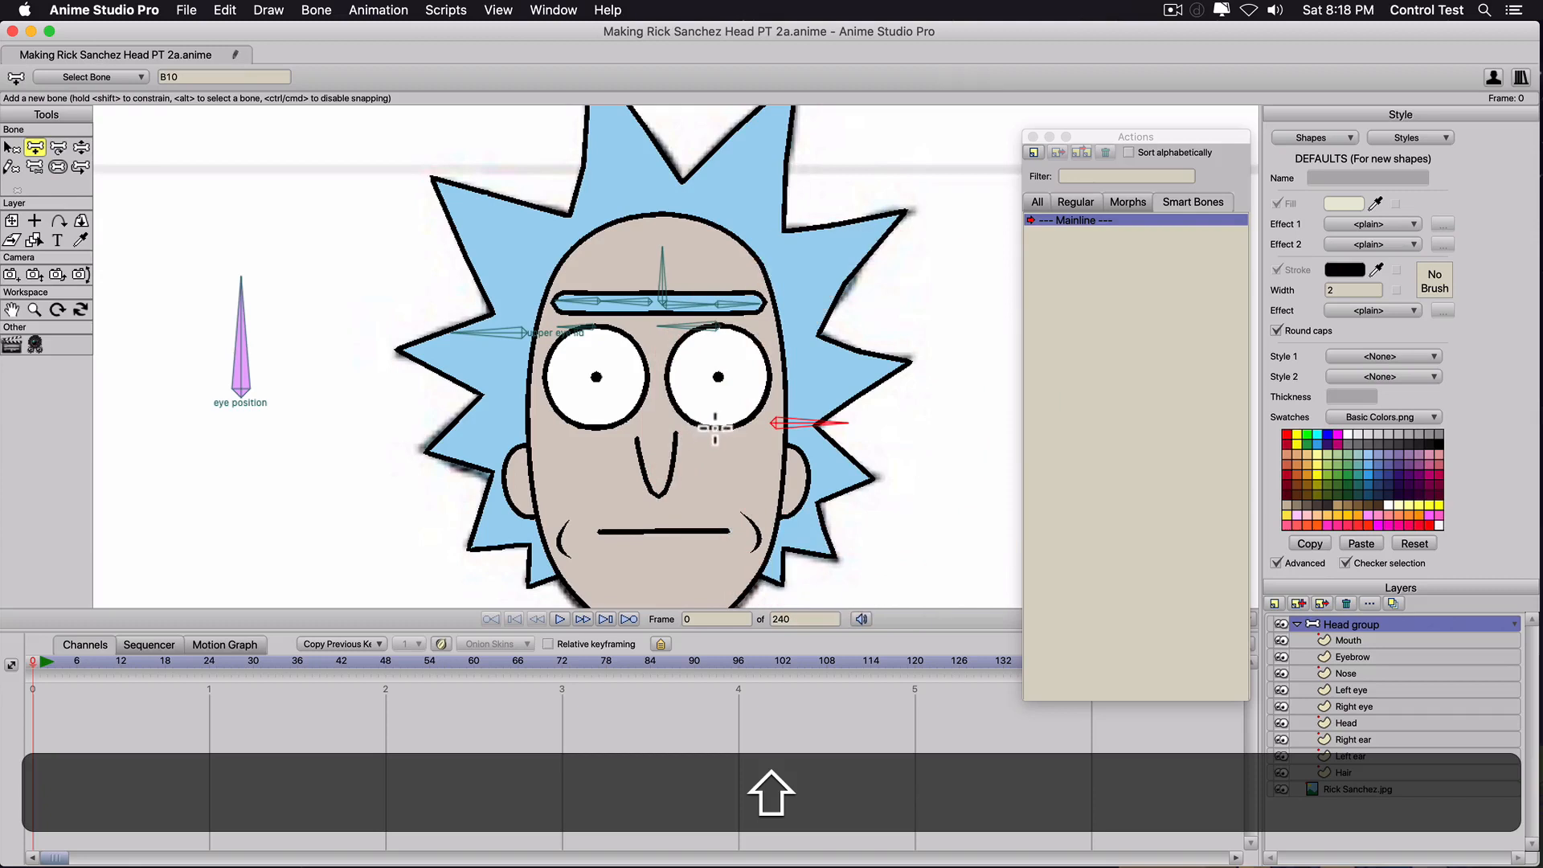
pyautogui.keyDown('shift'); pyautogui.click(740, 431); pyautogui.keyUp('shift')
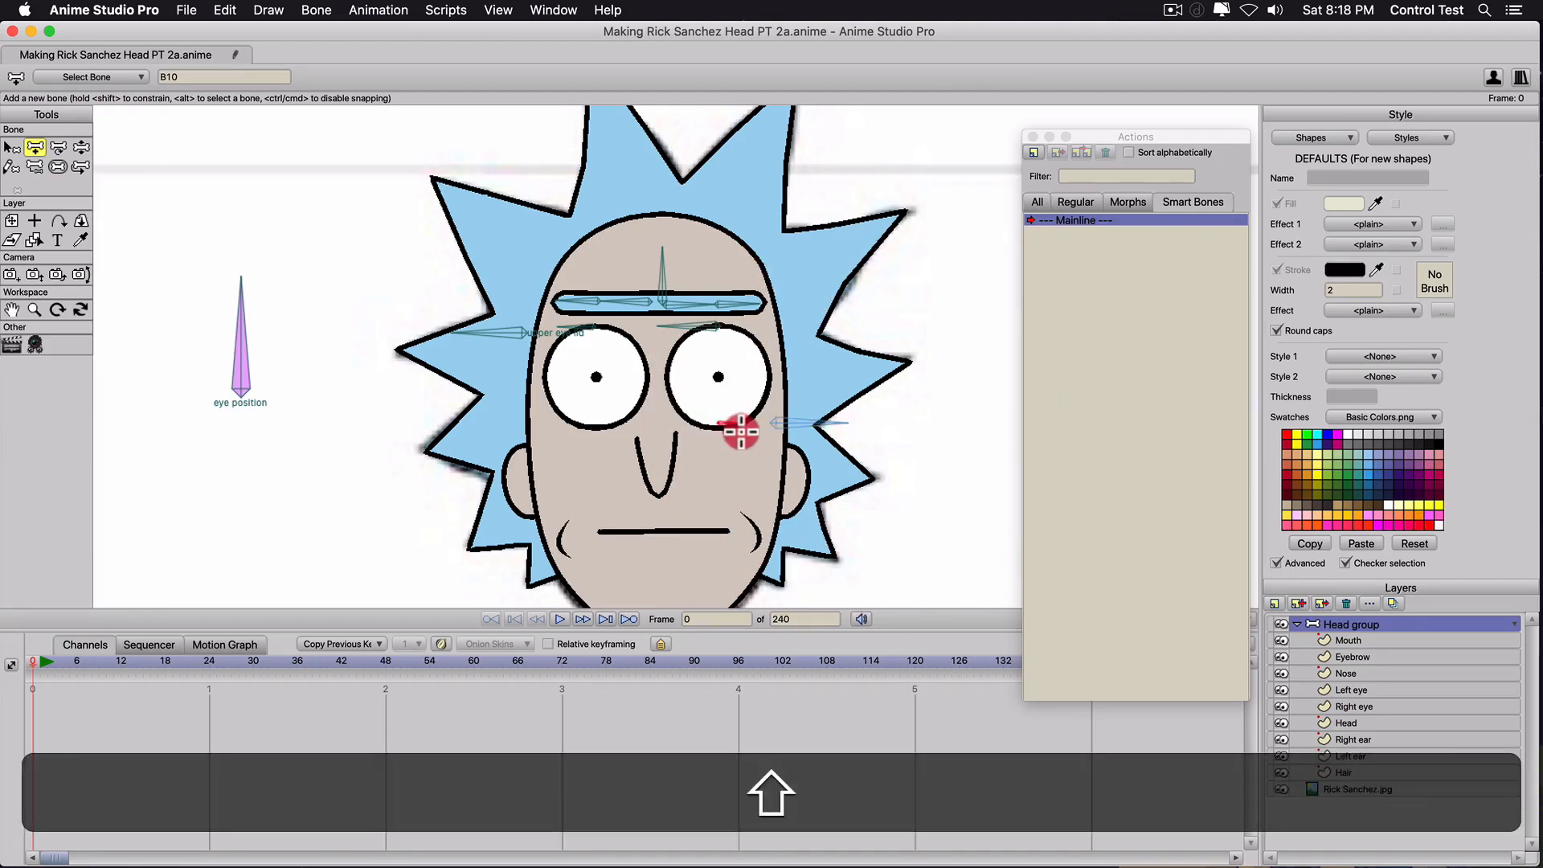
pyautogui.moveTo(743, 431); pyautogui.dragTo(755, 434)
pyautogui.scroll(3, 730, 447)
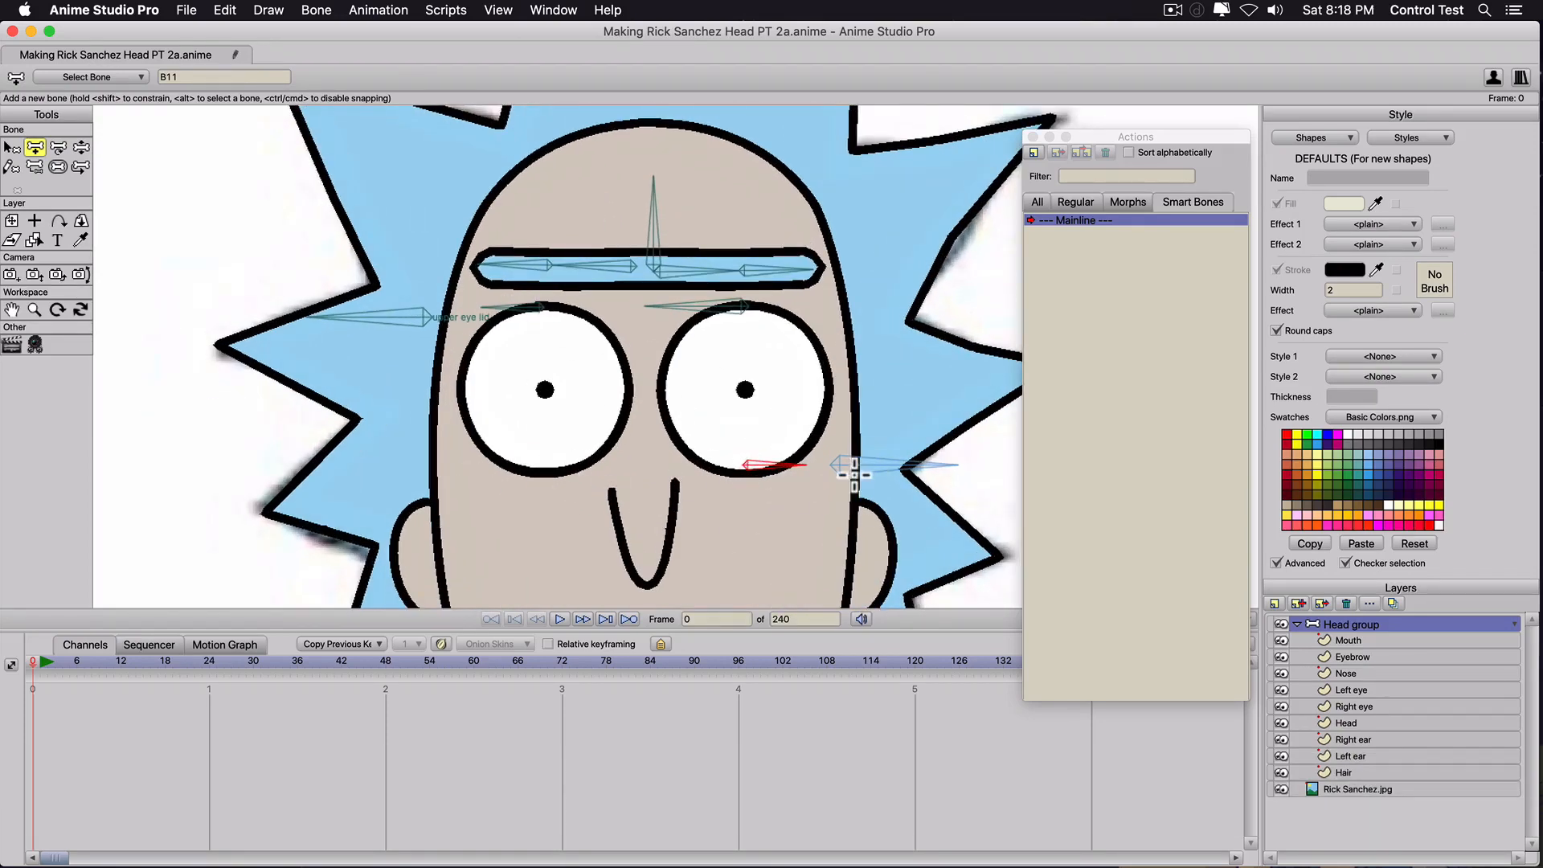
# Add a small horizontal bone at the bottom of the left eye, parented to the bone at the right eye's bottom.
pyautogui.press('b')
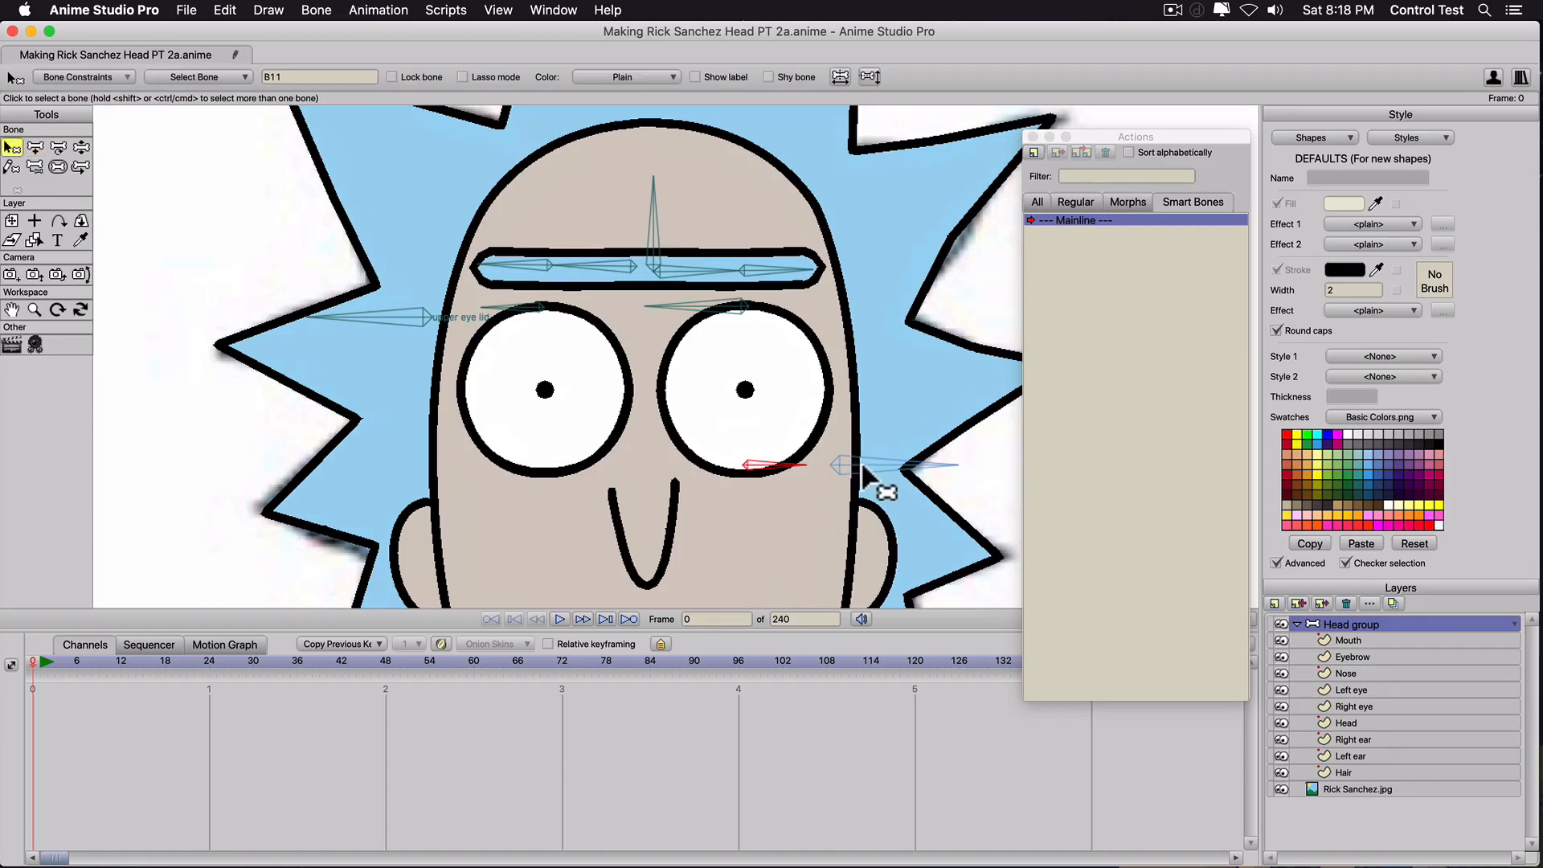
pyautogui.click(862, 465)
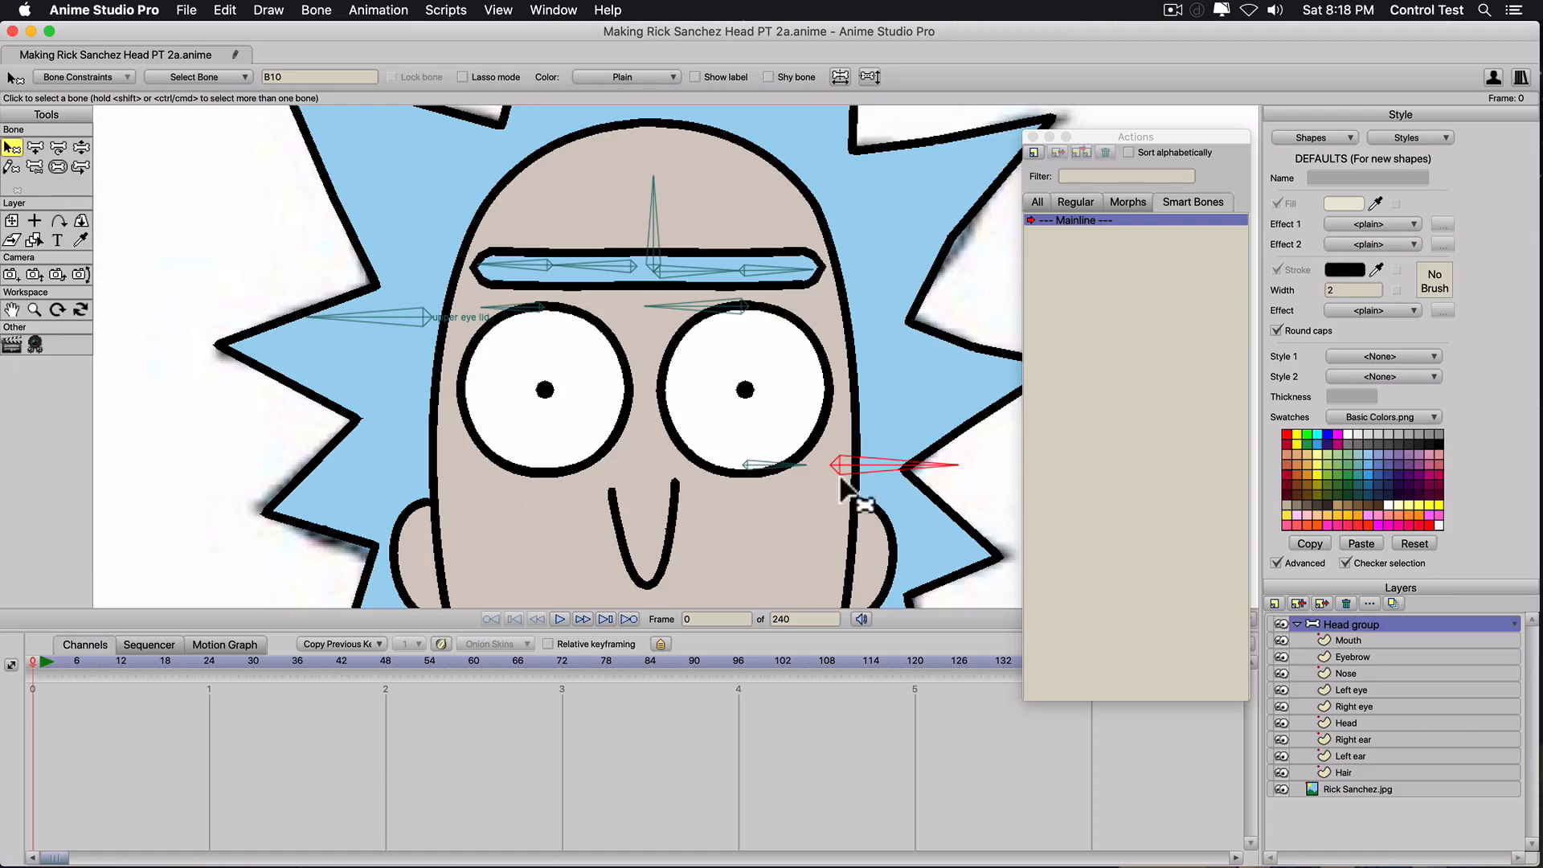
pyautogui.click(758, 458)
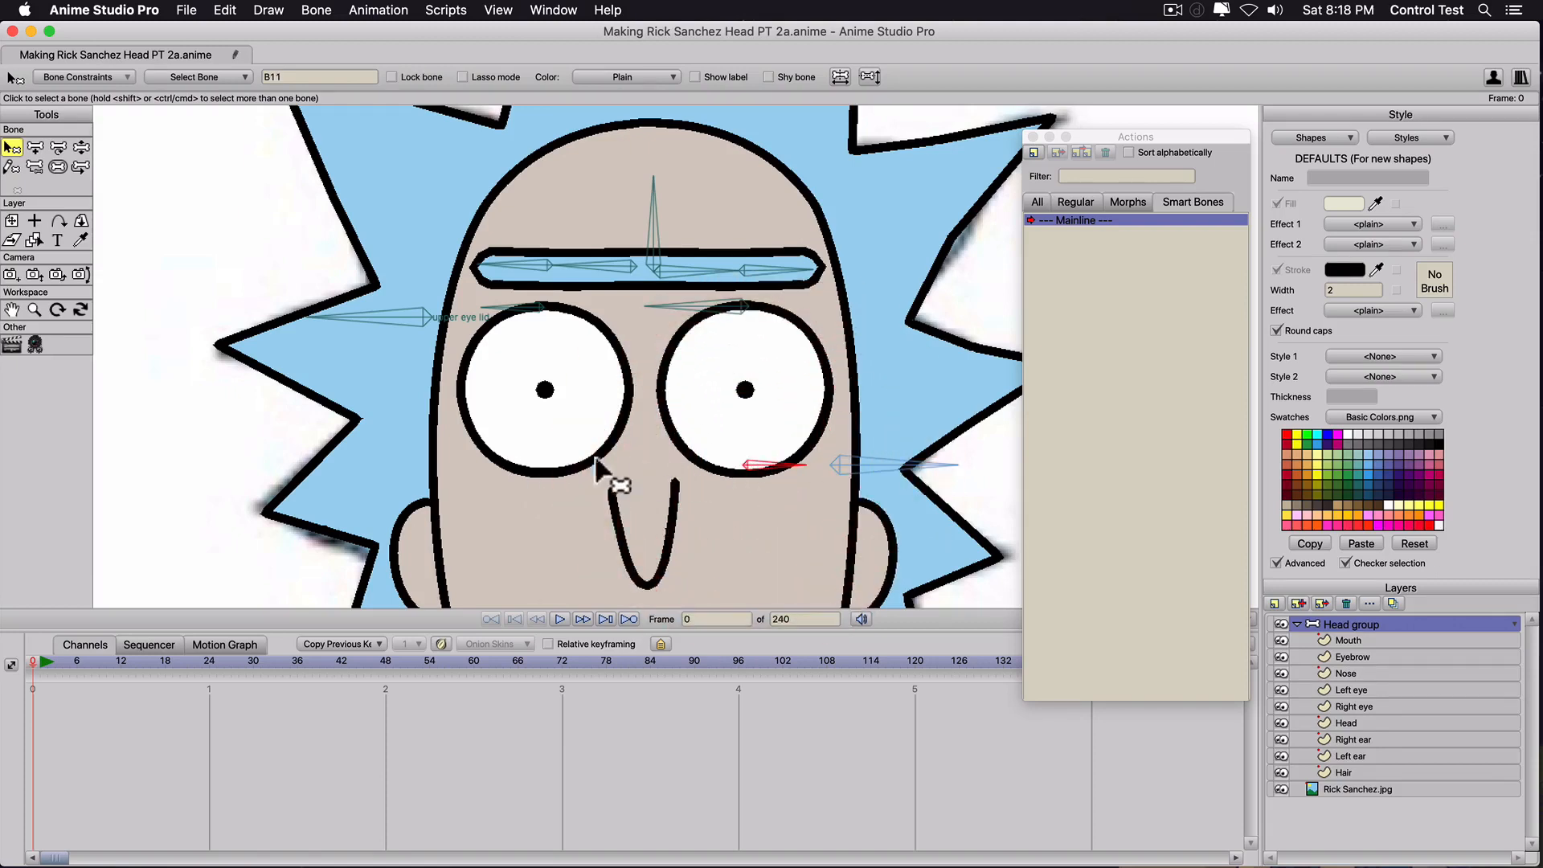
pyautogui.press('a')
pyautogui.moveTo(540, 468); pyautogui.dragTo(616, 470)
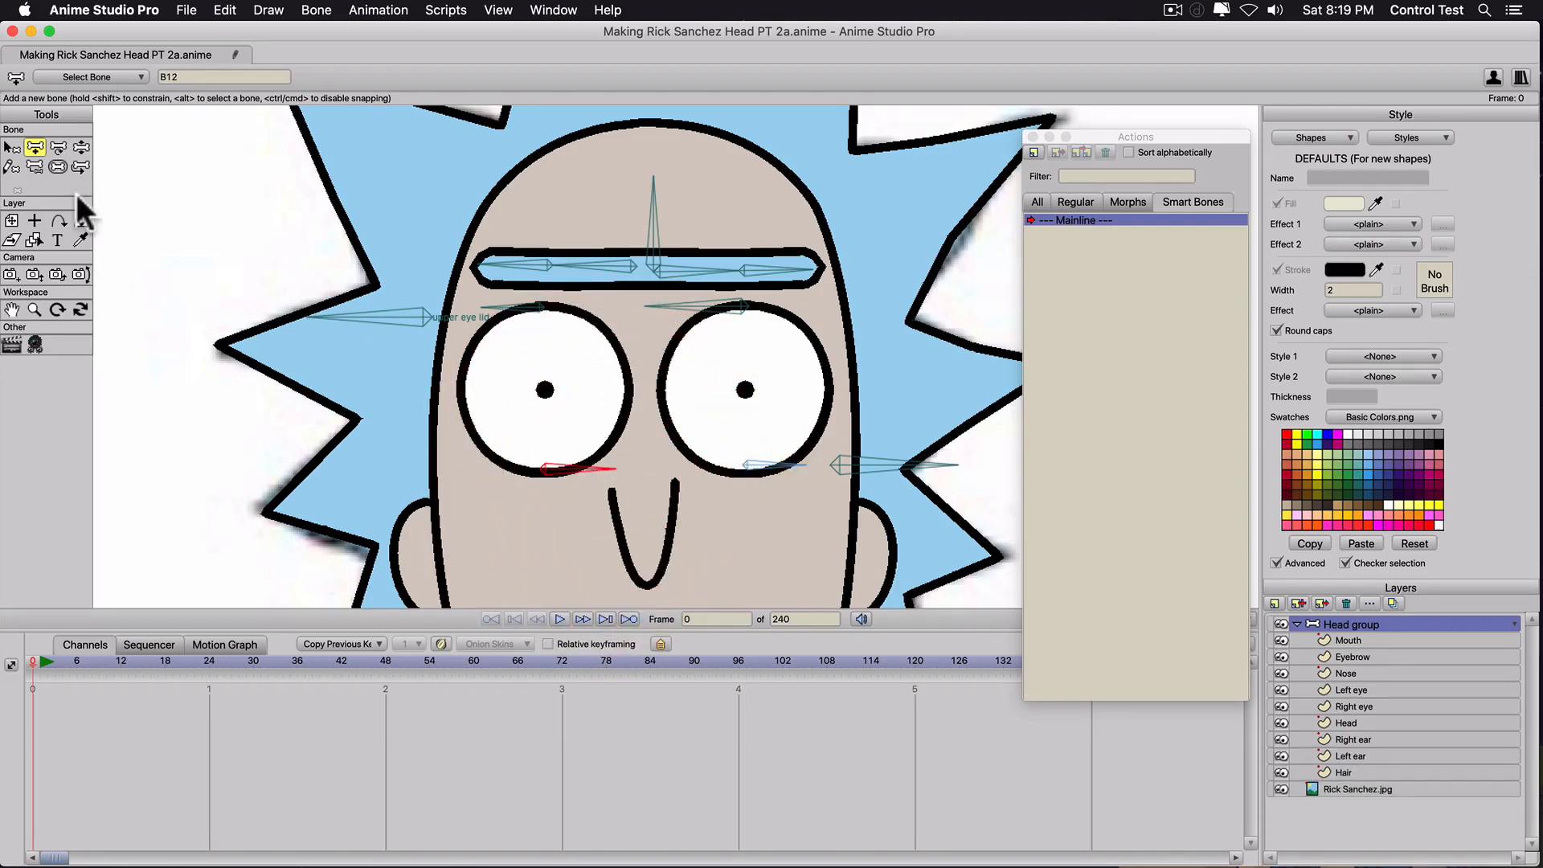
# Set the strength of all bones to 0, check their parent links, and deselect them.
pyautogui.press('super+a')
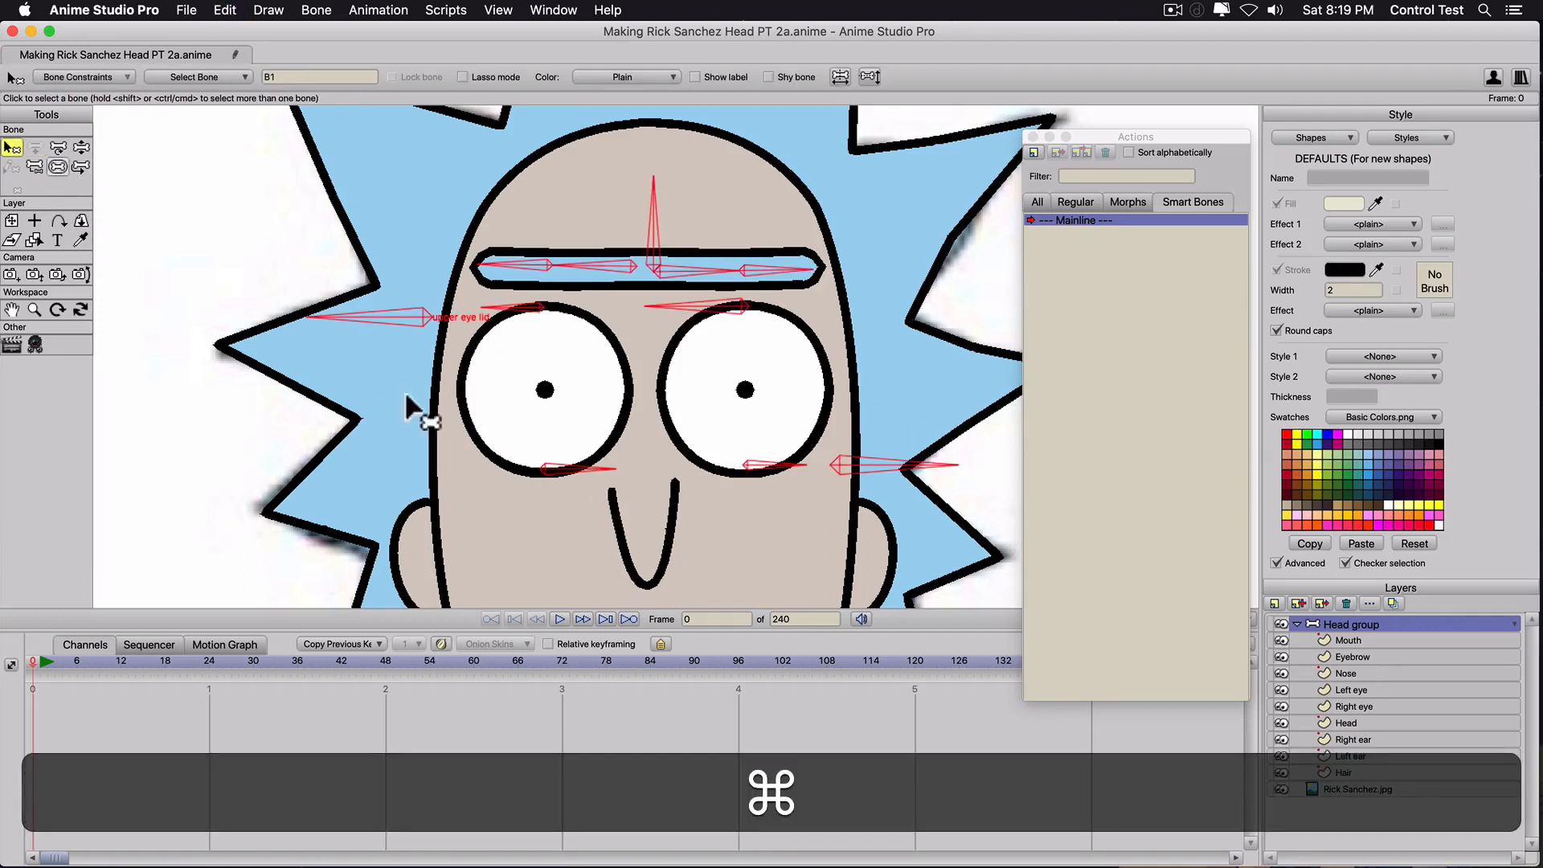
pyautogui.click(57, 166)
pyautogui.moveTo(758, 413); pyautogui.dragTo(441, 390)
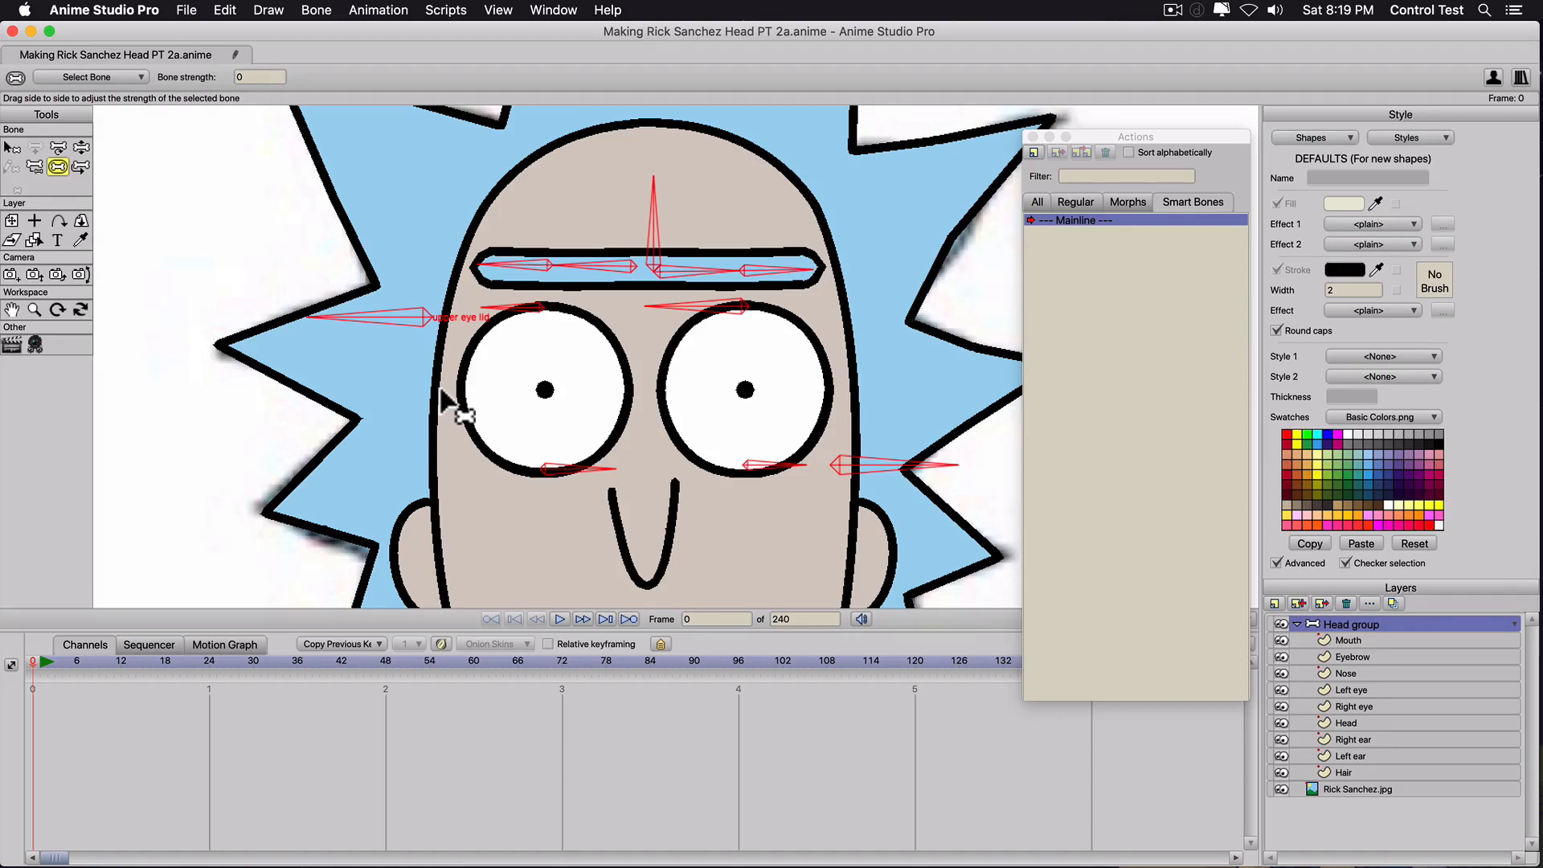
pyautogui.press('p')
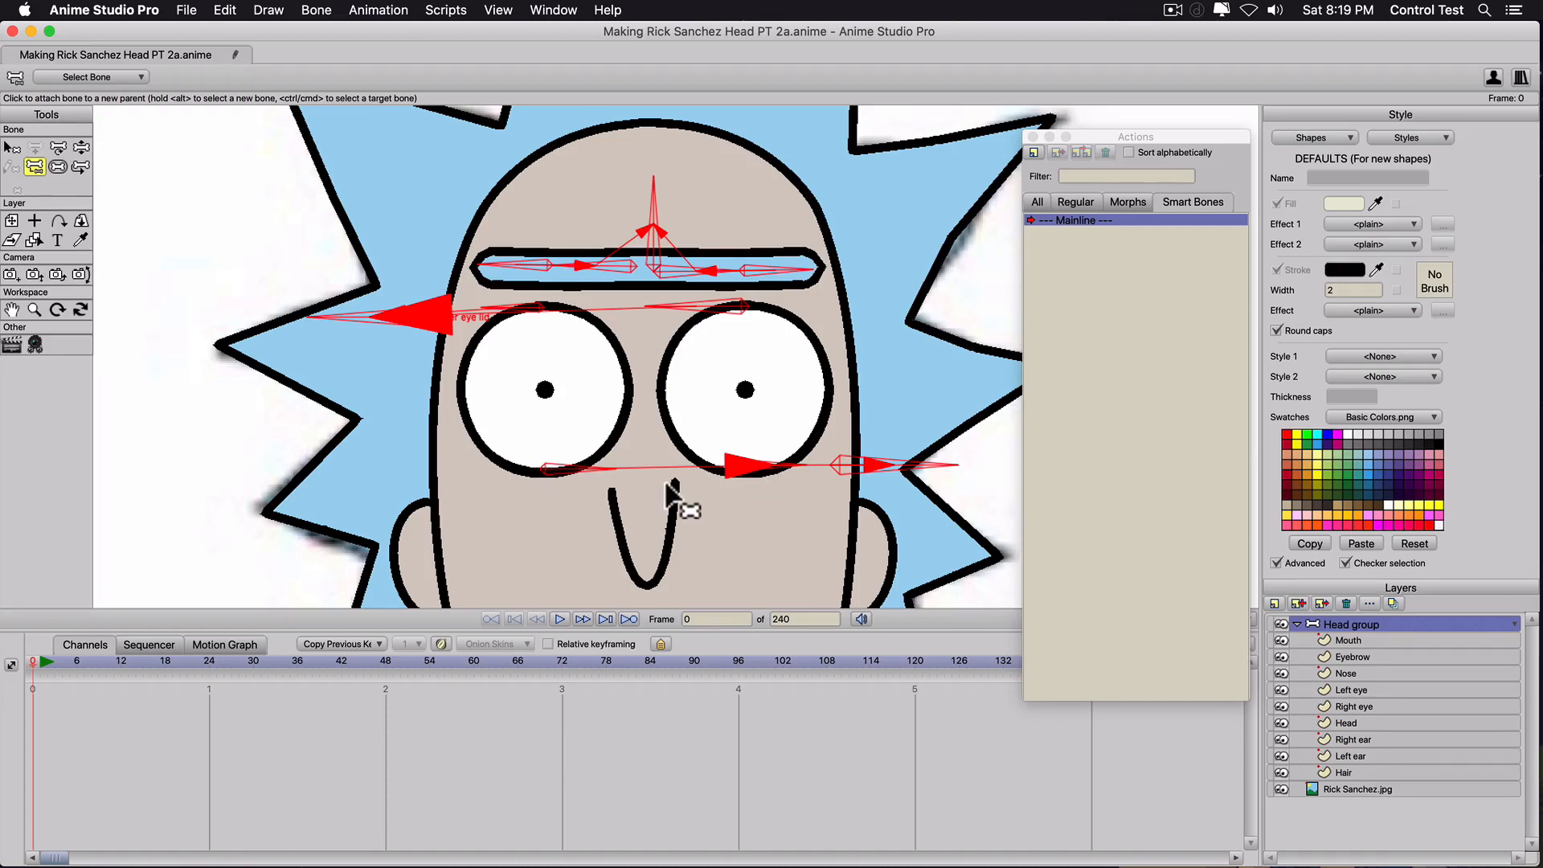
pyautogui.click(701, 532)
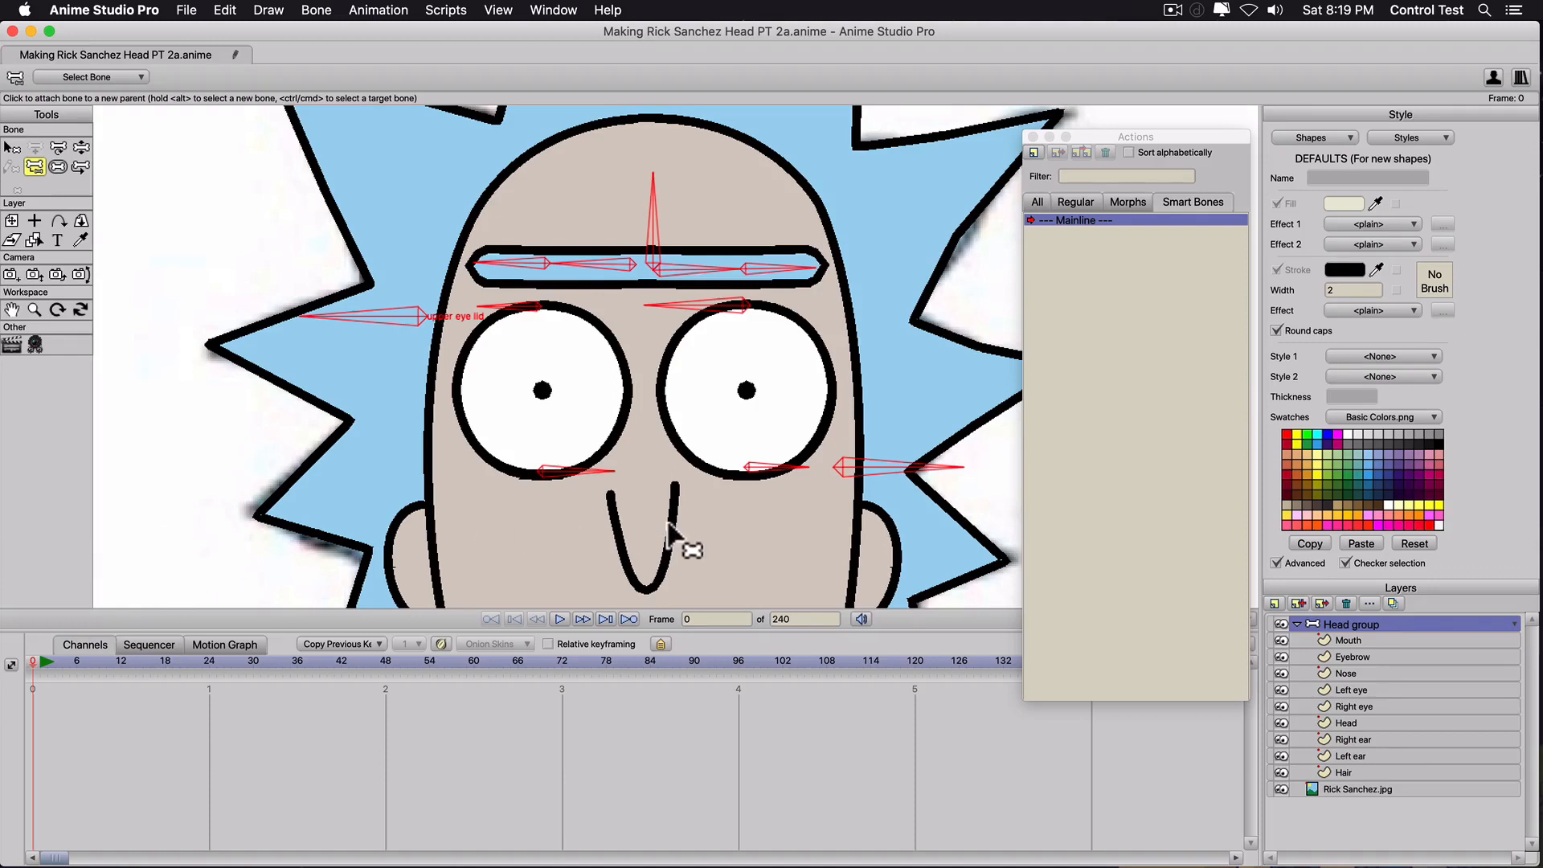
# Move the two lower eyelid bones so their bases sit on the bottom outline points of the eyes.
pyautogui.press('b')
pyautogui.scroll(1, 665, 537)
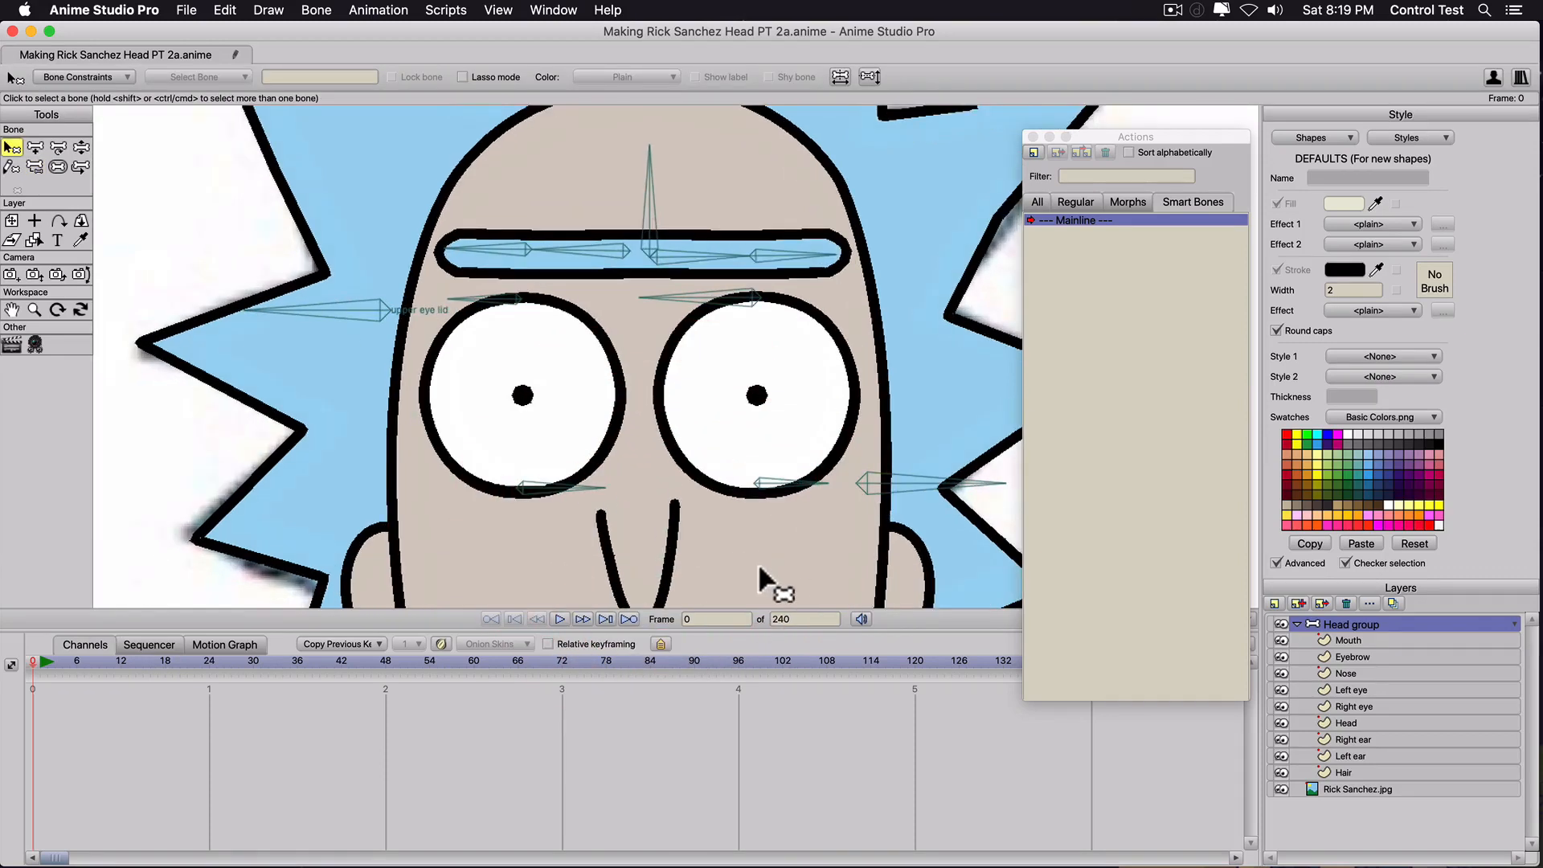
pyautogui.press('t')
pyautogui.click(757, 485)
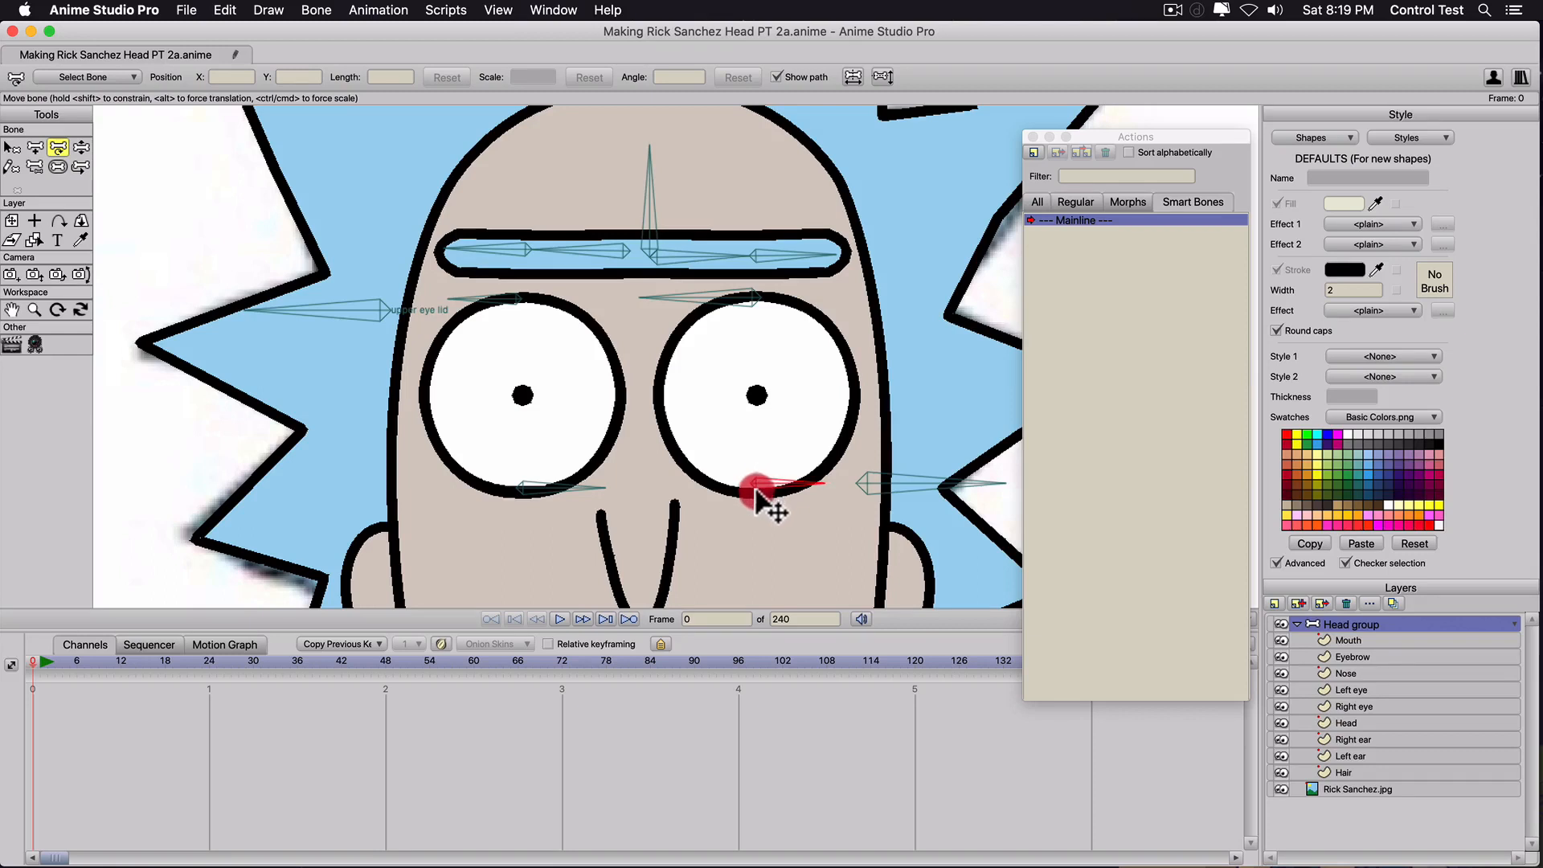
pyautogui.moveTo(756, 484); pyautogui.dragTo(757, 494)
pyautogui.moveTo(518, 489); pyautogui.dragTo(634, 354)
# On the Left eye layer, bind the bottom outline point to its lower eyelid bone and return the point to the eye's bottom.
pyautogui.click(1351, 690)
pyautogui.scroll(3, 498, 551)
pyautogui.click(646, 423)
pyautogui.press('t')
pyautogui.click(634, 355)
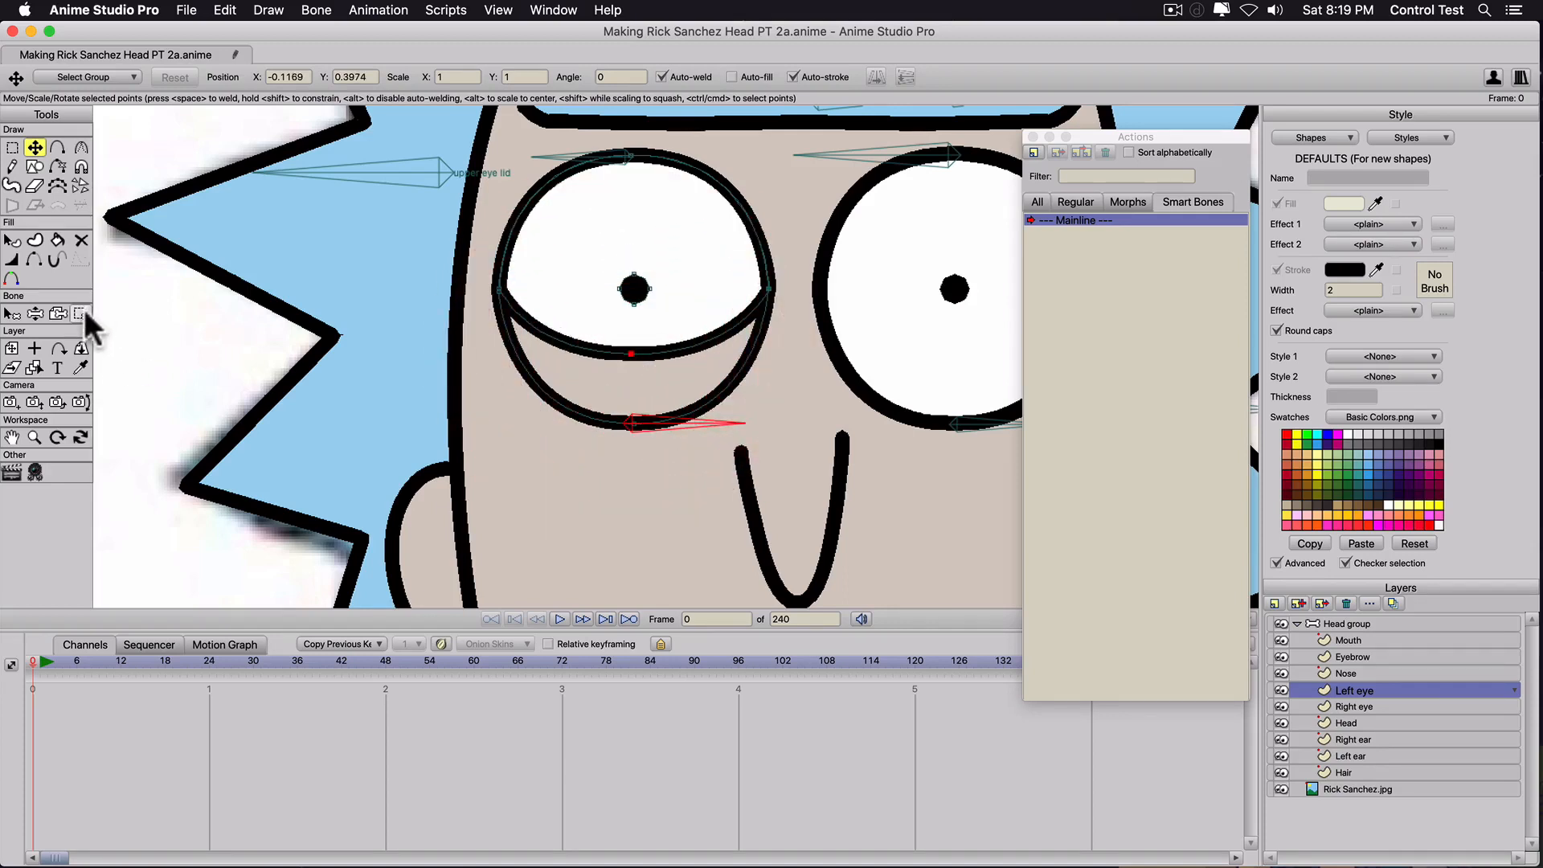
pyautogui.click(82, 313)
pyautogui.click(310, 78)
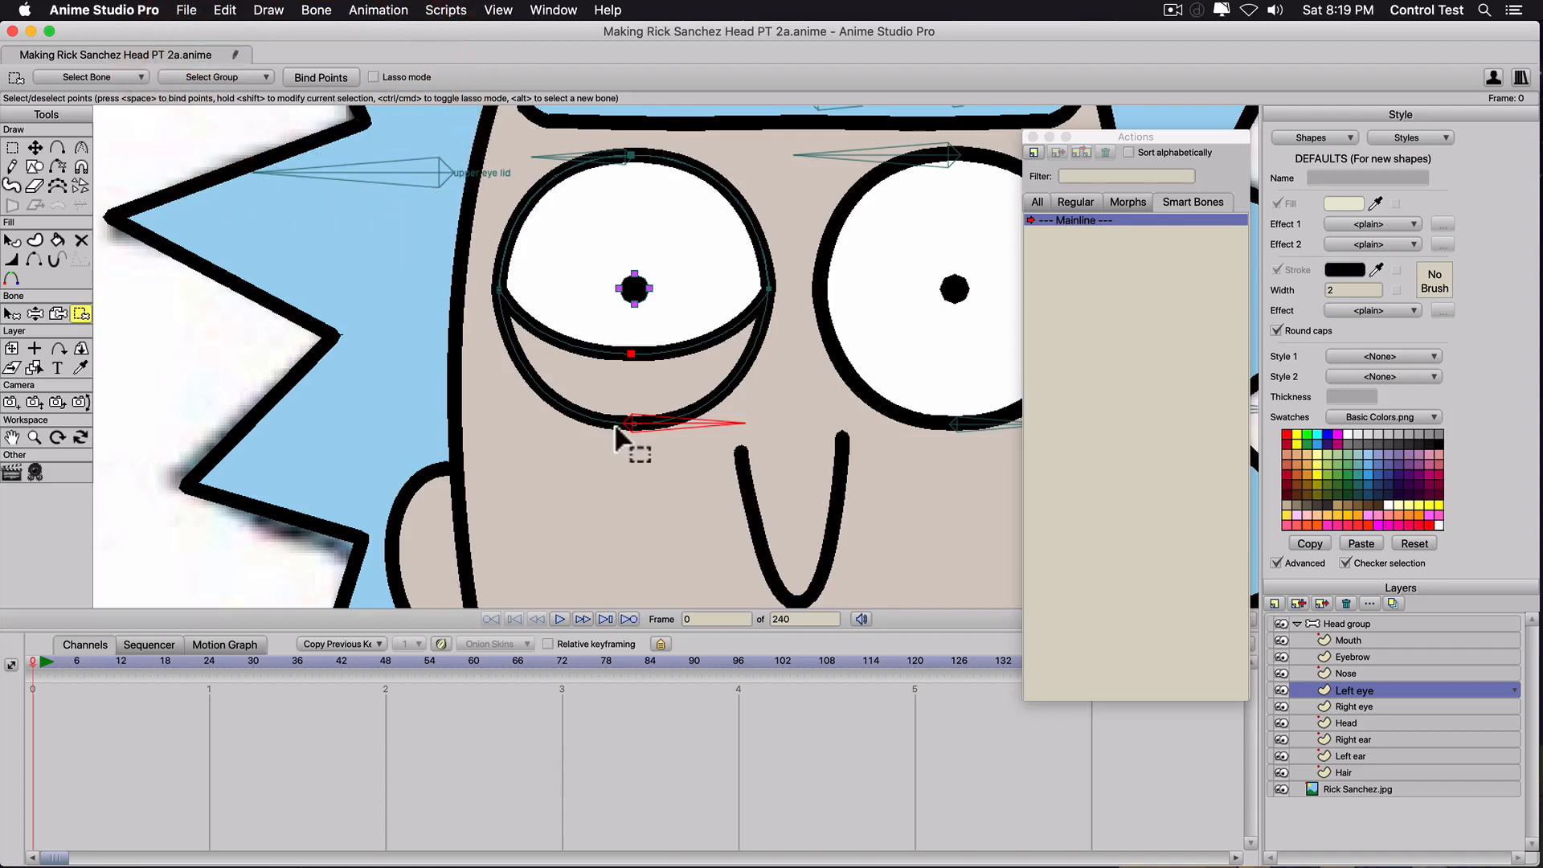
pyautogui.moveTo(754, 444); pyautogui.dragTo(523, 480)
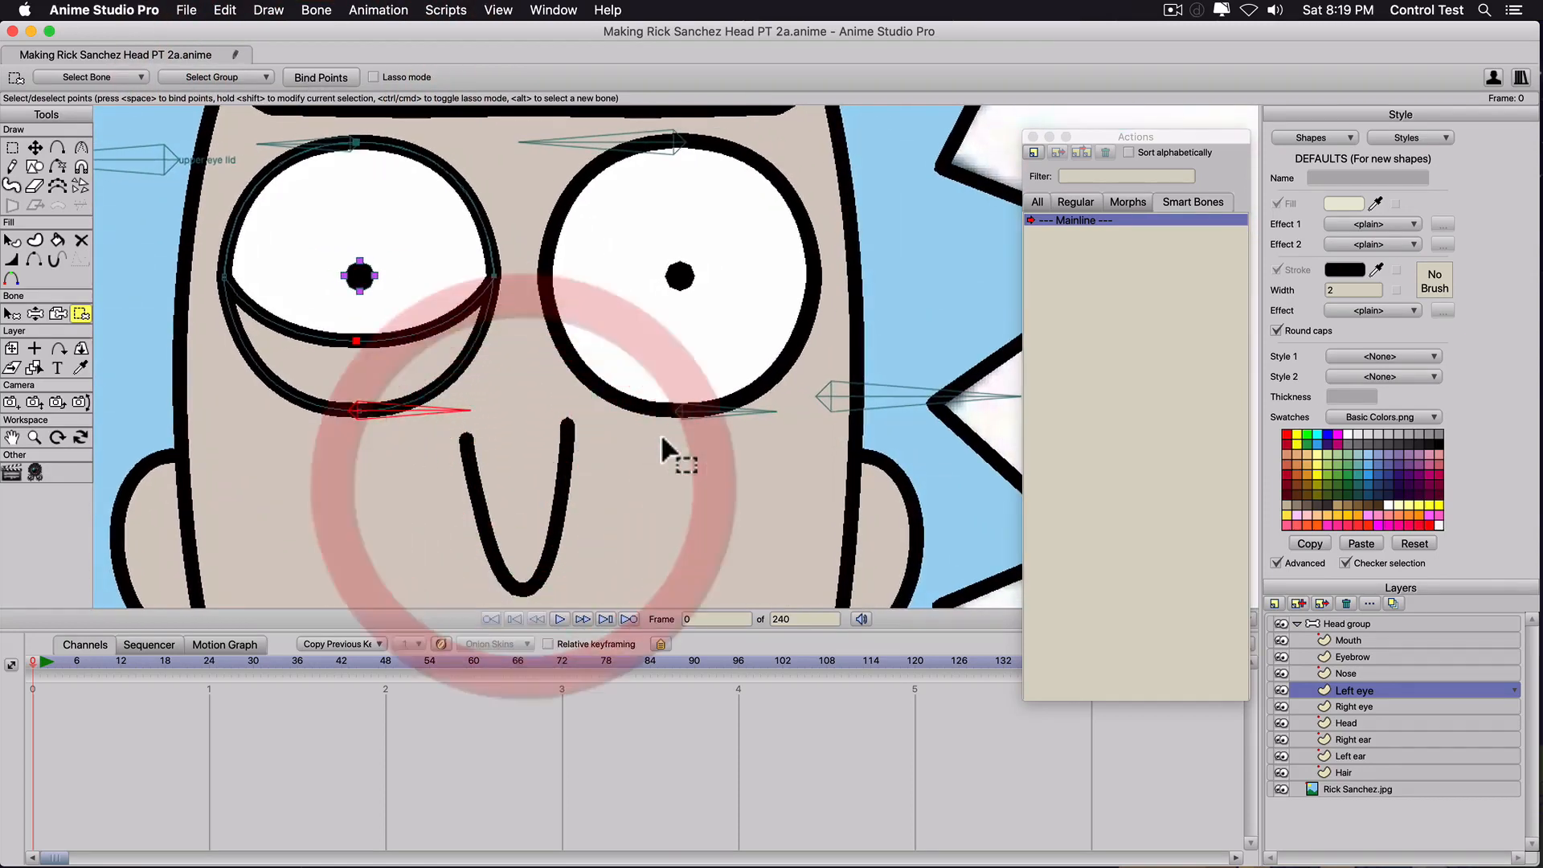
pyautogui.press('t')
pyautogui.moveTo(358, 343); pyautogui.dragTo(357, 412)
# On the Right eye layer, bind the bottom outline point to its lower eyelid bone and return the point to the eye's bottom.
pyautogui.press('b')
pyautogui.click(677, 412)
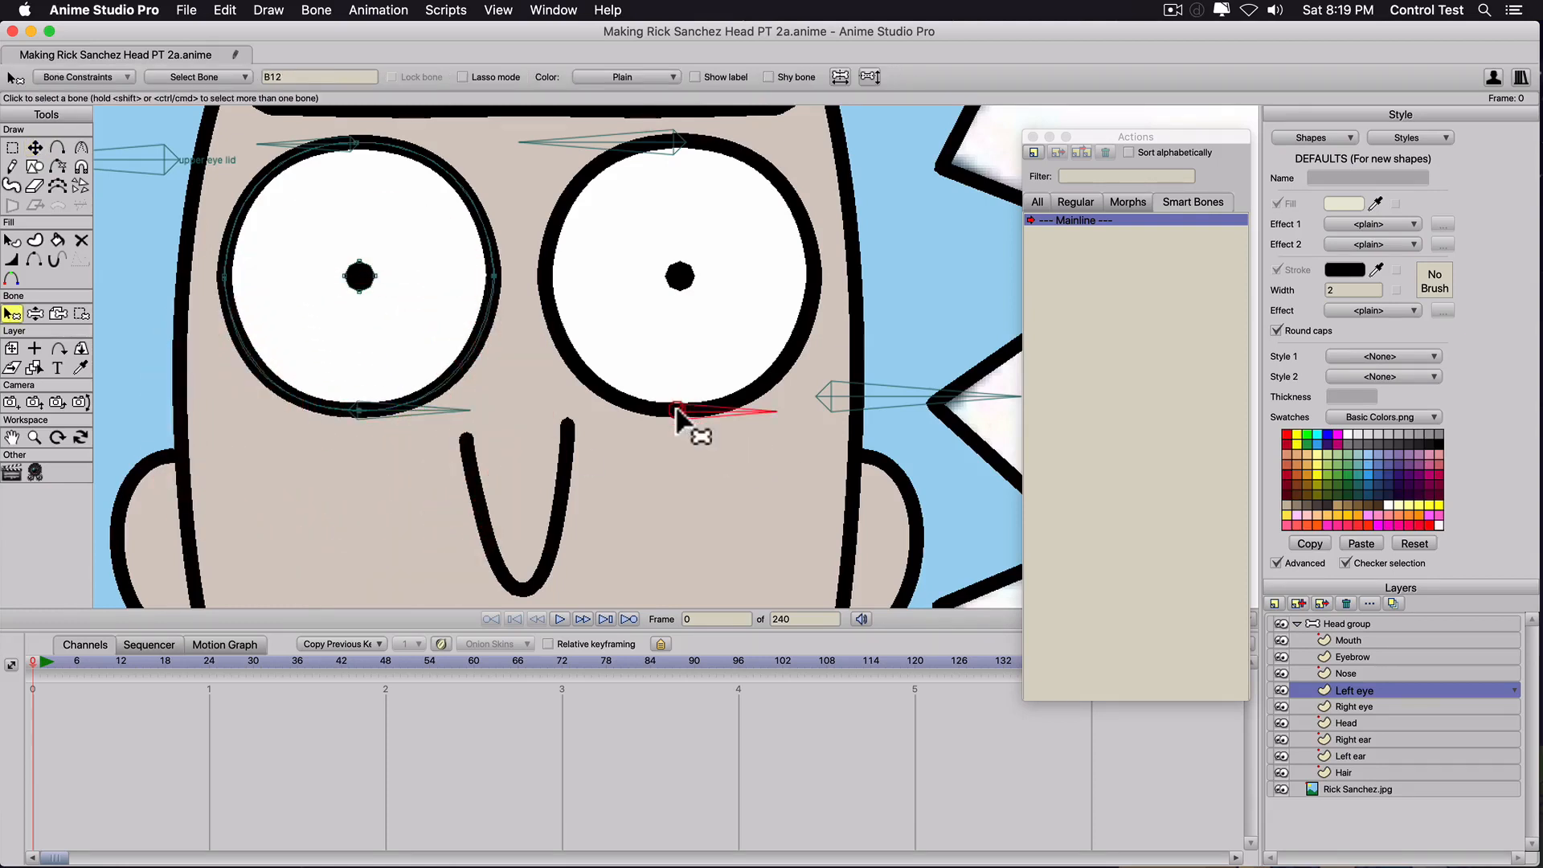
pyautogui.click(1351, 704)
pyautogui.scroll(3, 673, 421)
pyautogui.press('t')
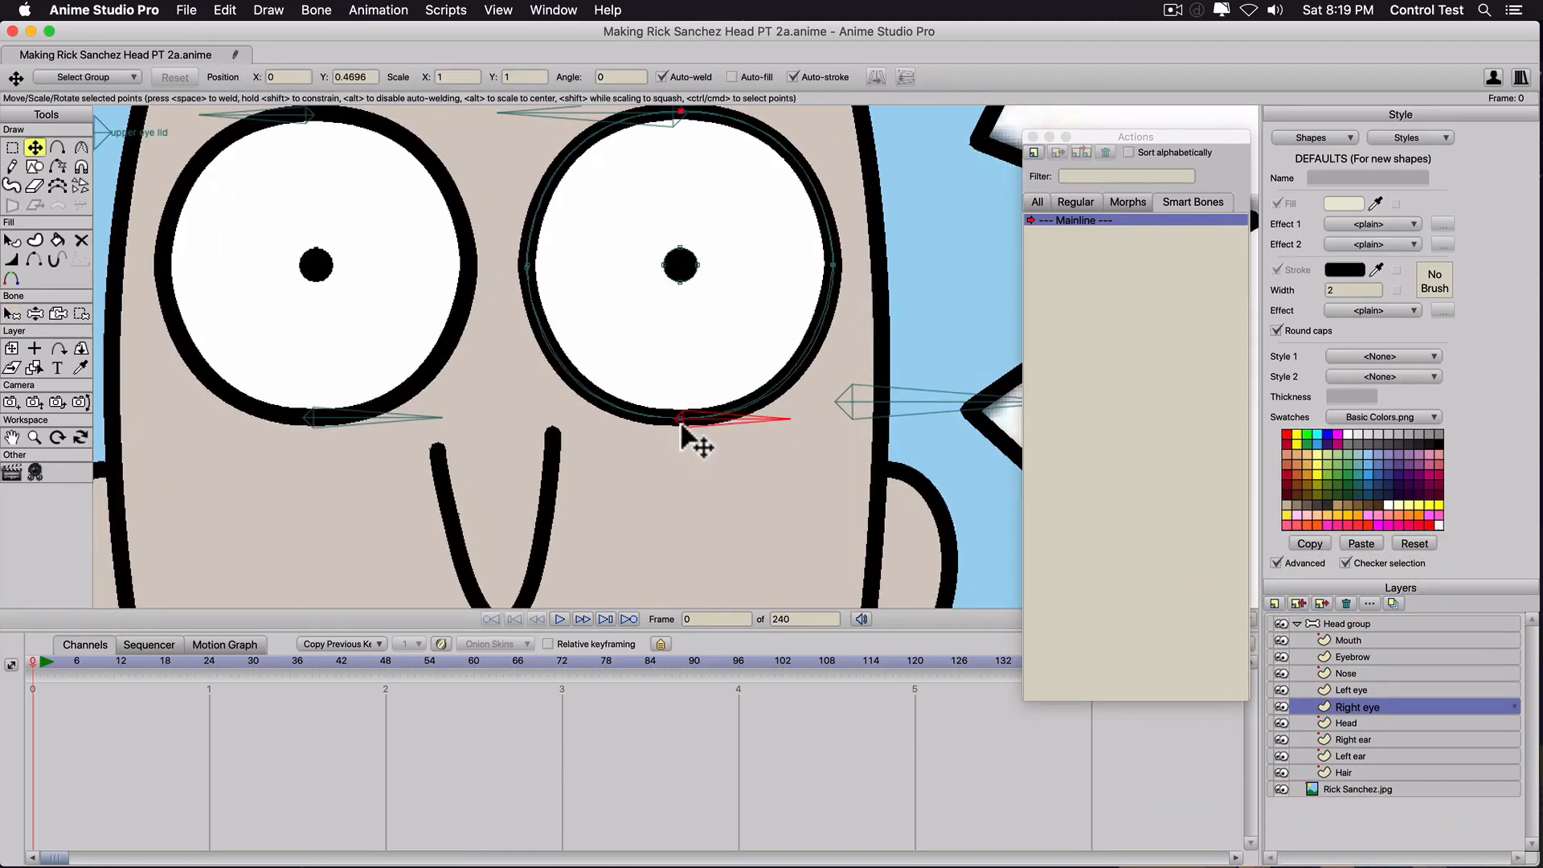
pyautogui.moveTo(679, 418); pyautogui.dragTo(681, 378)
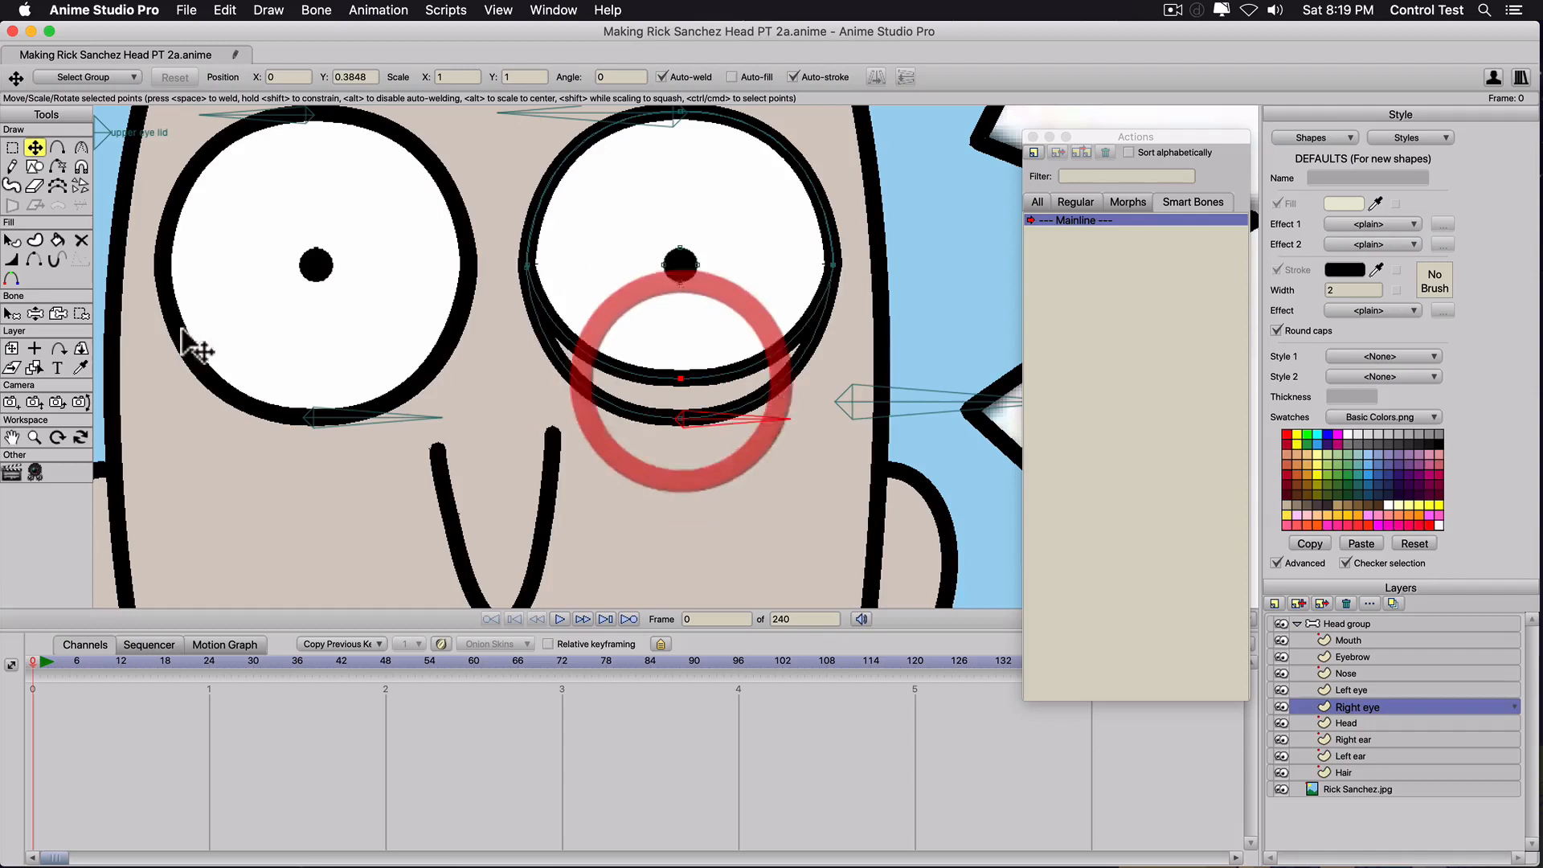
pyautogui.click(79, 312)
pyautogui.click(295, 77)
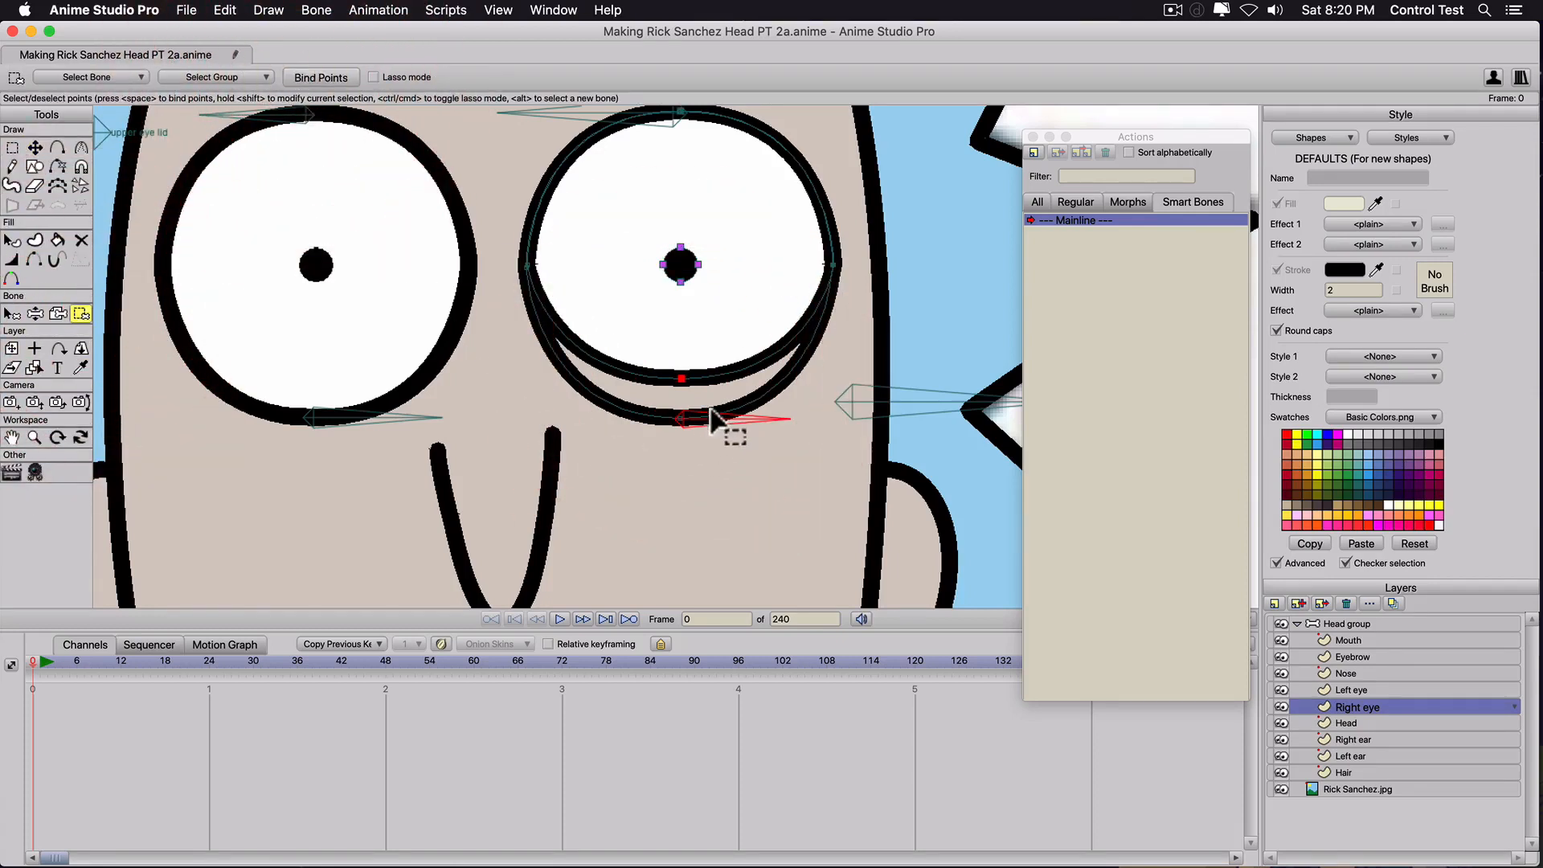
pyautogui.moveTo(677, 392); pyautogui.dragTo(681, 419)
pyautogui.press('t')
pyautogui.scroll(-6, 630, 419)
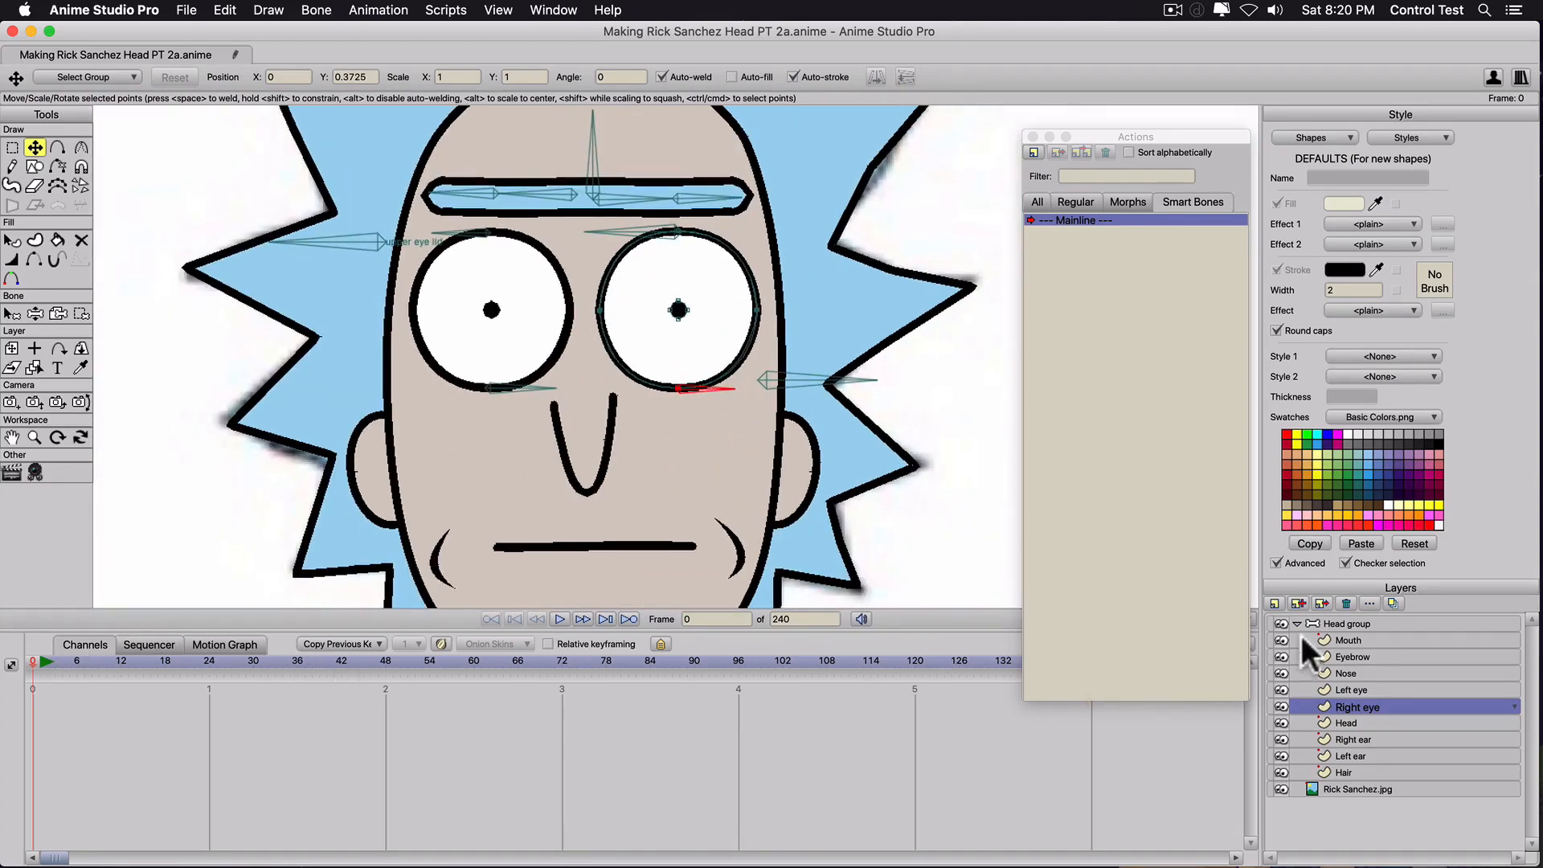
# Test moving the lower eyelid bones of the Head group at frame 7, undo the move, and return to frame 0.
pyautogui.click(1337, 623)
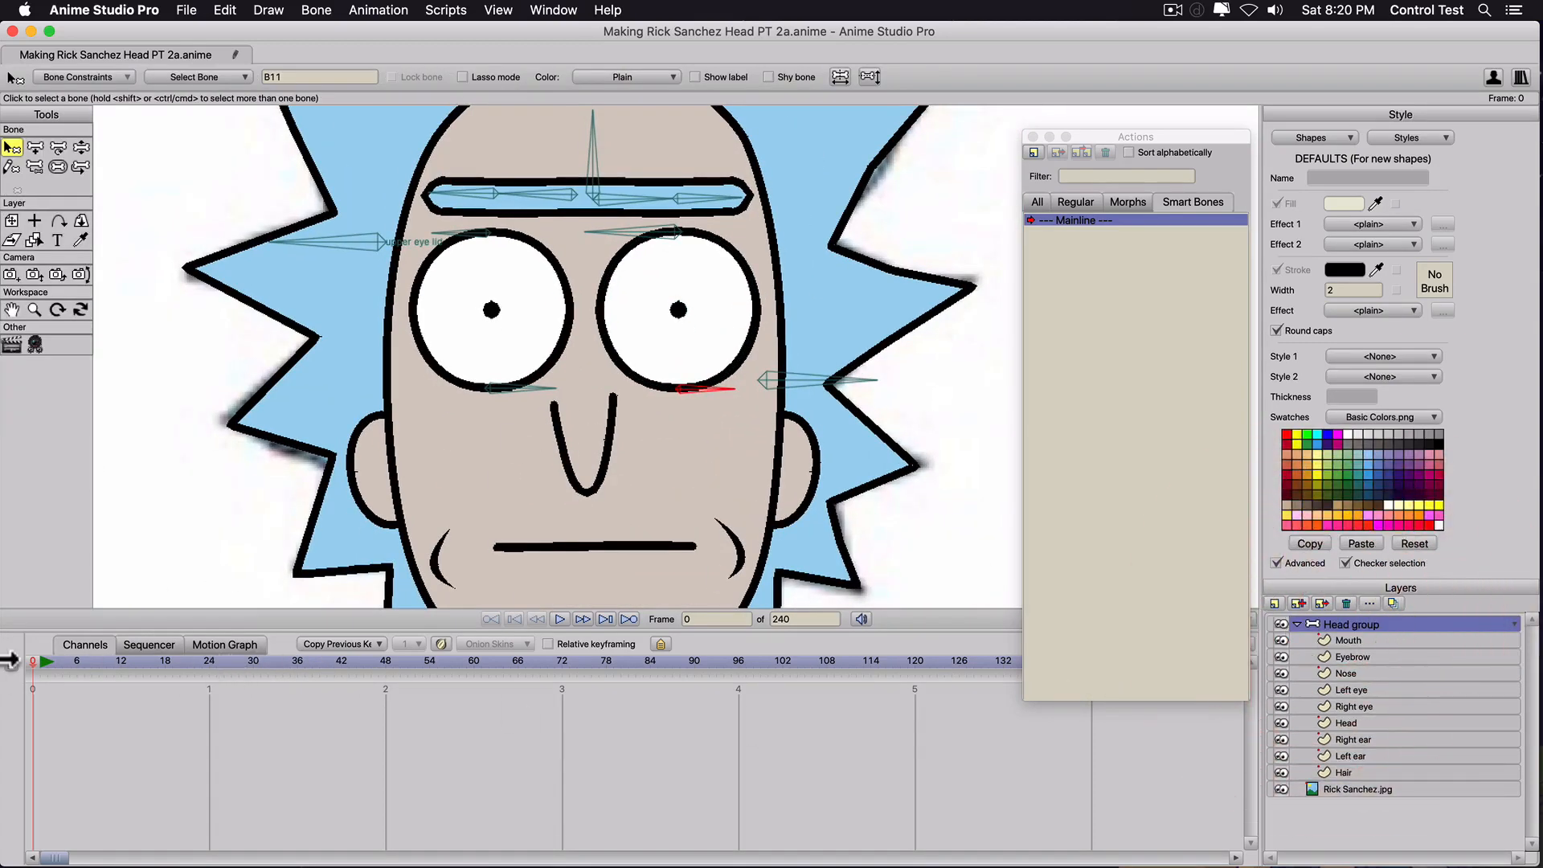
pyautogui.click(61, 657)
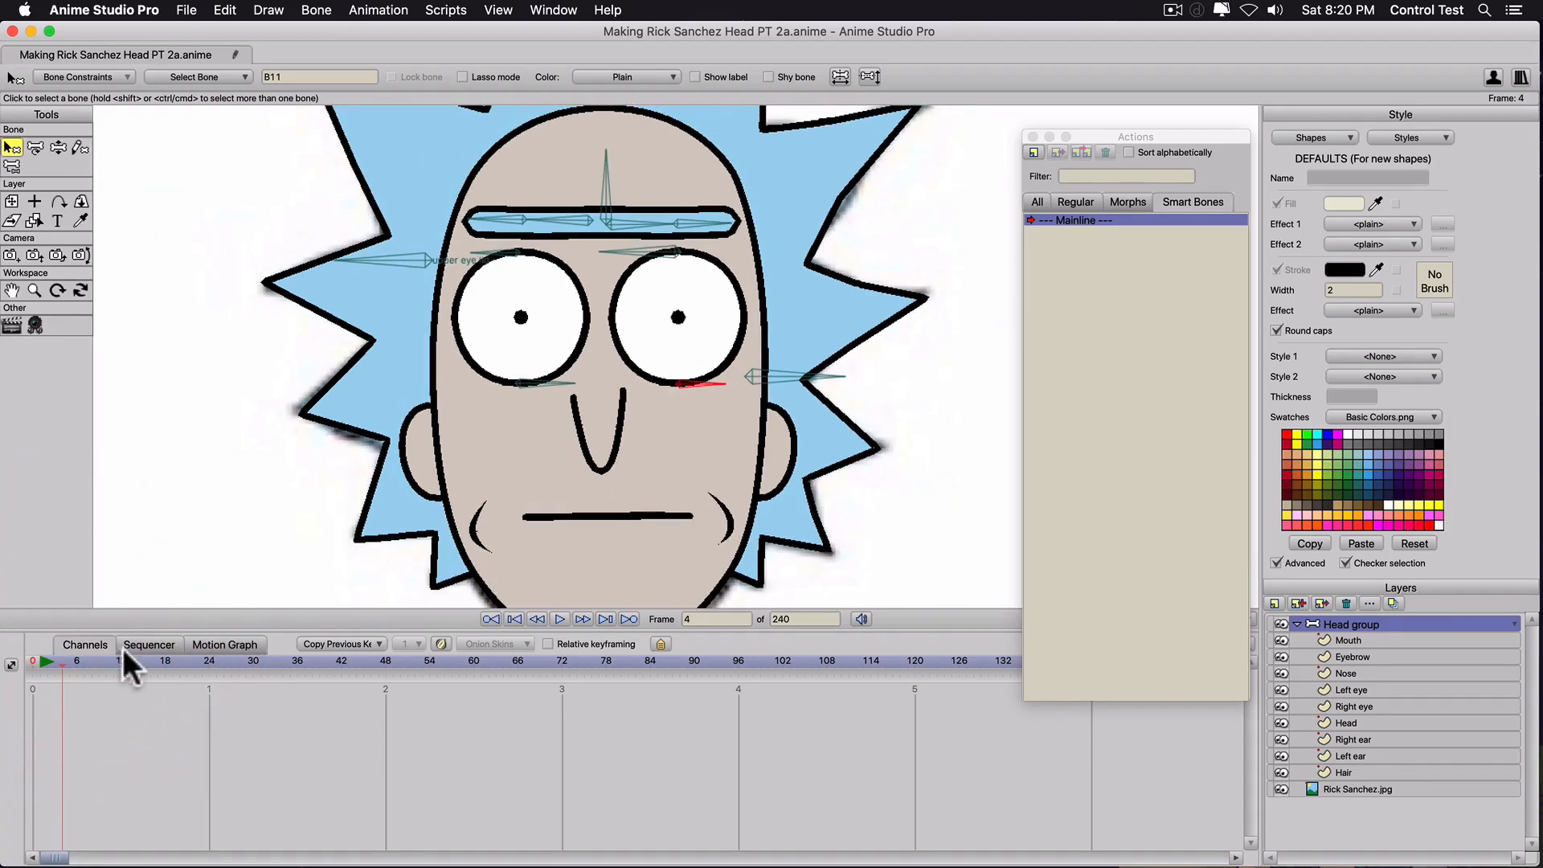
pyautogui.click(84, 662)
pyautogui.press('t')
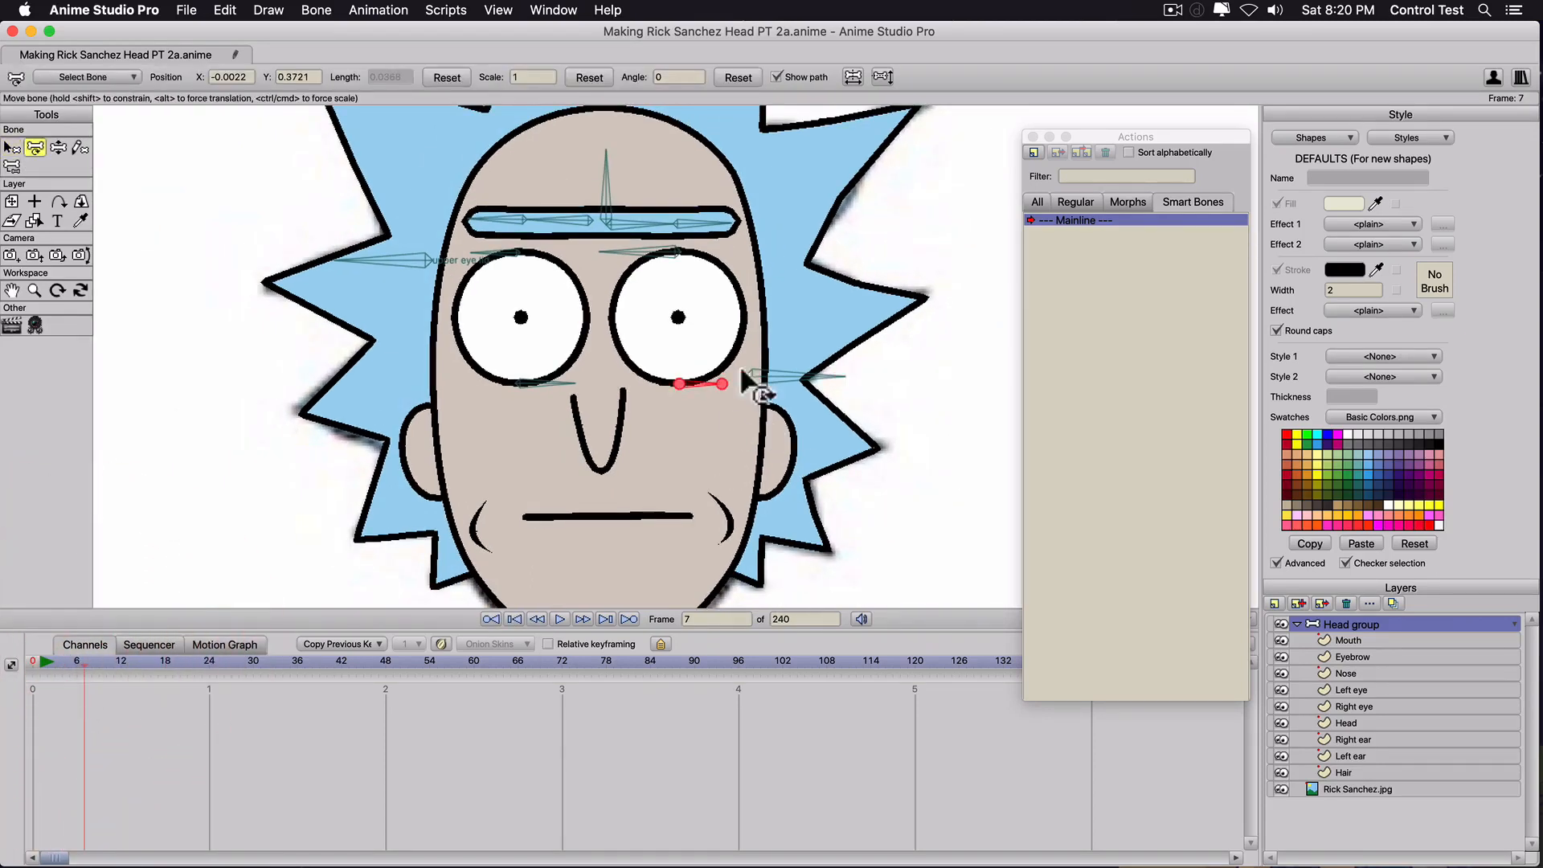
pyautogui.moveTo(752, 375); pyautogui.dragTo(758, 336)
pyautogui.press('super+z')
pyautogui.moveTo(43, 667); pyautogui.dragTo(9, 663)
# Check the parent links of all Head group bones and parent the left inner eyebrow bone to the vertical forehead bone.
pyautogui.press('p')
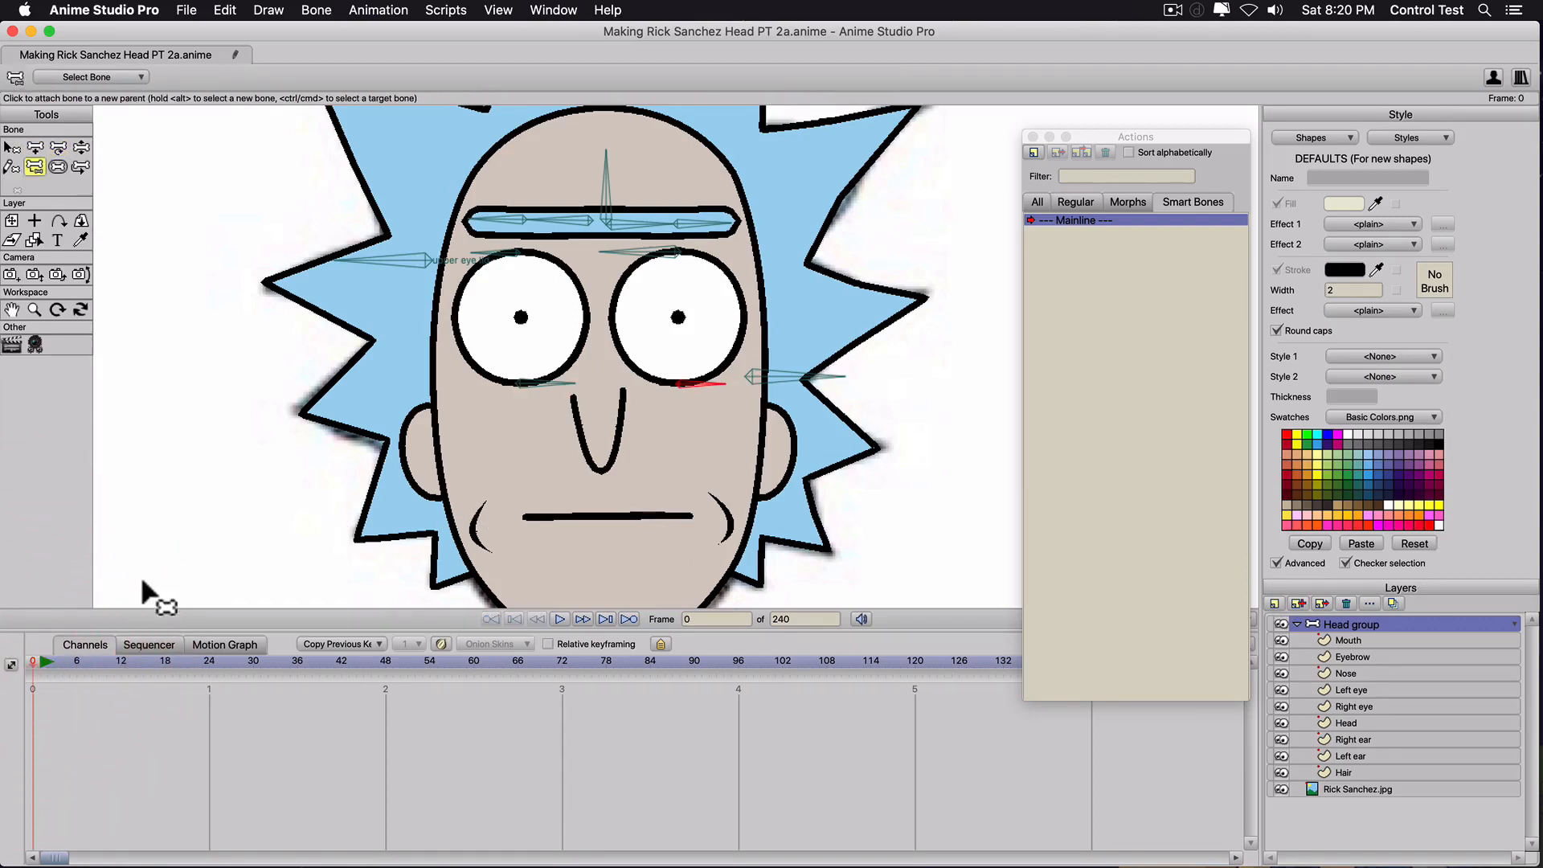
pyautogui.click(1339, 624)
pyautogui.press('super+a')
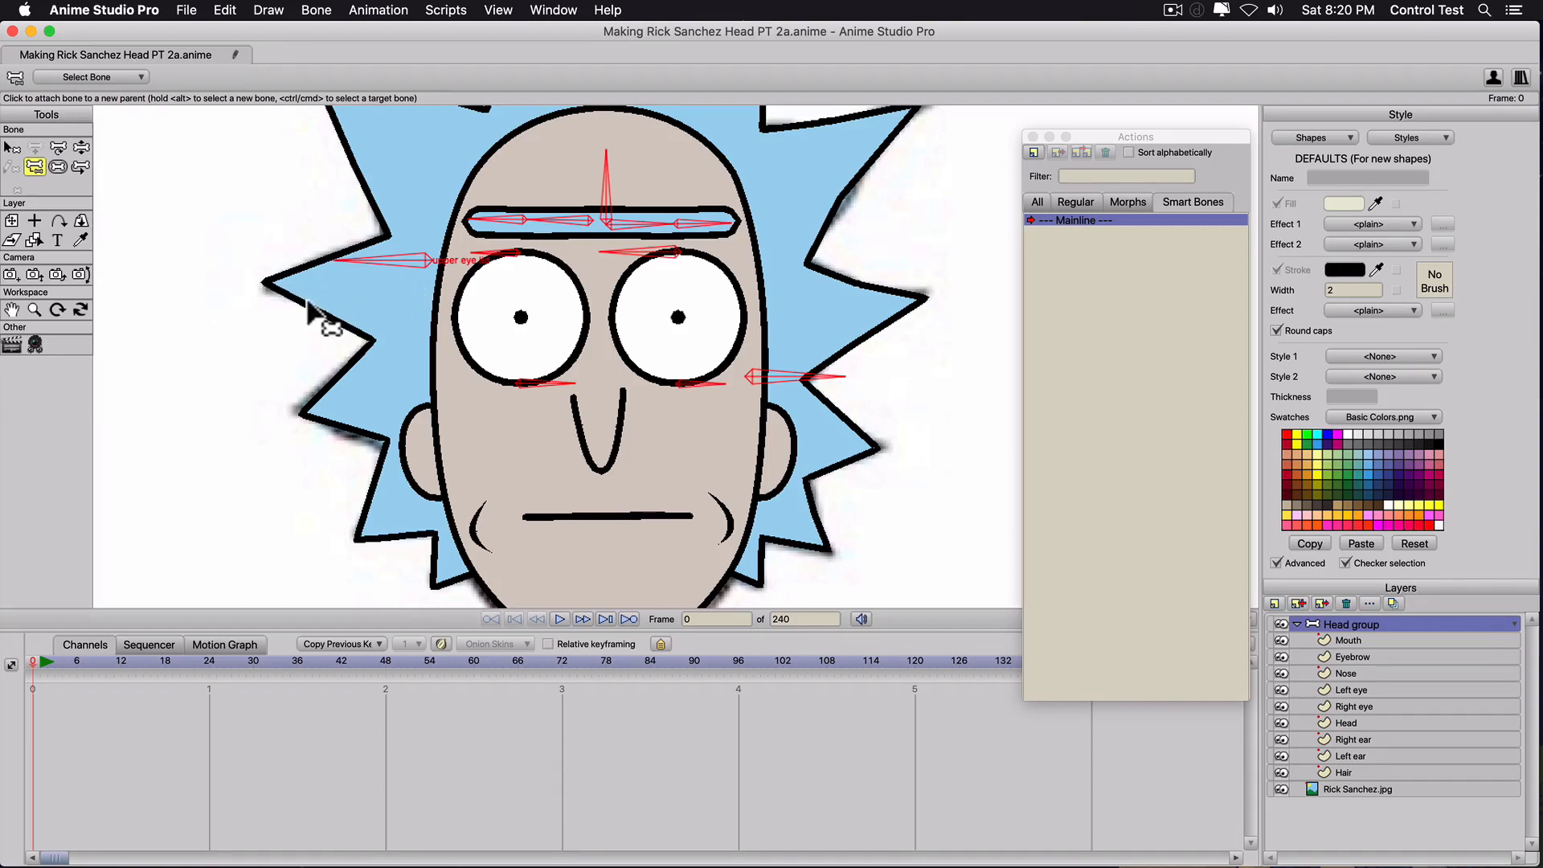
pyautogui.press('b')
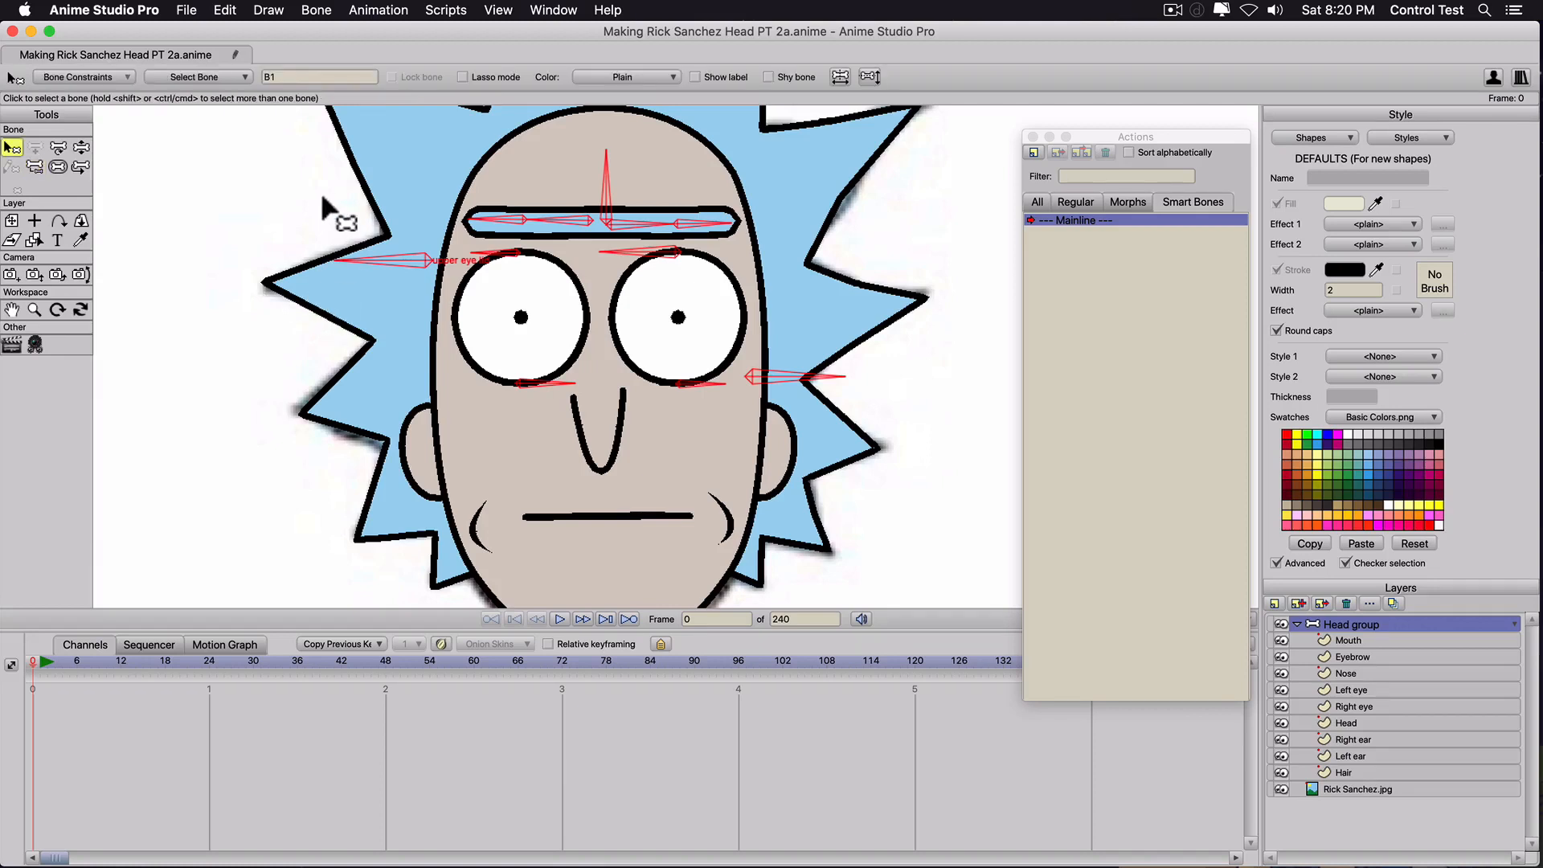
pyautogui.click(576, 225)
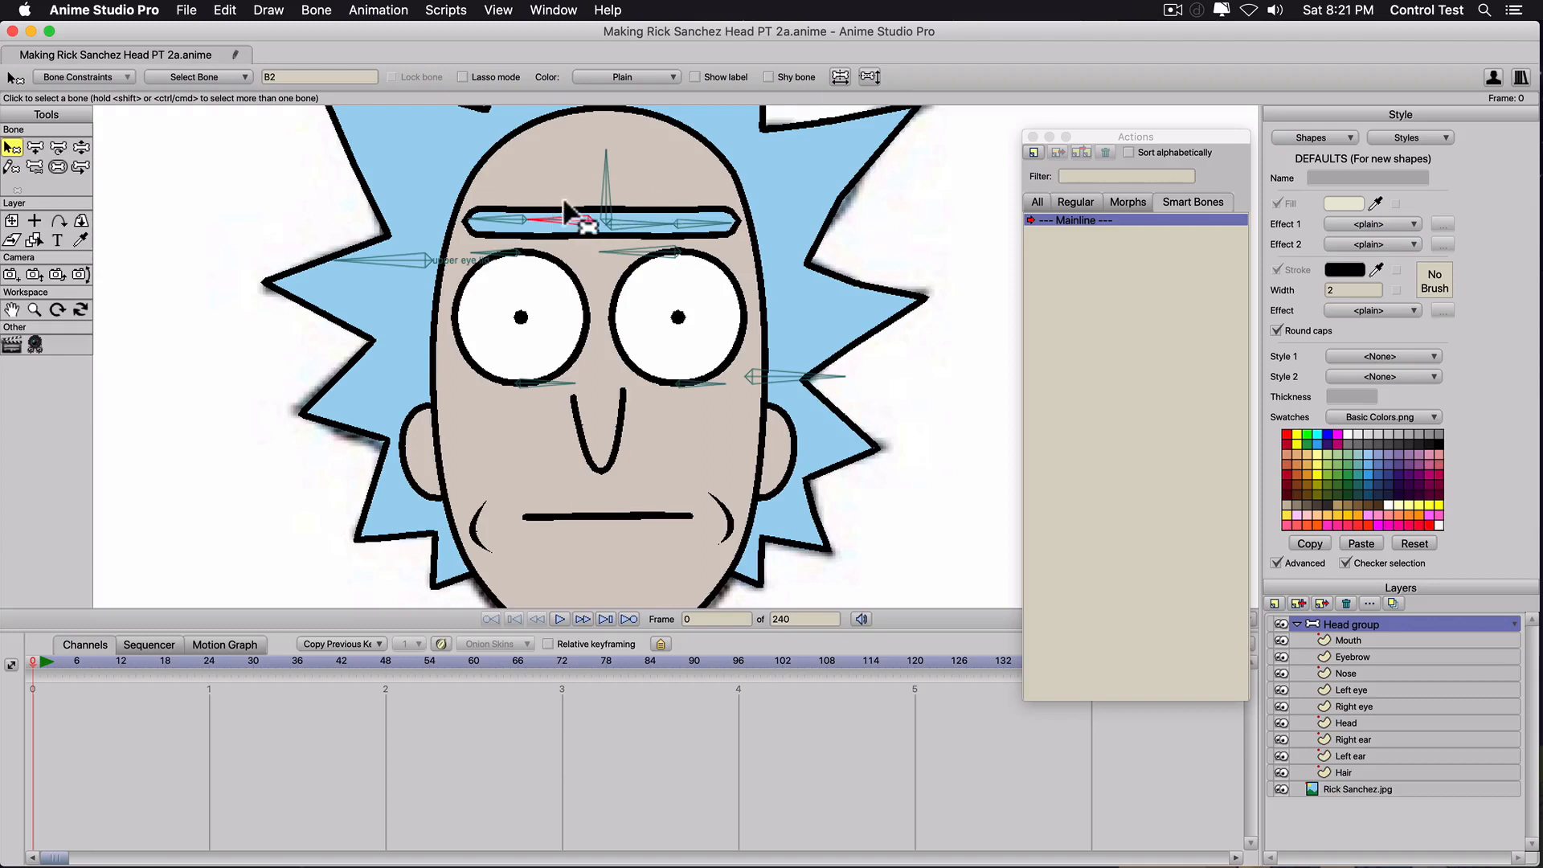
pyautogui.press('p')
pyautogui.click(605, 192)
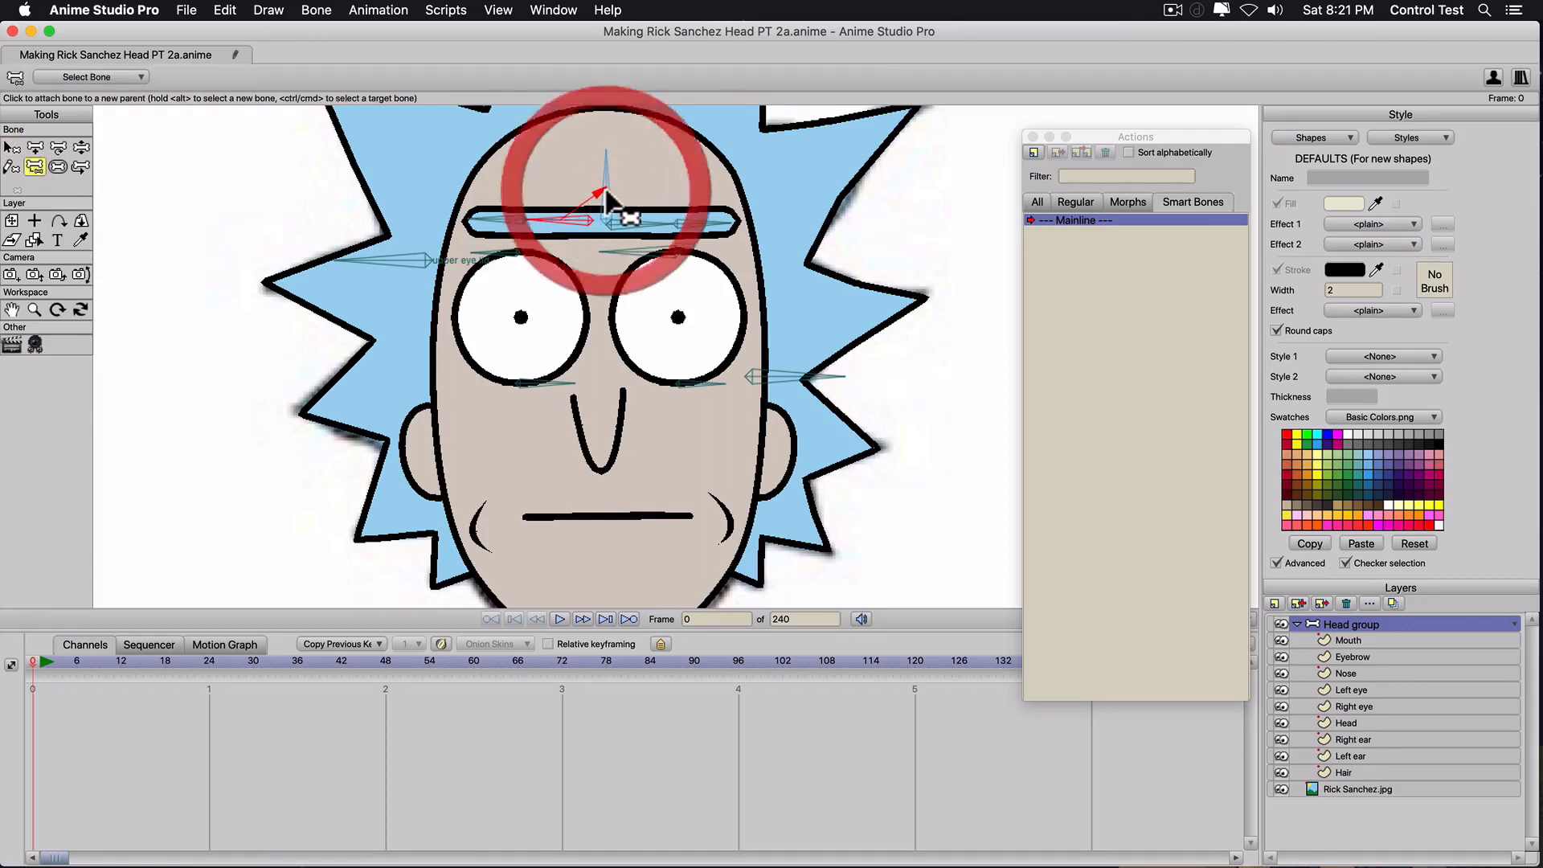
# Parent the left outer eyebrow bone to the left inner eyebrow bone.
pyautogui.press('b')
pyautogui.click(501, 221)
pyautogui.click(500, 222)
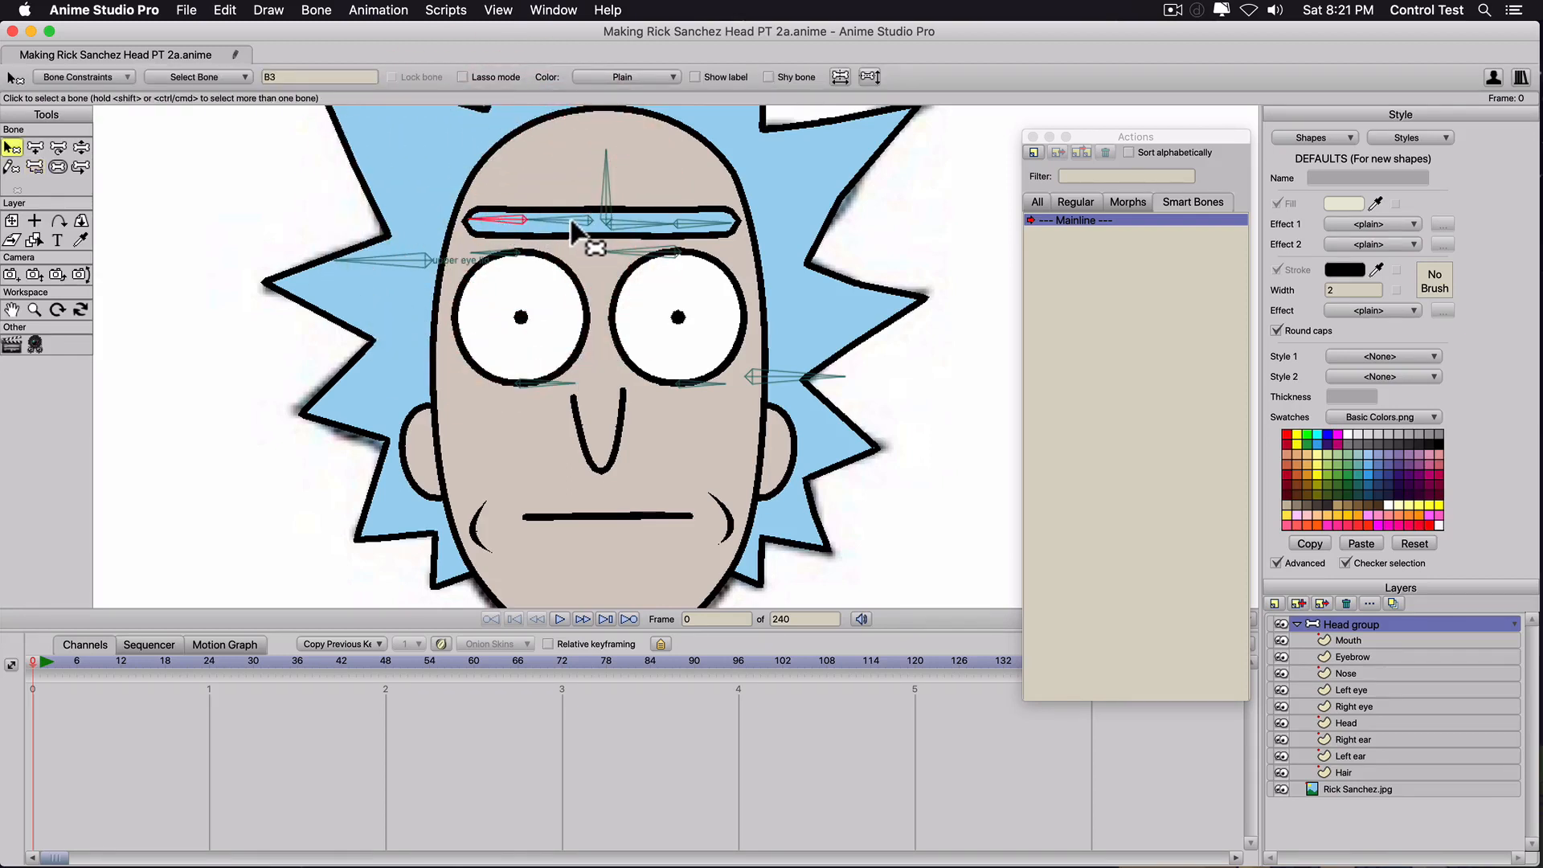
pyautogui.press('p')
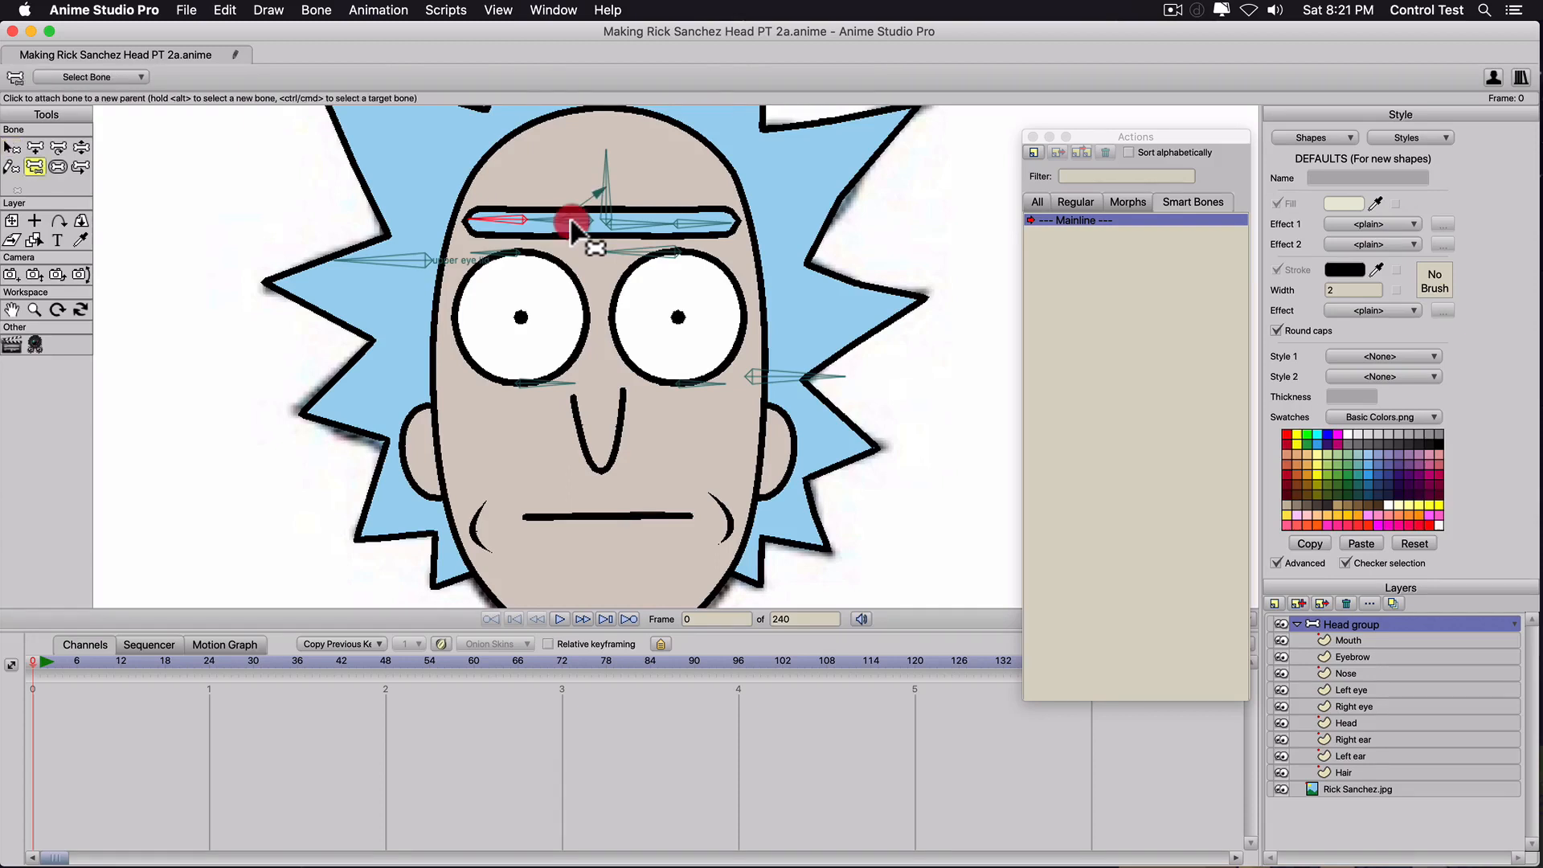
pyautogui.click(572, 226)
# Parent the right inner eyebrow bone to the vertical forehead bone.
pyautogui.press('z')
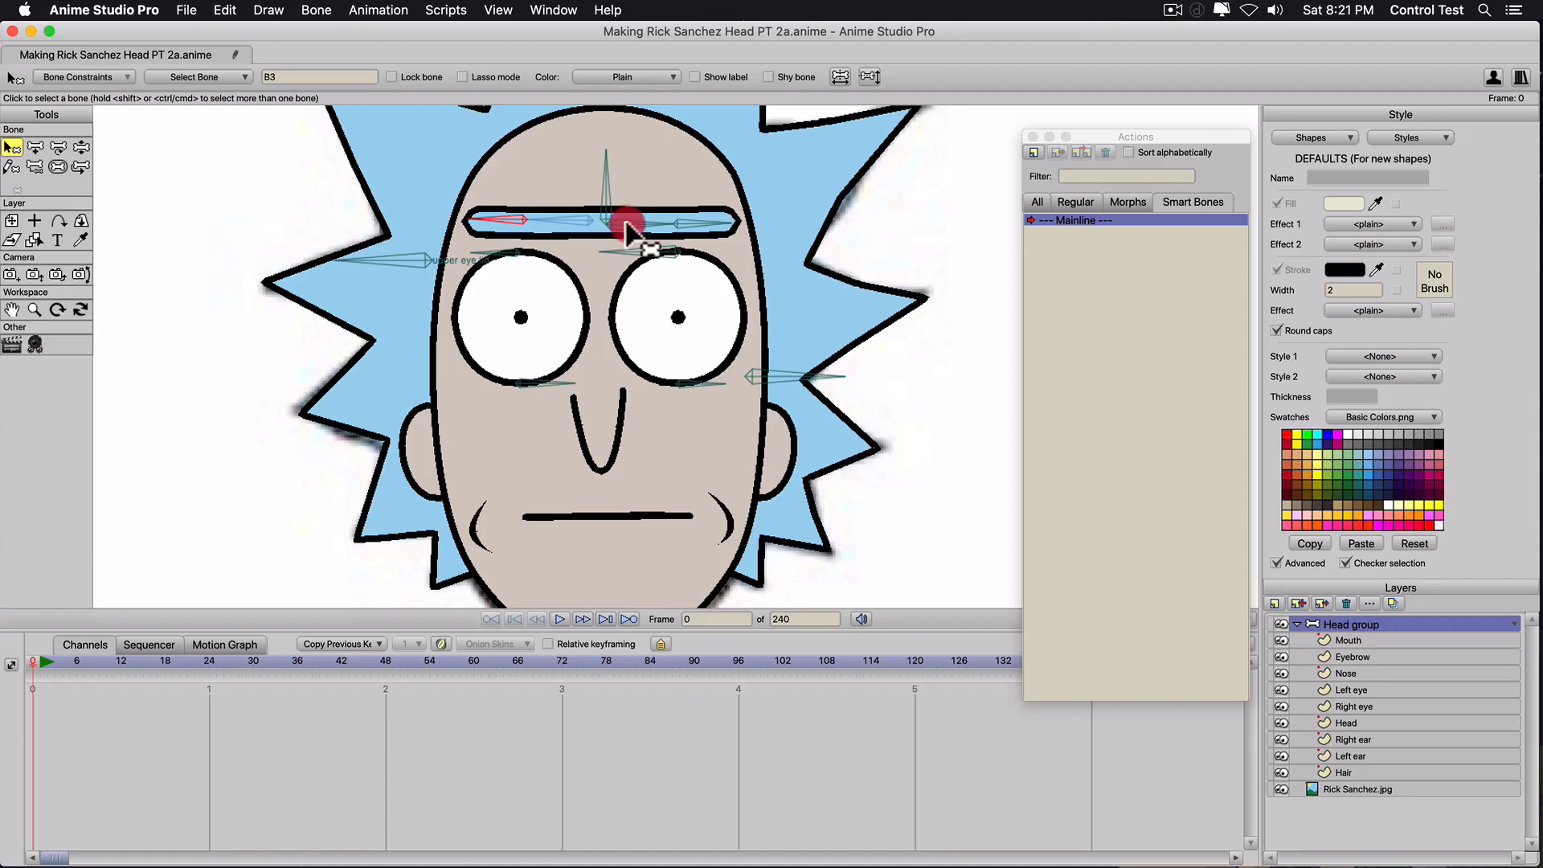
pyautogui.click(627, 227)
pyautogui.press('p')
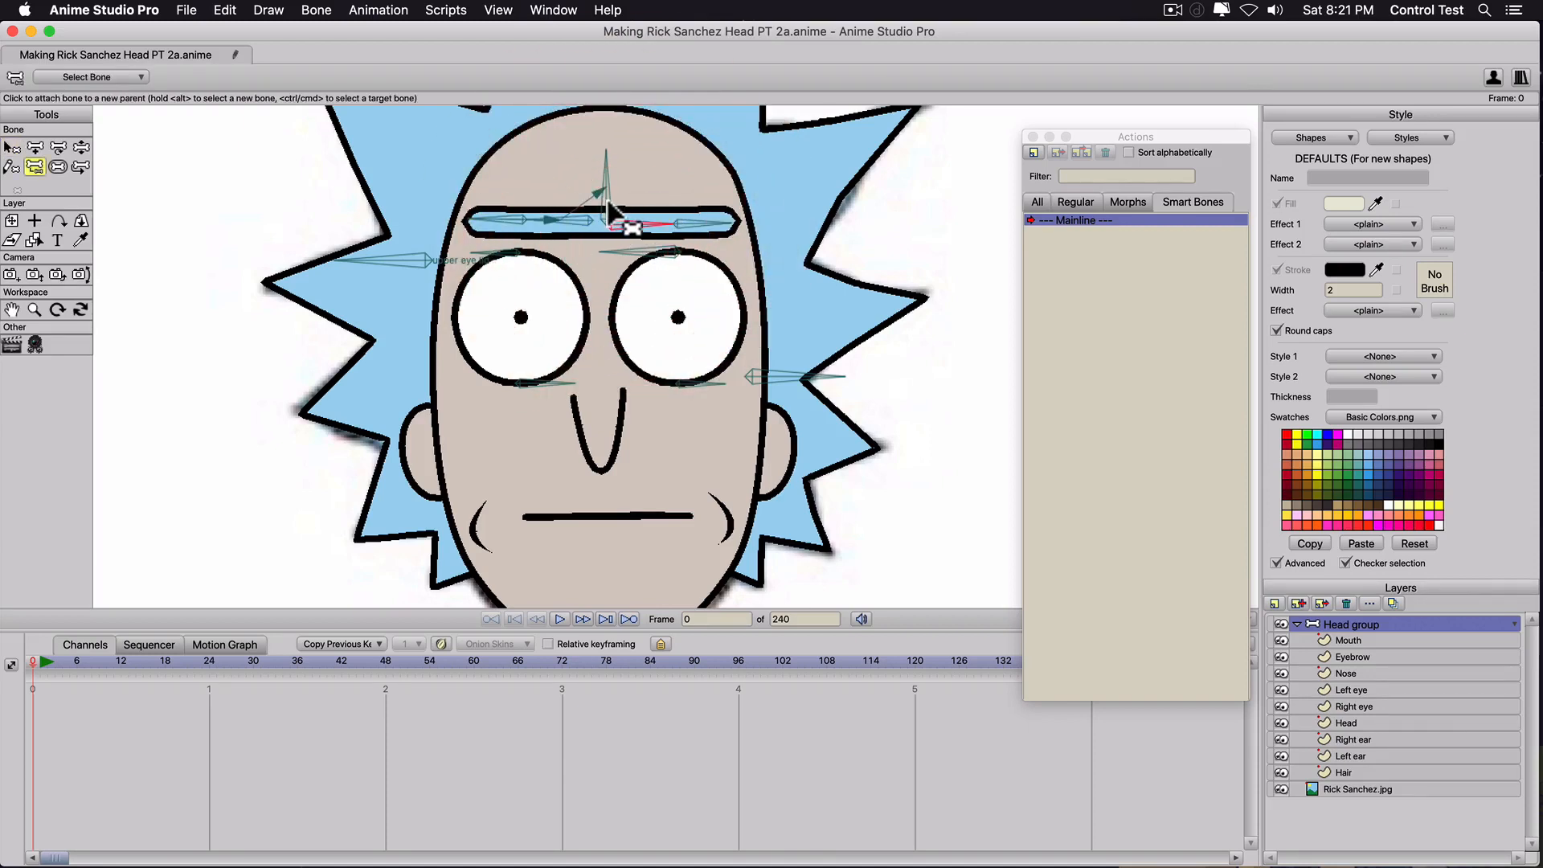
pyautogui.click(607, 202)
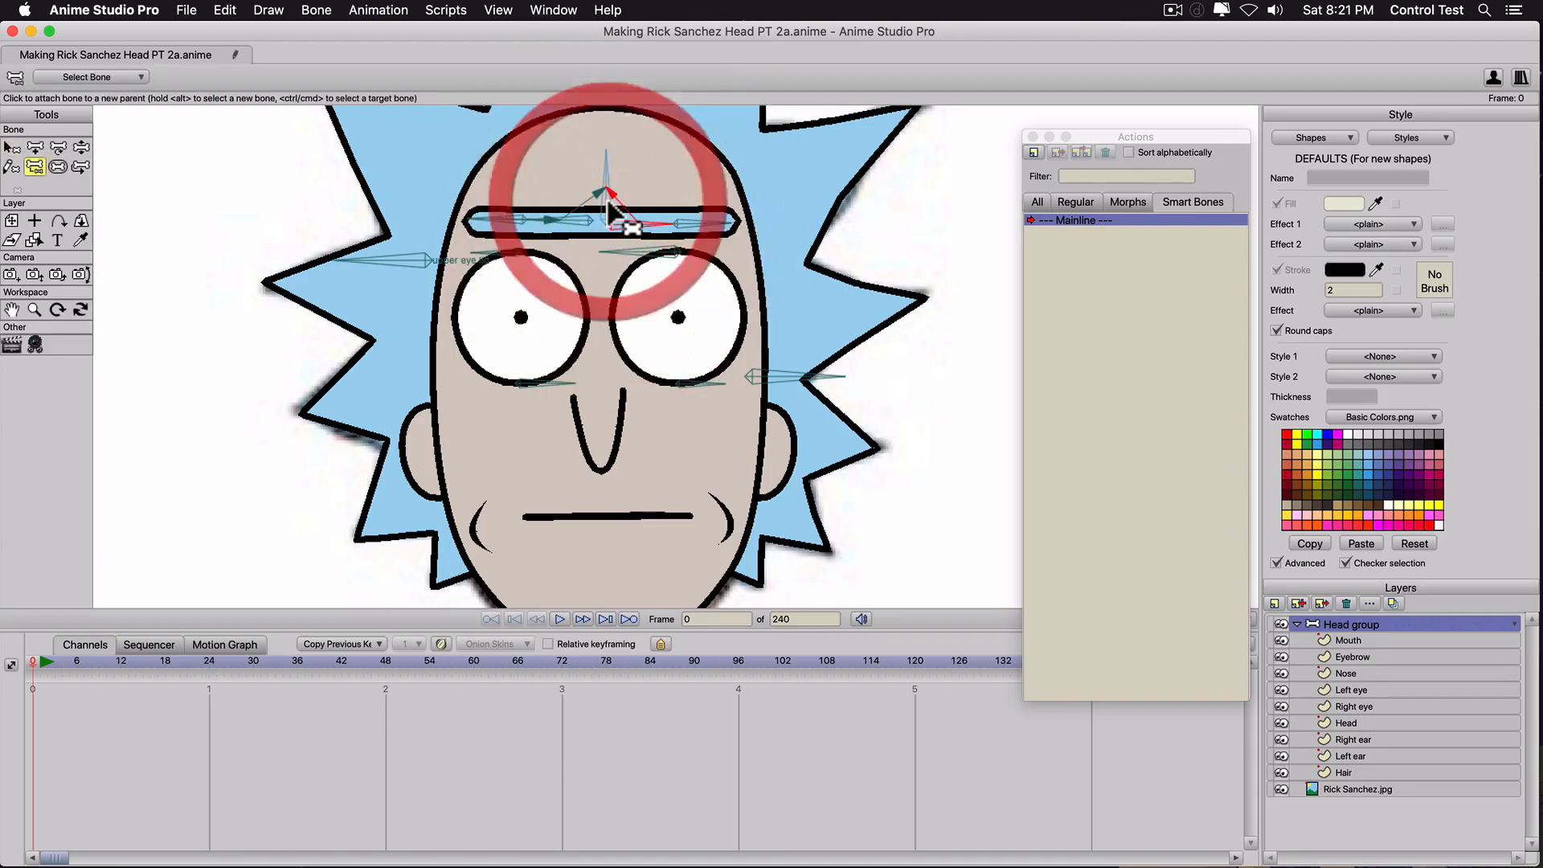
# Parent the right outer eyebrow bone to the right inner eyebrow bone.
pyautogui.press('z')
pyautogui.click(697, 227)
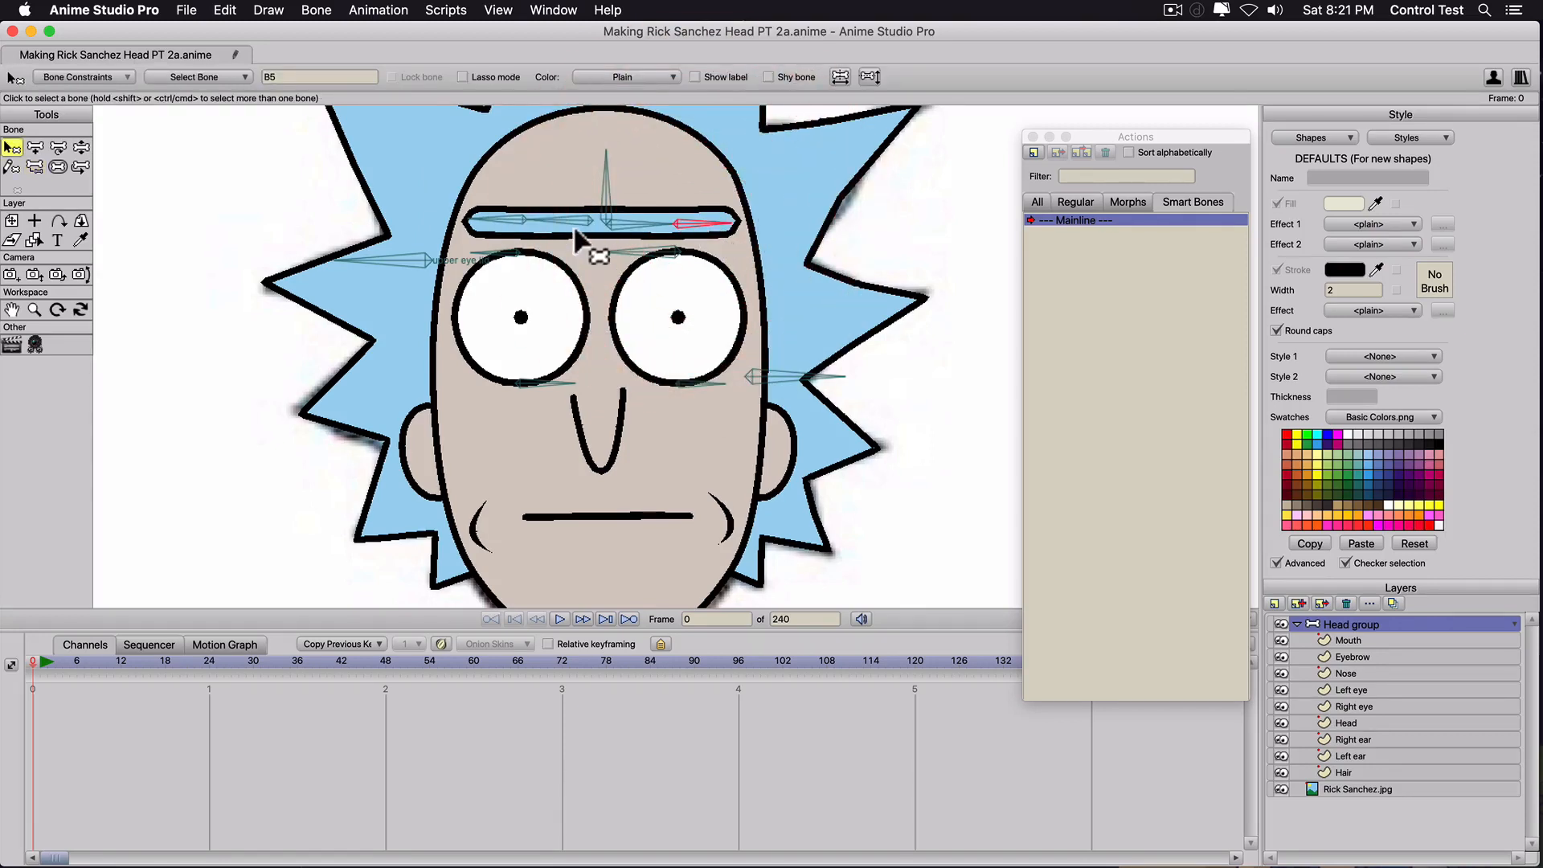
pyautogui.press('p')
pyautogui.click(632, 230)
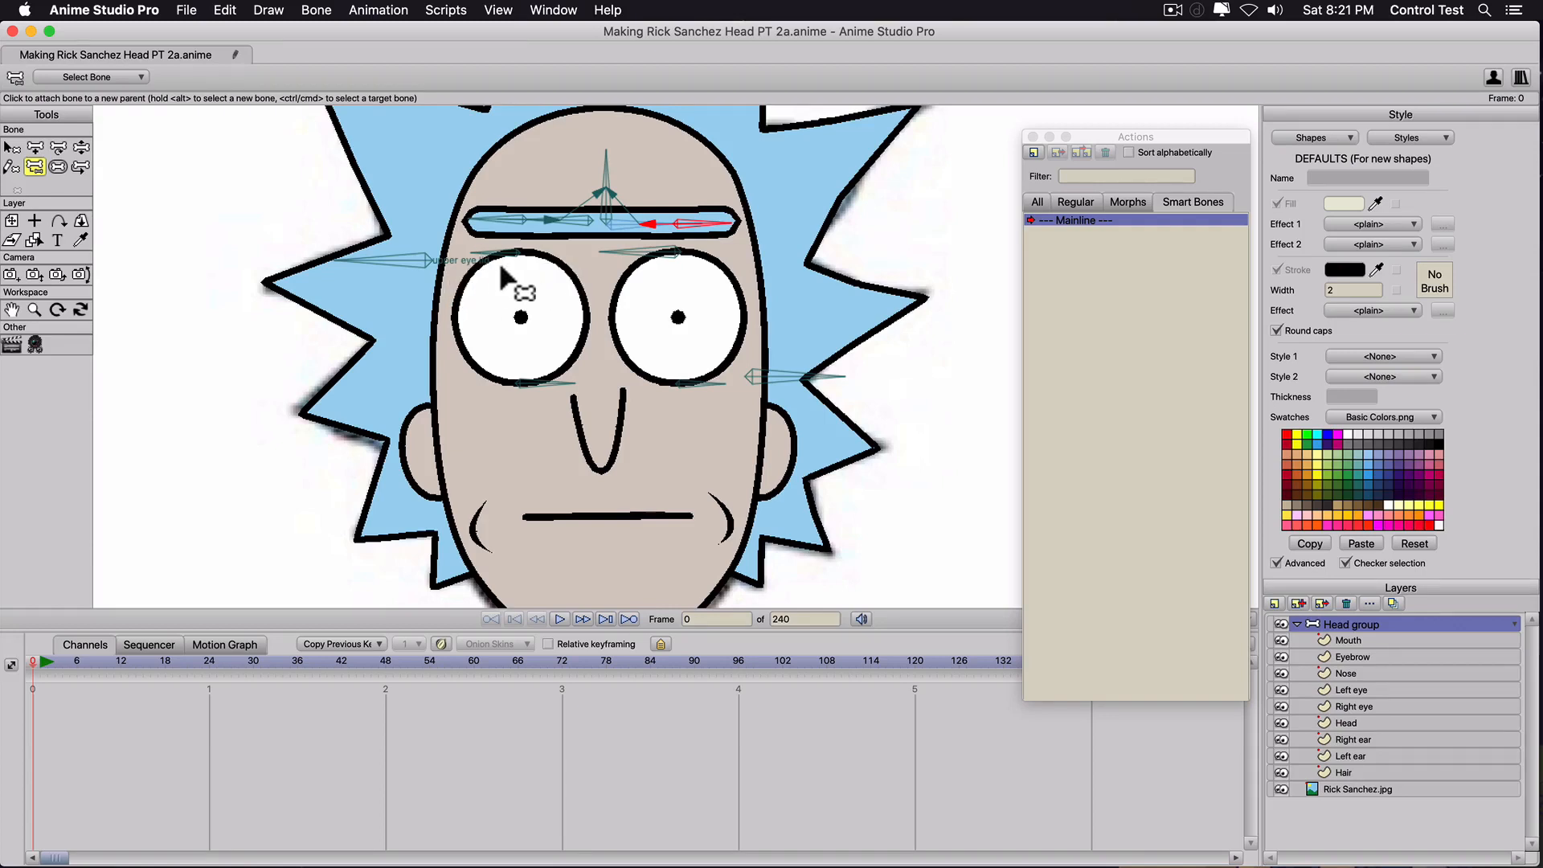
# Parent both upper eyelid bones above the eyes to the upper eyelid control bone beside the head.
pyautogui.press('b')
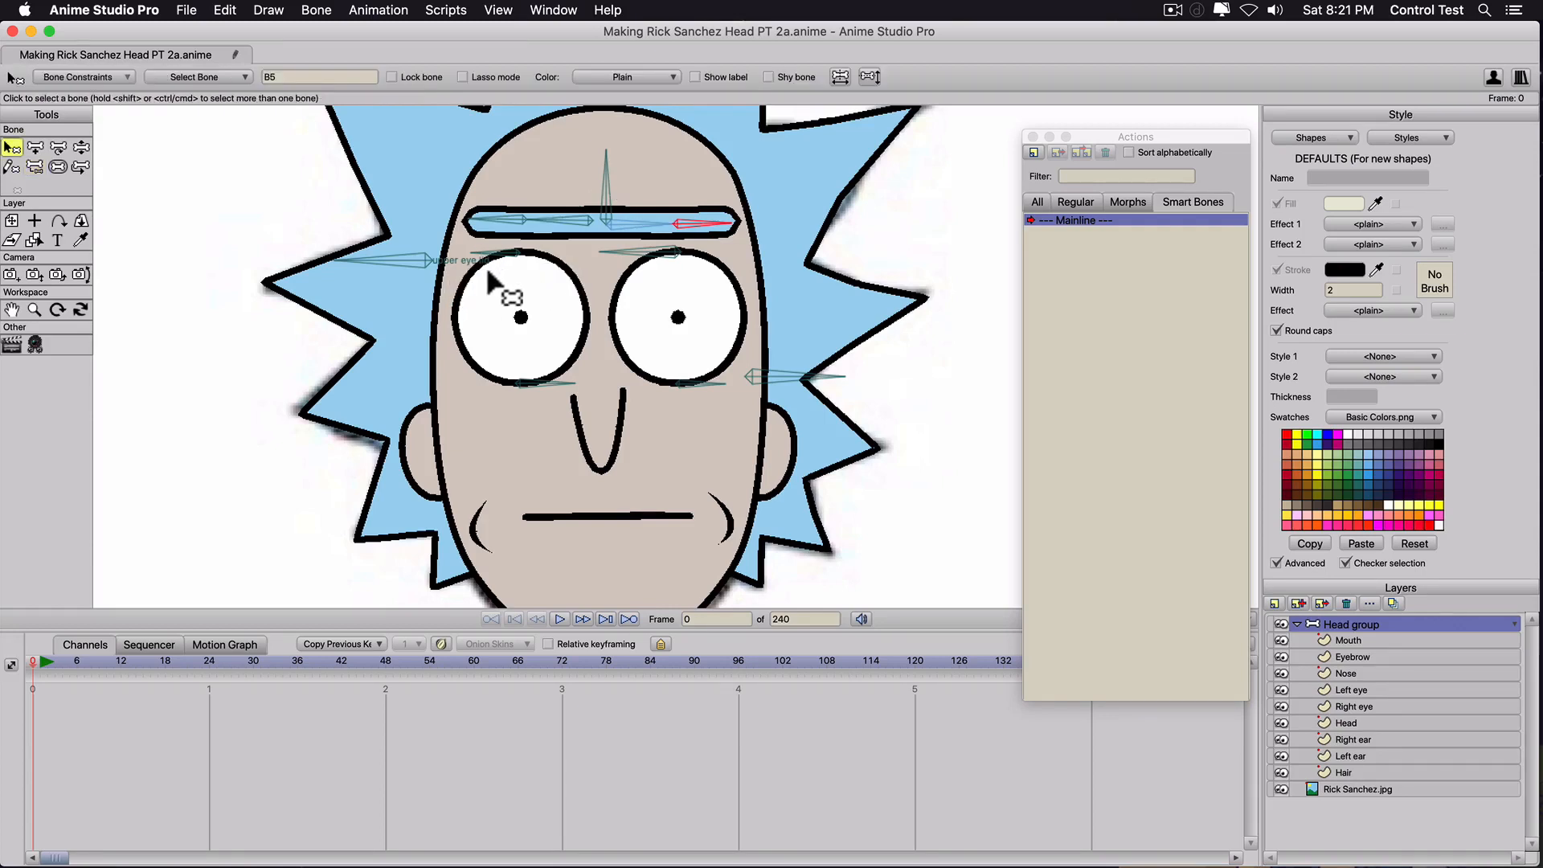
pyautogui.moveTo(489, 271); pyautogui.dragTo(676, 255)
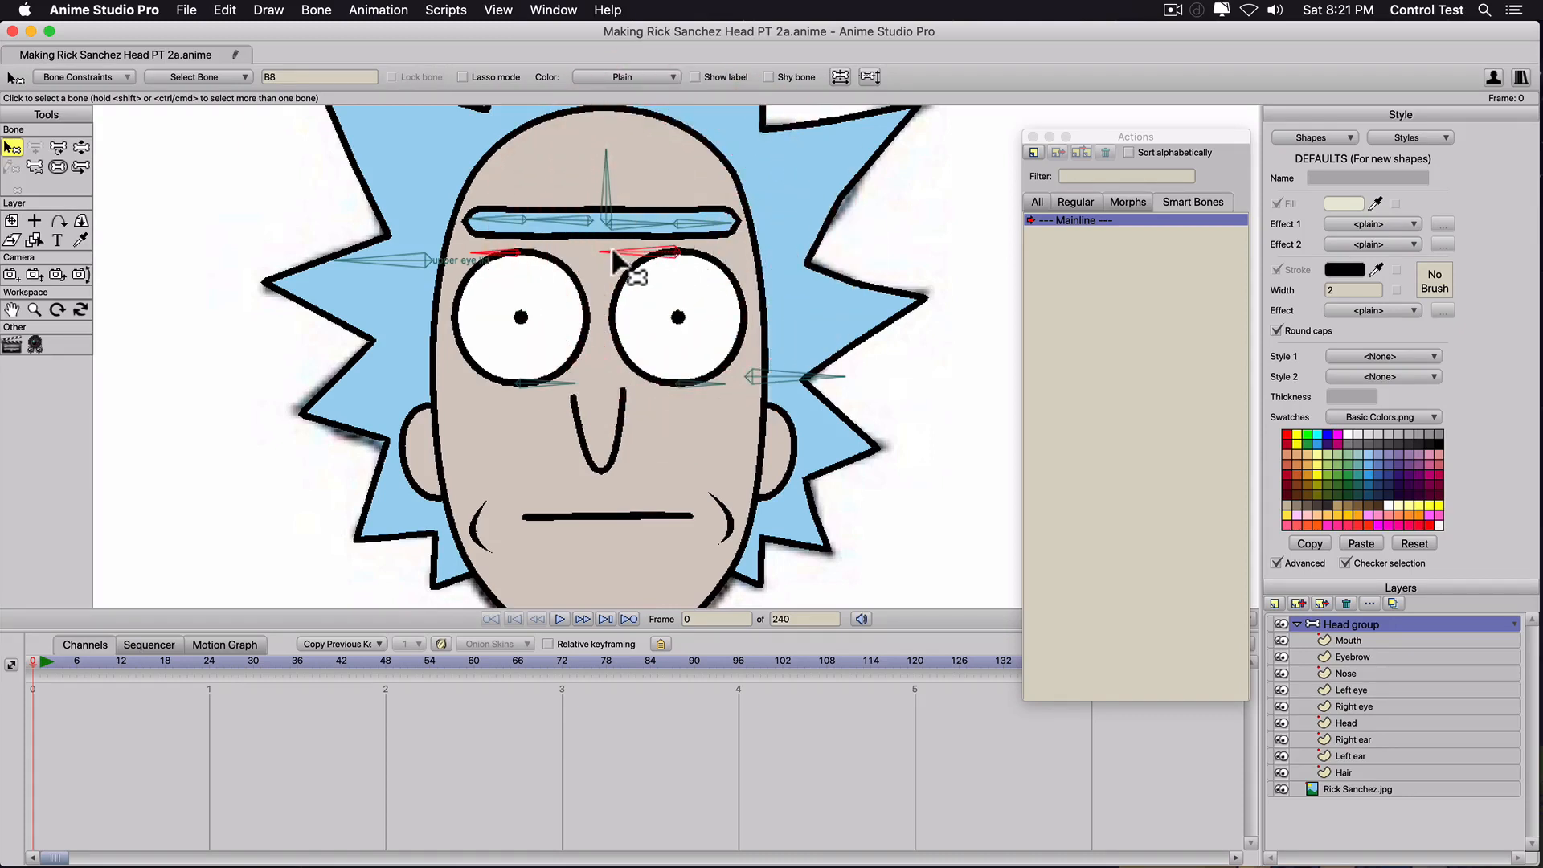
pyautogui.press('p')
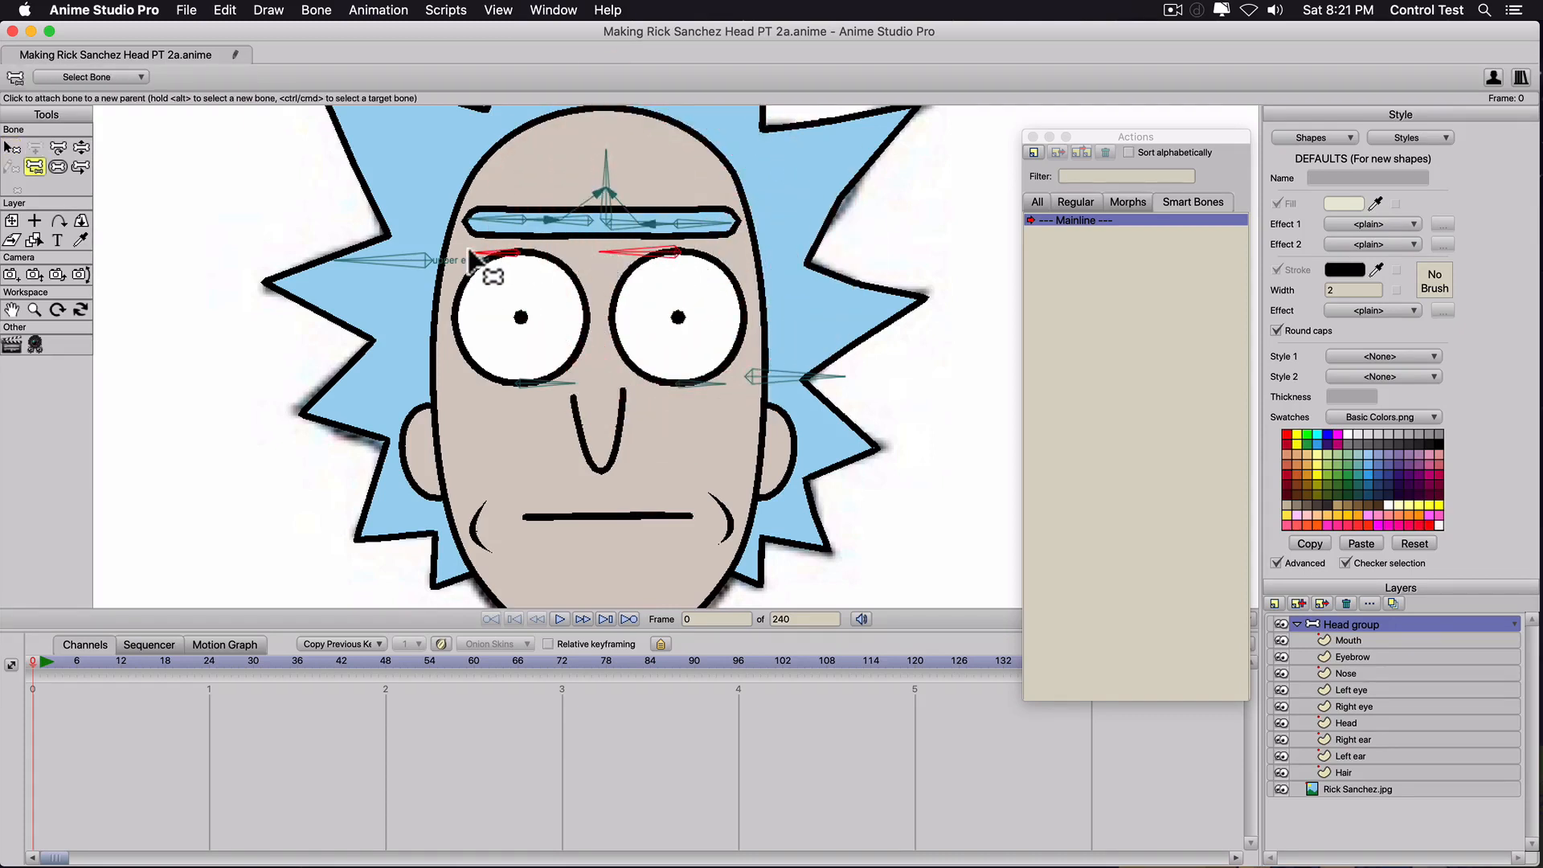
pyautogui.click(390, 249)
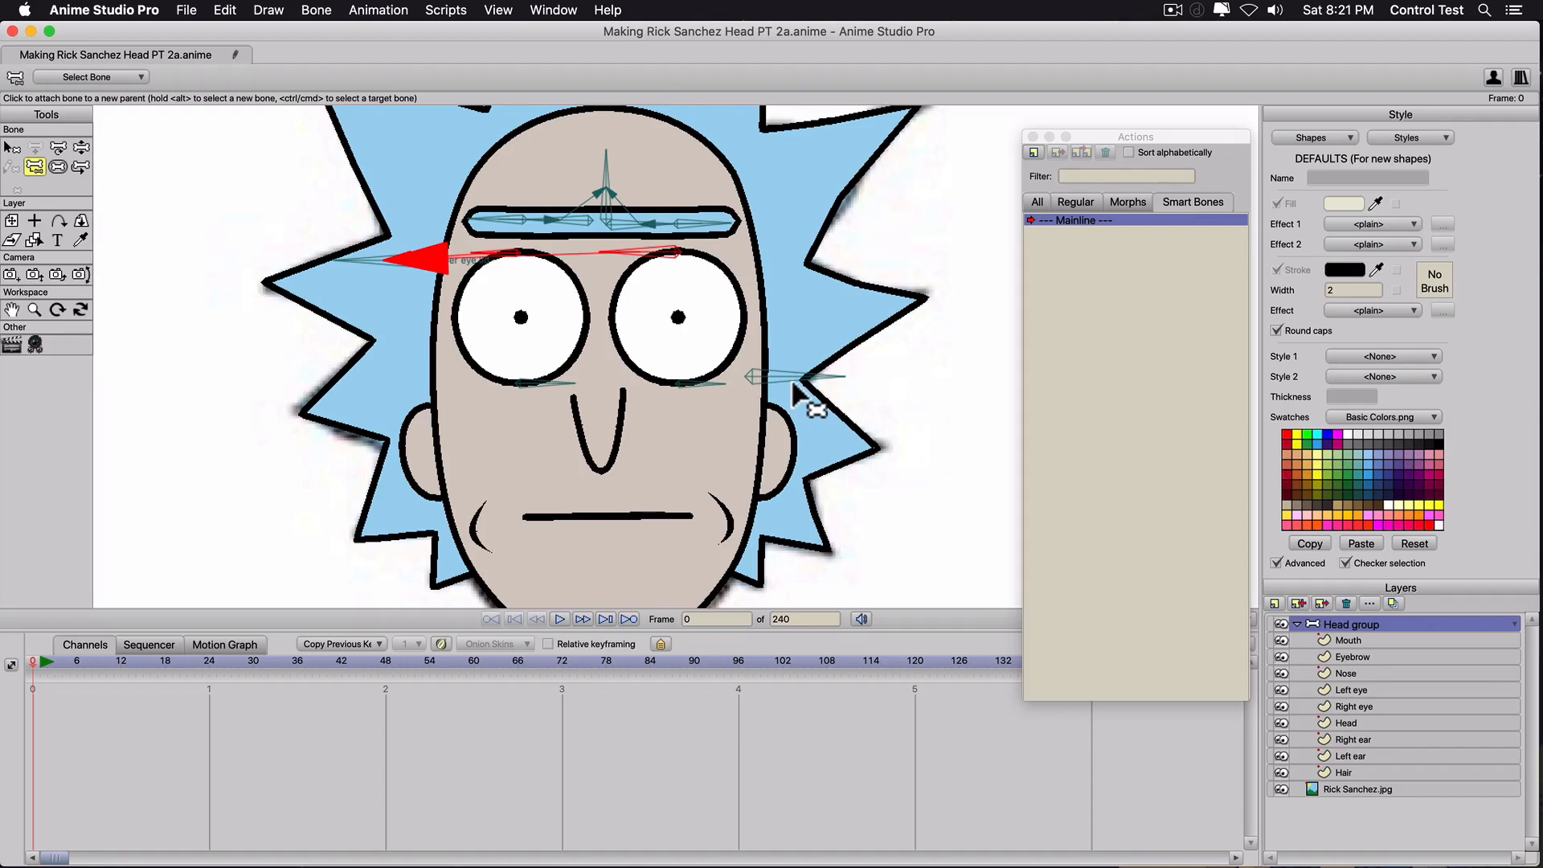
# Parent the right eye's lower eyelid bone to the lower eyelid control bone beside the head.
pyautogui.press('b')
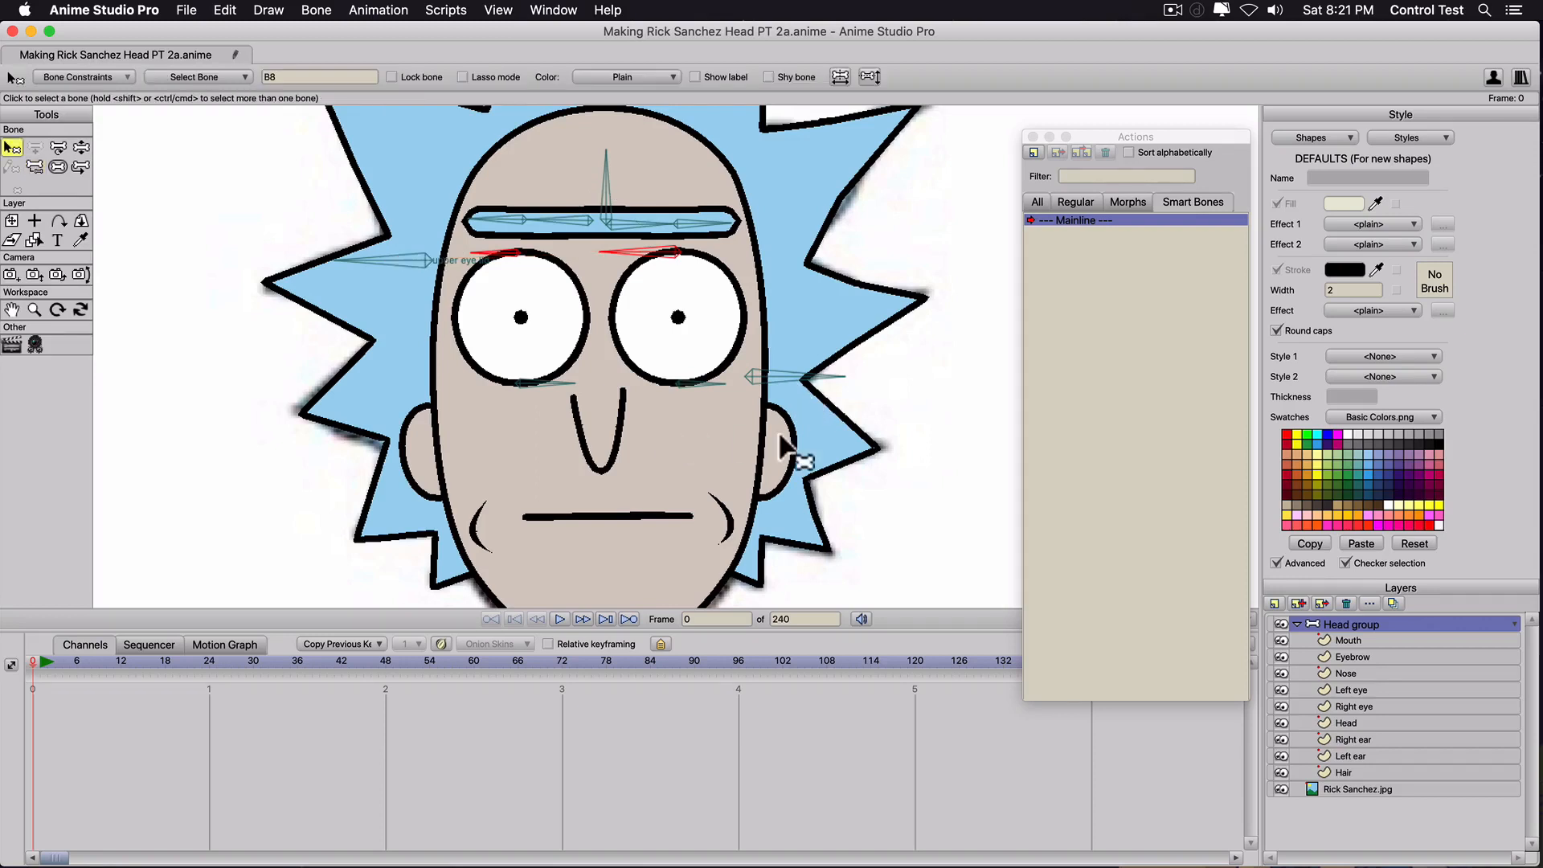
pyautogui.click(688, 387)
pyautogui.press('r')
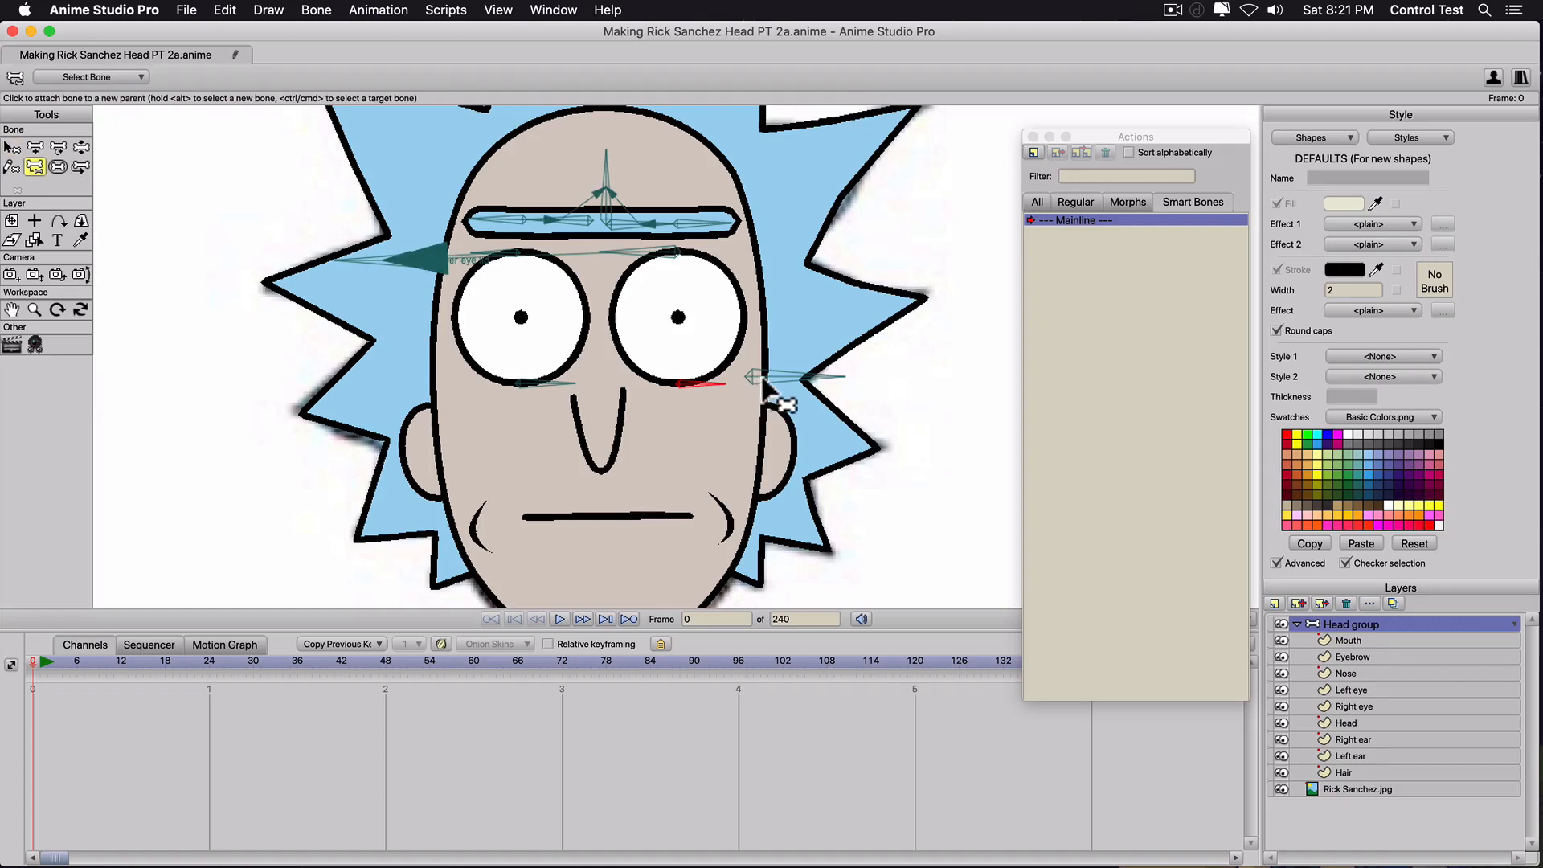
pyautogui.click(763, 378)
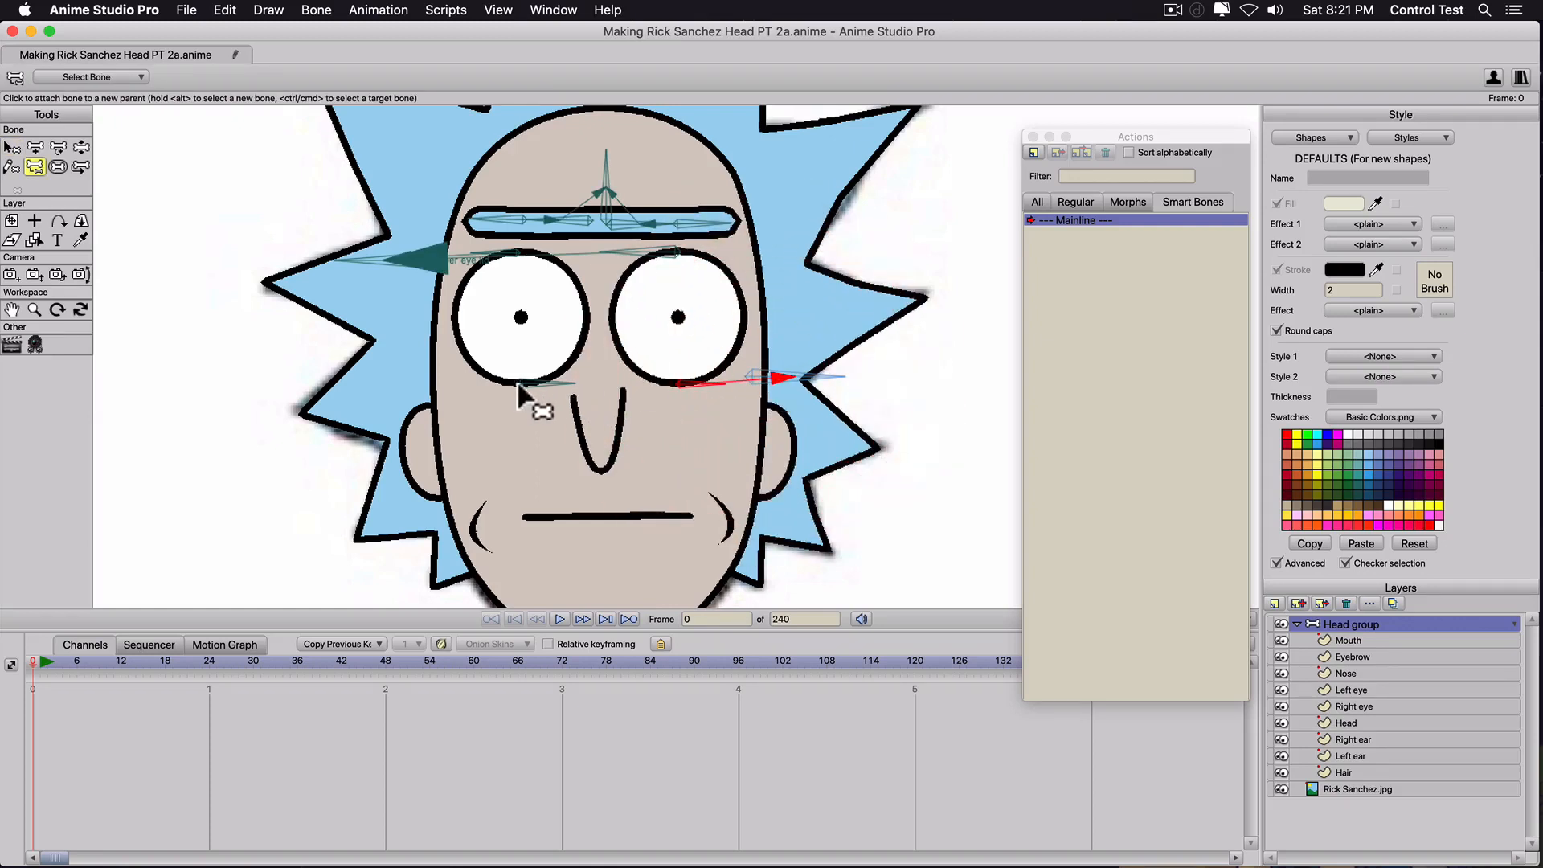
# Parent the left eye's lower eyelid bone to the right eye's lower eyelid bone.
pyautogui.press('z')
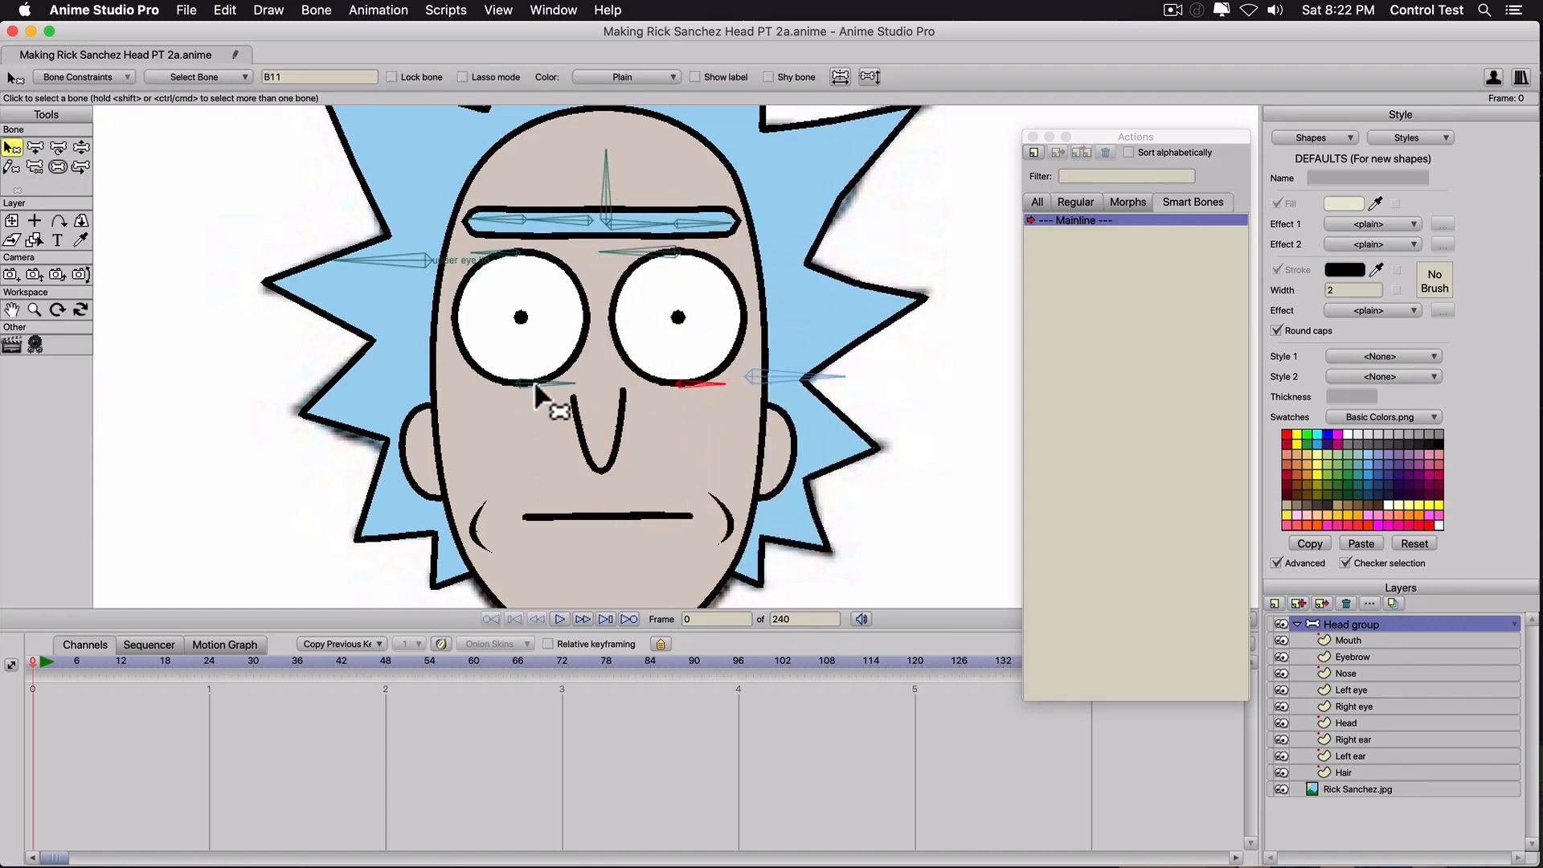
pyautogui.click(538, 389)
pyautogui.press('p')
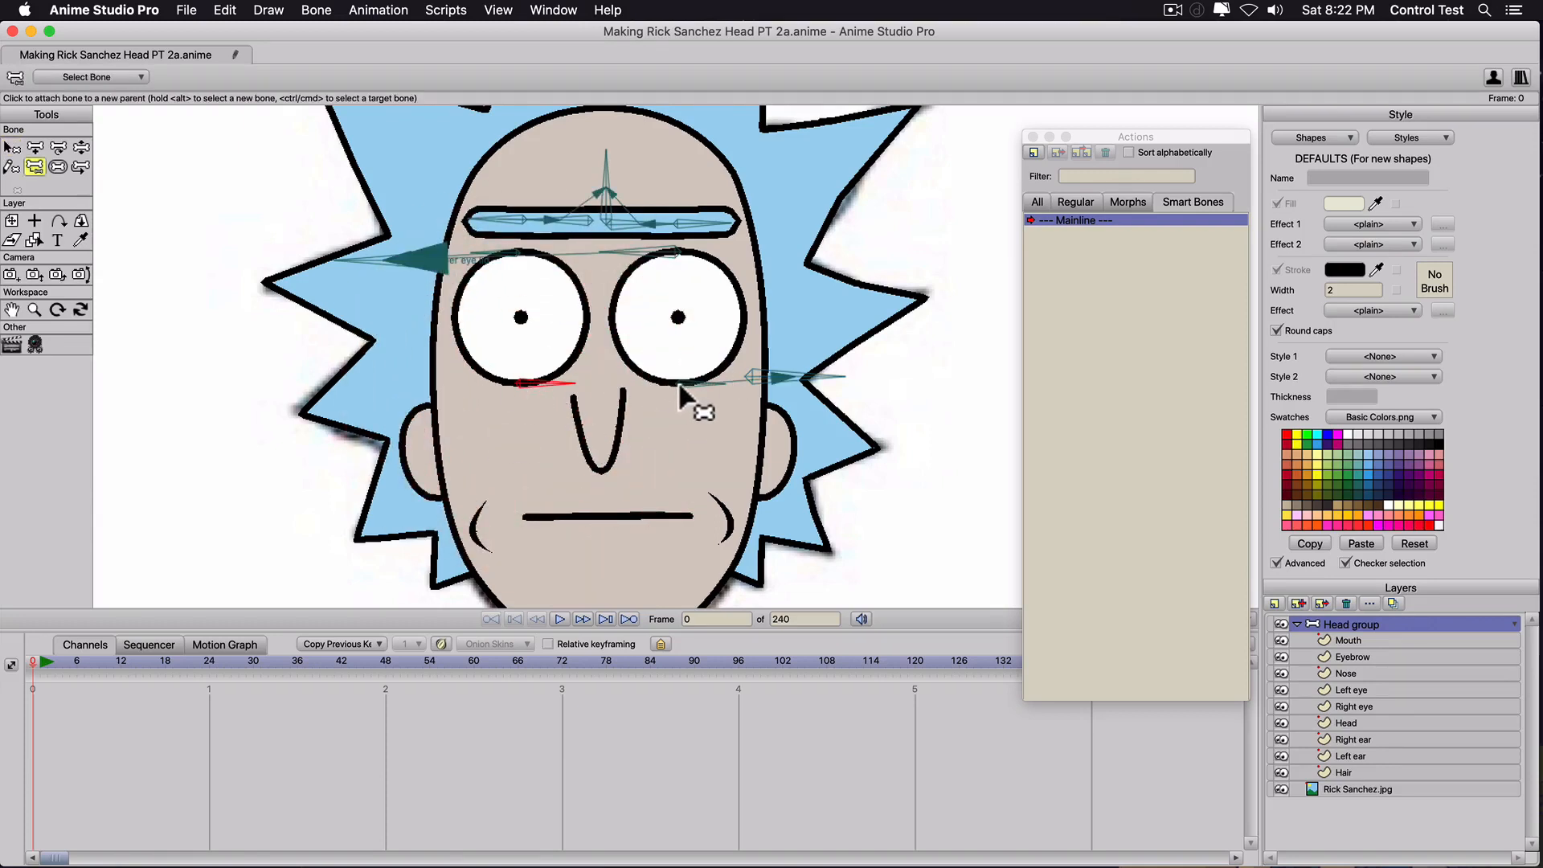
pyautogui.click(680, 387)
# Test-pose the eyebrow and upper eyelid bones at frame 6, and delete the test keyframes.
pyautogui.click(78, 661)
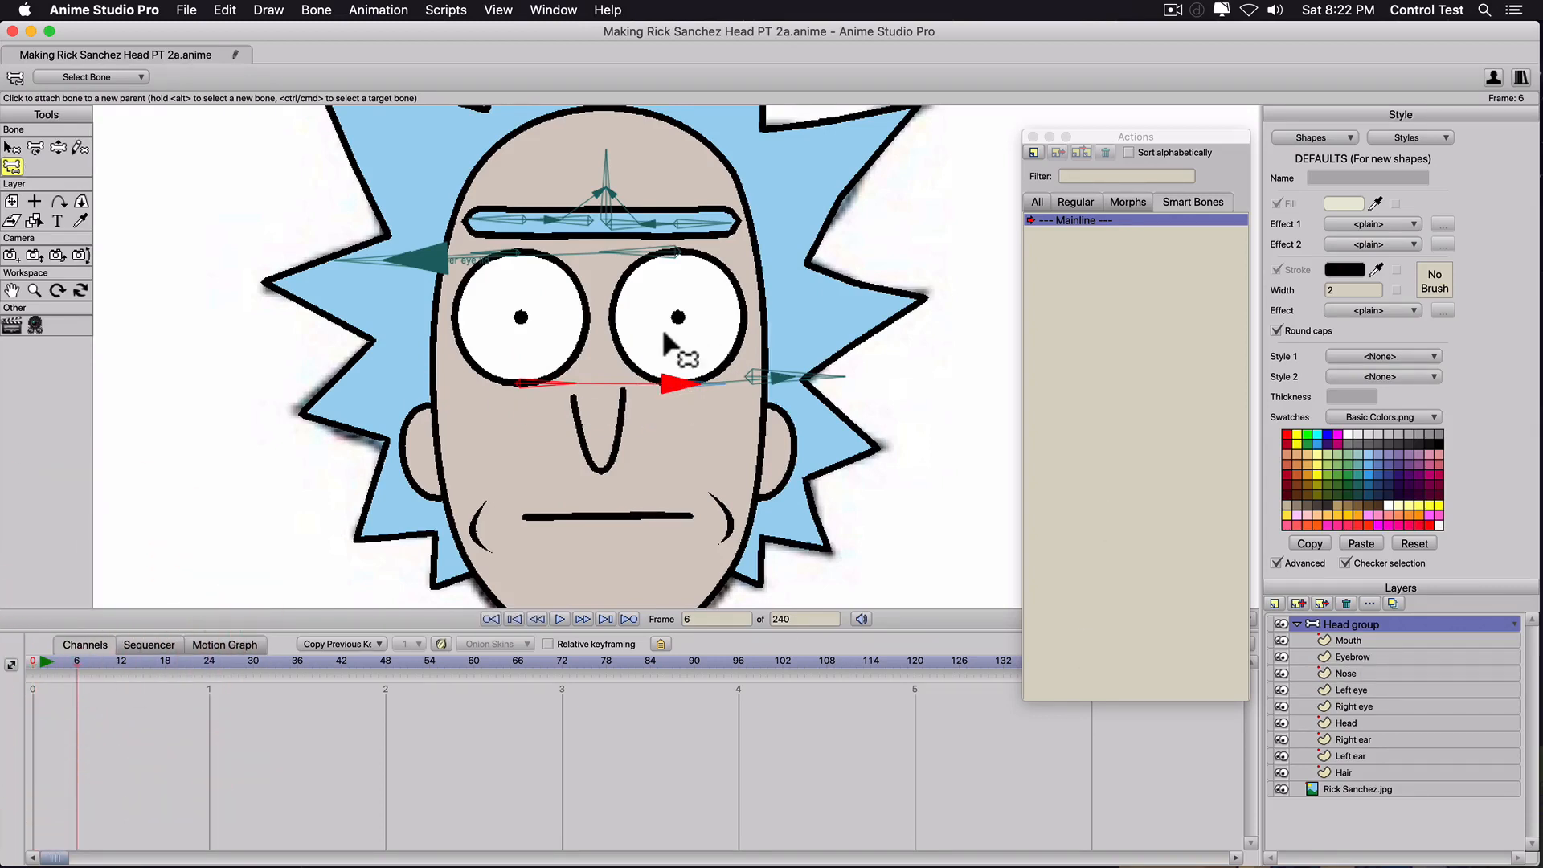
pyautogui.press('t')
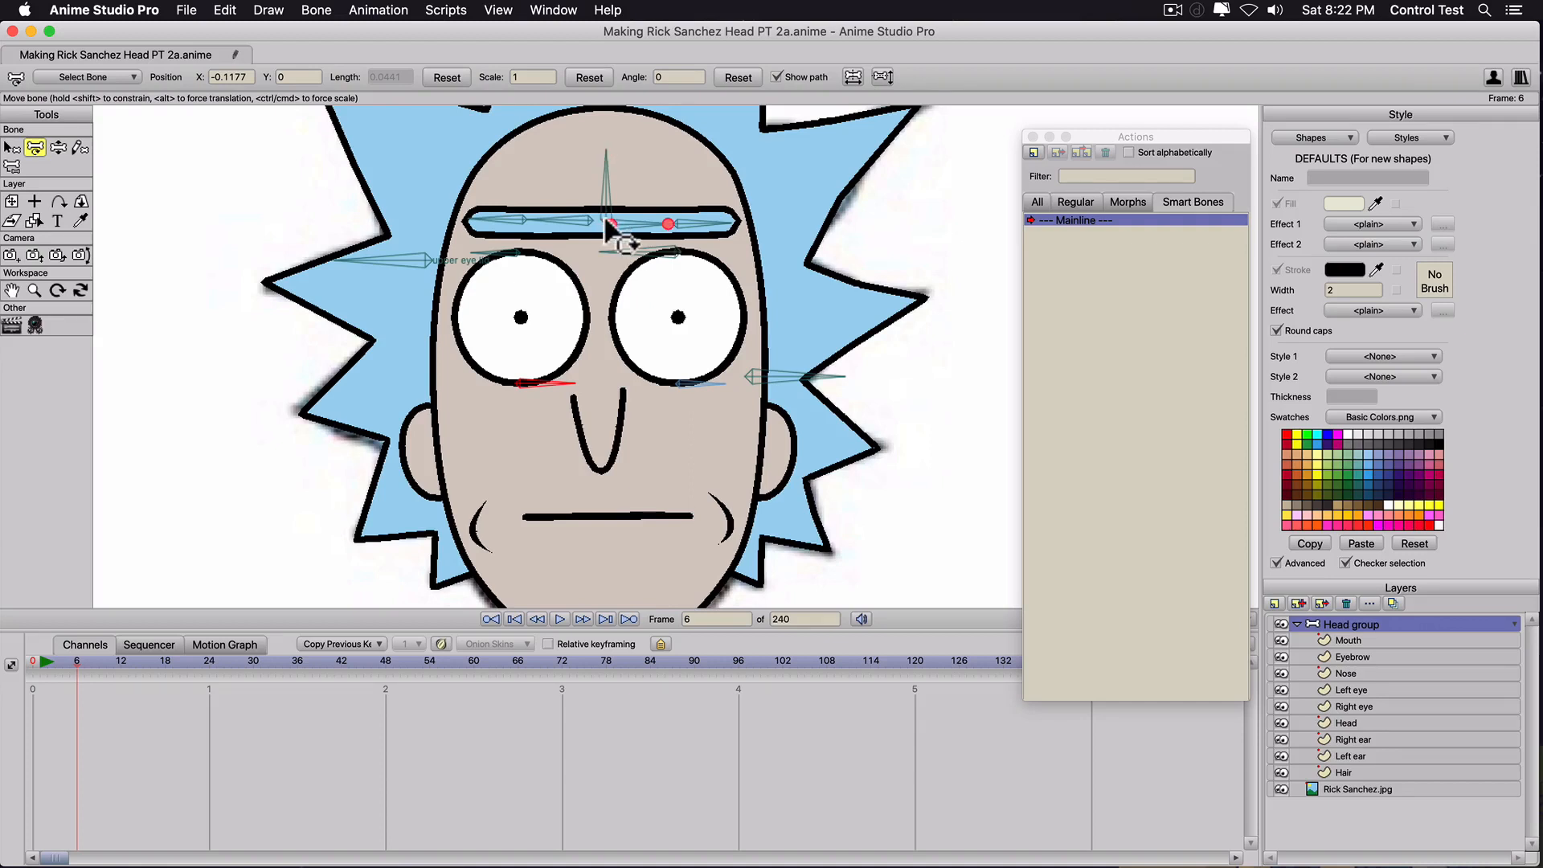
pyautogui.click(606, 220)
pyautogui.moveTo(606, 217); pyautogui.dragTo(577, 230)
pyautogui.moveTo(434, 278); pyautogui.dragTo(537, 267)
pyautogui.moveTo(691, 329); pyautogui.dragTo(687, 301)
pyautogui.click(80, 746)
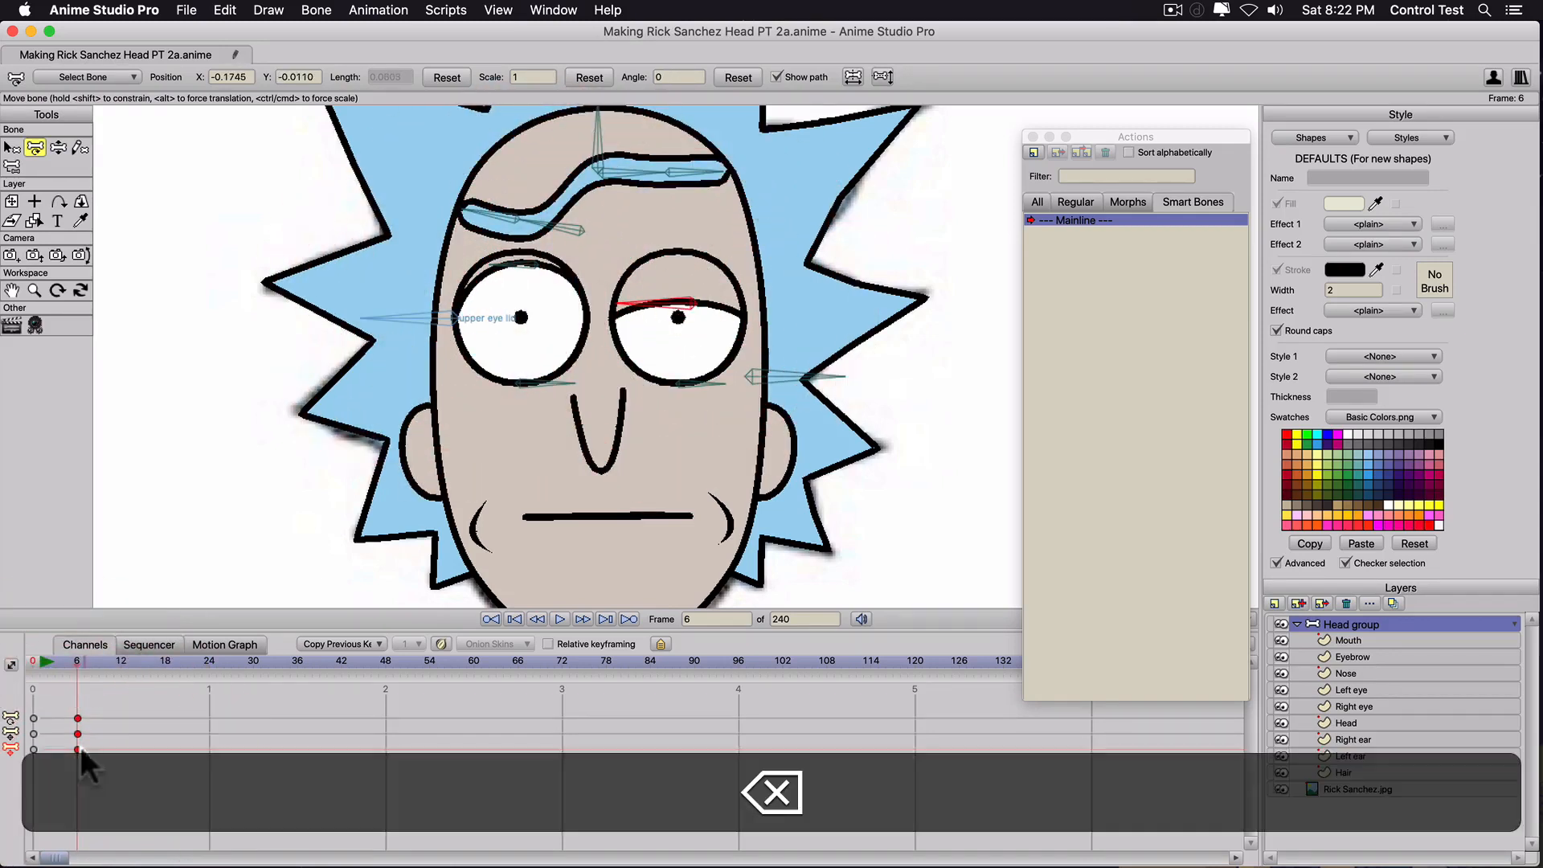
pyautogui.press('BackSpace')
# Test-pose the lower eyelid control bone and both lower eyelid bones at frame 6, and delete the test keyframes.
pyautogui.moveTo(746, 367); pyautogui.dragTo(677, 332)
pyautogui.click(522, 331)
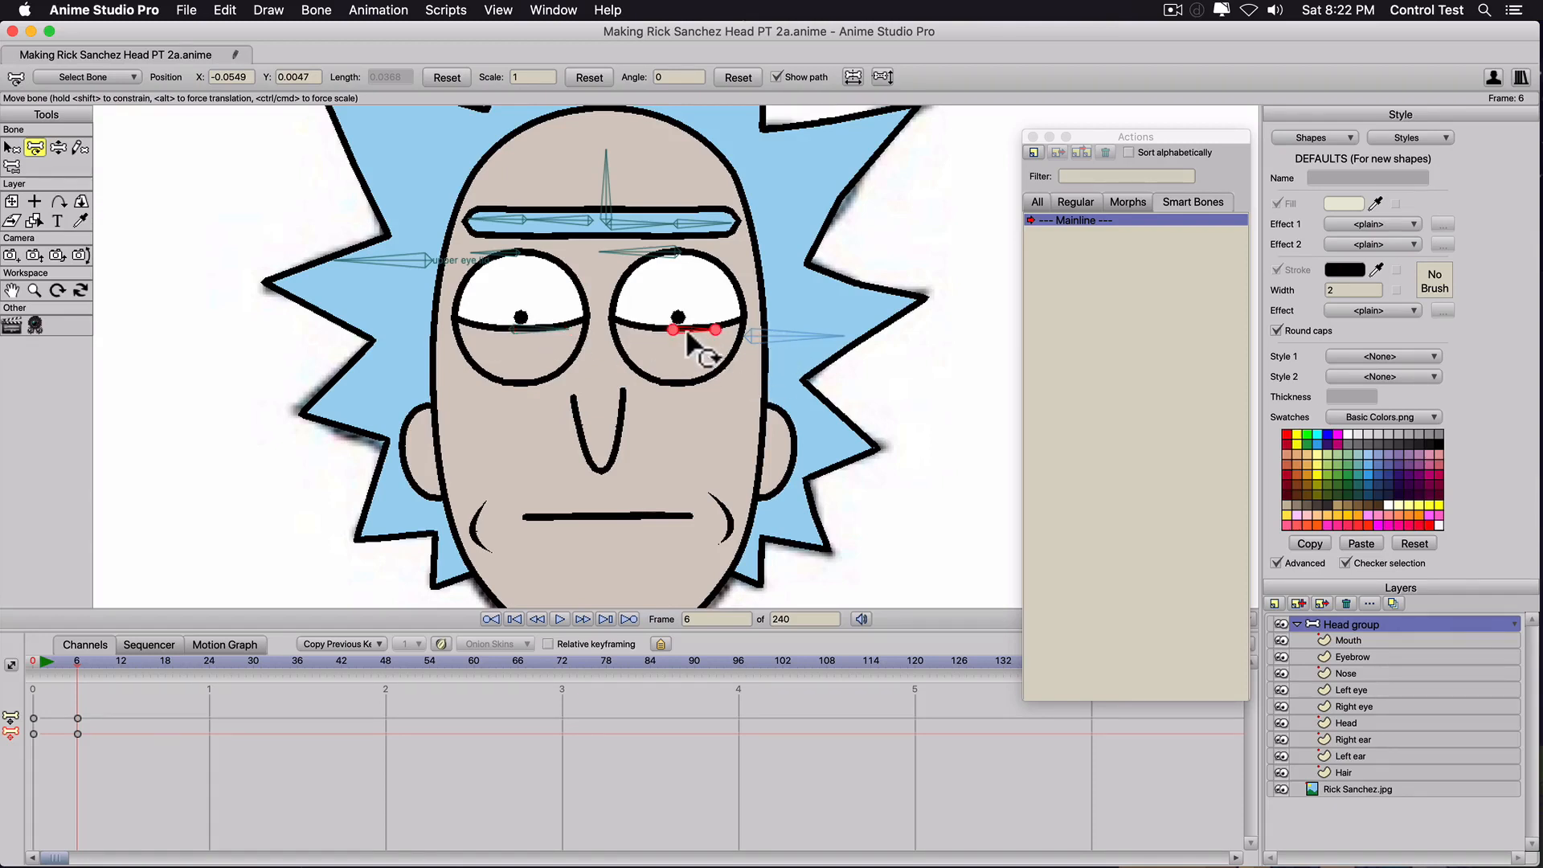
pyautogui.click(674, 356)
pyautogui.moveTo(673, 356); pyautogui.dragTo(668, 335)
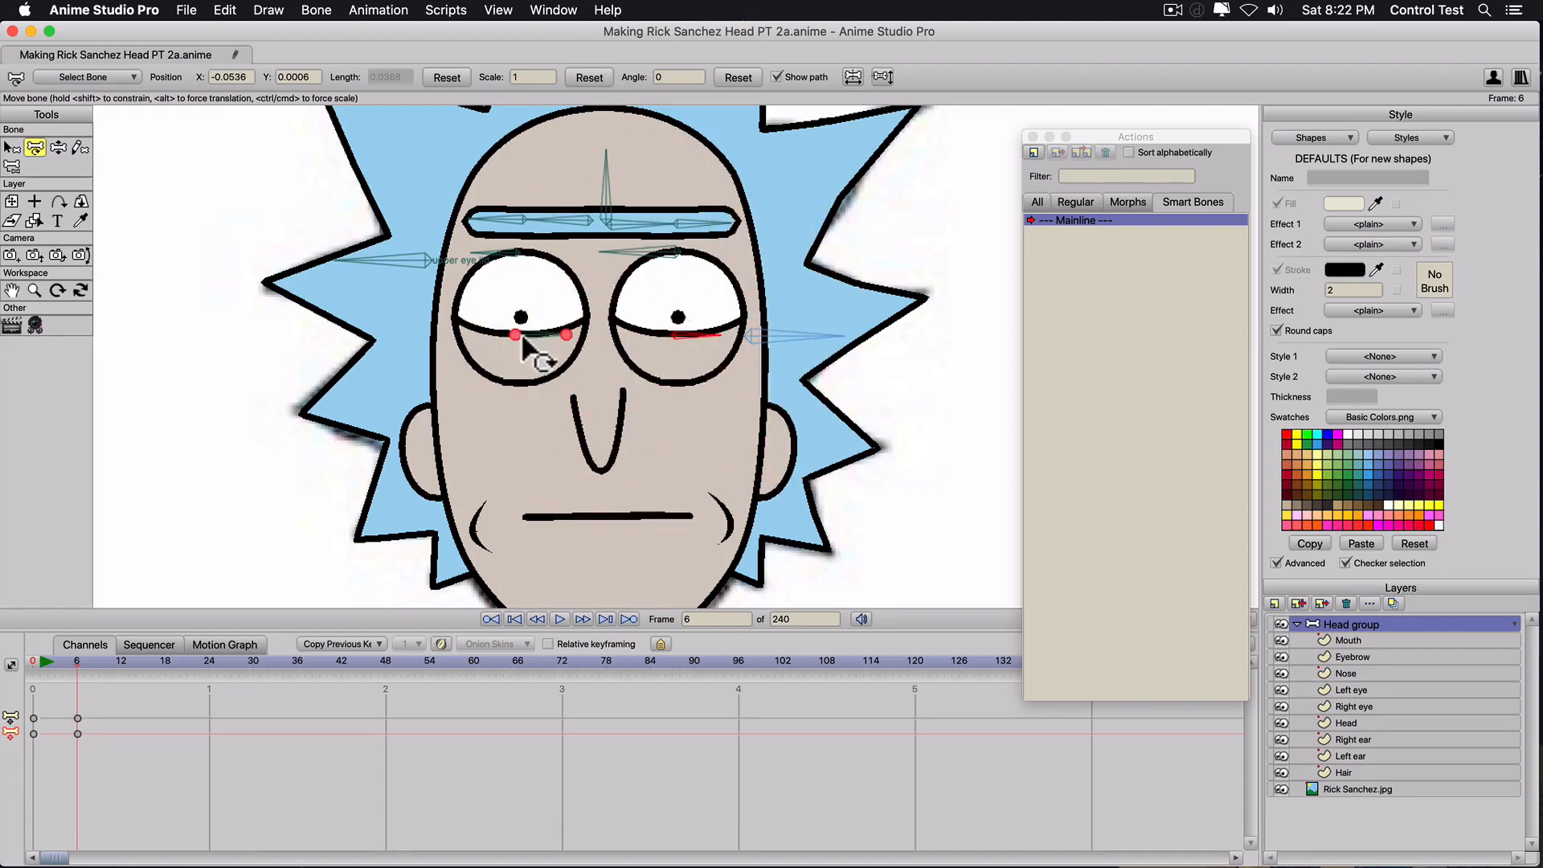
pyautogui.moveTo(20, 758); pyautogui.dragTo(90, 700)
pyautogui.press('BackSpace')
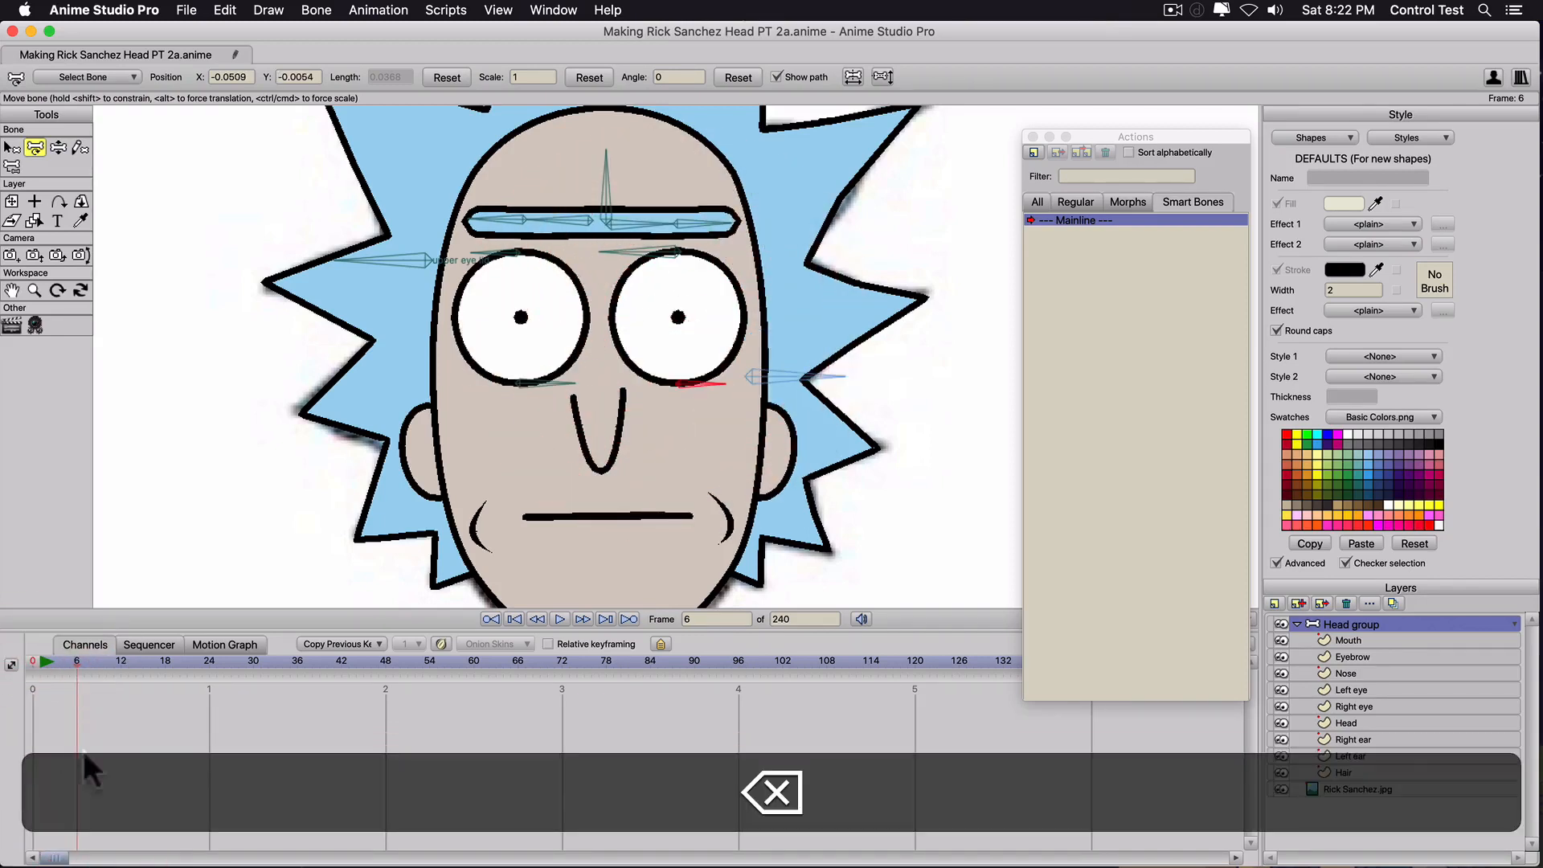
# Try to reparent the left lower eyelid bone to the lower eyelid control bone at frame 6, delete the keyframes, and return to frame 0.
pyautogui.press('b')
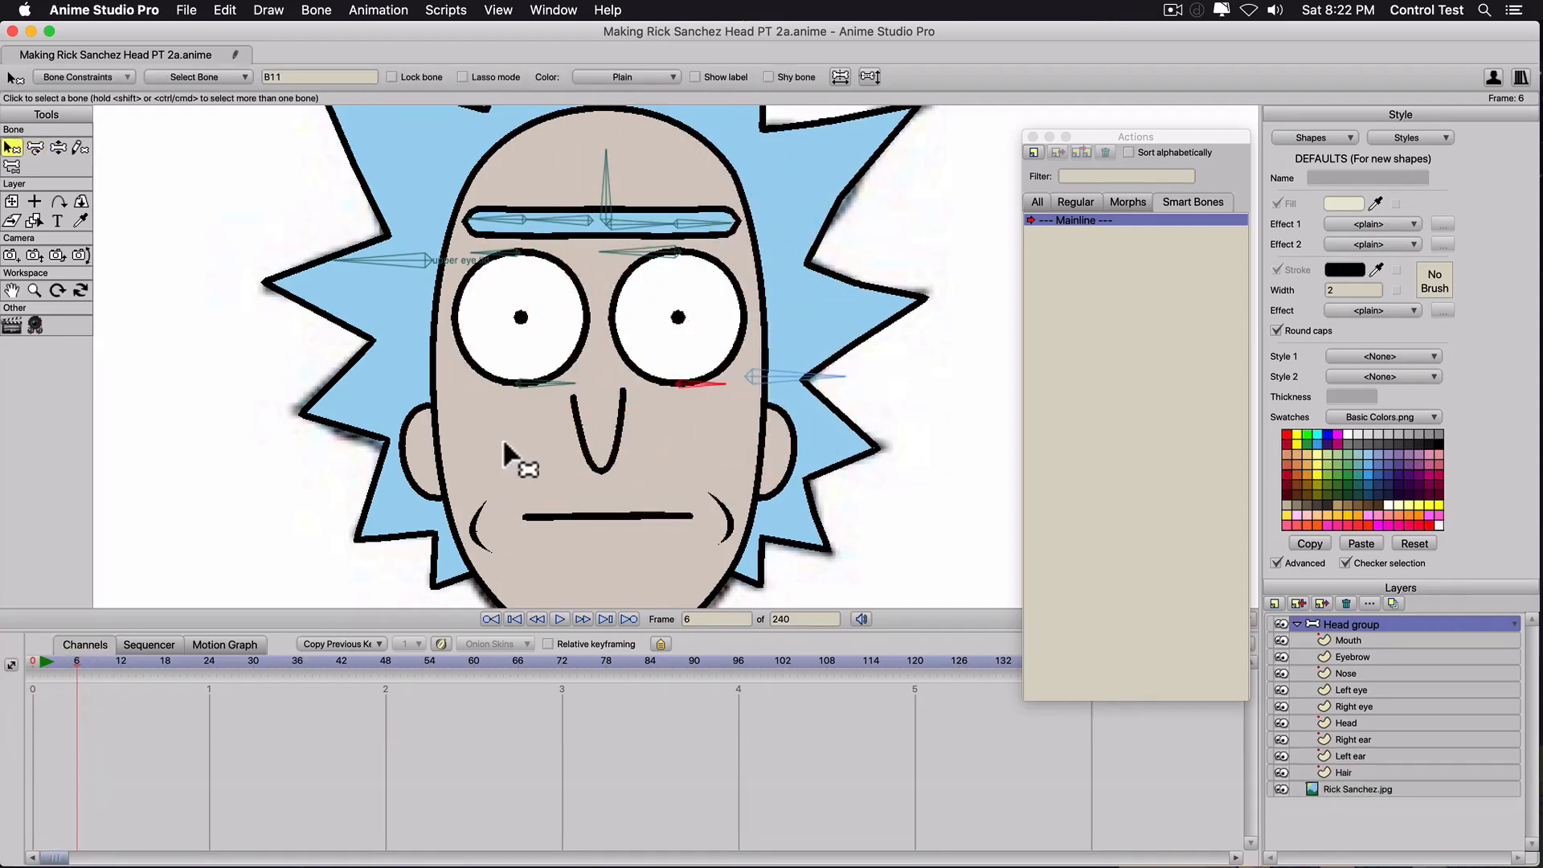
pyautogui.click(523, 388)
pyautogui.press('p')
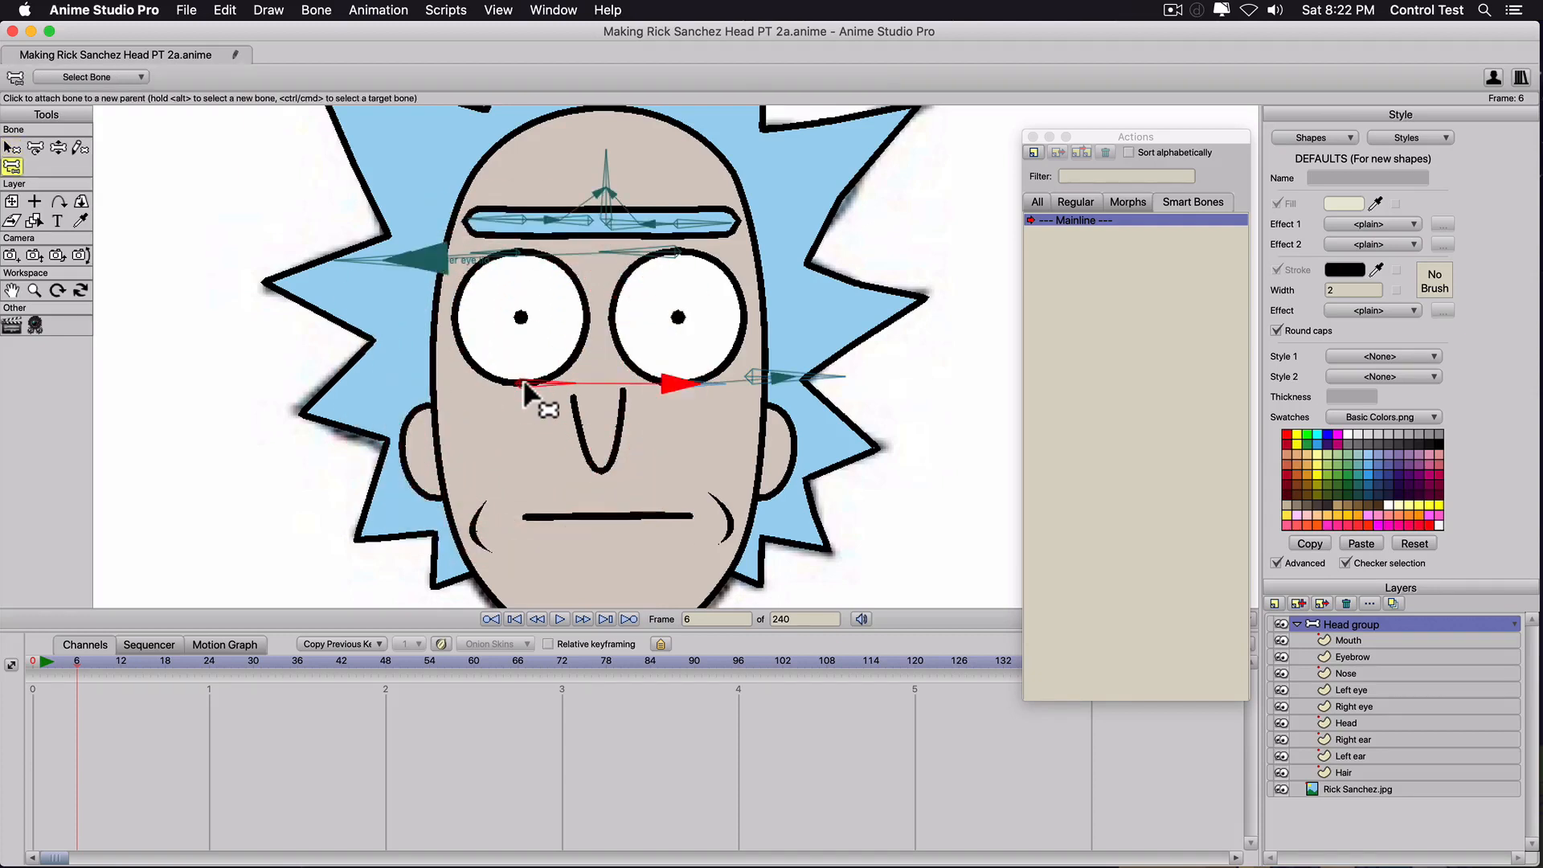
pyautogui.click(756, 377)
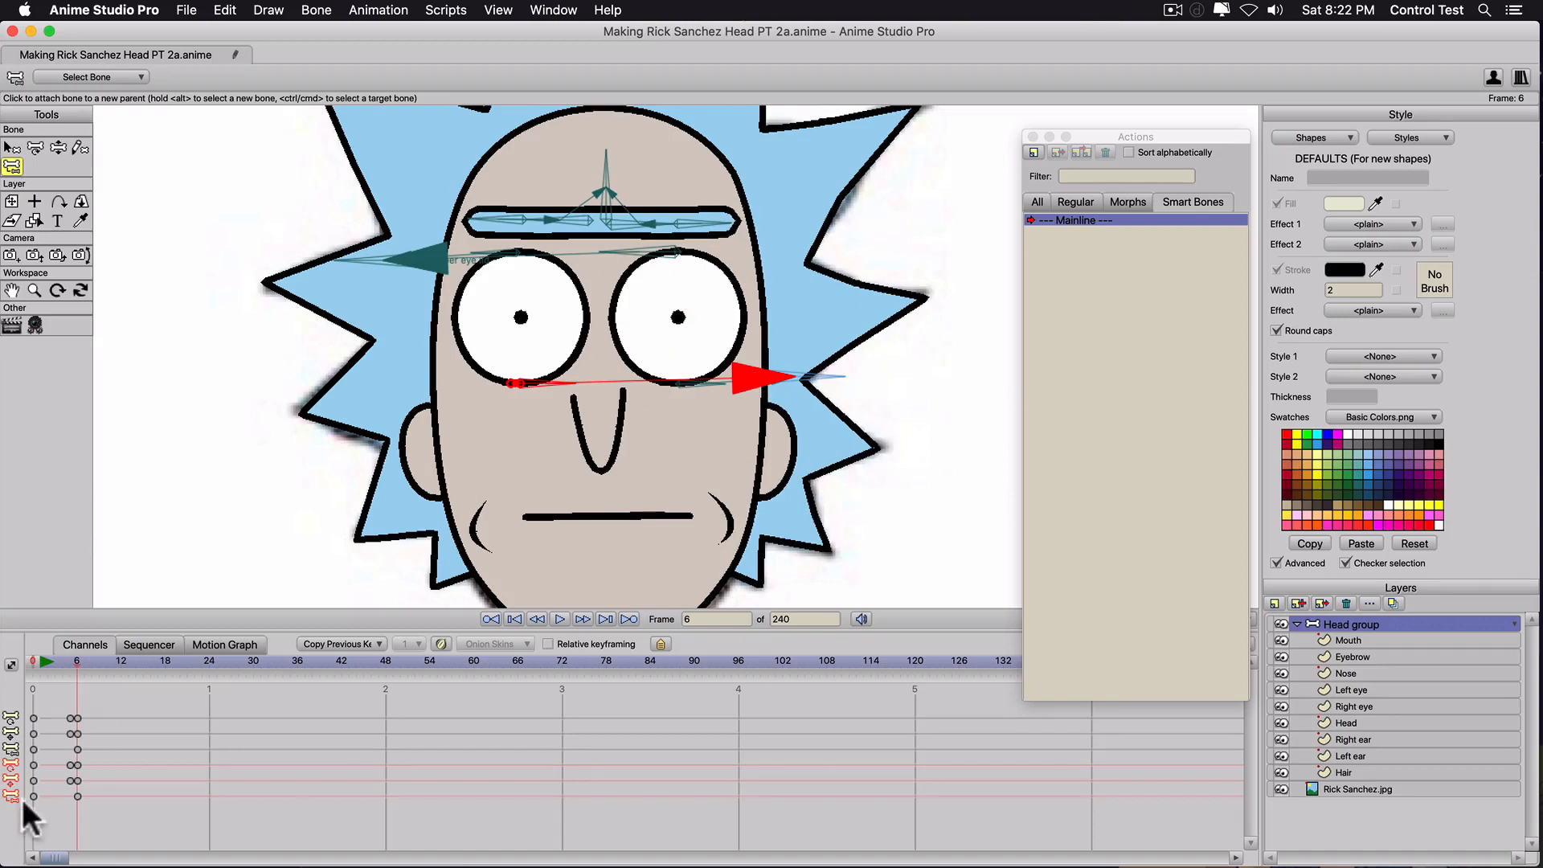
pyautogui.moveTo(98, 701); pyautogui.dragTo(57, 837)
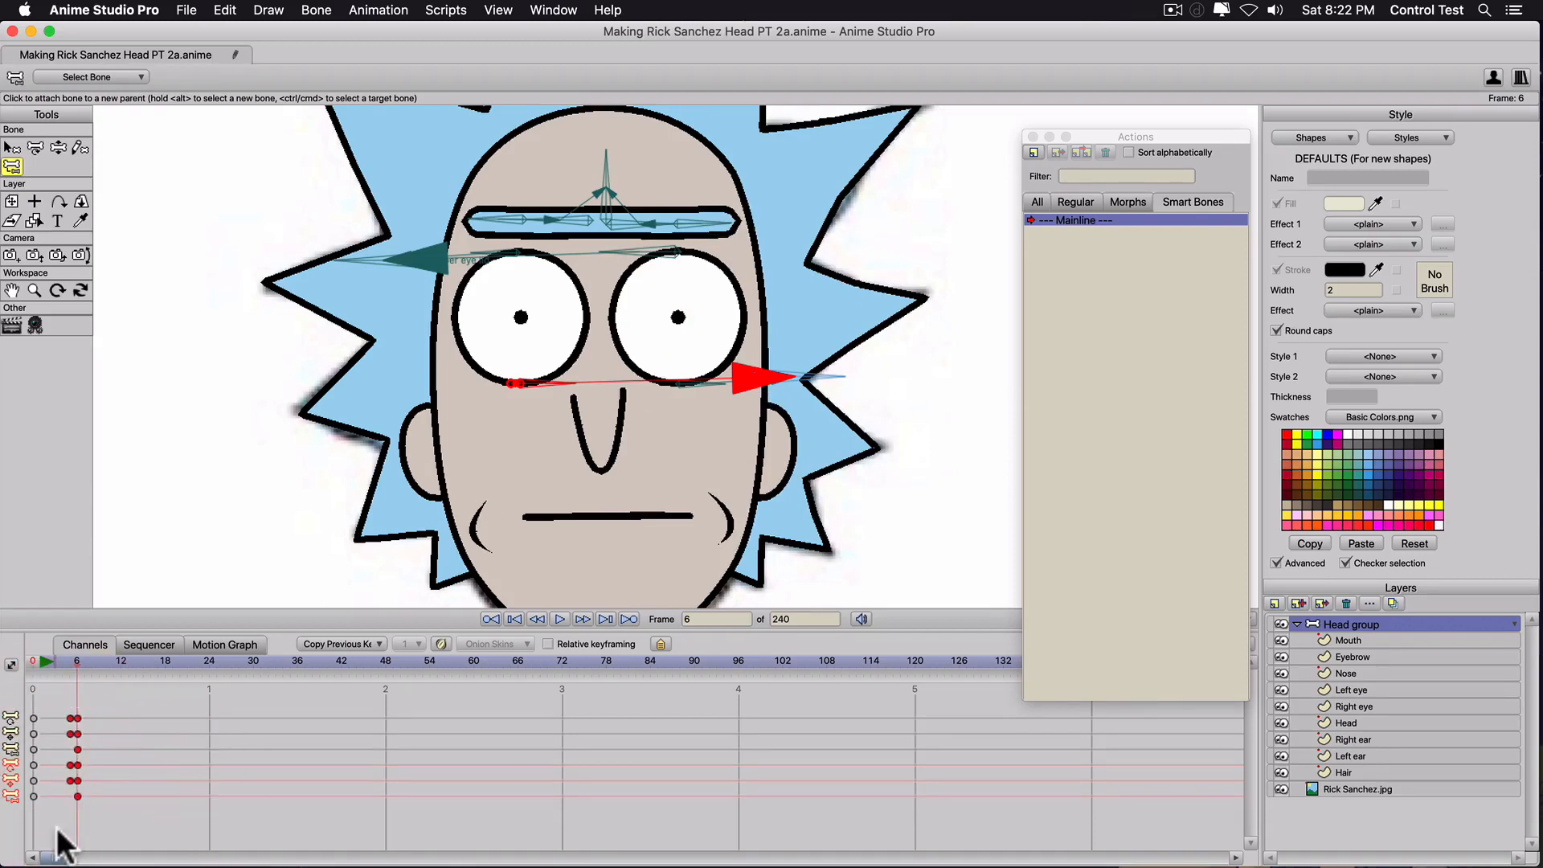
pyautogui.press('BackSpace')
pyautogui.click(32, 662)
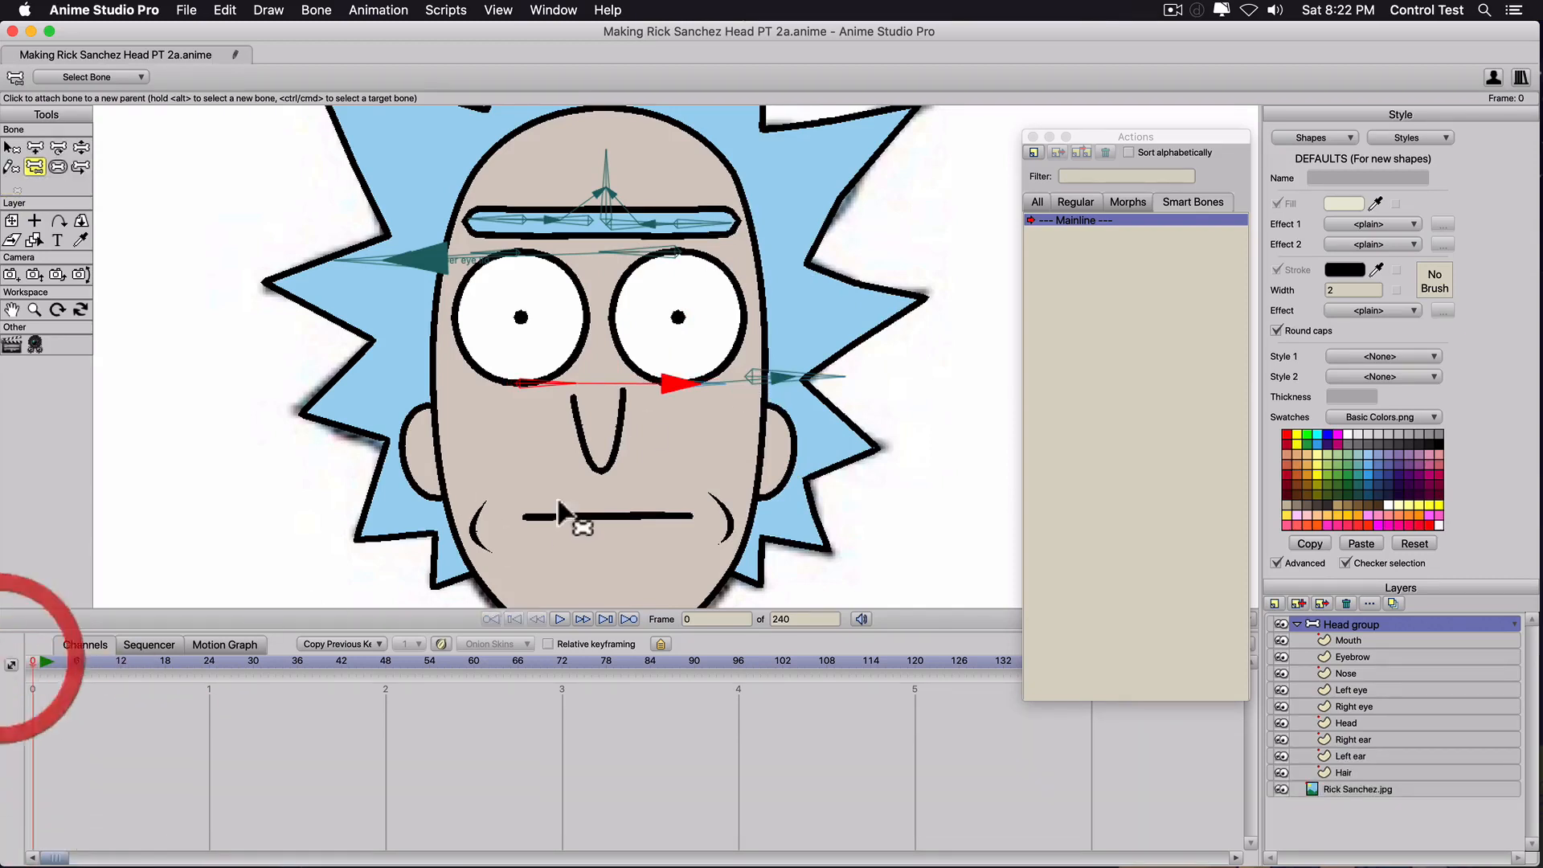
# Parent the left eye's lower eyelid bone to the lower eyelid control bone at frame 0.
pyautogui.click(781, 378)
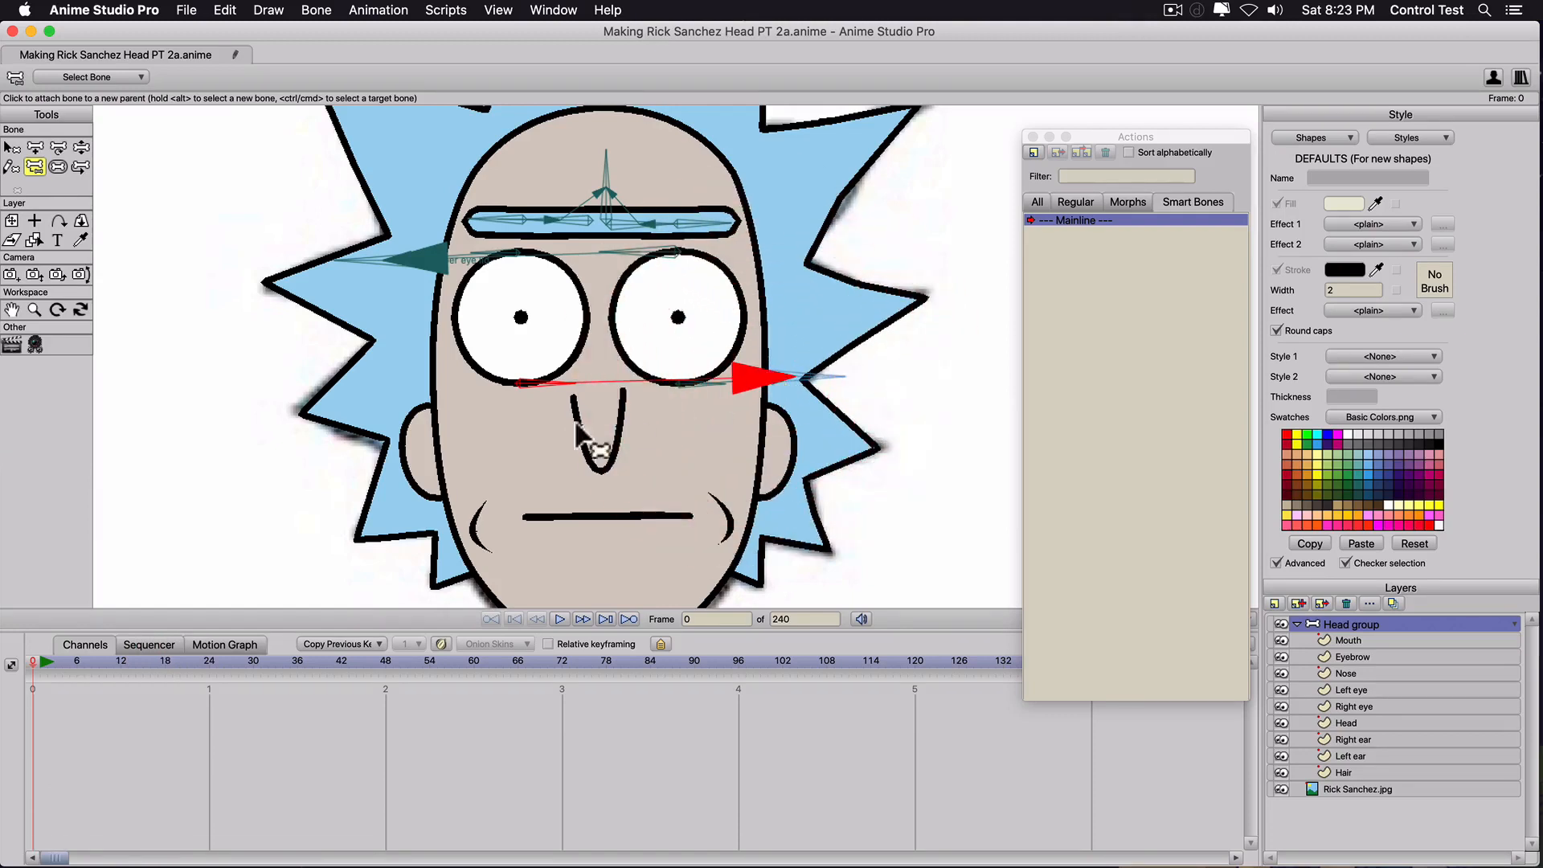
# Test-pose the lower eyelid control bone and the individual upper and lower eyelid bones at frame 9.
pyautogui.click(99, 660)
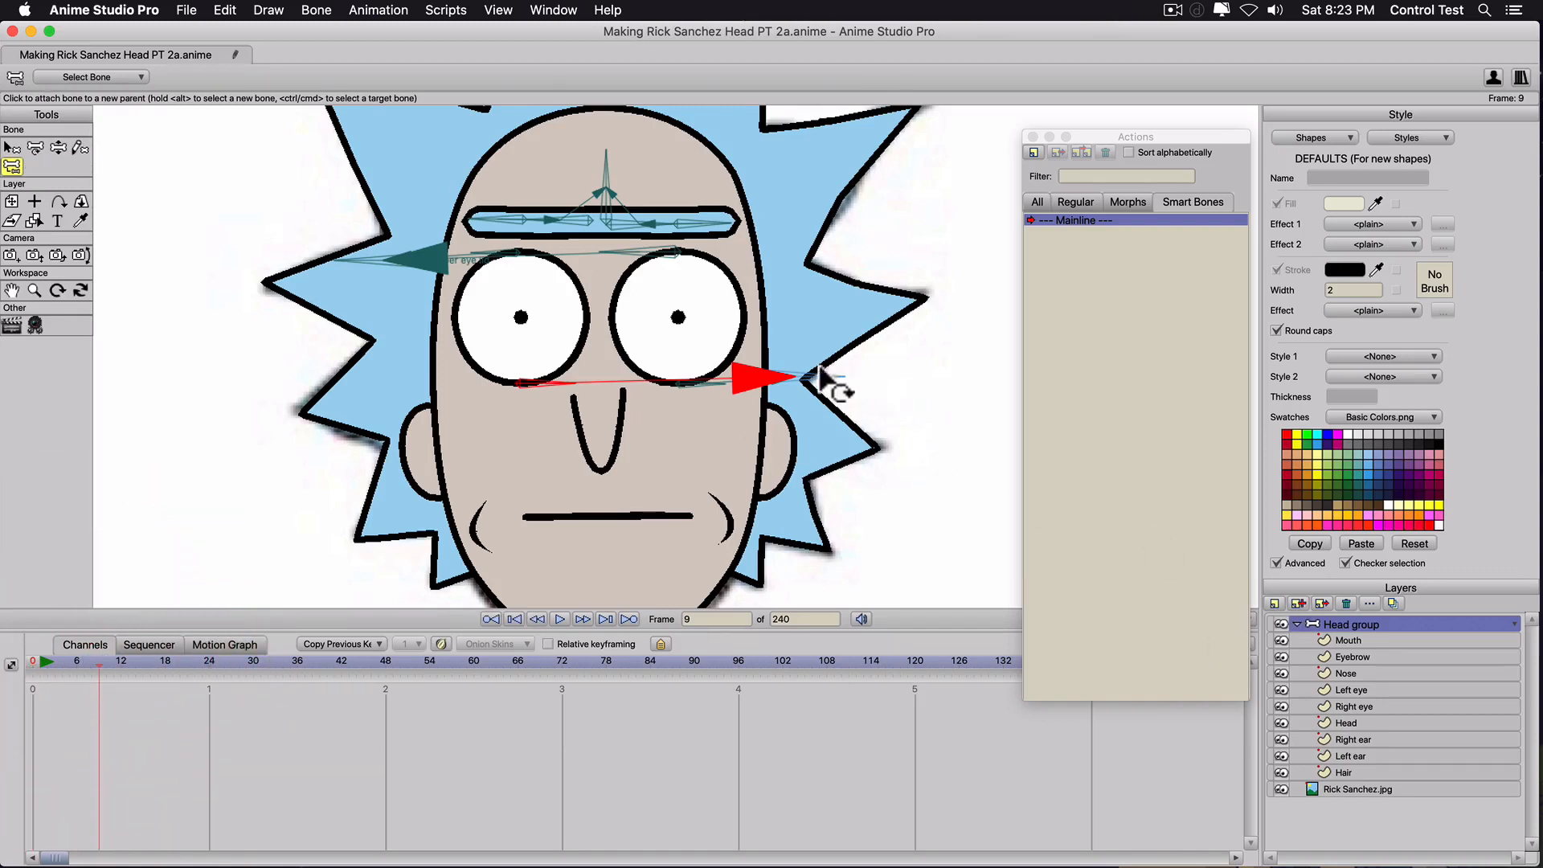
pyautogui.press('t')
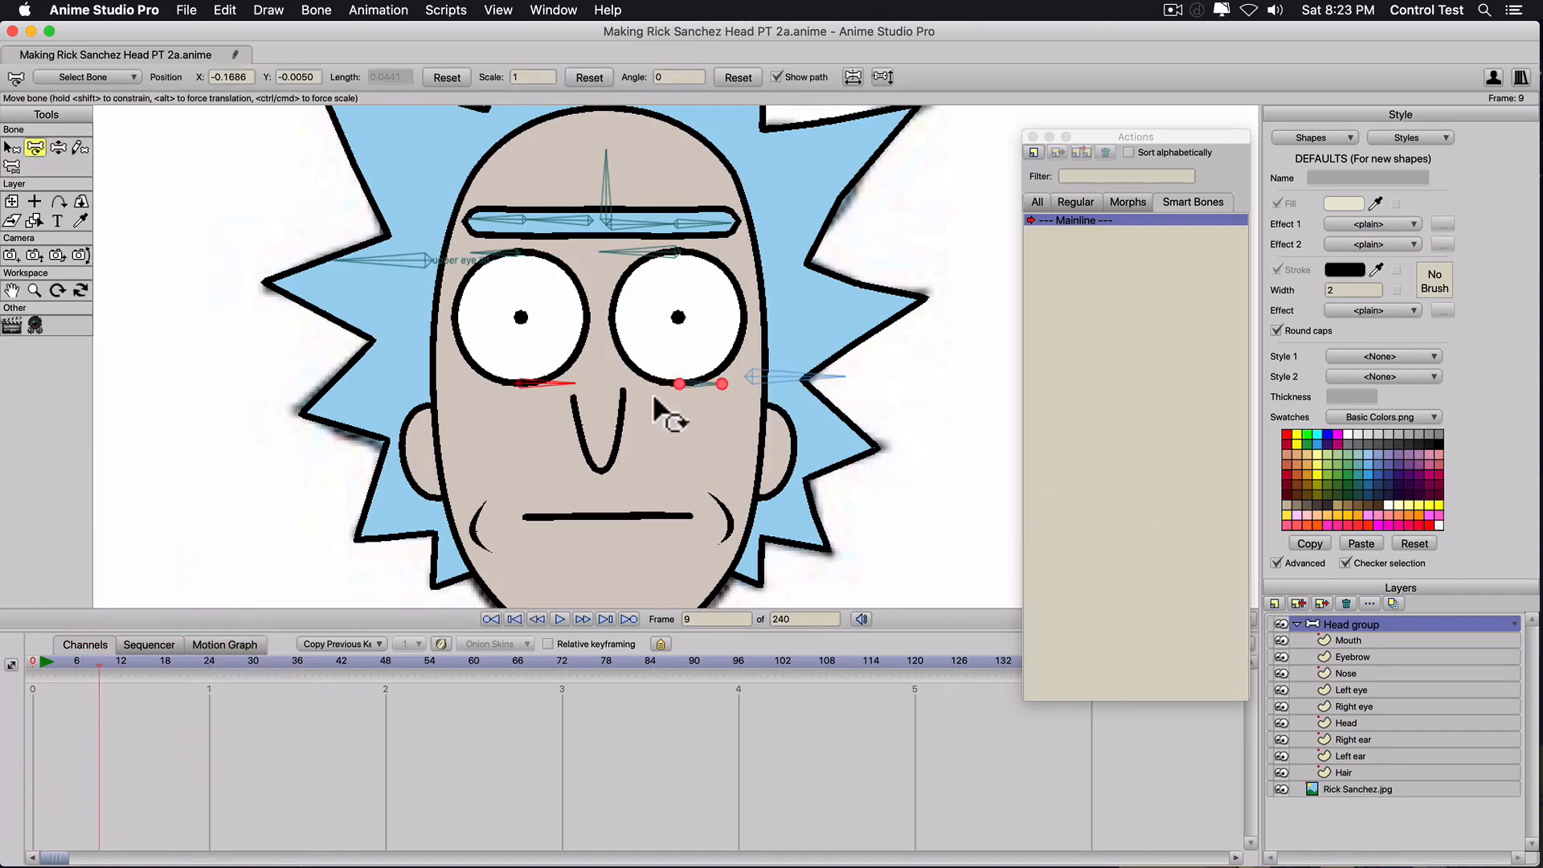
pyautogui.moveTo(653, 392)
pyautogui.mouseDown()
pyautogui.moveTo(664, 375)
pyautogui.moveTo(750, 376)
pyautogui.moveTo(748, 320)
pyautogui.moveTo(682, 356)
pyautogui.moveTo(669, 311)
pyautogui.moveTo(670, 337)
pyautogui.moveTo(748, 362)
pyautogui.moveTo(746, 323)
pyautogui.mouseUp()
pyautogui.click(679, 340)
pyautogui.moveTo(546, 311)
pyautogui.mouseDown()
pyautogui.moveTo(551, 325)
pyautogui.moveTo(536, 313)
pyautogui.mouseUp()
pyautogui.moveTo(530, 258); pyautogui.dragTo(527, 283)
pyautogui.press('super+z')
pyautogui.moveTo(677, 259); pyautogui.dragTo(674, 291)
pyautogui.moveTo(538, 314); pyautogui.dragTo(534, 364)
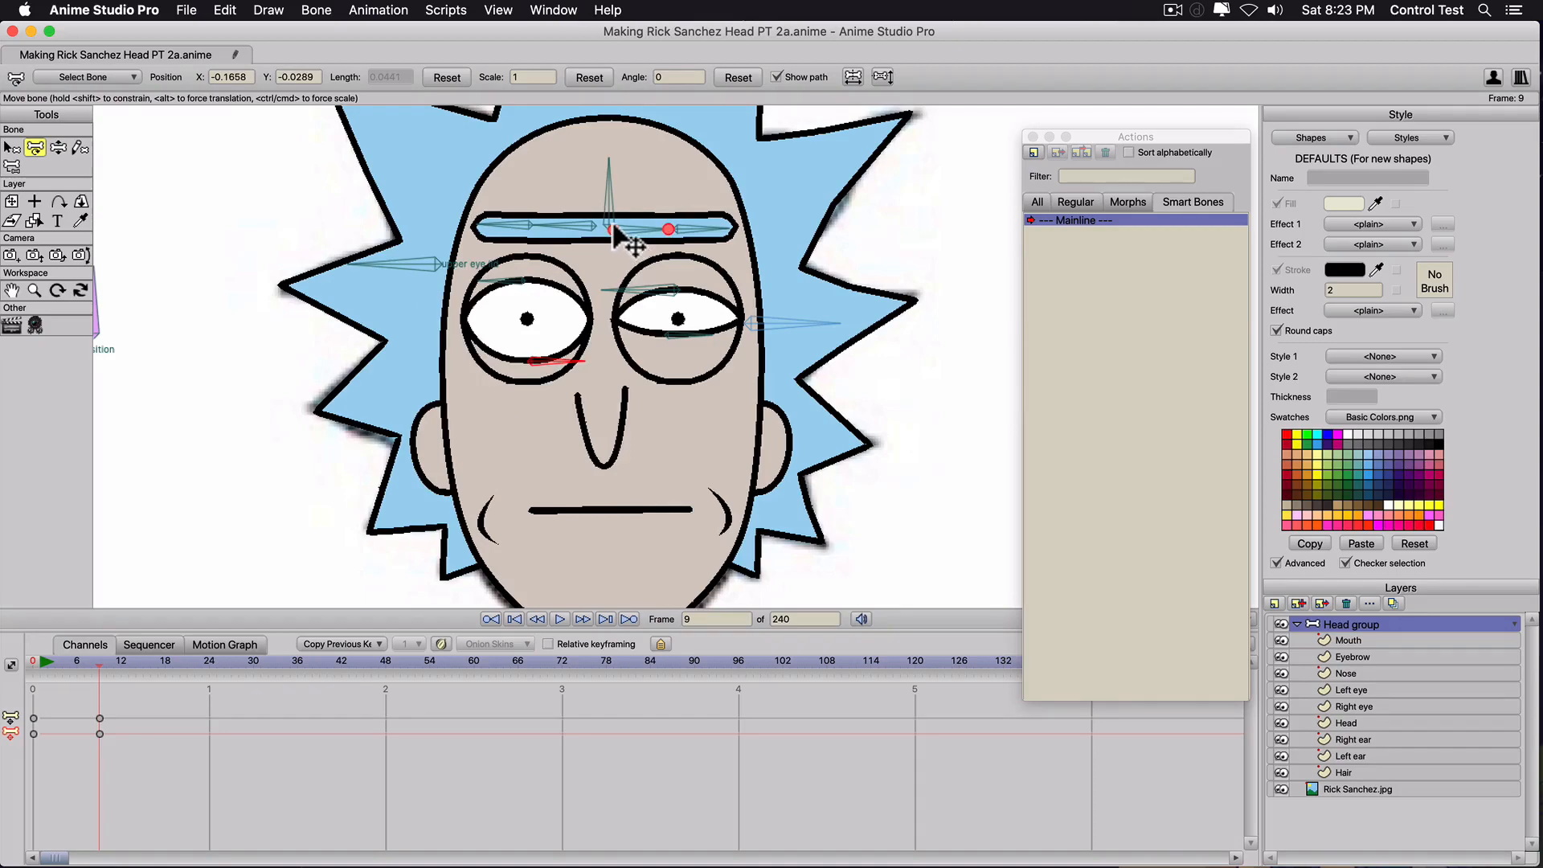
# Test-pose the eyebrow bones at frame 9 and delete all the test keyframes there.
pyautogui.moveTo(608, 223)
pyautogui.mouseDown()
pyautogui.moveTo(608, 259)
pyautogui.moveTo(624, 236)
pyautogui.mouseUp()
pyautogui.scroll(-2, 623, 351)
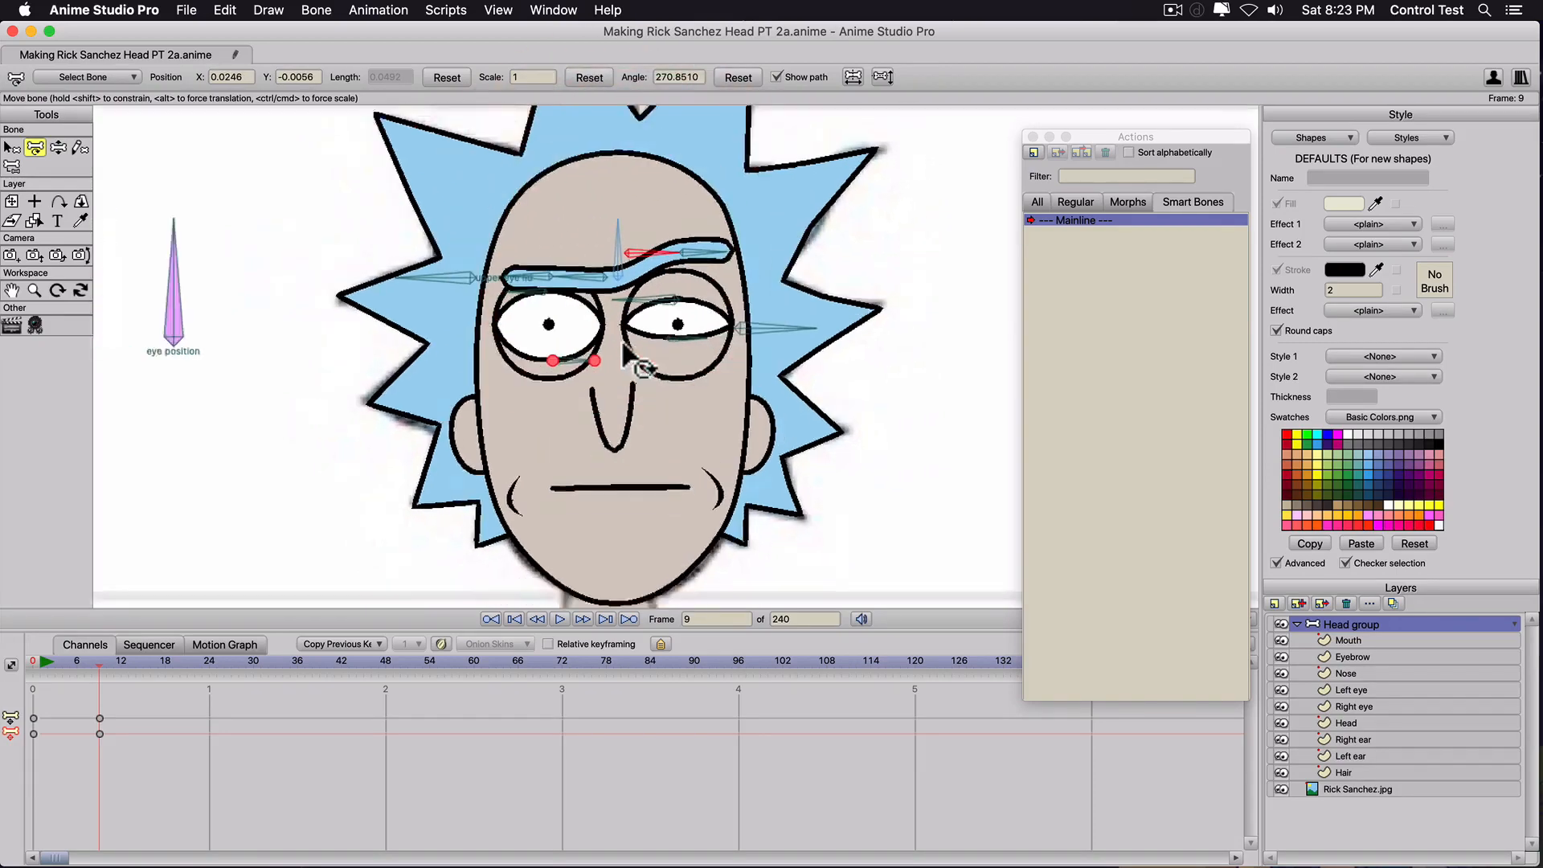
pyautogui.moveTo(66, 772); pyautogui.dragTo(69, 759)
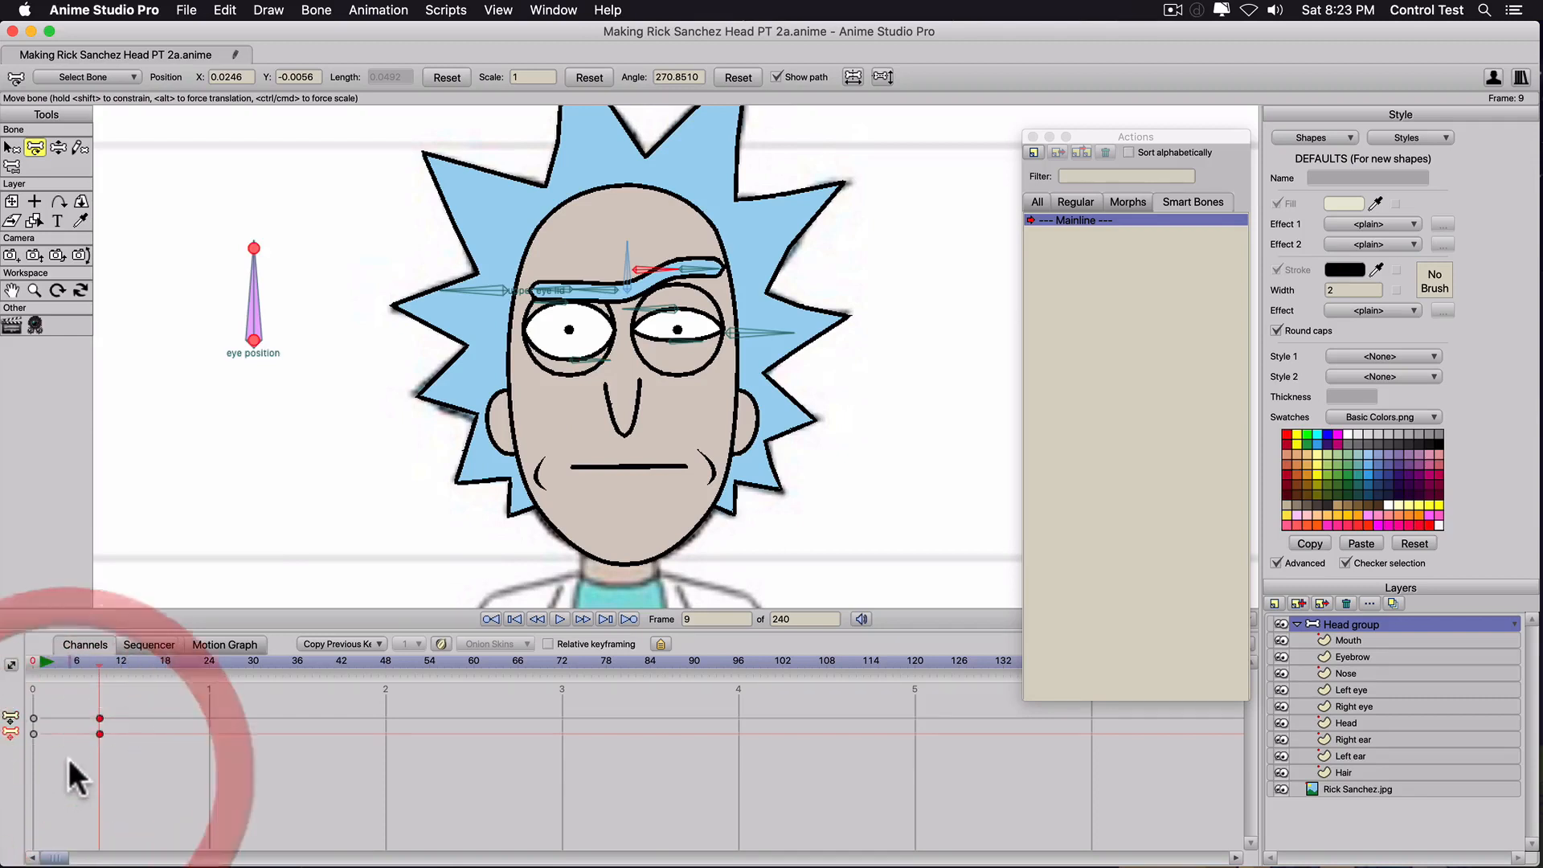
pyautogui.press('BackSpace')
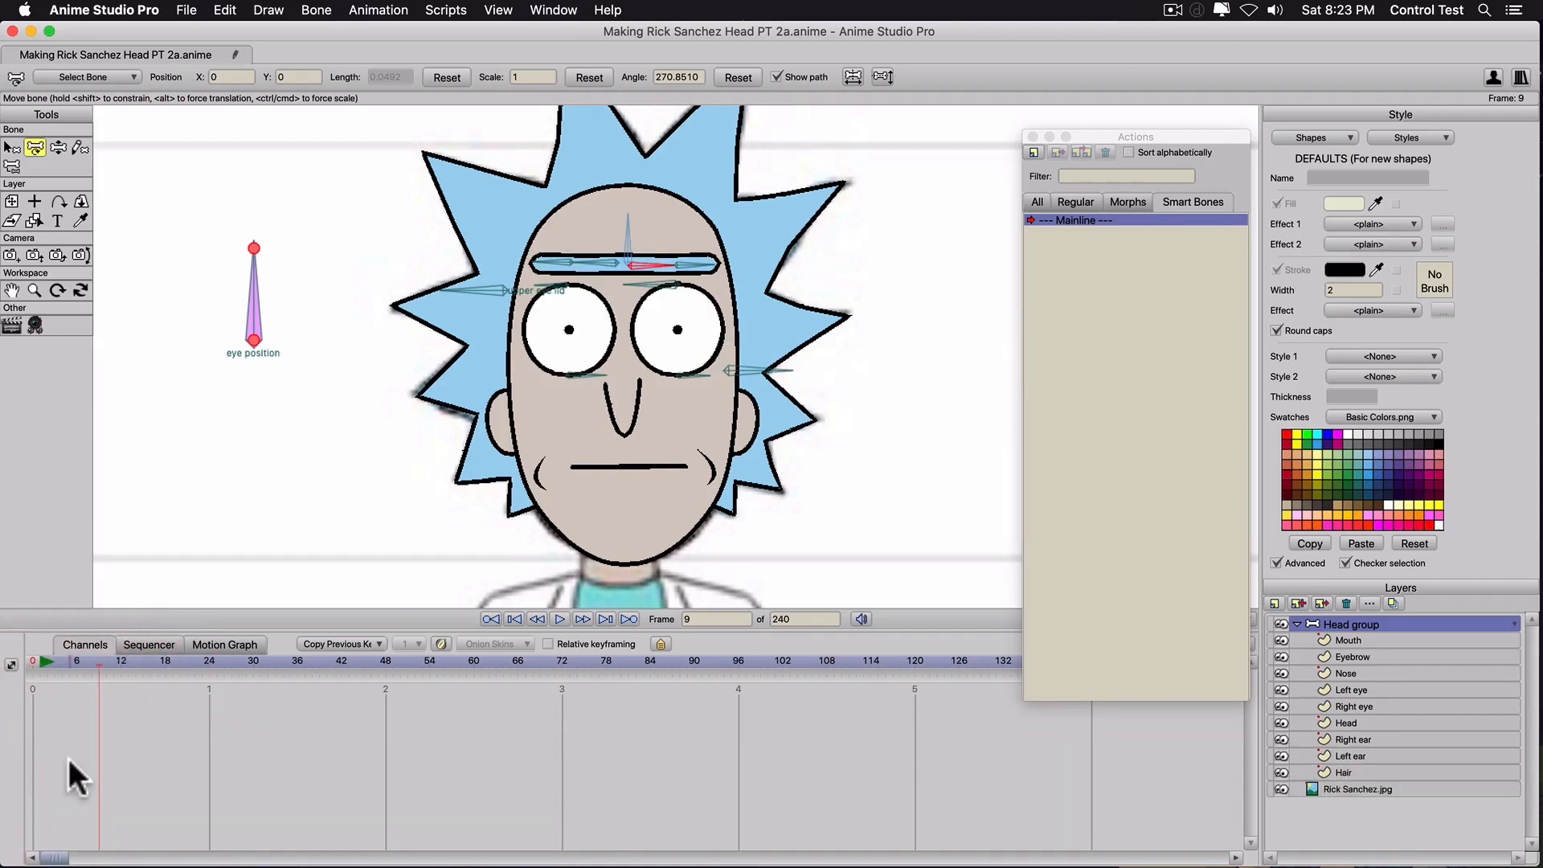
# Rename the lower eyelid control bone as "lower eyelid" and show its label.
pyautogui.scroll(2, 738, 377)
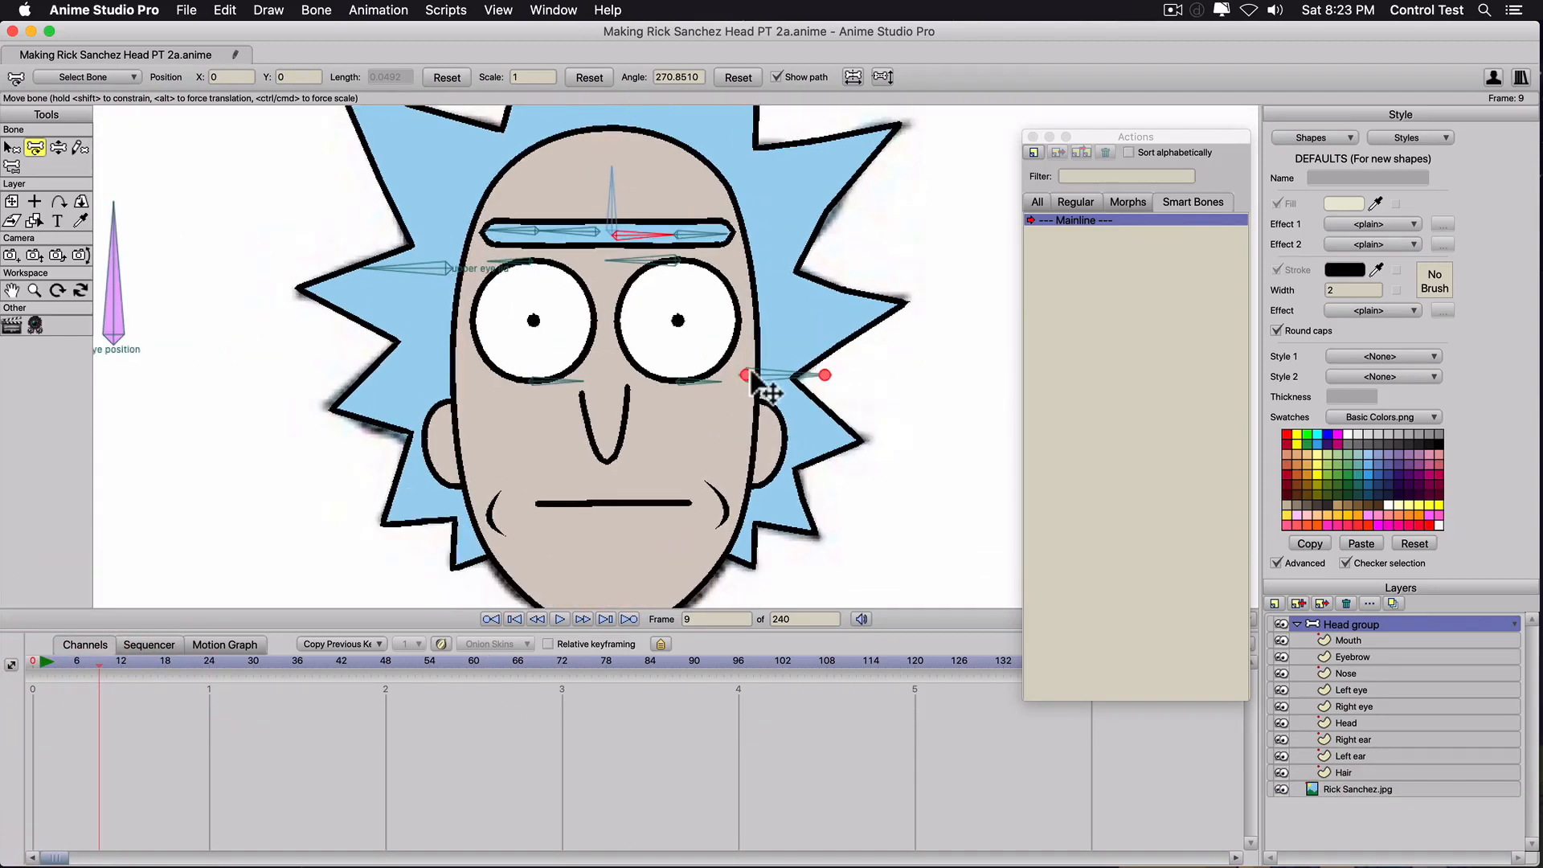
pyautogui.press('b')
pyautogui.click(757, 377)
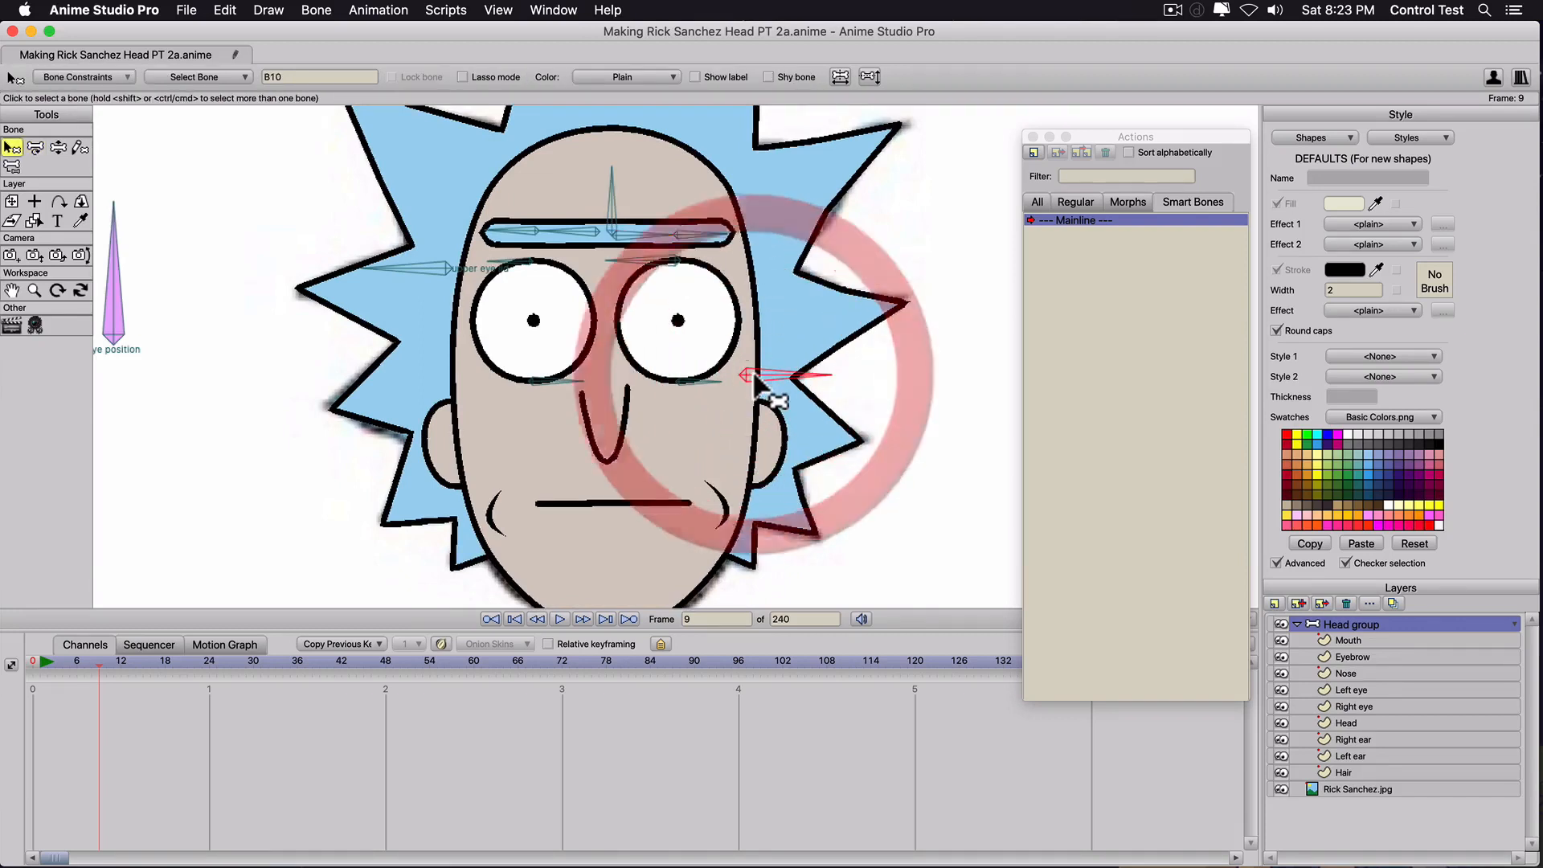
pyautogui.click(327, 77)
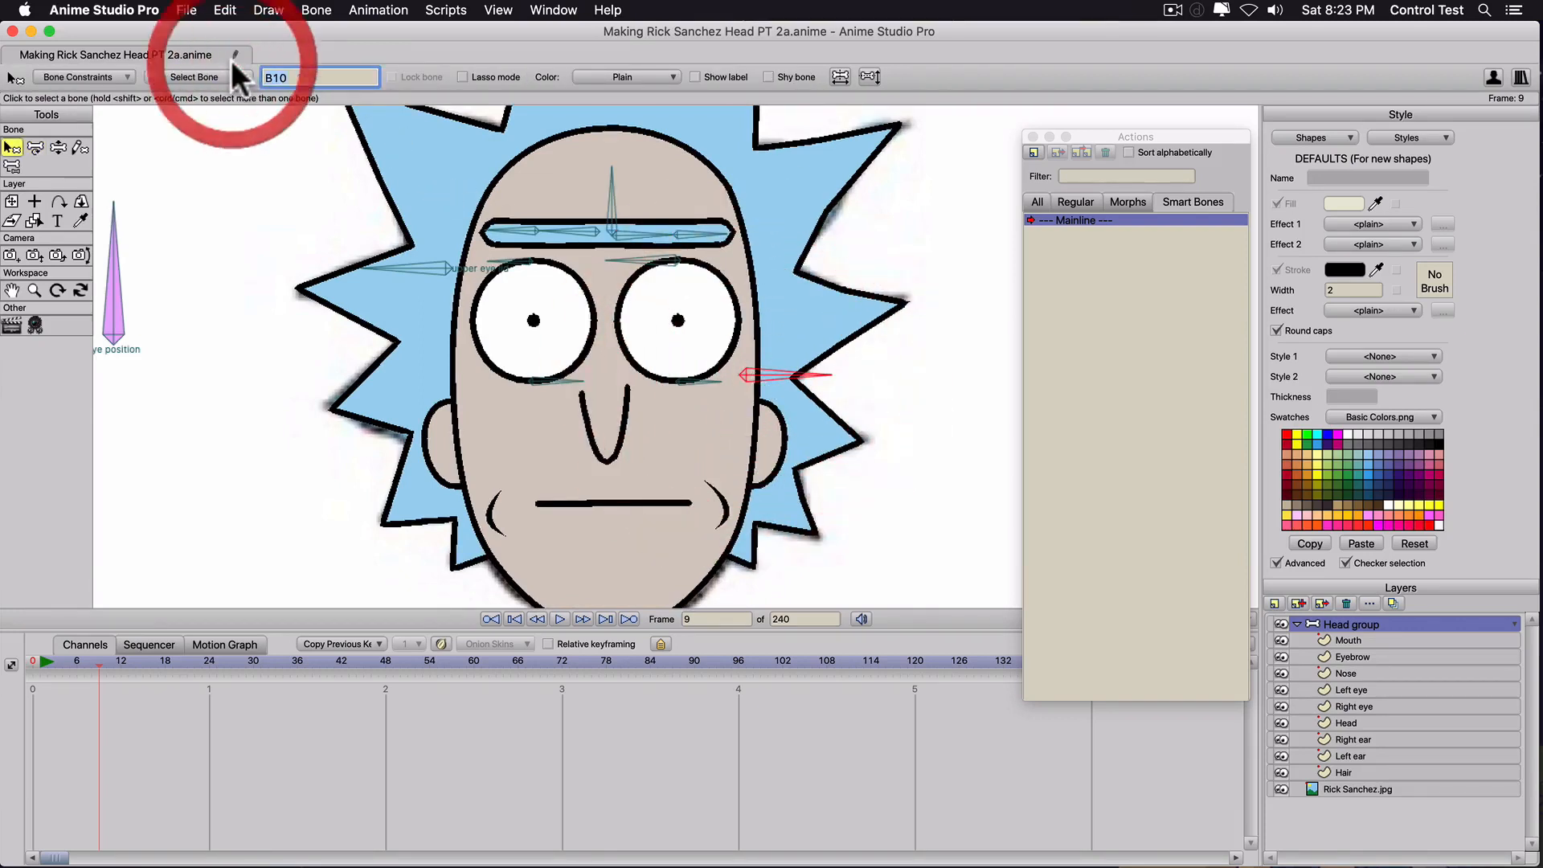
pyautogui.write('lower eyelid')
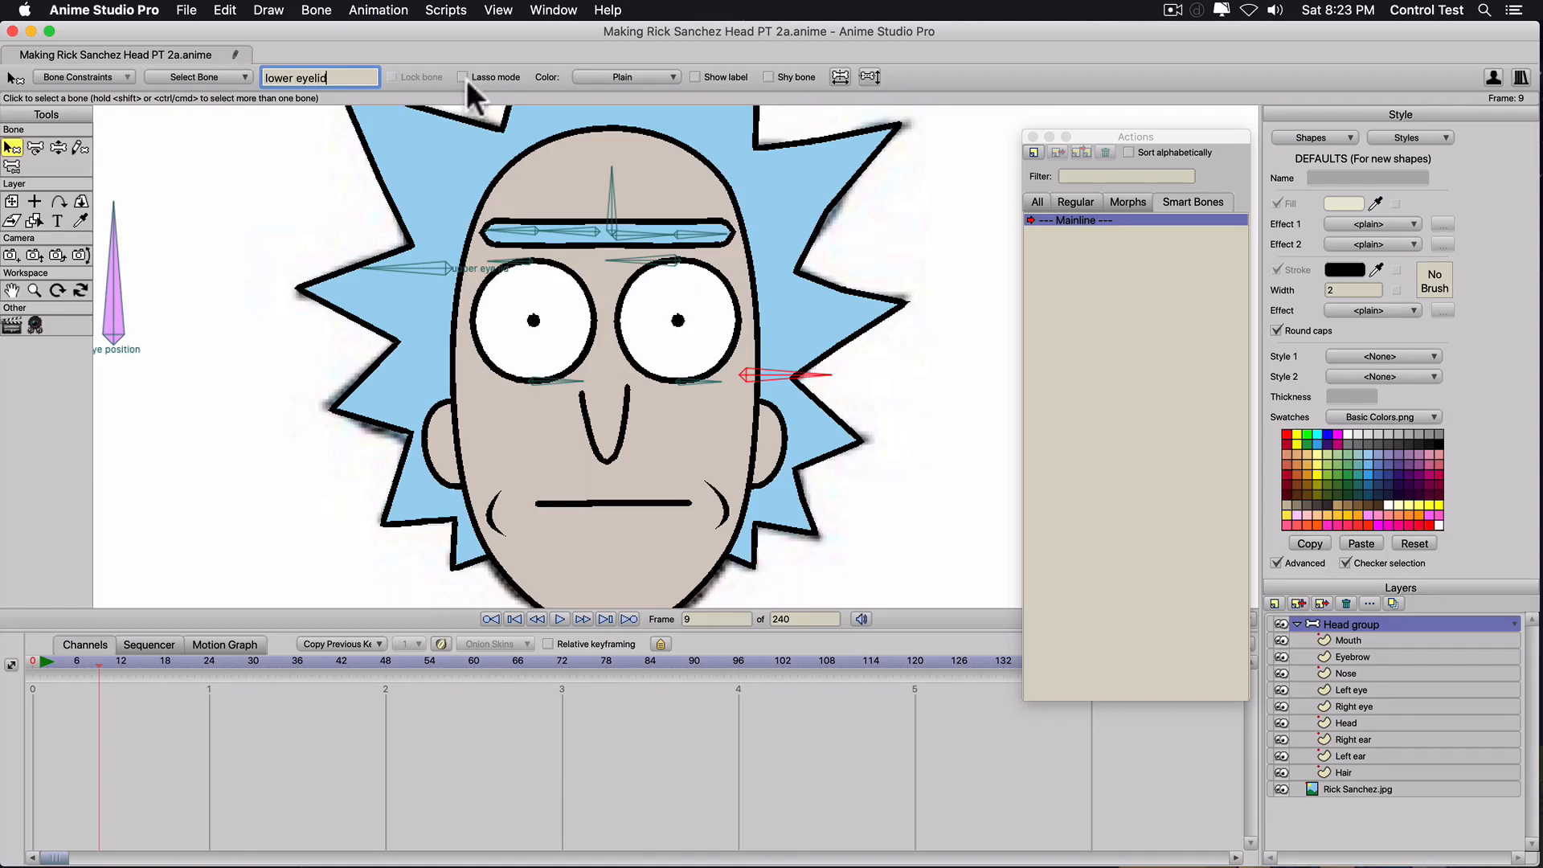
pyautogui.click(694, 76)
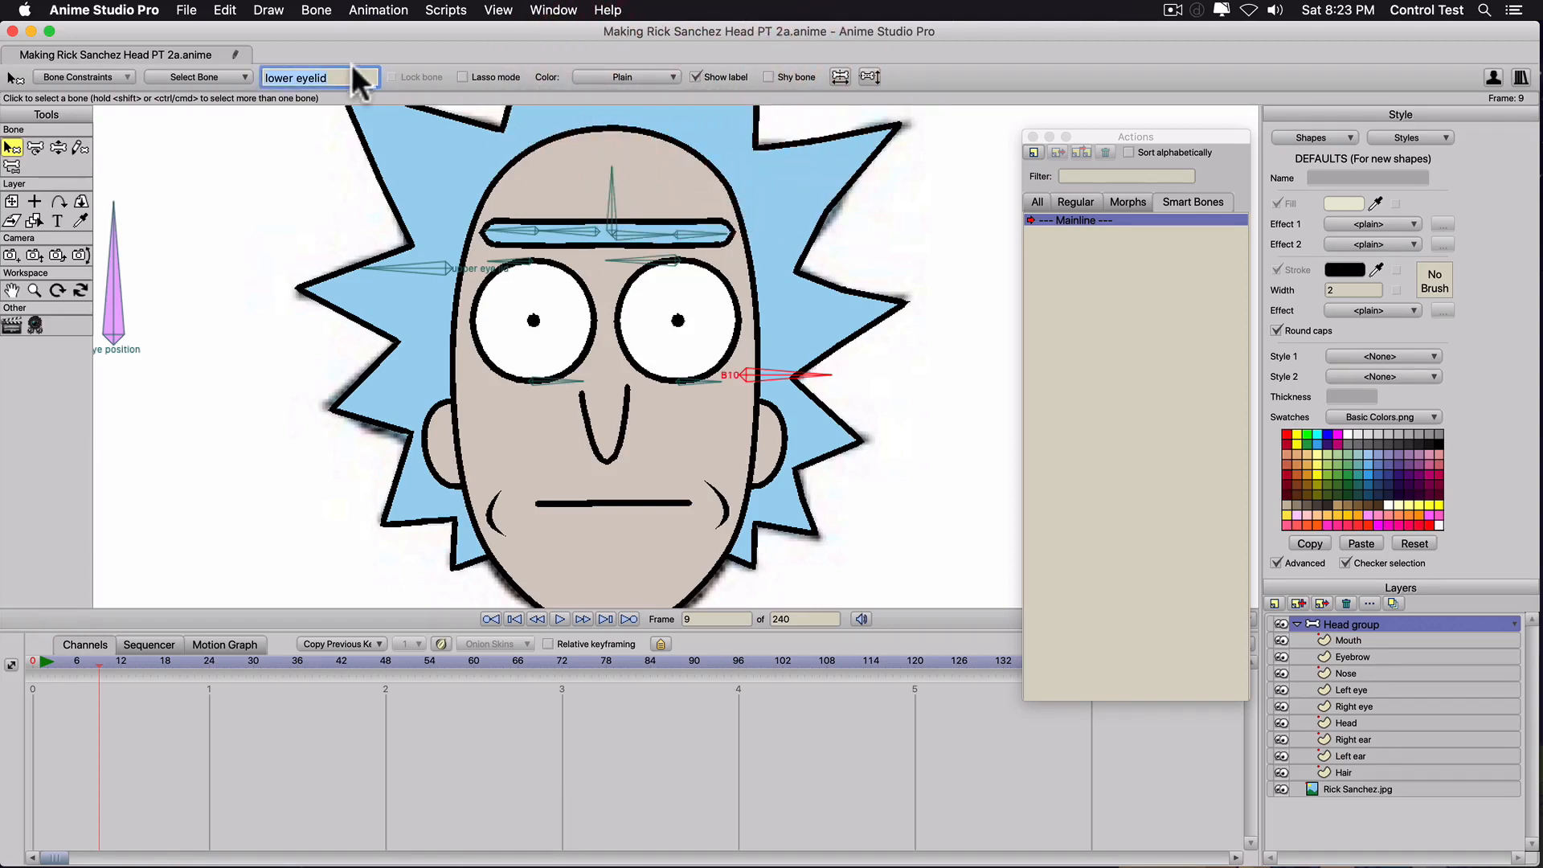
pyautogui.press('Return')
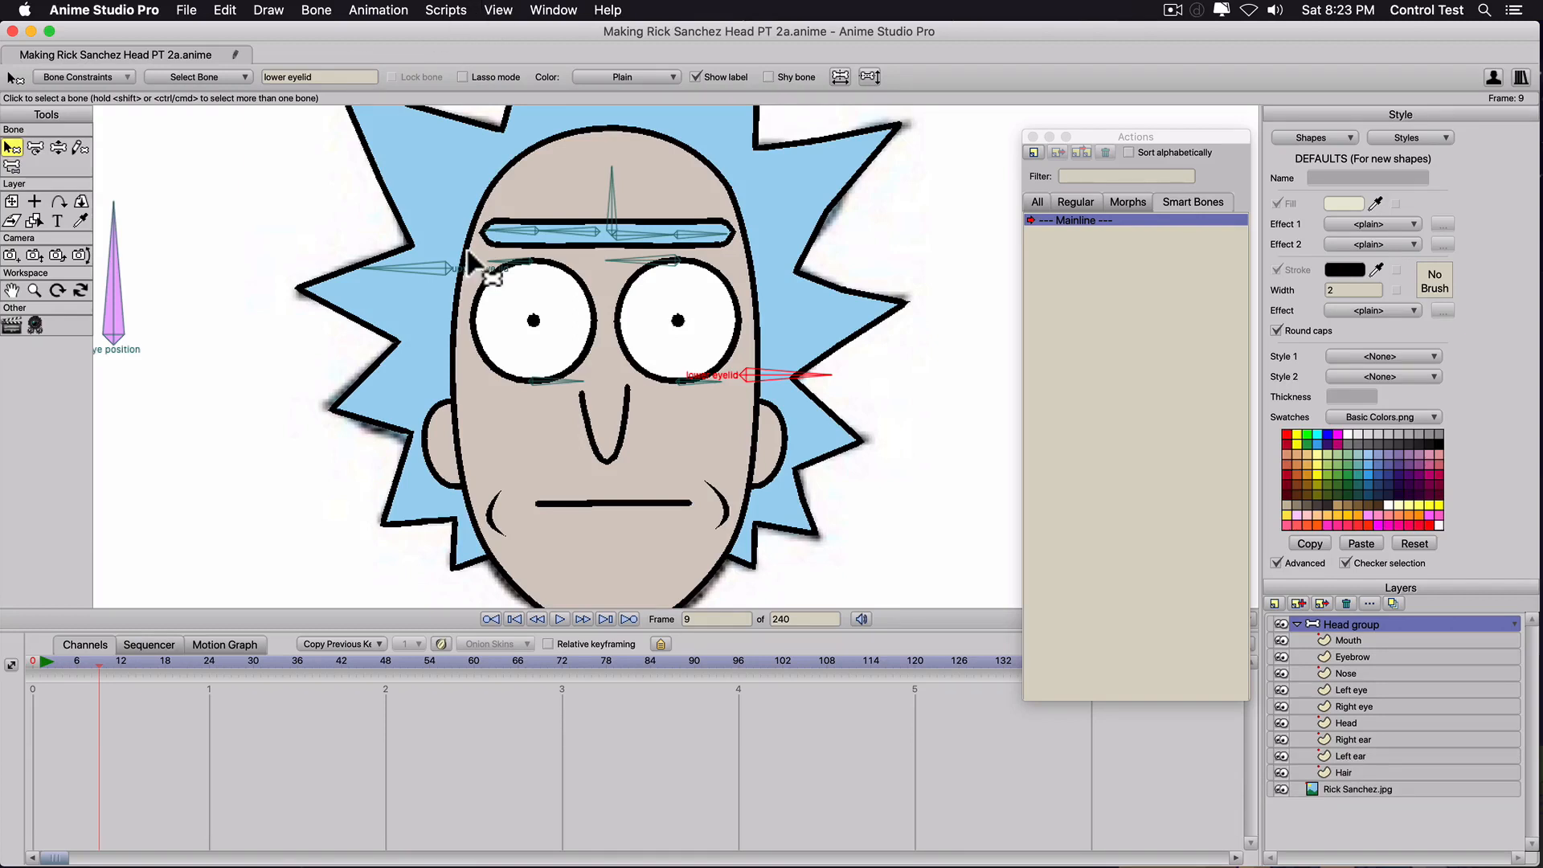
# Rename the vertical bone at the centre of the eyebrow as "eyebrow main" and show its label.
pyautogui.click(609, 219)
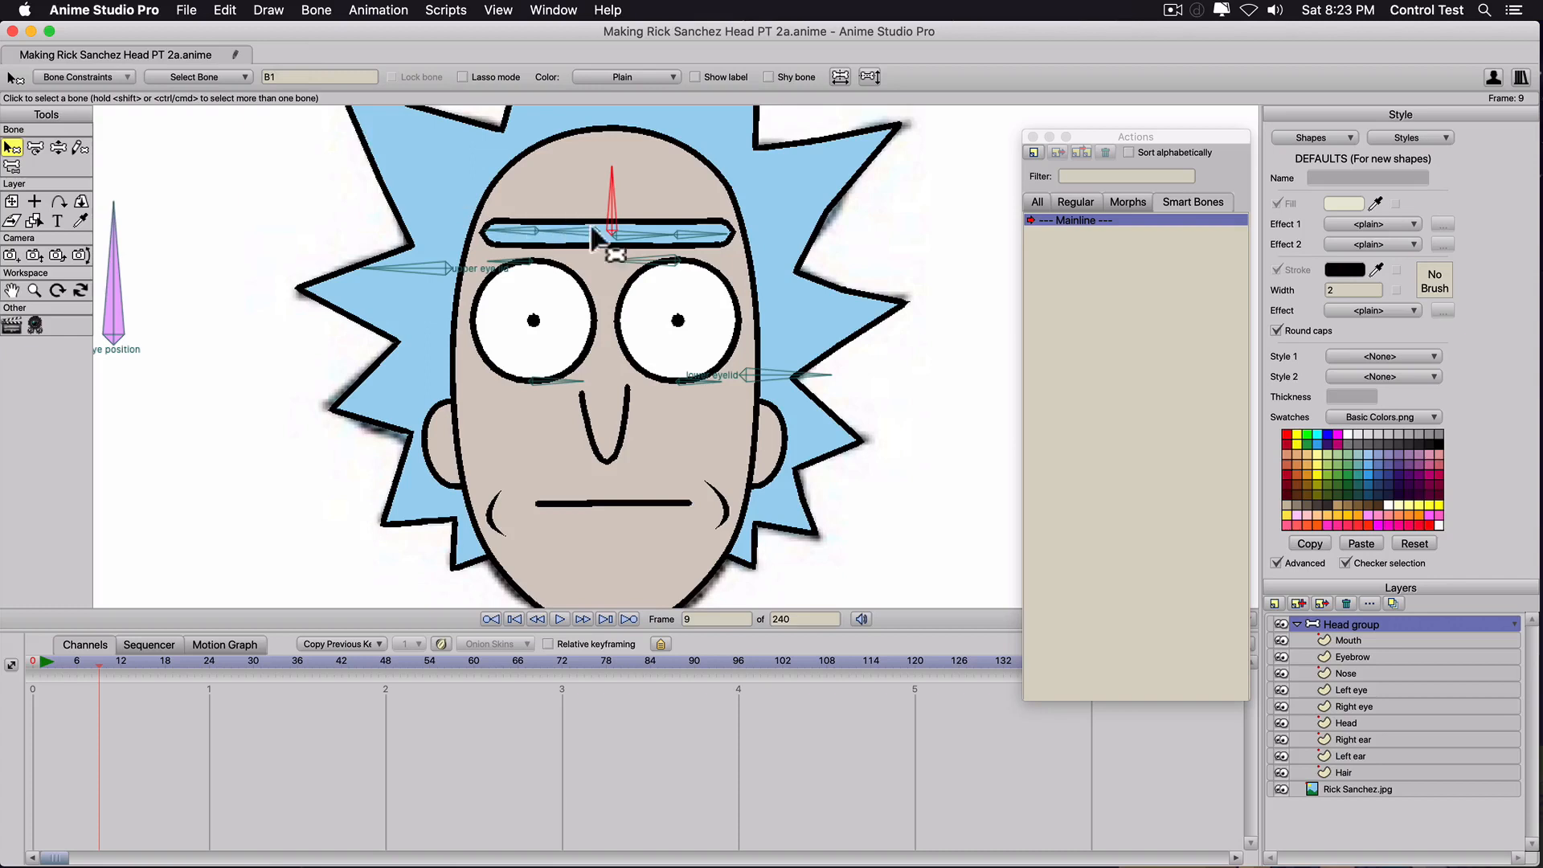
pyautogui.click(283, 76)
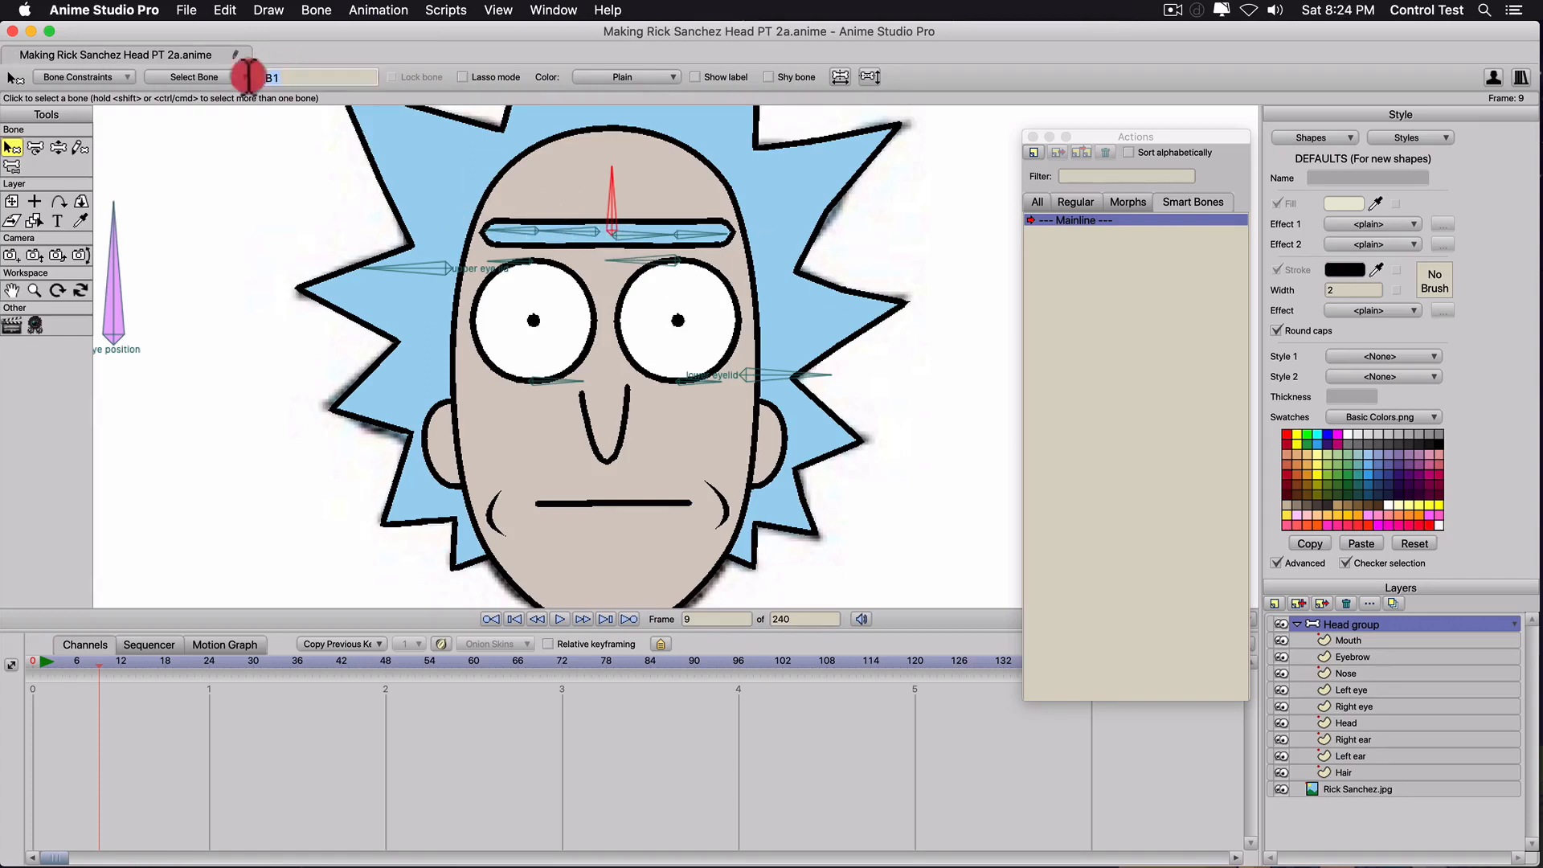
pyautogui.write('eyebrow main')
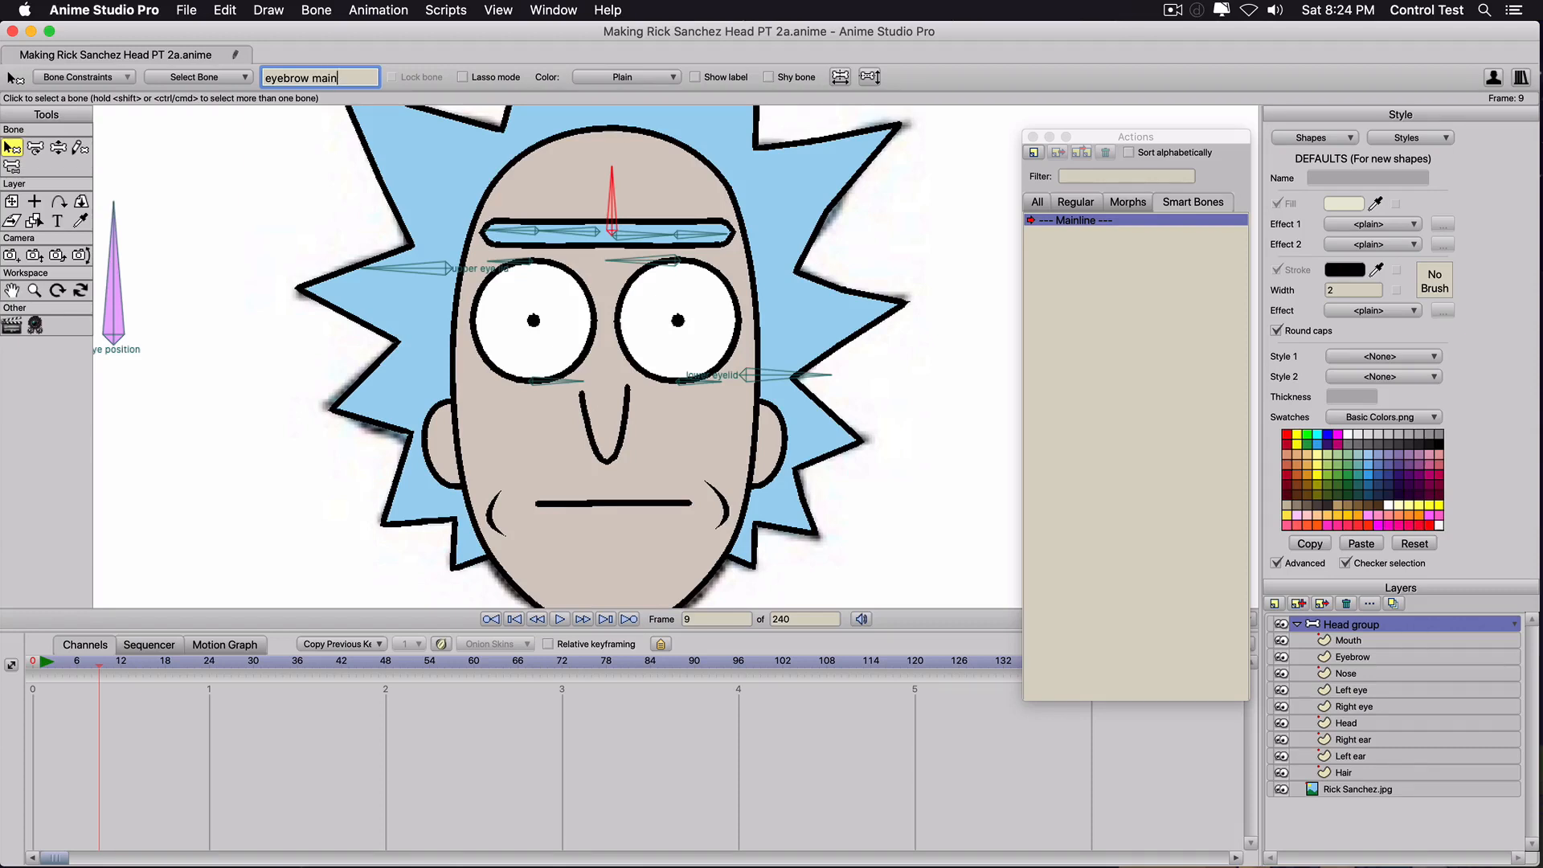
pyautogui.press('Return')
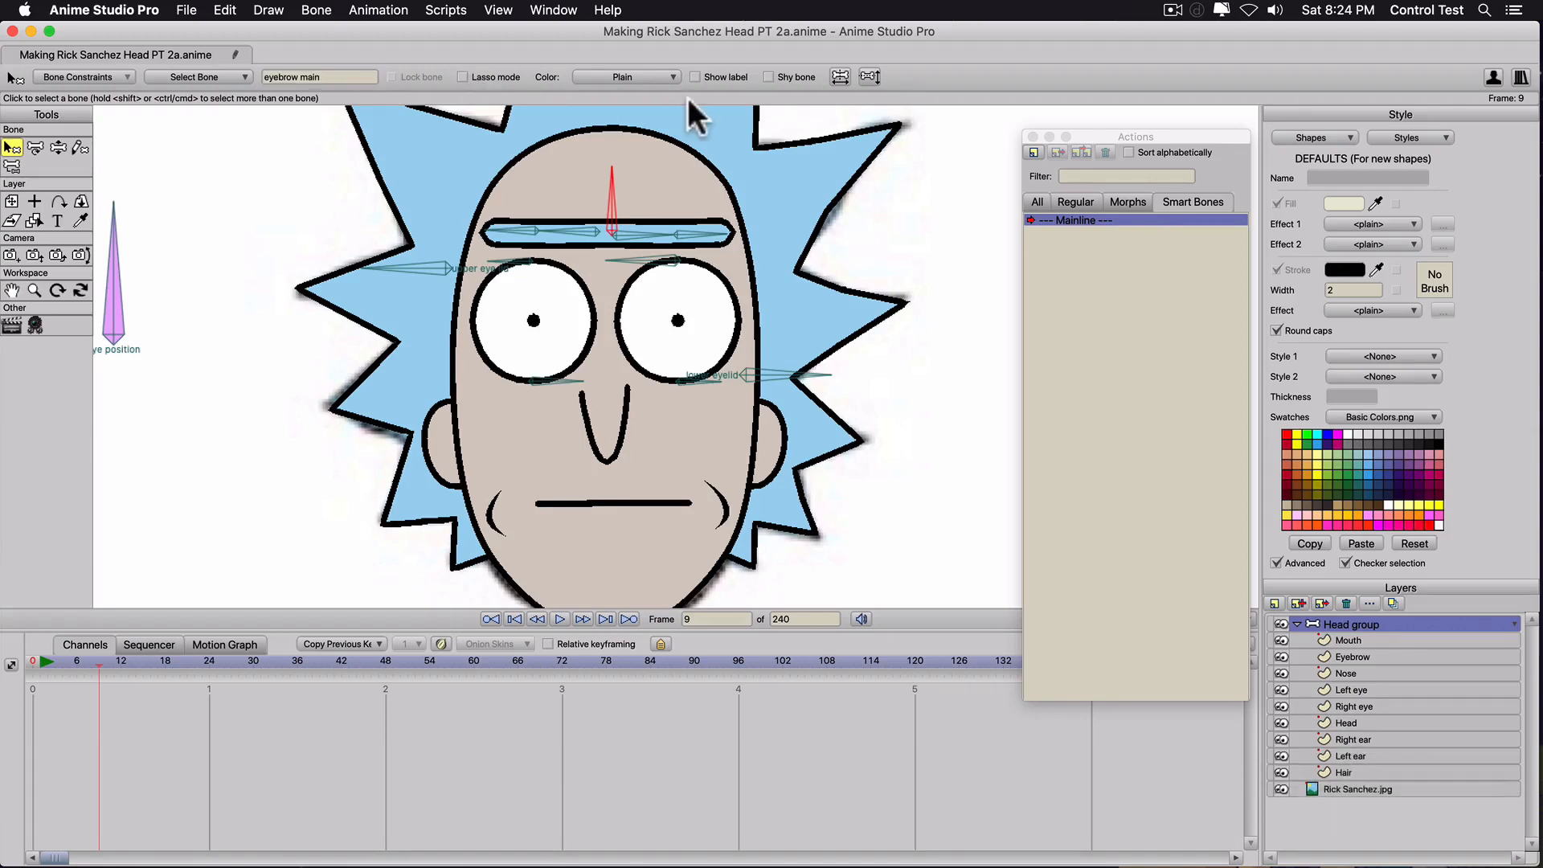
pyautogui.click(693, 75)
# Test-pose the upper eyelid control bone and the left eye's lower eyelid bone at frame 7, and undo the last pose.
pyautogui.moveTo(32, 654); pyautogui.dragTo(86, 660)
pyautogui.scroll(-10, 346, 452)
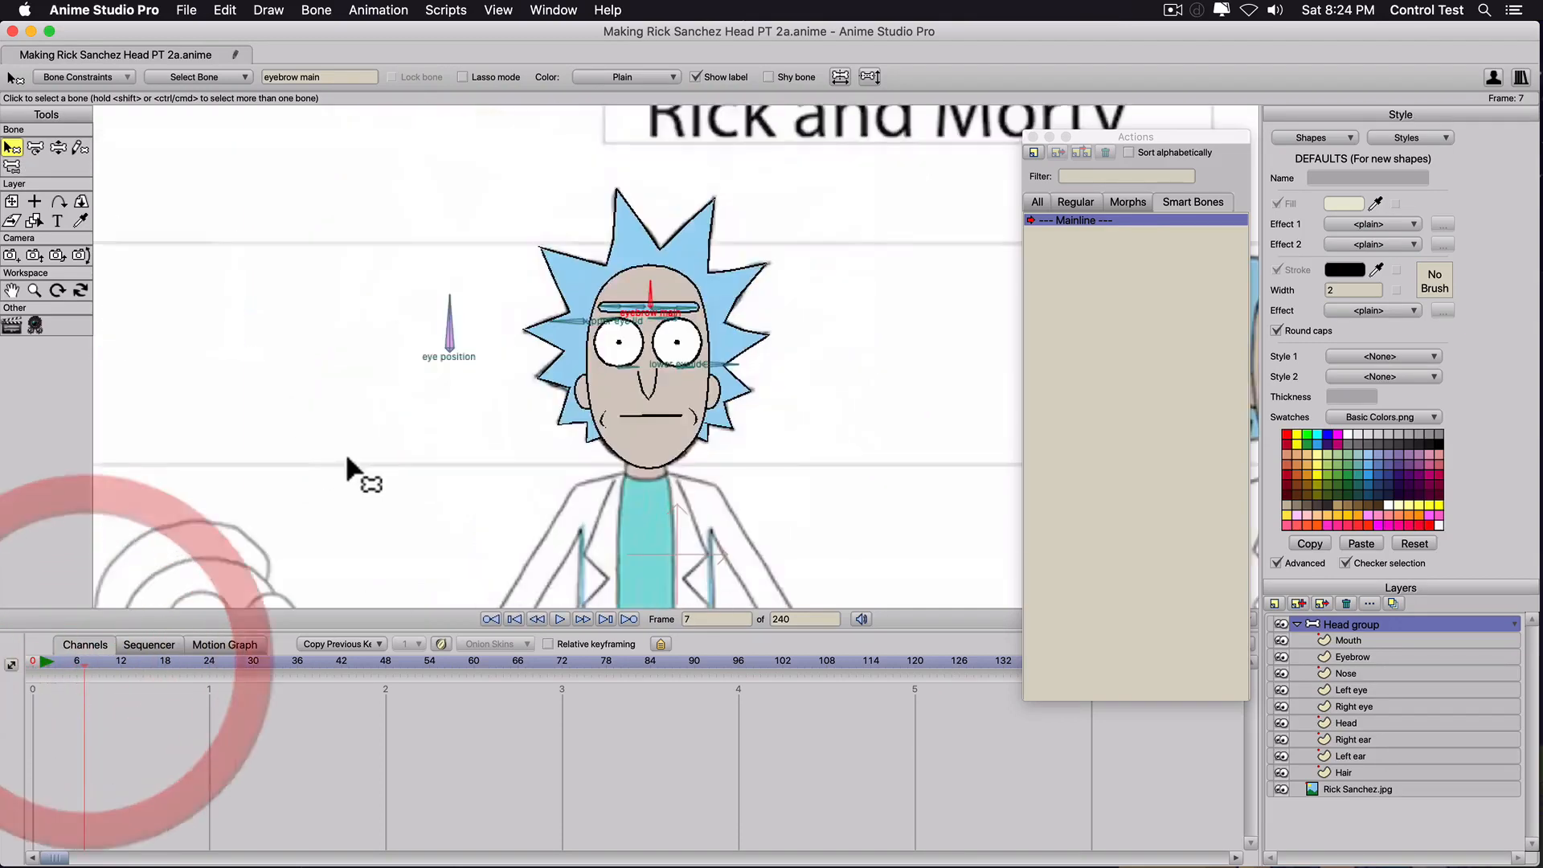
pyautogui.scroll(5, 387, 452)
pyautogui.press('t')
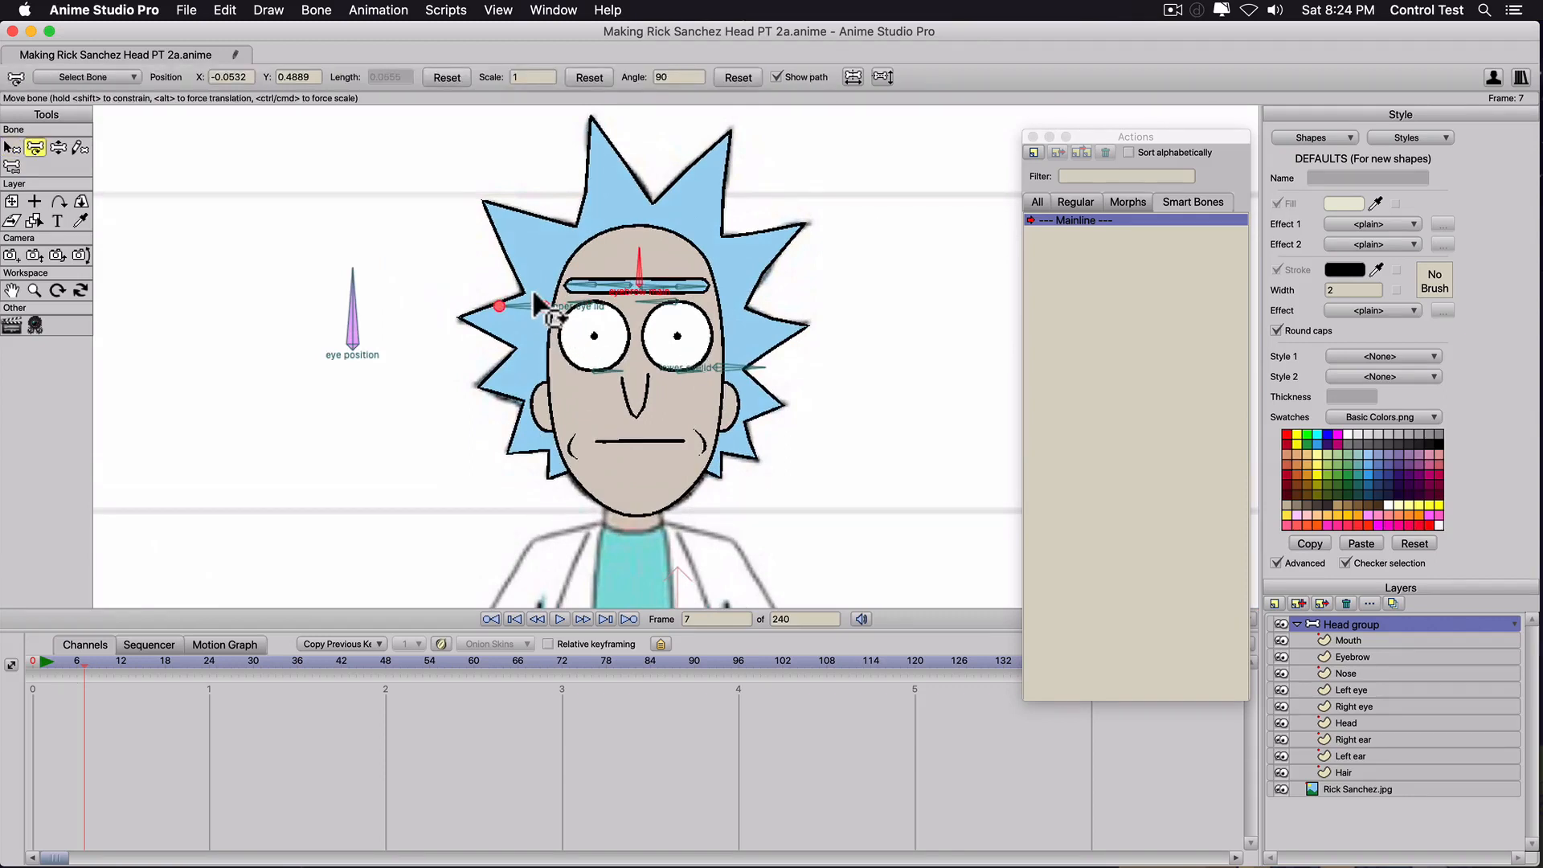
pyautogui.moveTo(544, 315); pyautogui.dragTo(596, 354)
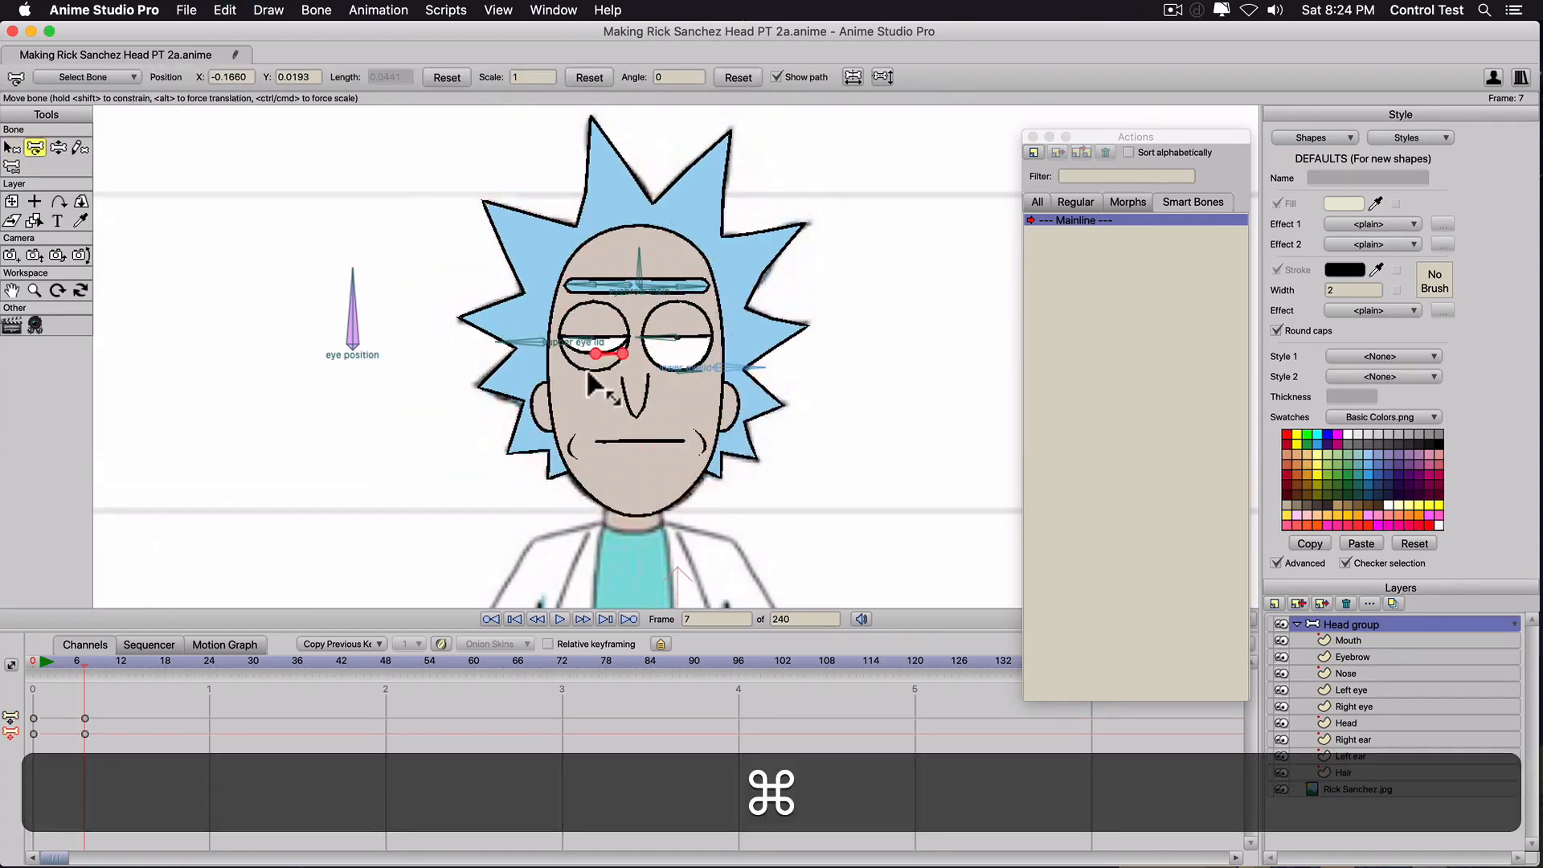
pyautogui.press('super+z')
# Test-pose the lower eyelid, eyebrow main and eye position bones at frame 7, and delete the test keyframes.
pyautogui.moveTo(700, 370); pyautogui.dragTo(714, 335)
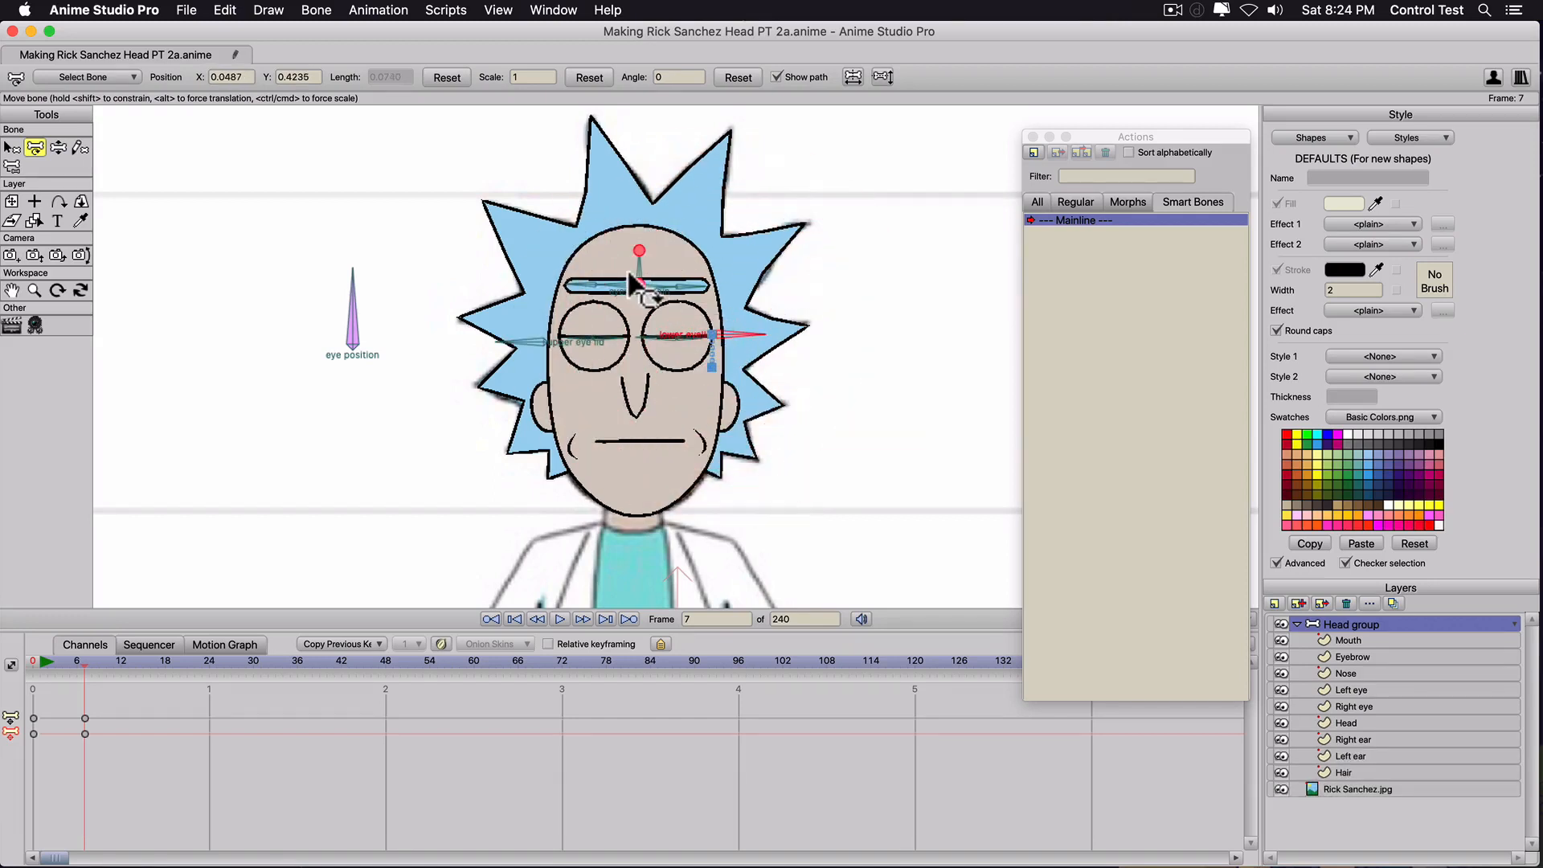
pyautogui.moveTo(637, 281); pyautogui.dragTo(637, 277)
pyautogui.moveTo(707, 334); pyautogui.dragTo(714, 368)
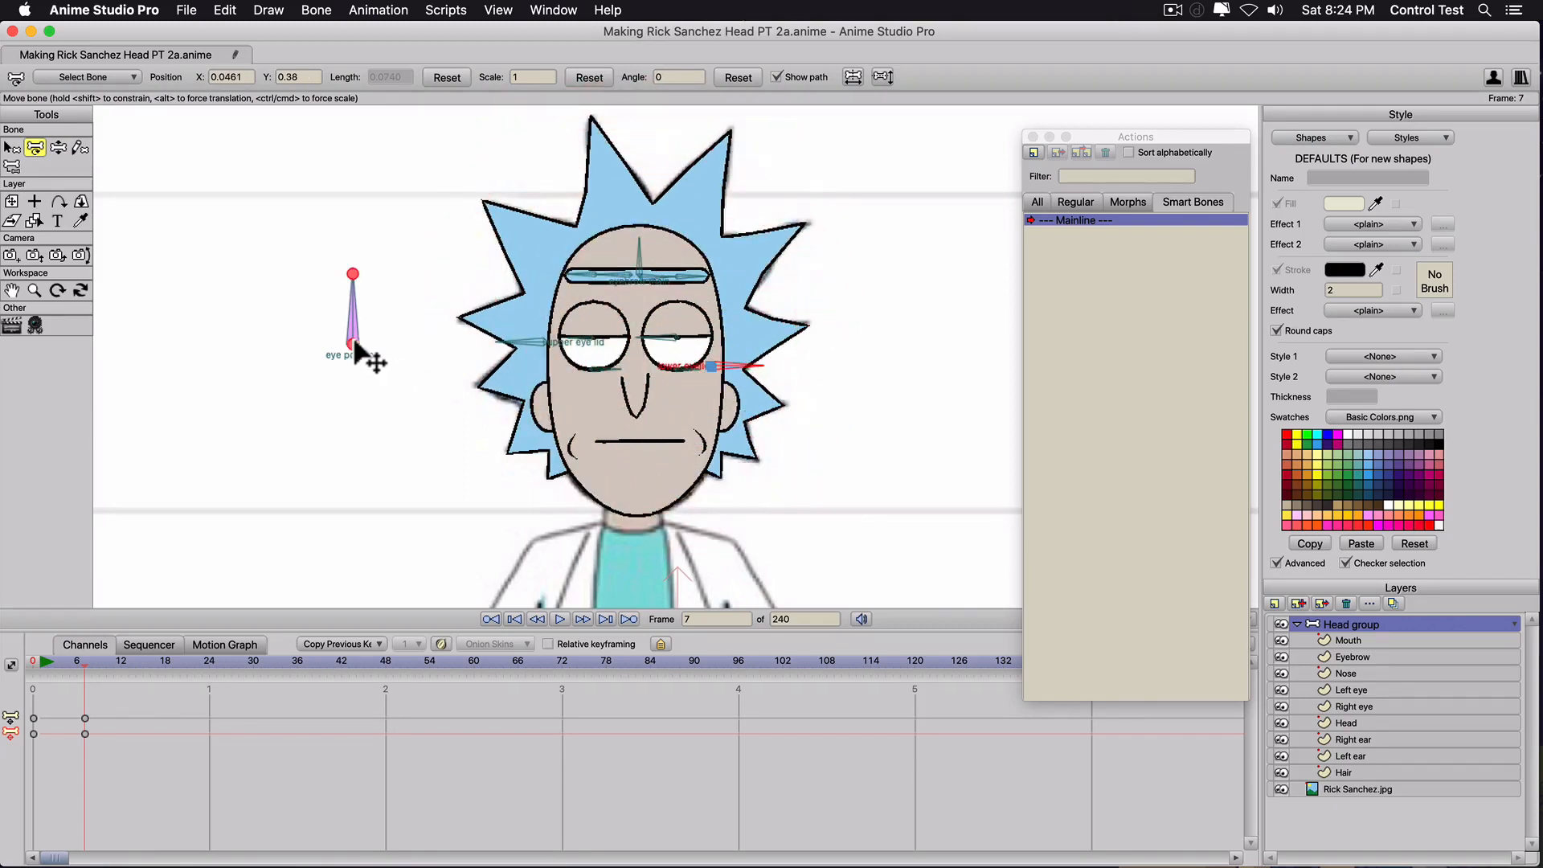
pyautogui.moveTo(357, 347)
pyautogui.mouseDown()
pyautogui.moveTo(374, 346)
pyautogui.moveTo(348, 359)
pyautogui.moveTo(376, 337)
pyautogui.moveTo(351, 360)
pyautogui.moveTo(369, 358)
pyautogui.moveTo(355, 349)
pyautogui.moveTo(354, 393)
pyautogui.moveTo(355, 330)
pyautogui.moveTo(357, 359)
pyautogui.mouseUp()
pyautogui.click(536, 353)
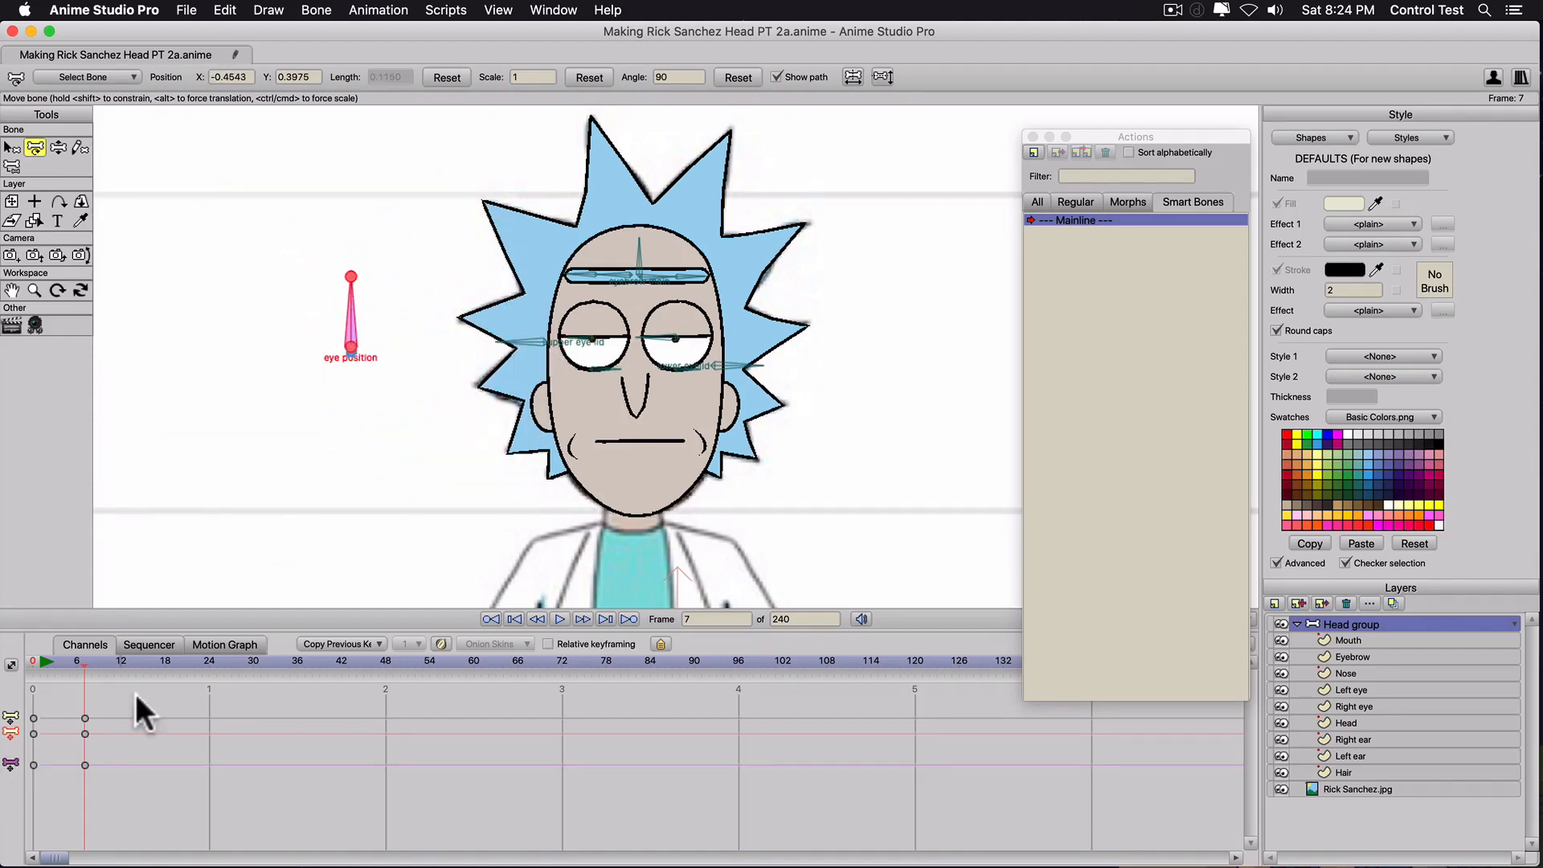
pyautogui.moveTo(129, 696); pyautogui.dragTo(27, 775)
pyautogui.press('BackSpace')
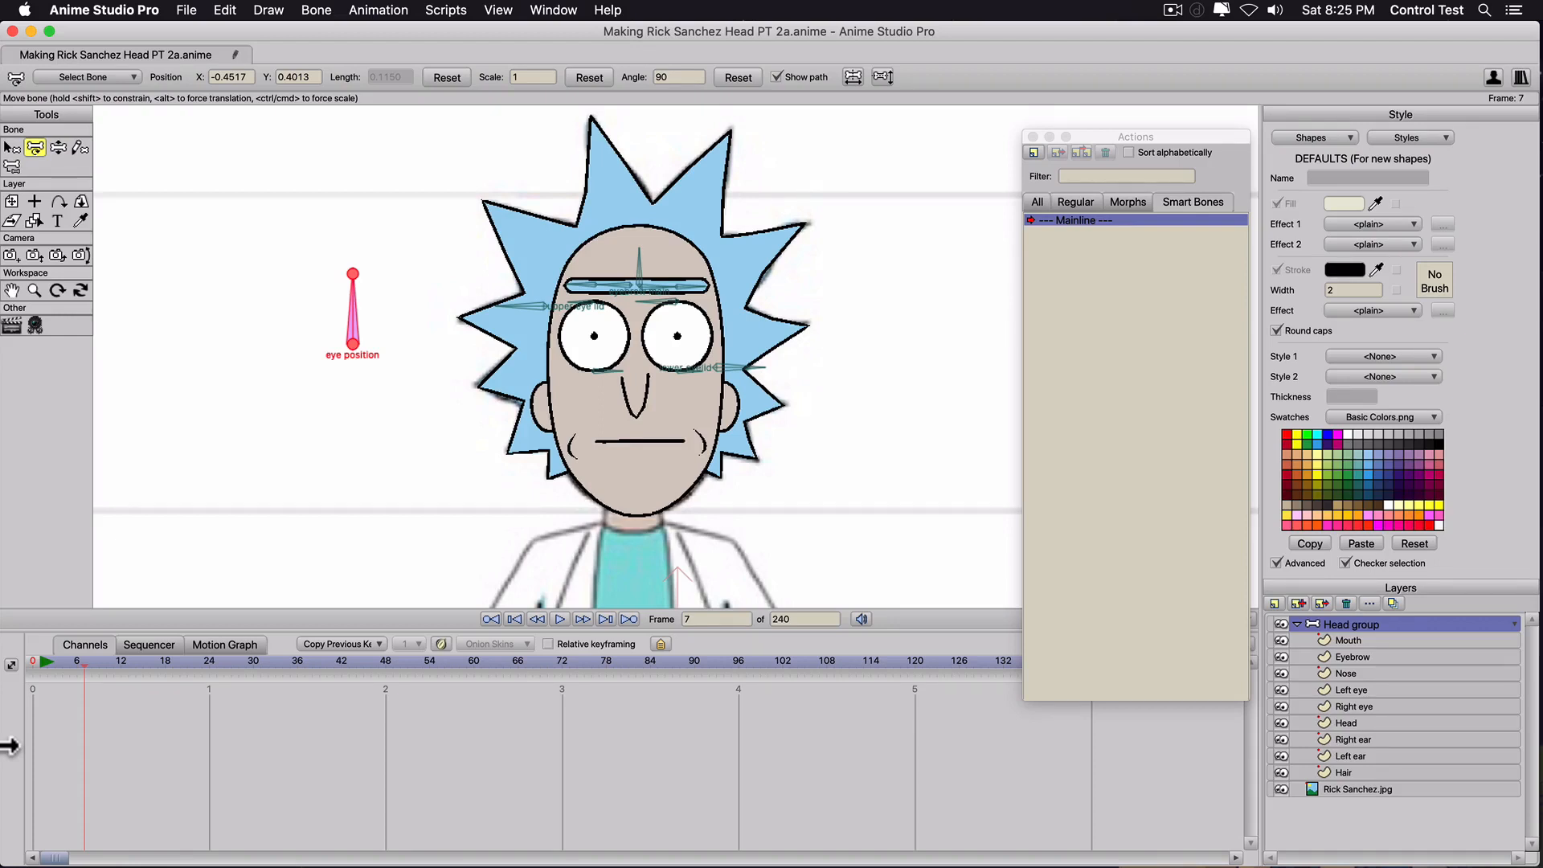
# Return to frame 0 and deselect all bones.
pyautogui.click(32, 662)
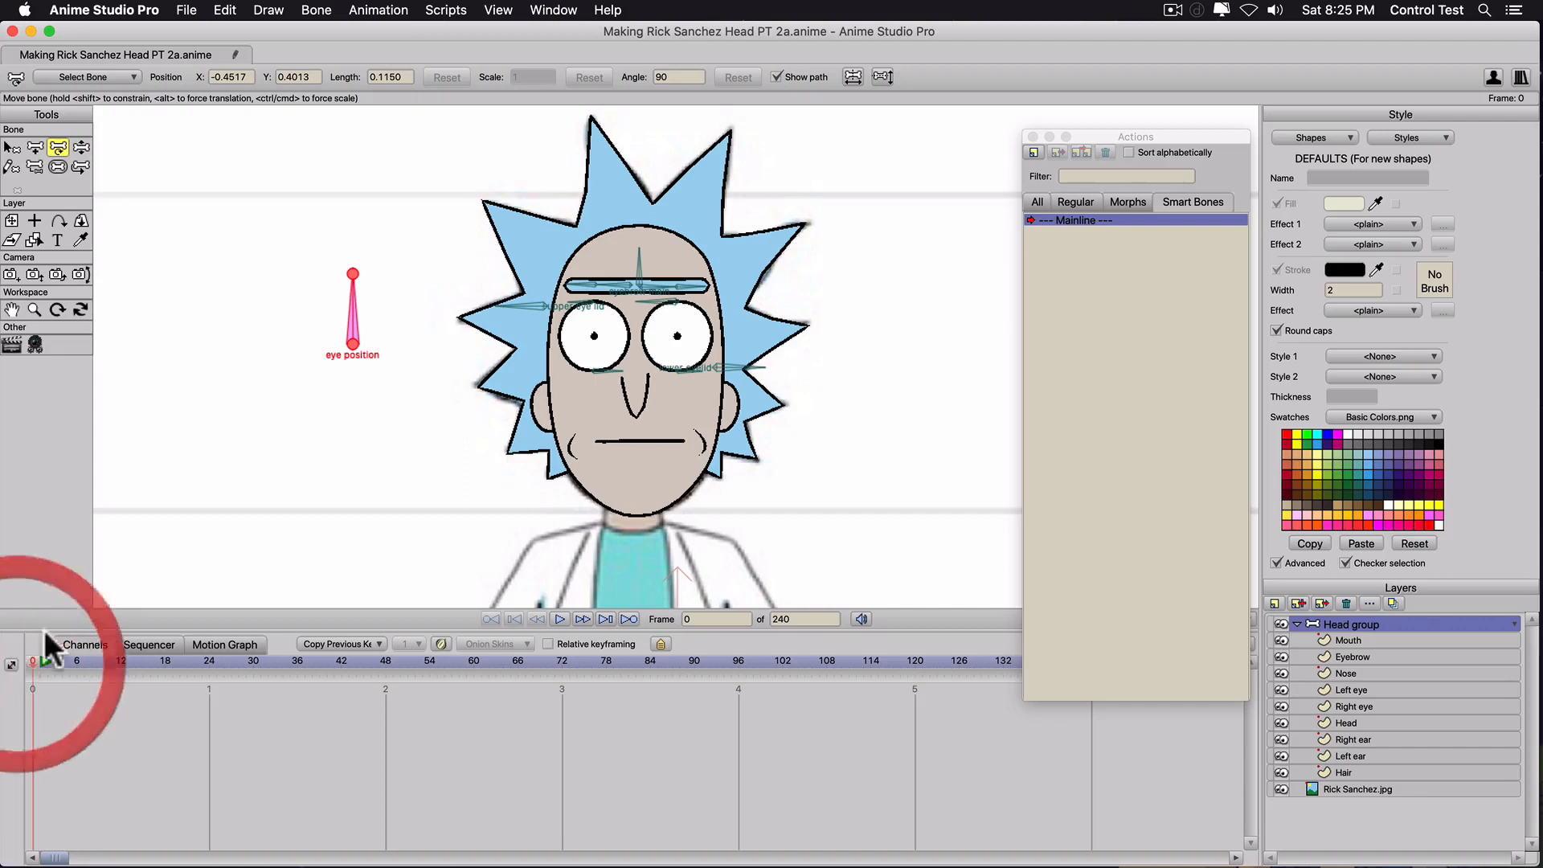
pyautogui.click(542, 332)
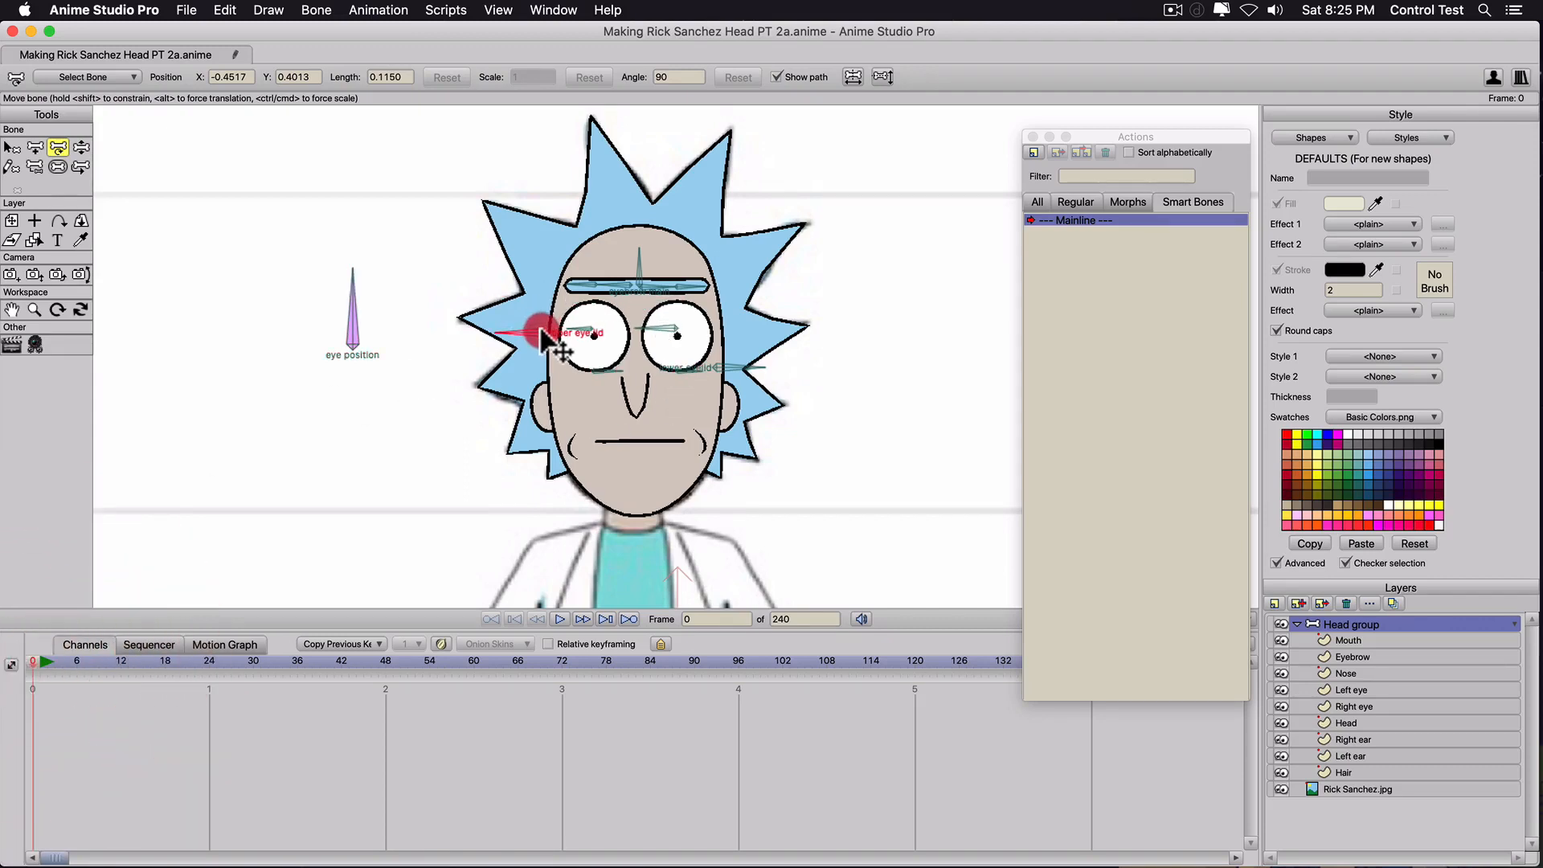
pyautogui.press('super+z')
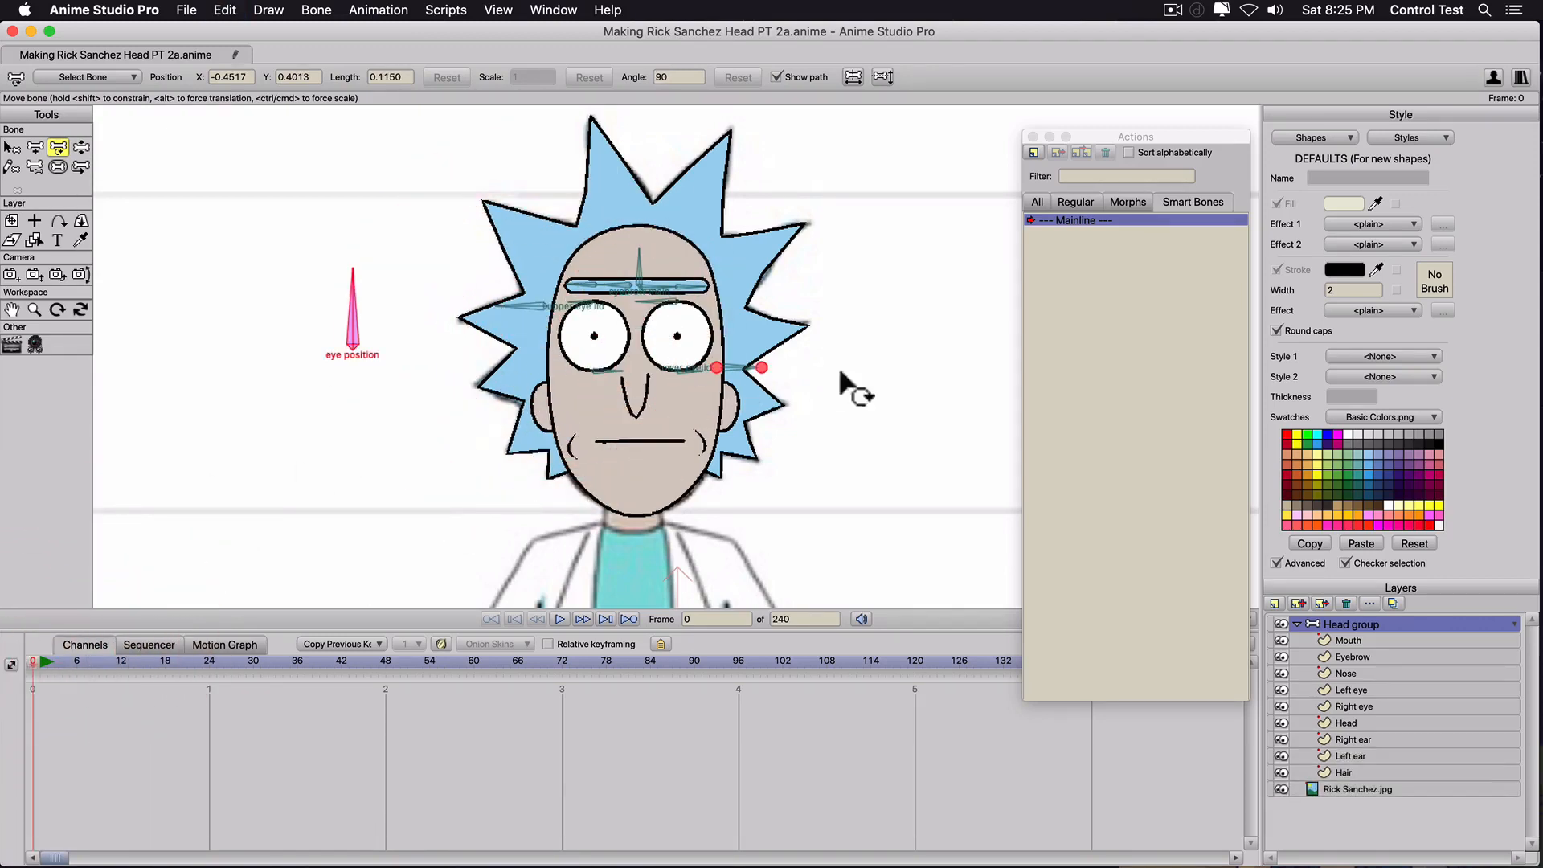
pyautogui.moveTo(862, 360); pyautogui.dragTo(589, 406)
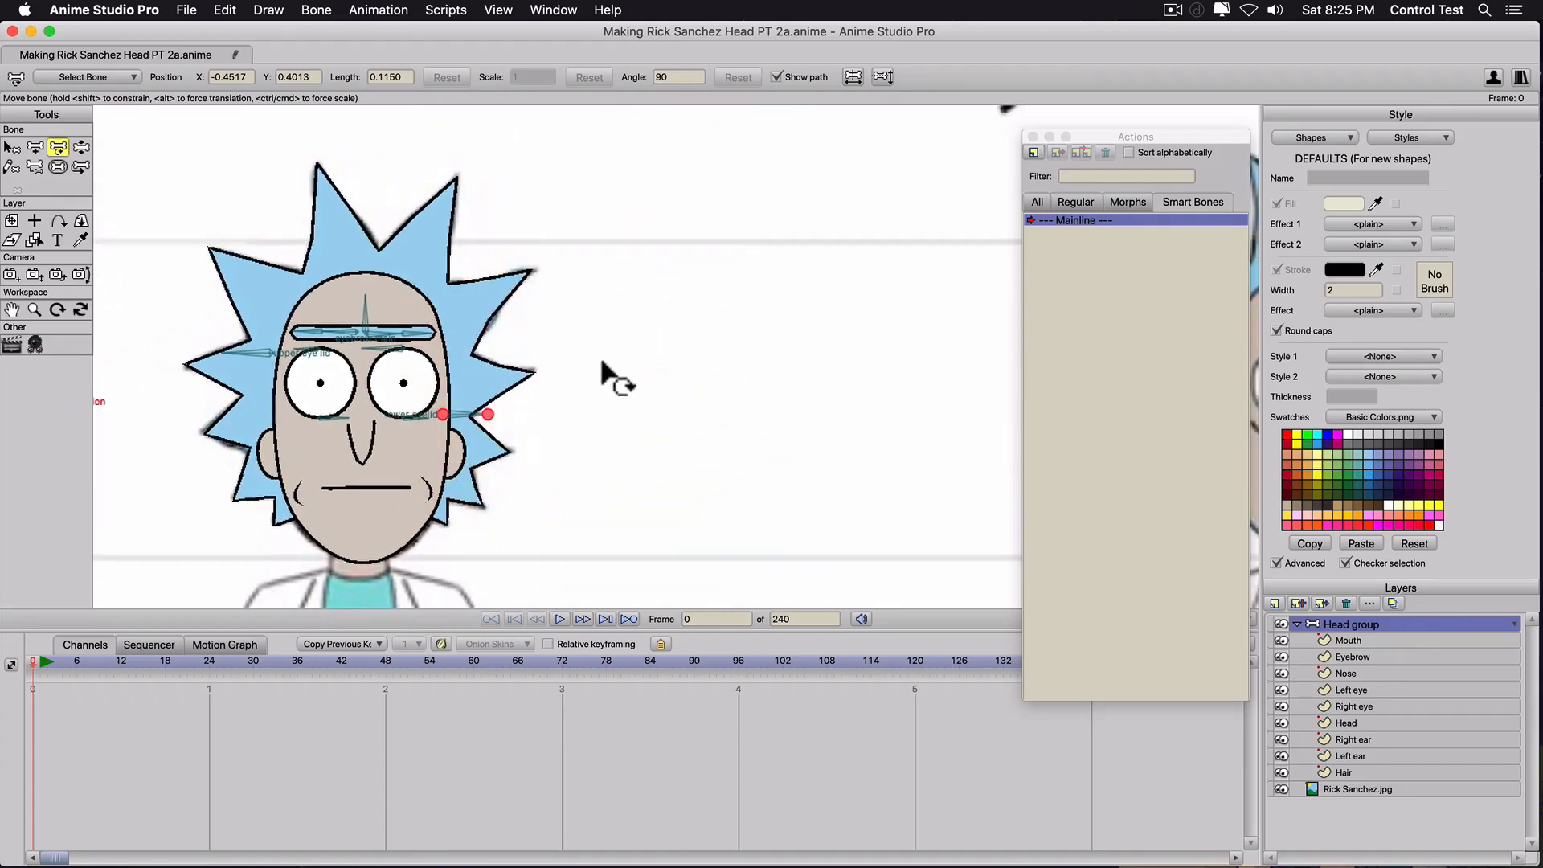
pyautogui.press('b')
pyautogui.click(608, 407)
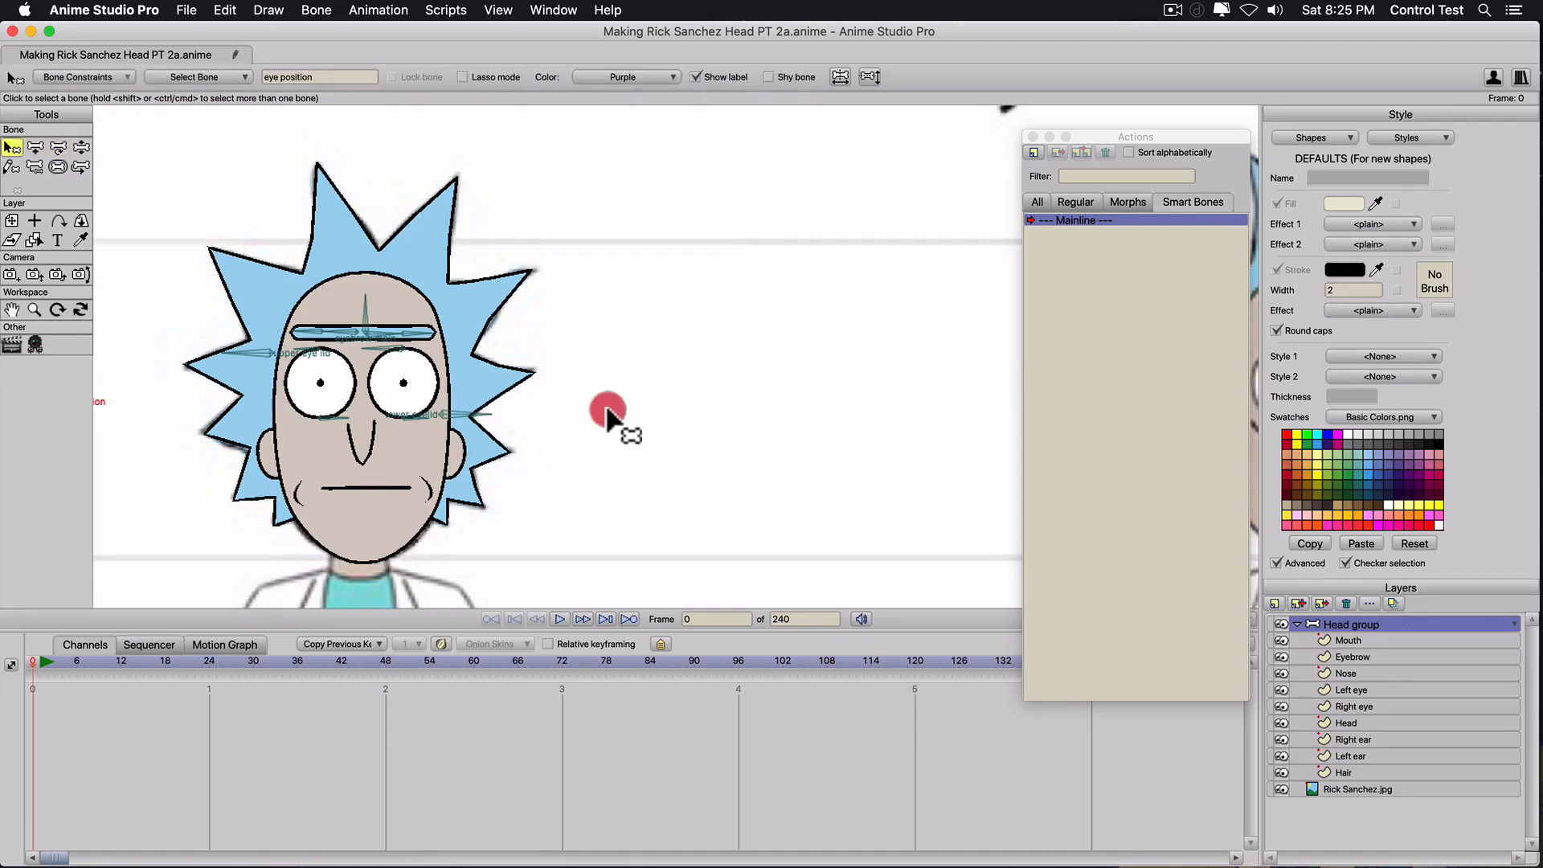
# Add an unparented vertical bone in the empty space to the right of the head and name it "blink".
pyautogui.moveTo(520, 596); pyautogui.dragTo(654, 551)
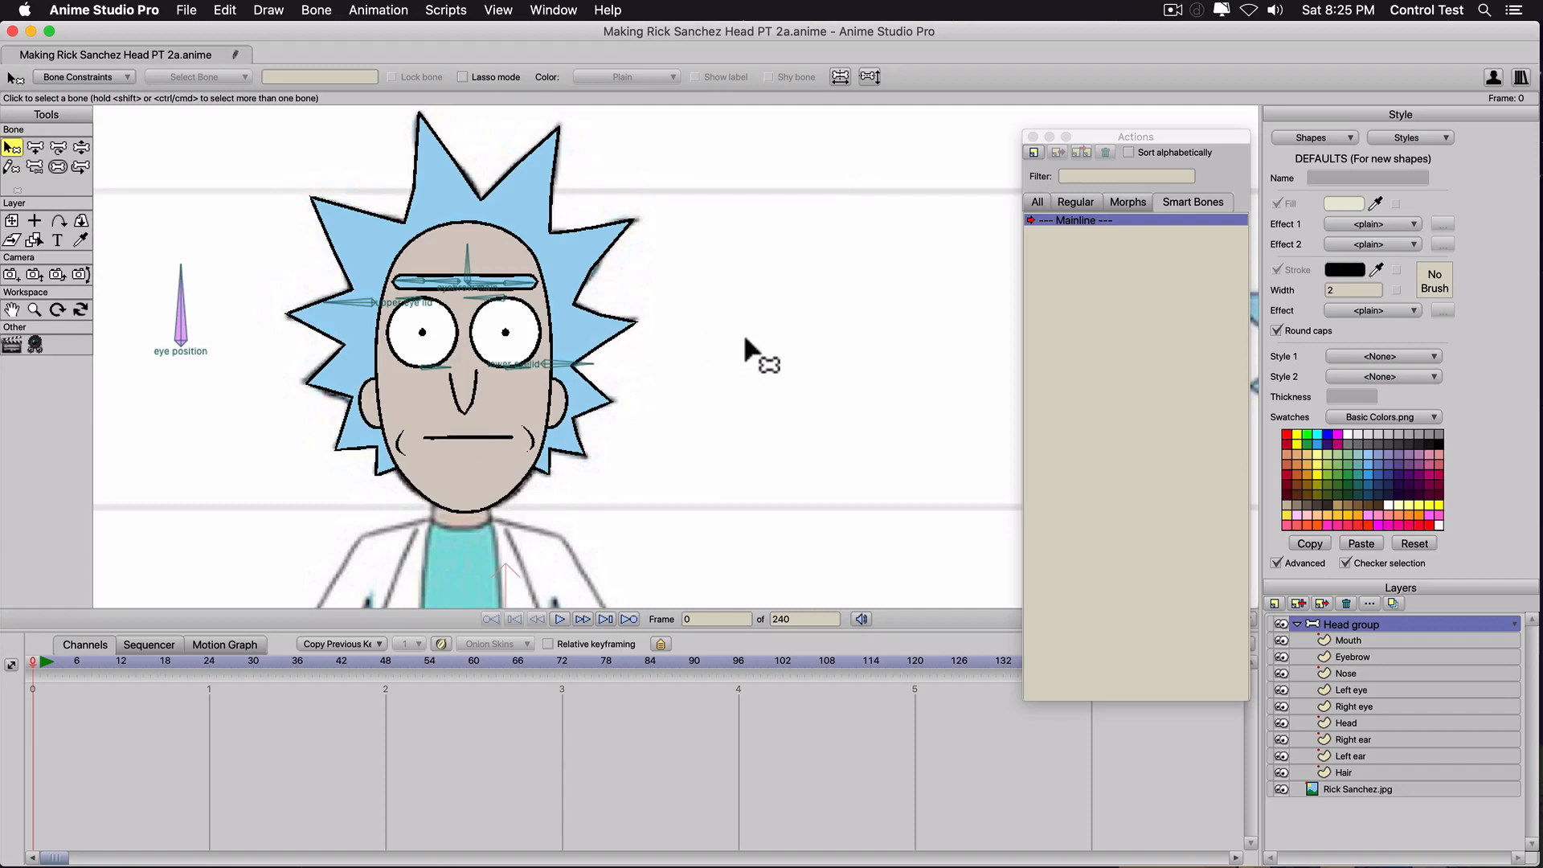
pyautogui.press('a')
pyautogui.moveTo(750, 328); pyautogui.dragTo(750, 235)
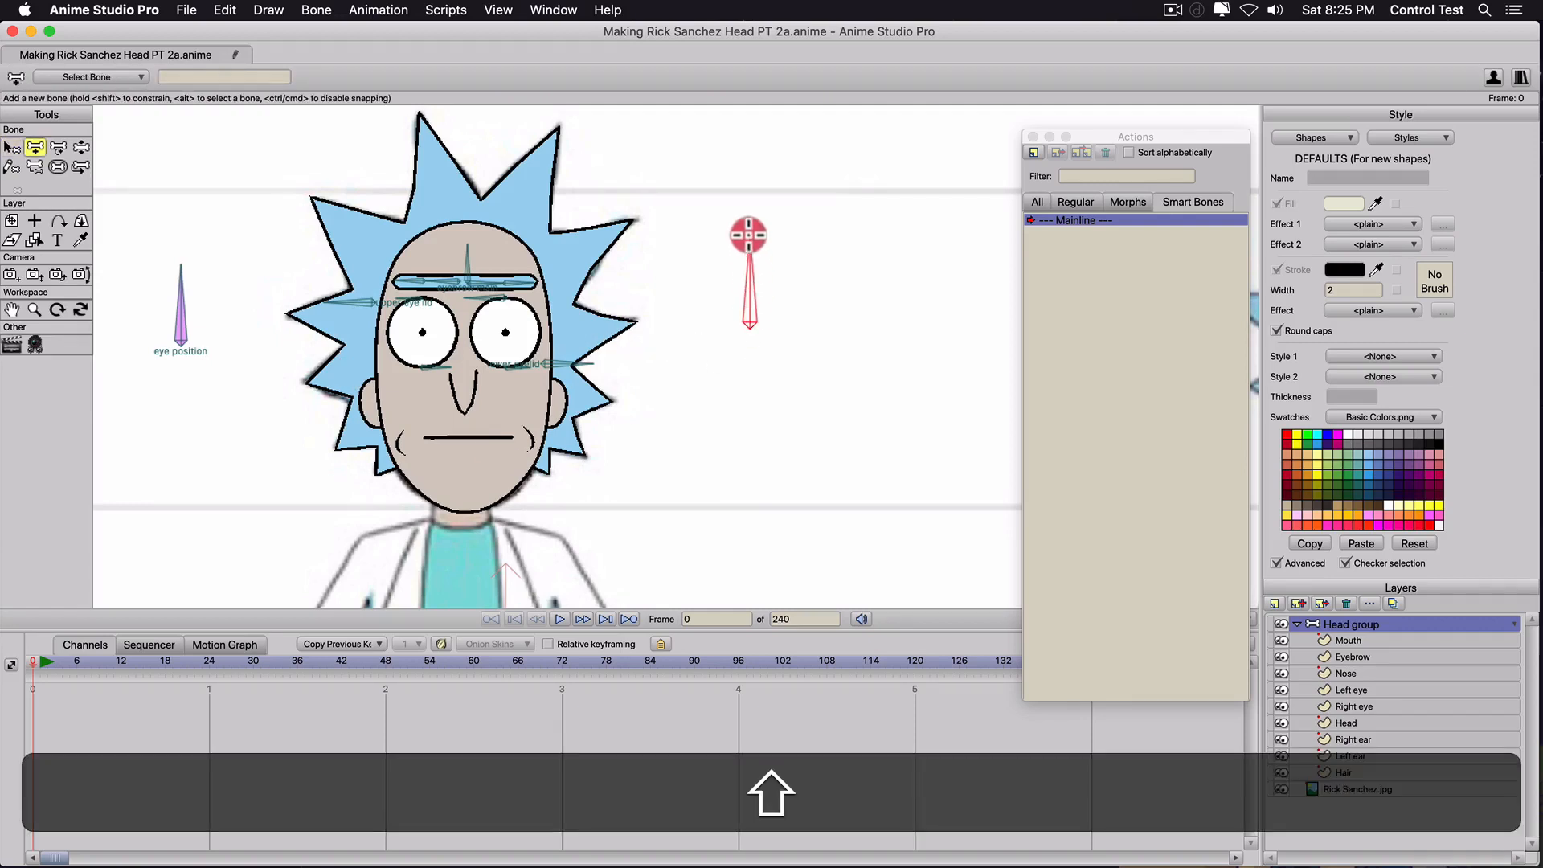
pyautogui.moveTo(234, 78); pyautogui.dragTo(70, 43)
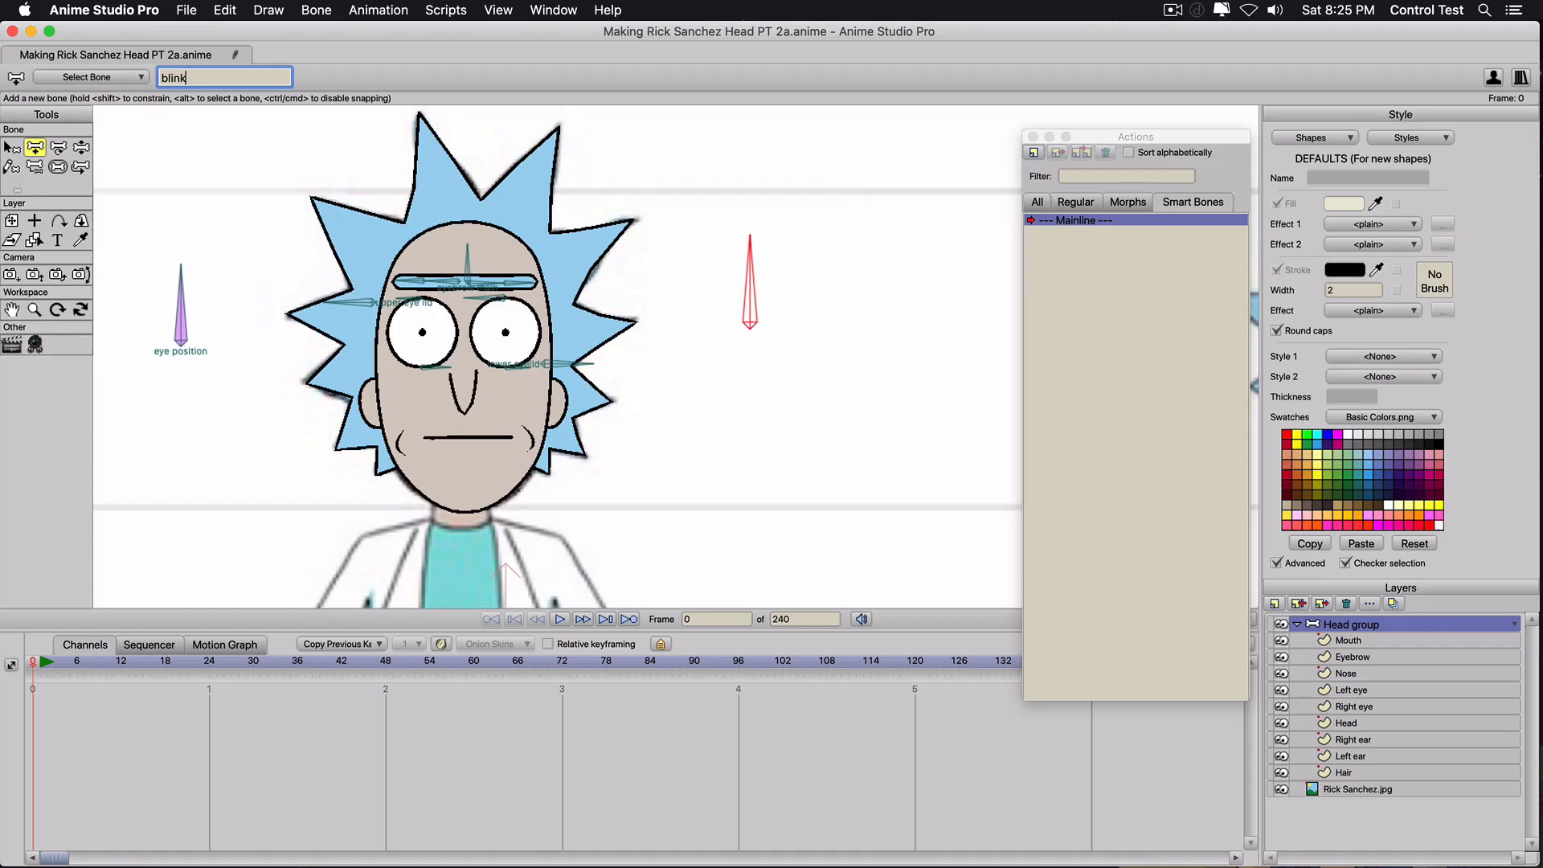
pyautogui.write('blink')
pyautogui.press('Return')
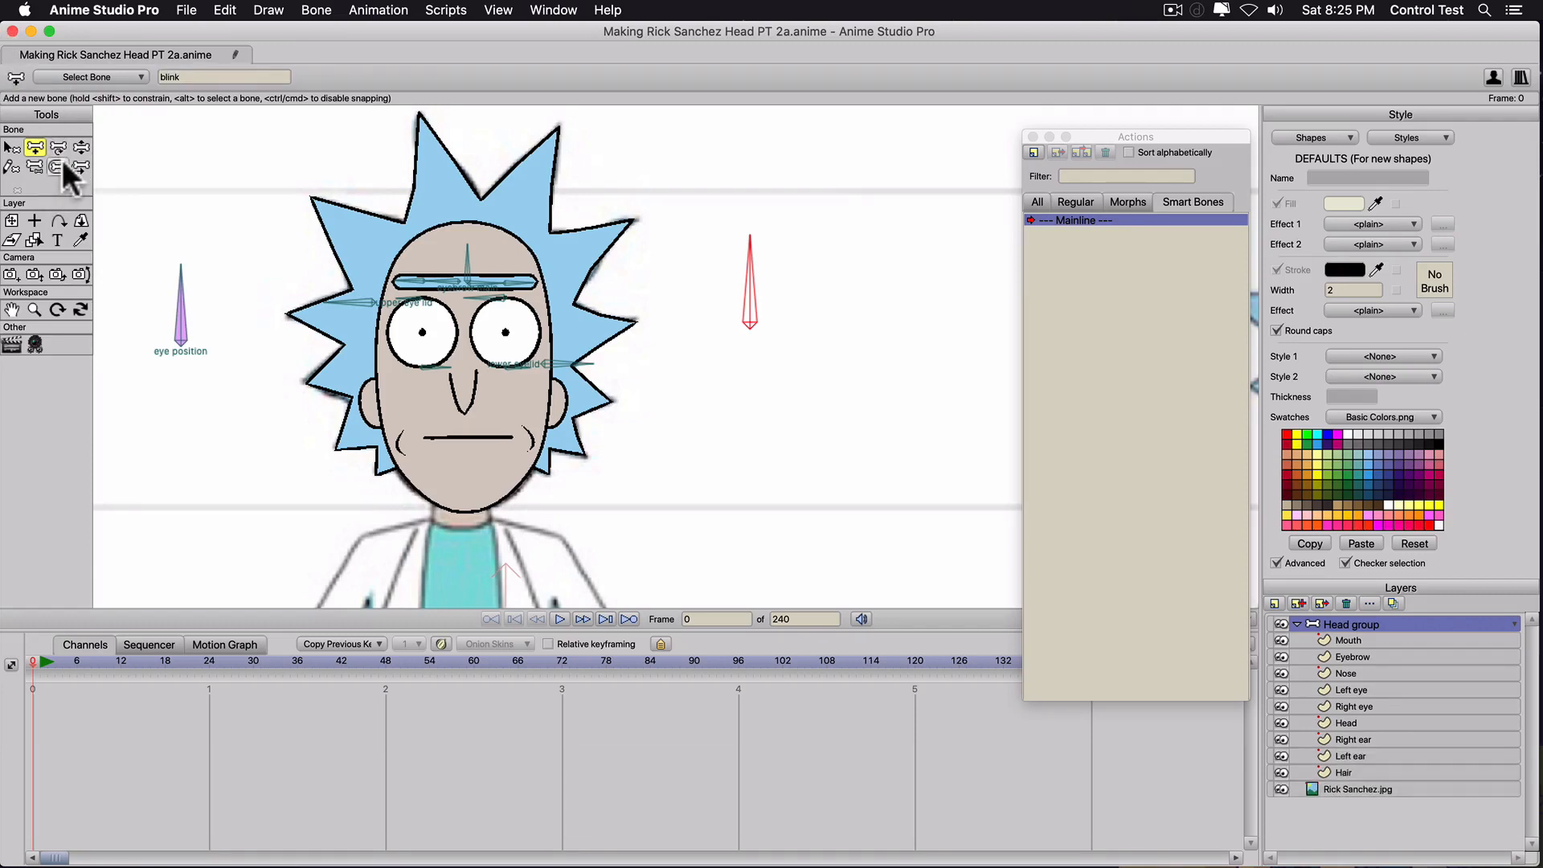
# Show the blink bone's label and set the bone's colour to purple.
pyautogui.click(58, 166)
pyautogui.press('b')
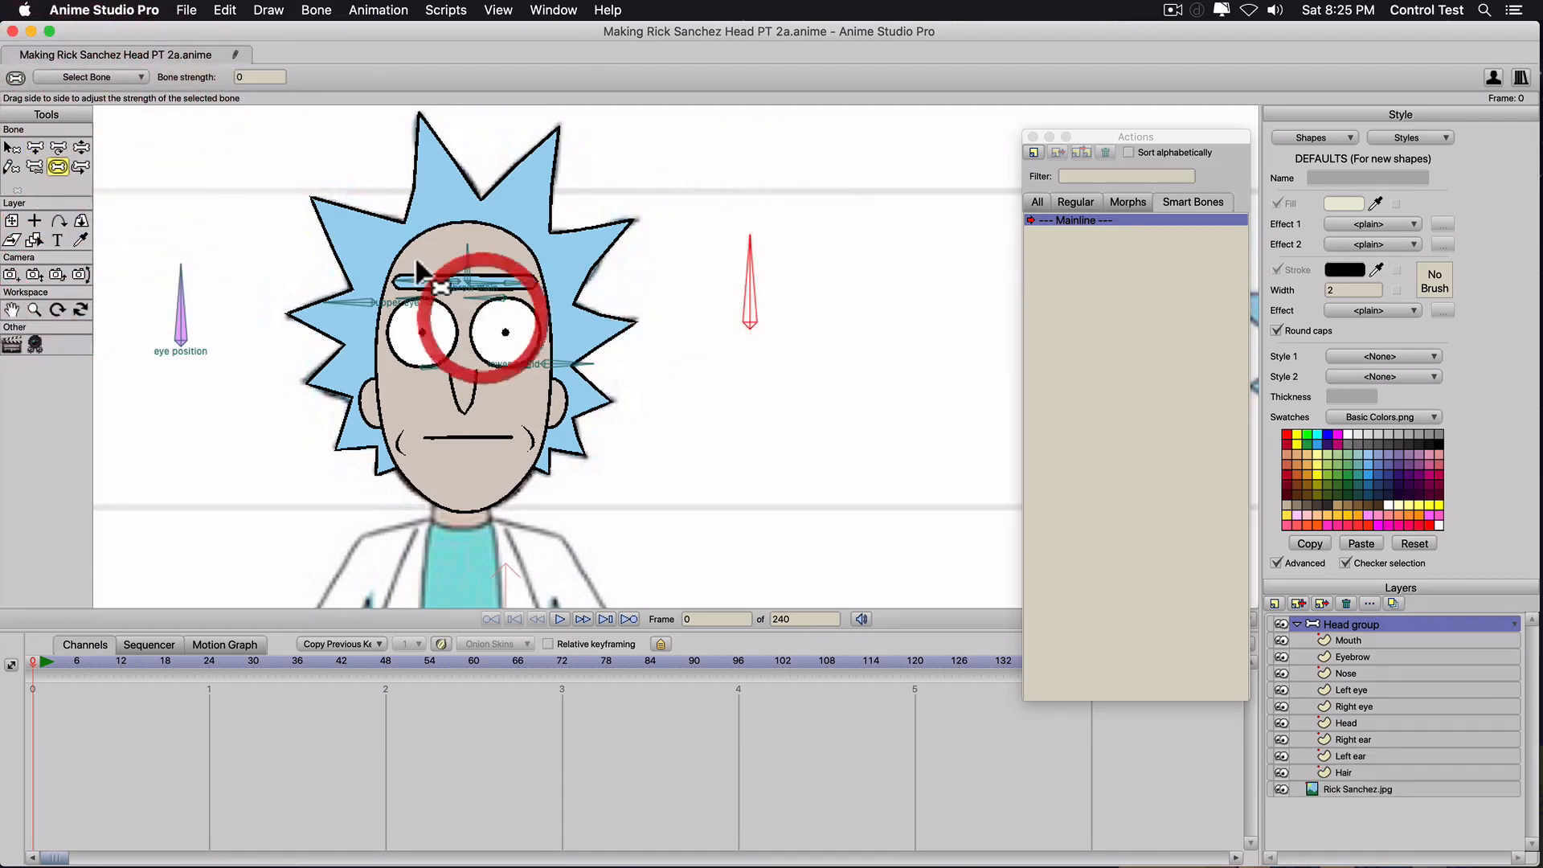
pyautogui.click(307, 75)
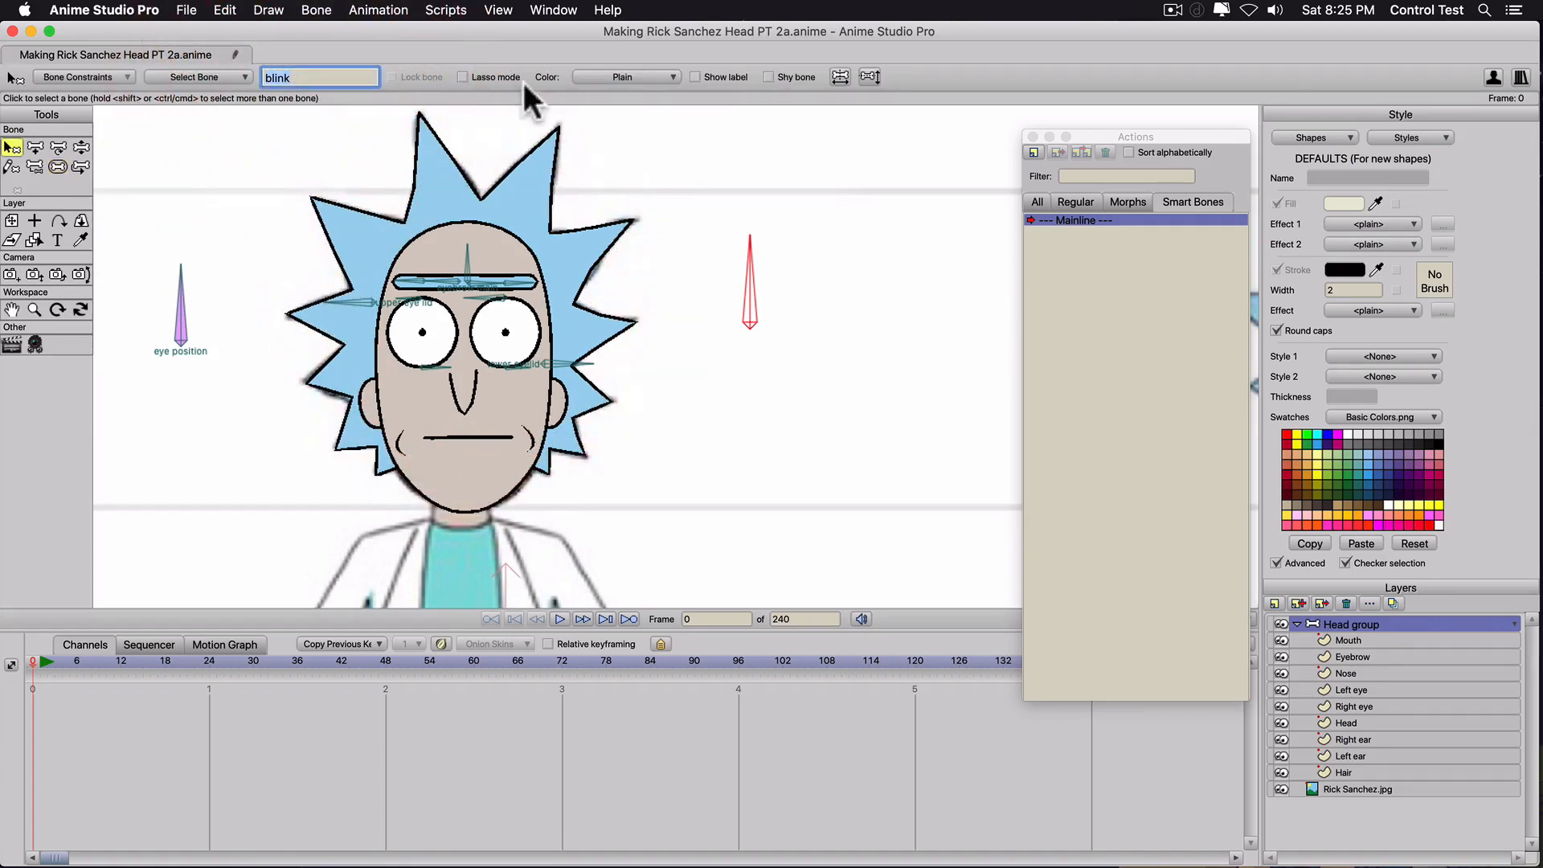
pyautogui.click(699, 75)
pyautogui.click(627, 78)
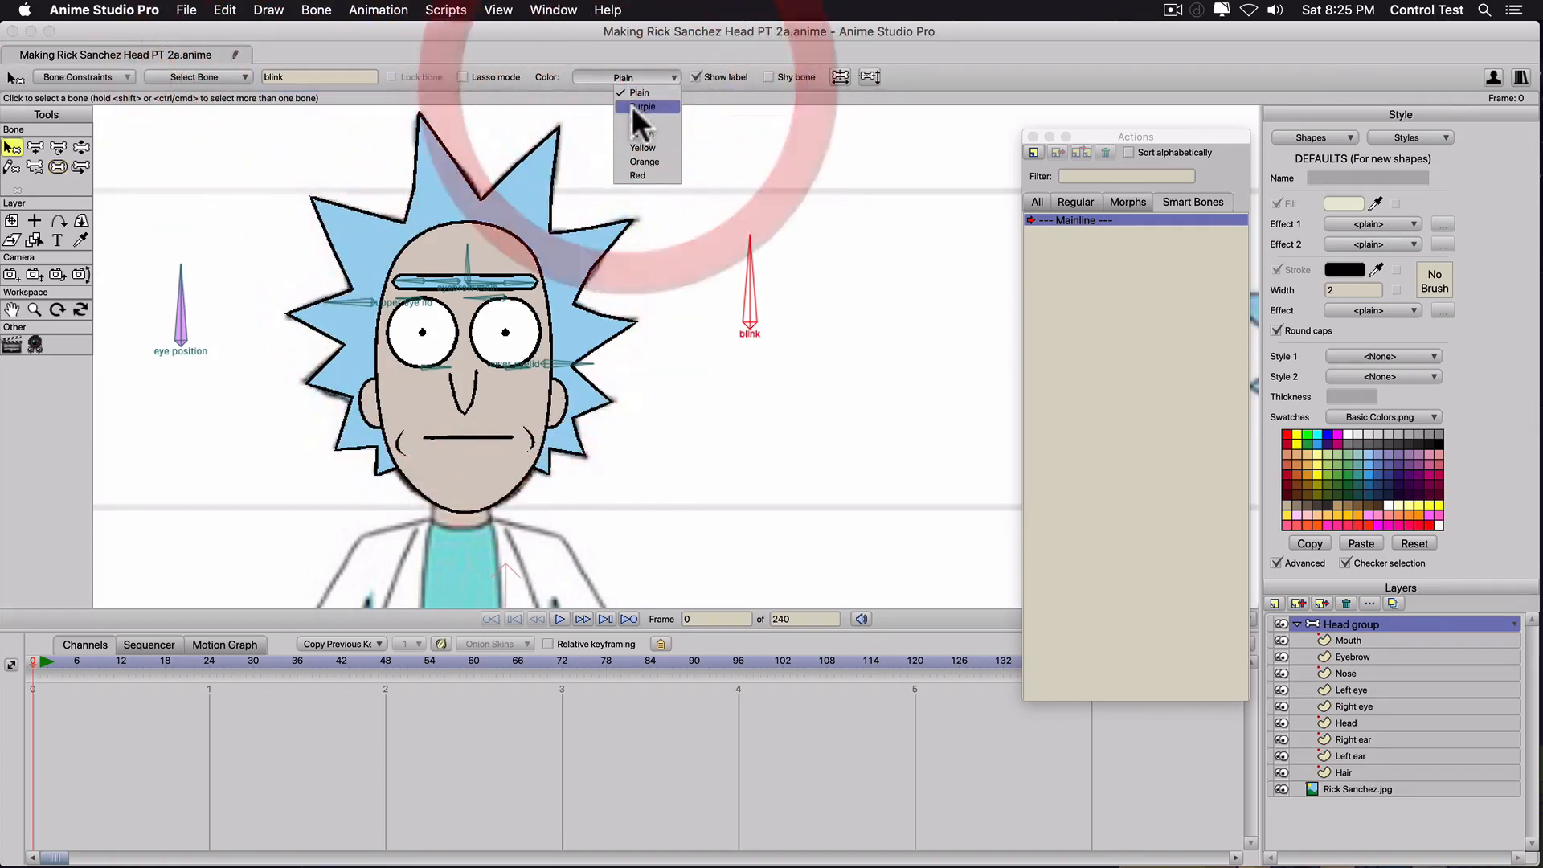
pyautogui.click(631, 106)
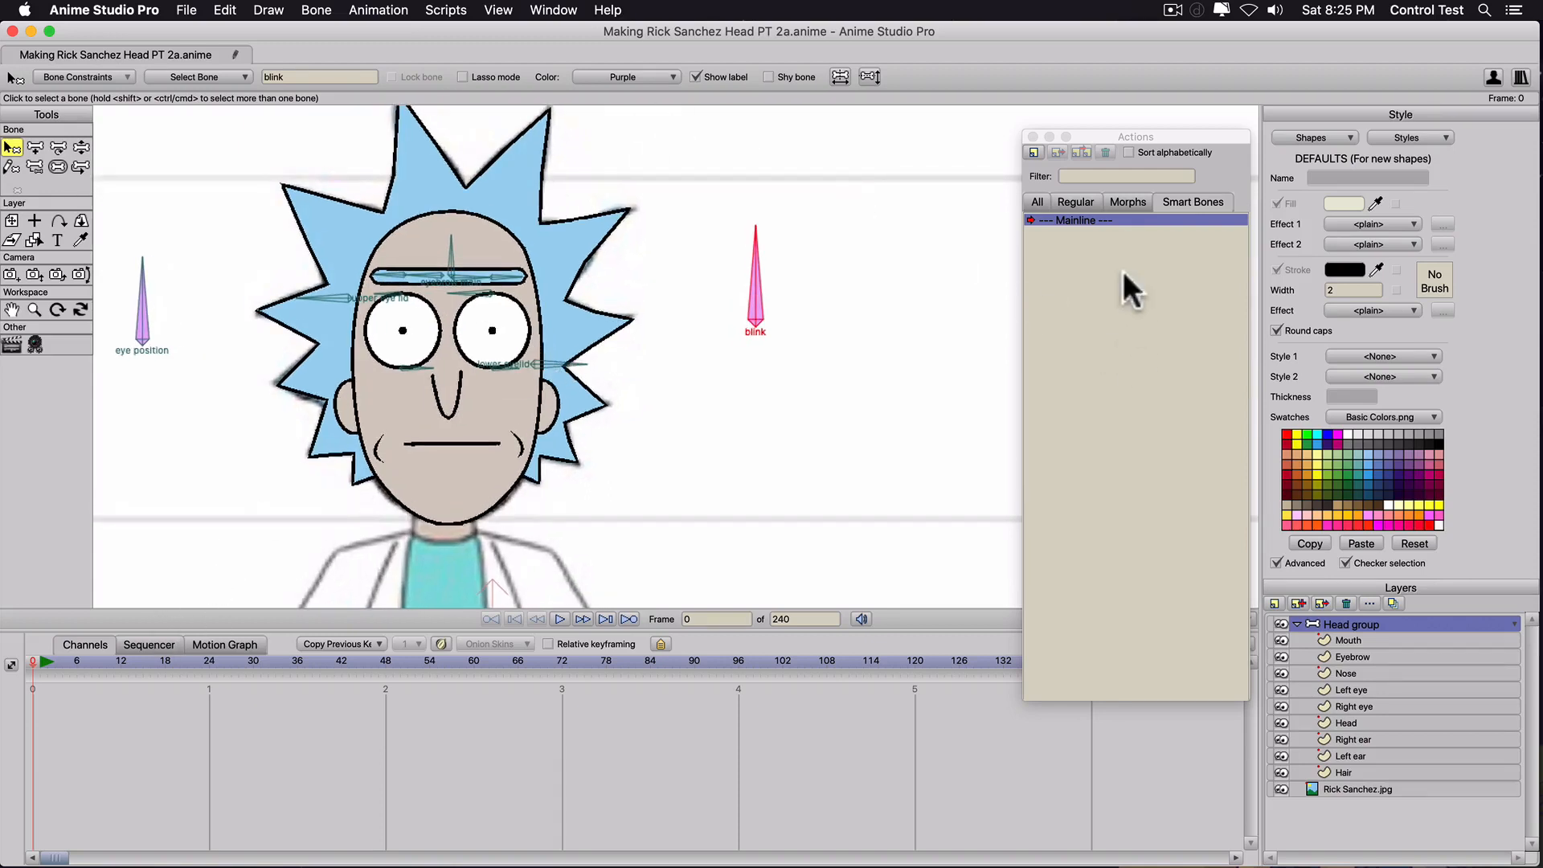
# Reopen the Actions window and create a smart bone action named "blink" for the selected bone.
pyautogui.moveTo(1244, 596); pyautogui.dragTo(841, 123)
pyautogui.click(742, 127)
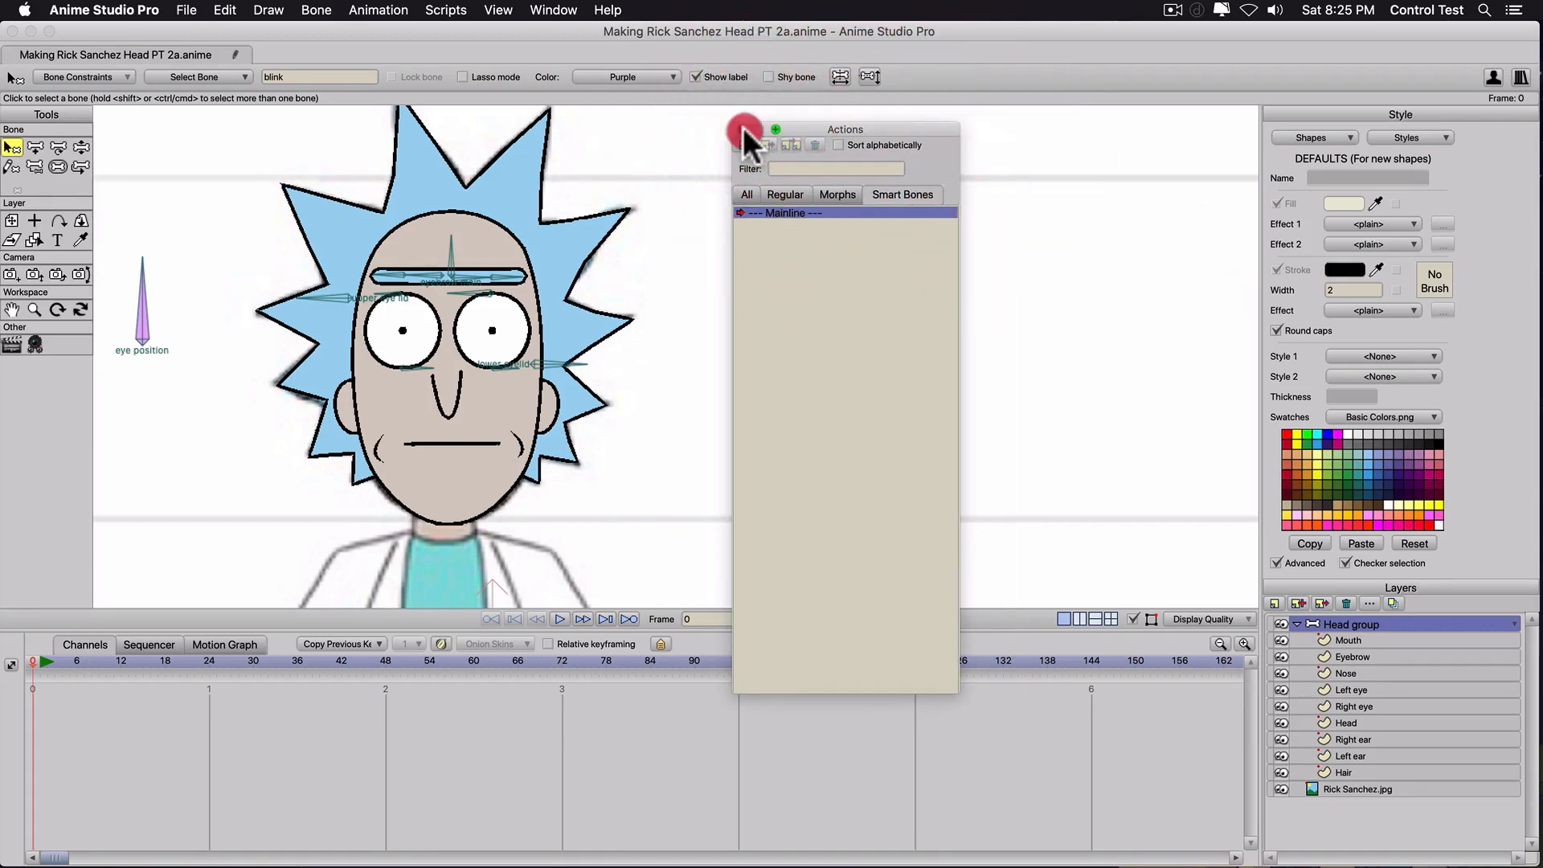
pyautogui.click(553, 10)
pyautogui.click(594, 190)
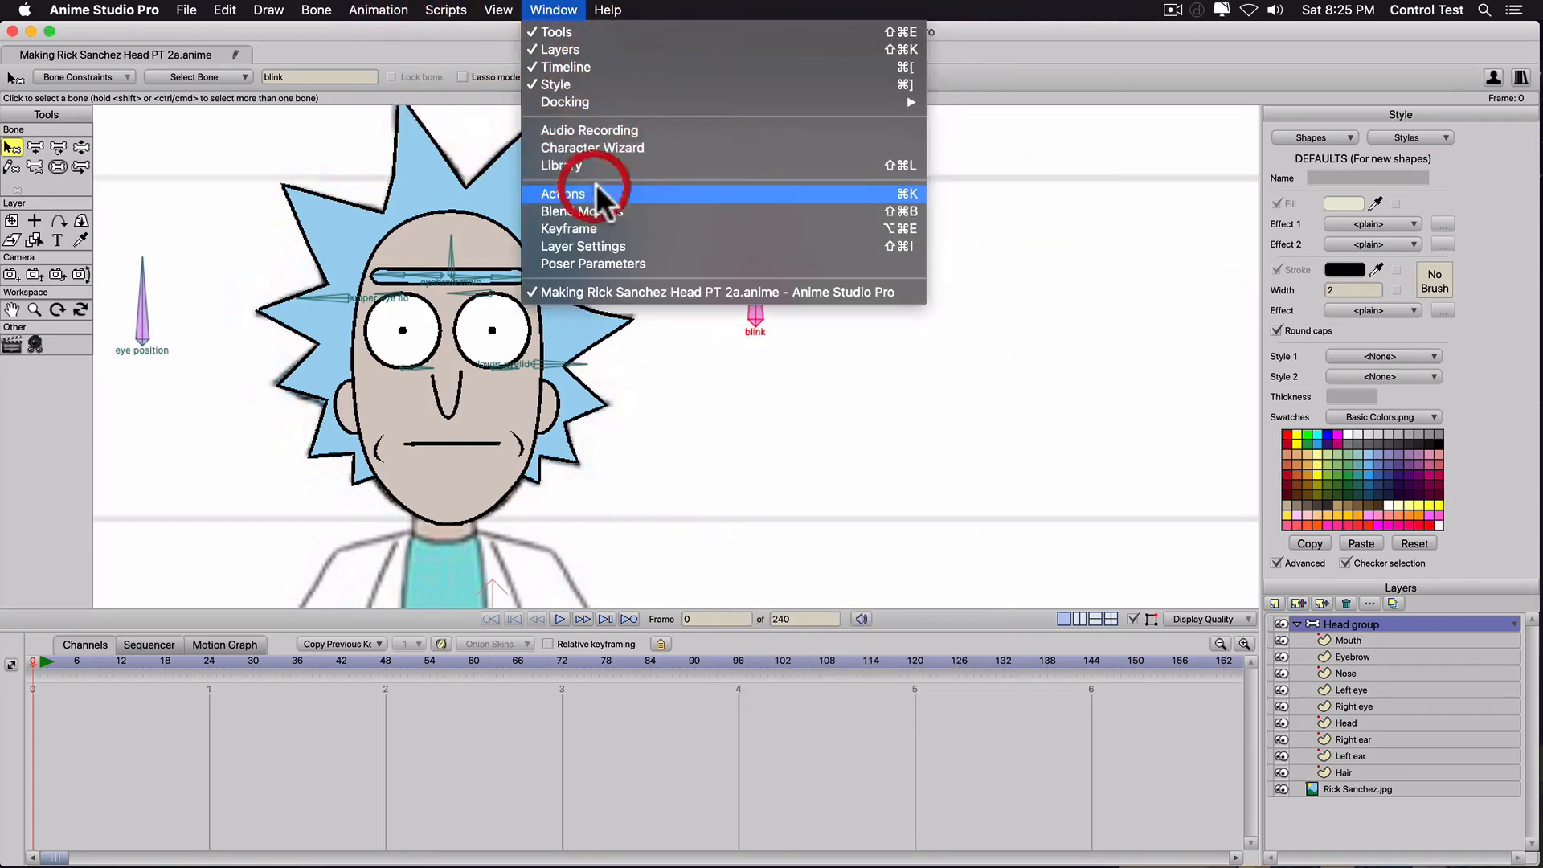
pyautogui.moveTo(820, 127); pyautogui.dragTo(889, 121)
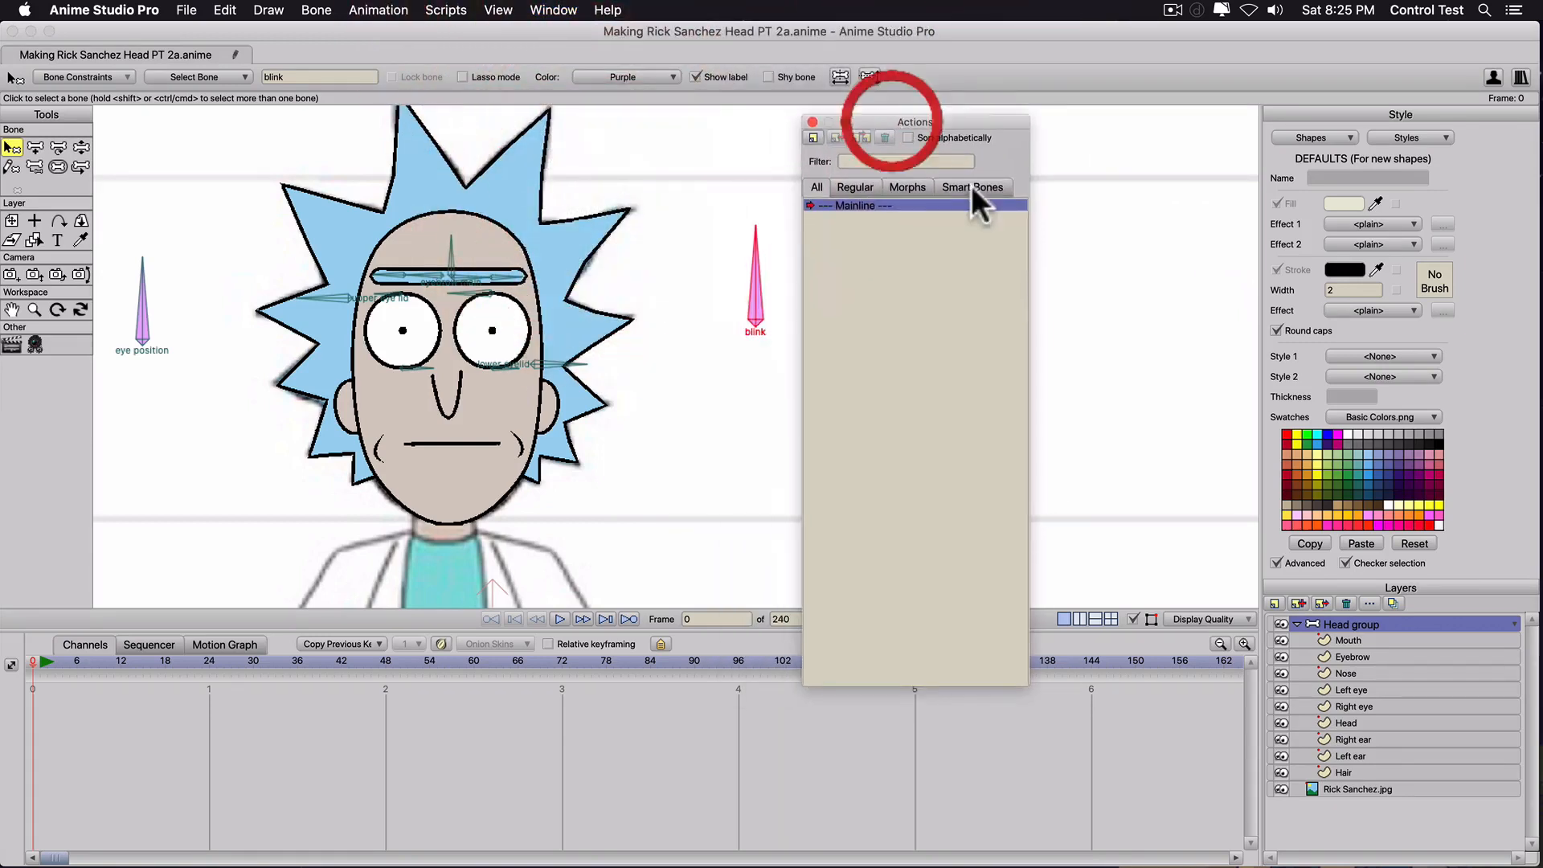
pyautogui.click(971, 185)
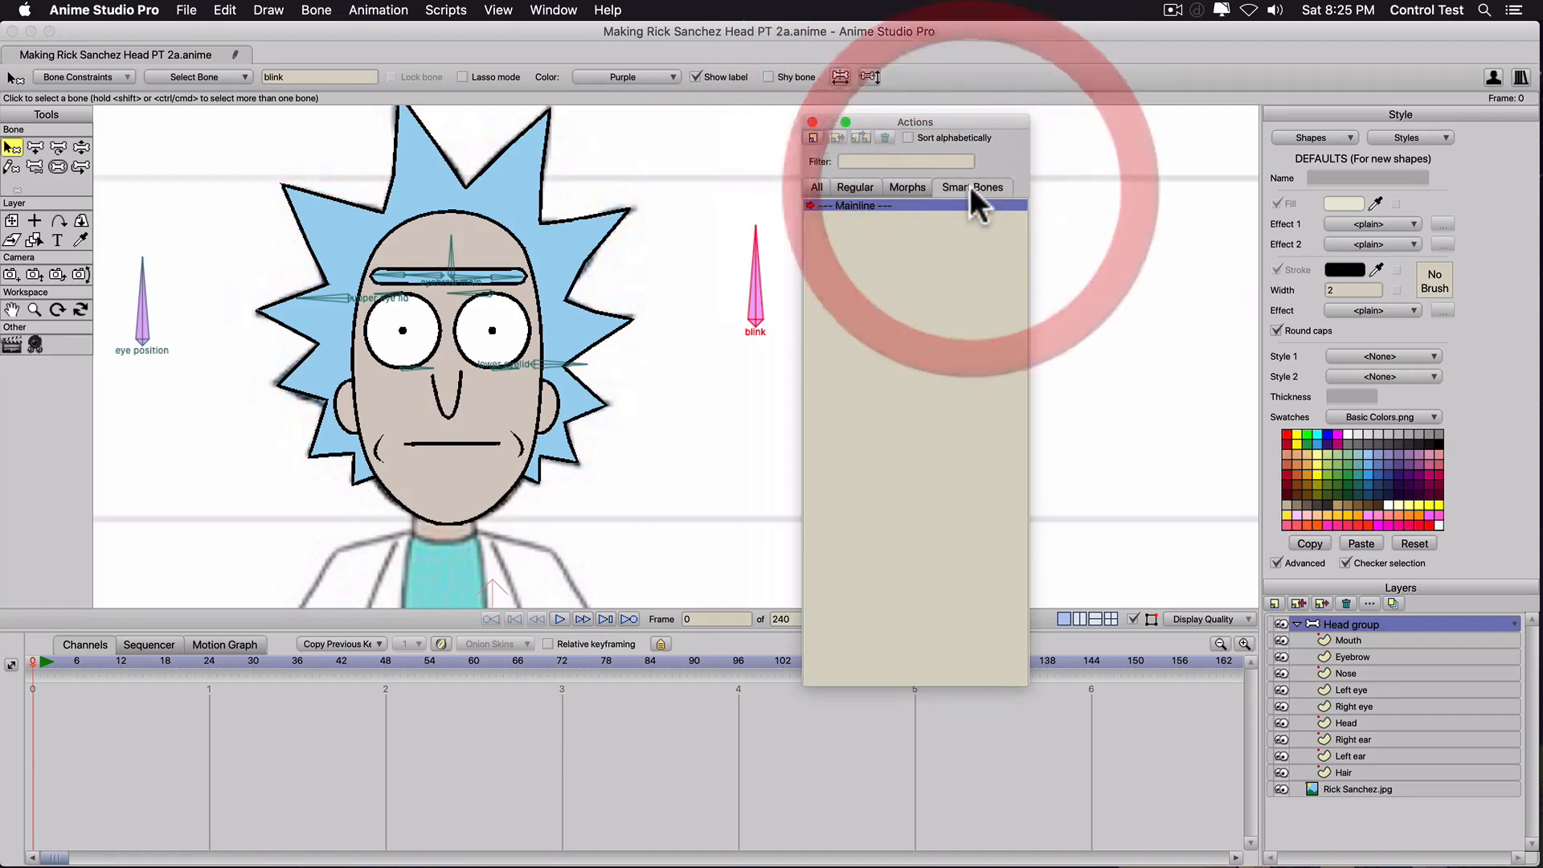
pyautogui.click(813, 137)
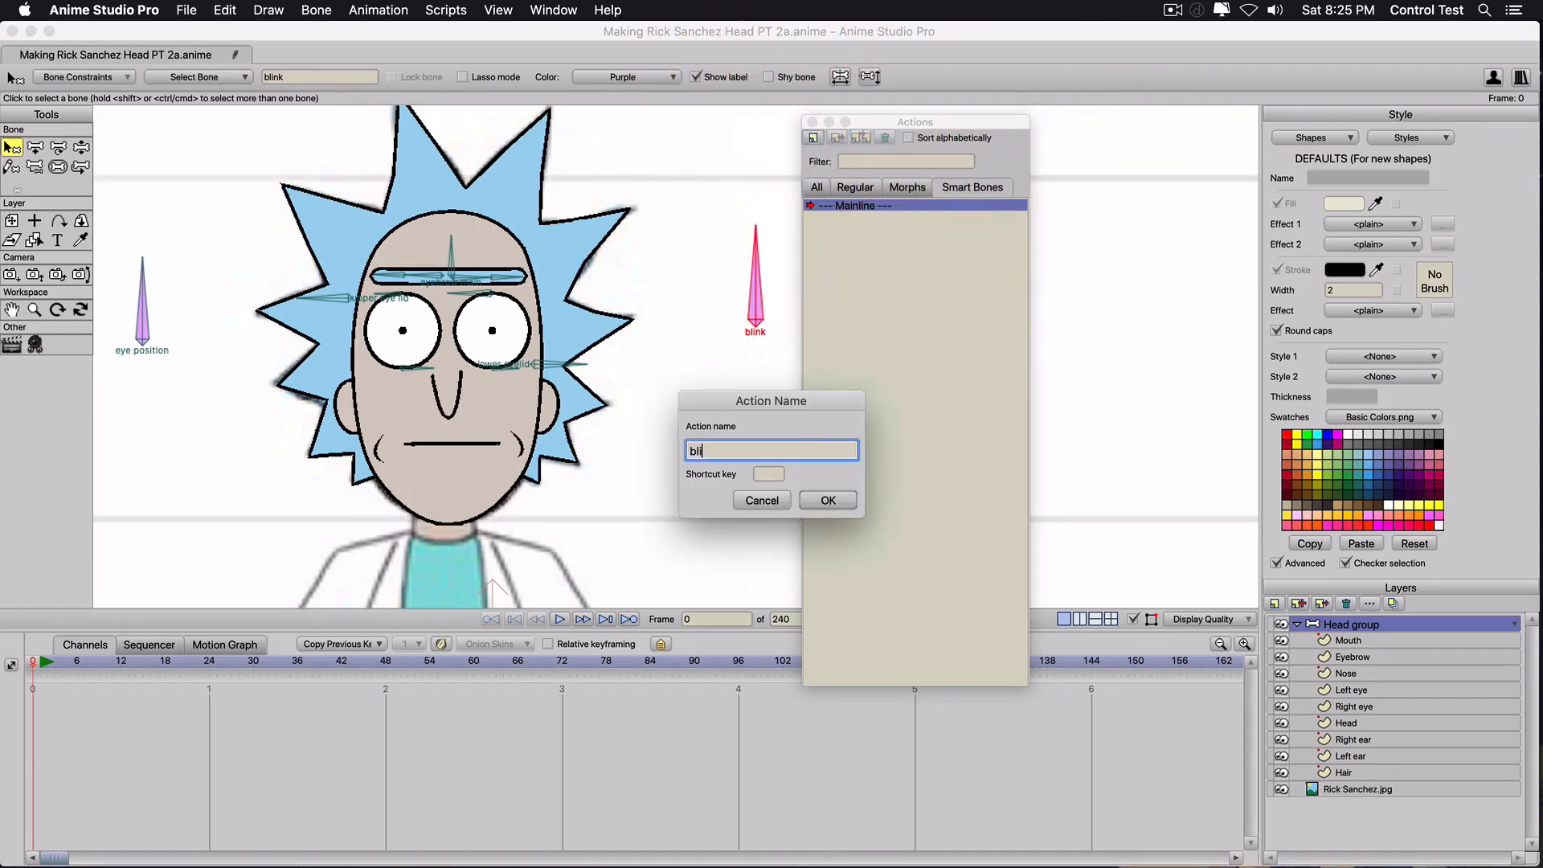
pyautogui.press('Return')
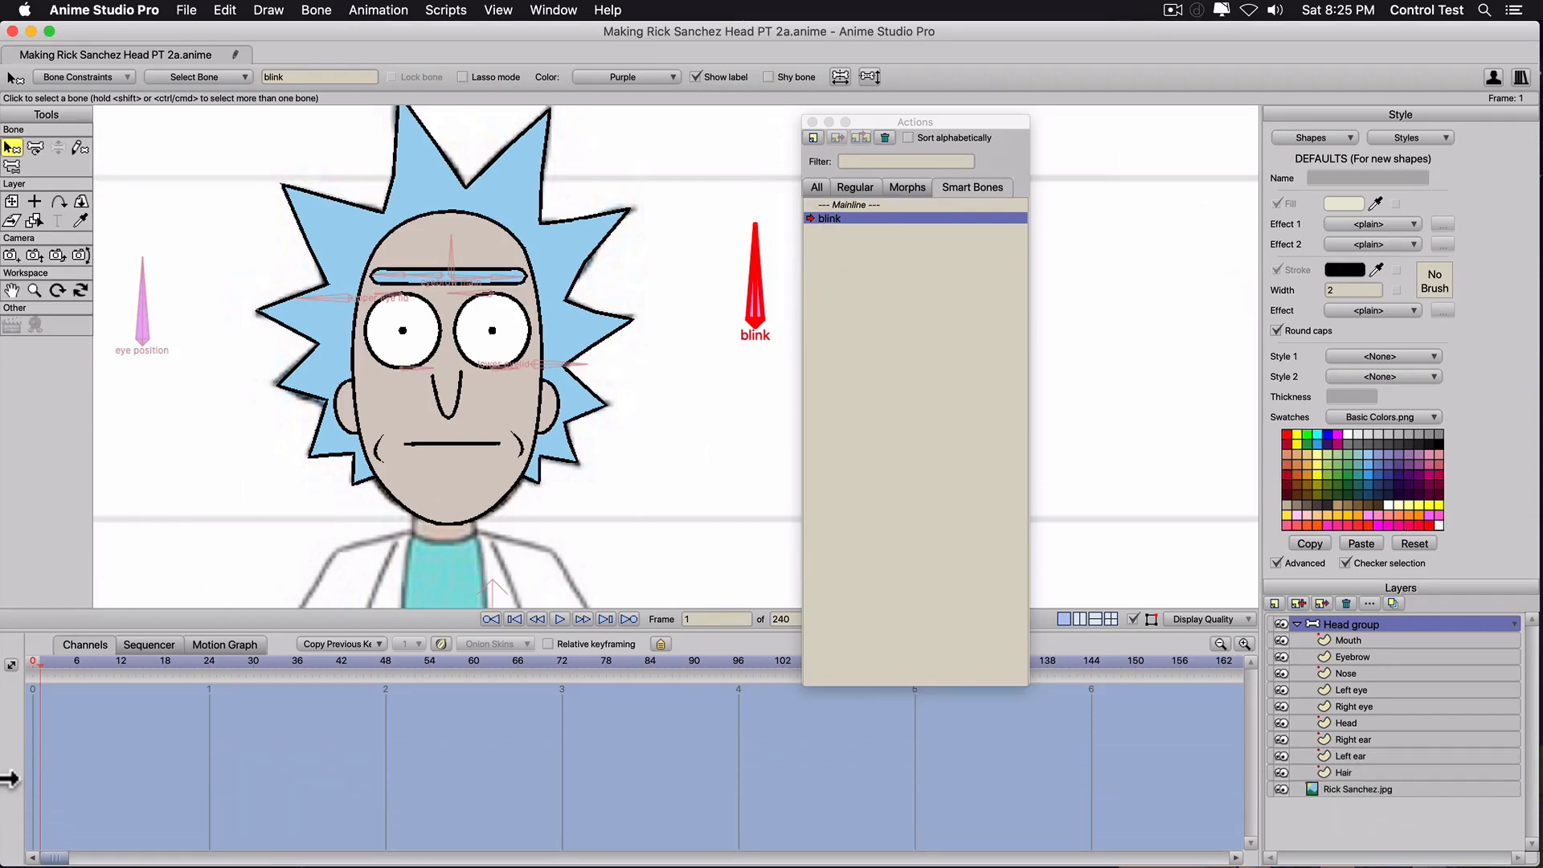
# Rotate the blink bone to a horizontal 0° angle at frame 1 of the blink action.
pyautogui.moveTo(872, 122); pyautogui.dragTo(948, 118)
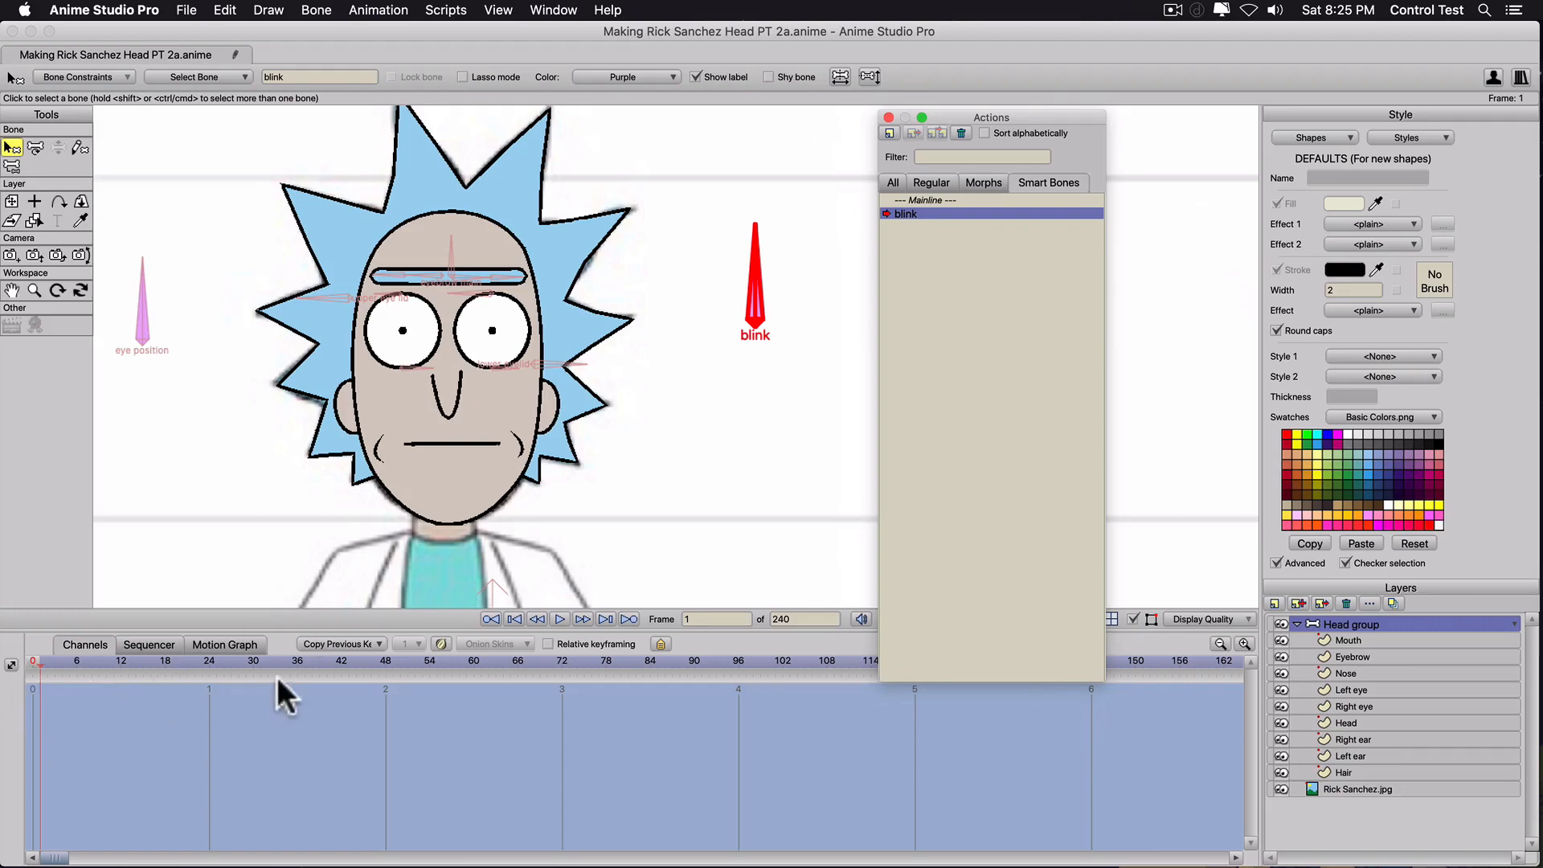
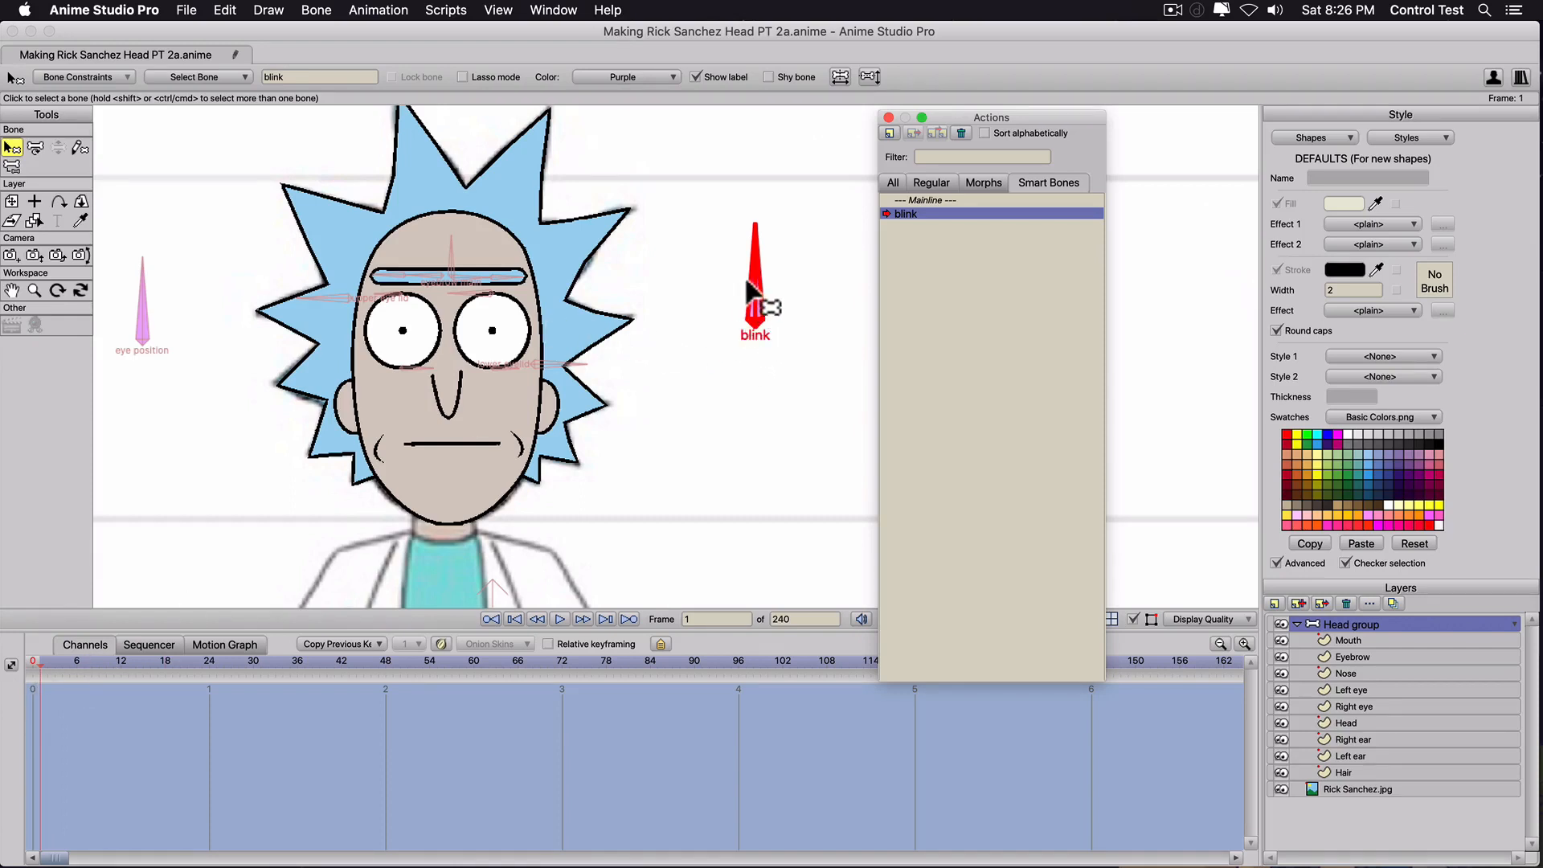
pyautogui.keyDown('shift'); pyautogui.click(797, 293); pyautogui.keyUp('shift')
pyautogui.keyDown('shift'); pyautogui.click(770, 275); pyautogui.keyUp('shift')
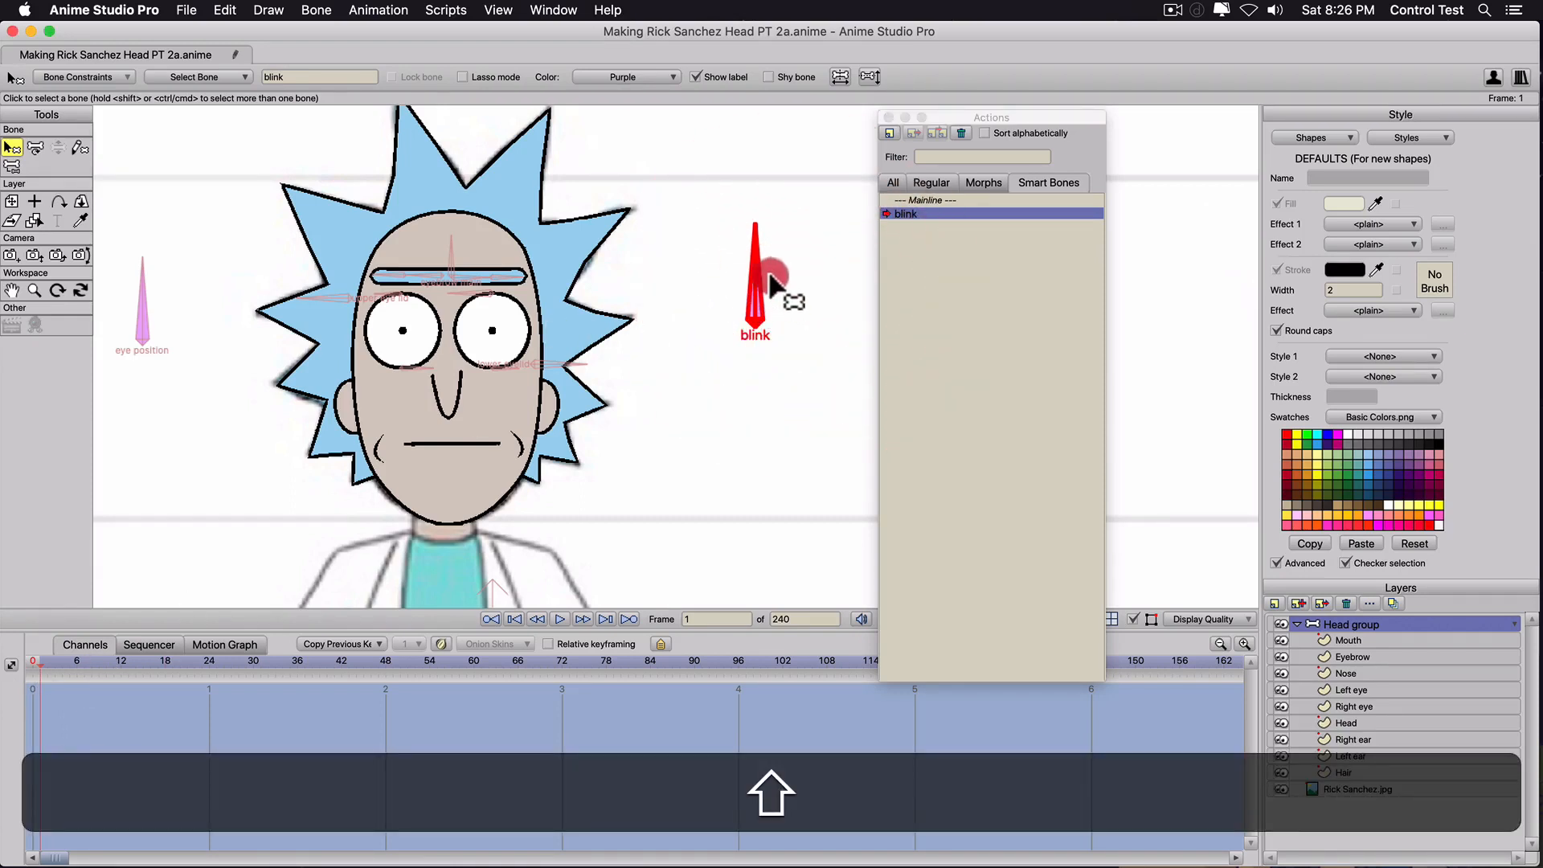
pyautogui.press('t')
pyautogui.moveTo(754, 288); pyautogui.dragTo(810, 325)
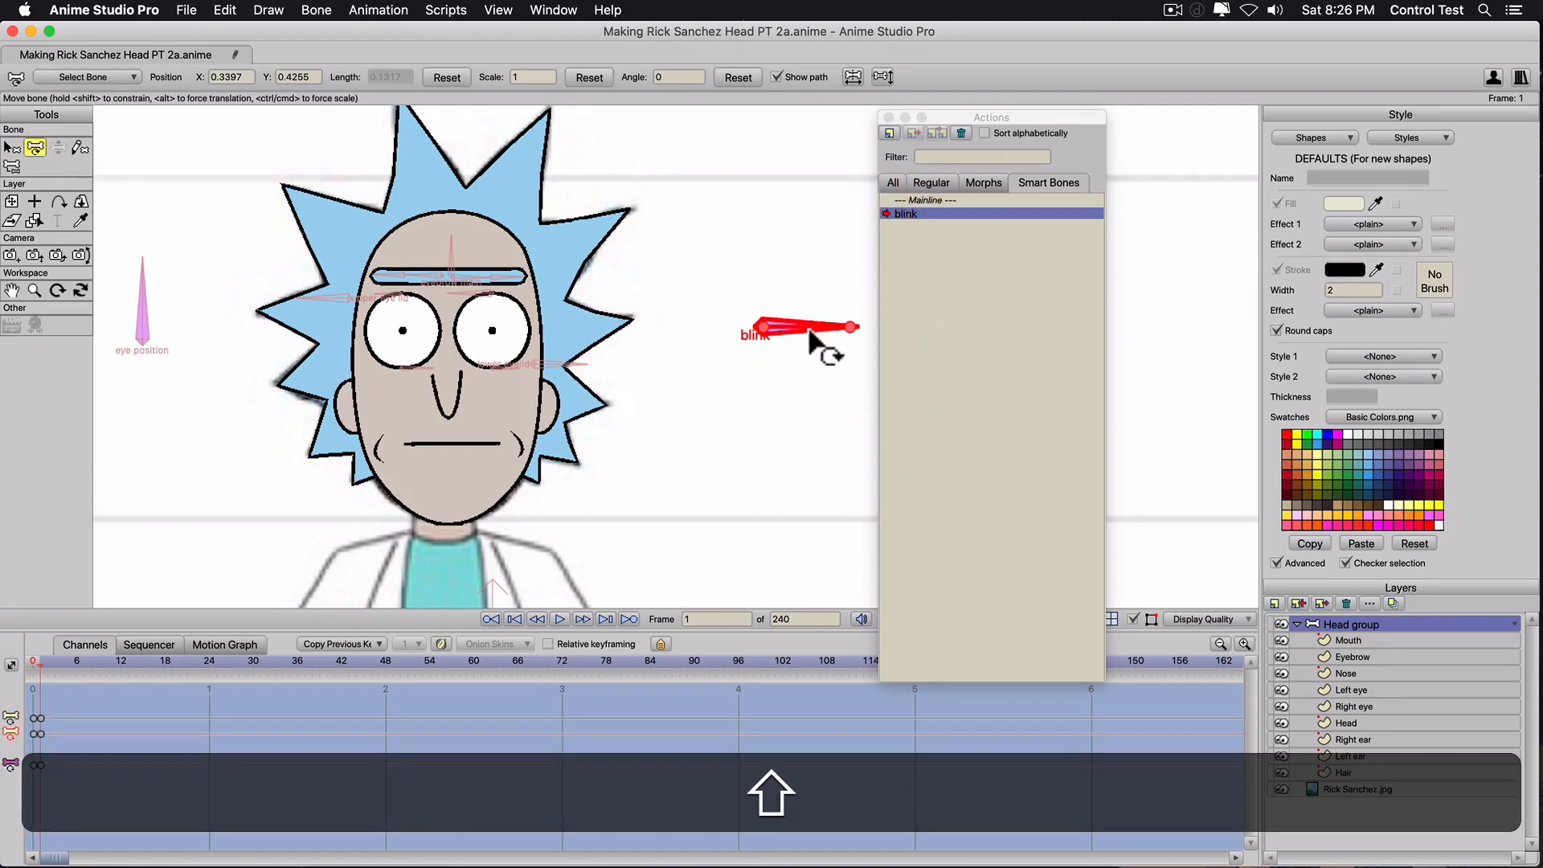
# Lower the upper eyelid bone and raise the lower eyelid bone in the blink action until both eyes are closed.
pyautogui.scroll(1, 450, 277)
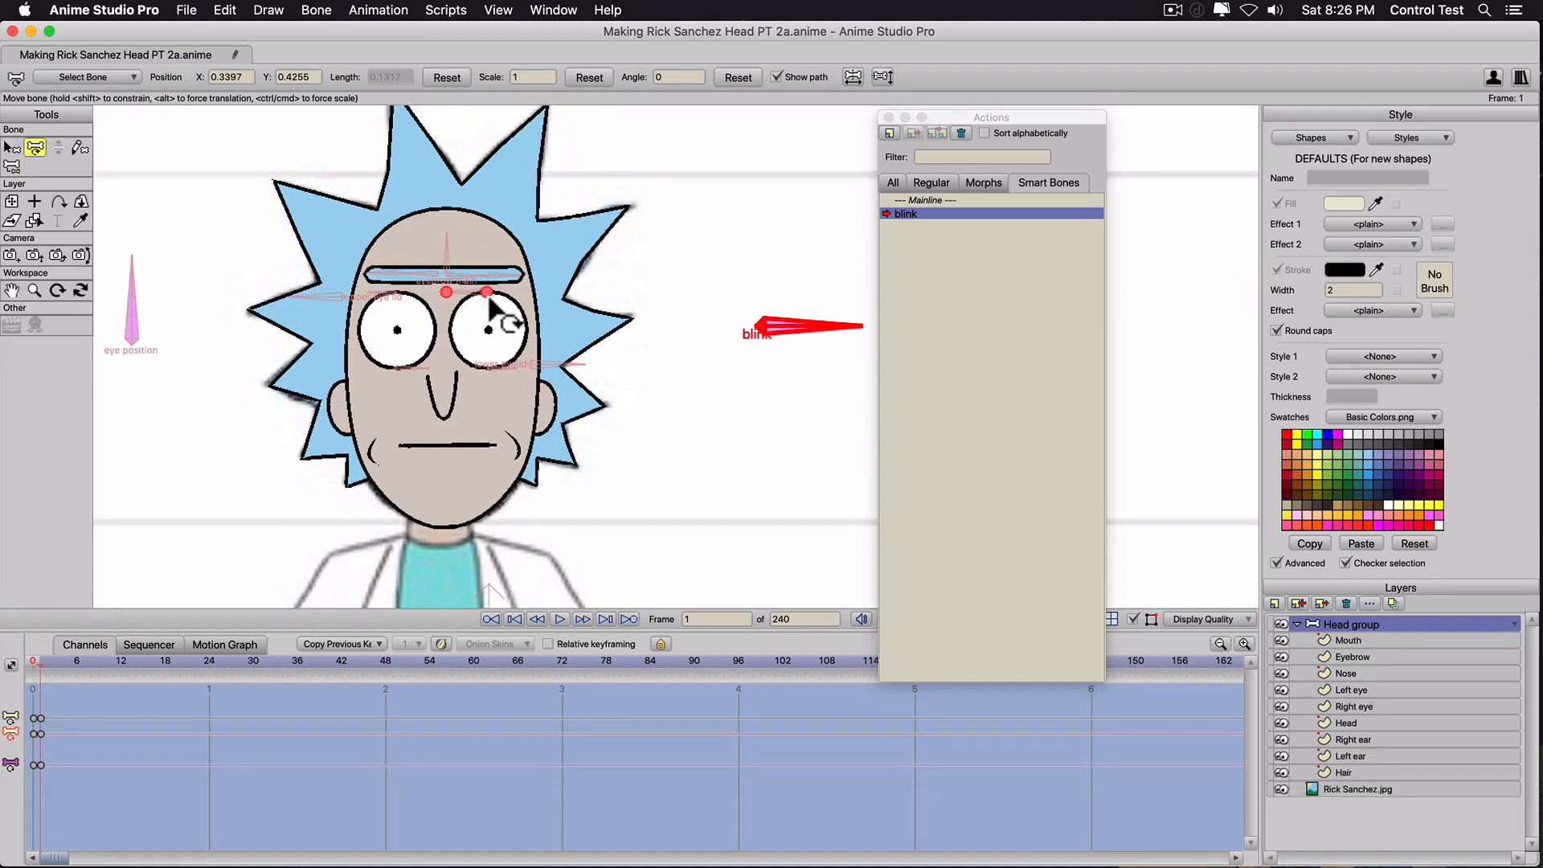
pyautogui.moveTo(342, 298); pyautogui.dragTo(332, 335)
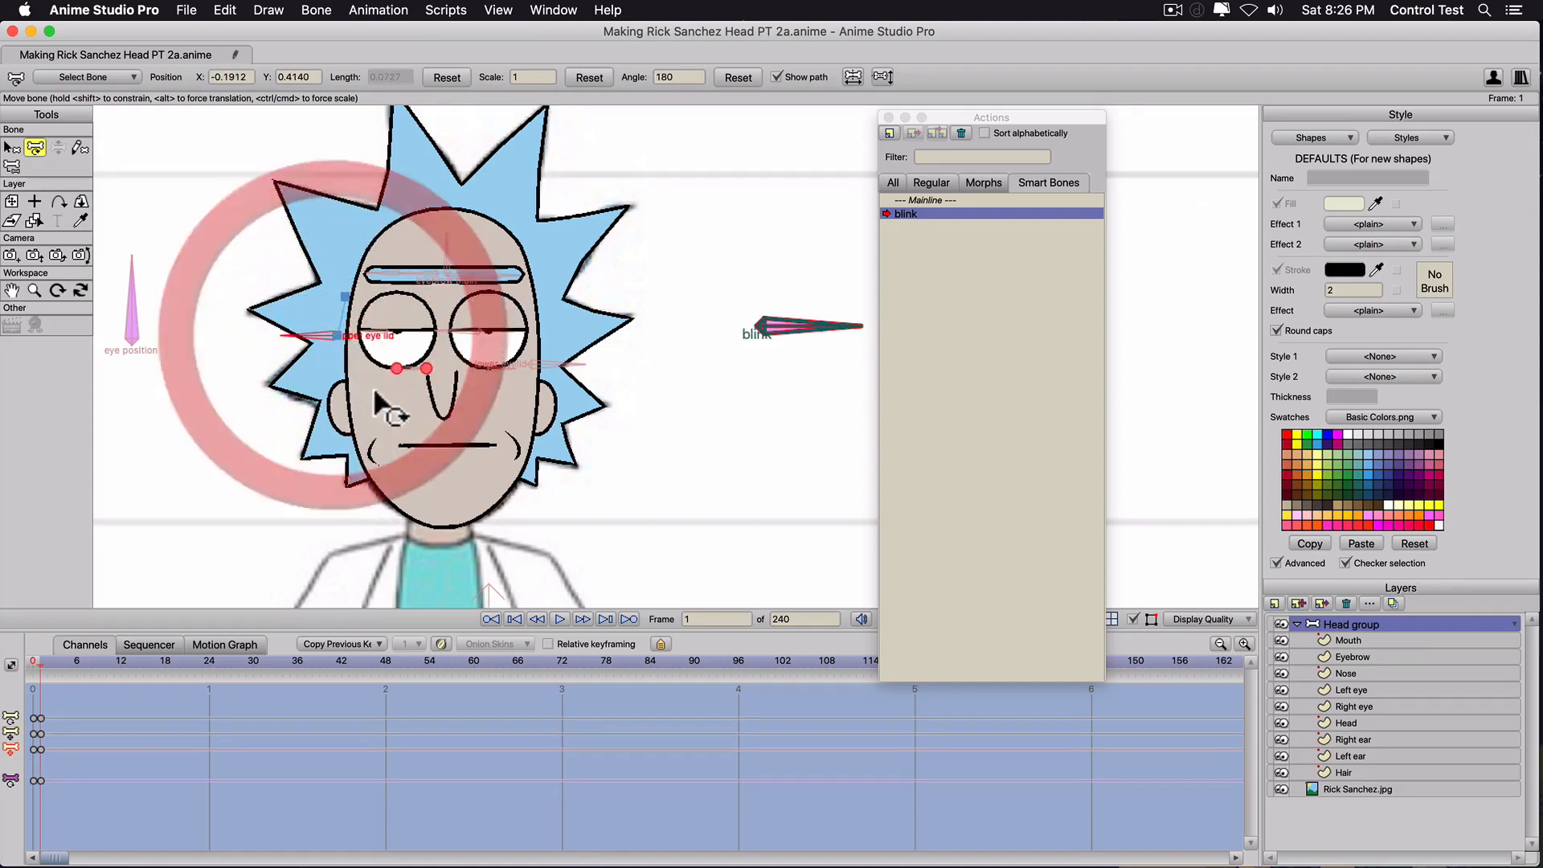
pyautogui.moveTo(531, 367); pyautogui.dragTo(526, 327)
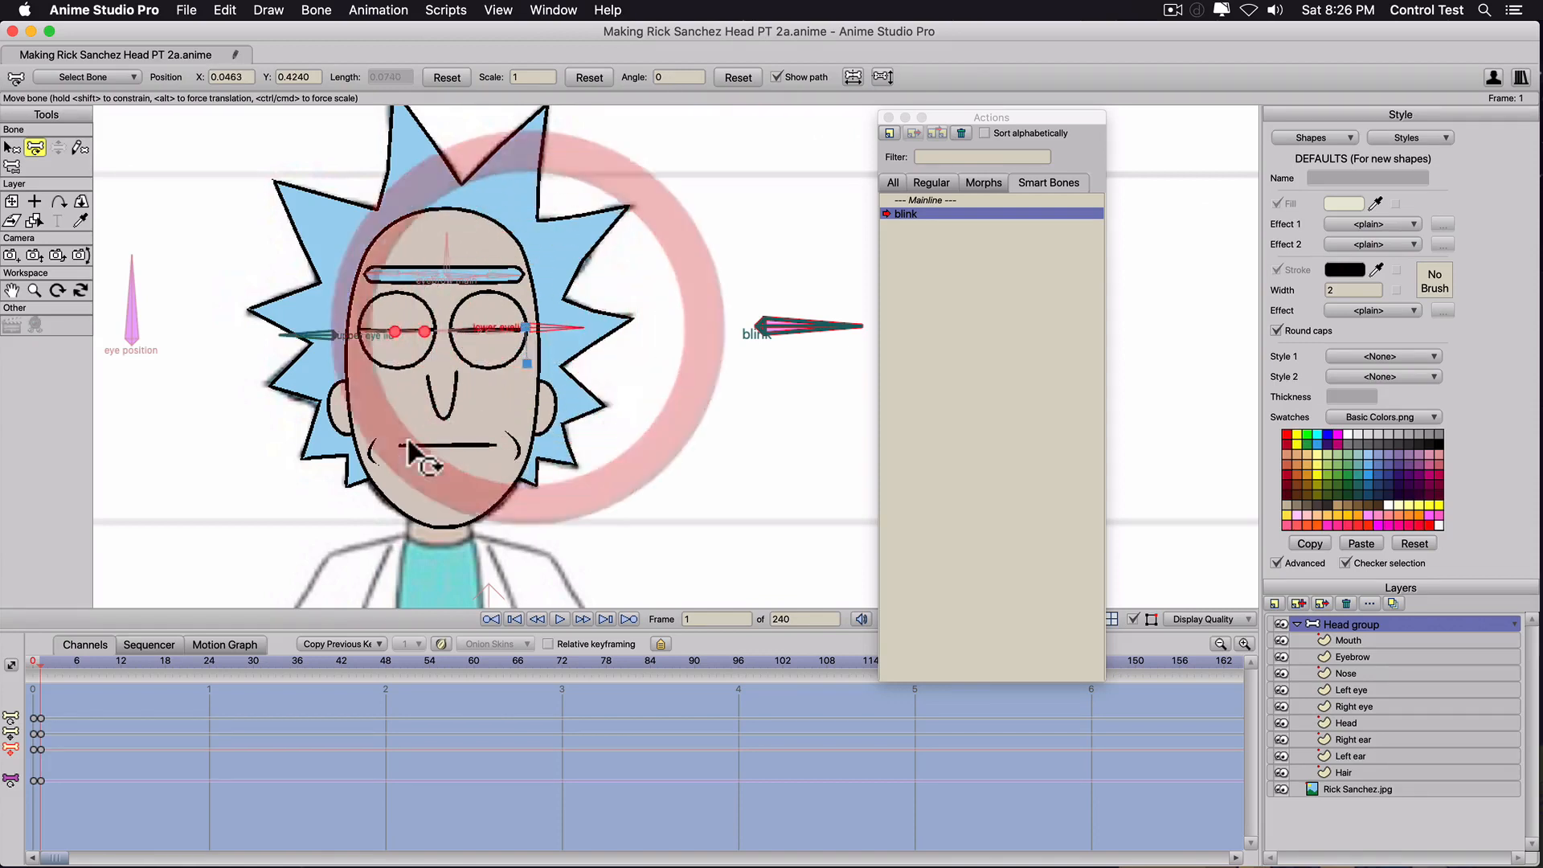
# Return to the Mainline and keyframe the blink bone in its upright pose at frame 13.
pyautogui.click(923, 201)
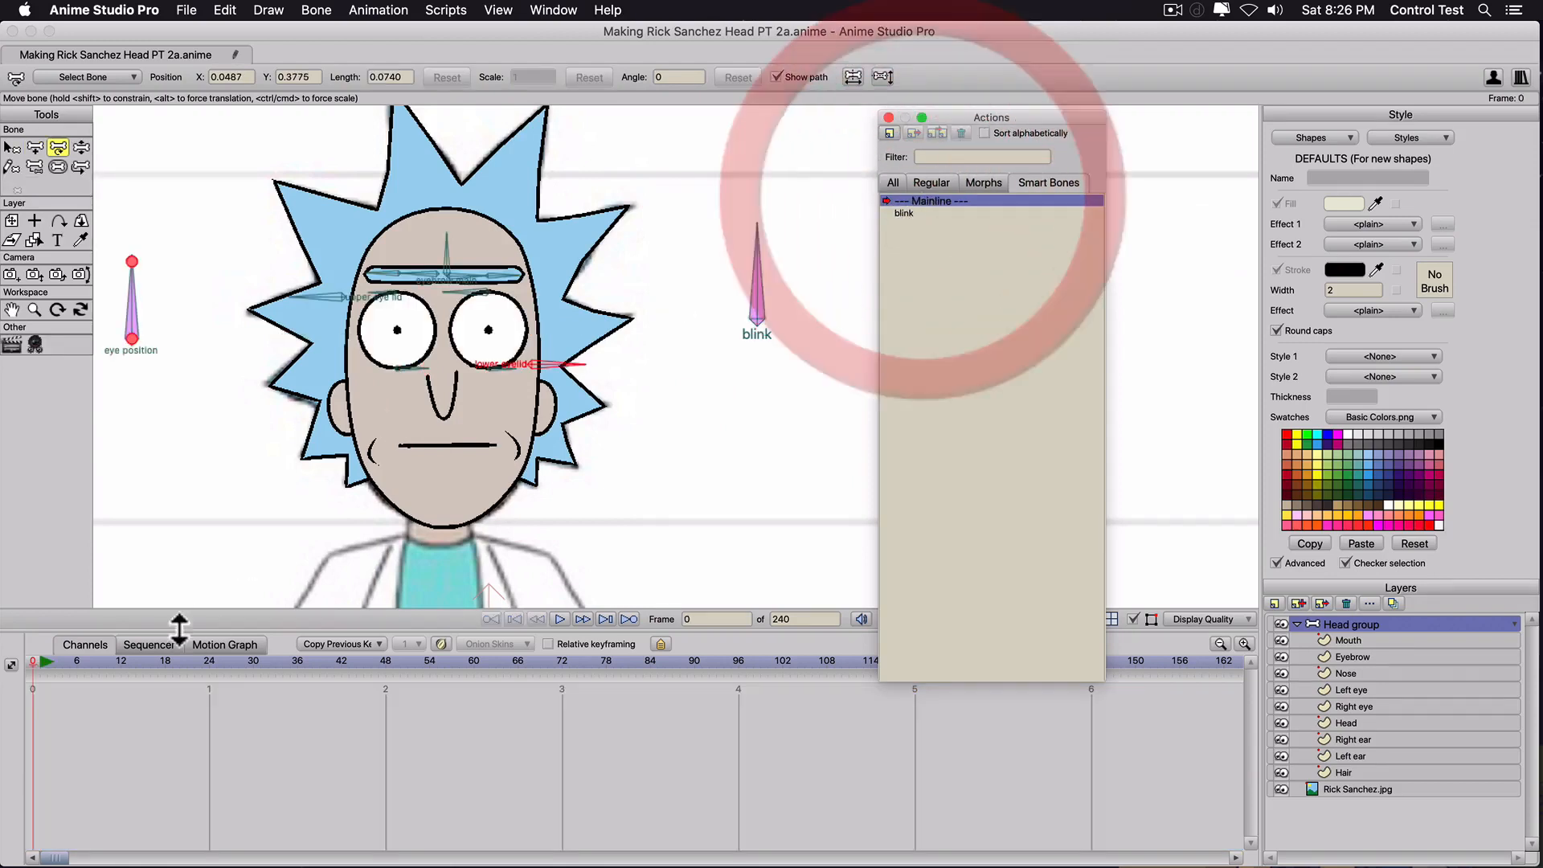
pyautogui.moveTo(66, 662); pyautogui.dragTo(93, 665)
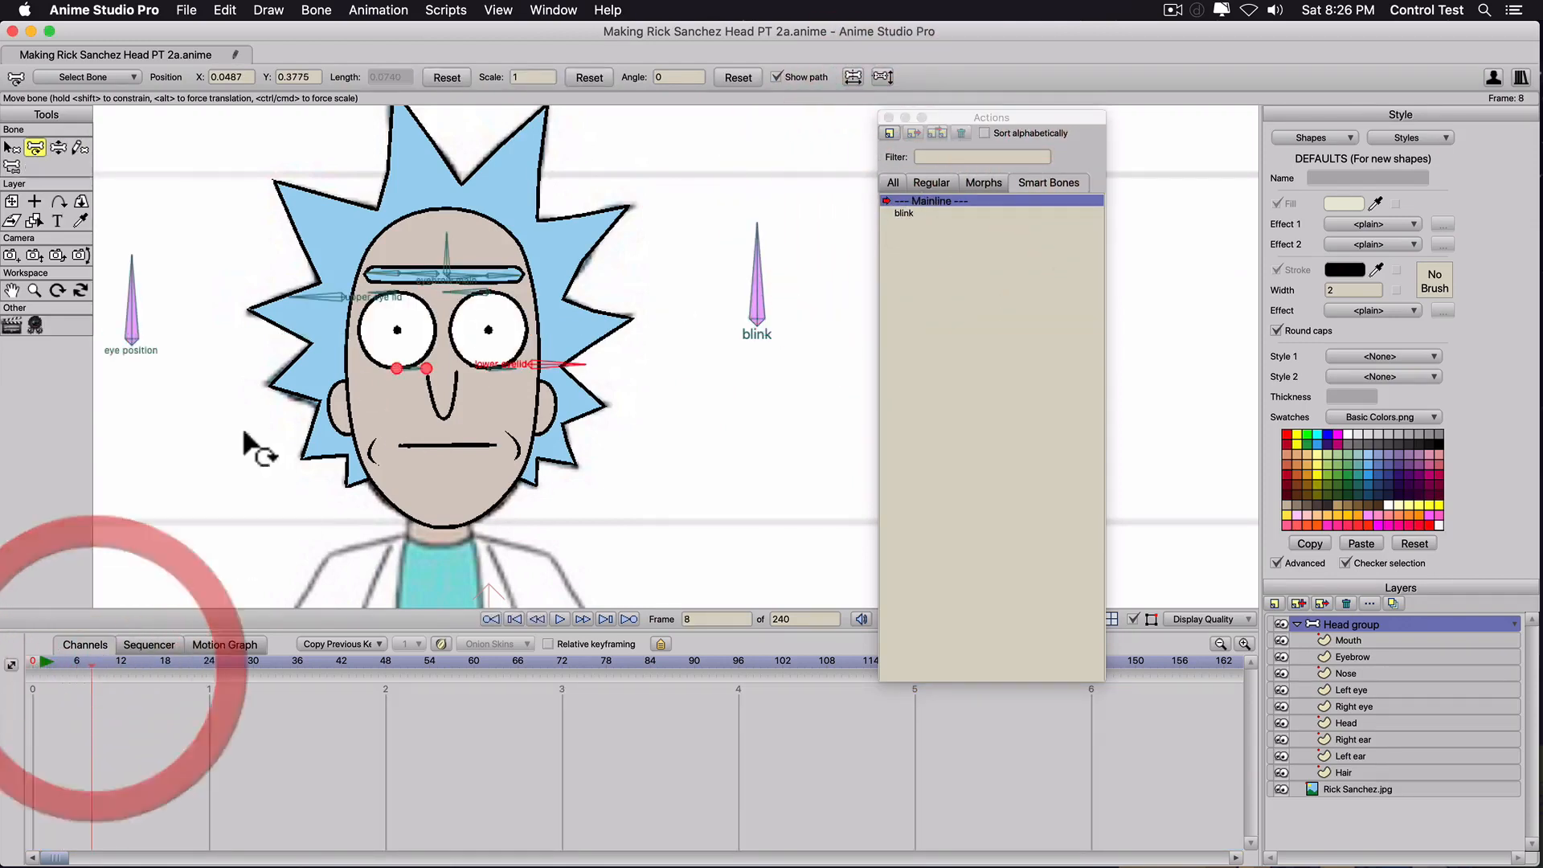
pyautogui.click(339, 296)
pyautogui.scroll(-3, 218, 489)
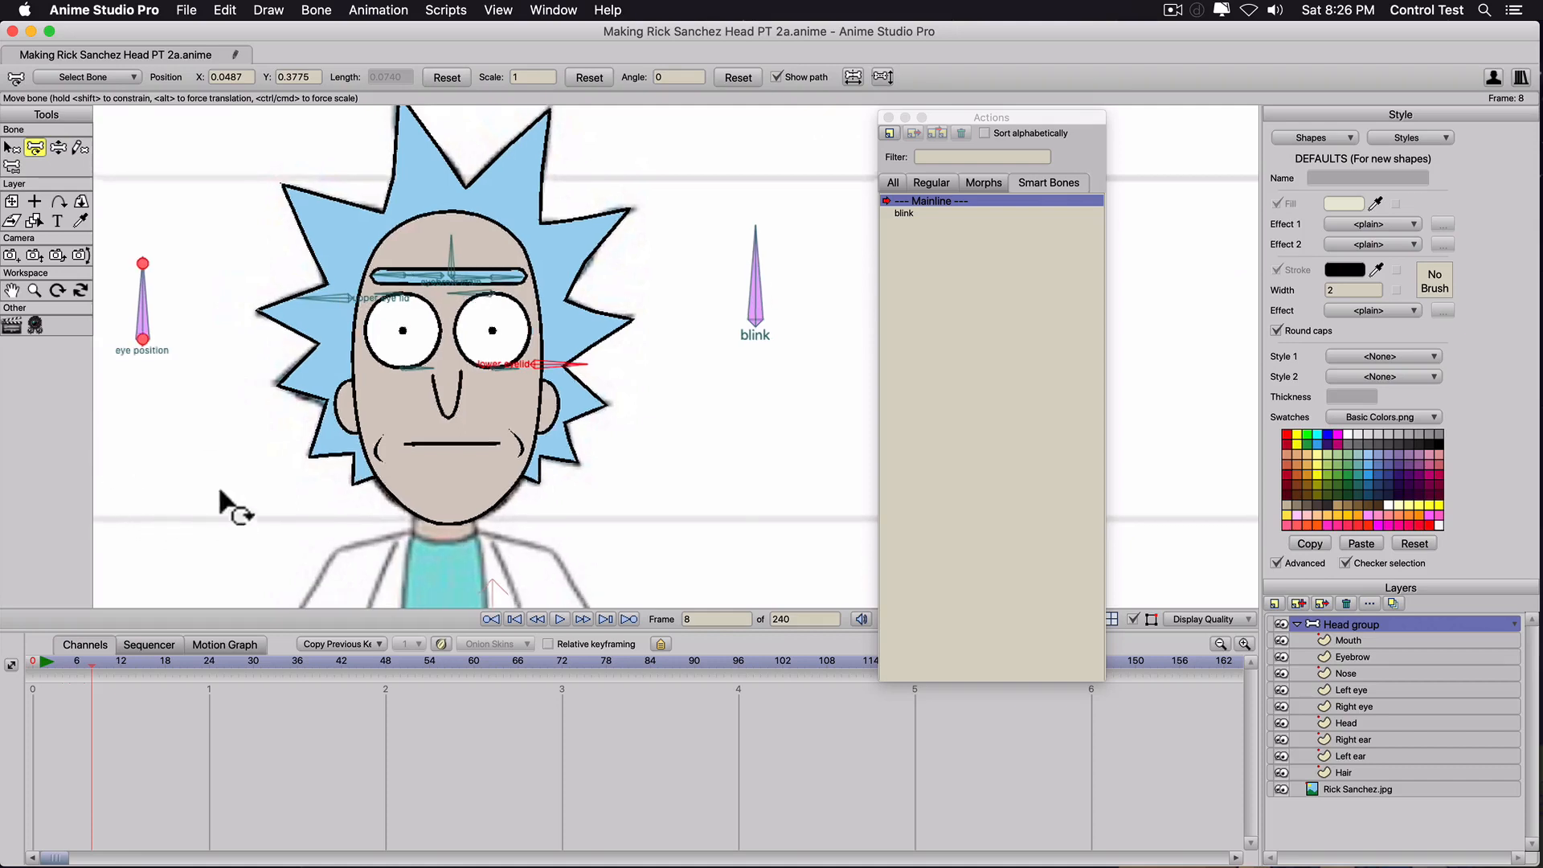
pyautogui.scroll(2, 212, 494)
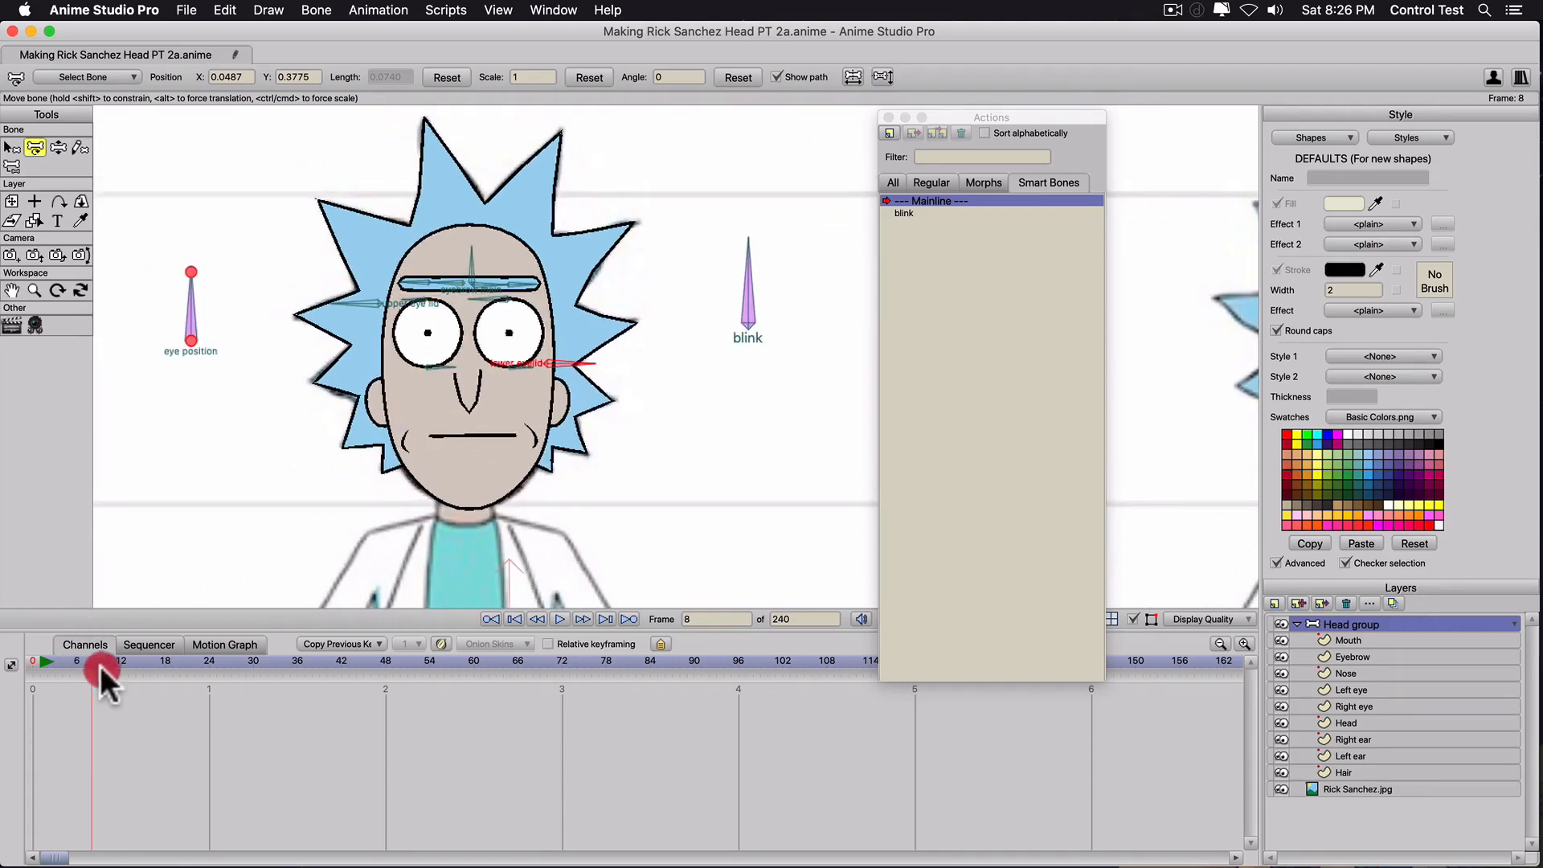
pyautogui.moveTo(108, 653); pyautogui.dragTo(128, 656)
pyautogui.click(745, 276)
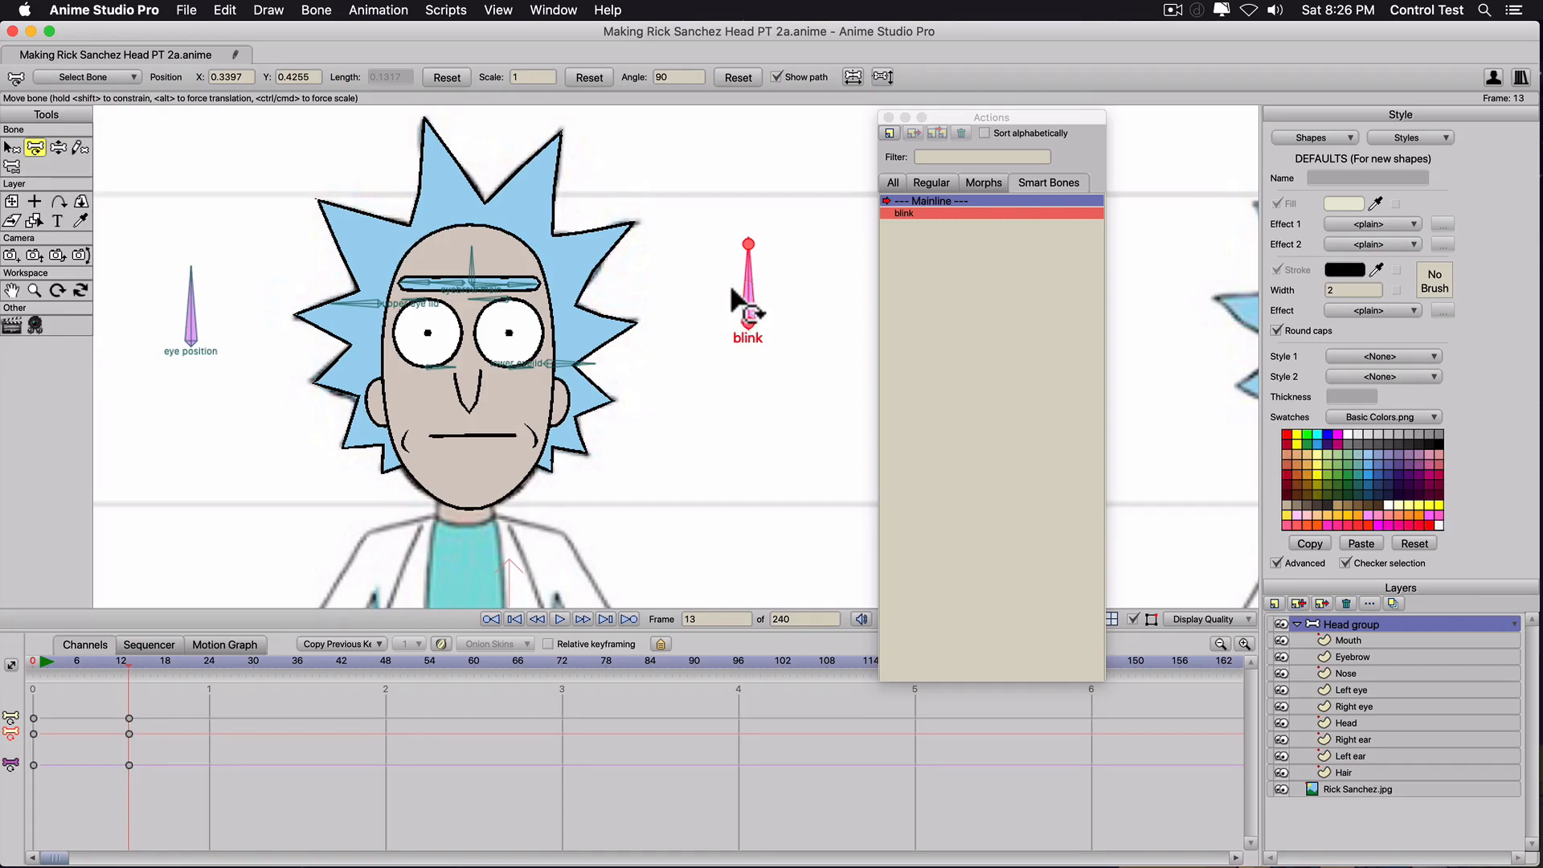
# Rotate the blink bone to about -7° at frame 15 and back to about 95° at frame 17.
pyautogui.press('Right')
pyautogui.press('Right')
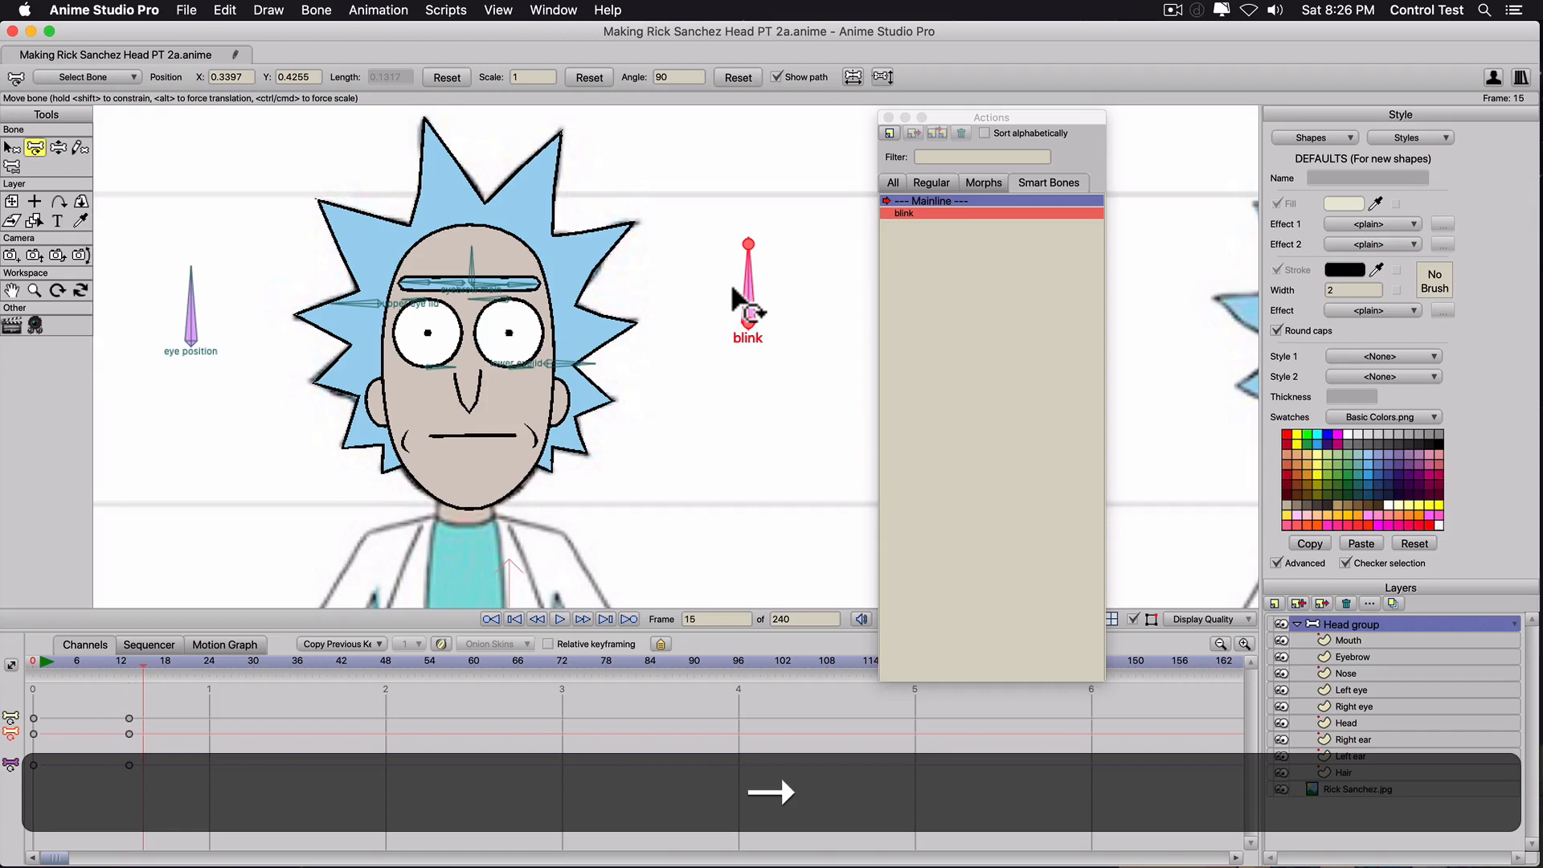
pyautogui.moveTo(731, 285); pyautogui.dragTo(797, 339)
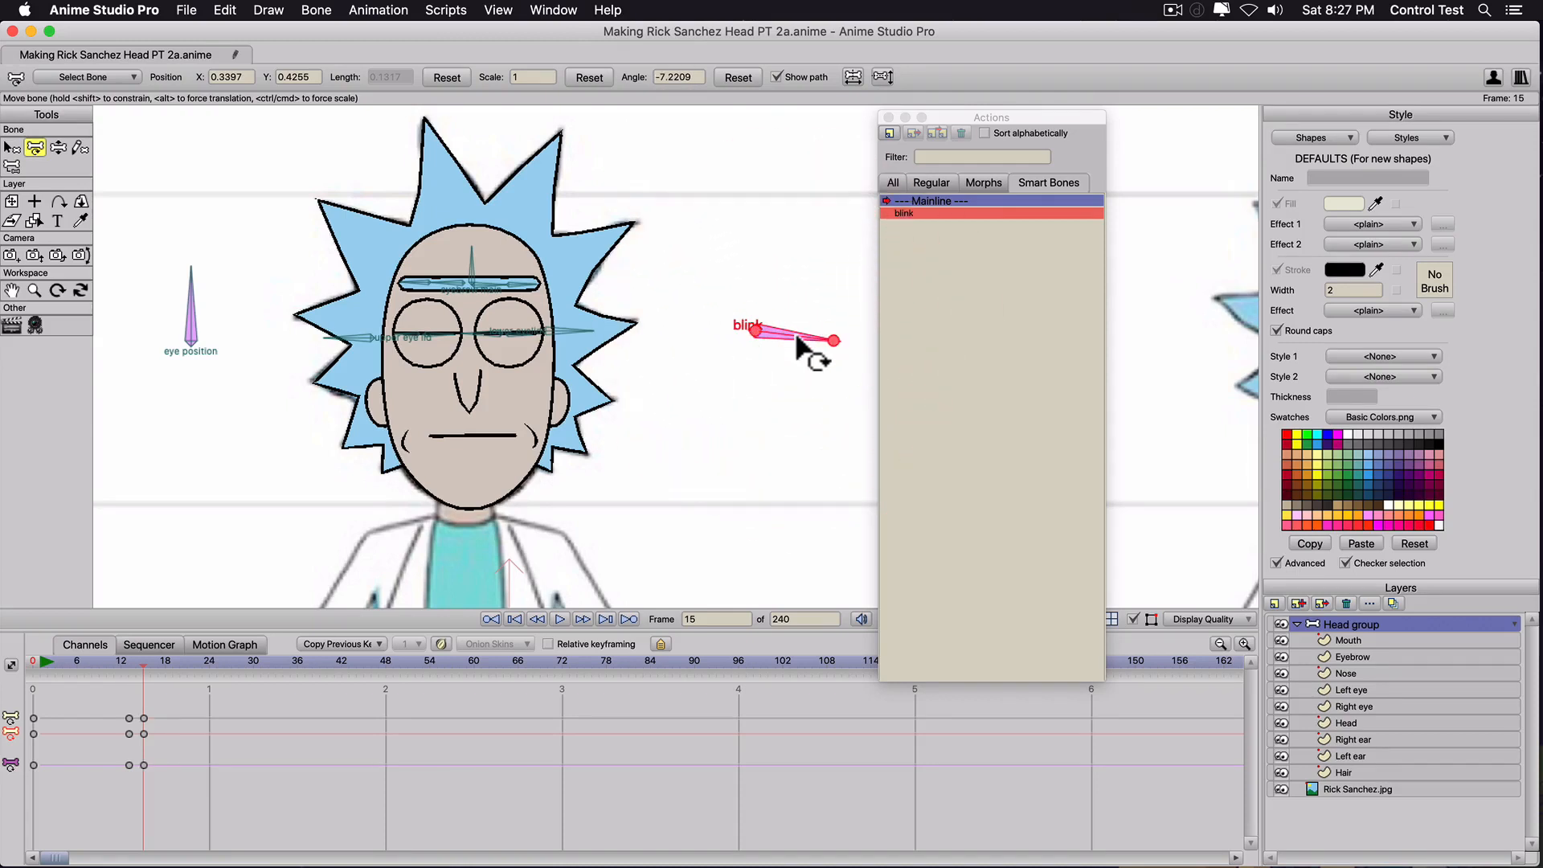
pyautogui.press('Right')
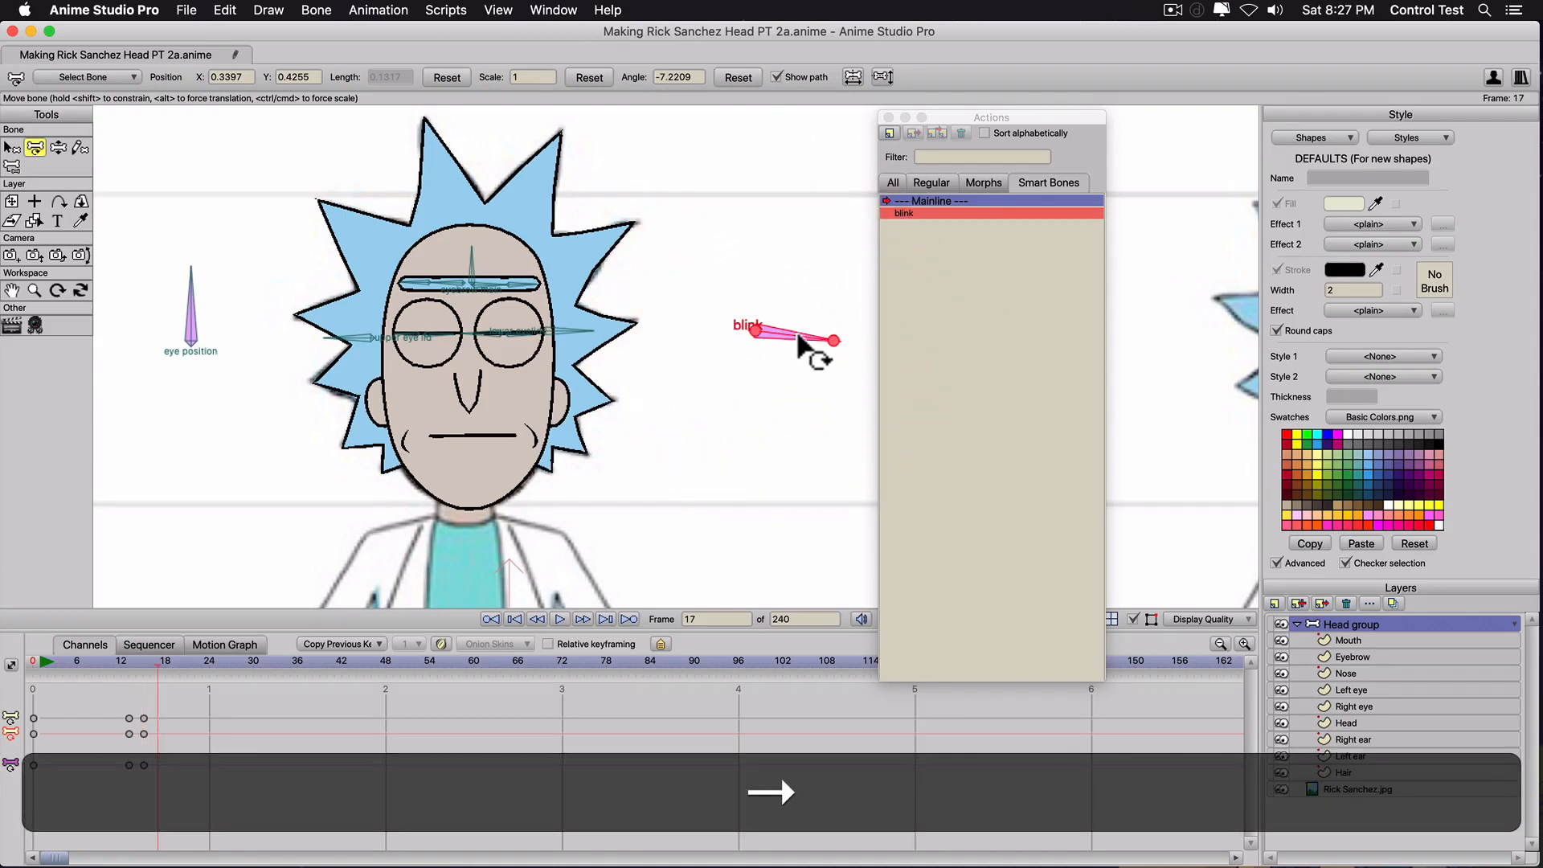
pyautogui.moveTo(799, 338); pyautogui.dragTo(741, 241)
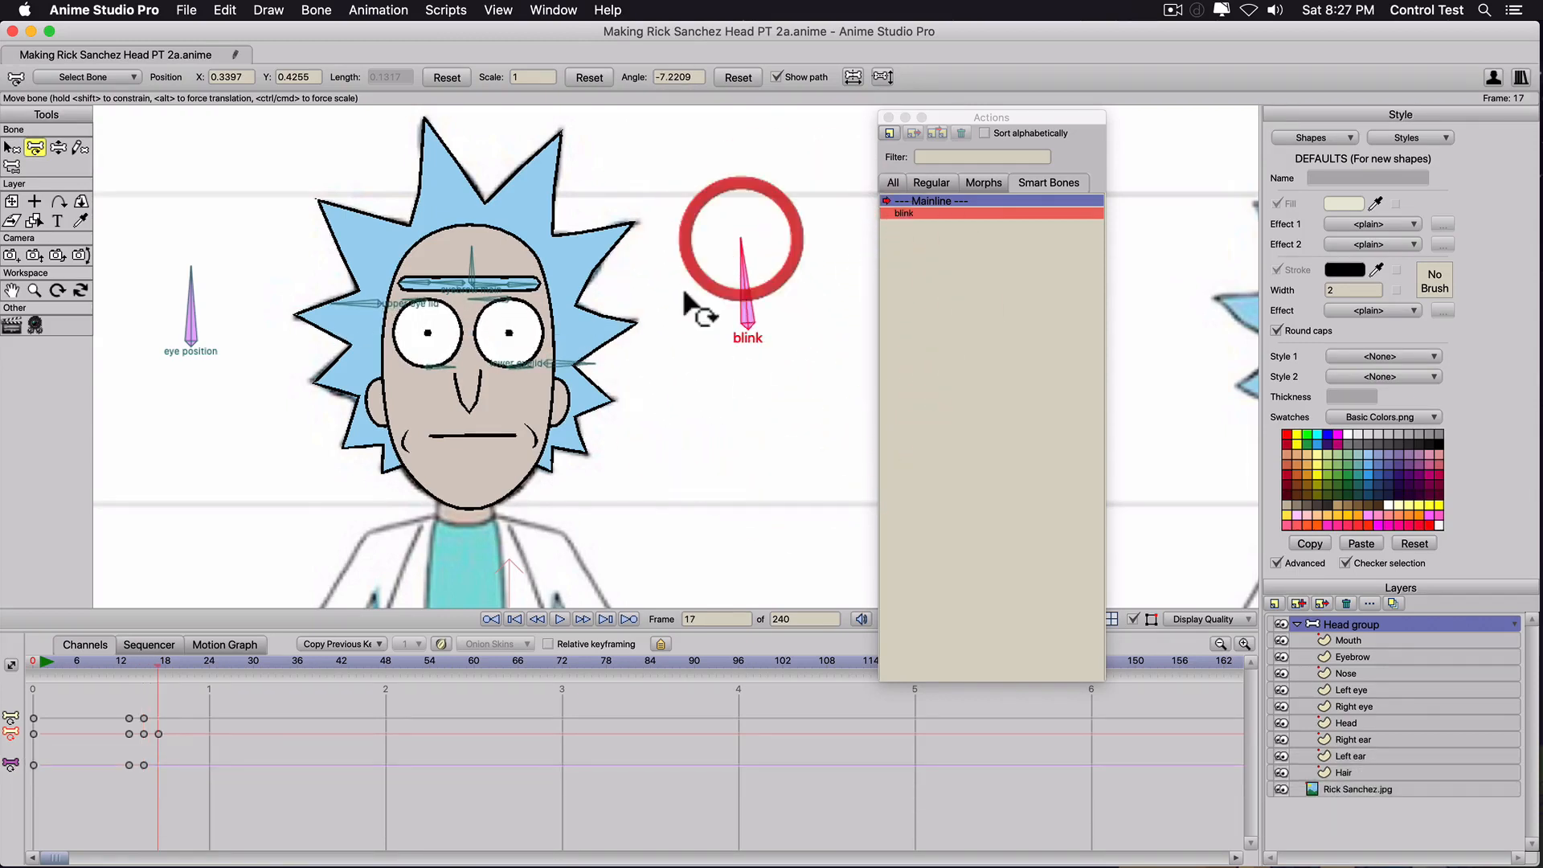
# Play back the blink animation from just before its first keyframes to check the timing.
pyautogui.click(190, 309)
pyautogui.moveTo(101, 658); pyautogui.dragTo(112, 662)
pyautogui.press('space')
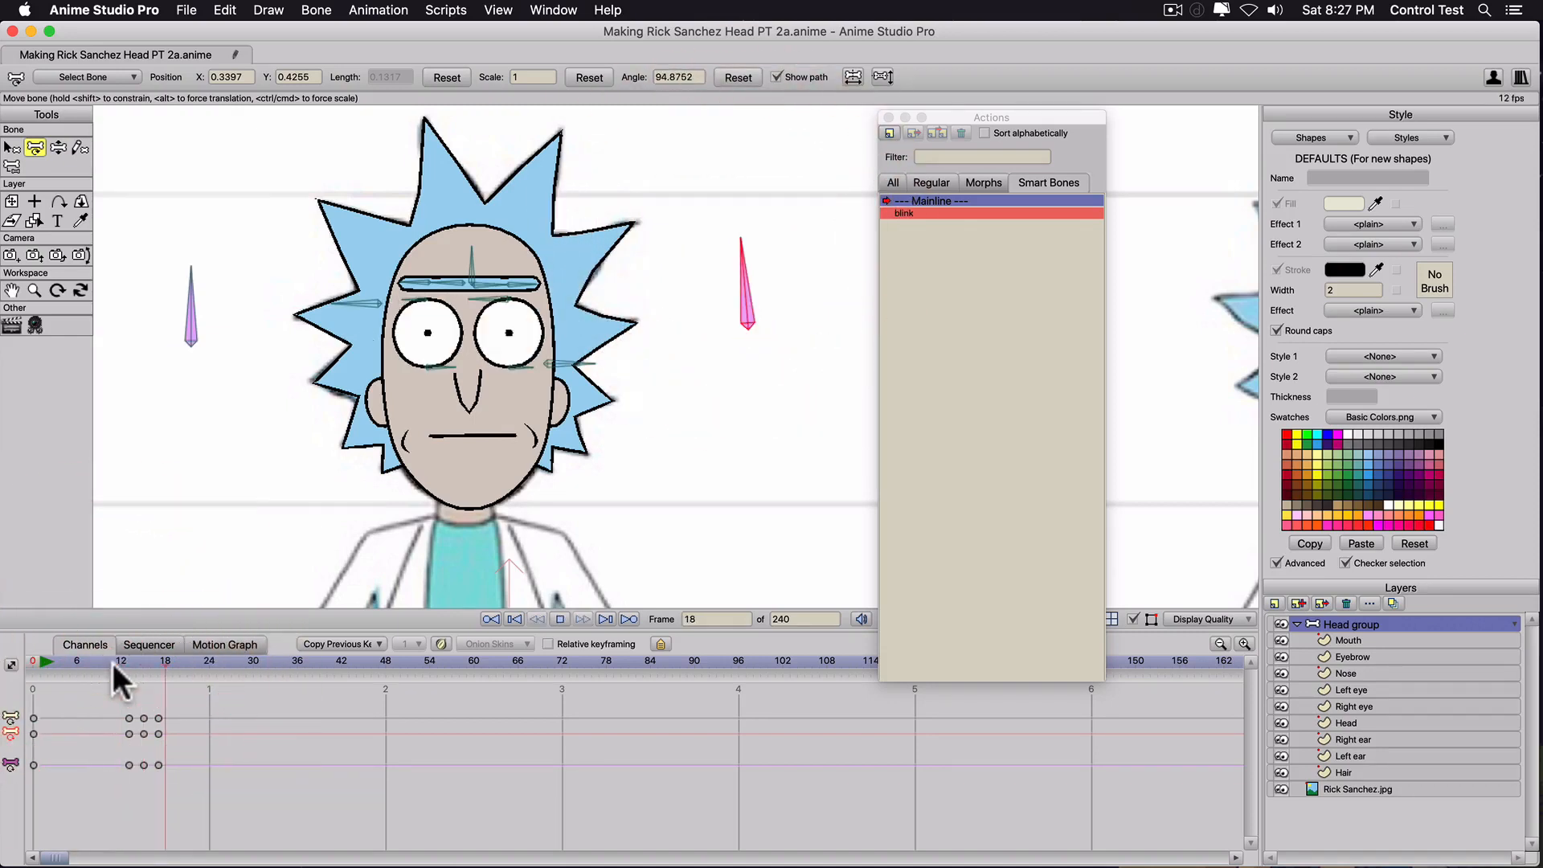
pyautogui.press('space')
pyautogui.press('space')
pyautogui.press('space')
# Slow the blink by moving the closed-eye keyframes to frame 16 and the reopened-eye keyframes to frame 20.
pyautogui.click(157, 767)
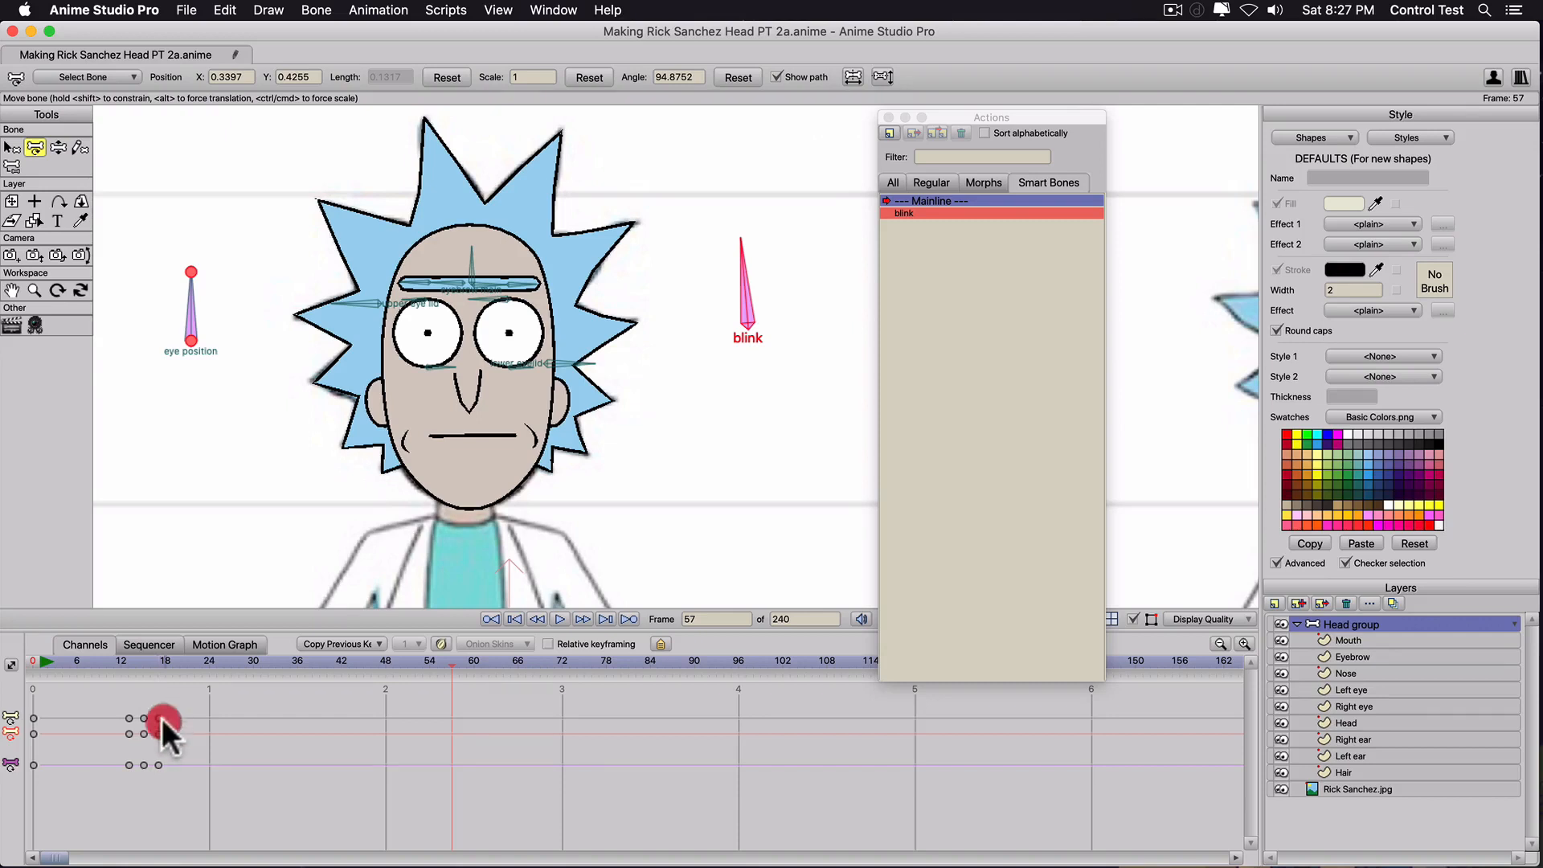
pyautogui.moveTo(155, 767); pyautogui.dragTo(180, 763)
pyautogui.click(109, 654)
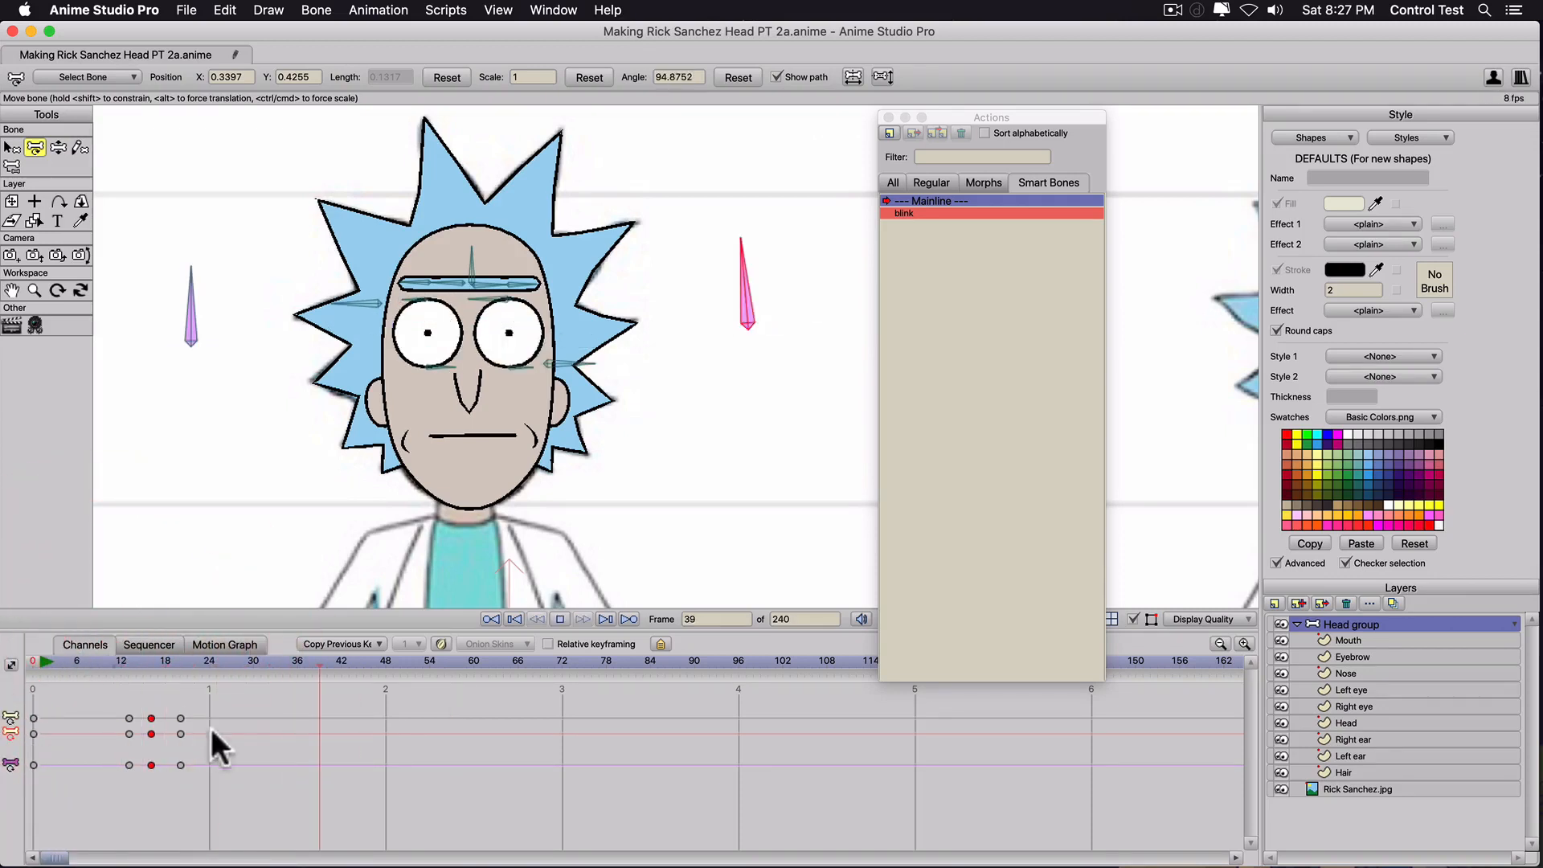
# Copy all the blink keyframes from frames 13 to 20 and paste them at frame 73.
pyautogui.moveTo(229, 700); pyautogui.dragTo(94, 802)
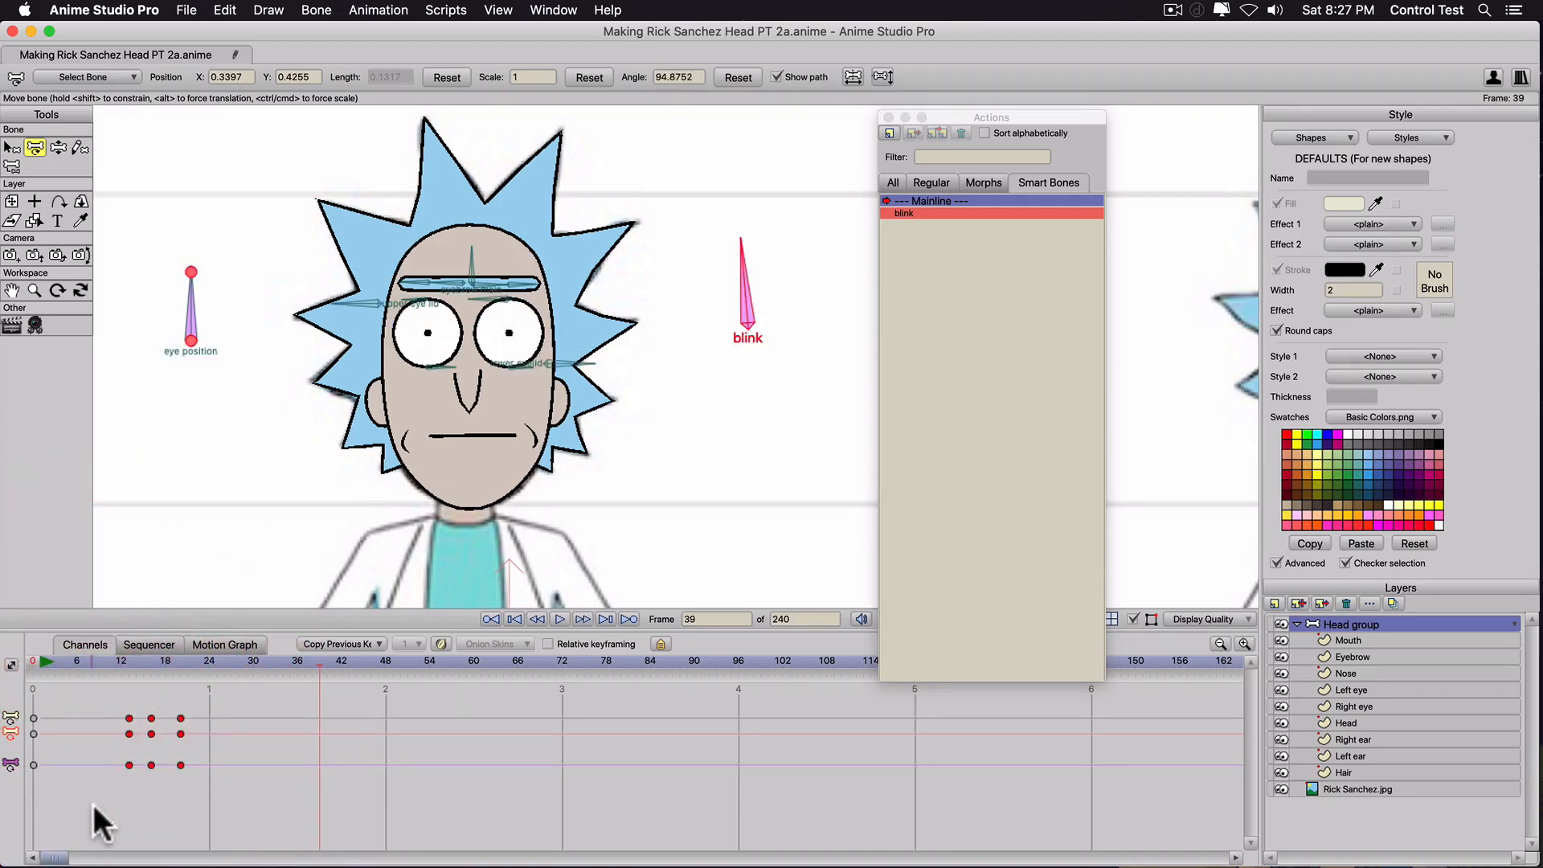
pyautogui.press('super+c')
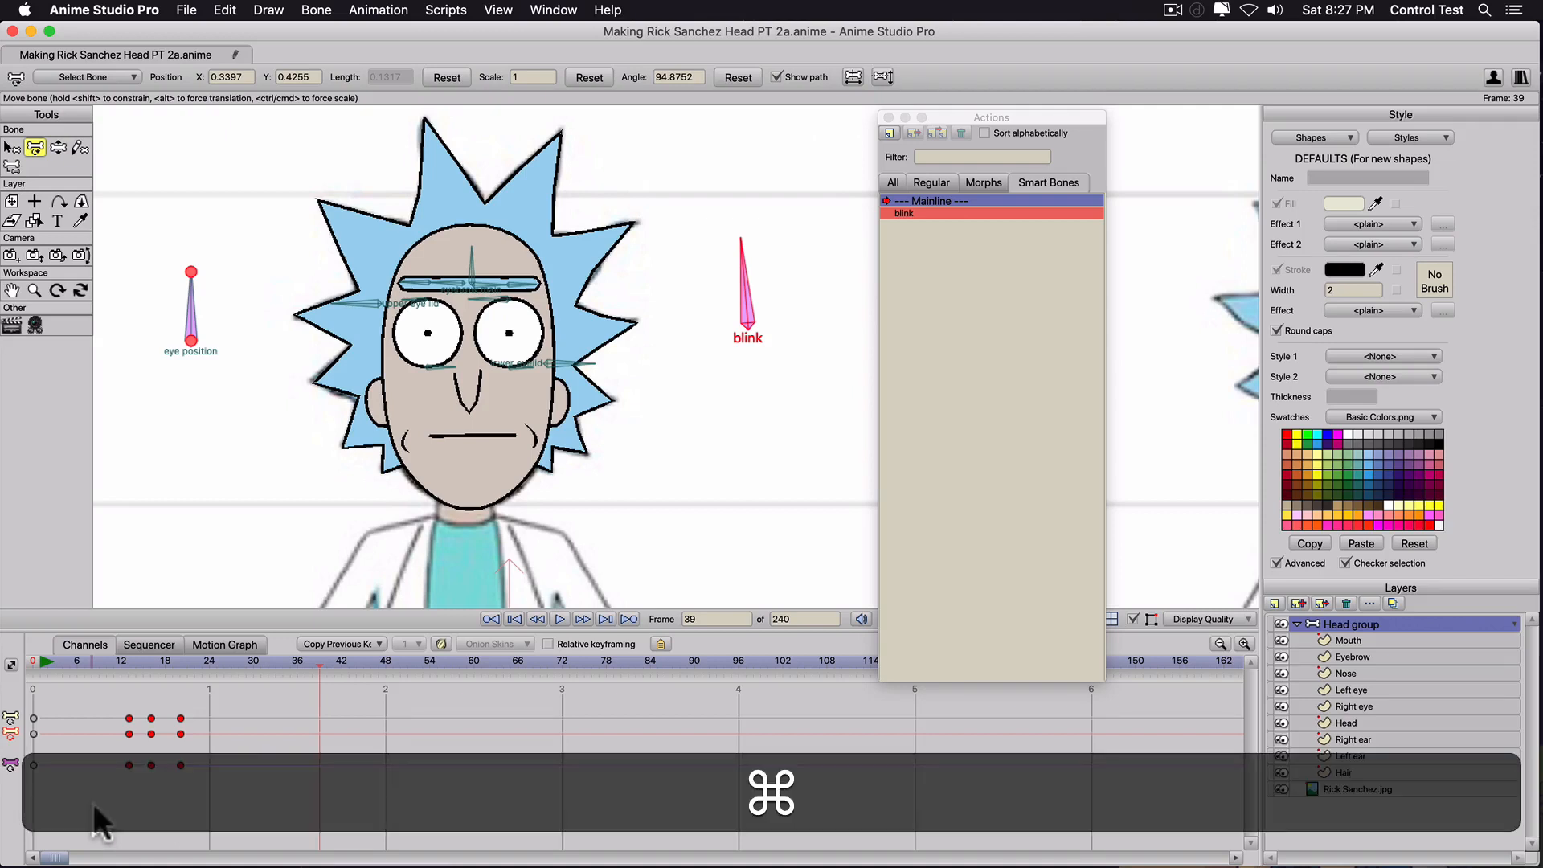
pyautogui.click(567, 660)
pyautogui.press('super+v')
# Play back both blinks from frame 6 and check the closed-eye pose at frame 76.
pyautogui.click(71, 660)
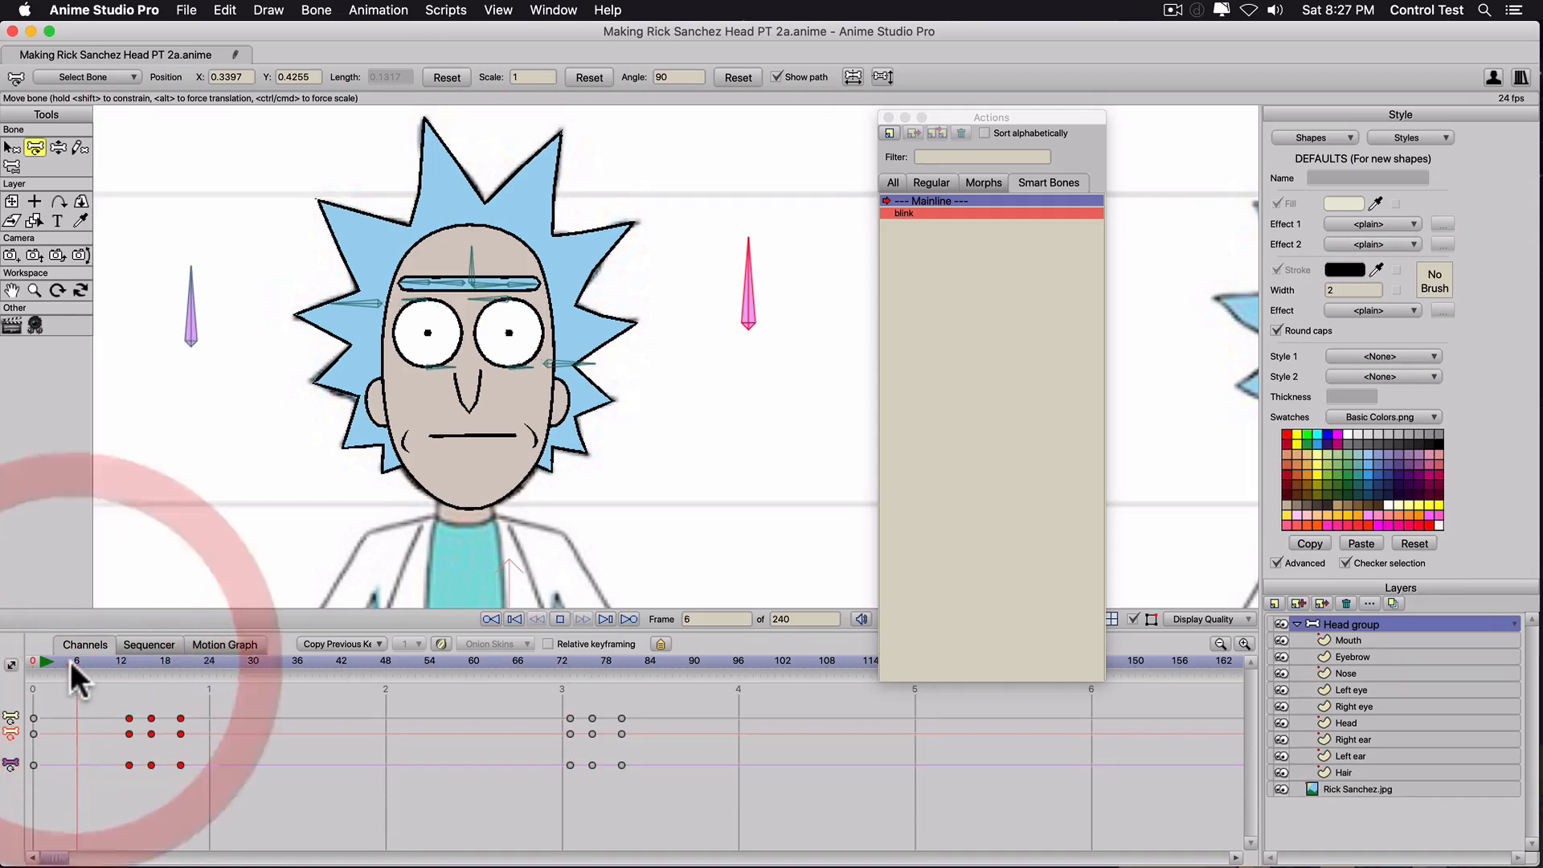
pyautogui.press('space')
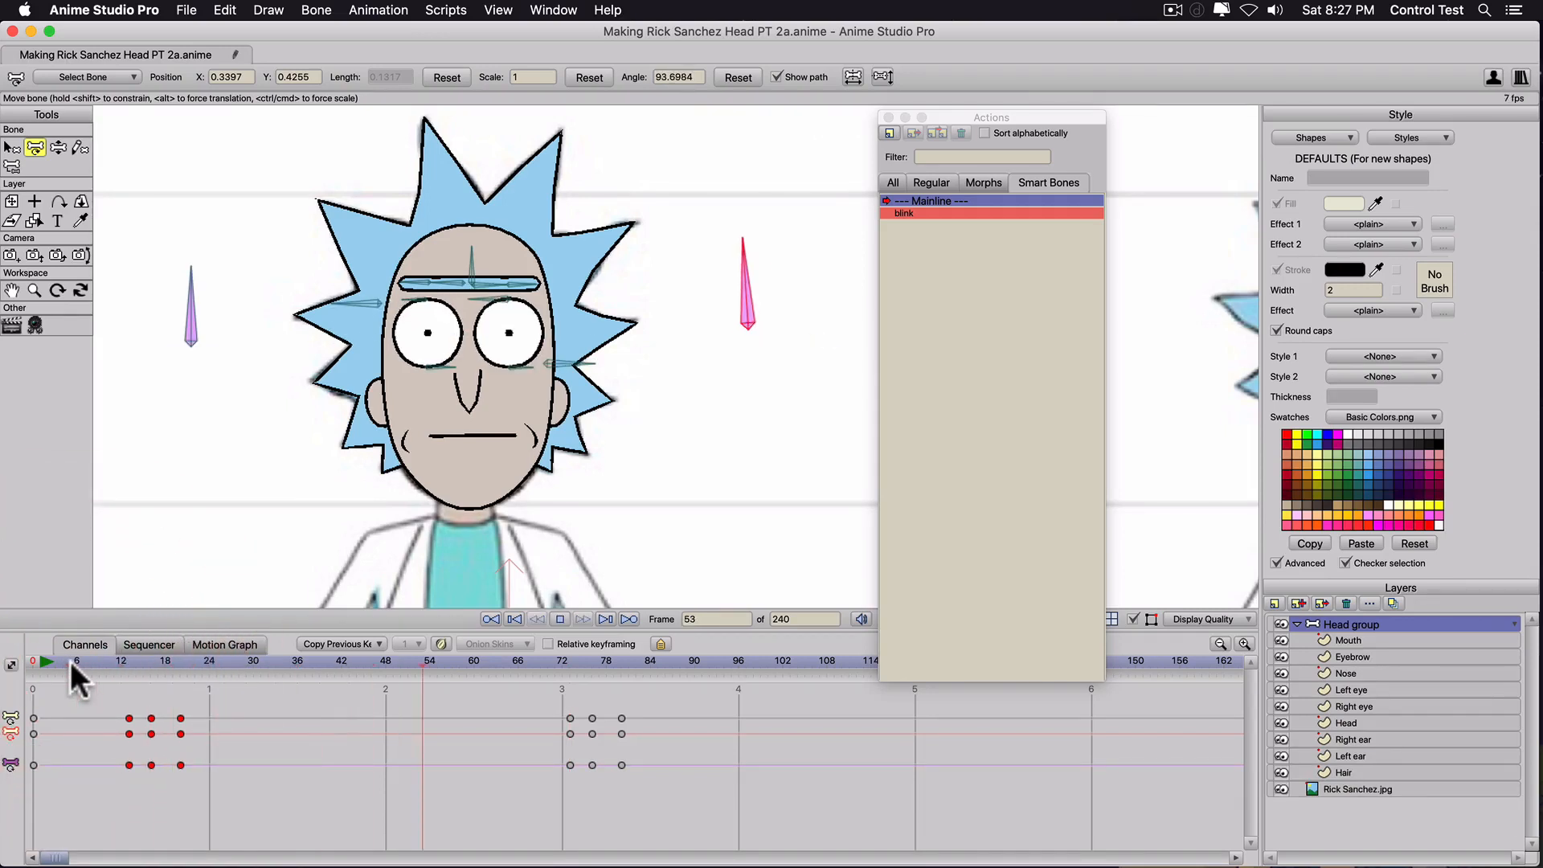
pyautogui.press('space')
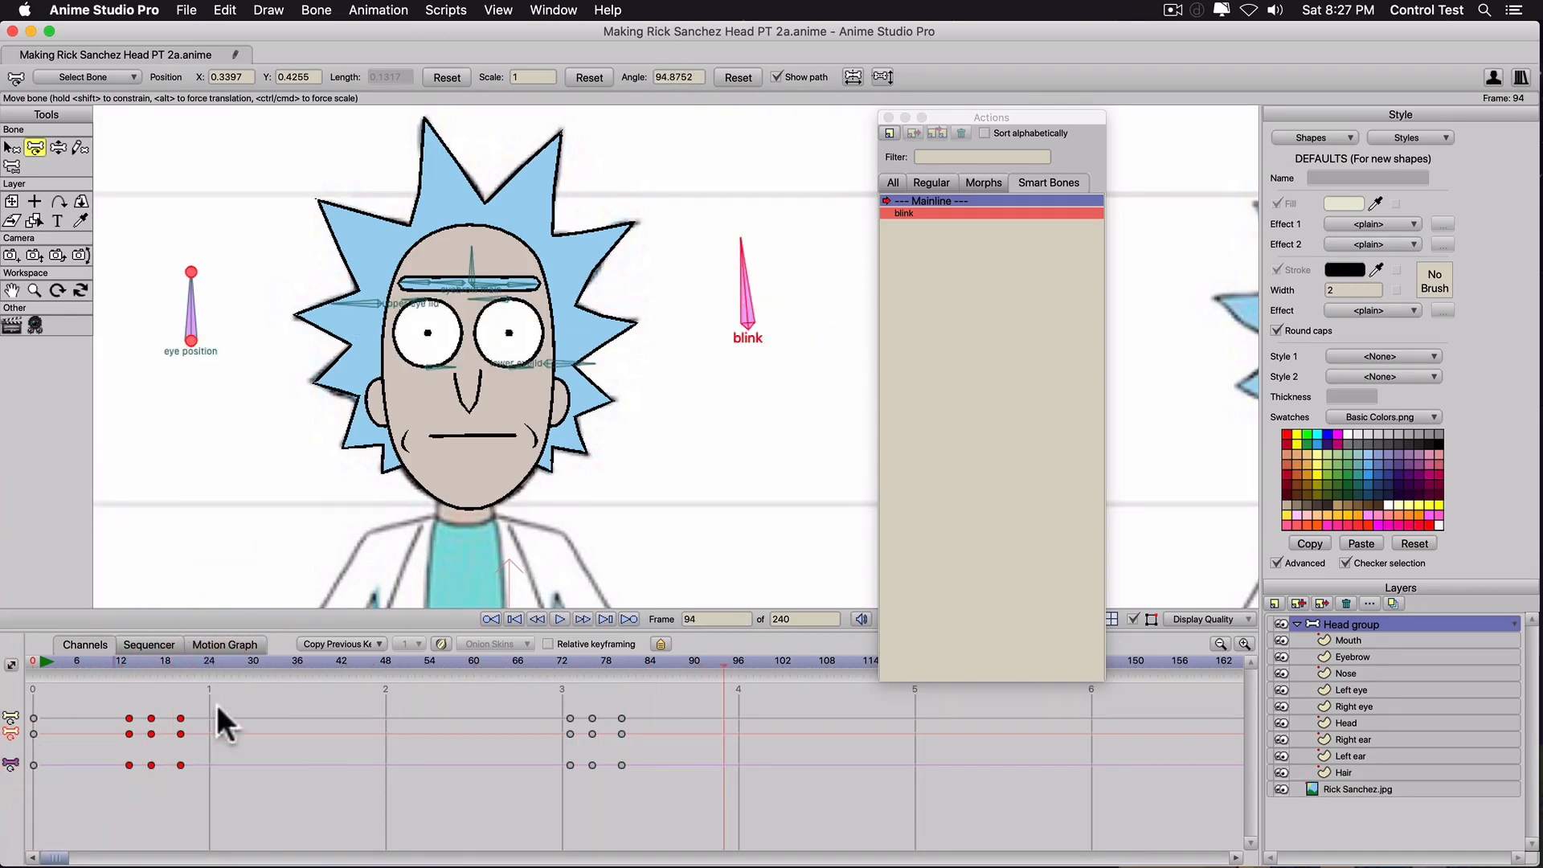
pyautogui.click(588, 661)
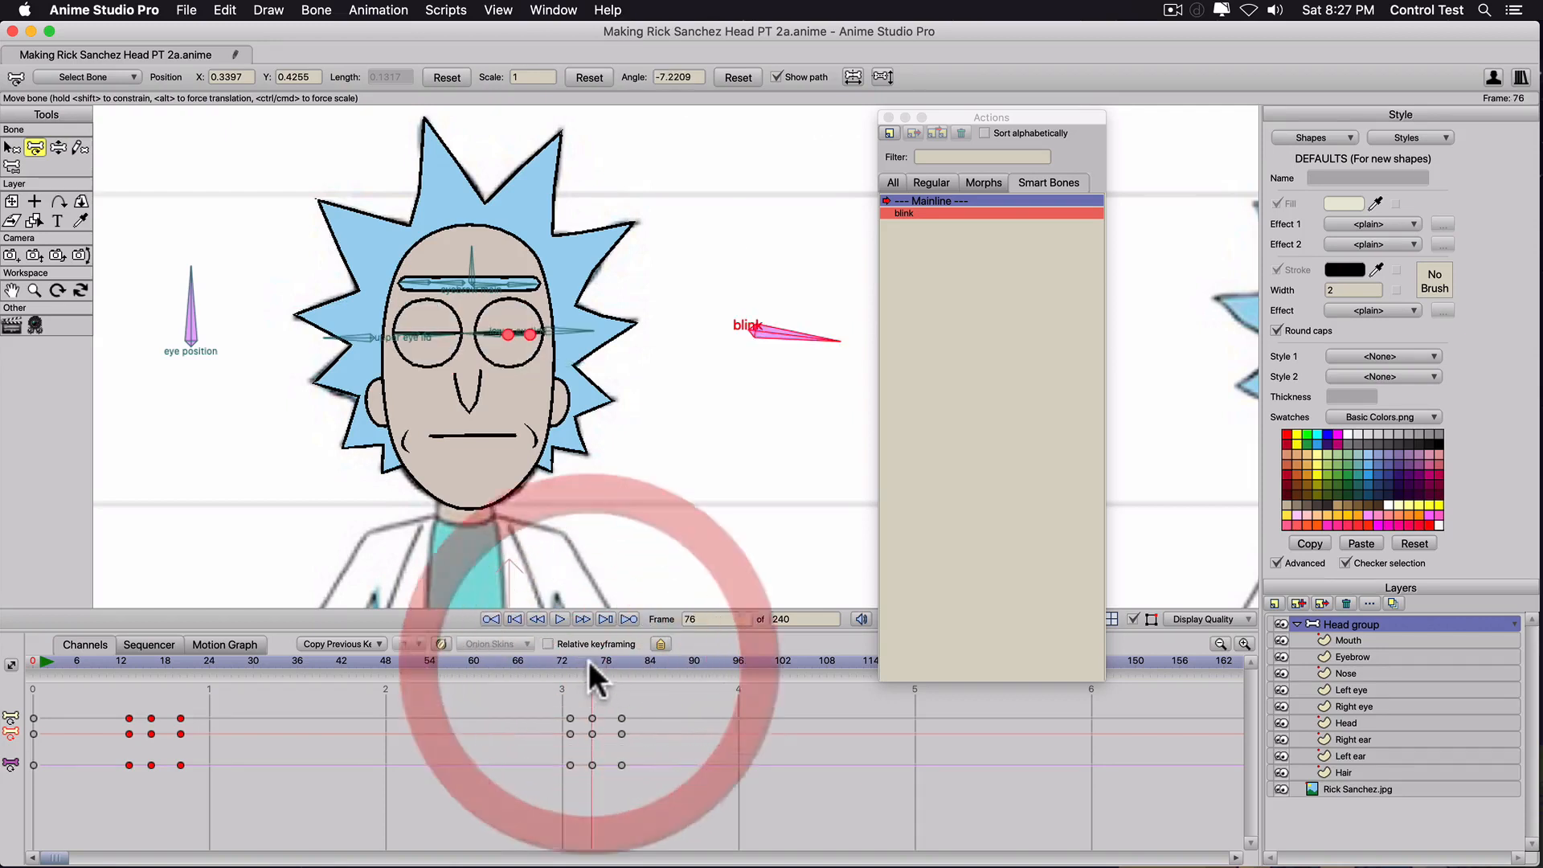
# Add keyframes to the main eyebrow bone and both inner eyebrow bones at frame 76, keeping the eyebrow level.
pyautogui.click(468, 274)
pyautogui.click(447, 291)
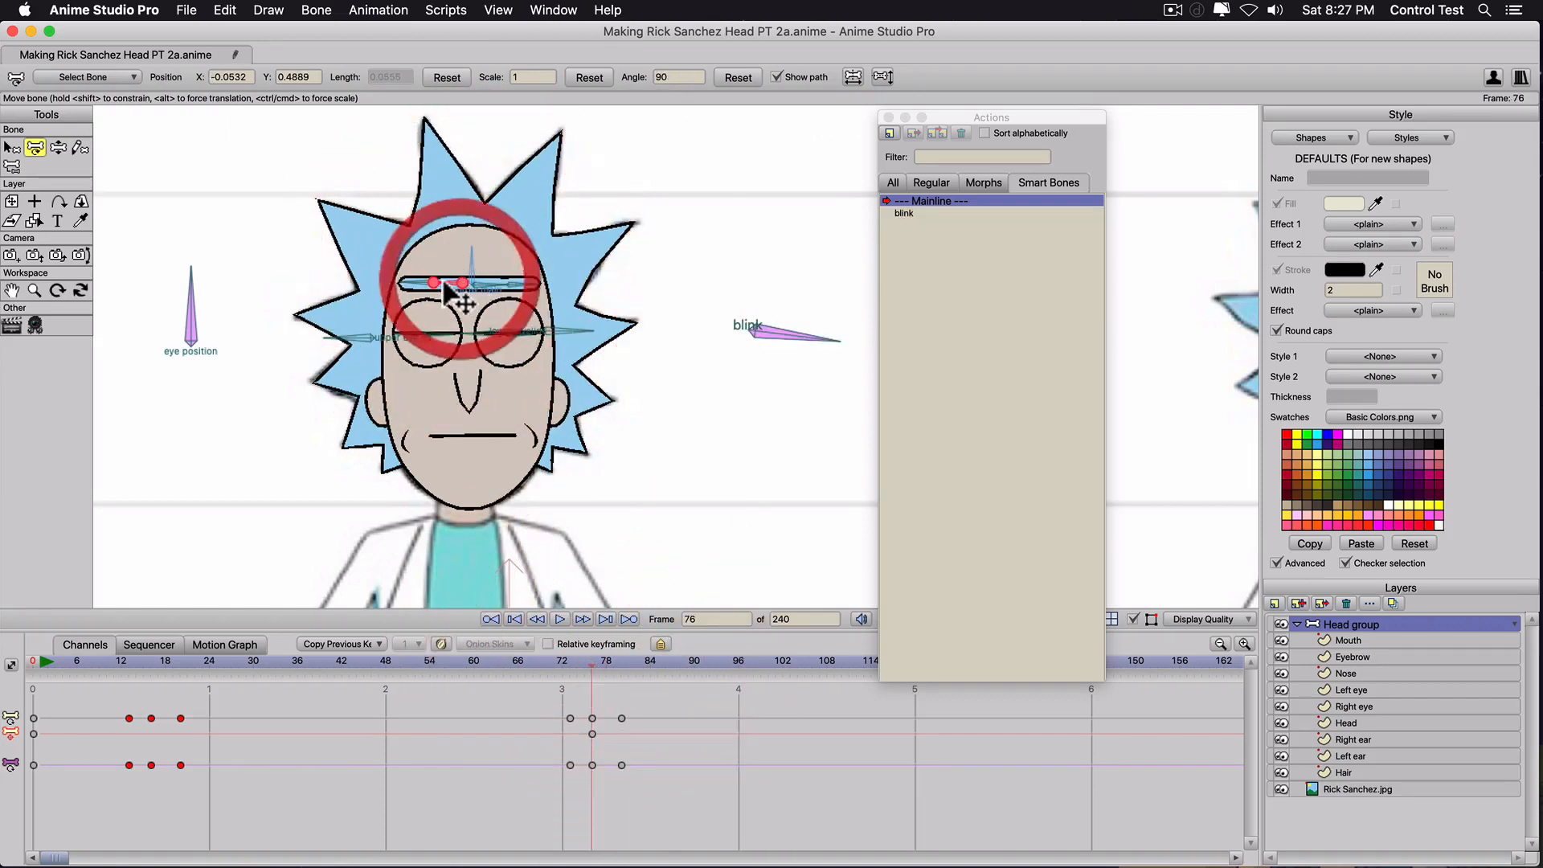
pyautogui.moveTo(434, 291); pyautogui.dragTo(496, 299)
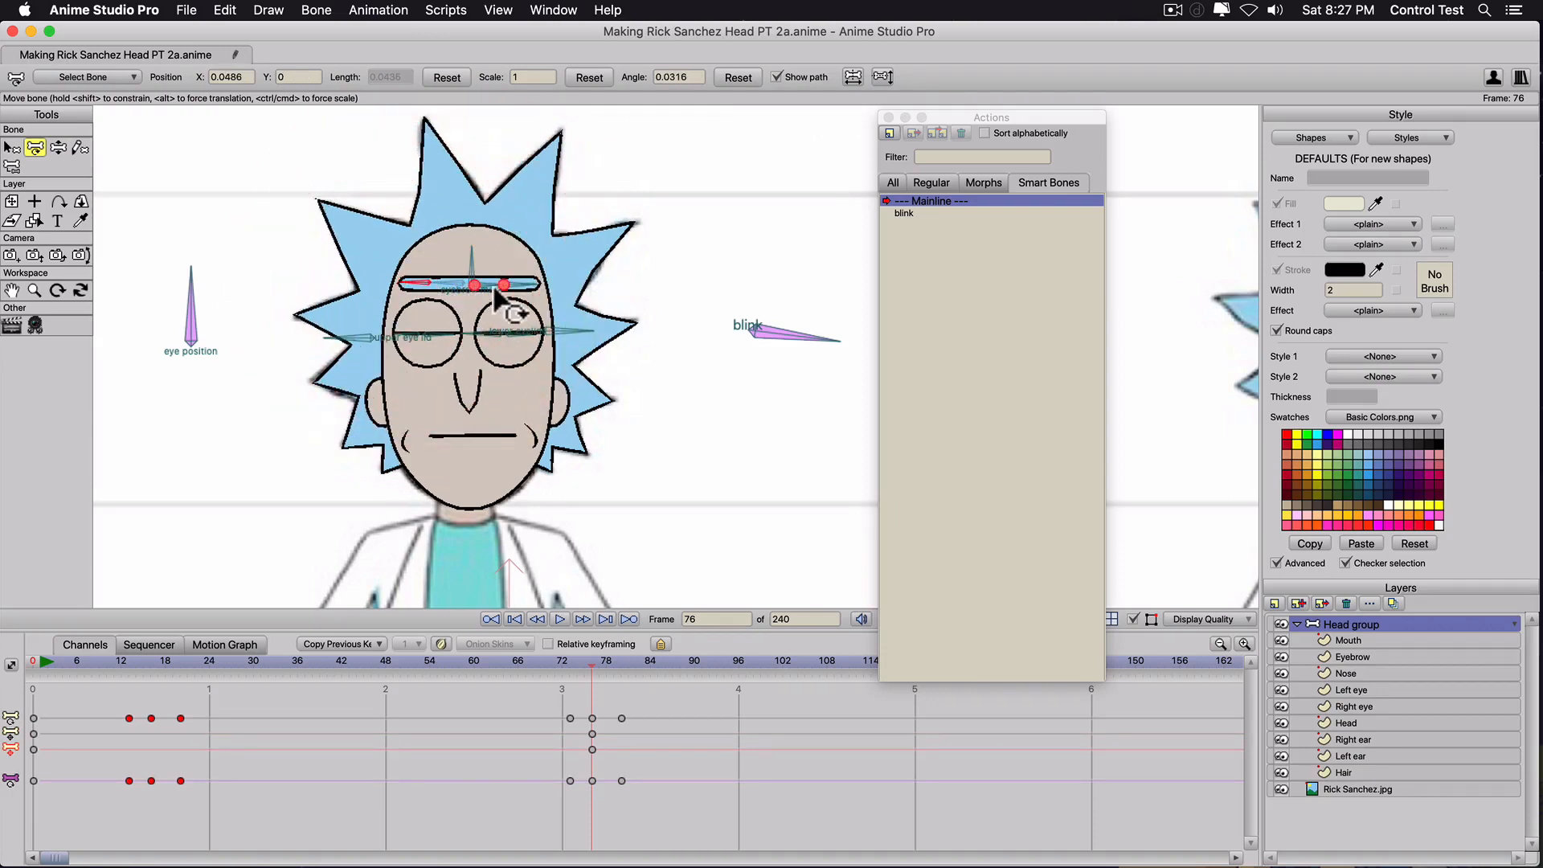
pyautogui.click(499, 286)
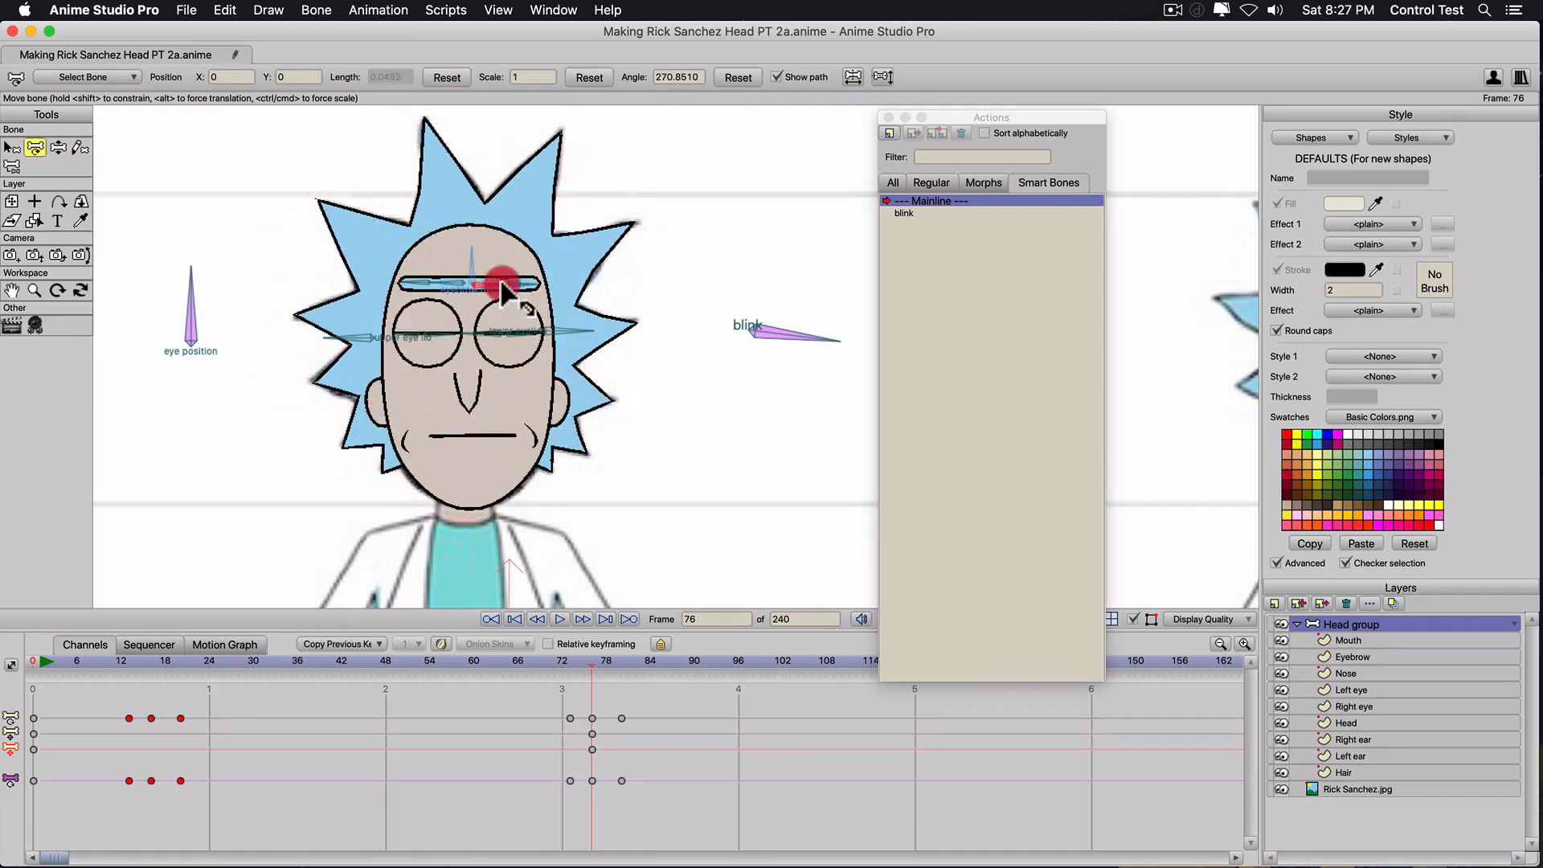
pyautogui.click(510, 286)
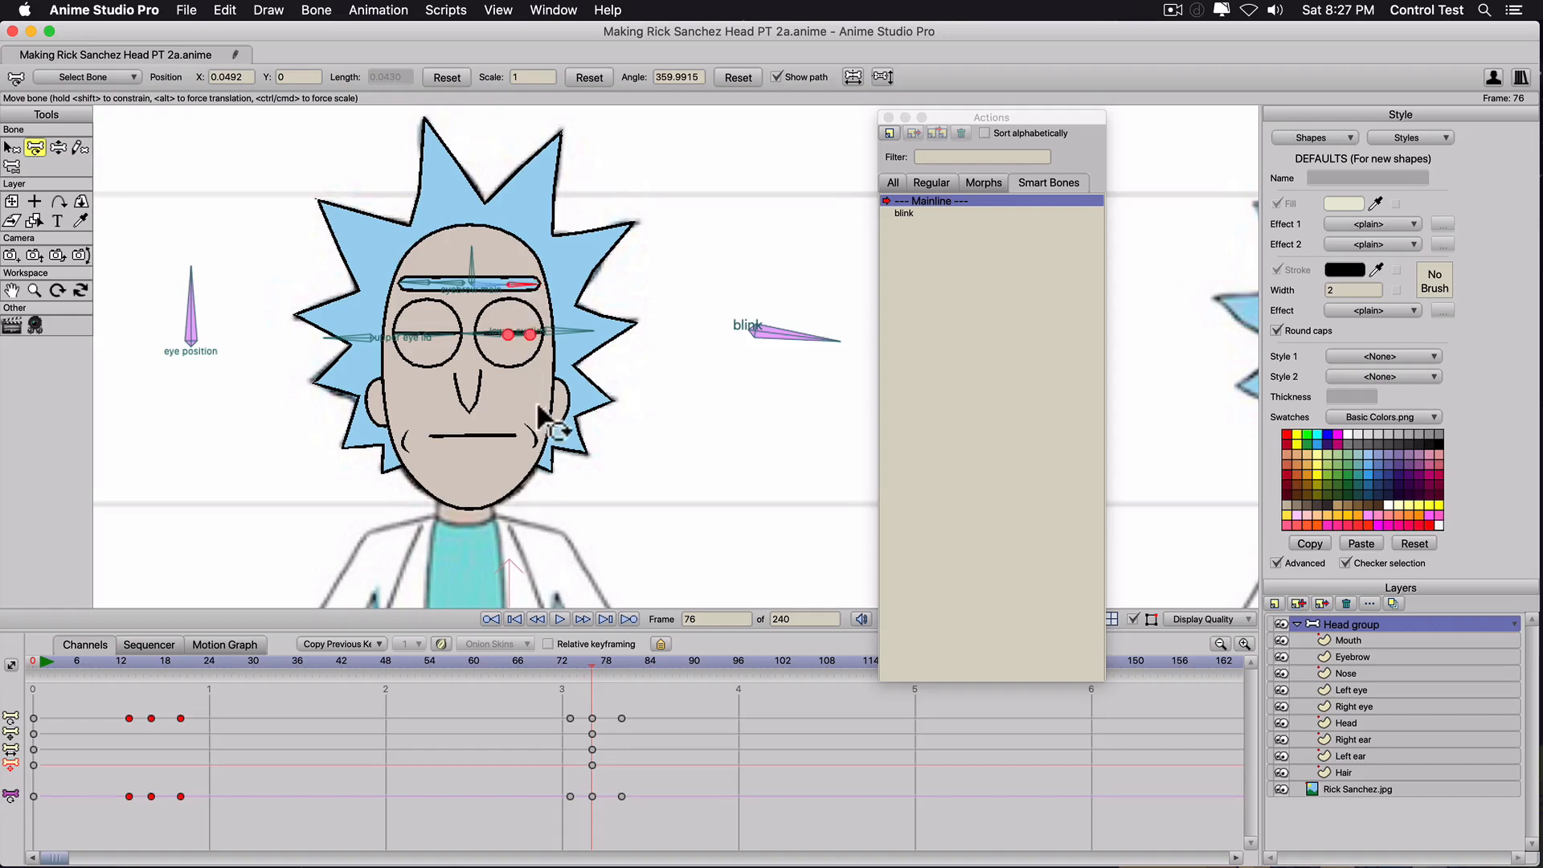
# At frame 80, lower the main eyebrow bone to about Y 0.476 and tilt the inner eyebrow bones so the left half stays raised.
pyautogui.click(617, 660)
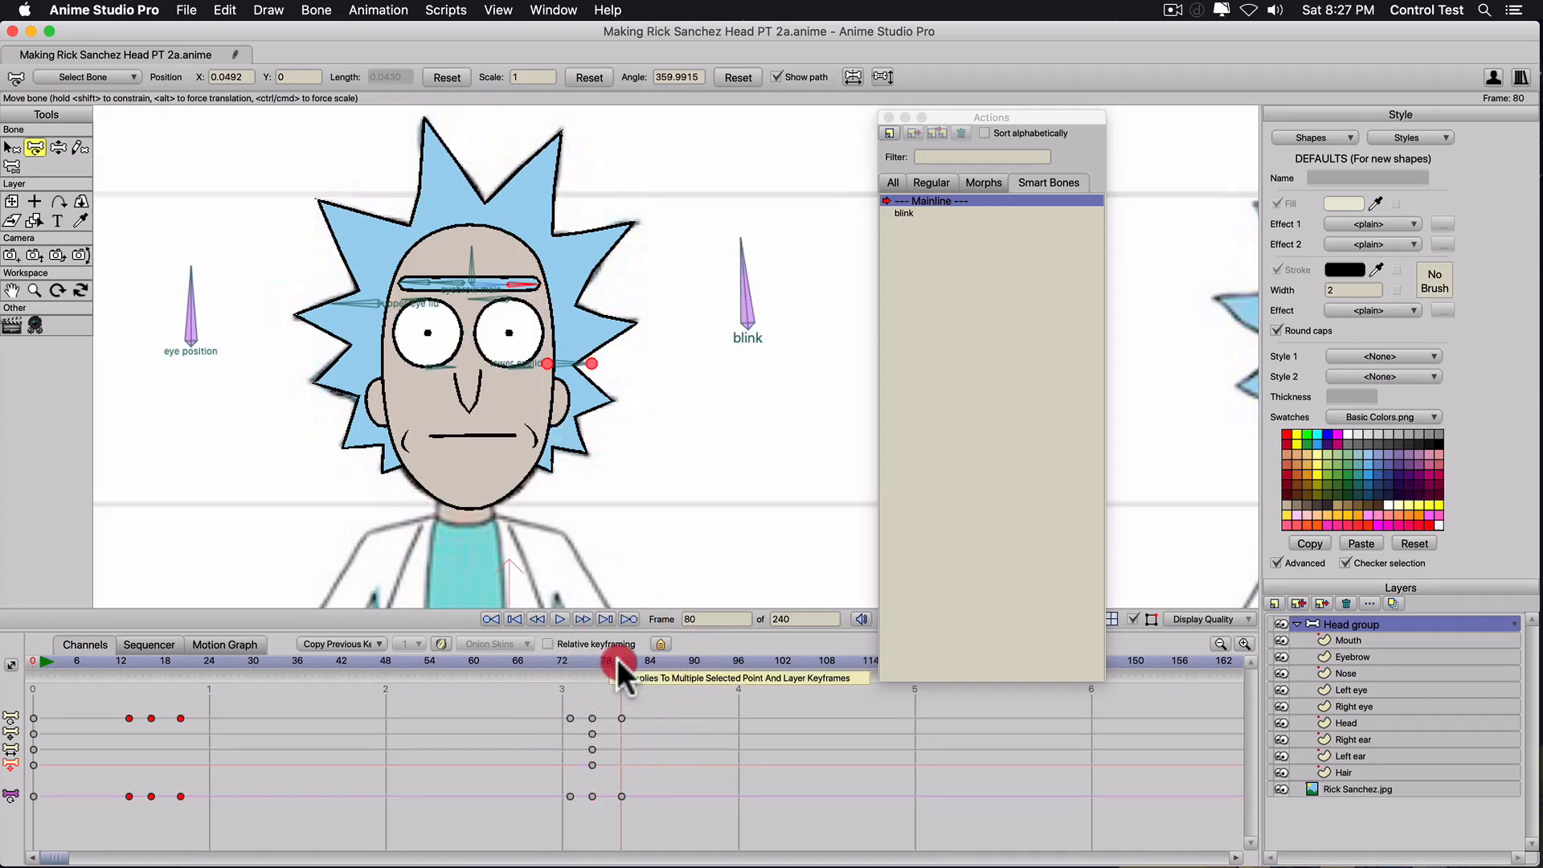
pyautogui.moveTo(468, 278)
pyautogui.mouseDown()
pyautogui.moveTo(470, 310)
pyautogui.moveTo(463, 269)
pyautogui.moveTo(472, 295)
pyautogui.mouseUp()
pyautogui.click(463, 267)
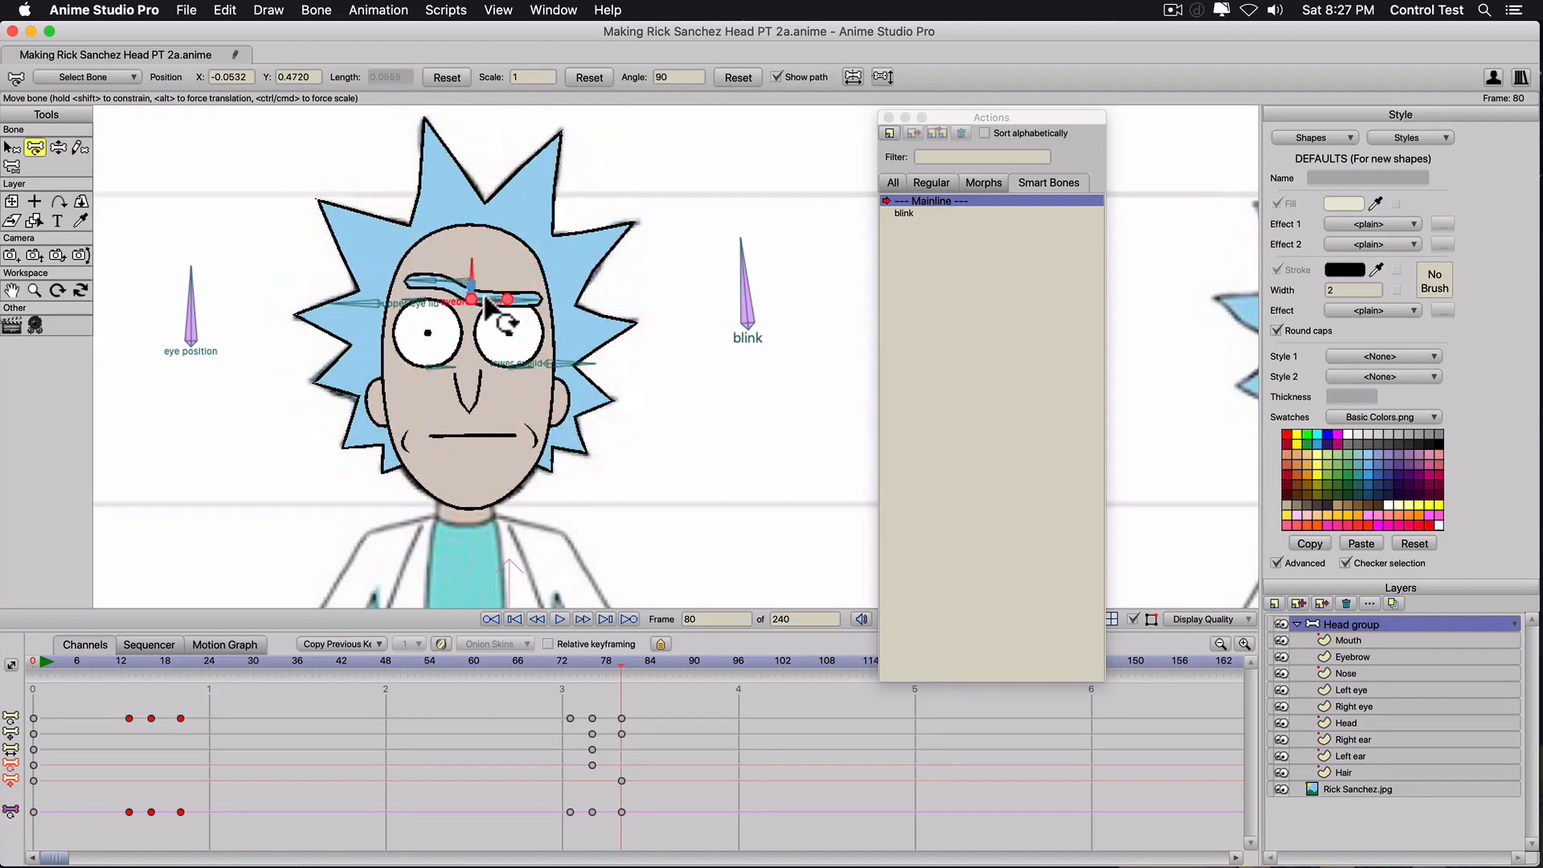
pyautogui.scroll(5, 485, 299)
pyautogui.moveTo(383, 309); pyautogui.dragTo(622, 415)
pyautogui.scroll(2, 599, 398)
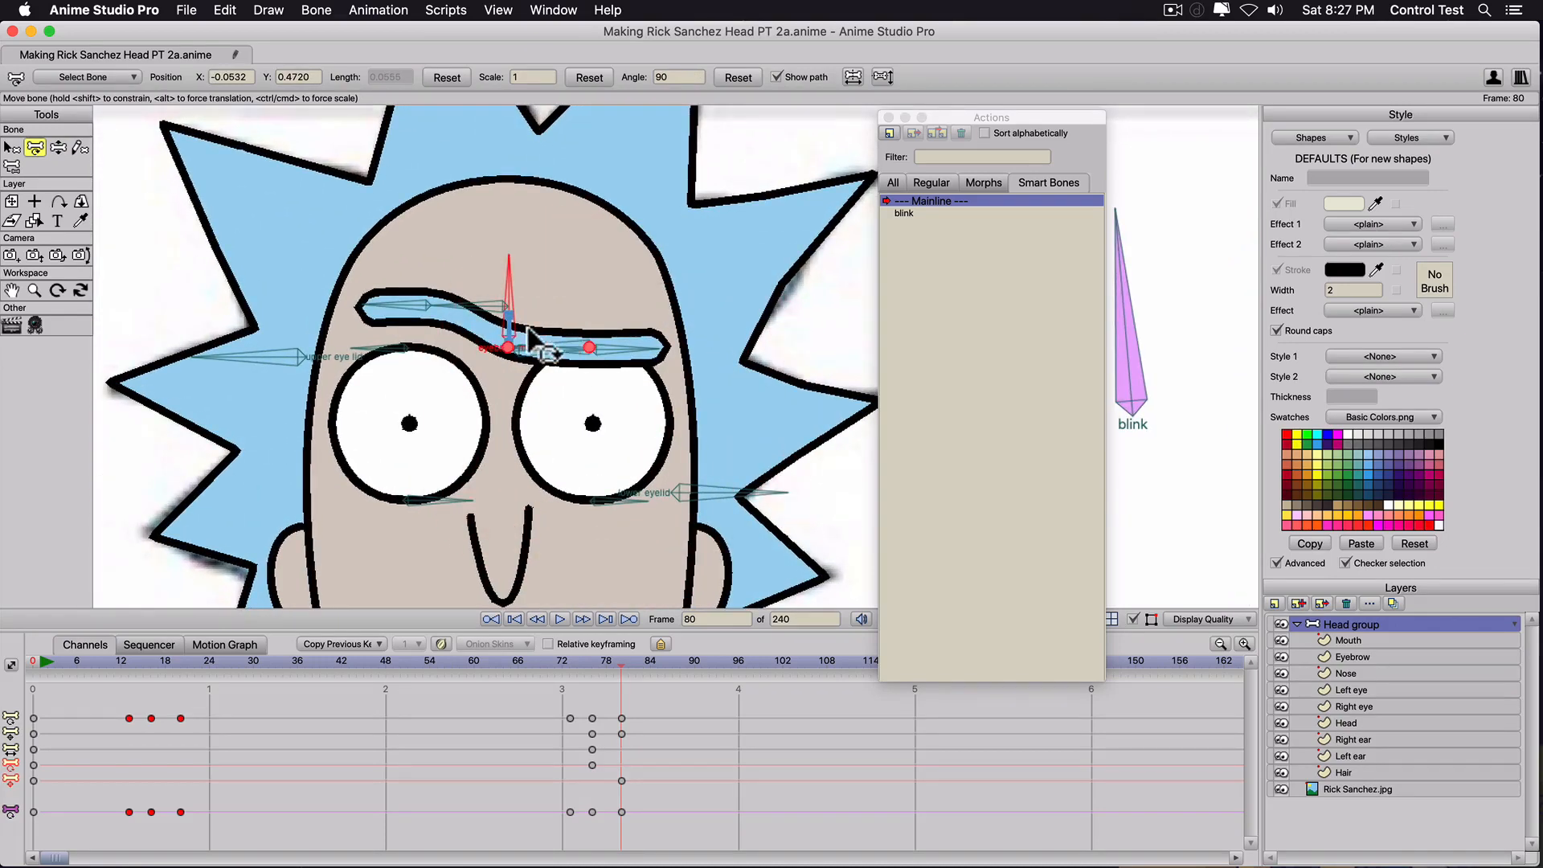
pyautogui.moveTo(509, 341); pyautogui.dragTo(509, 311)
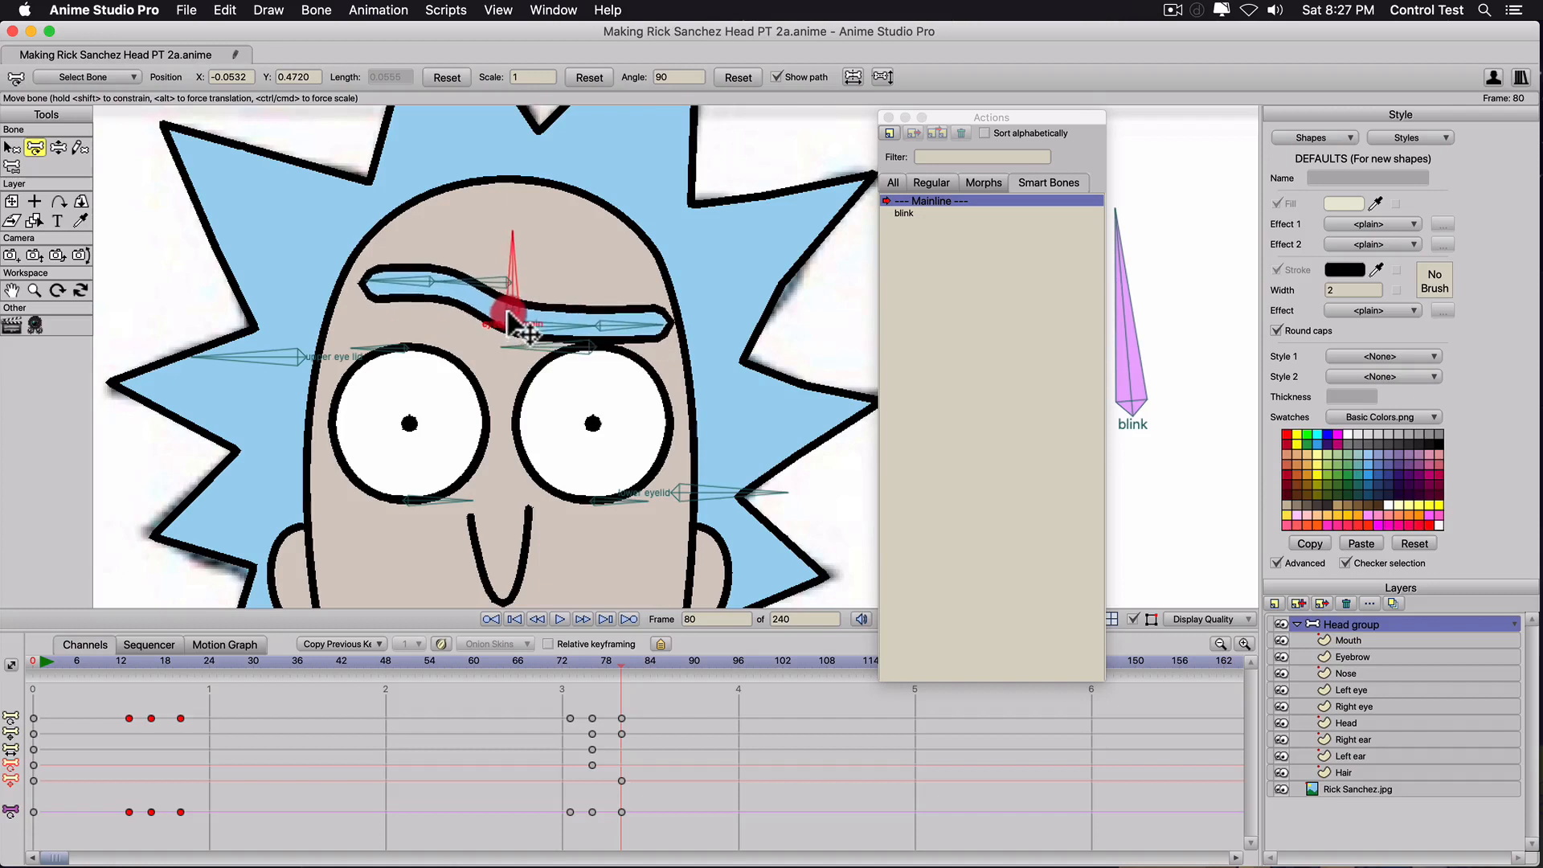
pyautogui.click(524, 323)
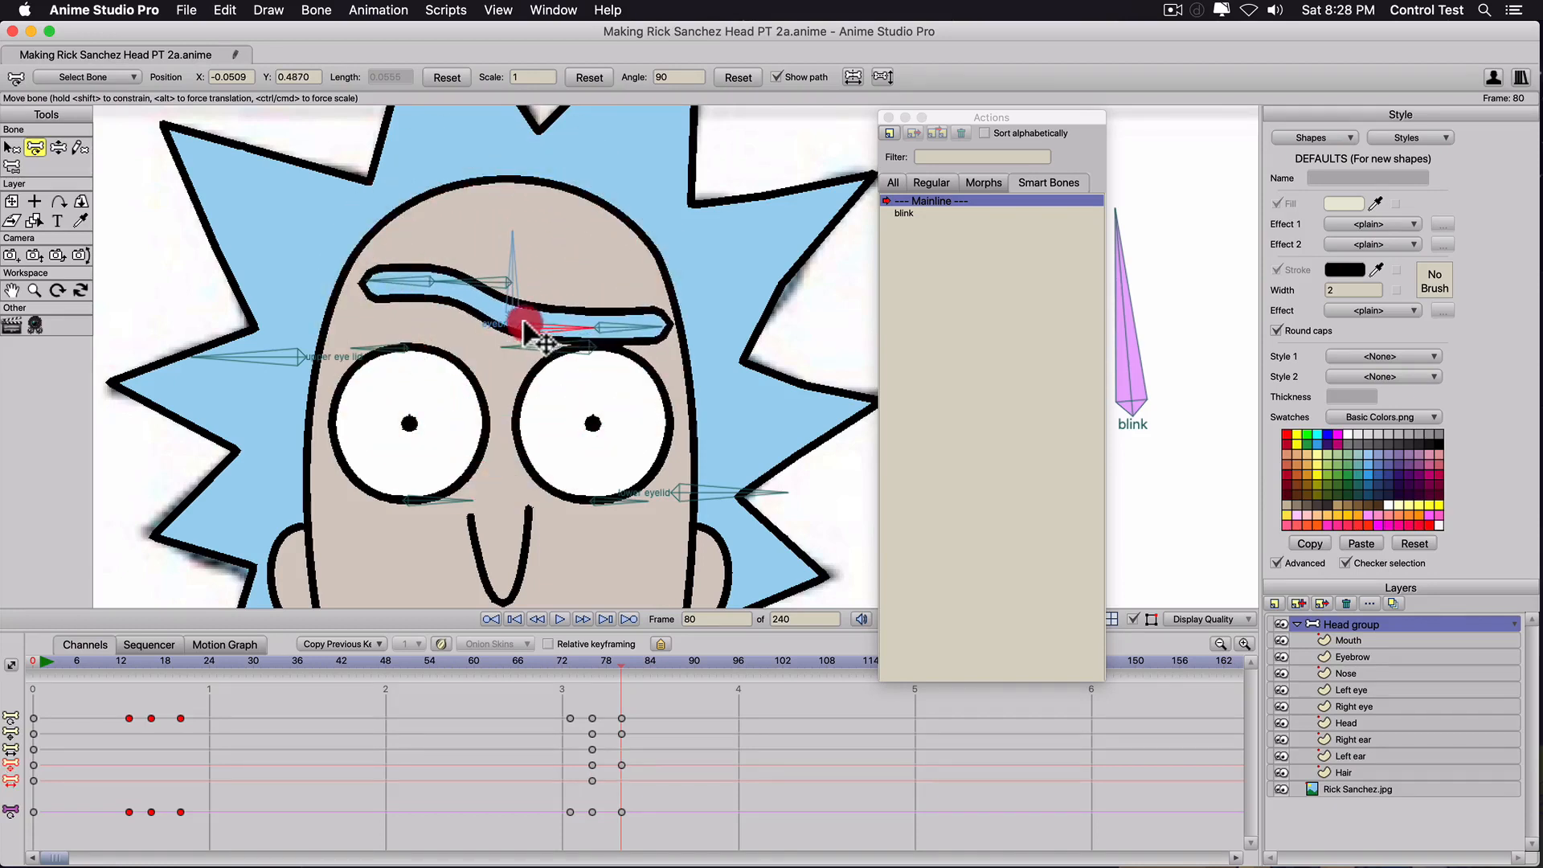
pyautogui.moveTo(505, 278); pyautogui.dragTo(505, 327)
# Play the animation from frame 1 through the second blink to check the eyebrow movement.
pyautogui.scroll(-5, 494, 361)
pyautogui.moveTo(518, 658); pyautogui.dragTo(1, 661)
pyautogui.press('space')
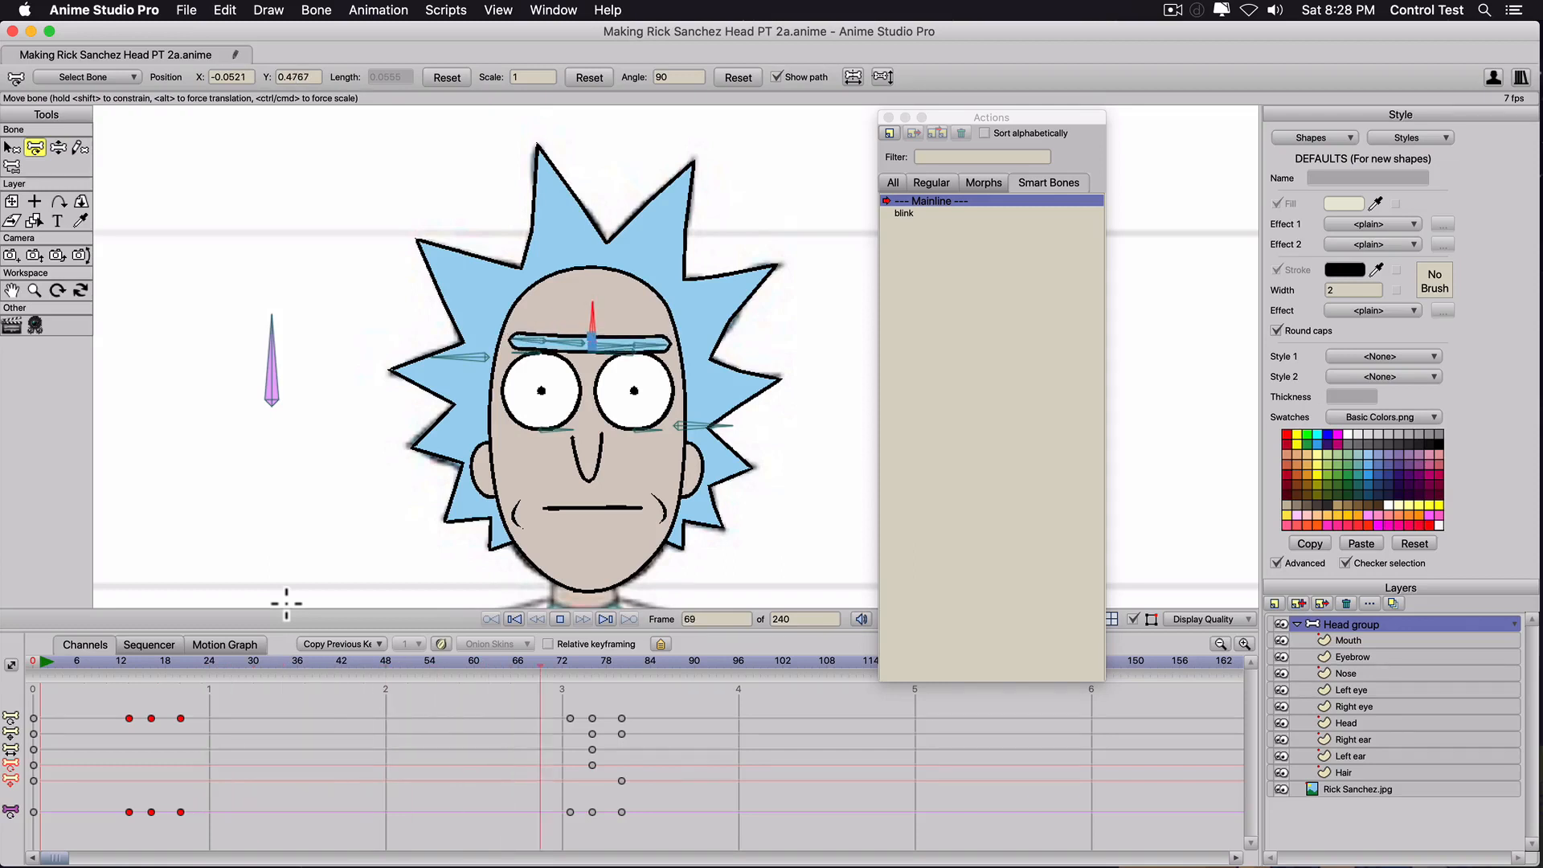
pyautogui.press('space')
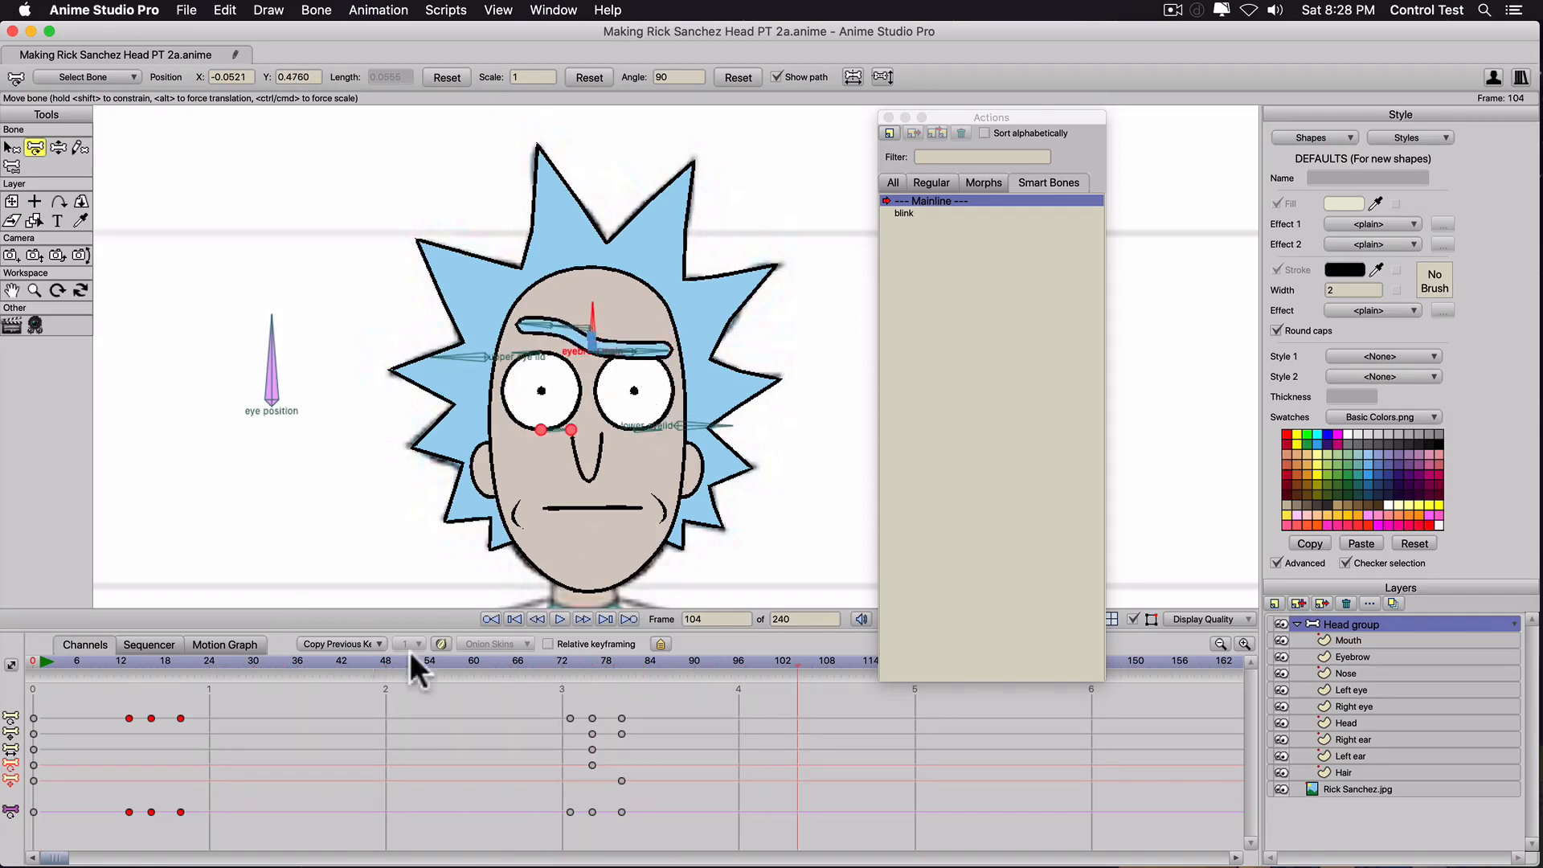
# At frame 0, move the main eyebrow bone up to about Y 0.504, above the eyebrow, and realign the inner eyebrow bones inside the brow.
pyautogui.moveTo(593, 656); pyautogui.dragTo(42, 652)
pyautogui.click(597, 344)
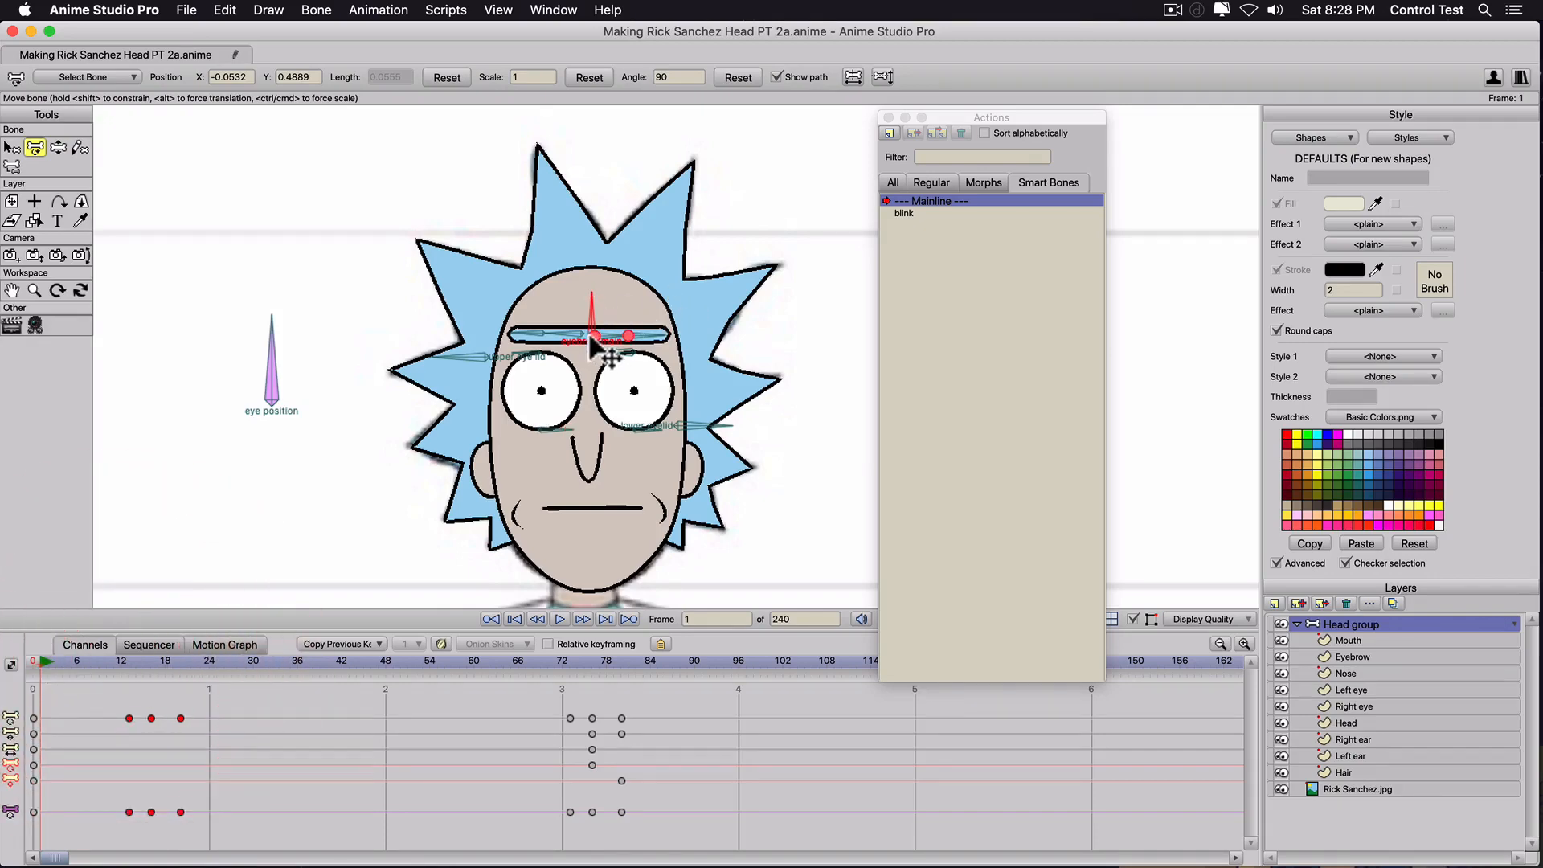
pyautogui.click(591, 333)
pyautogui.scroll(4, 587, 333)
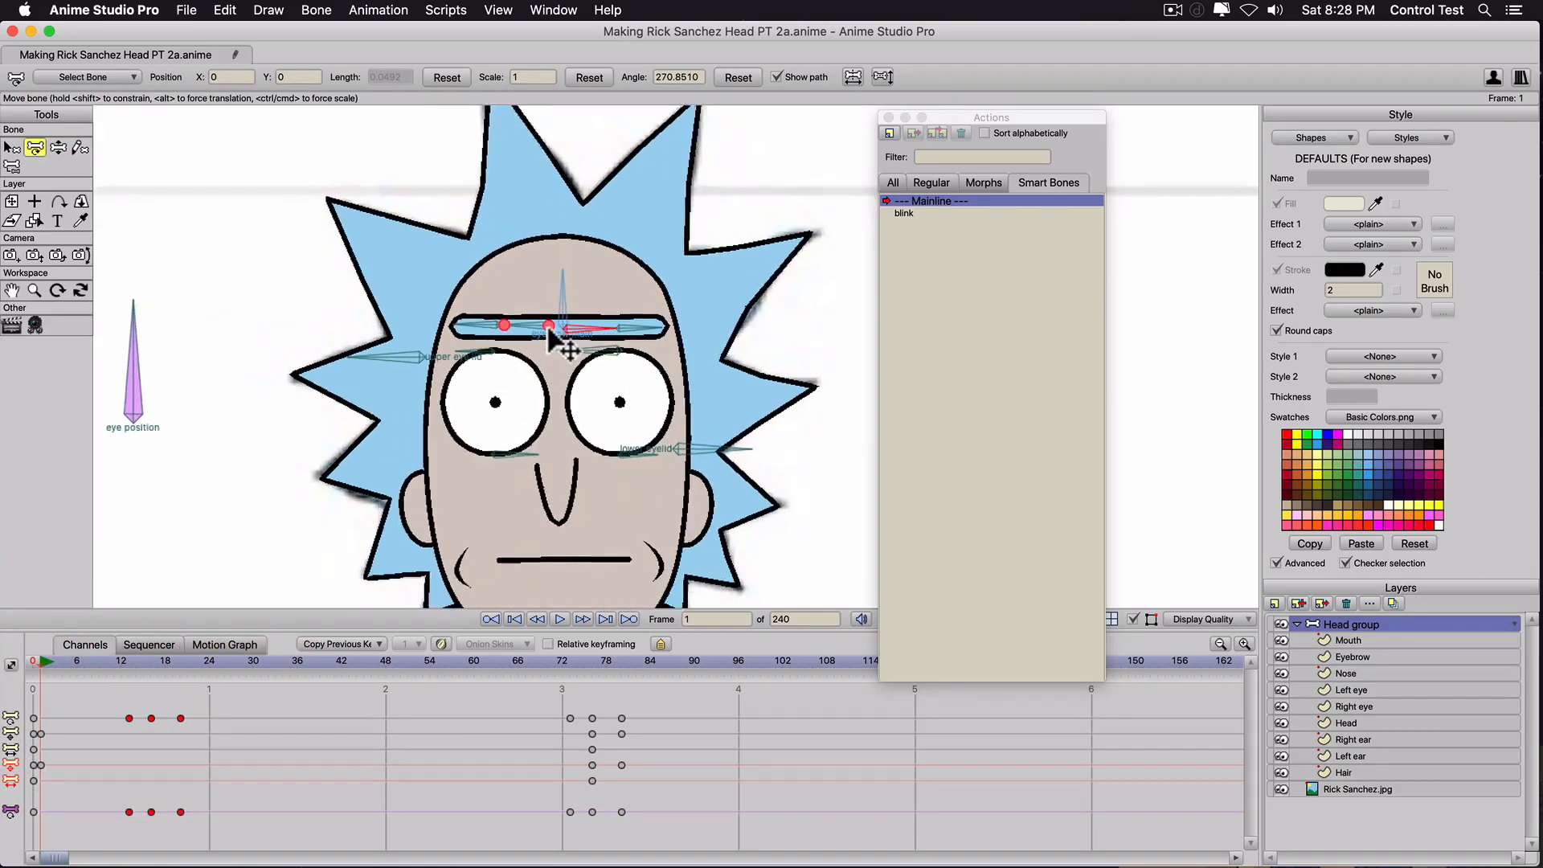
pyautogui.click(10, 650)
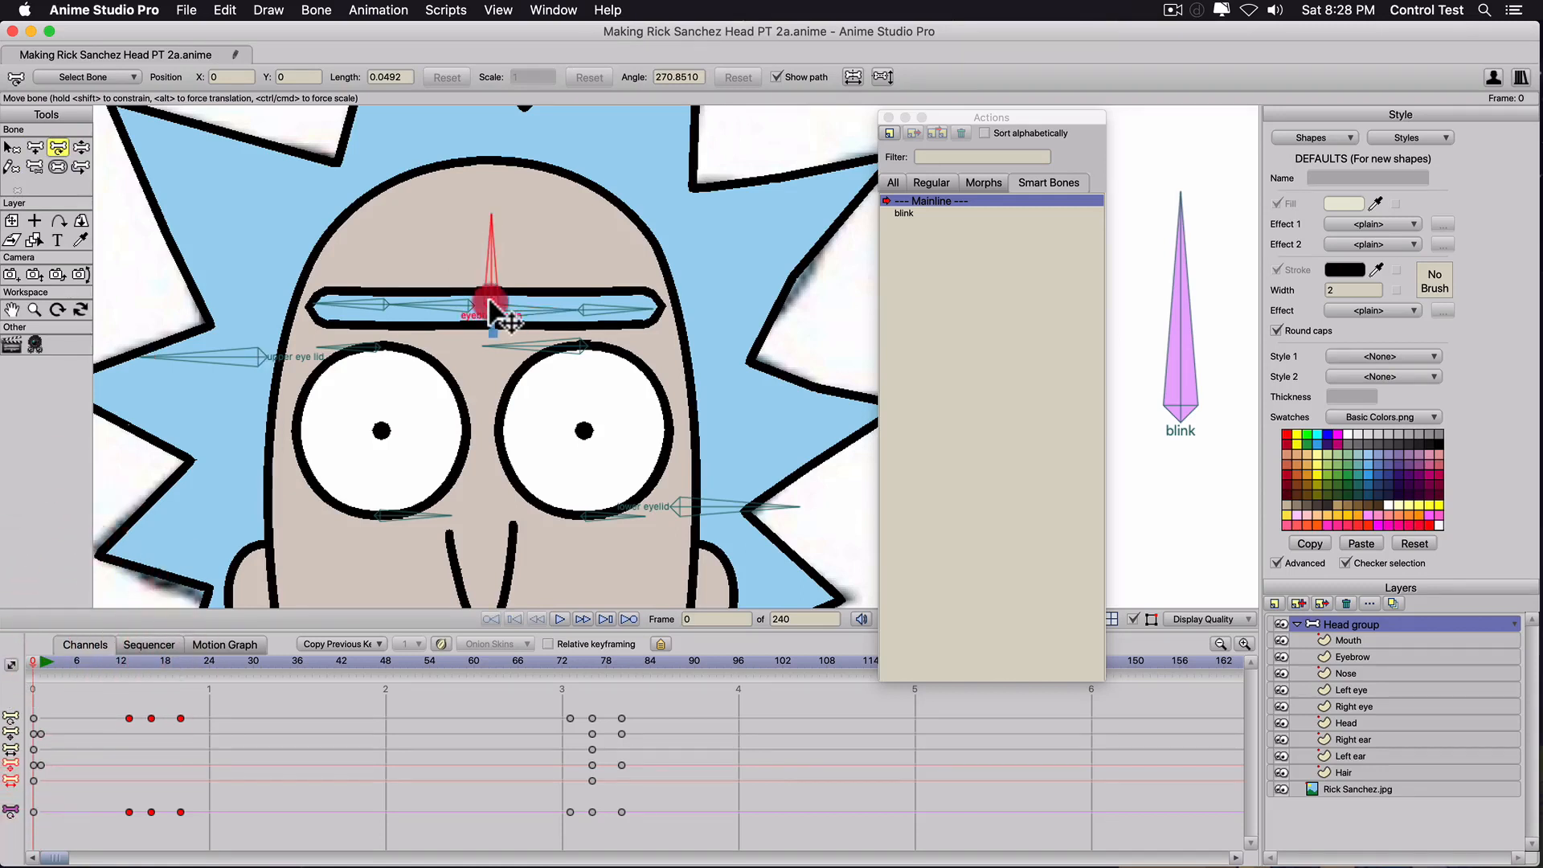
pyautogui.moveTo(490, 298); pyautogui.dragTo(487, 282)
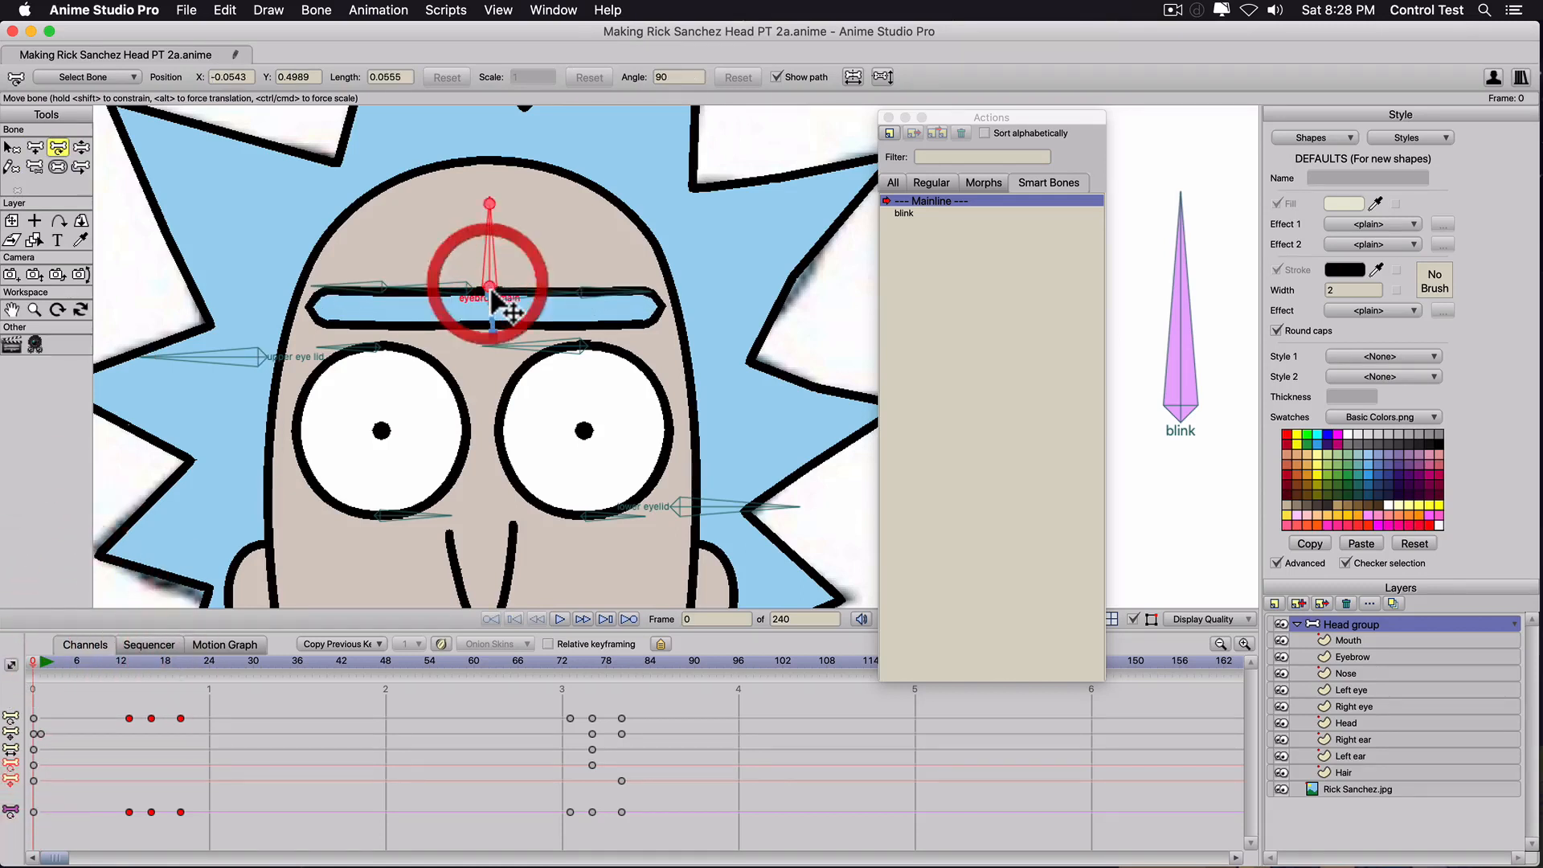
pyautogui.click(496, 296)
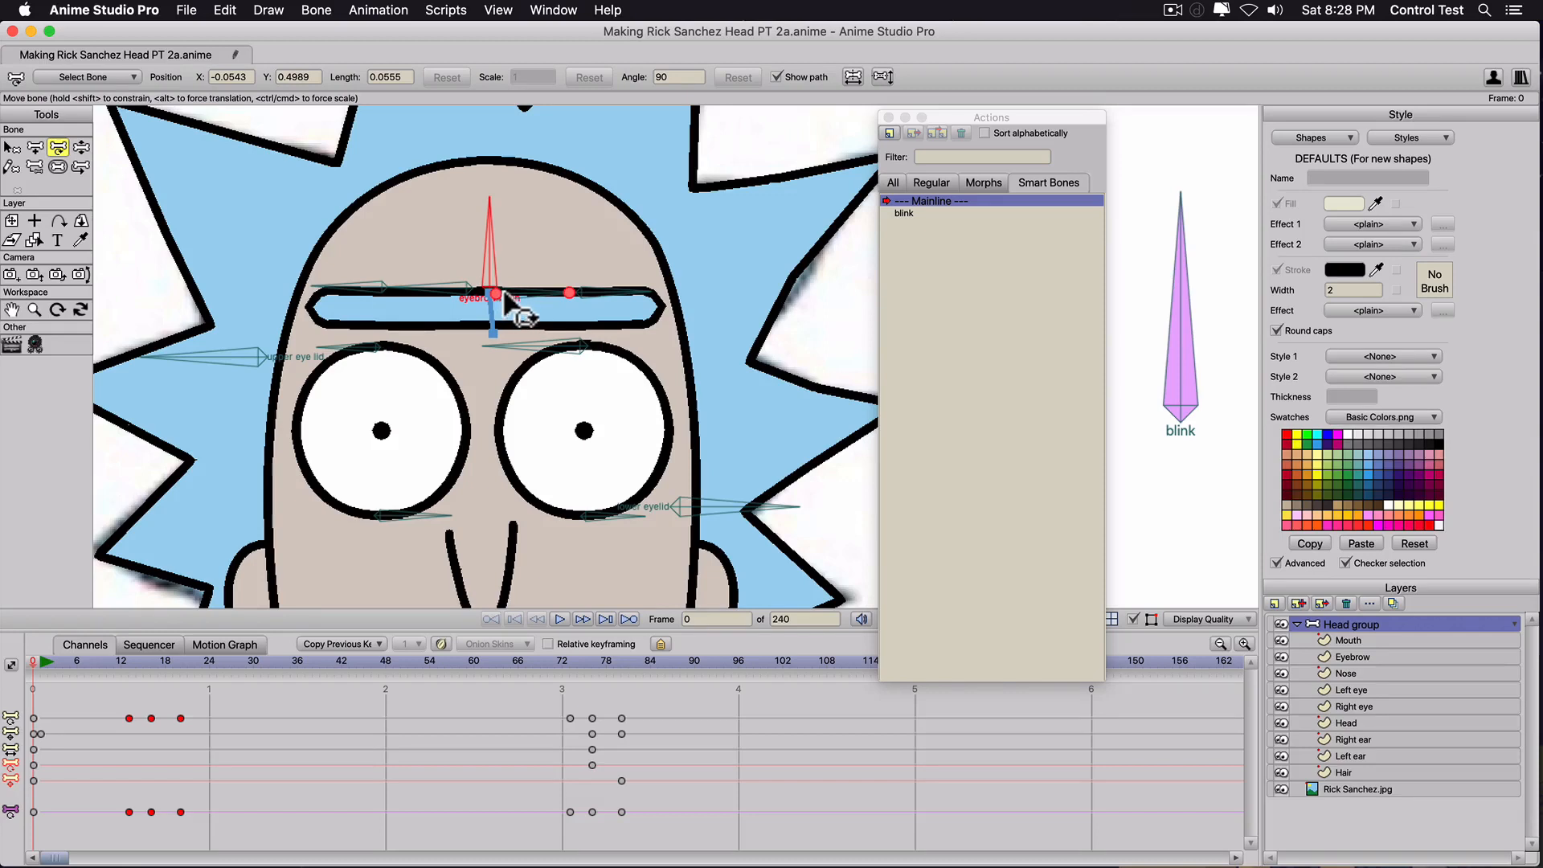
pyautogui.moveTo(500, 294)
pyautogui.mouseDown()
pyautogui.moveTo(510, 312)
pyautogui.moveTo(460, 298)
pyautogui.moveTo(464, 310)
pyautogui.moveTo(480, 279)
pyautogui.mouseUp()
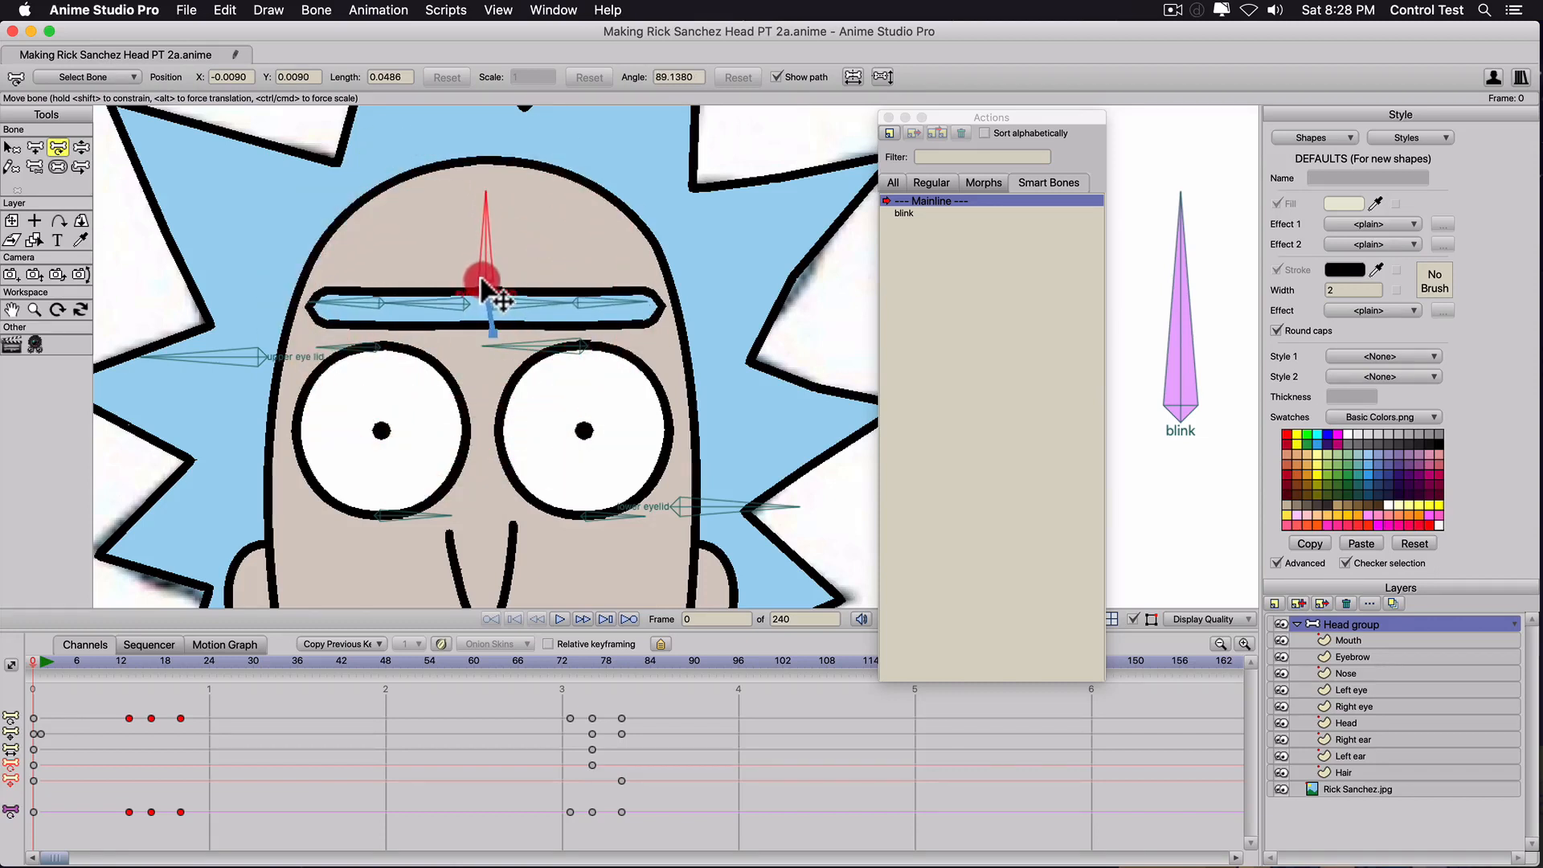
pyautogui.click(511, 312)
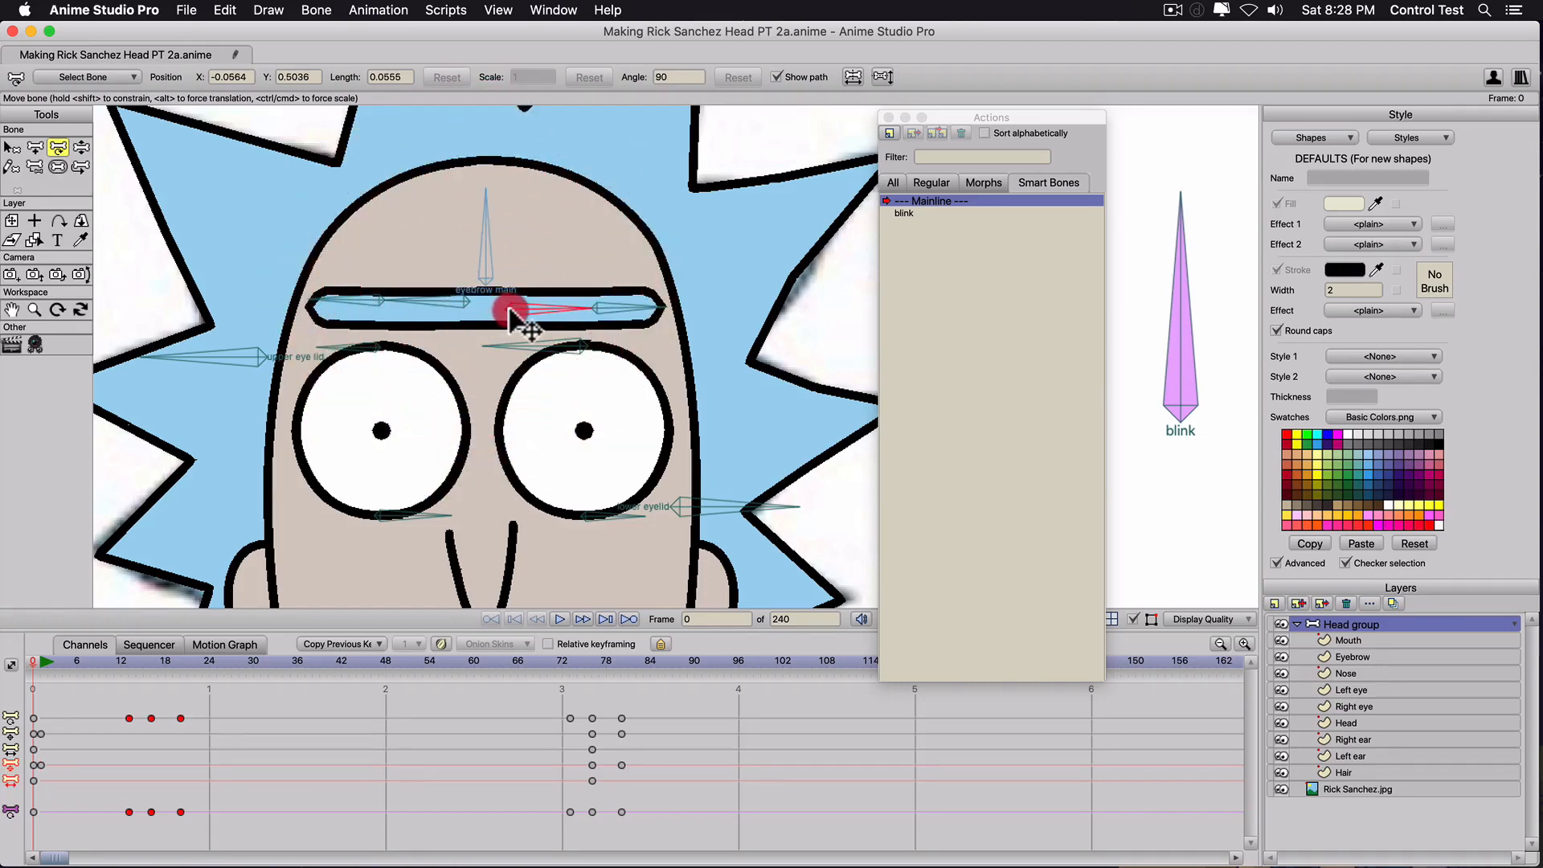
pyautogui.click(465, 309)
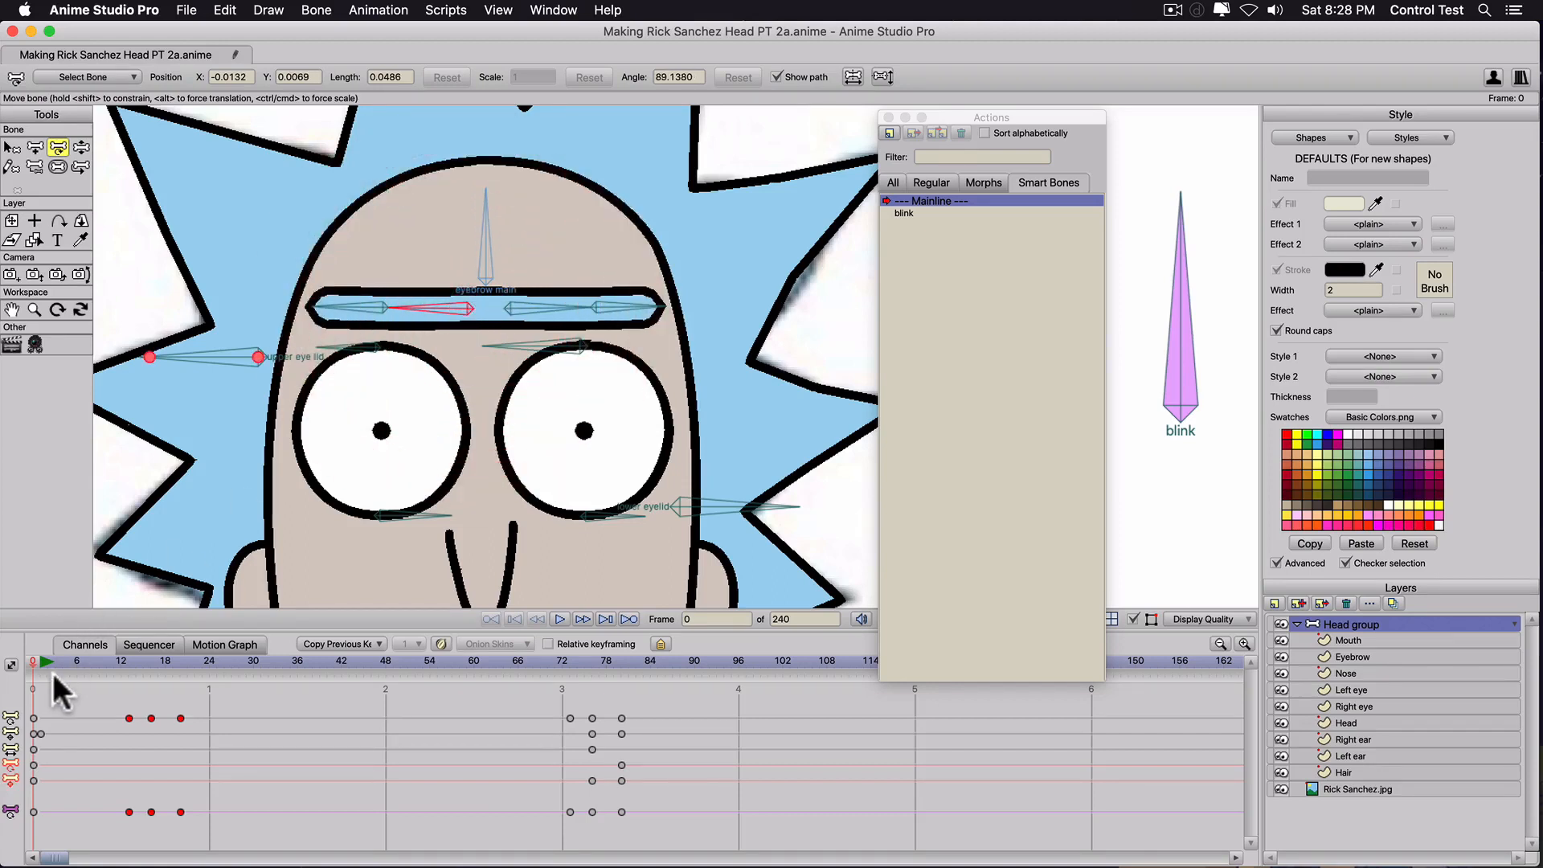
# Delete the second blink's keyframes from frame 73 to 80 and all keyframes of the eyebrow bones.
pyautogui.moveTo(50, 662); pyautogui.dragTo(18, 705)
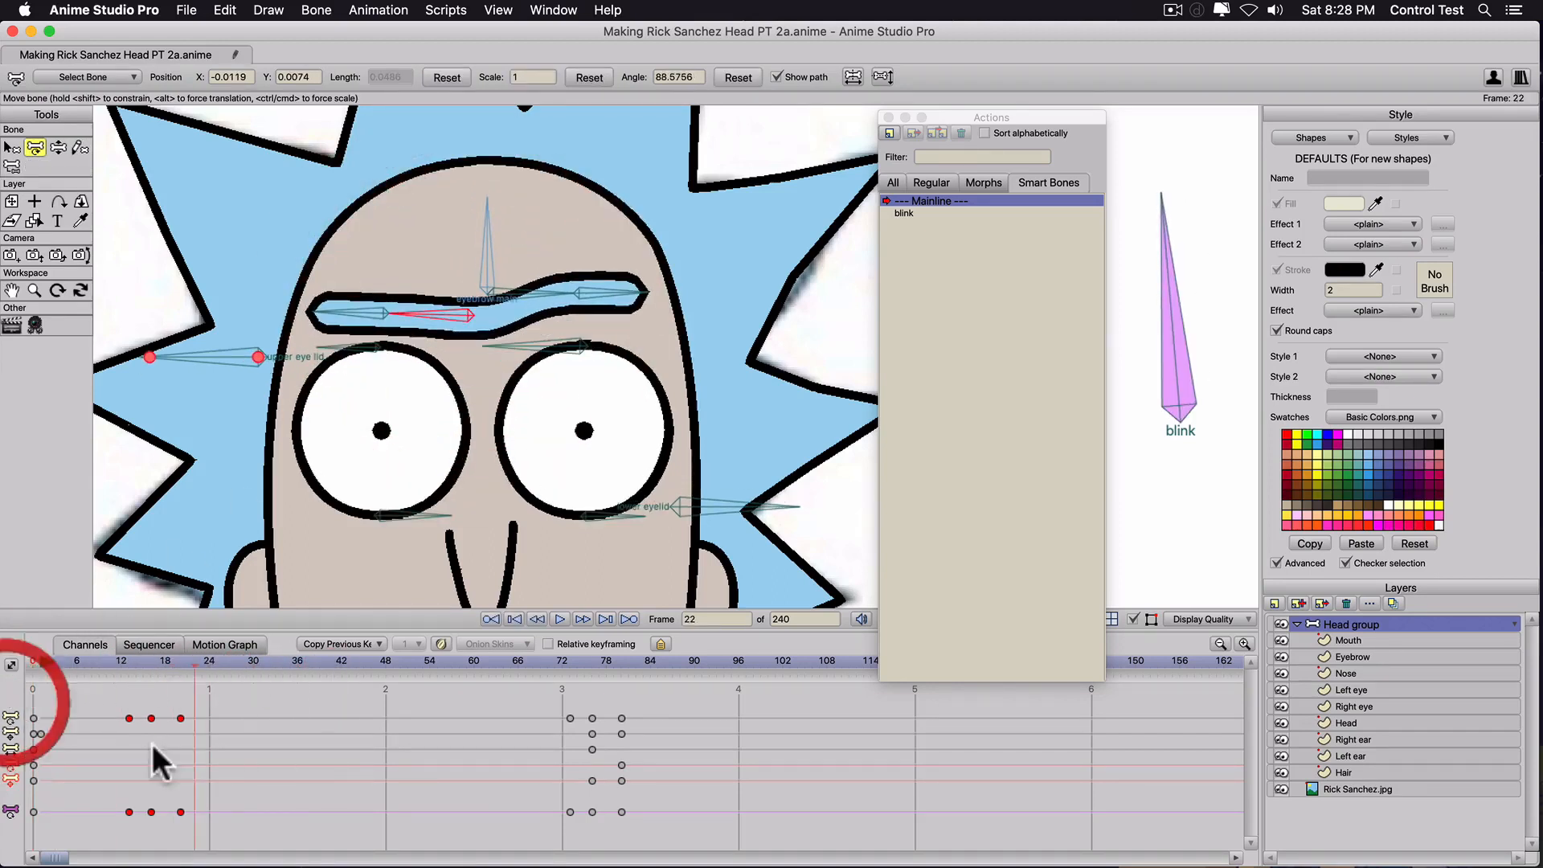
pyautogui.moveTo(650, 691); pyautogui.dragTo(519, 812)
pyautogui.press('b')
pyautogui.click(657, 303)
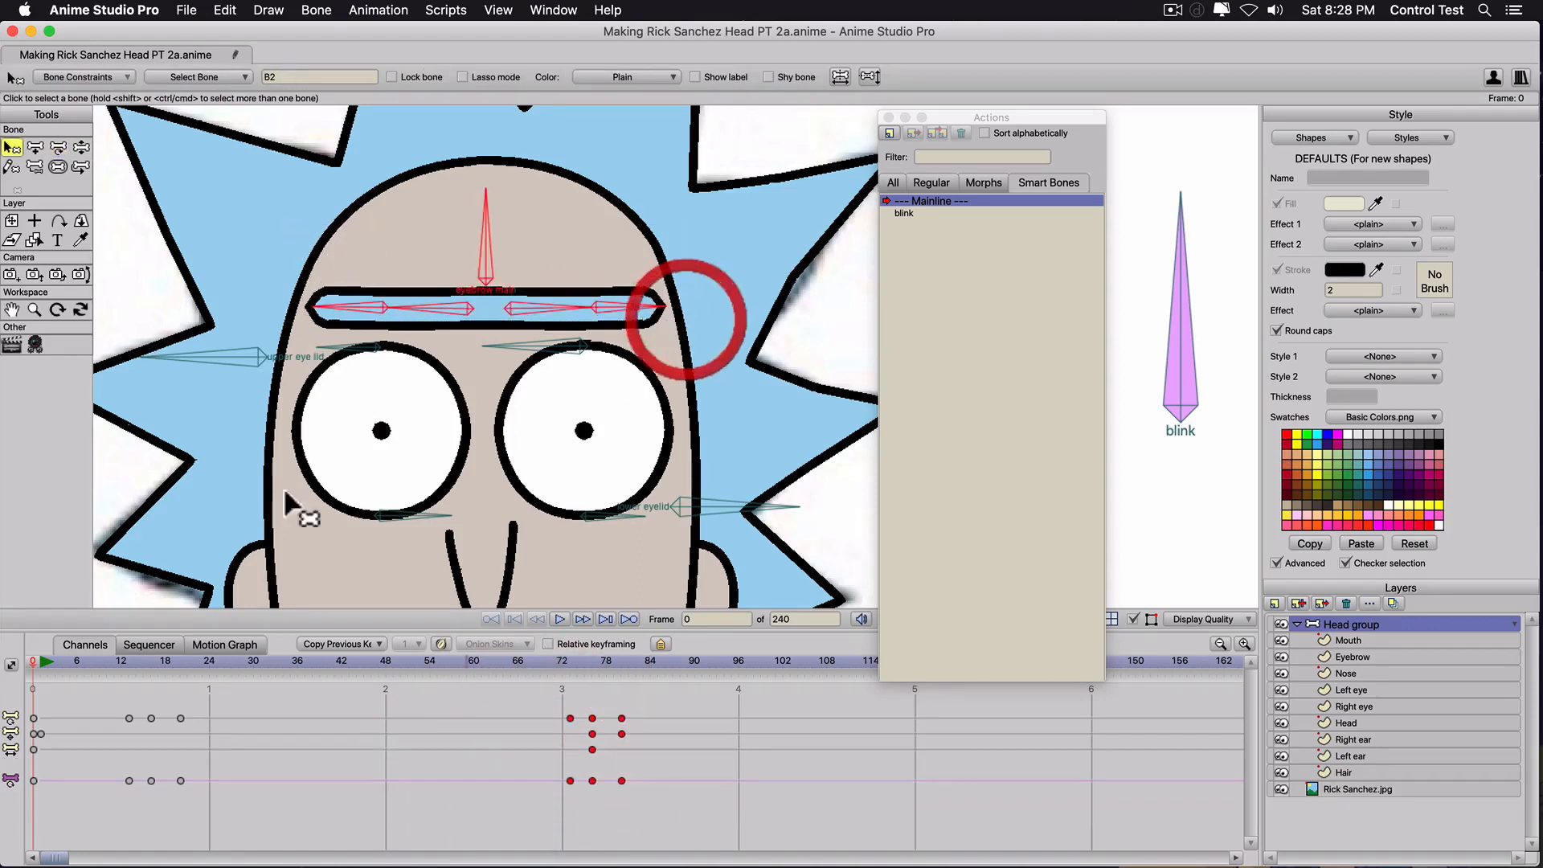
pyautogui.click(12, 778)
pyautogui.press('BackSpace')
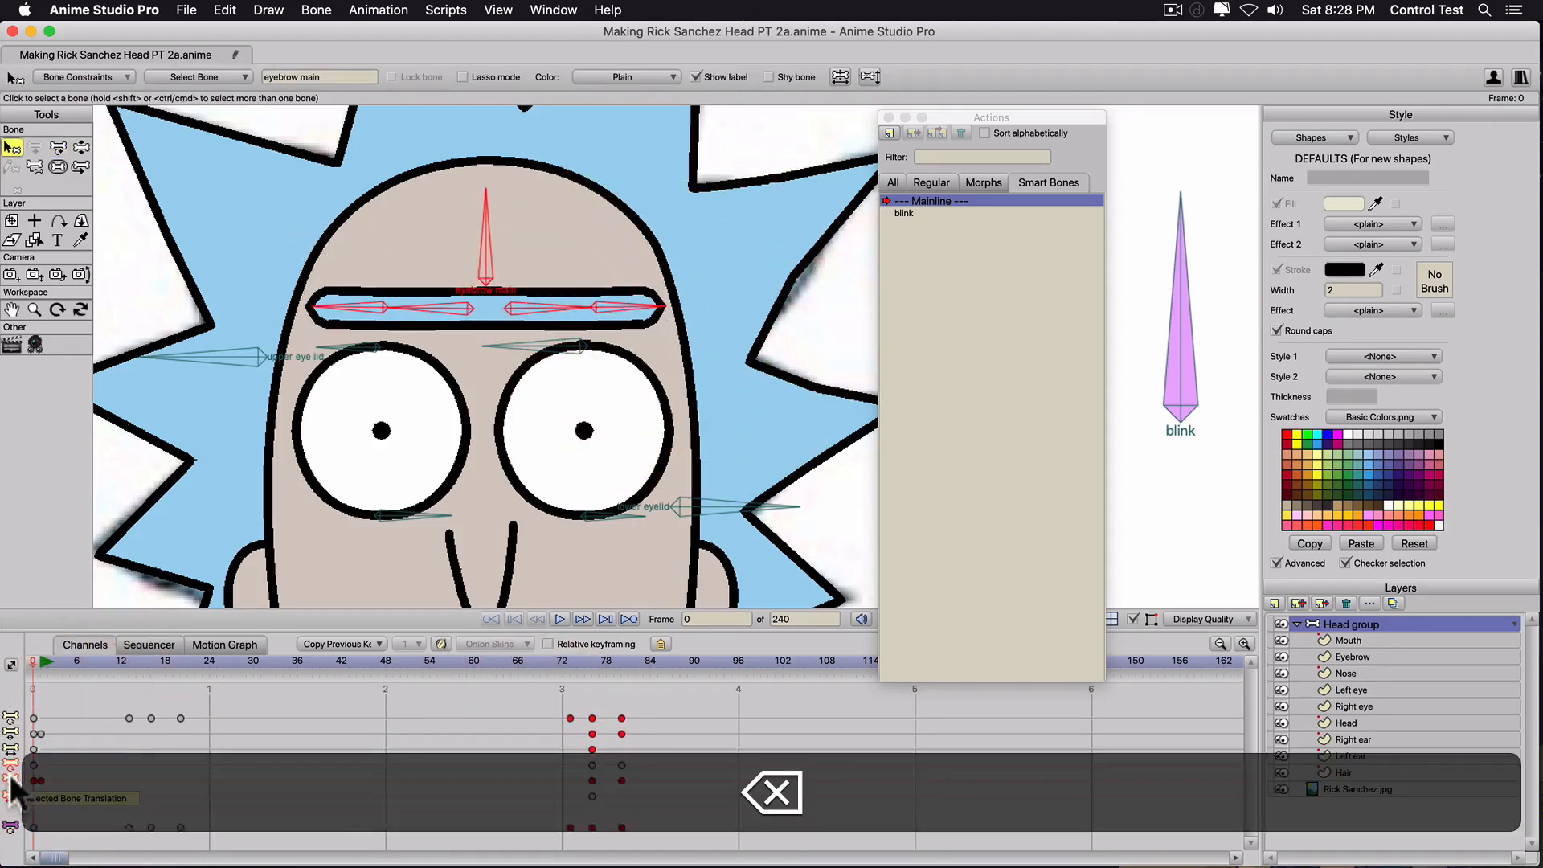
# Copy the blink keyframes from frames 13 to 20 and paste them at frame 55.
pyautogui.moveTo(32, 659); pyautogui.dragTo(275, 657)
pyautogui.scroll(-5, 404, 516)
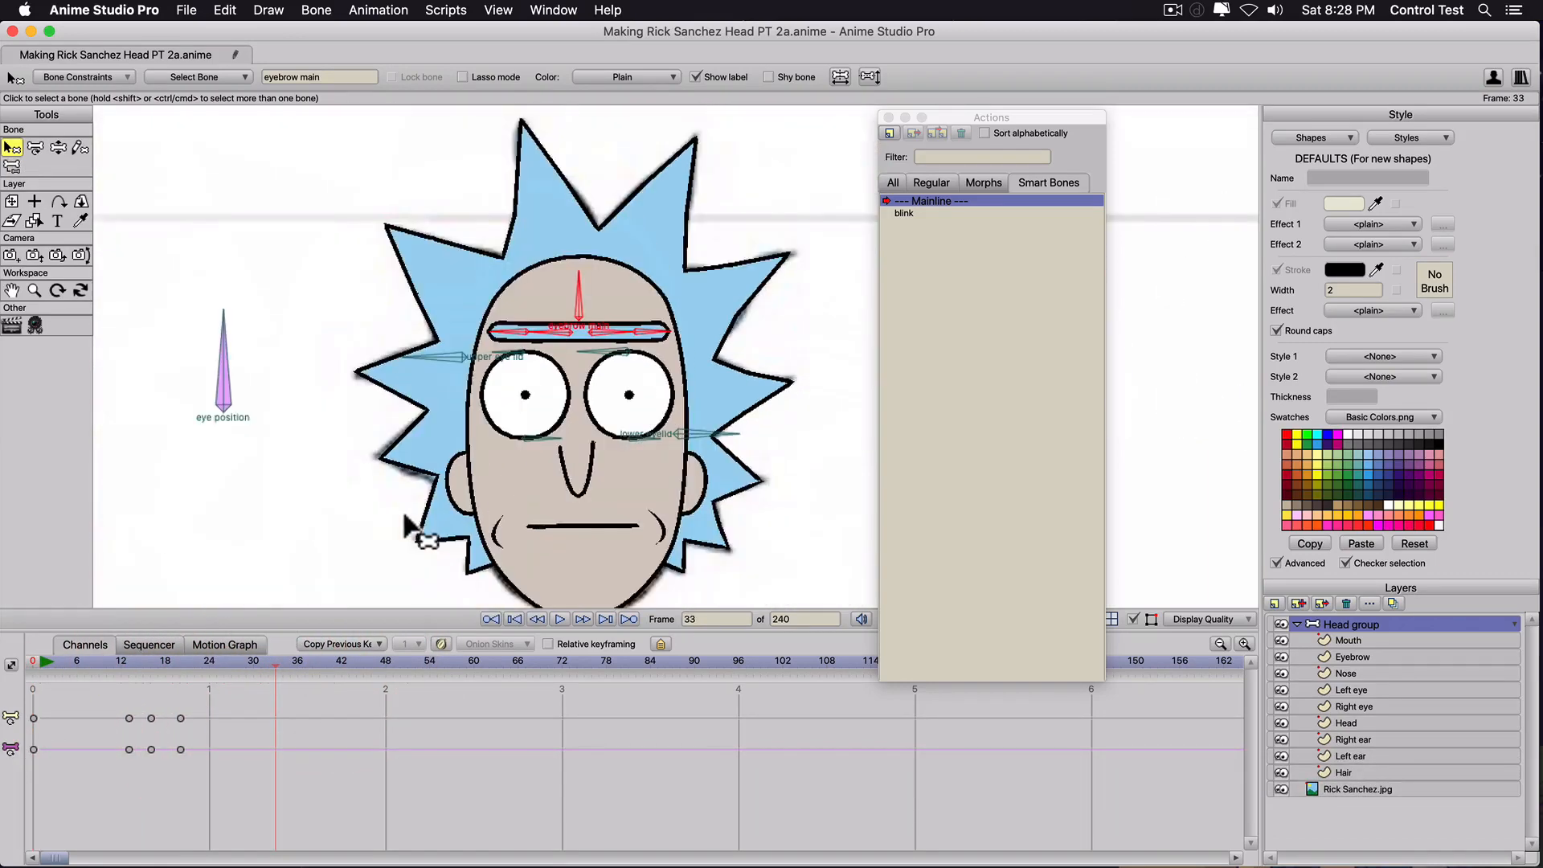
pyautogui.moveTo(210, 687); pyautogui.dragTo(162, 794)
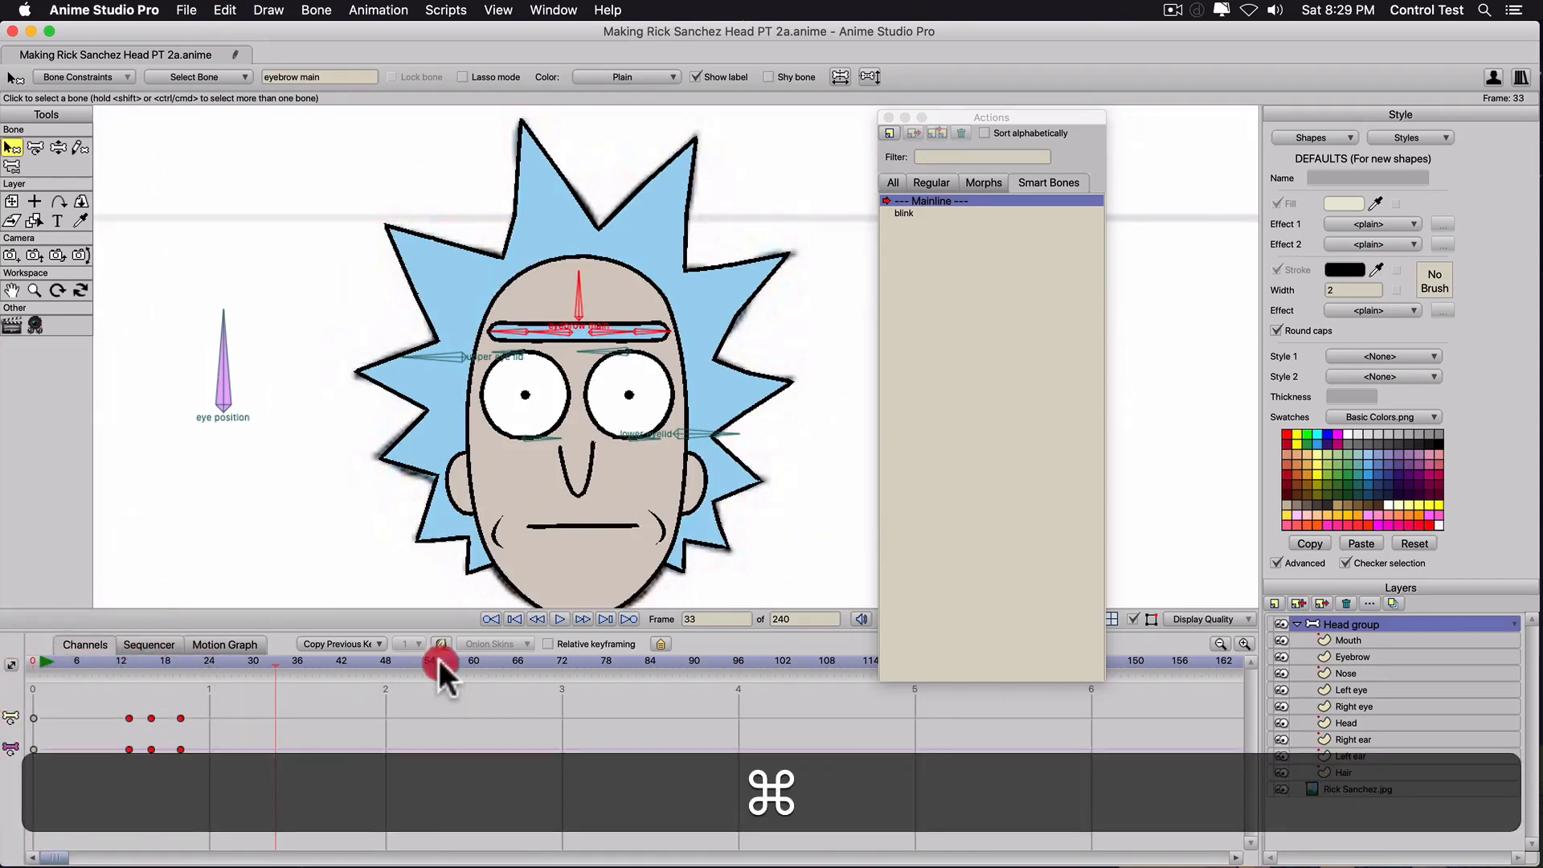
pyautogui.click(438, 661)
pyautogui.press('super+v')
# Add level-pose keyframes to all the eyebrow bones at frames 58 and 62.
pyautogui.click(460, 661)
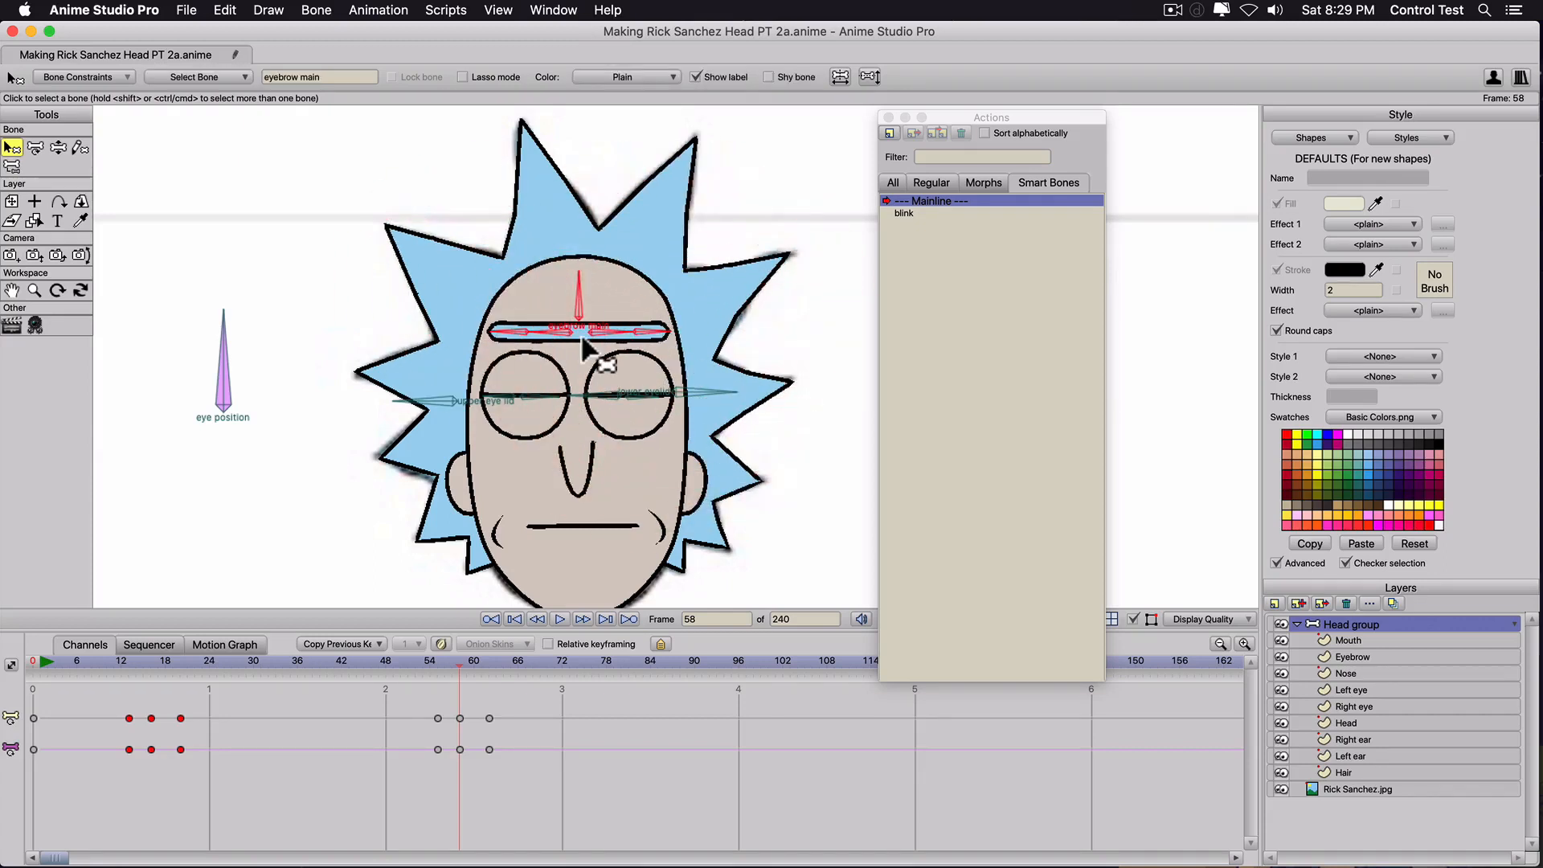
pyautogui.press('super')
pyautogui.keyDown('super'); pyautogui.click(514, 302); pyautogui.keyUp('super')
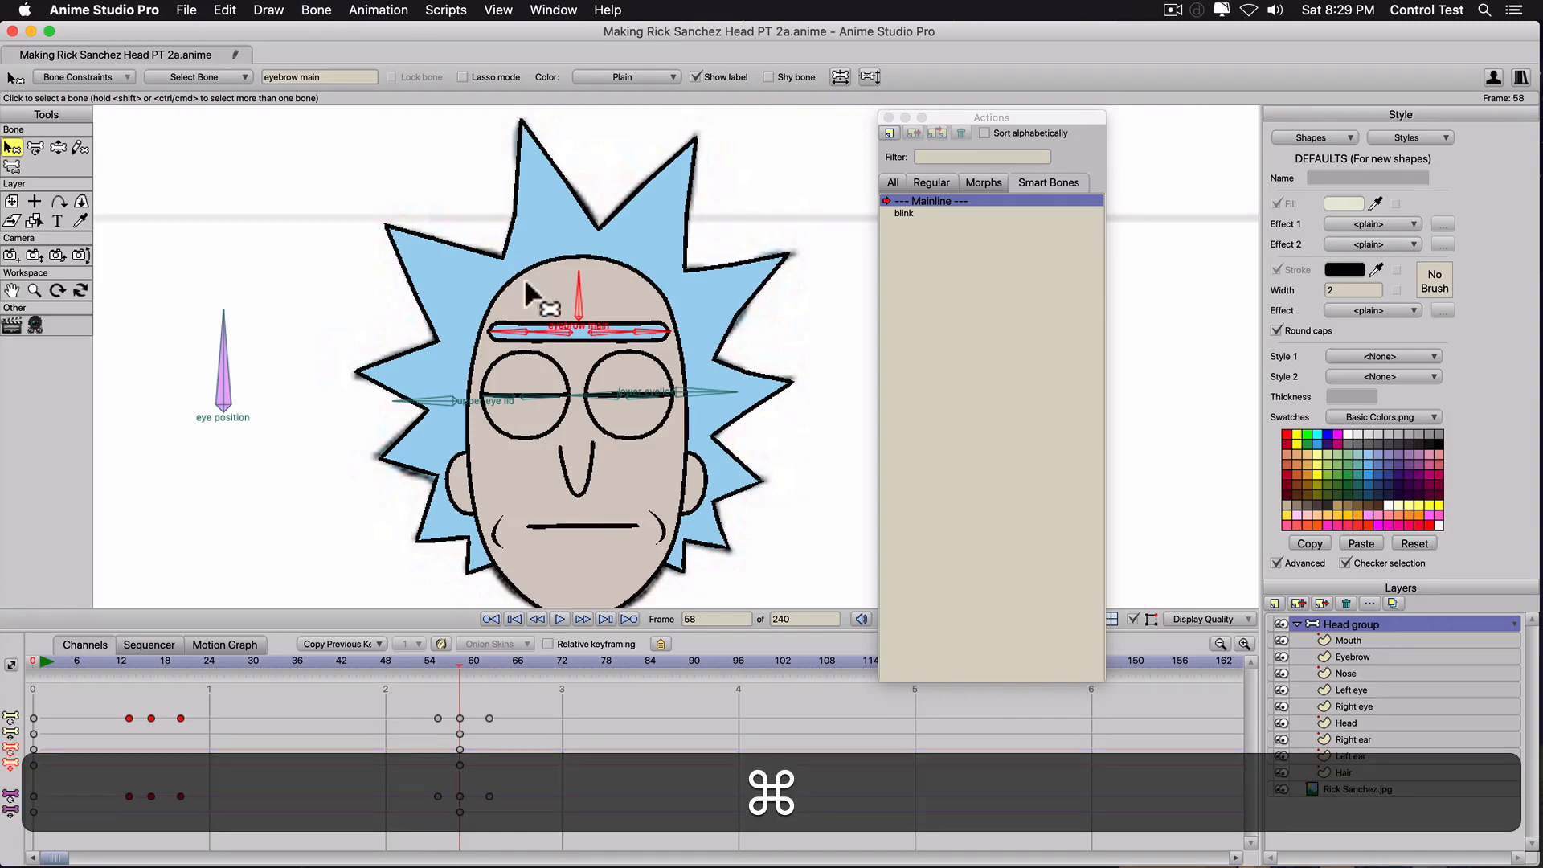
pyautogui.click(487, 662)
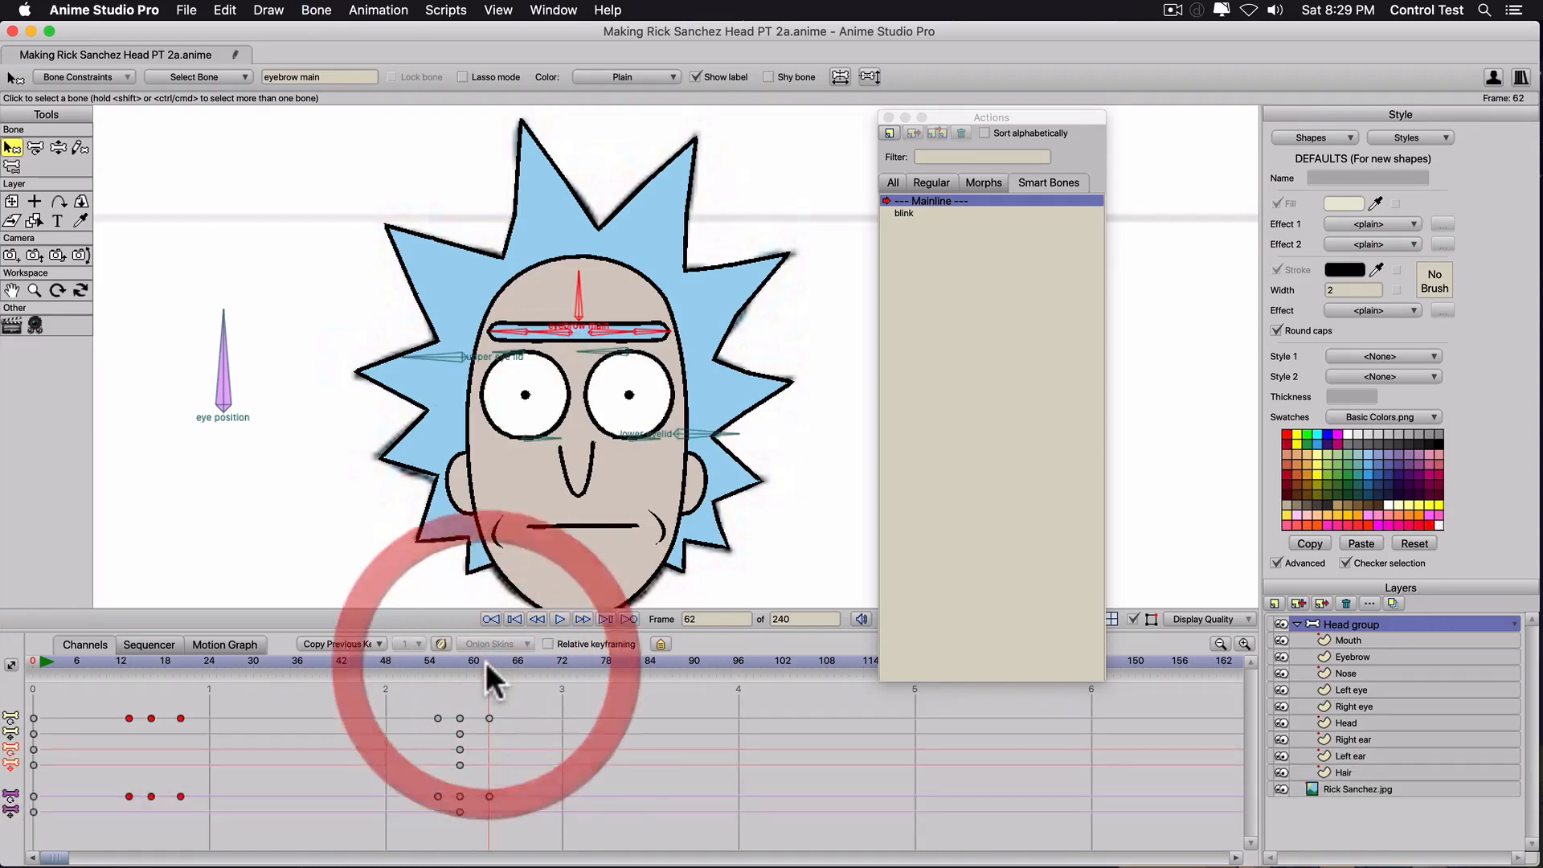
pyautogui.press('t')
pyautogui.moveTo(620, 296); pyautogui.dragTo(614, 306)
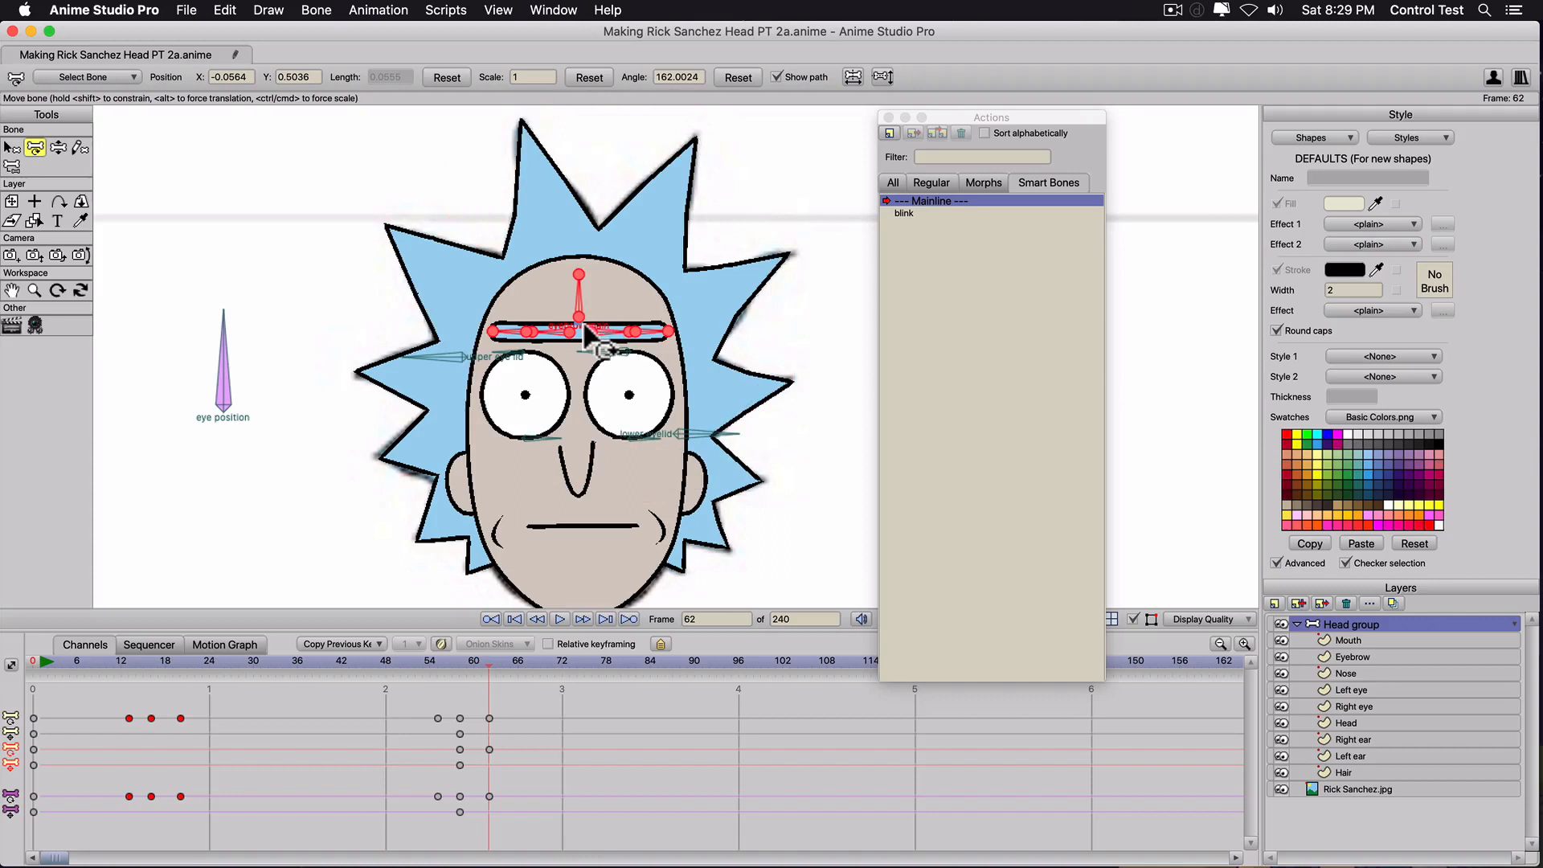
pyautogui.click(580, 325)
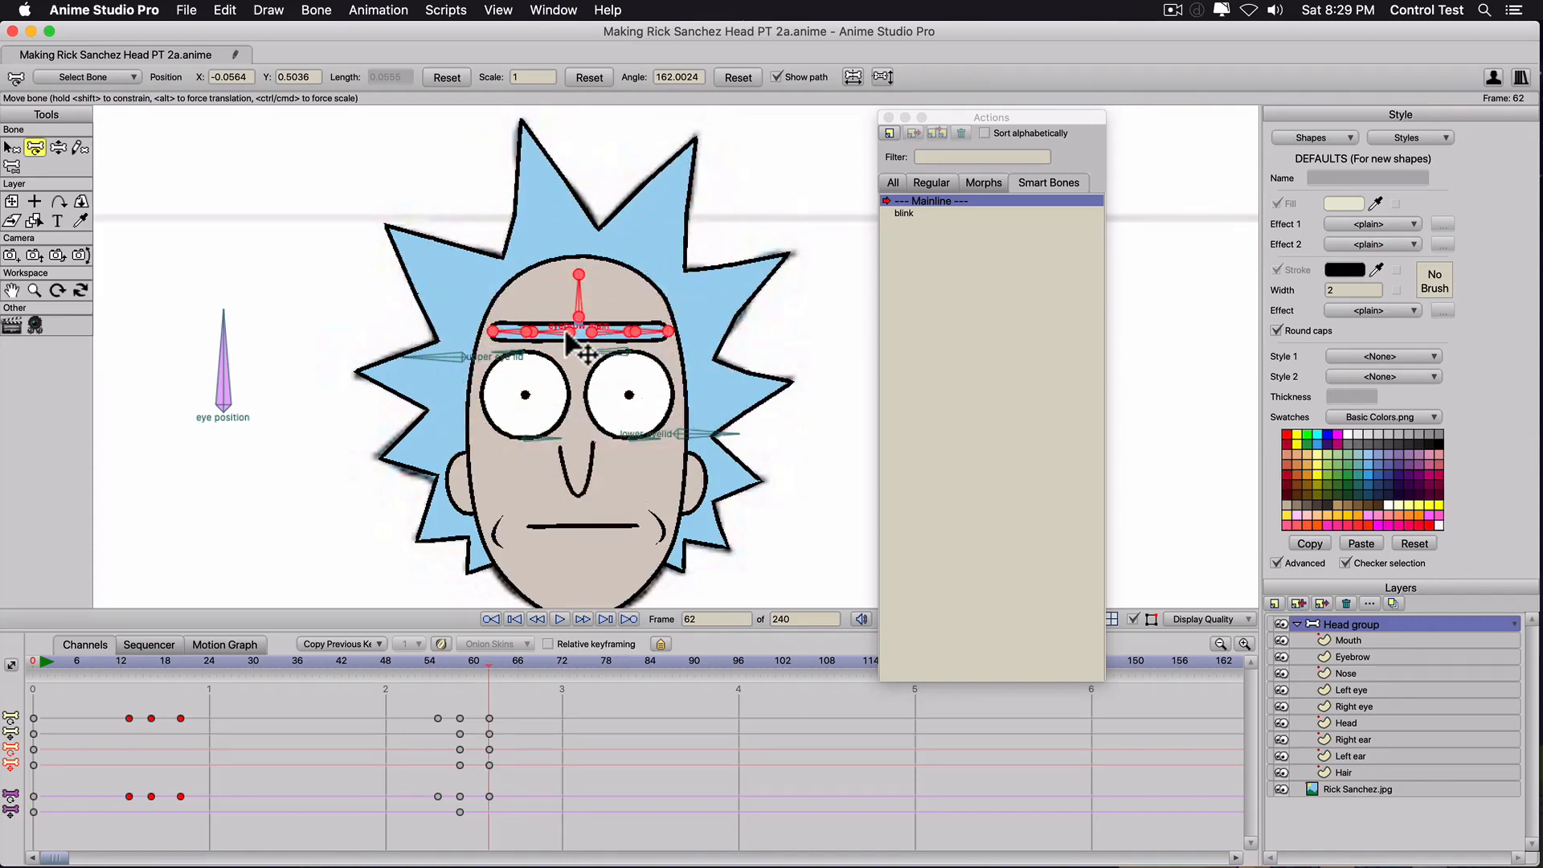
# At frame 62, try a lowered eyebrow with its left half raised and the main bone at about Y 0.482, and play it back.
pyautogui.click(566, 332)
pyautogui.moveTo(568, 334)
pyautogui.mouseDown()
pyautogui.moveTo(566, 270)
pyautogui.moveTo(578, 344)
pyautogui.mouseUp()
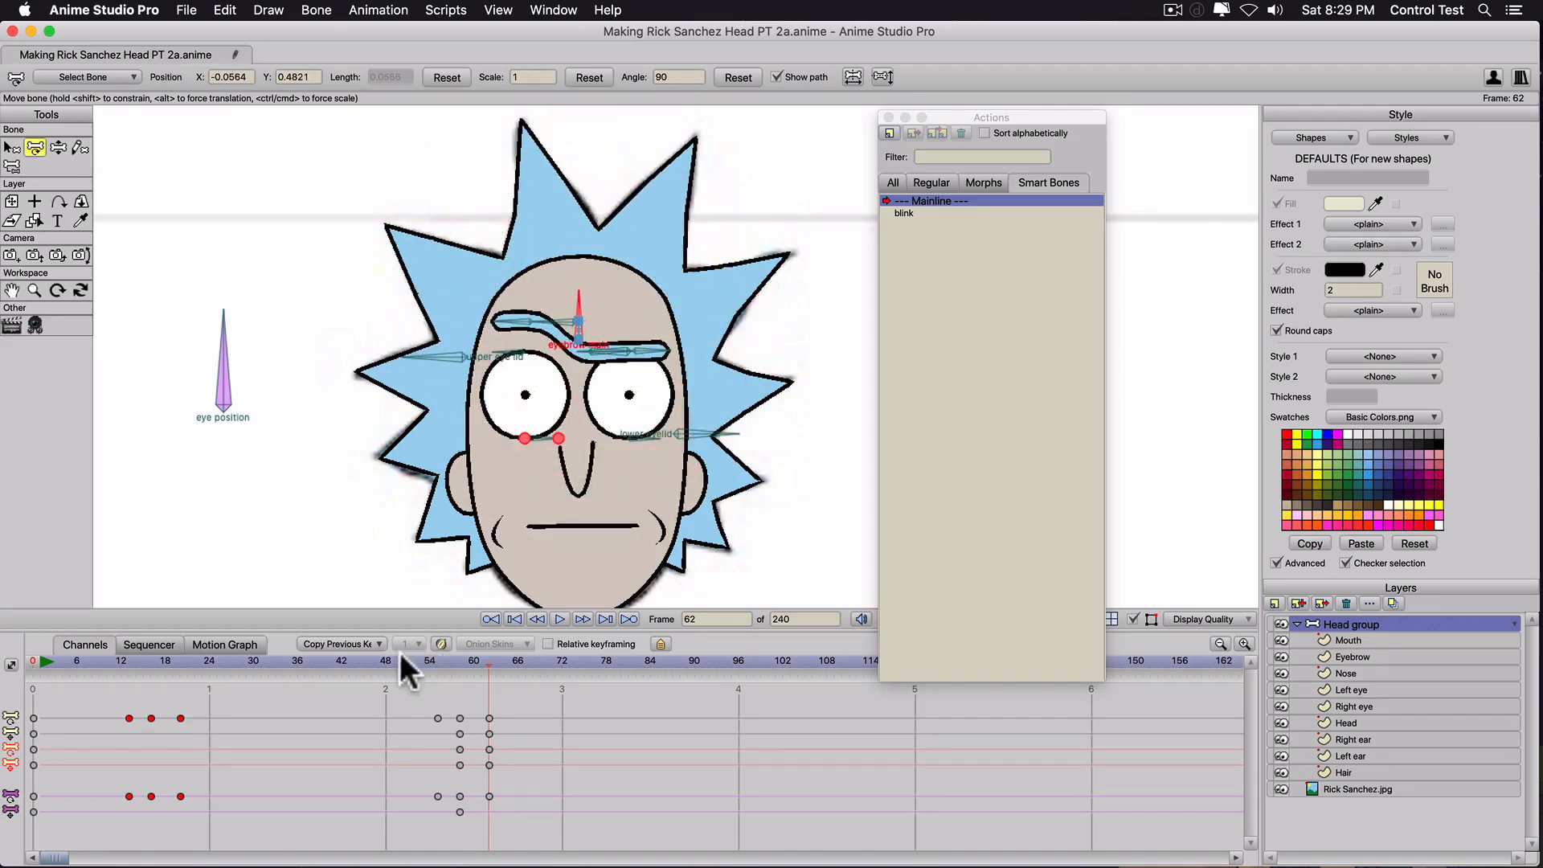
pyautogui.moveTo(379, 661); pyautogui.dragTo(2, 688)
pyautogui.press('space')
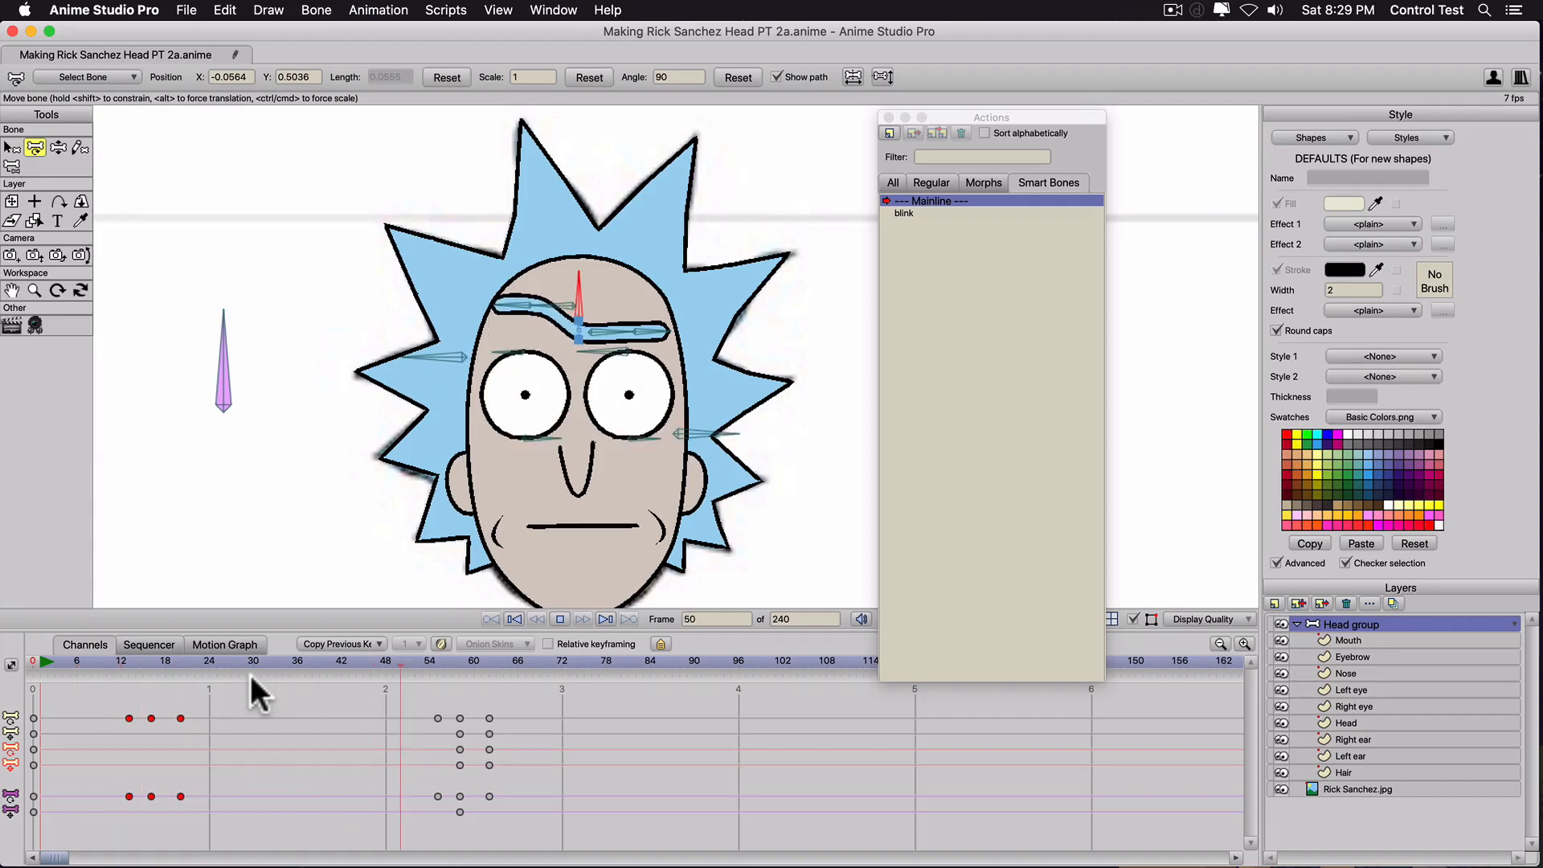
pyautogui.press('space')
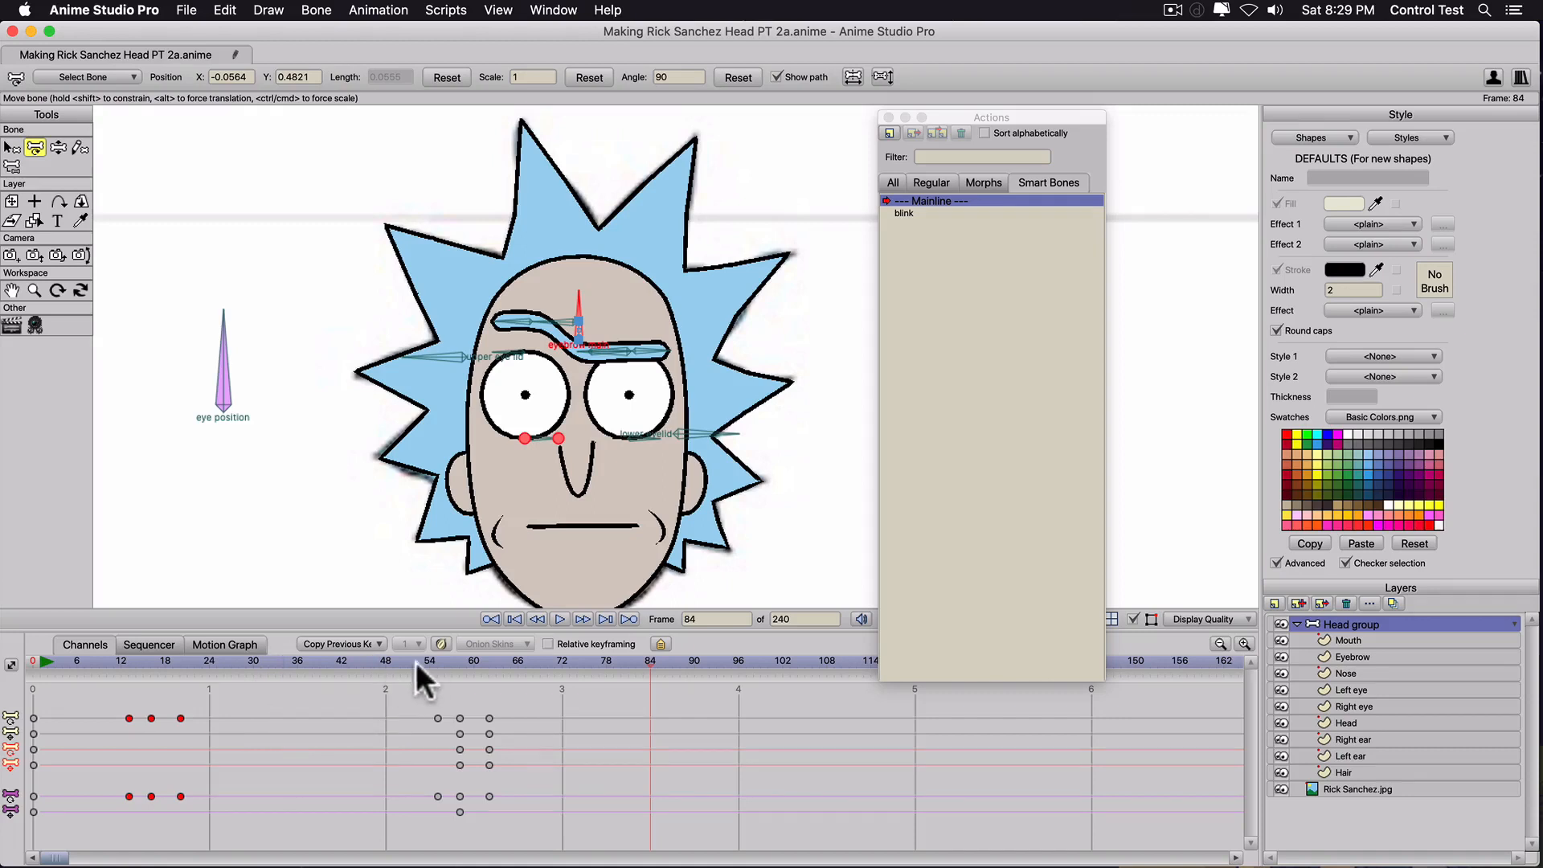
# Undo the eyebrow pose changes at frame 62 and add level-pose keyframes to the eyebrow bones at frame 55.
pyautogui.press('super+shift+z')
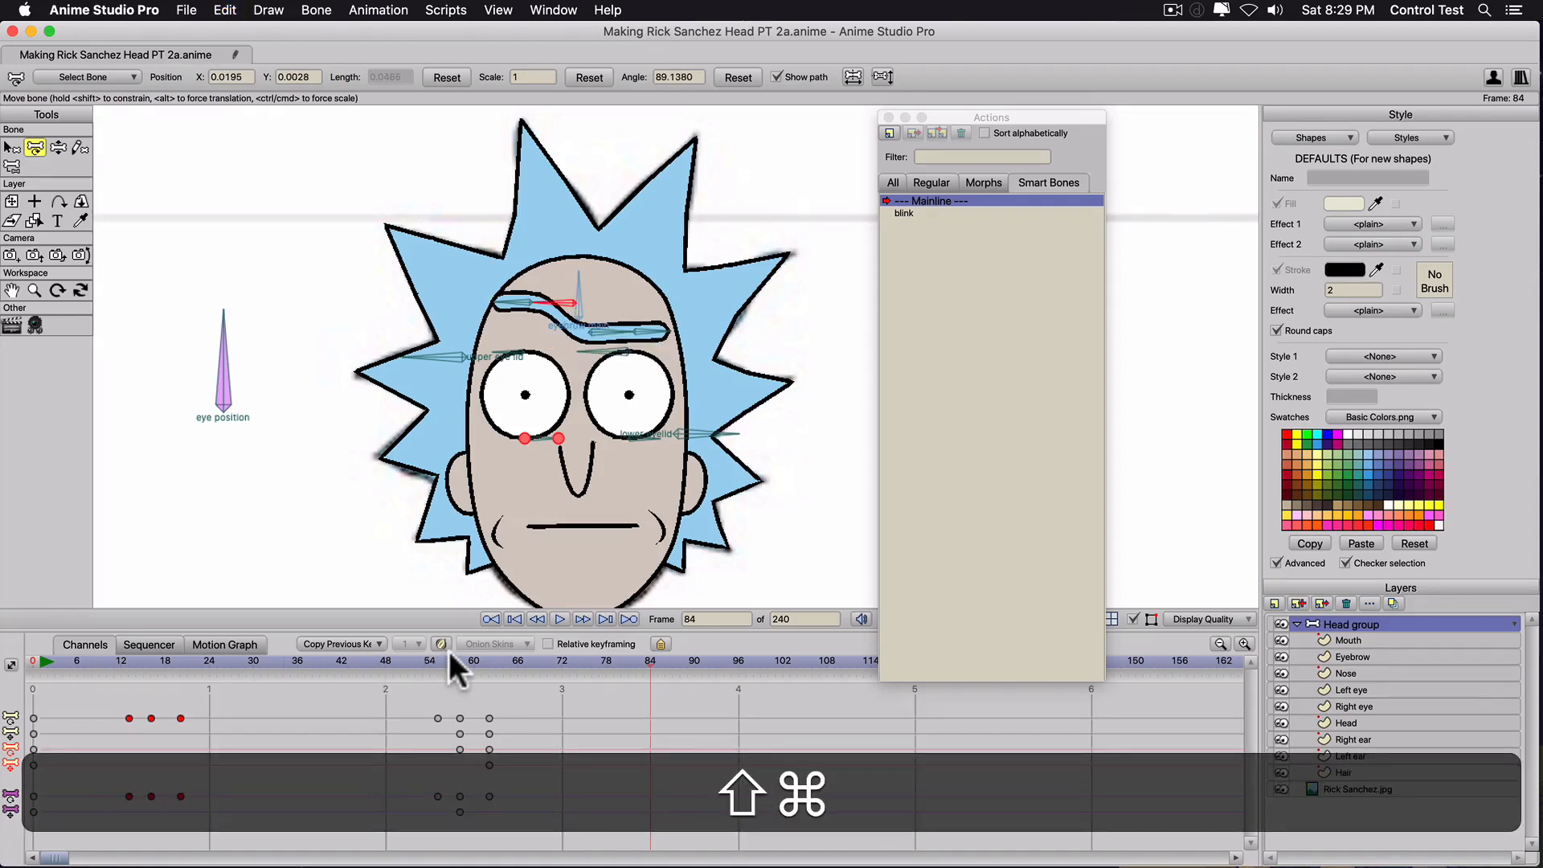
pyautogui.press('super+z')
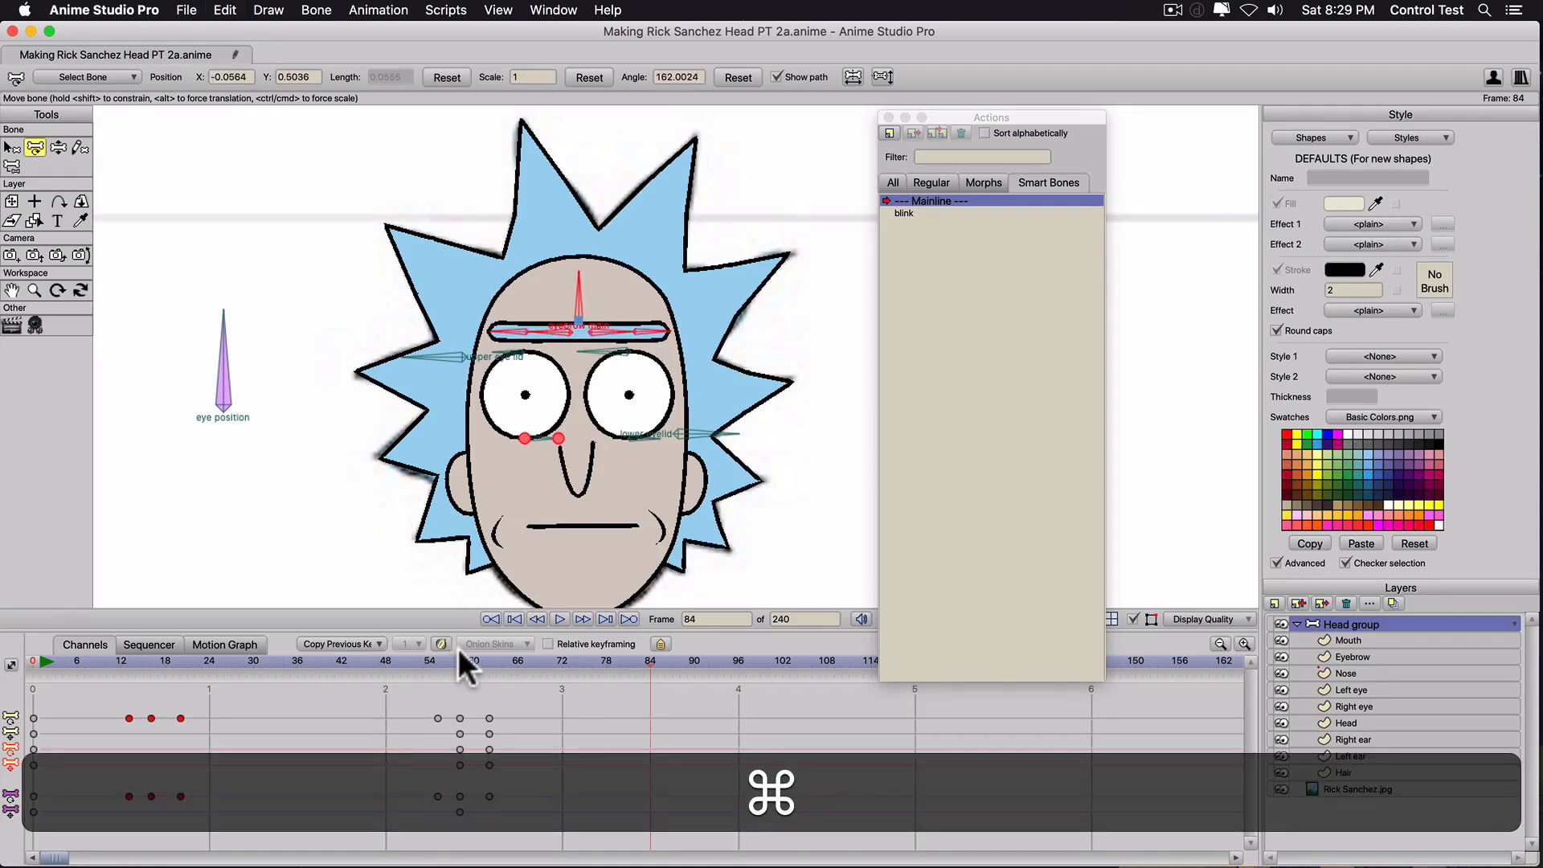
pyautogui.moveTo(426, 658)
pyautogui.mouseDown()
pyautogui.moveTo(464, 662)
pyautogui.moveTo(439, 664)
pyautogui.mouseUp()
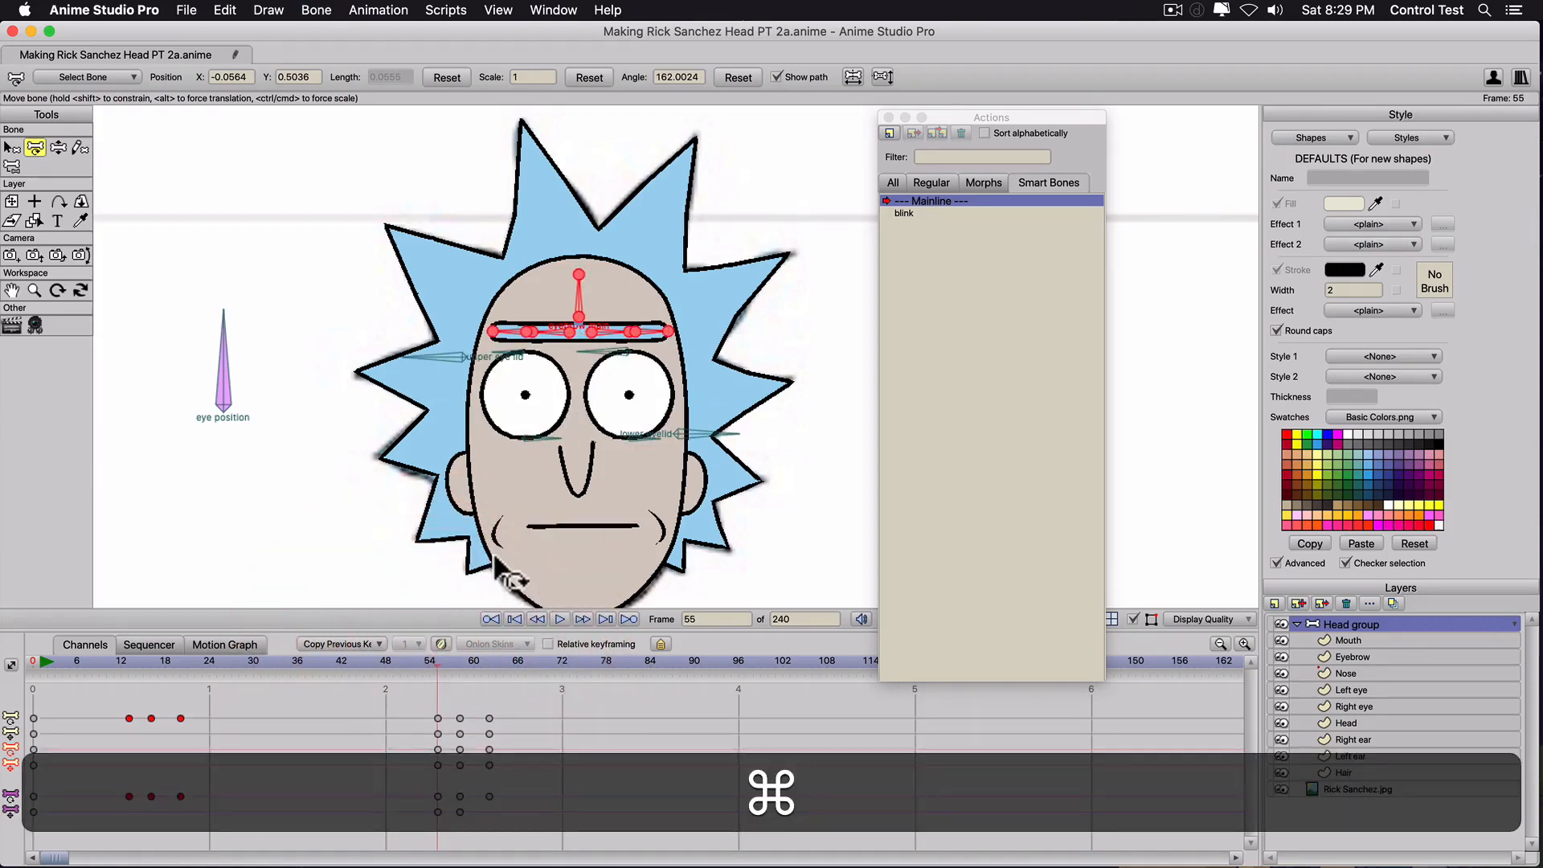
# At frame 62, raise the left half of the eyebrow and lower the main eyebrow bone to Y 0.4862.
pyautogui.moveTo(440, 657); pyautogui.dragTo(488, 661)
pyautogui.click(565, 334)
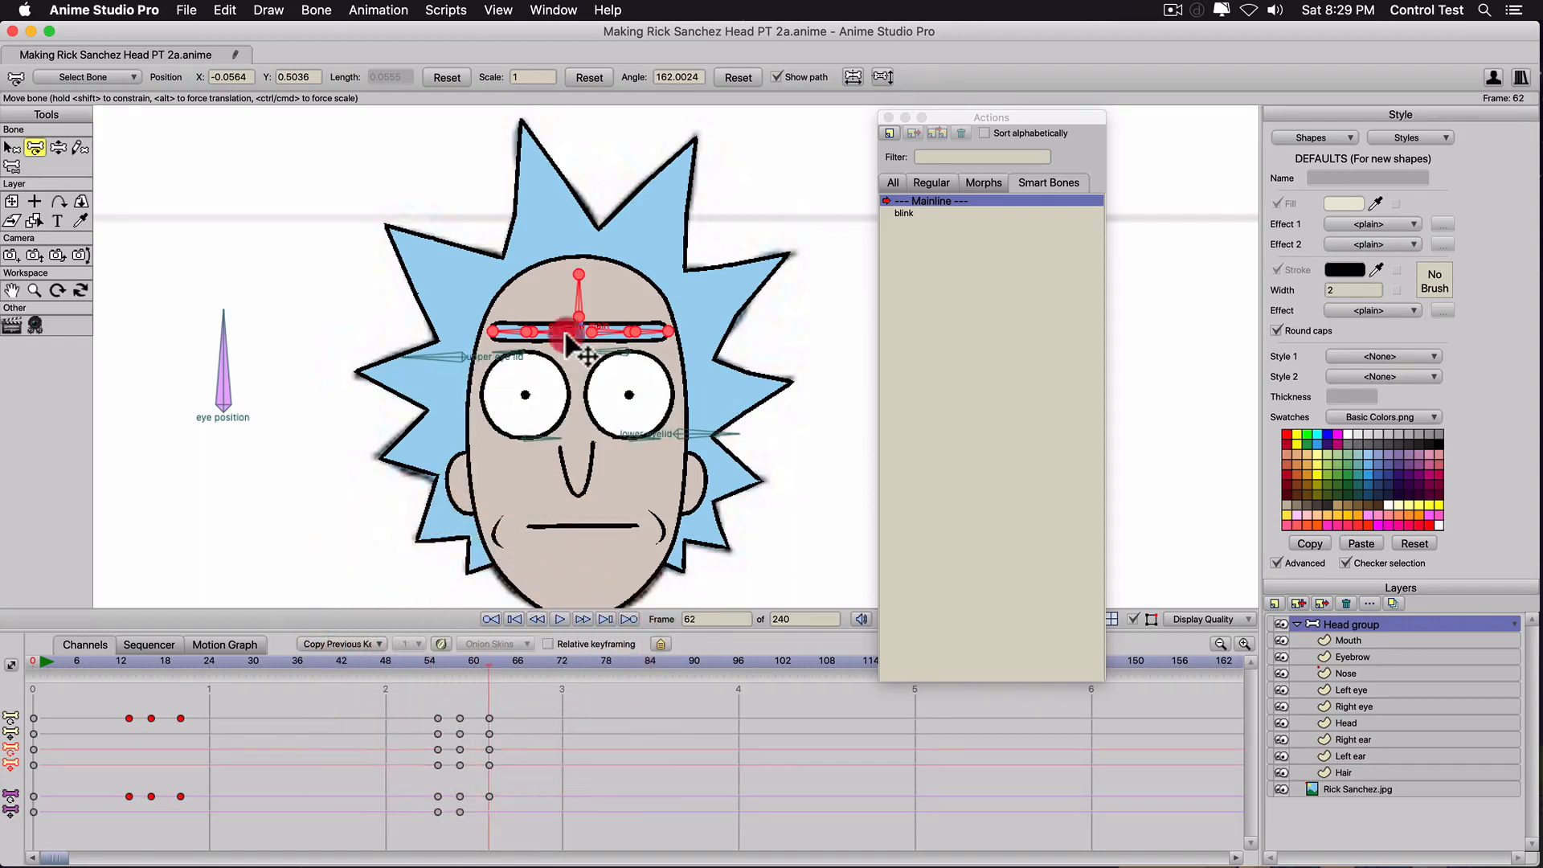
pyautogui.click(565, 332)
pyautogui.click(566, 332)
pyautogui.click(566, 332)
pyautogui.press('b')
pyautogui.click(616, 301)
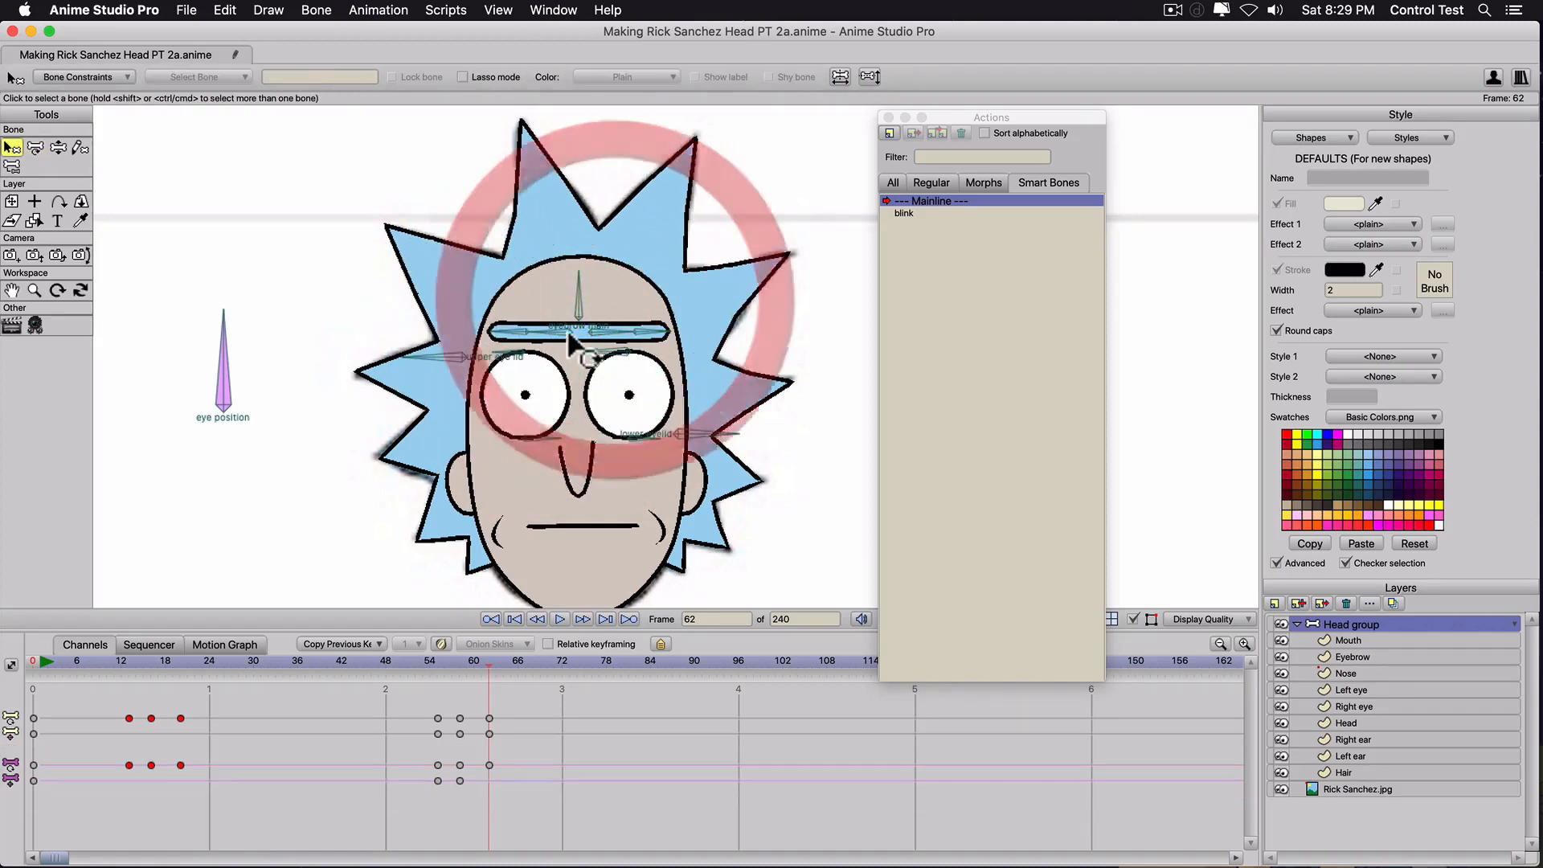
pyautogui.press('t')
pyautogui.moveTo(567, 329); pyautogui.dragTo(567, 307)
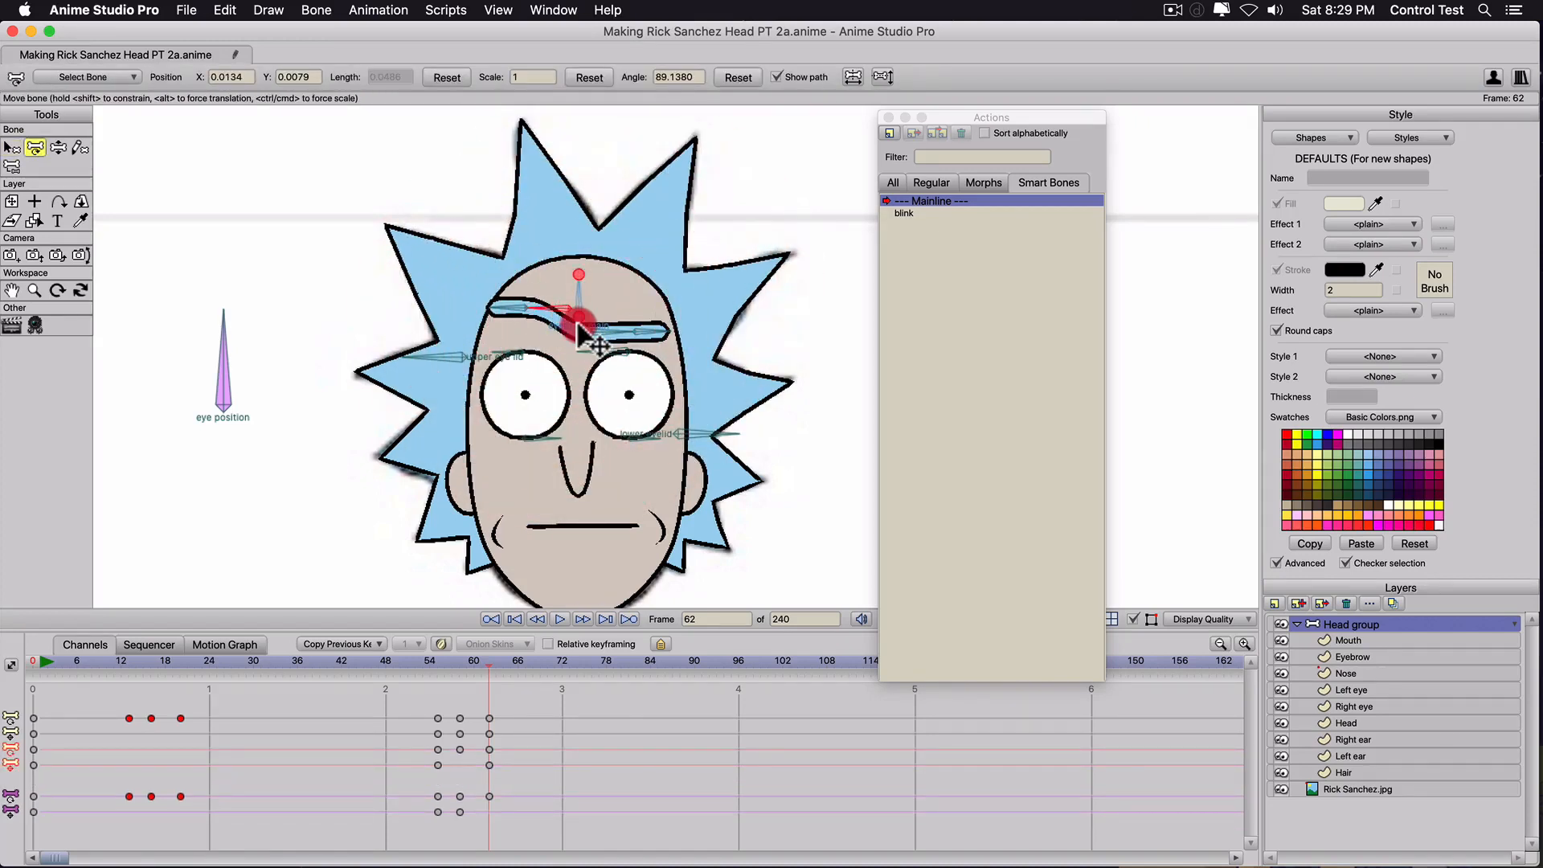
pyautogui.click(578, 331)
# Play the animation back from the start to check the blinks and the eyebrow change.
pyautogui.click(453, 661)
pyautogui.moveTo(455, 661); pyautogui.dragTo(9, 655)
pyautogui.press('space')
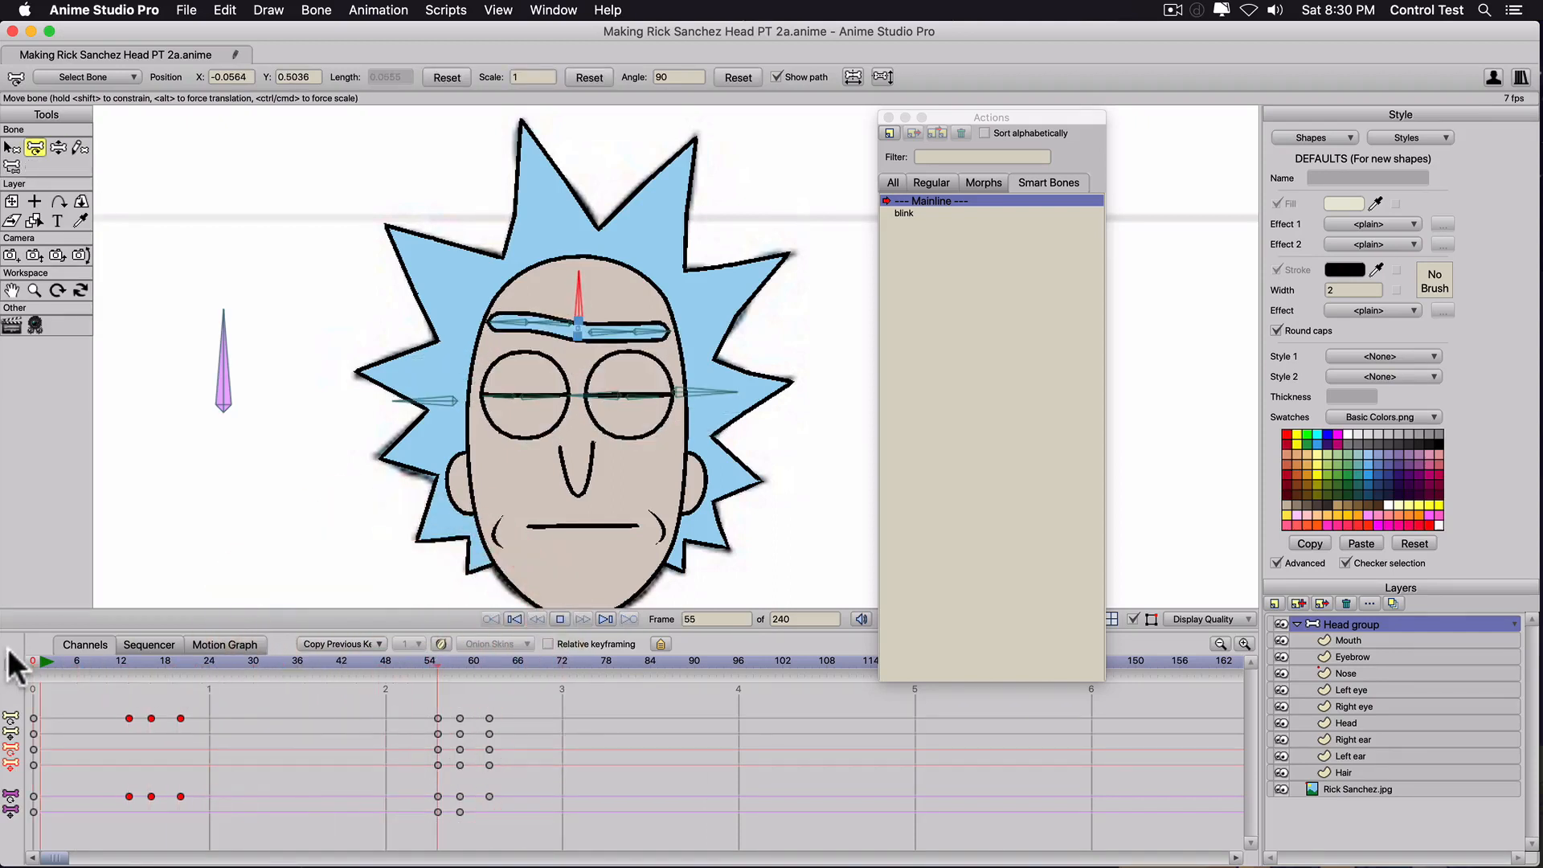
pyautogui.press('space')
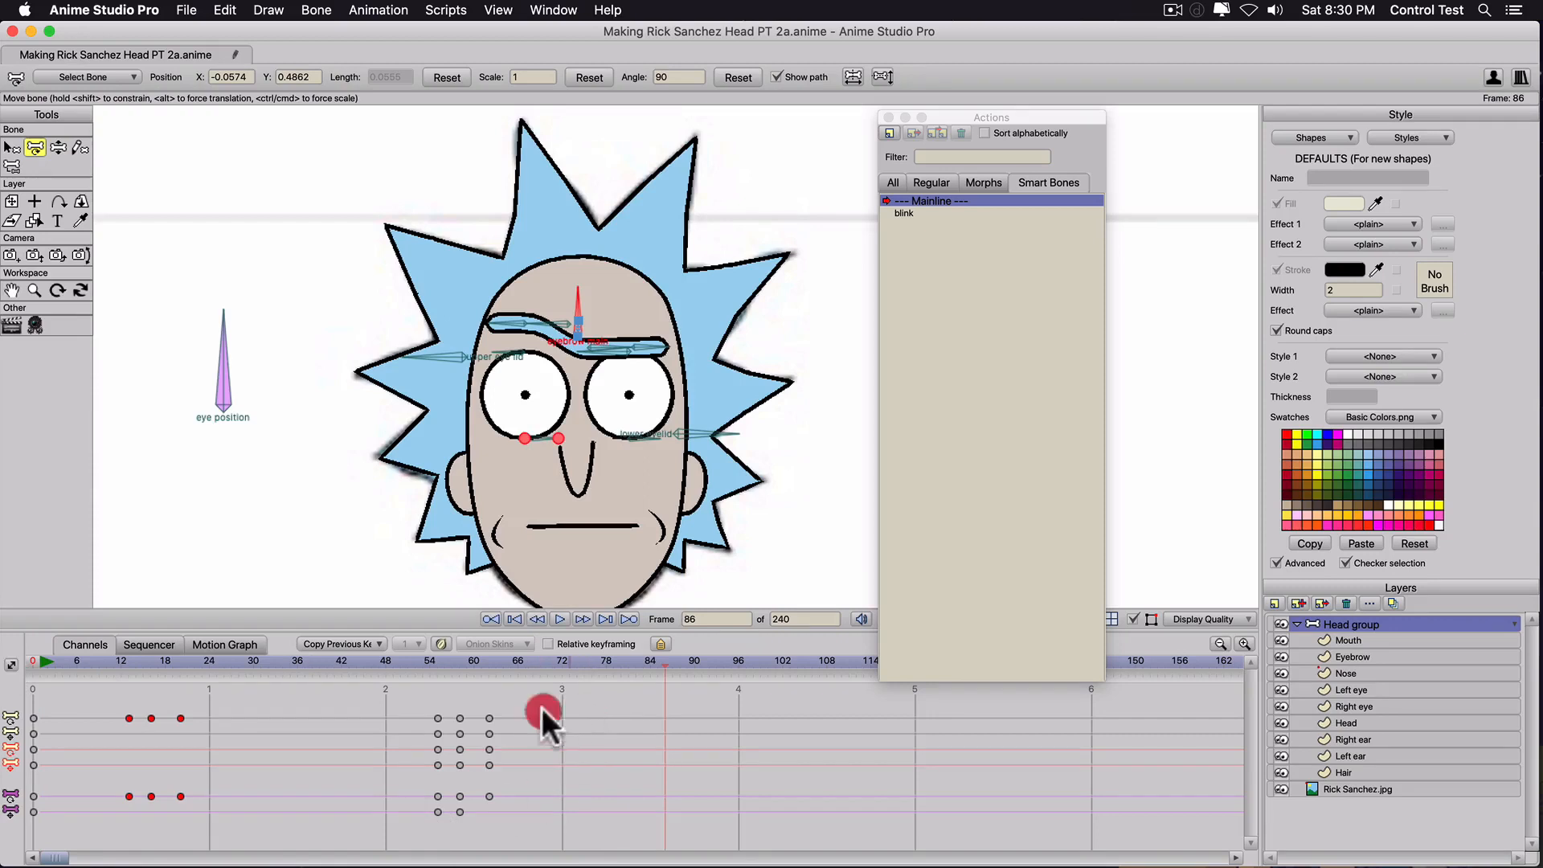
# Delete all the blink and eyebrow keyframes from the timeline and save the project as Making Rick Sanchez Head PT 2b.
pyautogui.moveTo(541, 712); pyautogui.dragTo(17, 827)
pyautogui.press('BackSpace')
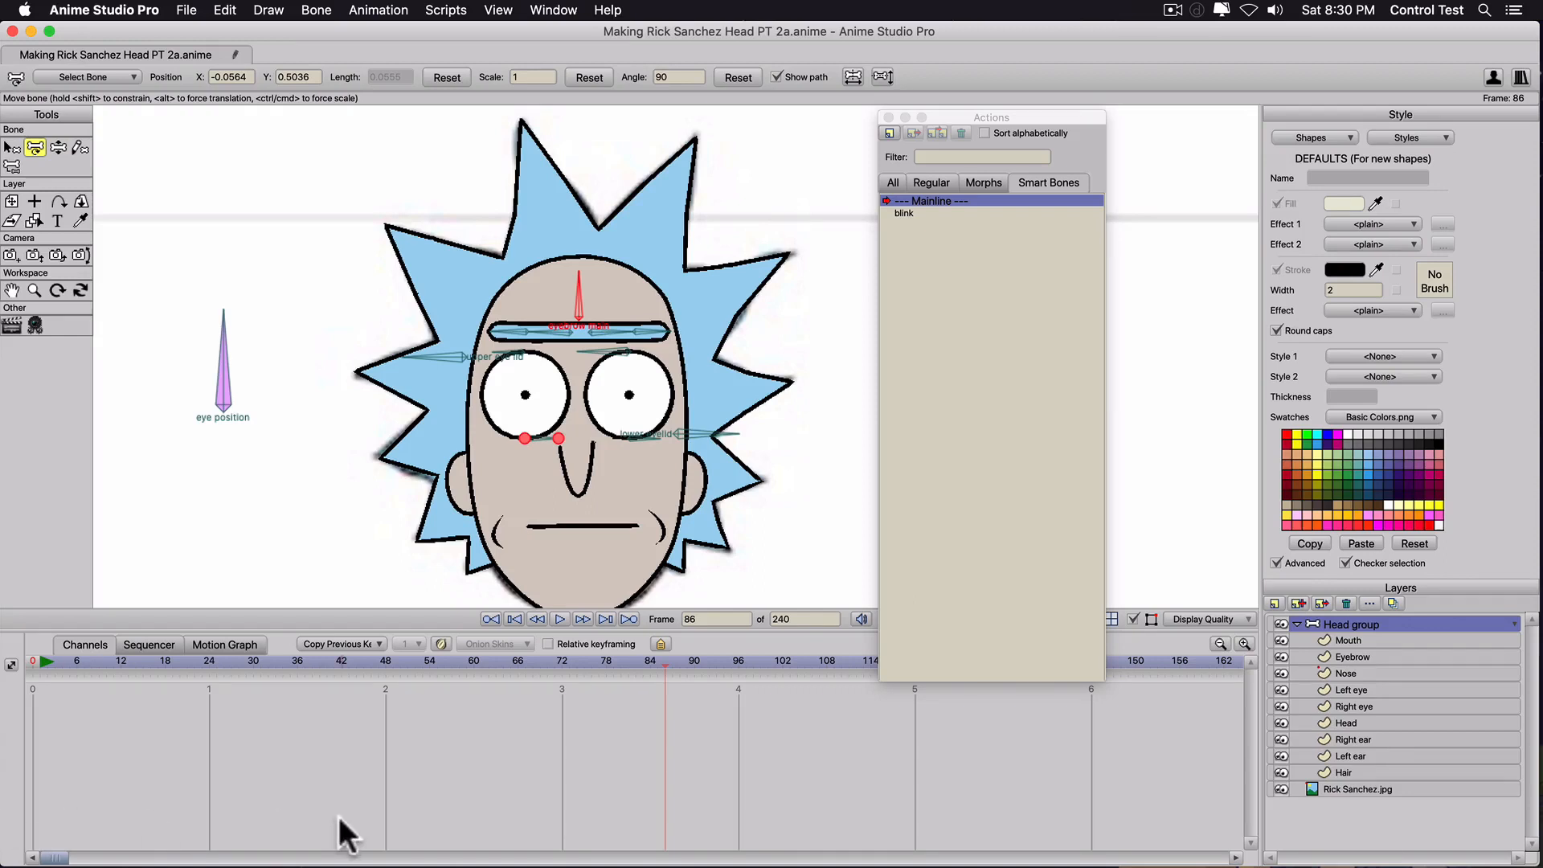
pyautogui.press('shift+super')
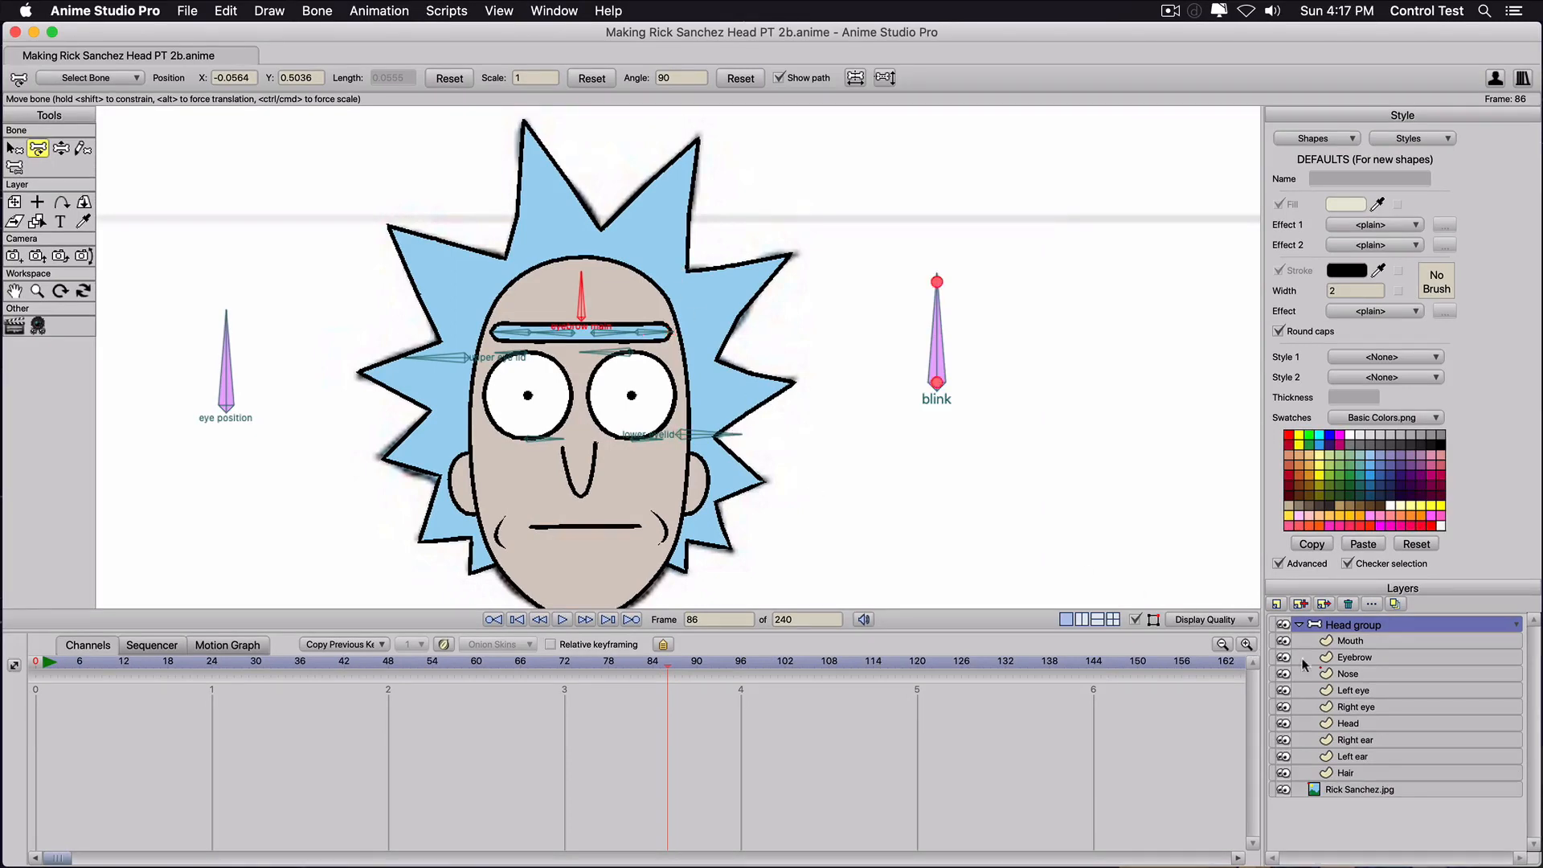
# On the Mouth layer, select all the points of the lips and surrounding mouth outline, leaving out the teeth and gums.
pyautogui.click(1342, 641)
pyautogui.scroll(1, 529, 537)
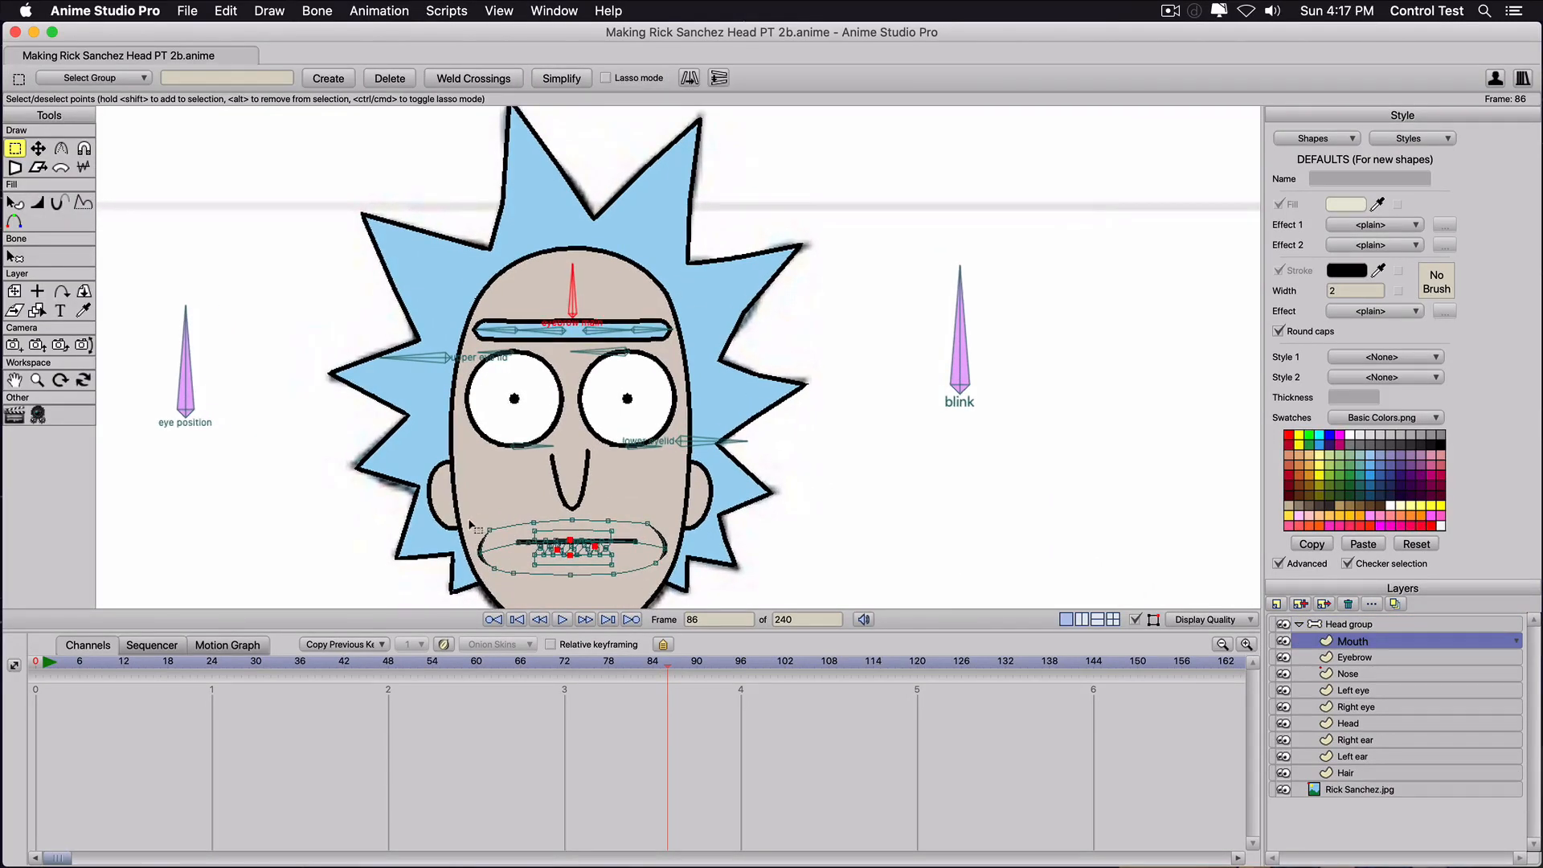
pyautogui.moveTo(495, 535); pyautogui.dragTo(692, 385)
pyautogui.scroll(2, 633, 402)
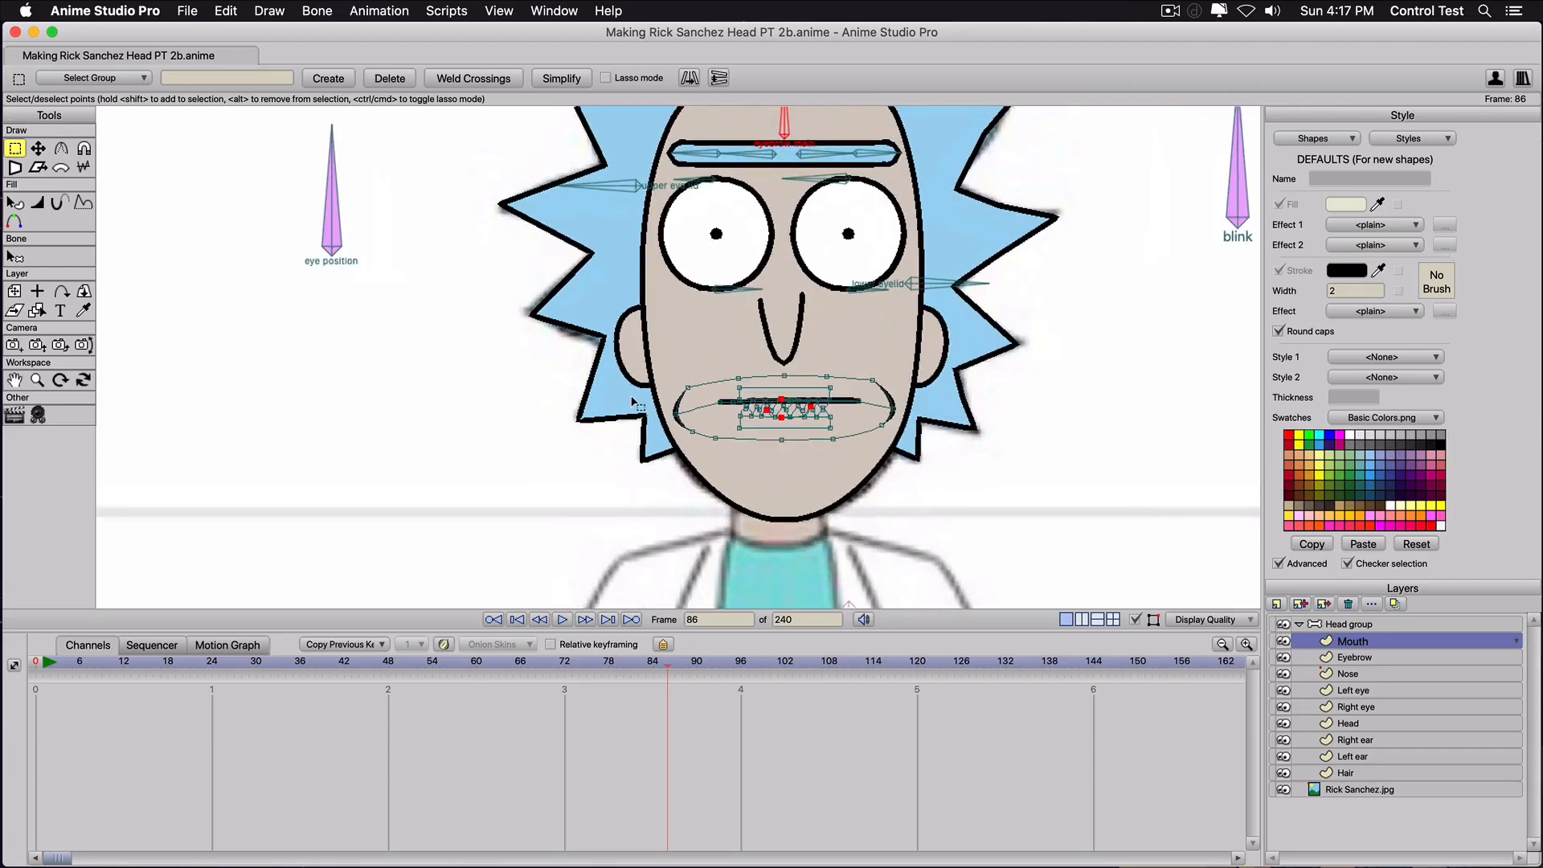
pyautogui.press('t')
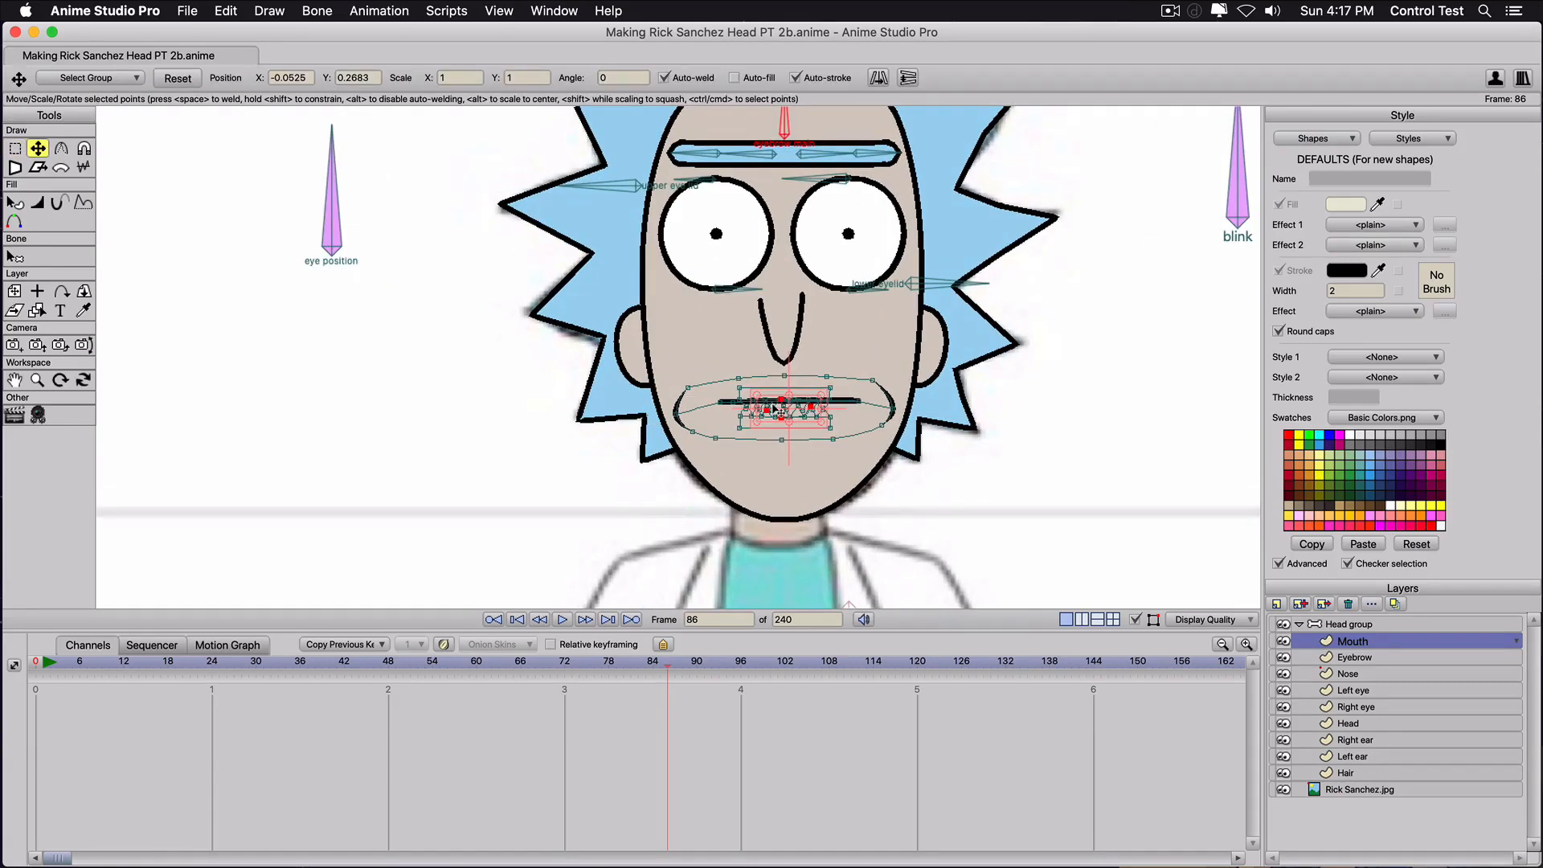
pyautogui.scroll(2, 687, 389)
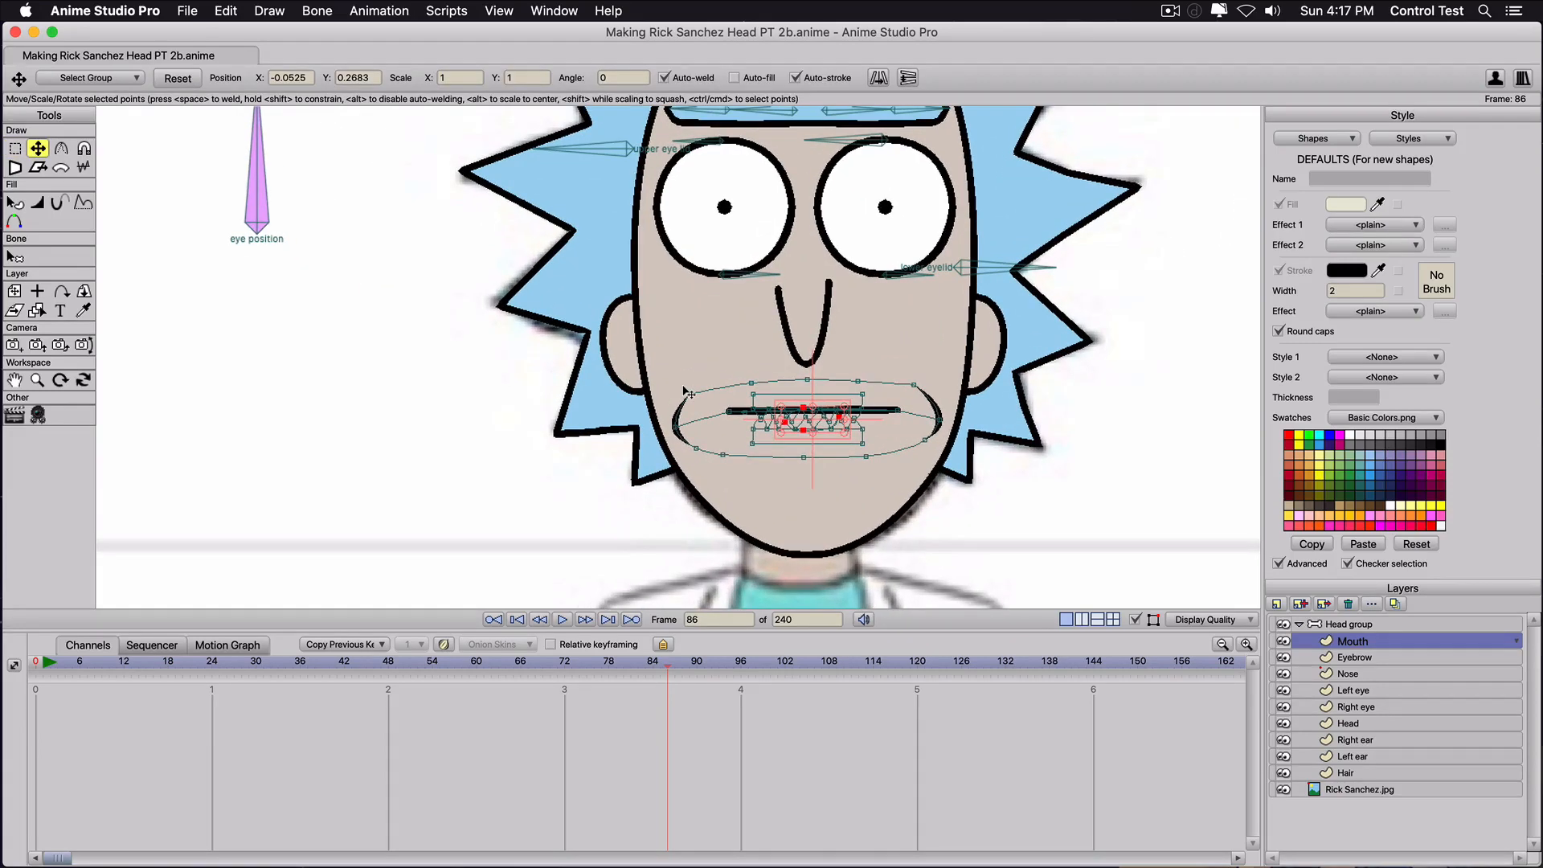
pyautogui.press('e')
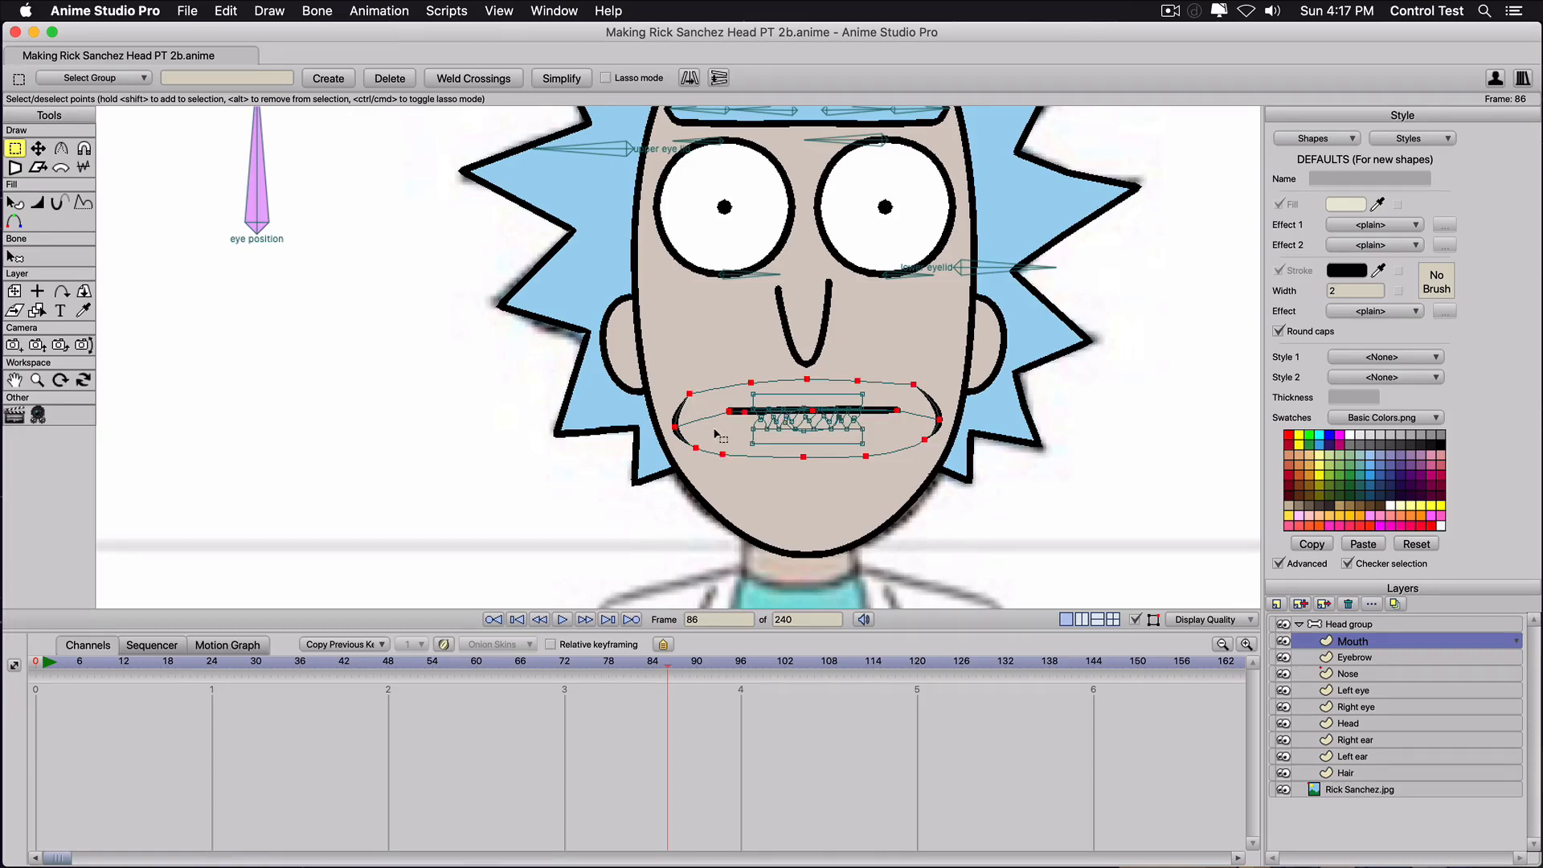
pyautogui.press('t')
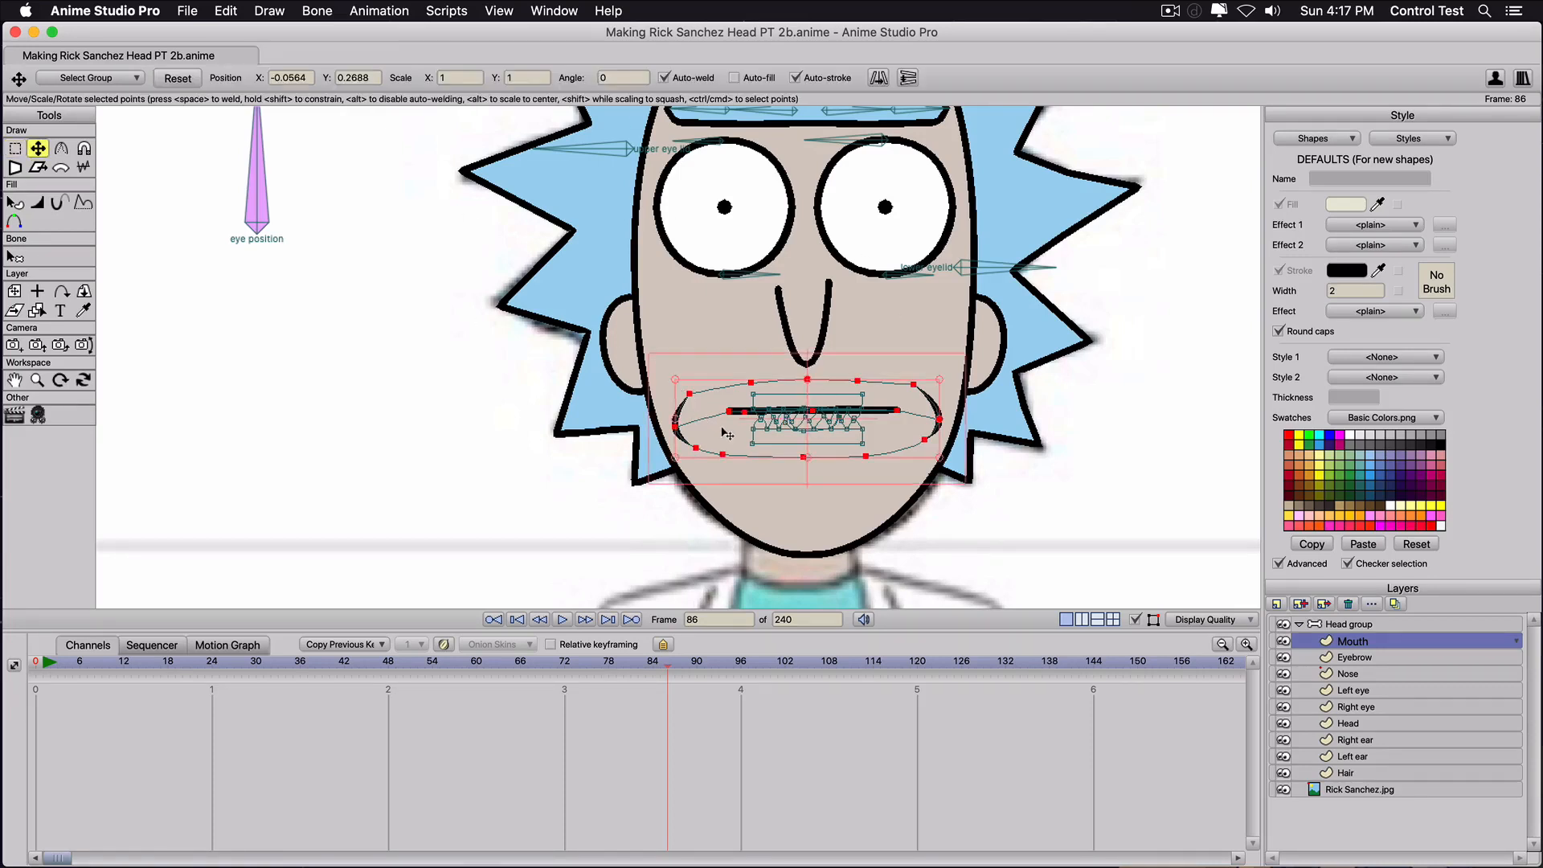
pyautogui.moveTo(710, 429); pyautogui.dragTo(369, 456)
pyautogui.scroll(1, 707, 425)
pyautogui.scroll(2, 711, 431)
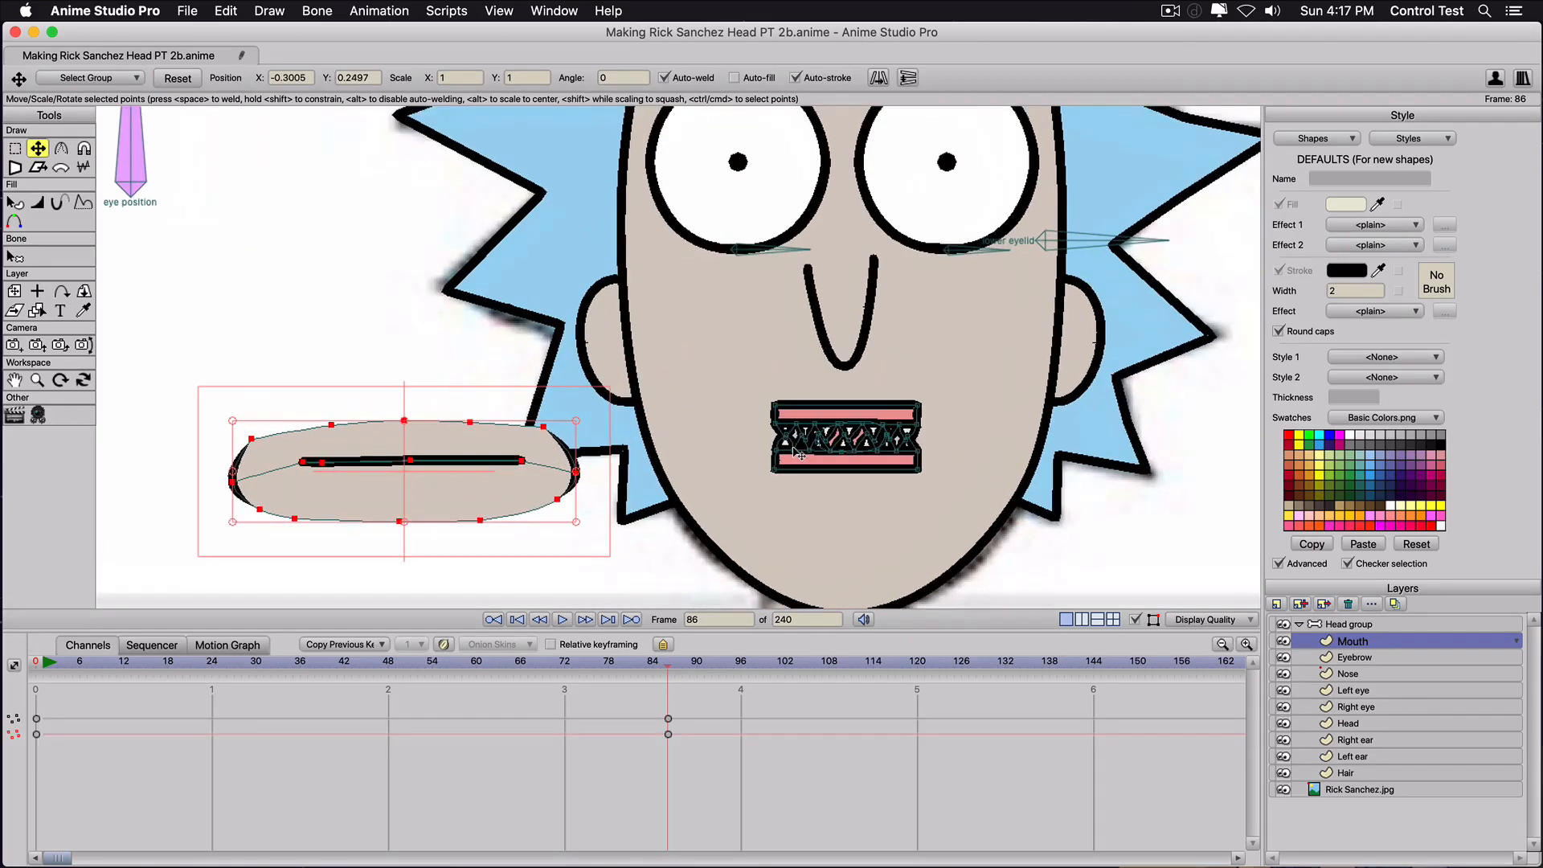
pyautogui.moveTo(693, 703); pyautogui.dragTo(625, 771)
pyautogui.press('Delete')
# At frame 0, move the selected mouth outline off the face to about X -0.2794, Y 0.2571, uncovering the teeth and gums.
pyautogui.click(32, 664)
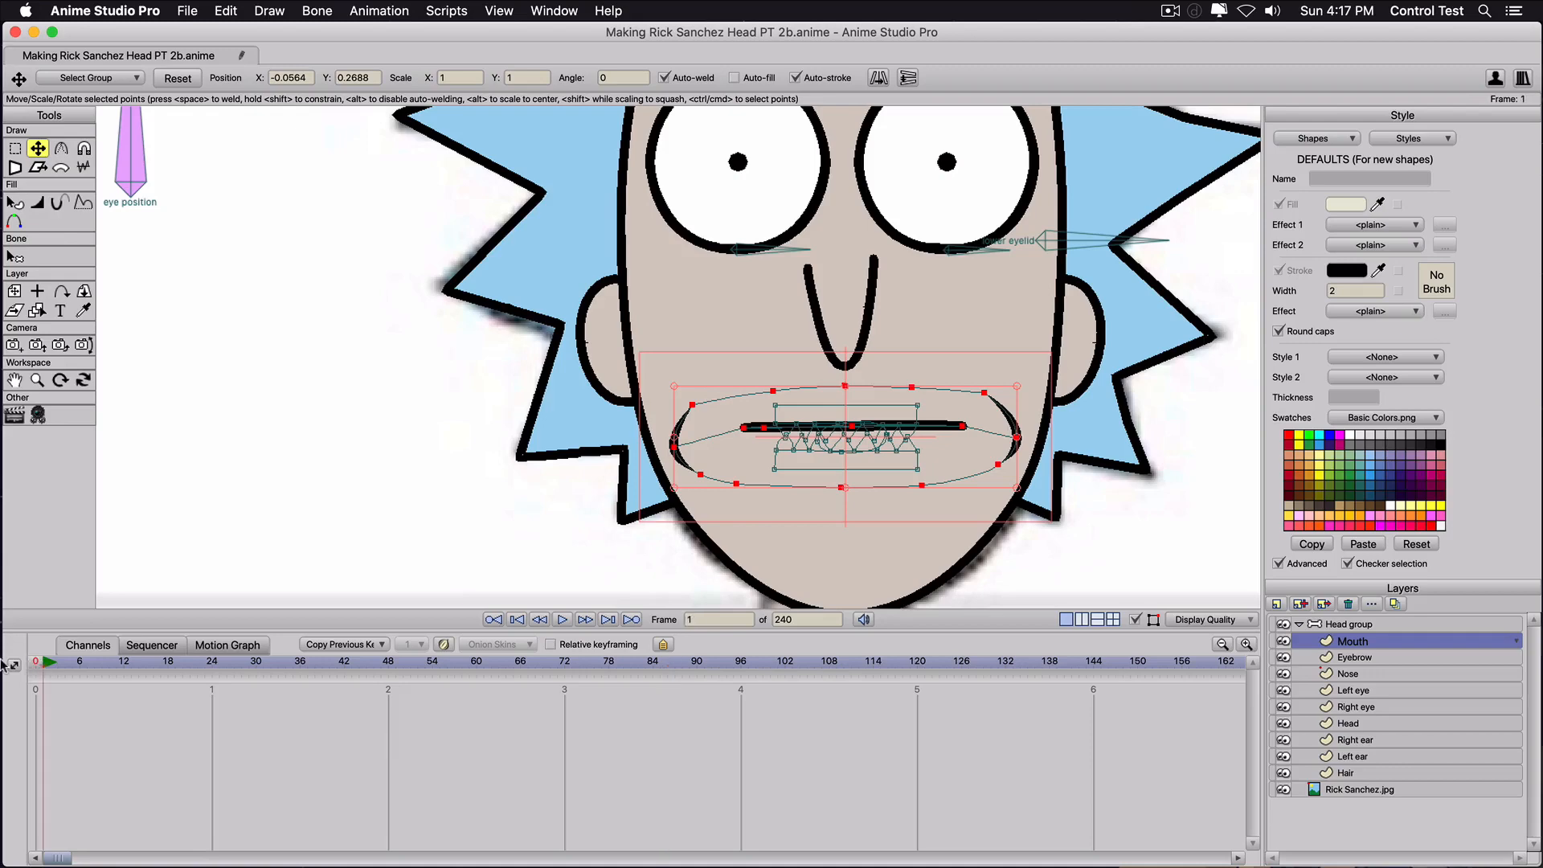
pyautogui.scroll(2, 820, 423)
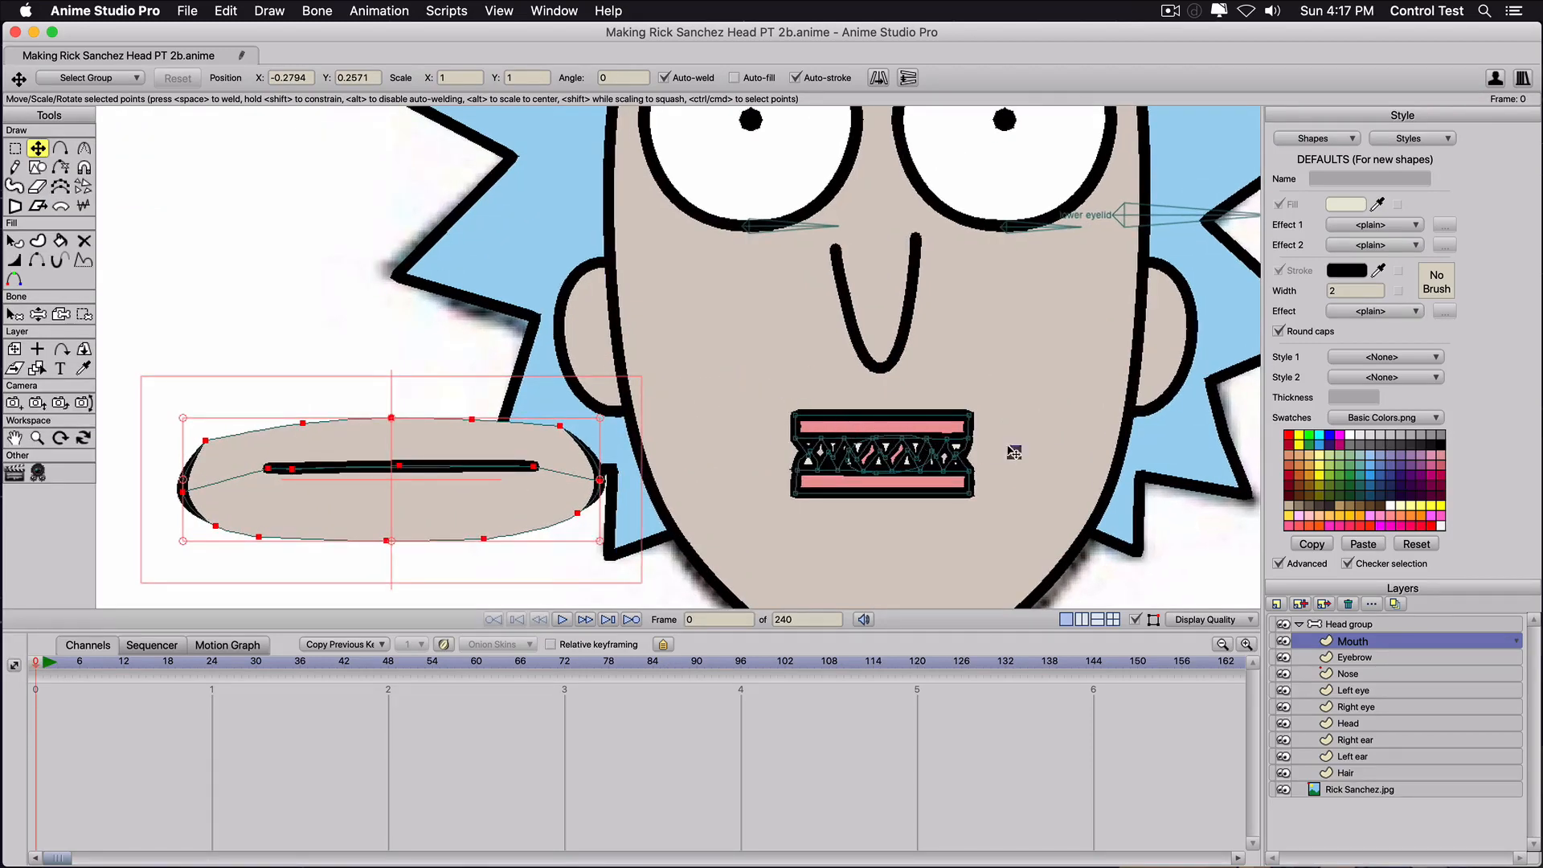
pyautogui.scroll(1, 912, 440)
pyautogui.scroll(3, 872, 425)
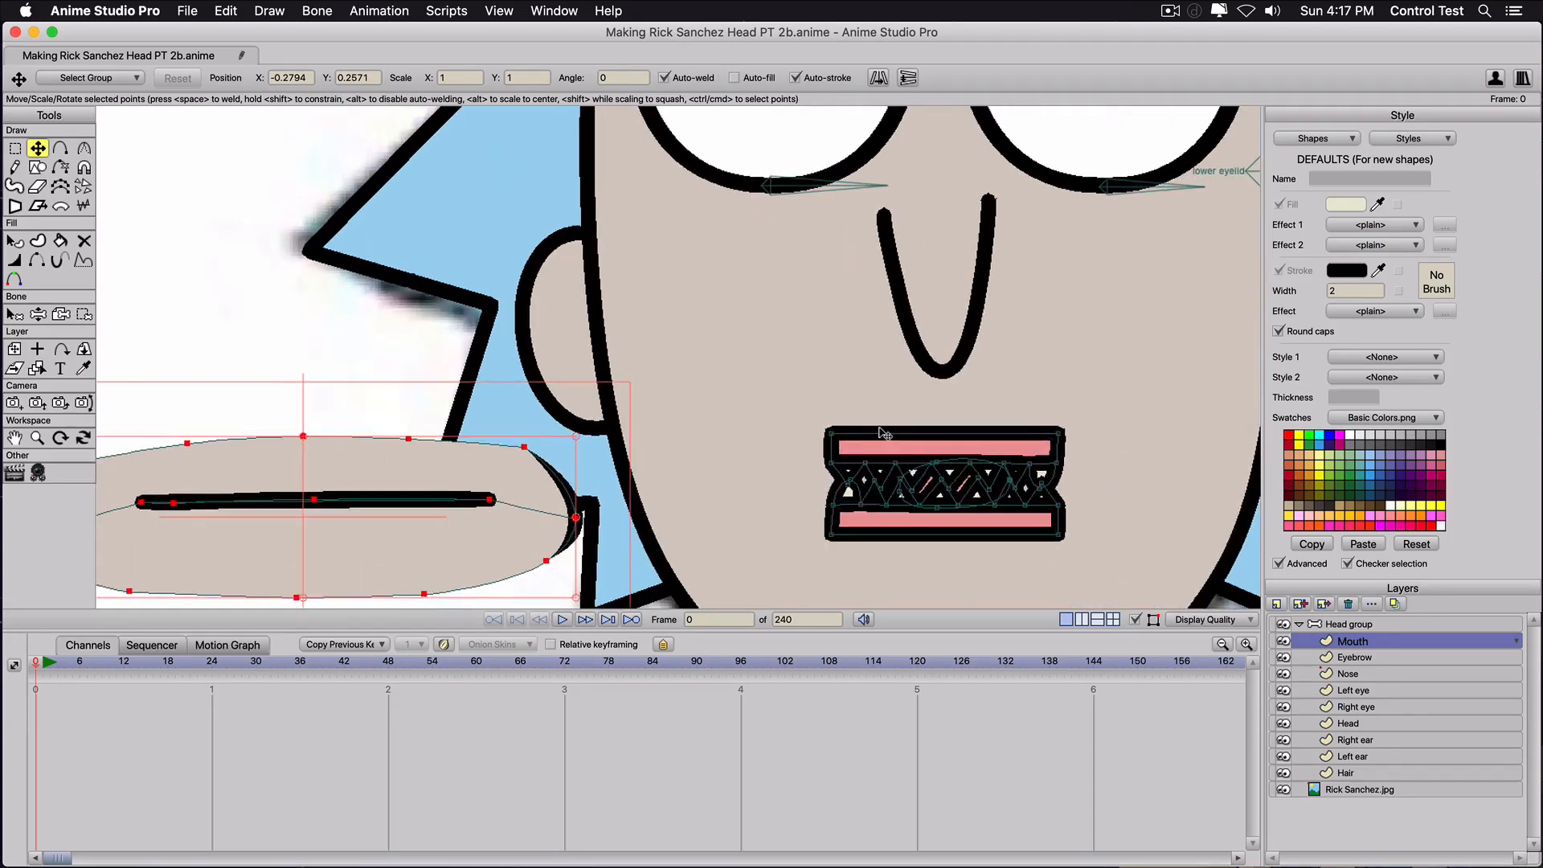
# Move the top gum with its teeth out of the mouth stack to the cheek area beside the nose.
pyautogui.moveTo(869, 424); pyautogui.dragTo(669, 342)
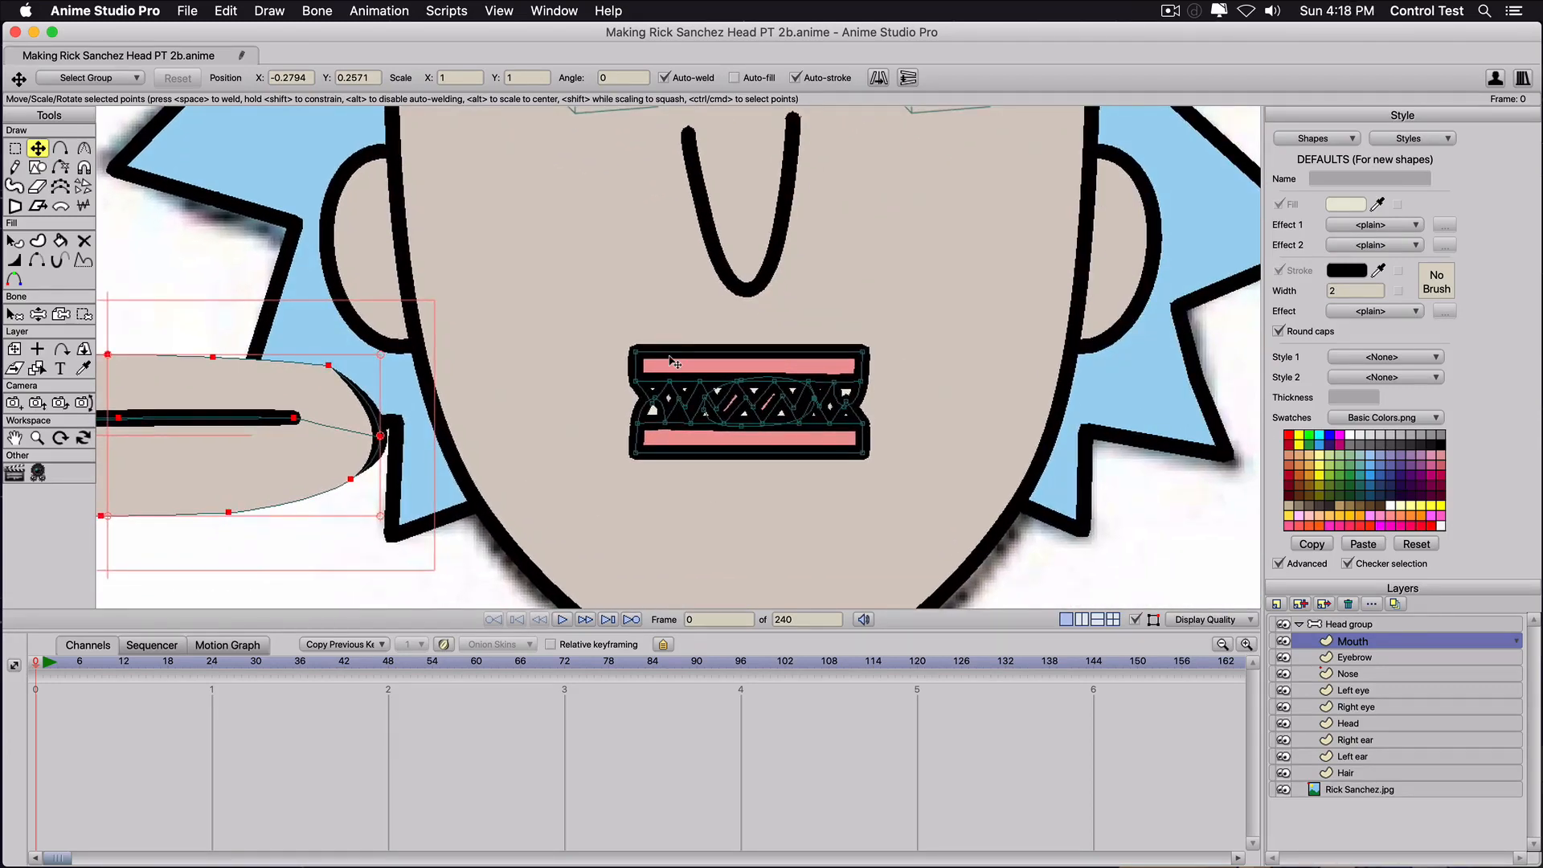
pyautogui.doubleClick(674, 363)
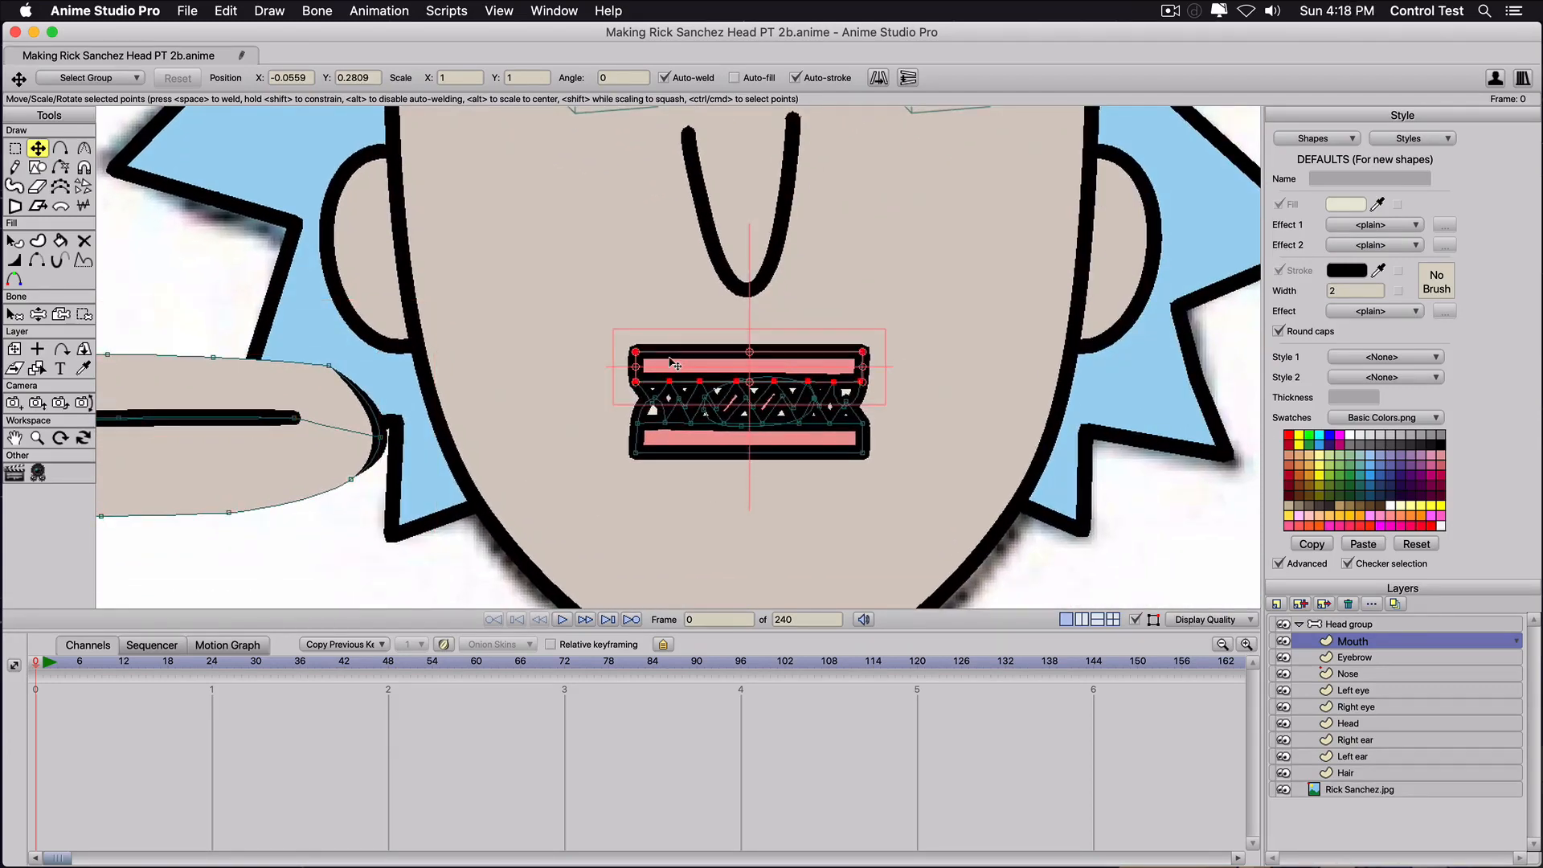
pyautogui.keyDown('shift'); pyautogui.keyDown('super'); pyautogui.click(644, 393); pyautogui.keyUp('super'); pyautogui.keyUp('shift')
pyautogui.moveTo(698, 374); pyautogui.dragTo(503, 246)
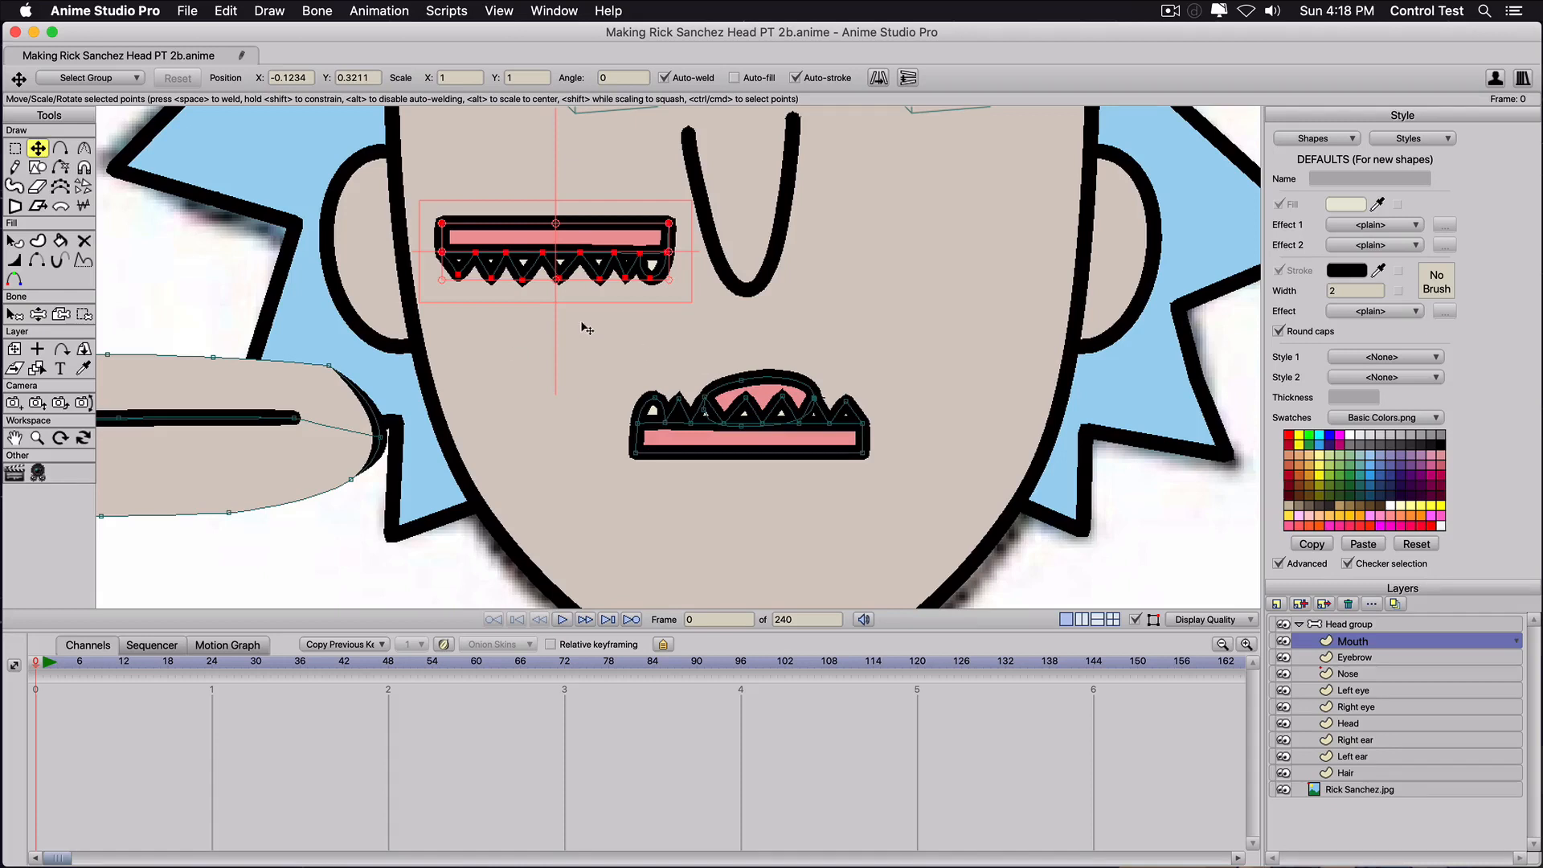
# Round the lower tips of all the top teeth with a curvature of about 0.55.
pyautogui.press('g')
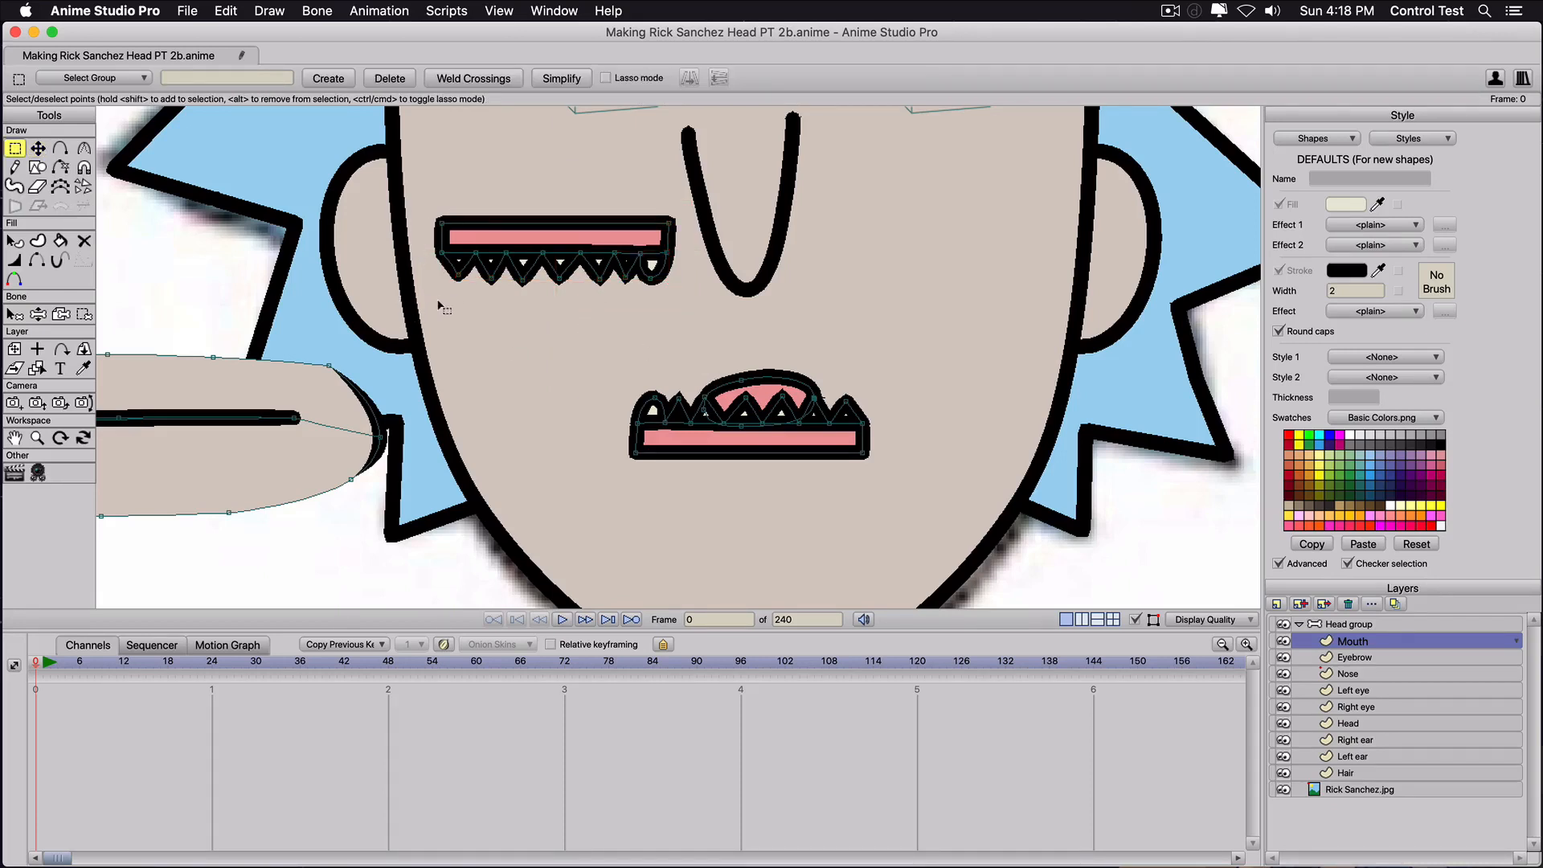
pyautogui.moveTo(434, 304); pyautogui.dragTo(455, 278)
pyautogui.press('c')
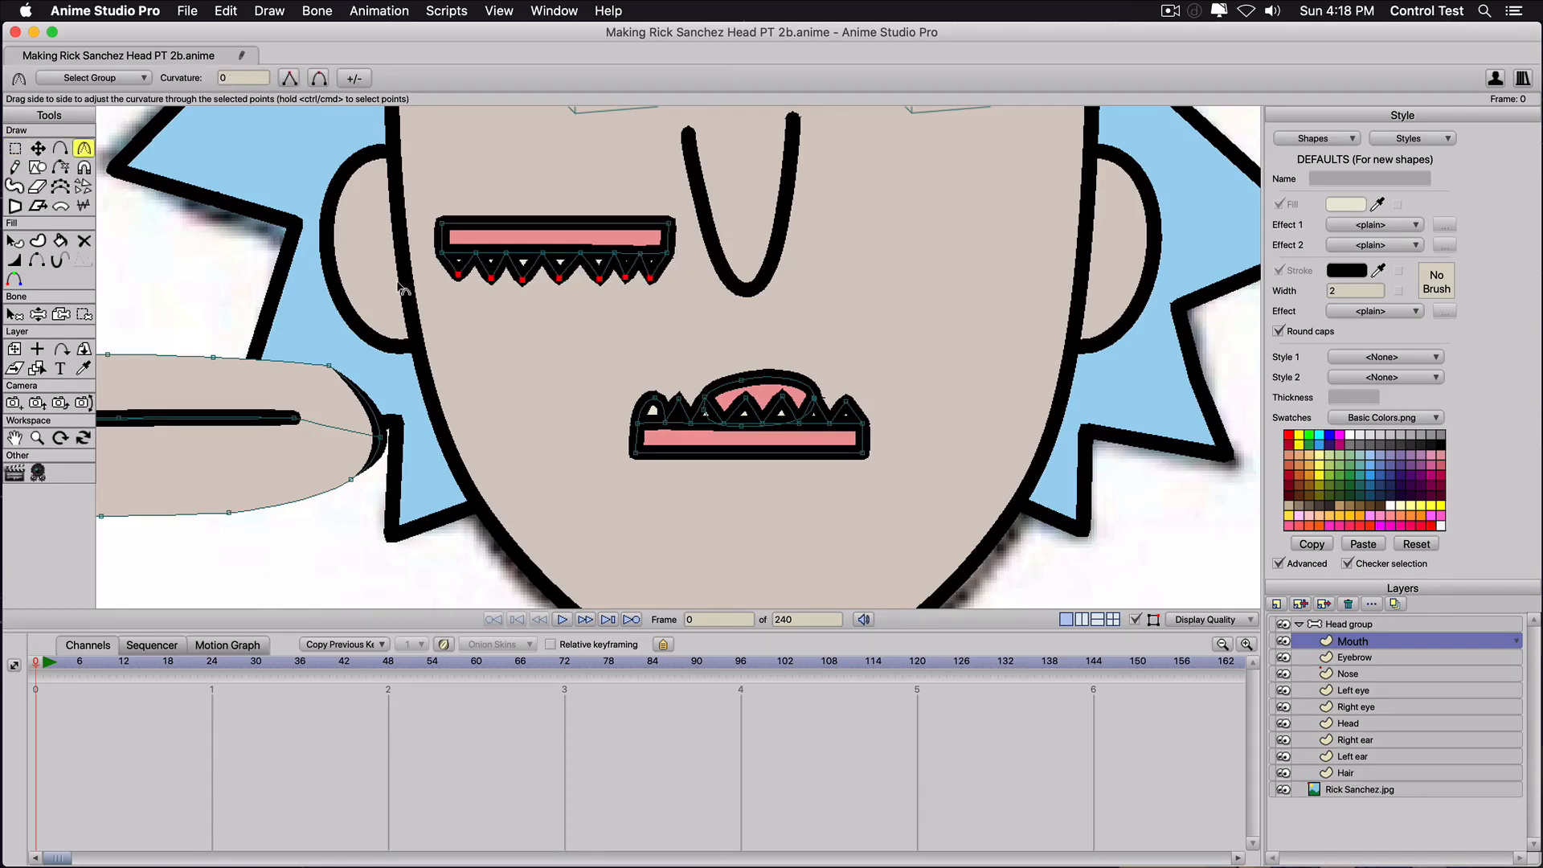
pyautogui.moveTo(485, 297); pyautogui.dragTo(1124, 363)
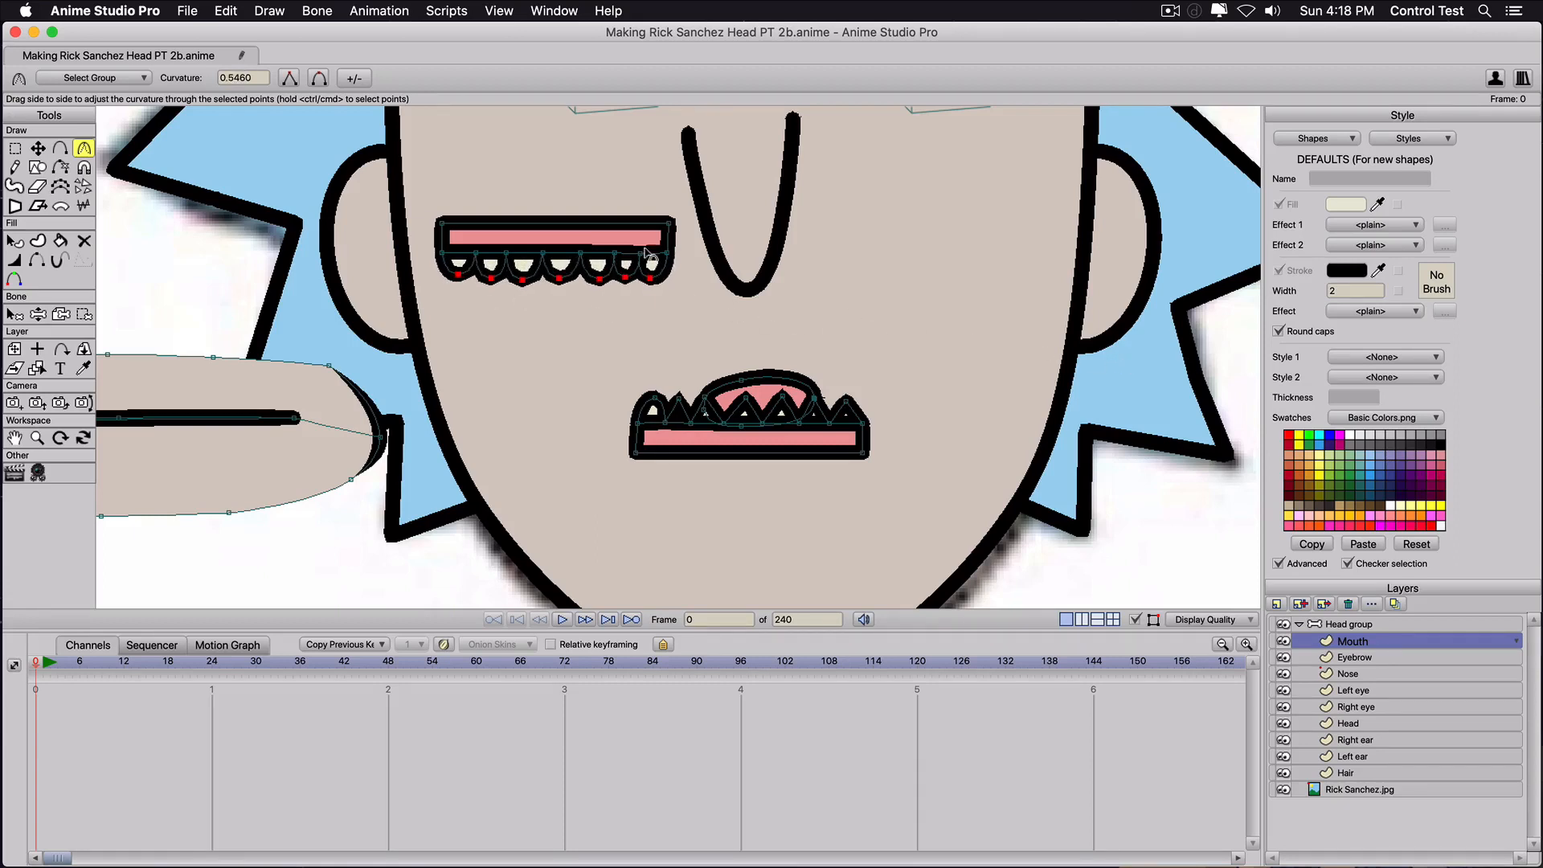
# Shift the right-end points of the top gum slightly outward to widen the last tooth.
pyautogui.press('t')
pyautogui.moveTo(670, 253); pyautogui.dragTo(672, 255)
pyautogui.press('super+z')
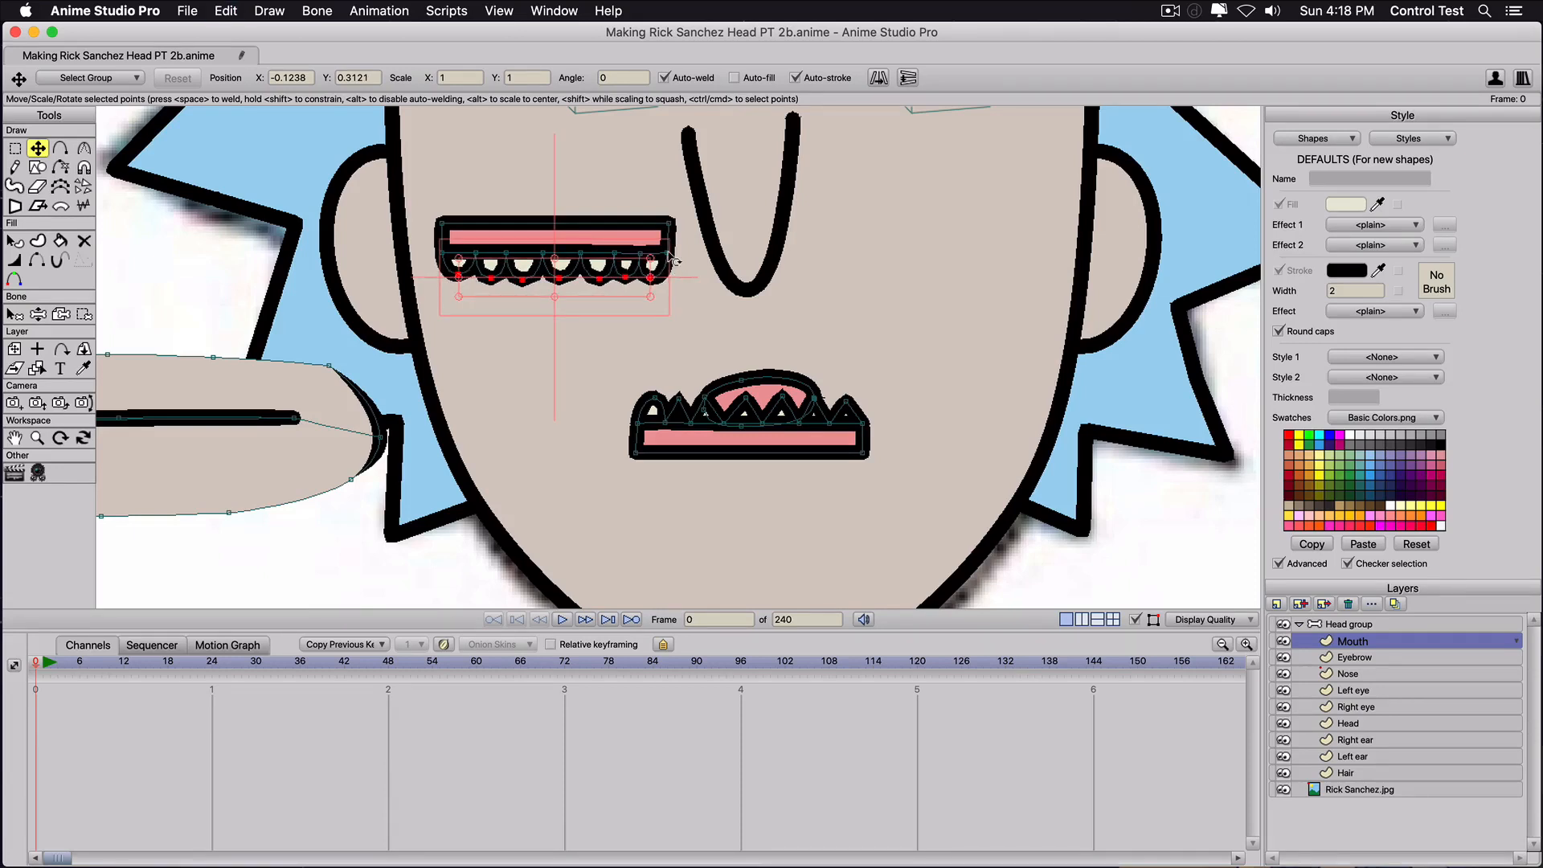
pyautogui.click(673, 253)
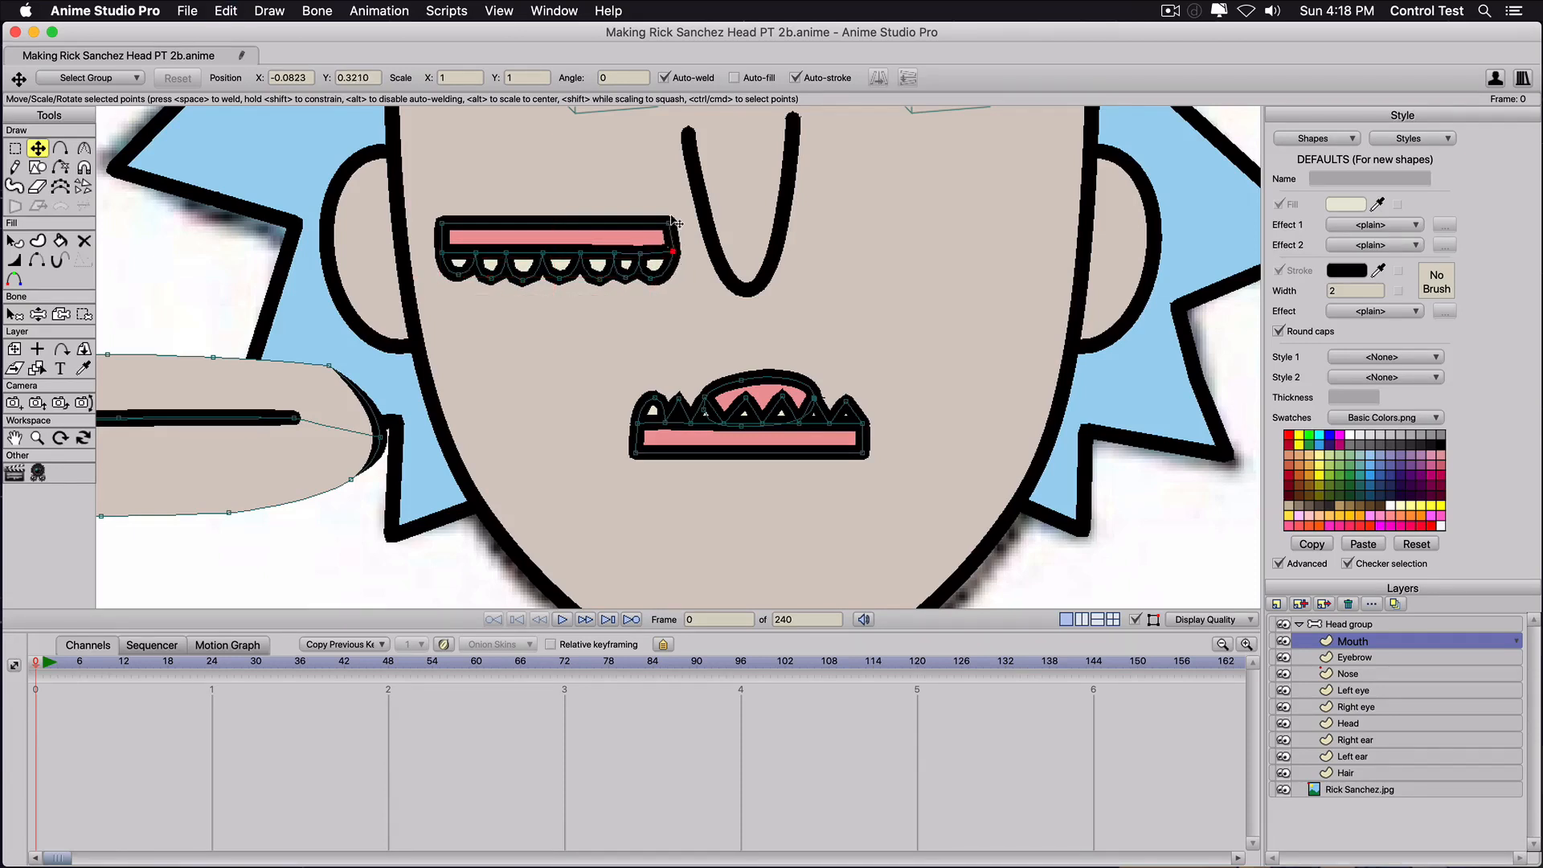
pyautogui.moveTo(675, 223); pyautogui.dragTo(683, 219)
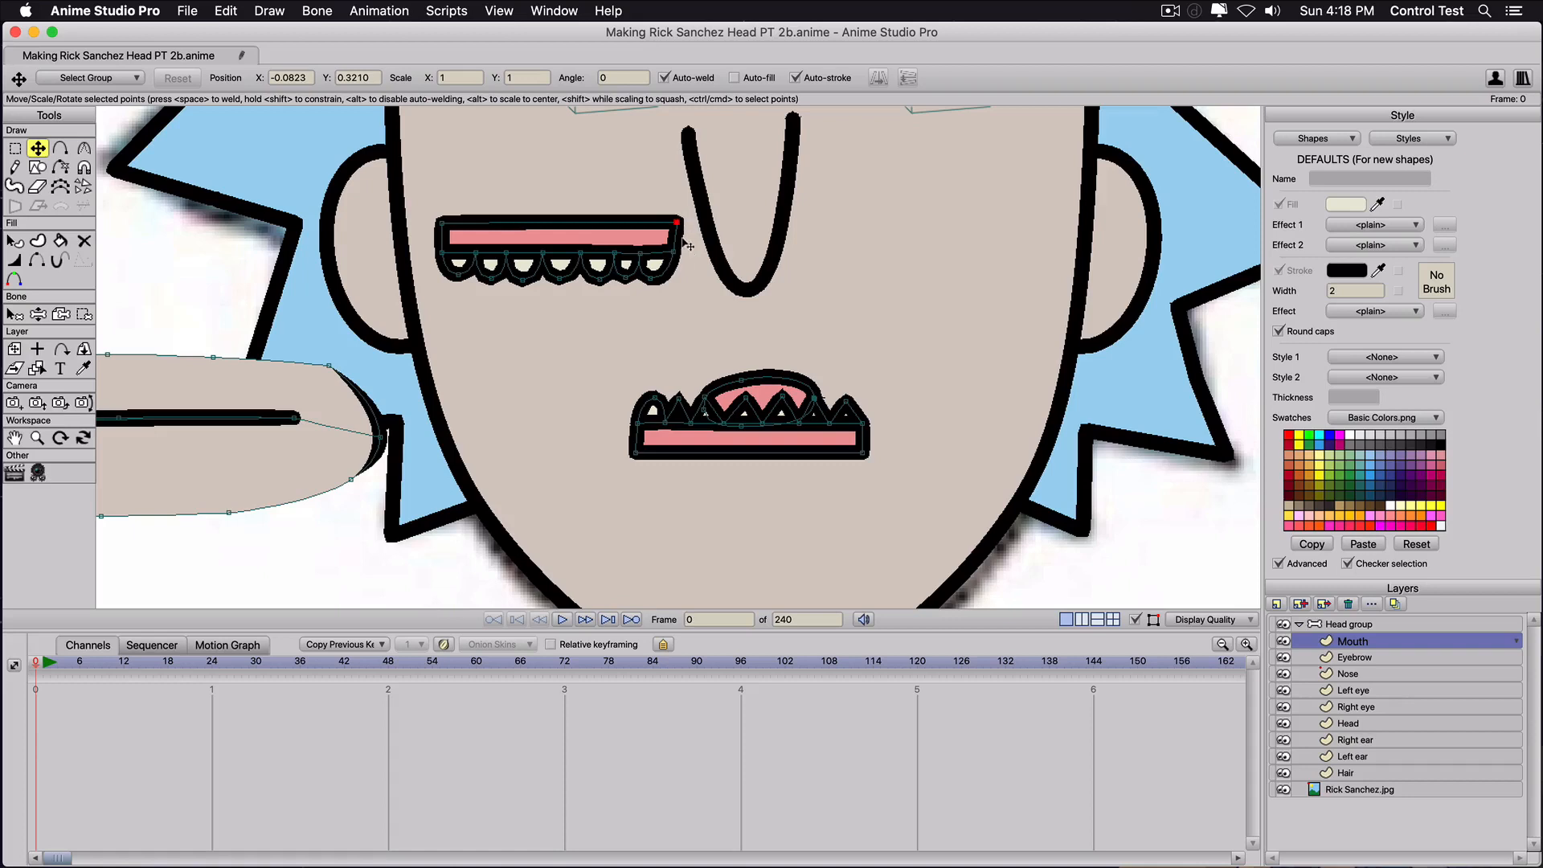
pyautogui.click(643, 253)
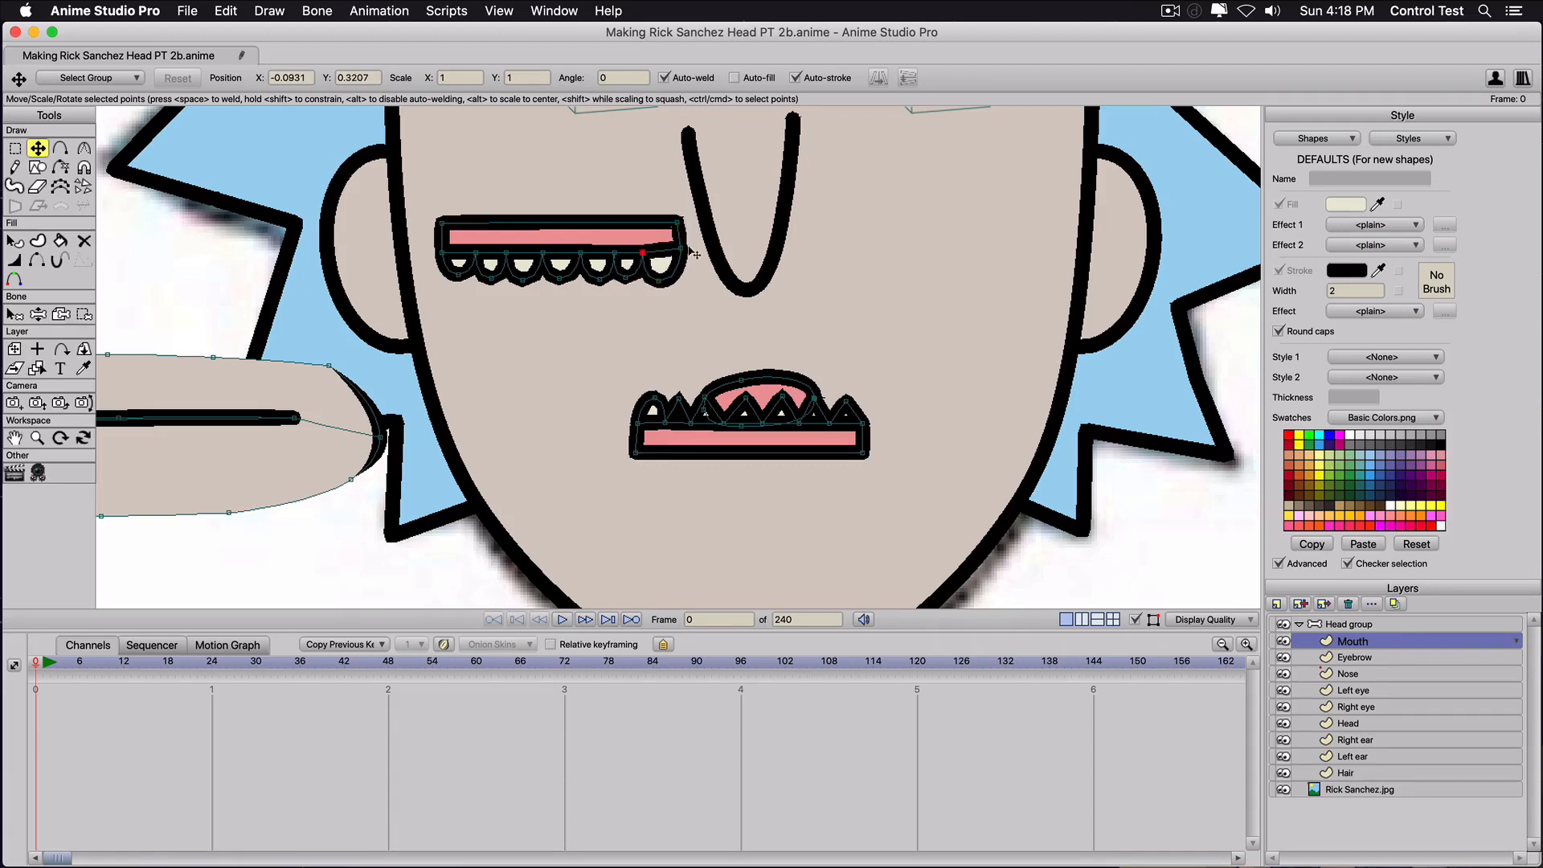
pyautogui.moveTo(683, 248); pyautogui.dragTo(677, 253)
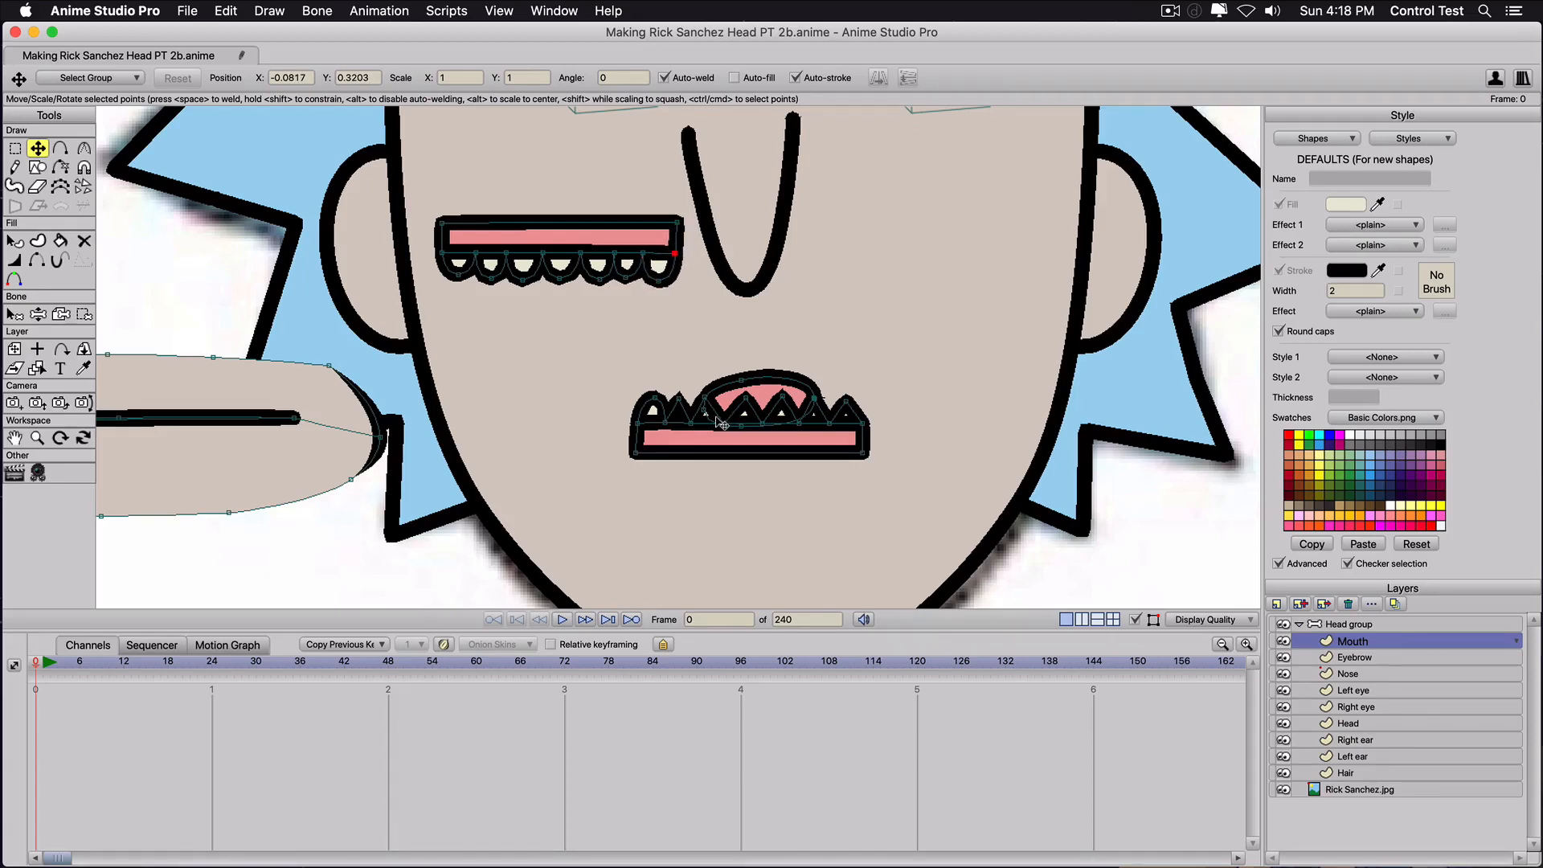
# Move the tongue from behind the bottom teeth to the cheek on the other side of the nose.
pyautogui.click(760, 391)
pyautogui.moveTo(763, 328); pyautogui.dragTo(807, 324)
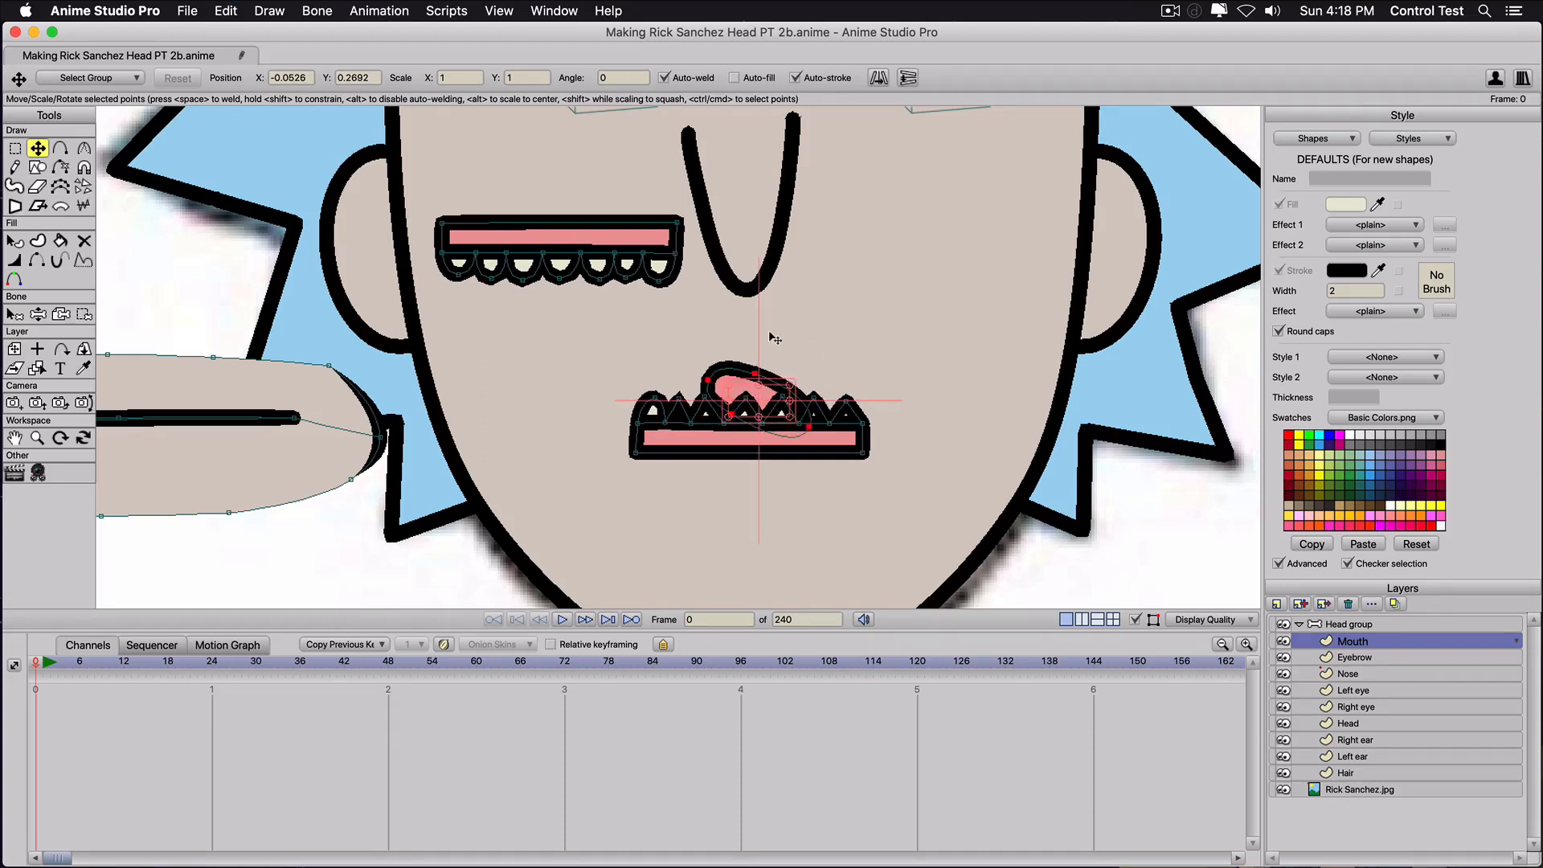
pyautogui.press('super+z')
pyautogui.moveTo(758, 389); pyautogui.dragTo(895, 310)
pyautogui.press('super+z')
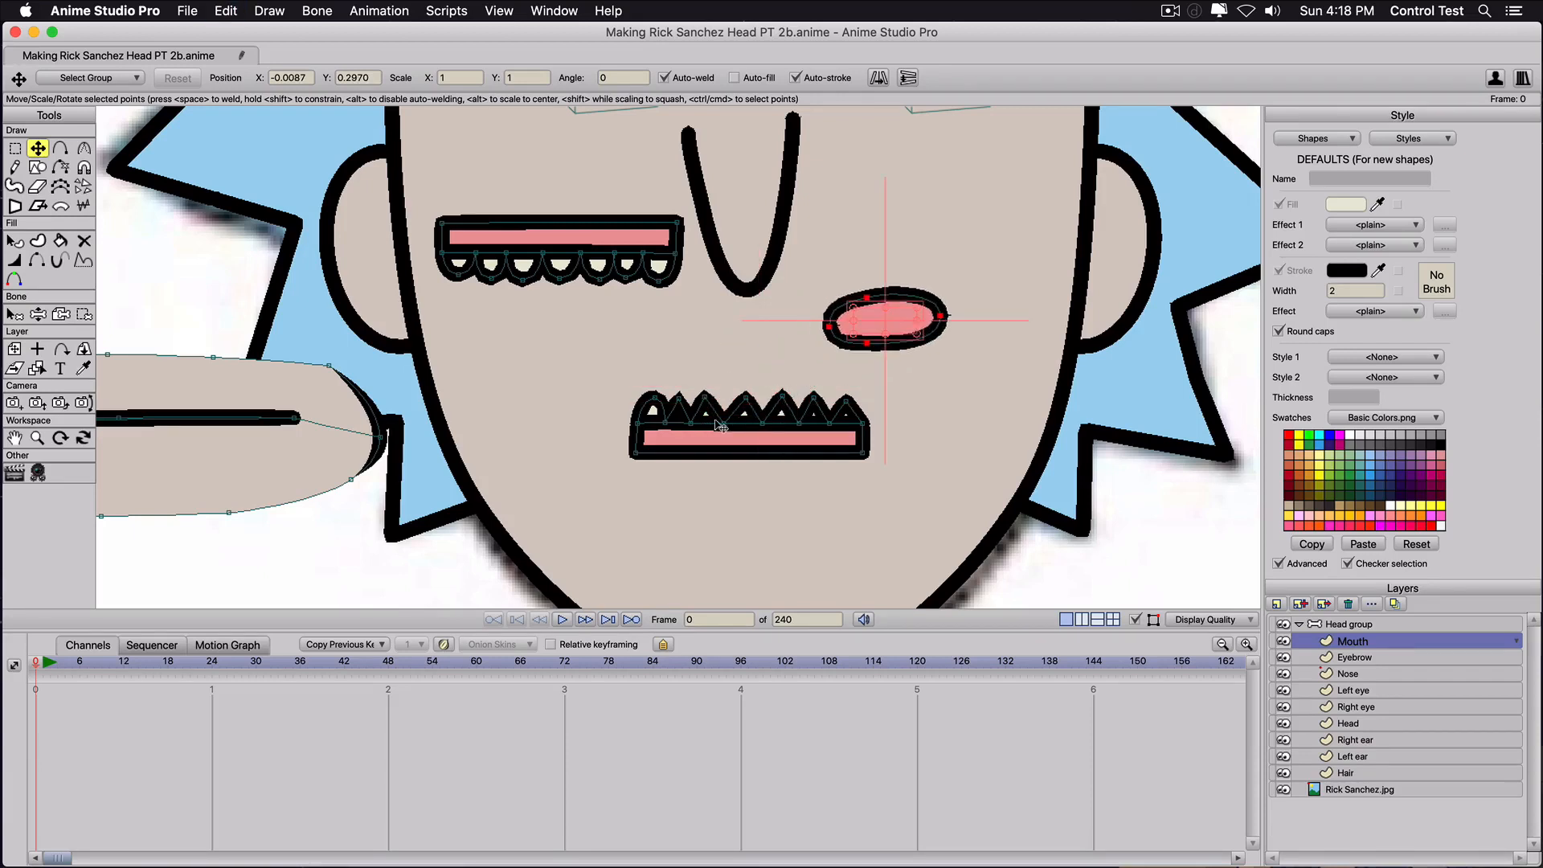
# Round the upper tips of all the bottom teeth with a curvature of about 0.66.
pyautogui.press('e')
pyautogui.moveTo(603, 388); pyautogui.dragTo(886, 406)
pyautogui.press('c')
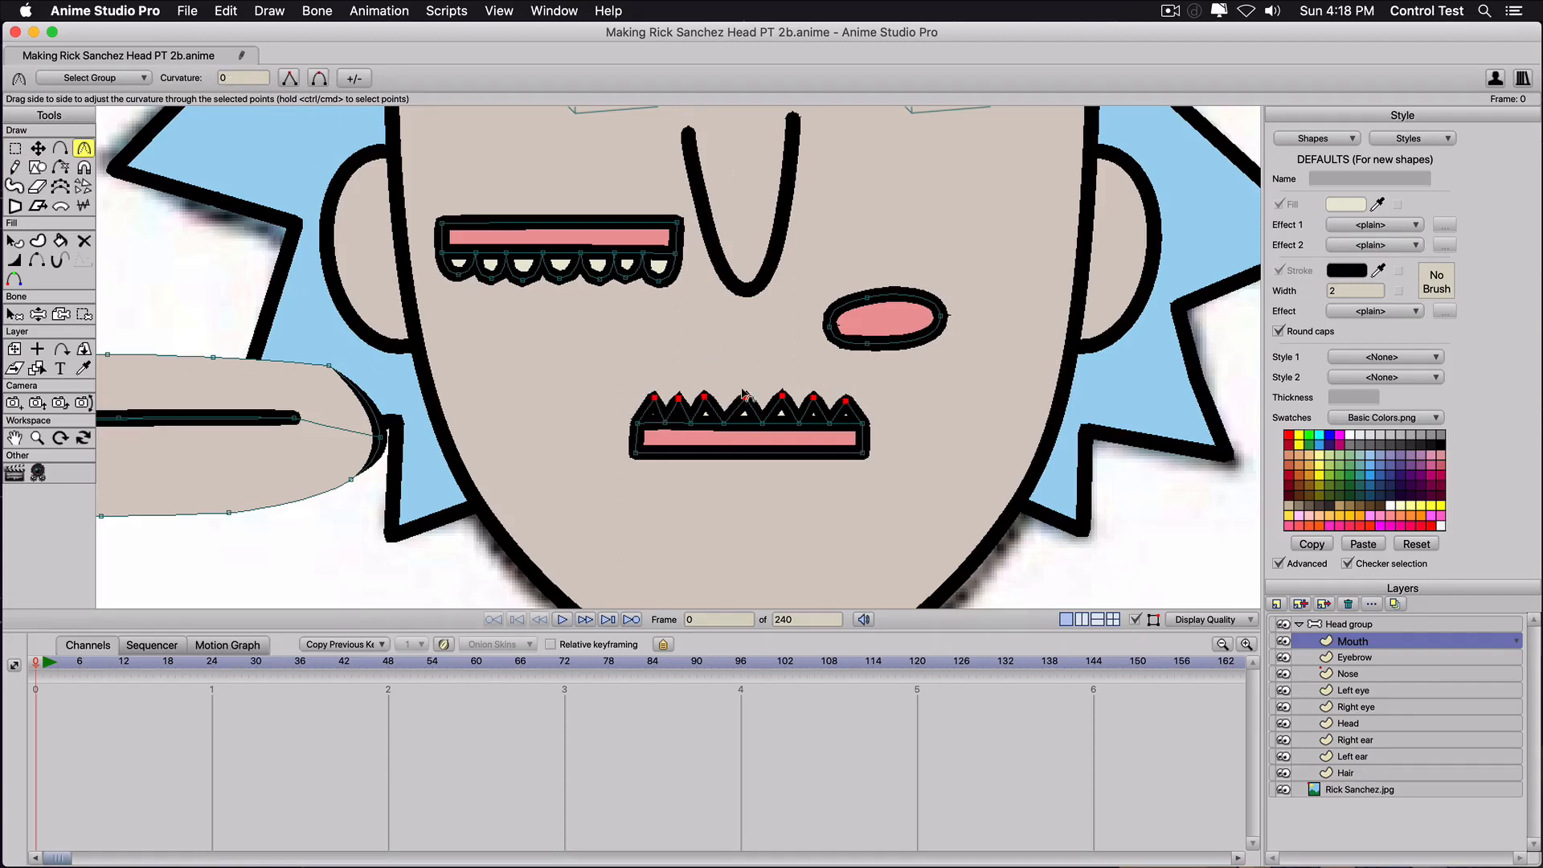
pyautogui.moveTo(747, 392); pyautogui.dragTo(1500, 405)
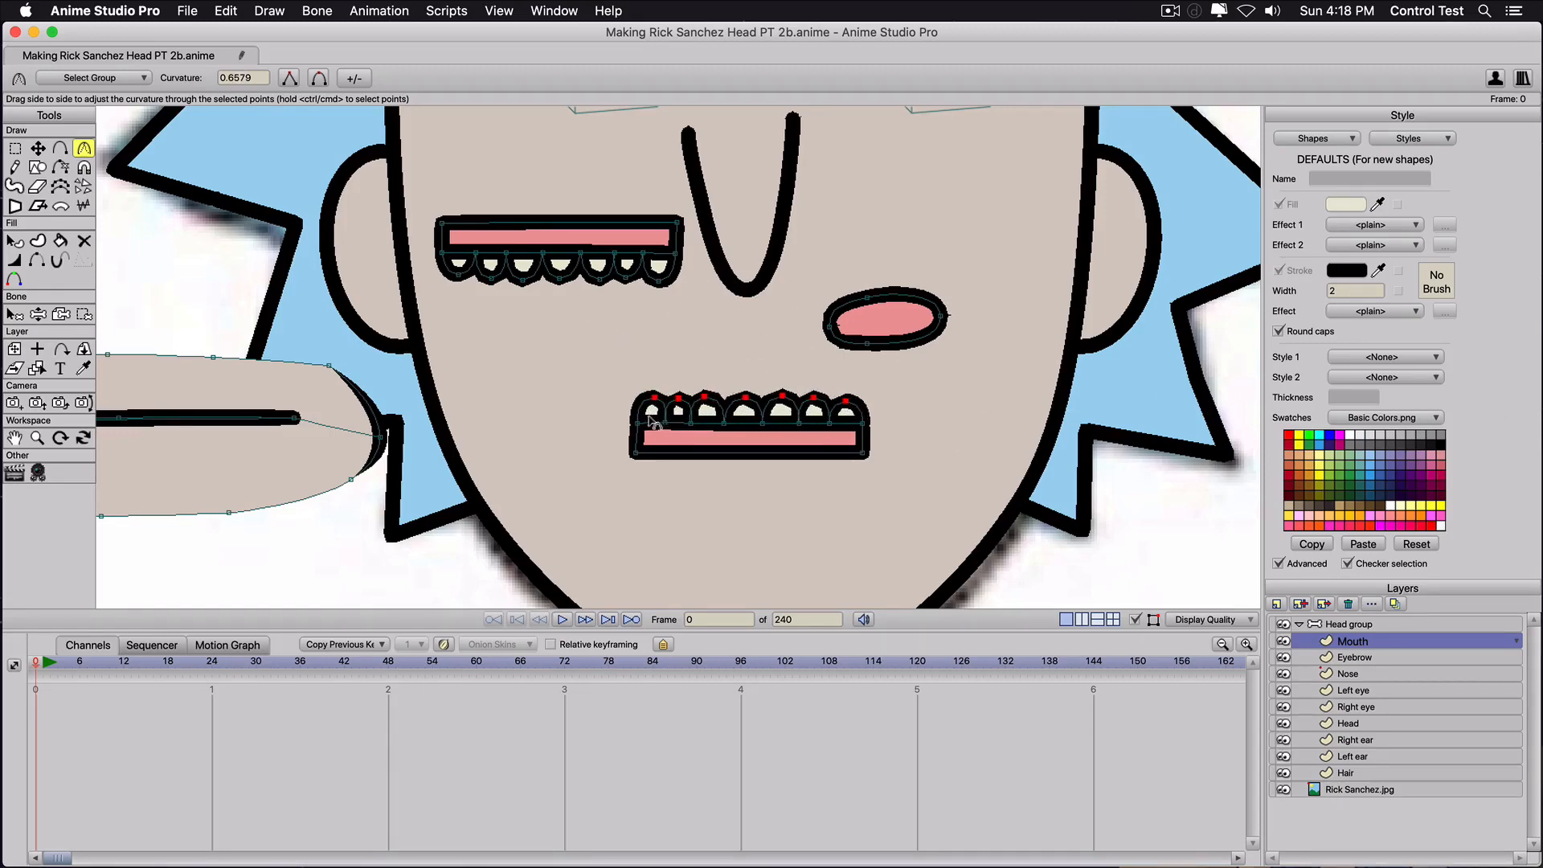
# Select all points of the top gum and teeth and create a point group named "top teeth".
pyautogui.scroll(-2, 652, 414)
pyautogui.scroll(1, 356, 480)
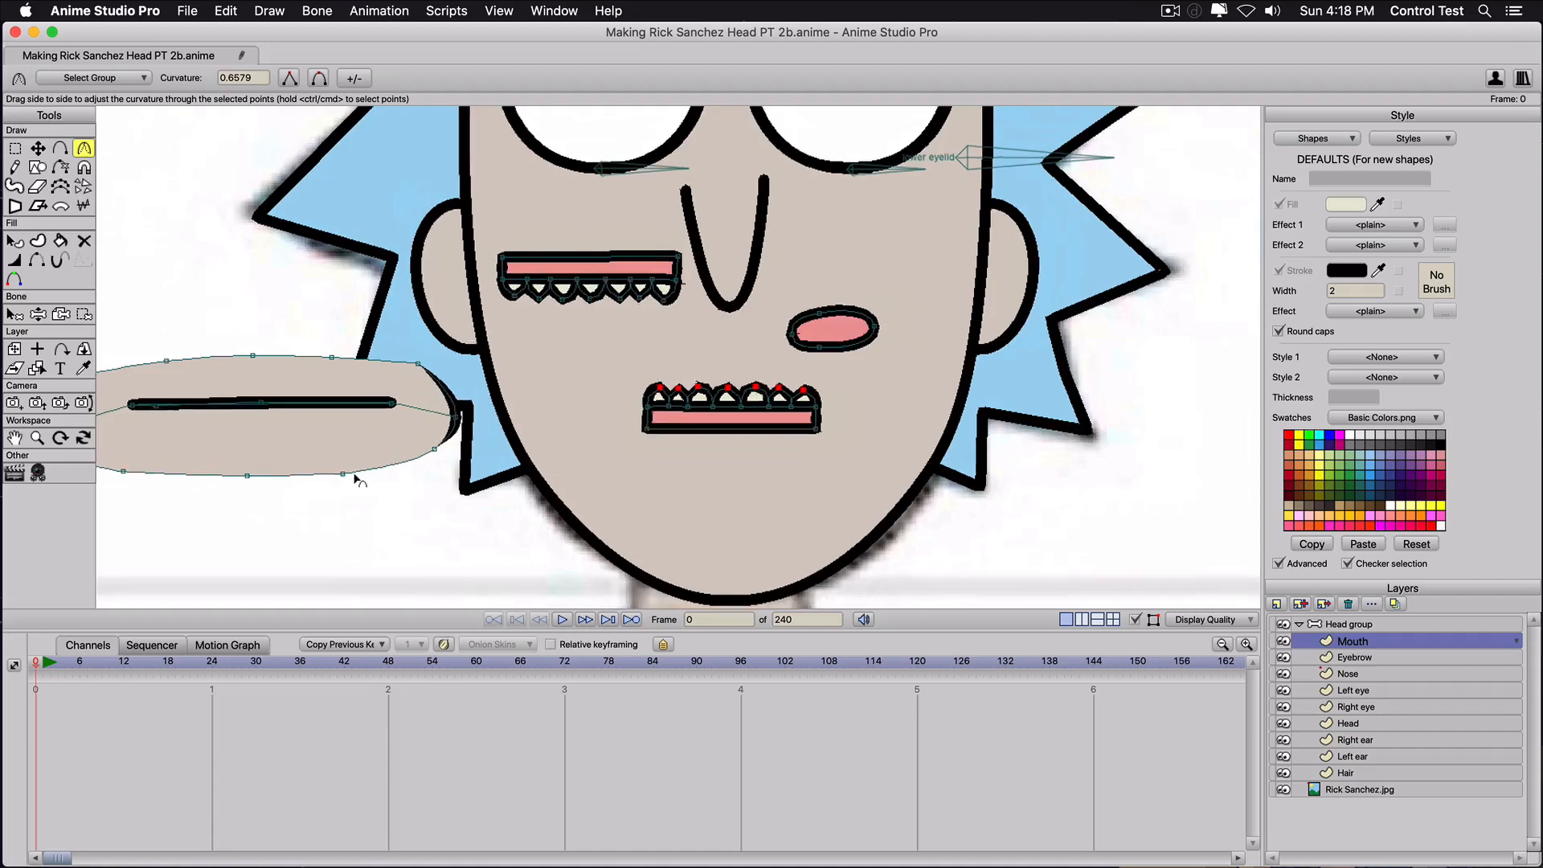
pyautogui.moveTo(334, 457); pyautogui.dragTo(525, 463)
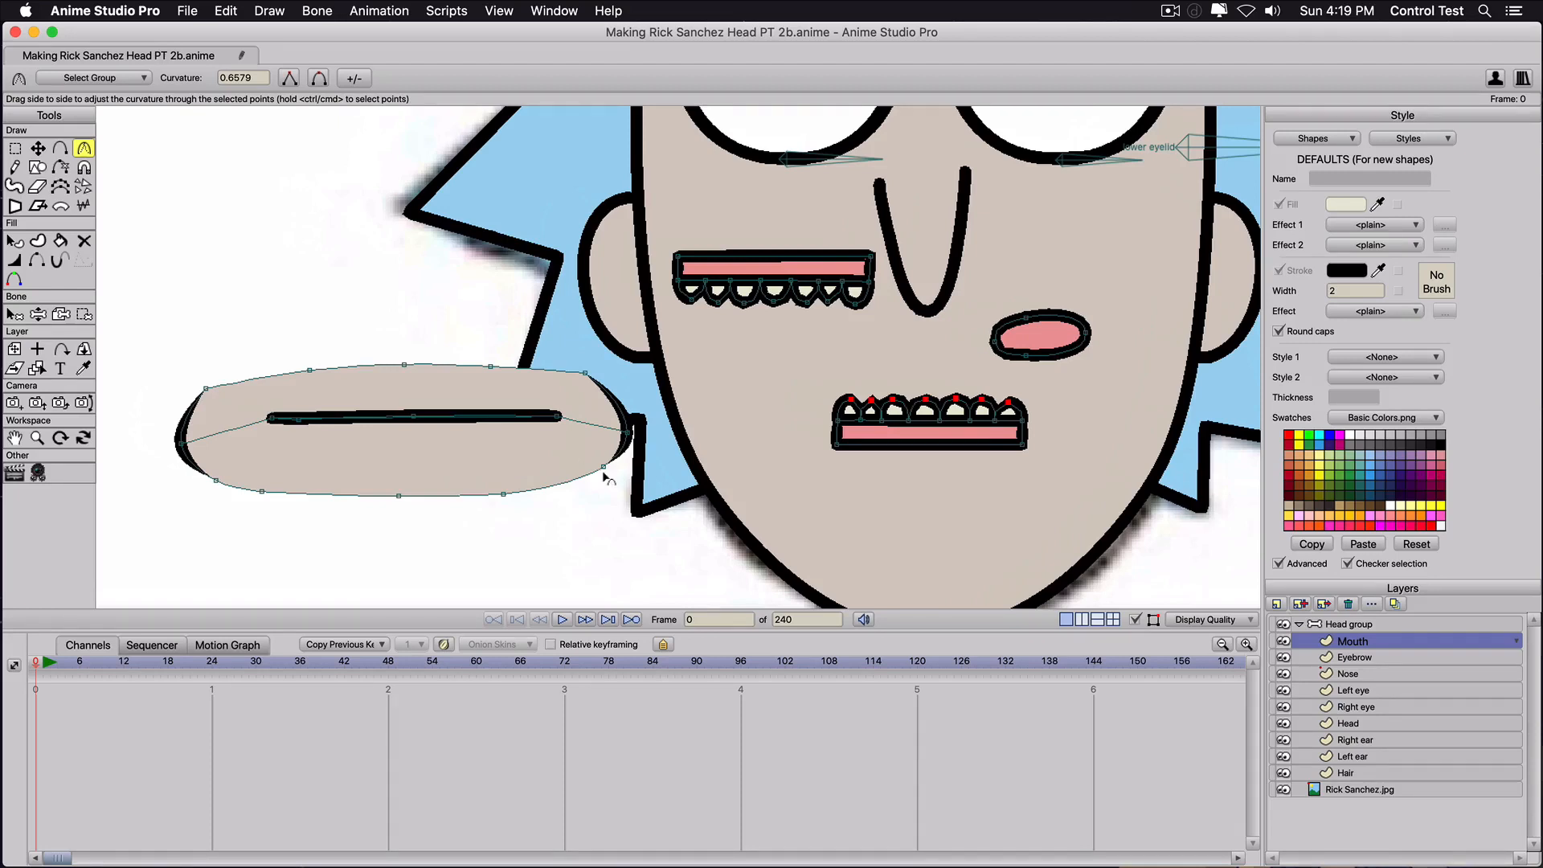
pyautogui.press('g')
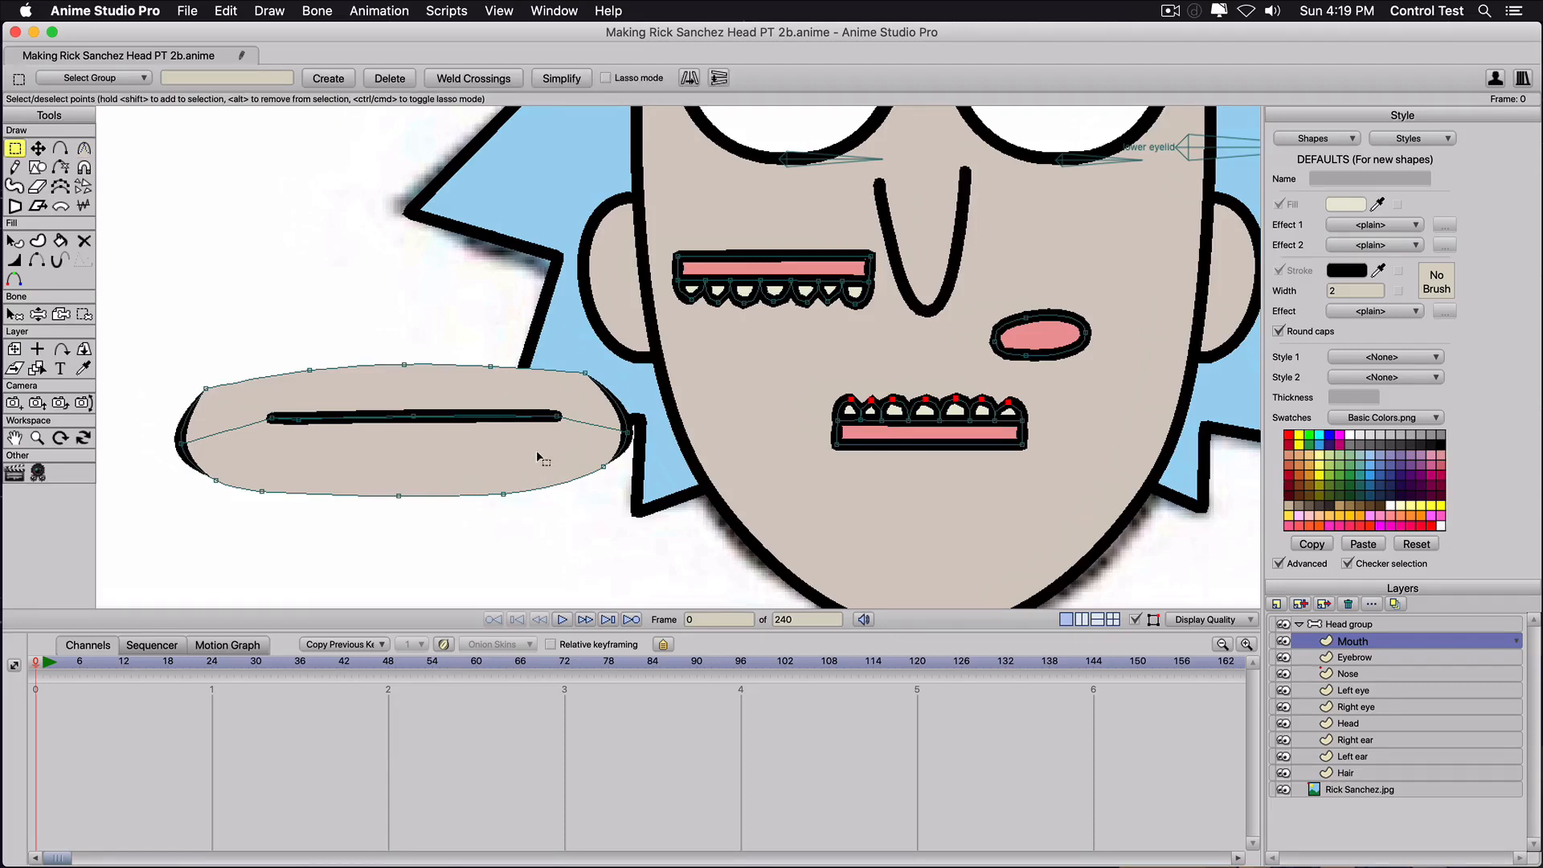
pyautogui.moveTo(609, 216); pyautogui.dragTo(924, 353)
pyautogui.click(191, 78)
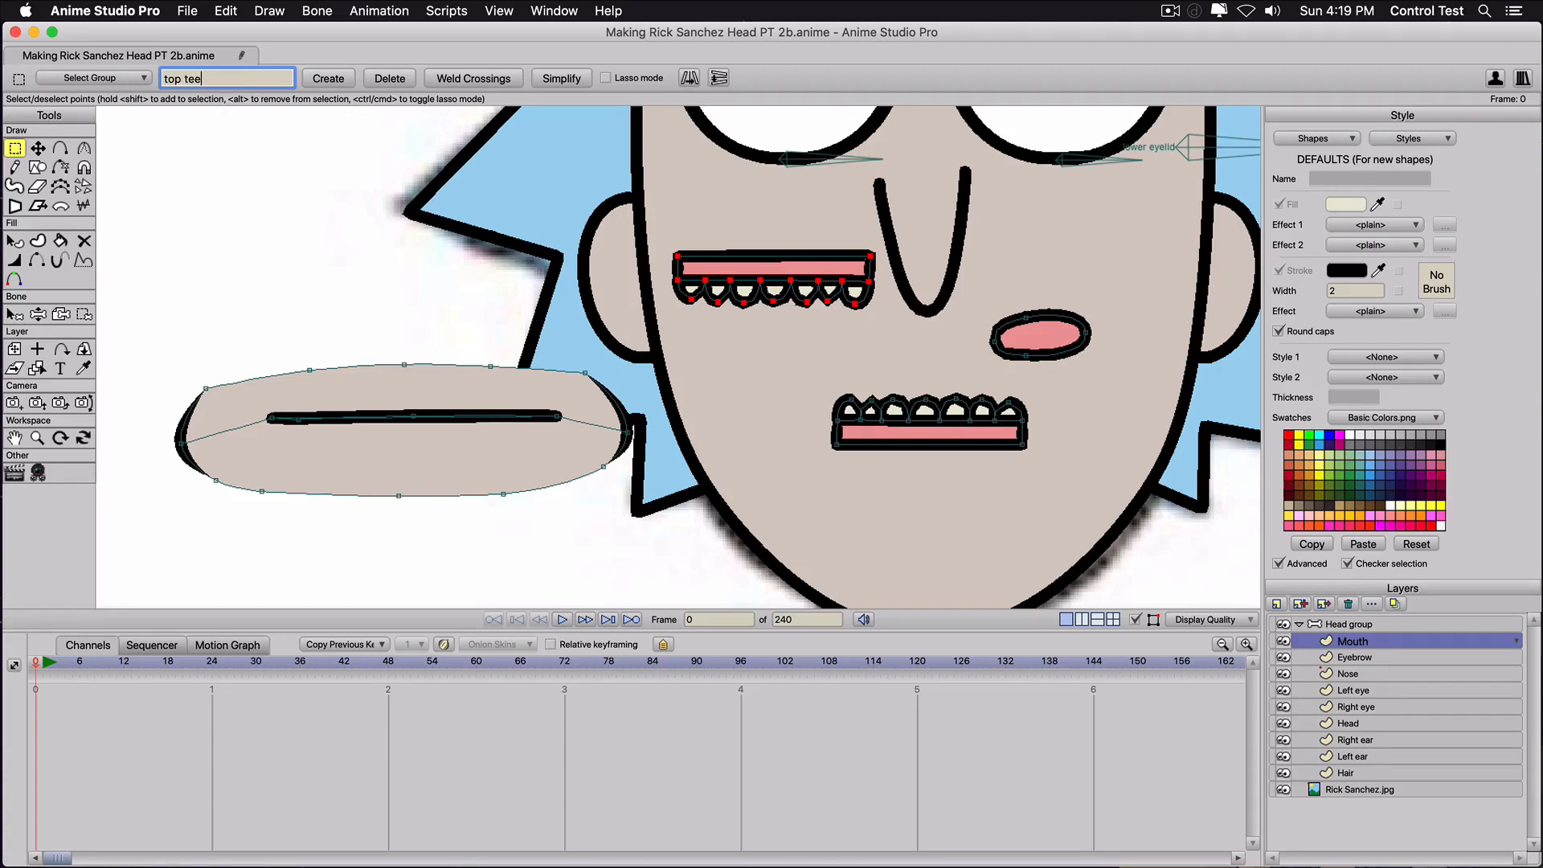
pyautogui.press('Return')
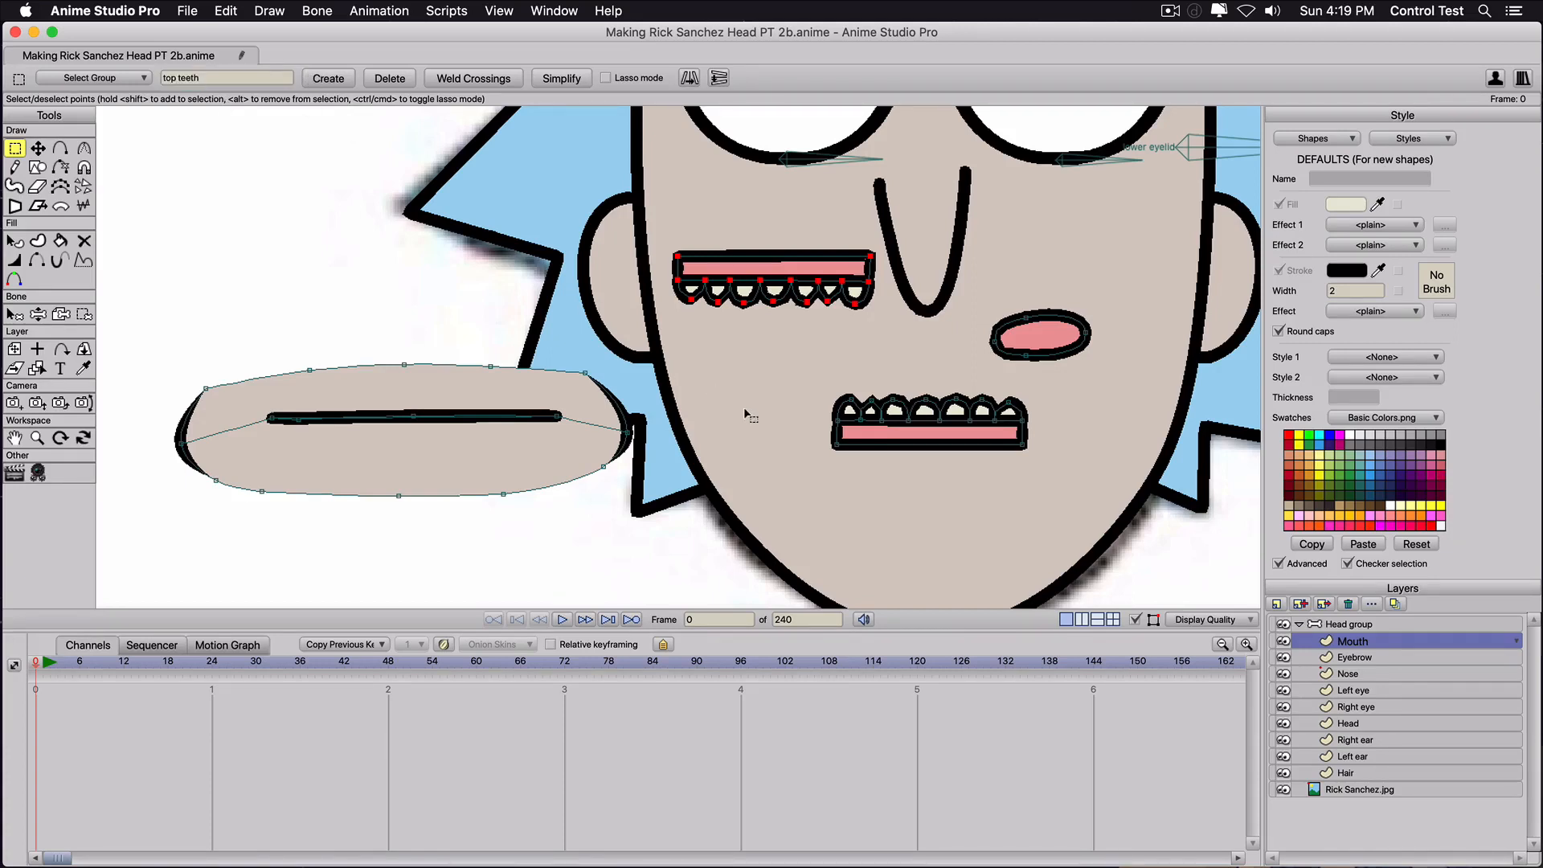
# Select all points of the bottom gum and teeth and create a point group named "bottom teeth".
pyautogui.moveTo(815, 487); pyautogui.dragTo(1043, 389)
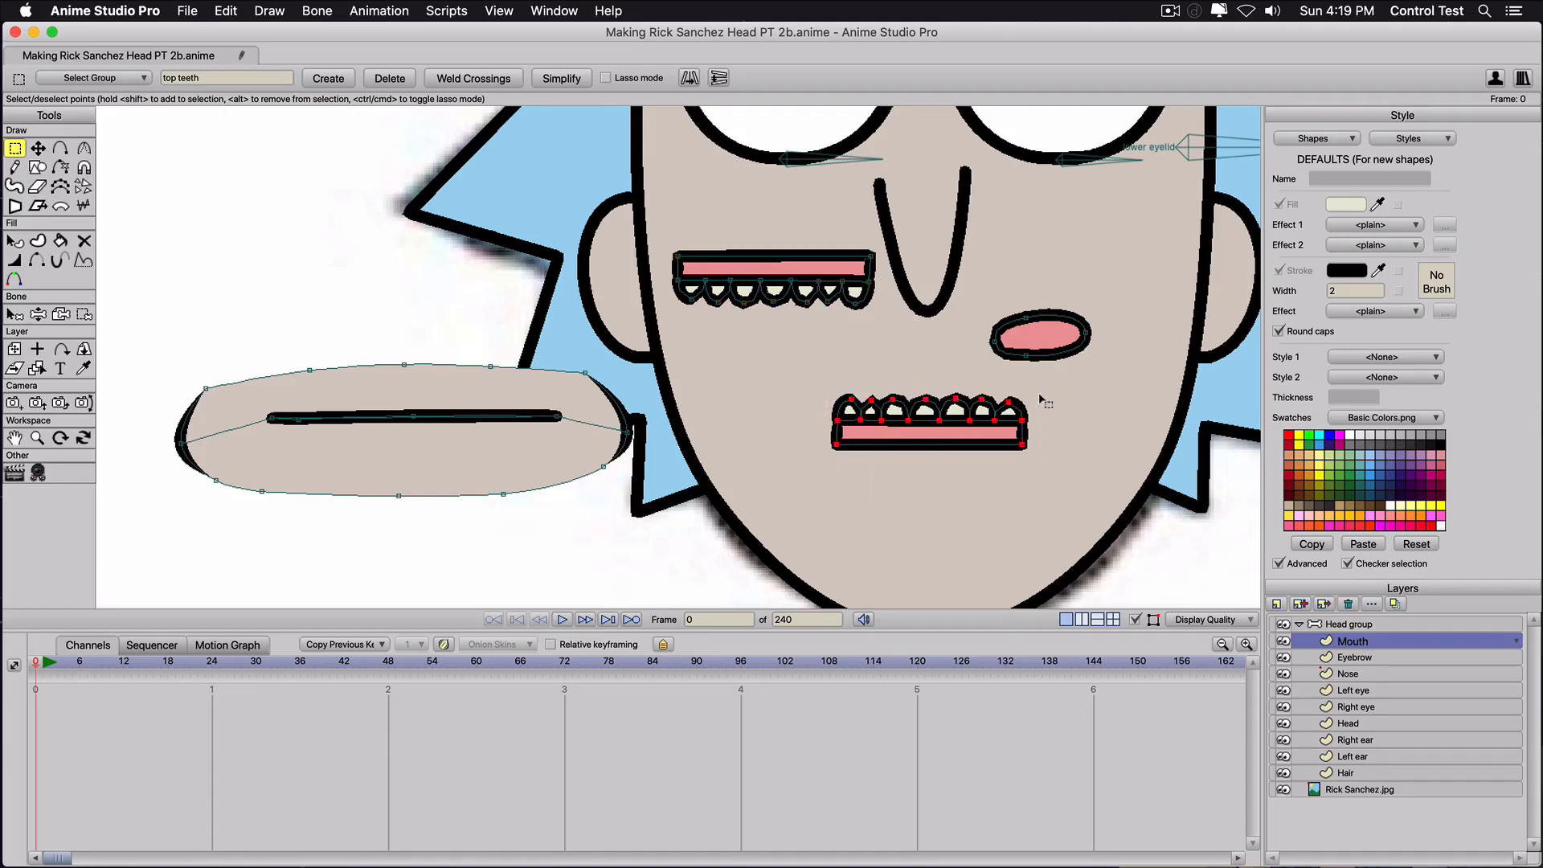
pyautogui.click(217, 78)
pyautogui.write('bottom')
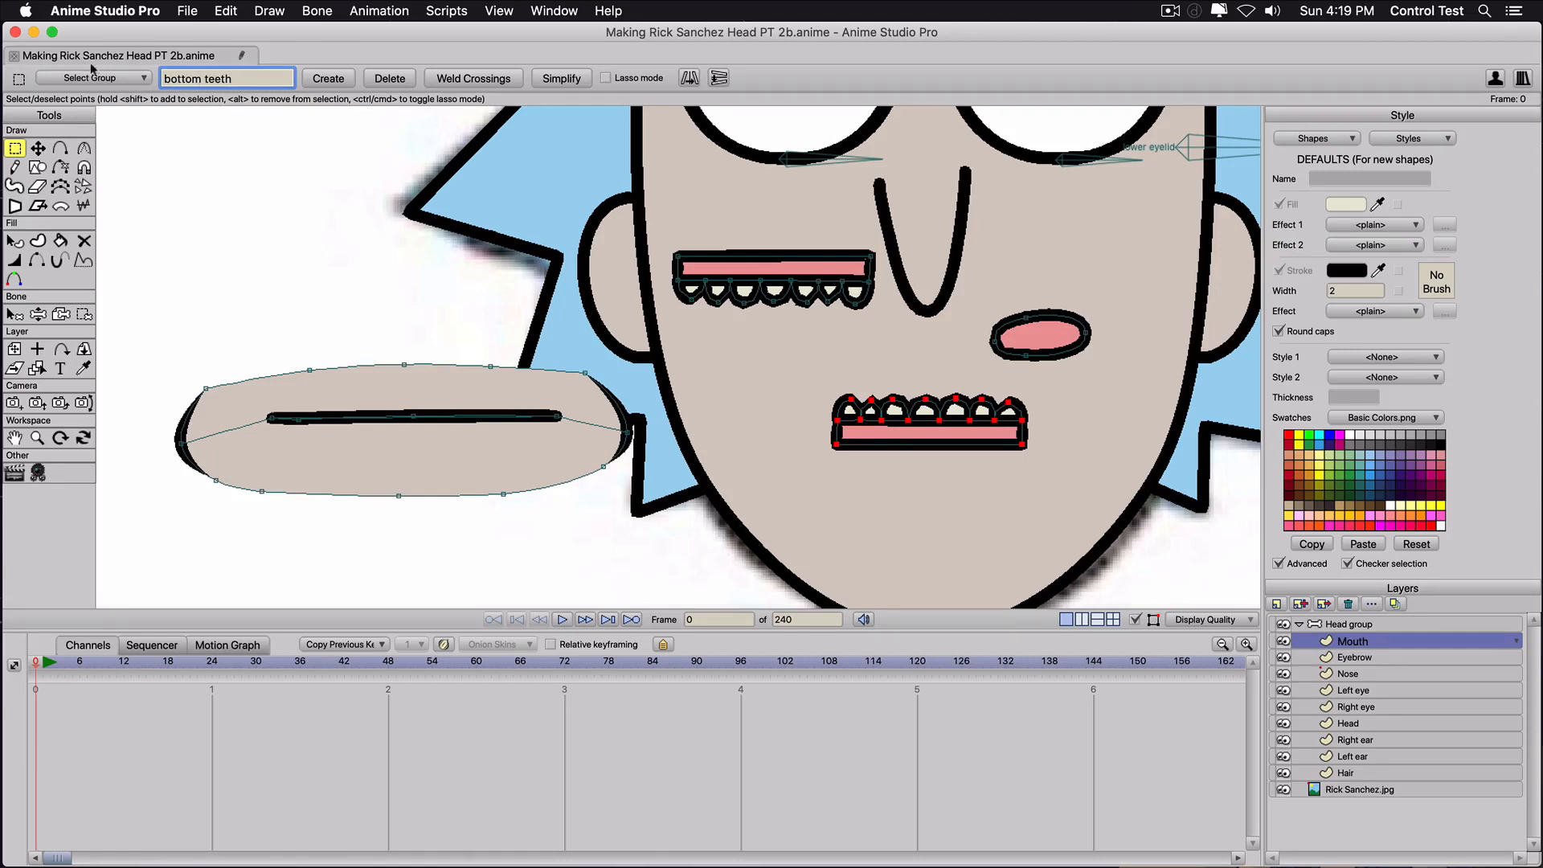
pyautogui.click(313, 83)
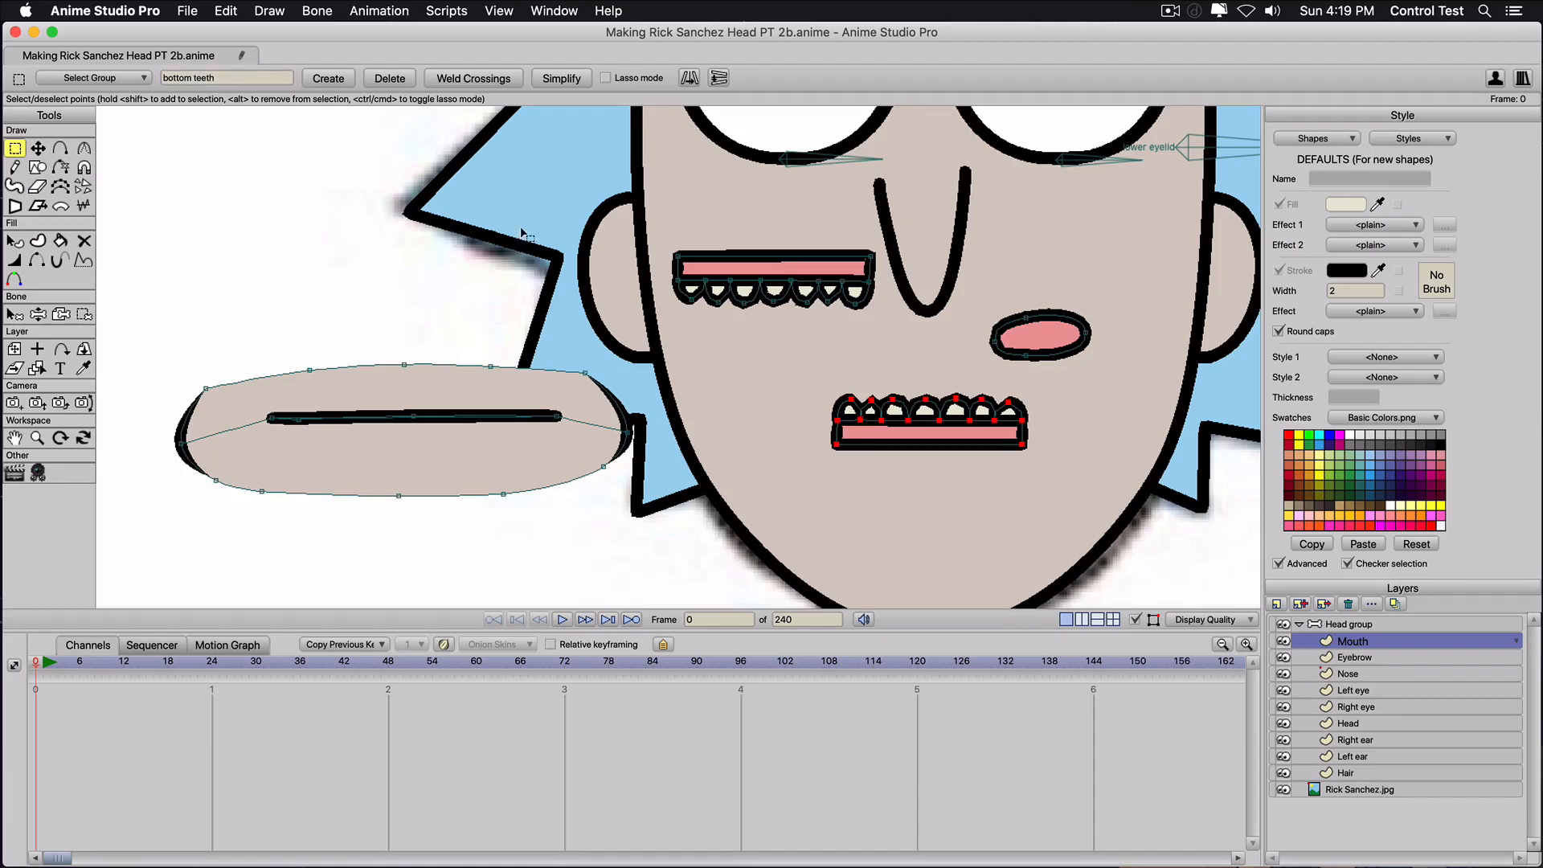
# Select the tongue's points and create a point group named "tongue".
pyautogui.click(1048, 343)
pyautogui.press('t')
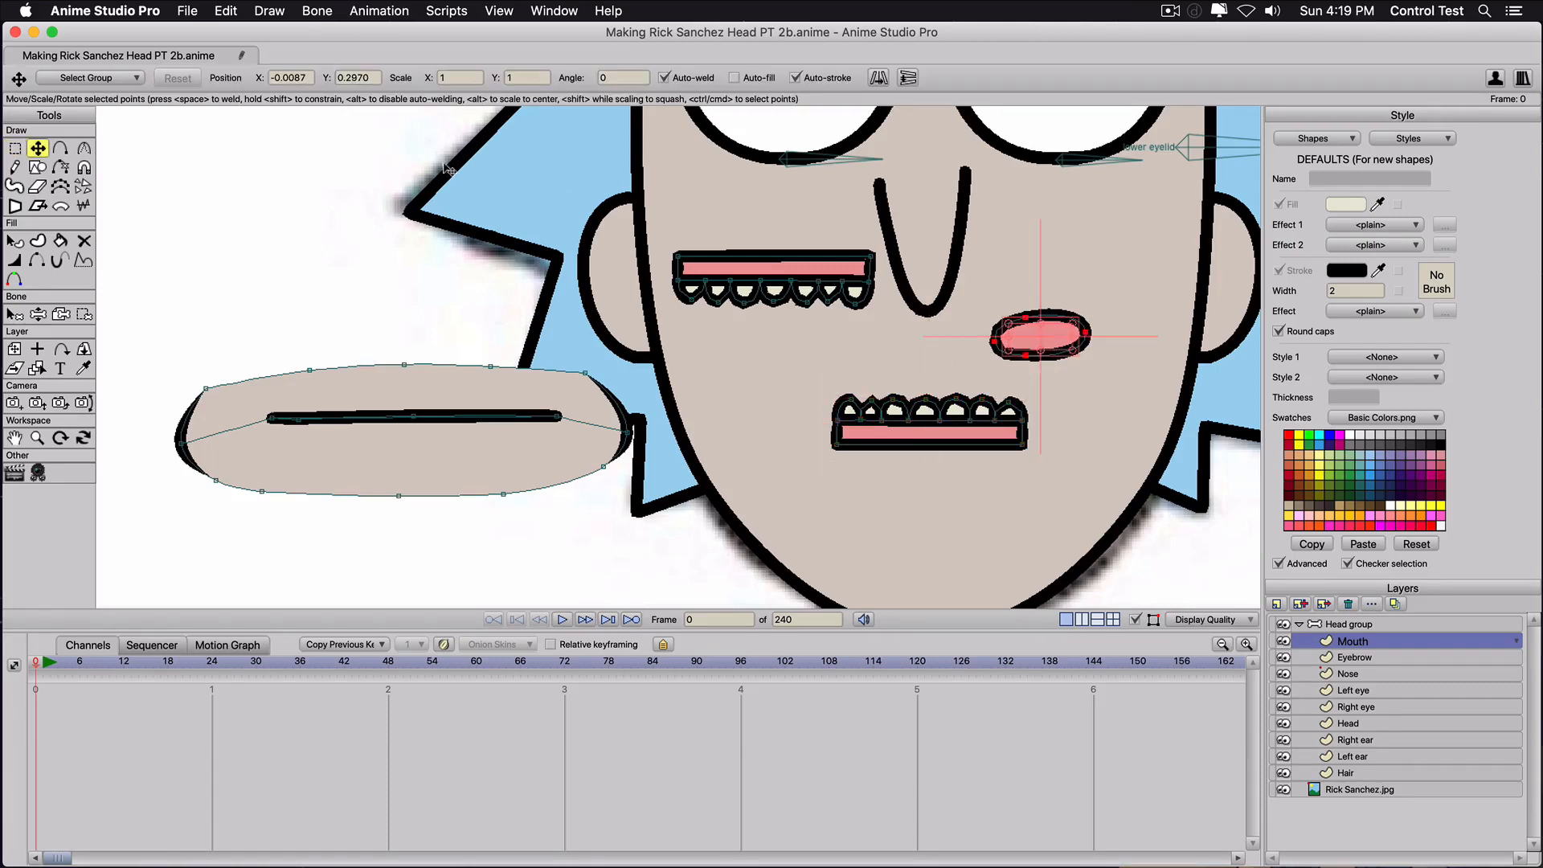
pyautogui.press('g')
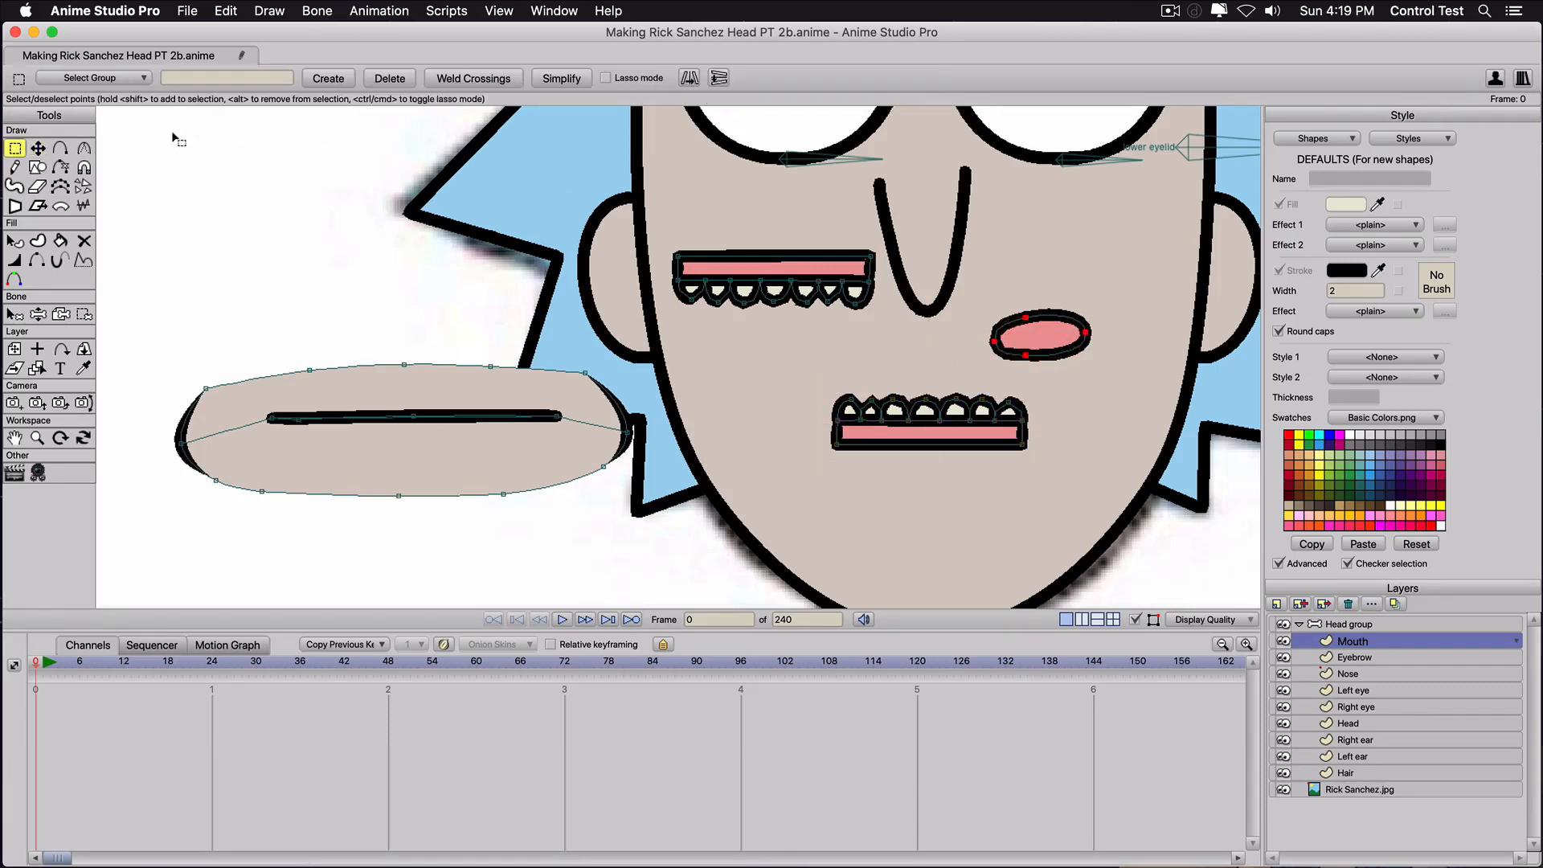
pyautogui.click(226, 80)
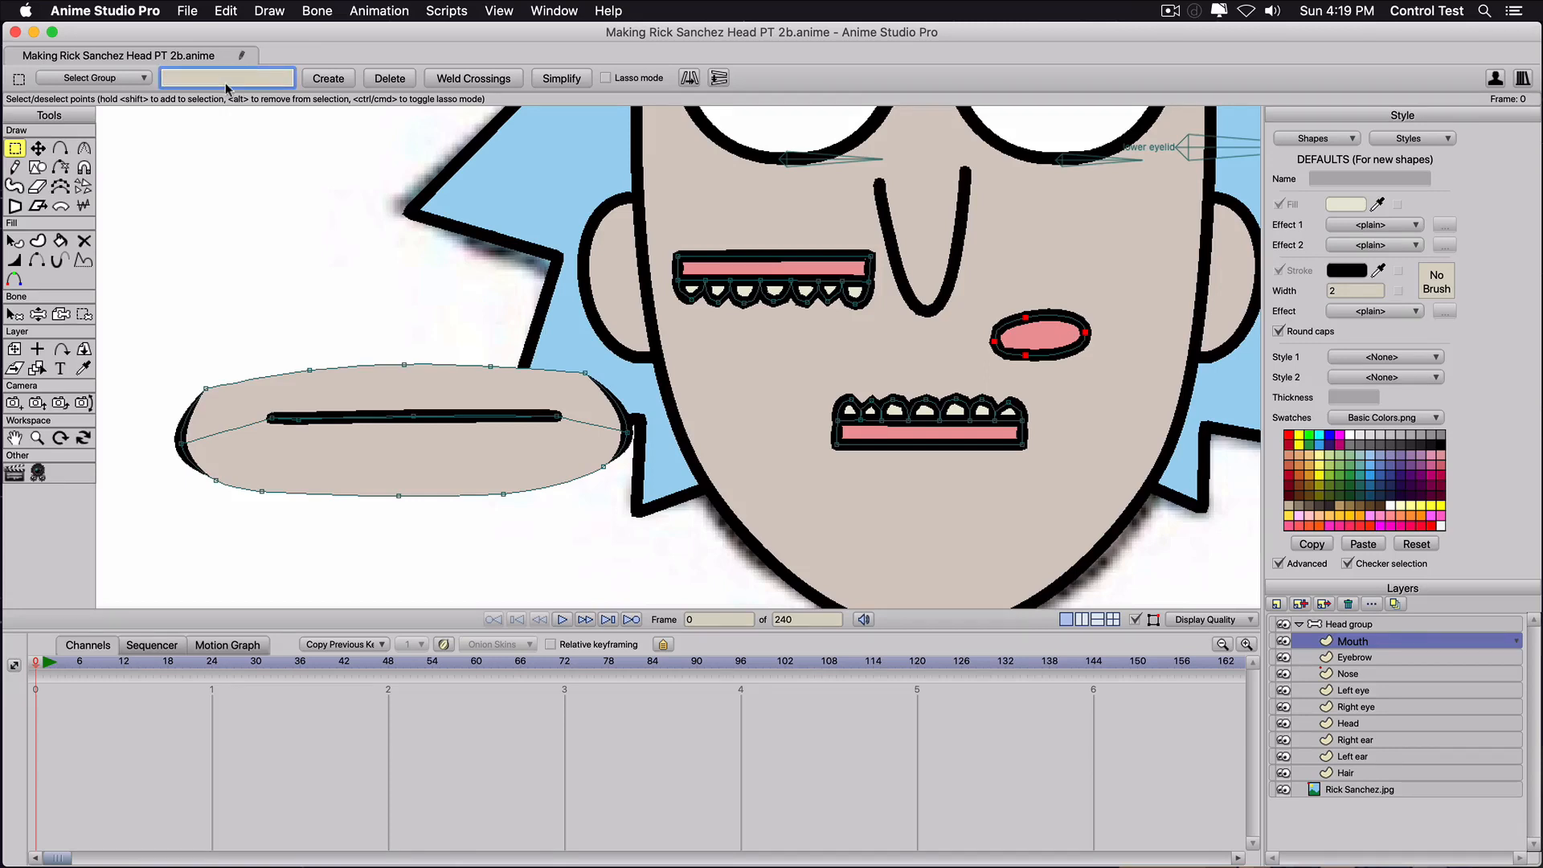
pyautogui.write('tongue')
pyautogui.click(331, 78)
# Open the closed mouth line beside the head by adding and pulling points along its upper and lower edges.
pyautogui.scroll(5, 282, 314)
pyautogui.scroll(-1, 306, 330)
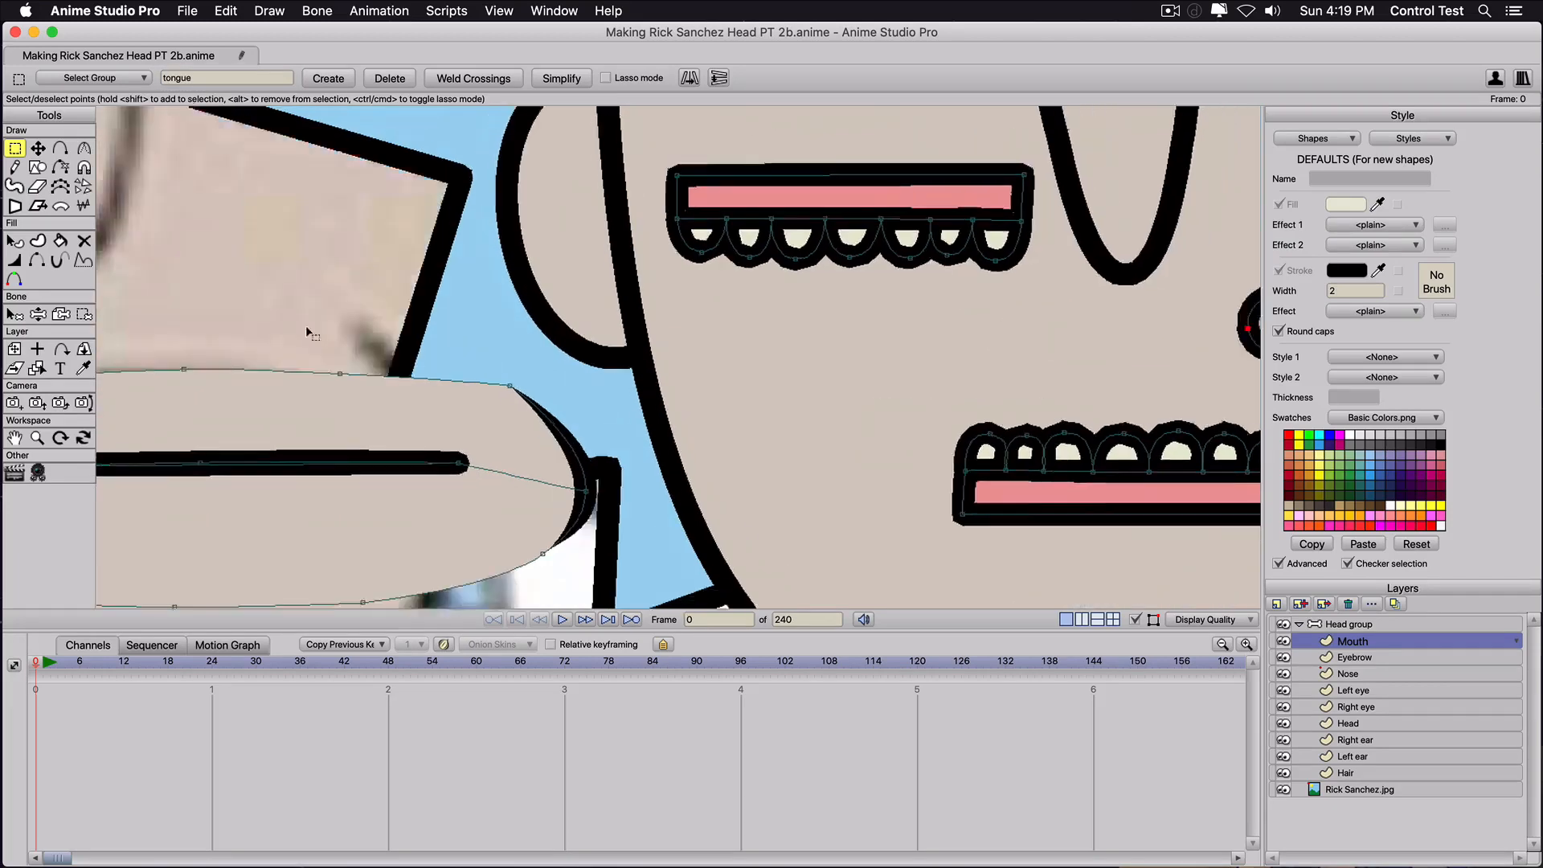
pyautogui.scroll(-3, 307, 331)
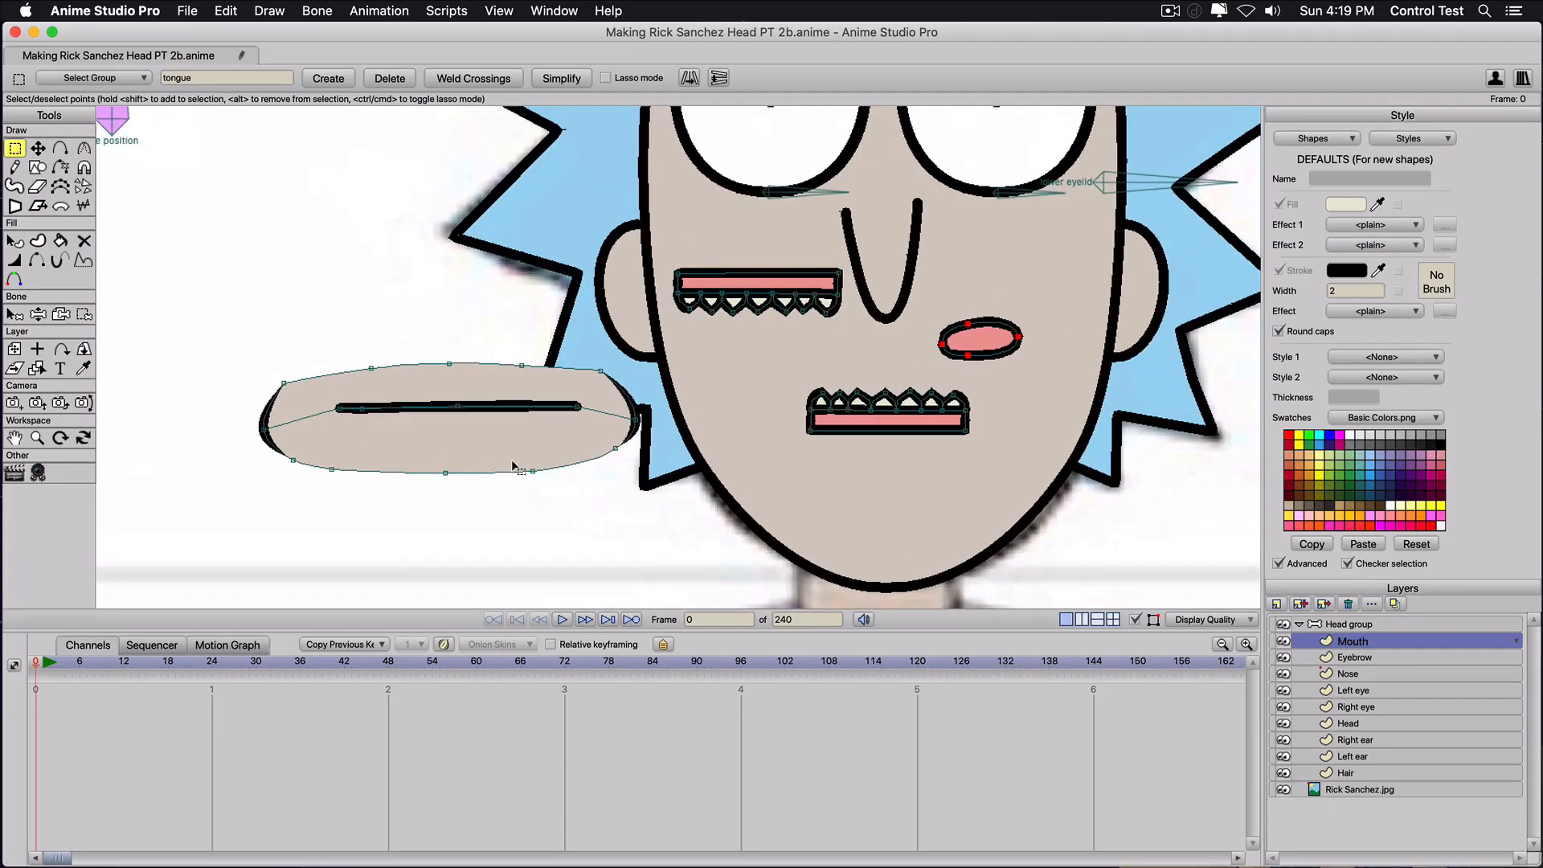
pyautogui.press('t')
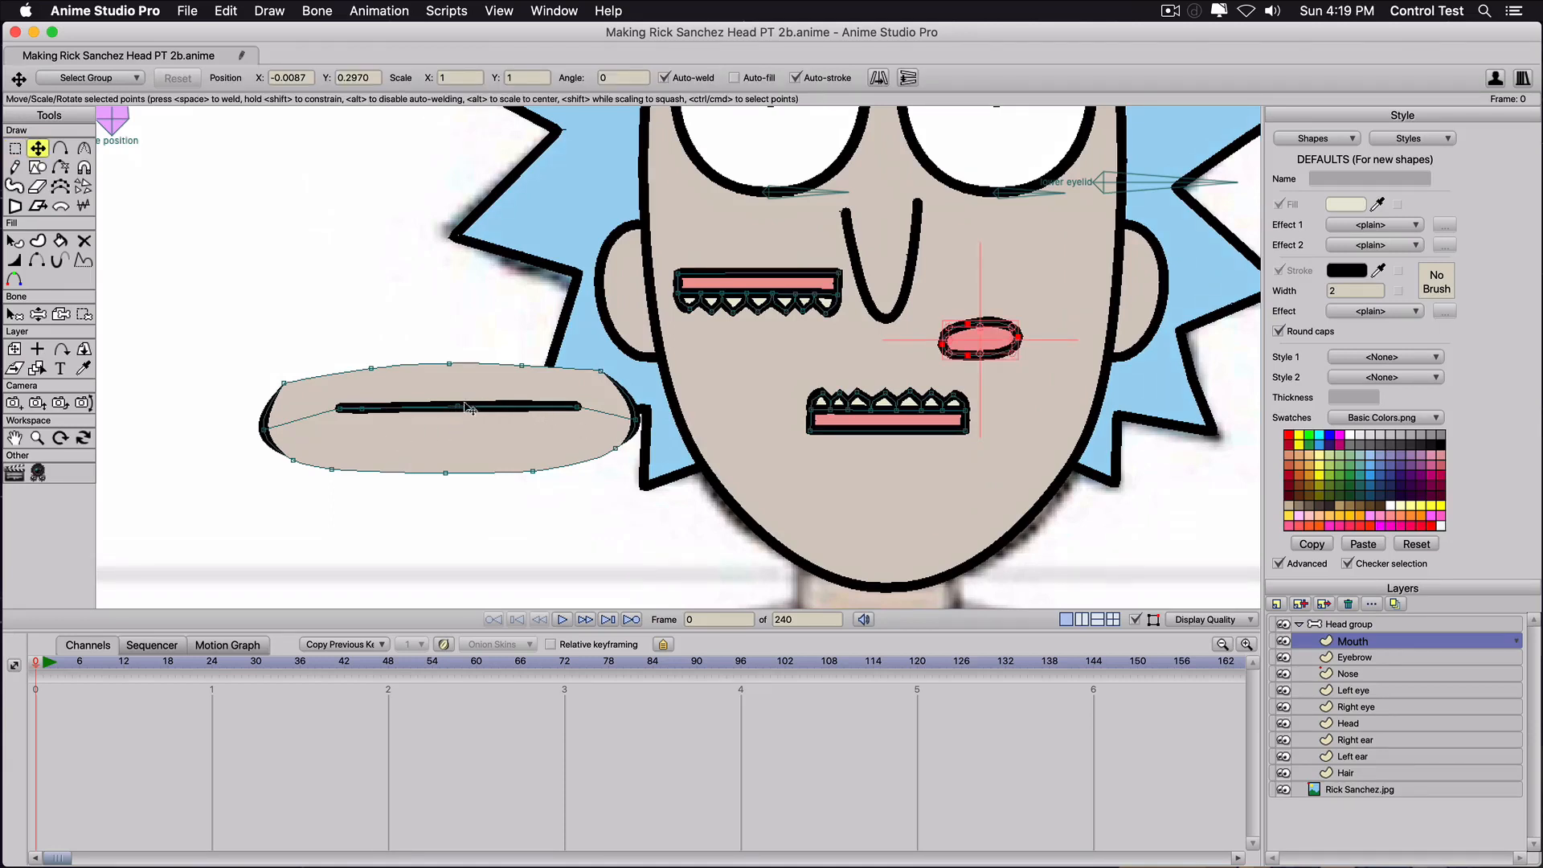
pyautogui.moveTo(458, 406)
pyautogui.mouseDown()
pyautogui.moveTo(459, 450)
pyautogui.moveTo(458, 407)
pyautogui.mouseUp()
pyautogui.moveTo(362, 409)
pyautogui.mouseDown()
pyautogui.moveTo(361, 438)
pyautogui.moveTo(374, 393)
pyautogui.mouseUp()
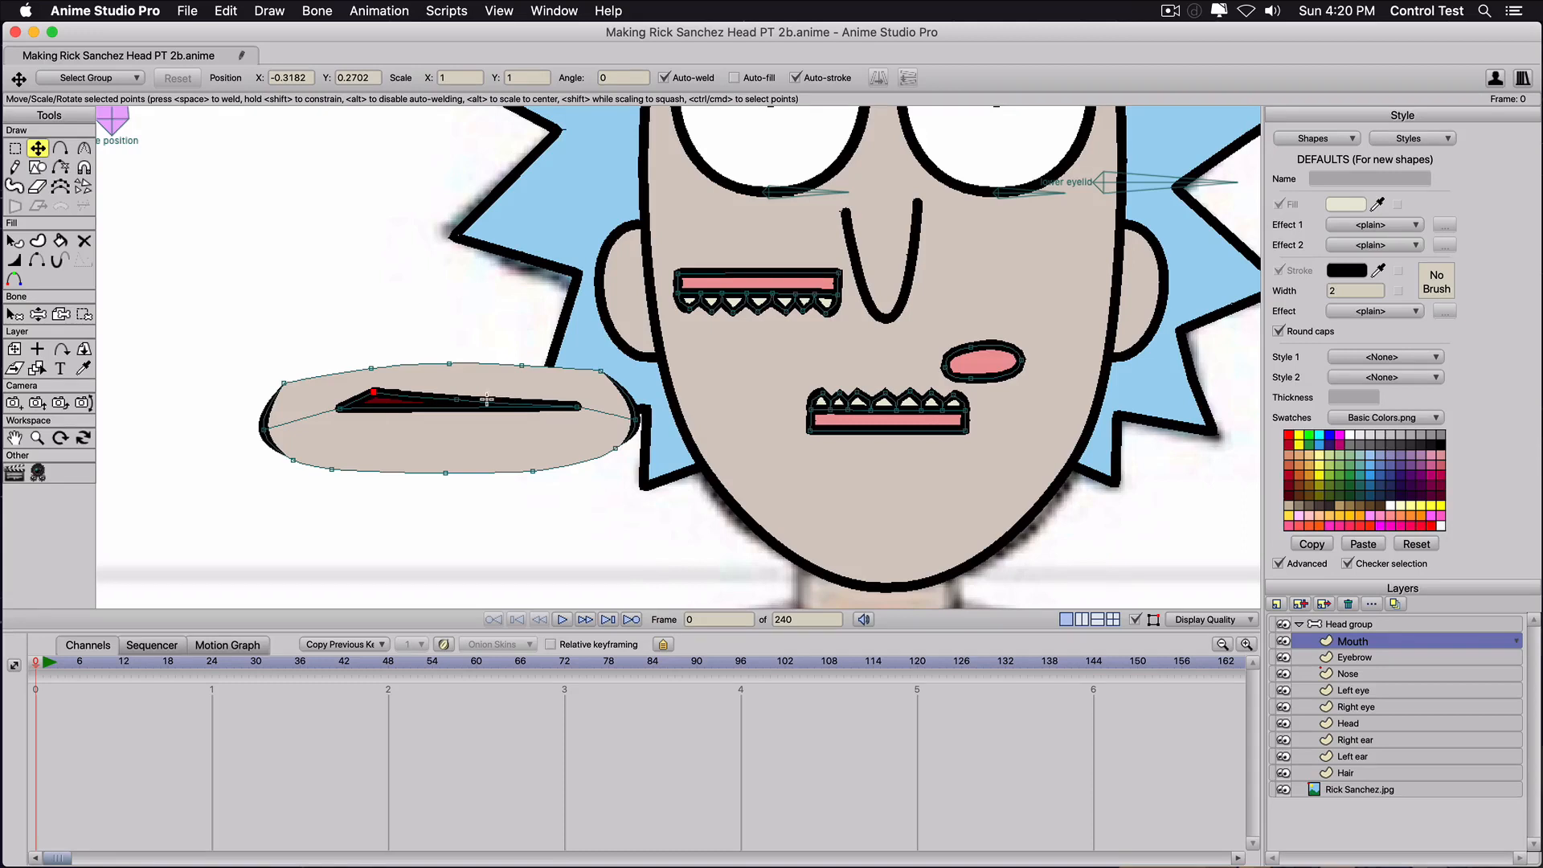
pyautogui.press('a')
pyautogui.moveTo(486, 397); pyautogui.dragTo(402, 441)
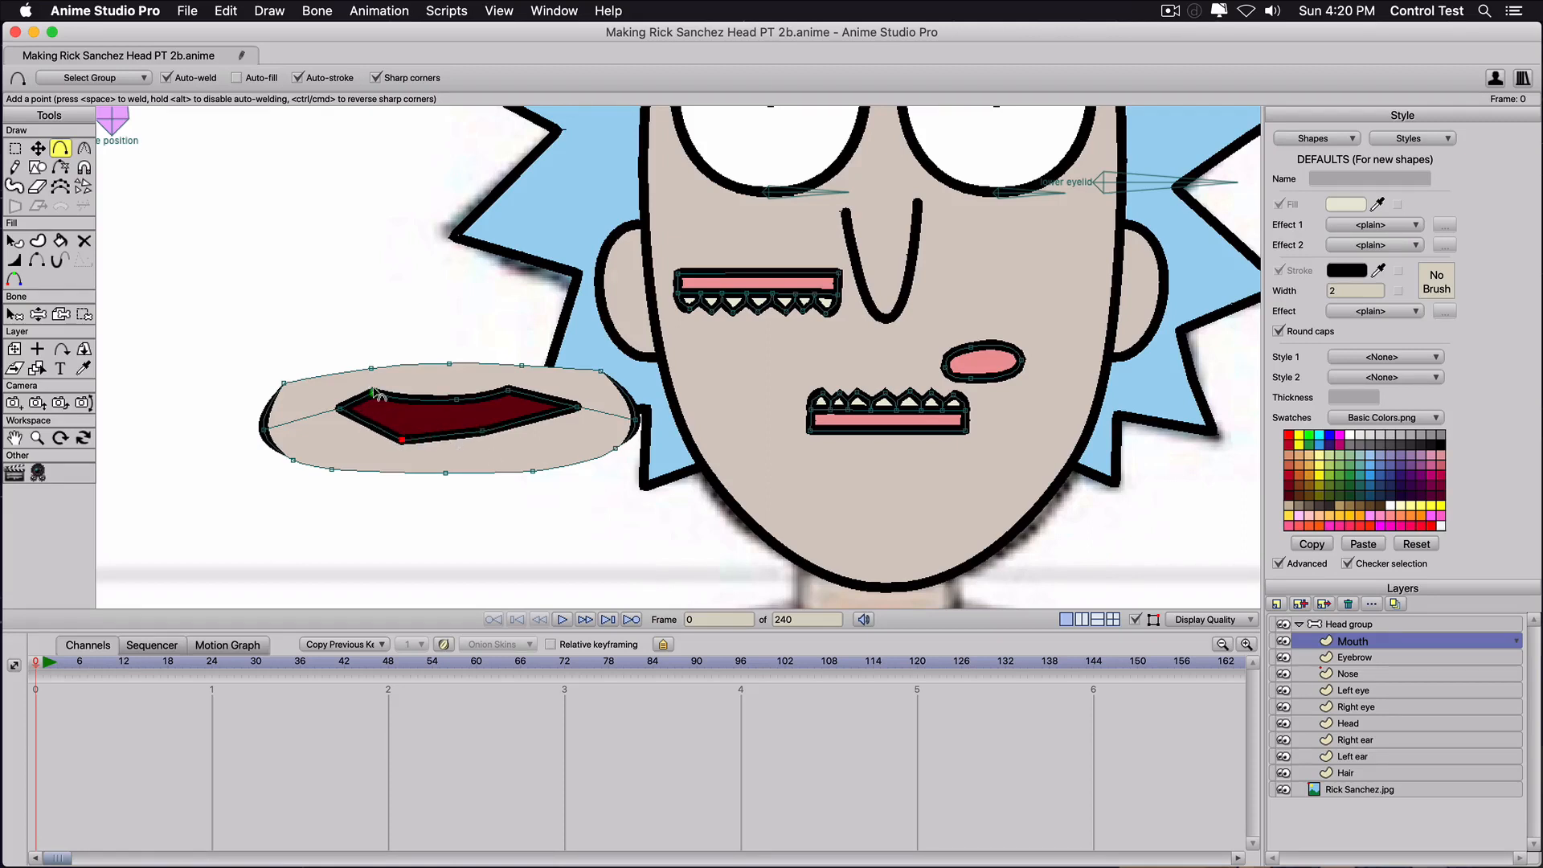
# Smooth the open mouth's outline by rounding its upper points and left corner and reshaping the lower edge.
pyautogui.press('c')
pyautogui.click(508, 389)
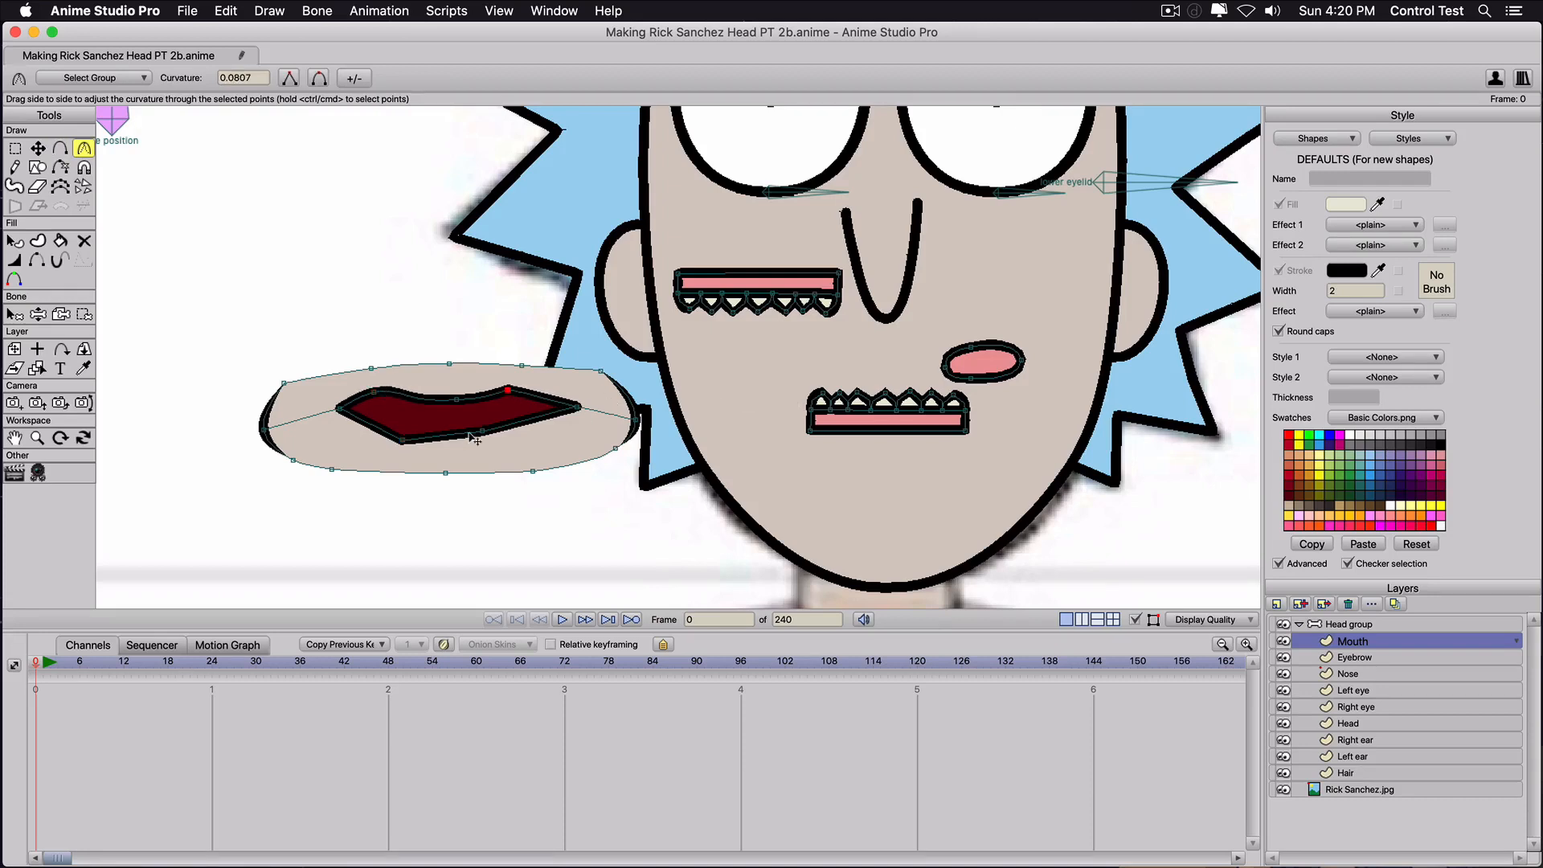
pyautogui.press('t')
pyautogui.moveTo(482, 432); pyautogui.dragTo(868, 441)
pyautogui.press('c')
pyautogui.moveTo(340, 408); pyautogui.dragTo(634, 416)
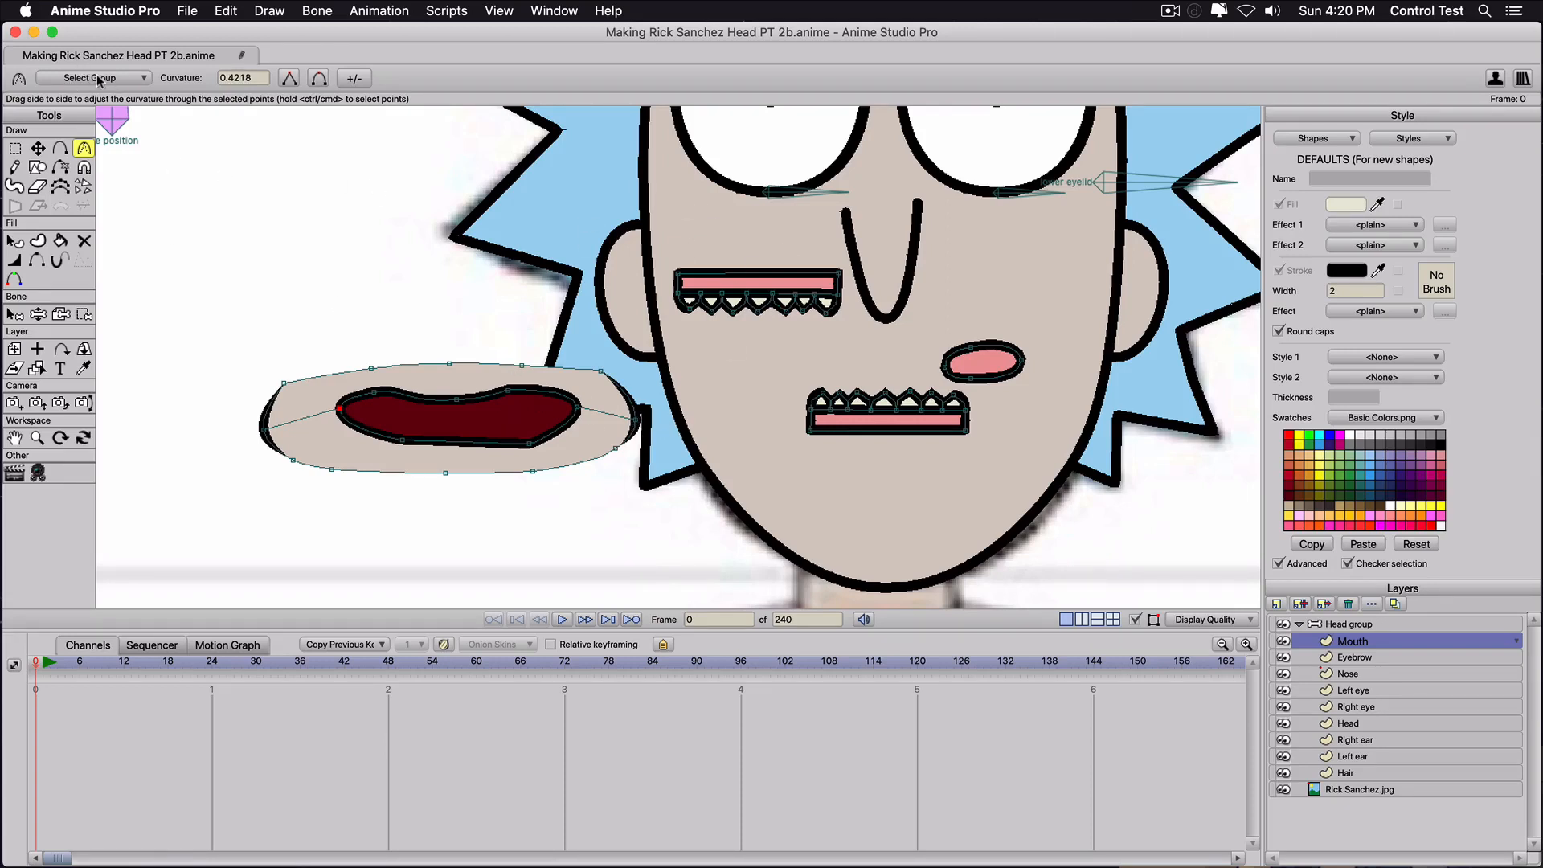
# Select the first saved point group, the top teeth, and move it into the upper part of the open mouth.
pyautogui.click(98, 78)
pyautogui.click(116, 136)
pyautogui.moveTo(763, 279); pyautogui.dragTo(661, 359)
pyautogui.press('super+z')
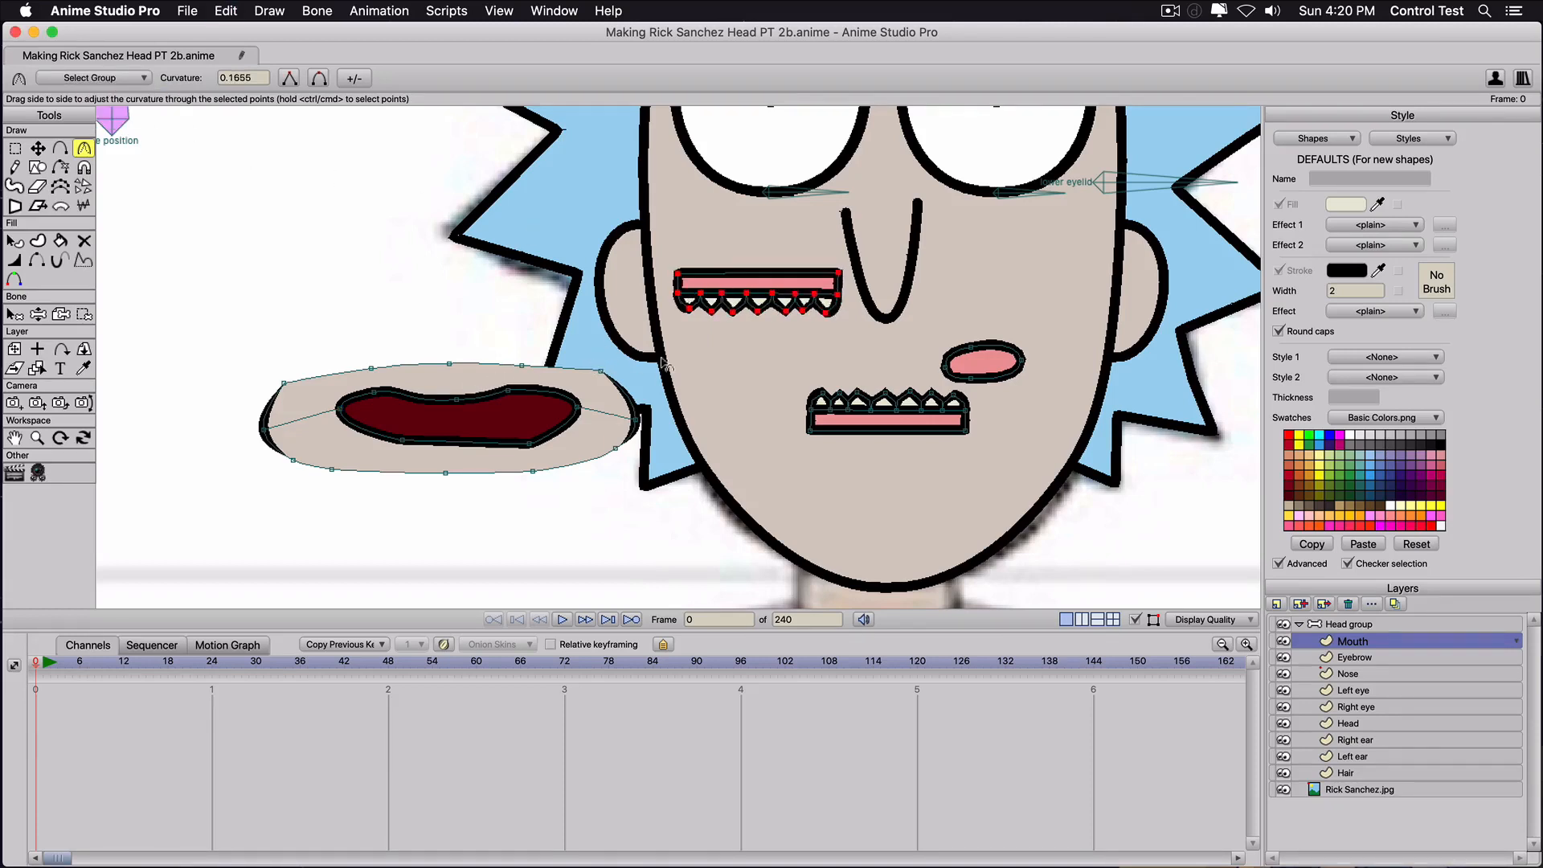
pyautogui.press('t')
pyautogui.moveTo(766, 289); pyautogui.dragTo(469, 402)
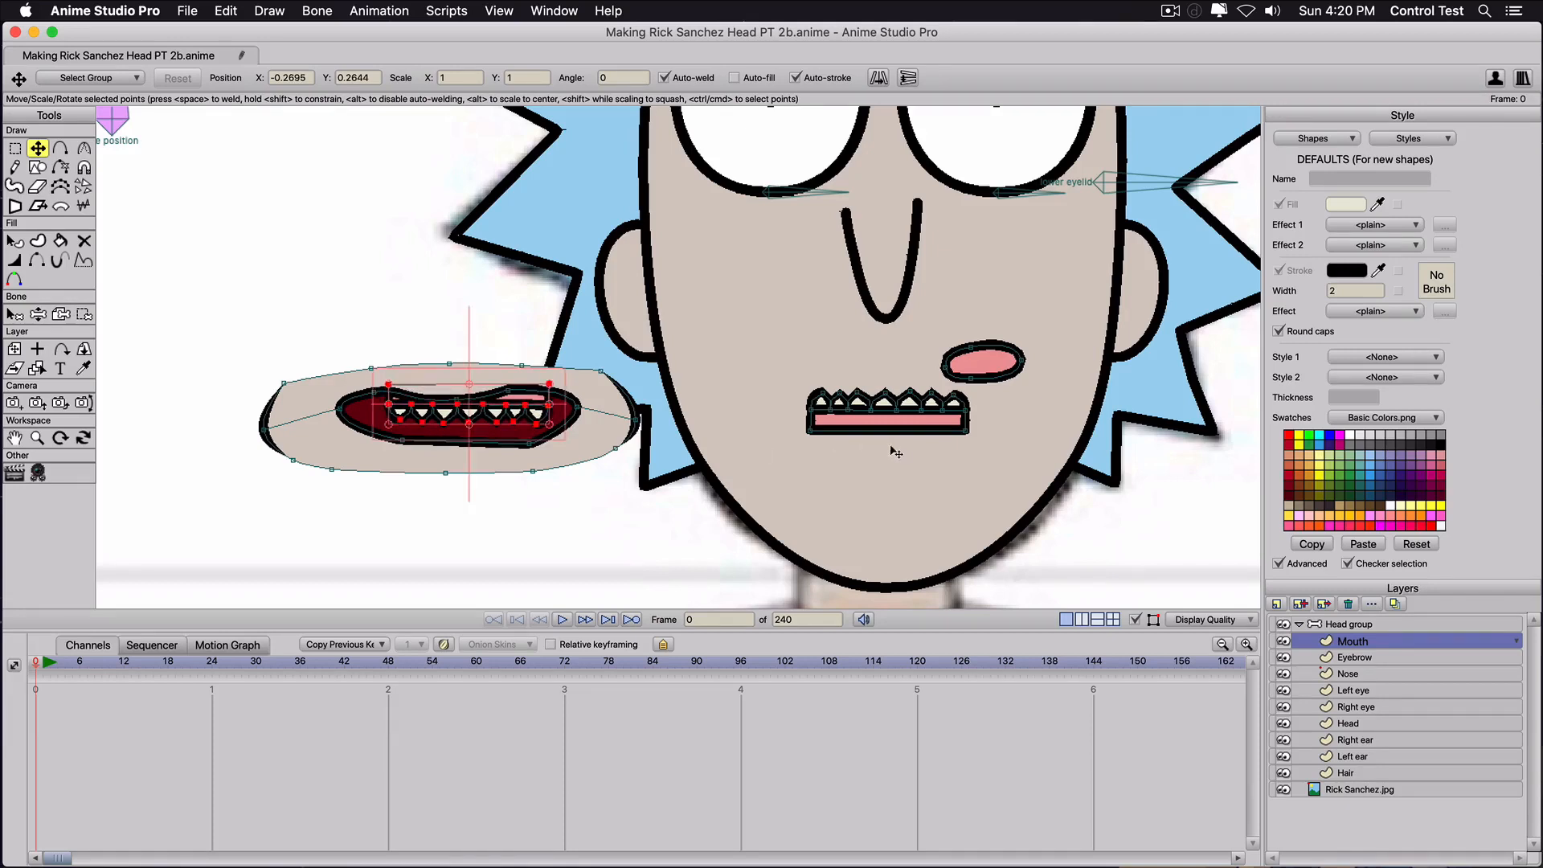
# Move the tongue group into the open mouth and shift the bottom teeth group slightly on the face.
pyautogui.click(90, 78)
pyautogui.click(108, 121)
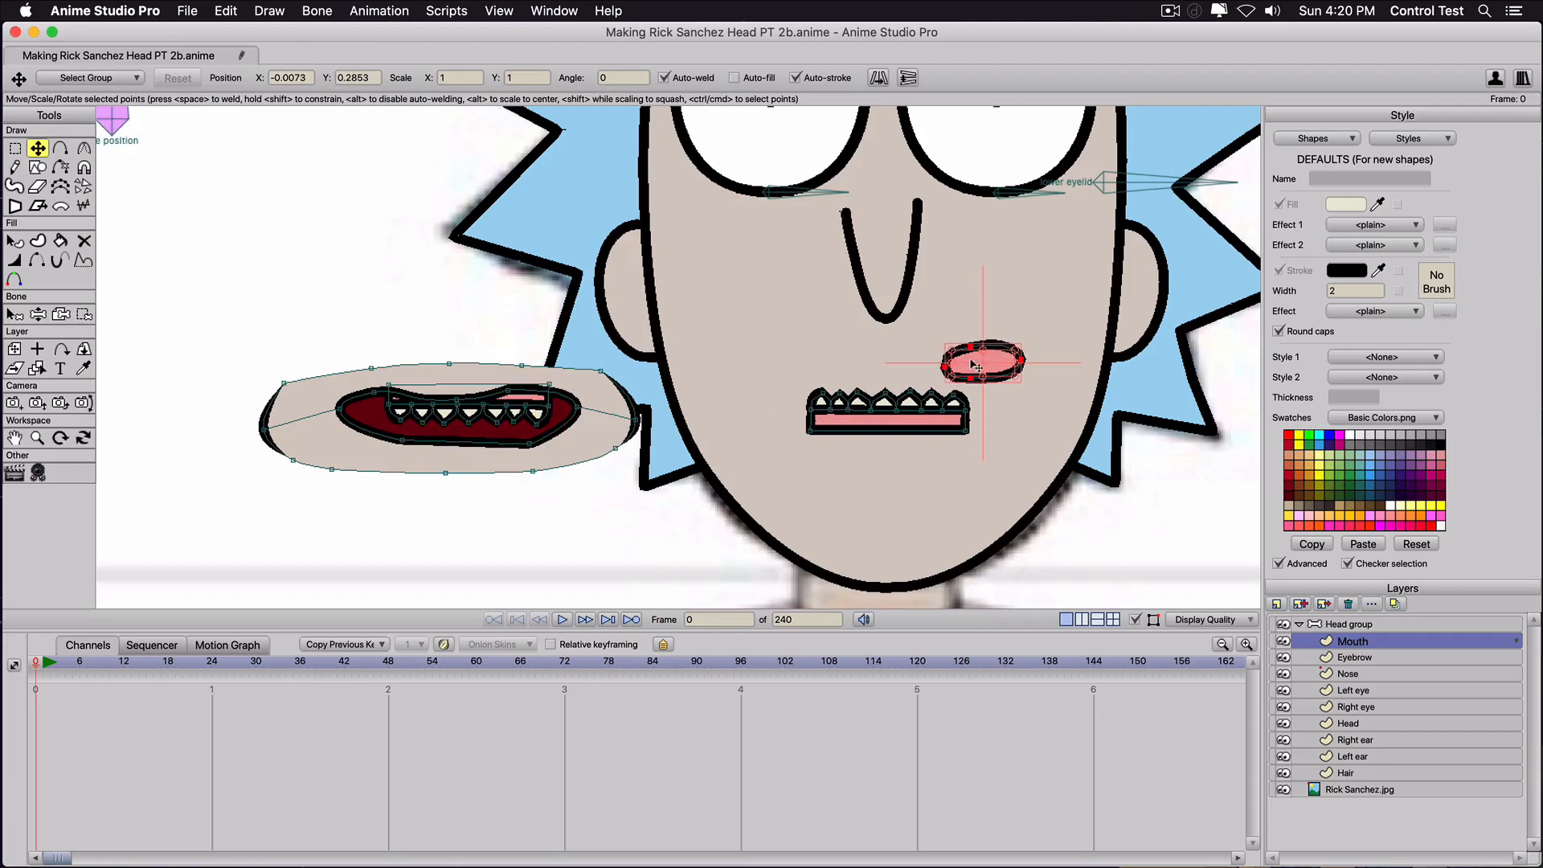
pyautogui.moveTo(976, 365); pyautogui.dragTo(474, 424)
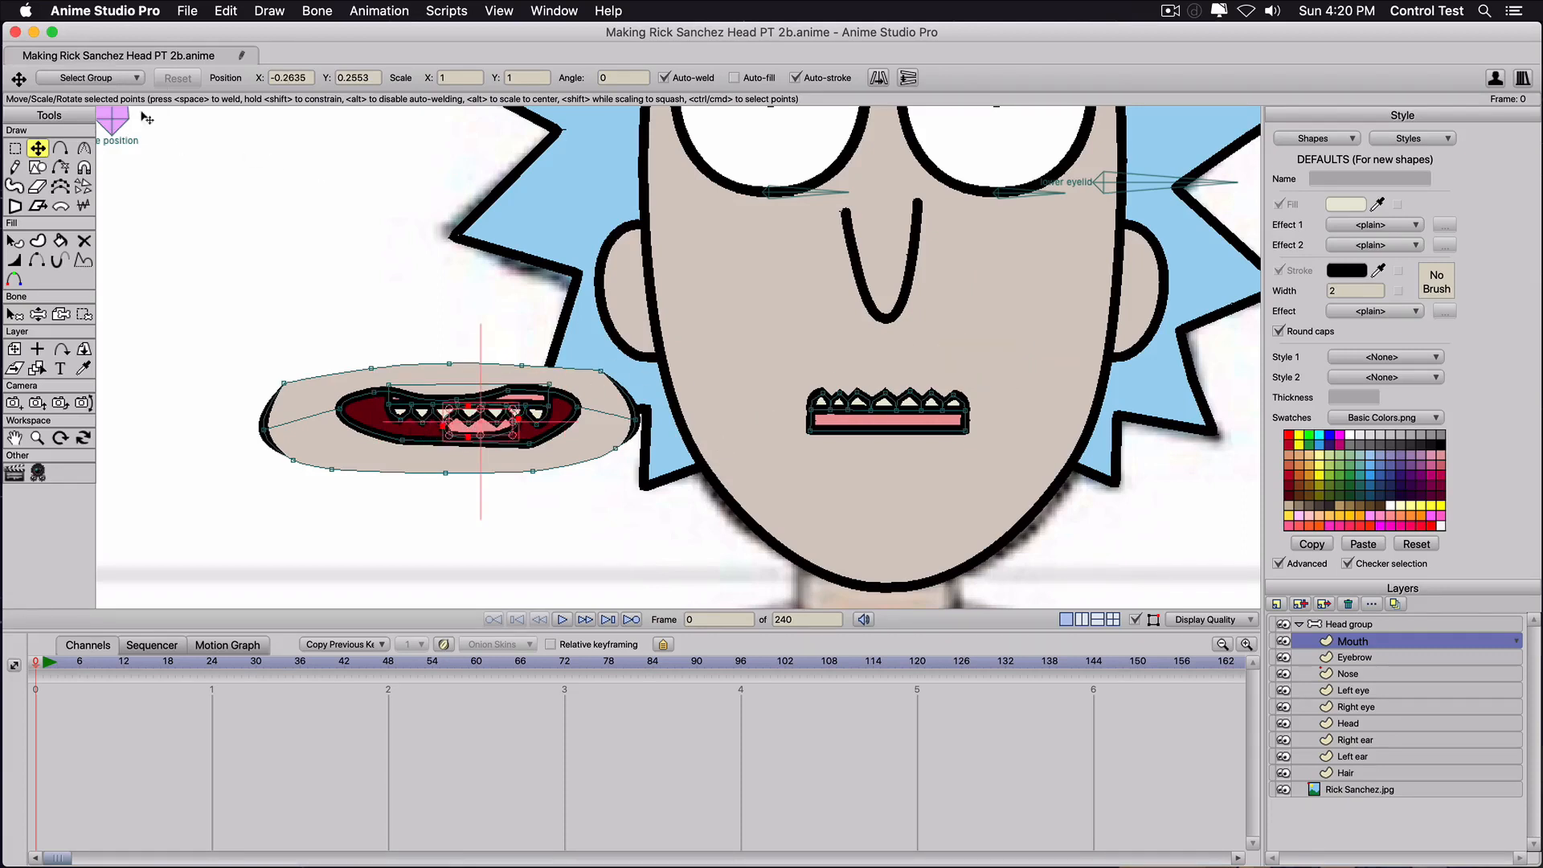
pyautogui.click(102, 80)
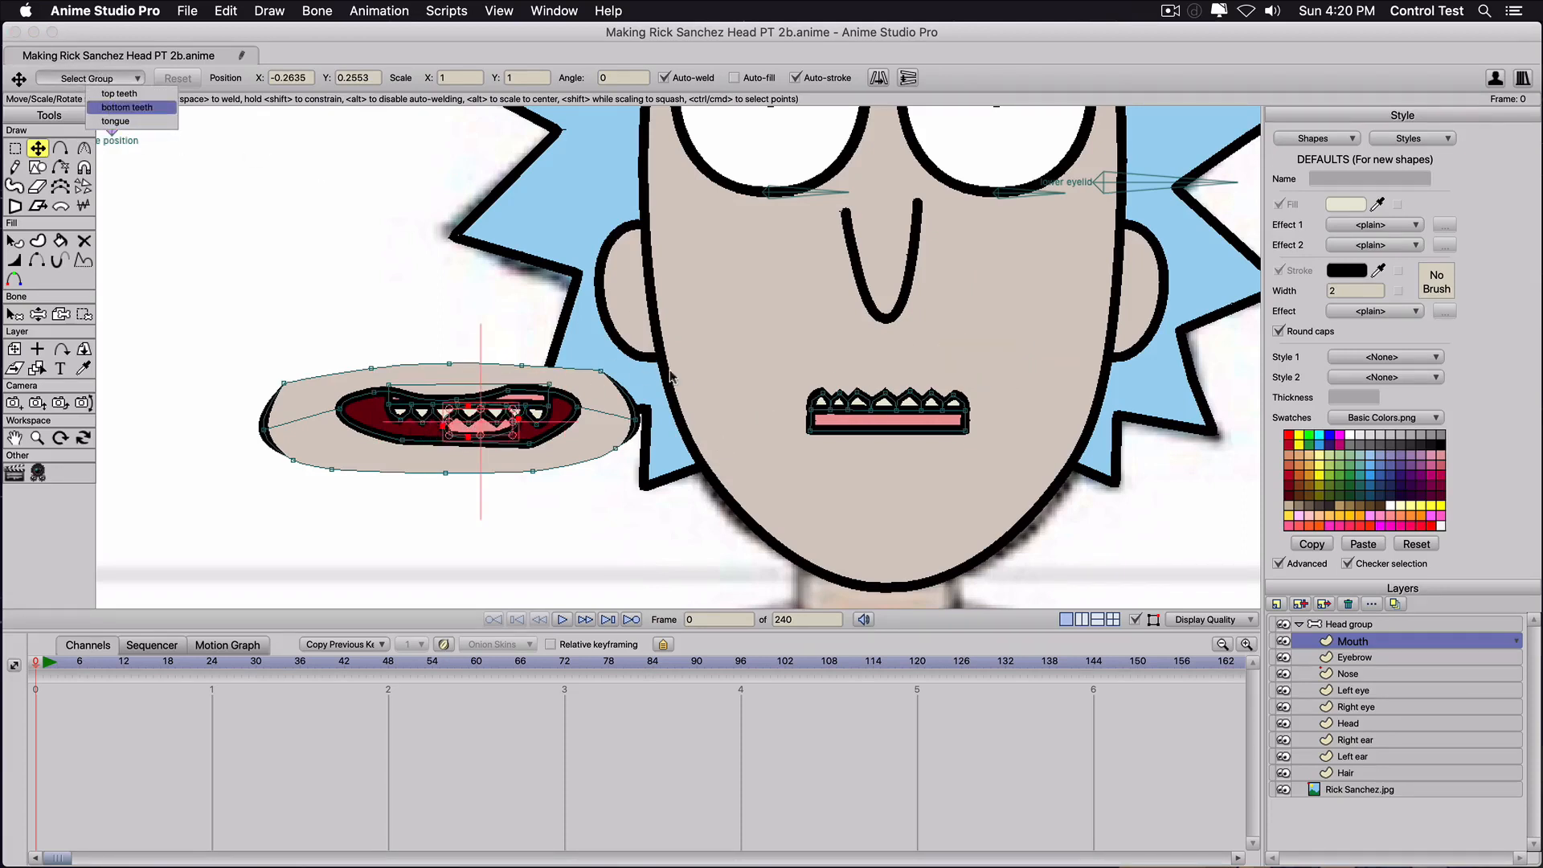
pyautogui.click(109, 107)
pyautogui.moveTo(879, 422)
pyautogui.mouseDown()
pyautogui.moveTo(418, 432)
pyautogui.moveTo(458, 443)
pyautogui.moveTo(882, 421)
pyautogui.moveTo(859, 429)
pyautogui.mouseUp()
# Move the top teeth group out of the open mouth onto the face above the bottom teeth, and place the tongue between them.
pyautogui.click(111, 78)
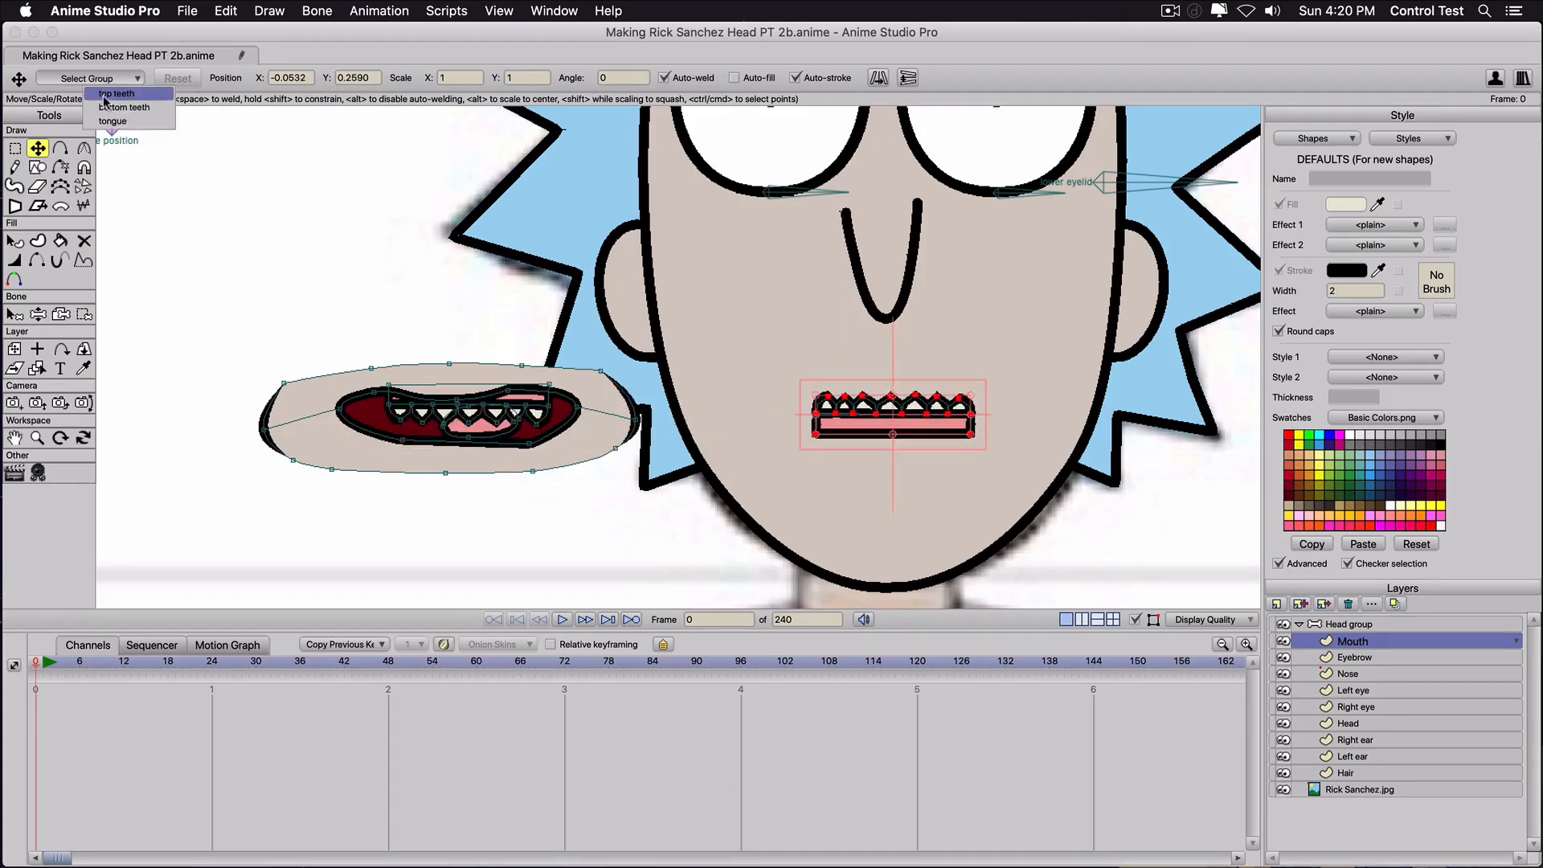
pyautogui.click(108, 103)
pyautogui.moveTo(511, 378); pyautogui.dragTo(922, 381)
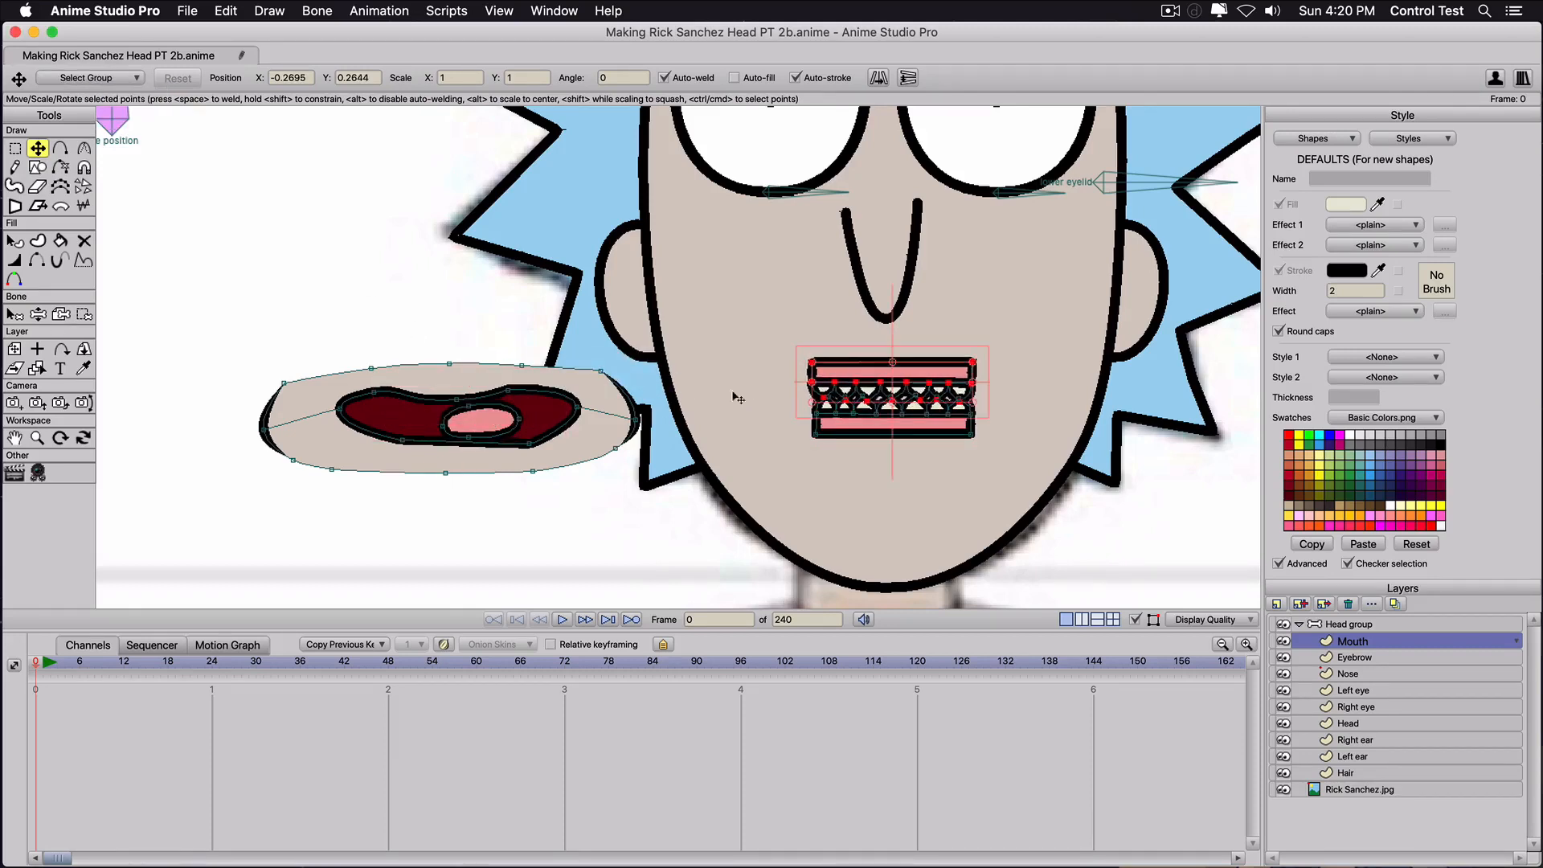
pyautogui.click(499, 420)
pyautogui.moveTo(499, 420); pyautogui.dragTo(909, 394)
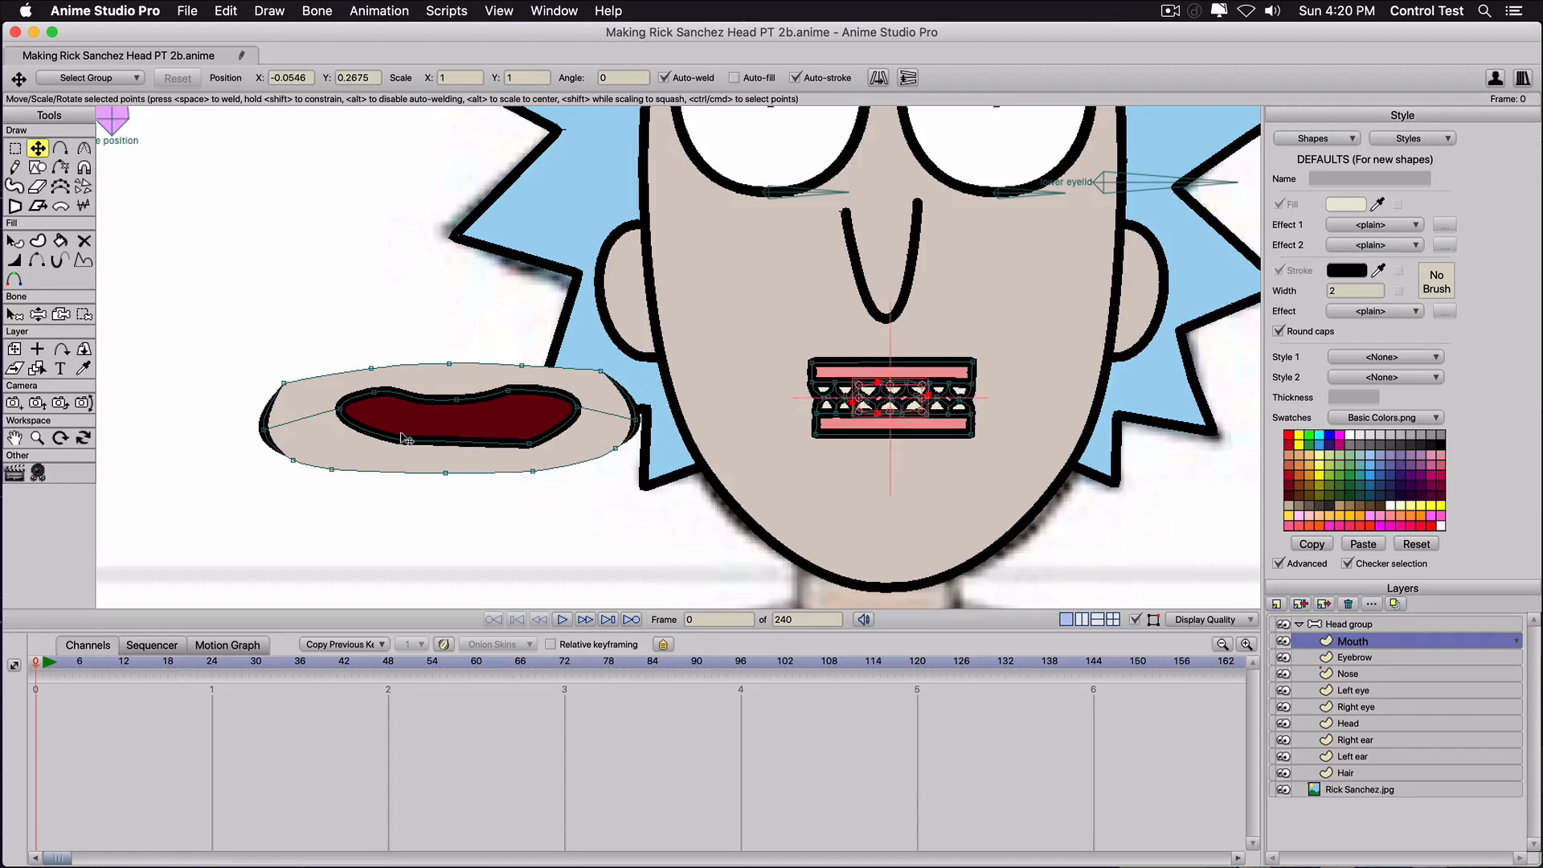
# Select all points of the open mouth and its surrounding patch and move them closer to the face.
pyautogui.press('g')
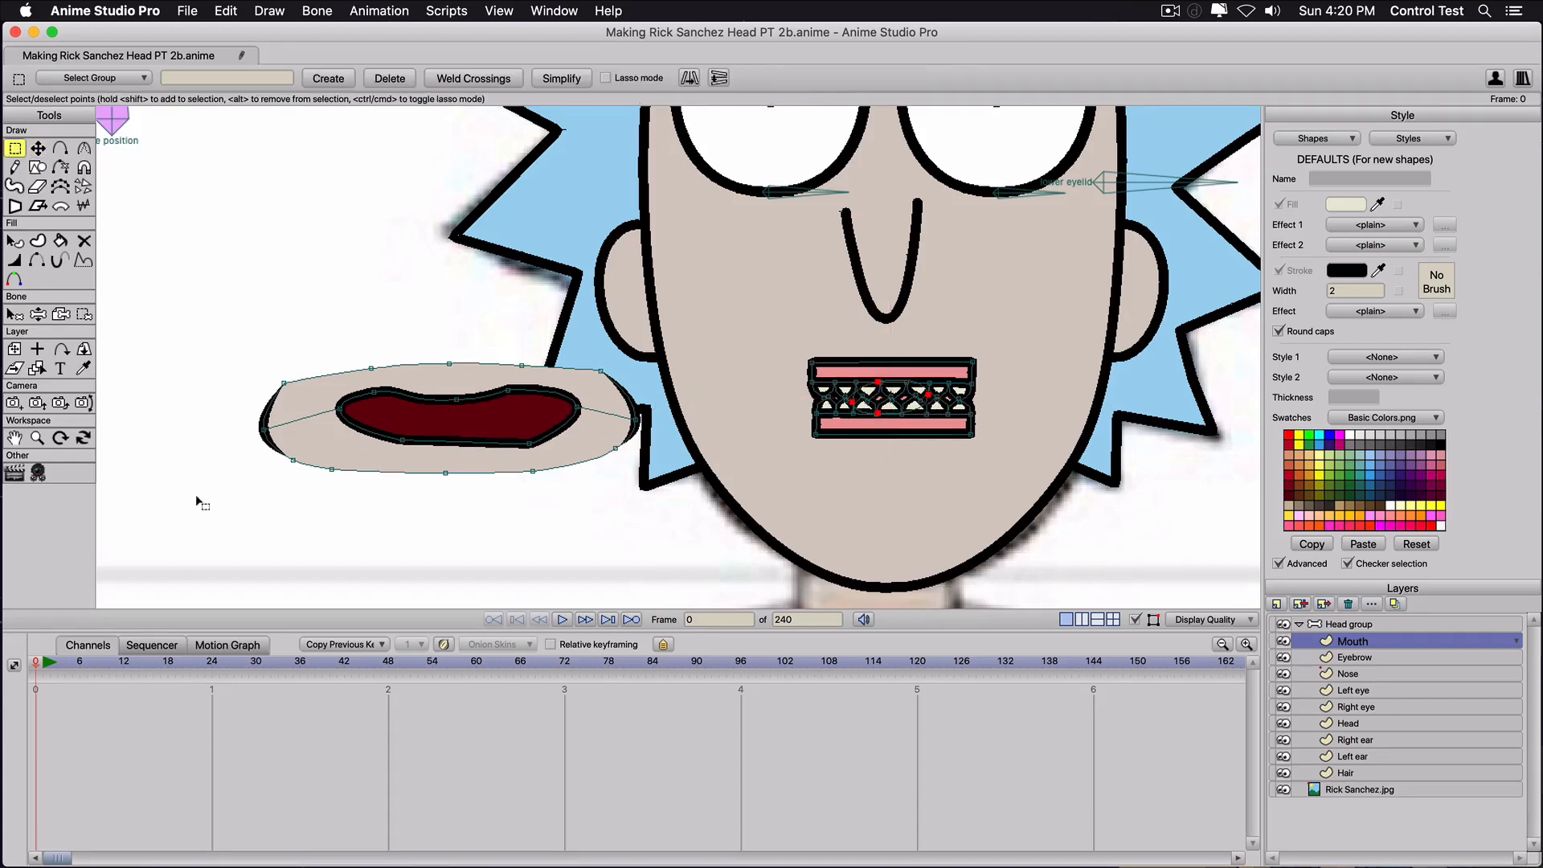
pyautogui.moveTo(198, 528)
pyautogui.mouseDown()
pyautogui.moveTo(635, 393)
pyautogui.moveTo(665, 333)
pyautogui.mouseUp()
pyautogui.press('t')
pyautogui.moveTo(462, 434)
pyautogui.mouseDown()
pyautogui.moveTo(897, 419)
pyautogui.moveTo(514, 423)
pyautogui.moveTo(585, 419)
pyautogui.mouseUp()
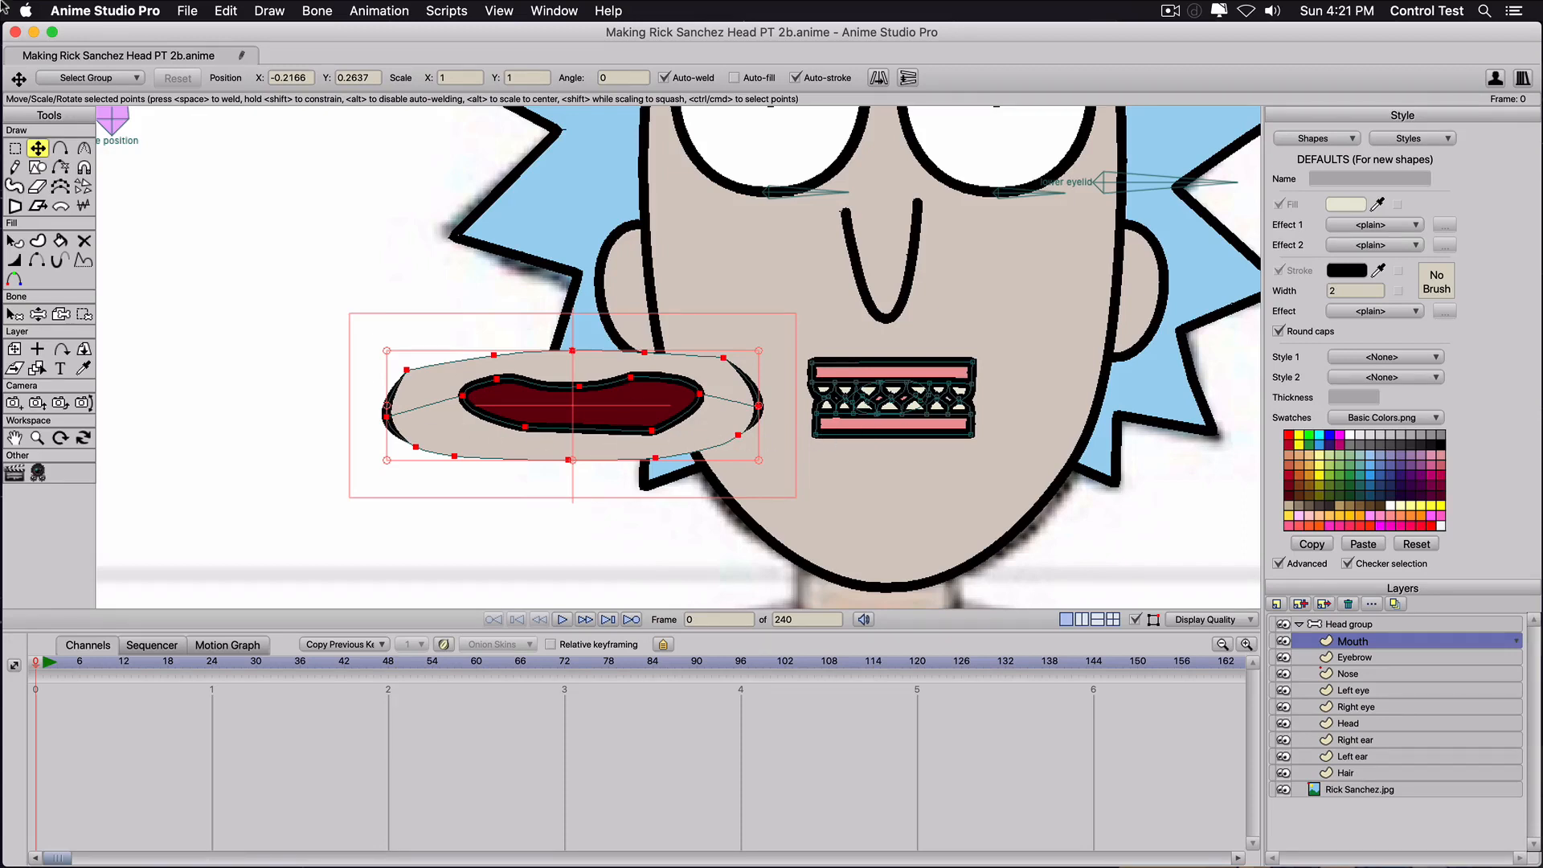
# Move the bottom teeth group and the tongue into the lower part of the open mouth.
pyautogui.click(83, 73)
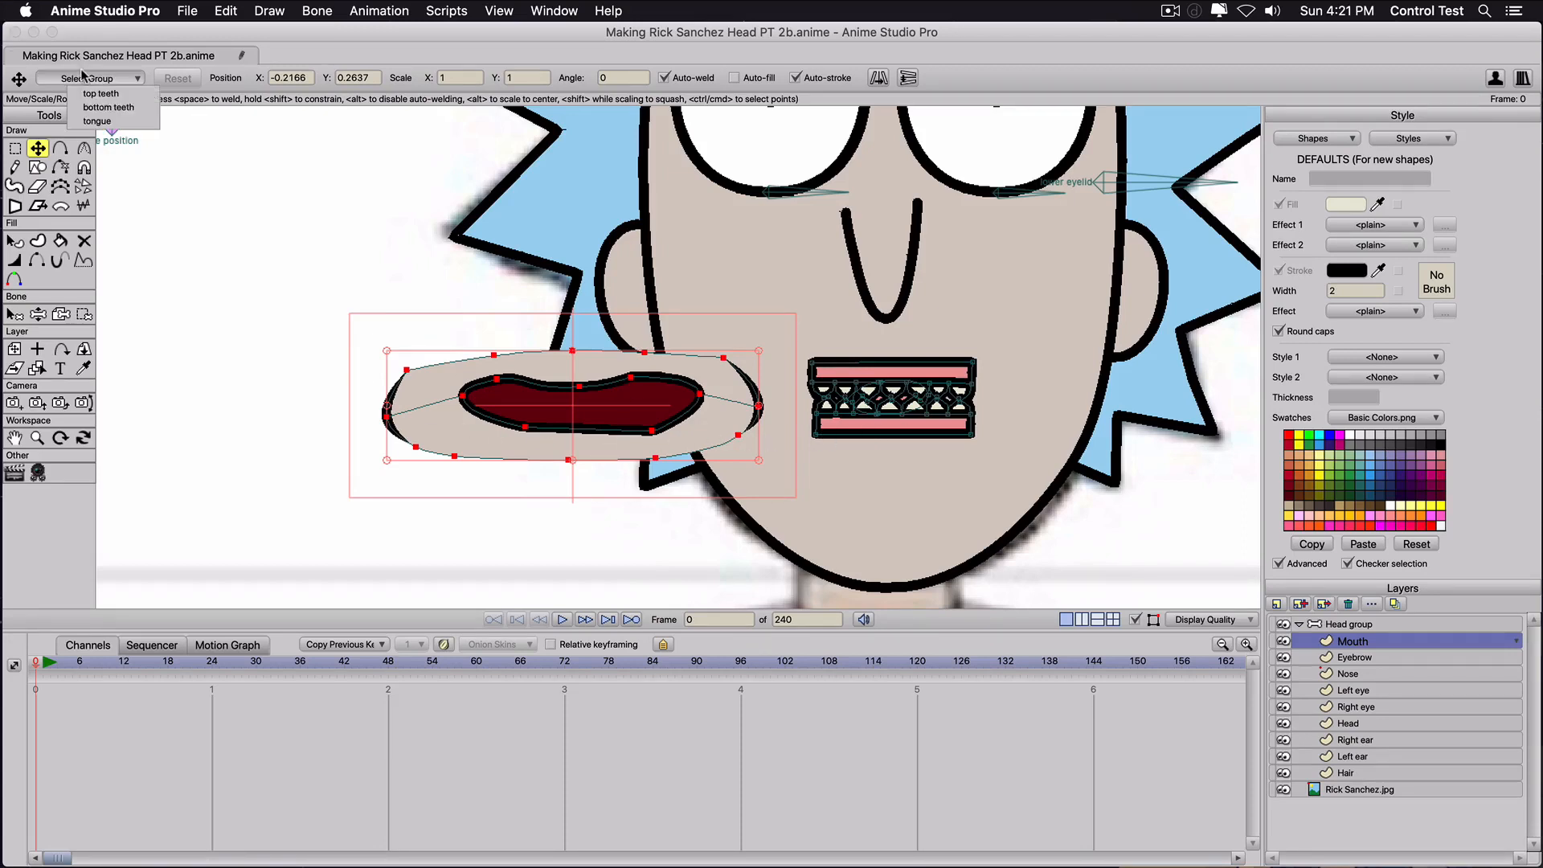
pyautogui.click(109, 107)
pyautogui.moveTo(898, 431); pyautogui.dragTo(594, 441)
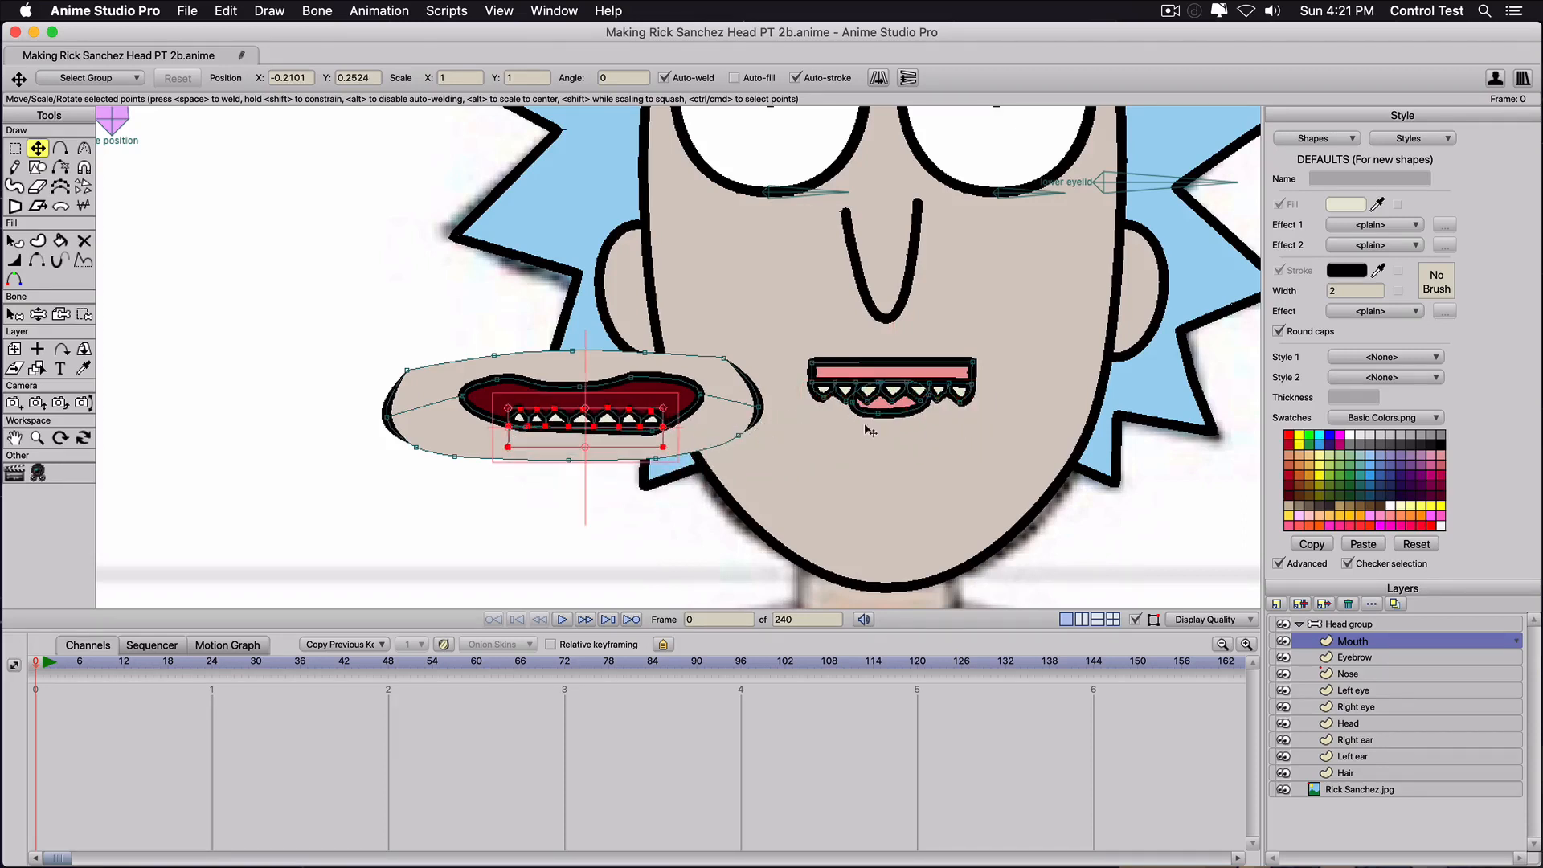
pyautogui.click(890, 414)
pyautogui.moveTo(890, 415); pyautogui.dragTo(744, 403)
pyautogui.moveTo(888, 404); pyautogui.dragTo(599, 426)
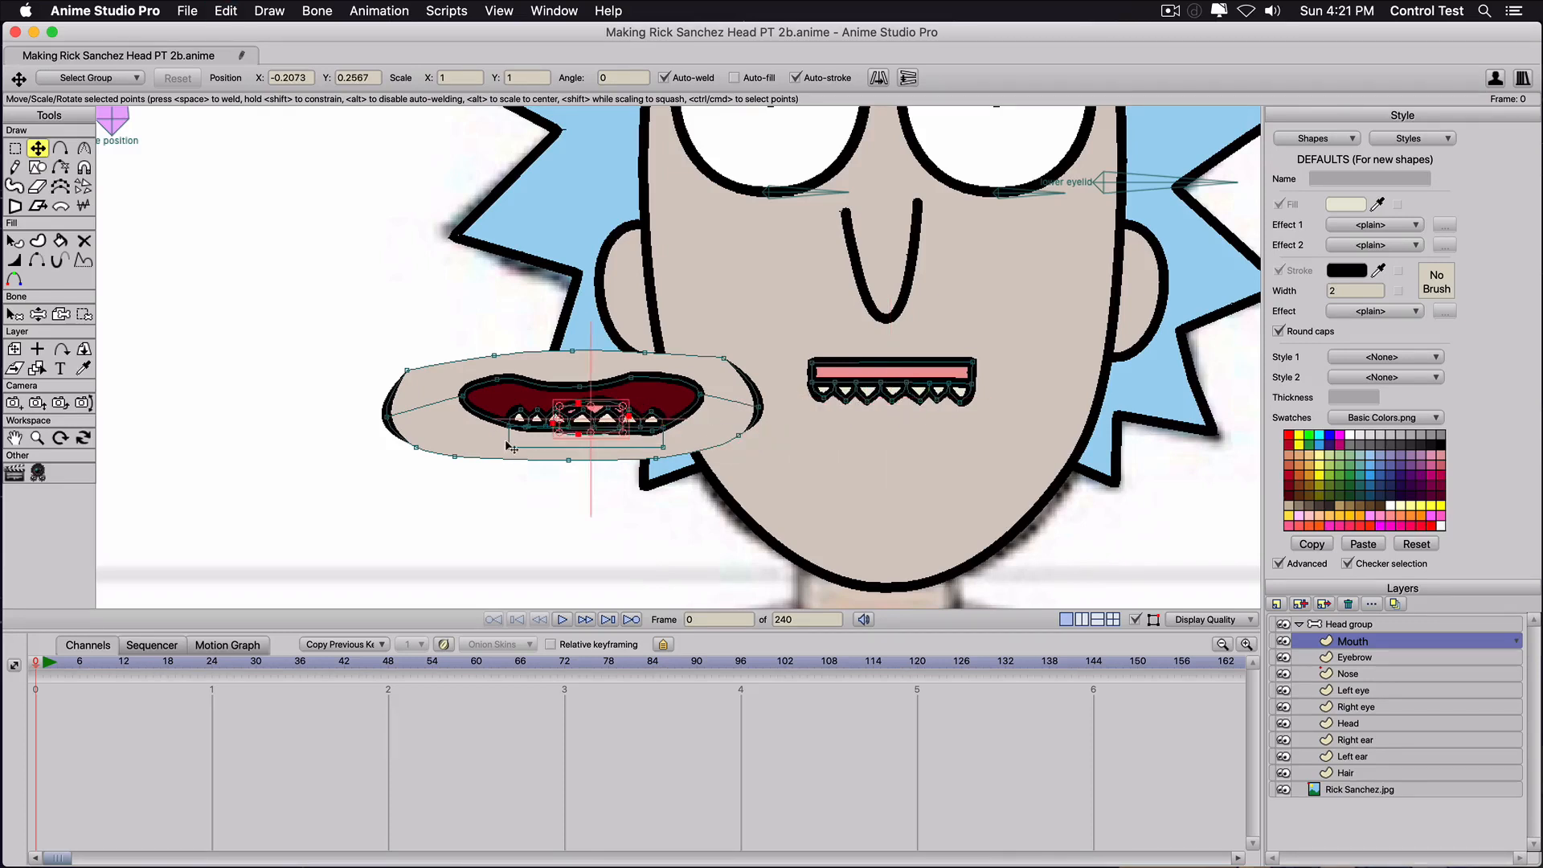
# Select the lower mouth points with the bottom teeth and tongue, and create a point group named "bottom jaw".
pyautogui.press('g')
pyautogui.moveTo(377, 438); pyautogui.dragTo(679, 399)
pyautogui.moveTo(678, 471); pyautogui.dragTo(746, 428)
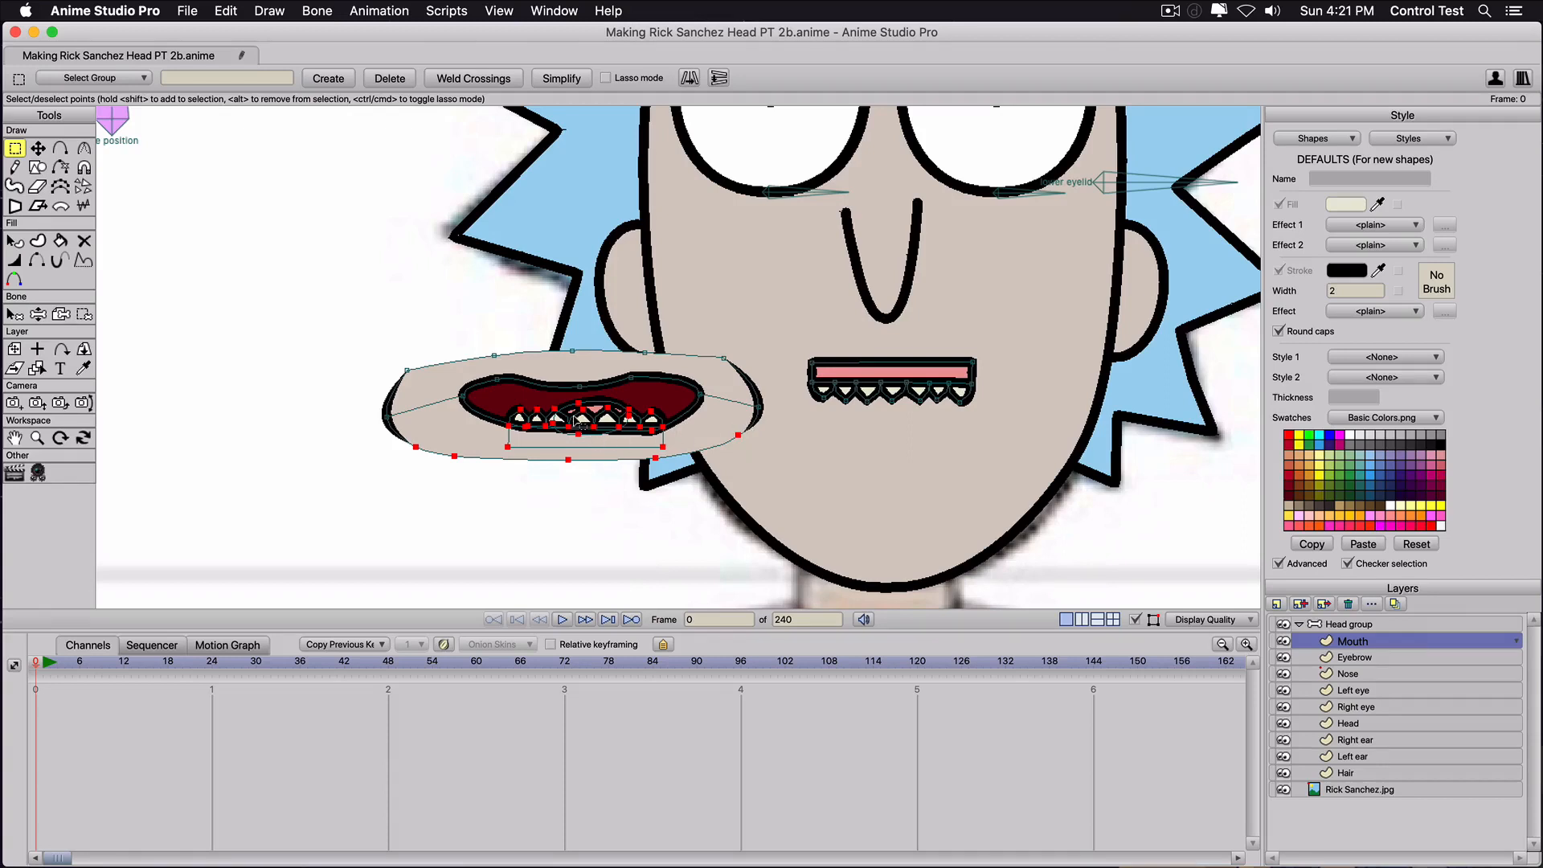
pyautogui.click(195, 76)
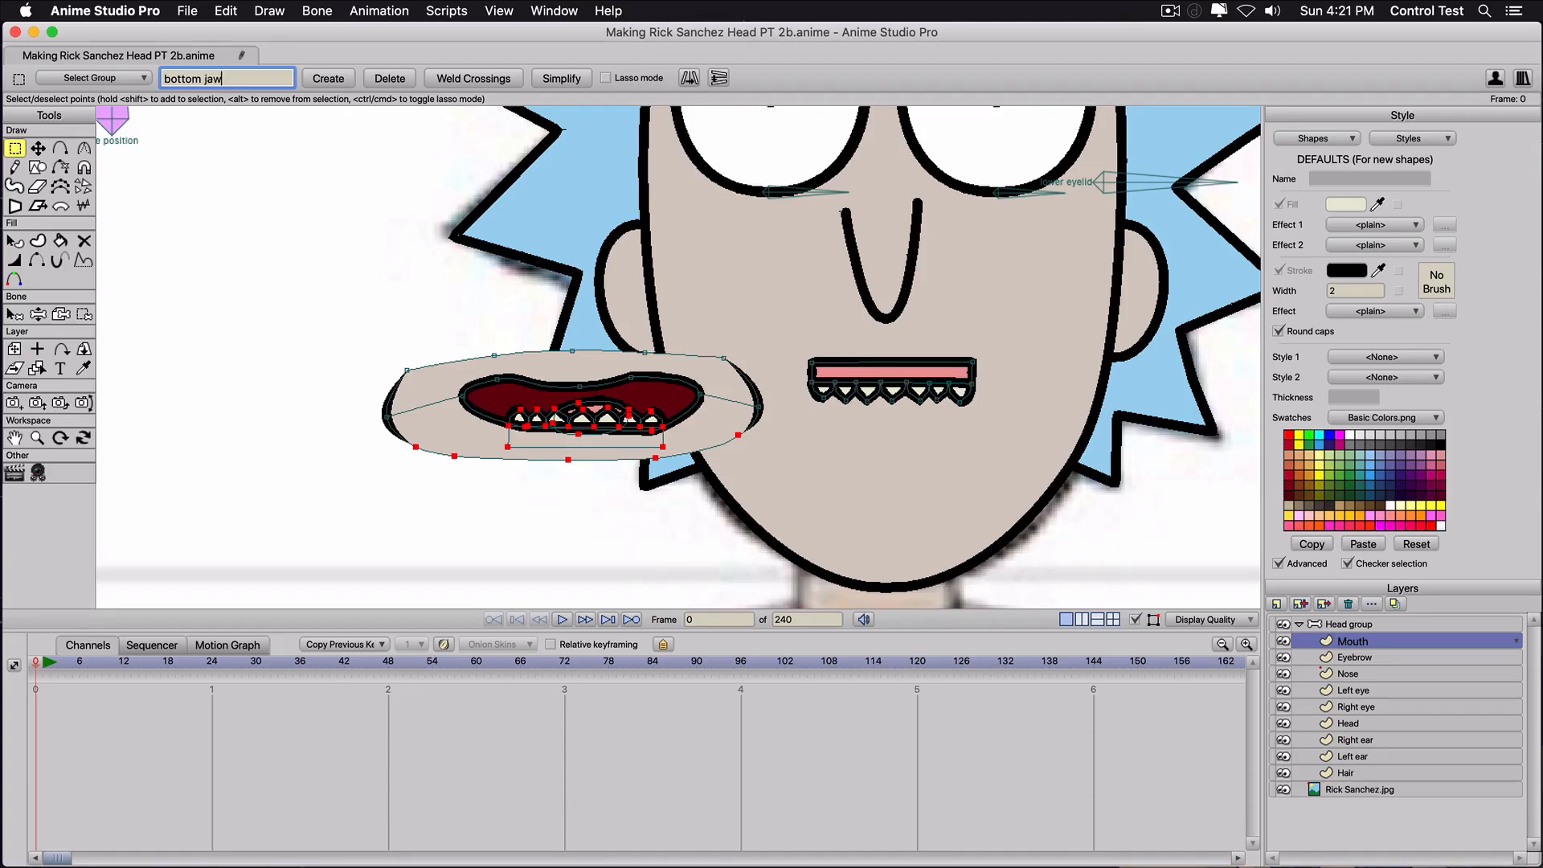
pyautogui.click(315, 81)
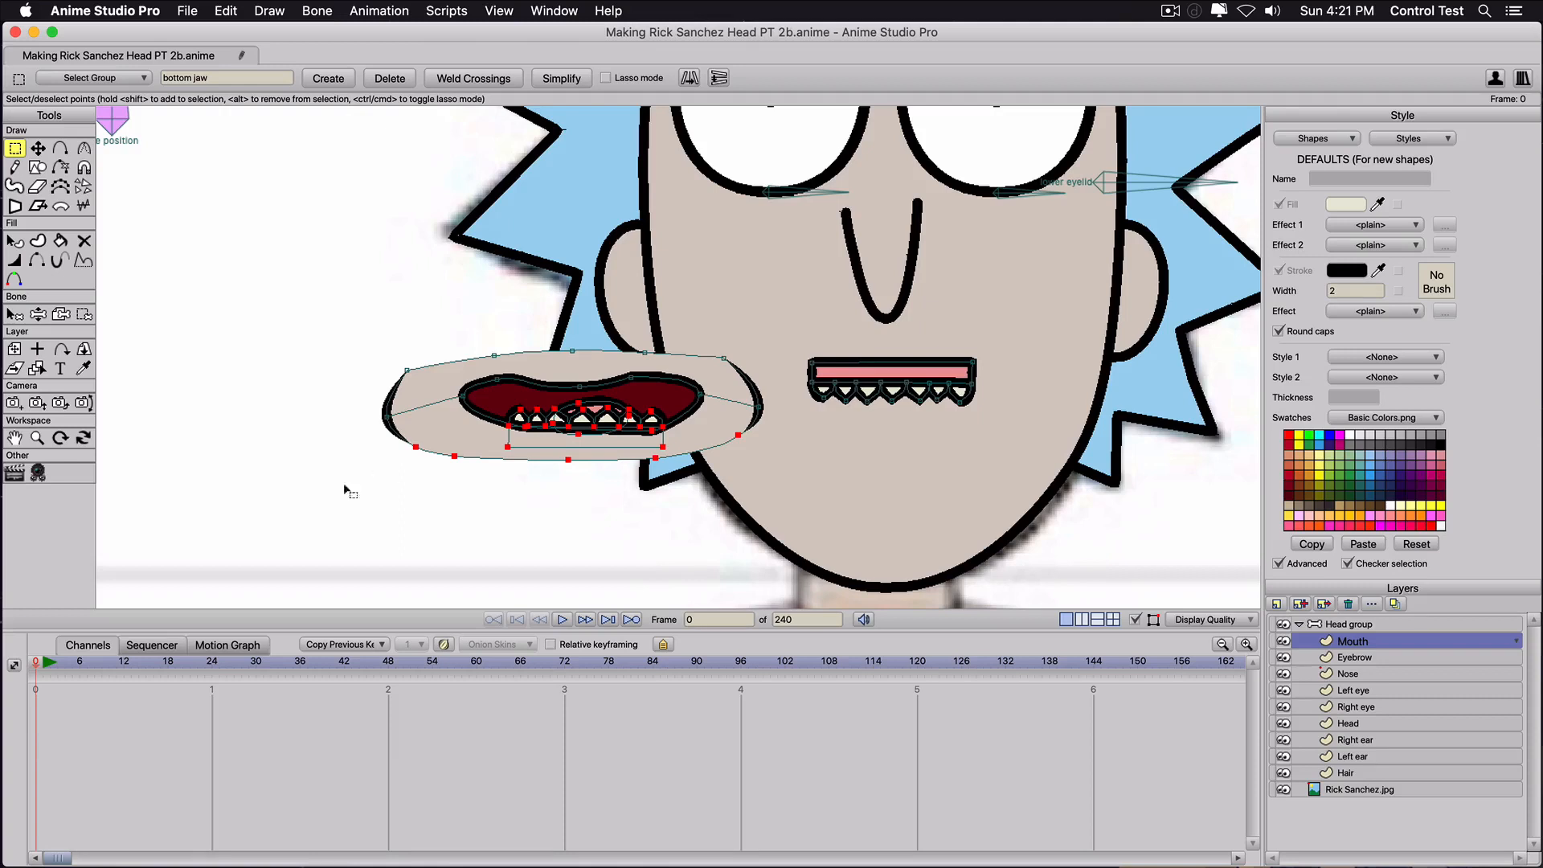
# Select the whole mouth and move it onto the face below the nose, lined up with the top teeth.
pyautogui.moveTo(329, 511); pyautogui.dragTo(780, 321)
pyautogui.moveTo(318, 509); pyautogui.dragTo(775, 317)
pyautogui.press('t')
pyautogui.moveTo(571, 416); pyautogui.dragTo(813, 402)
# Close the mouth by pulling the upper and lower points of its opening together into a thin horizontal line.
pyautogui.click(801, 375)
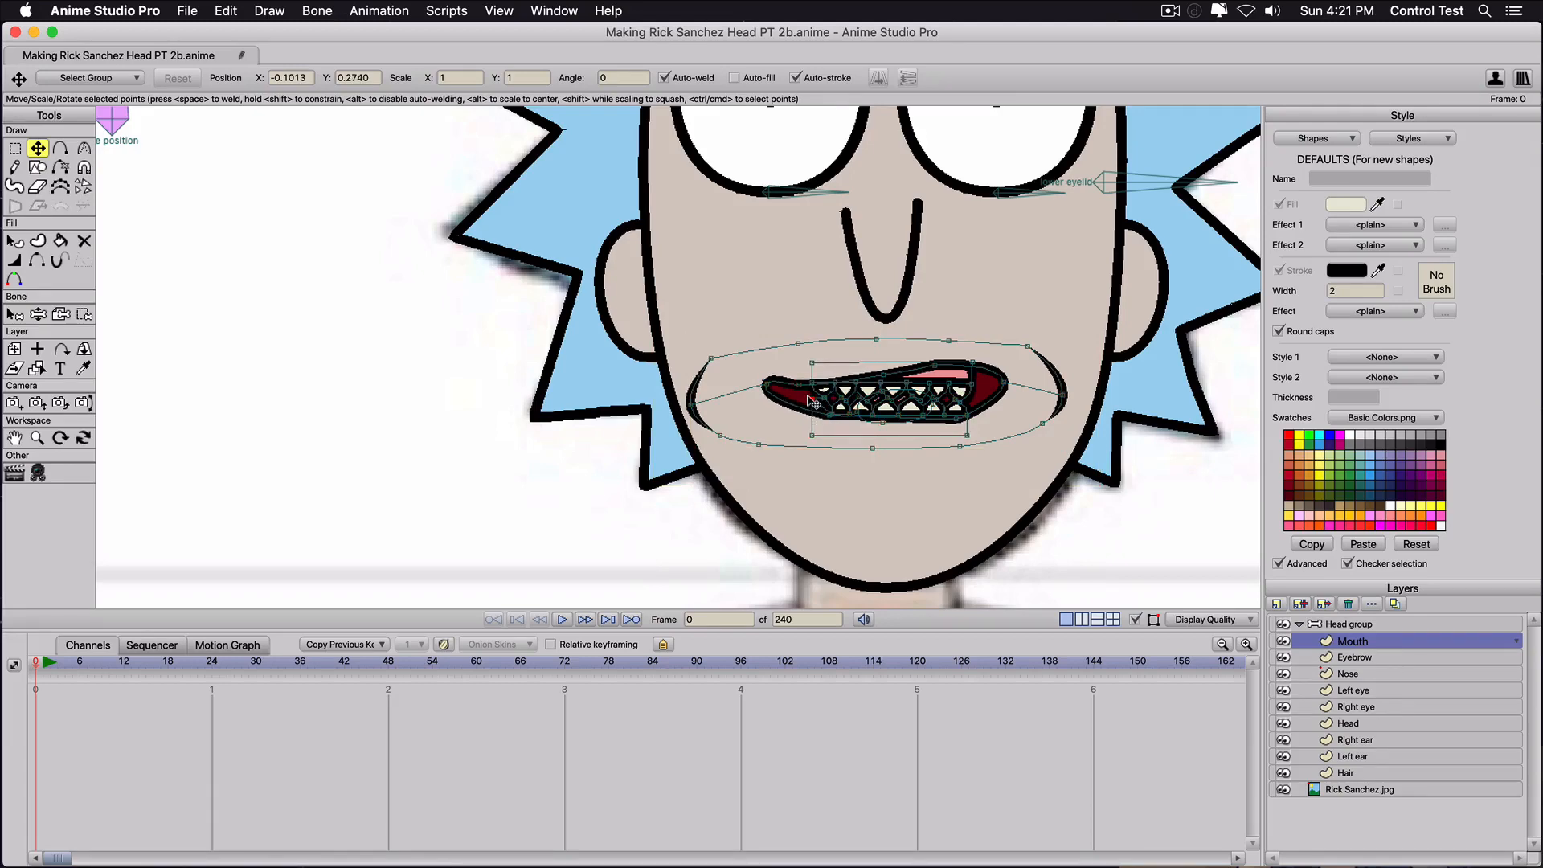
pyautogui.scroll(5, 813, 402)
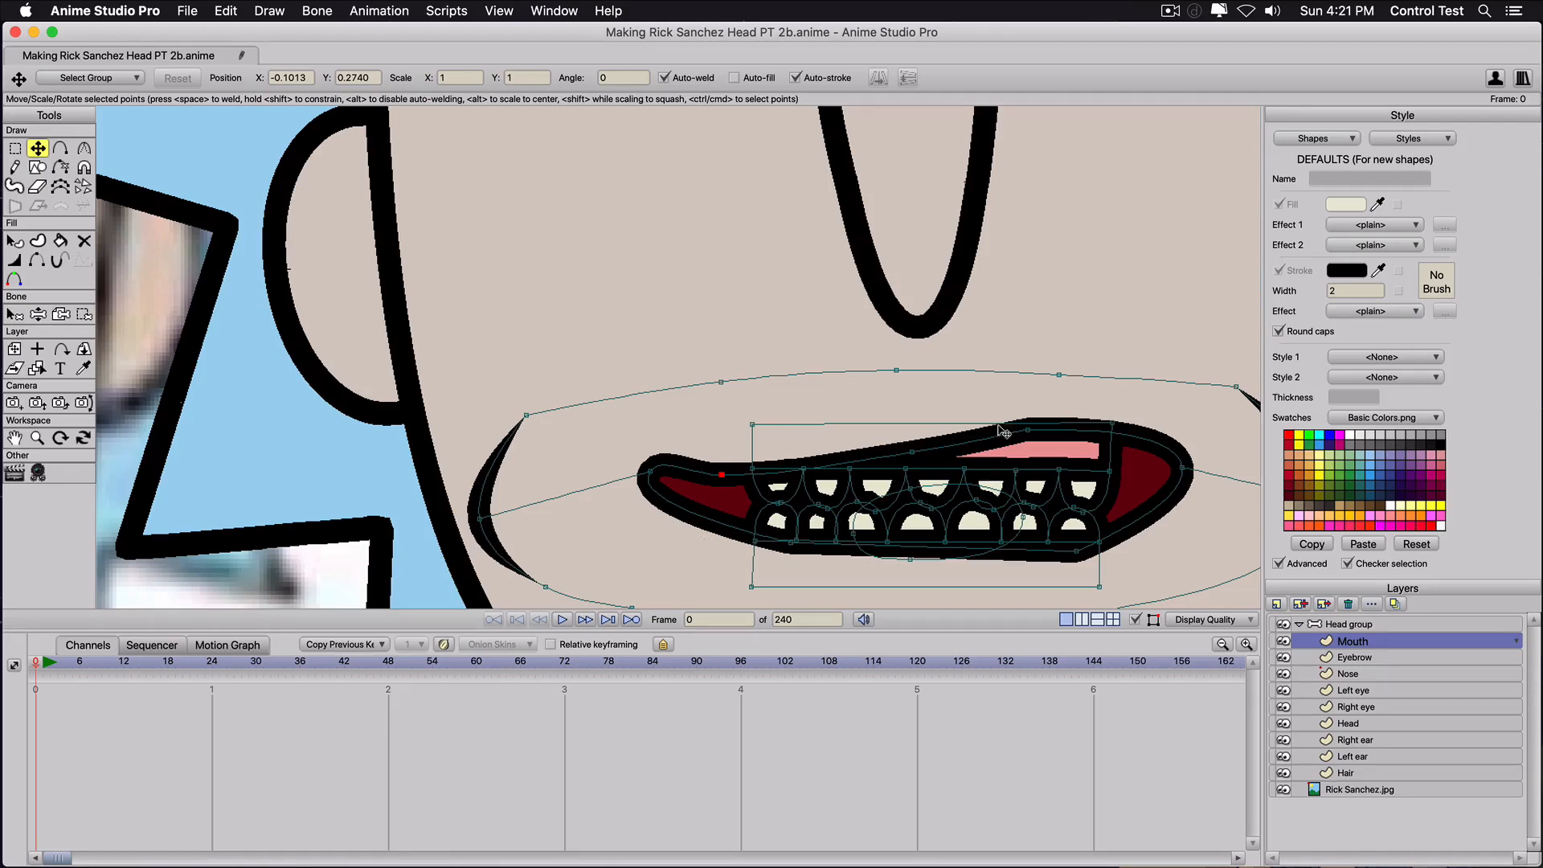
pyautogui.doubleClick(697, 521)
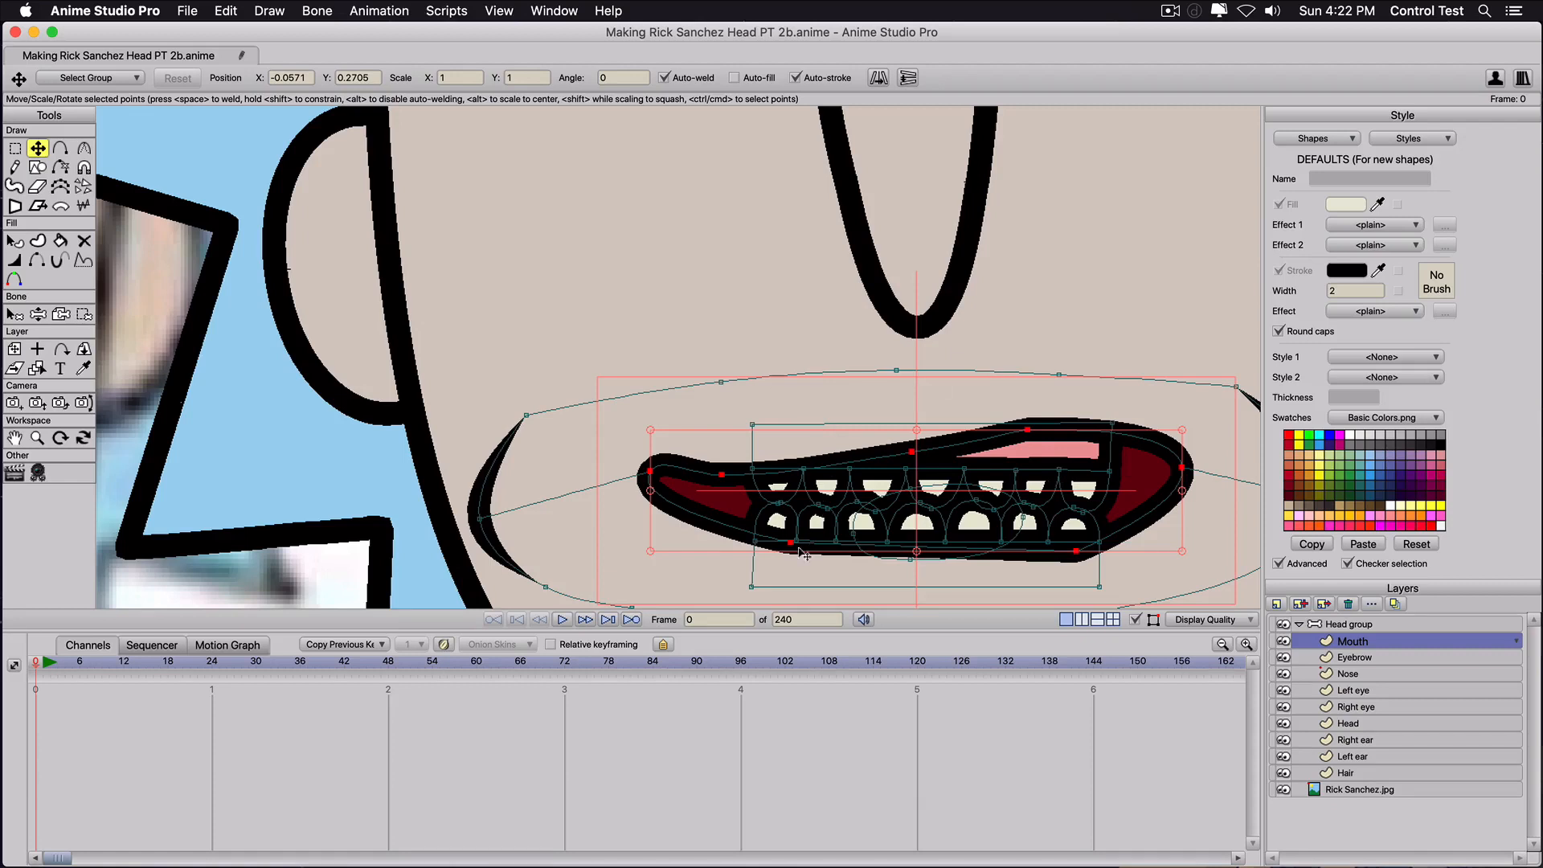
pyautogui.moveTo(791, 543); pyautogui.dragTo(790, 486)
pyautogui.moveTo(1028, 429); pyautogui.dragTo(1030, 472)
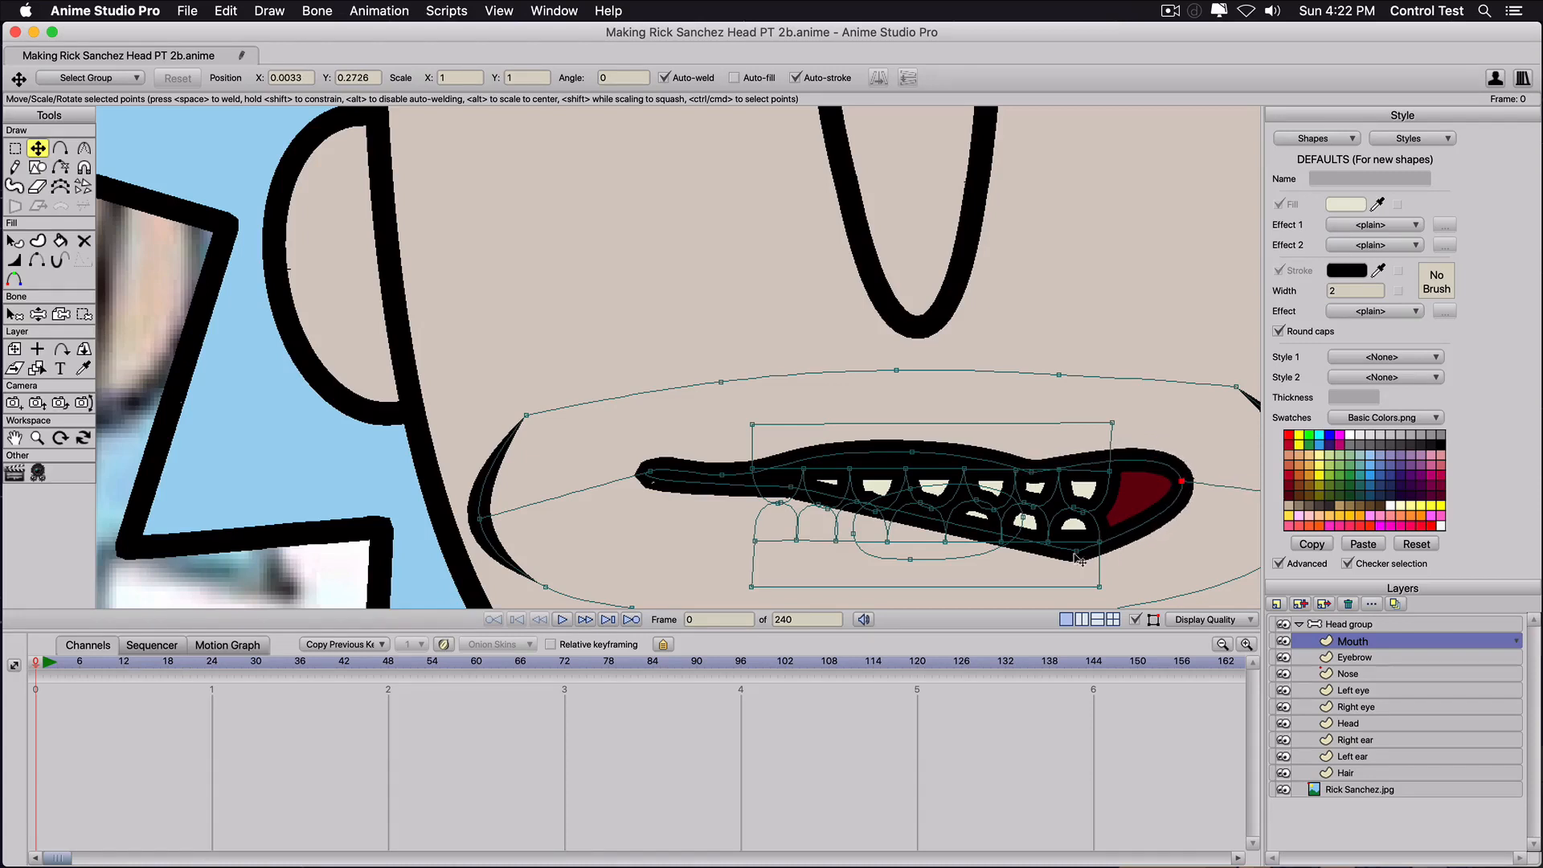
pyautogui.moveTo(1077, 554); pyautogui.dragTo(1073, 480)
pyautogui.moveTo(911, 451); pyautogui.dragTo(907, 467)
pyautogui.moveTo(649, 472); pyautogui.dragTo(646, 481)
# Set the curvature of the mouth line's left end to about 0.15 and right end to about 0.23, and raise its lower-left point.
pyautogui.scroll(-10, 647, 483)
pyautogui.scroll(6, 648, 485)
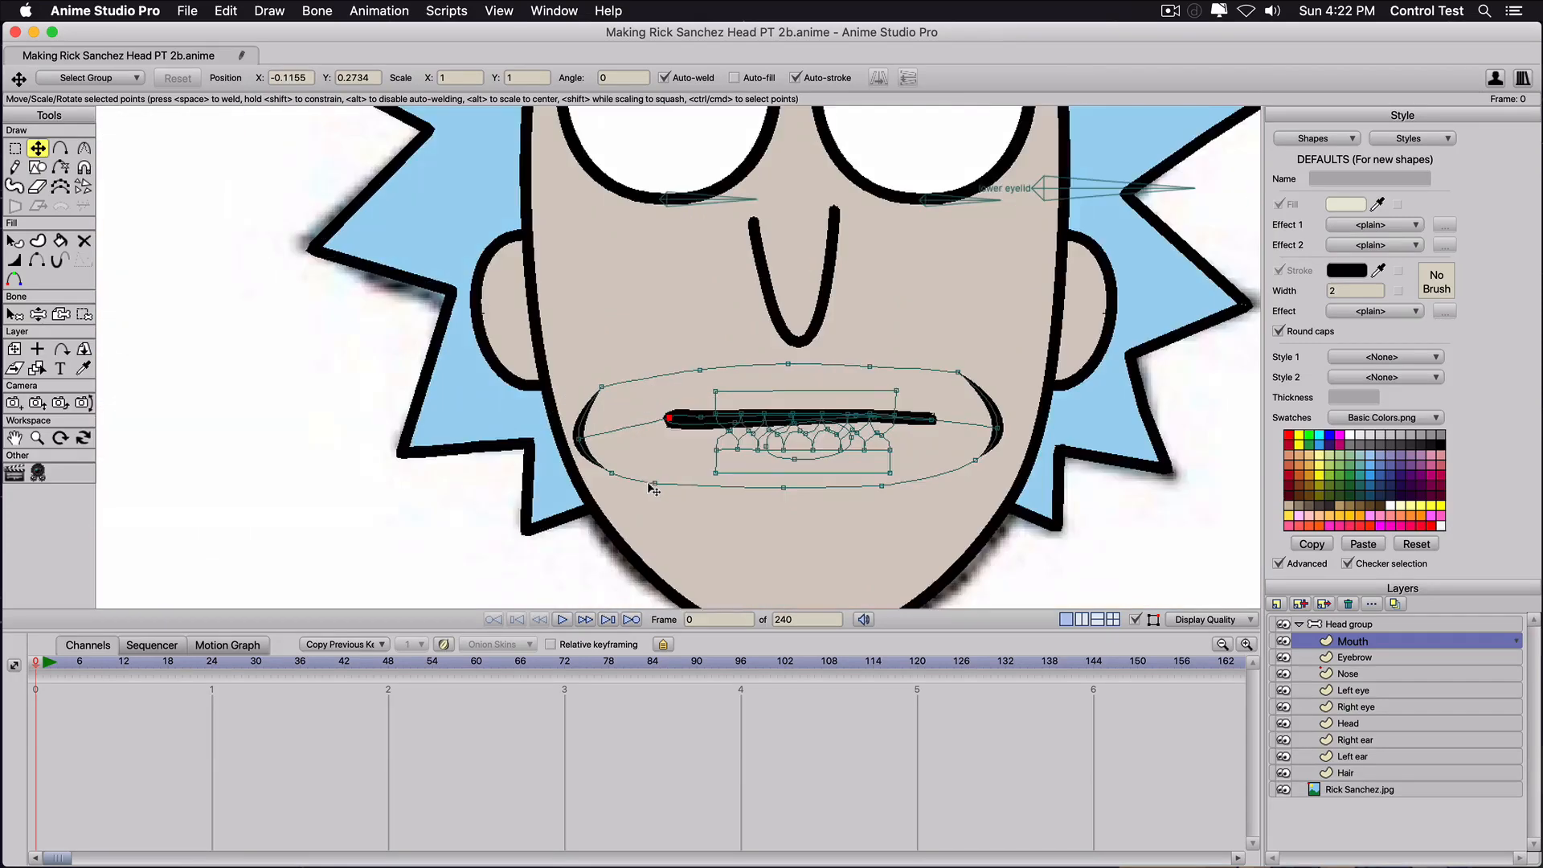
pyautogui.scroll(6, 655, 487)
pyautogui.press('c')
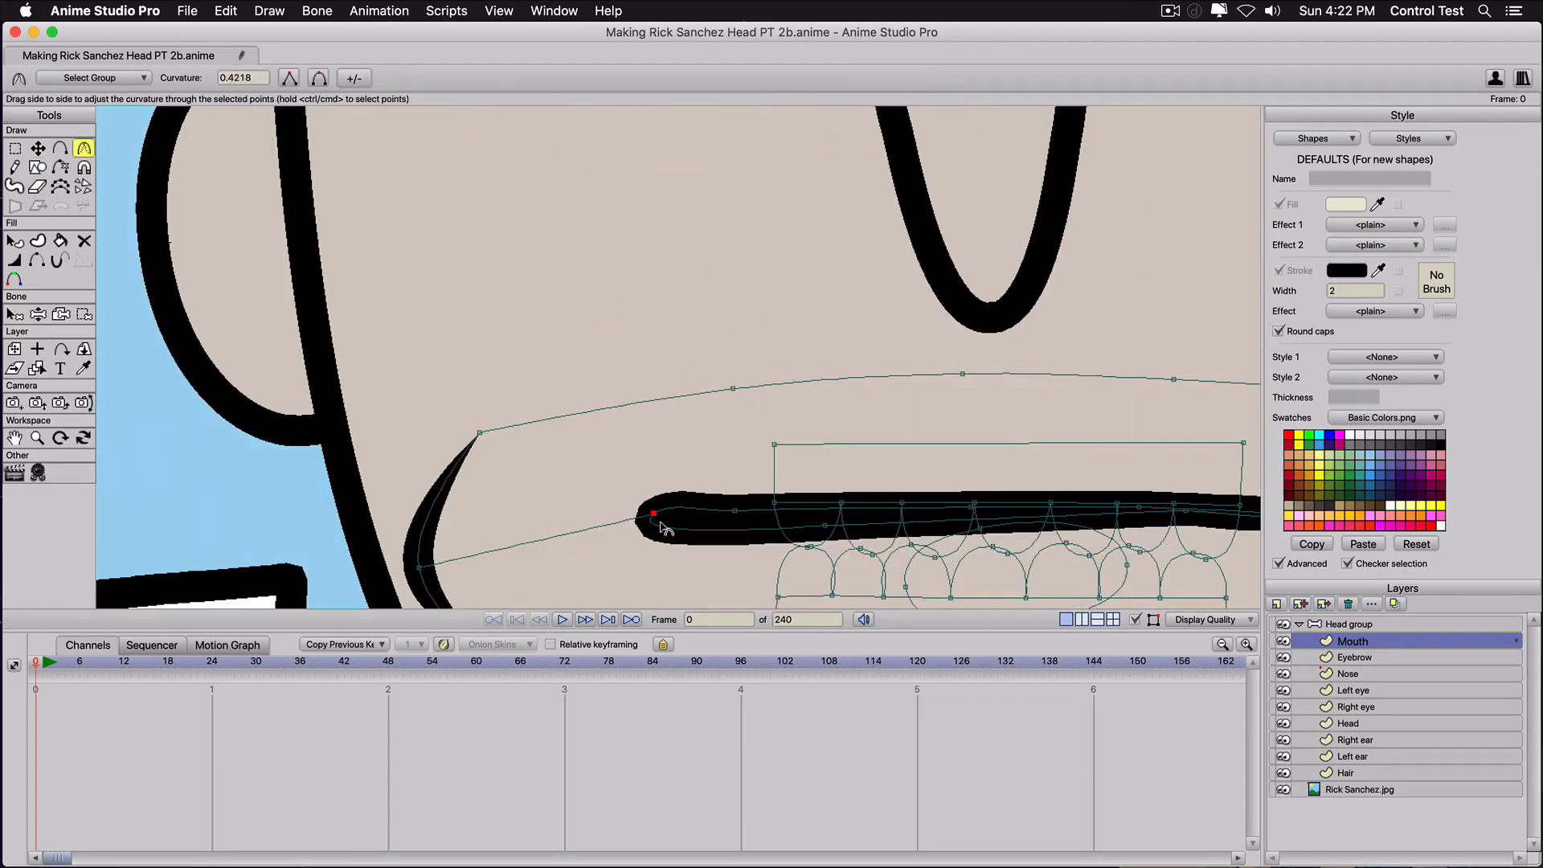
pyautogui.moveTo(376, 546)
pyautogui.mouseDown()
pyautogui.moveTo(411, 593)
pyautogui.moveTo(429, 588)
pyautogui.mouseUp()
pyautogui.scroll(-8, 430, 588)
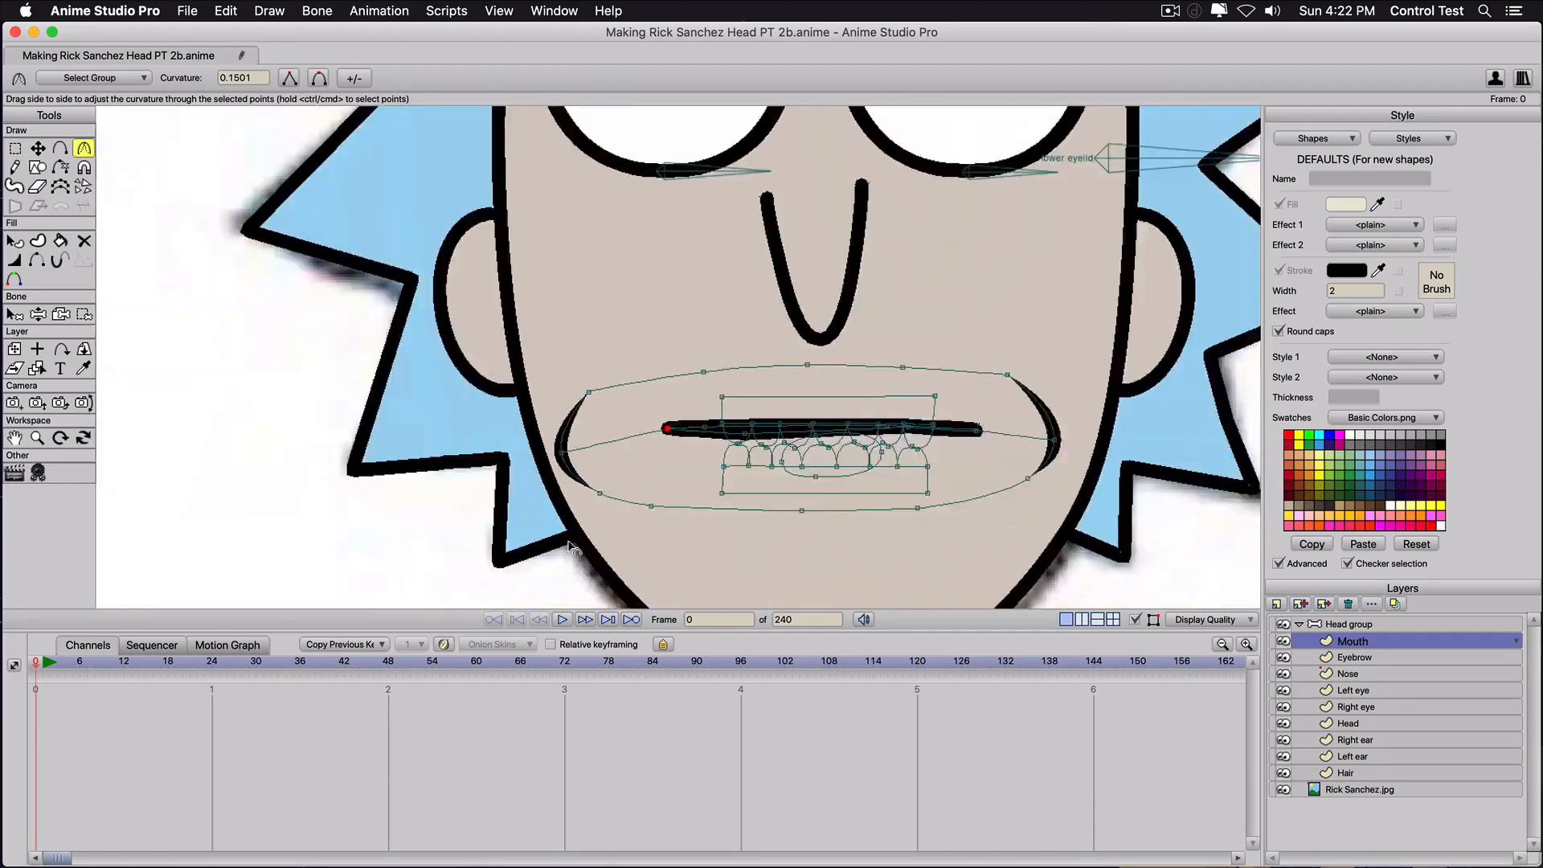
pyautogui.scroll(8, 897, 469)
pyautogui.moveTo(1023, 495); pyautogui.dragTo(619, 383)
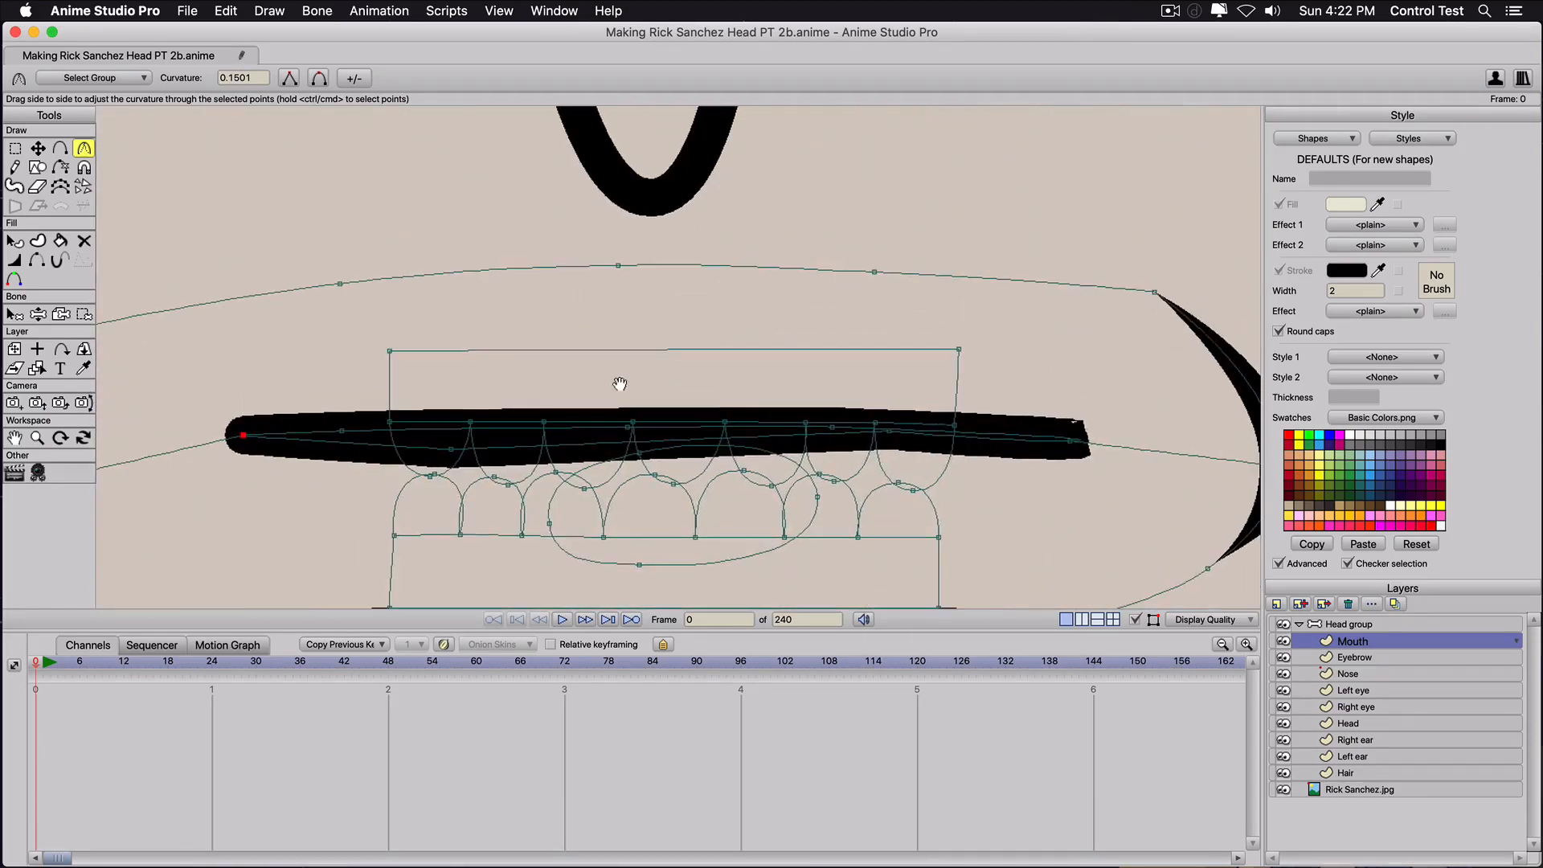
pyautogui.moveTo(1084, 438); pyautogui.dragTo(1022, 466)
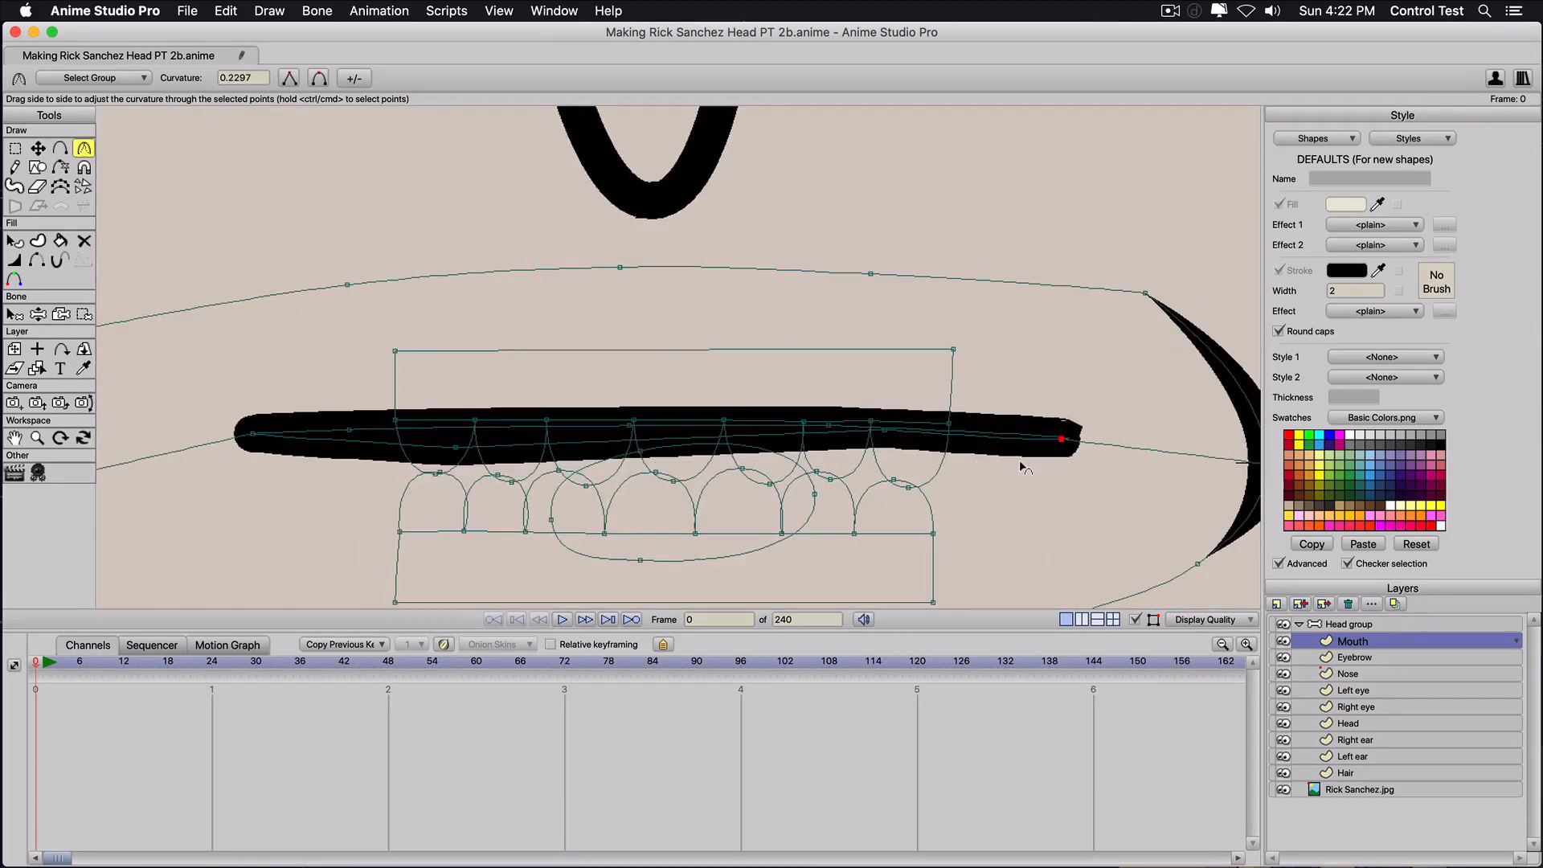
pyautogui.scroll(-3, 893, 484)
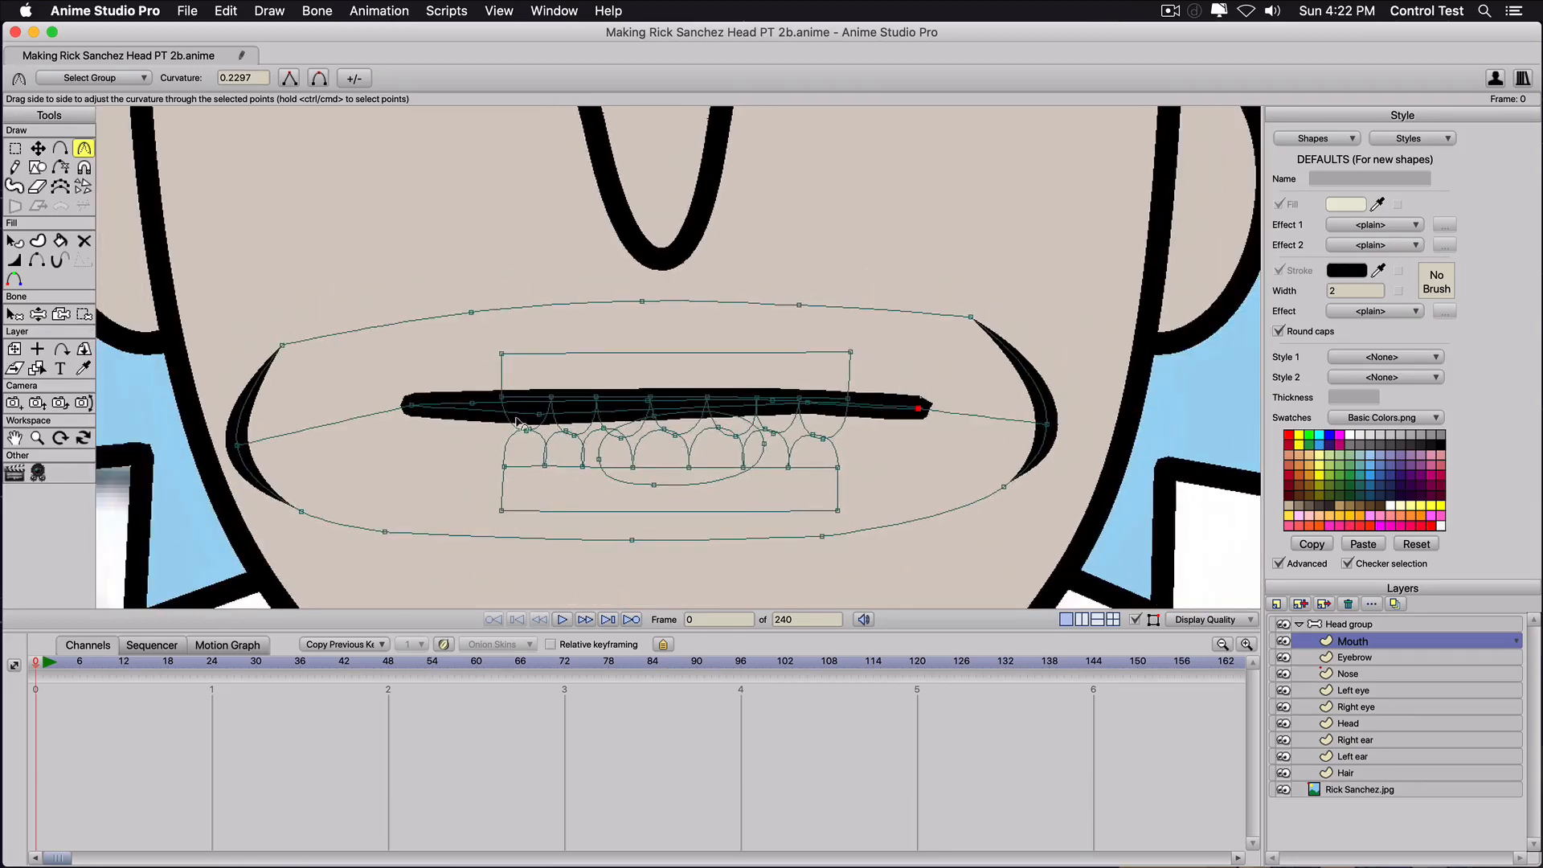
pyautogui.press('t')
pyautogui.click(539, 405)
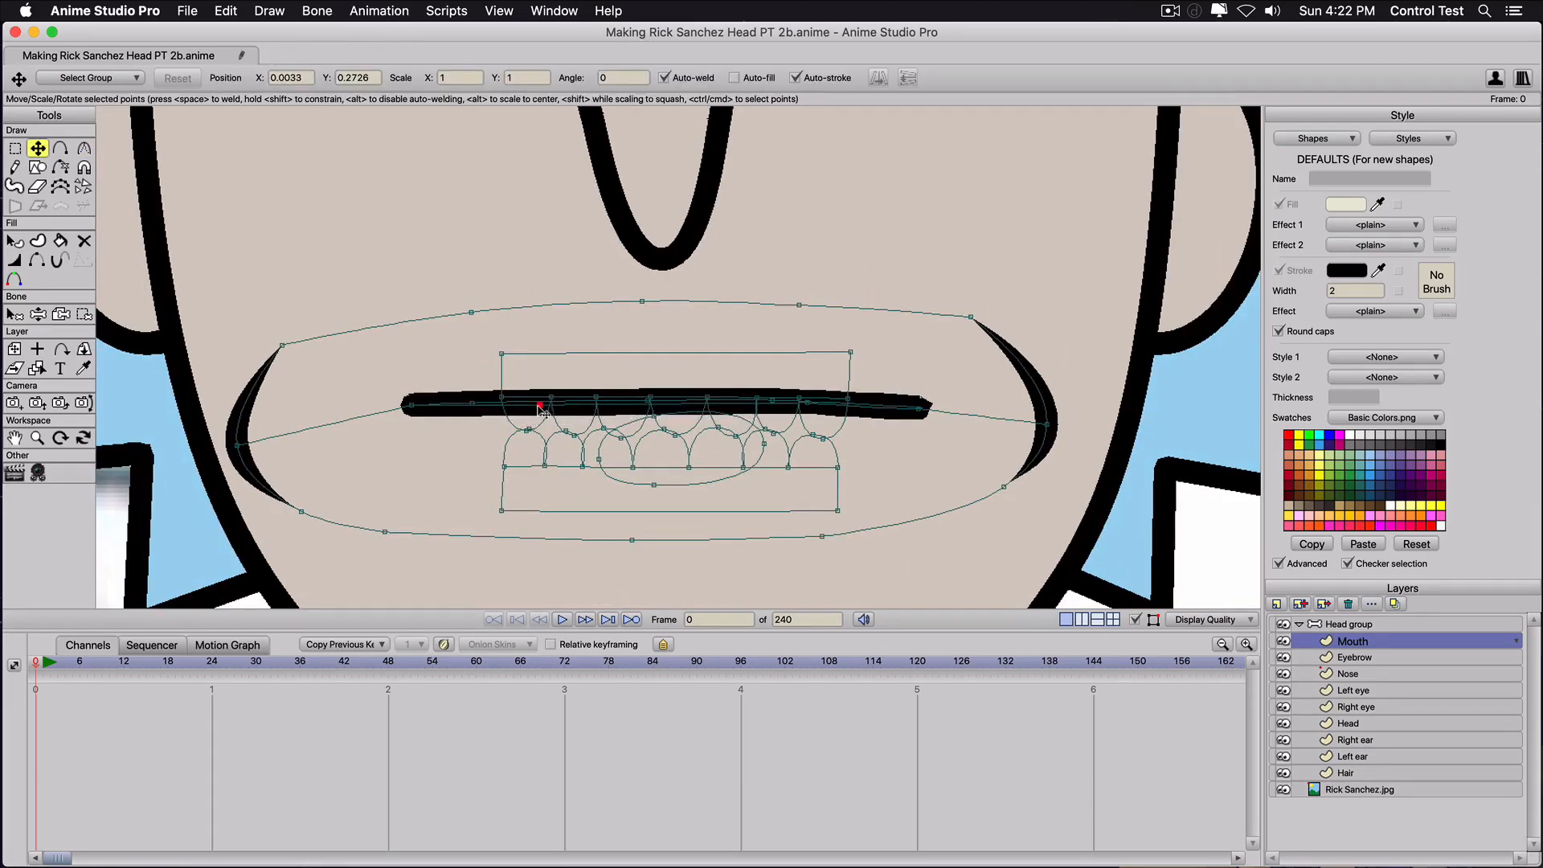
# Rename the Mouth layer as "Closed Neutral".
pyautogui.doubleClick(1344, 641)
pyautogui.write('Clos')
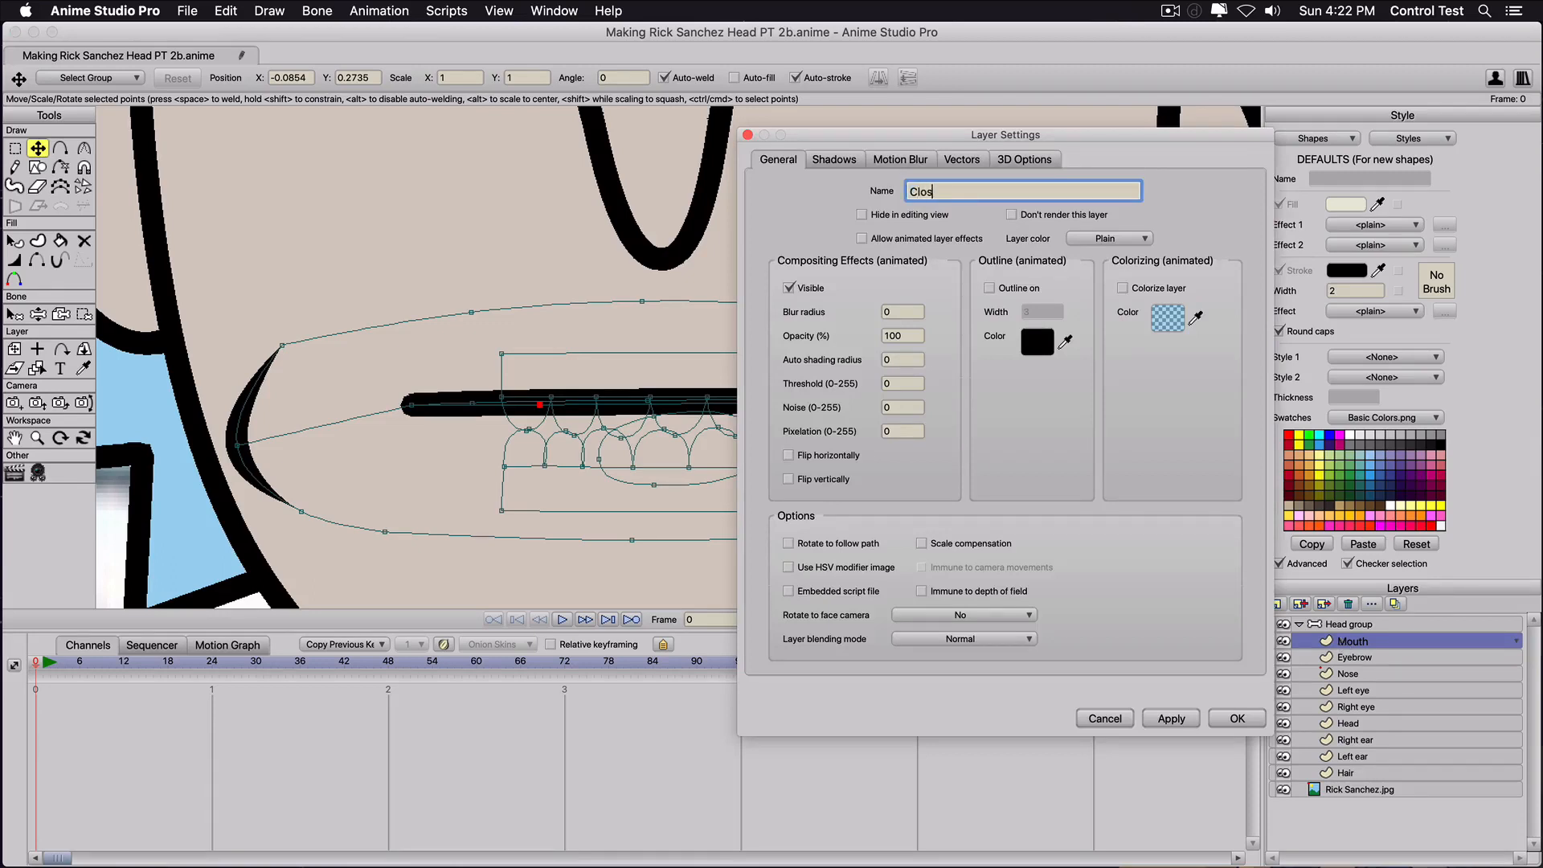
pyautogui.write('ed Netr')
pyautogui.press('BackSpace')
pyautogui.press('BackSpace')
pyautogui.write('utral')
pyautogui.click(1183, 728)
pyautogui.click(1231, 720)
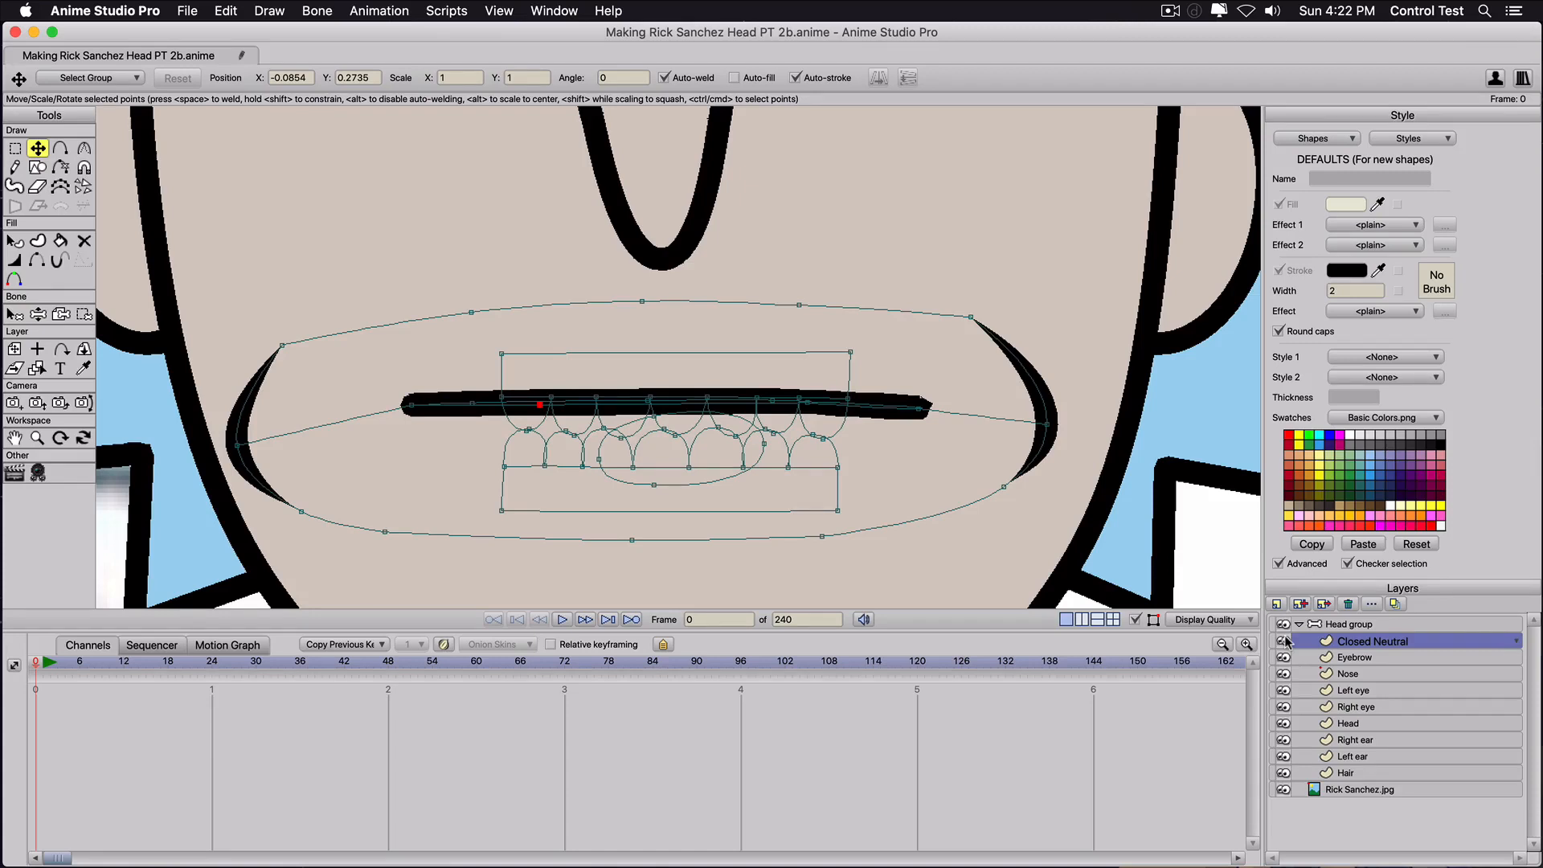
# Add a switch layer above the Closed Neutral layer and name it "mouths".
pyautogui.click(1277, 604)
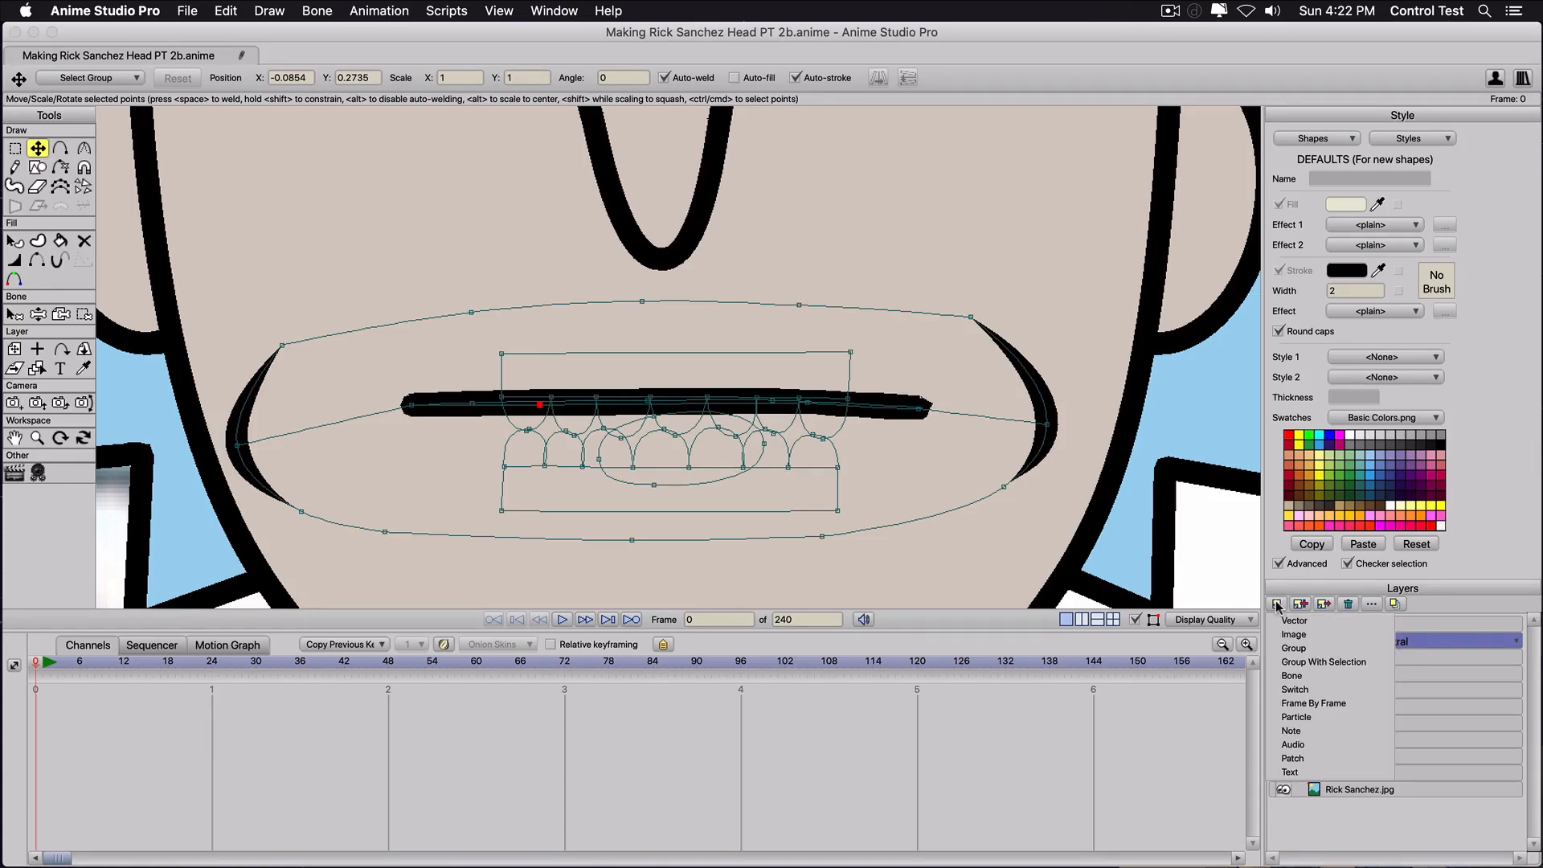
pyautogui.click(1282, 692)
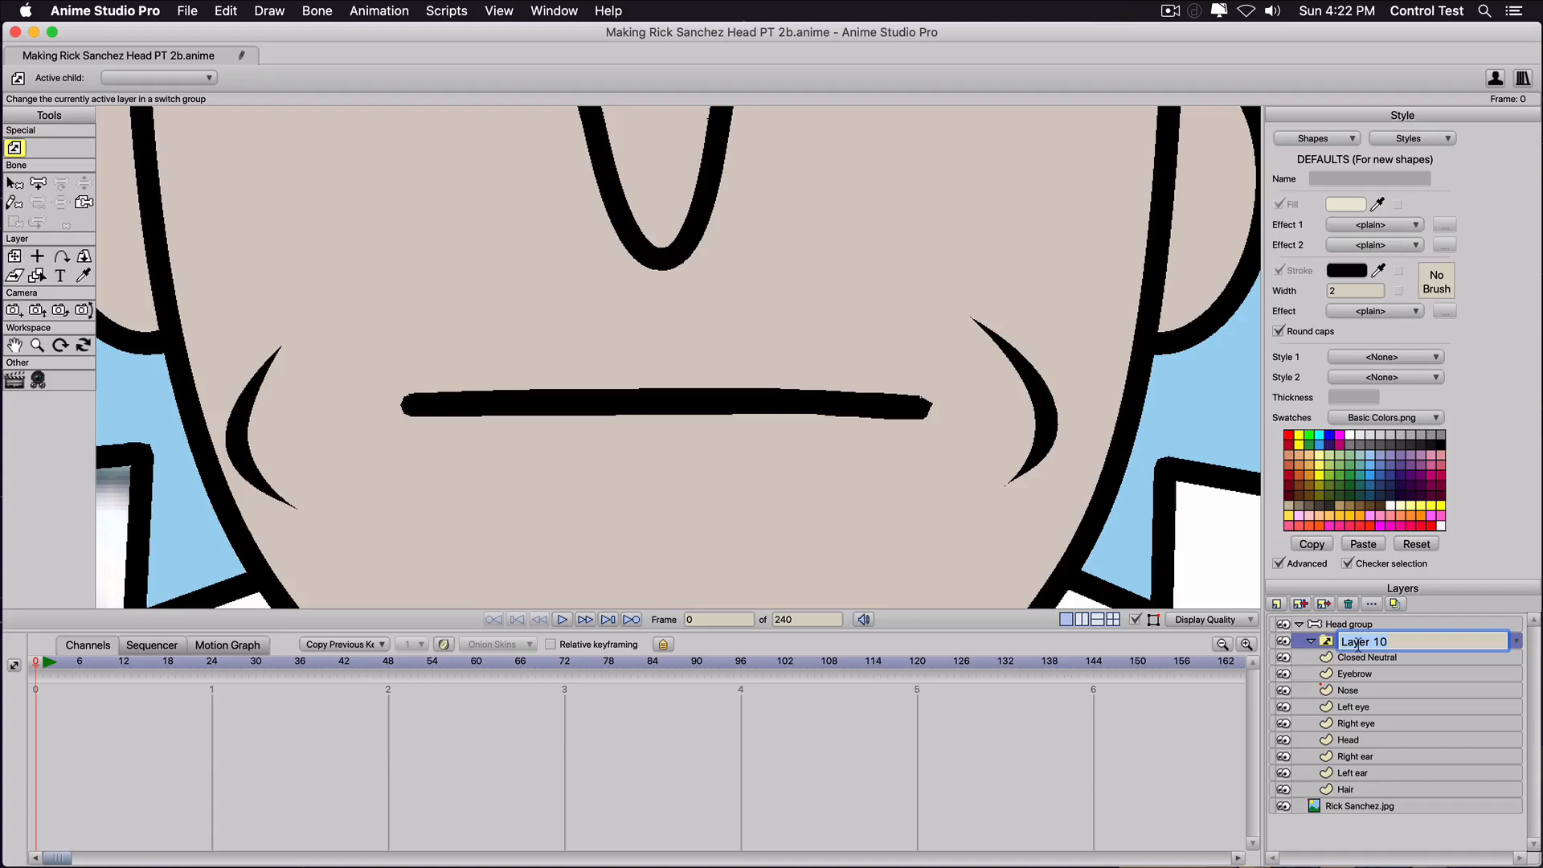
pyautogui.write('mouths')
pyautogui.press('Return')
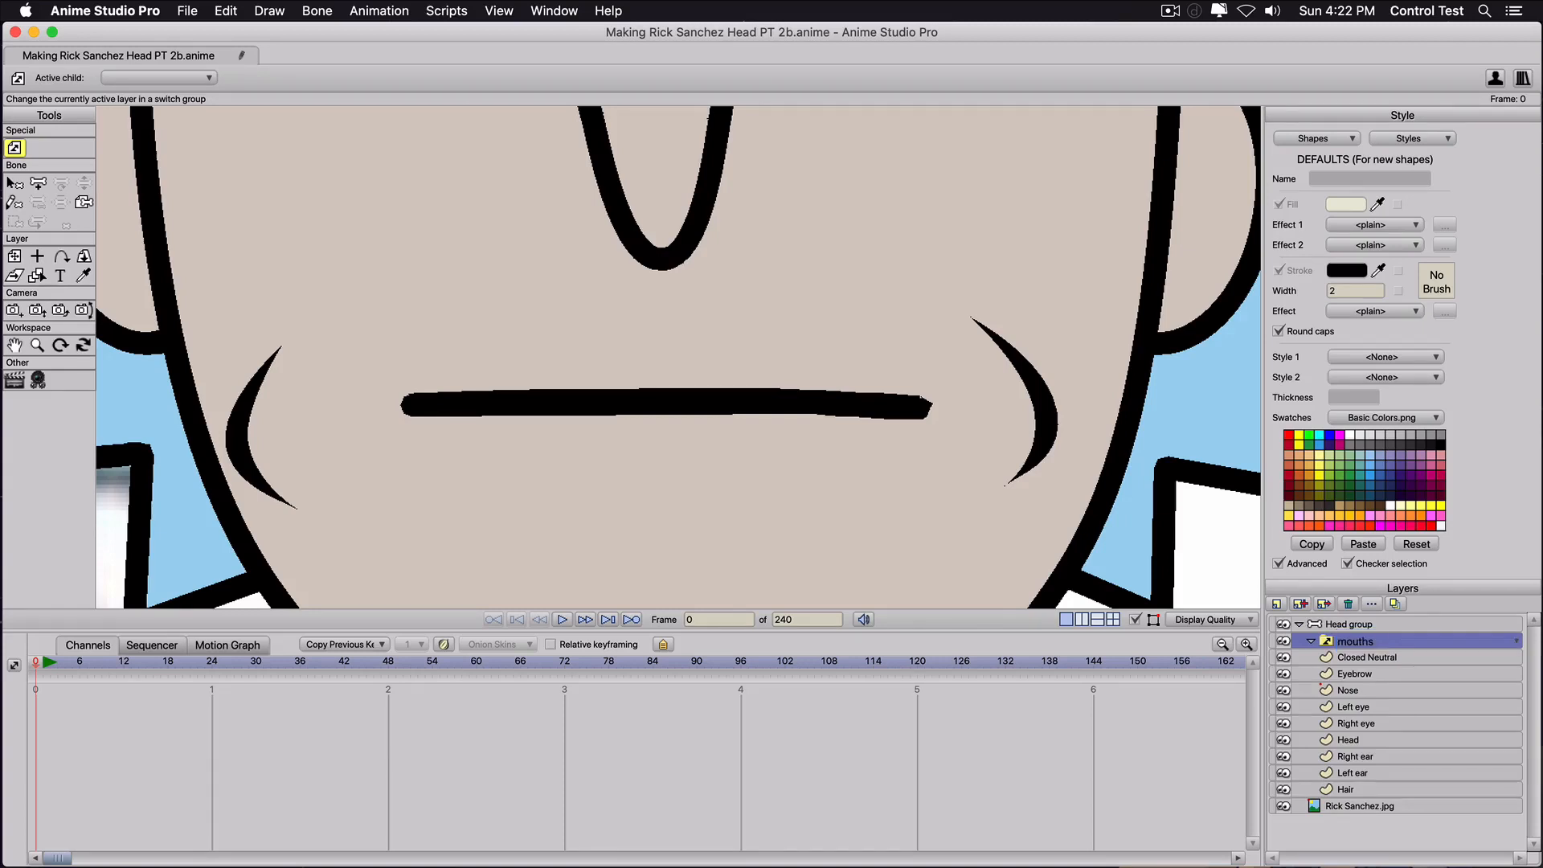
# Put the Closed Neutral layer inside the mouths switch layer, duplicate it, and name the copy "Closed Smile".
pyautogui.click(1360, 659)
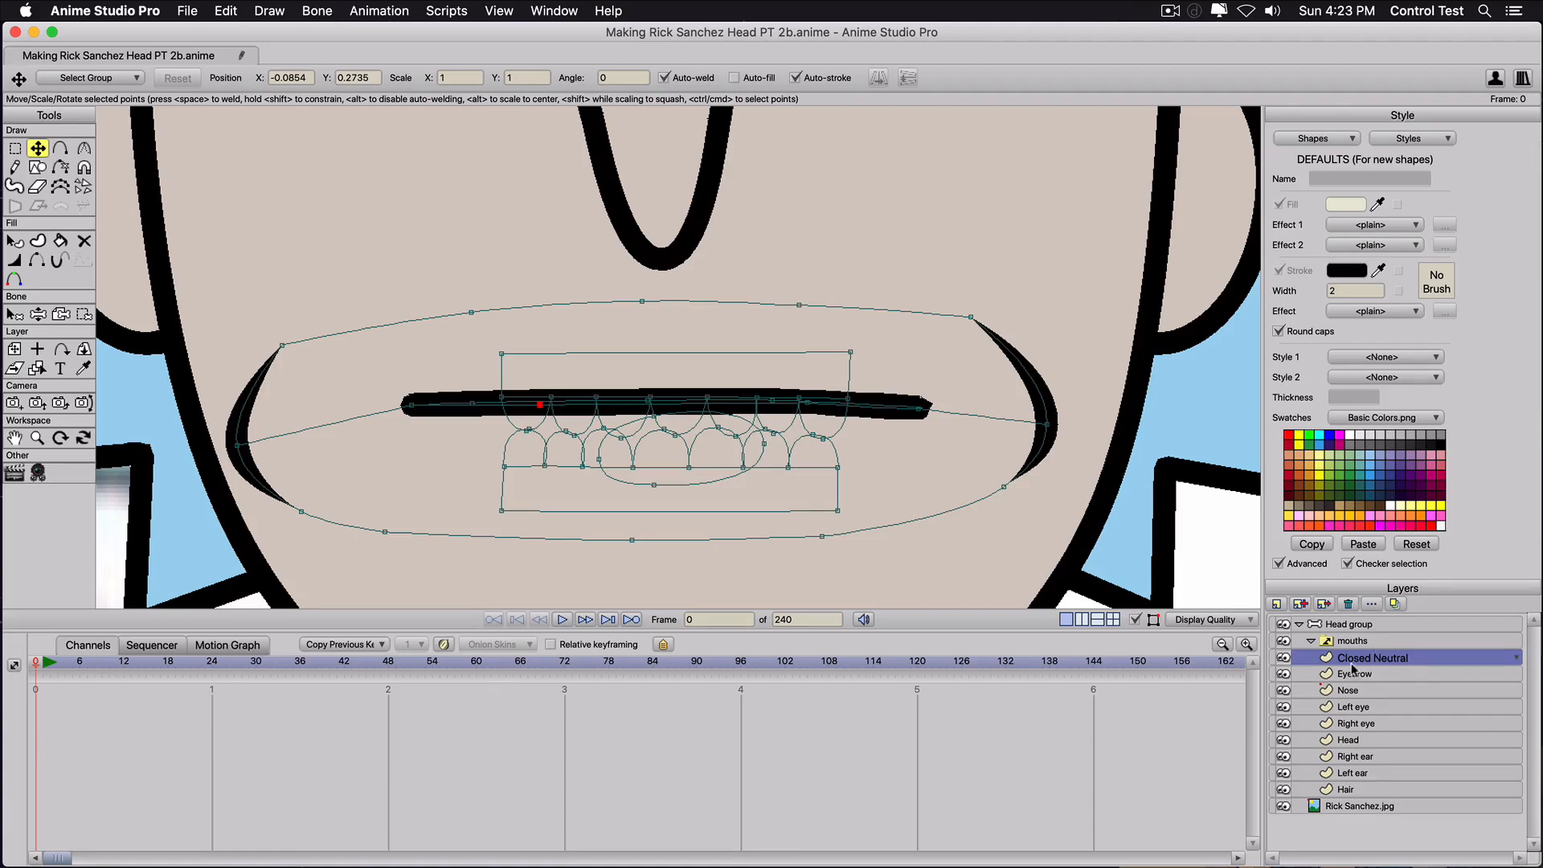
pyautogui.moveTo(1349, 651); pyautogui.dragTo(1349, 657)
pyautogui.click(1300, 605)
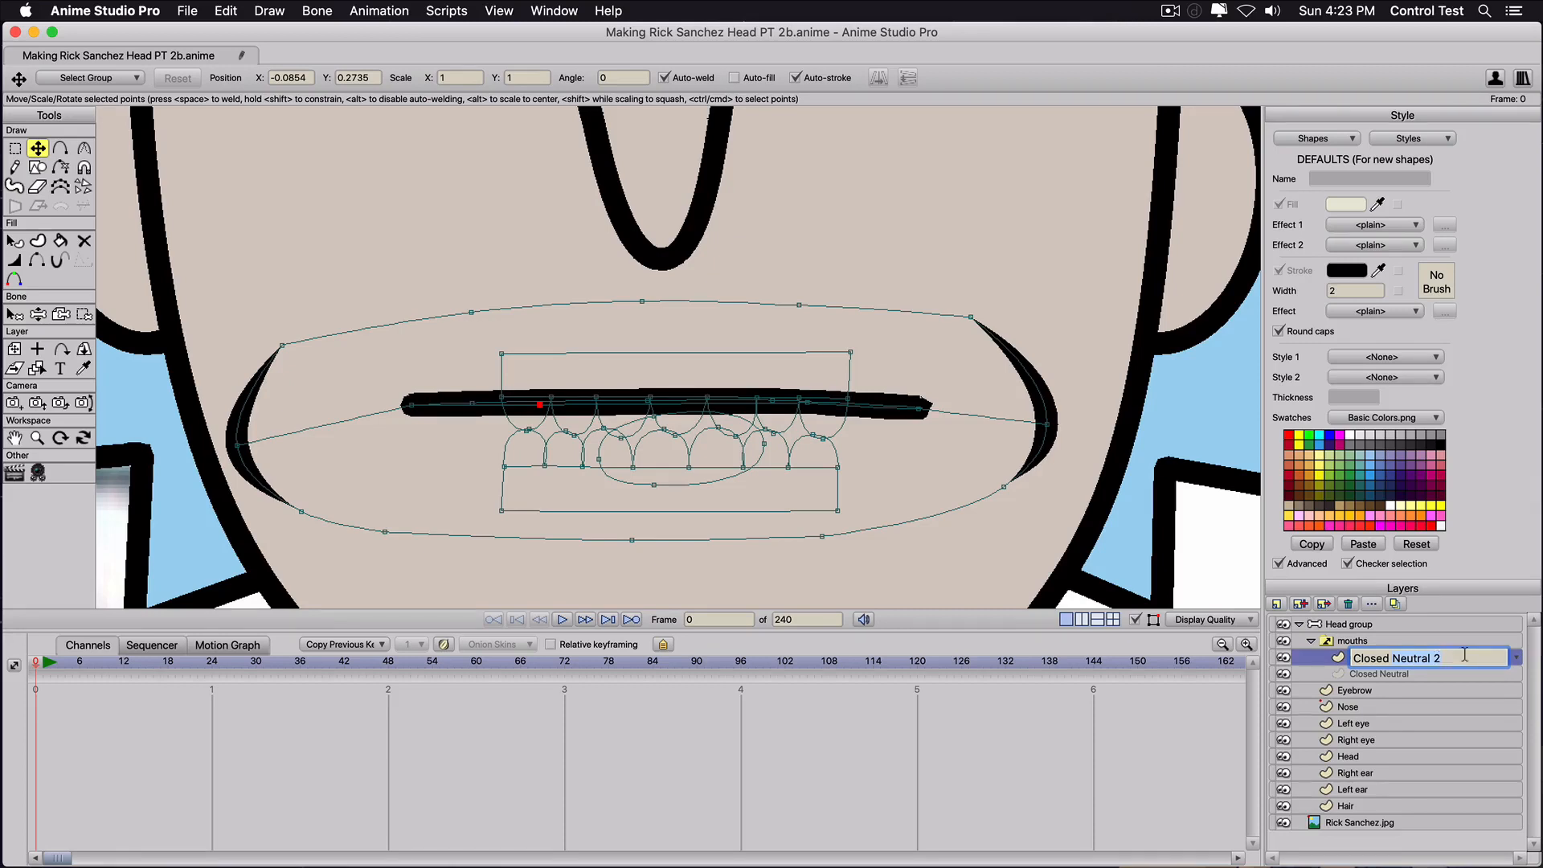
pyautogui.write('Smile')
pyautogui.press('Return')
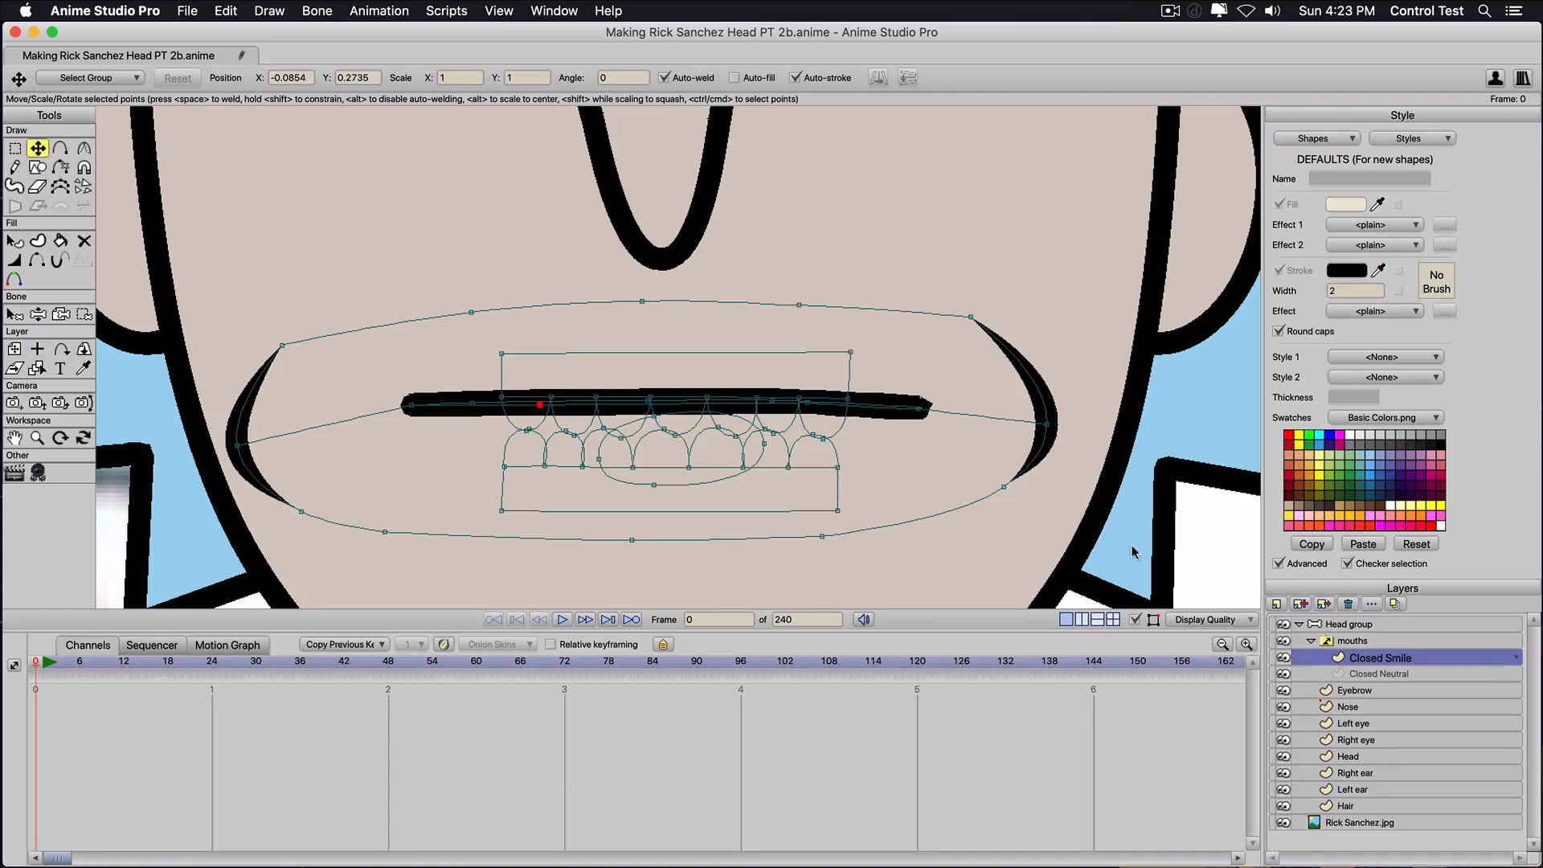
# Raise both ends of the mouth line on the Closed Smile layer to form a smile.
pyautogui.moveTo(922, 417)
pyautogui.mouseDown()
pyautogui.moveTo(908, 396)
pyautogui.moveTo(930, 375)
pyautogui.mouseUp()
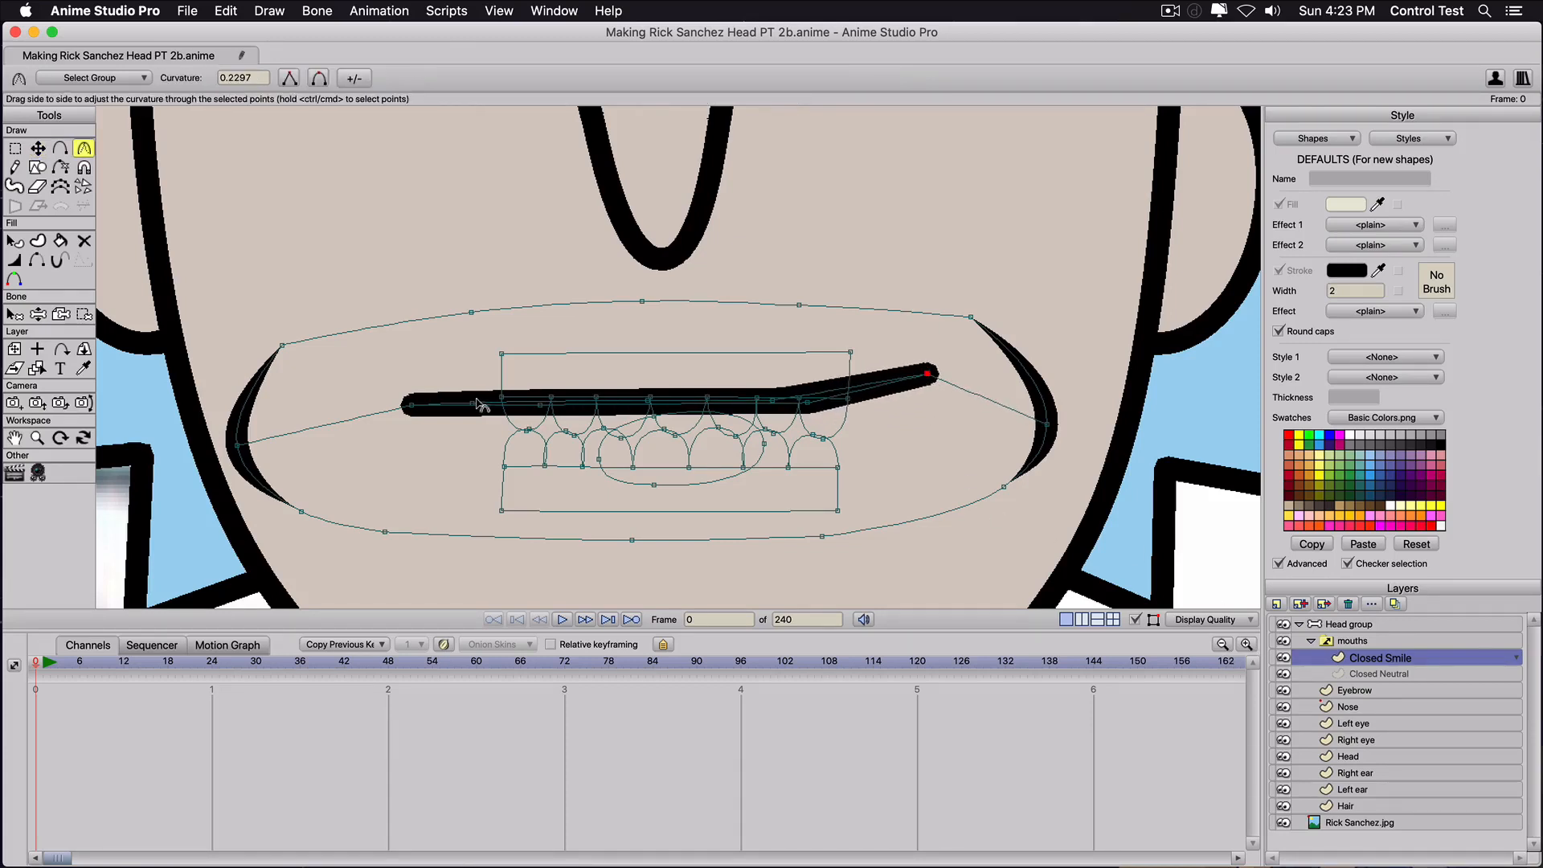
pyautogui.moveTo(411, 408)
pyautogui.mouseDown()
pyautogui.moveTo(402, 372)
pyautogui.moveTo(512, 402)
pyautogui.mouseUp()
pyautogui.press('c')
pyautogui.press('t')
pyautogui.press('c')
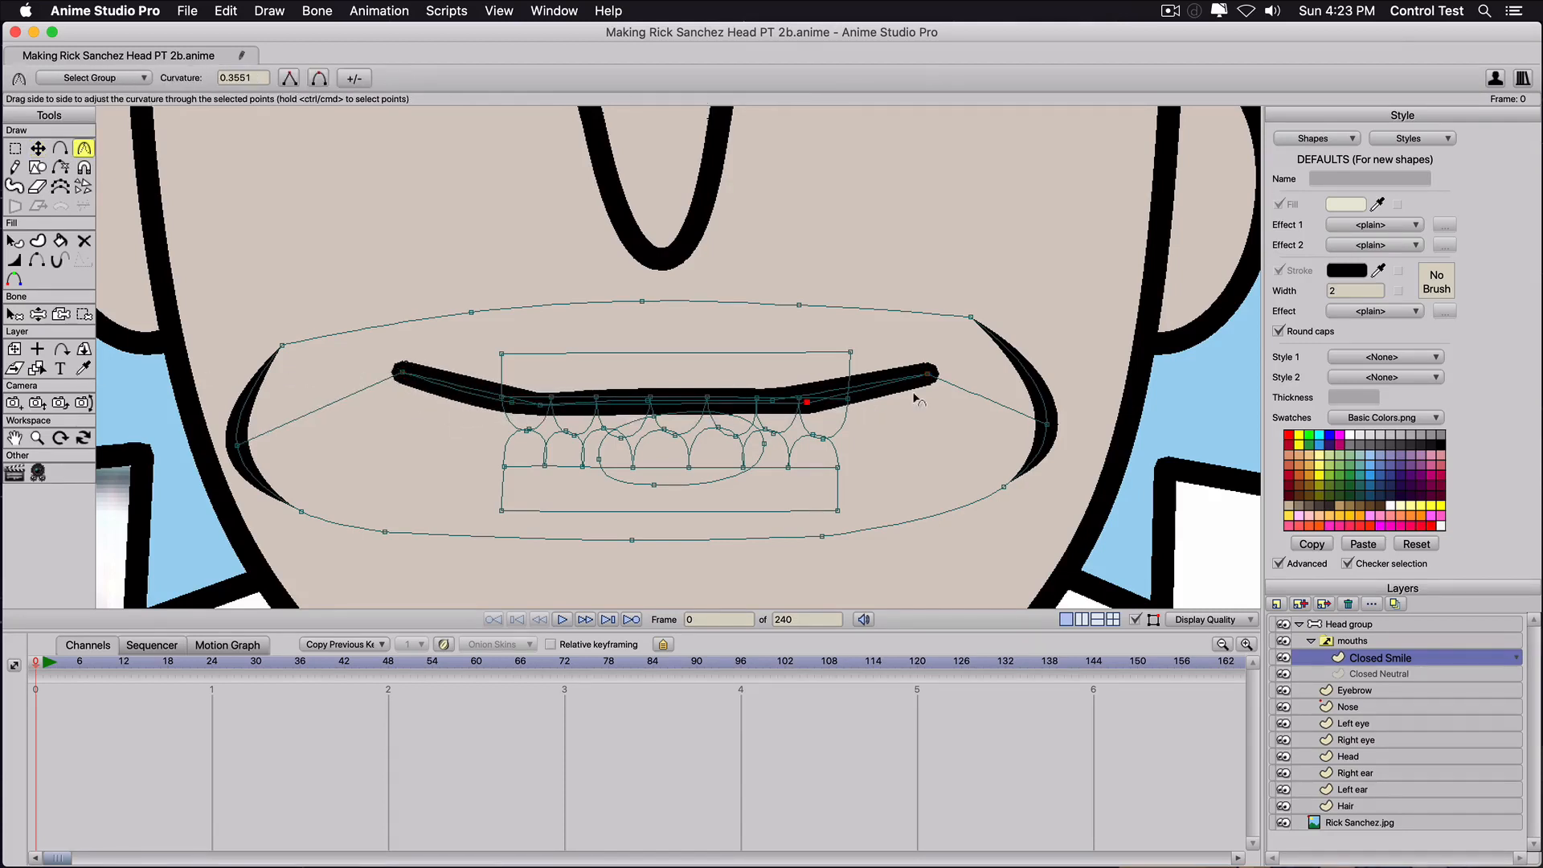
pyautogui.click(807, 400)
pyautogui.press('t')
# Move the mouth line's inner upper points outward so they line up with its lower bend points.
pyautogui.click(893, 387)
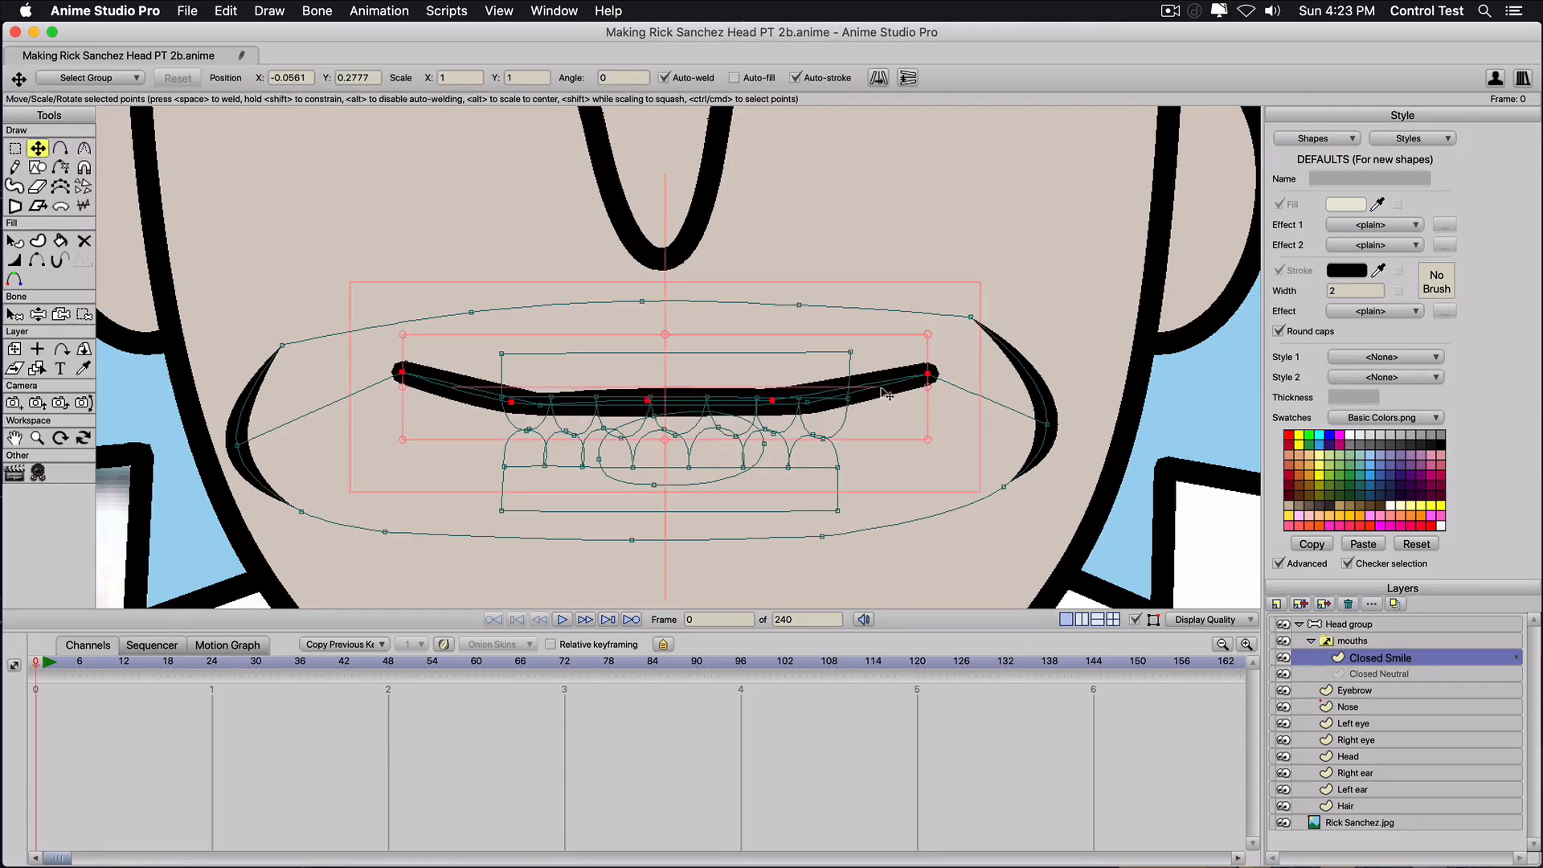
pyautogui.click(775, 399)
pyautogui.moveTo(777, 400); pyautogui.dragTo(799, 402)
pyautogui.click(474, 390)
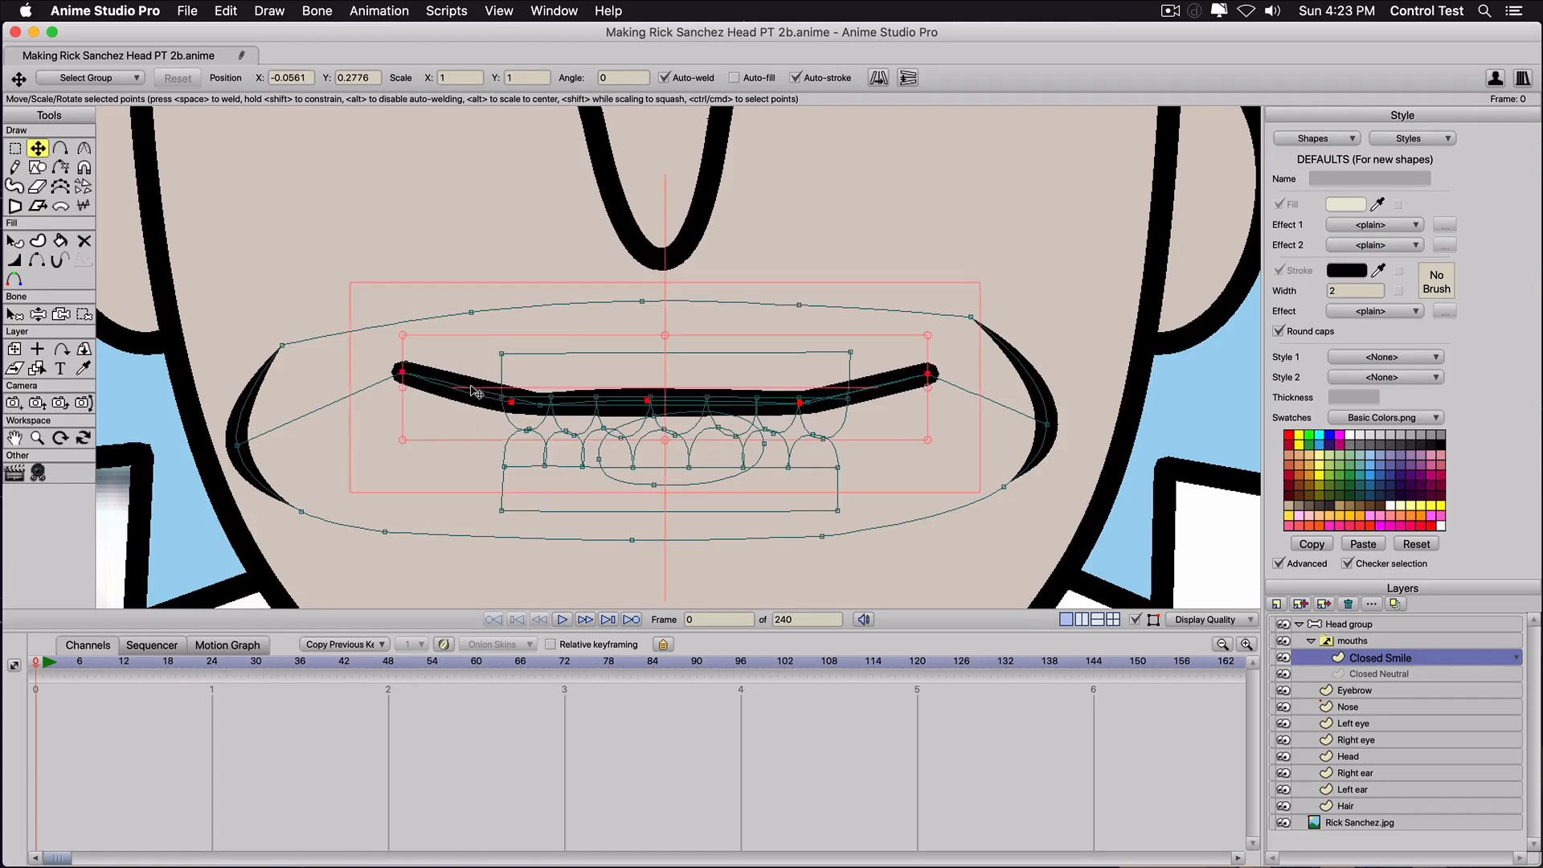
pyautogui.keyDown('shift'); pyautogui.click(465, 390); pyautogui.keyUp('shift')
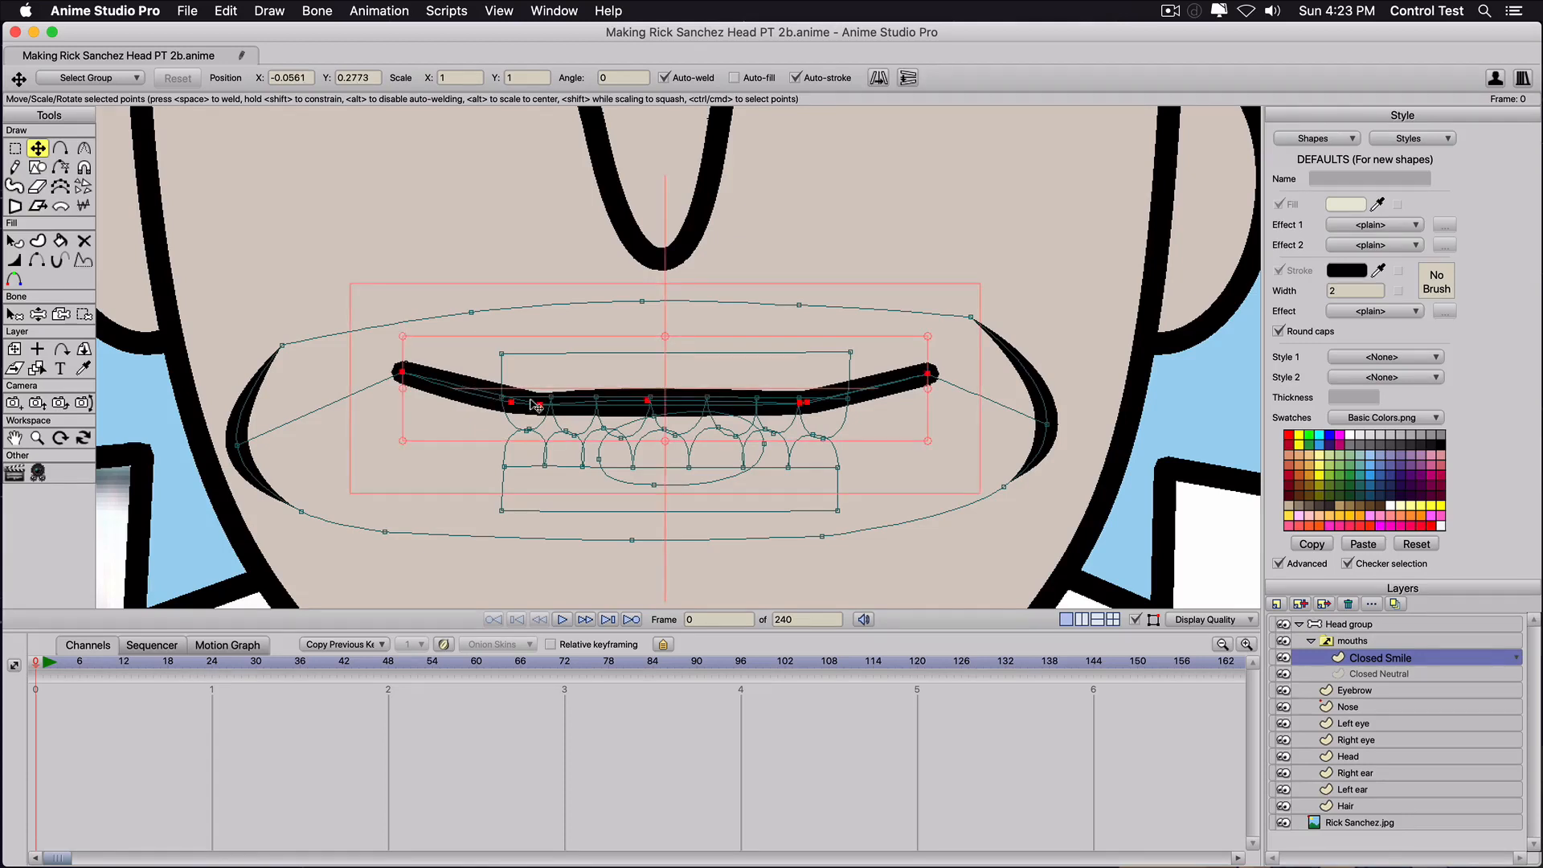
pyautogui.moveTo(537, 404); pyautogui.dragTo(503, 402)
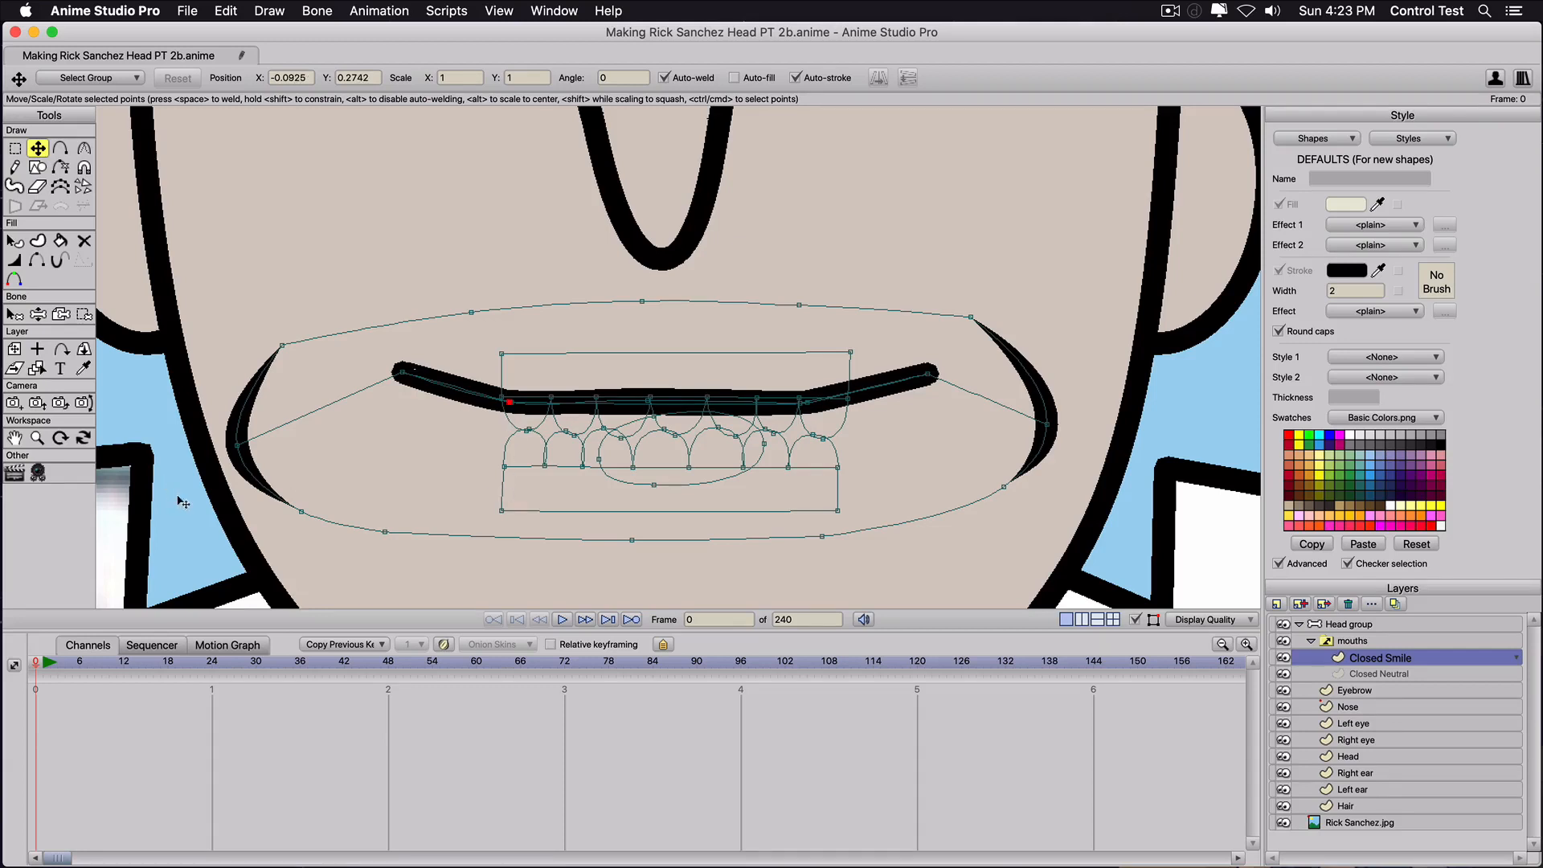
# Move the left cheek crease up and inward, and pull the lower-left muzzle point slightly up and inward.
pyautogui.press('g')
pyautogui.moveTo(216, 553); pyautogui.dragTo(324, 266)
pyautogui.press('t')
pyautogui.moveTo(254, 444); pyautogui.dragTo(297, 359)
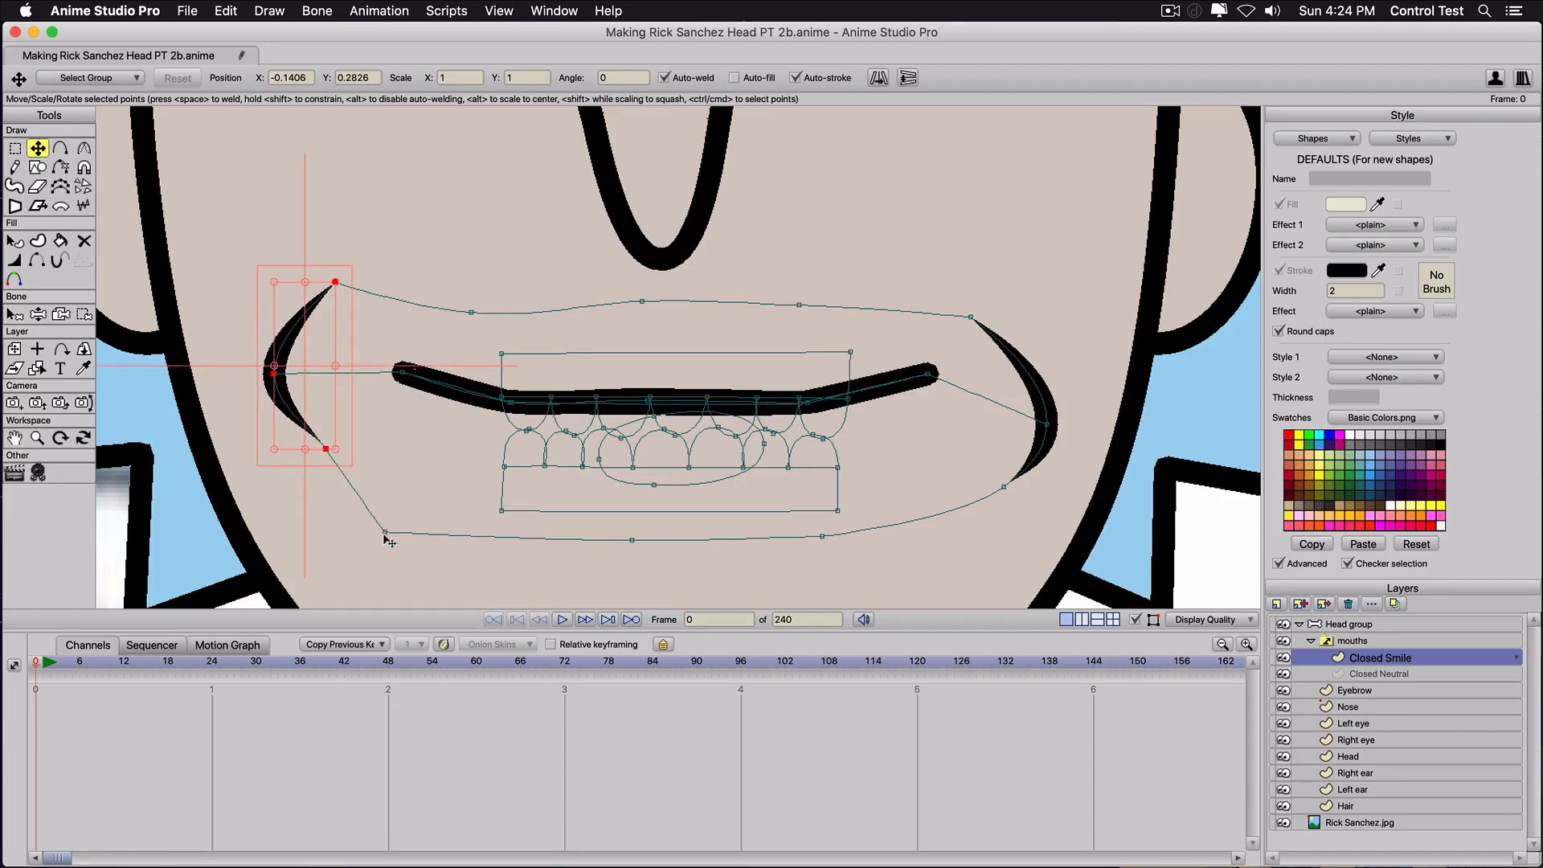
pyautogui.moveTo(385, 533); pyautogui.dragTo(411, 517)
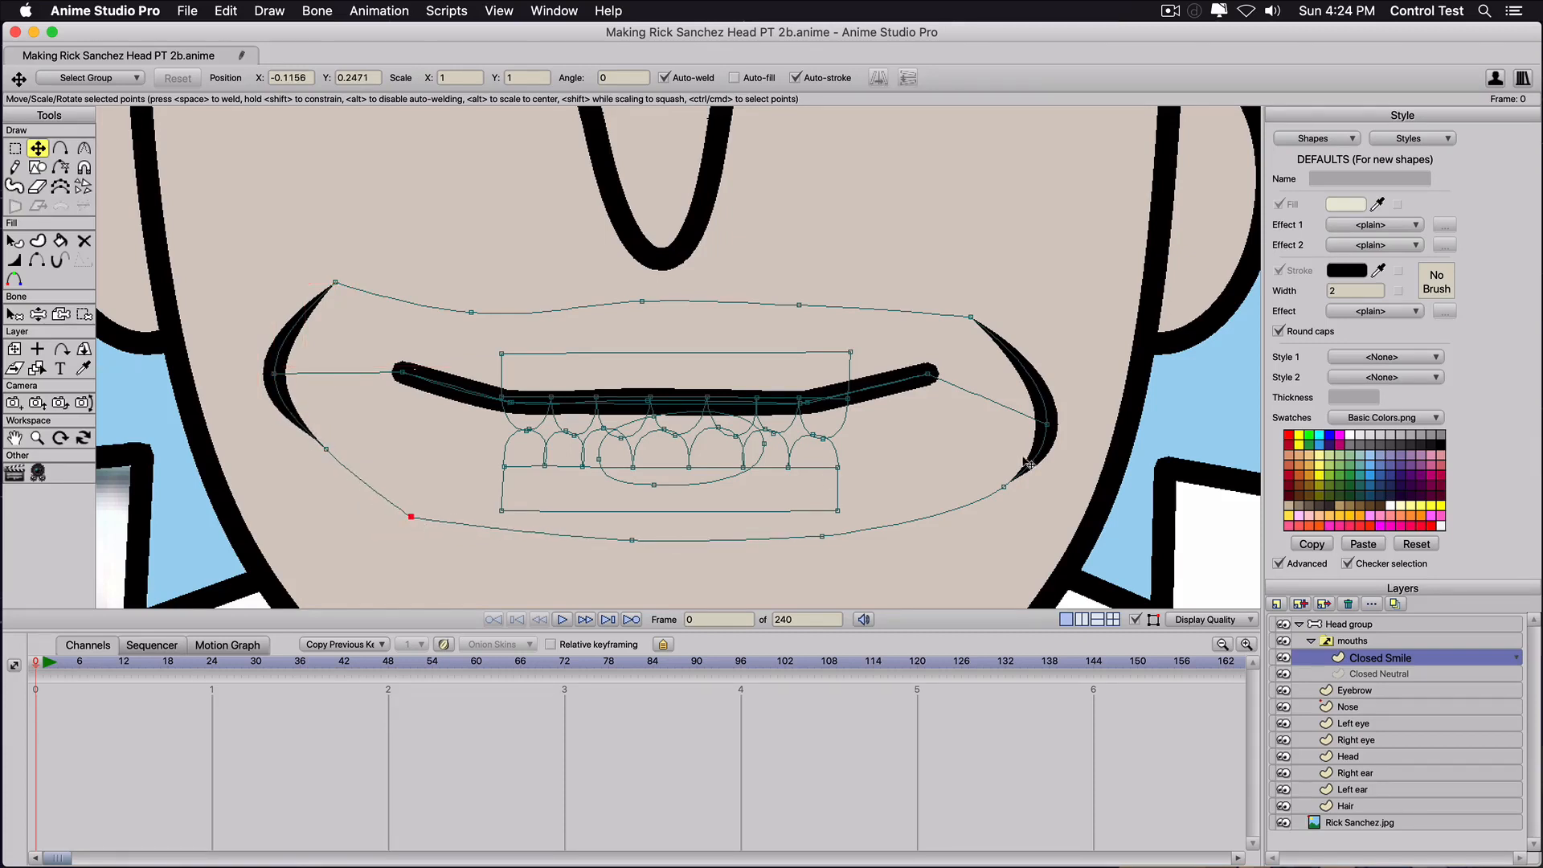
# Reshape the right cheek crease by raising its middle, upper and lower points to match the smile.
pyautogui.moveTo(1046, 424); pyautogui.dragTo(1036, 333)
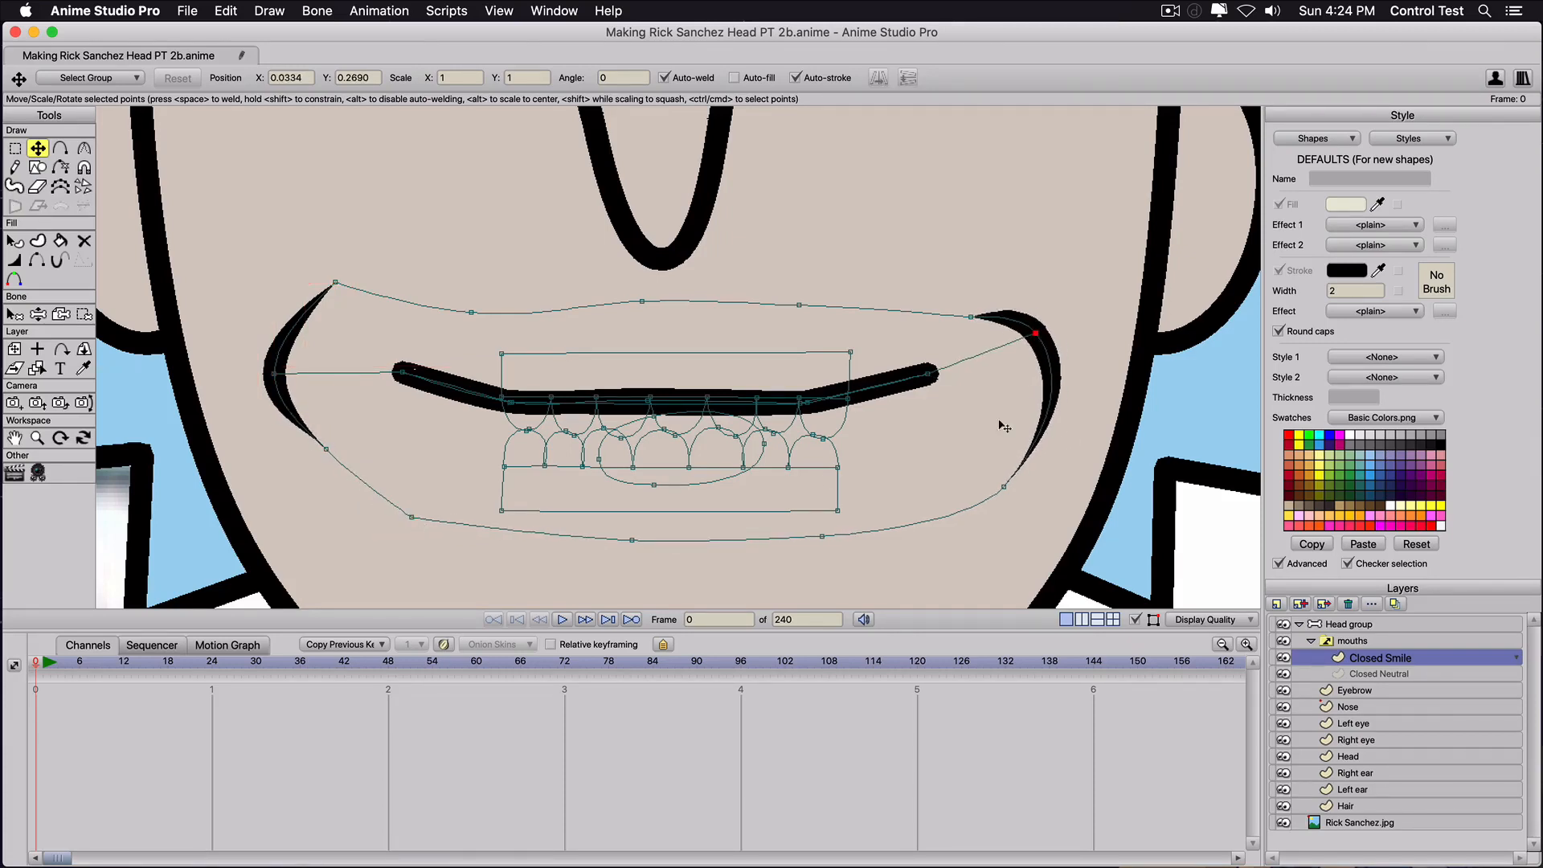
pyautogui.moveTo(1003, 487); pyautogui.dragTo(997, 487)
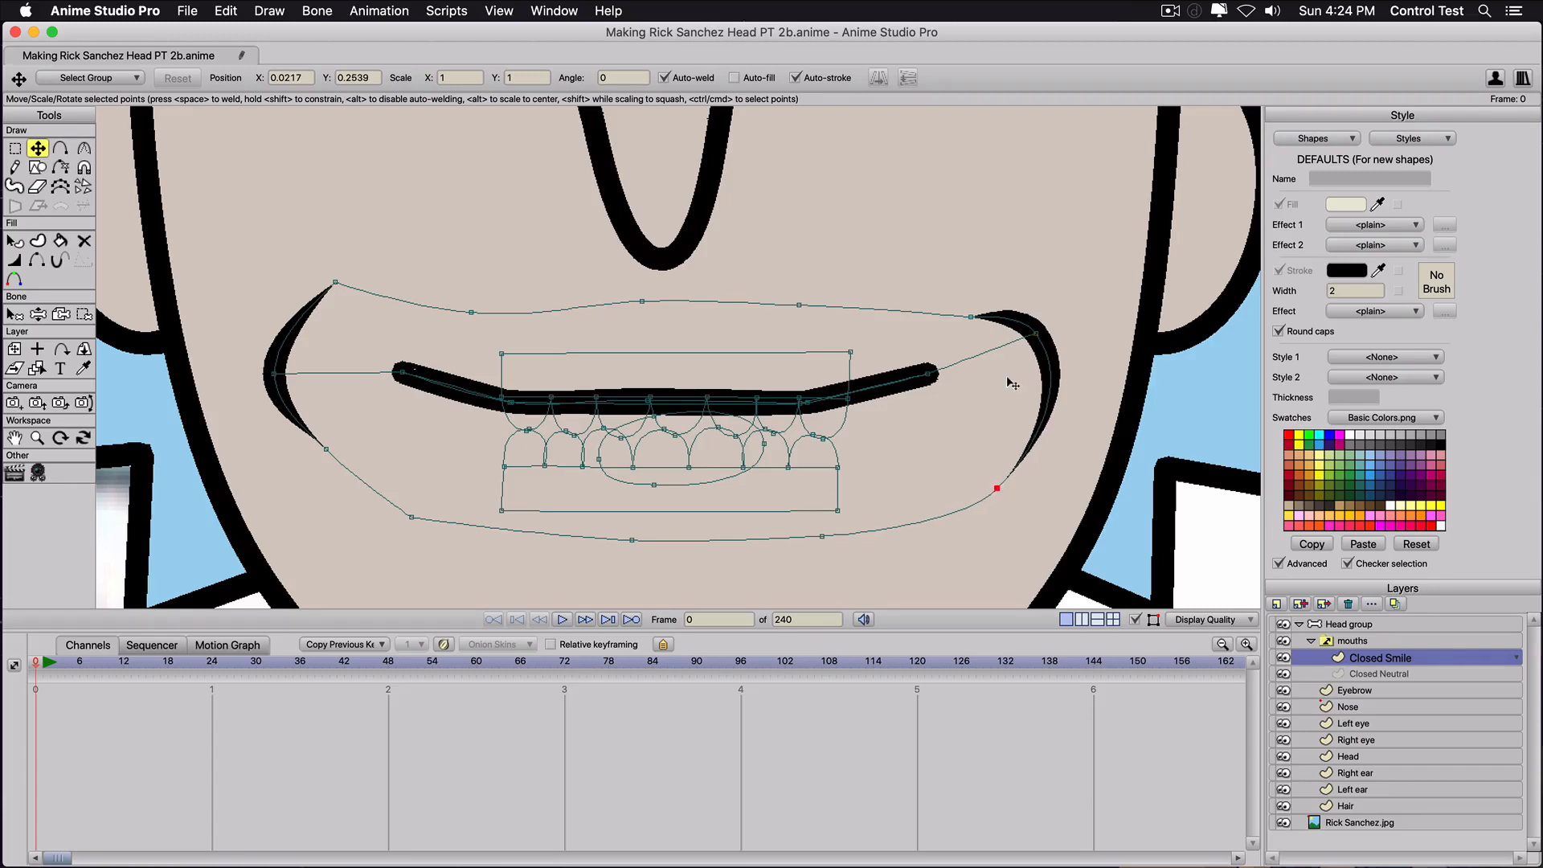
pyautogui.moveTo(972, 318); pyautogui.dragTo(1041, 370)
pyautogui.moveTo(997, 487); pyautogui.dragTo(990, 463)
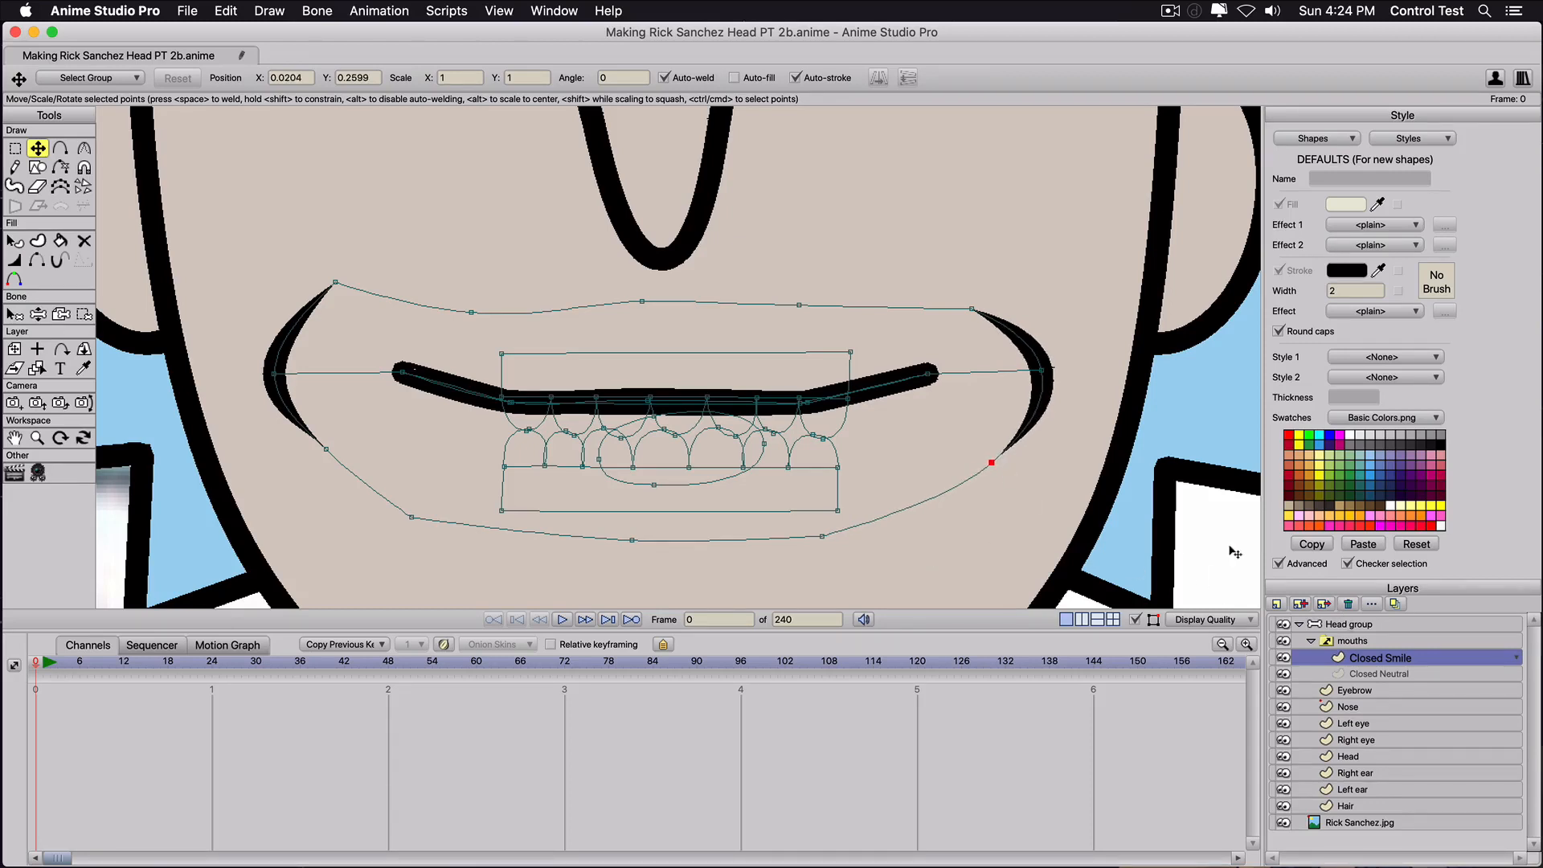
# Duplicate the Closed Smile layer and name the copy "Closed Frowng".
pyautogui.click(1299, 604)
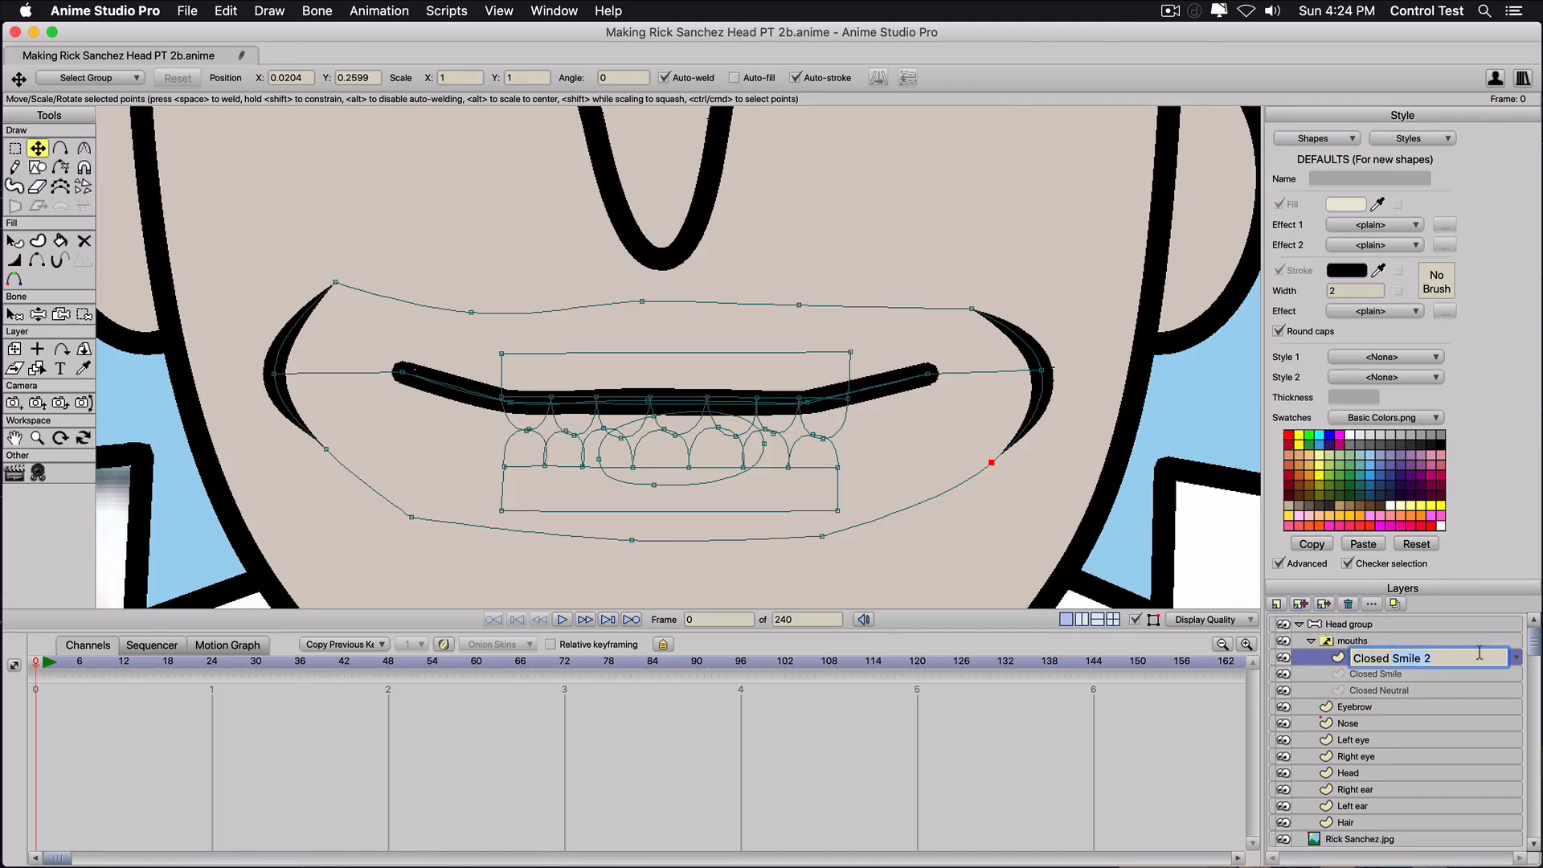
pyautogui.press('BackSpace')
pyautogui.press('BackSpace')
pyautogui.press('BackSpace')
pyautogui.press('BackSpace')
pyautogui.press('BackSpace')
pyautogui.press('BackSpace')
pyautogui.press('BackSpace')
pyautogui.write('F')
# Lower both cheek creases and both ends of the mouth line together to form a frown.
pyautogui.moveTo(329, 487); pyautogui.dragTo(338, 326)
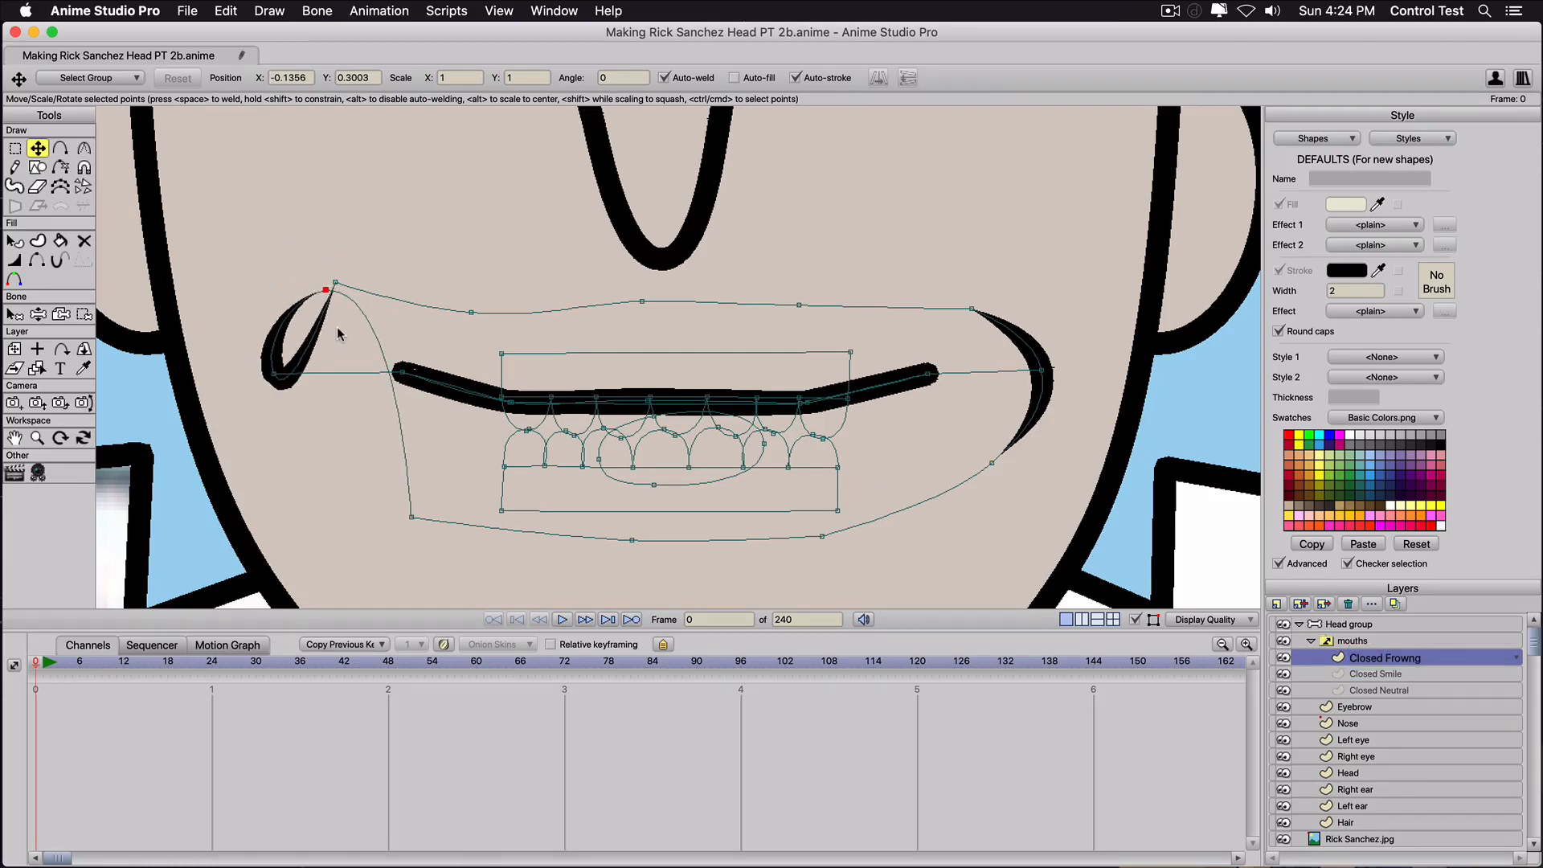
pyautogui.press('super+z')
pyautogui.press('g')
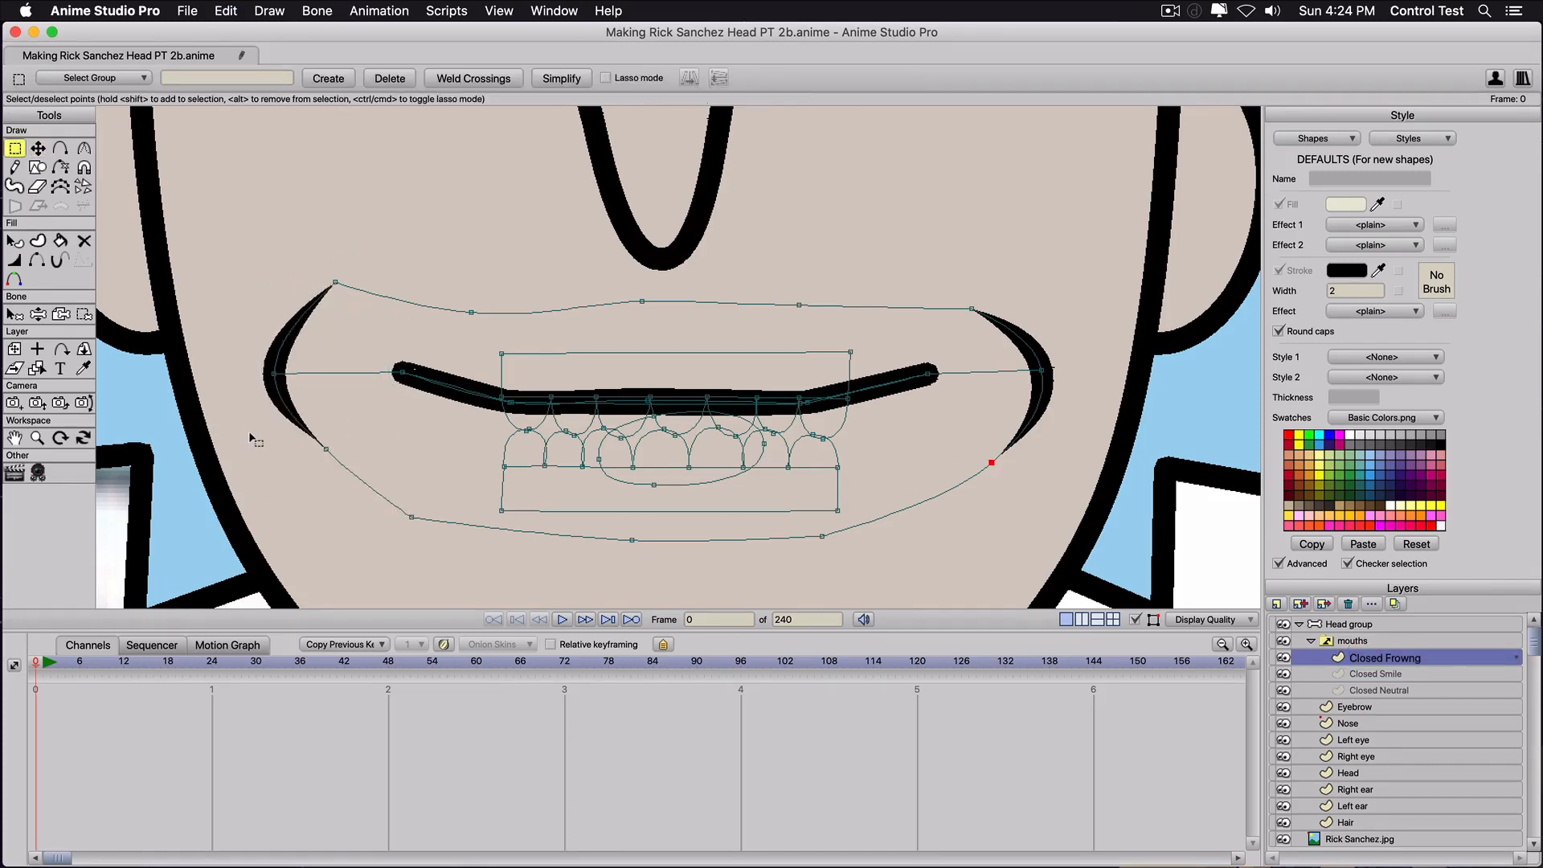
pyautogui.moveTo(230, 479); pyautogui.dragTo(369, 238)
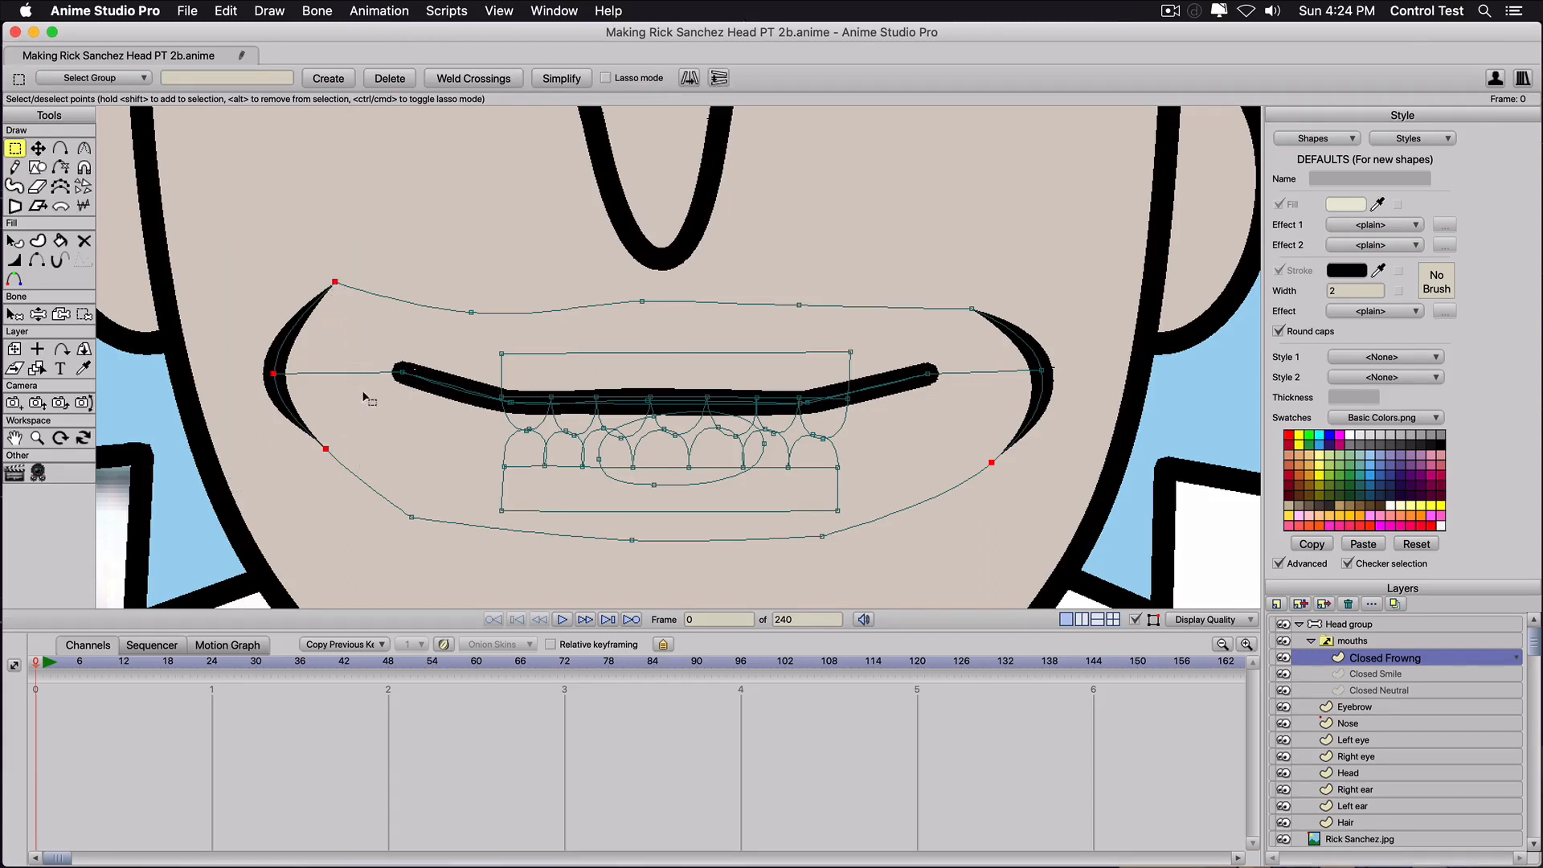
pyautogui.moveTo(368, 406); pyautogui.dragTo(428, 342)
pyautogui.moveTo(948, 420); pyautogui.dragTo(924, 359)
pyautogui.moveTo(959, 286); pyautogui.dragTo(1084, 464)
pyautogui.press('t')
pyautogui.moveTo(695, 407); pyautogui.dragTo(689, 469)
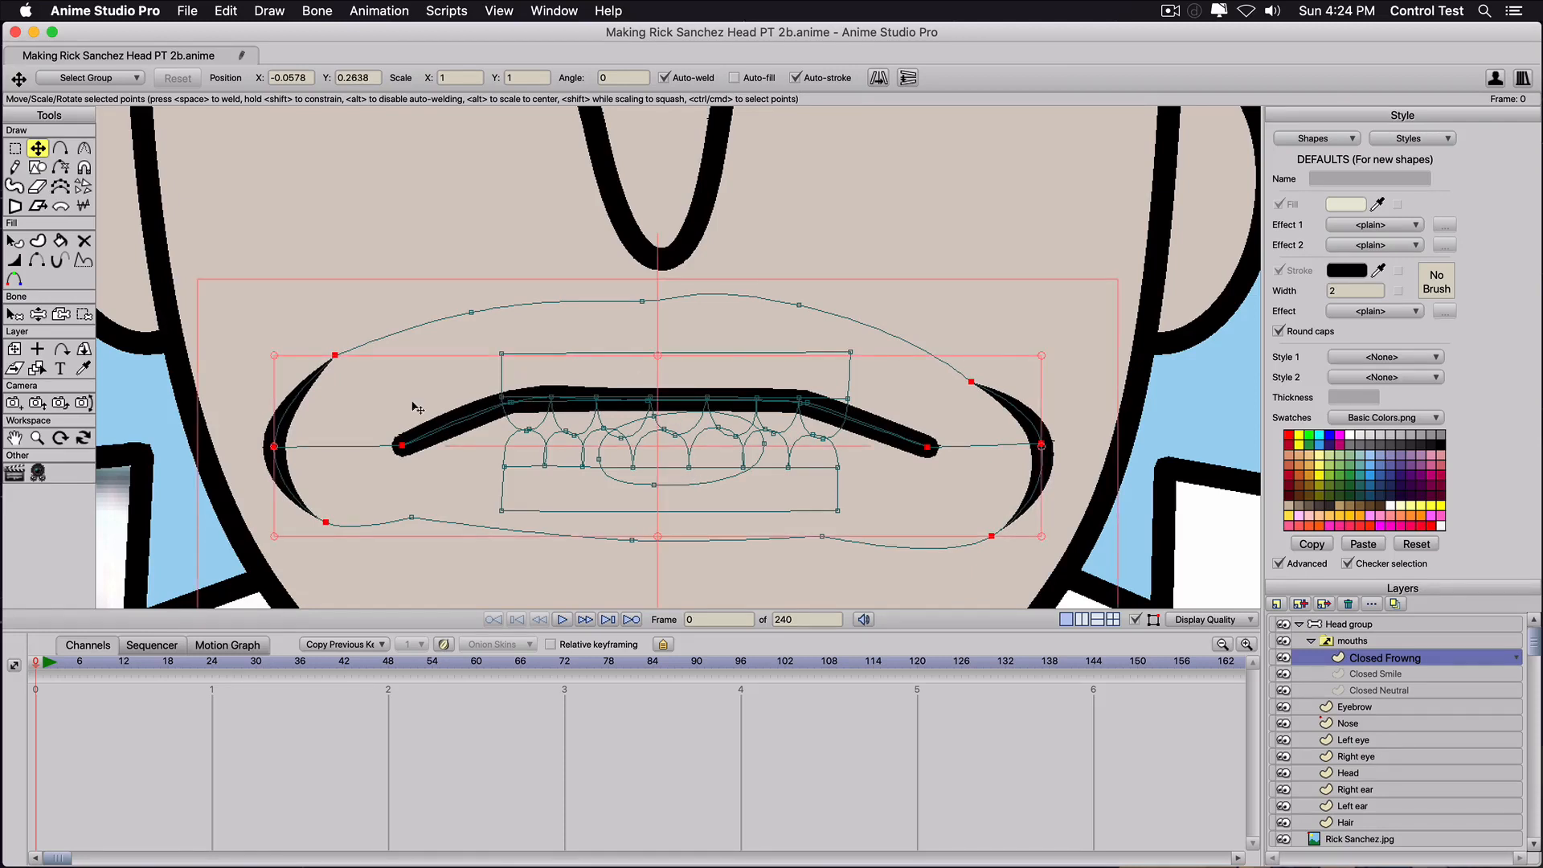
pyautogui.click(996, 351)
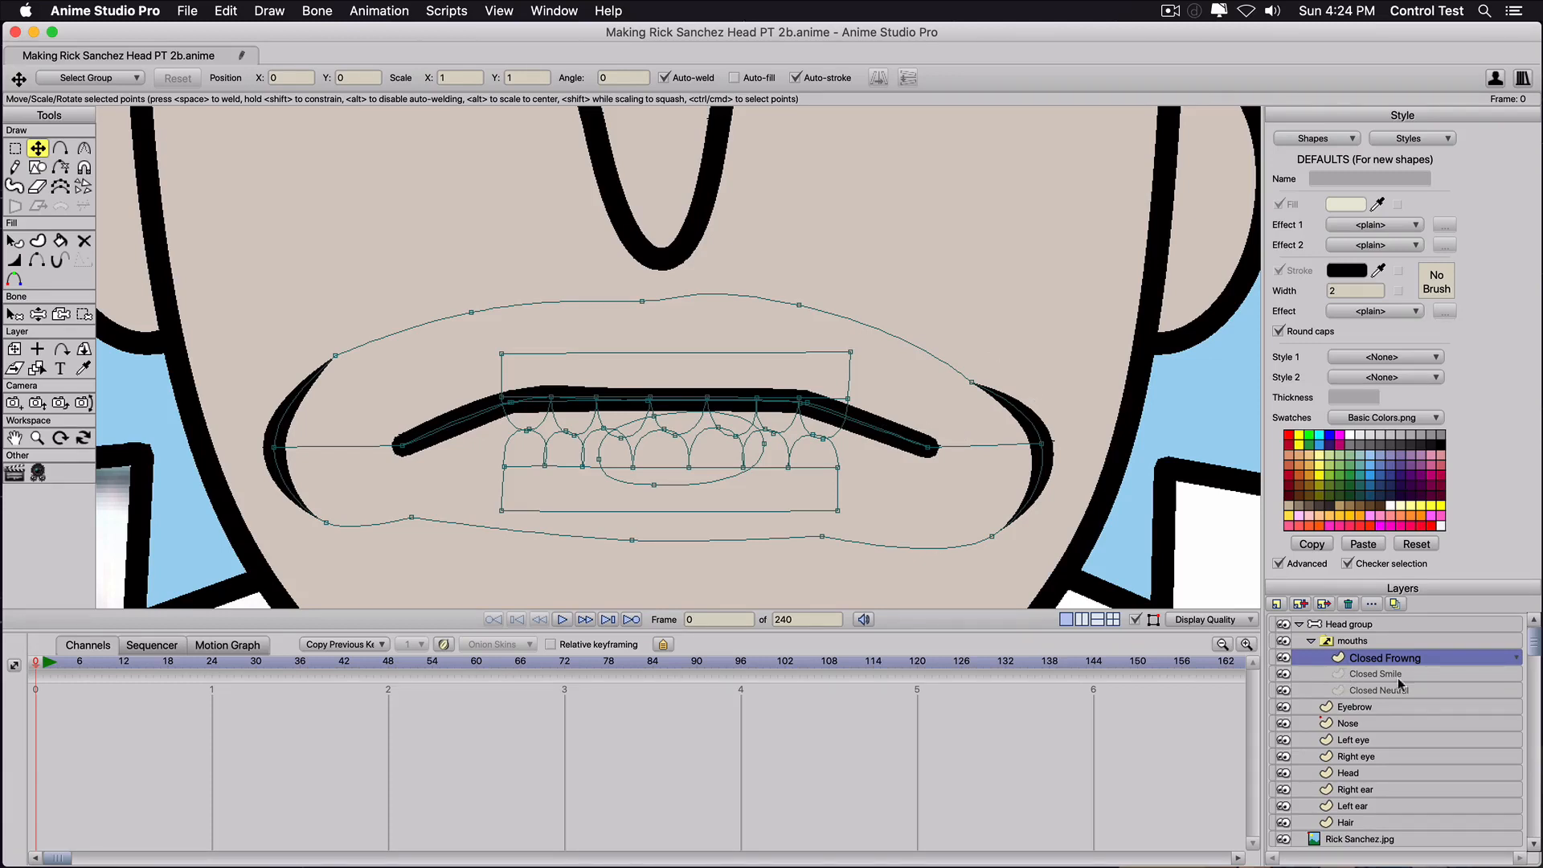
# Duplicate the Closed Neutral layer and name the copy "CONS".
pyautogui.click(1364, 675)
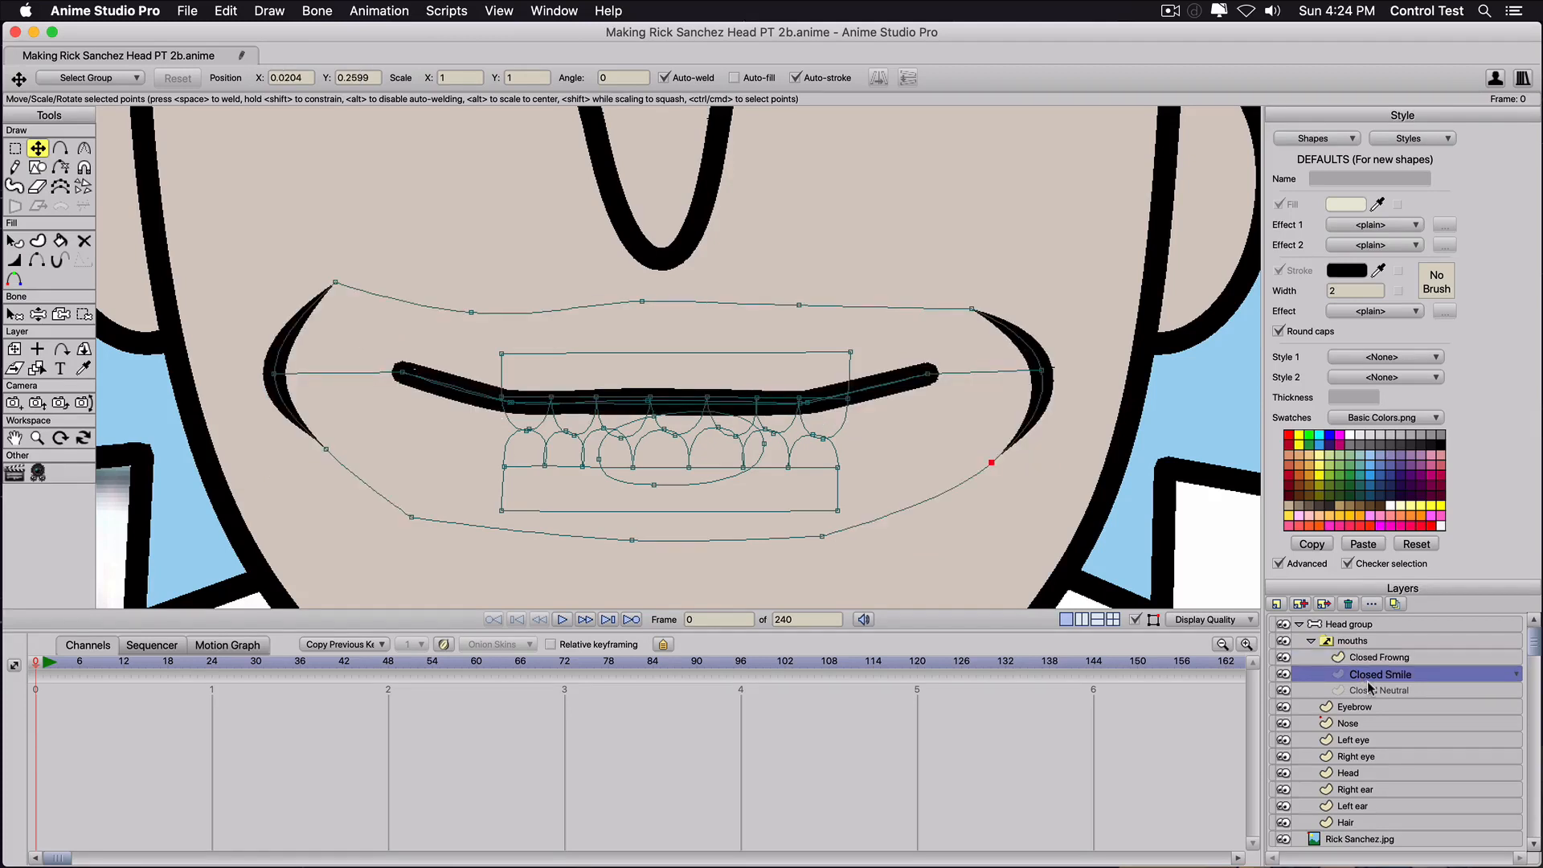
pyautogui.click(1372, 692)
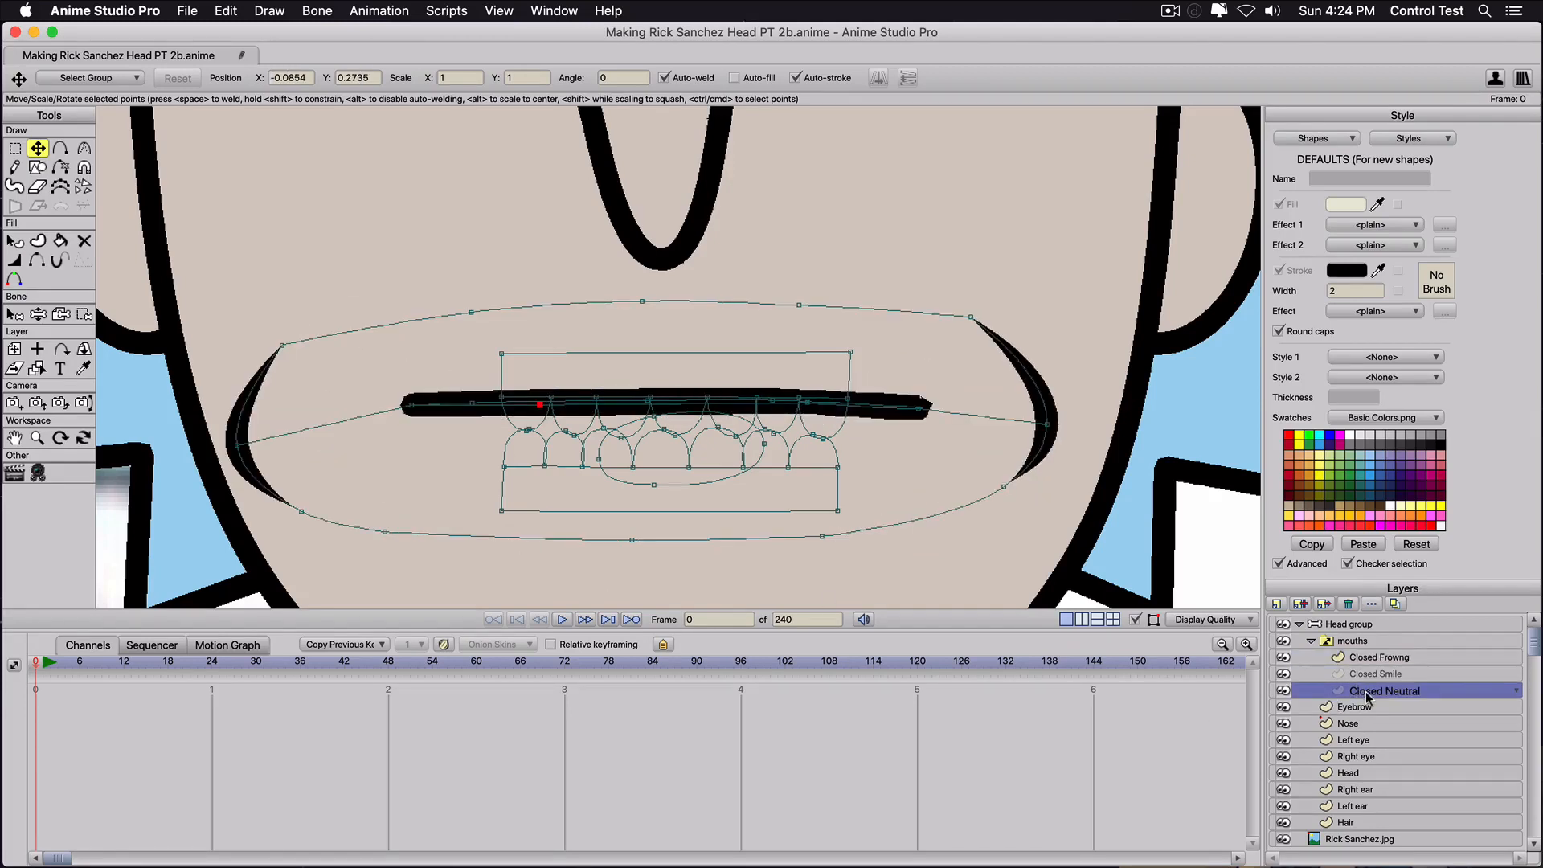
pyautogui.click(1301, 604)
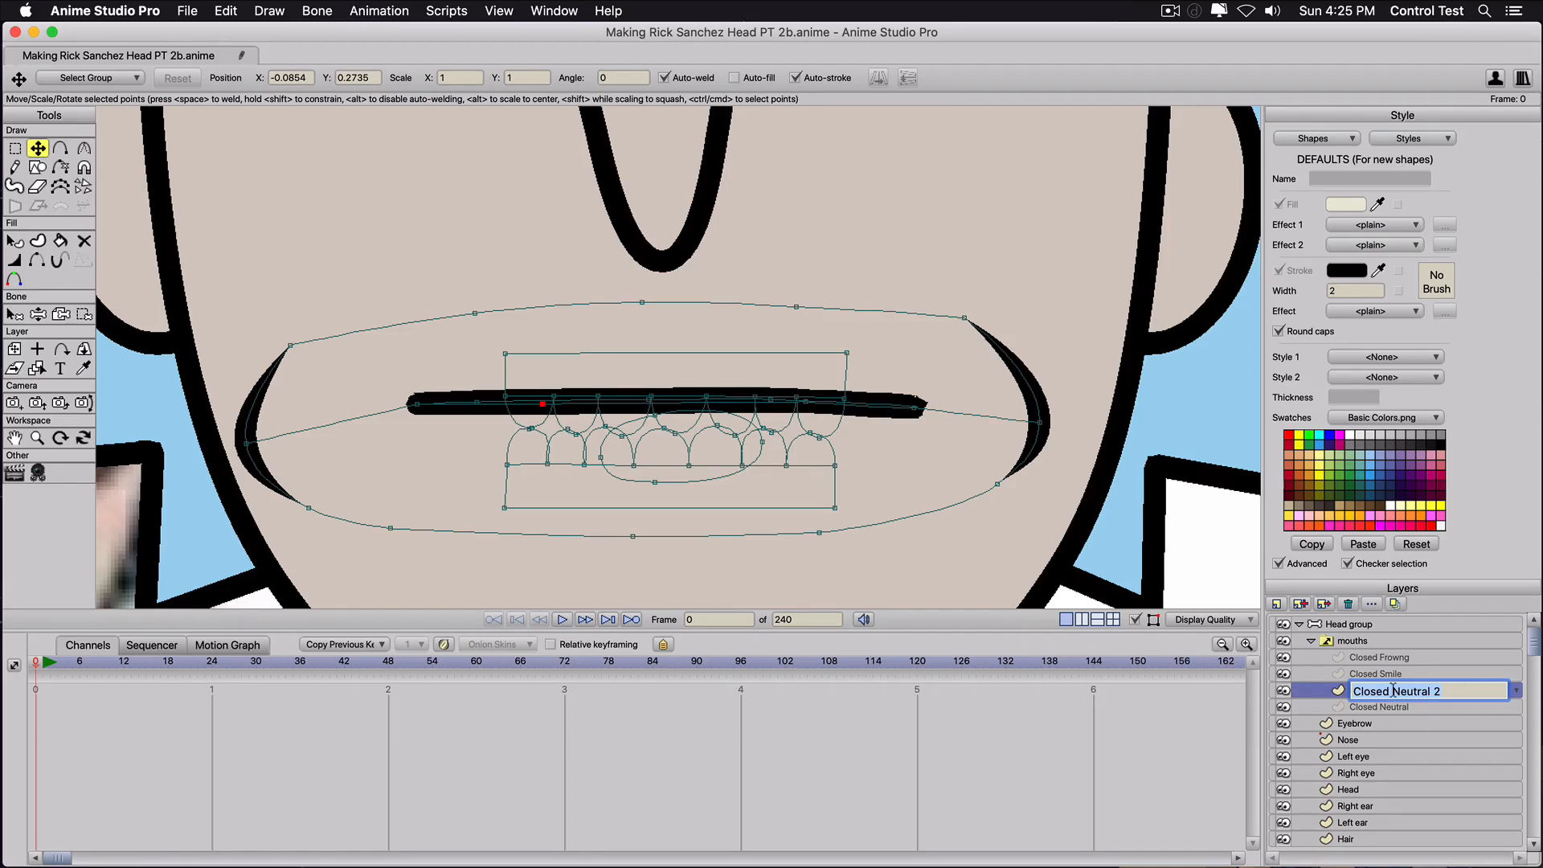
pyautogui.write('CONS')
pyautogui.press('Return')
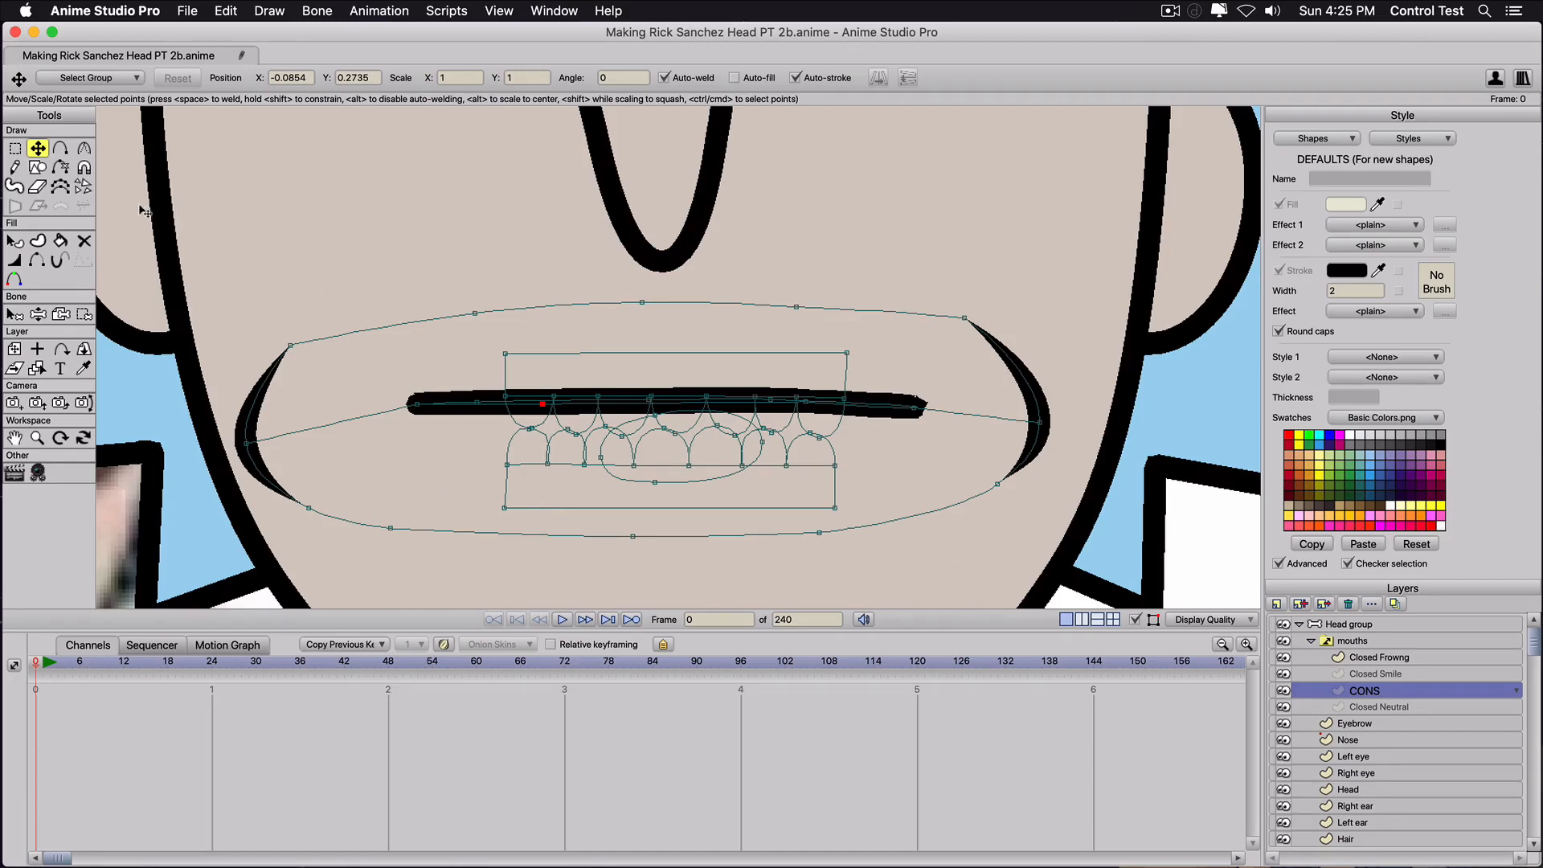
# Lower the bottom jaw group to open the CONS mouth, and move its corners and upper-left lip point down.
pyautogui.click(102, 79)
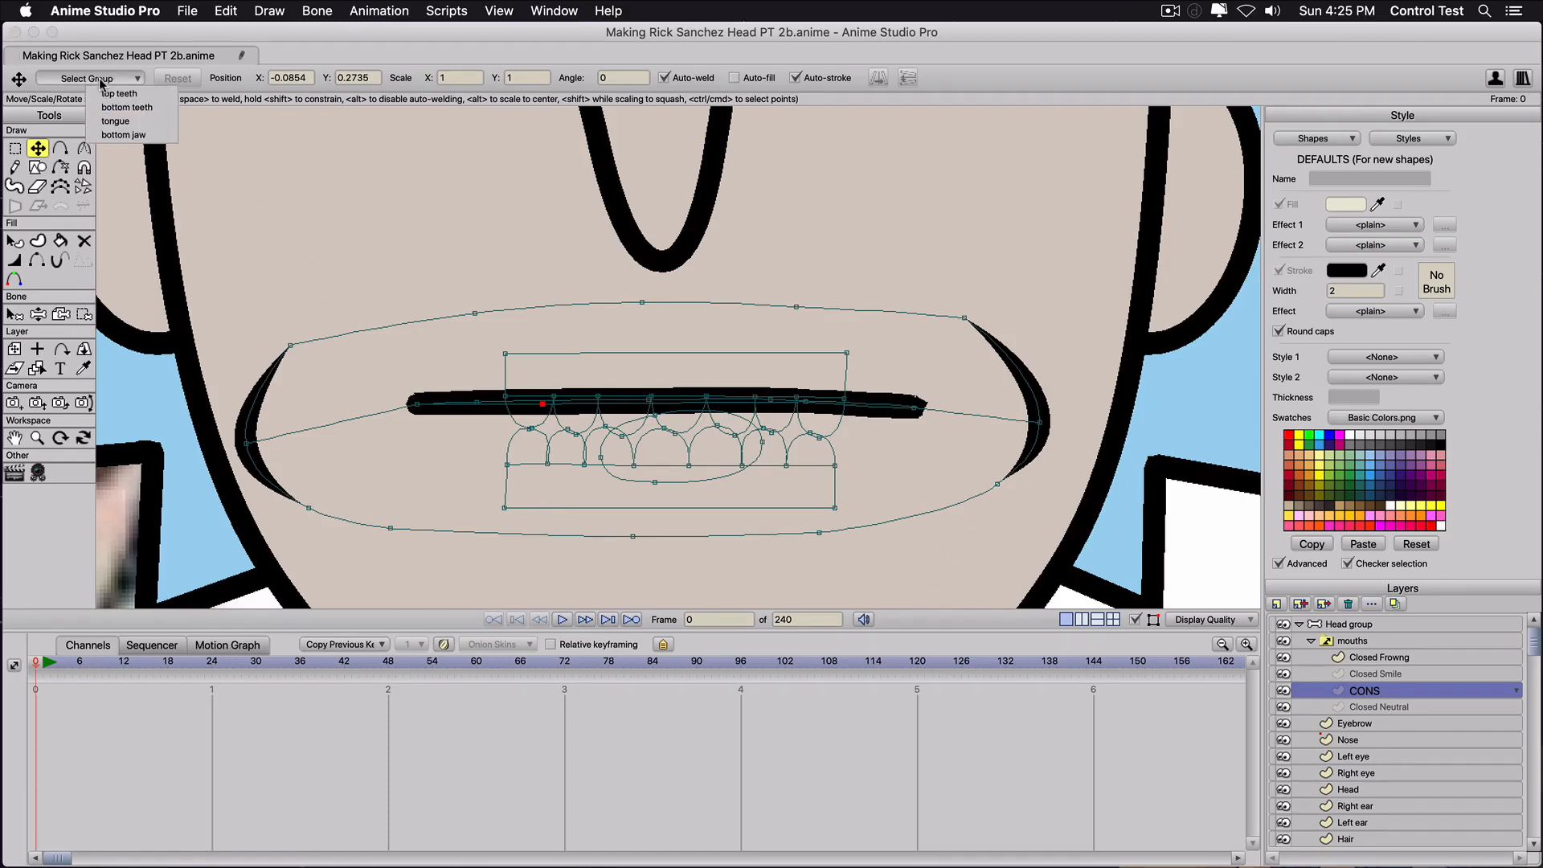
pyautogui.click(111, 136)
pyautogui.moveTo(675, 458); pyautogui.dragTo(677, 523)
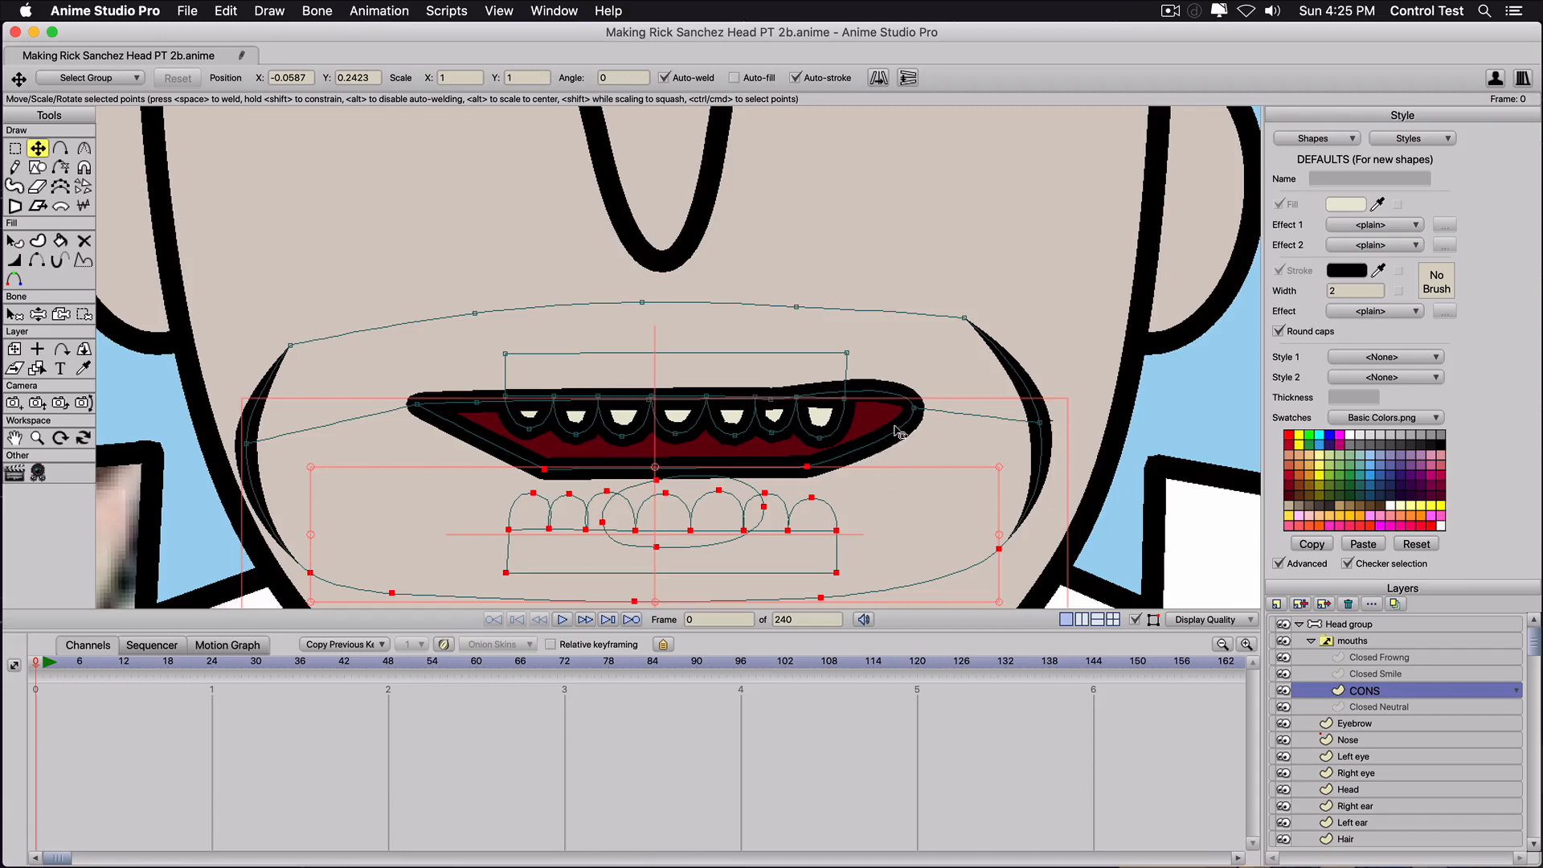
pyautogui.moveTo(914, 410); pyautogui.dragTo(914, 452)
pyautogui.moveTo(416, 404); pyautogui.dragTo(426, 460)
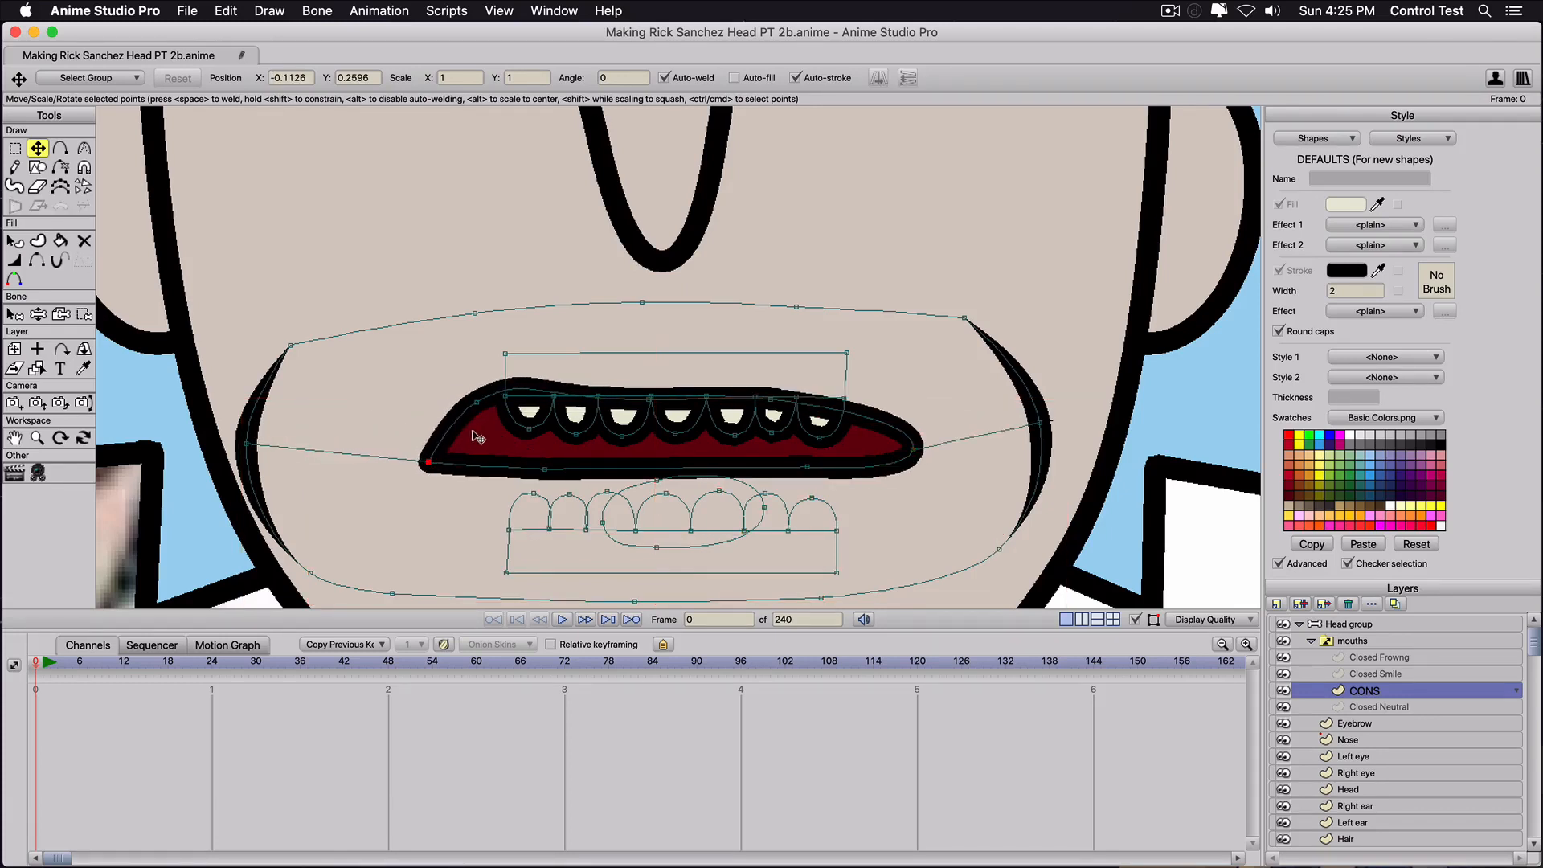
pyautogui.moveTo(474, 404); pyautogui.dragTo(479, 424)
# Raise the bottom teeth group until it meets the upper teeth inside the open mouth.
pyautogui.click(87, 80)
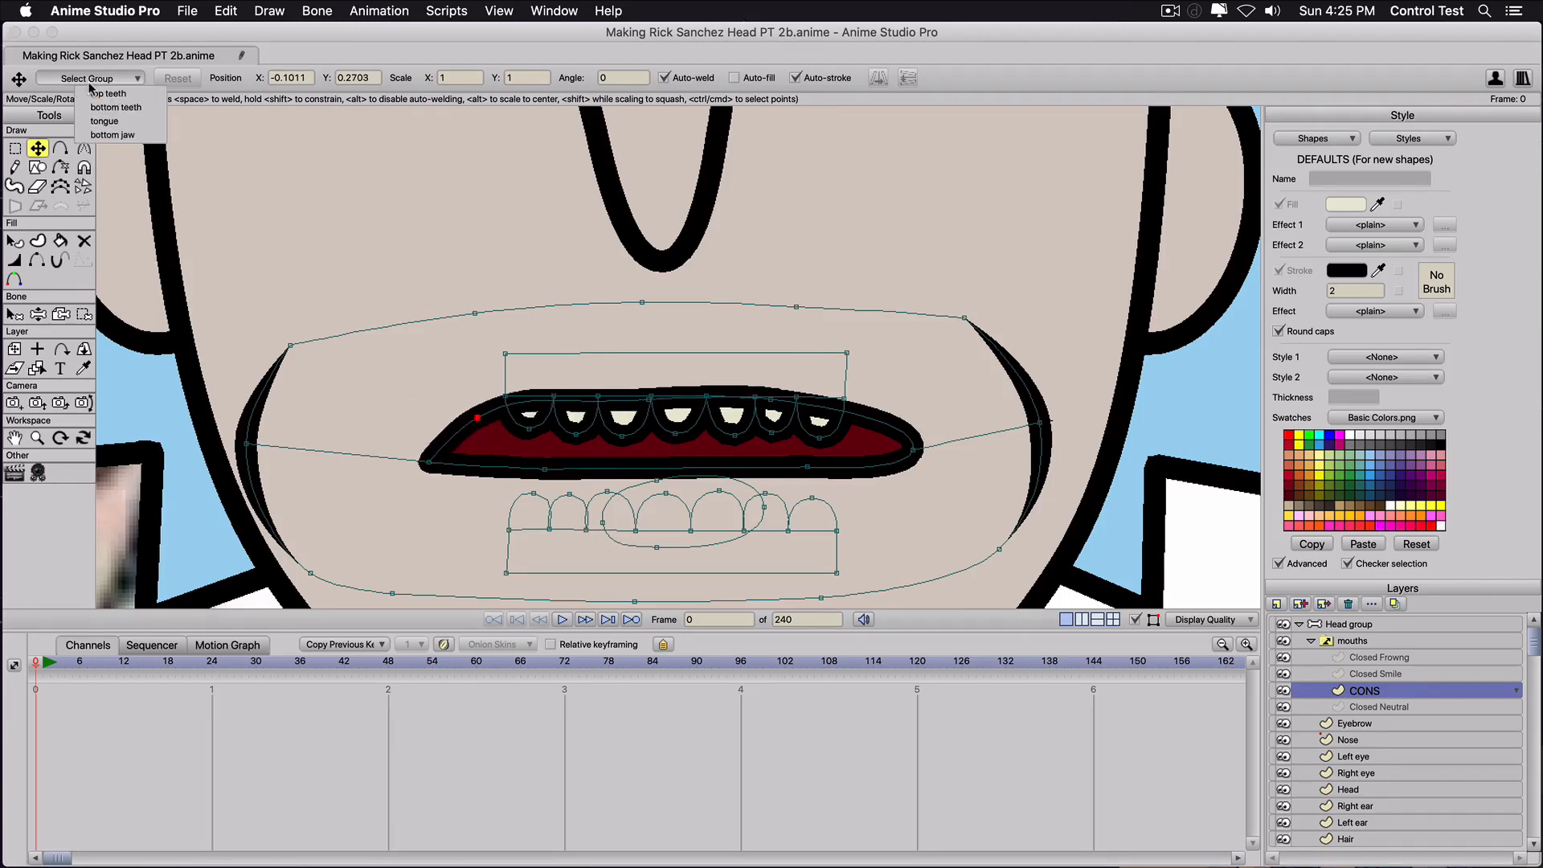
pyautogui.click(105, 108)
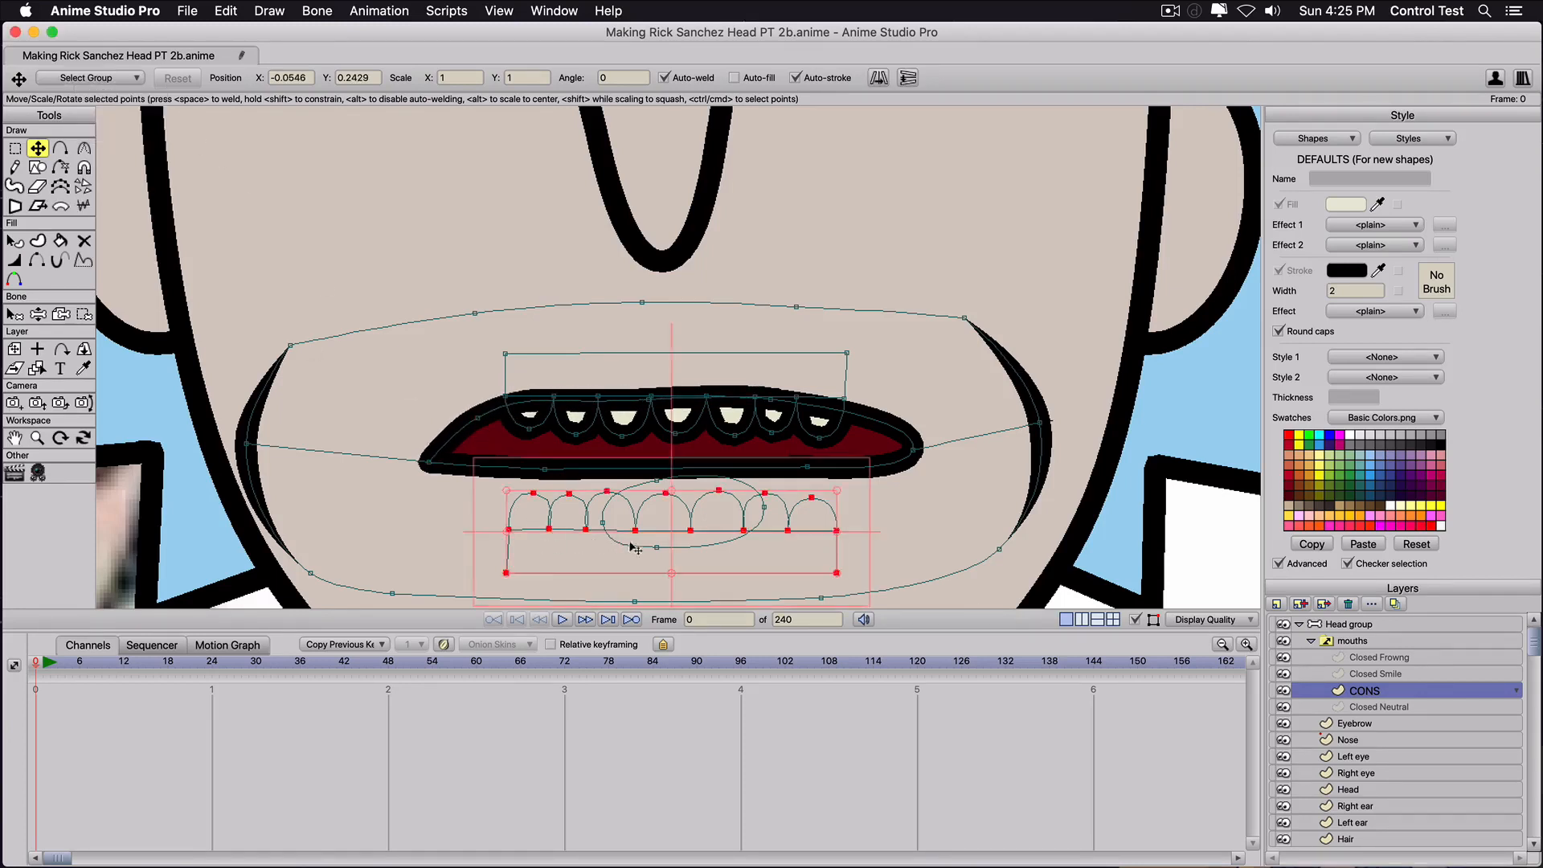
pyautogui.moveTo(632, 549); pyautogui.dragTo(634, 495)
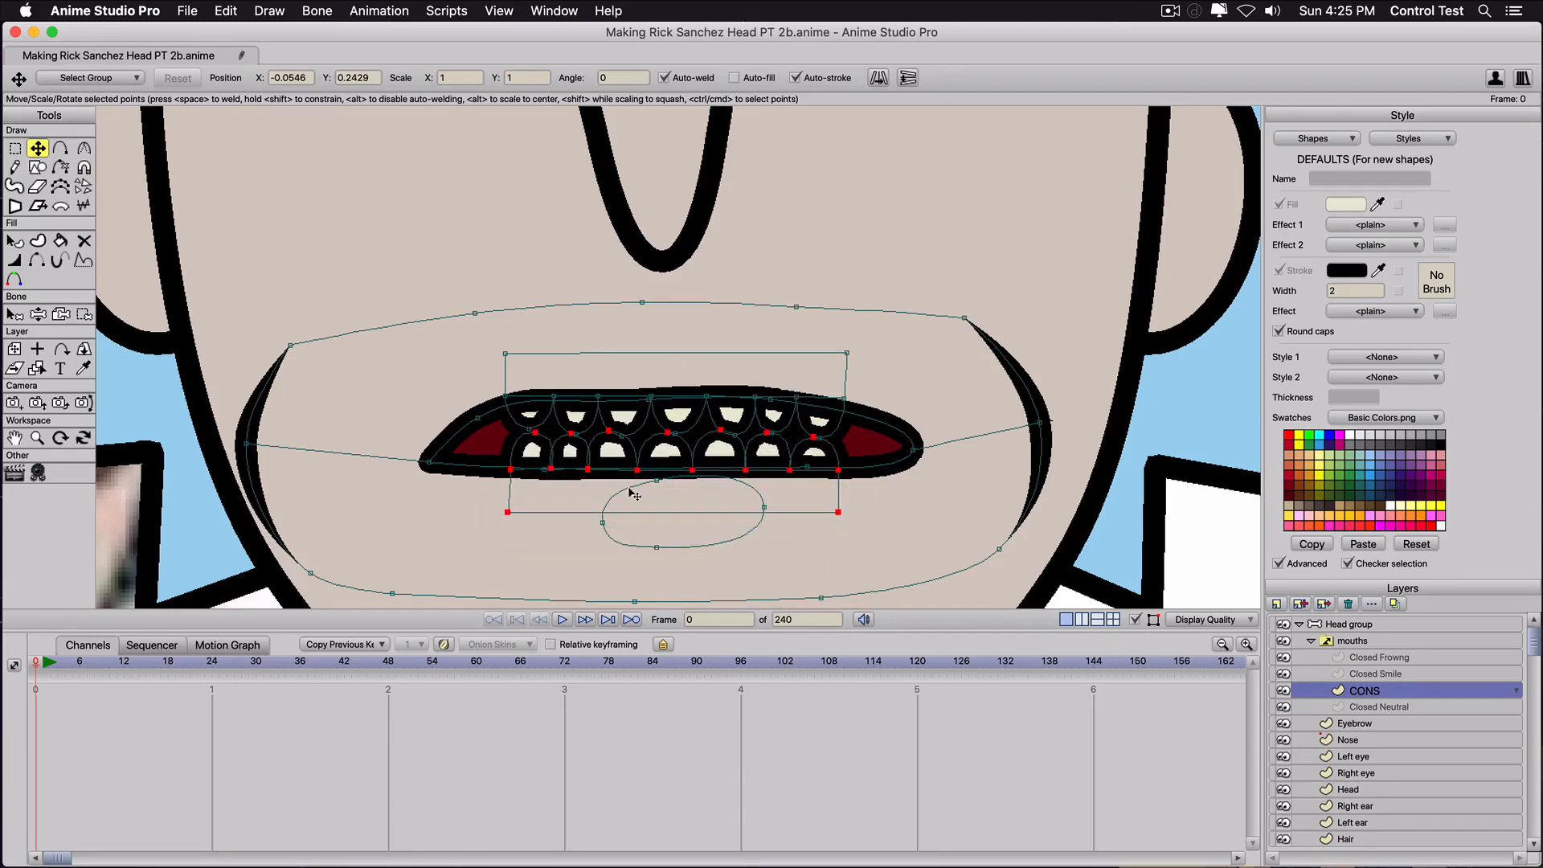
# Raise the left mouth corner, lower the two bottom lip points, and round the left corner's curvature.
pyautogui.moveTo(430, 464); pyautogui.dragTo(430, 442)
pyautogui.moveTo(544, 473); pyautogui.dragTo(518, 480)
pyautogui.press('c')
pyautogui.moveTo(648, 493); pyautogui.dragTo(809, 490)
pyautogui.press('t')
pyautogui.click(427, 446)
pyautogui.press('c')
pyautogui.moveTo(591, 467); pyautogui.dragTo(833, 496)
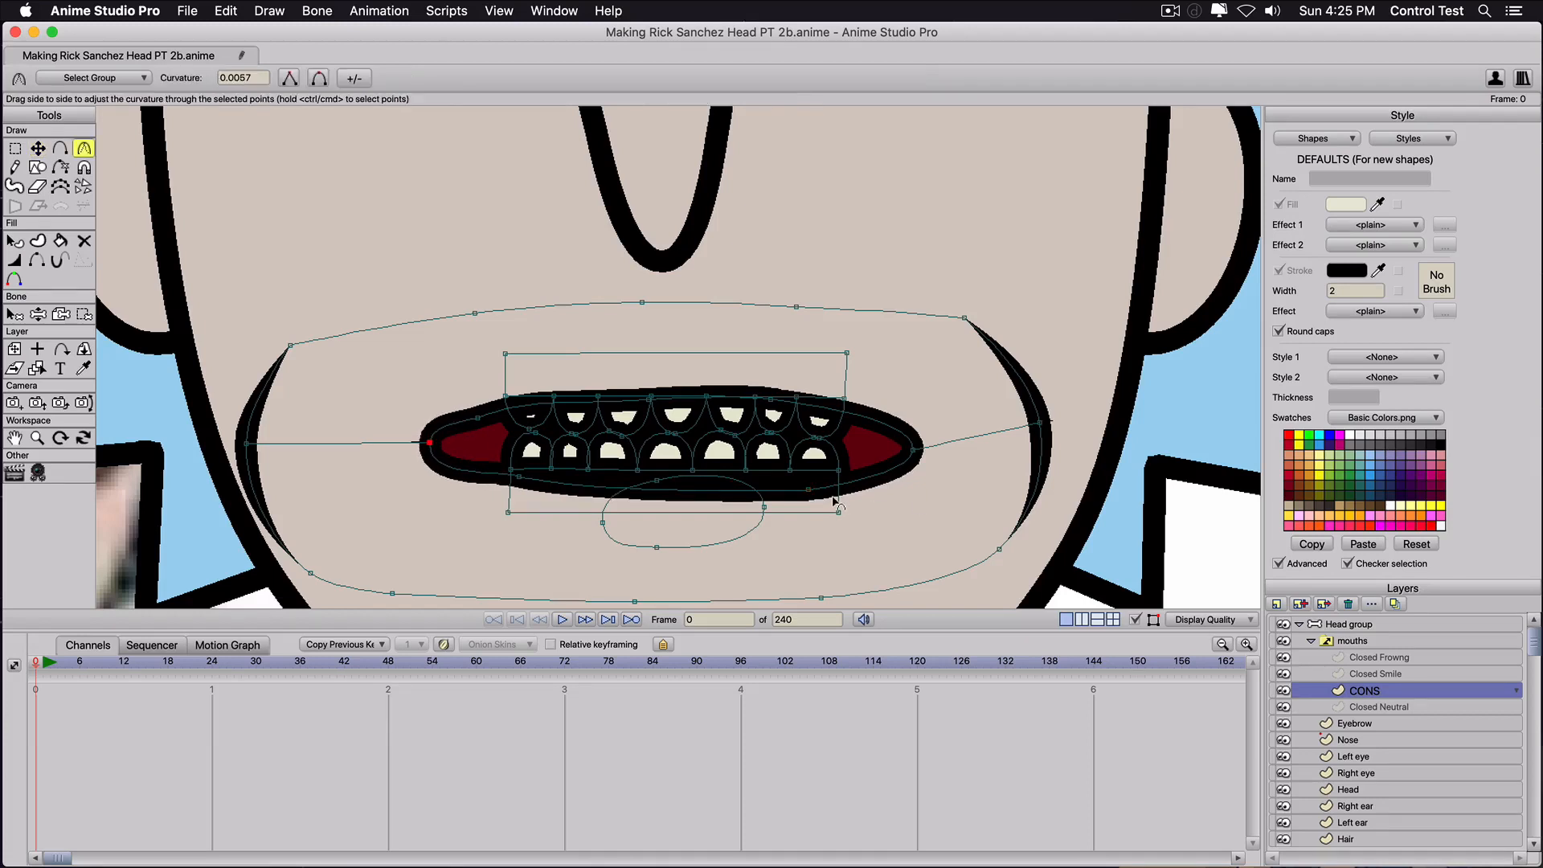
# Reposition the upper-left lip point above the teeth and set its curvature to about 0.15.
pyautogui.press('t')
pyautogui.moveTo(477, 415)
pyautogui.mouseDown()
pyautogui.moveTo(489, 398)
pyautogui.moveTo(475, 405)
pyautogui.mouseUp()
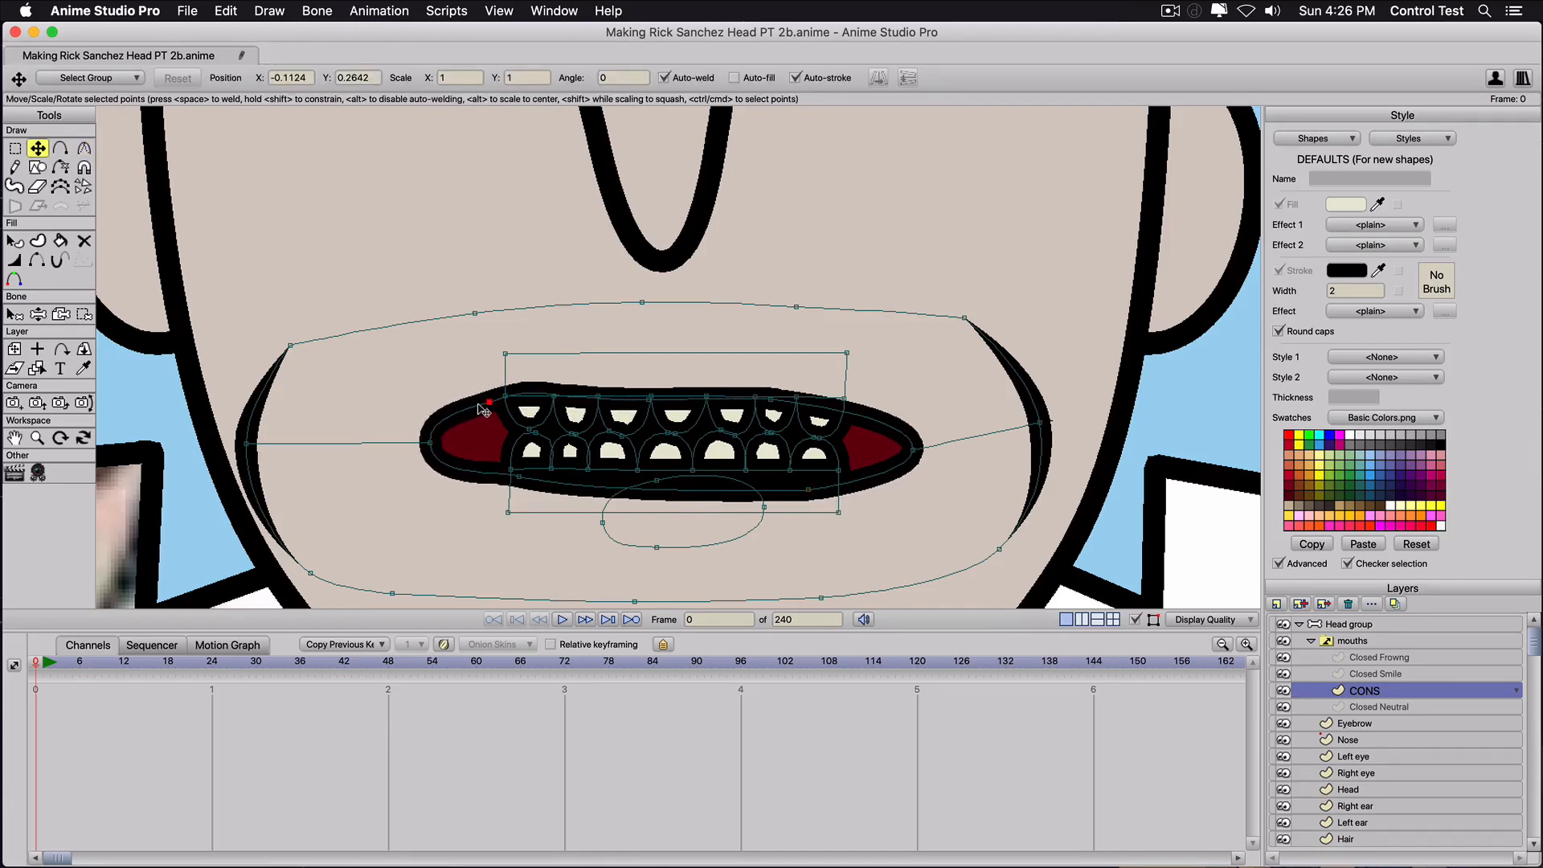
pyautogui.press('c')
pyautogui.moveTo(363, 398); pyautogui.dragTo(206, 419)
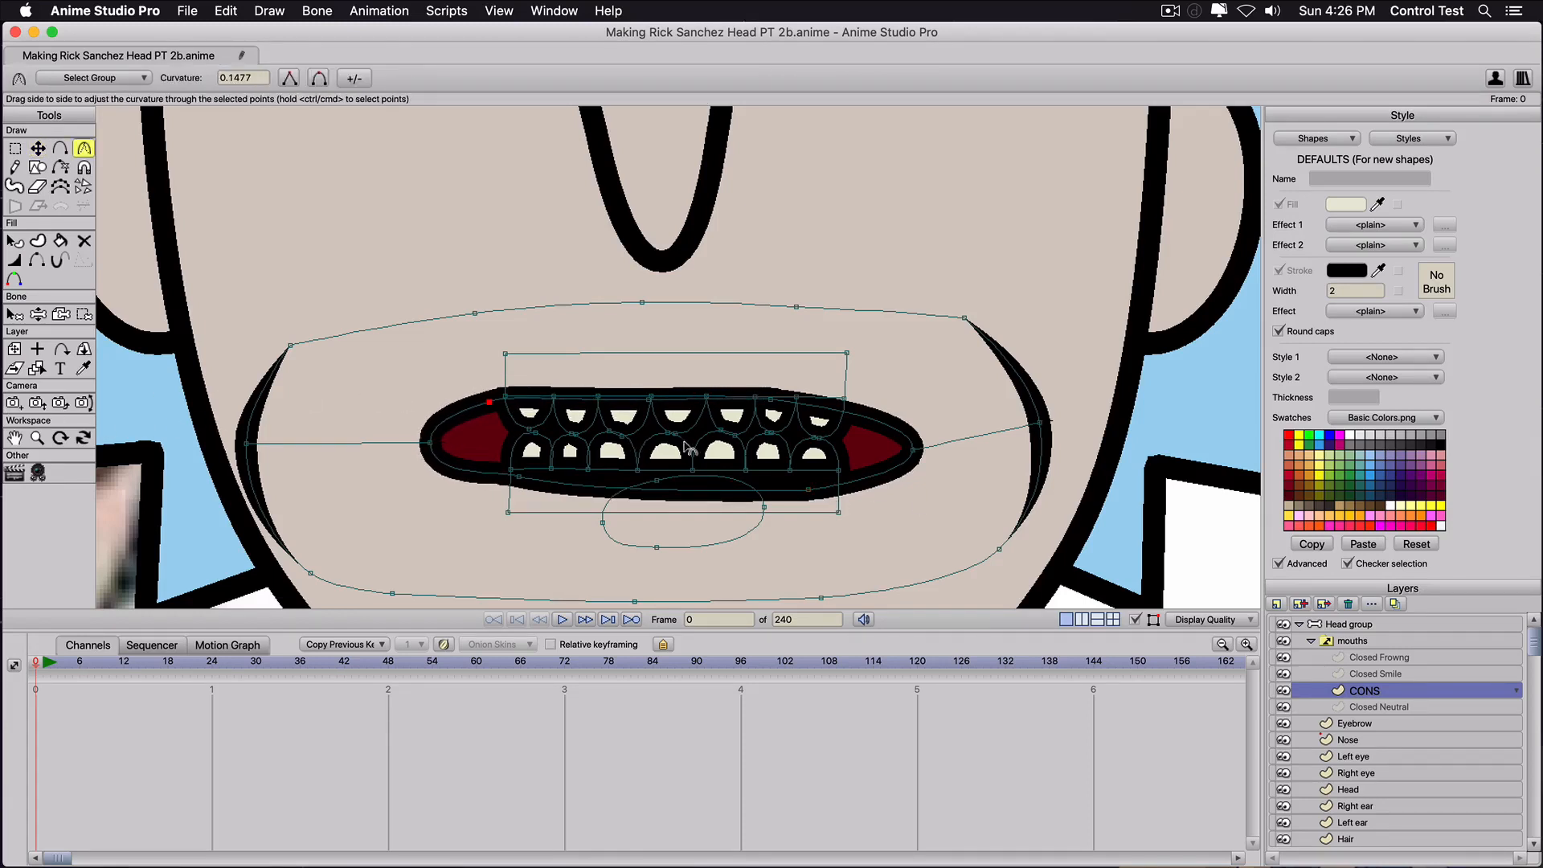
# Move the upper-right lip point outward and round the mouth corners, with a left corner curvature of about 0.51.
pyautogui.press('t')
pyautogui.moveTo(845, 398); pyautogui.dragTo(864, 406)
pyautogui.press('c')
pyautogui.moveTo(1066, 424); pyautogui.dragTo(1229, 464)
pyautogui.press('t')
pyautogui.press('c')
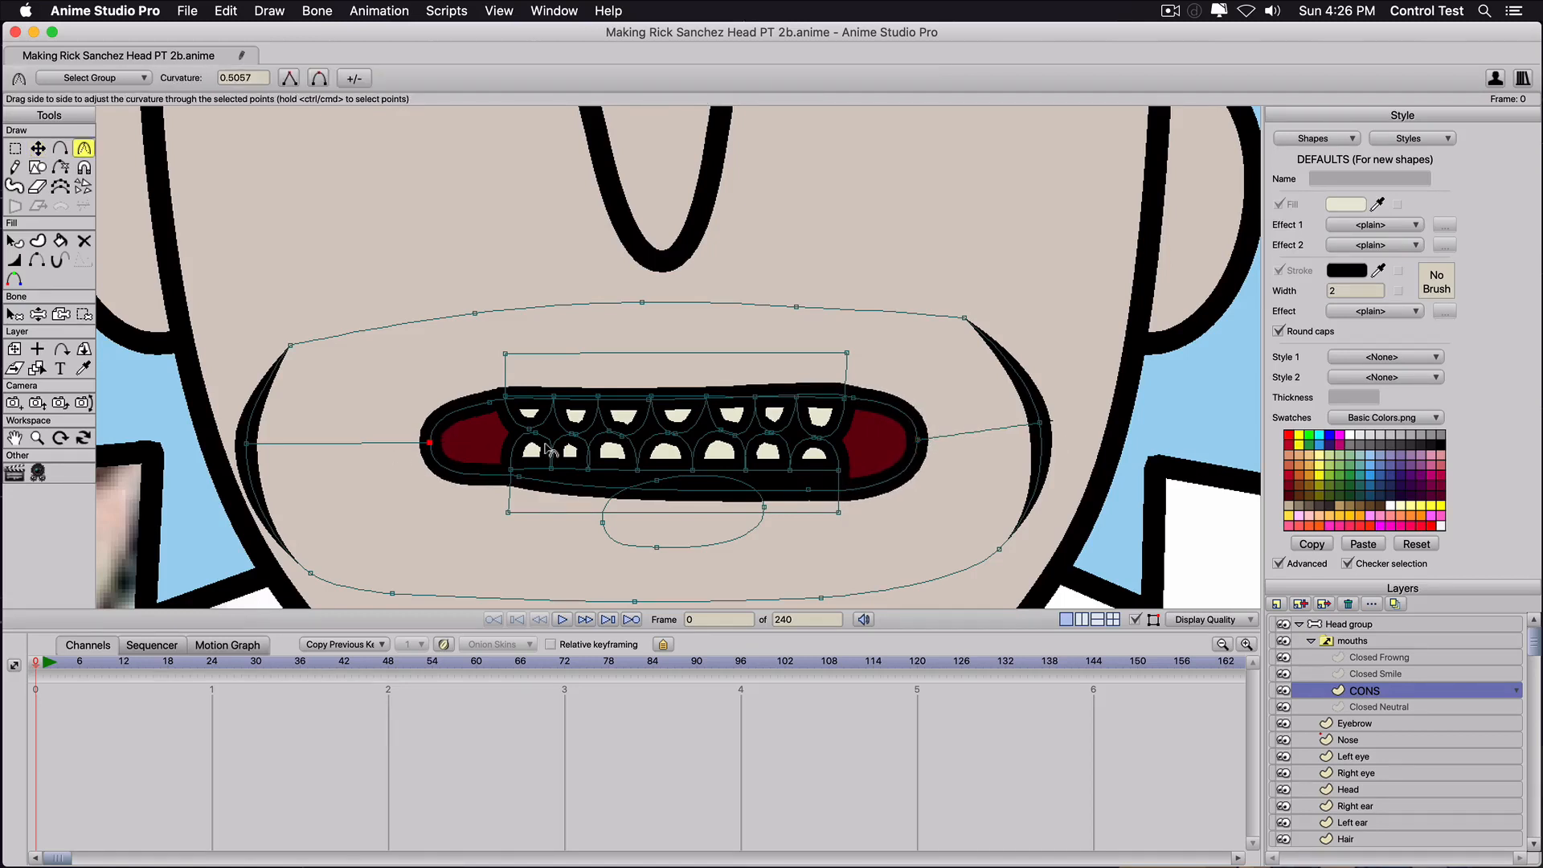
# Lower the lower-left lip point slightly to even out the bottom edge of the mouth.
pyautogui.press('t')
pyautogui.click(510, 469)
pyautogui.moveTo(515, 473); pyautogui.dragTo(215, 499)
pyautogui.press('super+z')
pyautogui.click(521, 482)
pyautogui.press('c')
pyautogui.press('t')
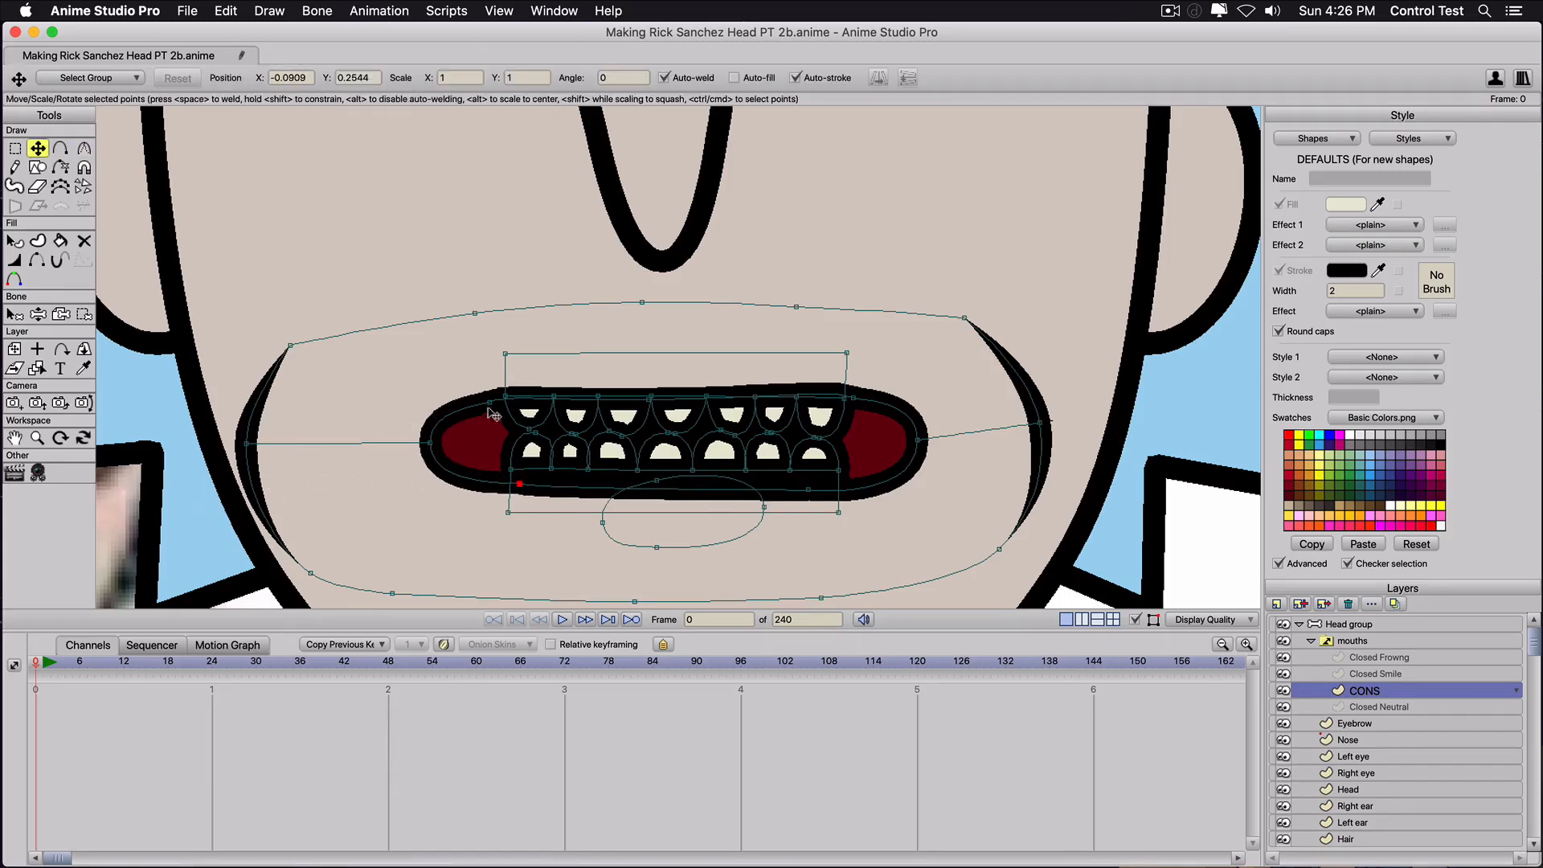
# Raise the upper lip's middle point slightly and shift its upper-left point outward to smooth the top edge.
pyautogui.doubleClick(464, 415)
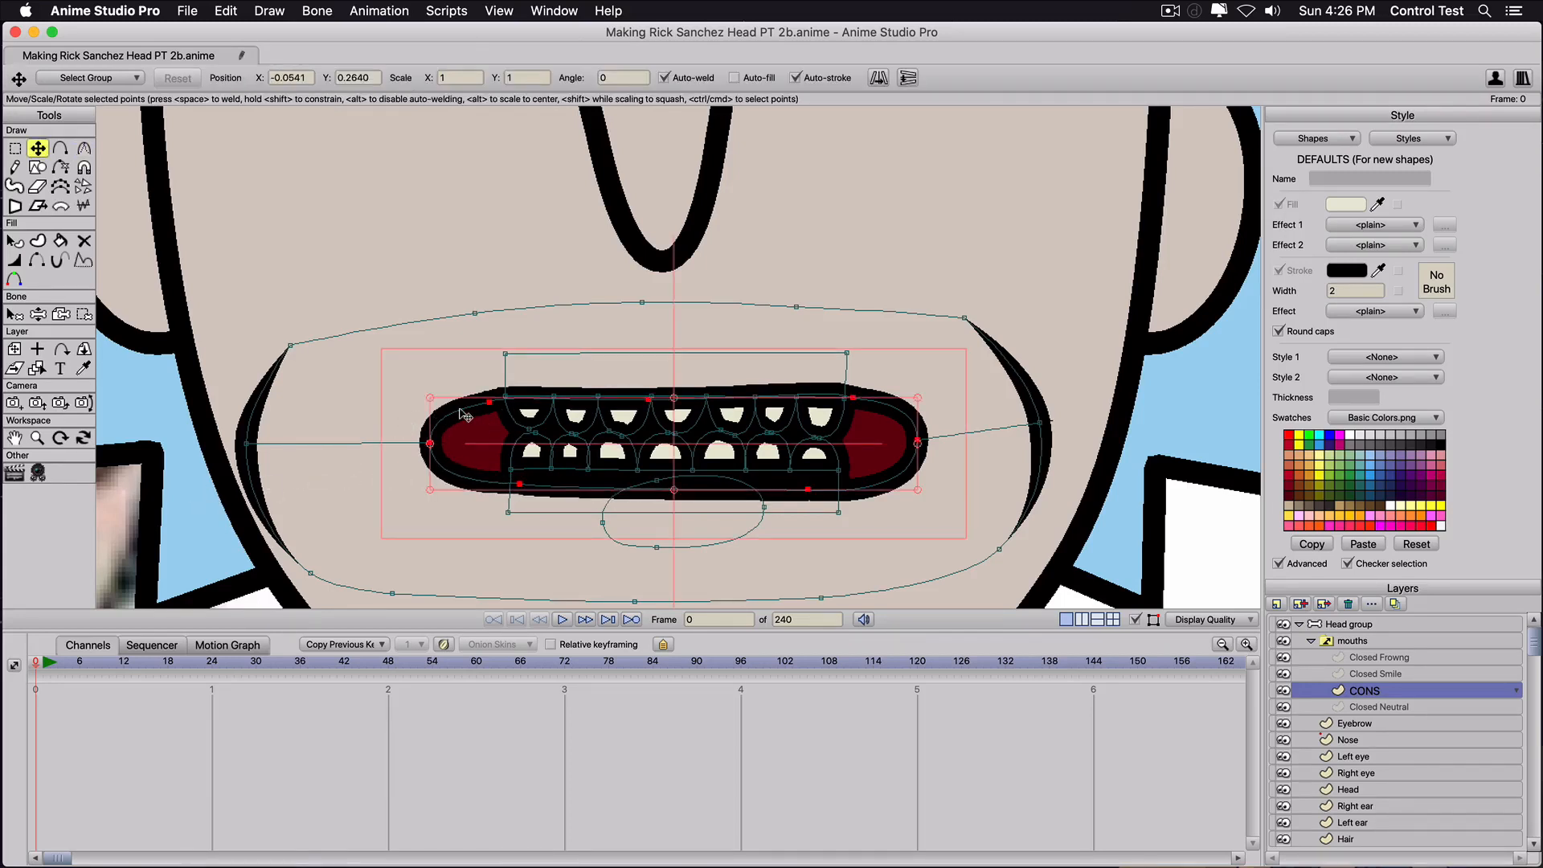
pyautogui.click(647, 399)
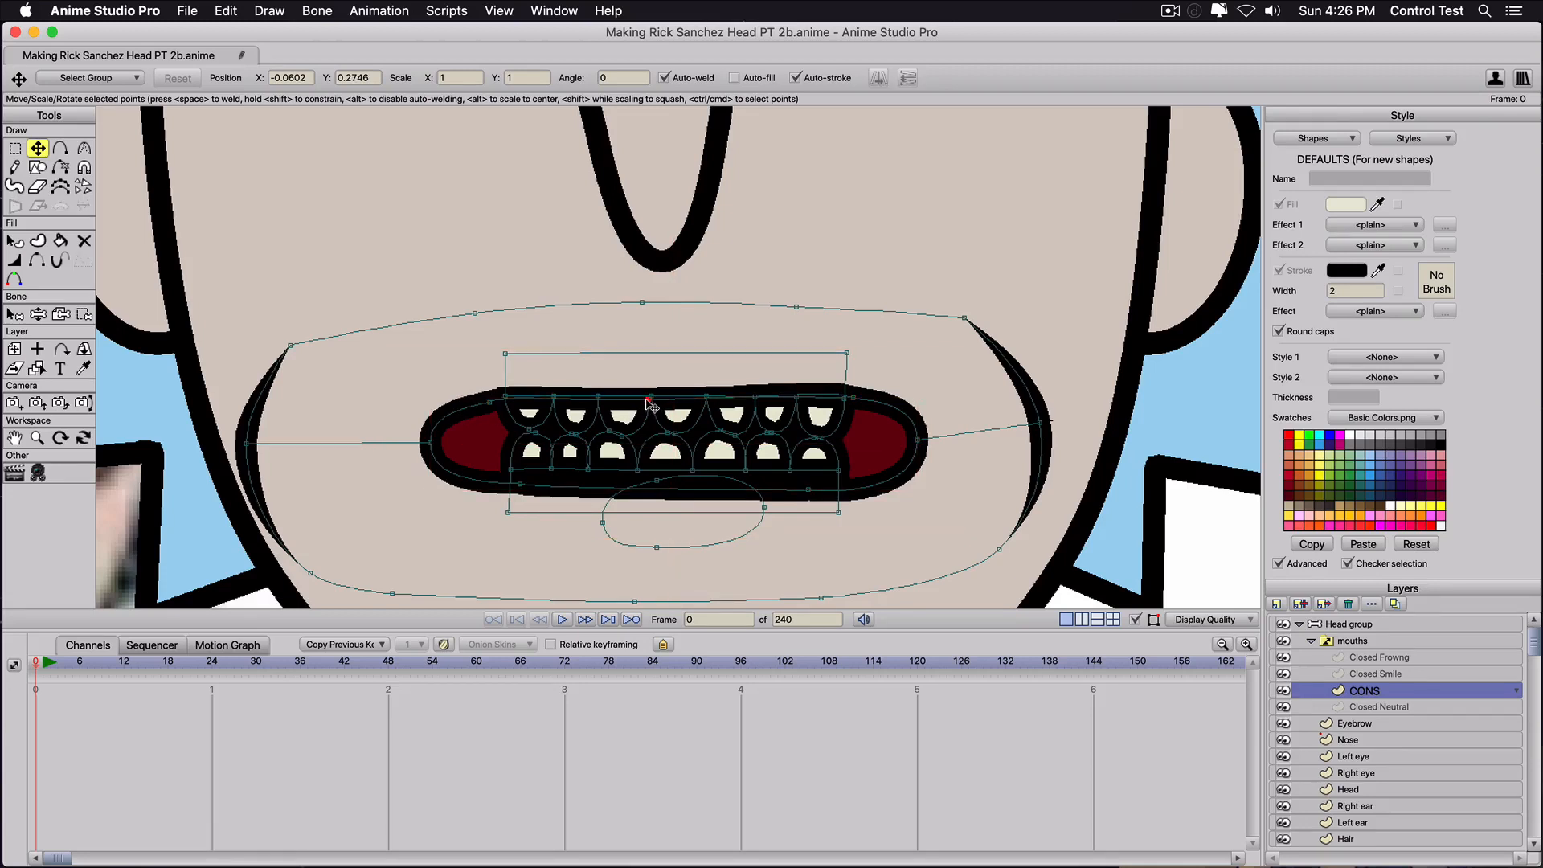
pyautogui.moveTo(646, 400); pyautogui.dragTo(645, 393)
pyautogui.moveTo(487, 405); pyautogui.dragTo(477, 409)
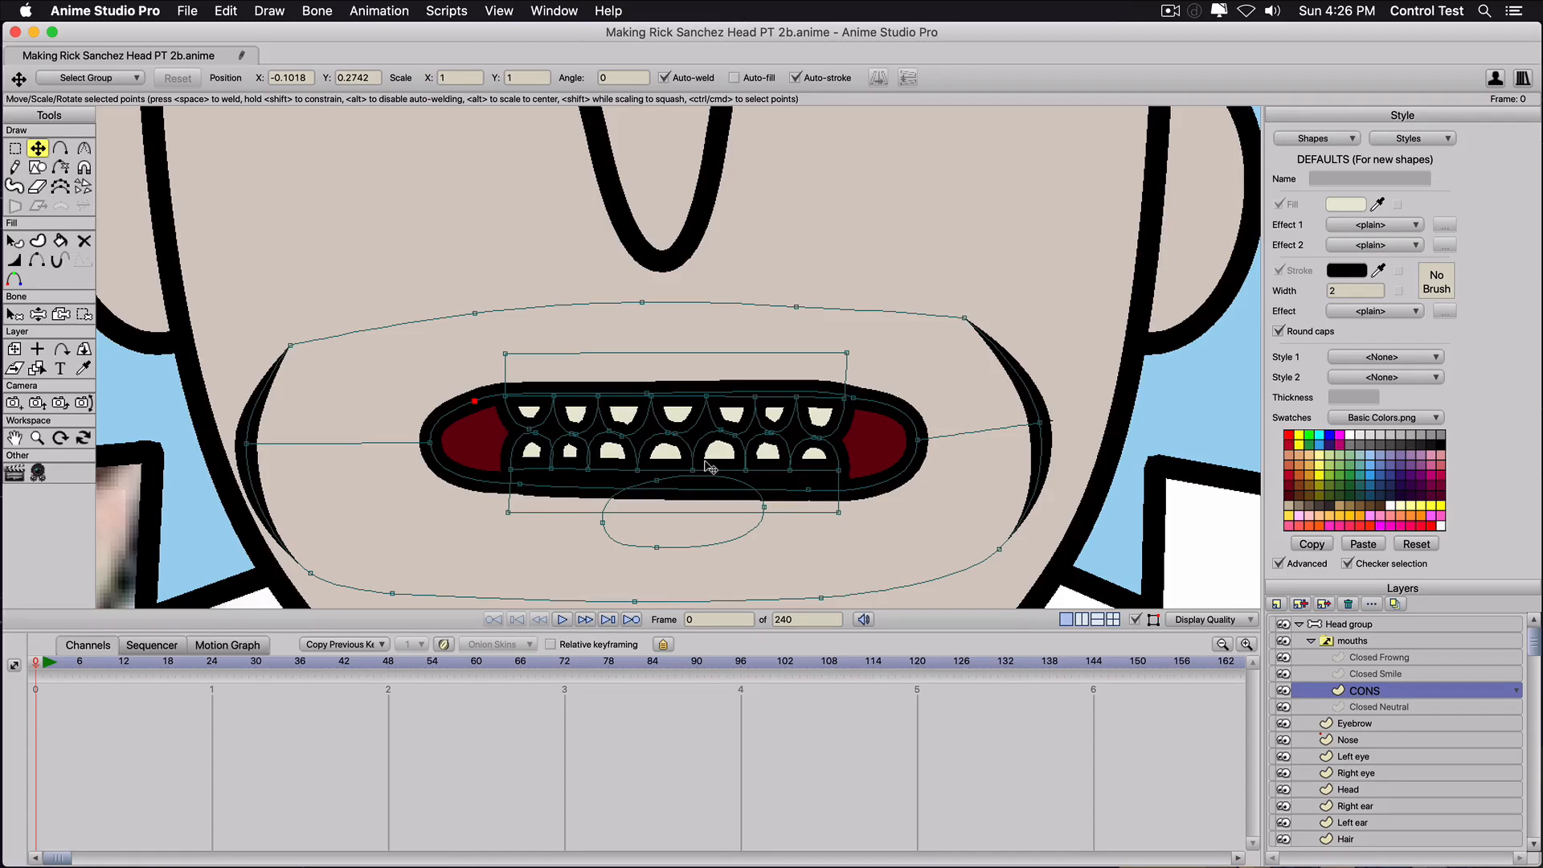
# Lower the bottom teeth group slightly and shift the top teeth group slightly right and down inside the CONS mouth.
pyautogui.click(90, 78)
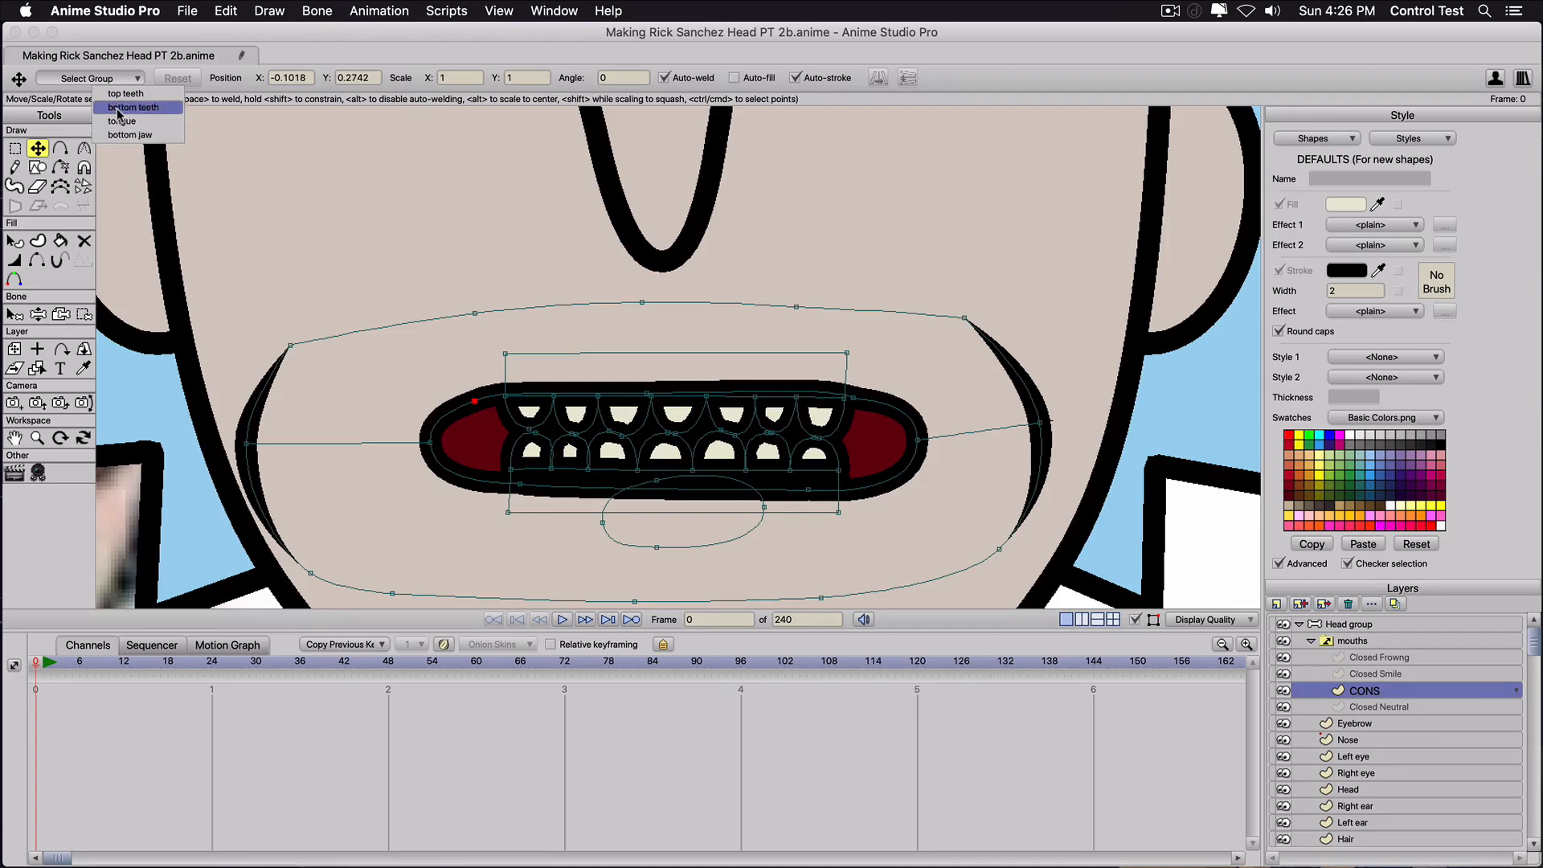
pyautogui.click(120, 107)
pyautogui.moveTo(635, 471); pyautogui.dragTo(634, 471)
pyautogui.click(103, 78)
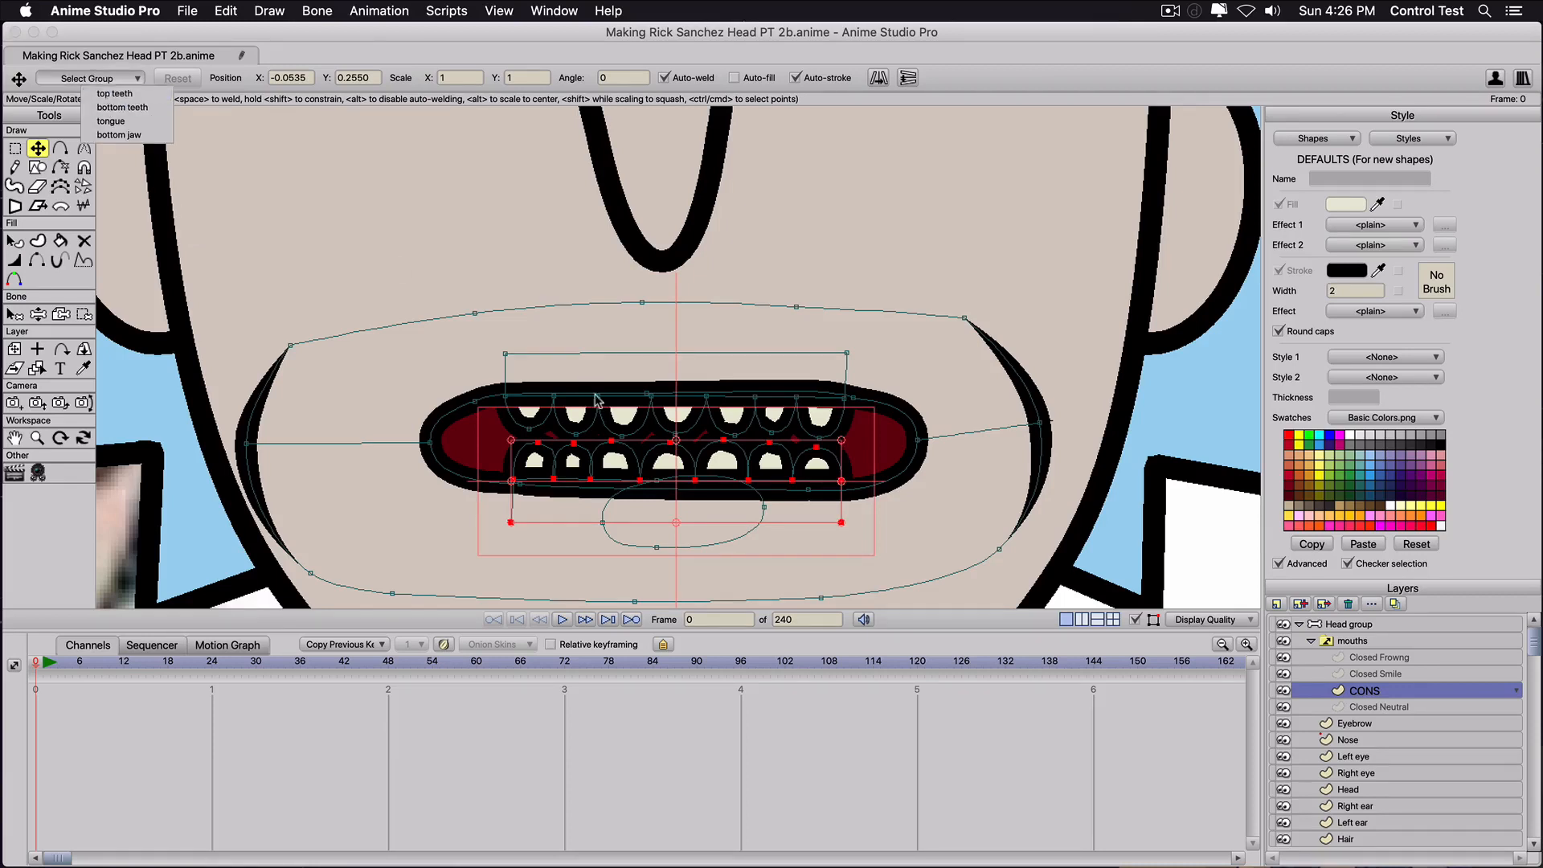
pyautogui.click(115, 94)
pyautogui.moveTo(645, 406); pyautogui.dragTo(653, 409)
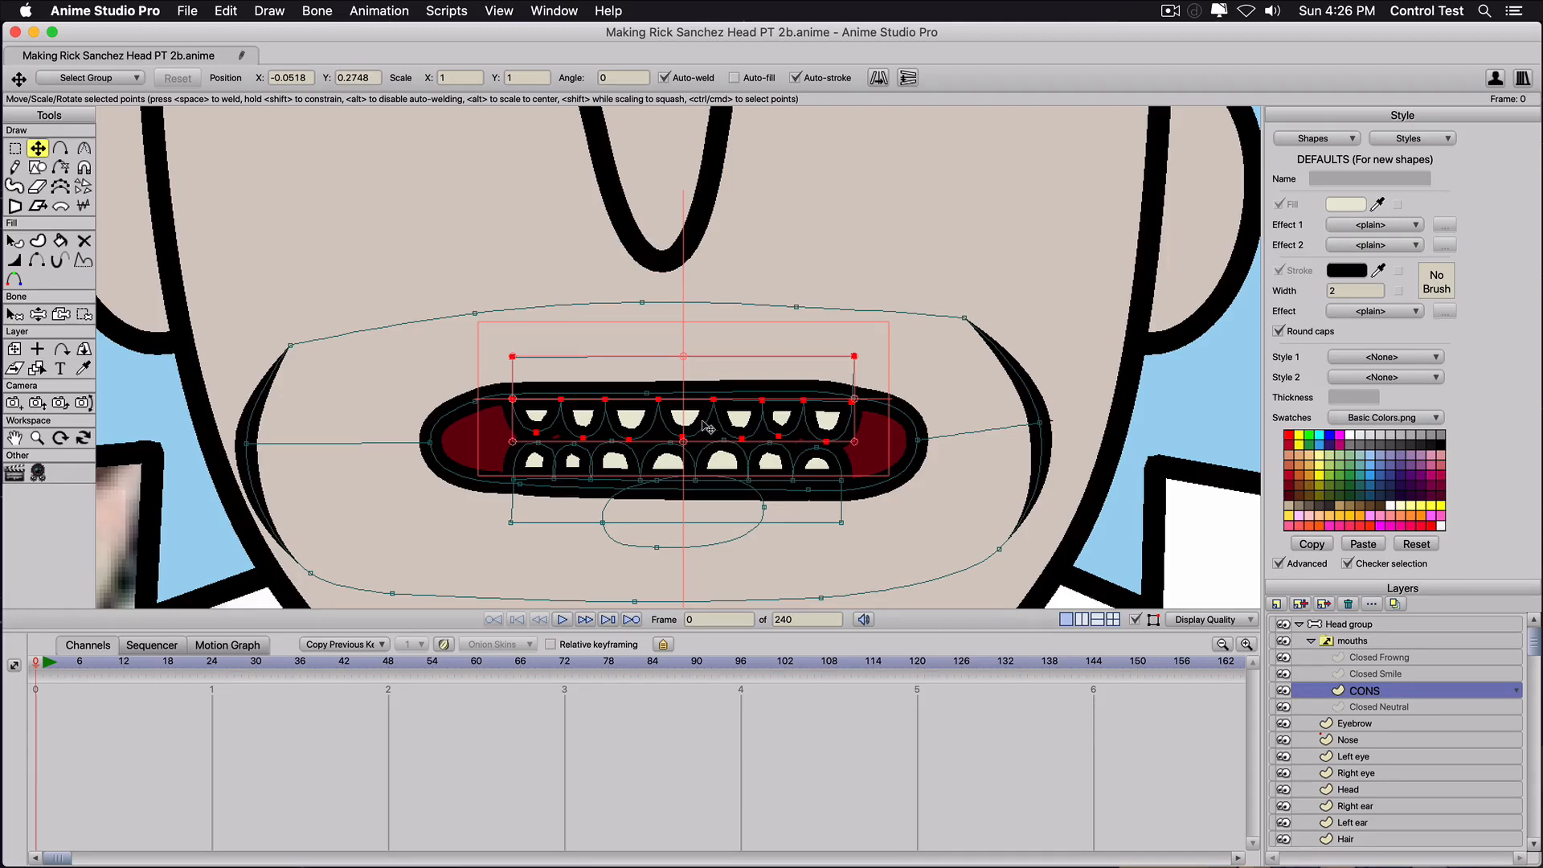
pyautogui.moveTo(287, 351); pyautogui.dragTo(290, 349)
pyautogui.press('super+z')
pyautogui.press('z')
pyautogui.click(290, 348)
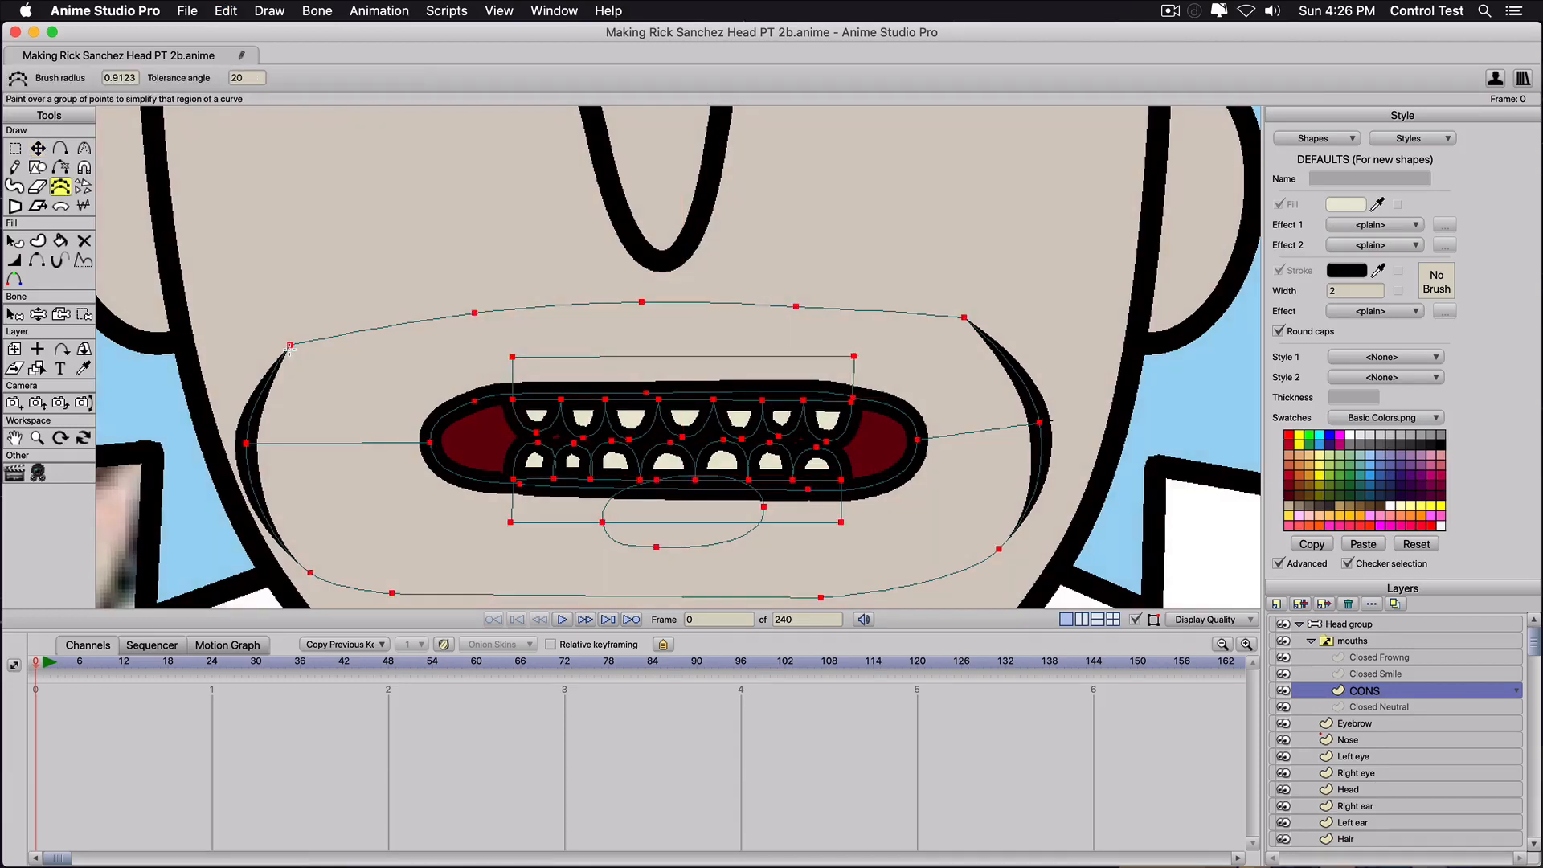
# Pull the left side of the CONS mouth's outer outline inward and raise its two lower-left points.
pyautogui.press('t')
pyautogui.moveTo(290, 348); pyautogui.dragTo(321, 352)
pyautogui.moveTo(245, 442); pyautogui.dragTo(270, 434)
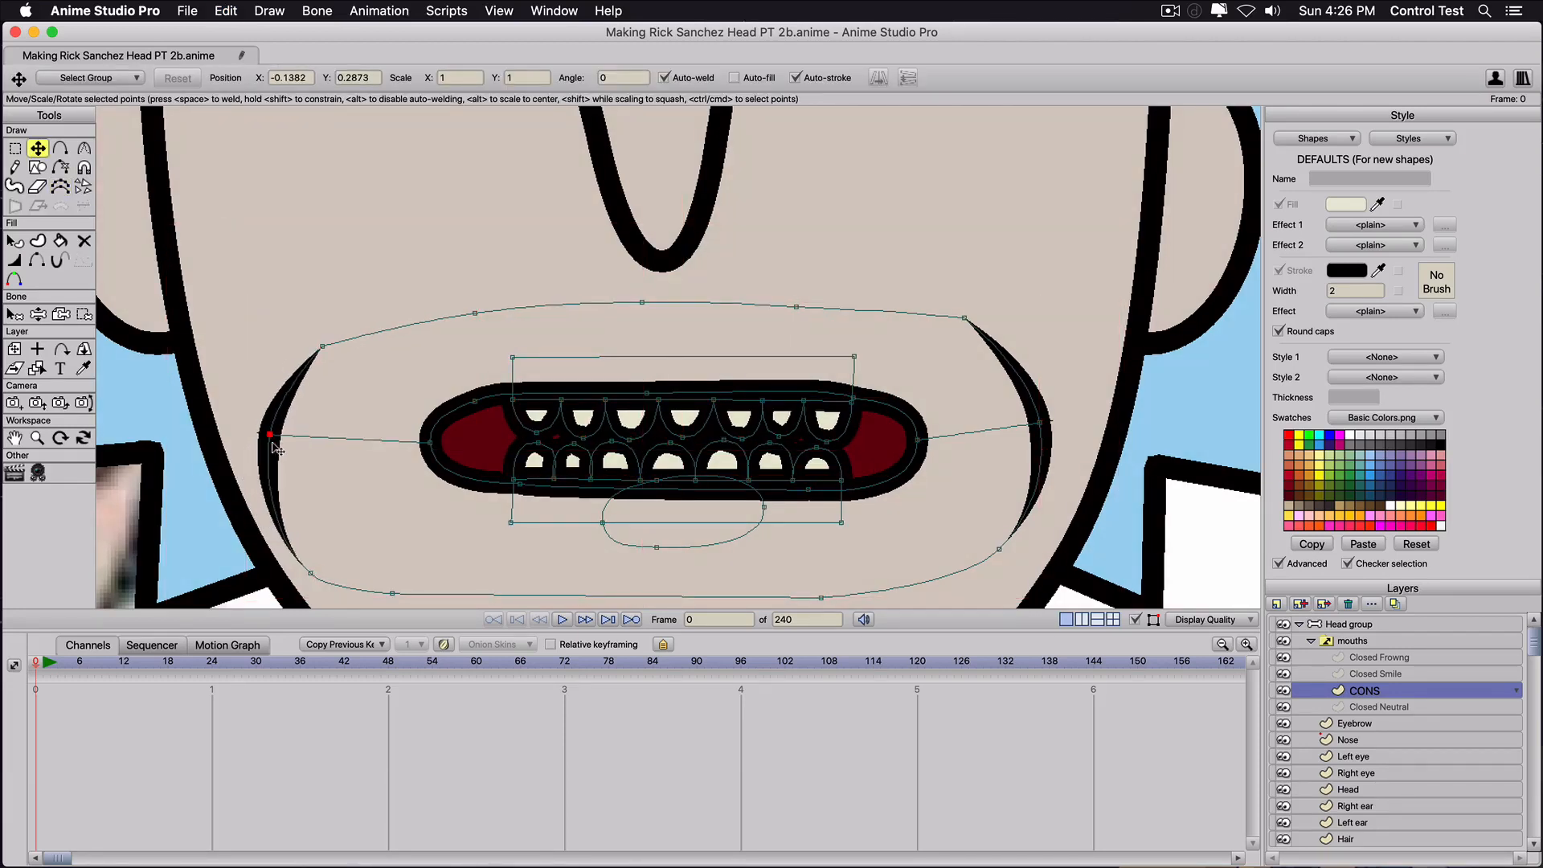
pyautogui.moveTo(310, 573); pyautogui.dragTo(360, 539)
pyautogui.moveTo(392, 593); pyautogui.dragTo(470, 569)
# Pull the right side of the CONS mouth's outer outline inward, raising the lower points and lowering the upper-right point.
pyautogui.moveTo(821, 599); pyautogui.dragTo(811, 585)
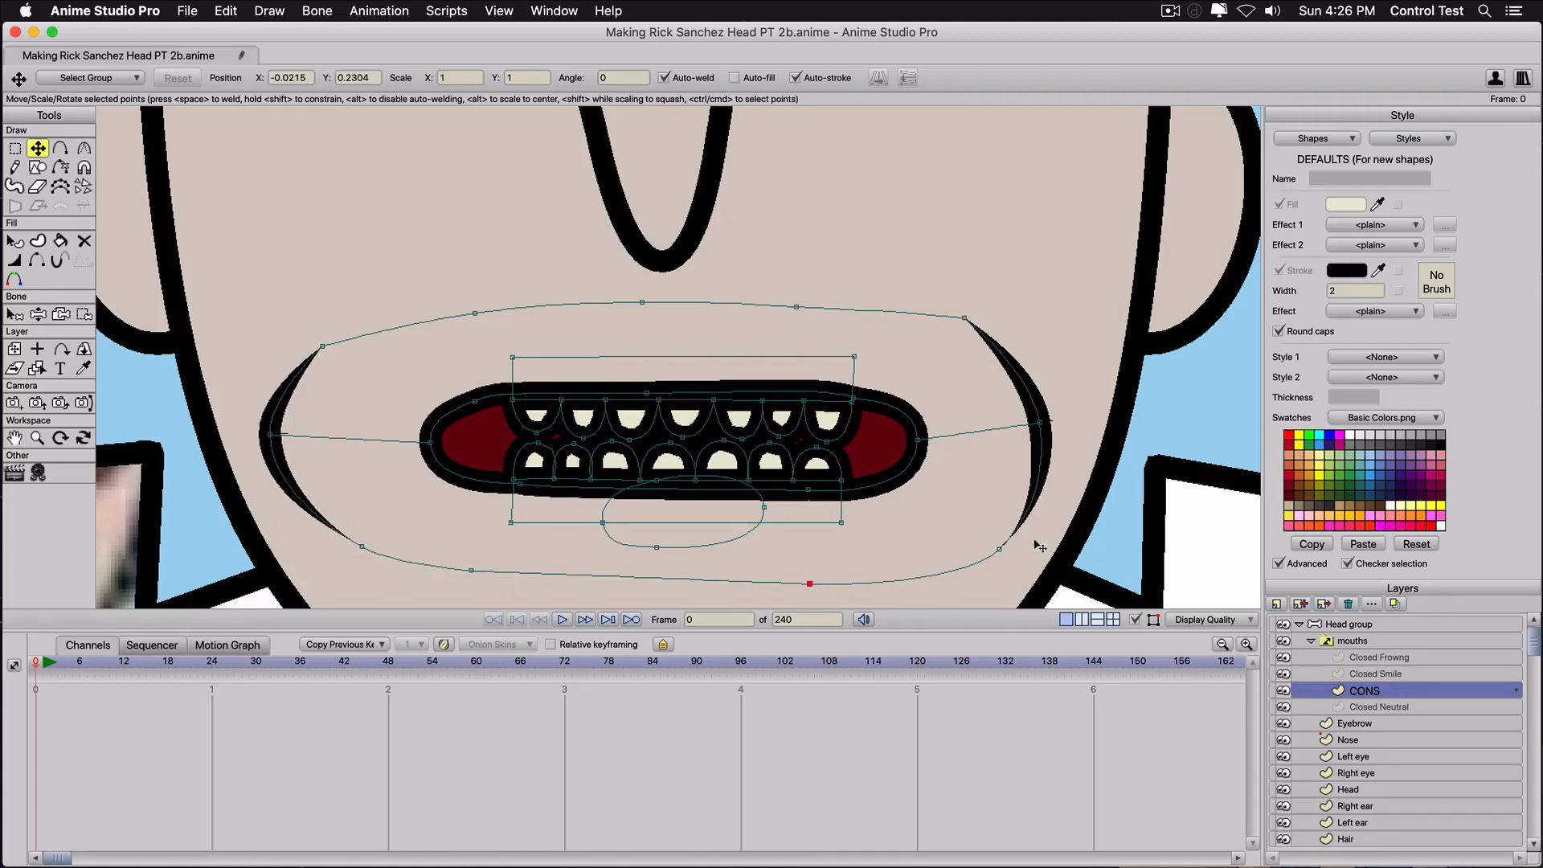
pyautogui.moveTo(1000, 549); pyautogui.dragTo(965, 539)
pyautogui.moveTo(1039, 423); pyautogui.dragTo(1028, 442)
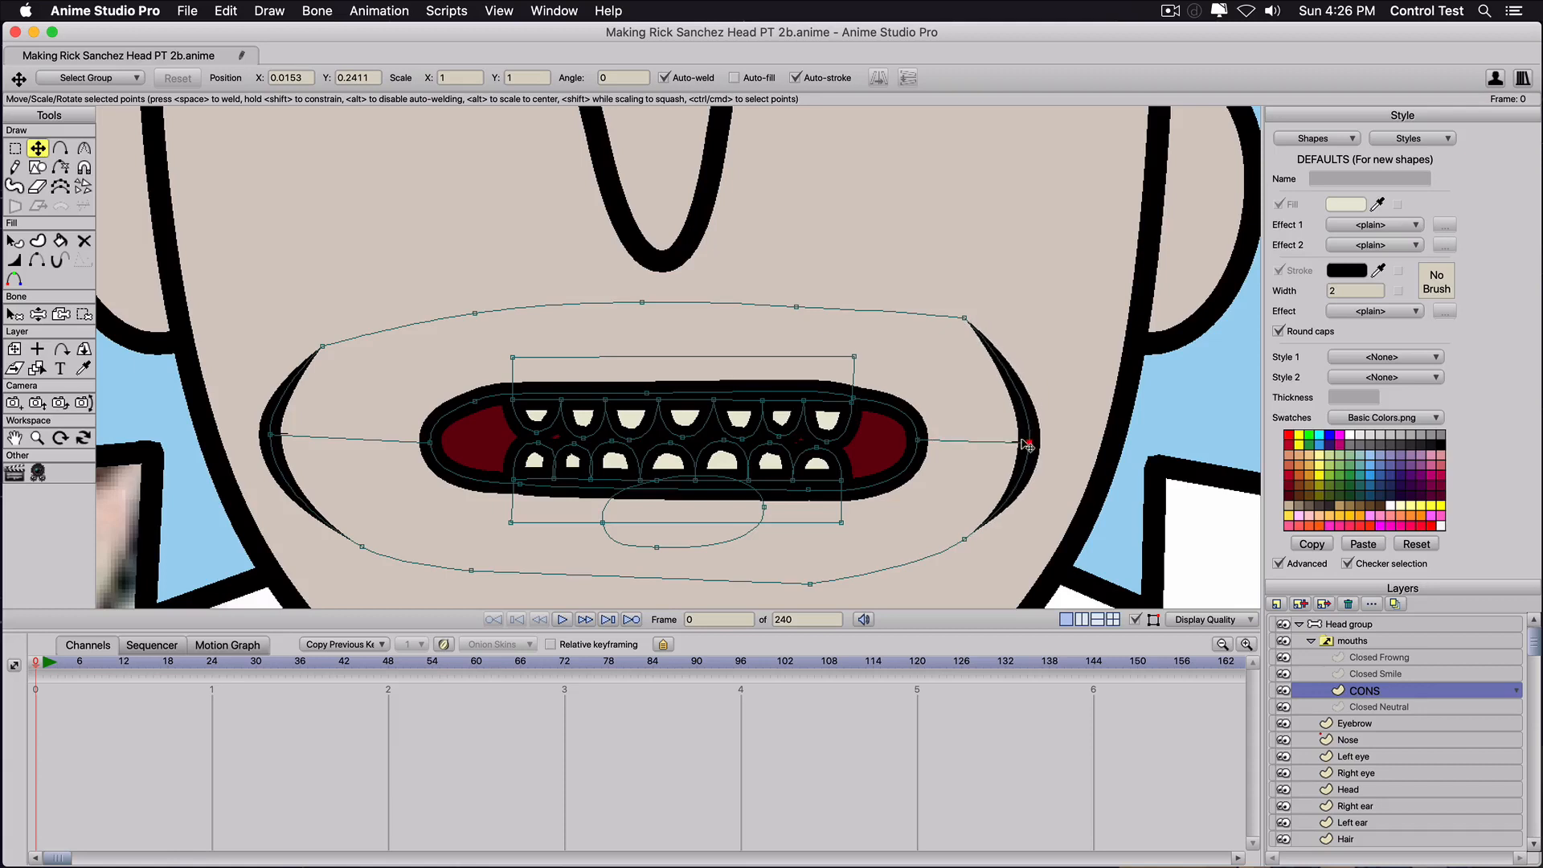
pyautogui.moveTo(960, 334); pyautogui.dragTo(945, 345)
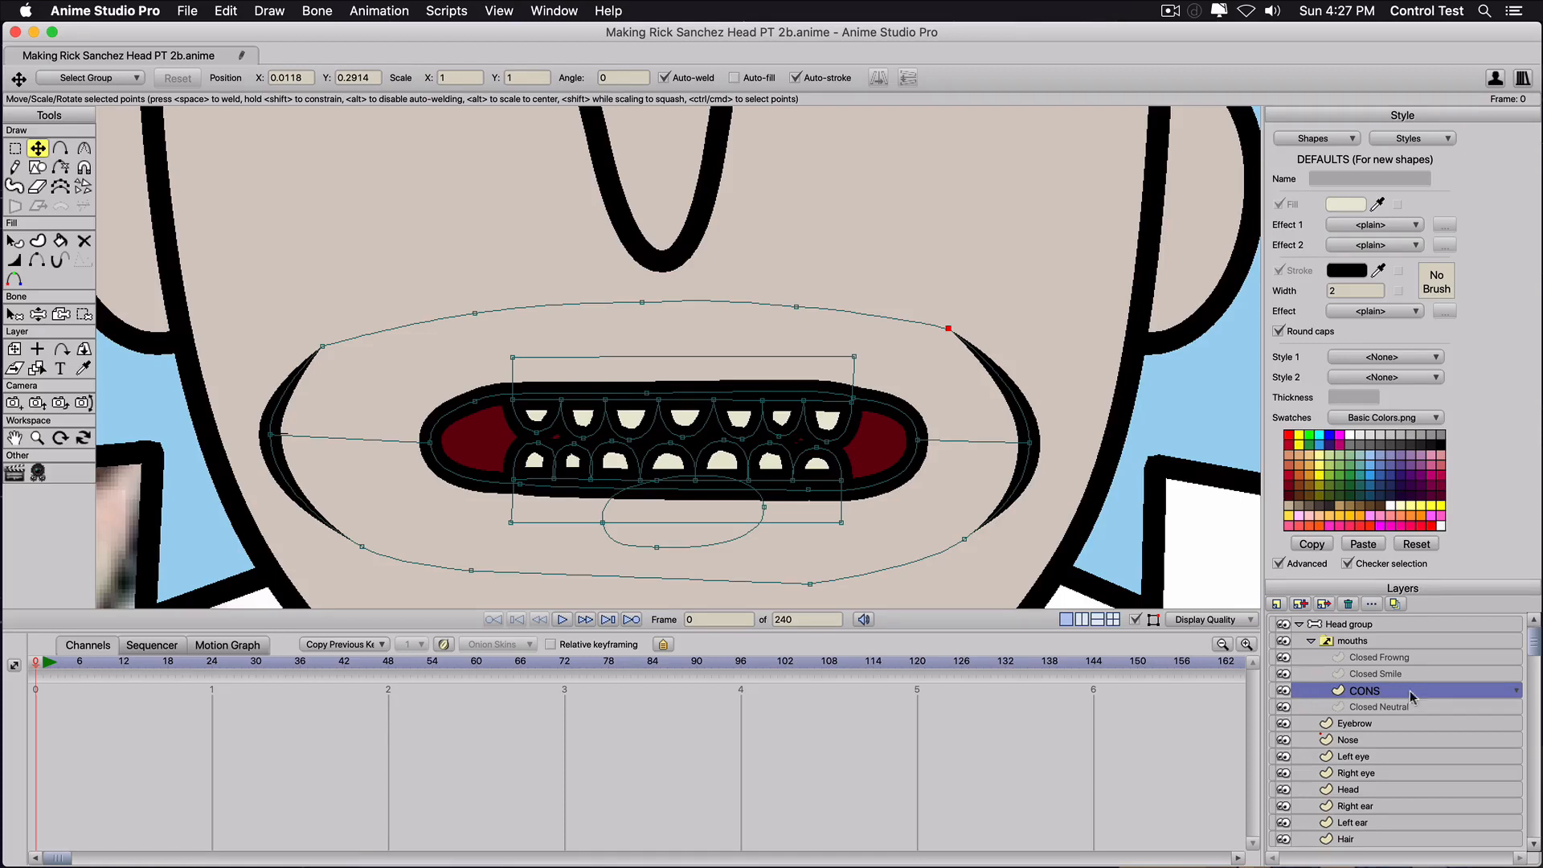
# Duplicate the CONS mouth layer as Eh and lower its bottom jaw group to open the mouth.
pyautogui.click(1300, 604)
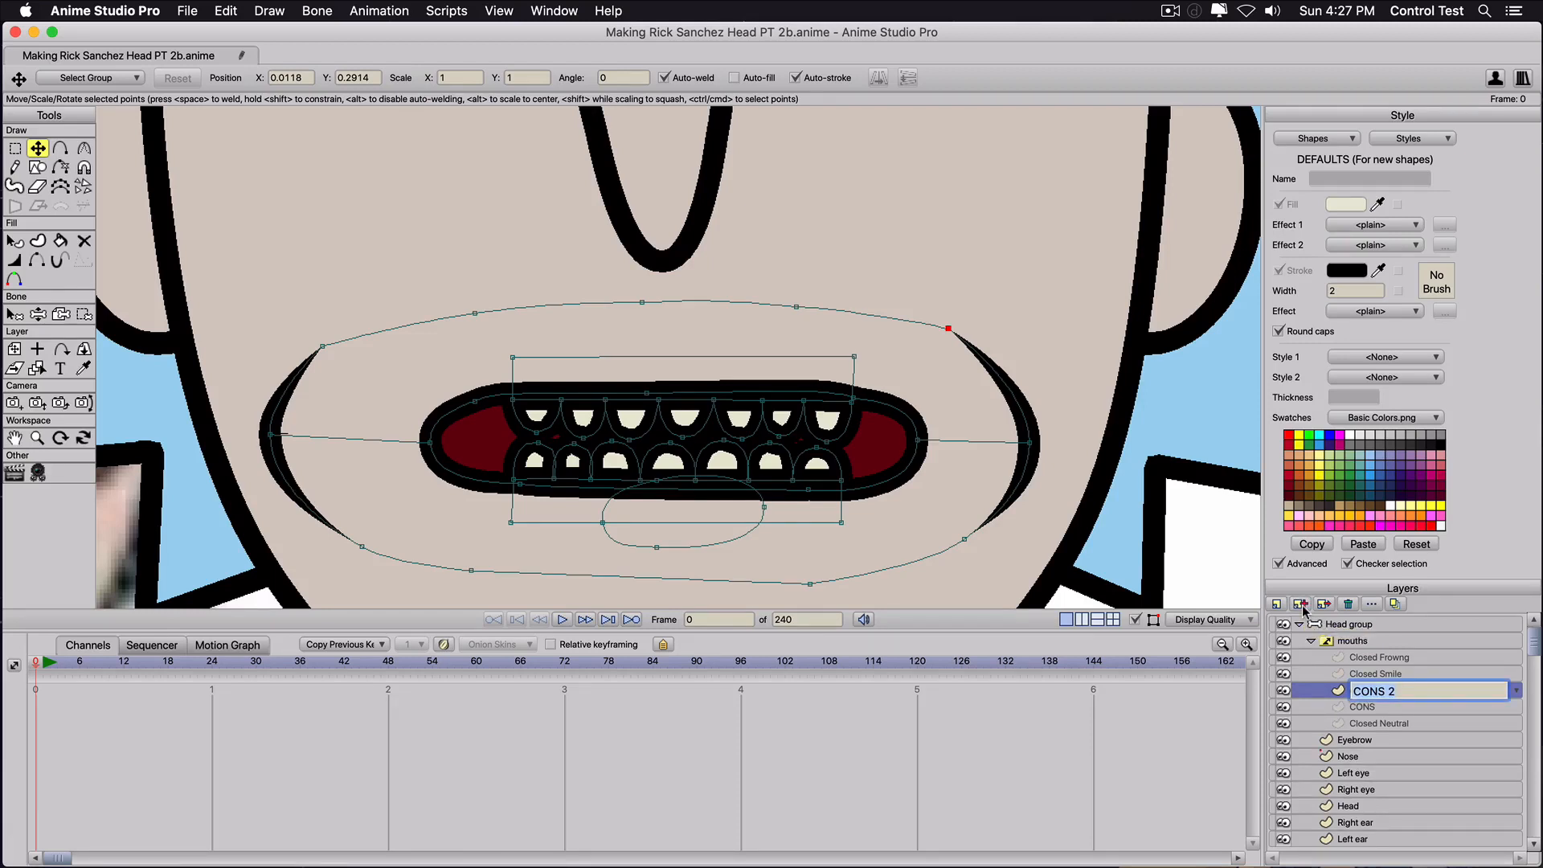
pyautogui.write('Eh')
pyautogui.click(100, 78)
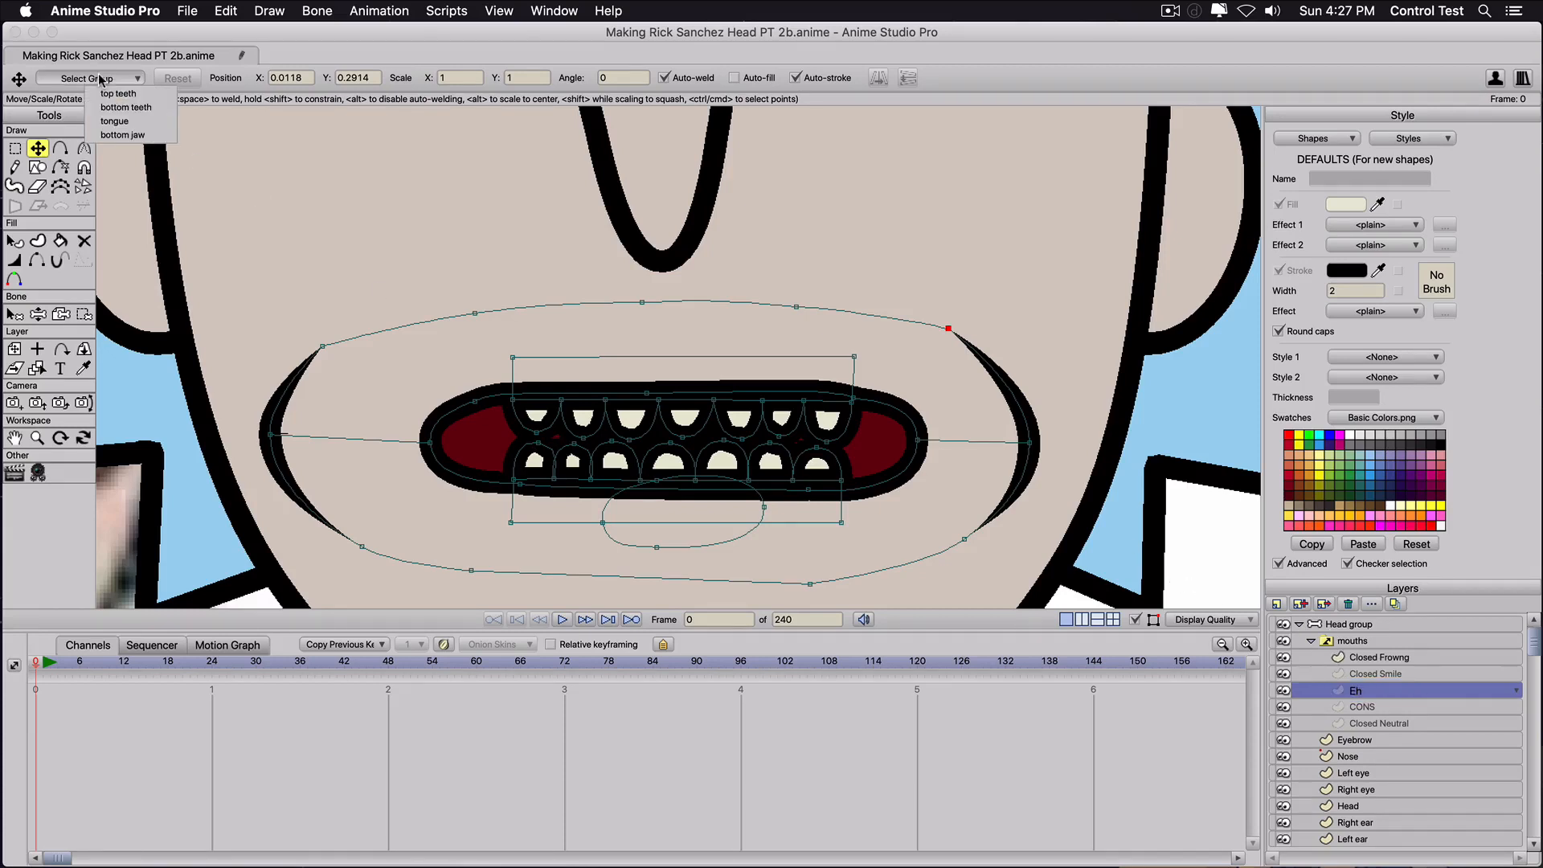
pyautogui.click(122, 134)
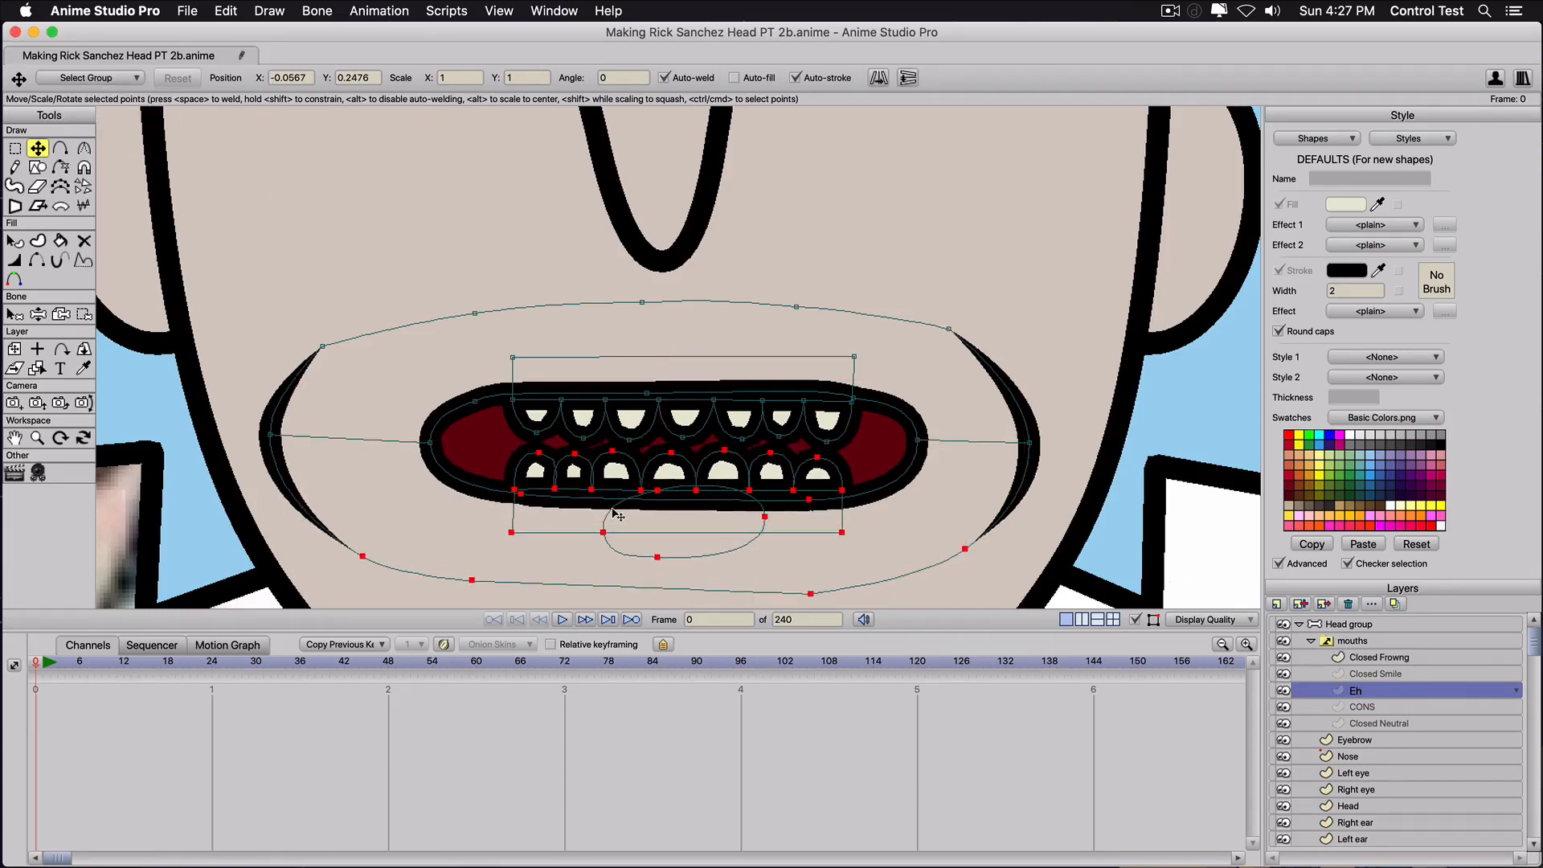
pyautogui.moveTo(612, 510); pyautogui.dragTo(612, 524)
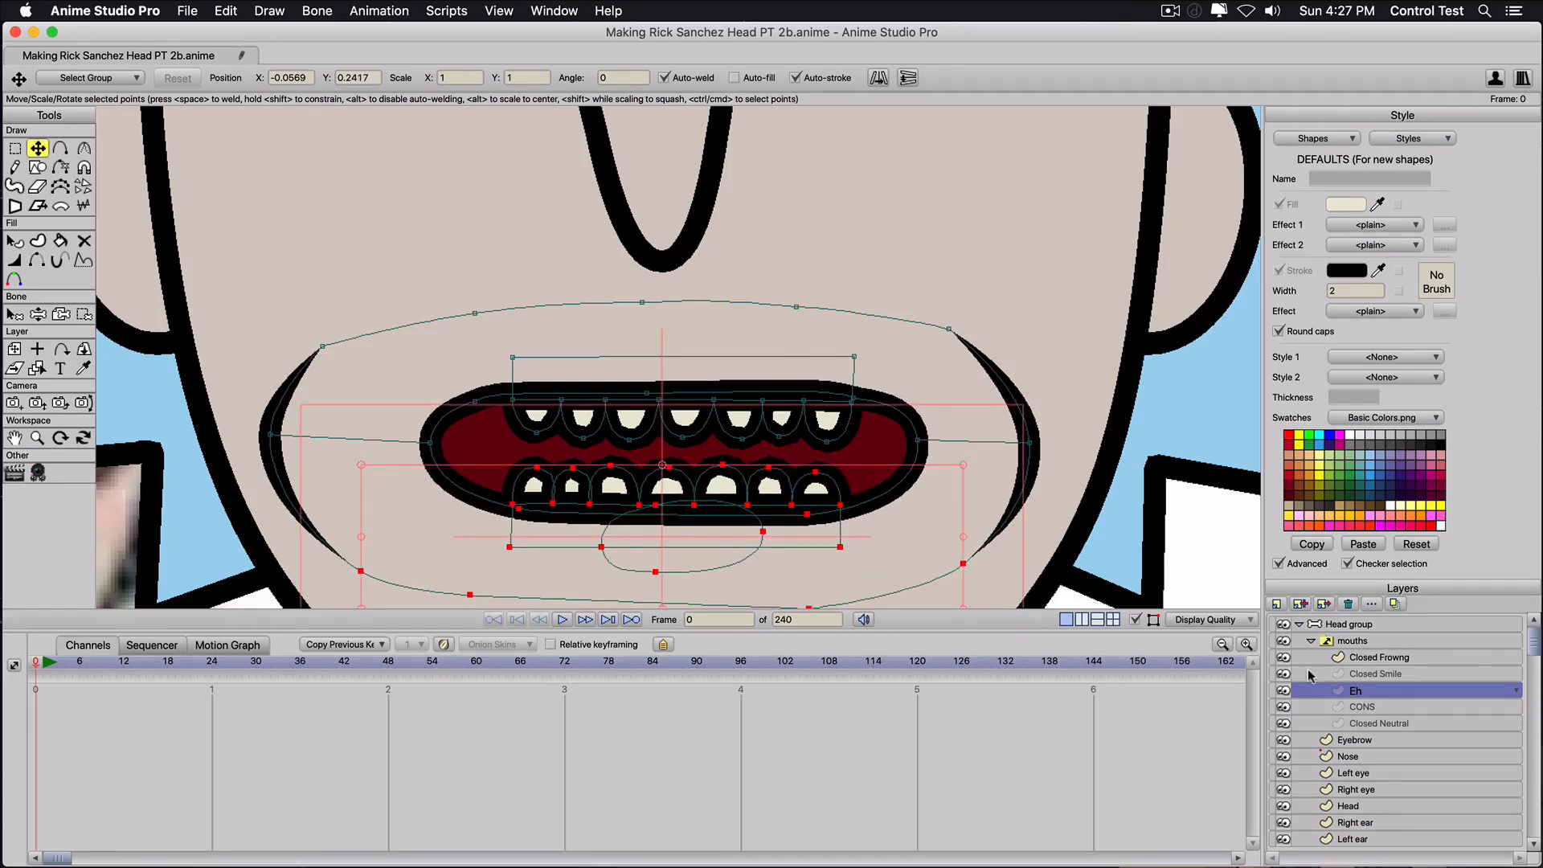
# Duplicate the Eh mouth layer as Ah and lower the bottom jaw group to open the mouth wider.
pyautogui.click(1305, 608)
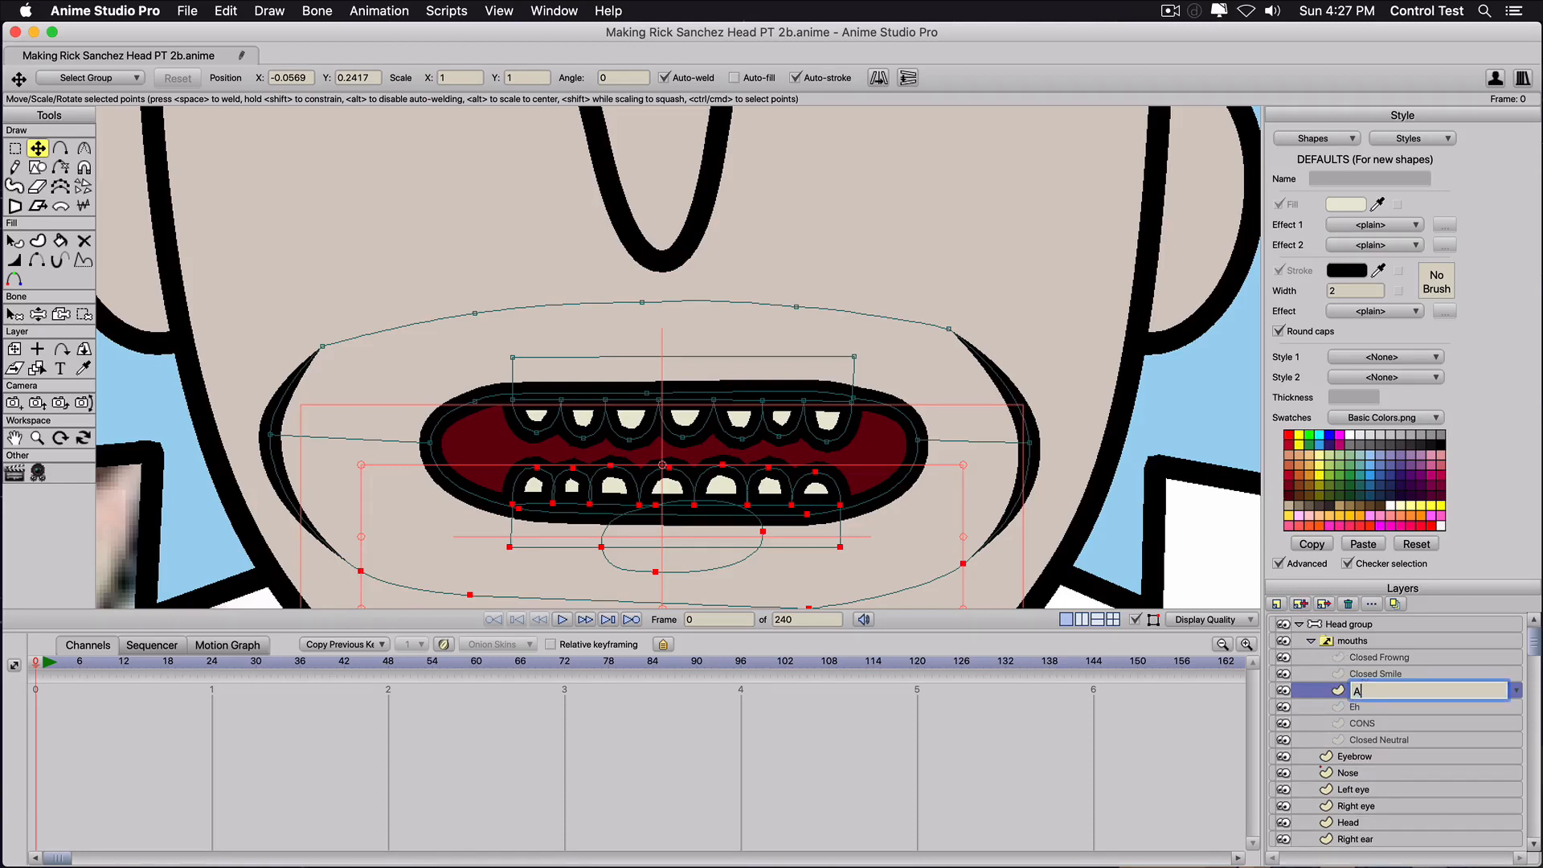
pyautogui.press('Return')
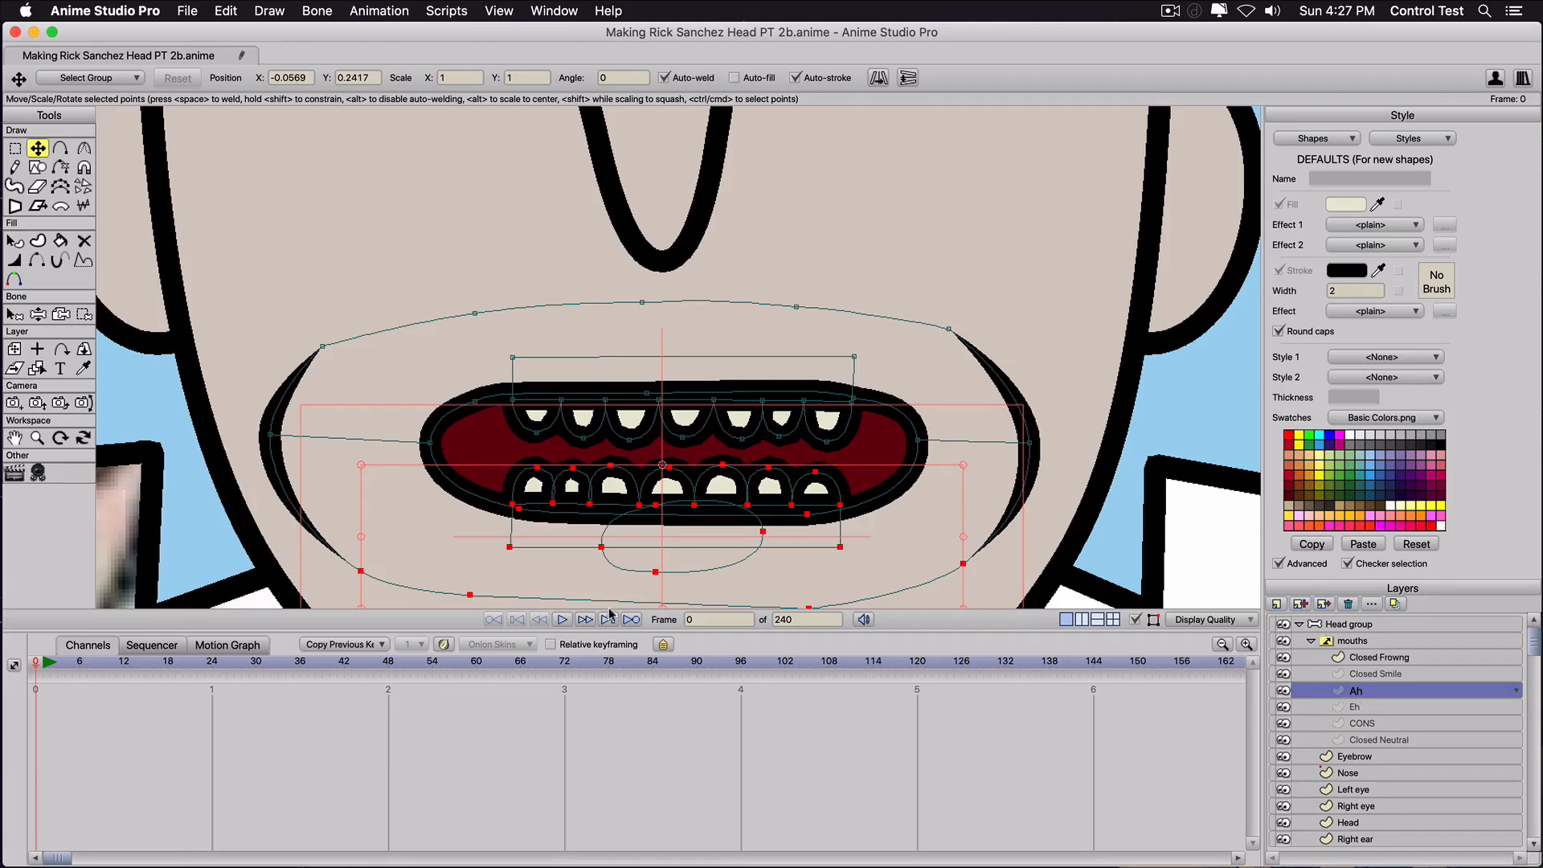
pyautogui.moveTo(655, 524); pyautogui.dragTo(662, 548)
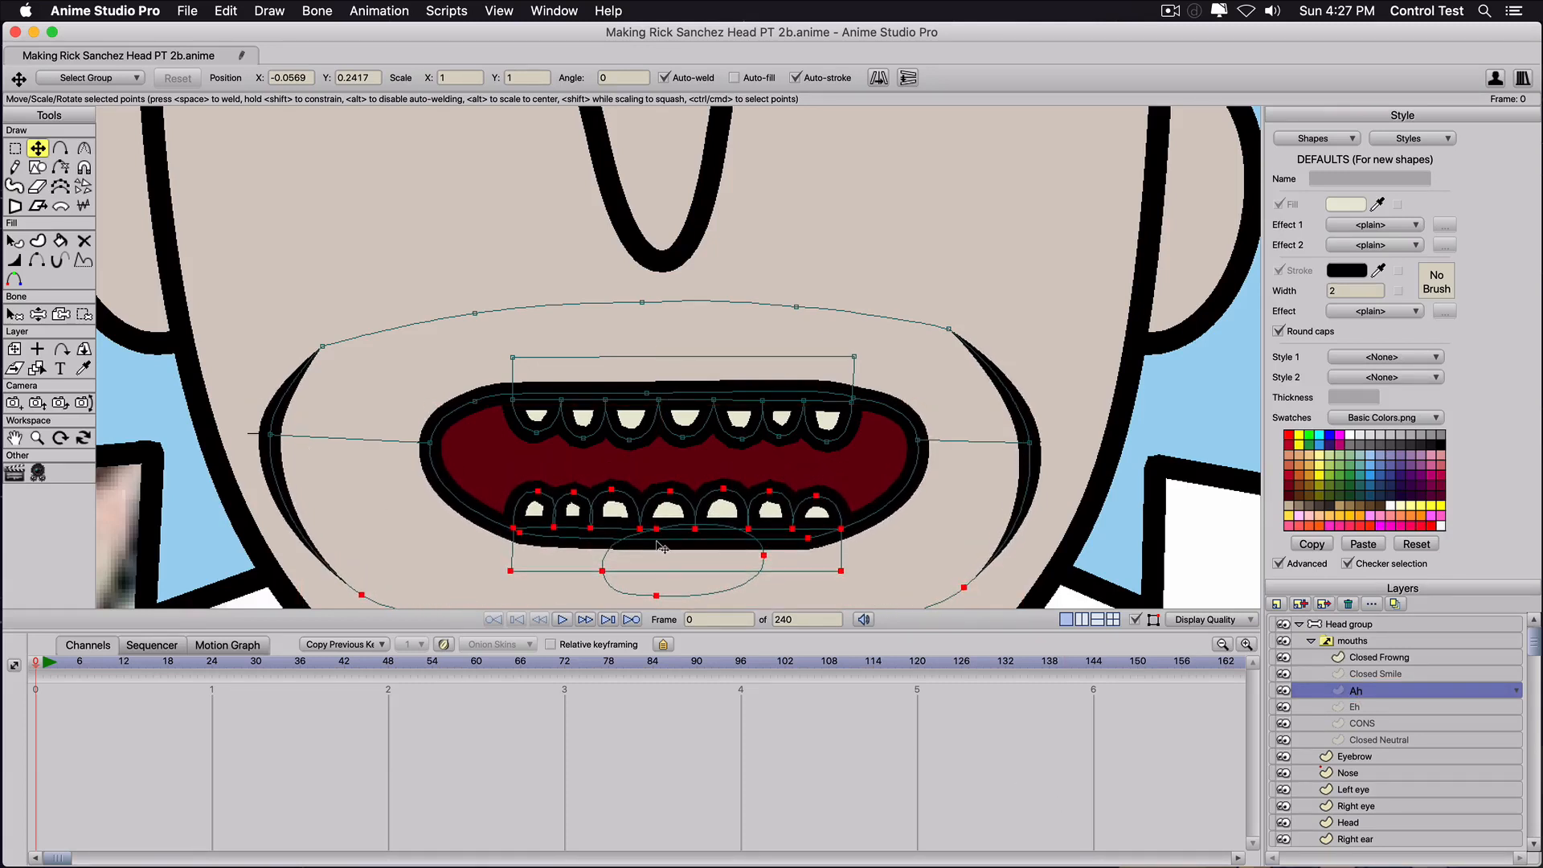
# Raise the Ah mouth's tongue so it shows above the bottom teeth, and lower the bottom jaw group further.
pyautogui.doubleClick(603, 562)
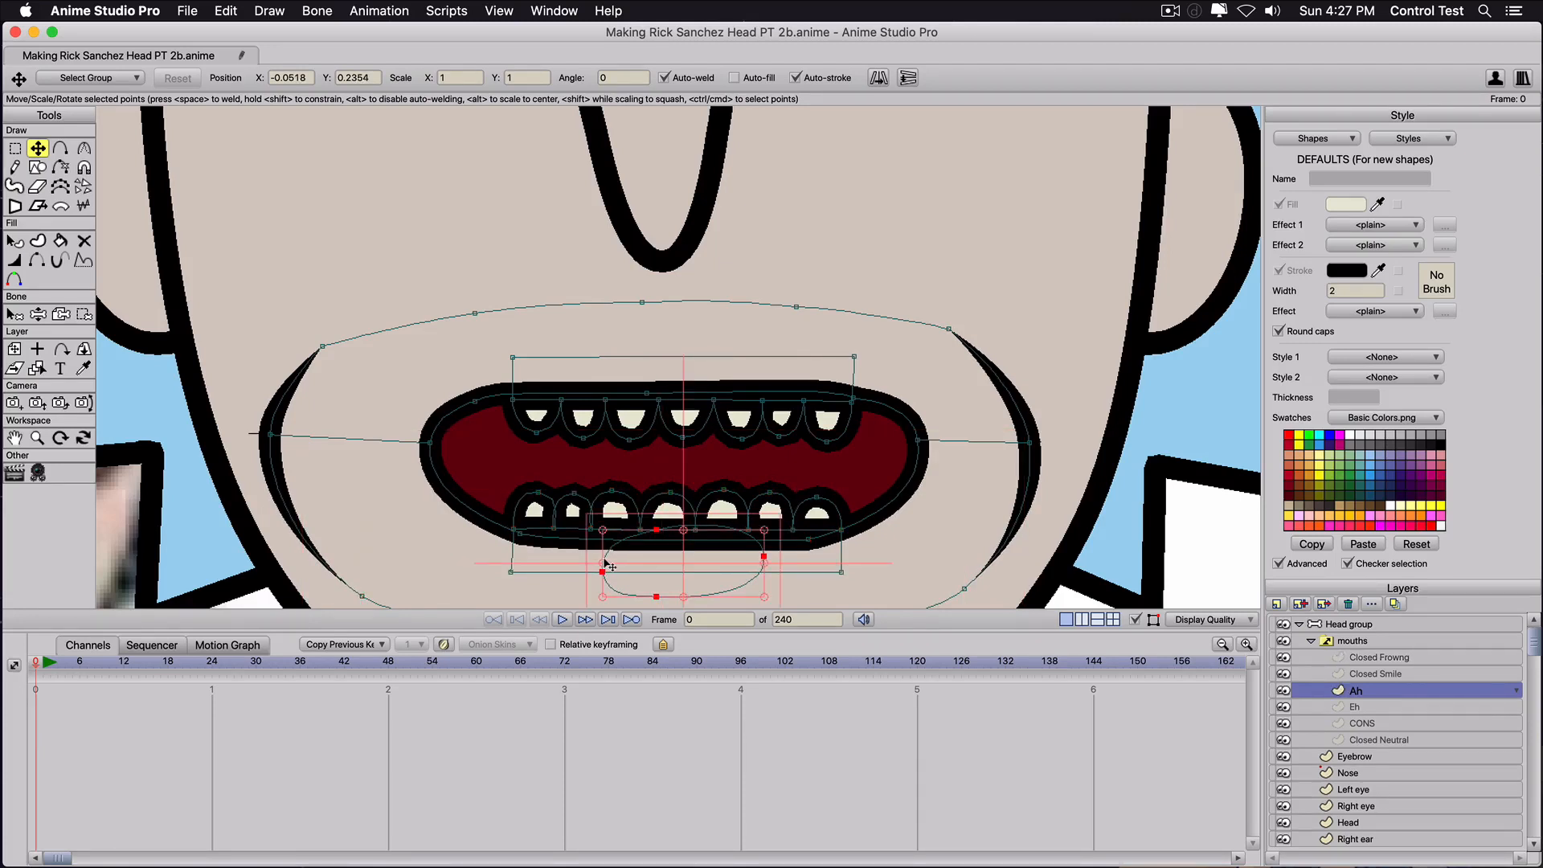
pyautogui.moveTo(610, 566); pyautogui.dragTo(615, 497)
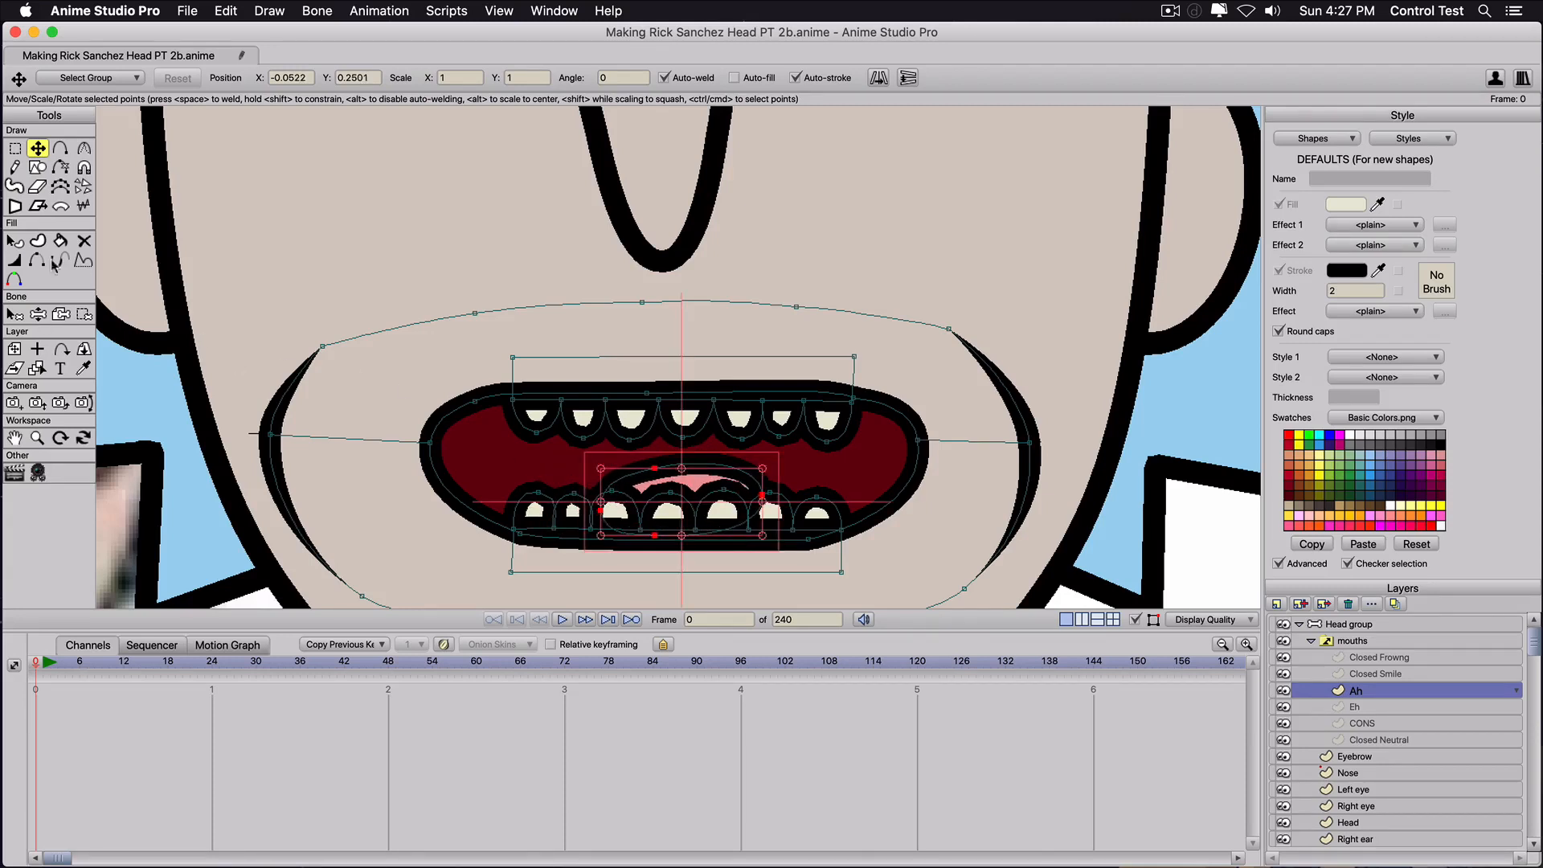
pyautogui.click(94, 77)
pyautogui.click(105, 135)
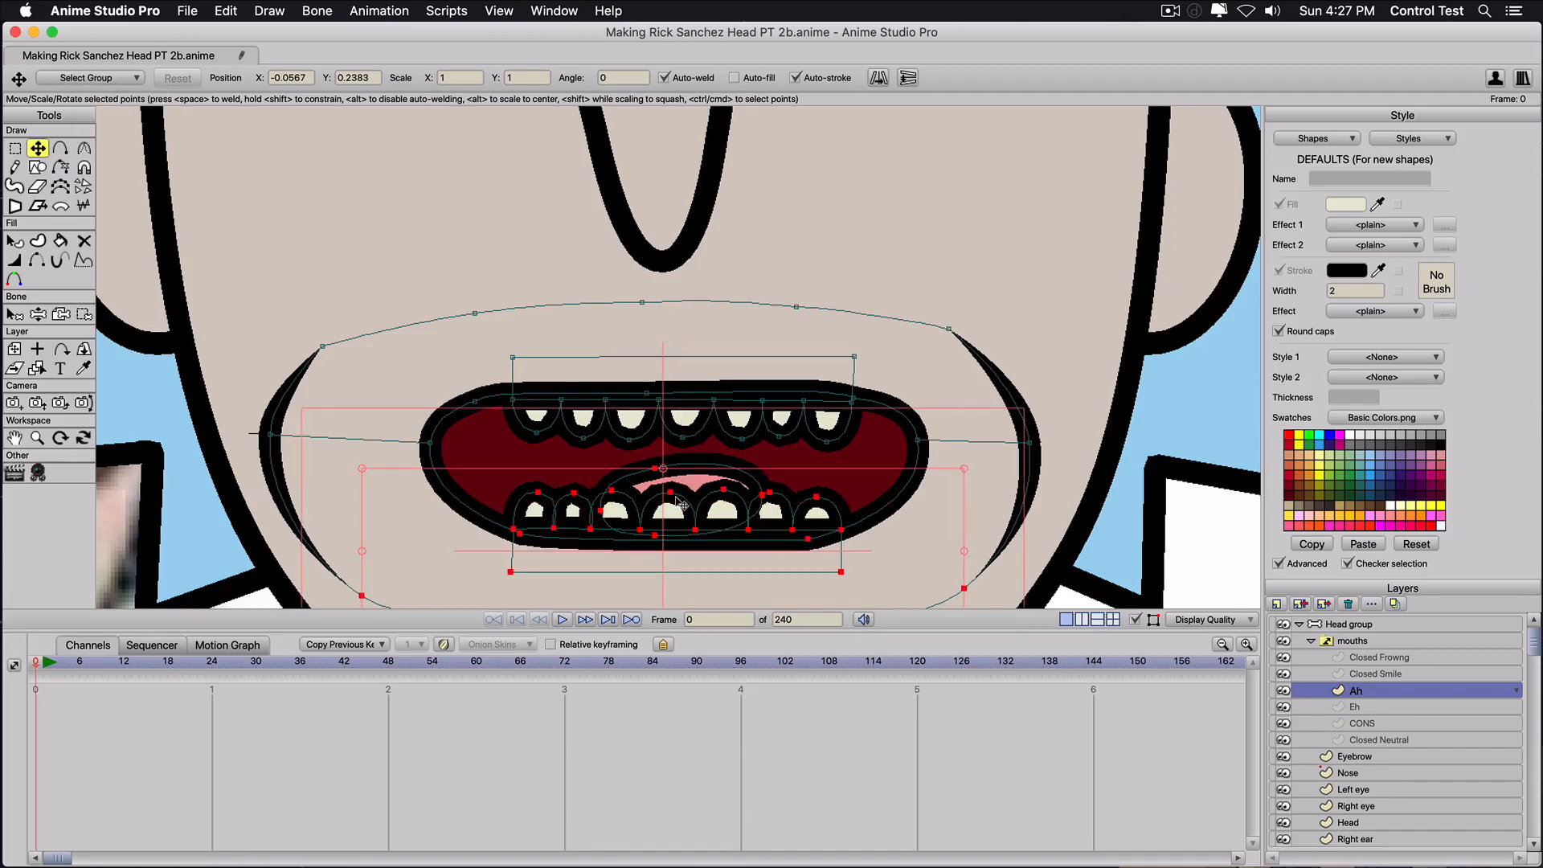
pyautogui.moveTo(677, 502); pyautogui.dragTo(679, 533)
# Raise the Ah outline's lower-left point, lower the mouth's right corner, and tighten the right side of the outer outline inward.
pyautogui.scroll(-3, 596, 451)
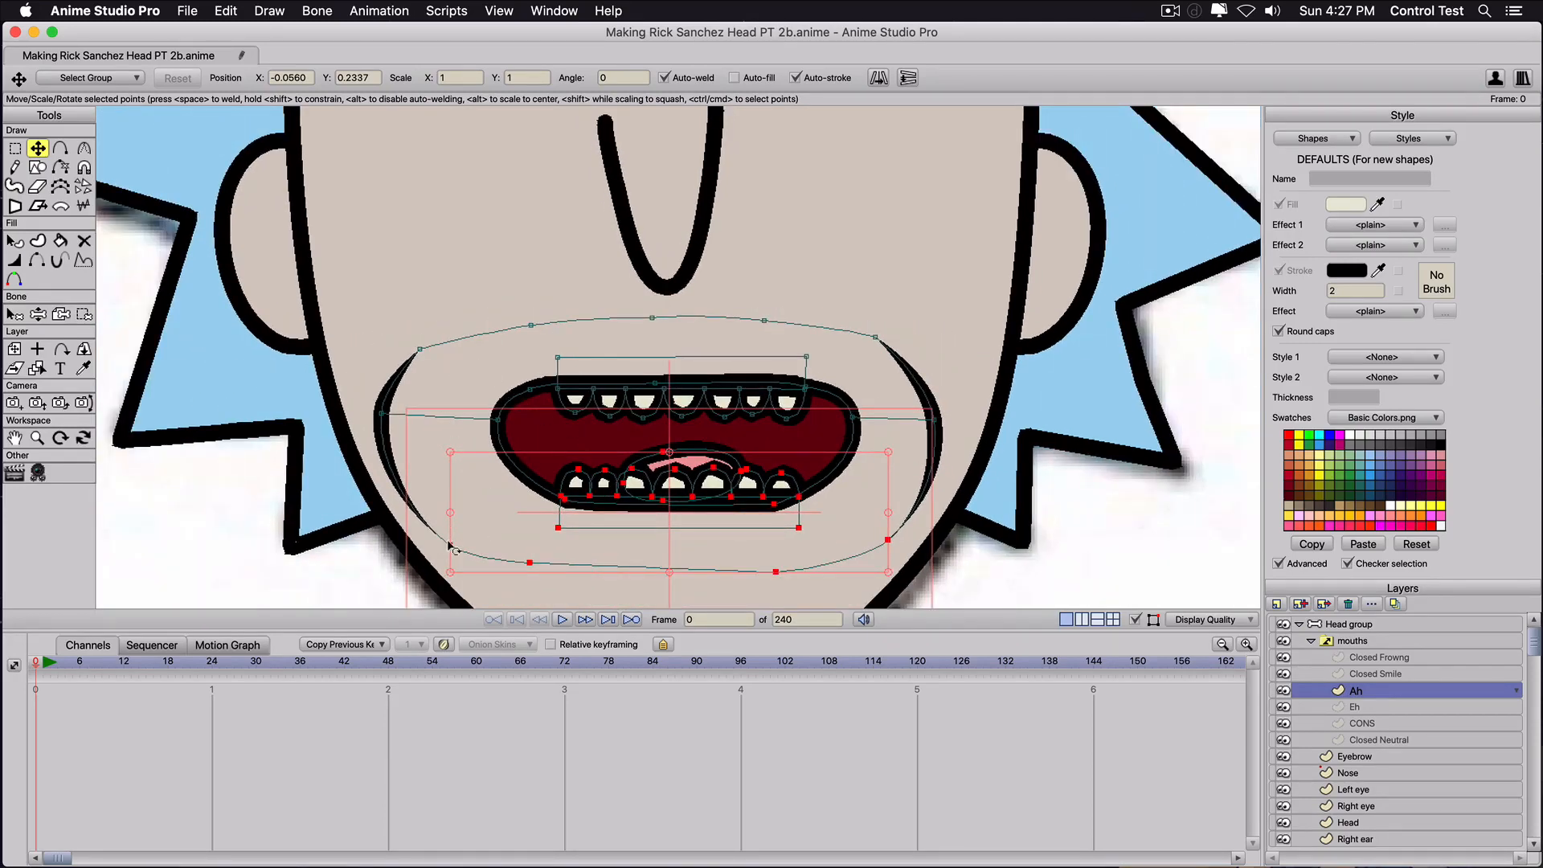
pyautogui.press('Return')
pyautogui.moveTo(449, 543); pyautogui.dragTo(461, 510)
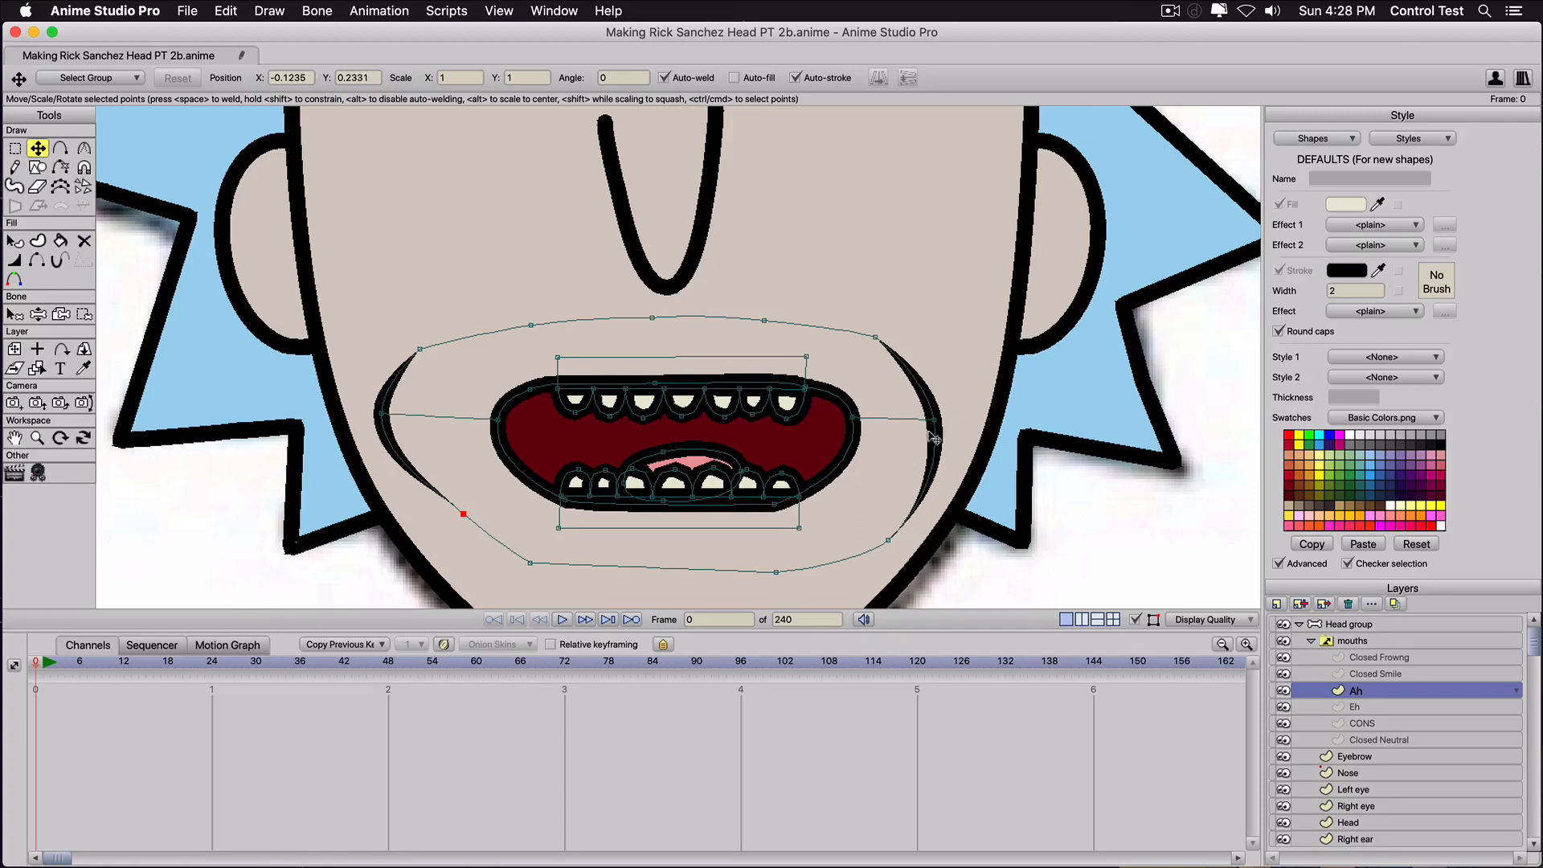
pyautogui.moveTo(931, 419); pyautogui.dragTo(858, 454)
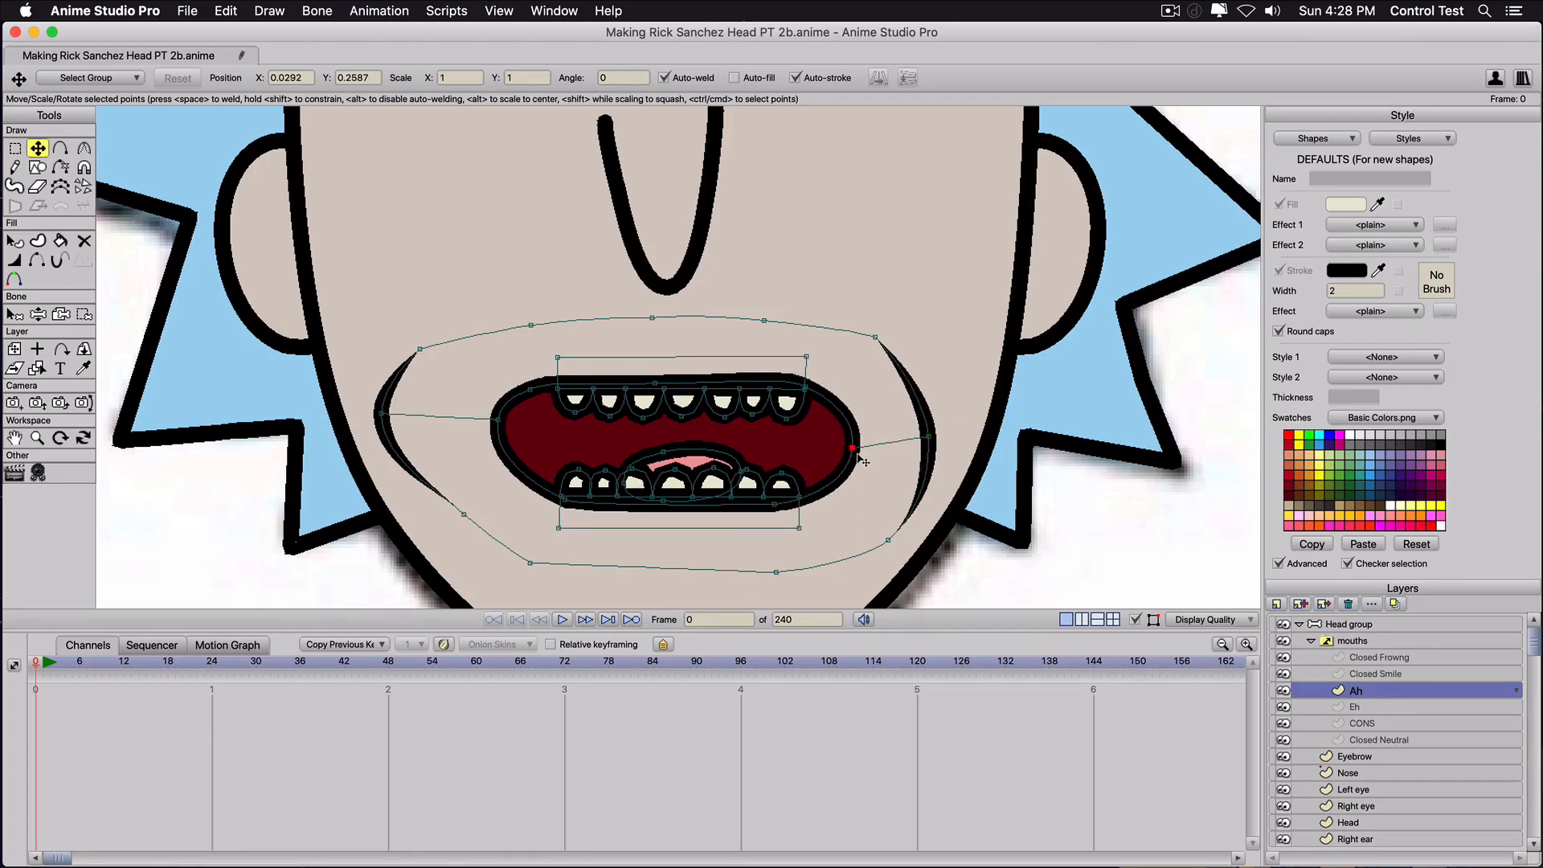
pyautogui.moveTo(877, 339)
pyautogui.mouseDown()
pyautogui.moveTo(881, 385)
pyautogui.moveTo(879, 366)
pyautogui.mouseUp()
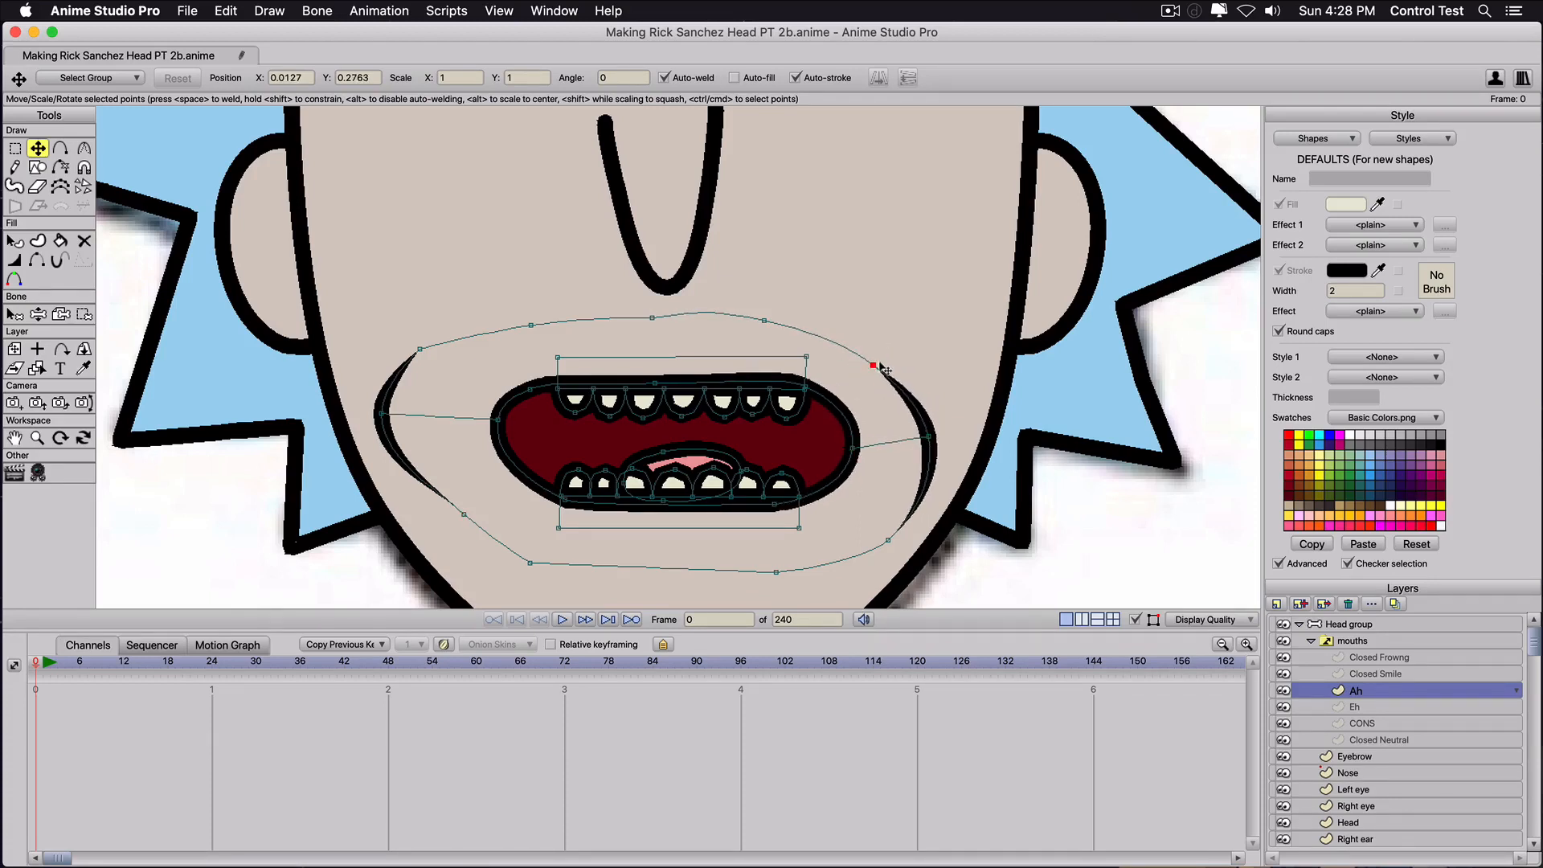
pyautogui.moveTo(892, 541); pyautogui.dragTo(888, 525)
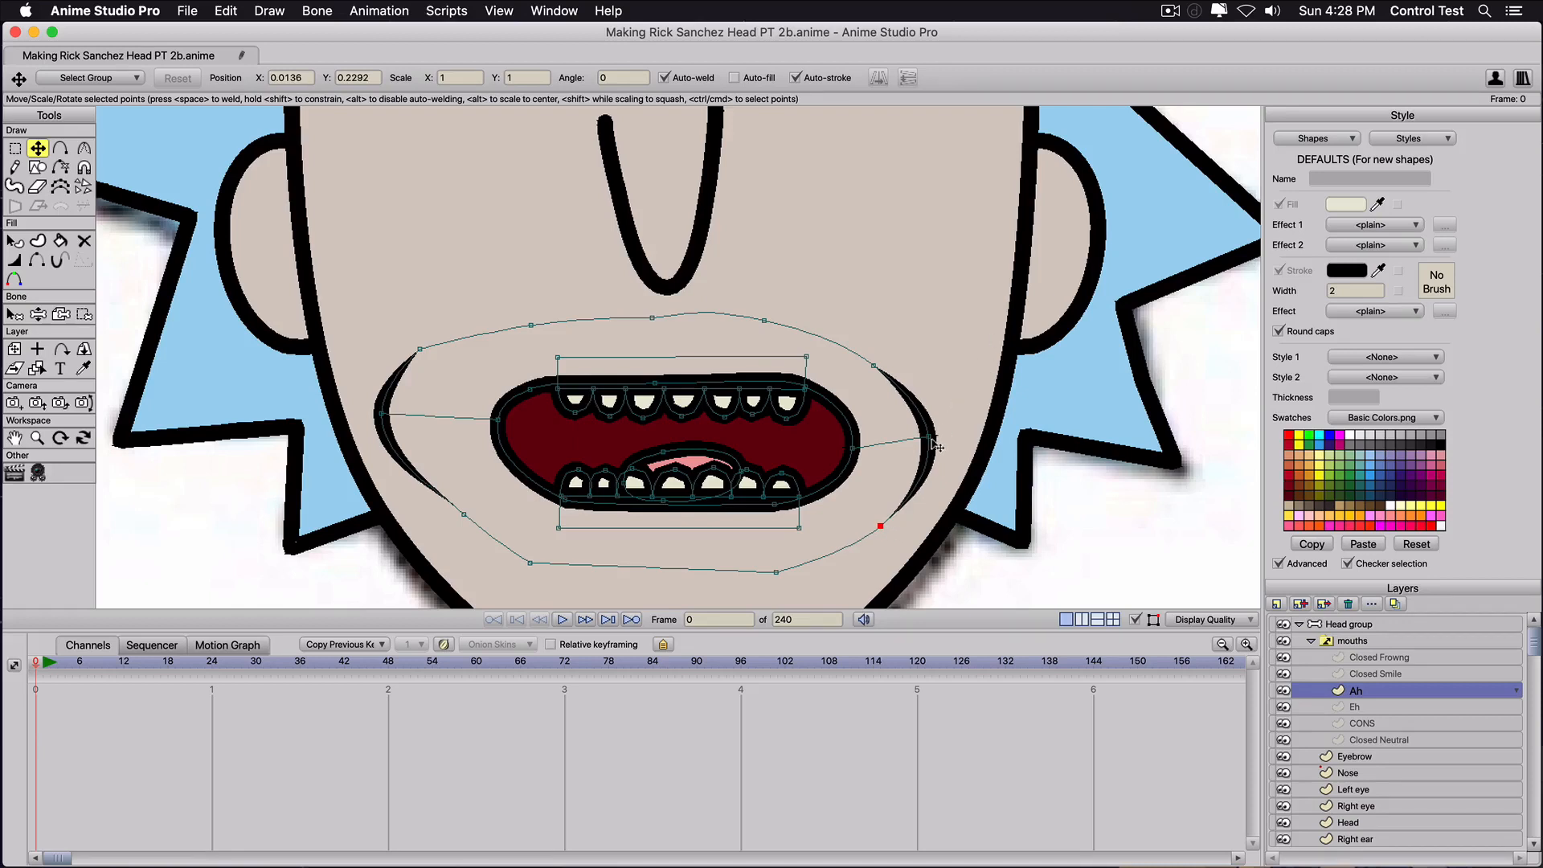
pyautogui.moveTo(932, 440); pyautogui.dragTo(922, 450)
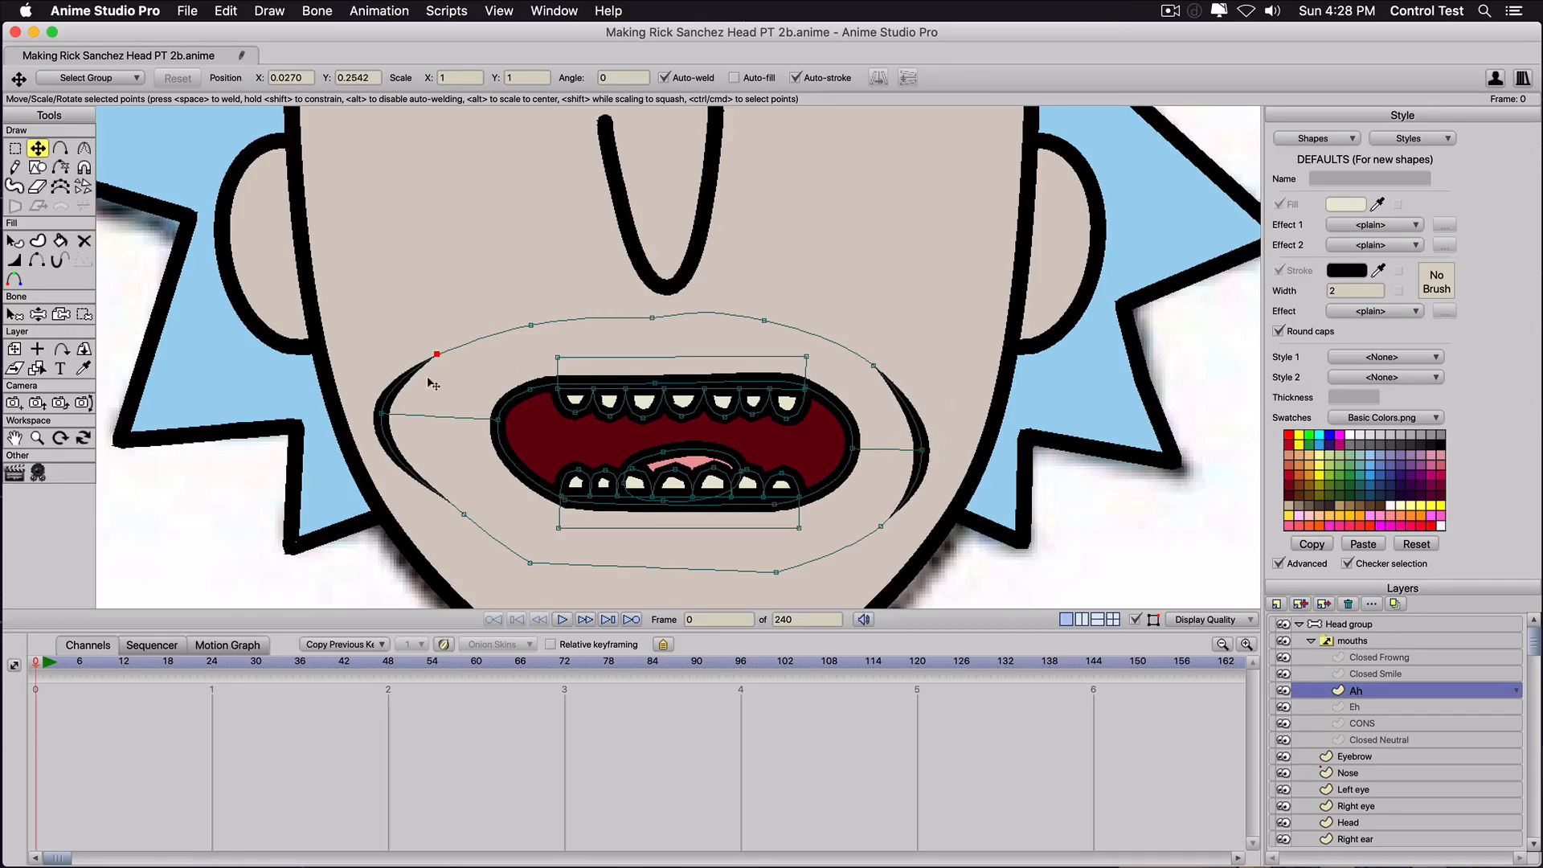
# Pull the left crease and upper-left point of the Ah outer outline inward and lower its bottom-left end slightly.
pyautogui.moveTo(383, 415); pyautogui.dragTo(417, 434)
pyautogui.moveTo(440, 354); pyautogui.dragTo(466, 366)
pyautogui.moveTo(464, 514); pyautogui.dragTo(463, 526)
# Reduce the curvature of the Ah outline's two points along the upper edge, with the right one at about 0.24.
pyautogui.press('c')
pyautogui.moveTo(532, 327); pyautogui.dragTo(394, 331)
pyautogui.moveTo(765, 330); pyautogui.dragTo(283, 338)
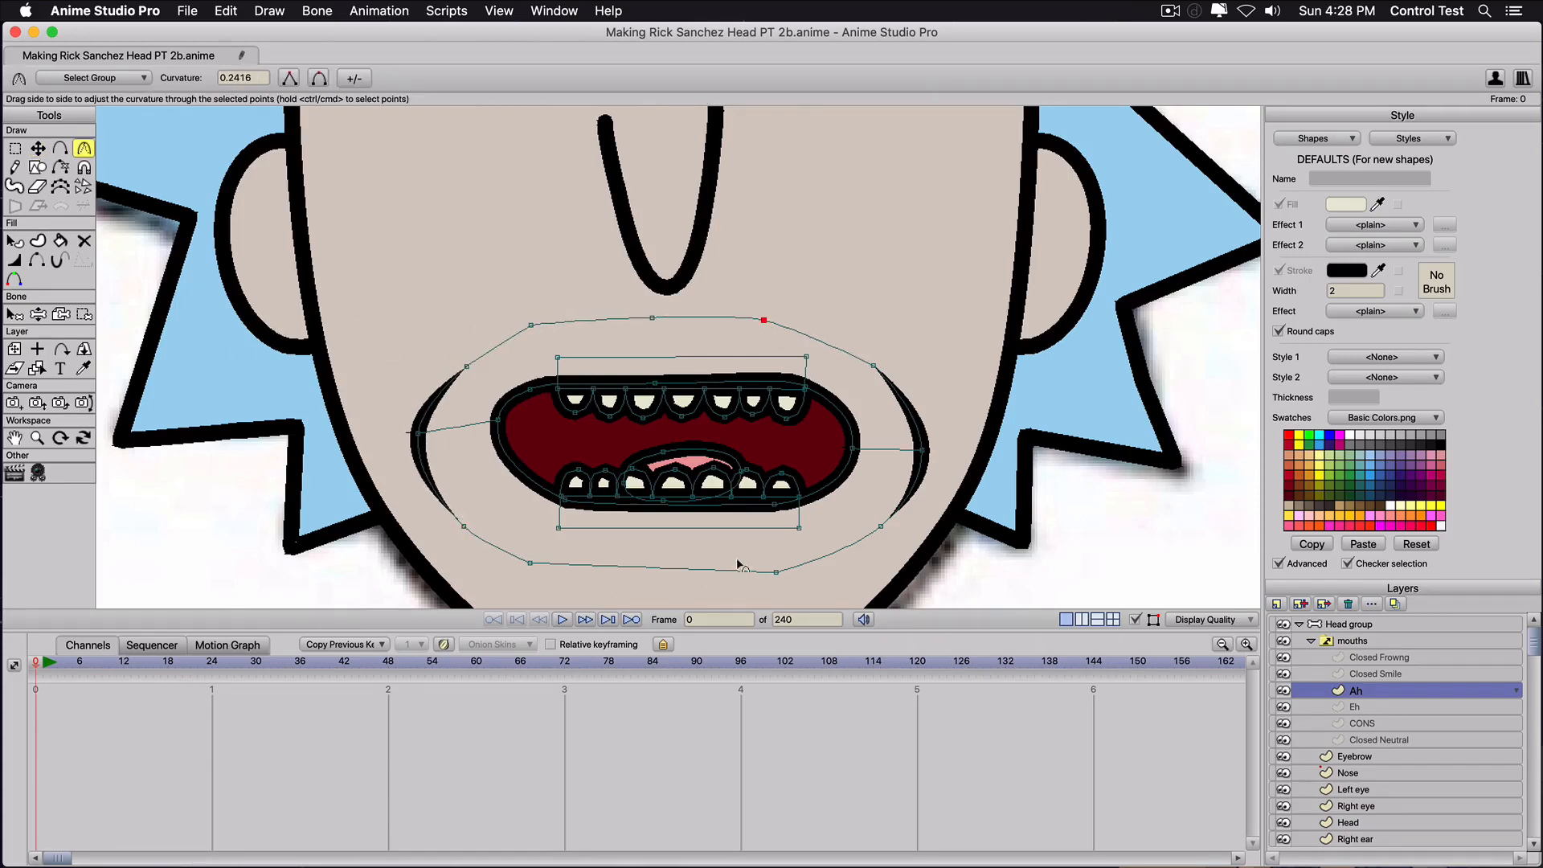
# Even out the bottom points of the Ah outer outline and spread its upper points outward and down for a rounder shape.
pyautogui.press('t')
pyautogui.moveTo(777, 574)
pyautogui.mouseDown()
pyautogui.moveTo(578, 554)
pyautogui.moveTo(784, 555)
pyautogui.mouseUp()
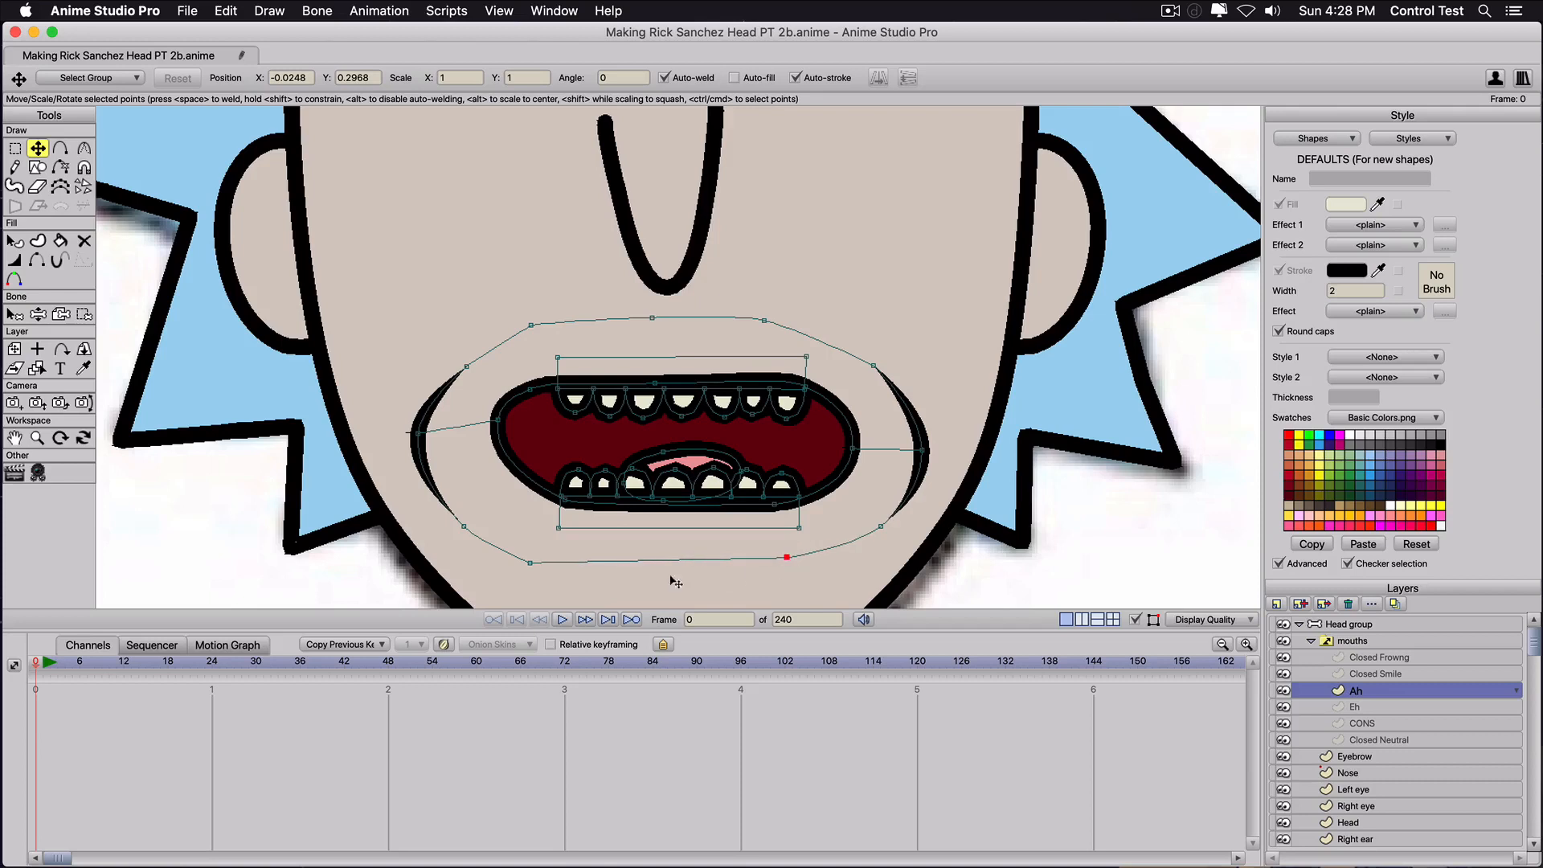
pyautogui.moveTo(530, 563); pyautogui.dragTo(552, 560)
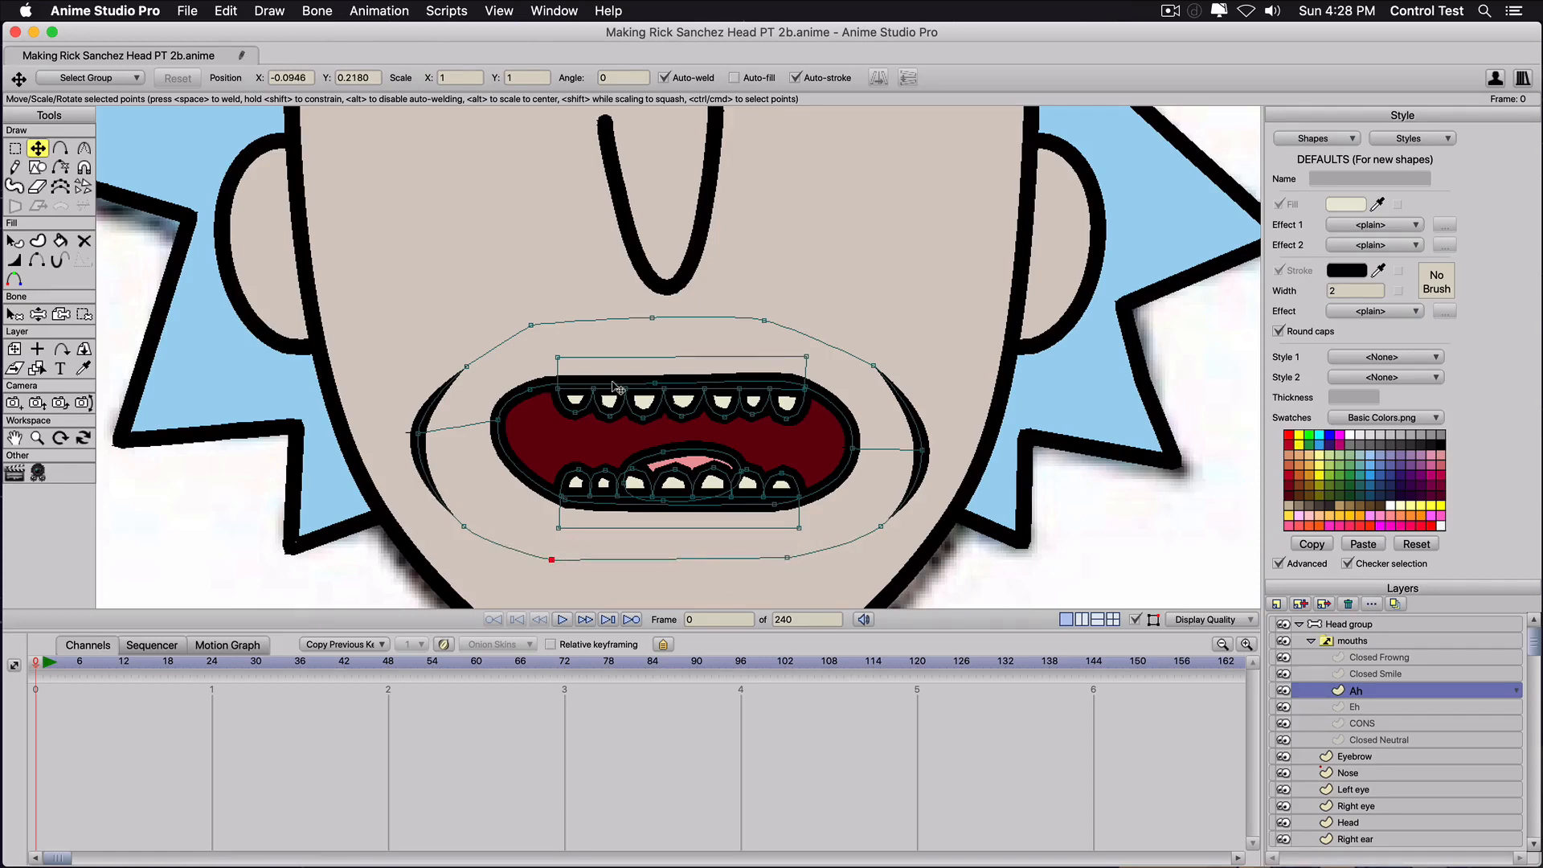
pyautogui.moveTo(764, 320); pyautogui.dragTo(820, 337)
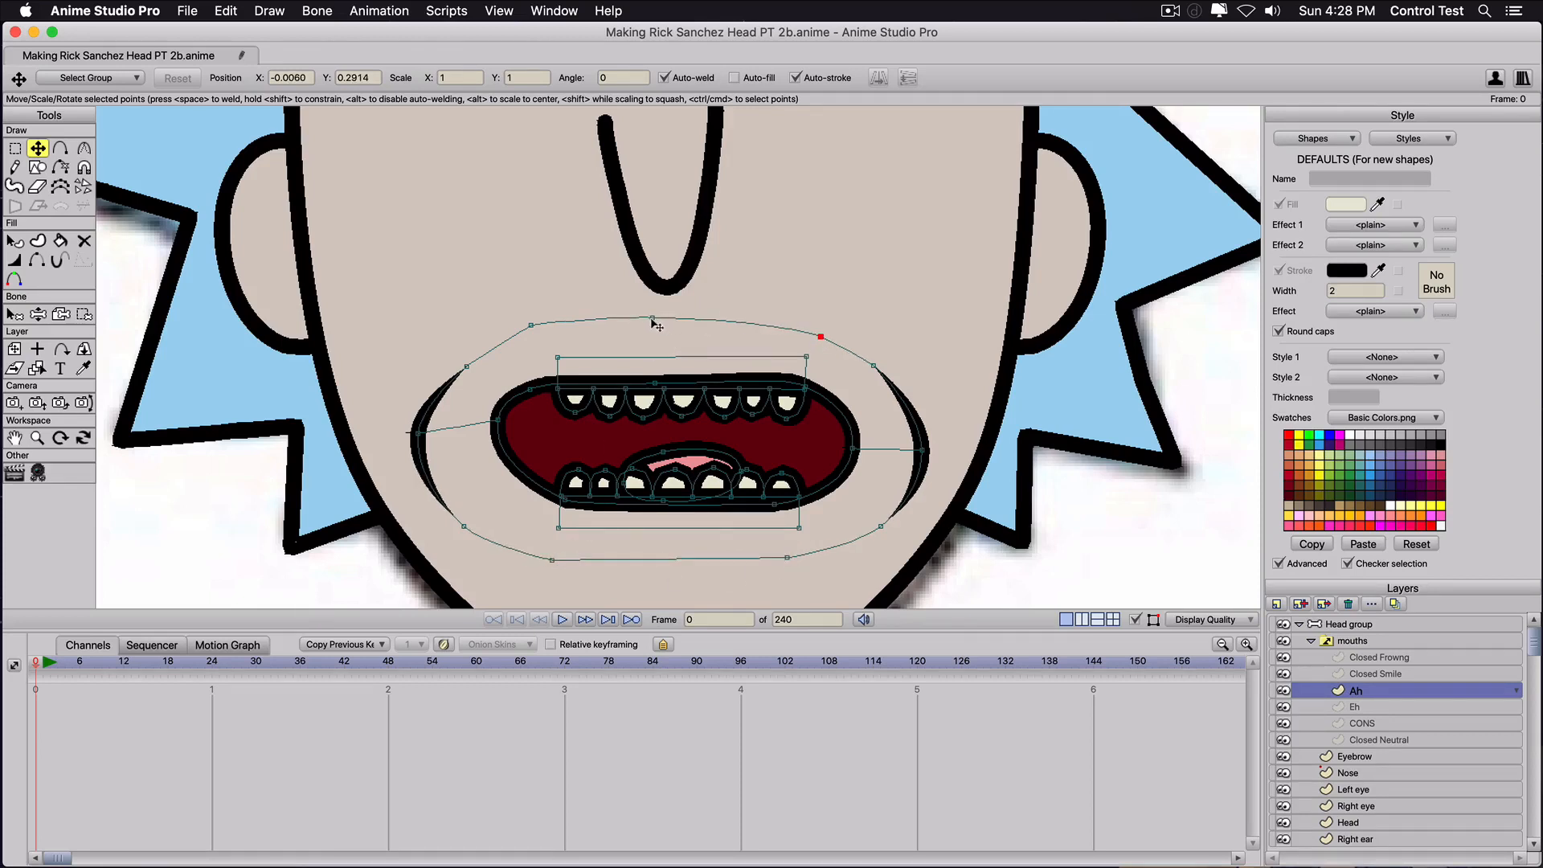
pyautogui.moveTo(652, 318); pyautogui.dragTo(658, 323)
pyautogui.moveTo(531, 326); pyautogui.dragTo(515, 344)
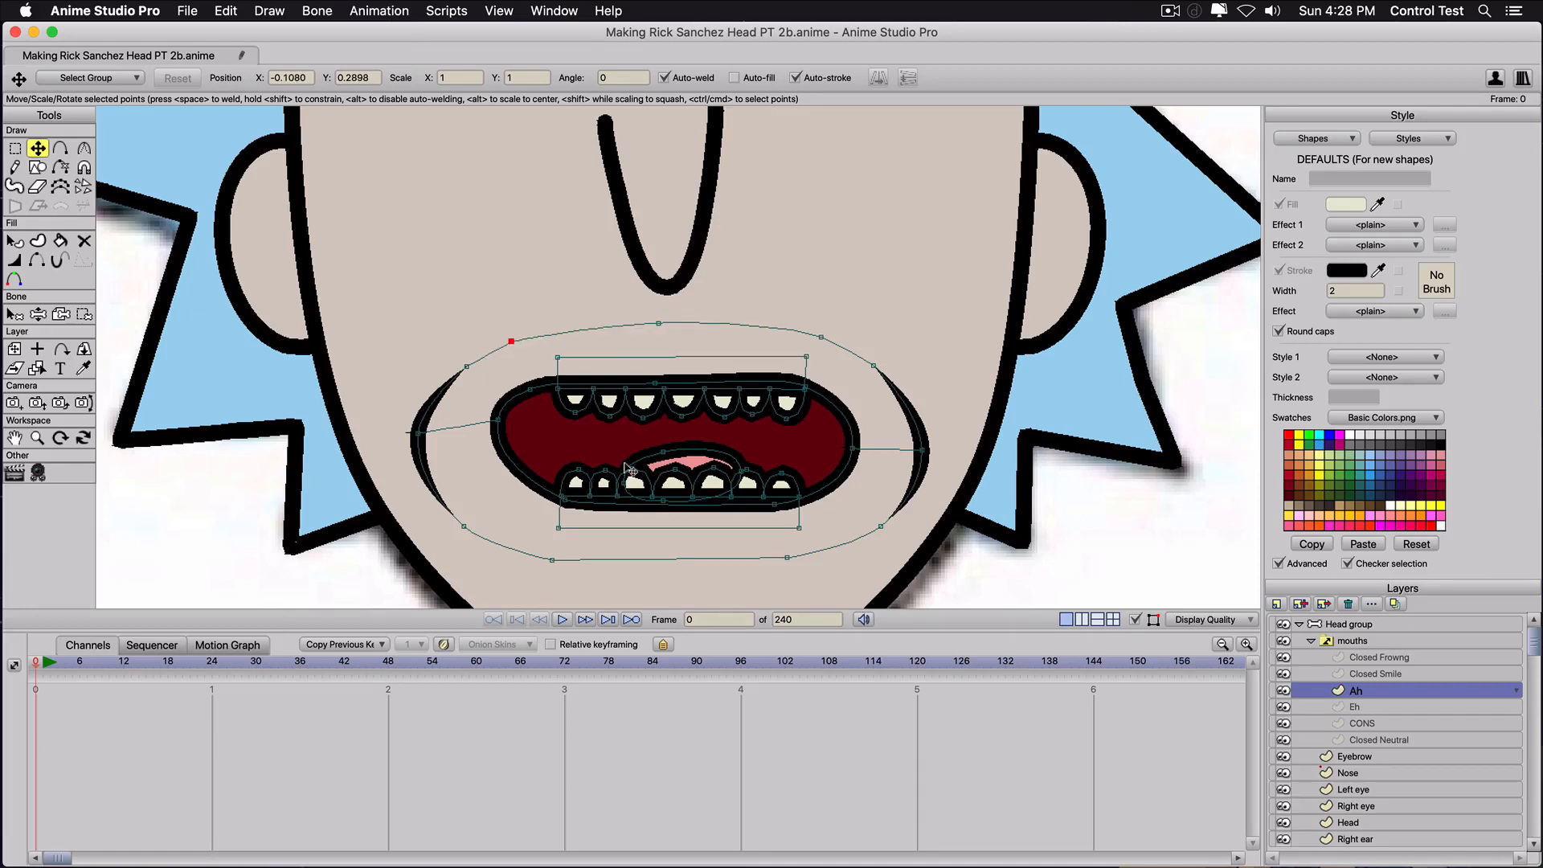
# Make the Ah mouth's tongue narrower and raise its top slightly above the bottom teeth.
pyautogui.doubleClick(677, 460)
pyautogui.moveTo(677, 456)
pyautogui.mouseDown()
pyautogui.moveTo(711, 452)
pyautogui.moveTo(666, 437)
pyautogui.moveTo(675, 460)
pyautogui.mouseUp()
pyautogui.click(736, 463)
pyautogui.press('super+z')
pyautogui.click(659, 455)
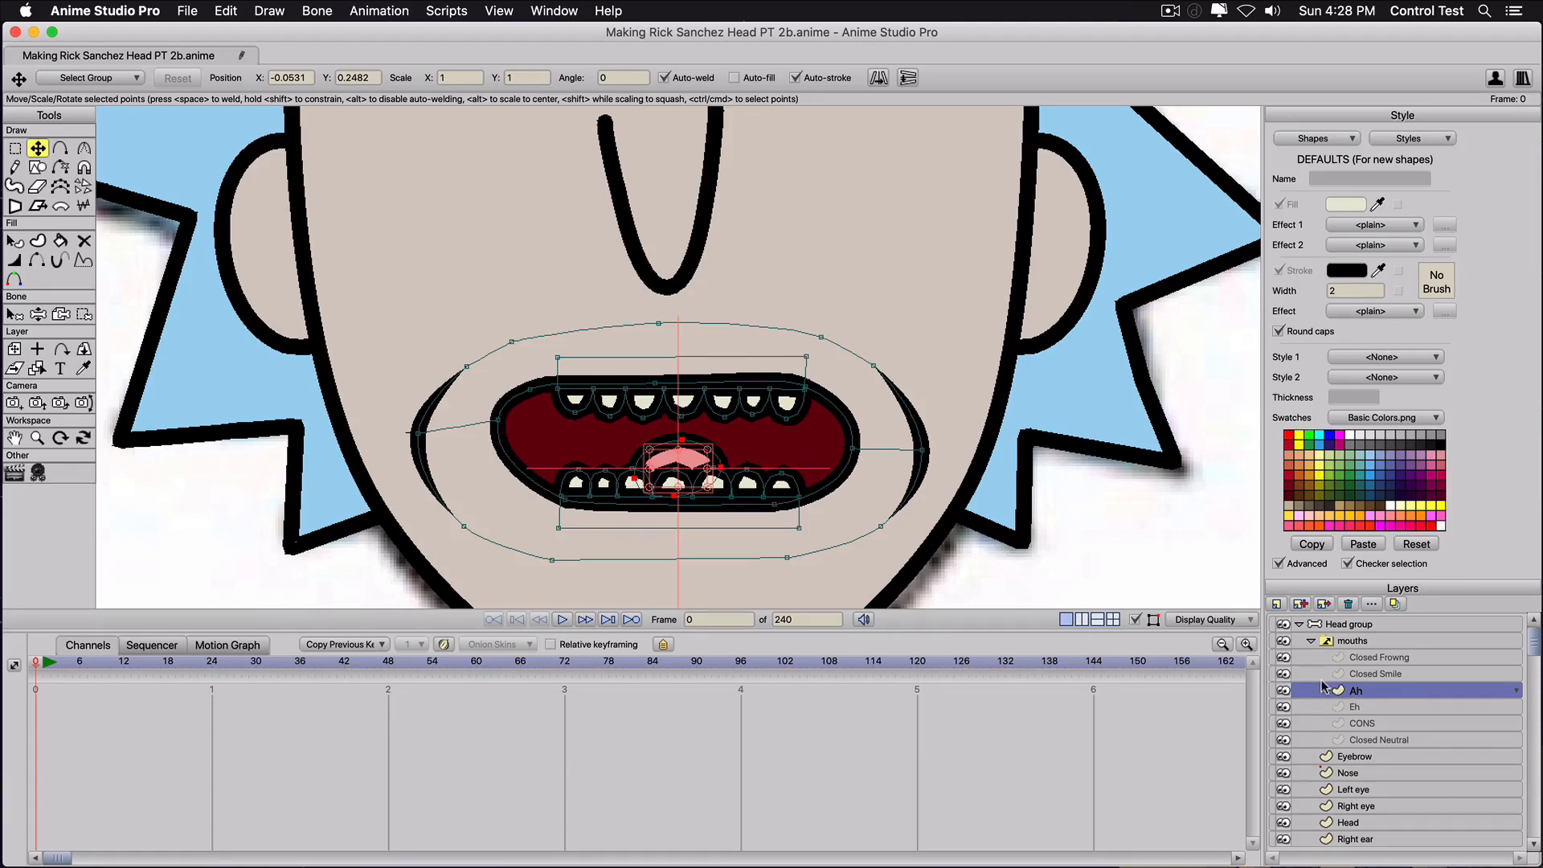
# Duplicate the Ah mouth layer and name the copy L.
pyautogui.click(1300, 604)
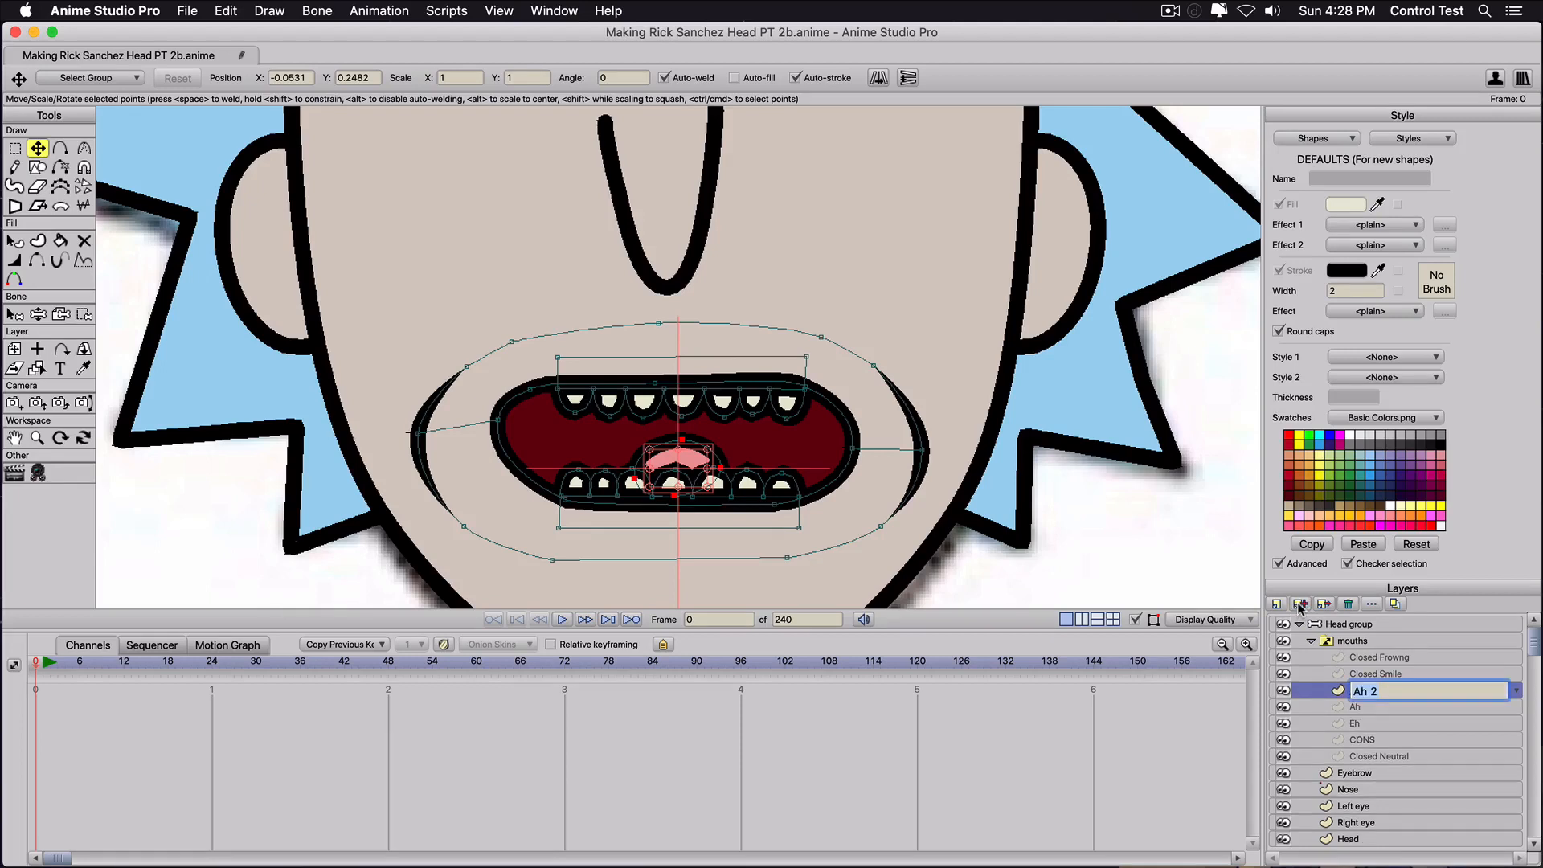
pyautogui.write('L')
pyautogui.press('Return')
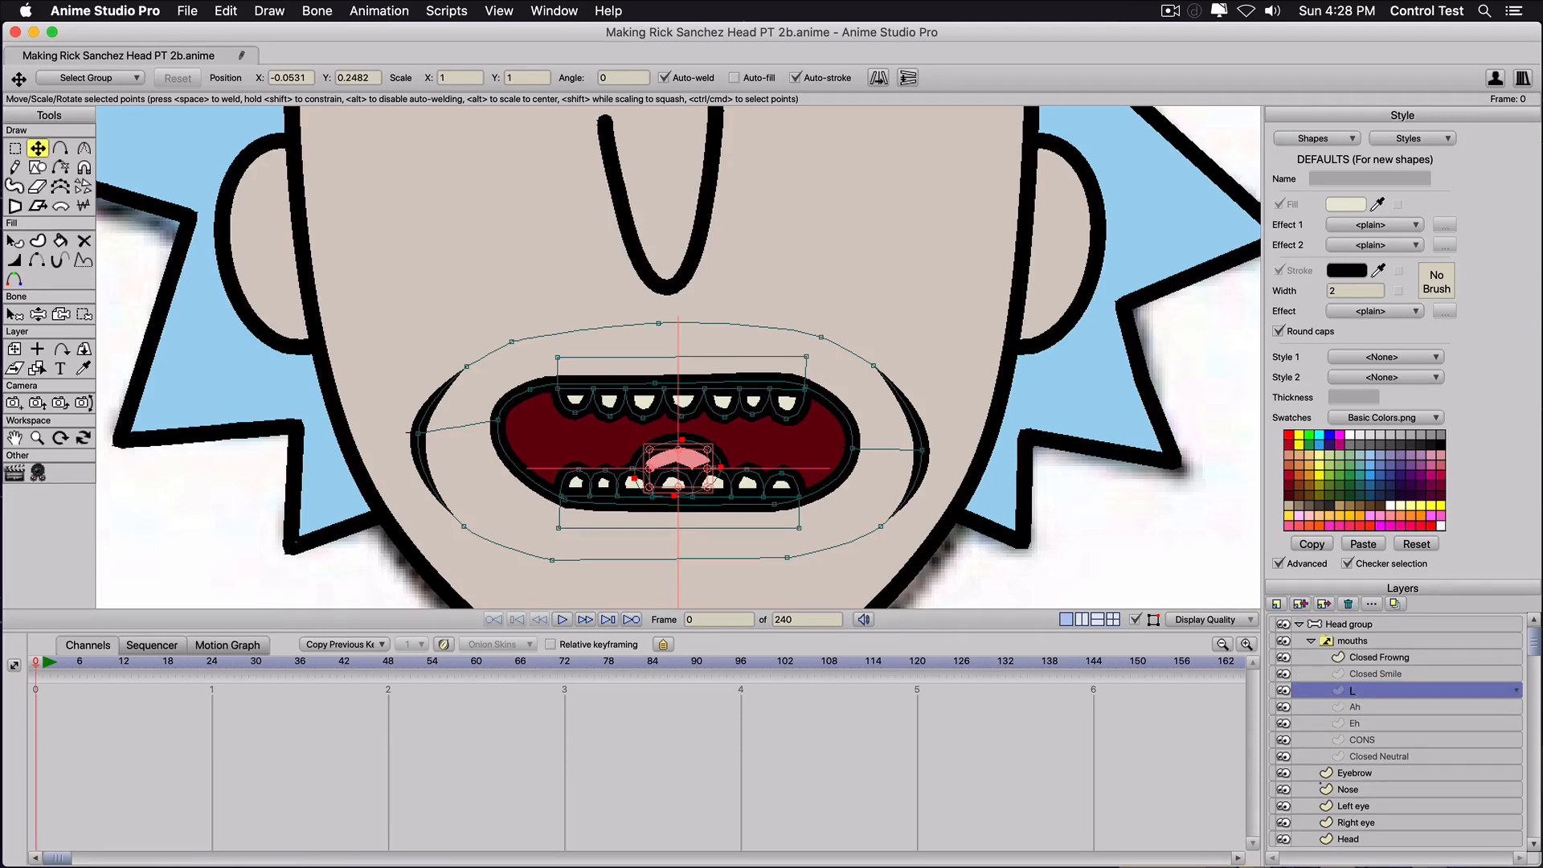
# Raise the L mouth's bottom jaw group slightly and pull the tongue's top point up to the top teeth.
pyautogui.click(93, 78)
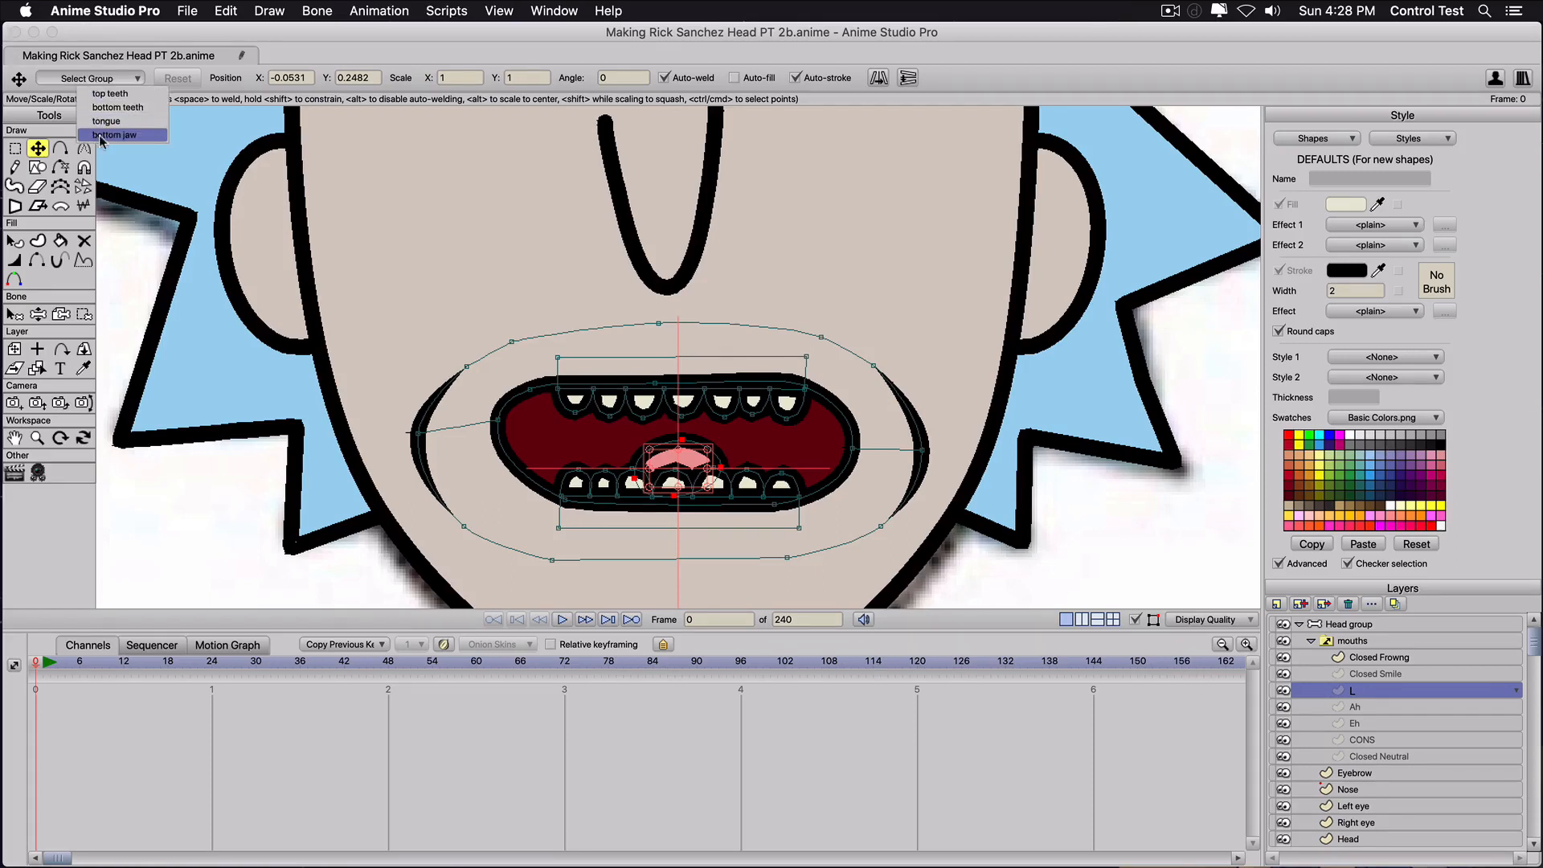
pyautogui.moveTo(652, 493); pyautogui.dragTo(656, 488)
pyautogui.click(681, 433)
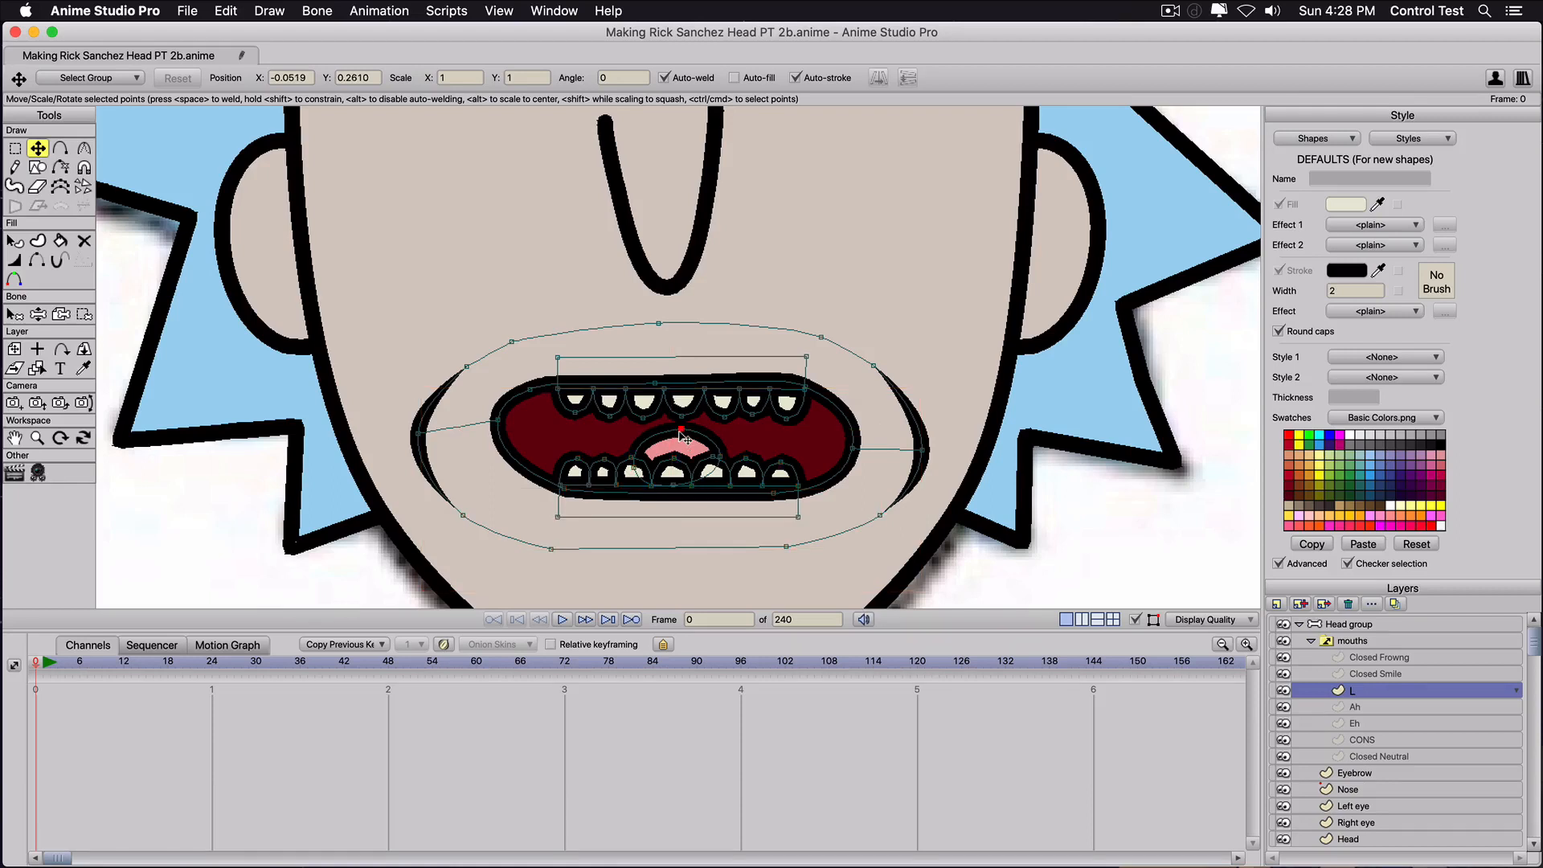
pyautogui.moveTo(683, 432); pyautogui.dragTo(680, 405)
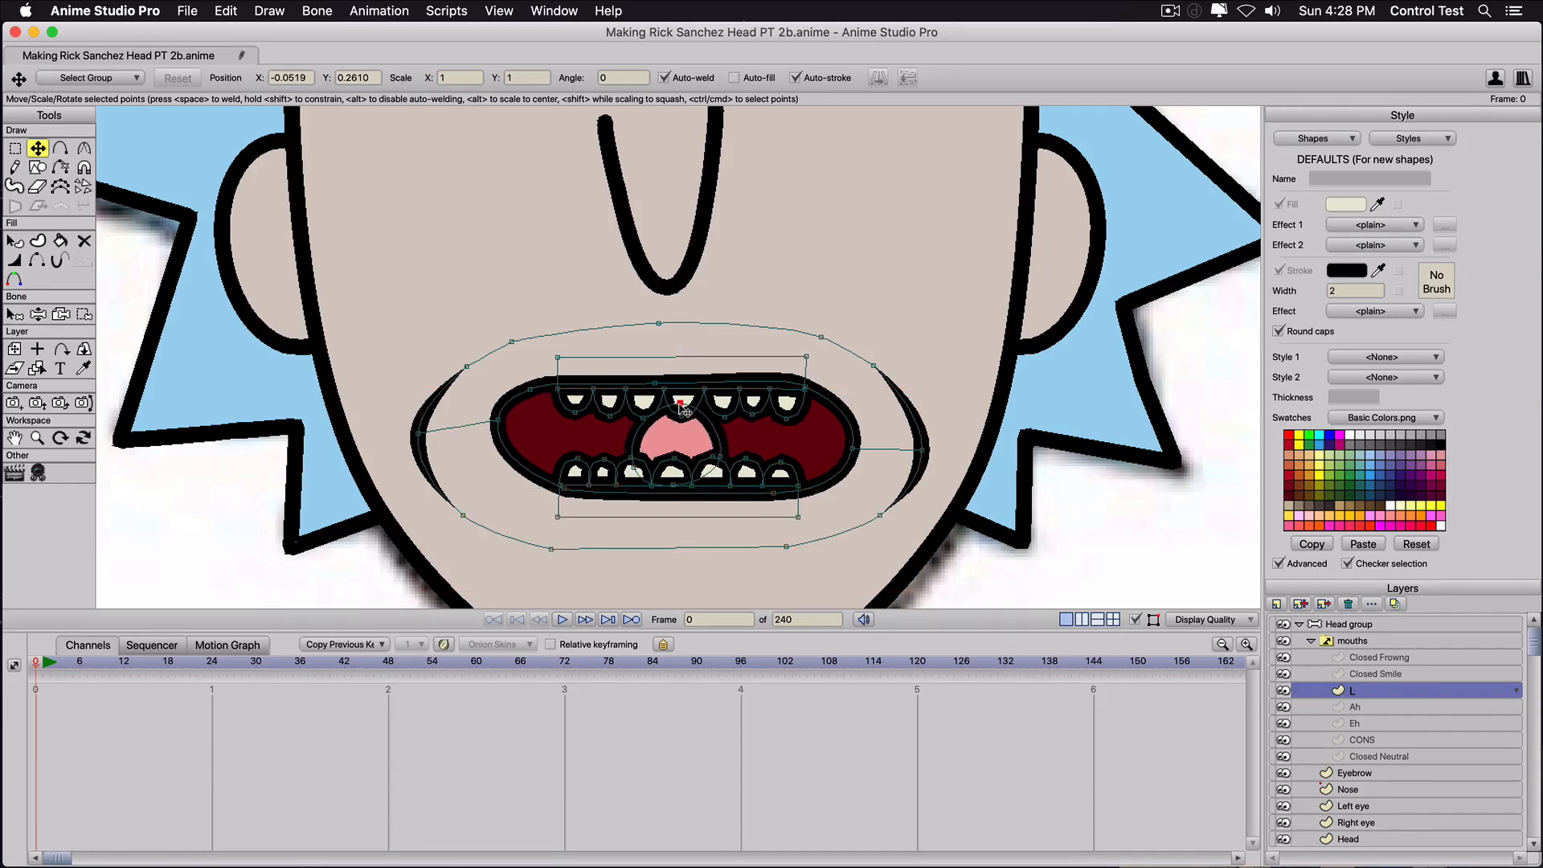
# Narrow the L mouth's tongue by moving its side points inward.
pyautogui.moveTo(720, 457); pyautogui.dragTo(703, 458)
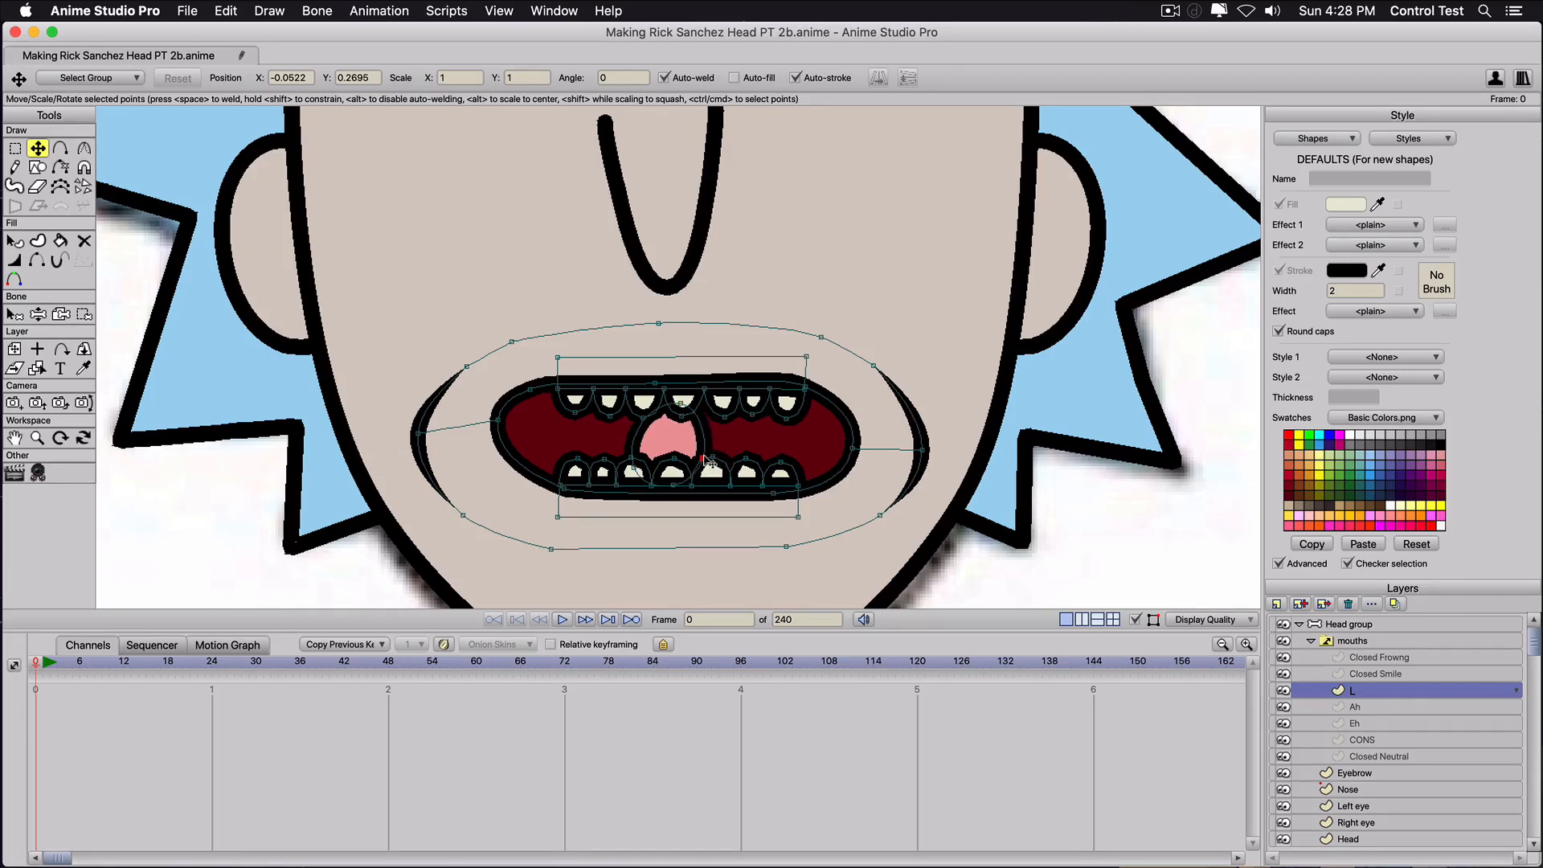
pyautogui.click(634, 458)
pyautogui.moveTo(636, 481); pyautogui.dragTo(647, 491)
# Pull the L mouth's inner corners and the side points of its outer outline slightly inward.
pyautogui.moveTo(496, 419)
pyautogui.mouseDown()
pyautogui.moveTo(531, 426)
pyautogui.moveTo(508, 434)
pyautogui.mouseUp()
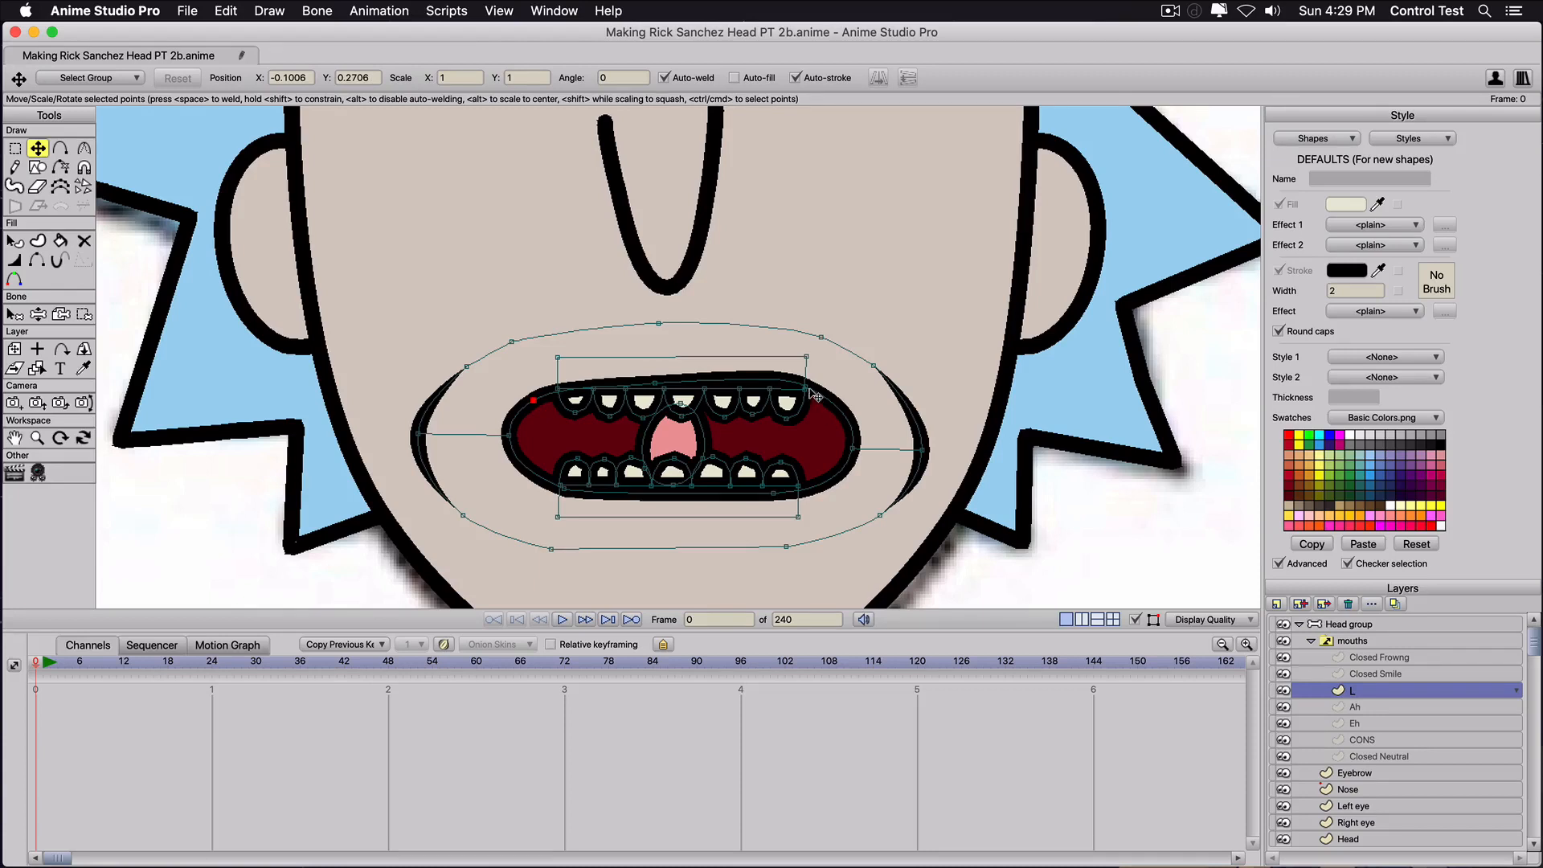
pyautogui.moveTo(808, 389); pyautogui.dragTo(810, 394)
pyautogui.moveTo(853, 448); pyautogui.dragTo(913, 441)
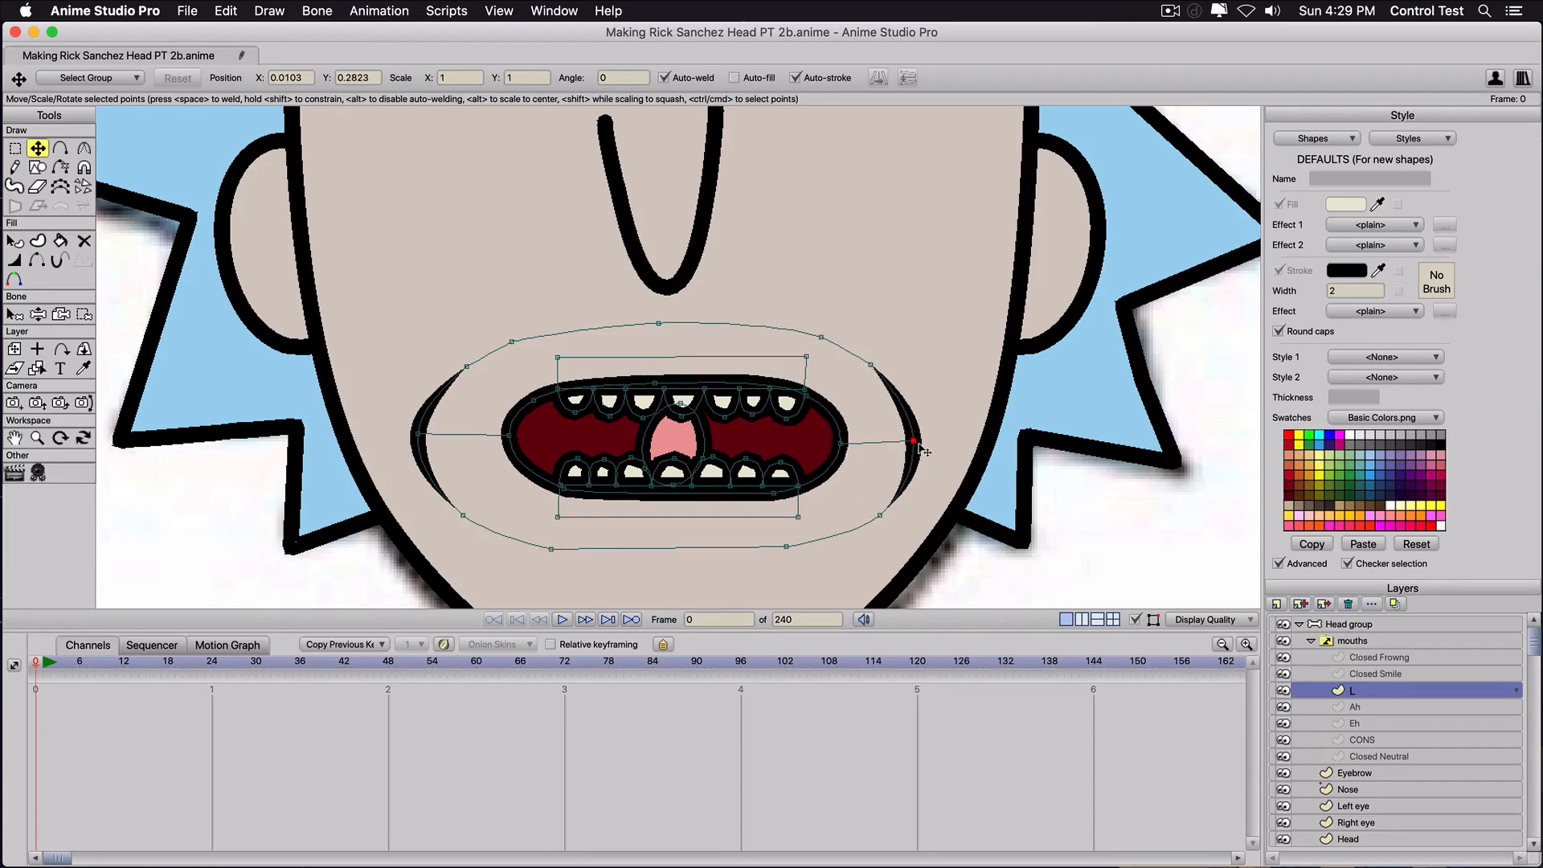
pyautogui.moveTo(882, 520); pyautogui.dragTo(876, 521)
pyautogui.moveTo(422, 441); pyautogui.dragTo(432, 434)
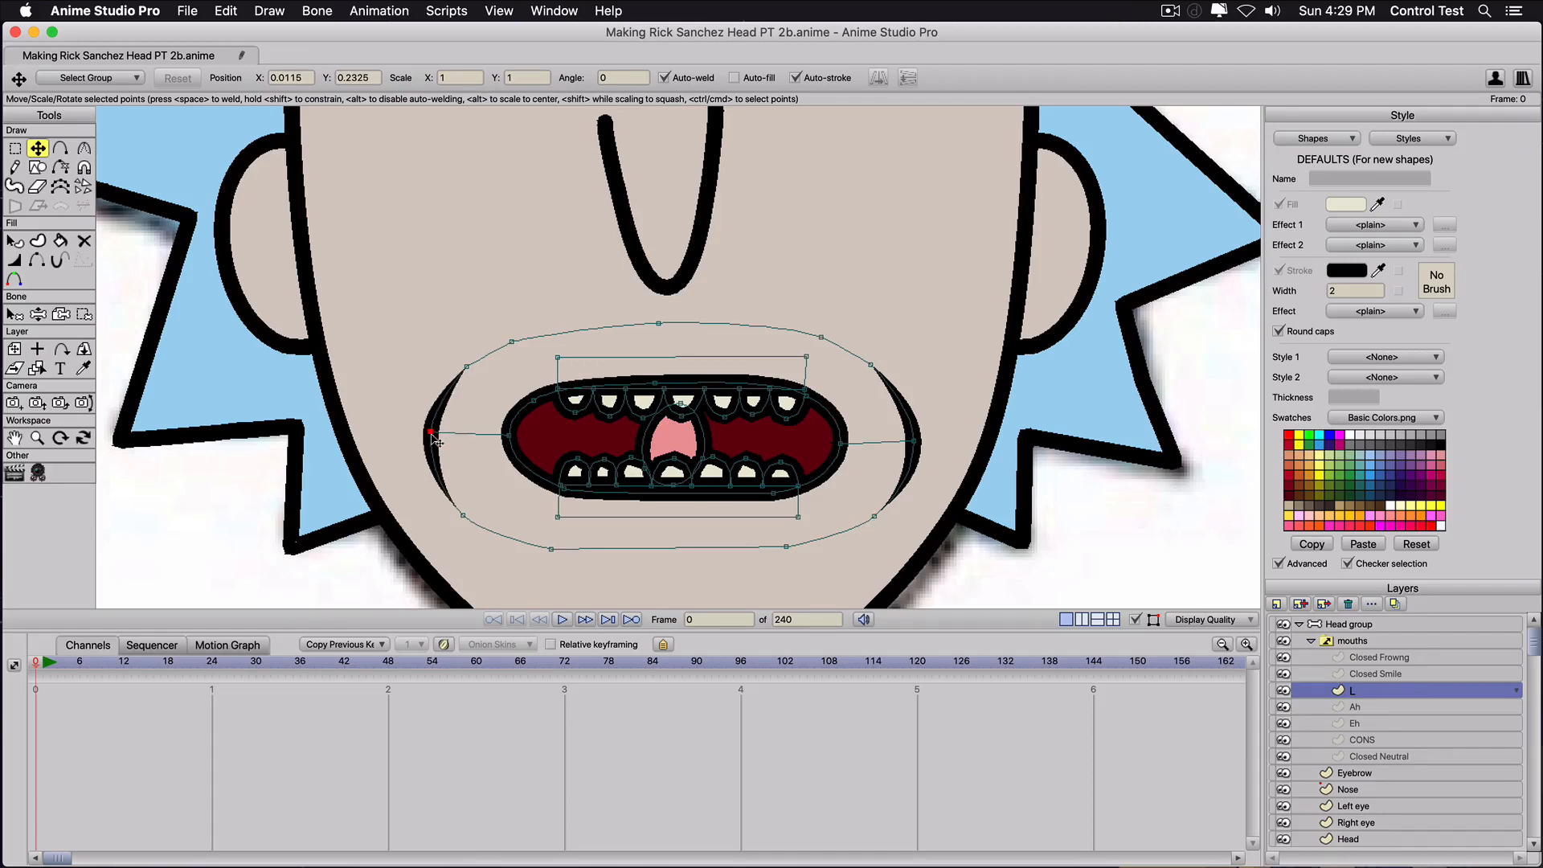
pyautogui.moveTo(464, 515); pyautogui.dragTo(474, 512)
pyautogui.moveTo(468, 368); pyautogui.dragTo(480, 365)
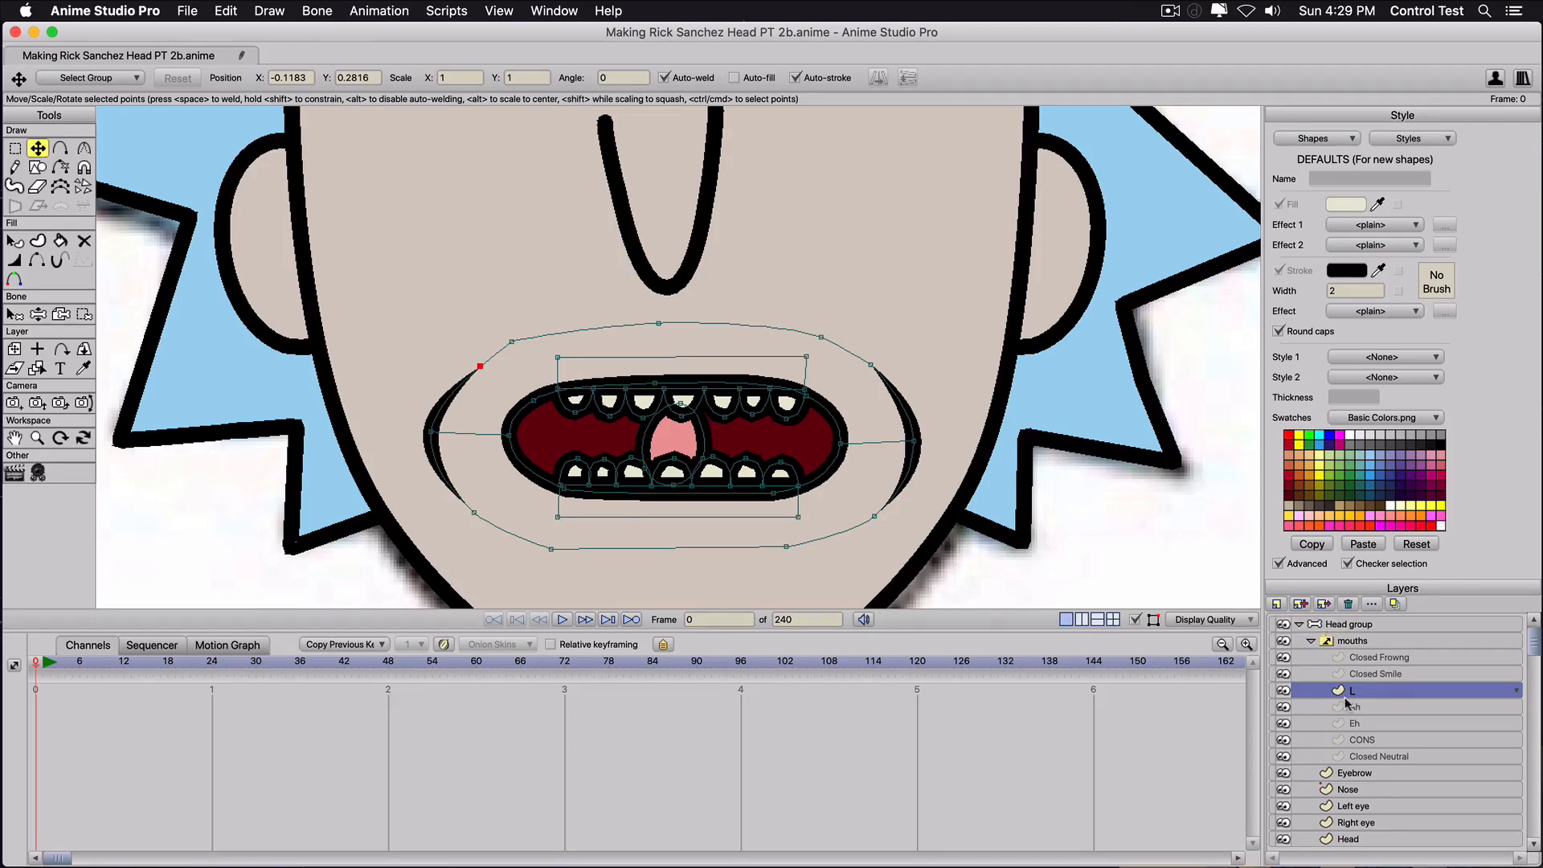
# Duplicate the L mouth layer and squeeze the copy's inner mouth horizontally into a small central opening.
pyautogui.click(1297, 605)
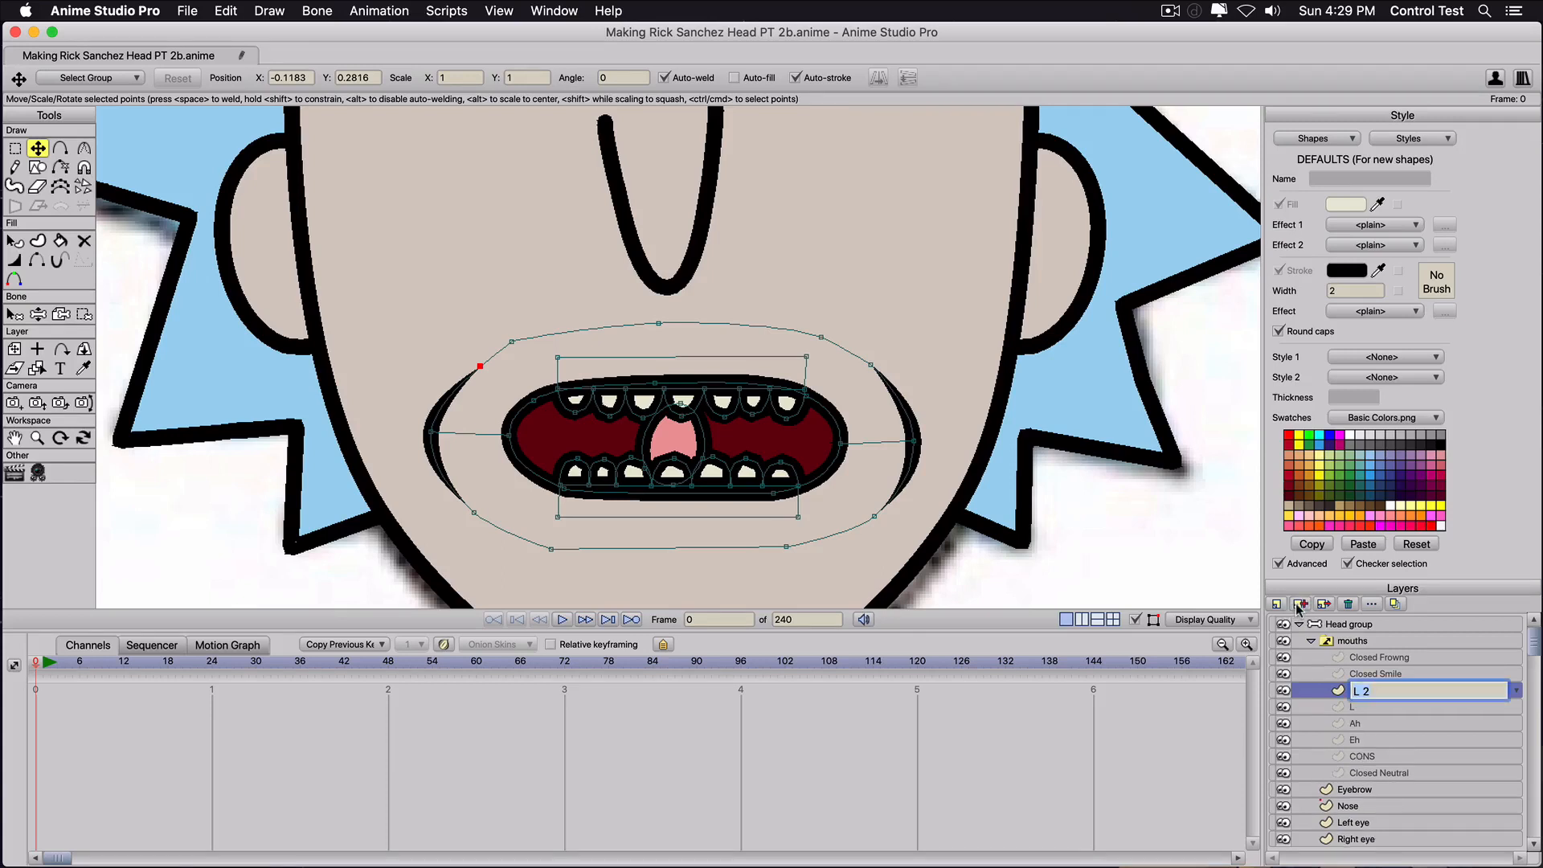
pyautogui.doubleClick(528, 472)
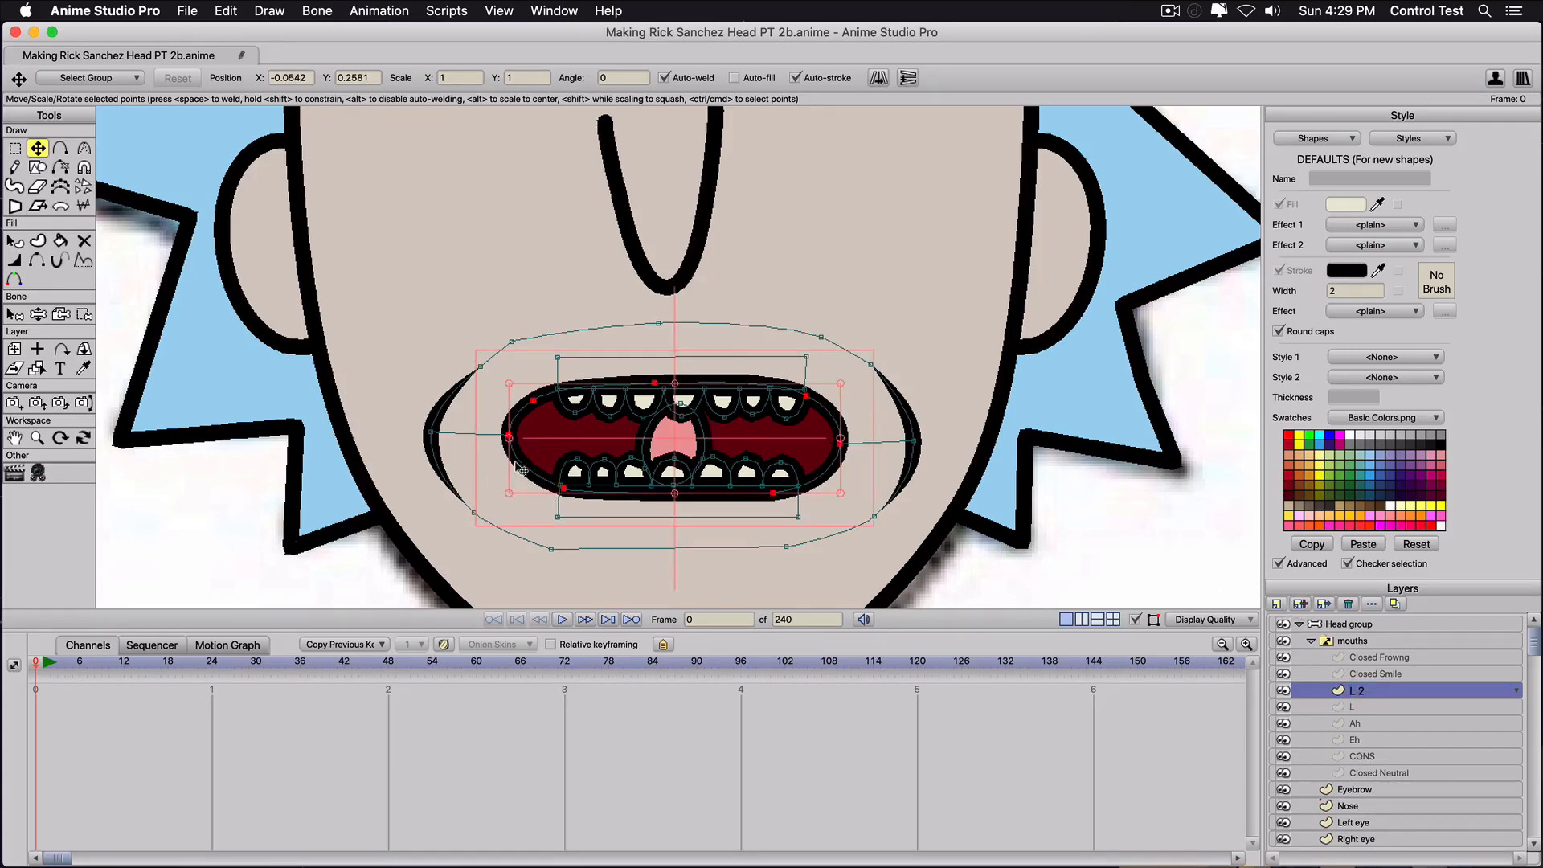
pyautogui.click(526, 466)
pyautogui.moveTo(509, 438); pyautogui.dragTo(627, 452)
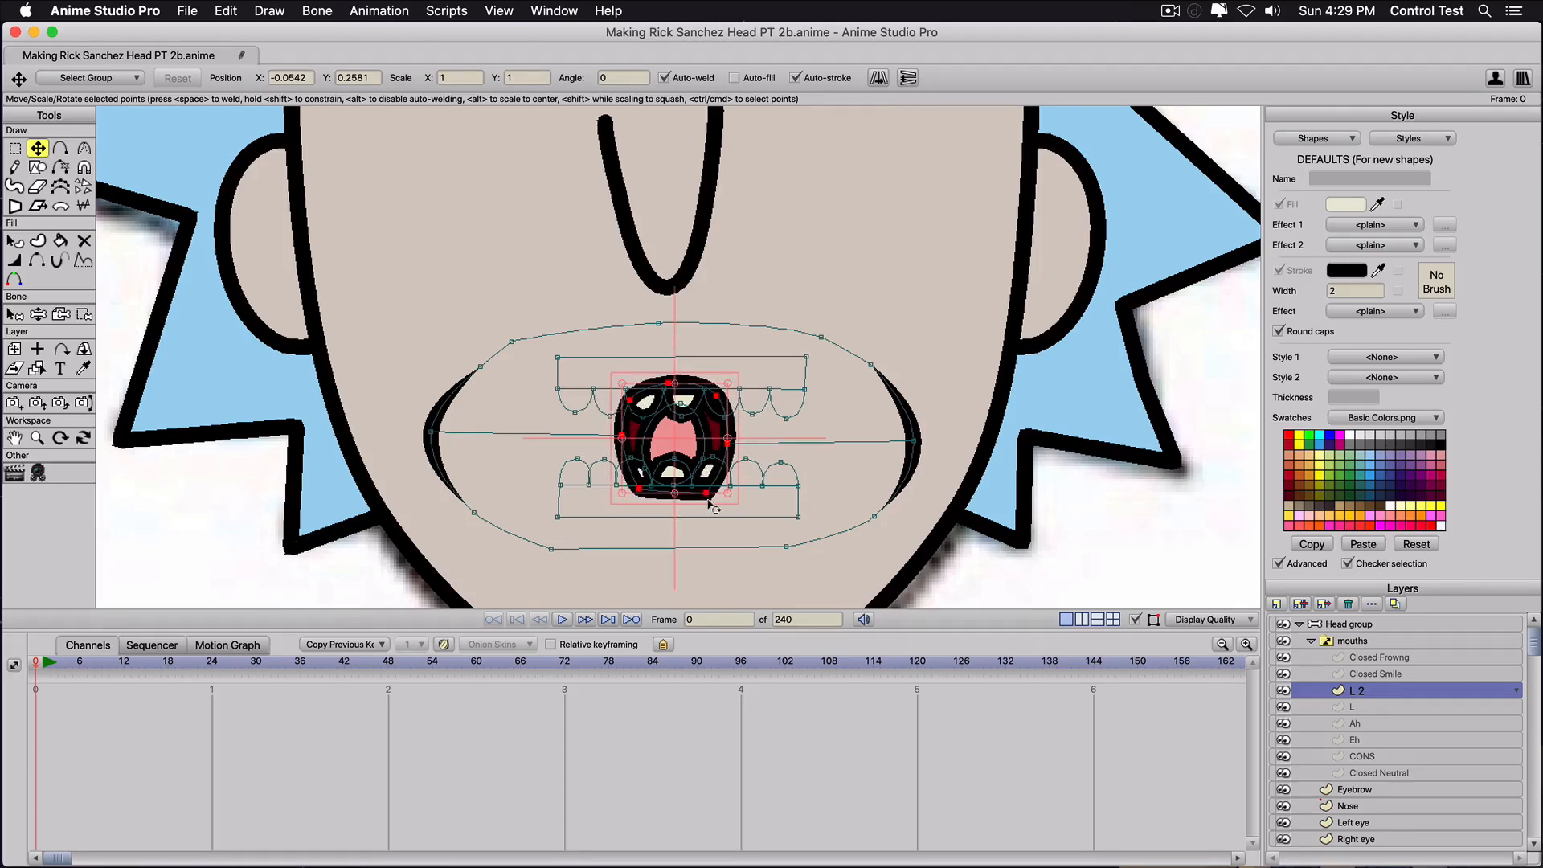
# Round the small mouth opening's two bottom corner points with the Curvature tool.
pyautogui.click(707, 493)
pyautogui.press('c')
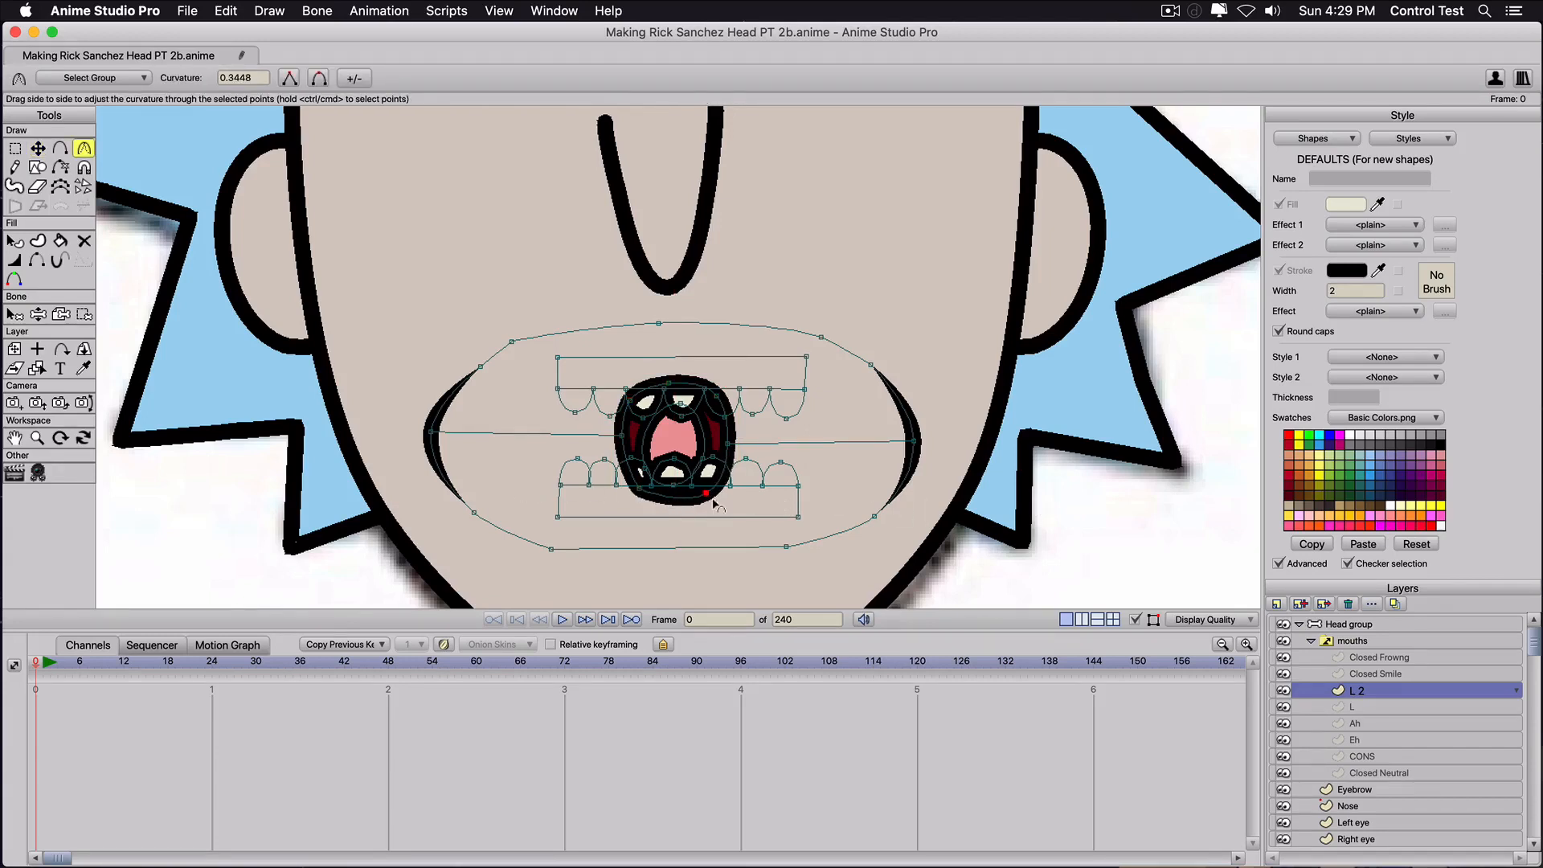
pyautogui.click(639, 487)
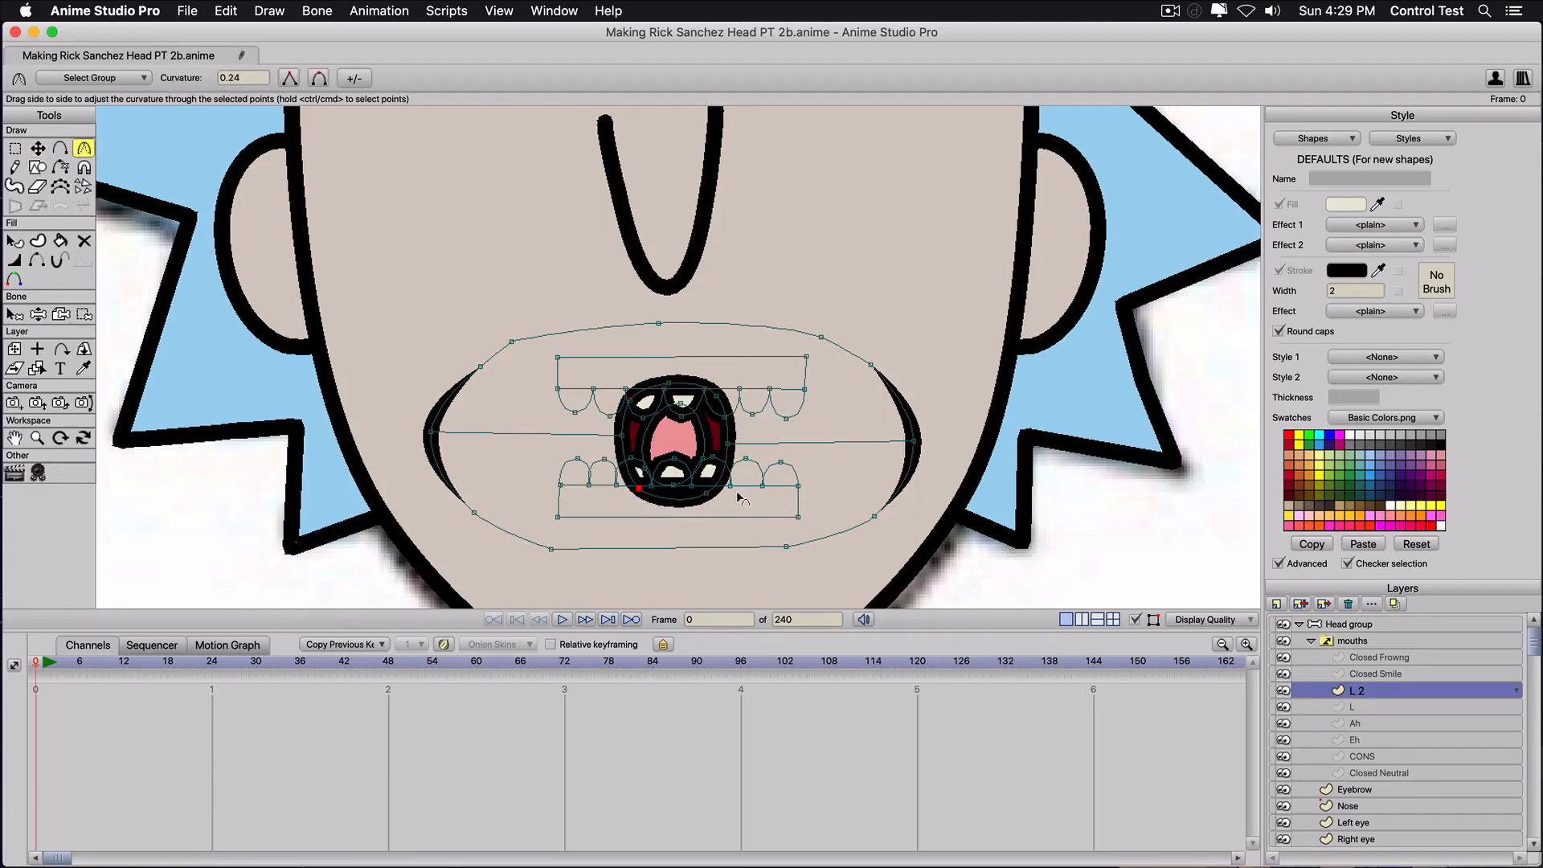
# Move the tongue down out of the small mouth opening and lower the bottom teeth group slightly.
pyautogui.press('t')
pyautogui.click(674, 430)
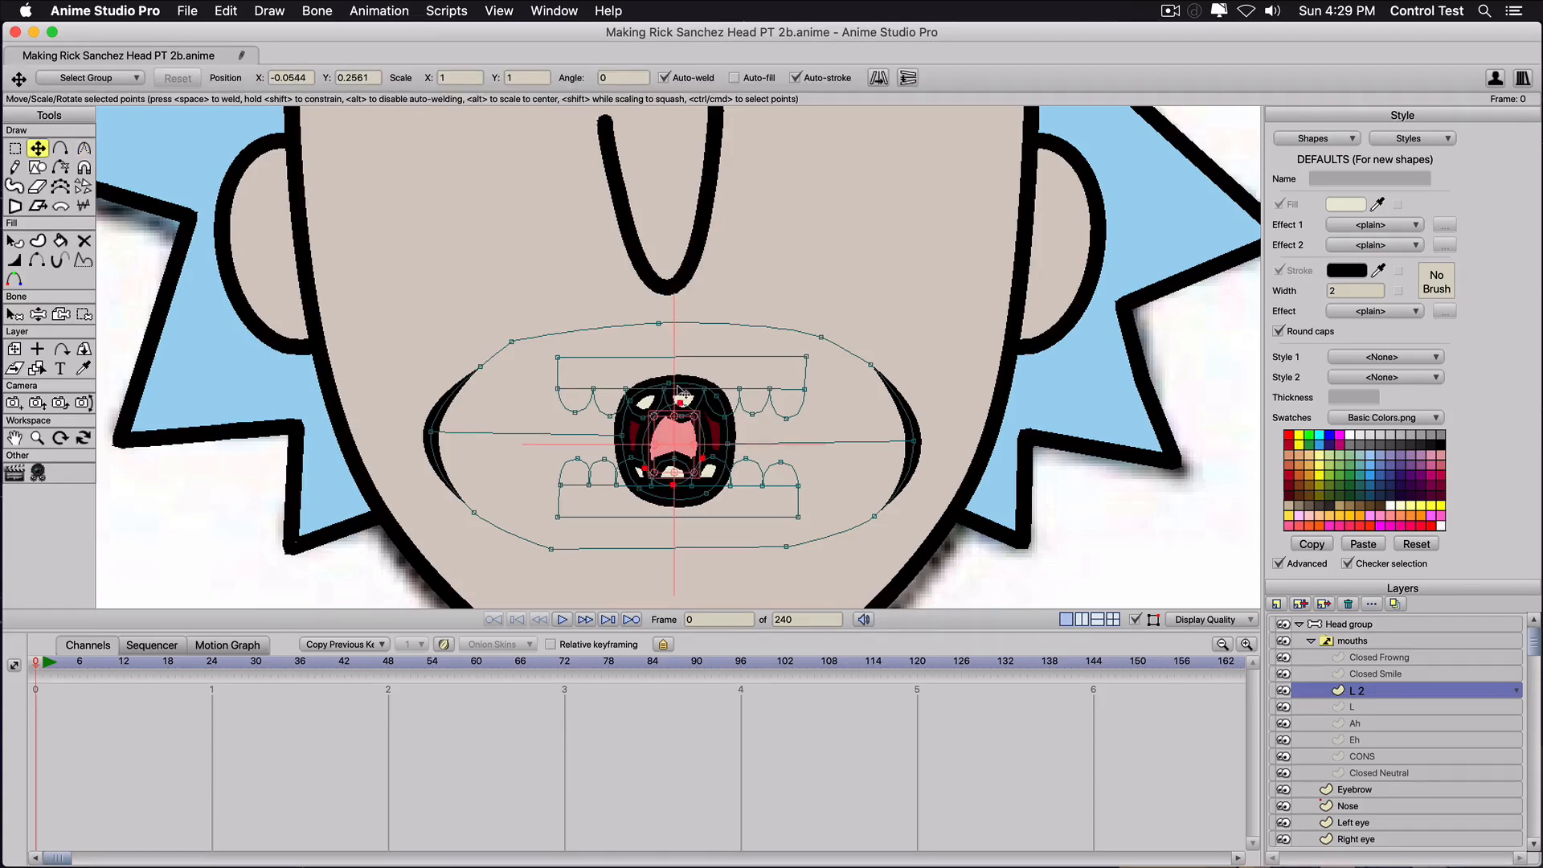
pyautogui.moveTo(676, 413); pyautogui.dragTo(676, 452)
pyautogui.moveTo(678, 479); pyautogui.dragTo(675, 483)
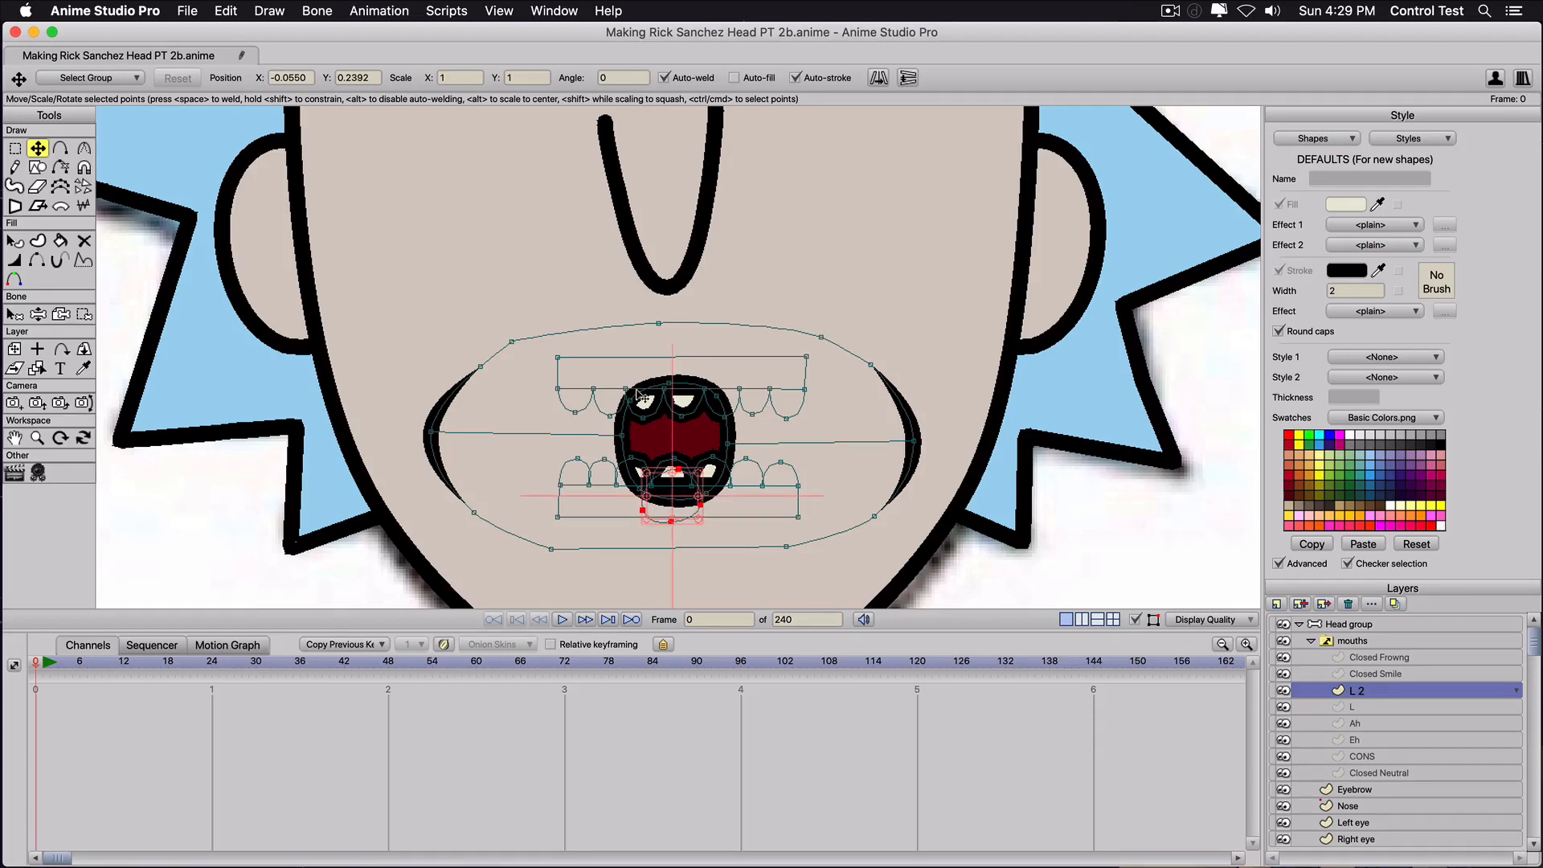
pyautogui.doubleClick(607, 491)
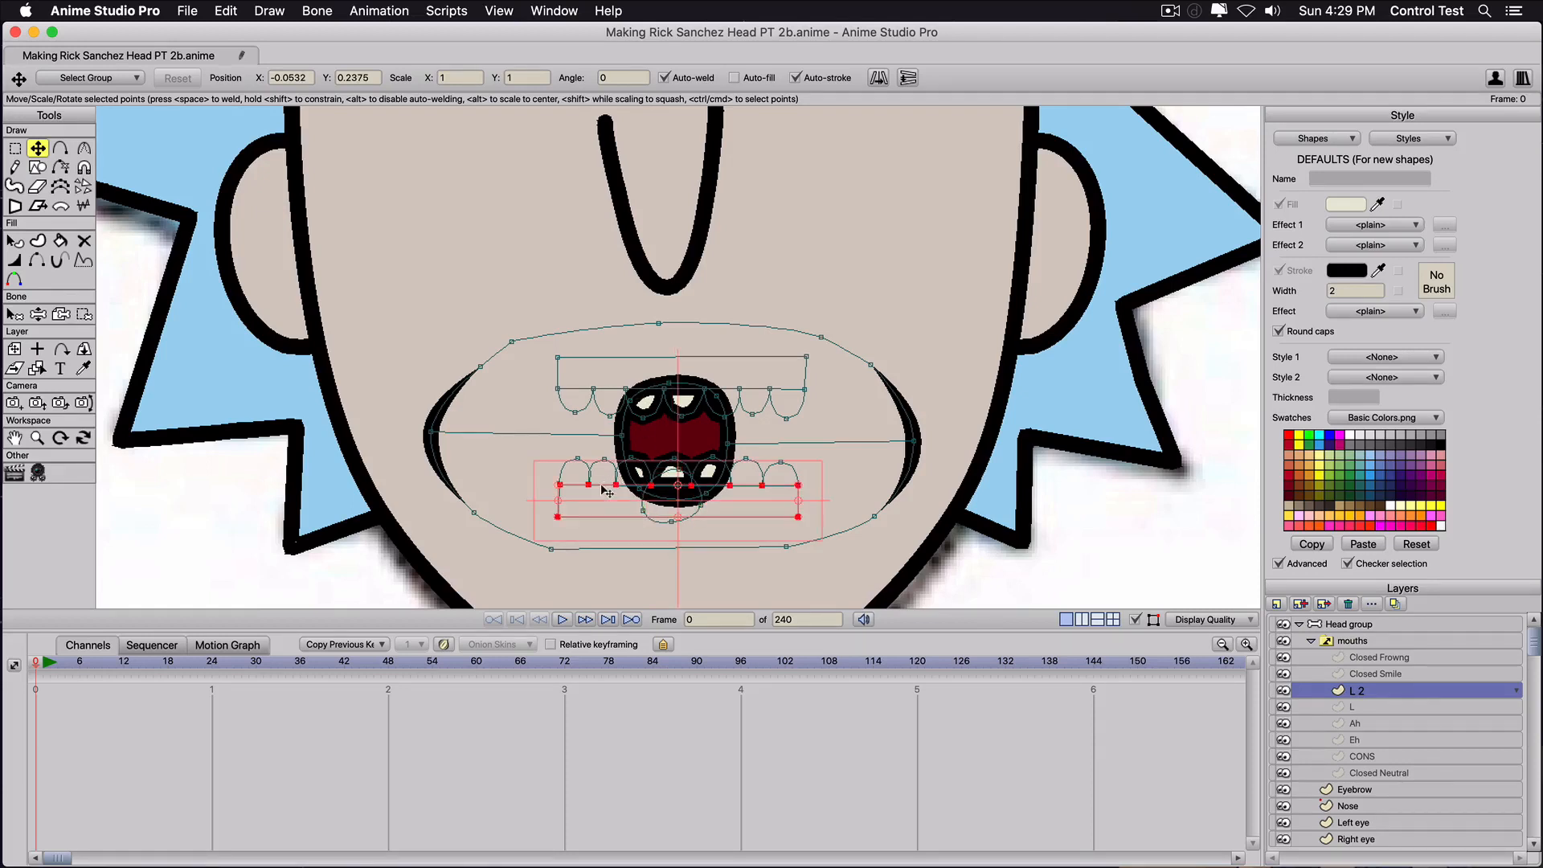
pyautogui.click(71, 79)
pyautogui.click(95, 107)
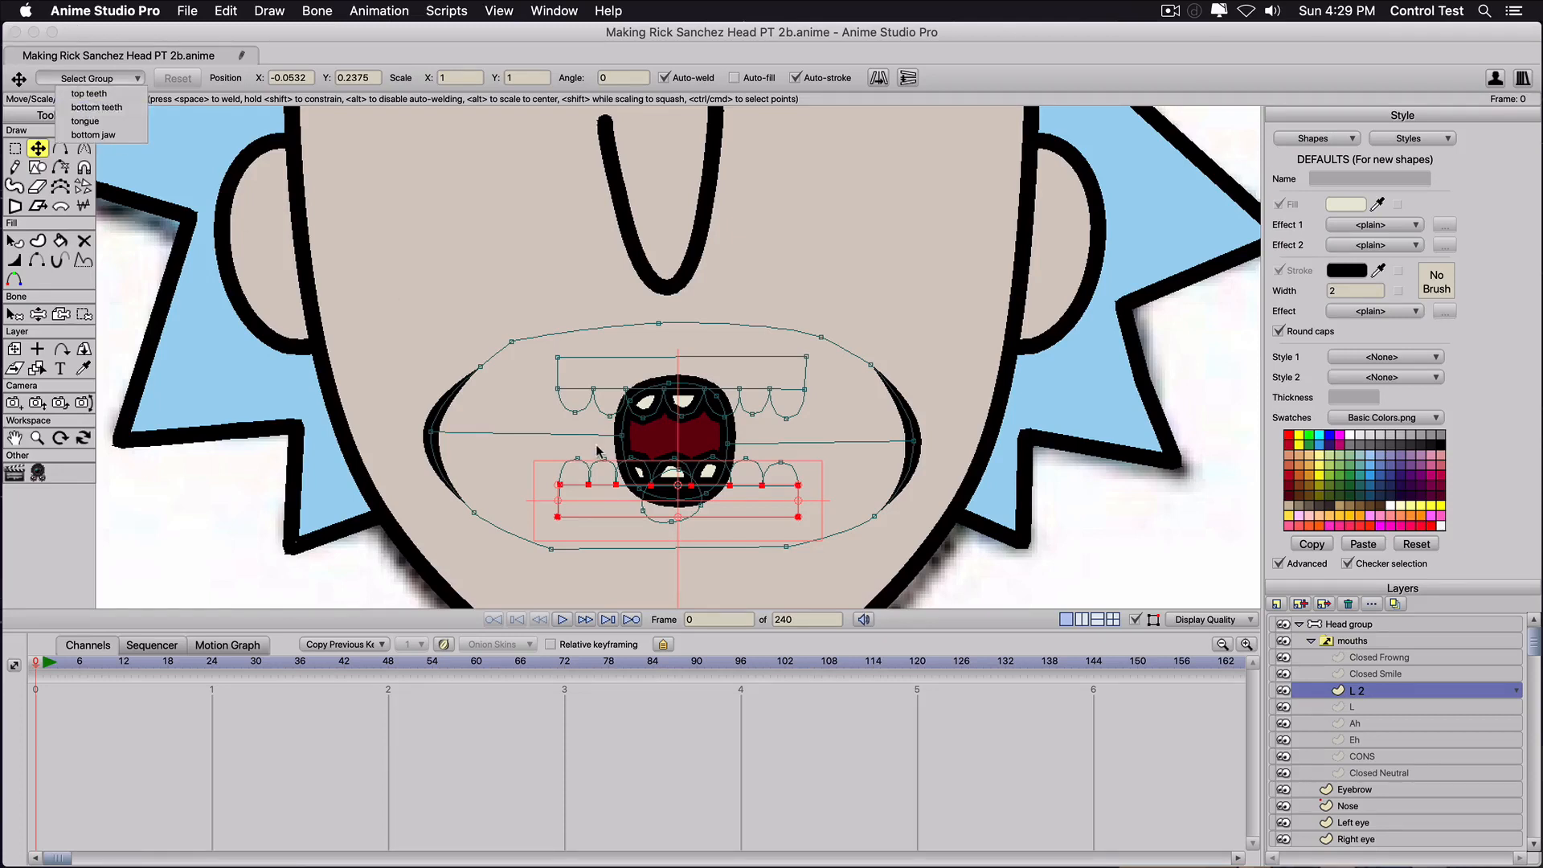
pyautogui.moveTo(598, 470); pyautogui.dragTo(594, 482)
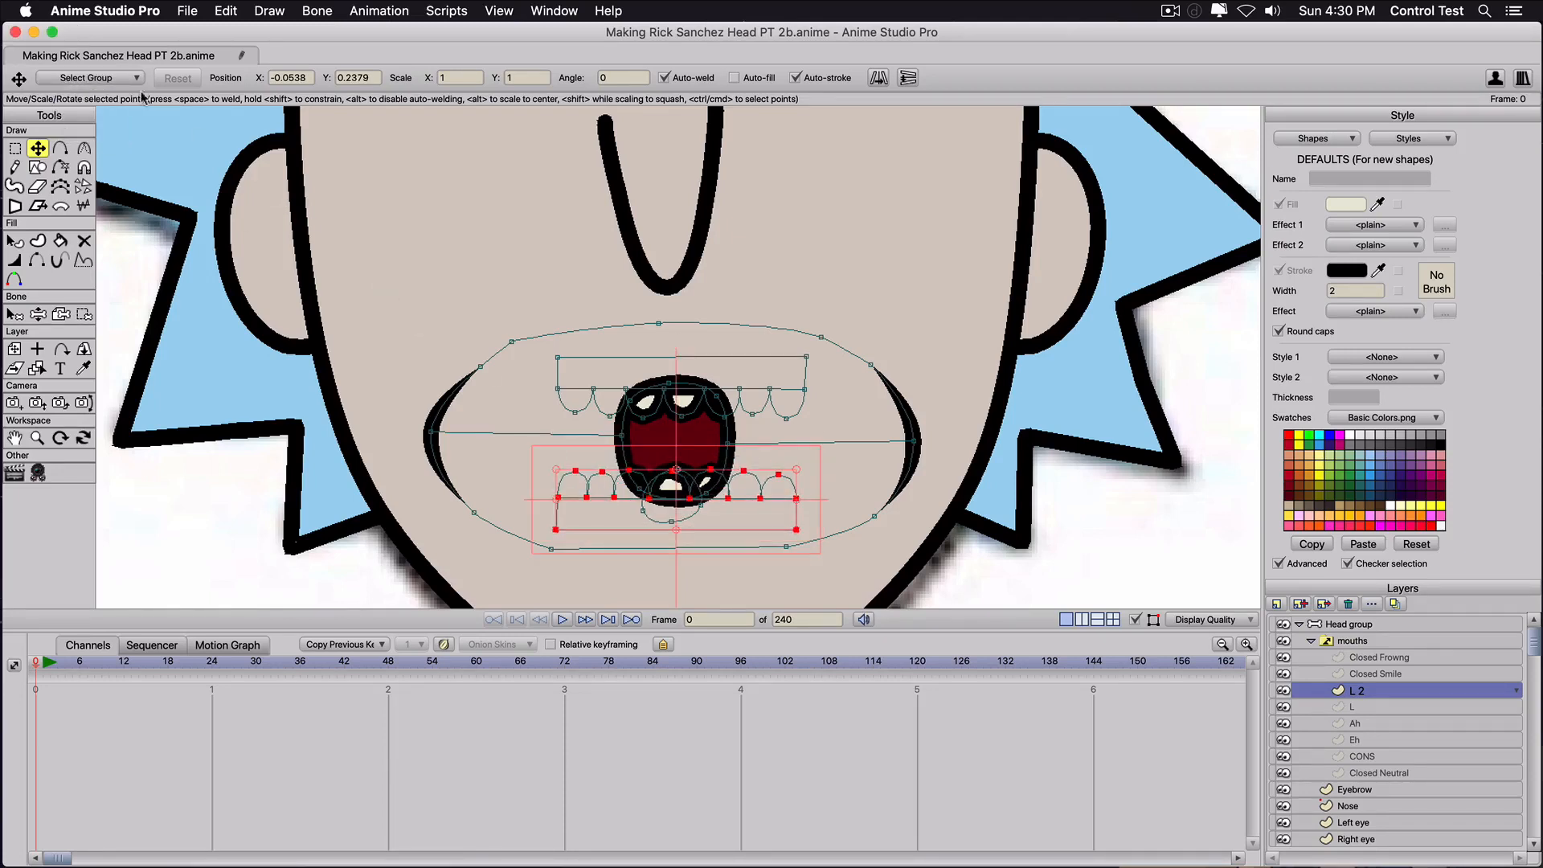
# Raise the top teeth group slightly and scale the inner mouth opening down to clear the teeth from view.
pyautogui.click(113, 80)
pyautogui.click(113, 95)
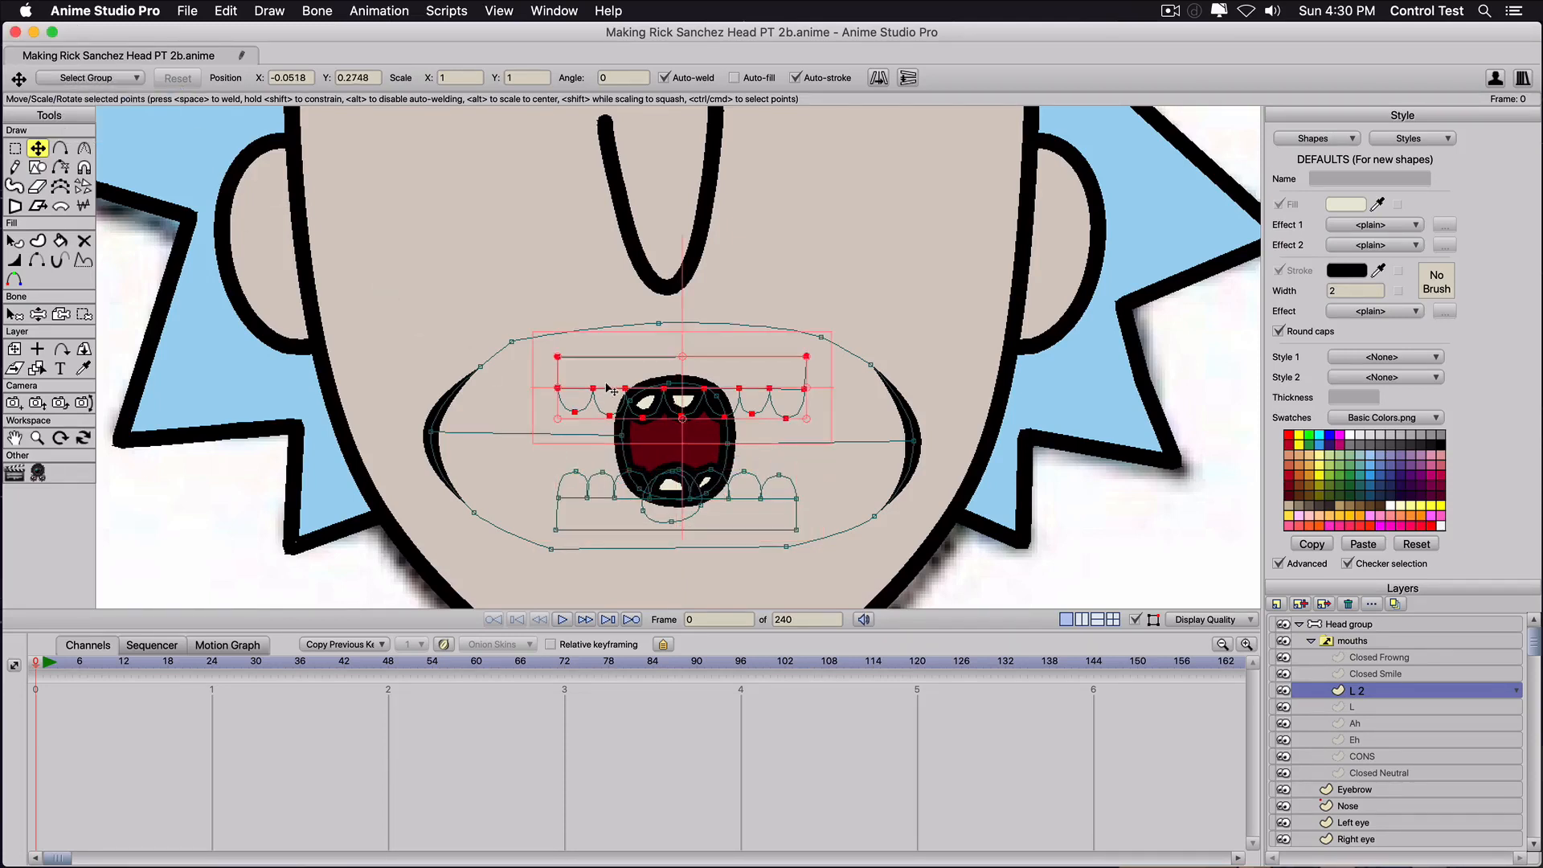
pyautogui.moveTo(611, 390); pyautogui.dragTo(611, 381)
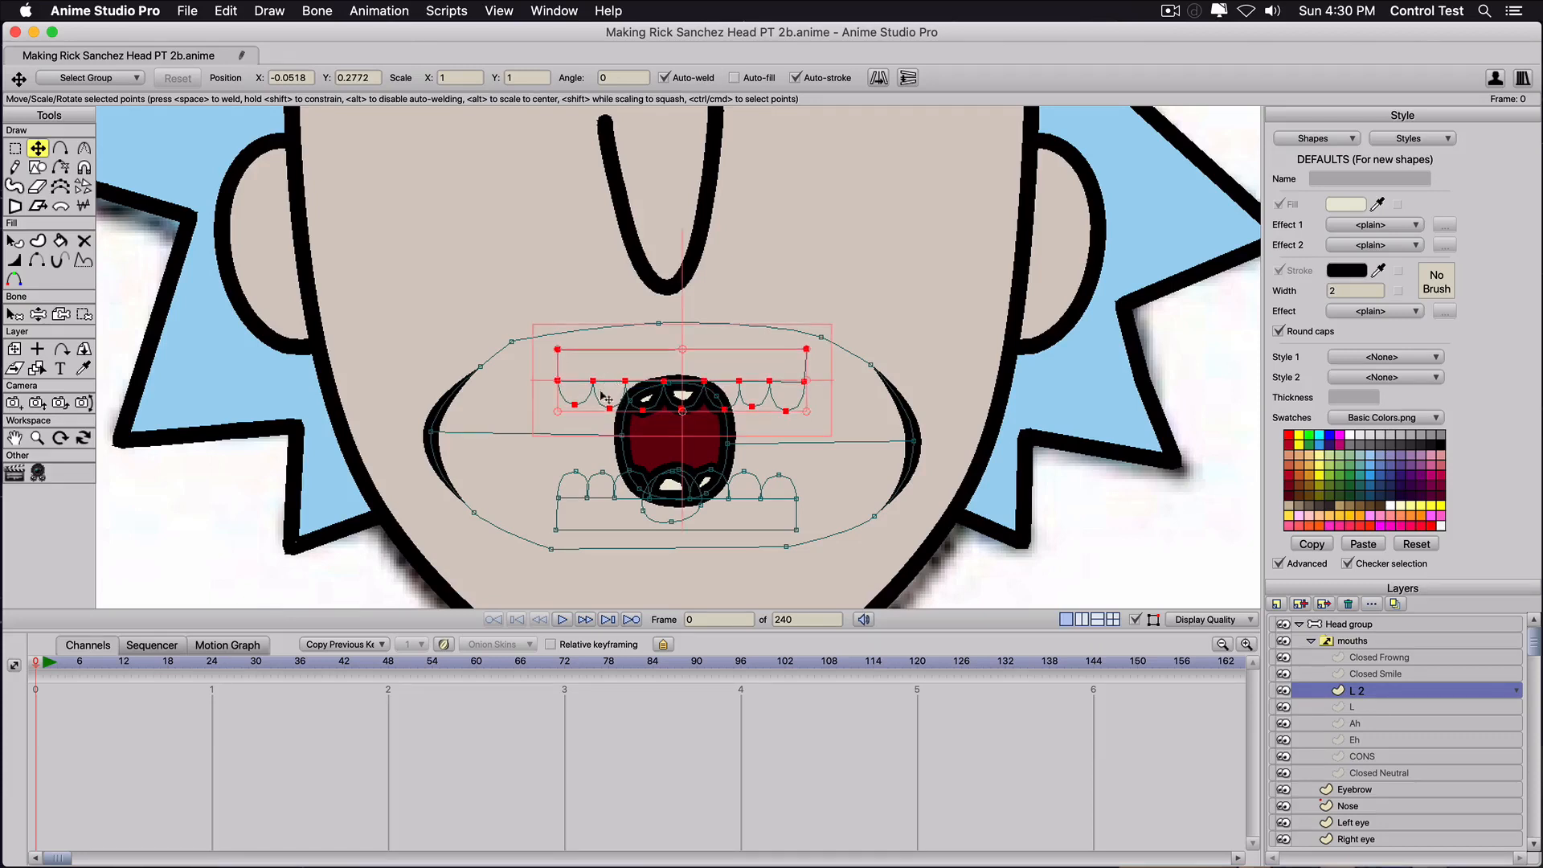
pyautogui.doubleClick(631, 458)
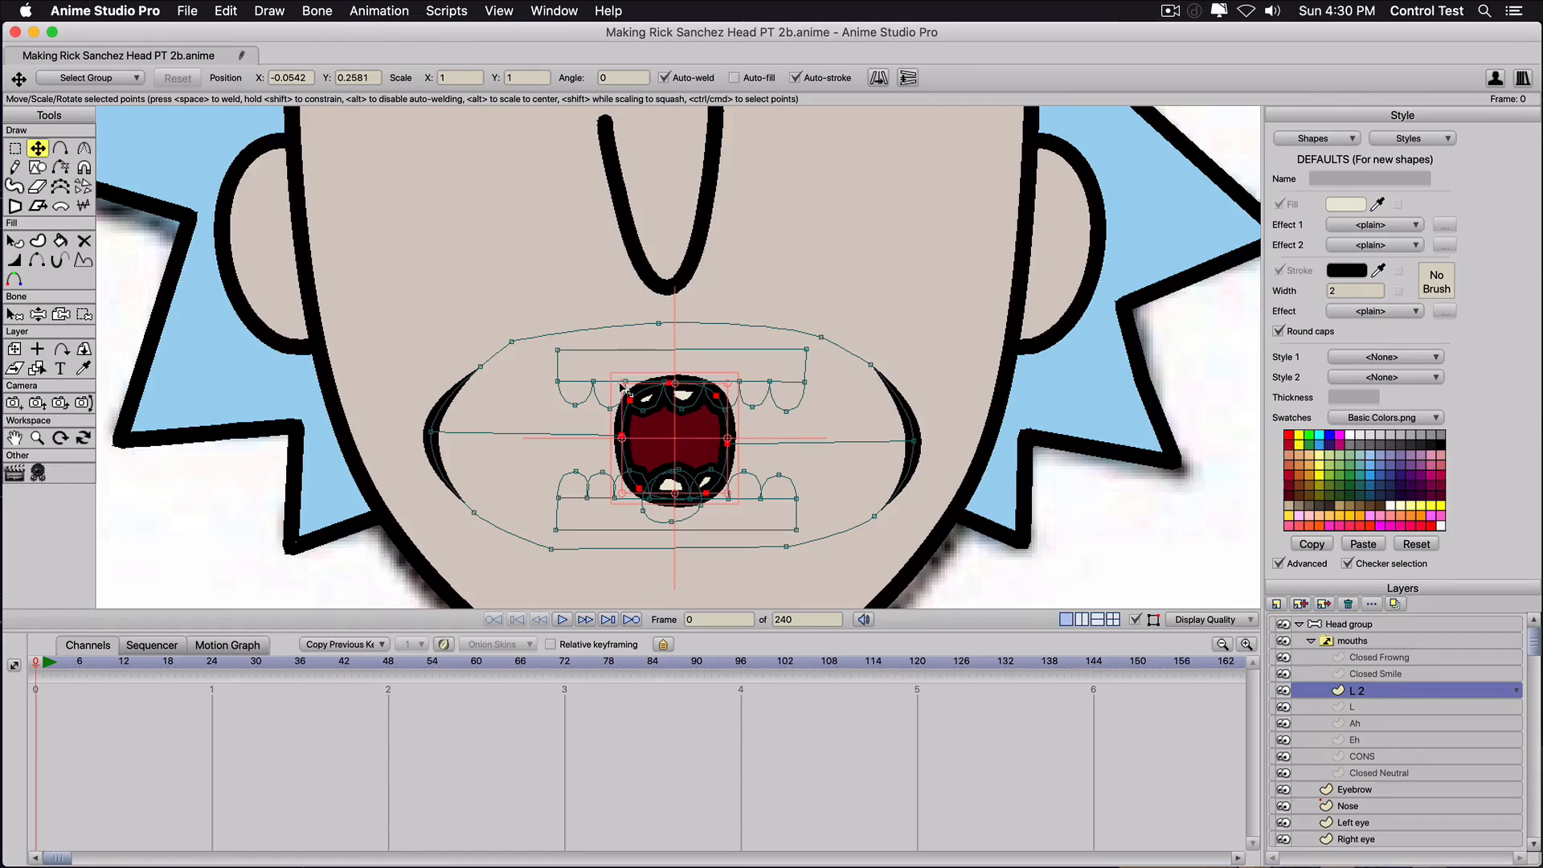
pyautogui.moveTo(625, 389); pyautogui.dragTo(642, 408)
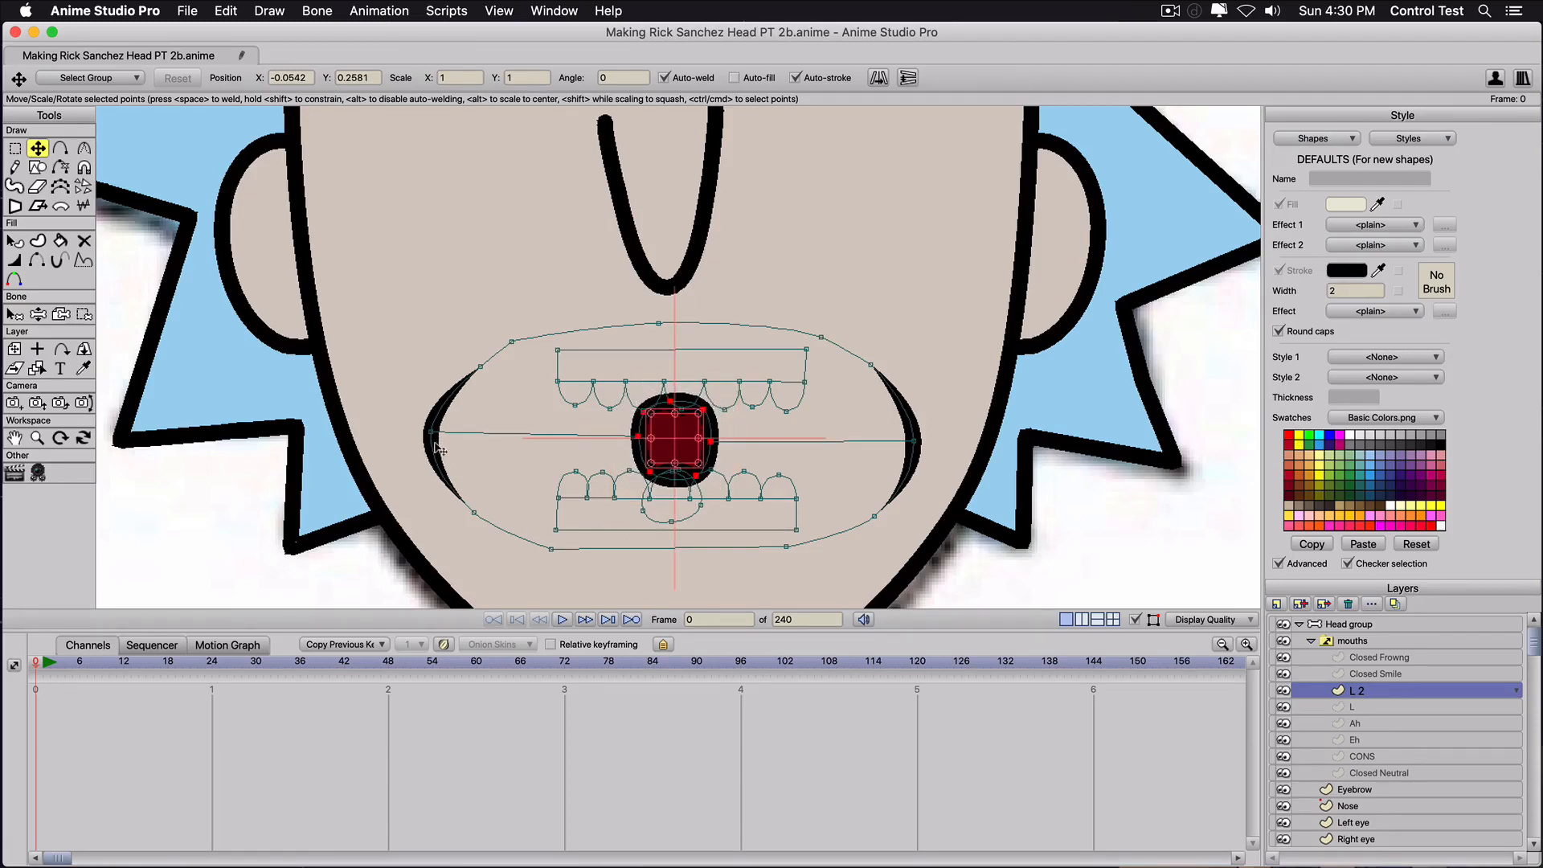
# Move the outer outline's left side points and upper-left point inward toward the small mouth.
pyautogui.press('g')
pyautogui.moveTo(428, 556); pyautogui.dragTo(504, 341)
pyautogui.press('t')
pyautogui.moveTo(441, 440); pyautogui.dragTo(517, 447)
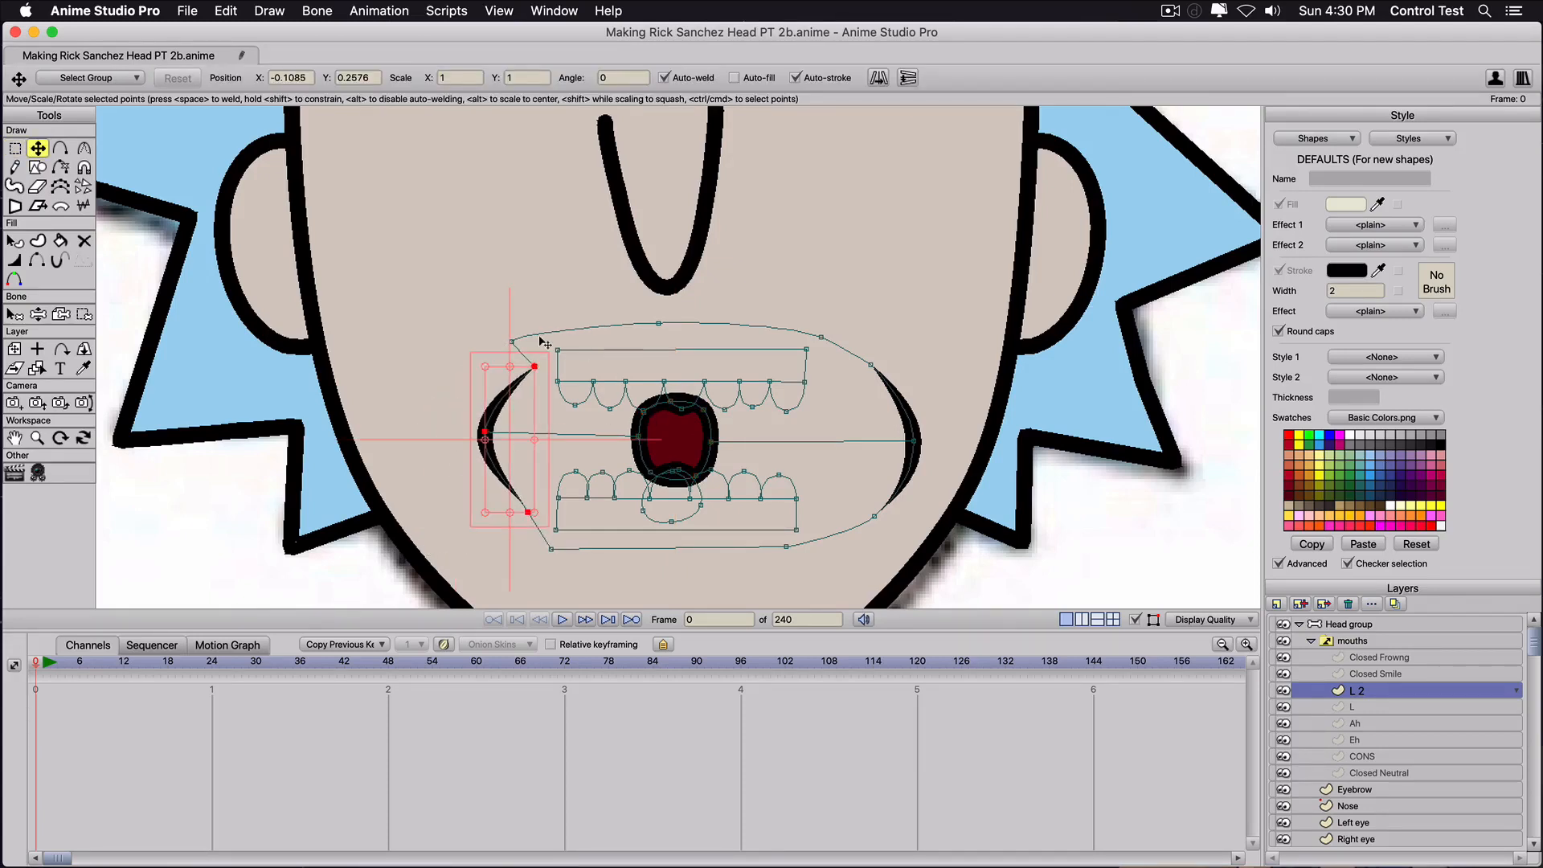
pyautogui.moveTo(514, 341); pyautogui.dragTo(551, 340)
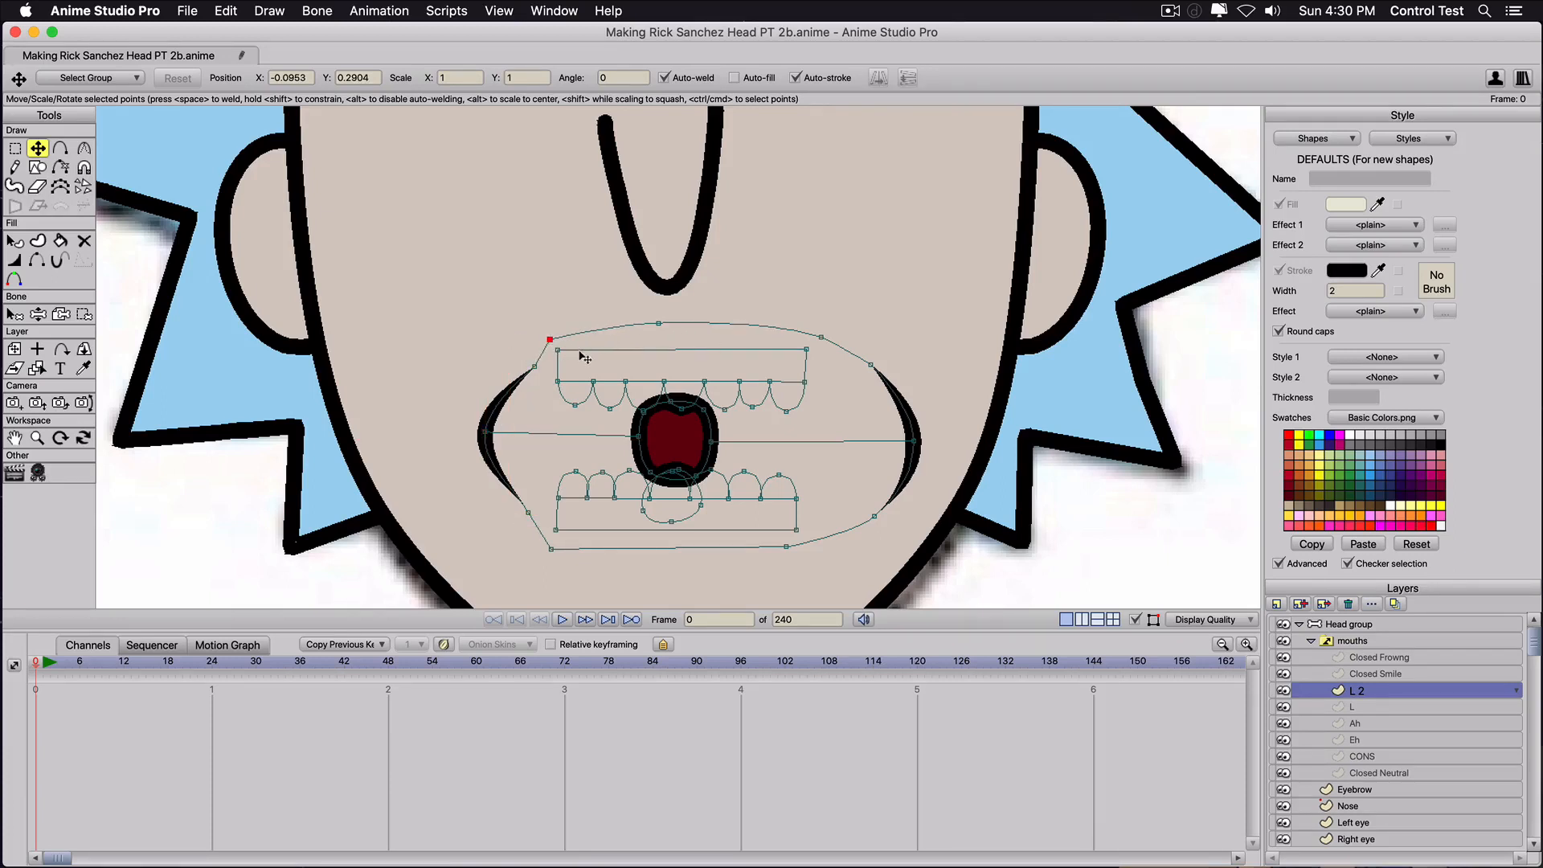
# Pull the outer corner points of the top and bottom teeth shapes inward toward the mouth.
pyautogui.moveTo(569, 355); pyautogui.dragTo(582, 371)
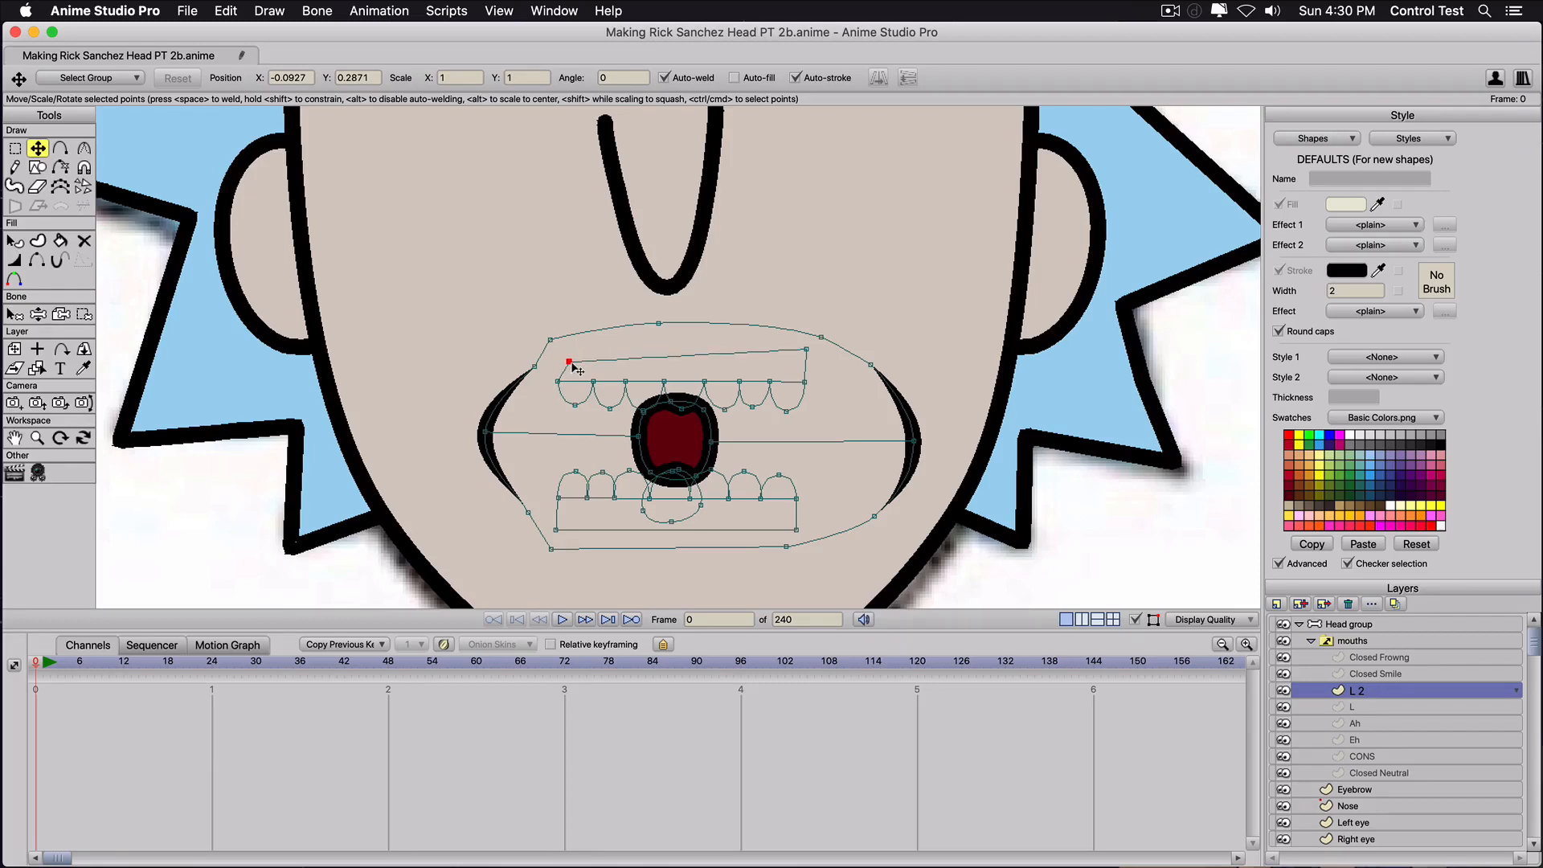
pyautogui.moveTo(805, 352); pyautogui.dragTo(794, 366)
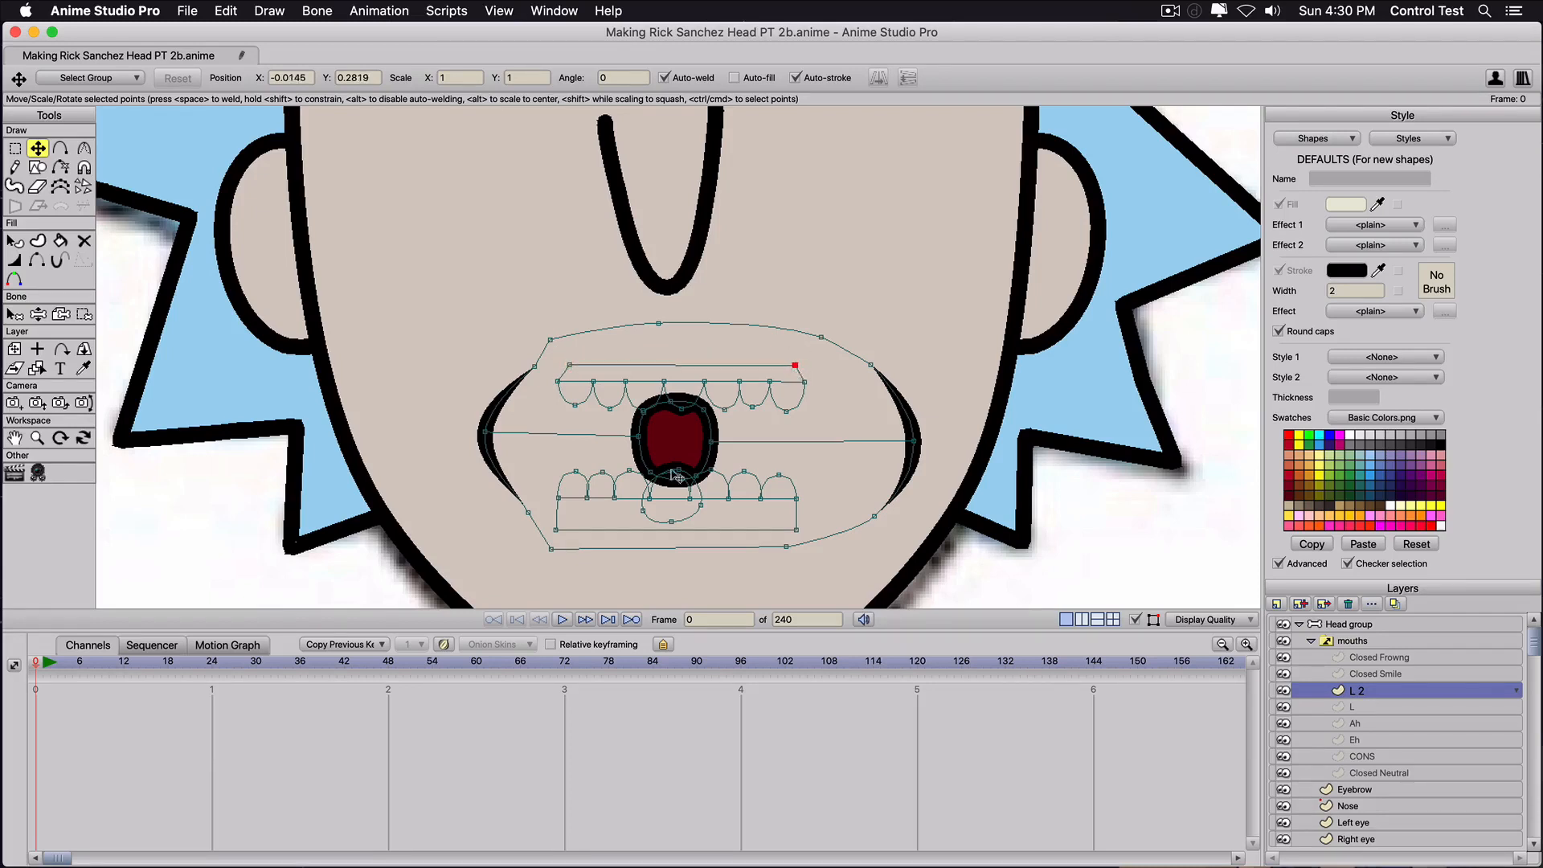
pyautogui.moveTo(556, 530); pyautogui.dragTo(571, 518)
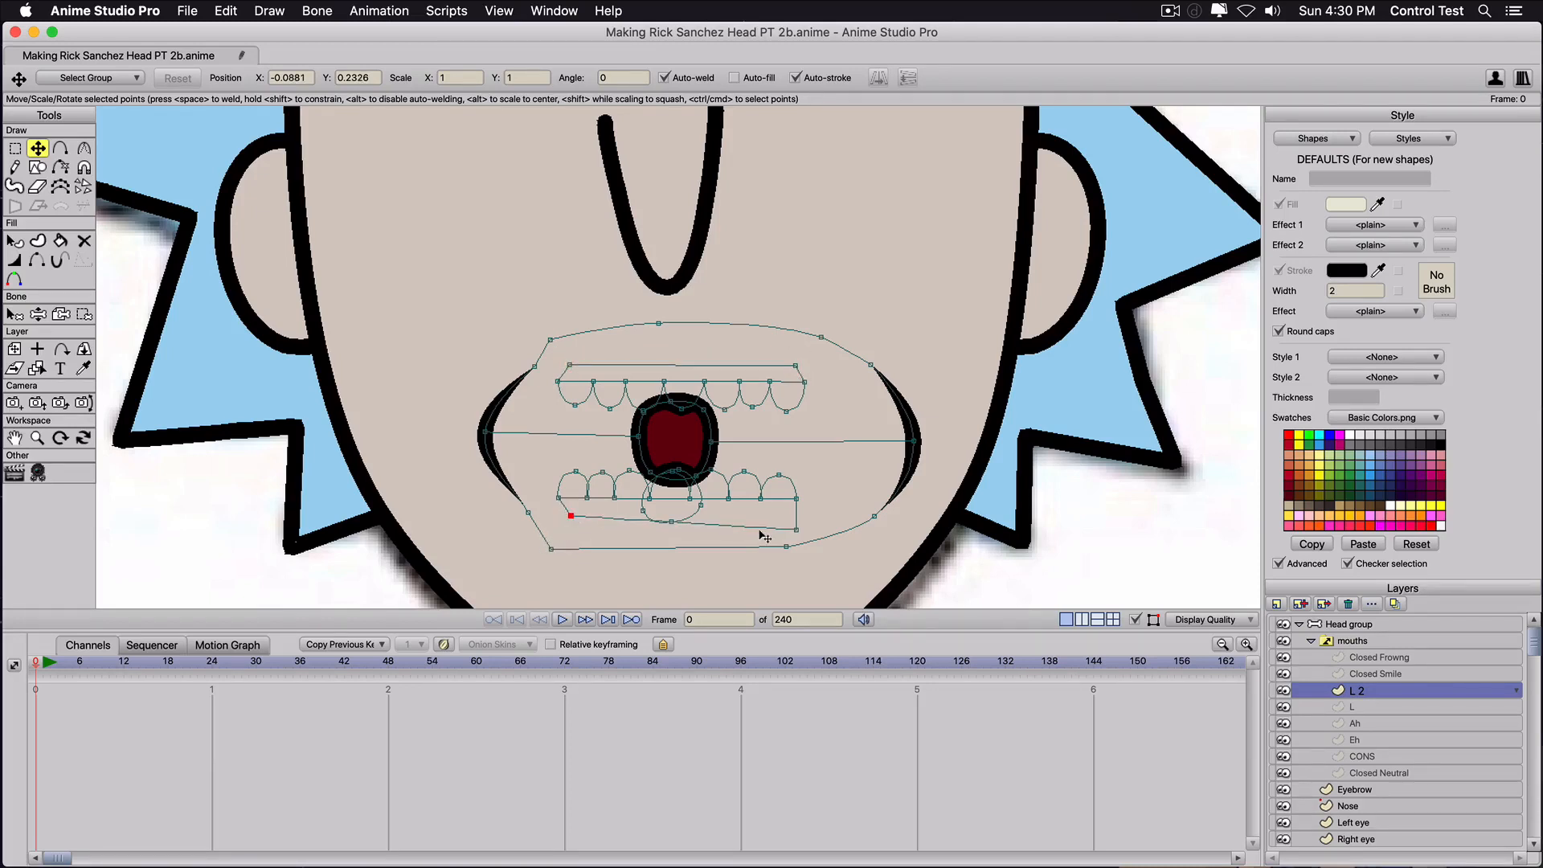
pyautogui.moveTo(796, 531); pyautogui.dragTo(781, 514)
# Move the outer outline's right side and upper-right points inward, and tuck in the top teeth's upper-right corner.
pyautogui.press('g')
pyautogui.moveTo(947, 352); pyautogui.dragTo(851, 537)
pyautogui.press('t')
pyautogui.moveTo(906, 461); pyautogui.dragTo(837, 447)
pyautogui.moveTo(820, 336); pyautogui.dragTo(774, 369)
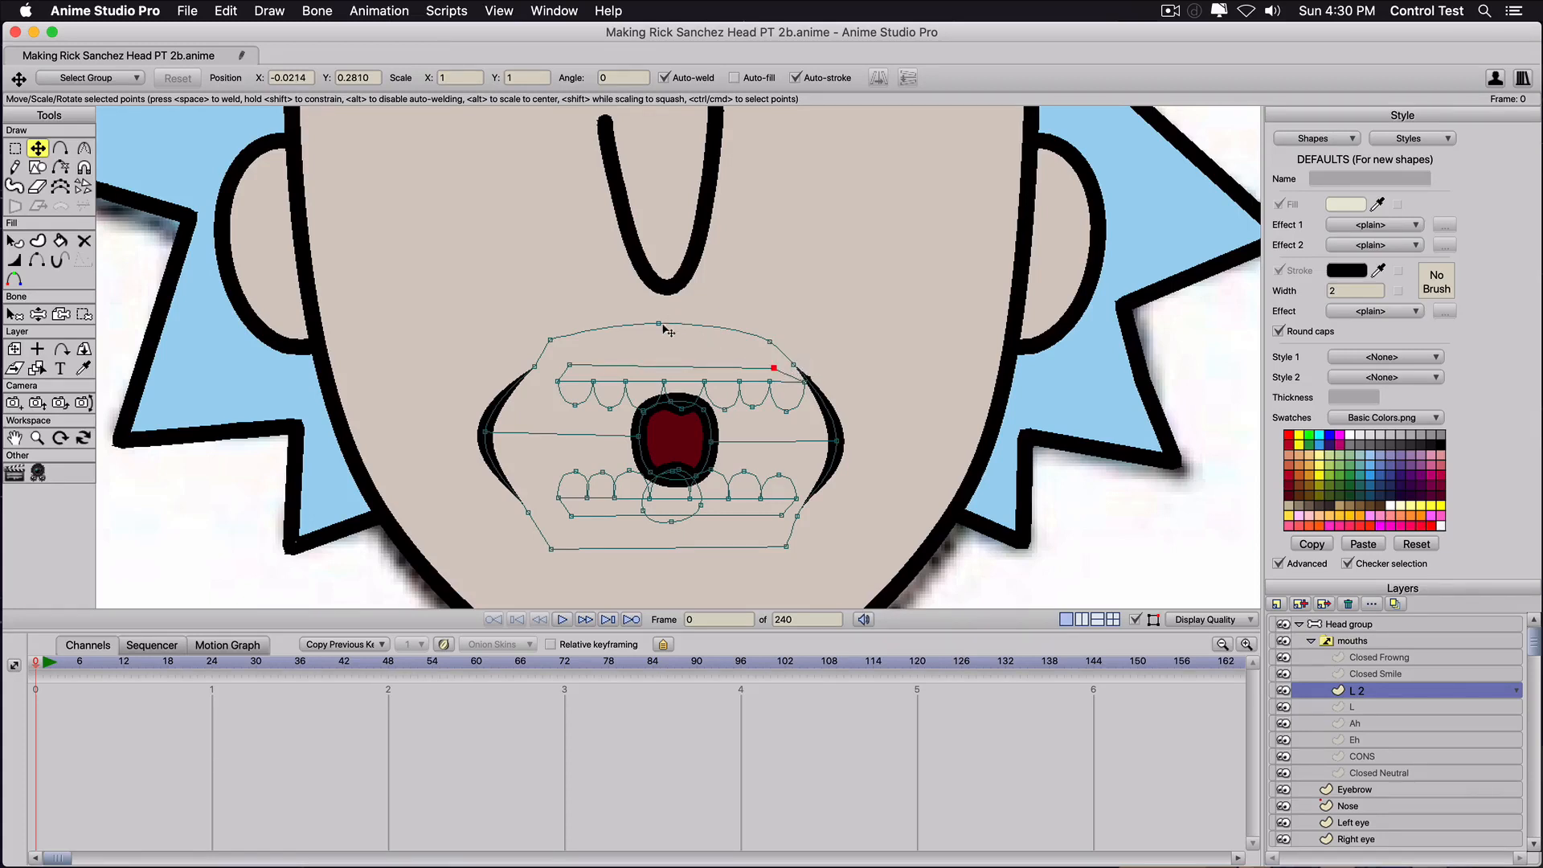
# Lower the outer outline's top points and pull its bottom points up and inward around the teeth shapes.
pyautogui.moveTo(659, 324); pyautogui.dragTo(666, 343)
pyautogui.moveTo(769, 341); pyautogui.dragTo(768, 351)
pyautogui.moveTo(554, 339); pyautogui.dragTo(556, 356)
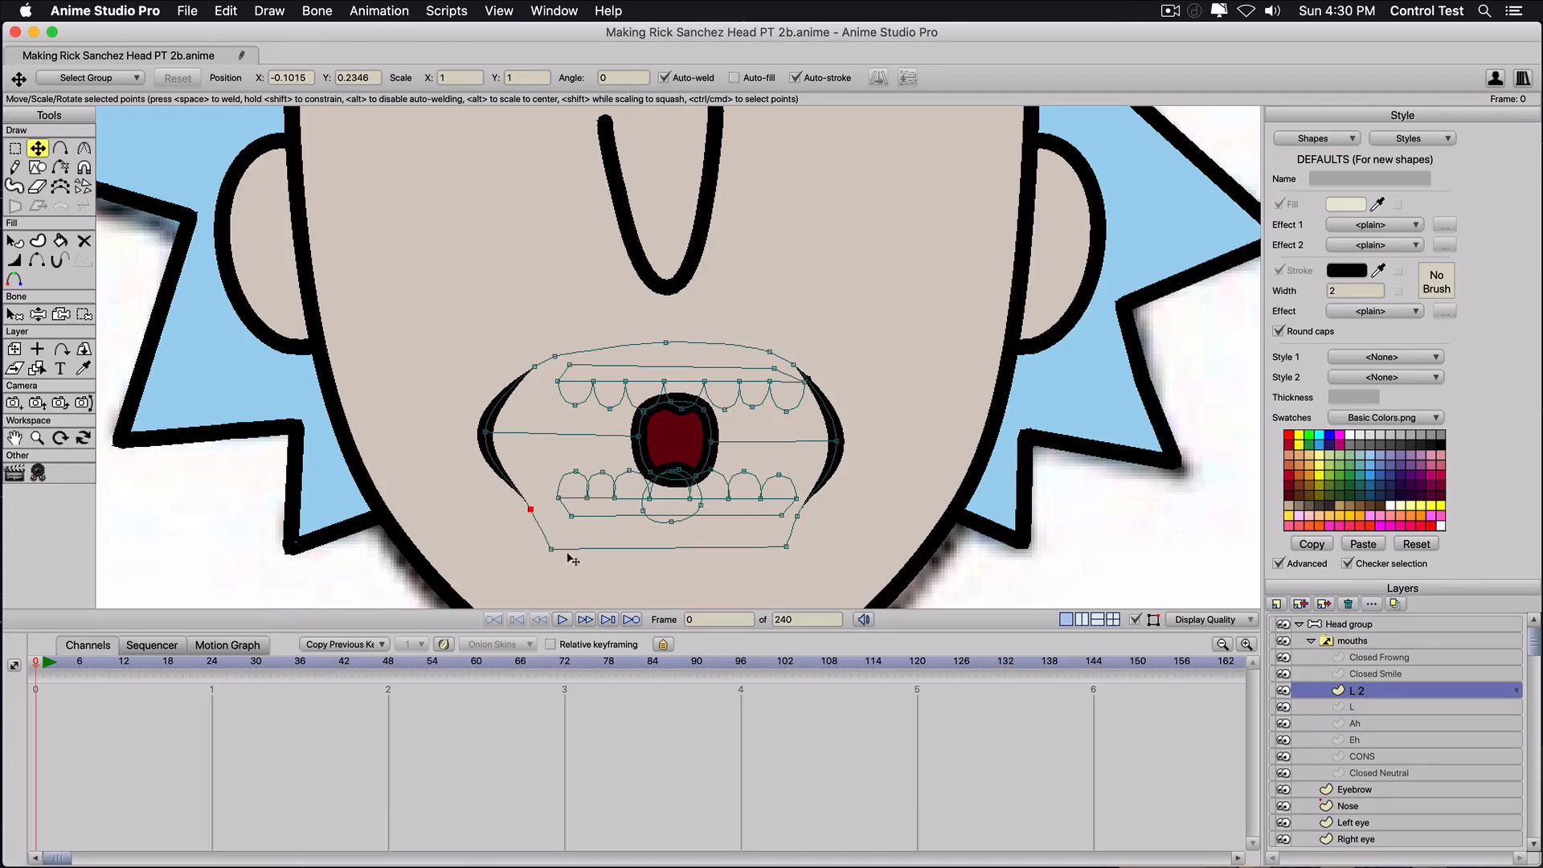
pyautogui.moveTo(551, 549); pyautogui.dragTo(575, 528)
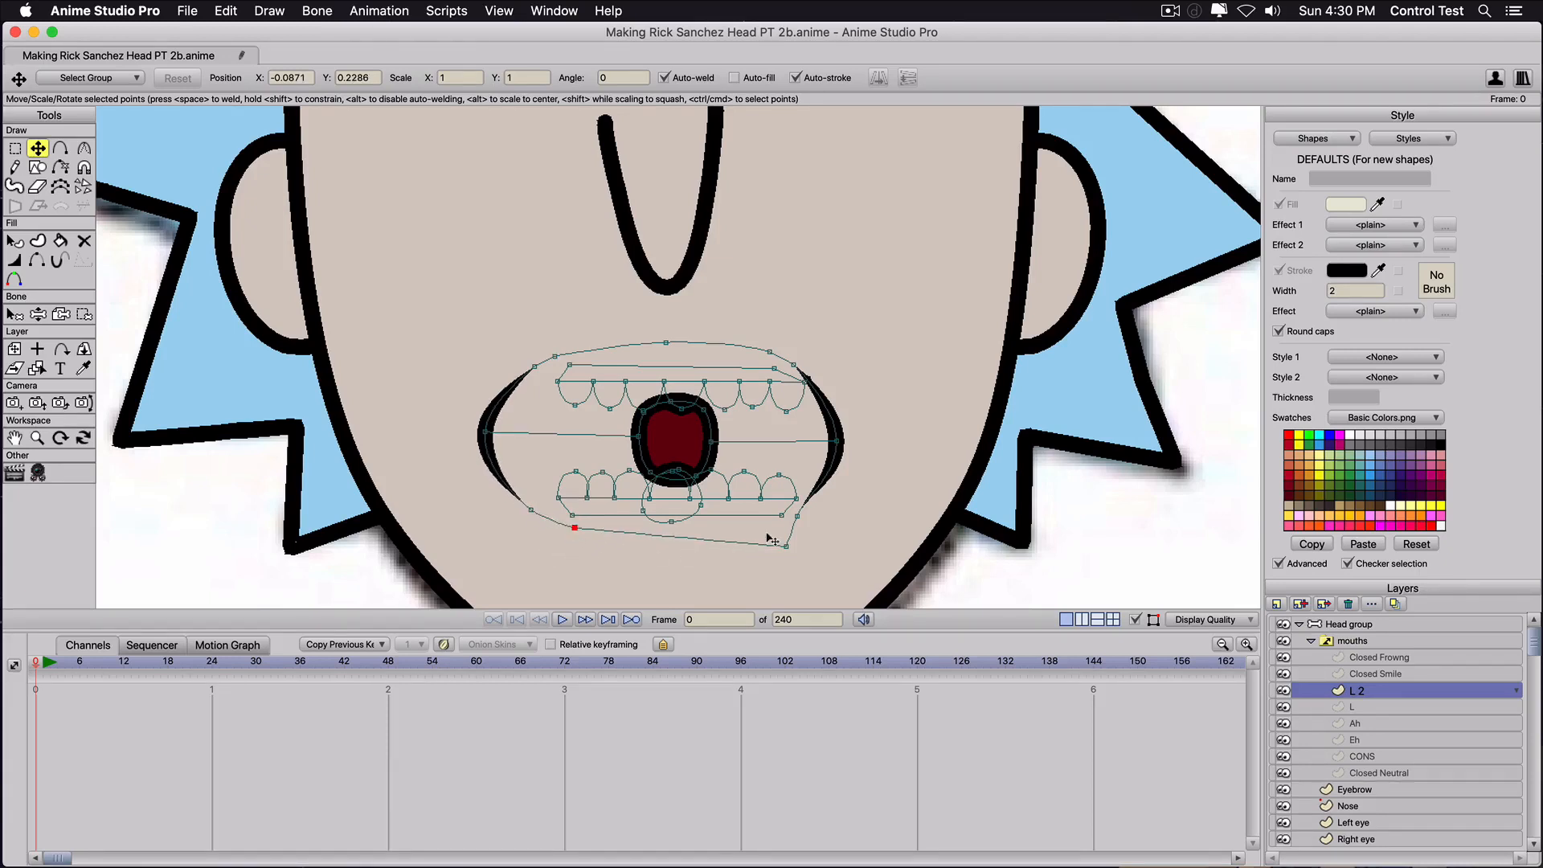
pyautogui.moveTo(786, 545); pyautogui.dragTo(750, 537)
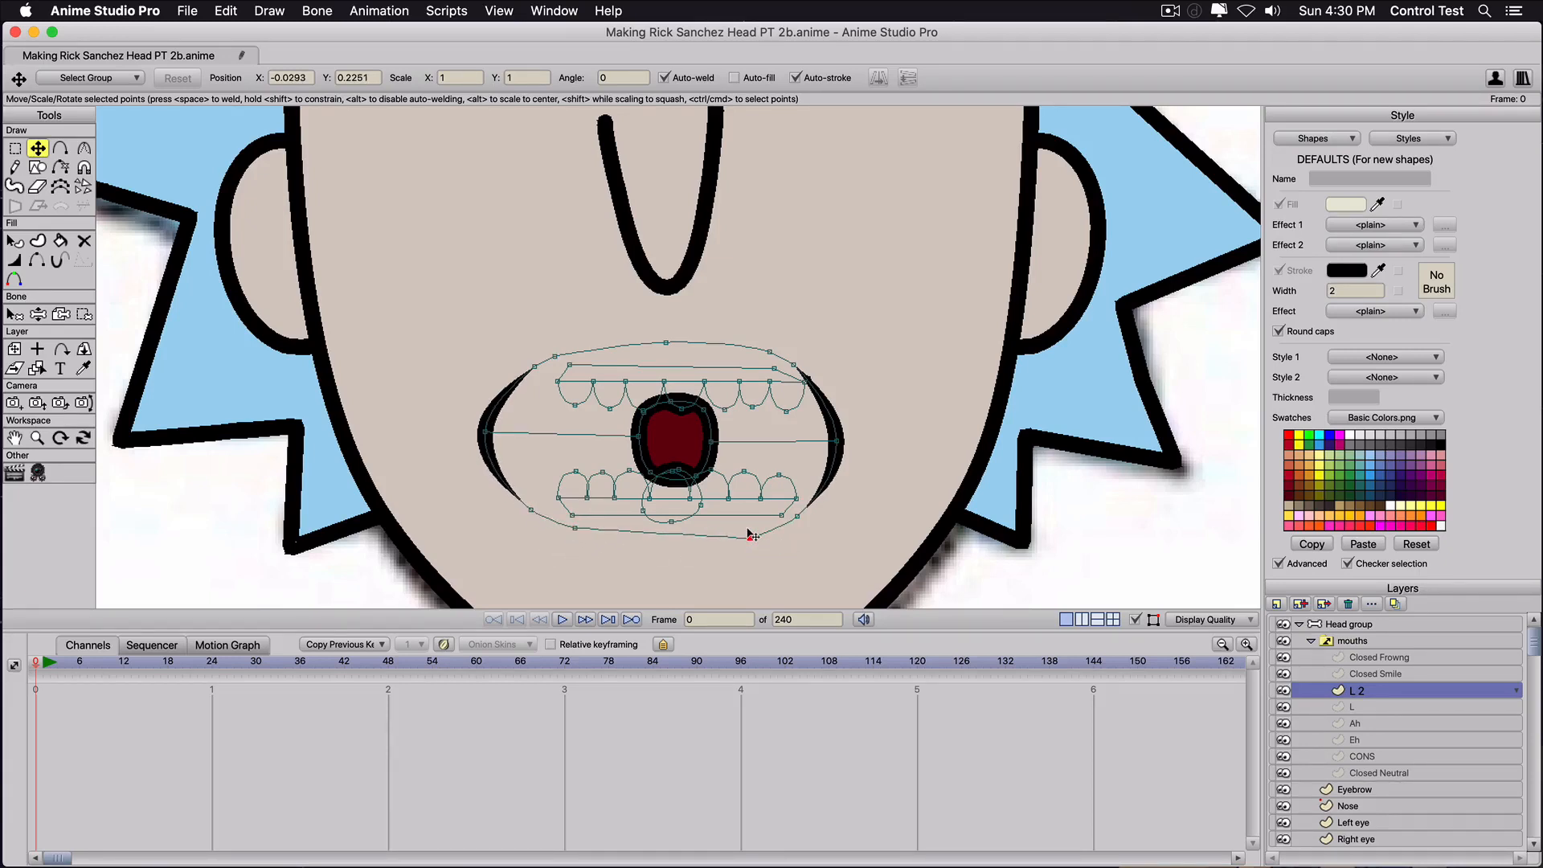
# Rename the L 2 mouth layer as O,R,W.
pyautogui.doubleClick(1366, 687)
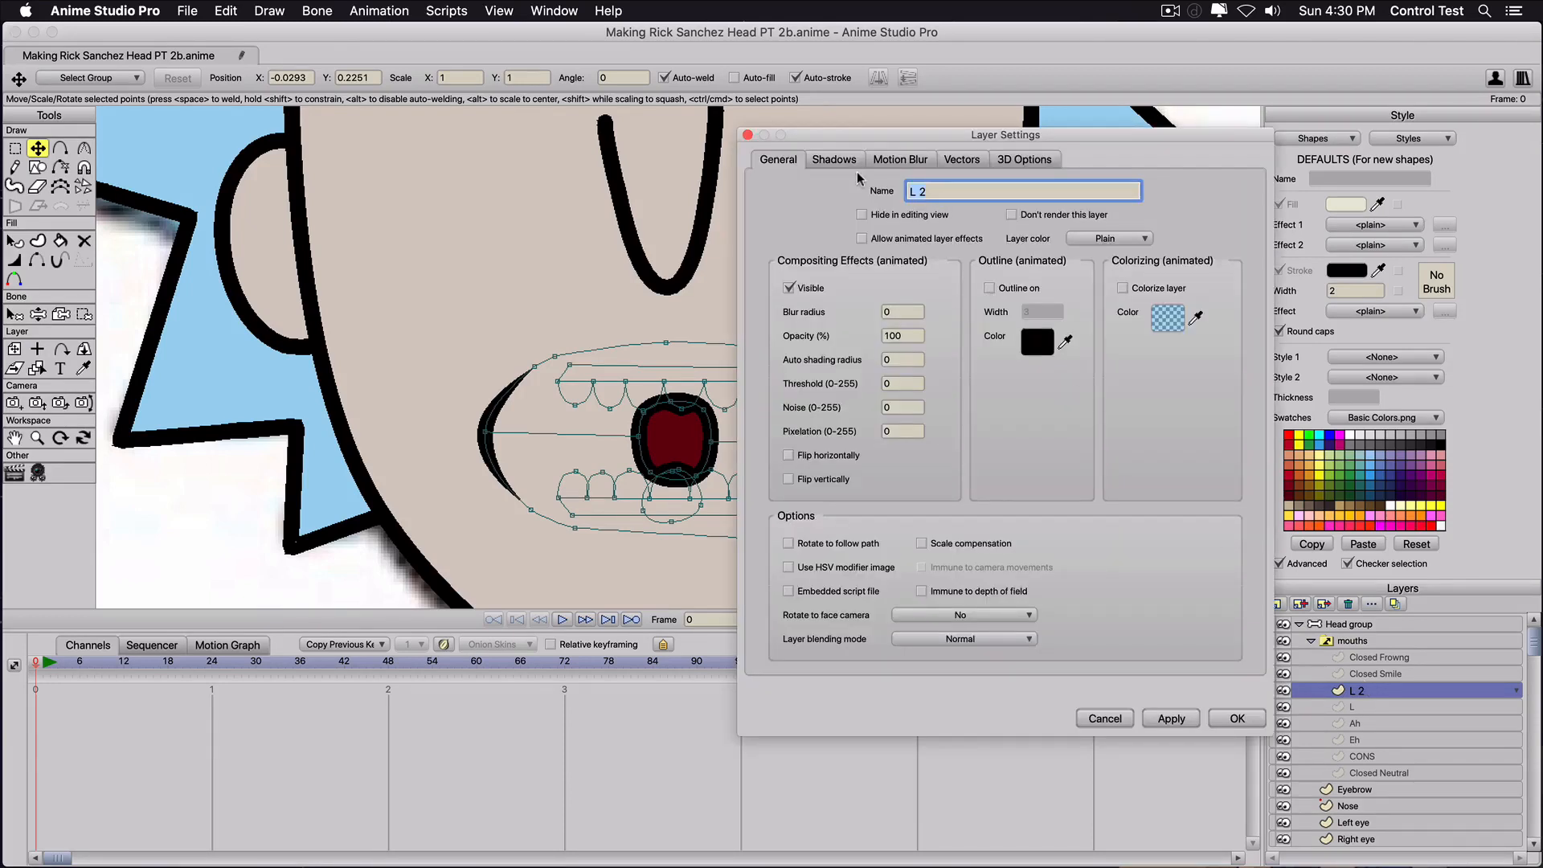
pyautogui.write('O,R,W')
pyautogui.click(1170, 718)
pyautogui.click(1240, 718)
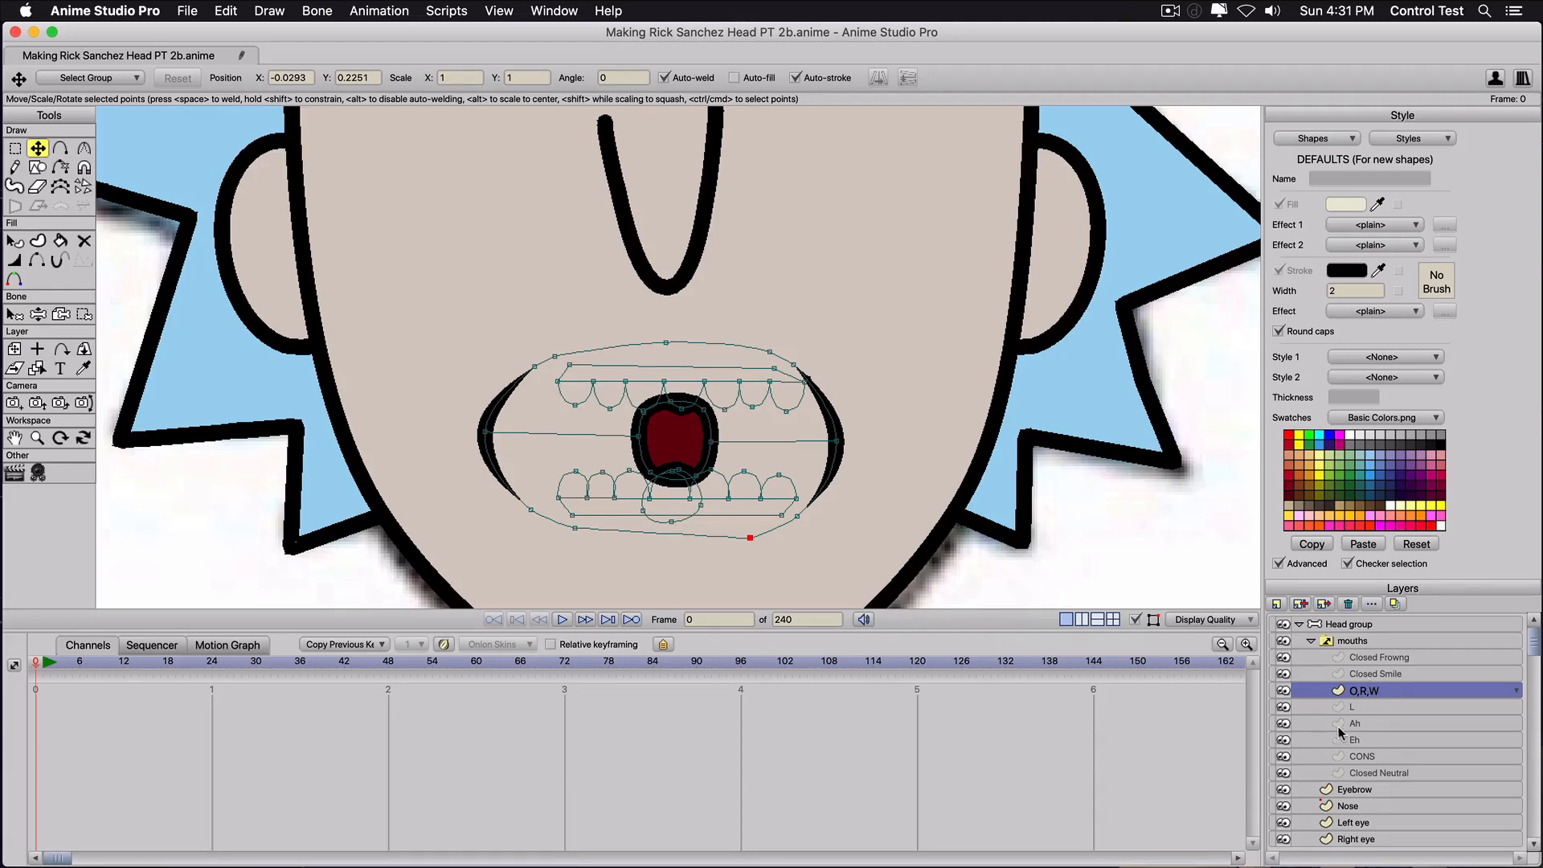
# Duplicate the Eh mouth layer and name the copy F,V.
pyautogui.click(1358, 725)
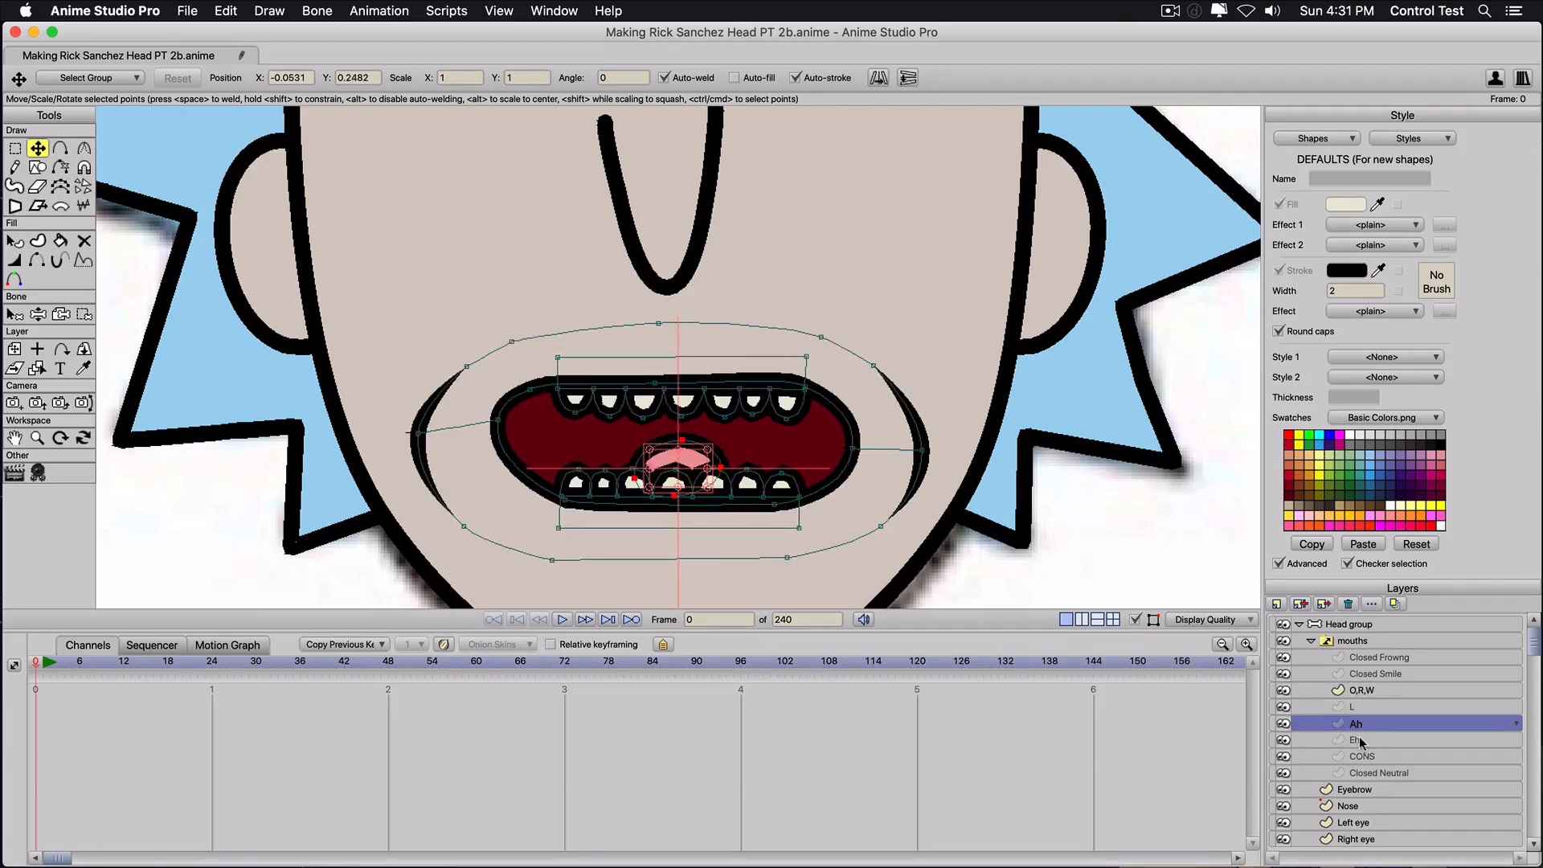
pyautogui.click(1358, 740)
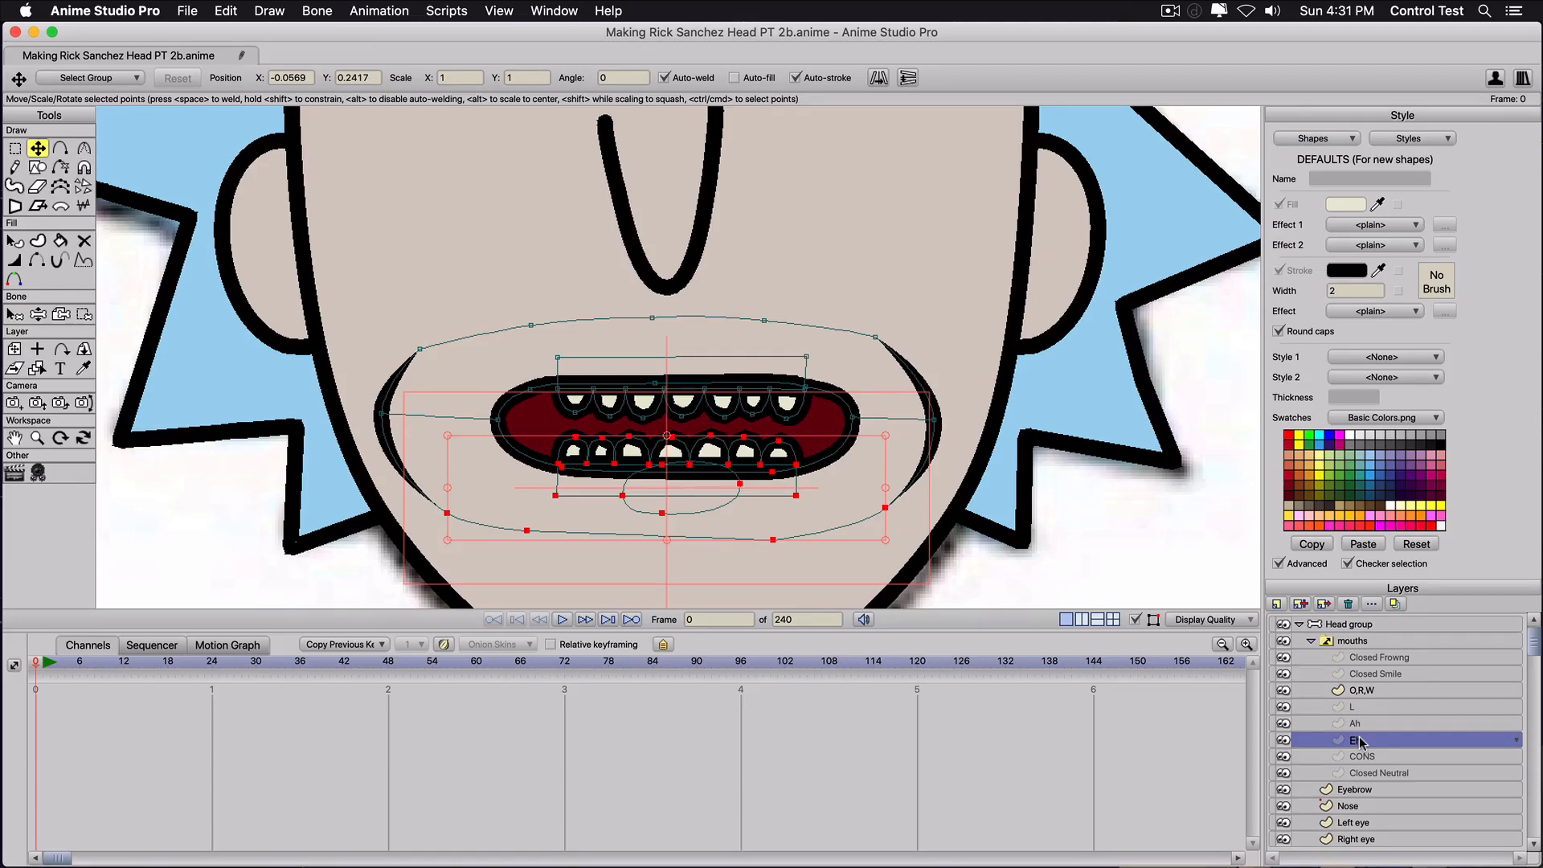
pyautogui.click(1299, 604)
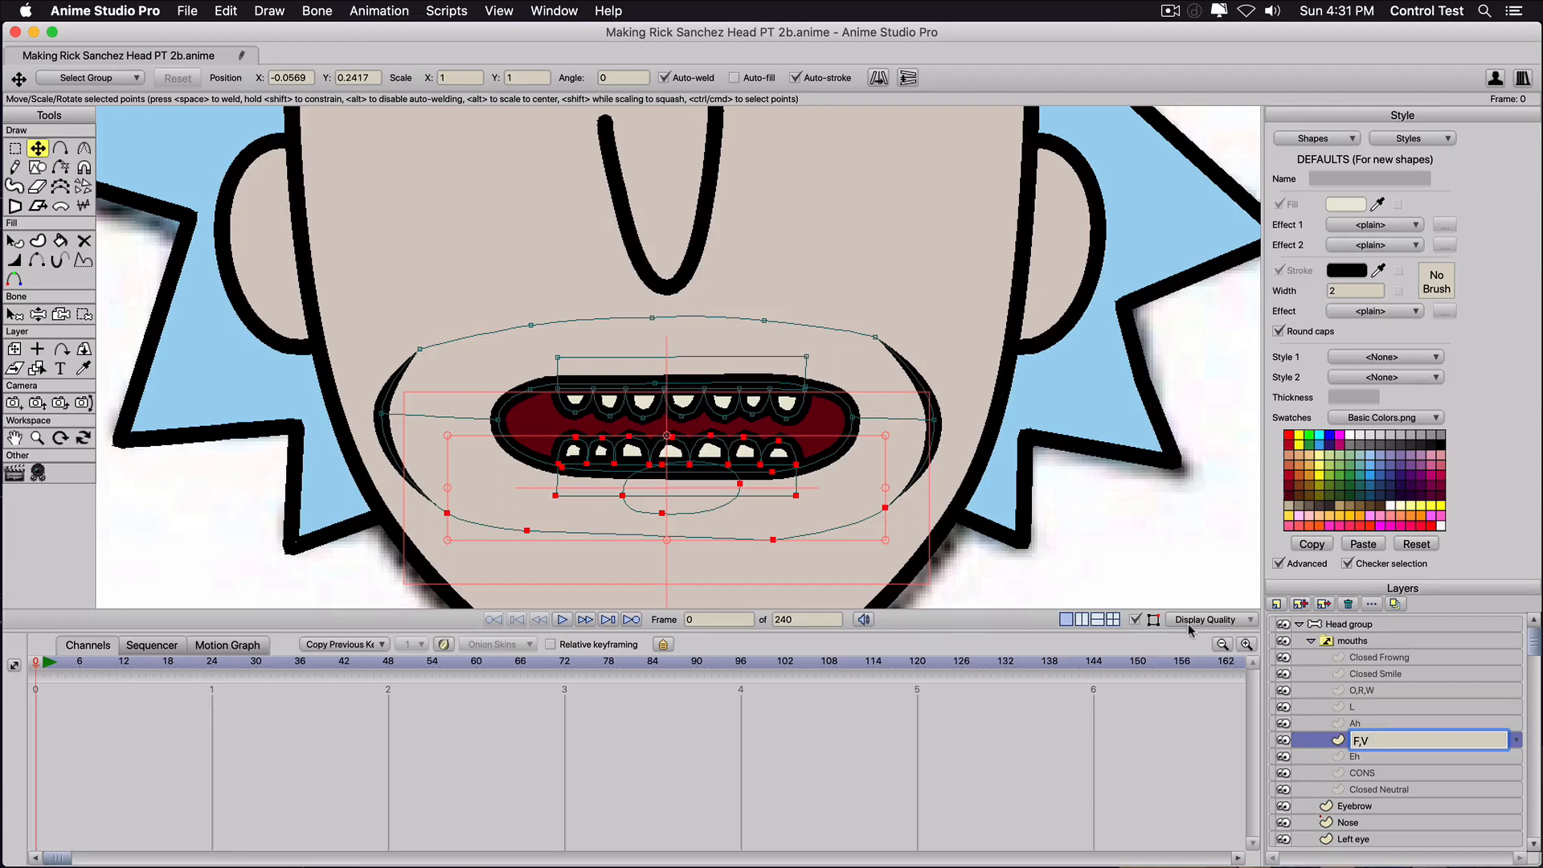
pyautogui.press('Return')
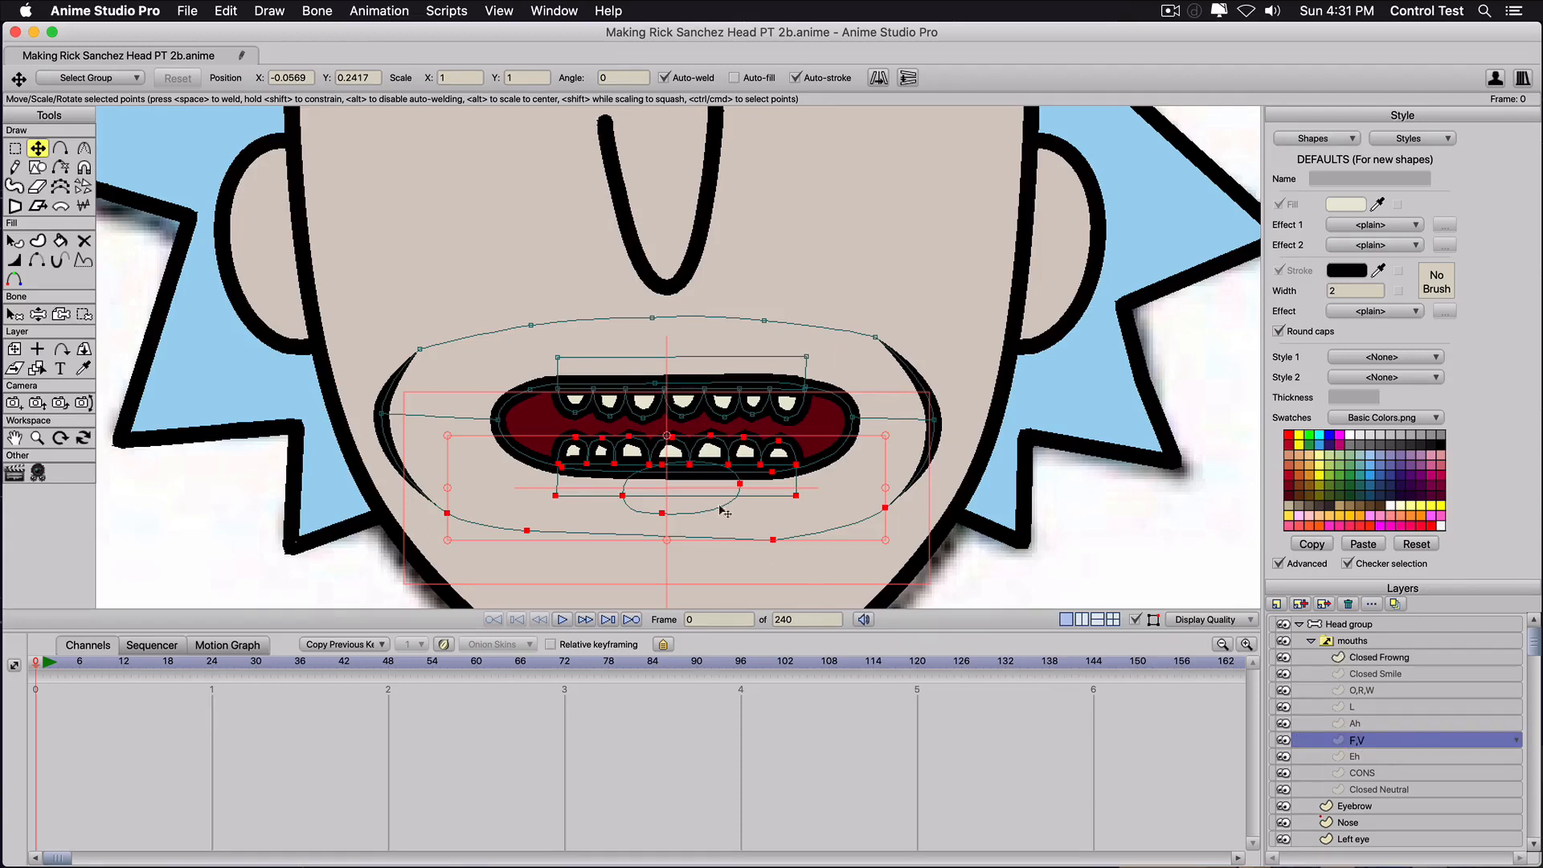
# Bend the F,V layer's inner mouth into a downturned arch by lowering both ends and pulling its bottom edge up to the top teeth.
pyautogui.click(499, 432)
pyautogui.moveTo(498, 426); pyautogui.dragTo(534, 397)
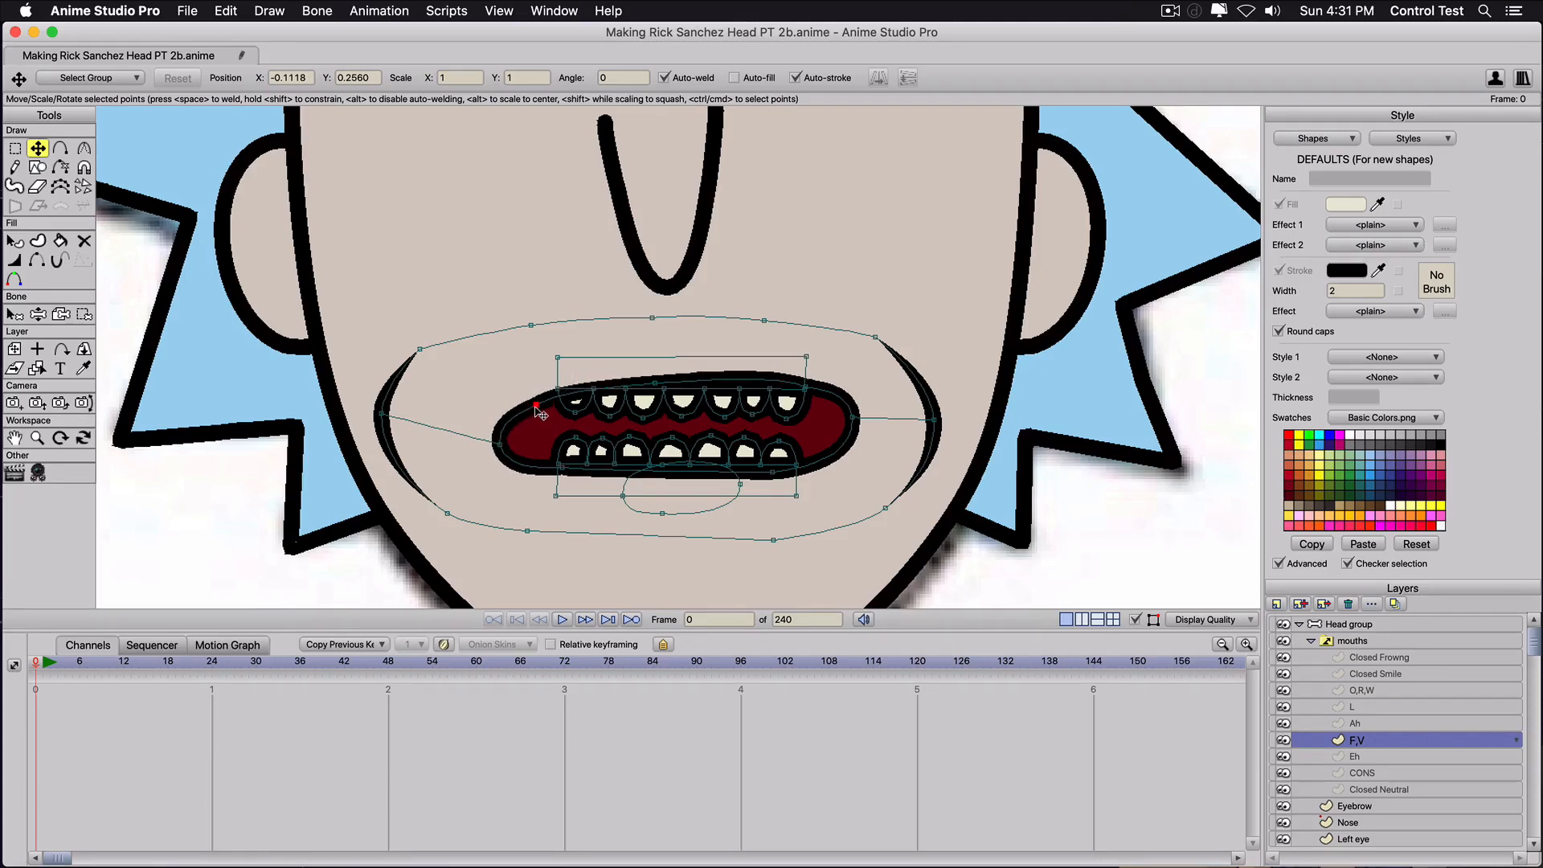
pyautogui.moveTo(854, 418); pyautogui.dragTo(846, 444)
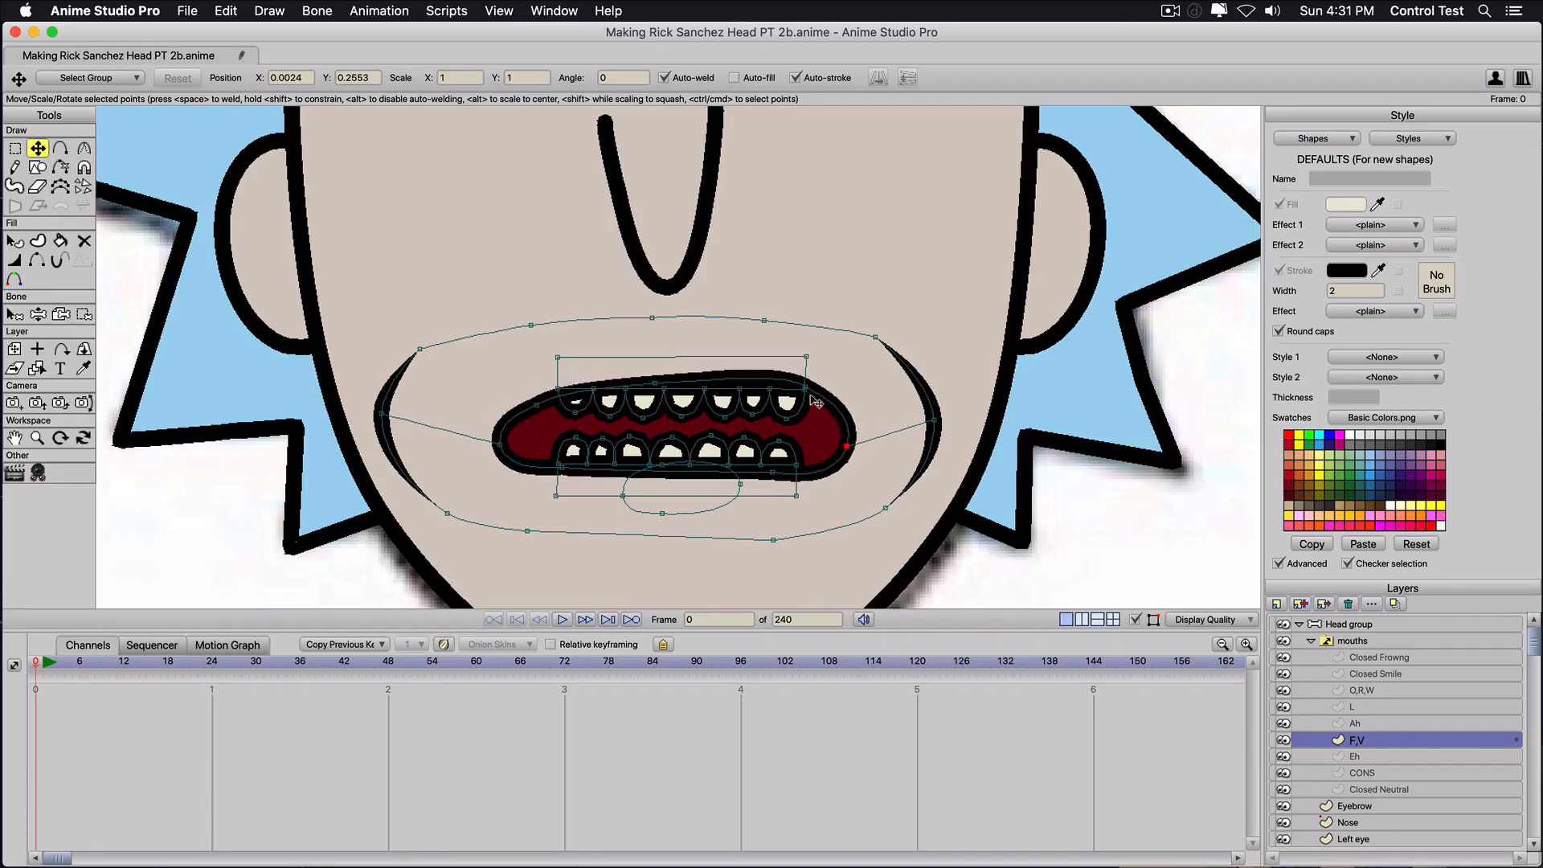
pyautogui.moveTo(804, 388); pyautogui.dragTo(802, 405)
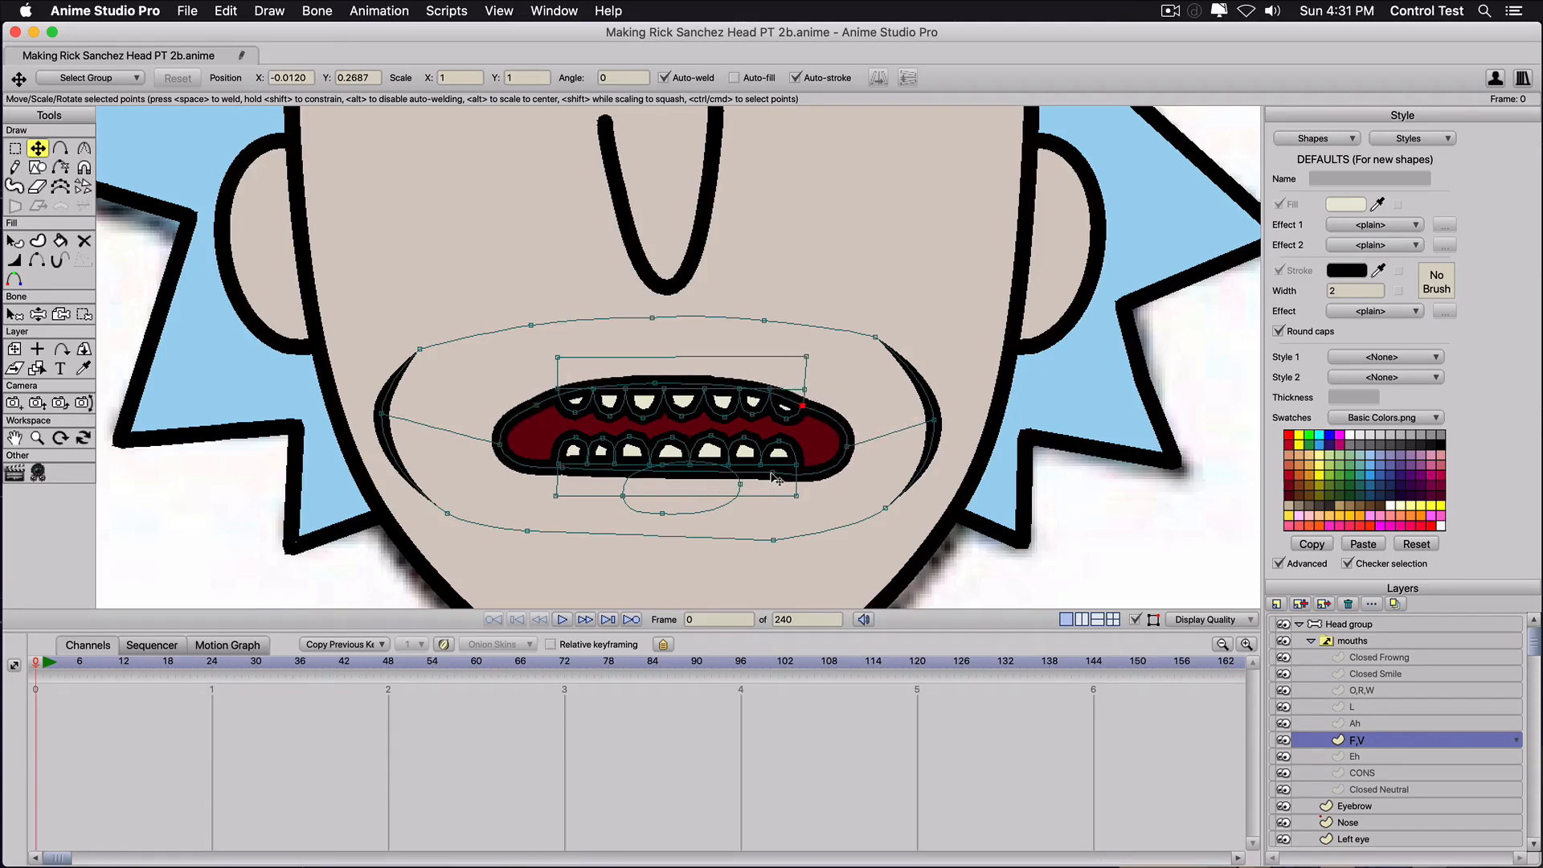
pyautogui.moveTo(773, 478); pyautogui.dragTo(756, 428)
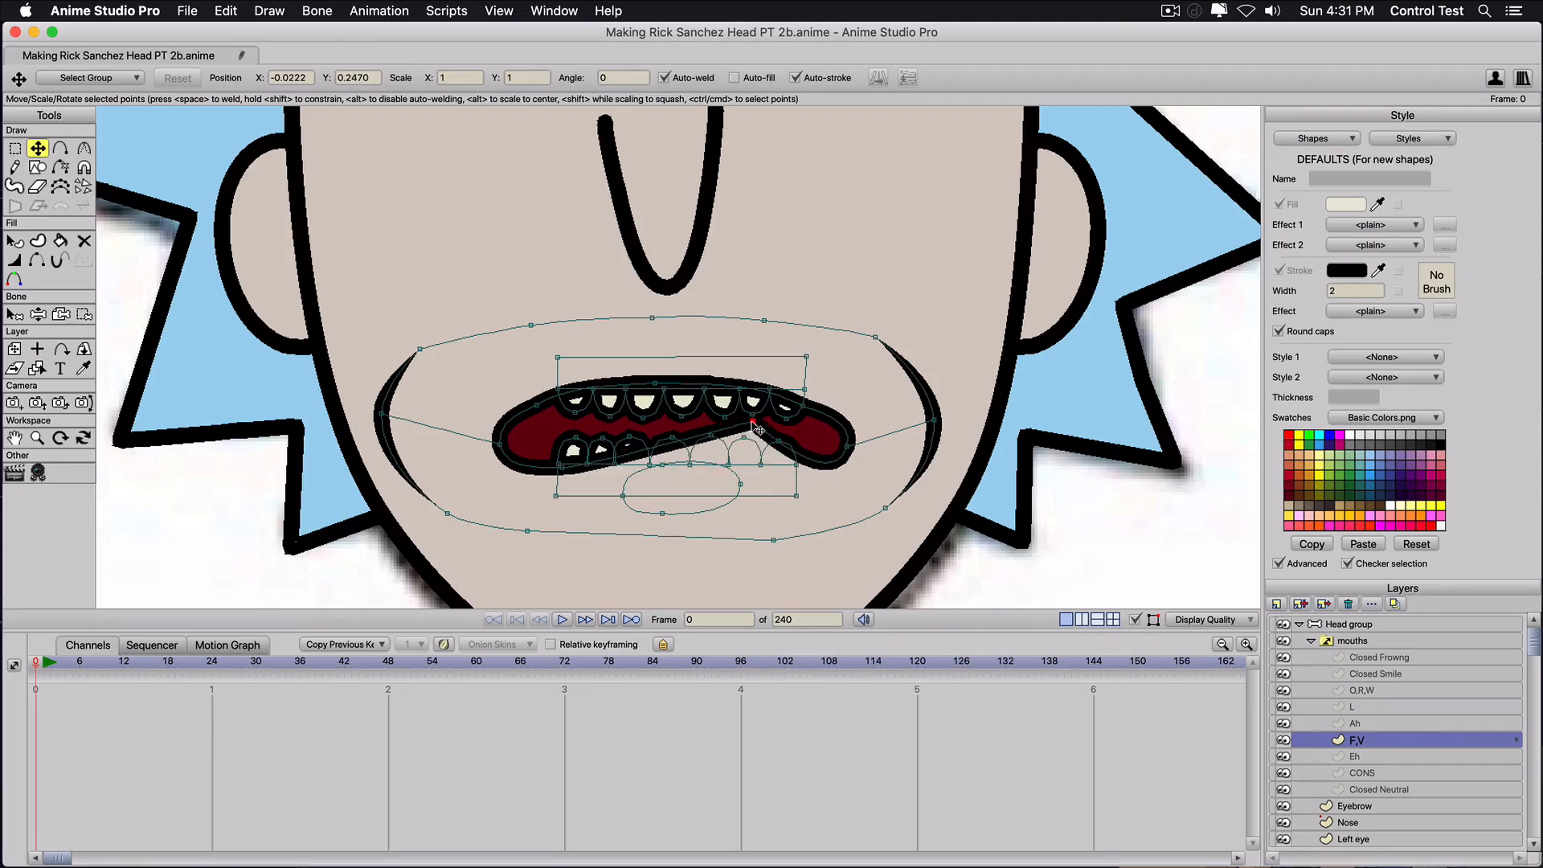
pyautogui.moveTo(563, 468); pyautogui.dragTo(603, 418)
# Adjust the curvature of the inner mouth's two corner points to taper both ends, with the left corner at about 0.51.
pyautogui.press('c')
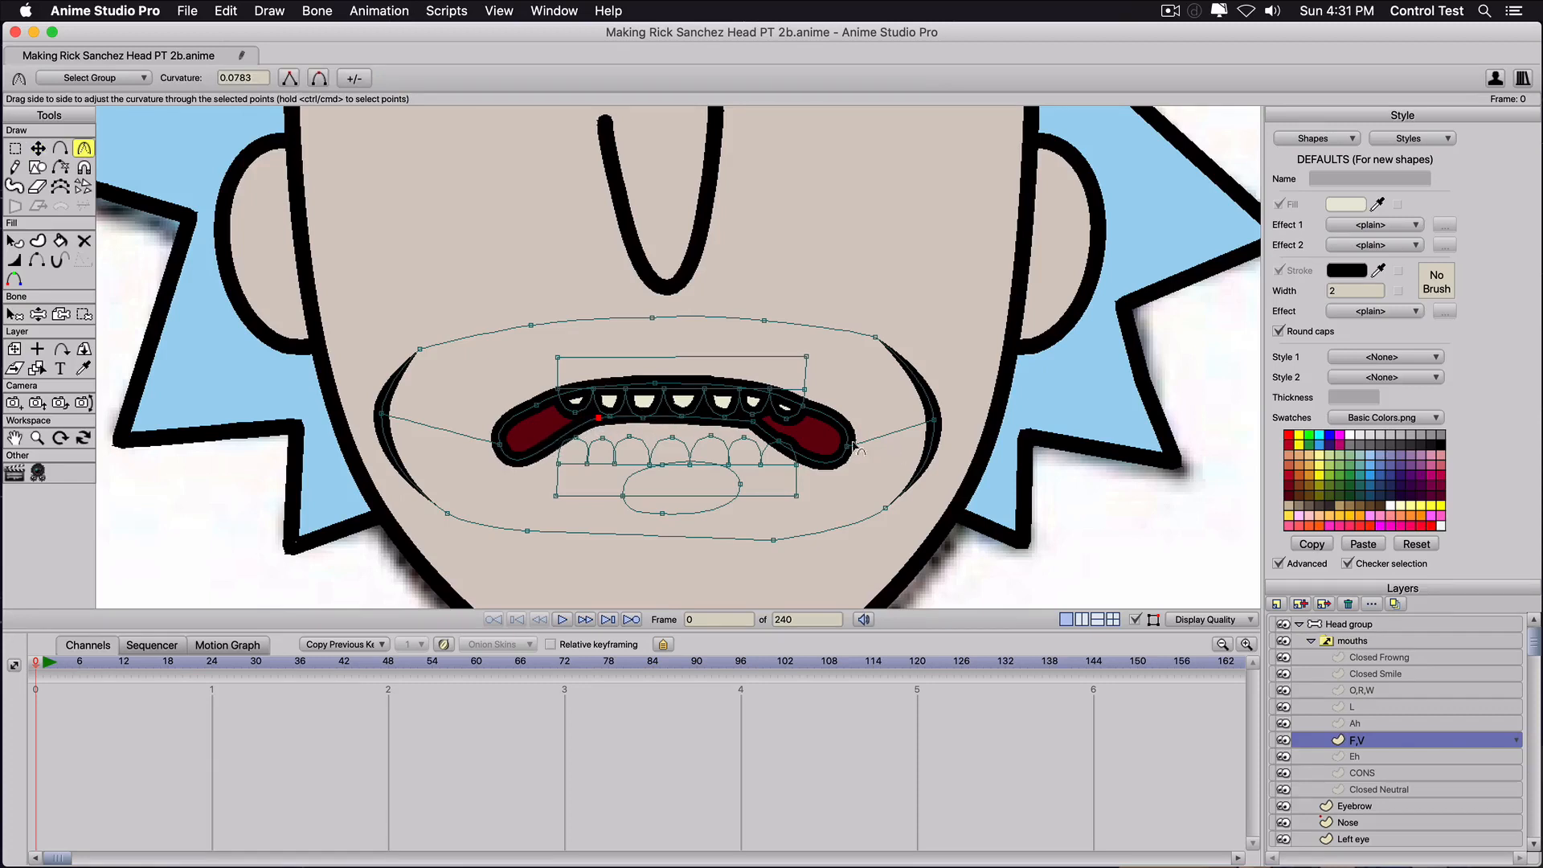
pyautogui.moveTo(849, 446); pyautogui.dragTo(621, 449)
pyautogui.moveTo(498, 444); pyautogui.dragTo(644, 438)
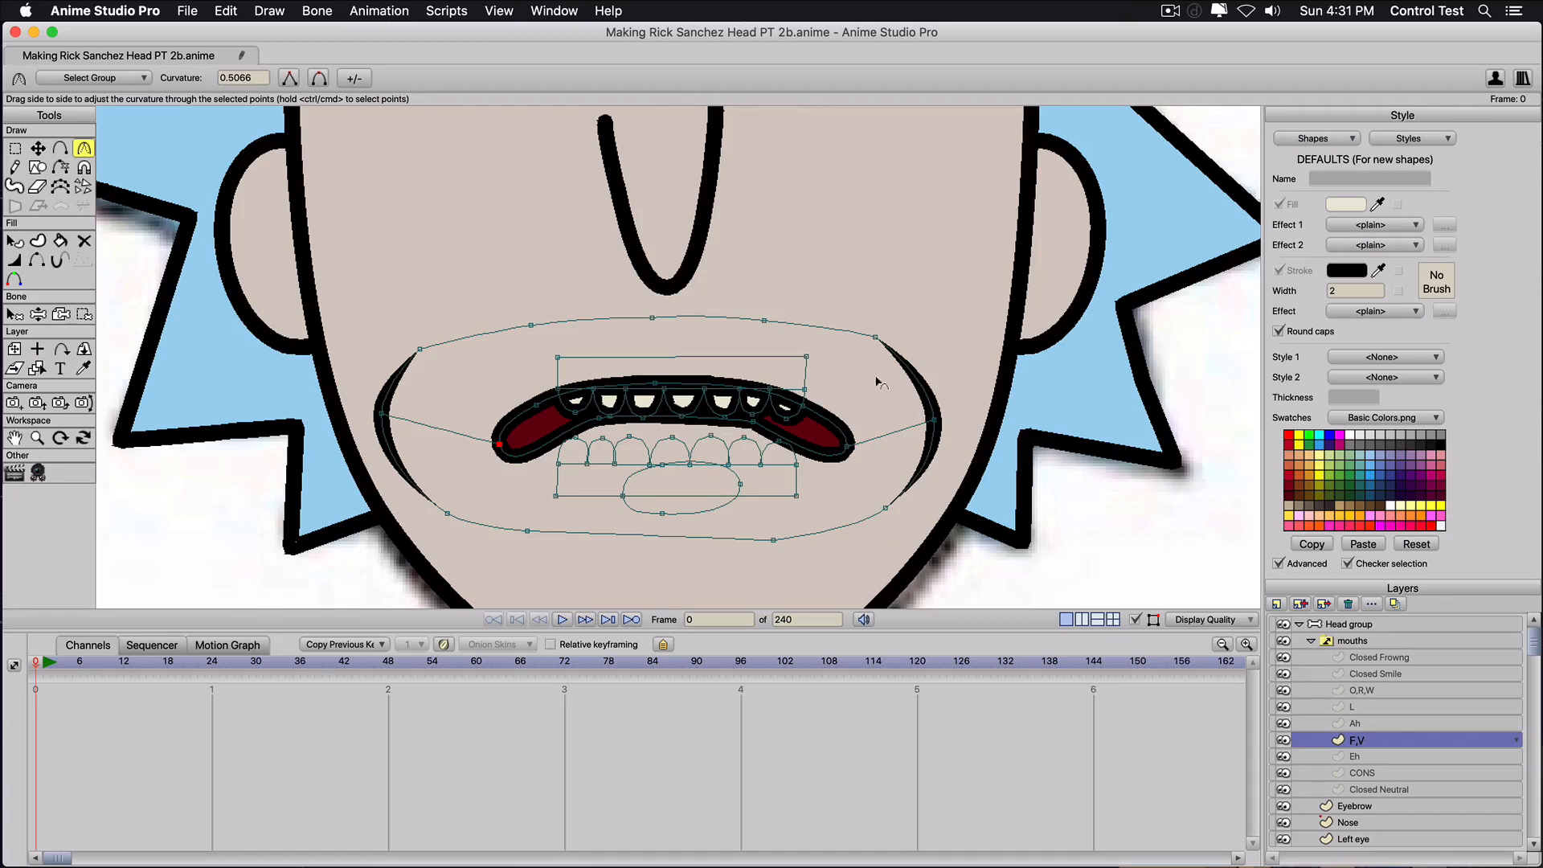
# Pull the right side of the outer mouth outline inward and lower its upper-right point.
pyautogui.press('t')
pyautogui.moveTo(874, 337); pyautogui.dragTo(871, 354)
pyautogui.moveTo(948, 417); pyautogui.dragTo(925, 434)
pyautogui.moveTo(886, 508); pyautogui.dragTo(875, 509)
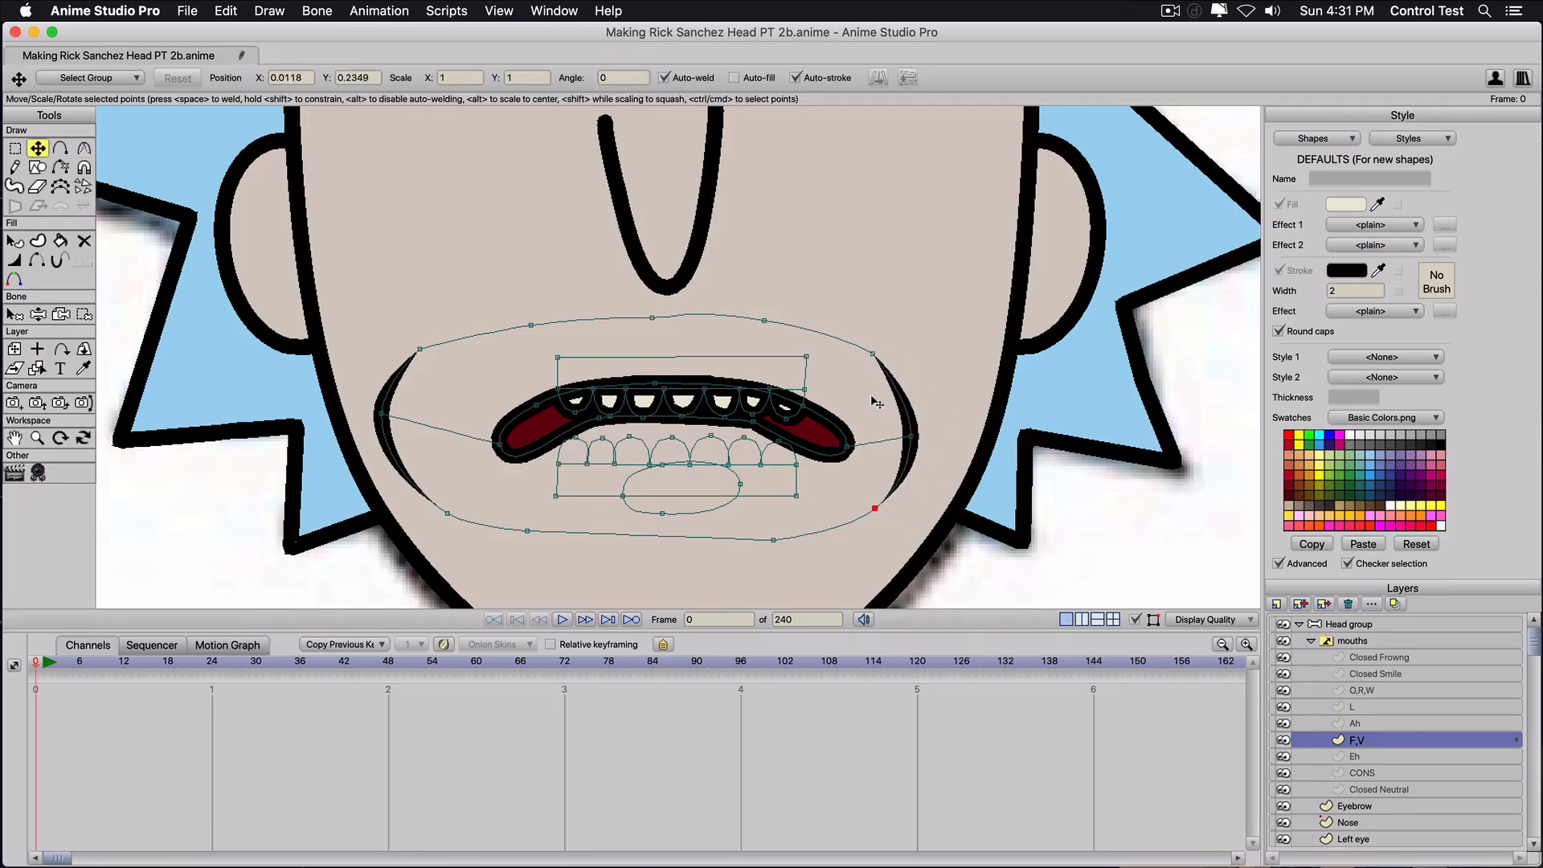
pyautogui.moveTo(872, 354); pyautogui.dragTo(876, 367)
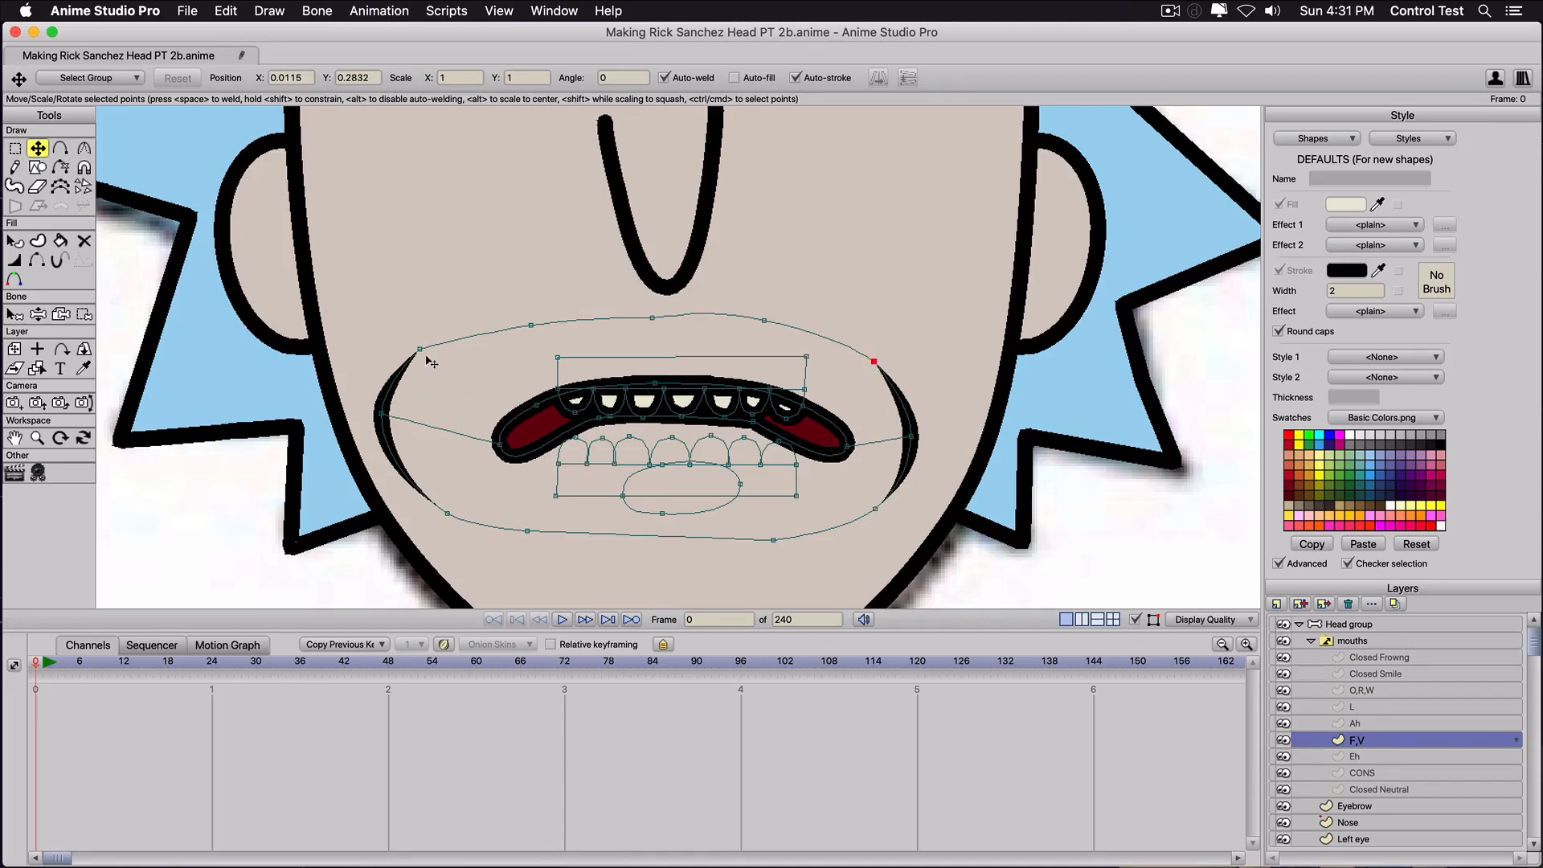
# Move the outer outline's left side inward and tuck in its lower corner and bottom points.
pyautogui.moveTo(419, 350); pyautogui.dragTo(447, 362)
pyautogui.moveTo(382, 414); pyautogui.dragTo(419, 448)
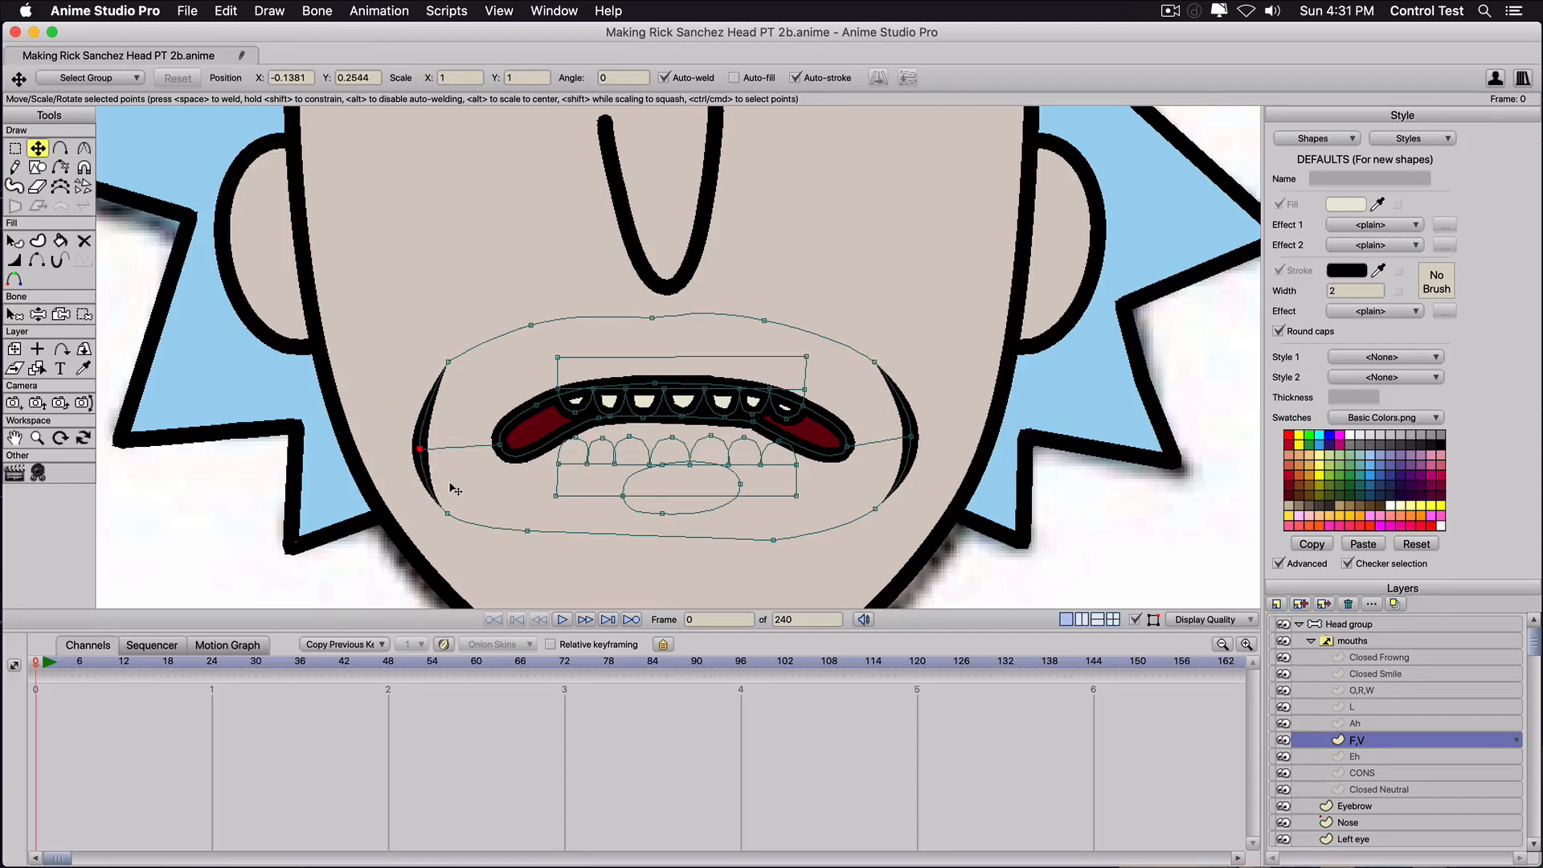
pyautogui.moveTo(449, 514); pyautogui.dragTo(540, 522)
pyautogui.moveTo(773, 540); pyautogui.dragTo(767, 533)
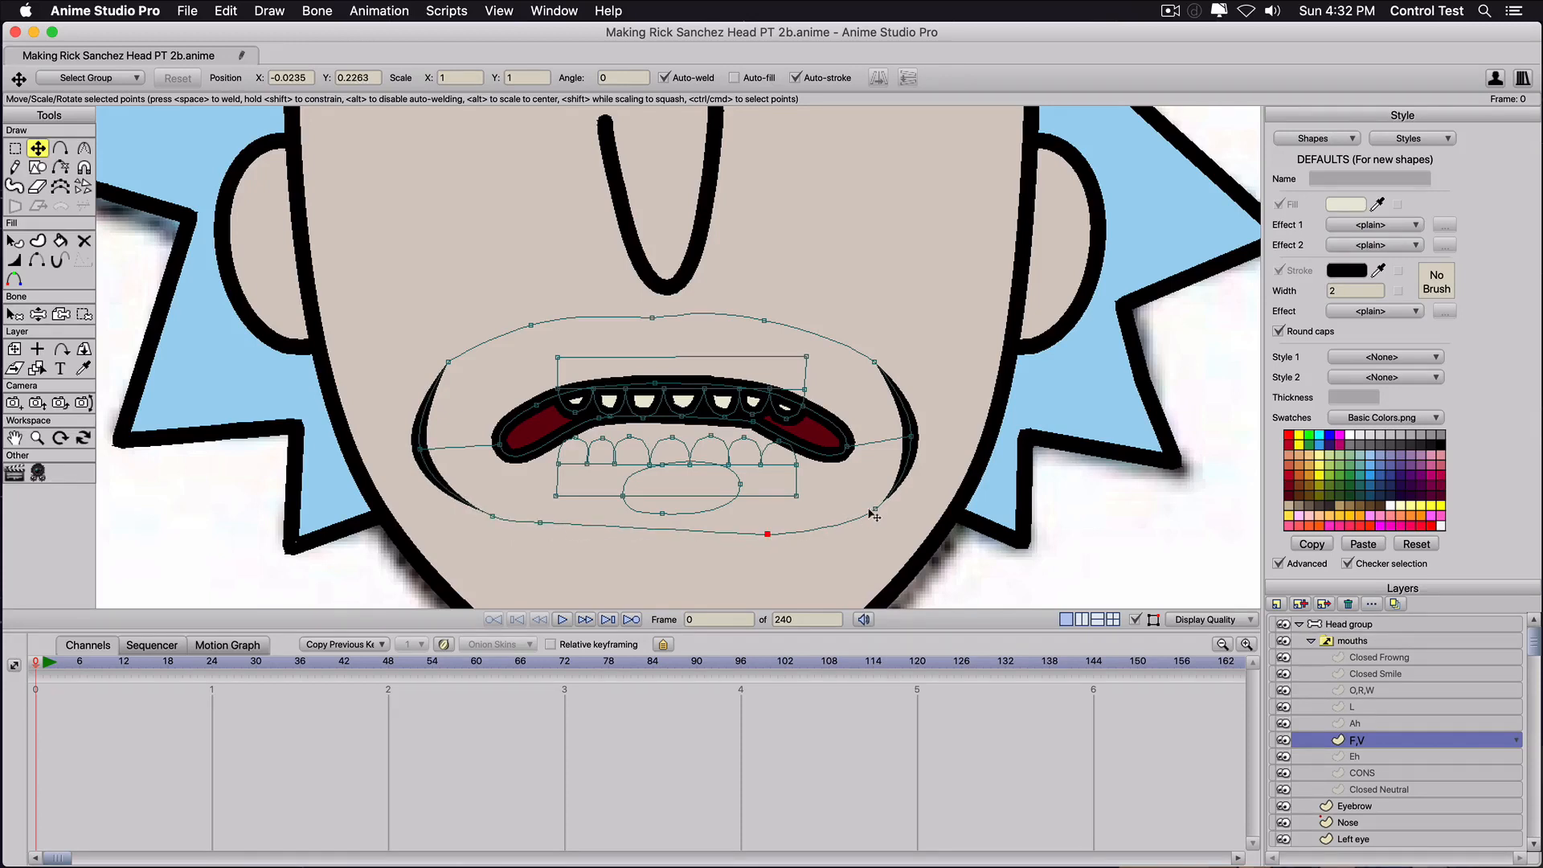
pyautogui.moveTo(875, 508); pyautogui.dragTo(841, 503)
pyautogui.moveTo(768, 534); pyautogui.dragTo(767, 529)
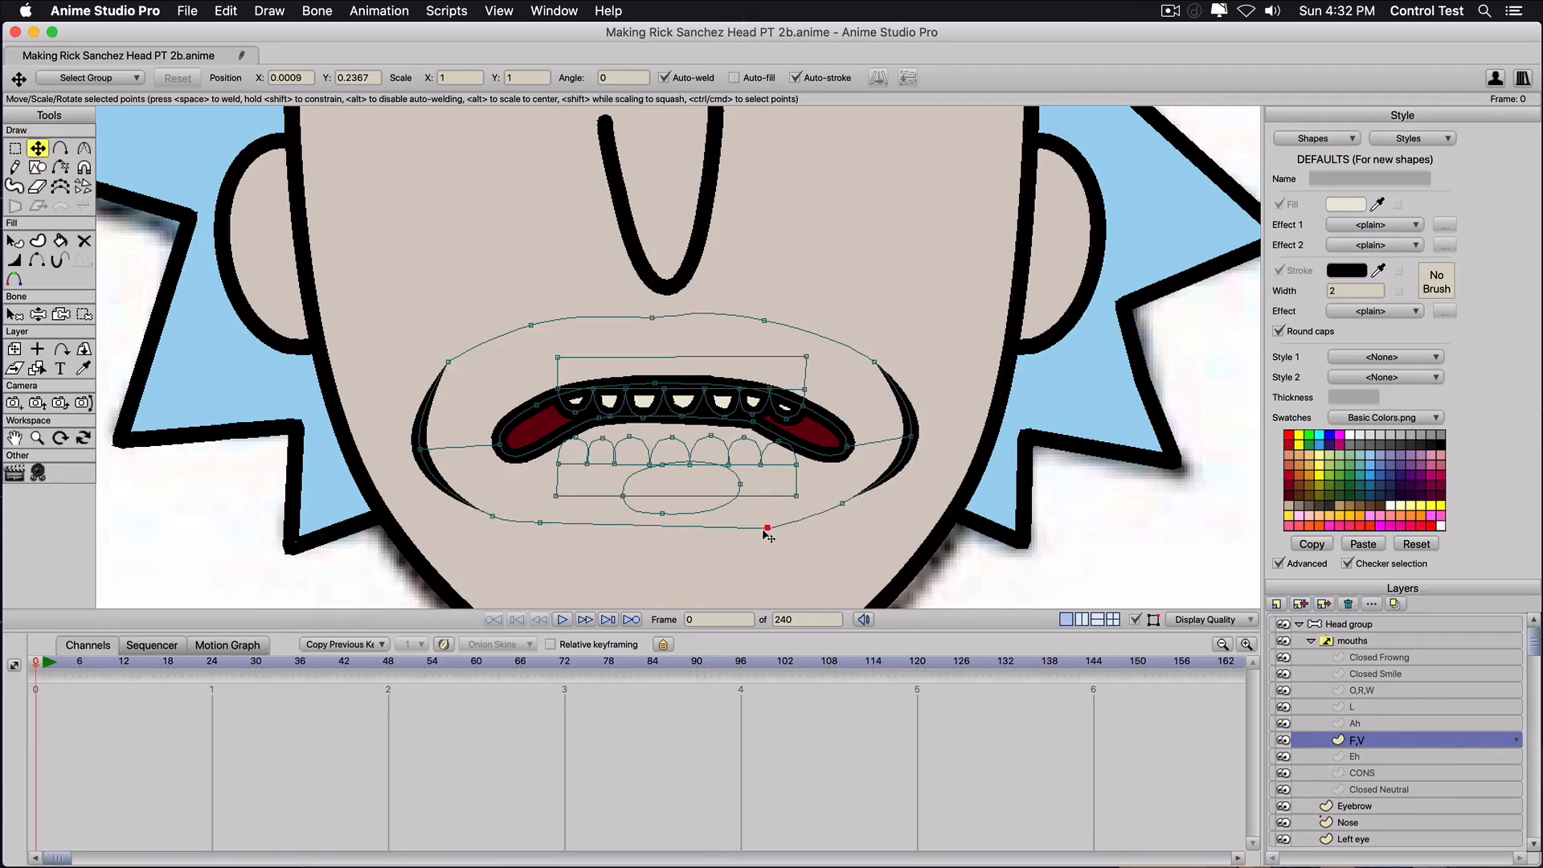
# Move the hidden tongue shape up and slightly left behind the lower teeth, undoing the last small adjustment.
pyautogui.click(625, 494)
pyautogui.doubleClick(631, 487)
pyautogui.moveTo(632, 488); pyautogui.dragTo(611, 458)
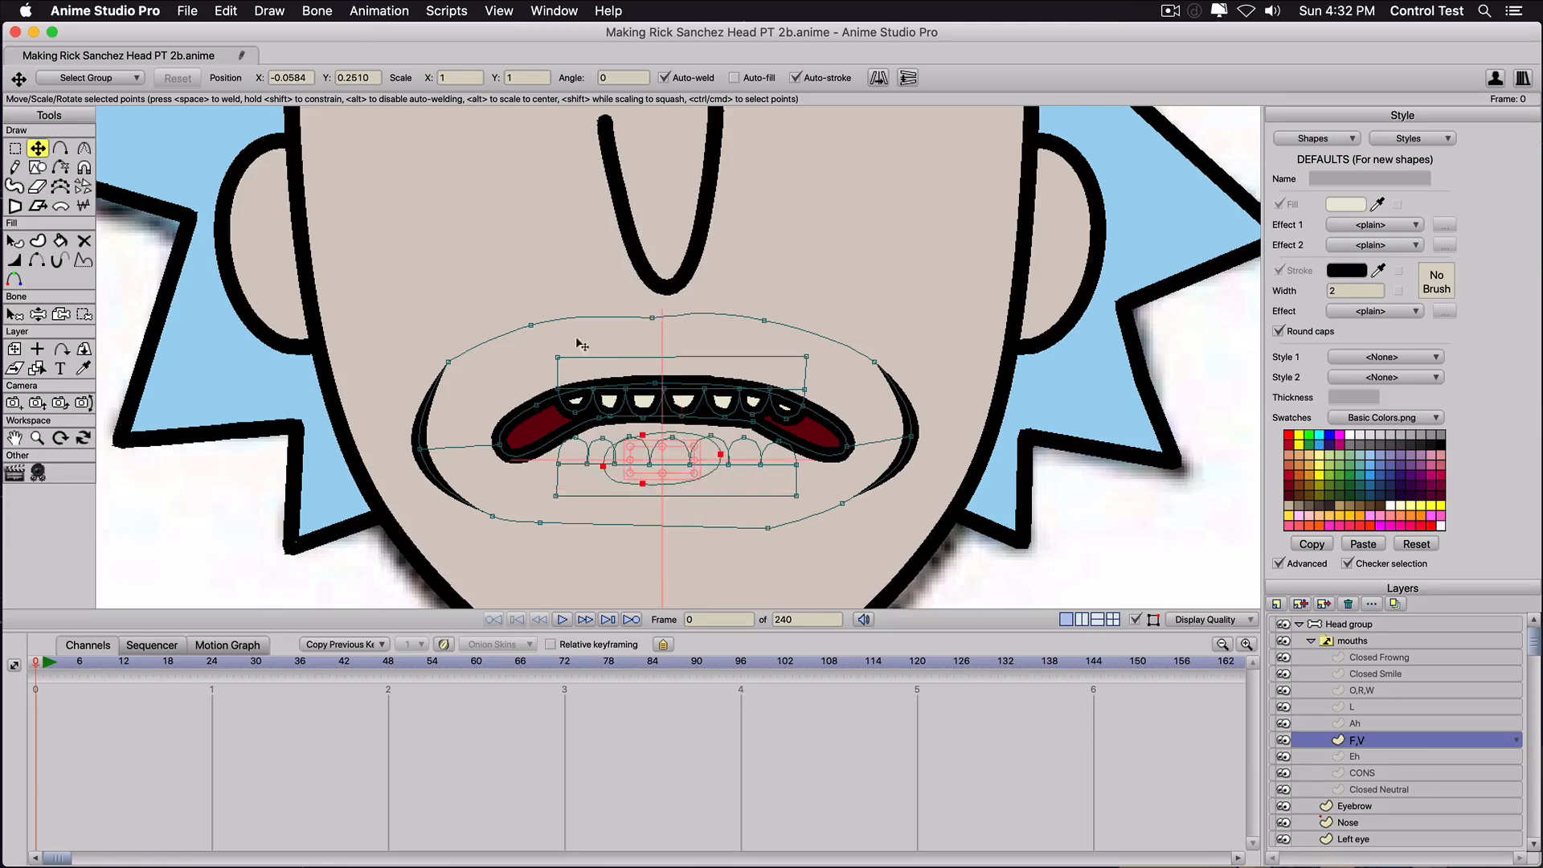
pyautogui.press('super+z')
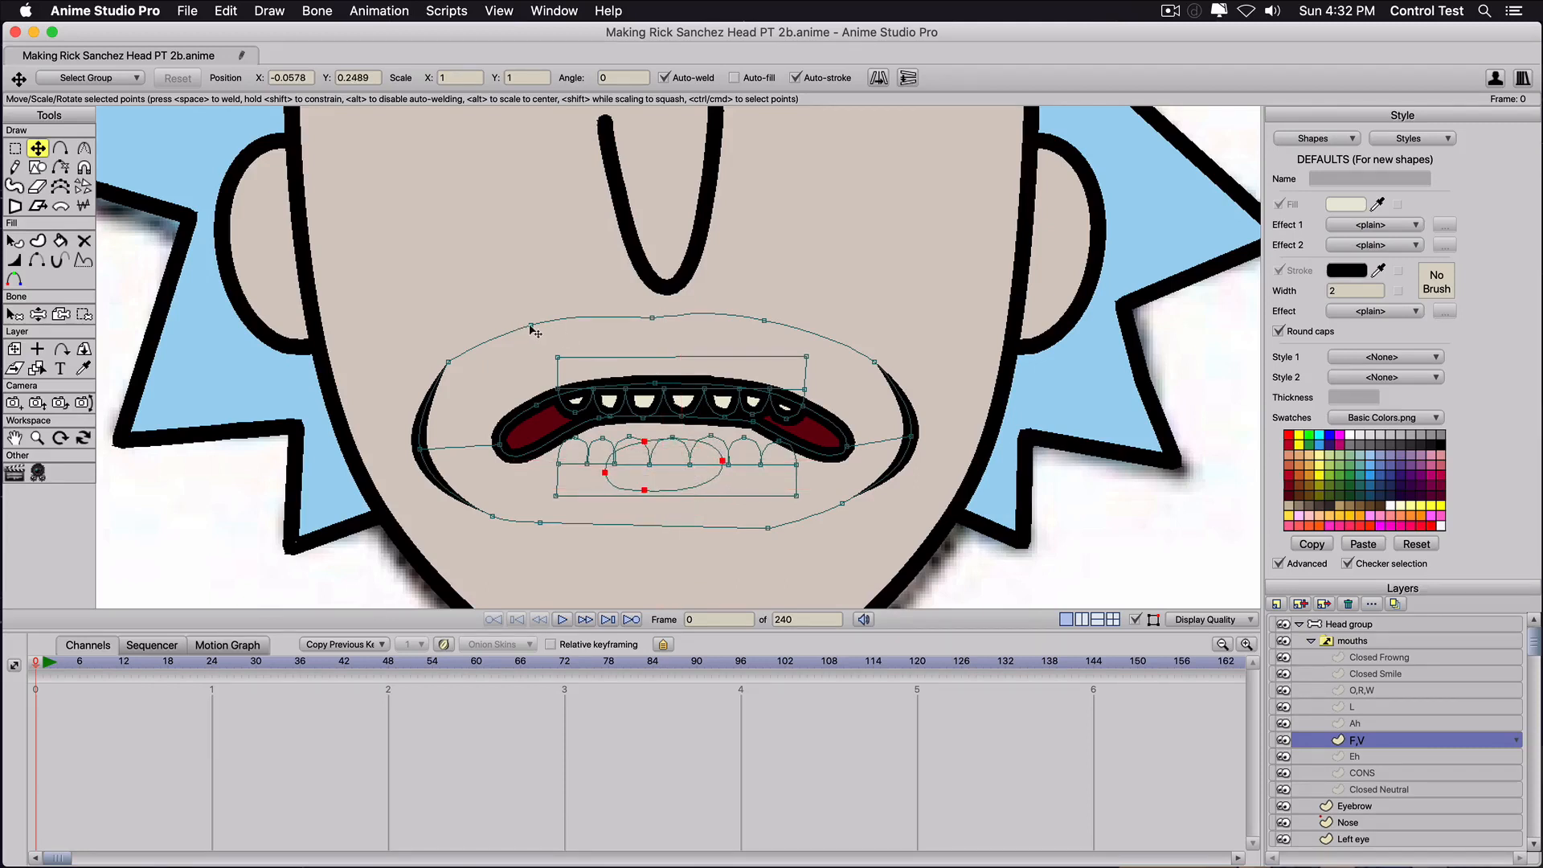
# Lower the three top points of the outer mouth outline toward the upper teeth.
pyautogui.moveTo(530, 326); pyautogui.dragTo(535, 343)
pyautogui.moveTo(652, 318); pyautogui.dragTo(654, 333)
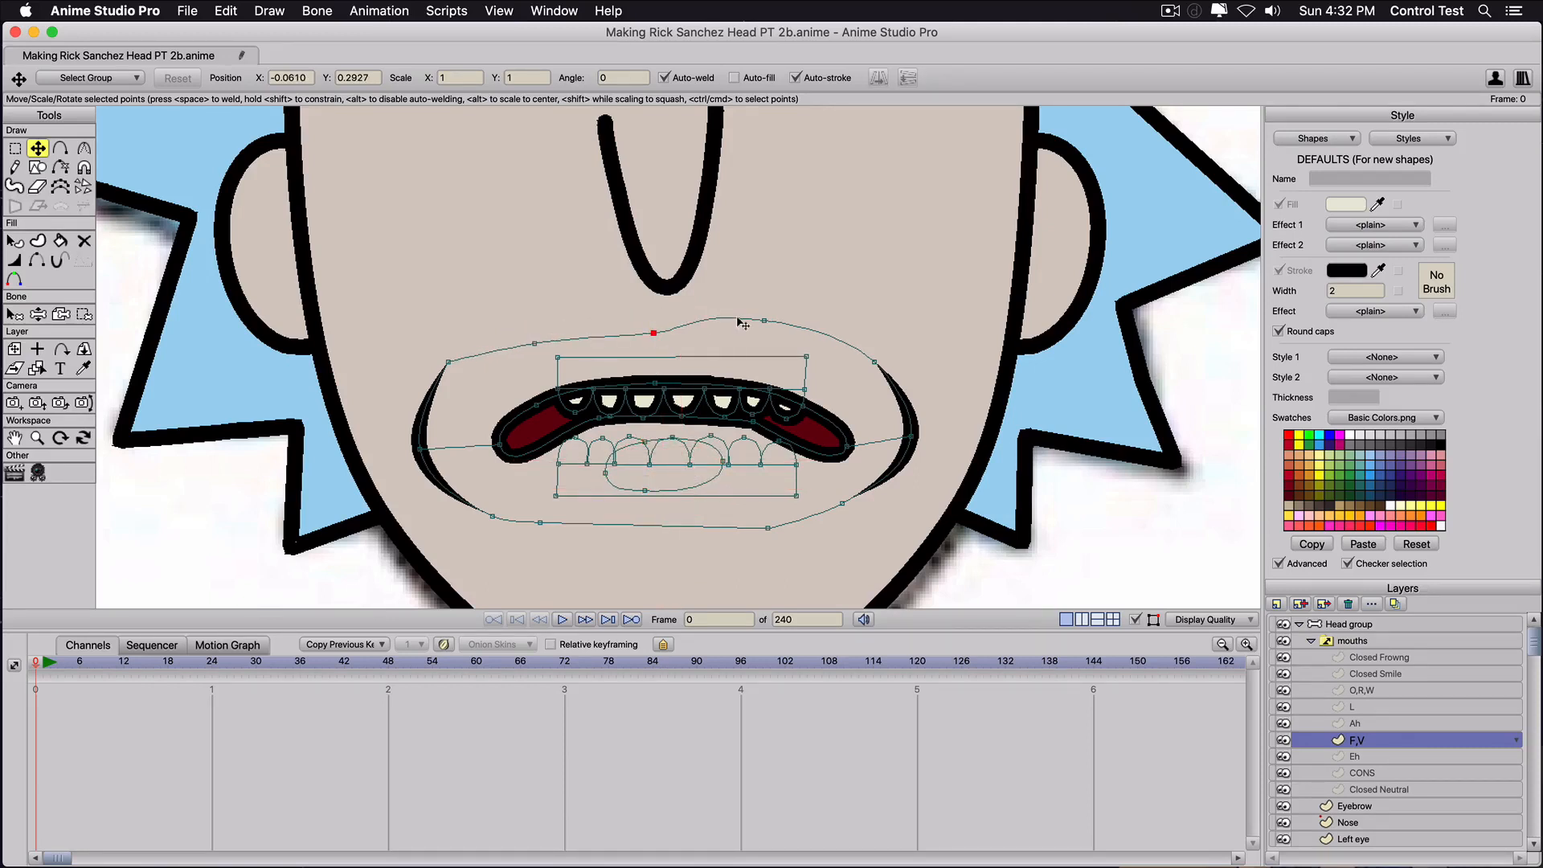
pyautogui.moveTo(764, 321); pyautogui.dragTo(763, 334)
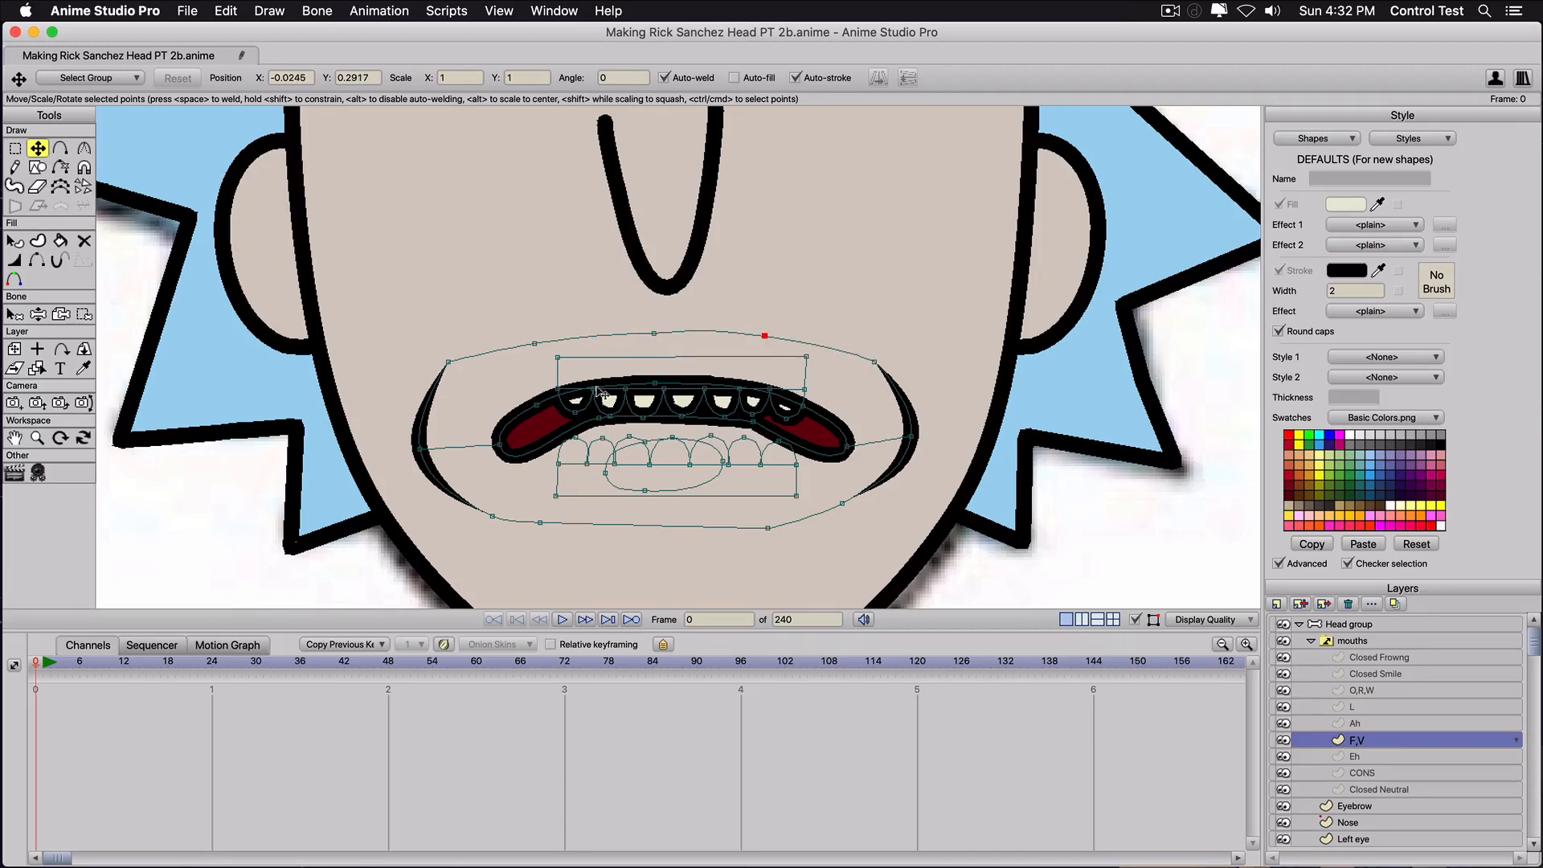
# Fine-tune the inner mouth's lower-left edge point just beneath the top teeth.
pyautogui.scroll(-5, 606, 395)
pyautogui.scroll(5, 606, 397)
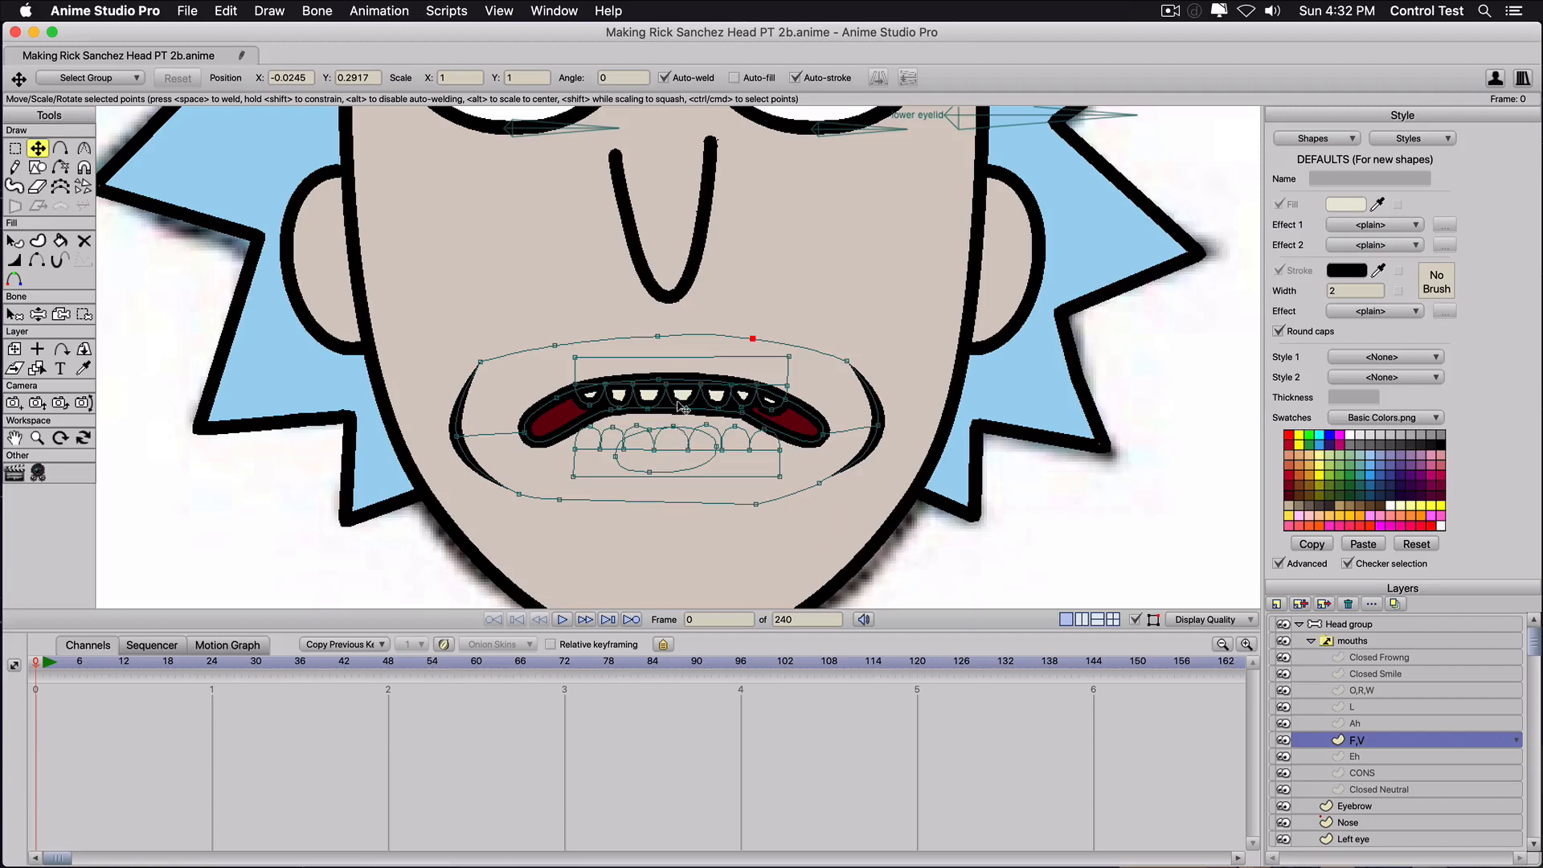
pyautogui.click(679, 404)
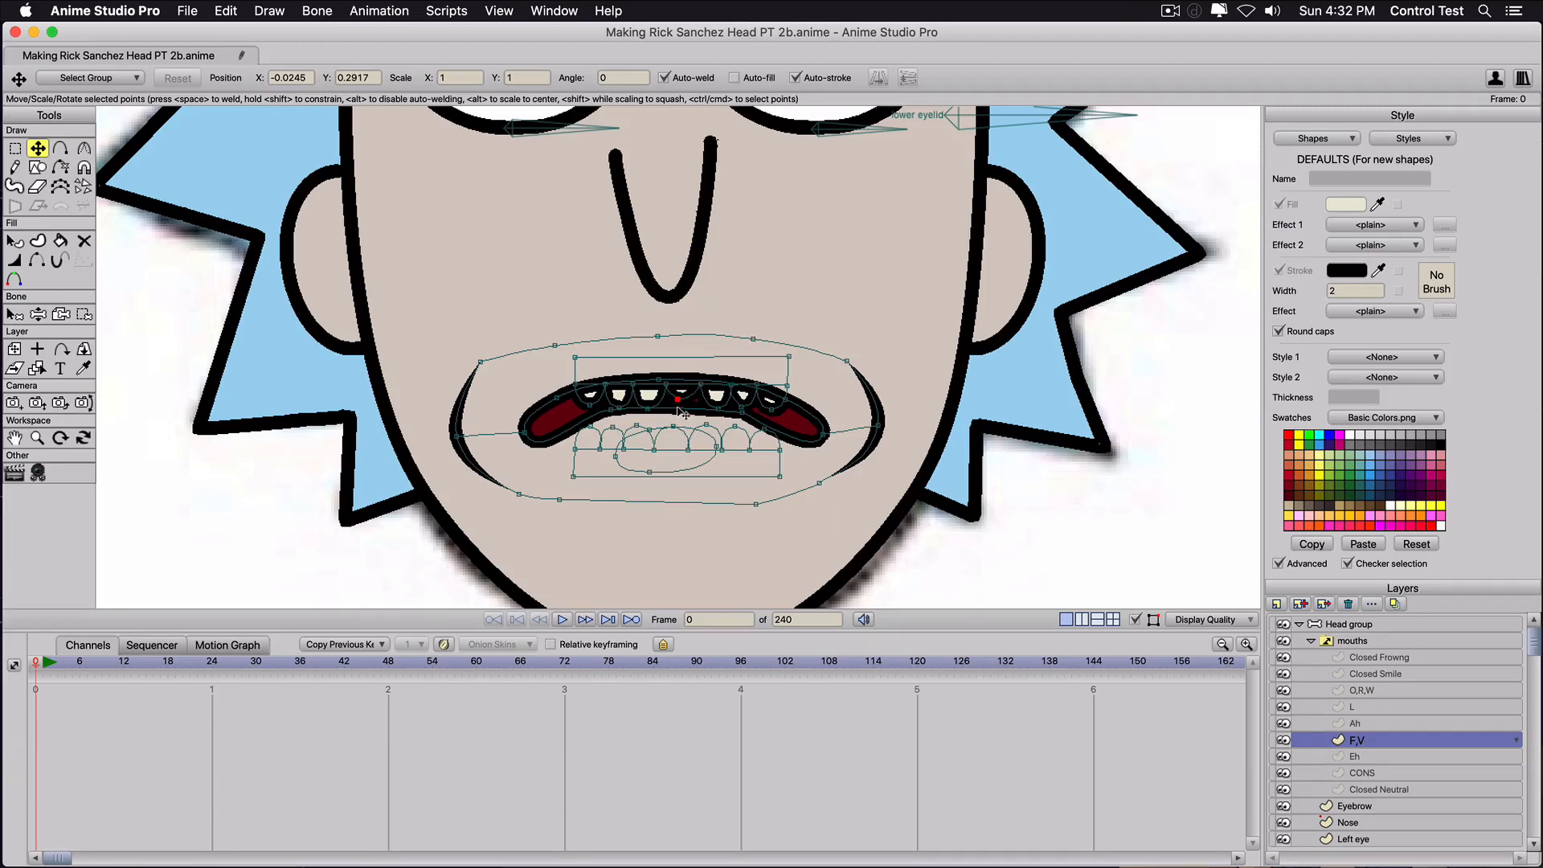
pyautogui.click(619, 403)
pyautogui.moveTo(623, 408); pyautogui.dragTo(625, 418)
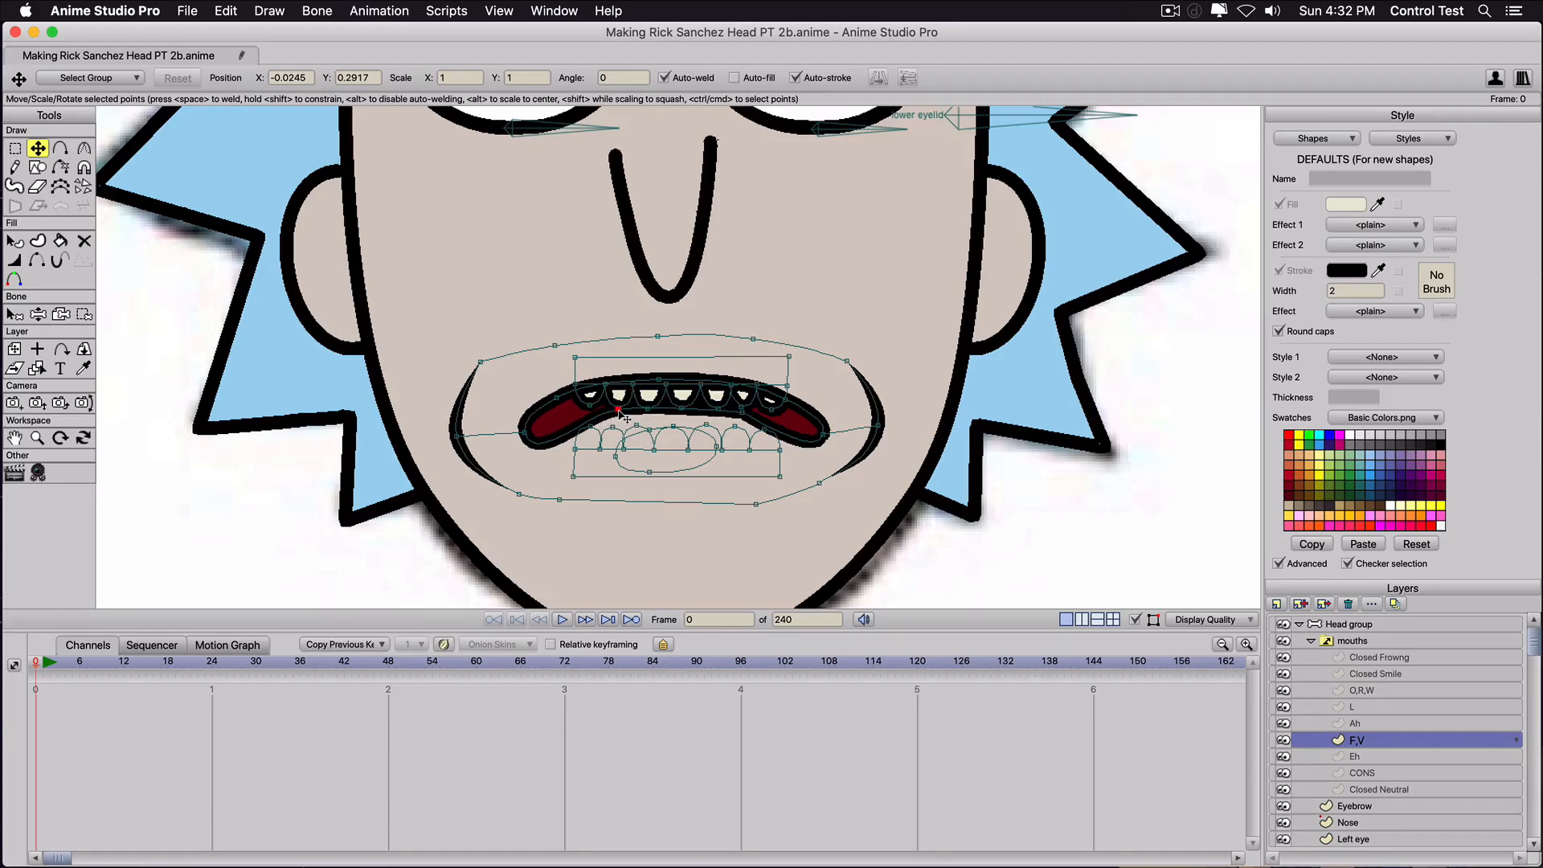
pyautogui.scroll(-2, 595, 460)
pyautogui.scroll(-4, 594, 460)
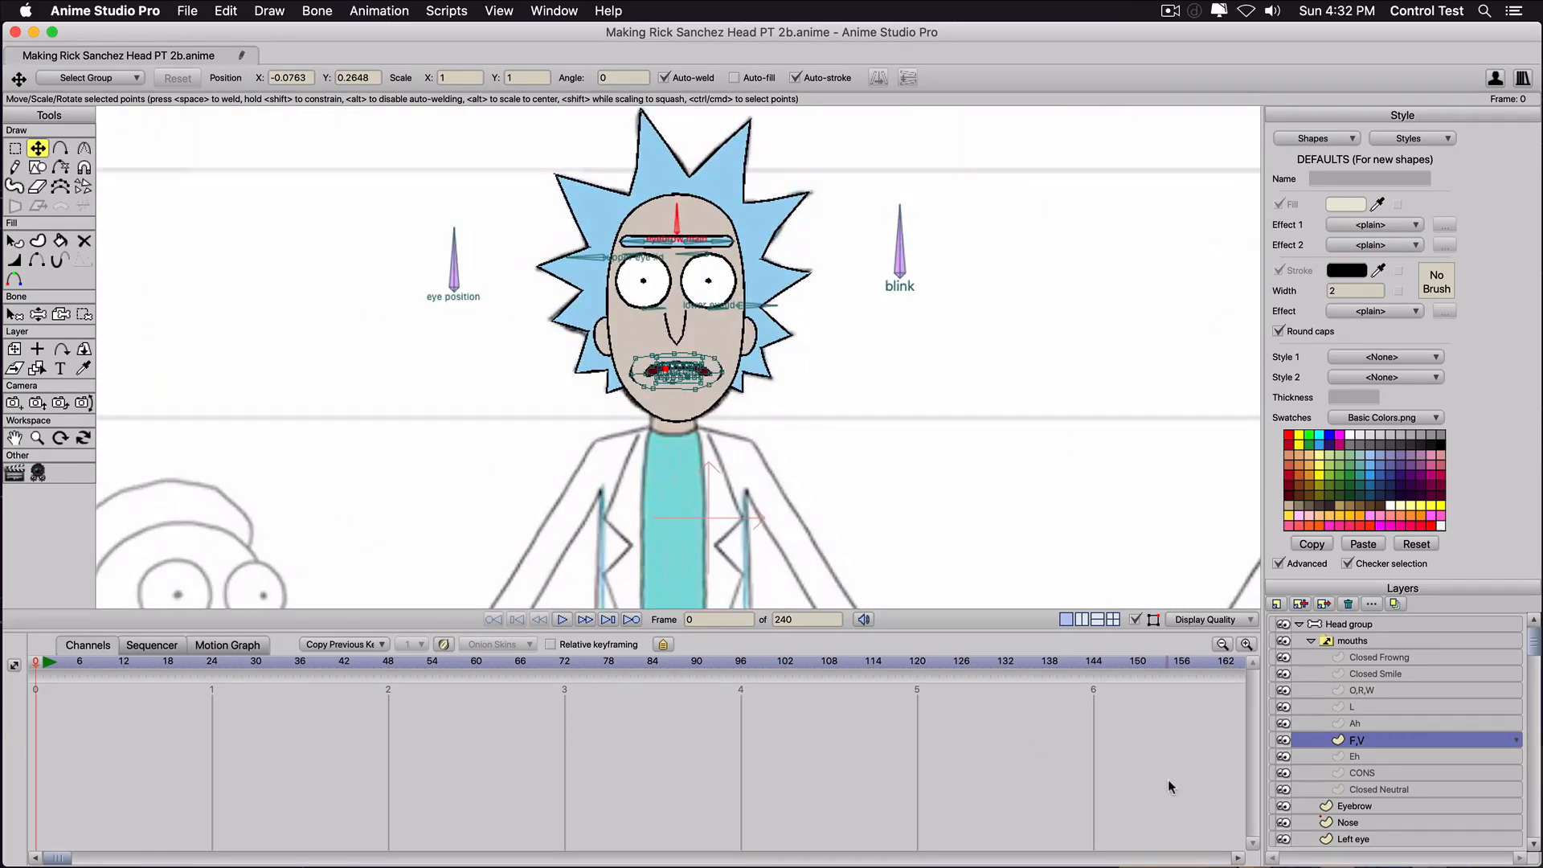
pyautogui.scroll(5, 834, 544)
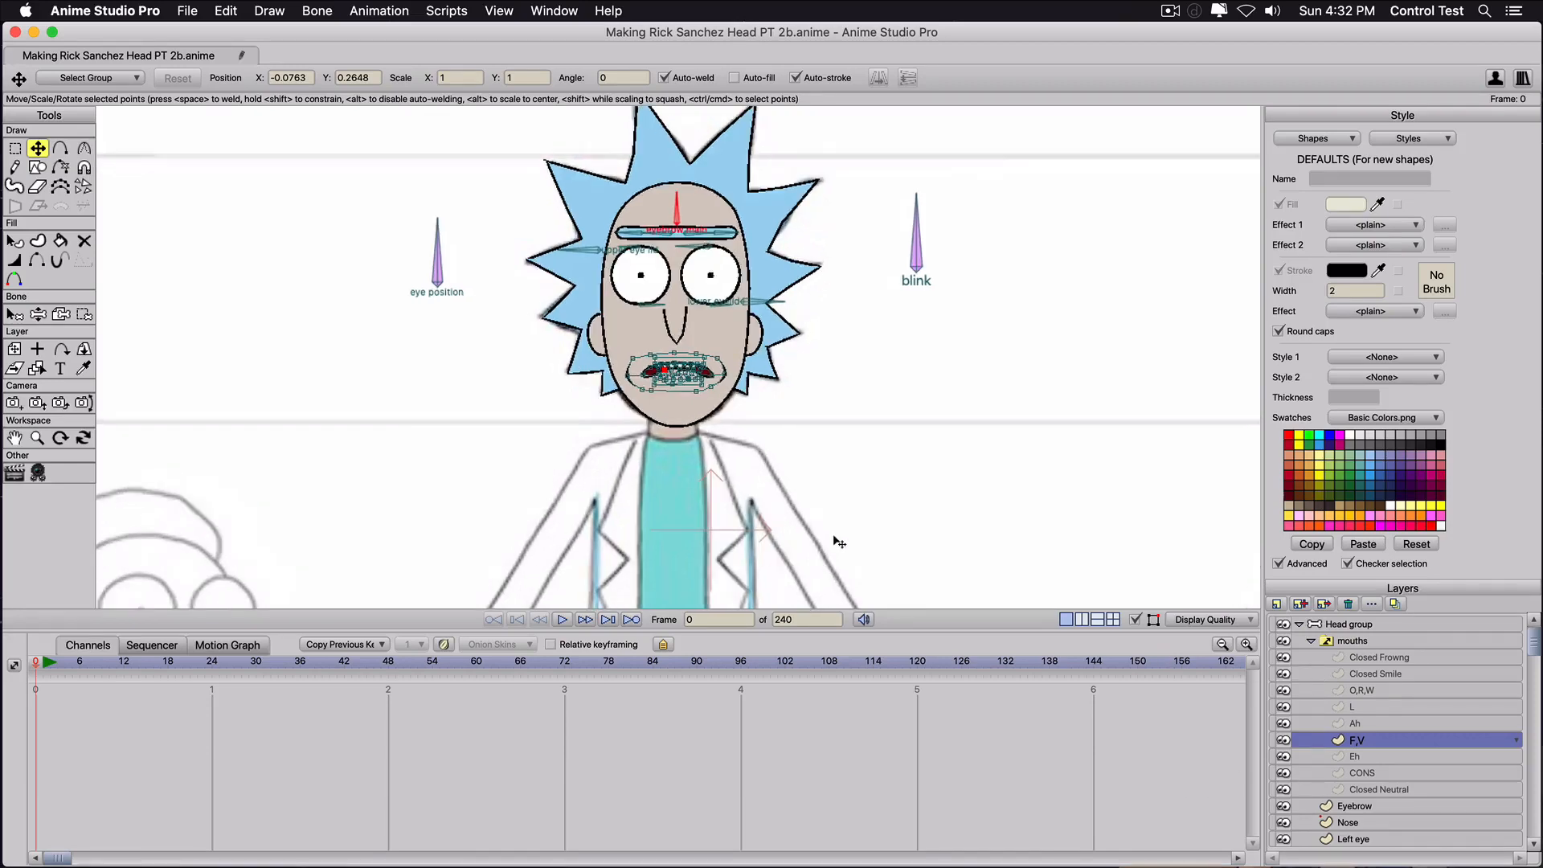
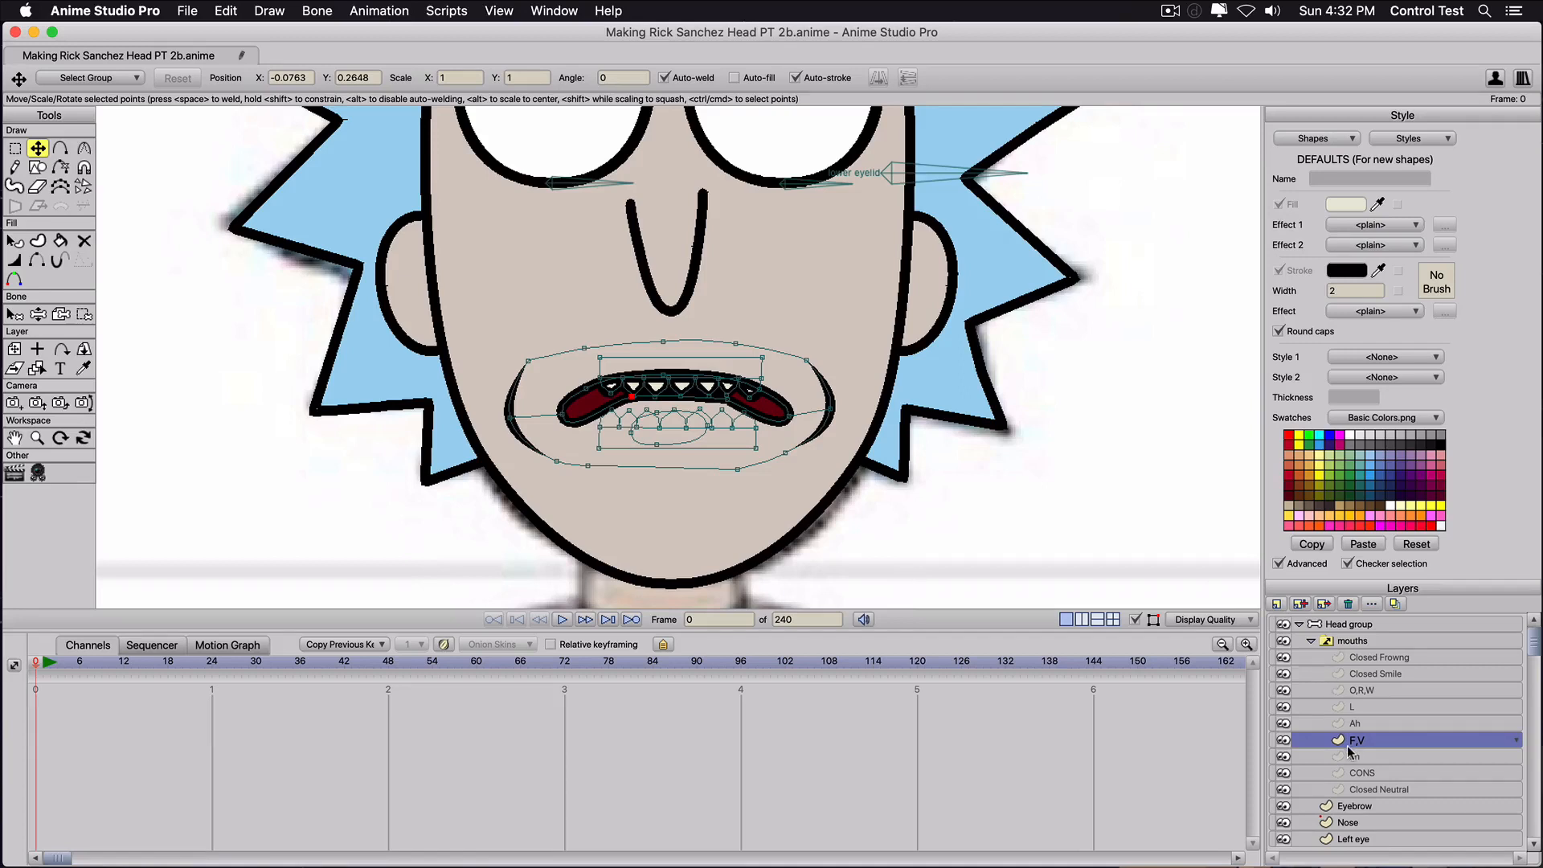
# Reorder the mouths group so Closed Neutral, CONS, Eh and Ah are the first four layers.
pyautogui.click(1361, 791)
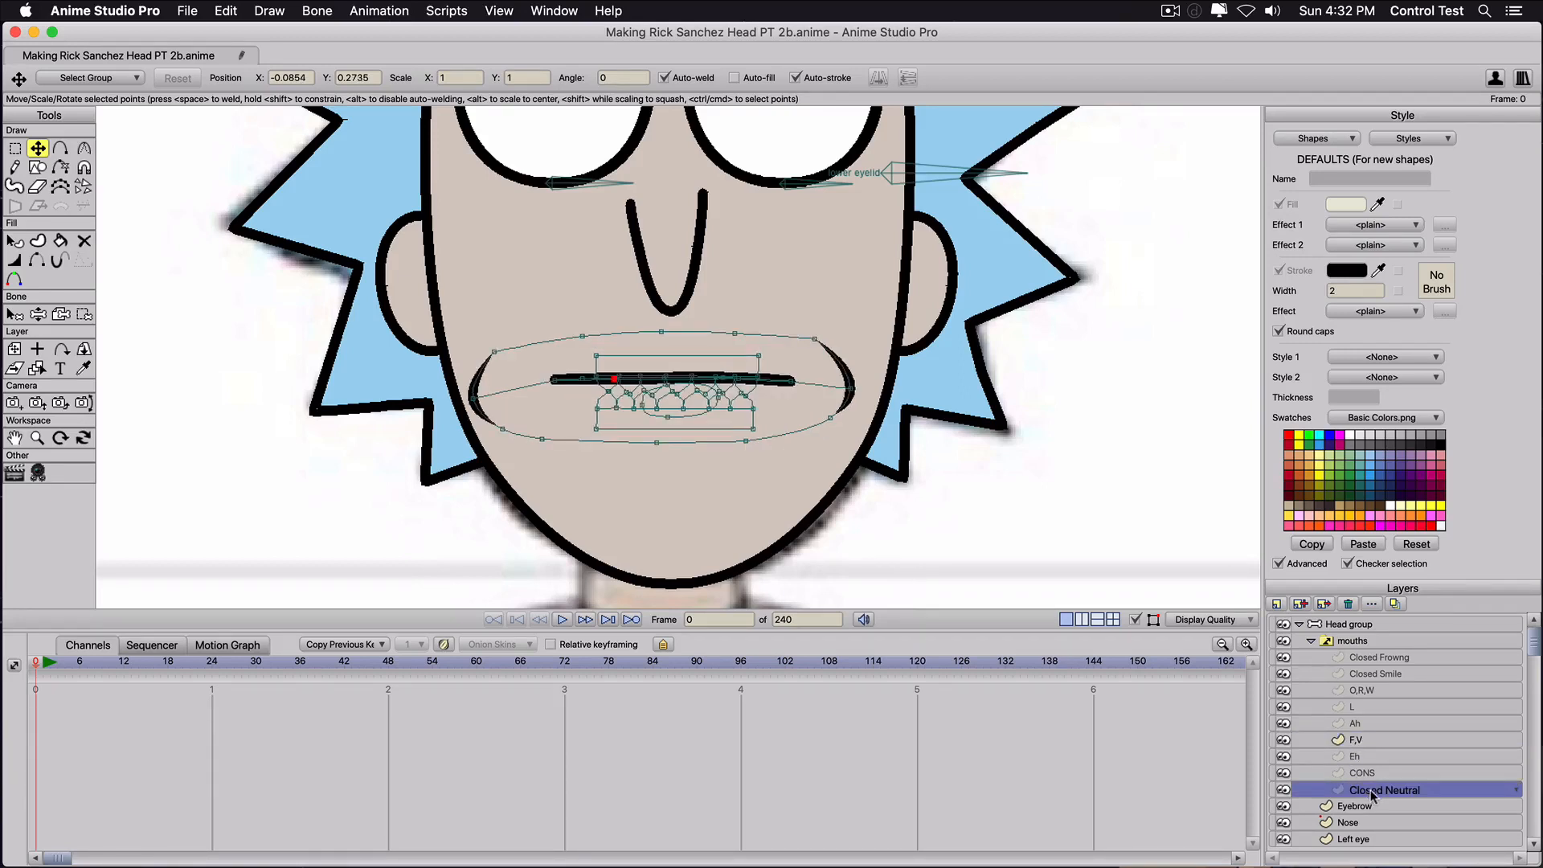
pyautogui.moveTo(1371, 795); pyautogui.dragTo(1356, 659)
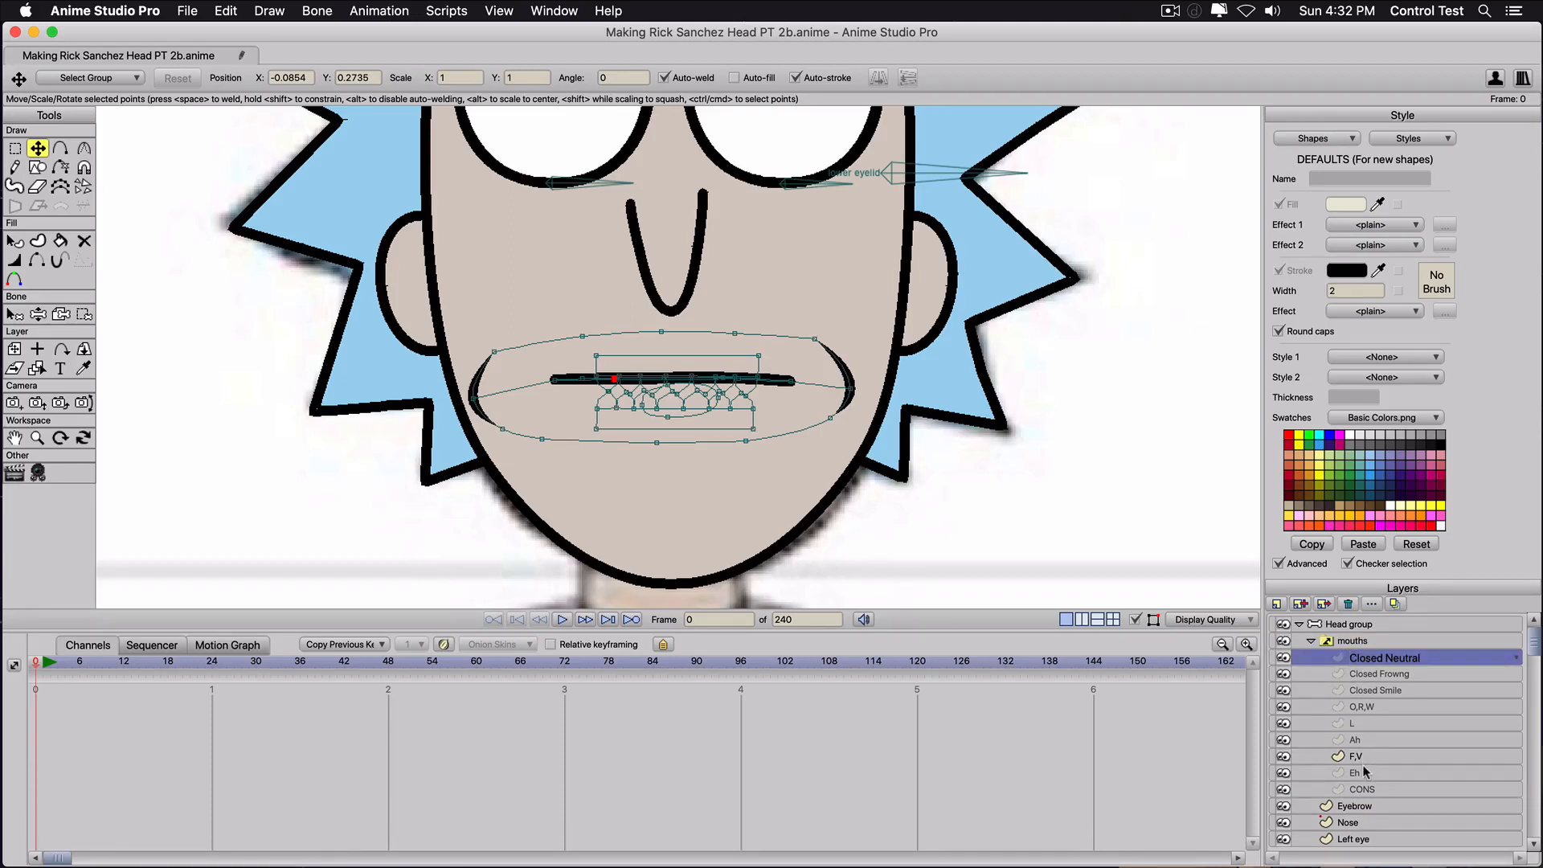
pyautogui.moveTo(1370, 789); pyautogui.dragTo(1366, 689)
pyautogui.click(1364, 791)
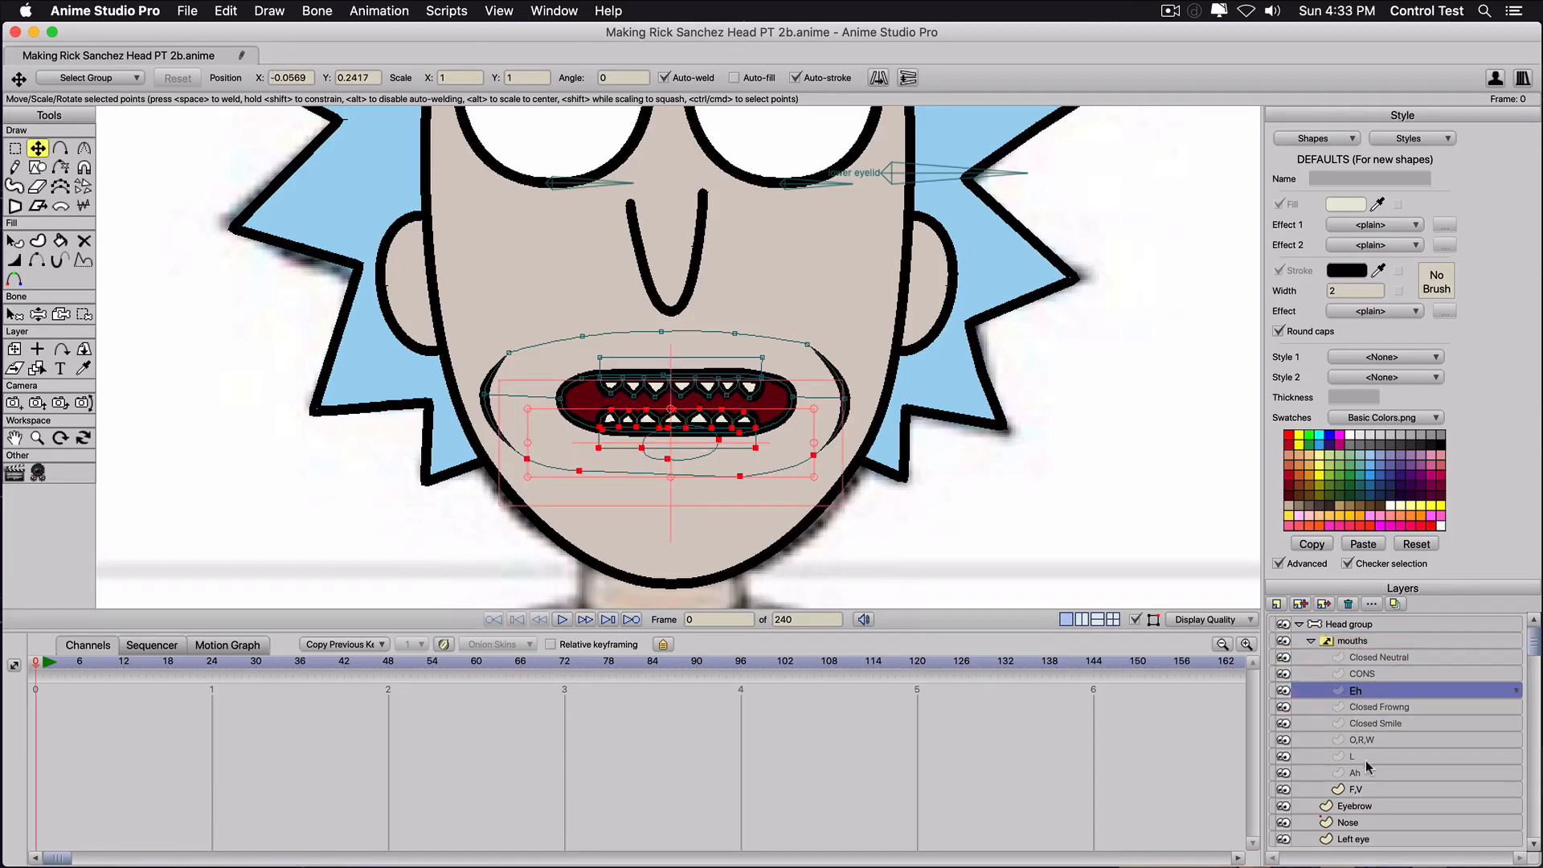
pyautogui.moveTo(1364, 776); pyautogui.dragTo(1368, 697)
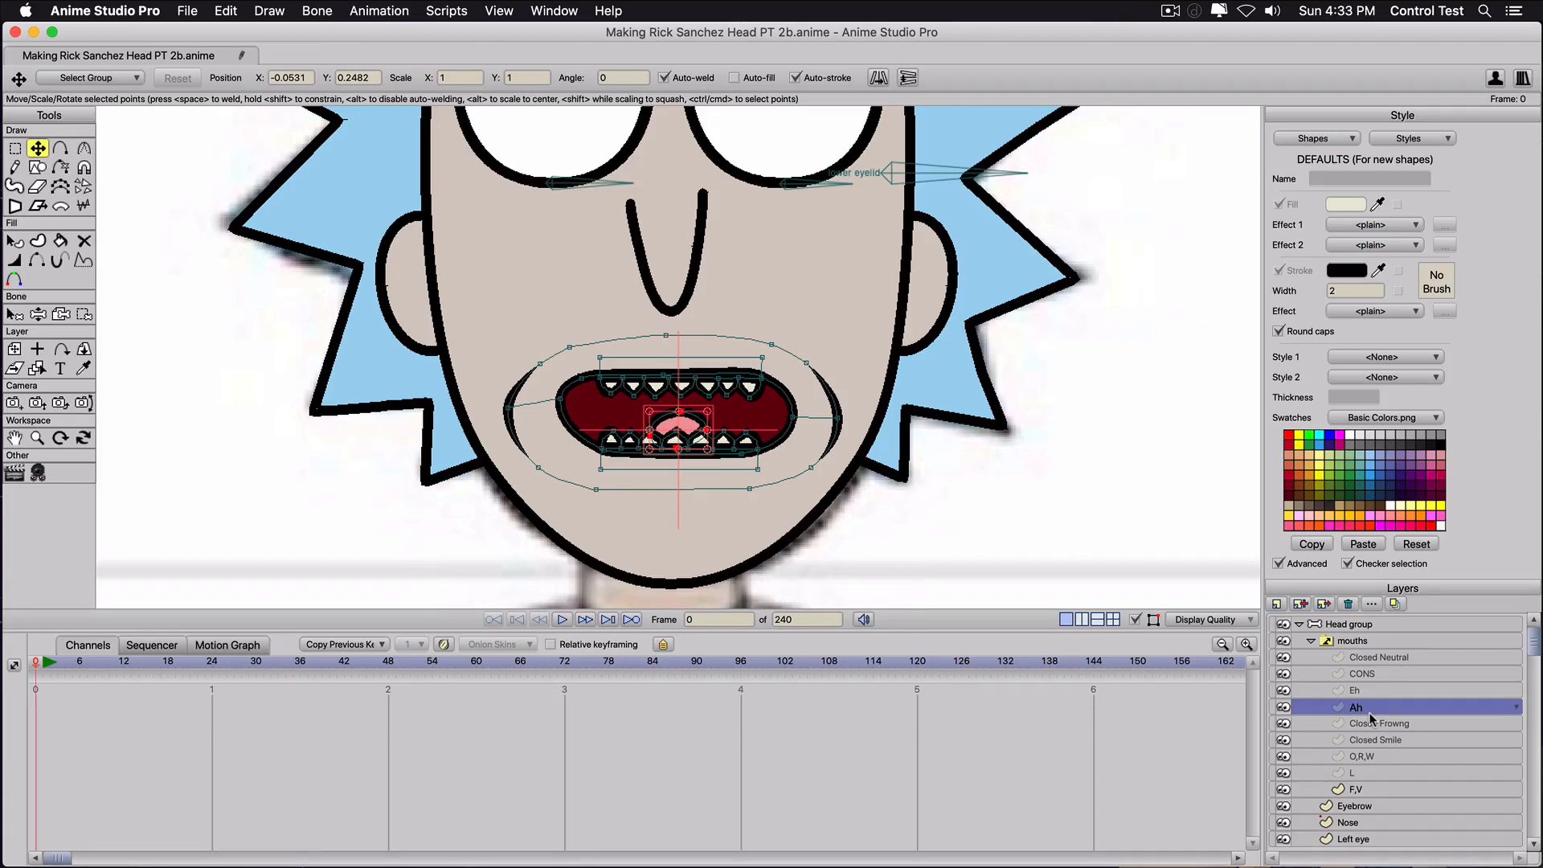
# Place the L, O,R,W and F,V layers in that order directly below Ah, above the Closed Frown and Closed Smile mouths.
pyautogui.click(1358, 656)
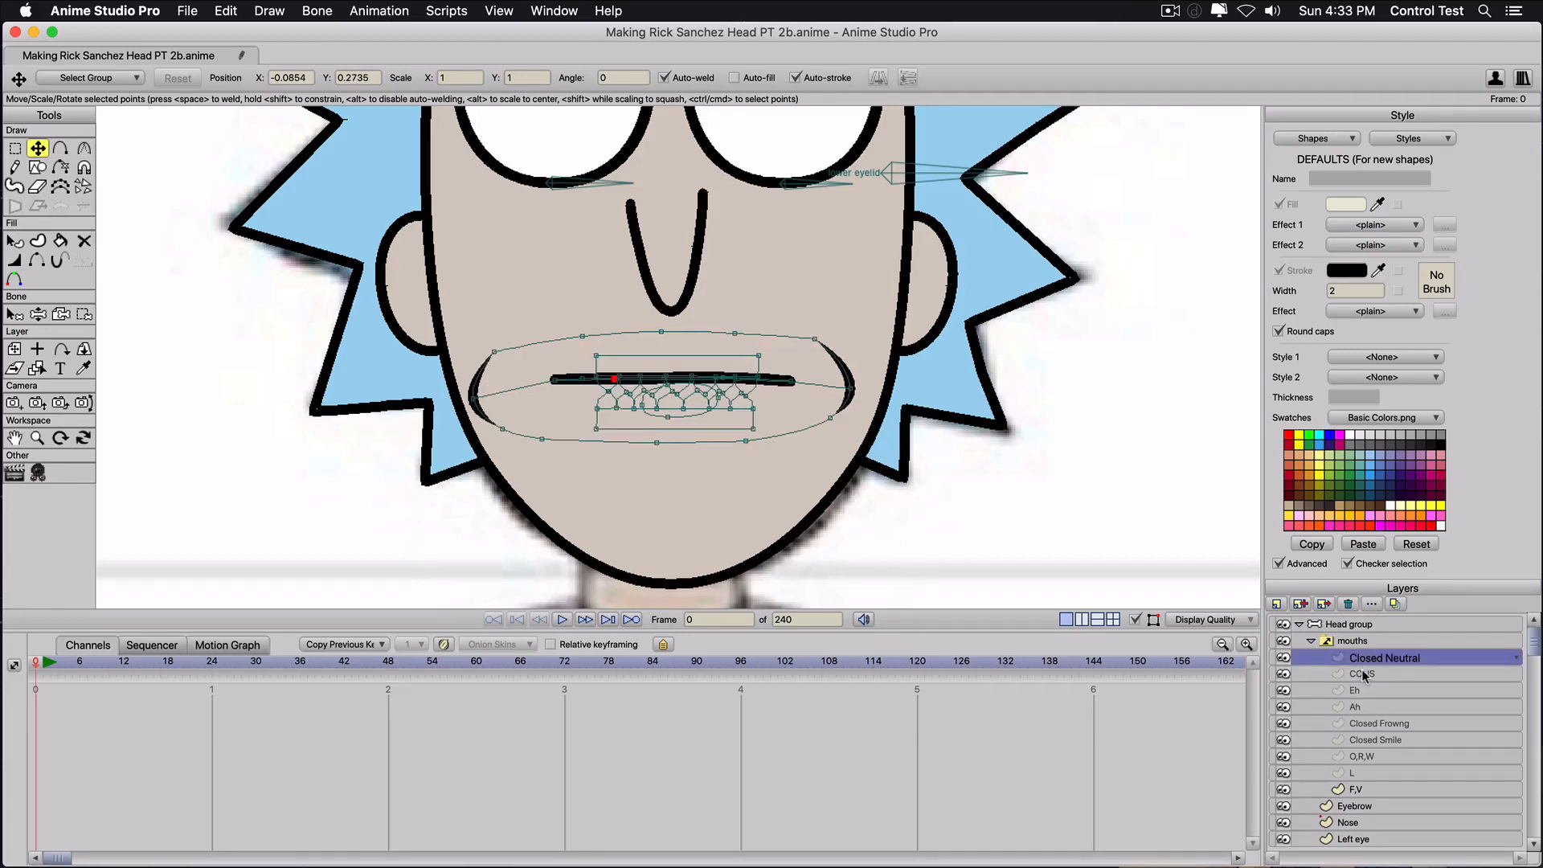
pyautogui.click(1364, 675)
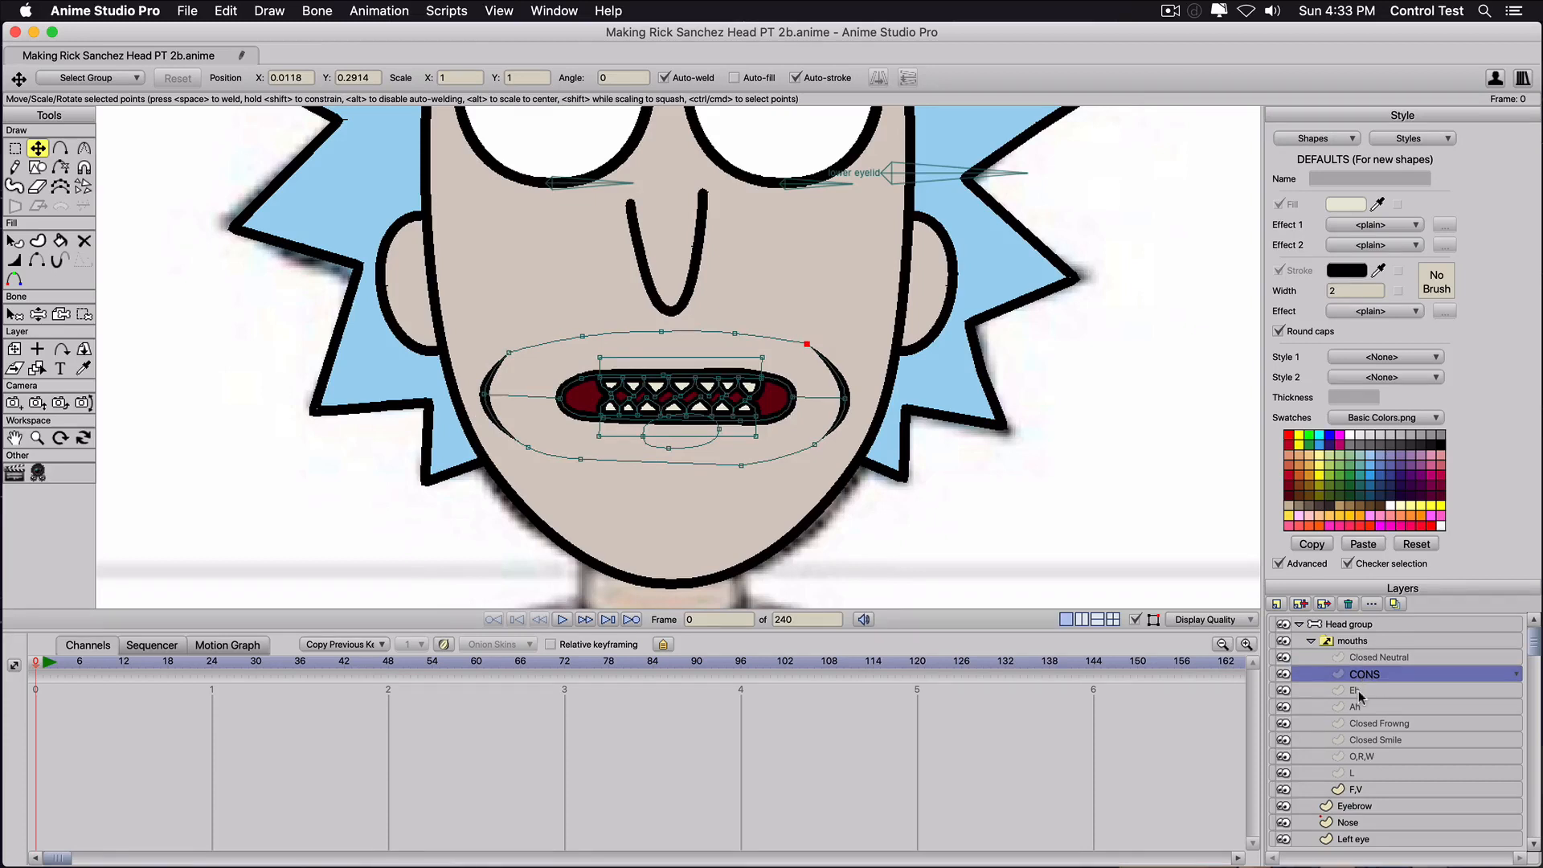
pyautogui.click(1358, 691)
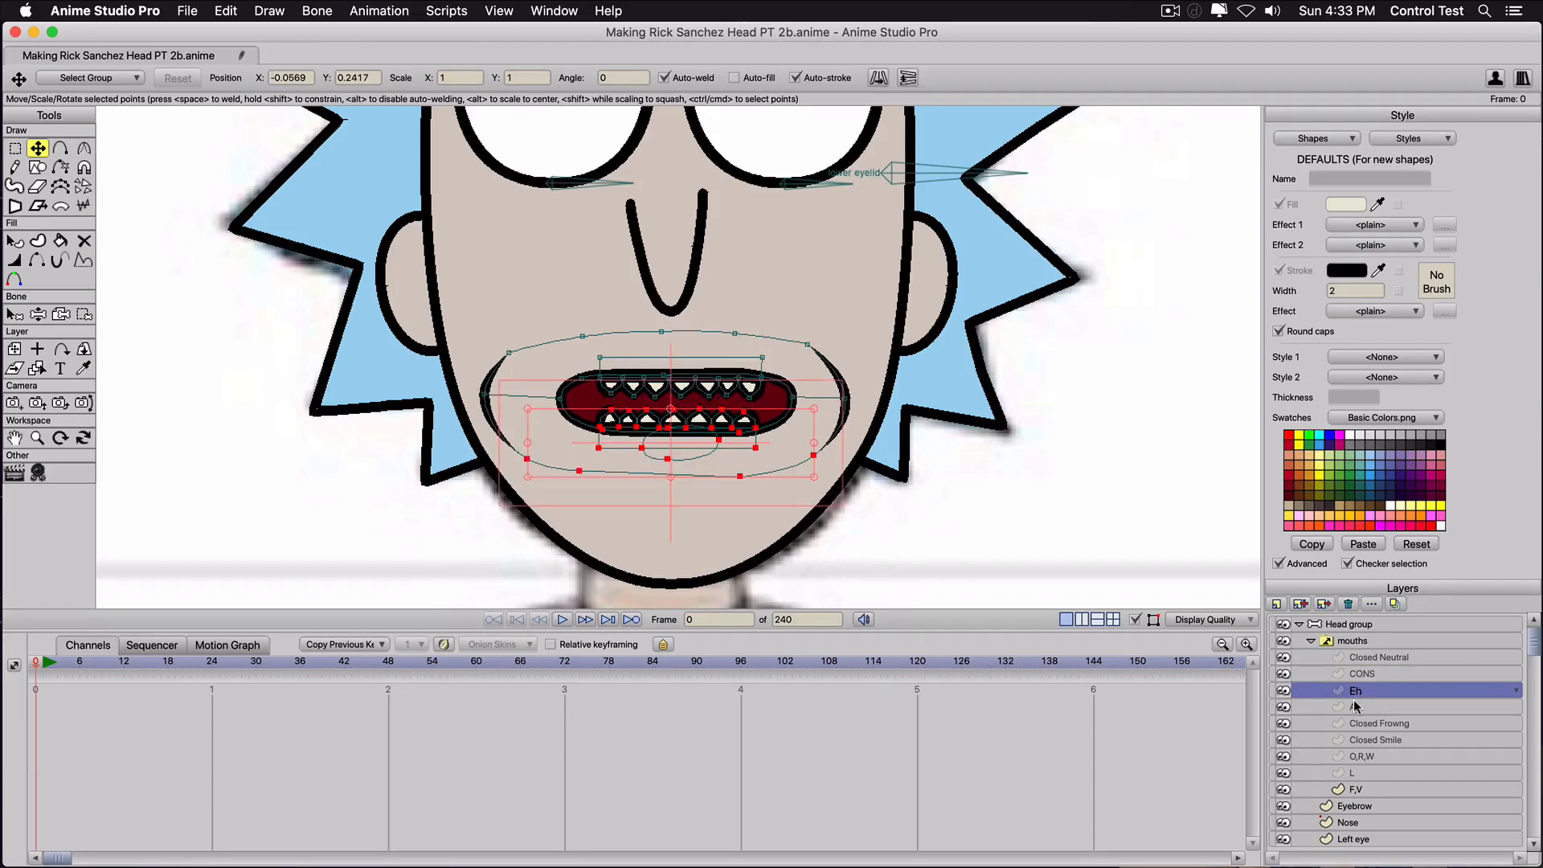
pyautogui.click(1357, 707)
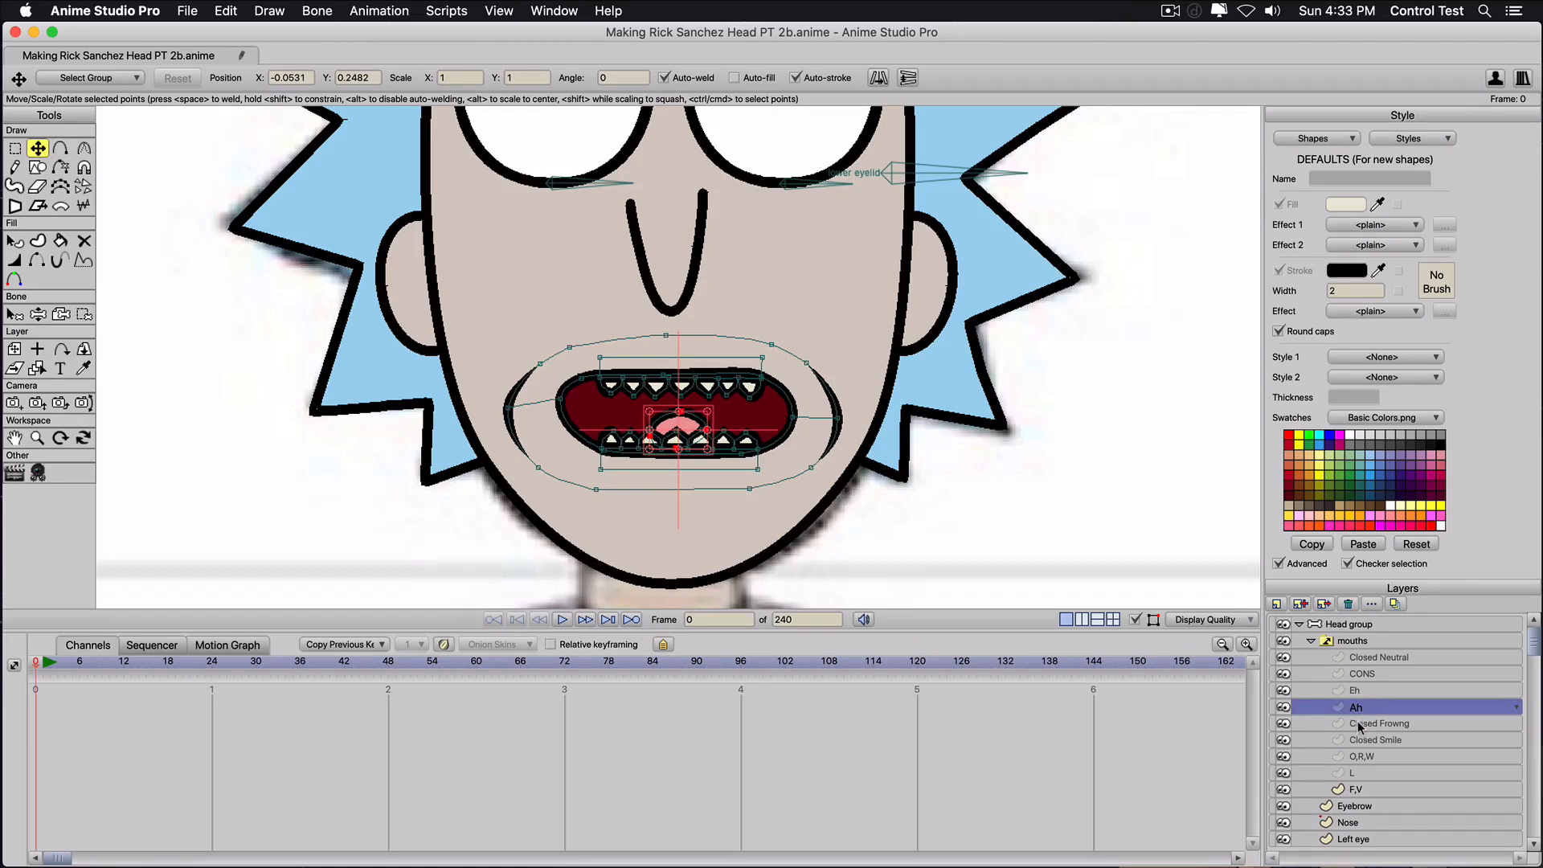
pyautogui.click(1352, 754)
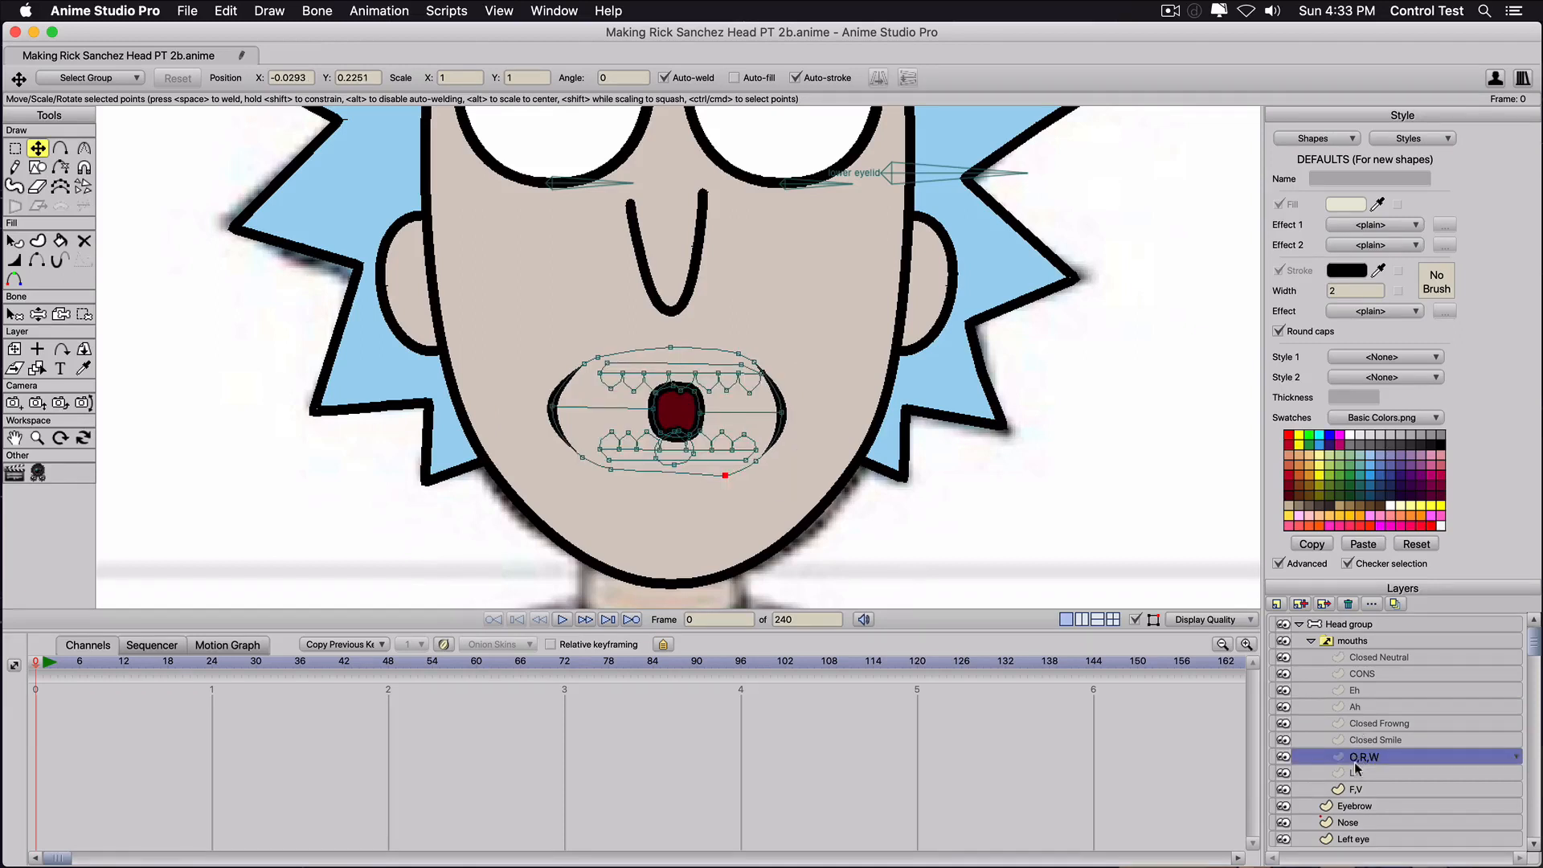
pyautogui.moveTo(1355, 772); pyautogui.dragTo(1356, 718)
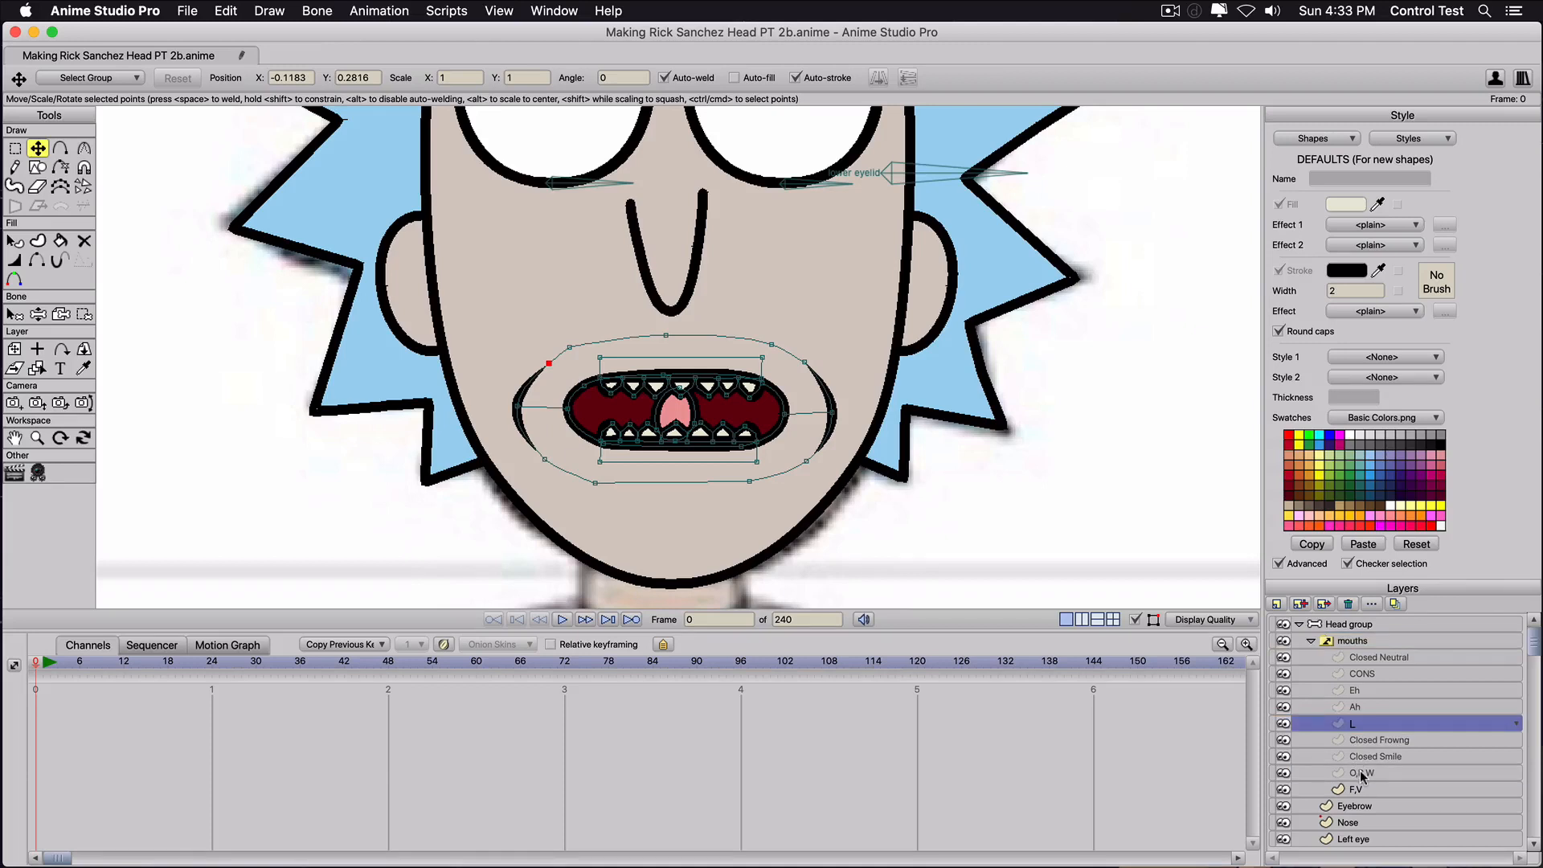
pyautogui.click(1362, 775)
pyautogui.moveTo(1364, 776); pyautogui.dragTo(1364, 740)
pyautogui.click(1363, 790)
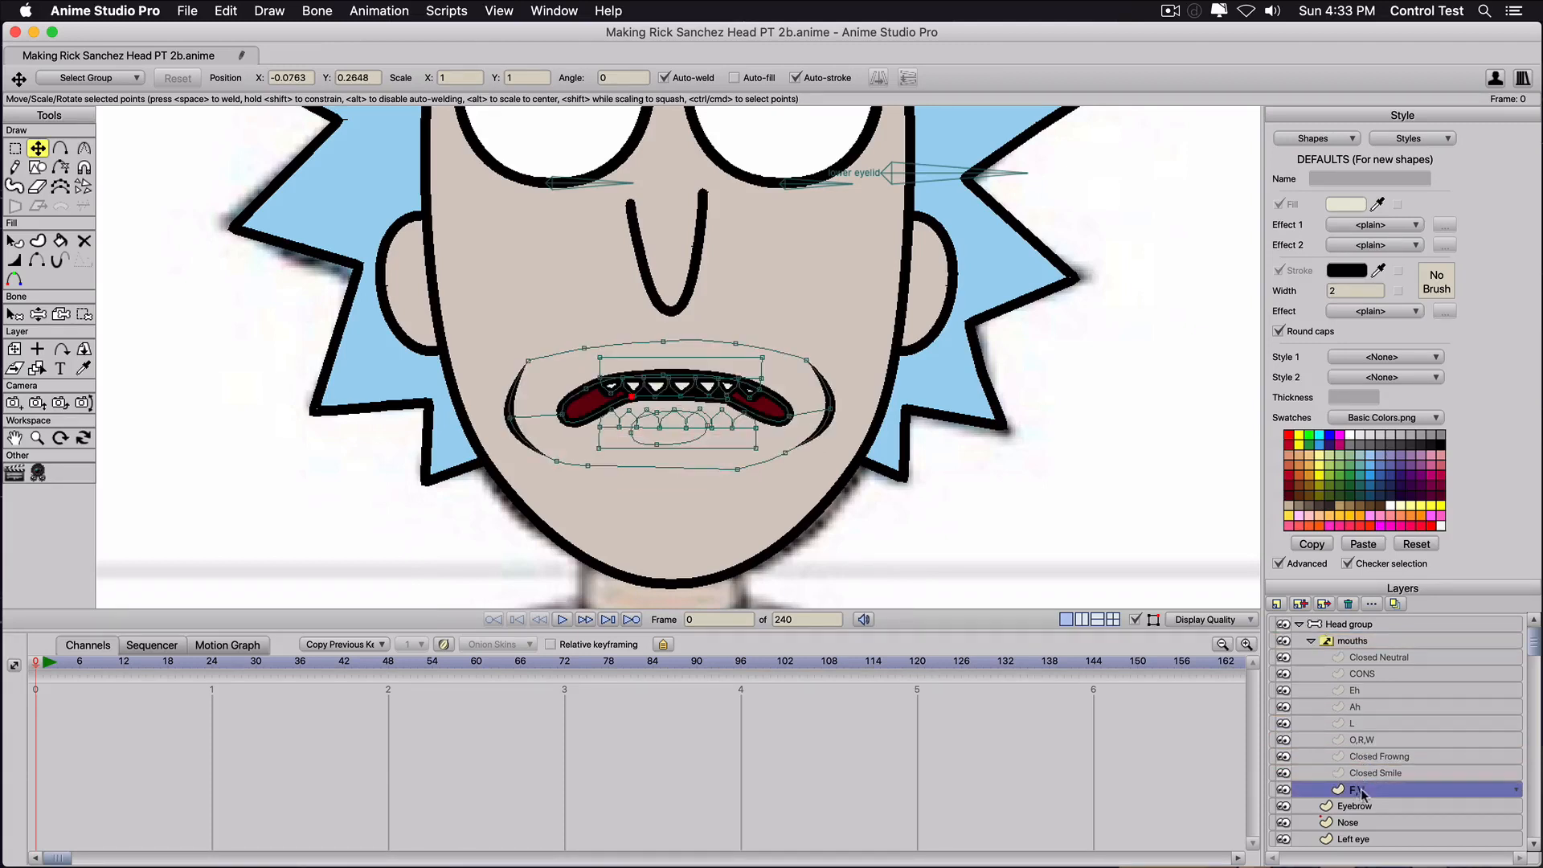
pyautogui.moveTo(1378, 795); pyautogui.dragTo(1370, 752)
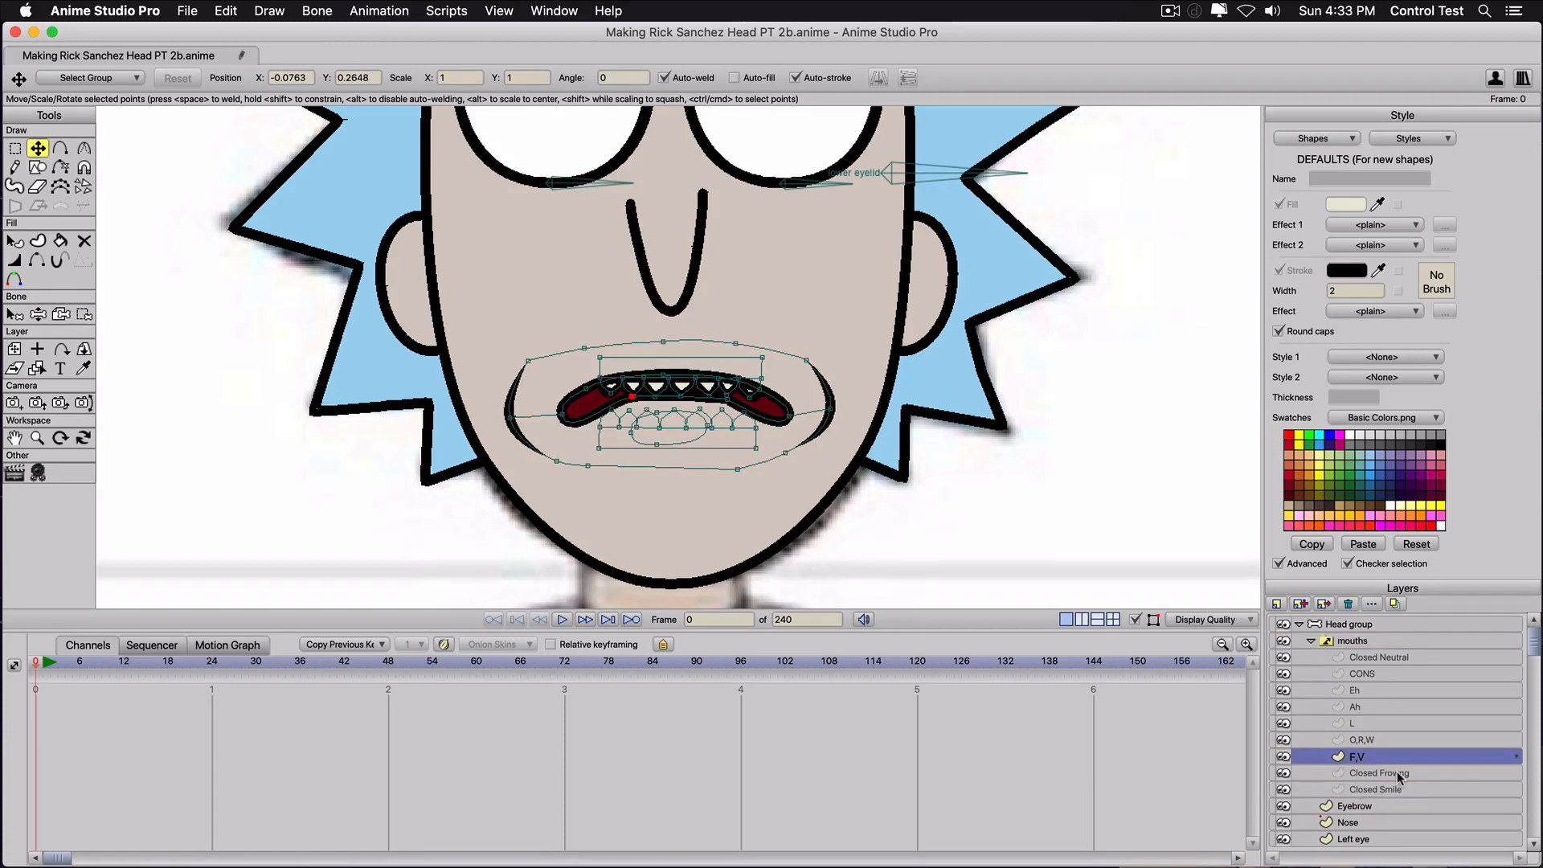
# Rename the misspelled Closed Frowng layer to Closed Frown and collapse the mouths group.
pyautogui.doubleClick(1394, 775)
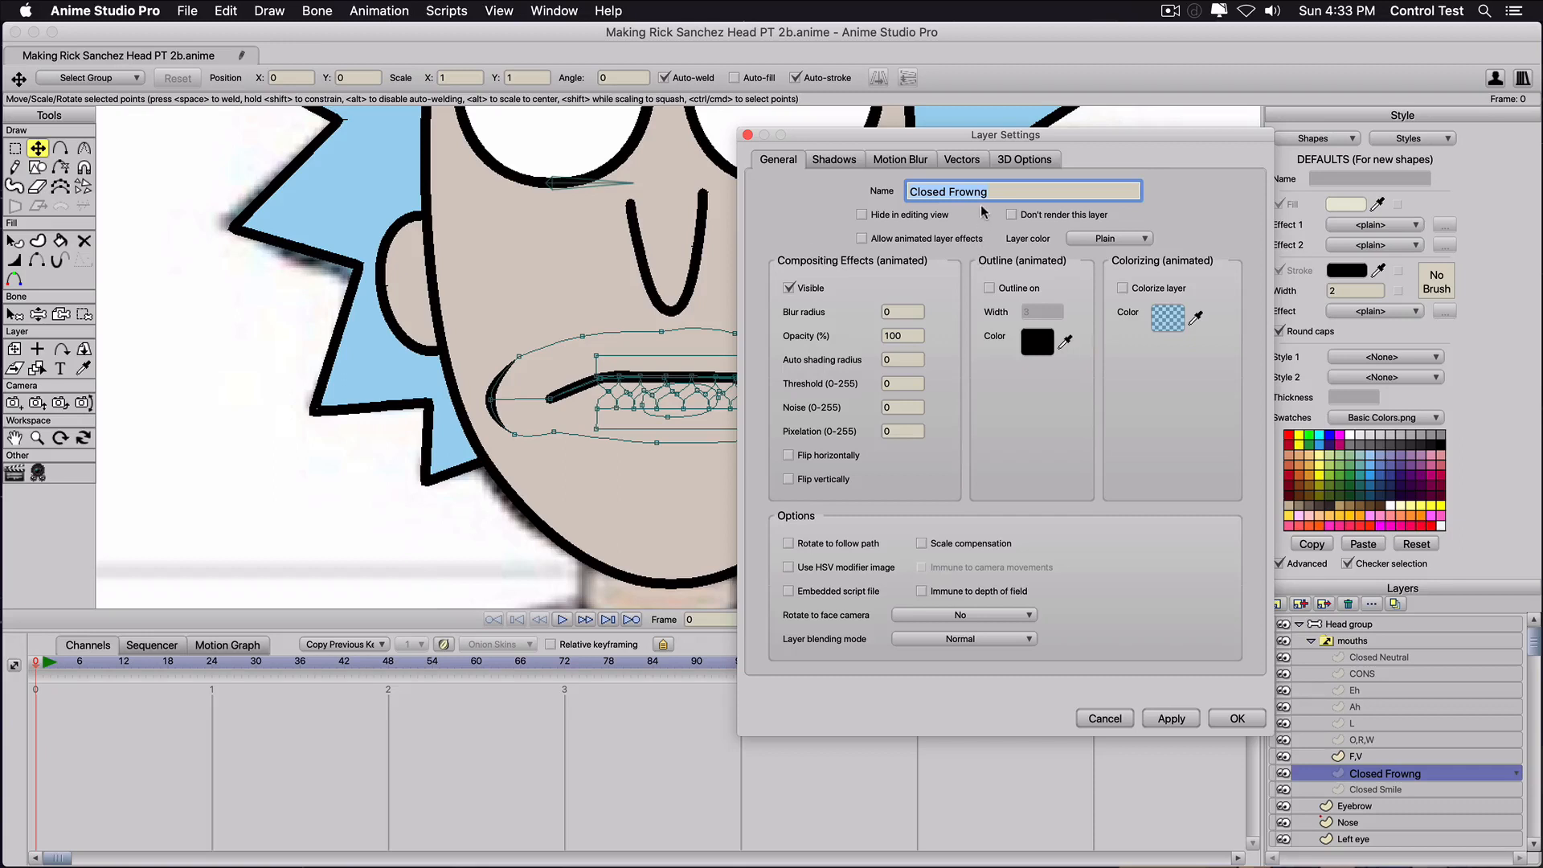
pyautogui.press('BackSpace')
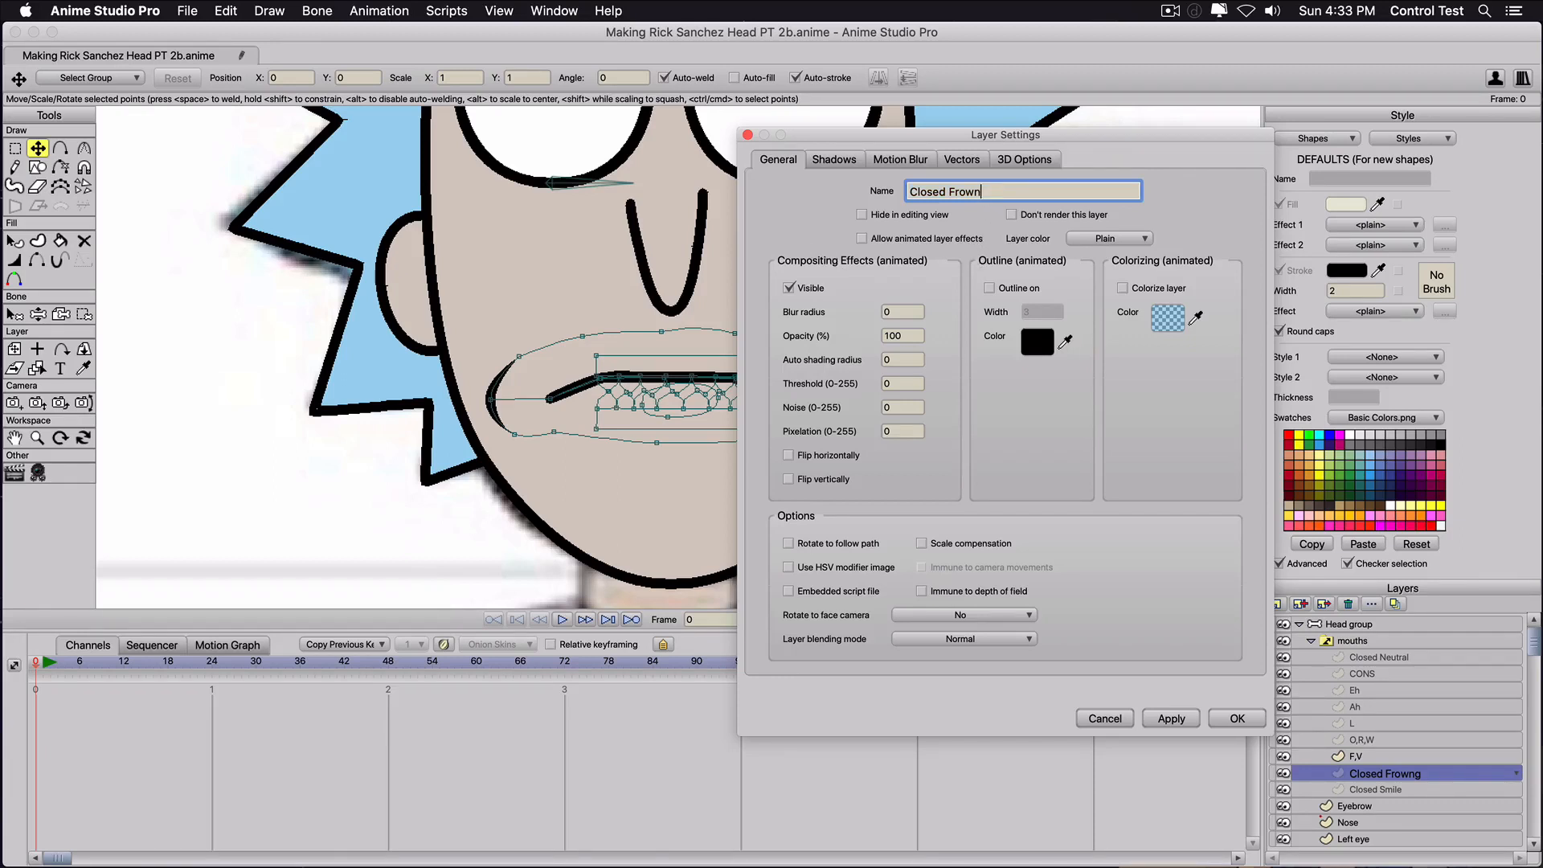
pyautogui.click(1161, 719)
pyautogui.click(1238, 718)
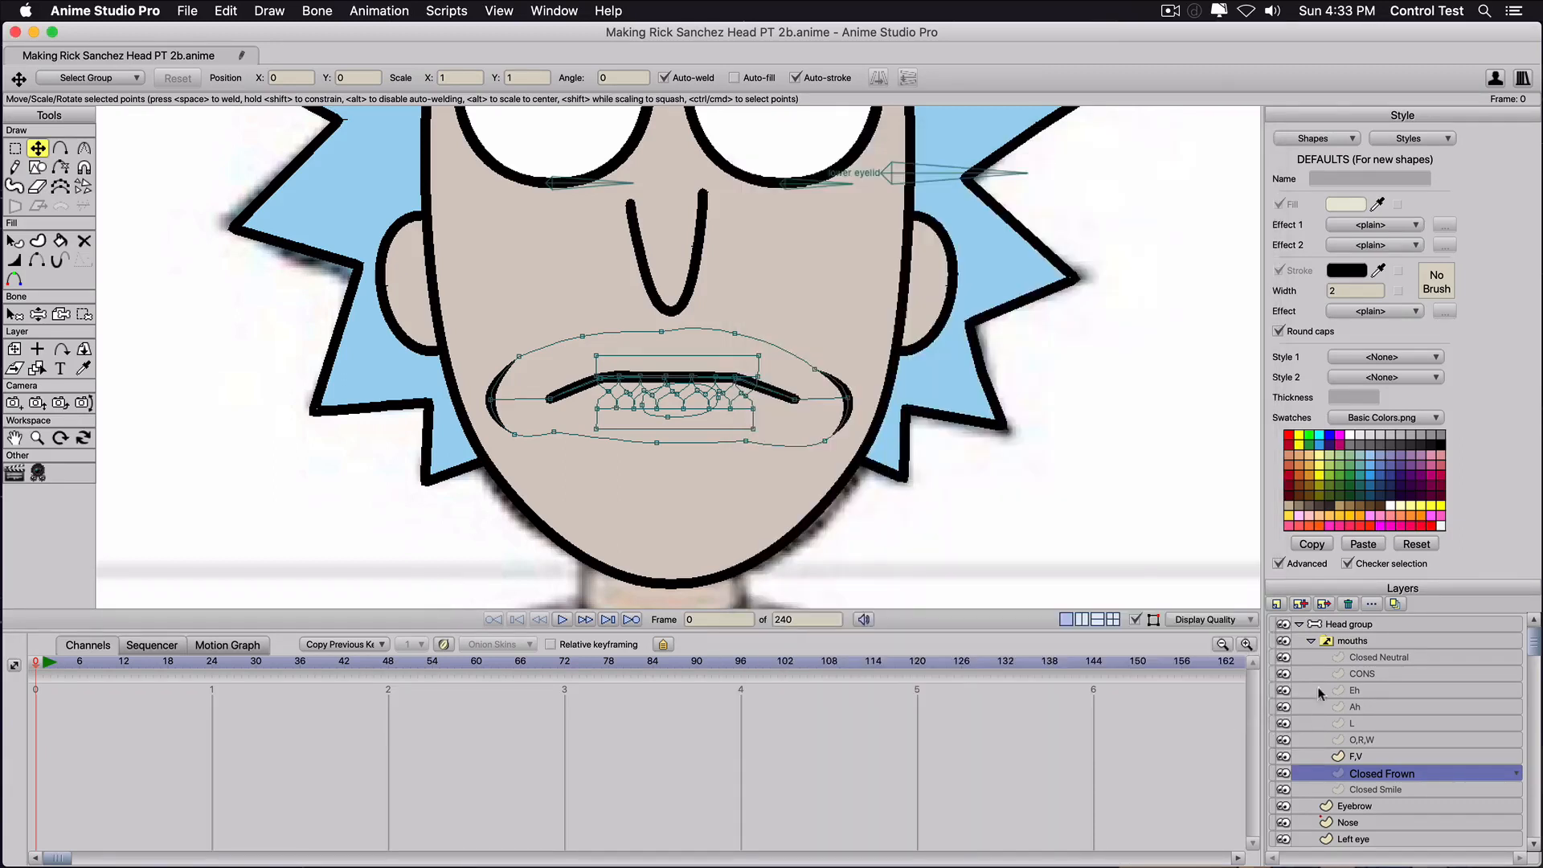
pyautogui.click(1311, 641)
# Add an upright bone to the Head group beside the face, beneath the blink bone.
pyautogui.scroll(-10, 760, 407)
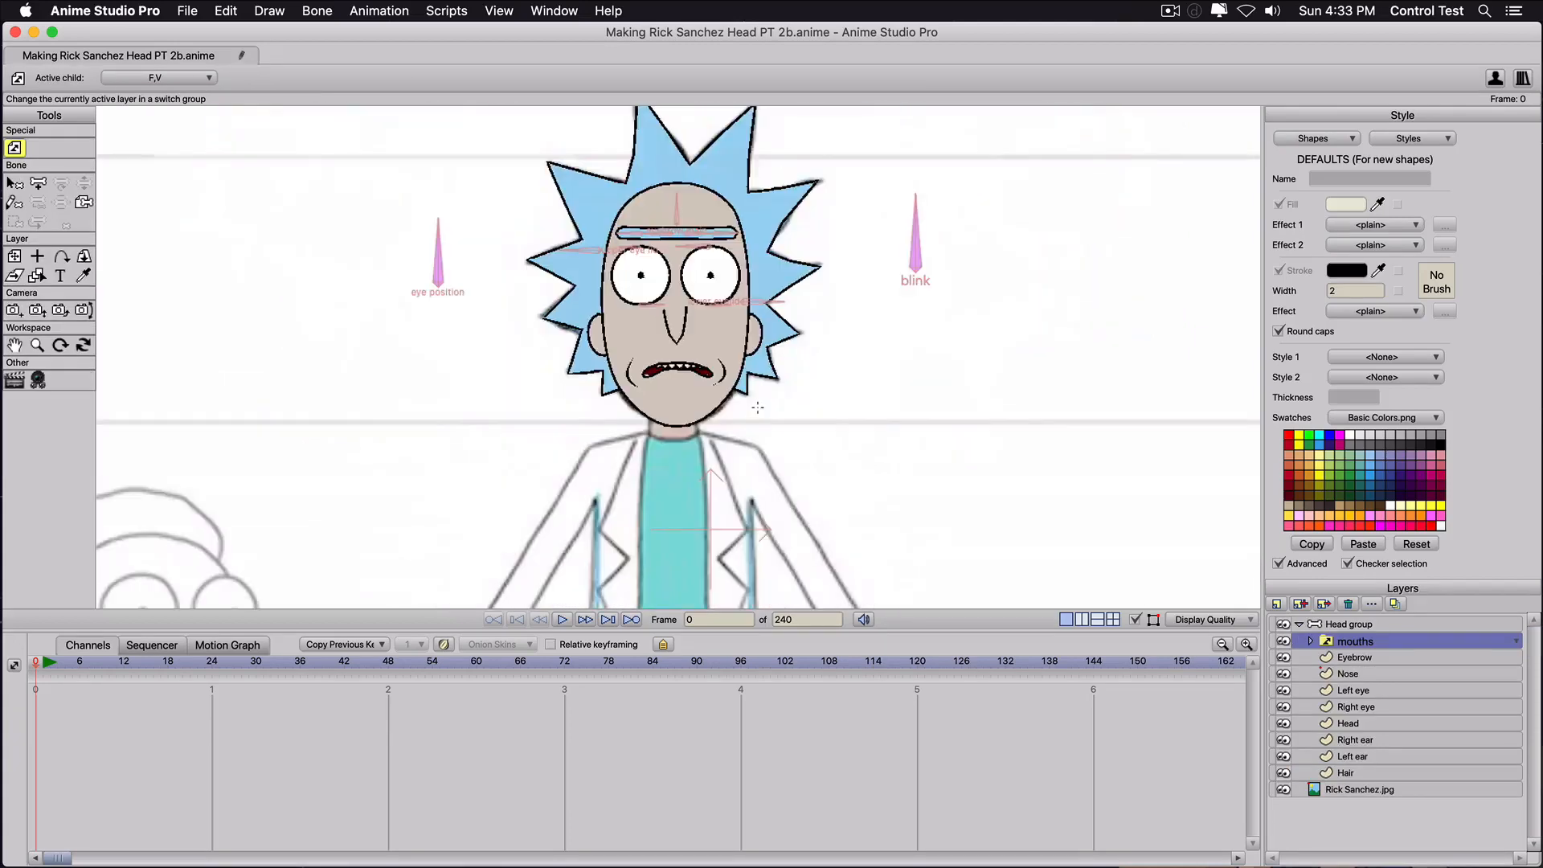
pyautogui.scroll(4, 763, 395)
pyautogui.scroll(4, 764, 391)
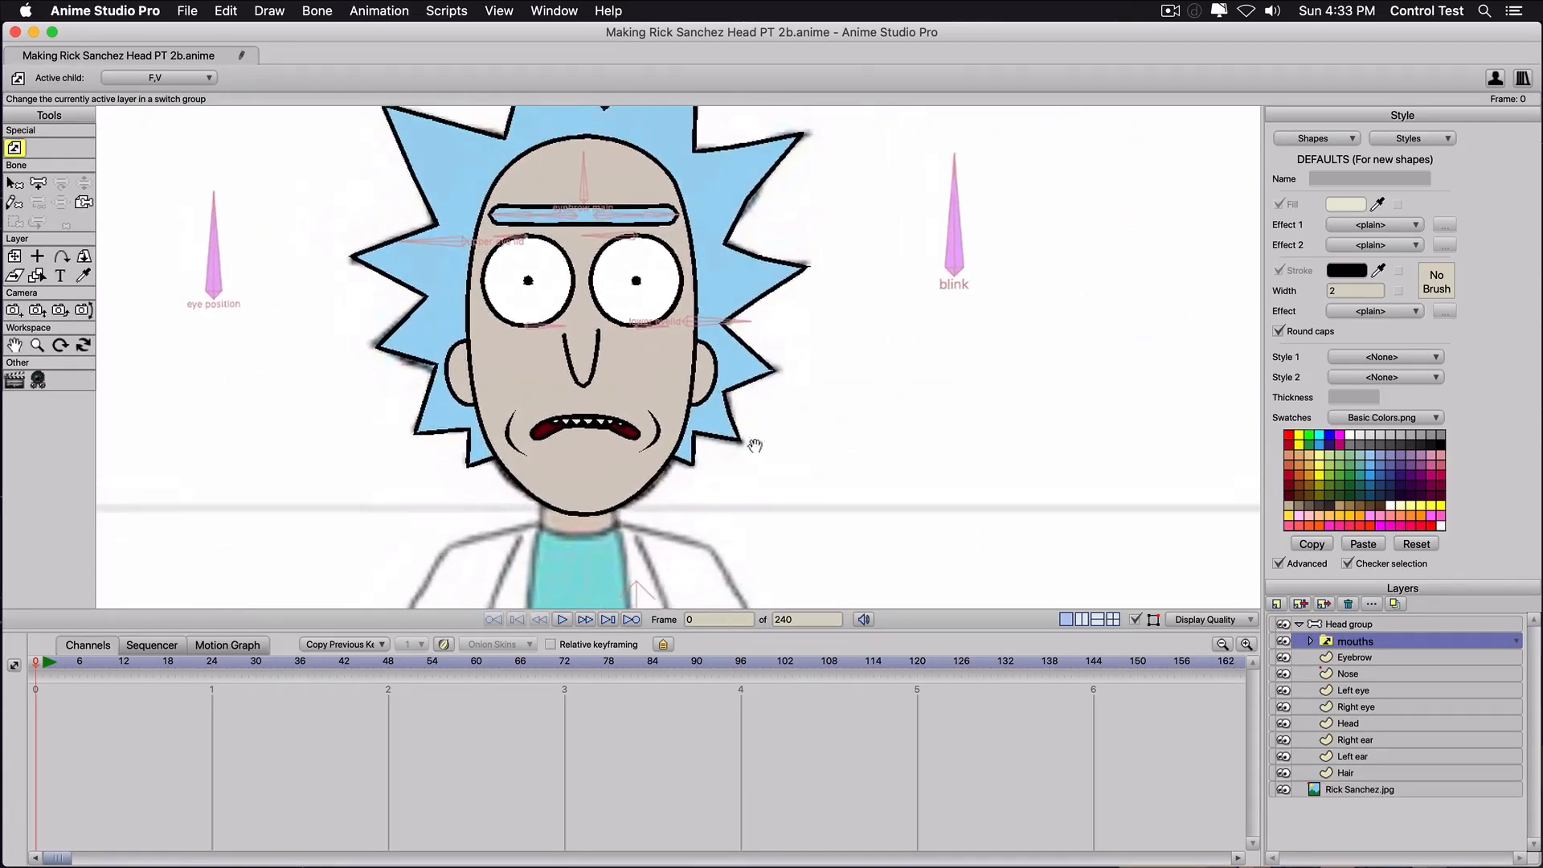
pyautogui.click(1343, 627)
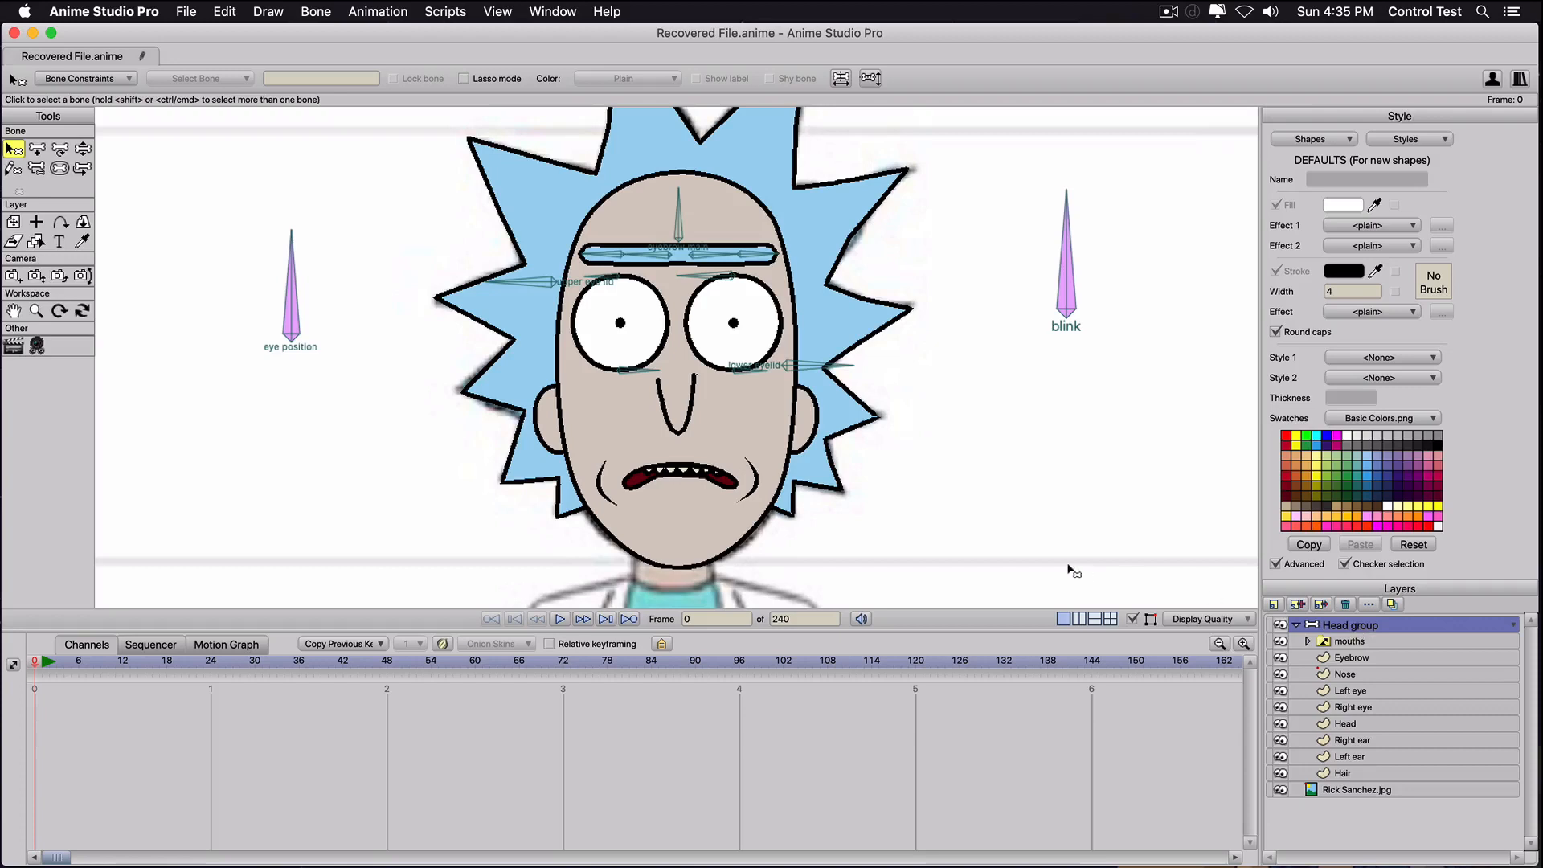
pyautogui.press('a')
pyautogui.moveTo(1008, 531); pyautogui.dragTo(998, 389)
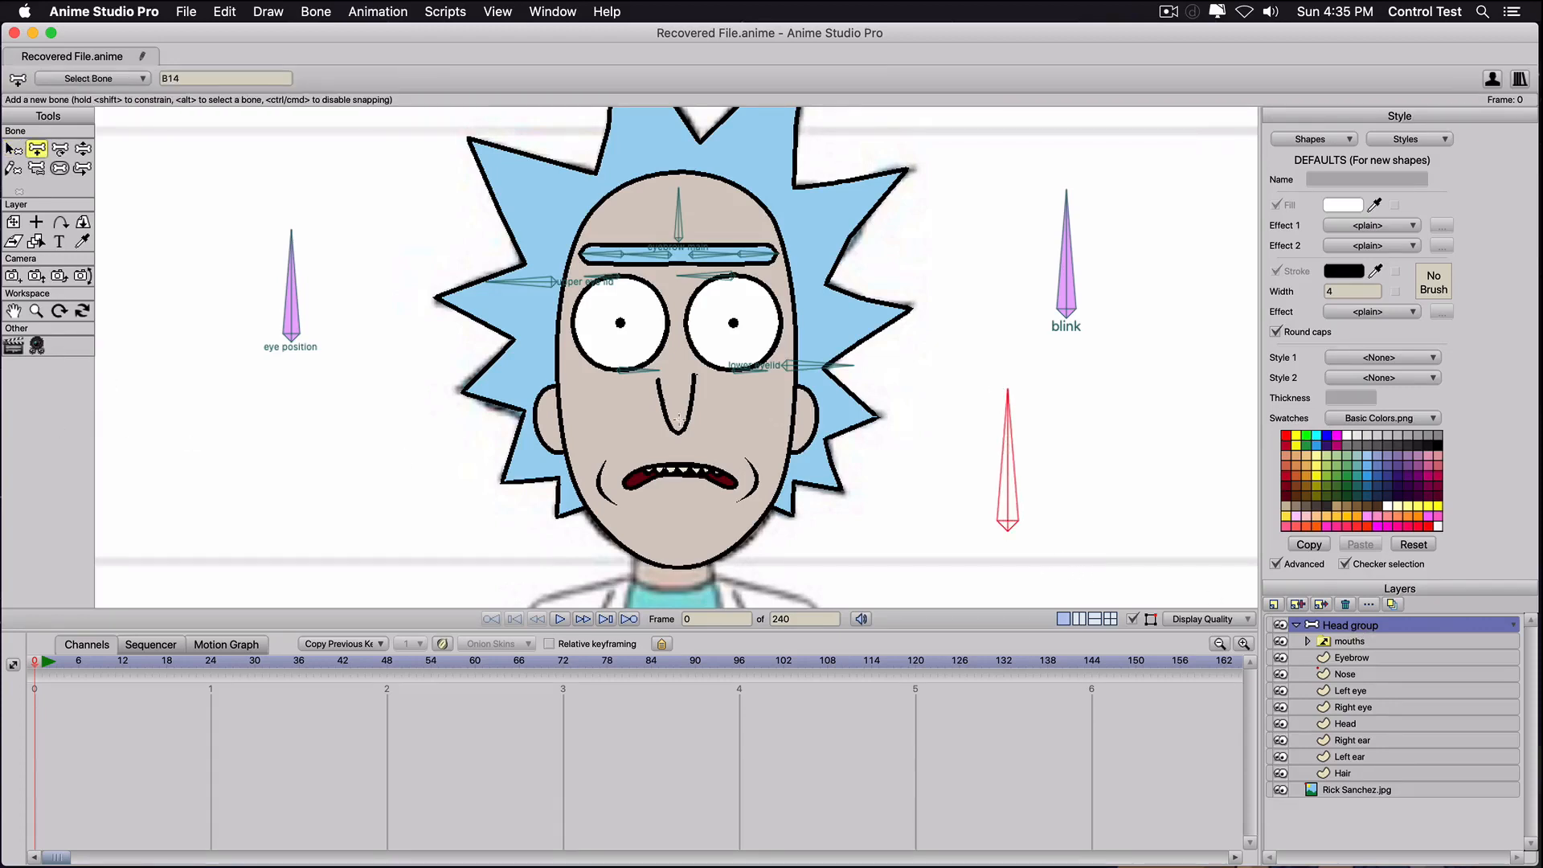
# Name the new bone mouths and reduce its bone strength to 0.
pyautogui.click(185, 78)
pyautogui.write('mouths')
pyautogui.press('Return')
pyautogui.click(60, 168)
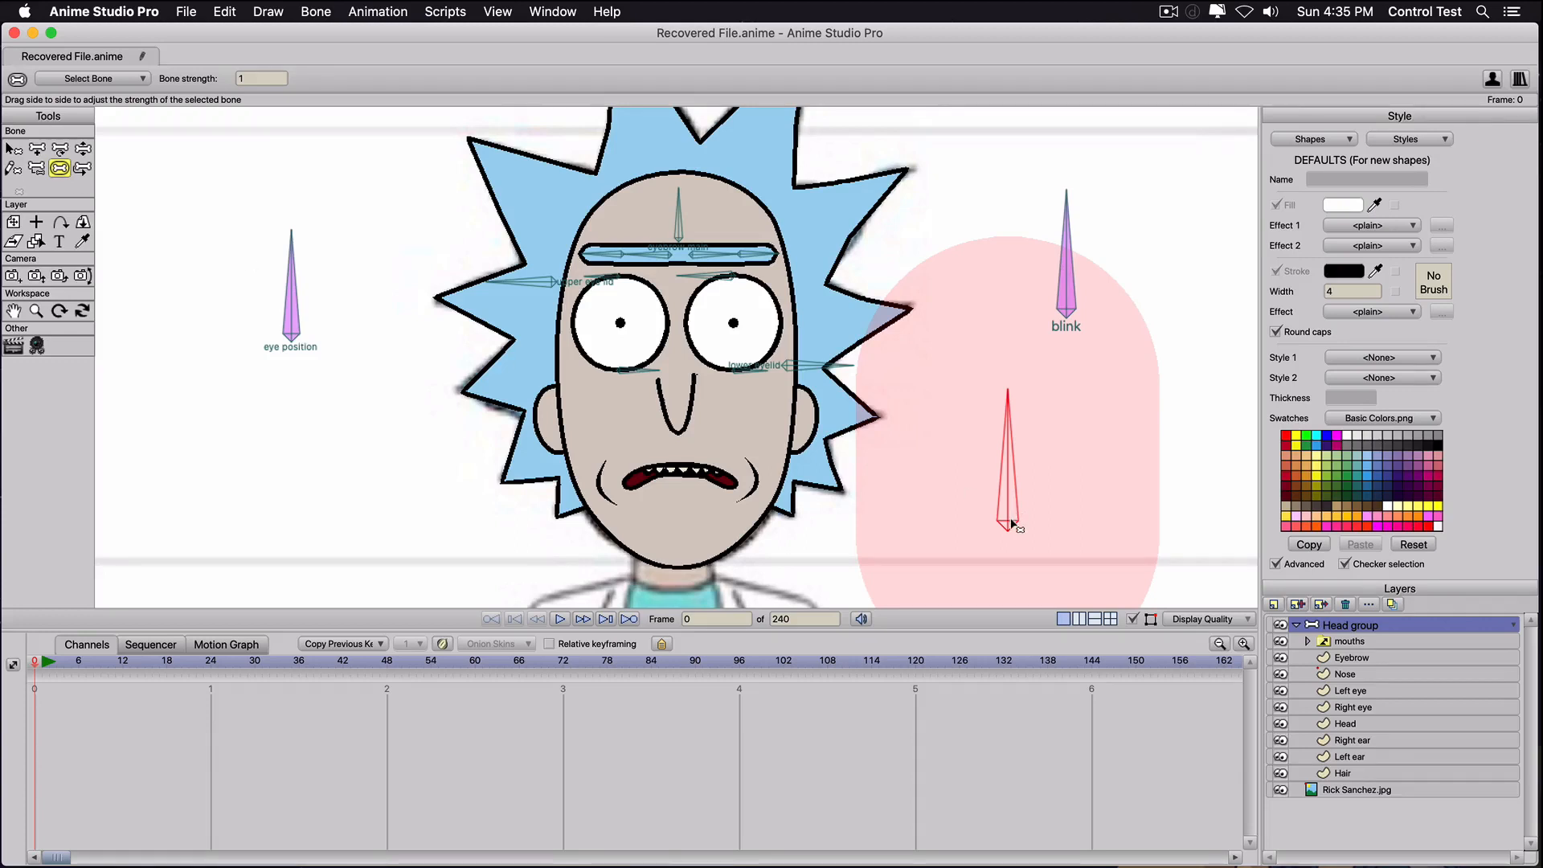
pyautogui.moveTo(1010, 524); pyautogui.dragTo(897, 506)
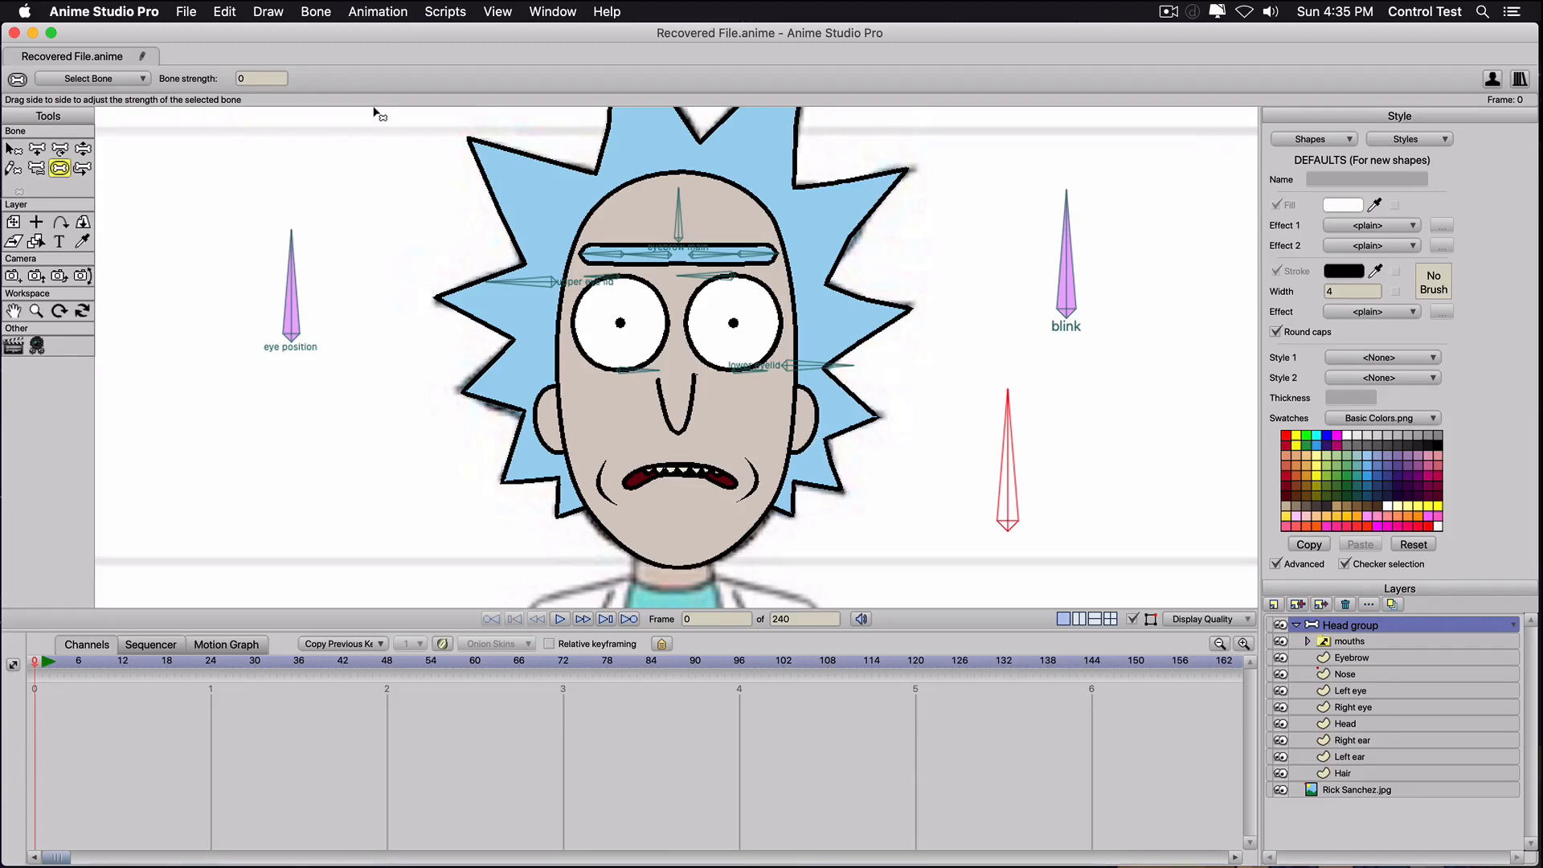
# Show the mouths bone's label and set its color to Purple.
pyautogui.press('b')
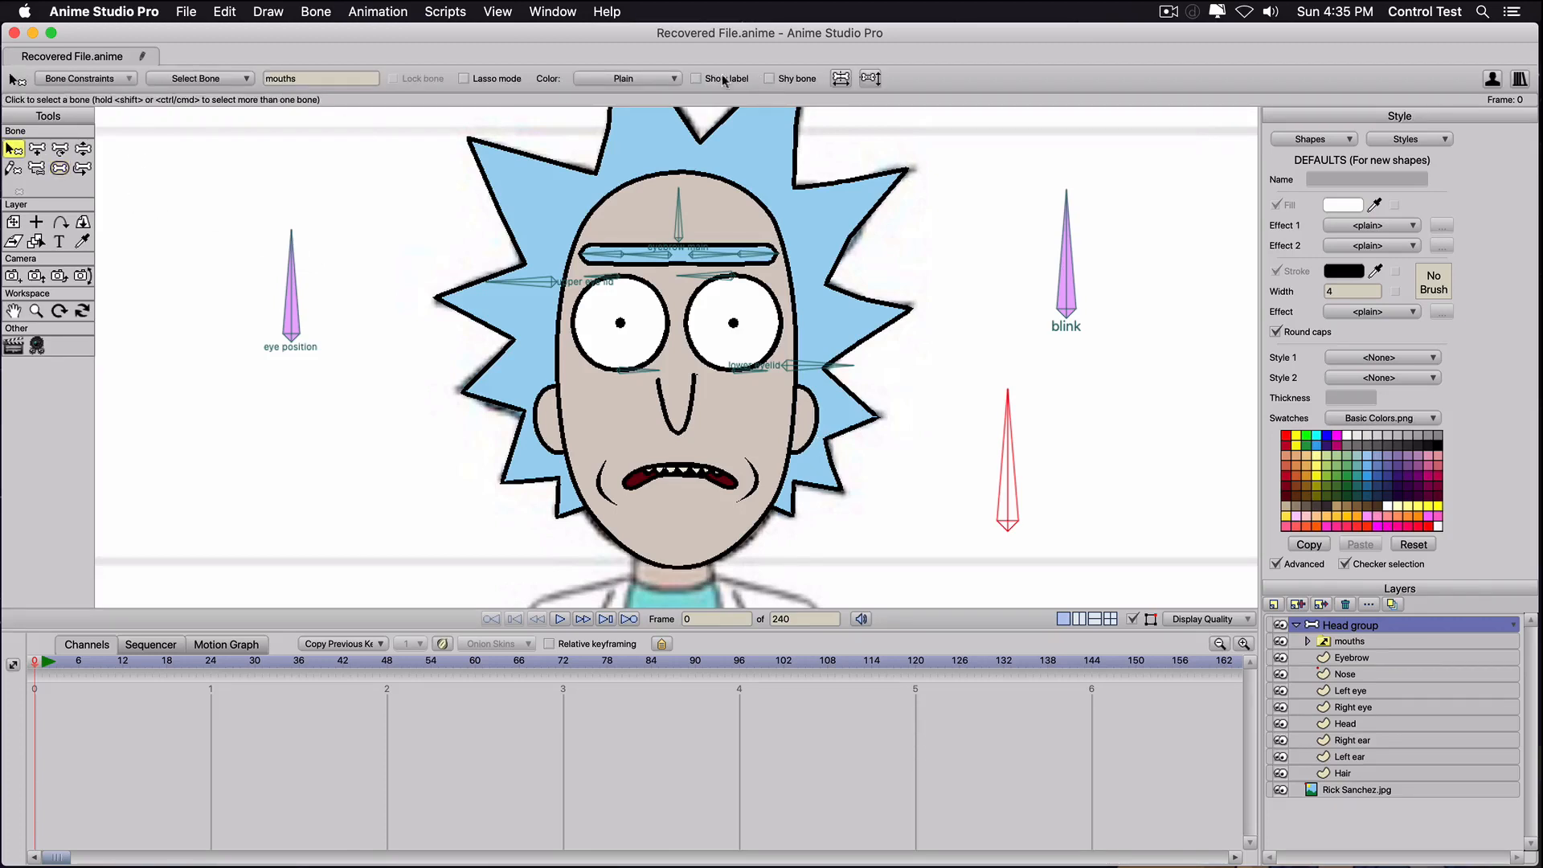
pyautogui.click(696, 78)
pyautogui.click(612, 79)
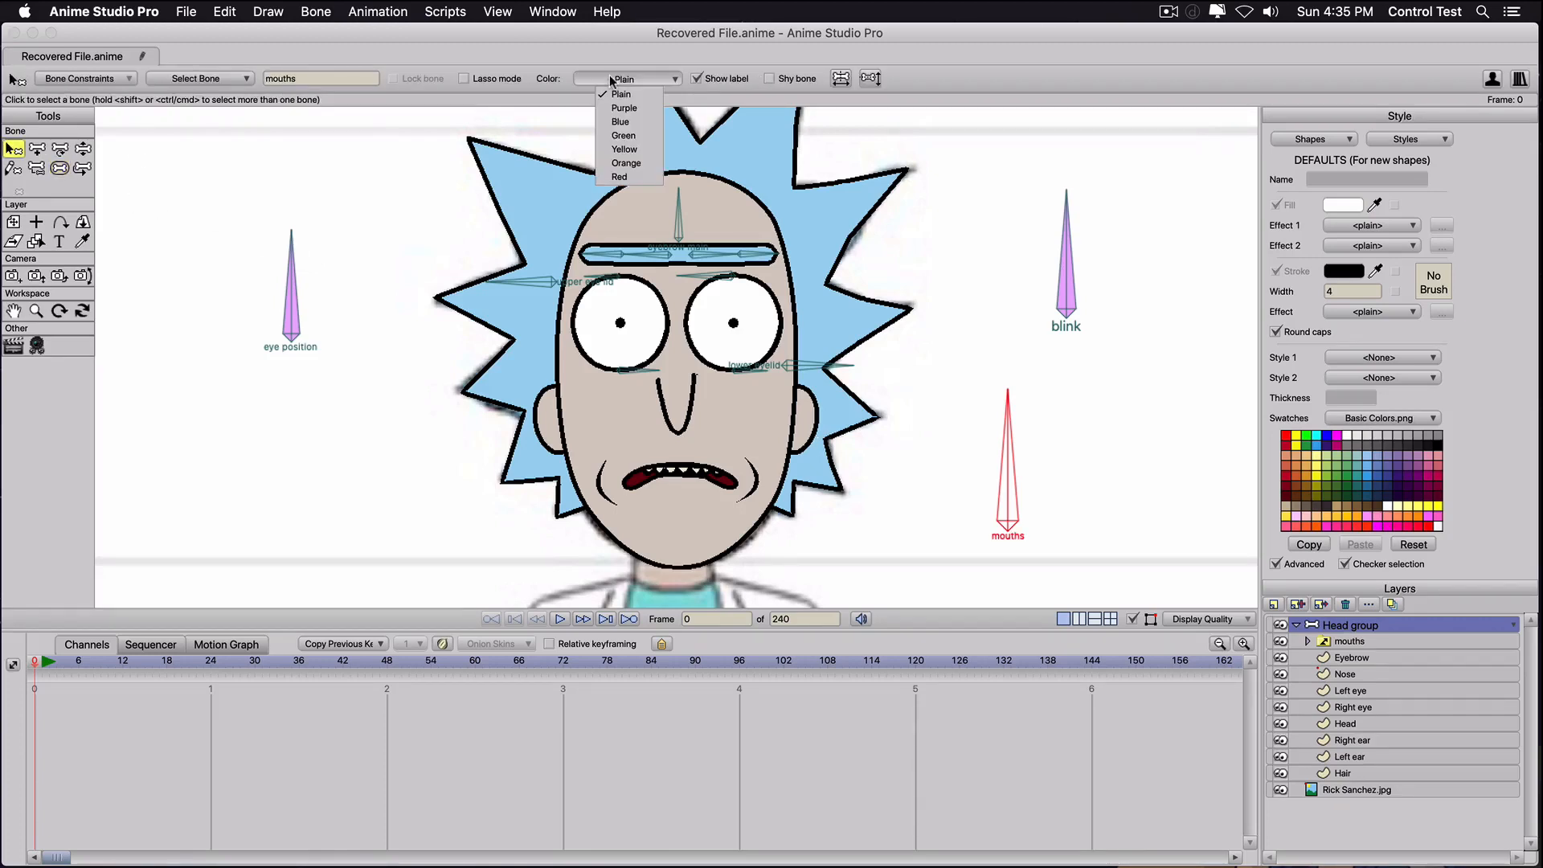
pyautogui.click(625, 107)
# Create a smart bone action named mouths for the mouths bone.
pyautogui.scroll(1, 830, 402)
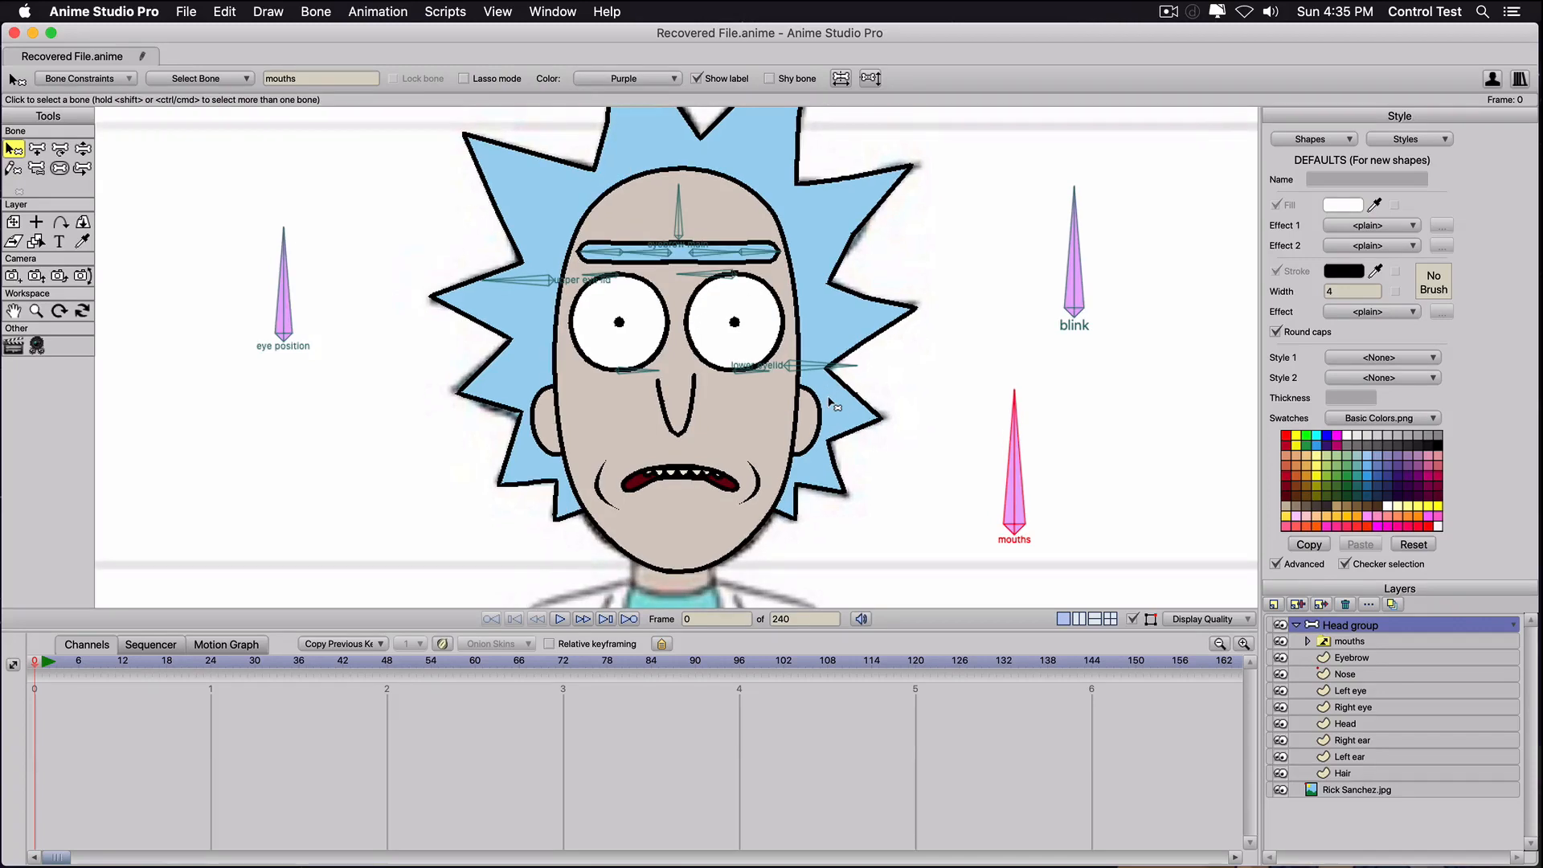
pyautogui.moveTo(919, 507); pyautogui.dragTo(836, 396)
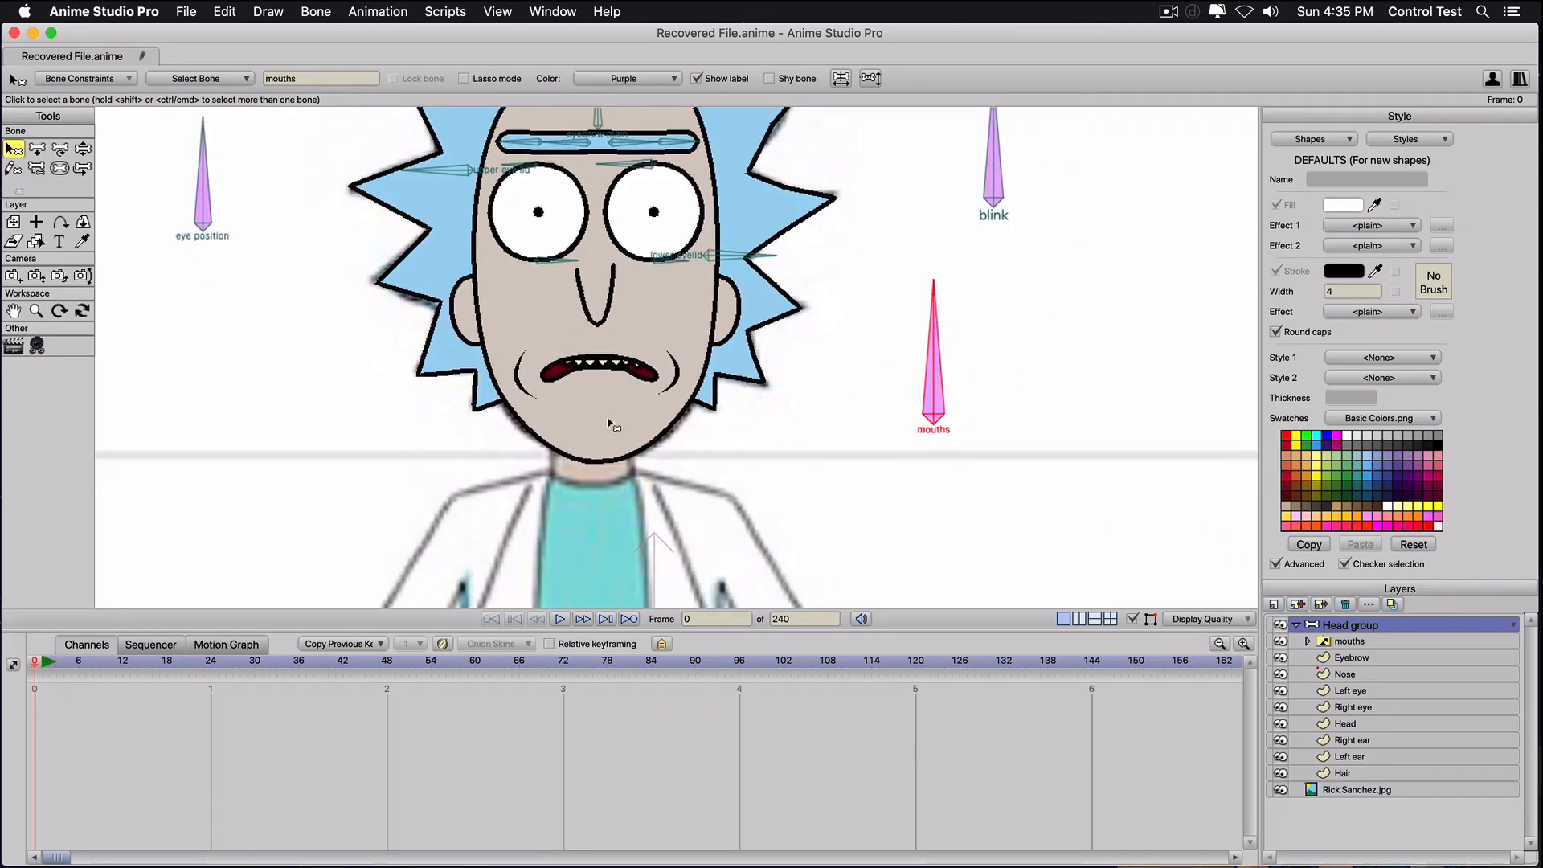
pyautogui.click(553, 12)
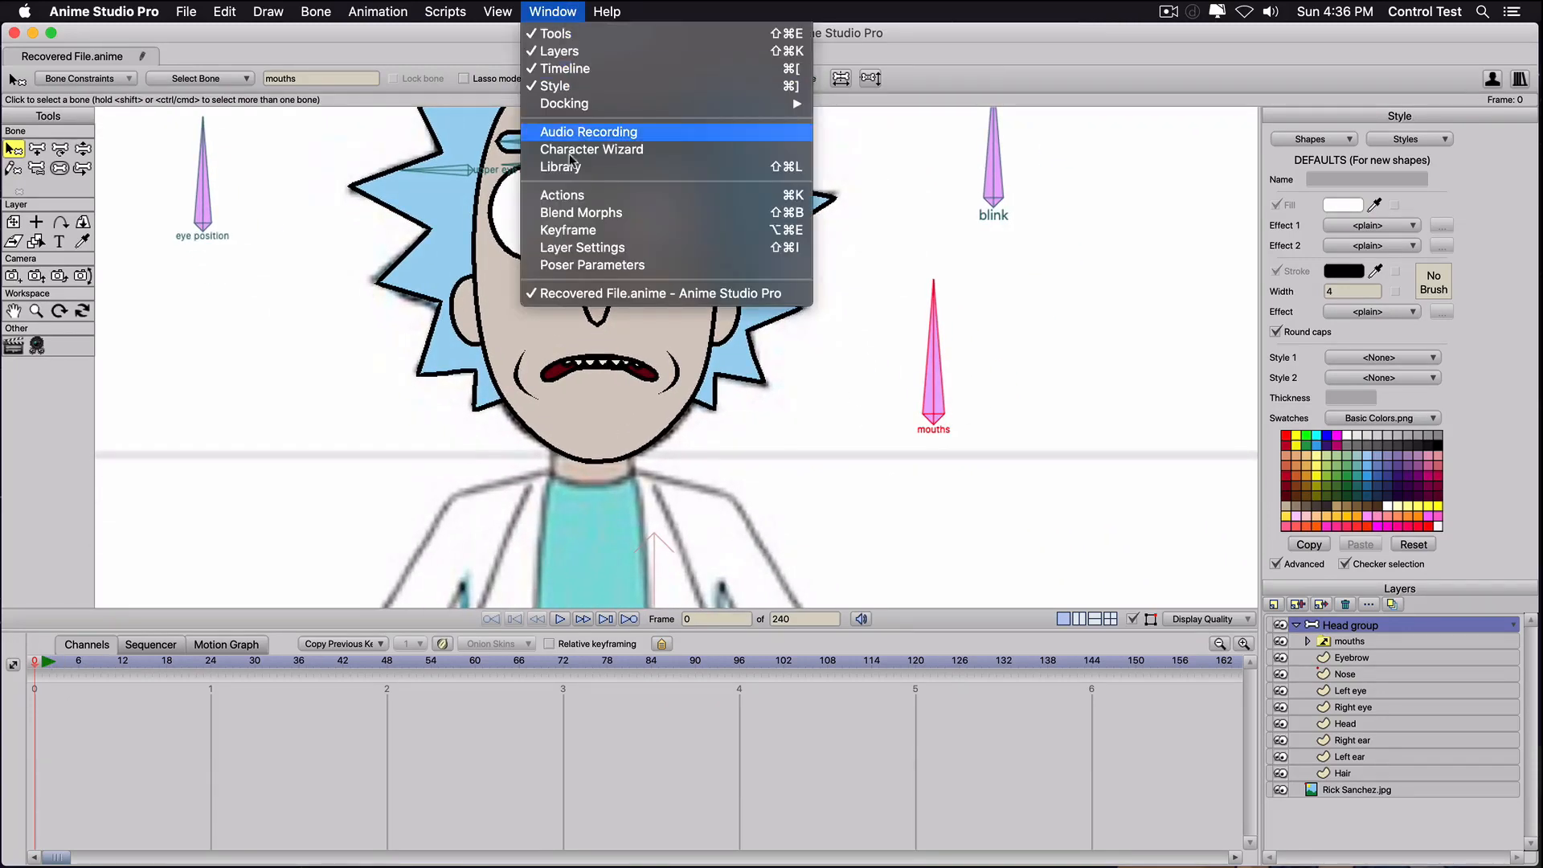
pyautogui.click(562, 196)
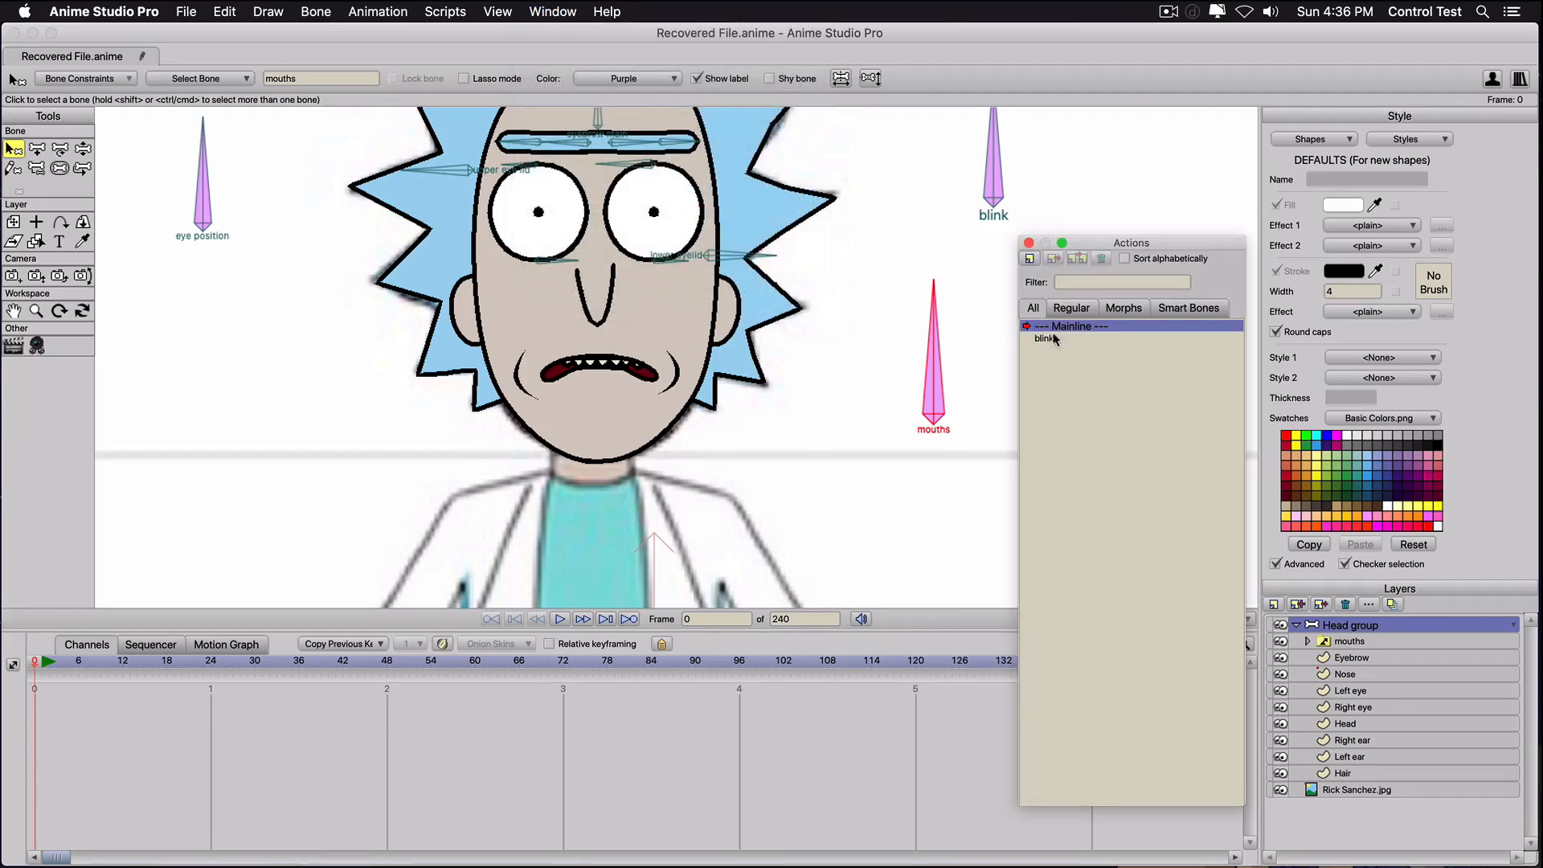
pyautogui.click(1183, 305)
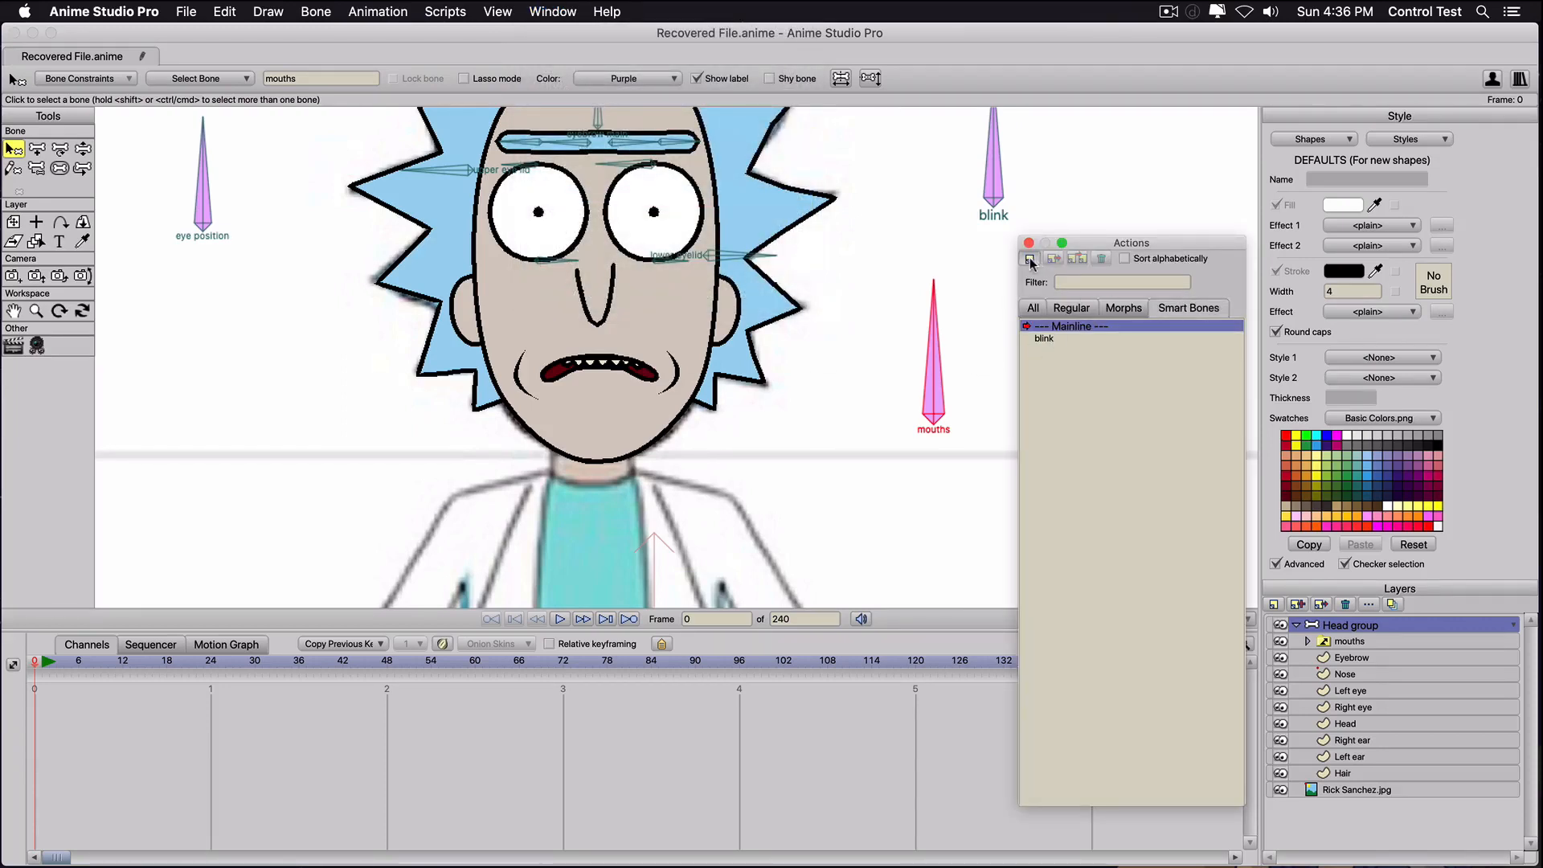
pyautogui.click(1030, 258)
pyautogui.write('mouths')
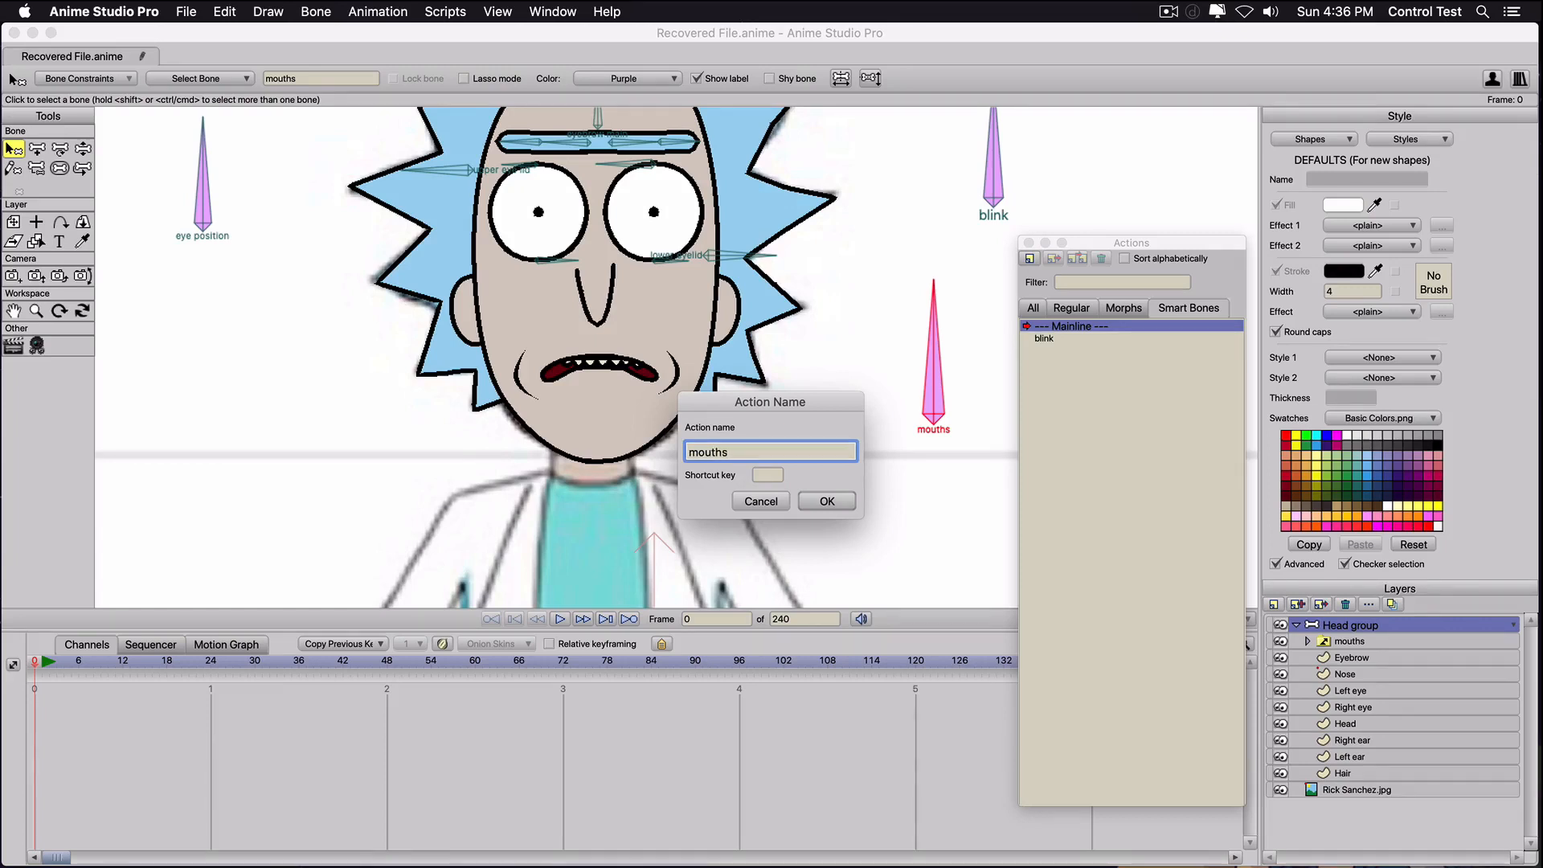
pyautogui.press('Return')
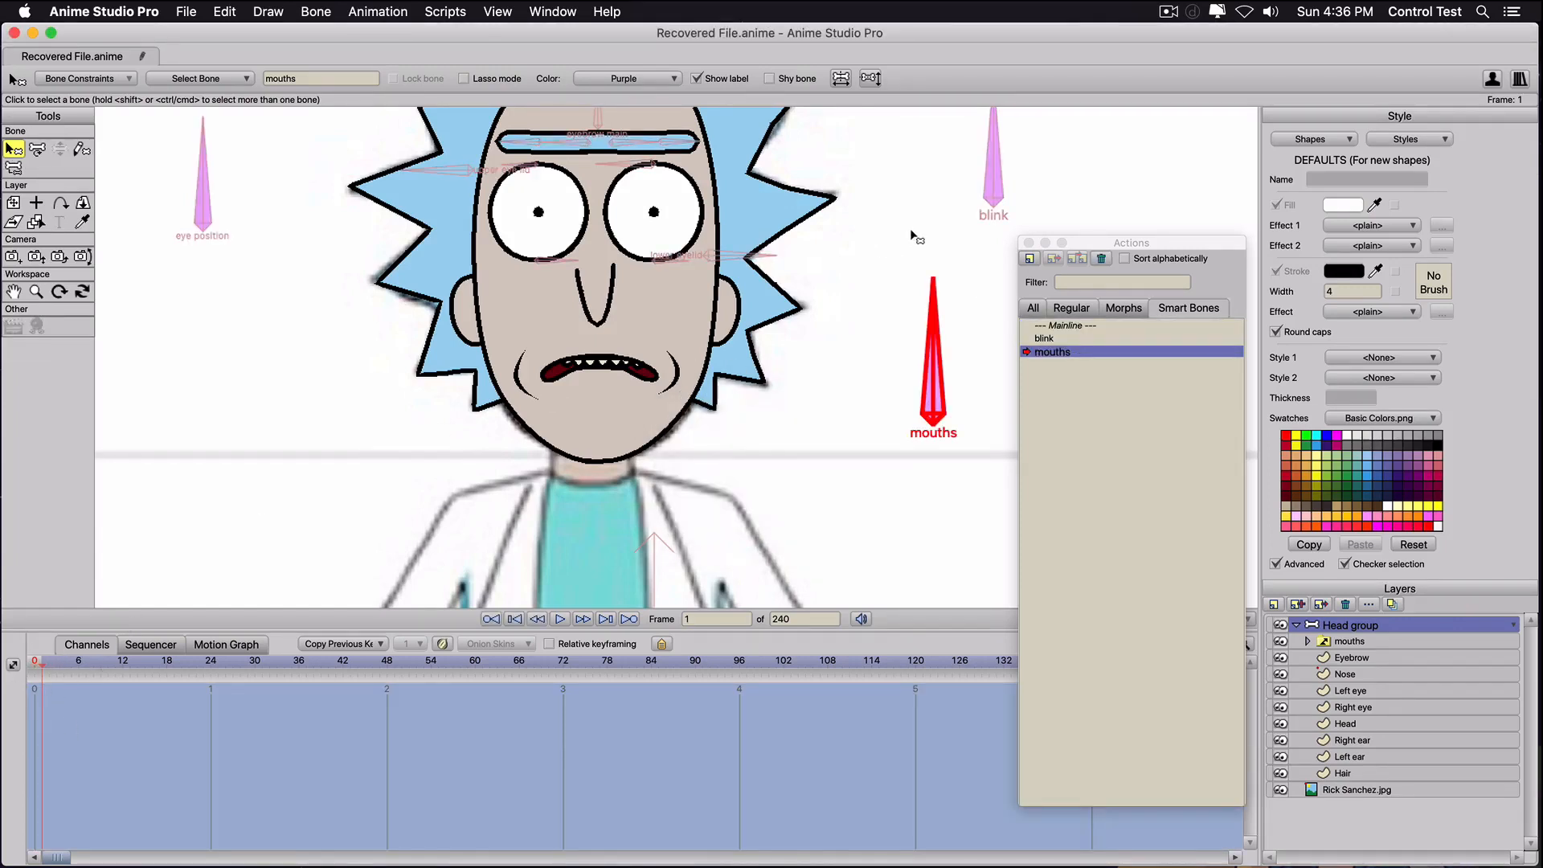
# In the mouths action, switch the mouths layer to Closed Neutral at frame 1 and CONS at frame 2.
pyautogui.moveTo(1113, 242); pyautogui.dragTo(1099, 149)
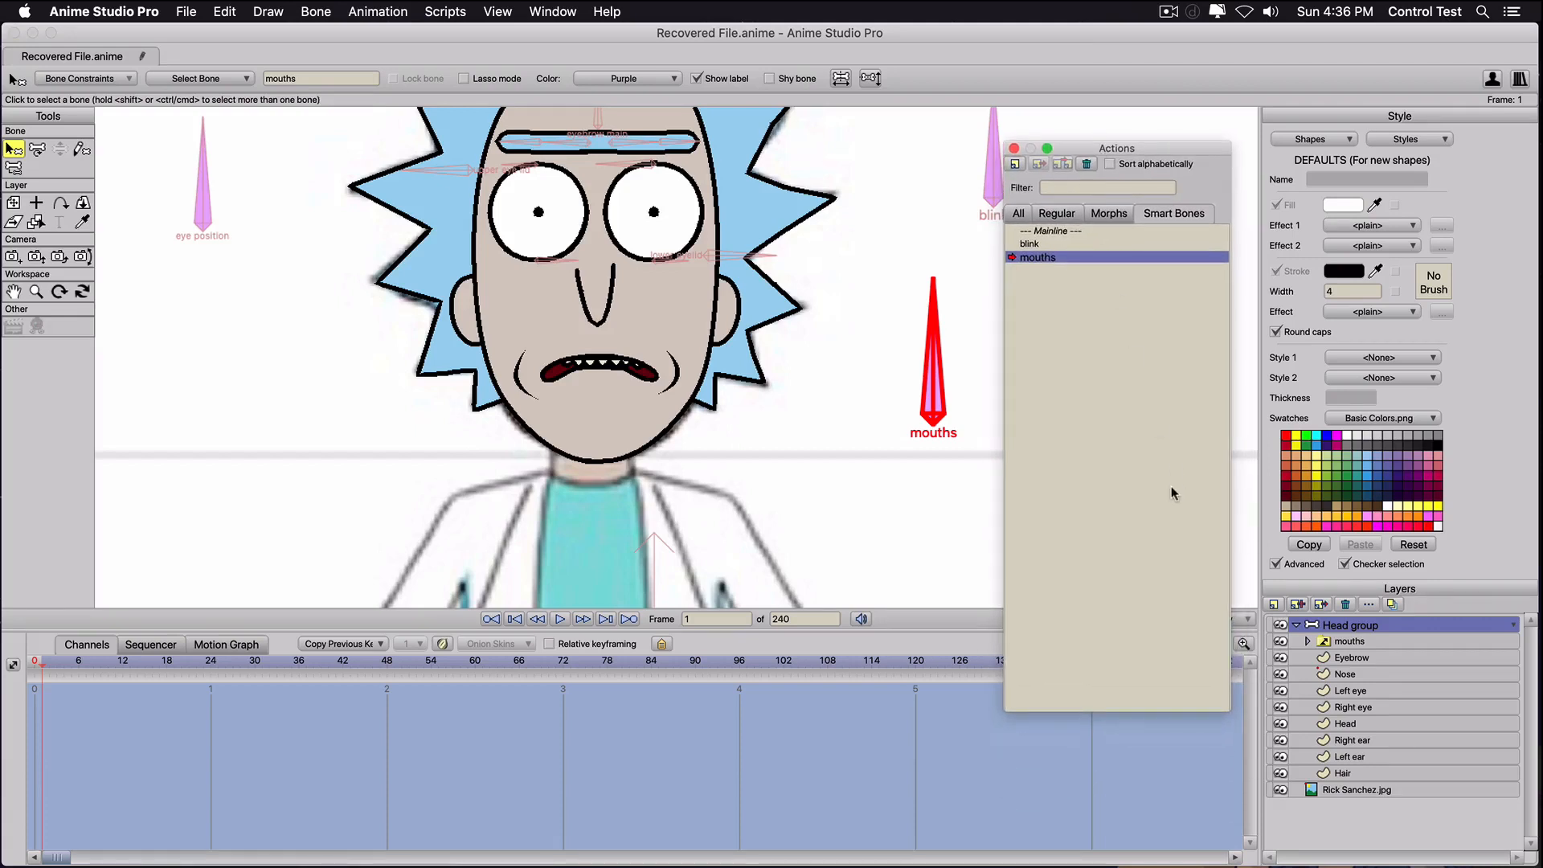
pyautogui.rightClick(1364, 645)
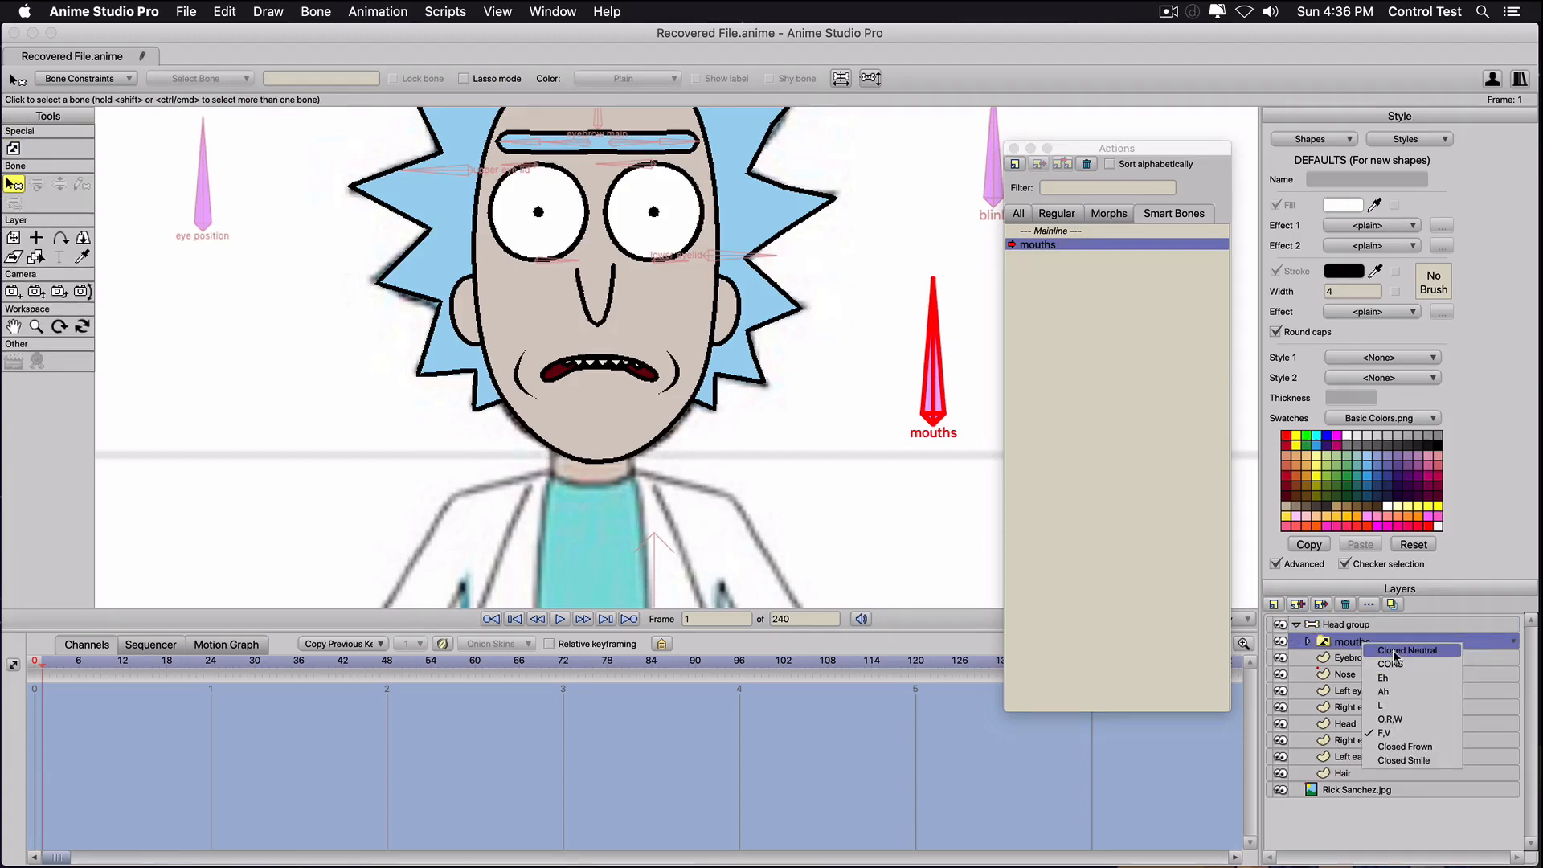
pyautogui.click(1394, 652)
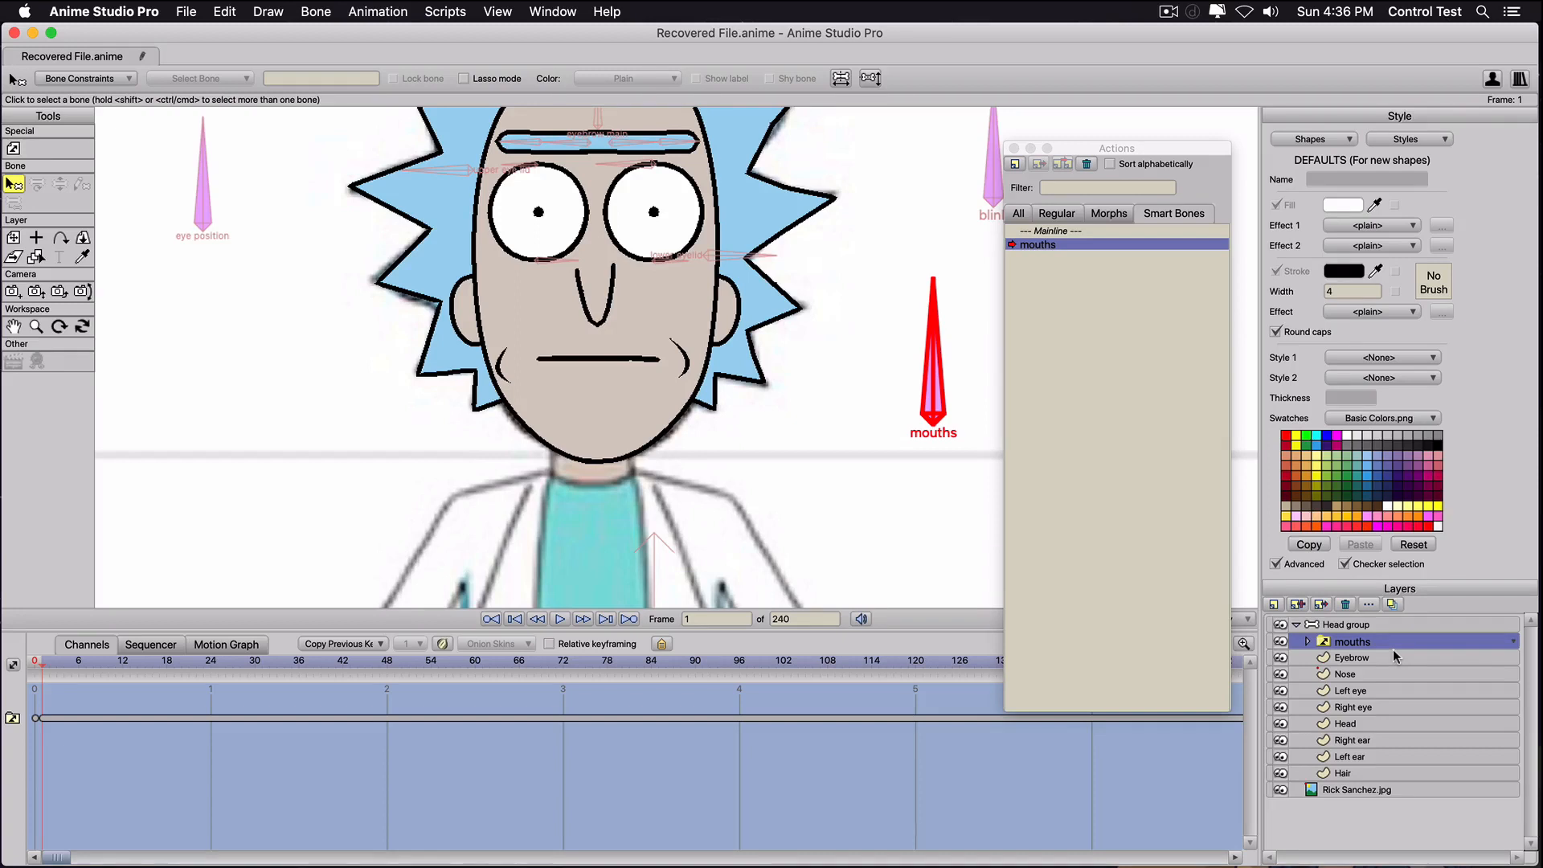
pyautogui.press('super+Right')
pyautogui.moveTo(44, 720)
pyautogui.rightClick(1357, 646)
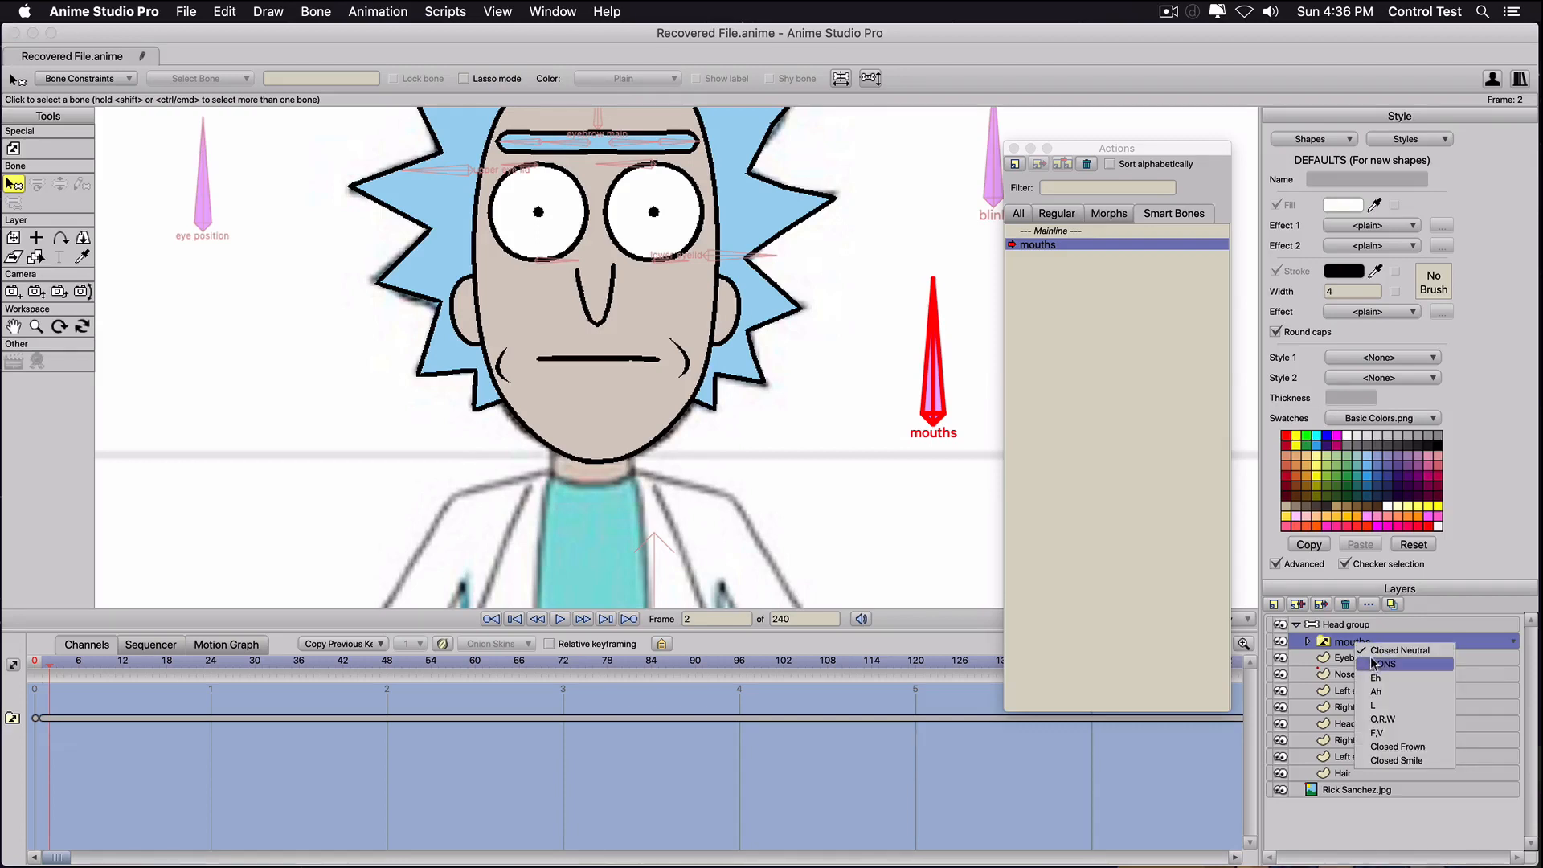
pyautogui.click(1375, 665)
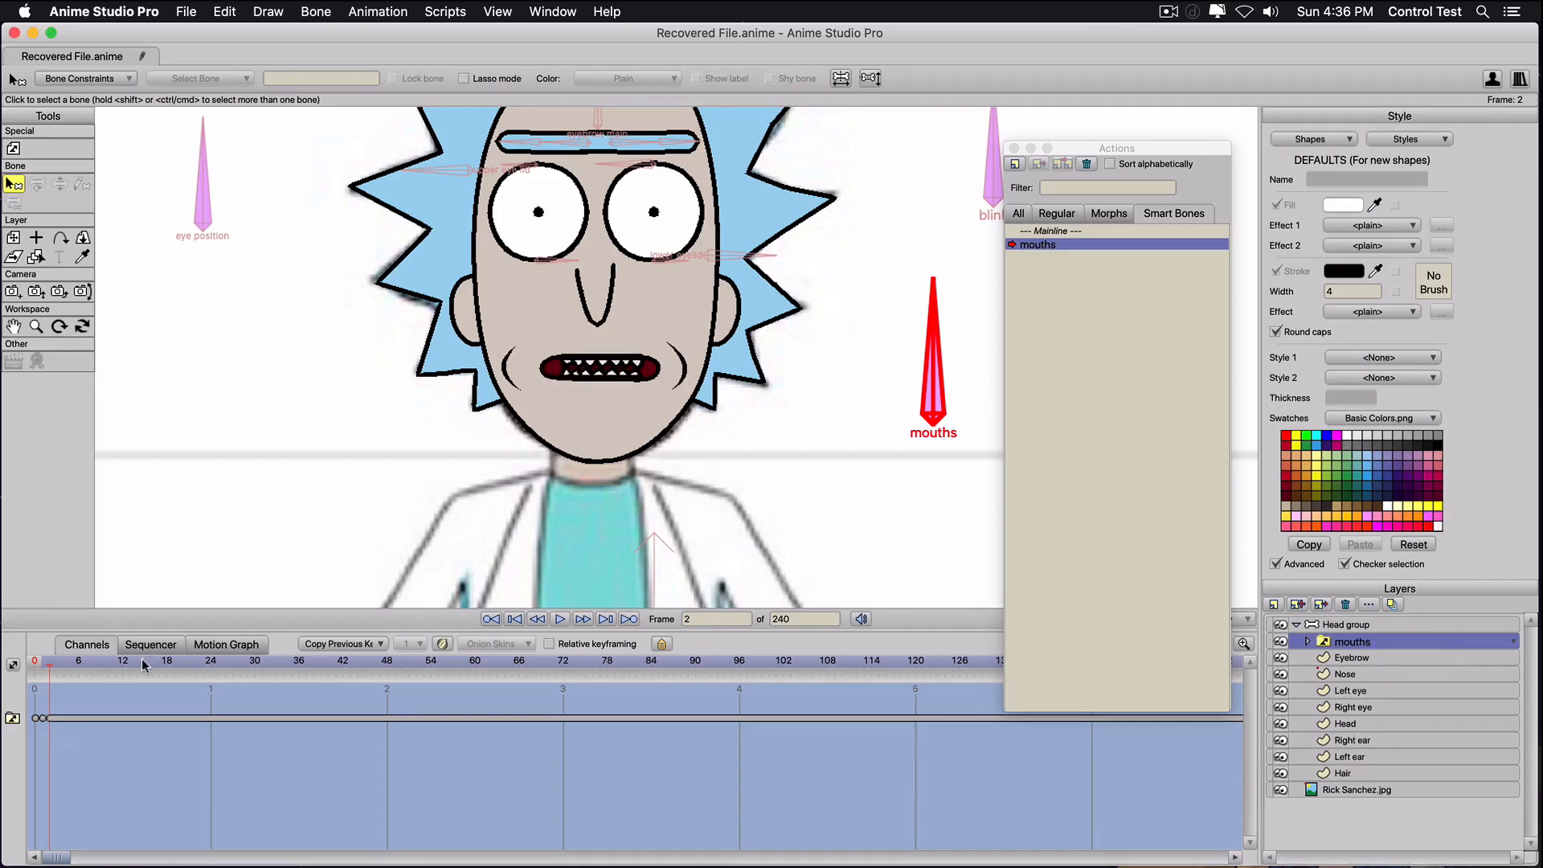
# Switch the mouths layer to Eh at frame 3 and Ah at frame 4 of the action.
pyautogui.press('Right')
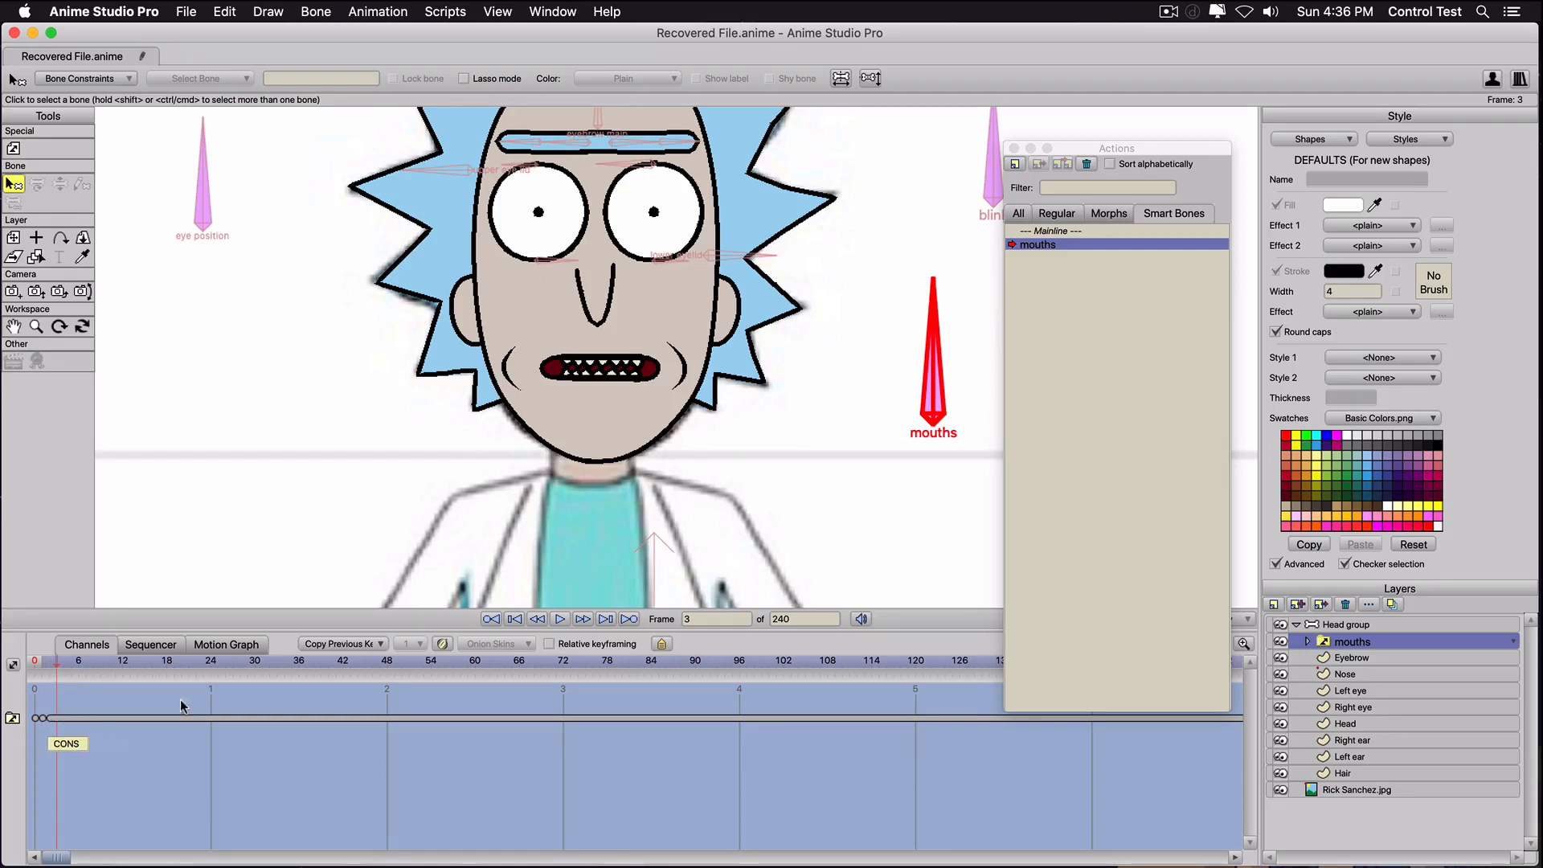
pyautogui.rightClick(1358, 645)
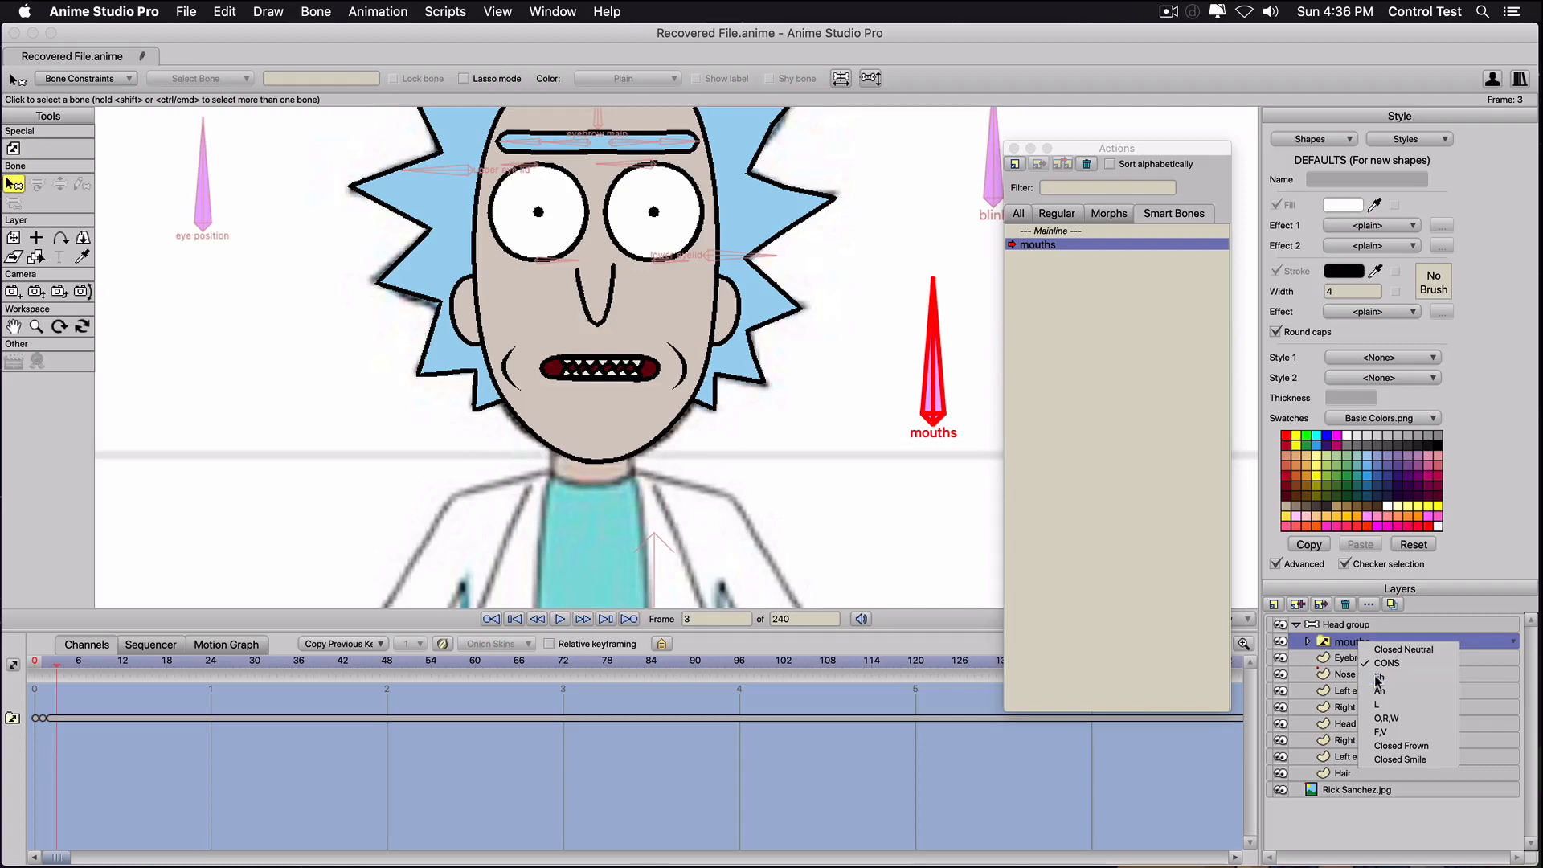
pyautogui.click(1376, 677)
pyautogui.press('Right')
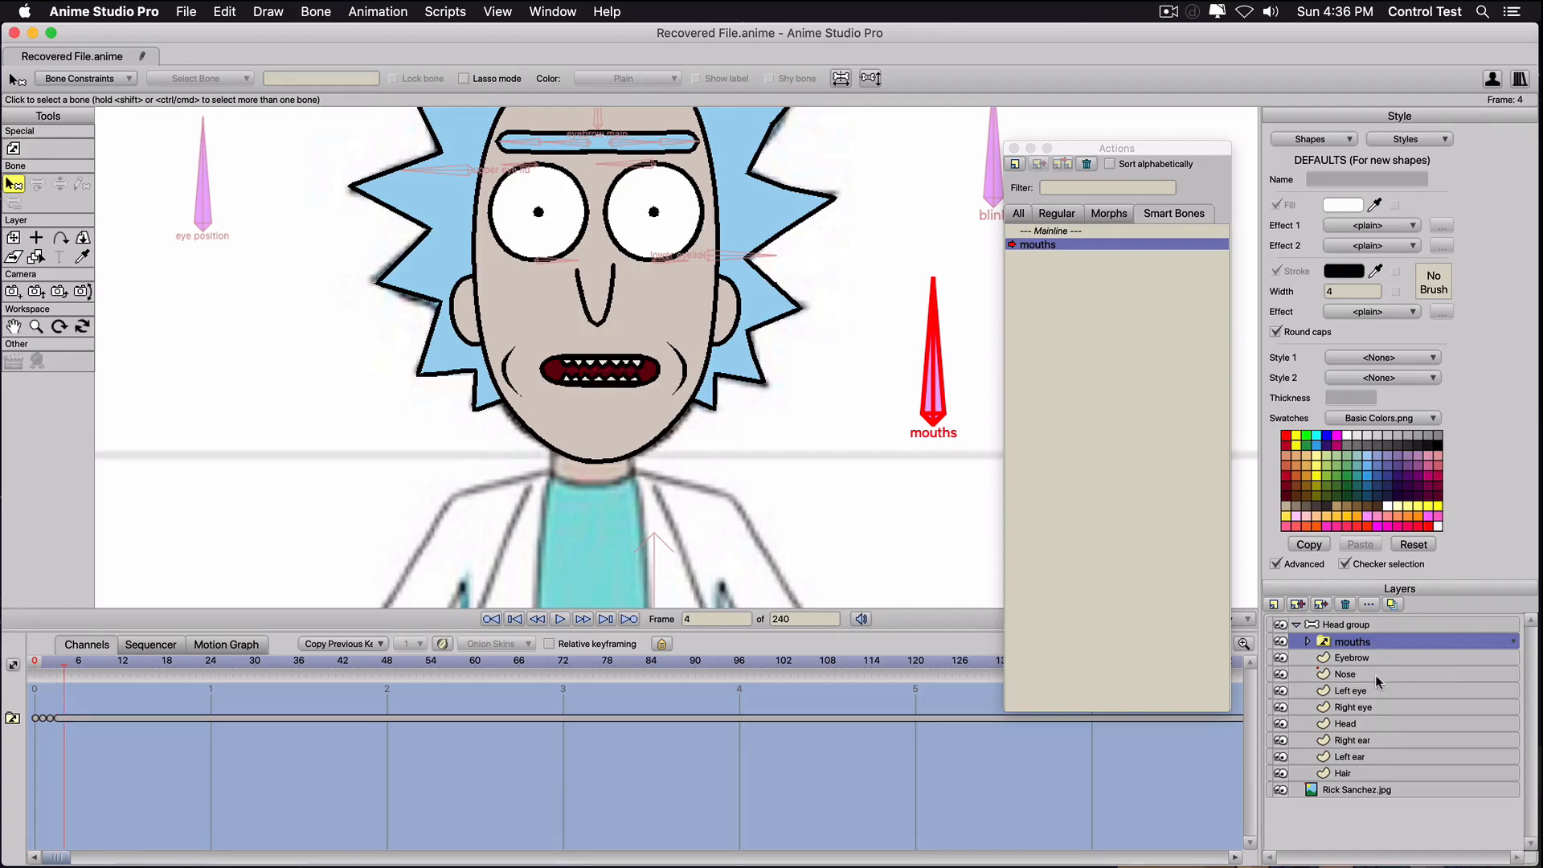
pyautogui.rightClick(1377, 640)
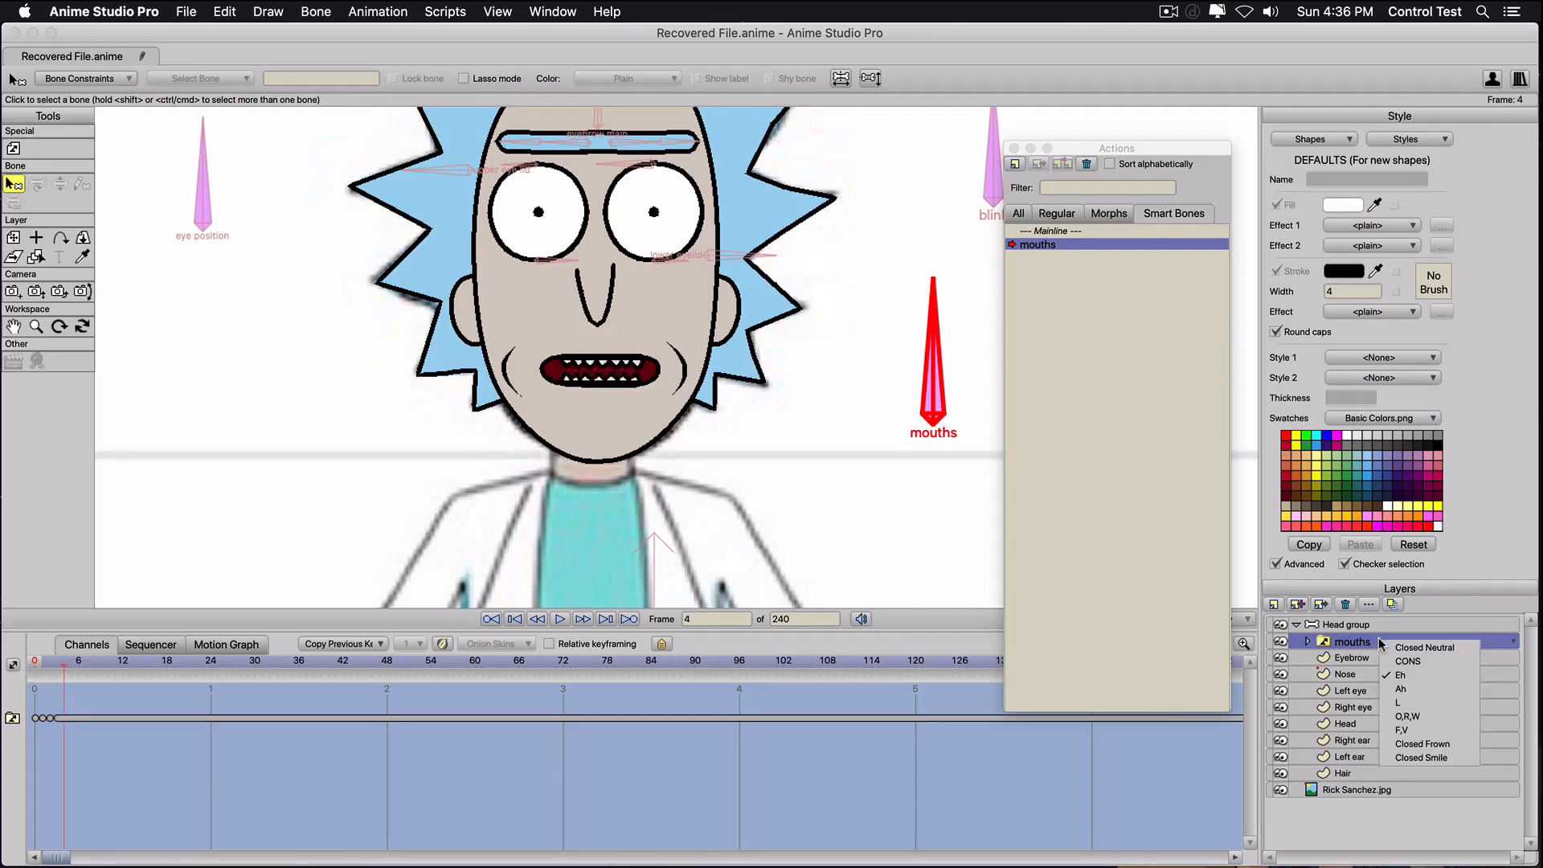
pyautogui.click(1400, 689)
# Switch the mouths layer to L at frame 5 and O,R,W at frame 6 of the action.
pyautogui.press('Right')
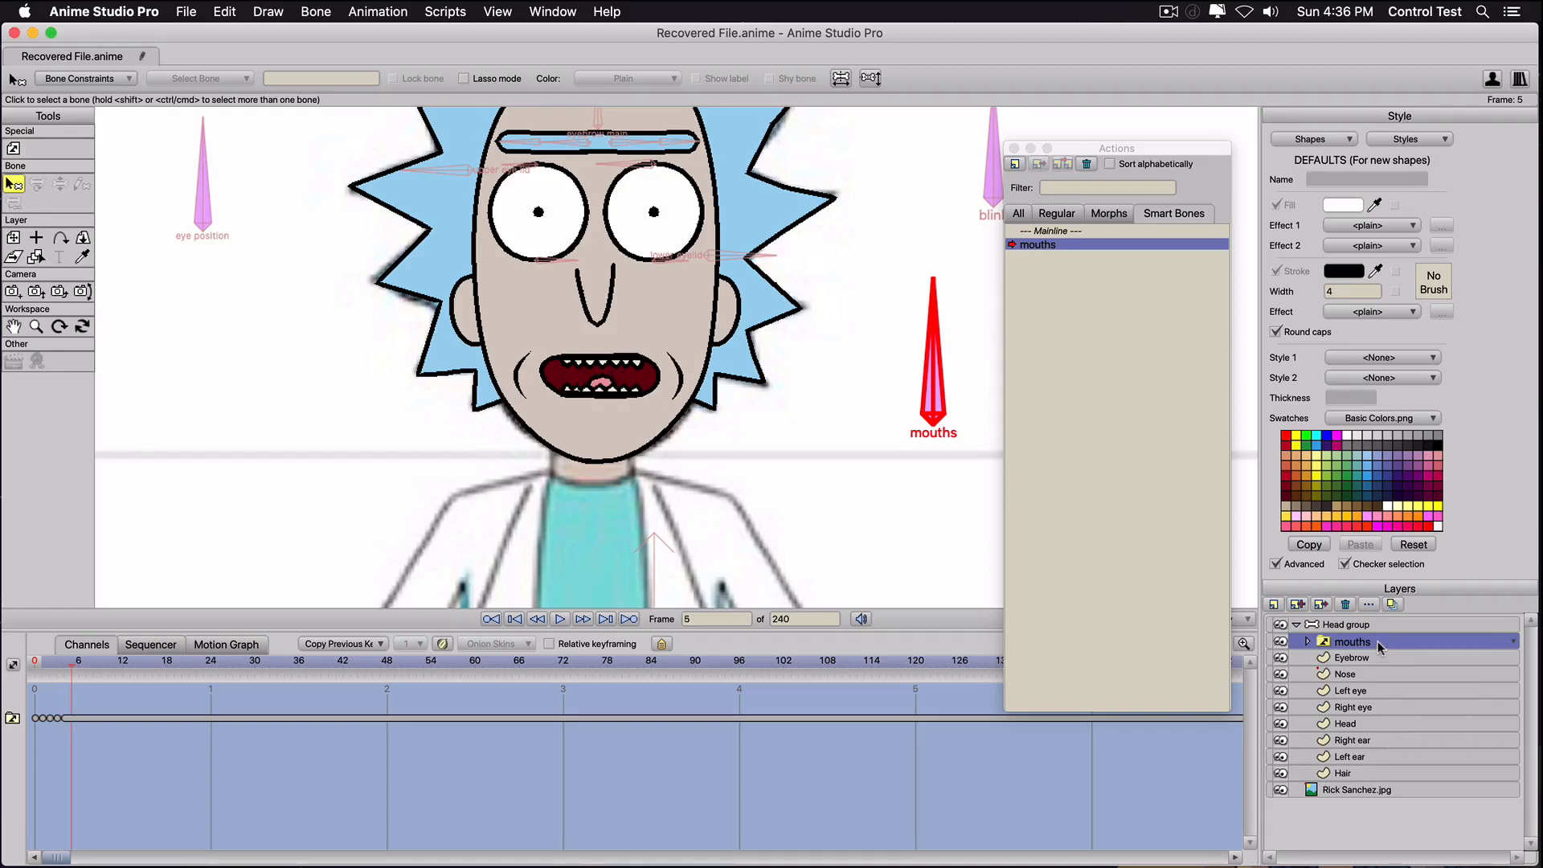
pyautogui.rightClick(1377, 641)
pyautogui.click(1399, 704)
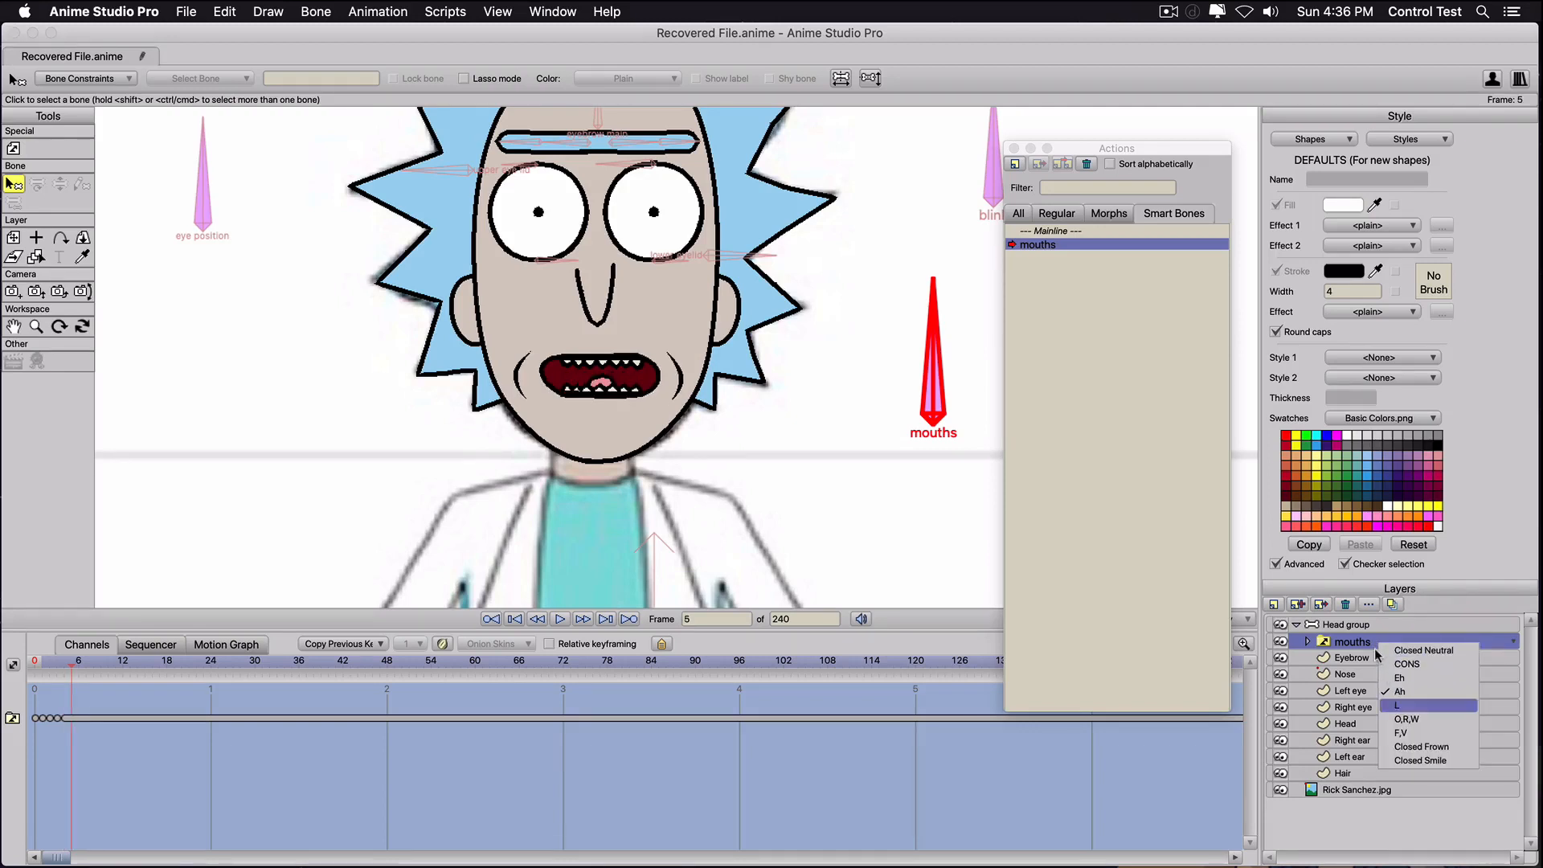
pyautogui.press('Right')
pyautogui.rightClick(1377, 640)
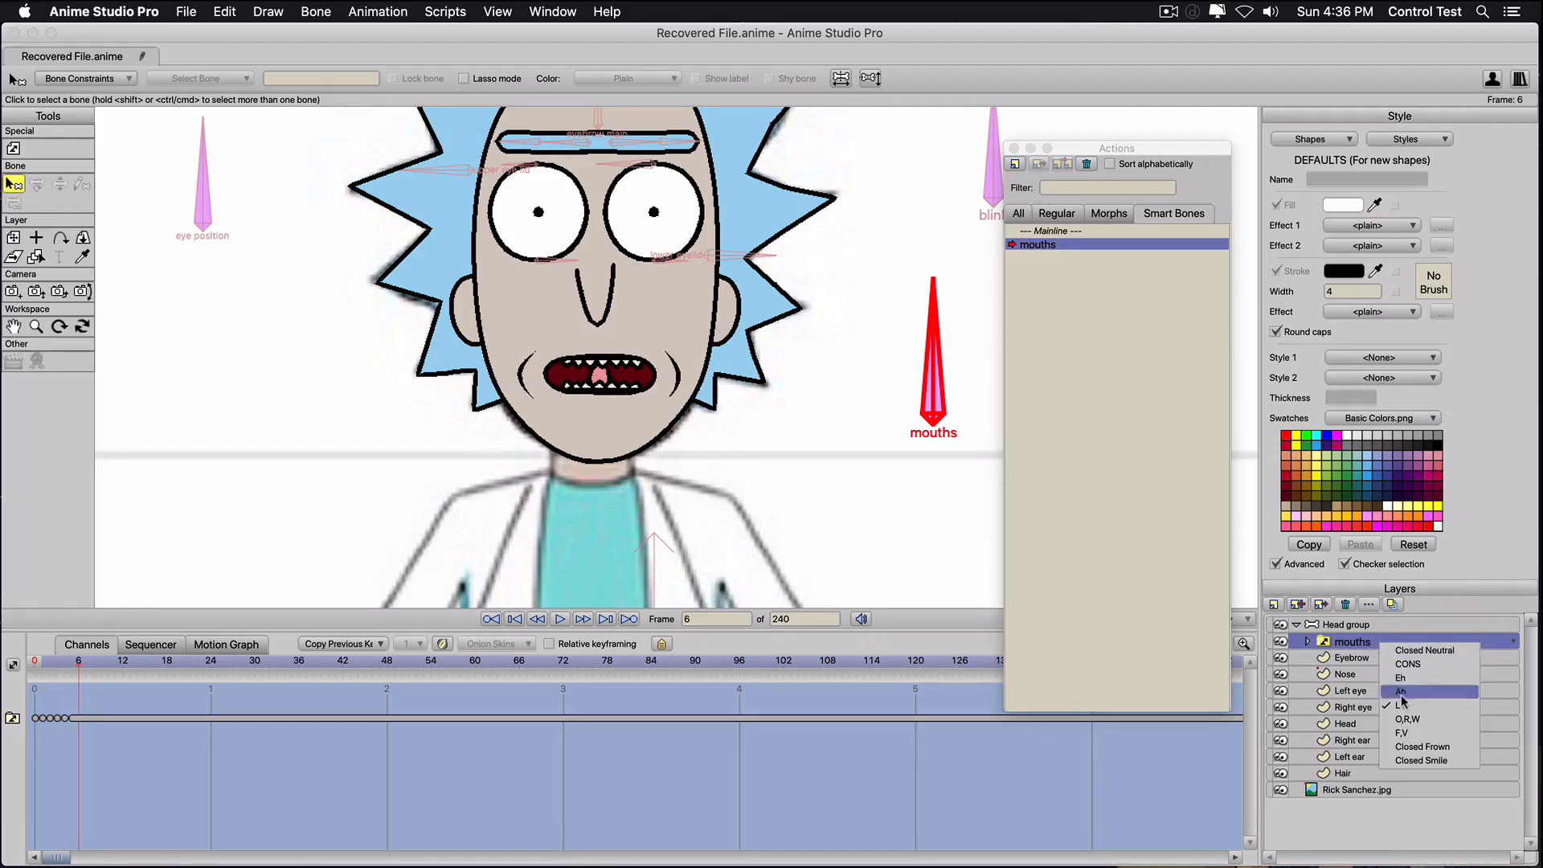
pyautogui.click(1408, 719)
# Switch the mouths layer to F,V at frame 7 and Closed Frown at frame 8 of the action.
pyautogui.press('Right')
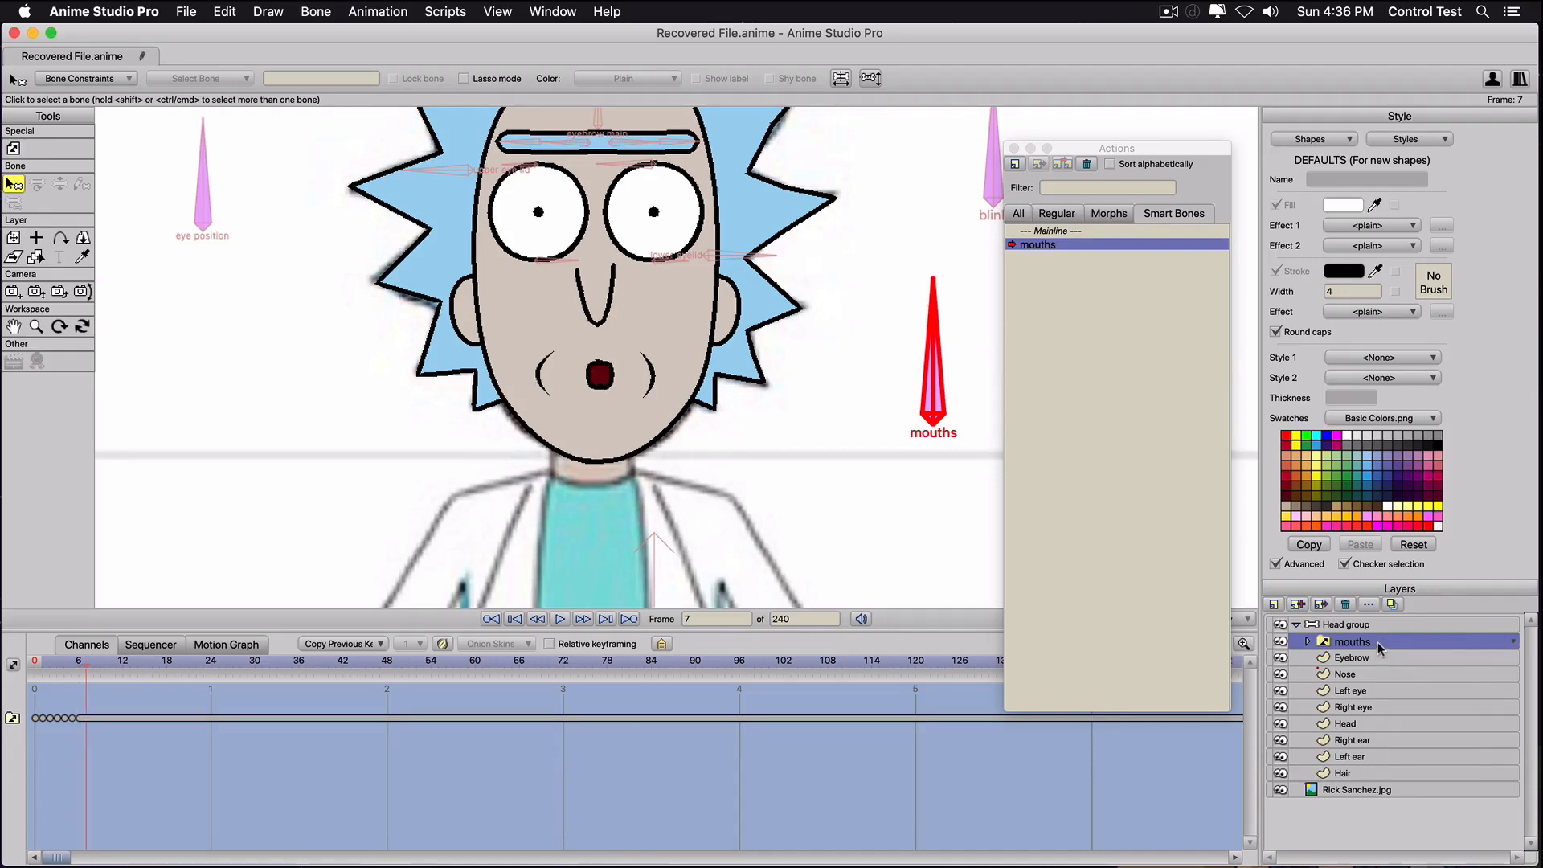
pyautogui.rightClick(1377, 643)
pyautogui.click(1400, 723)
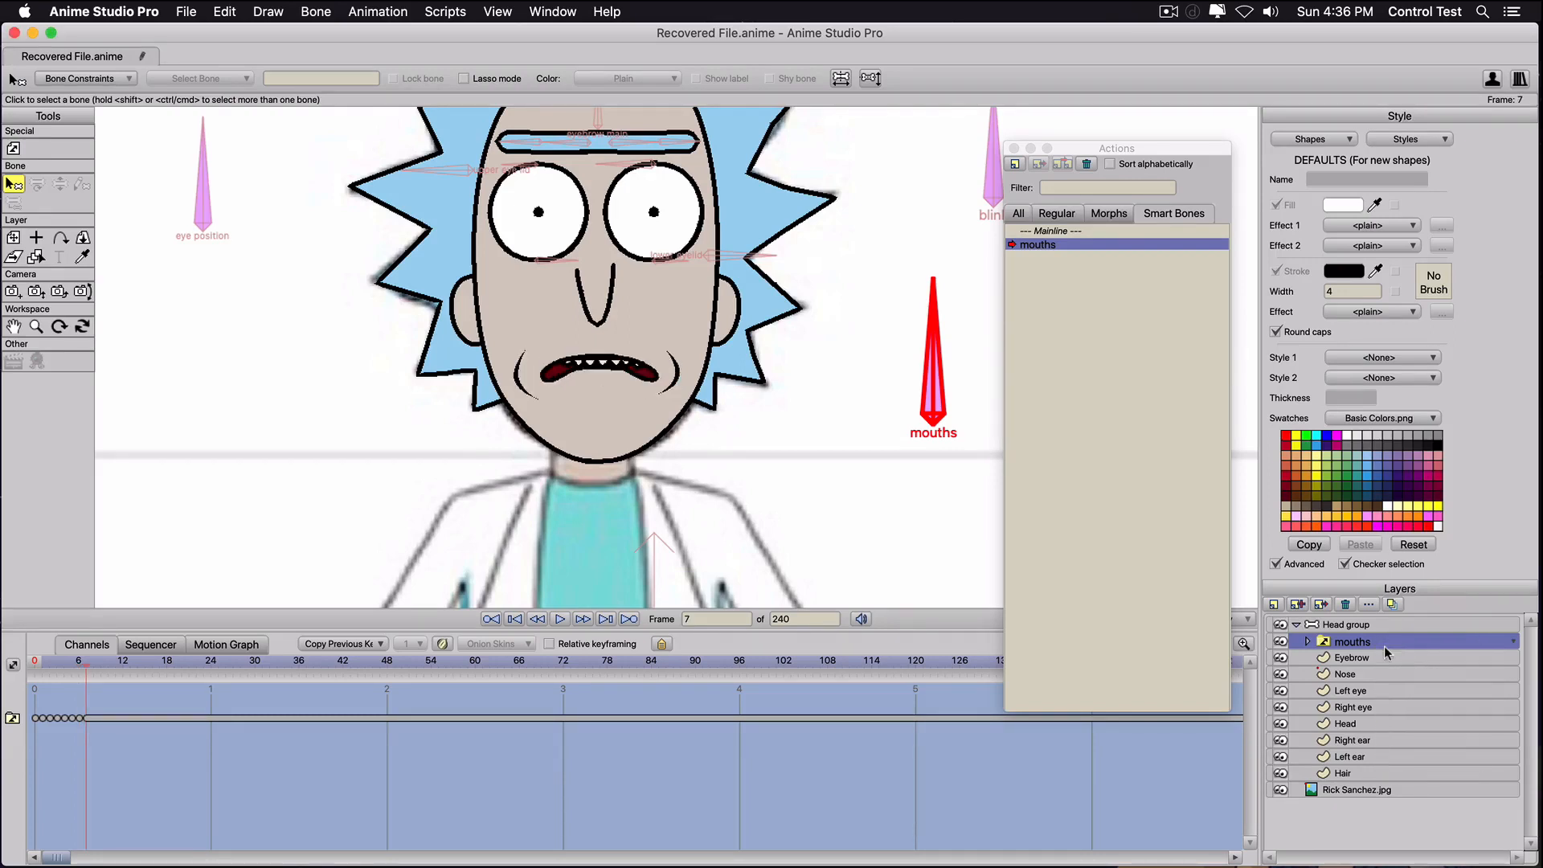
pyautogui.press('Right')
pyautogui.rightClick(1383, 647)
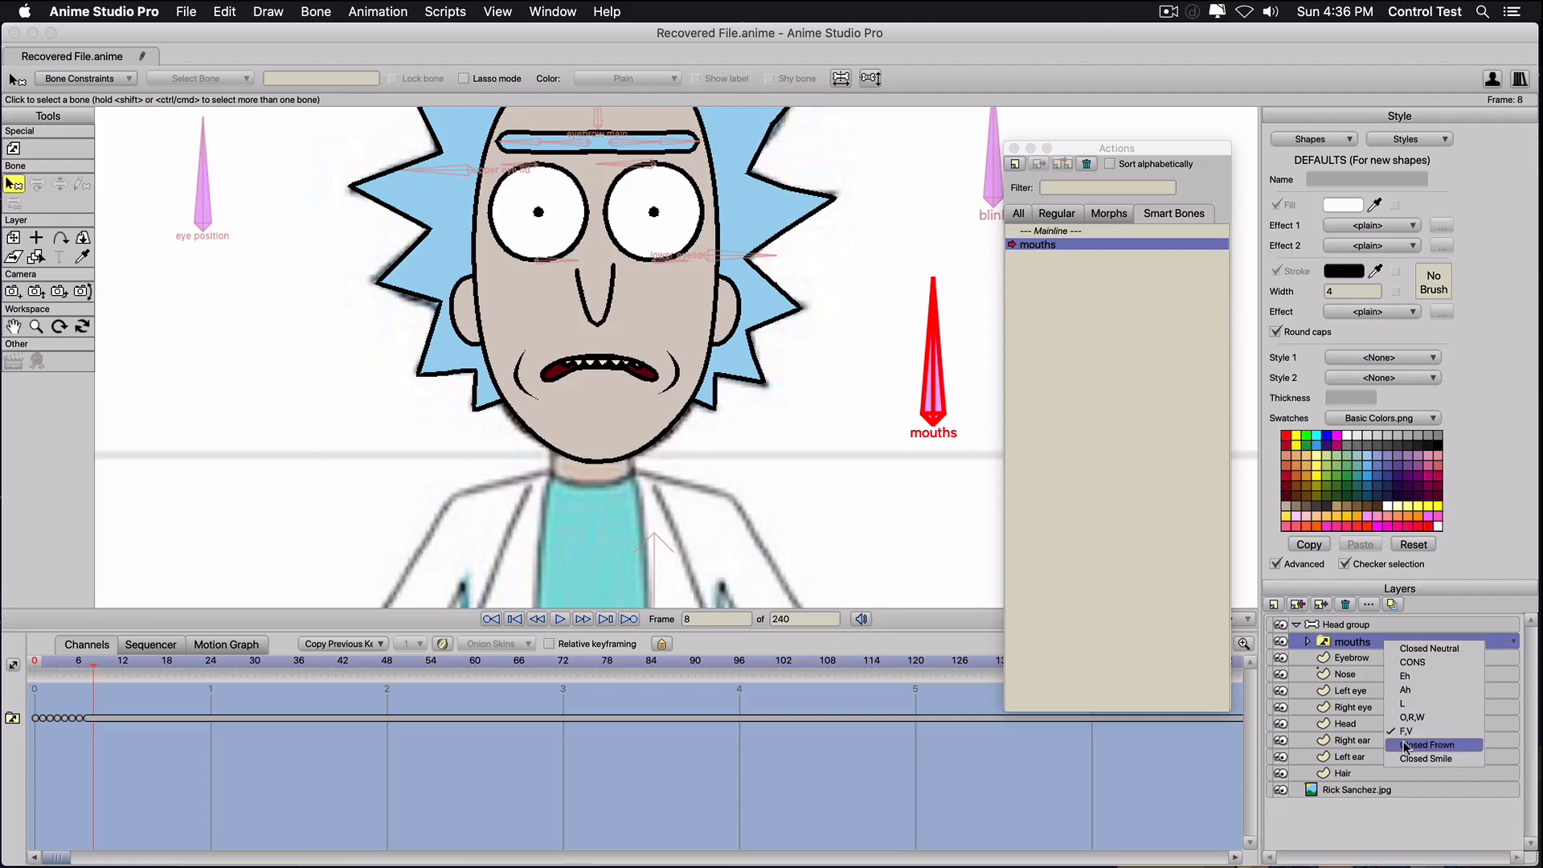
pyautogui.press('Return')
# Switch the mouths layer to Closed Smile at frame 9 of the action.
pyautogui.press('Right')
pyautogui.rightClick(1386, 640)
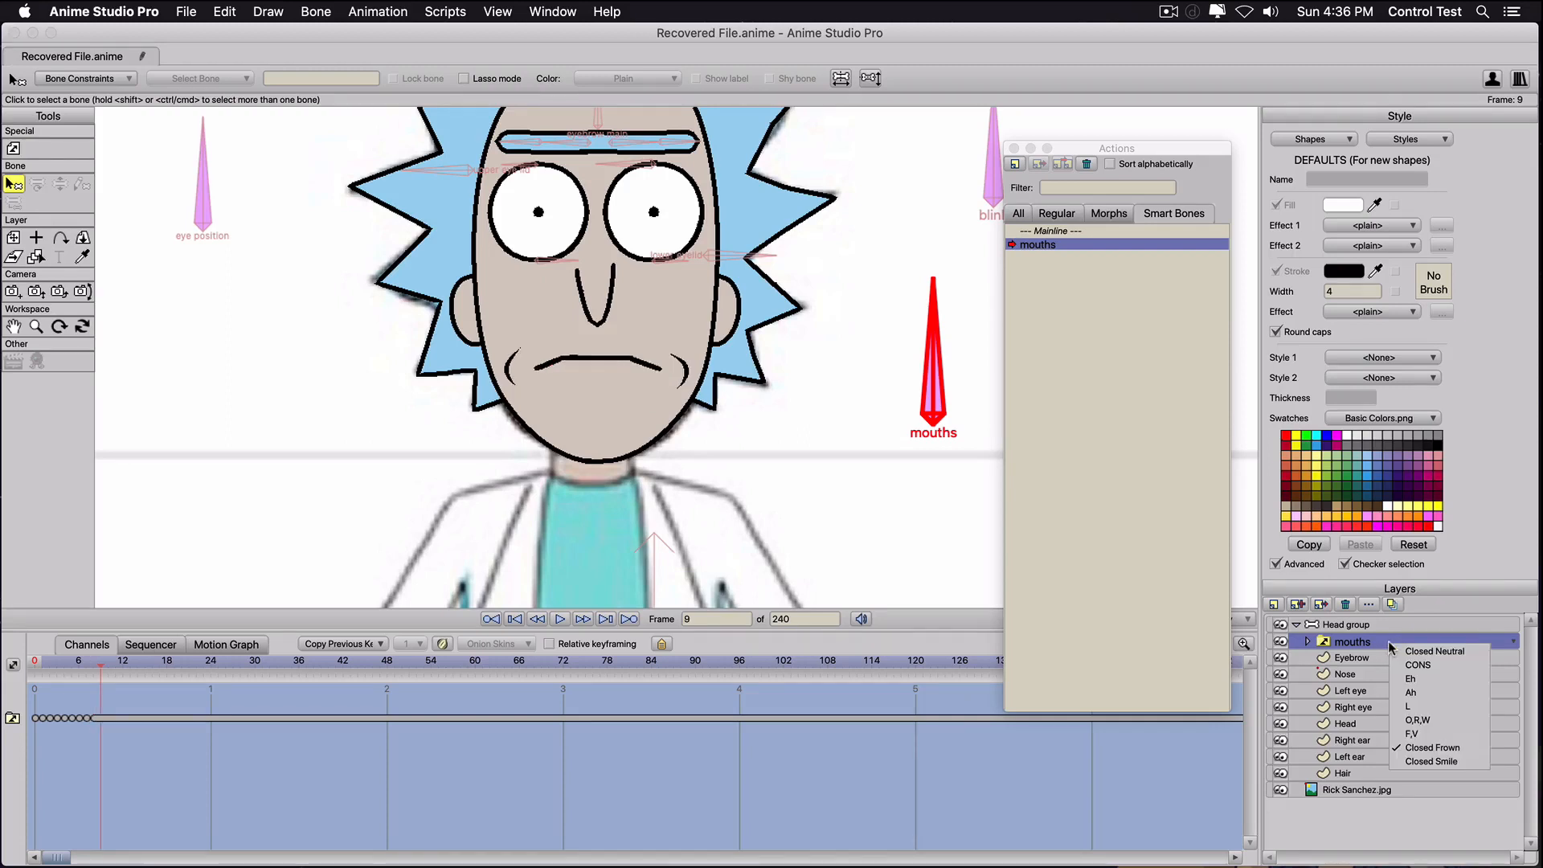
pyautogui.press('Return')
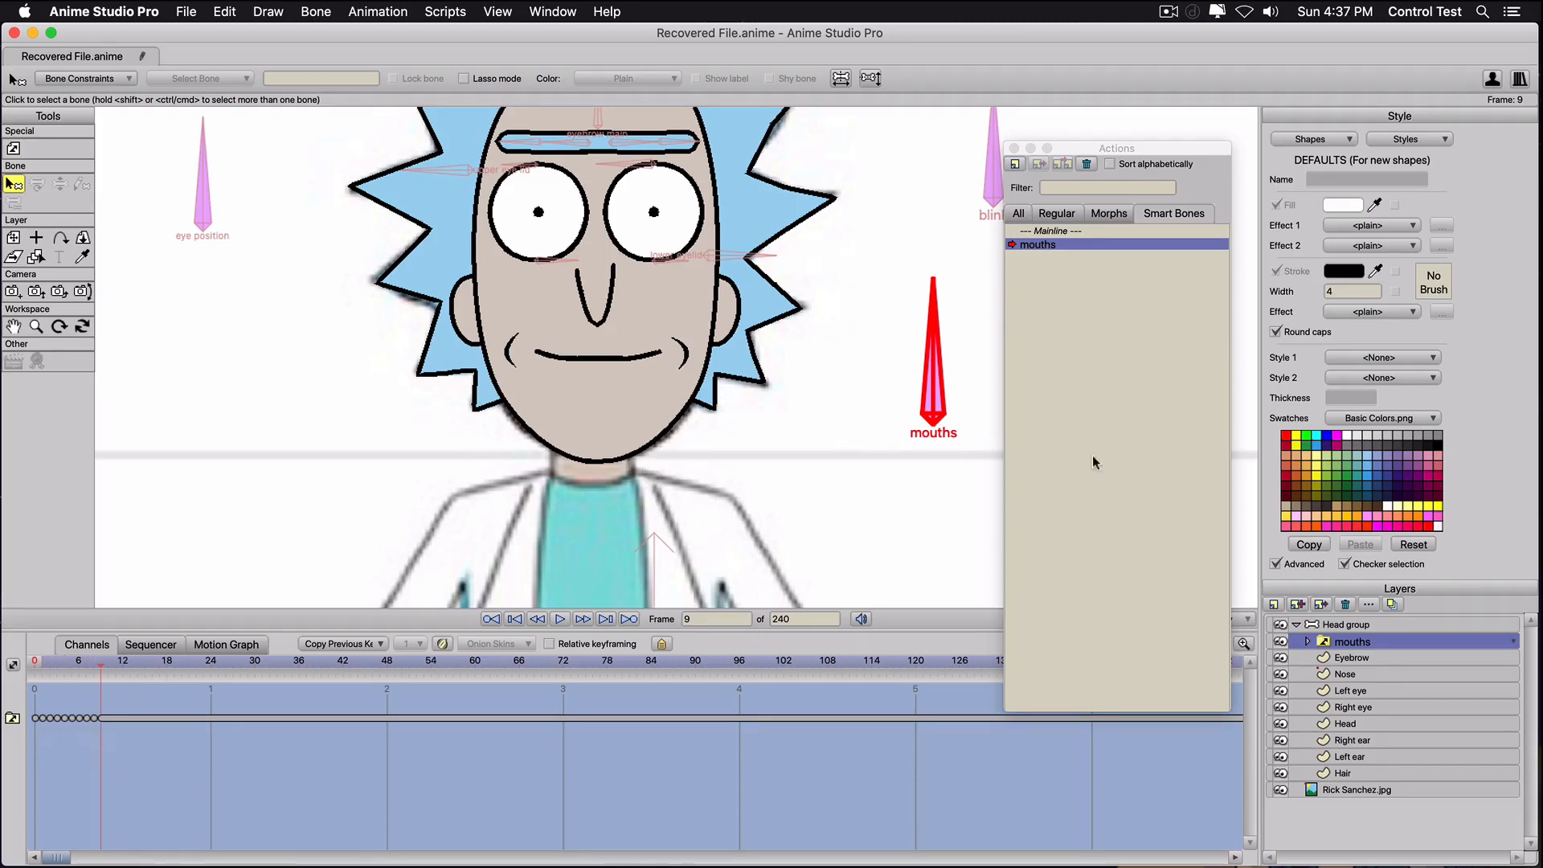
# Rotate the Head group's mouths bone down to an angle of 0 at frame 9 of the mouths action.
pyautogui.click(1351, 626)
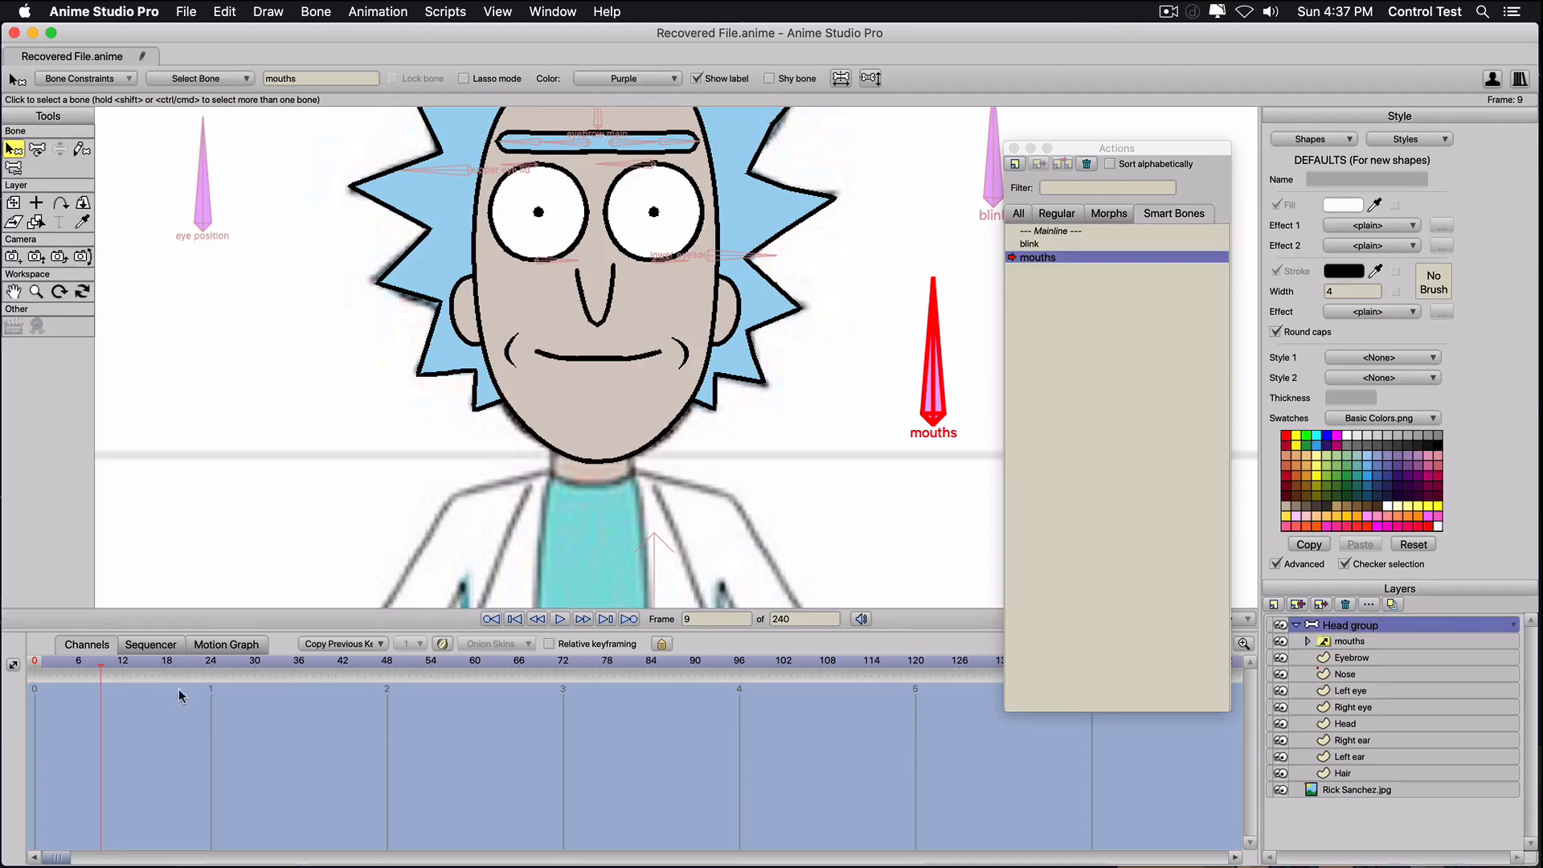
pyautogui.press('t')
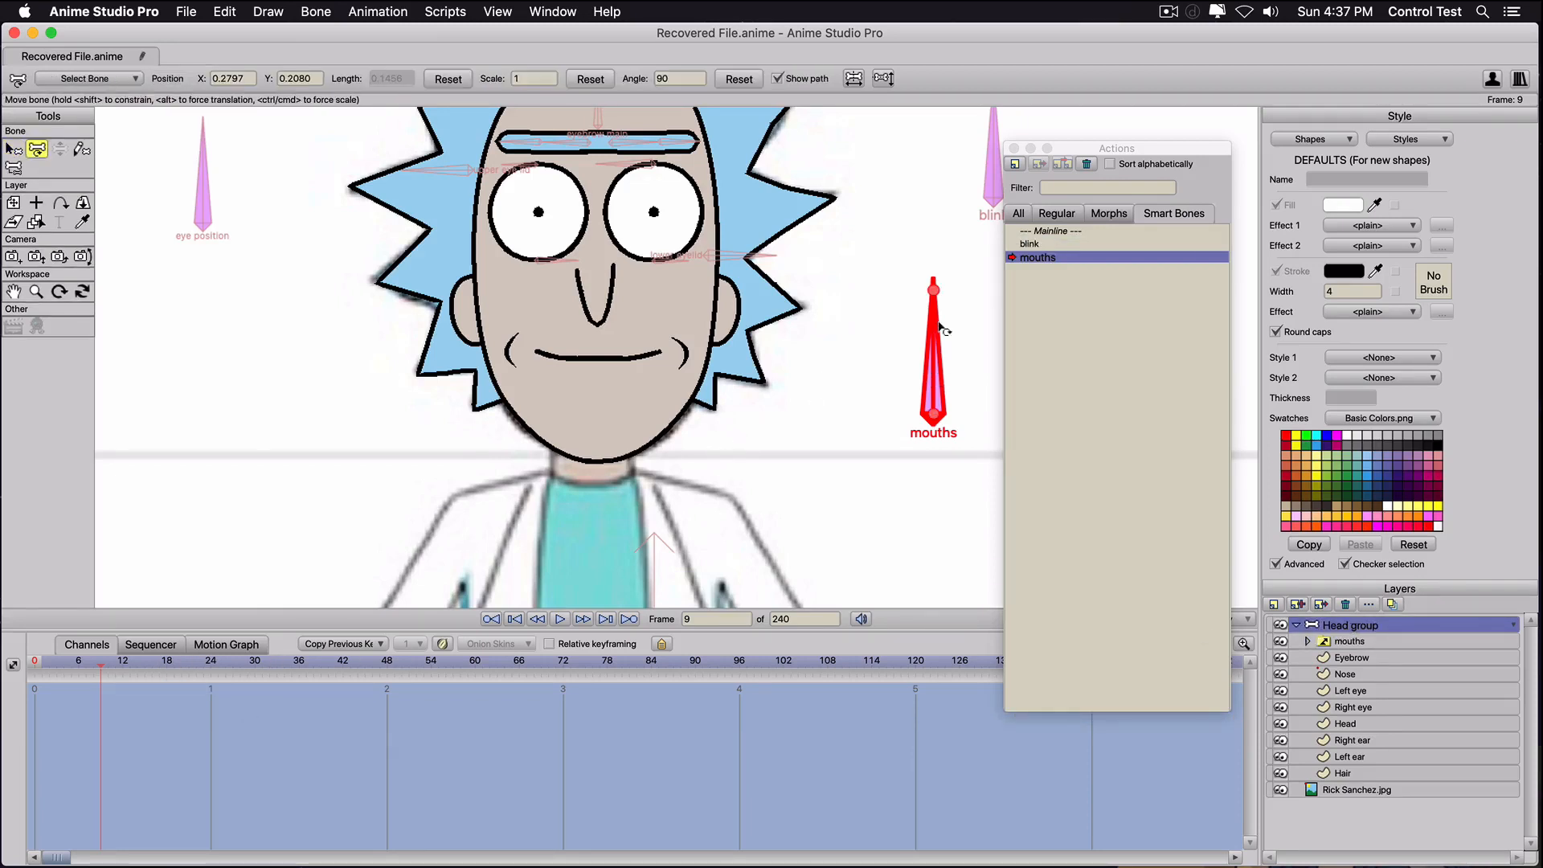
pyautogui.moveTo(1096, 150); pyautogui.dragTo(1167, 142)
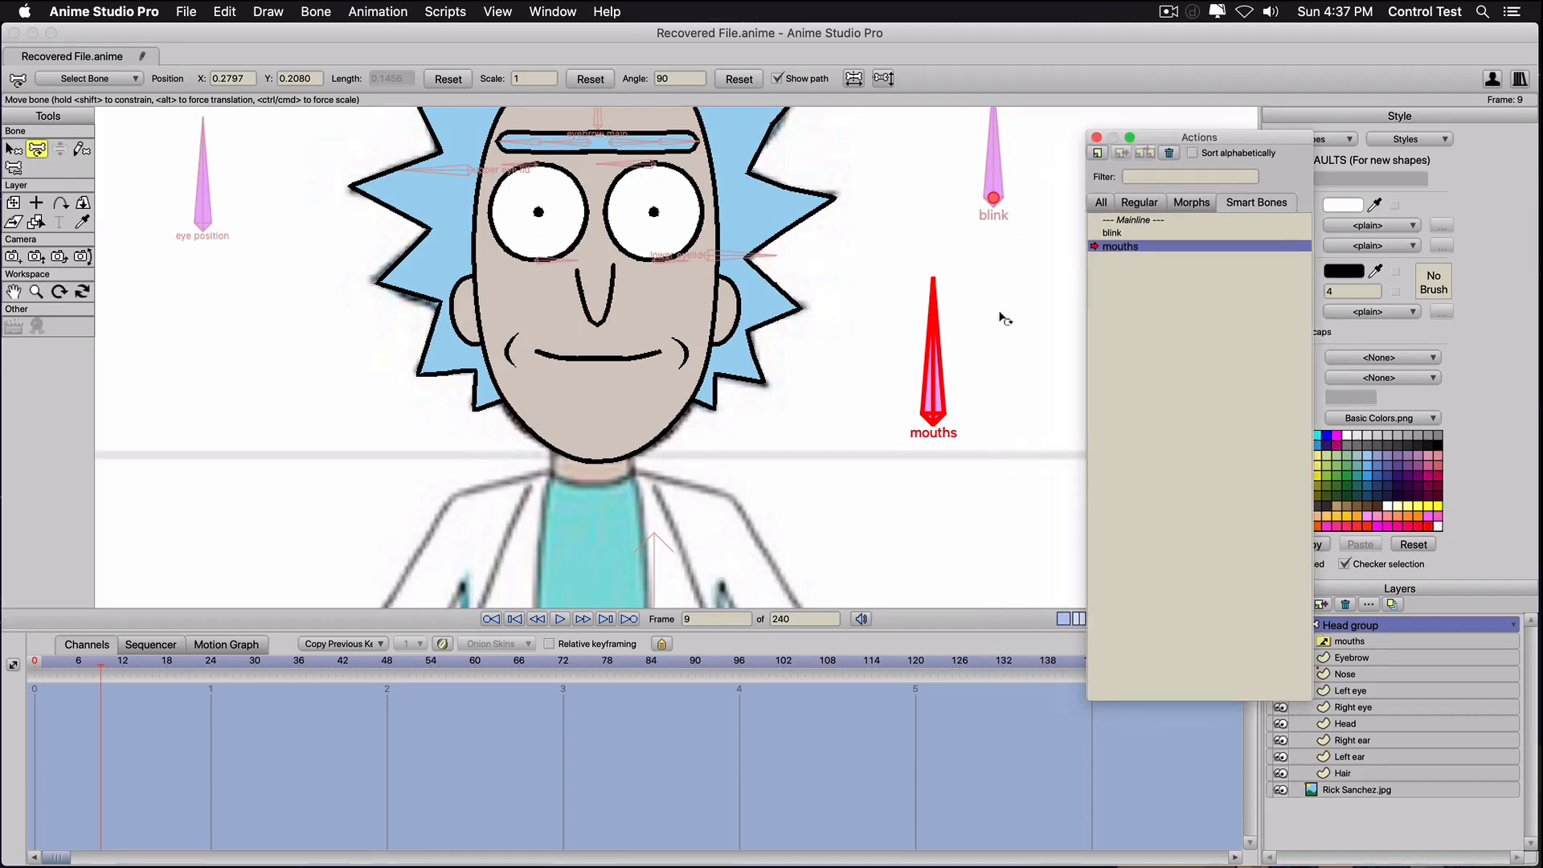
pyautogui.click(933, 351)
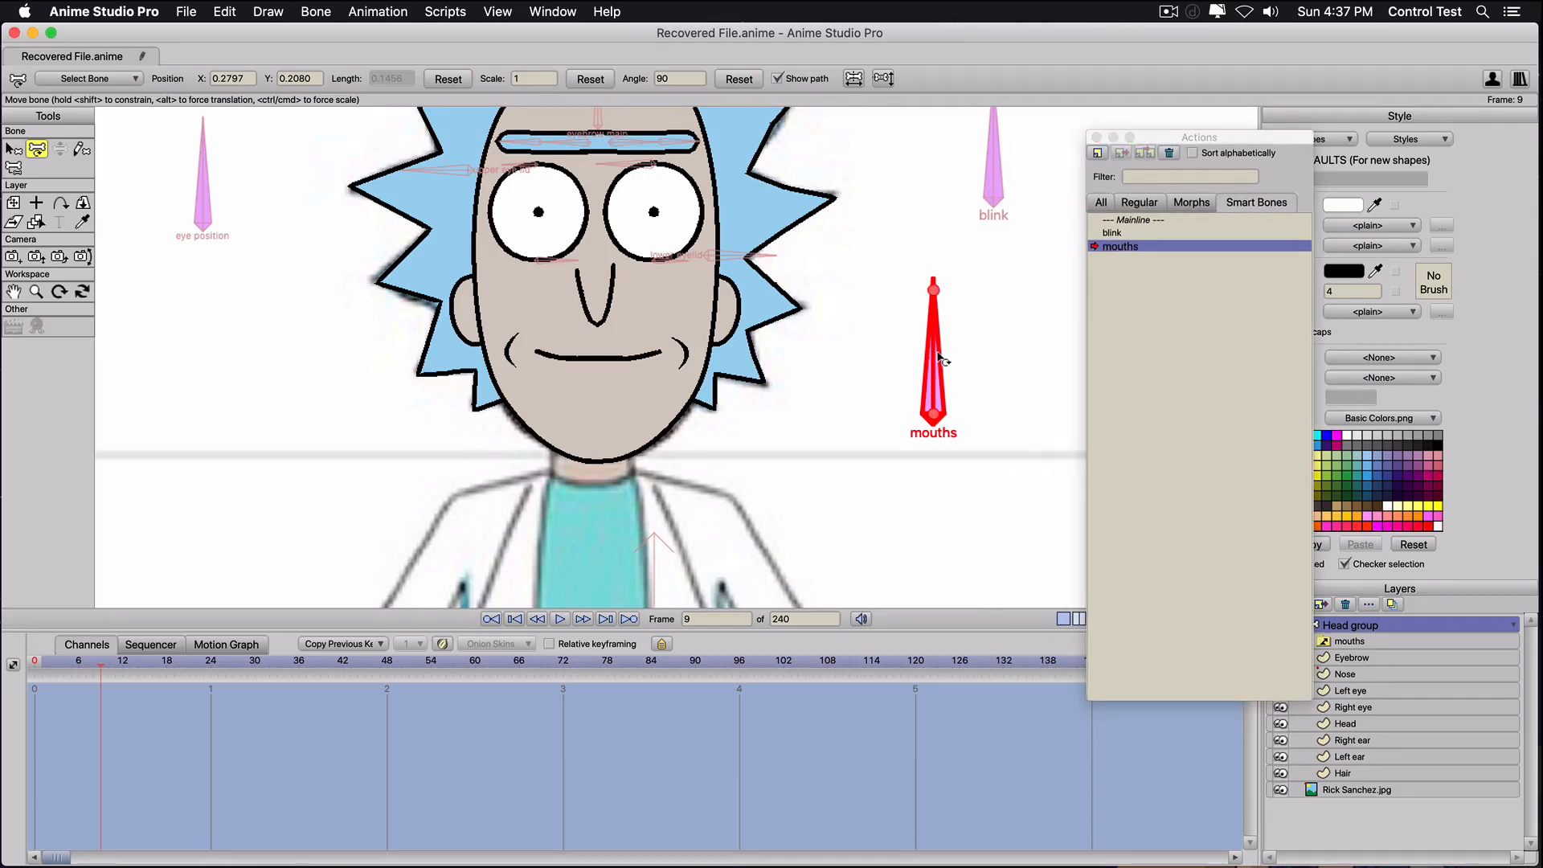
pyautogui.moveTo(939, 357); pyautogui.dragTo(1008, 429)
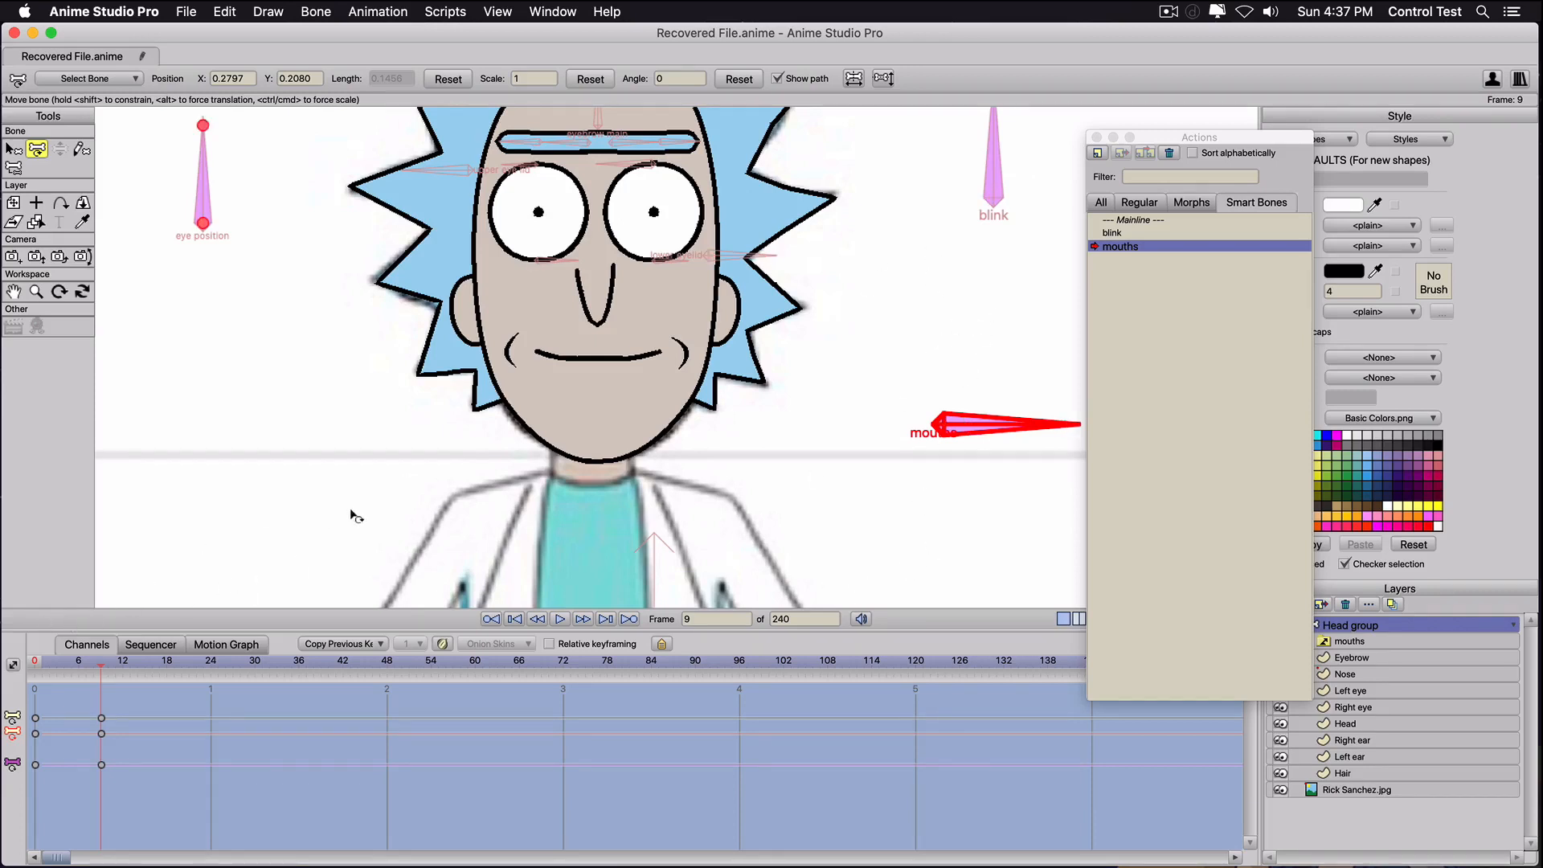
# Return to the Mainline, closing the actions list, and switch the mouths layer to Closed Neutral at frame 0.
pyautogui.doubleClick(1128, 219)
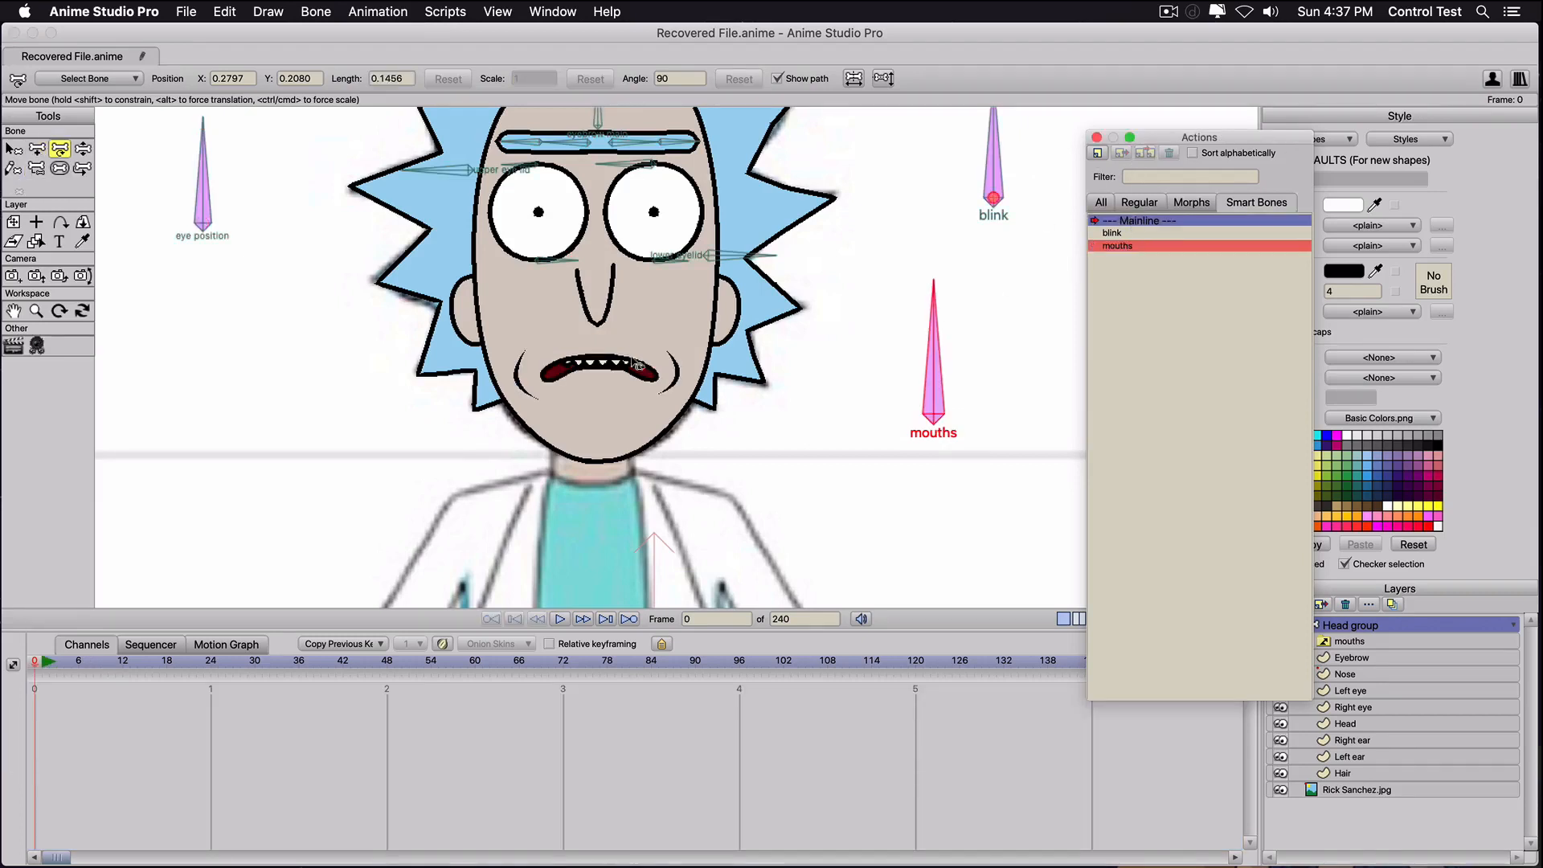
pyautogui.click(1096, 137)
pyautogui.scroll(-3, 679, 367)
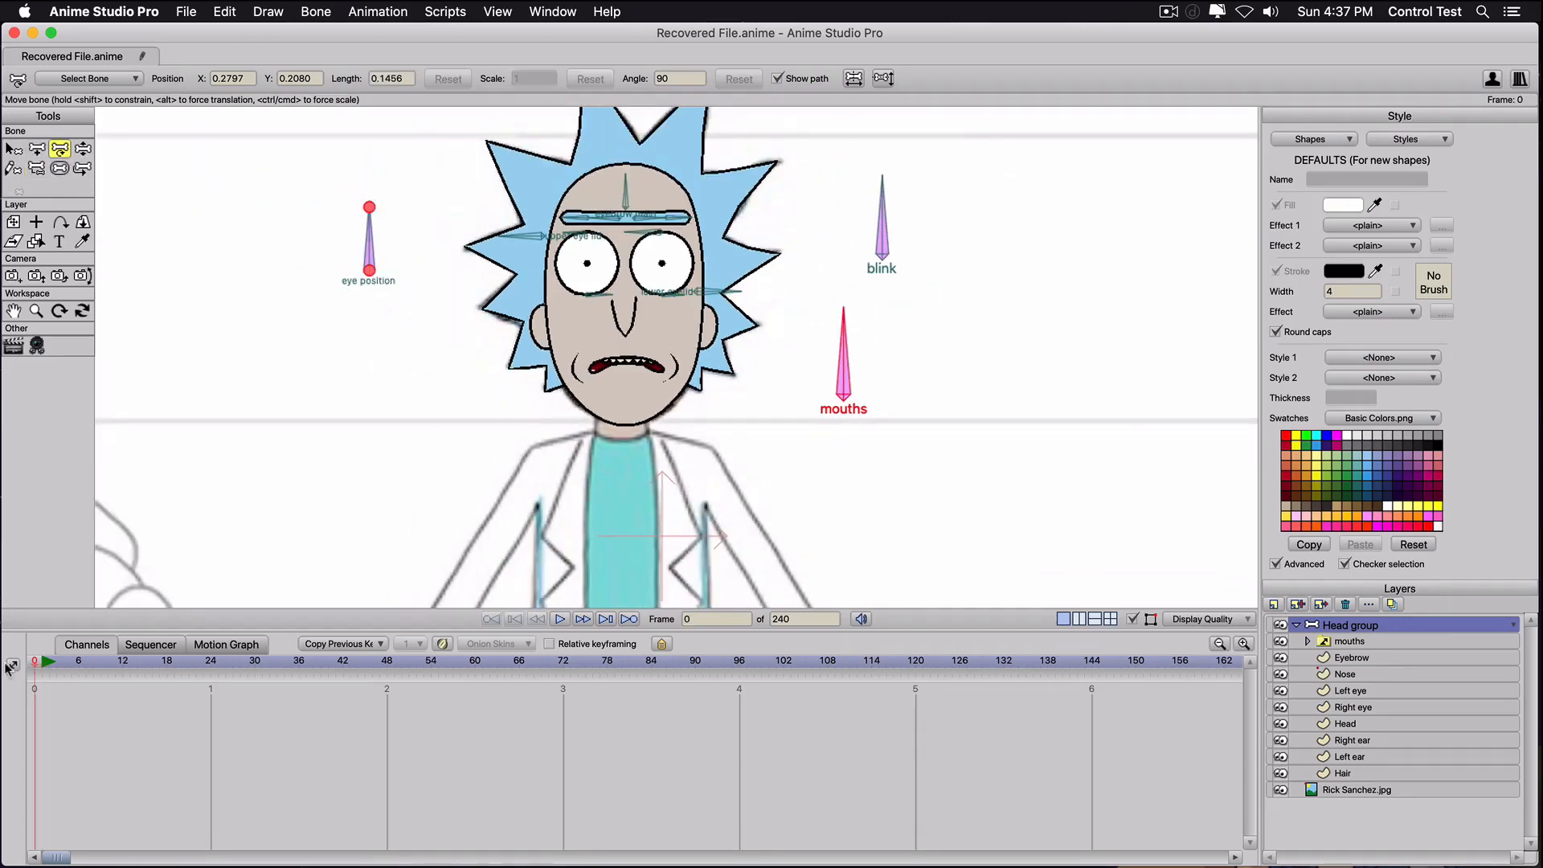
pyautogui.rightClick(1353, 641)
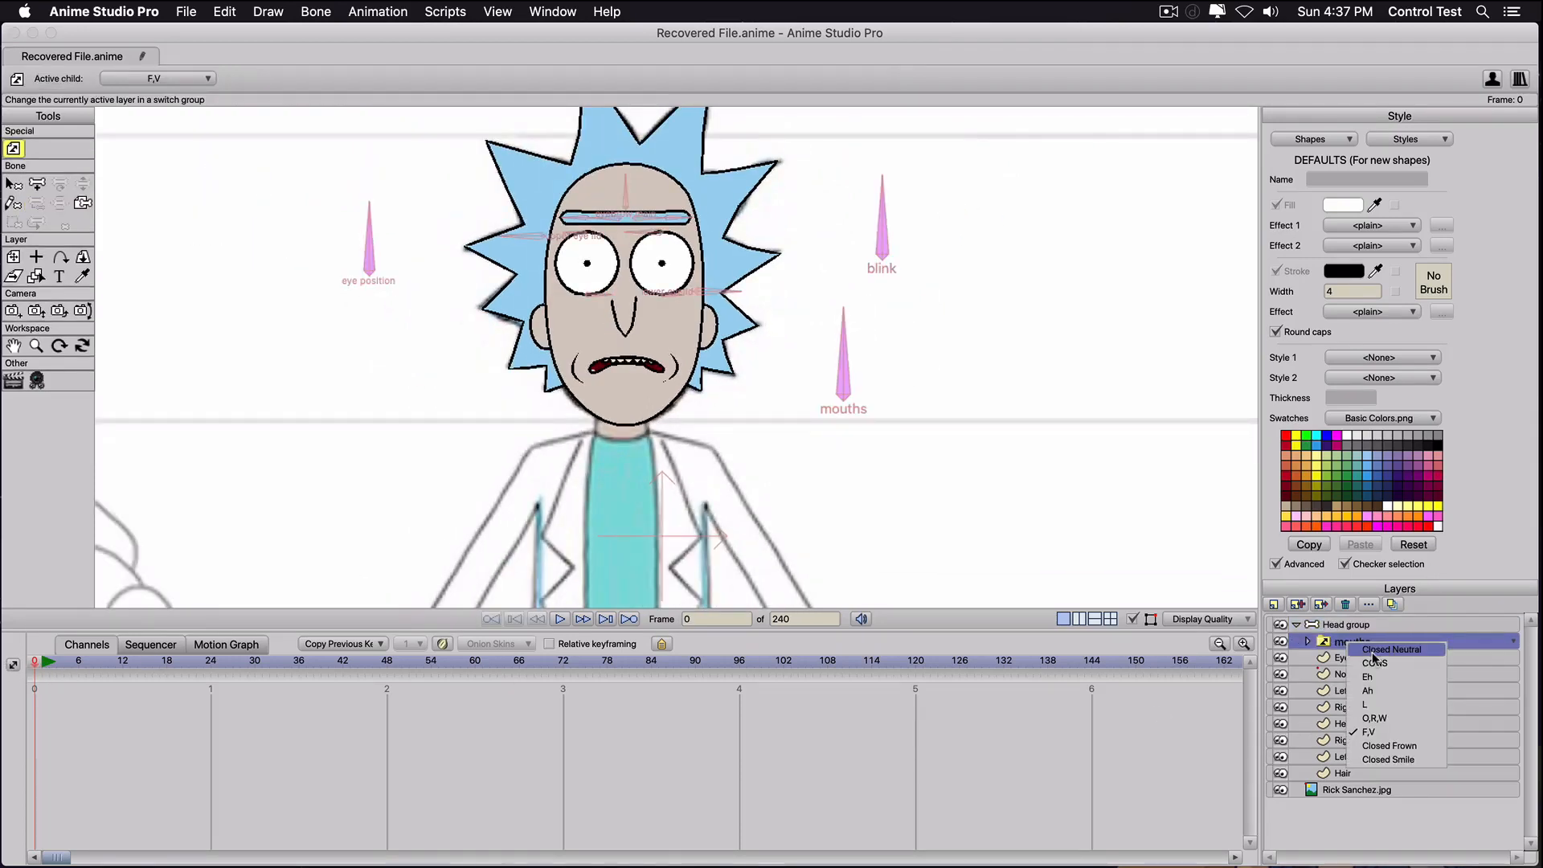
pyautogui.click(1372, 652)
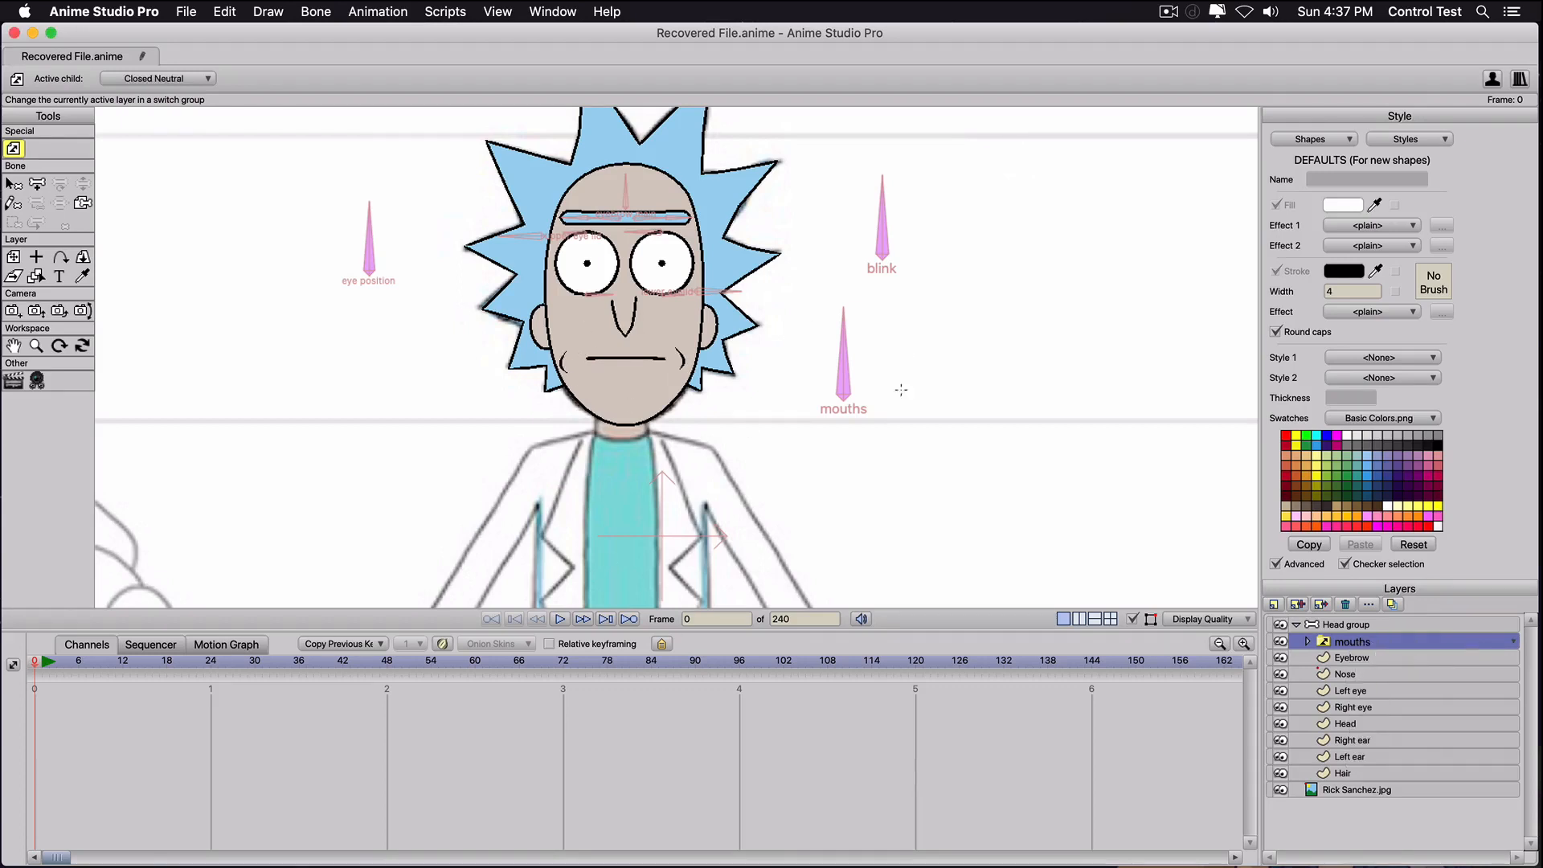
# Test the smart bones at frame 11 by rotating the mouths bone to about 47° and the blink bone to about 96°.
pyautogui.click(47, 662)
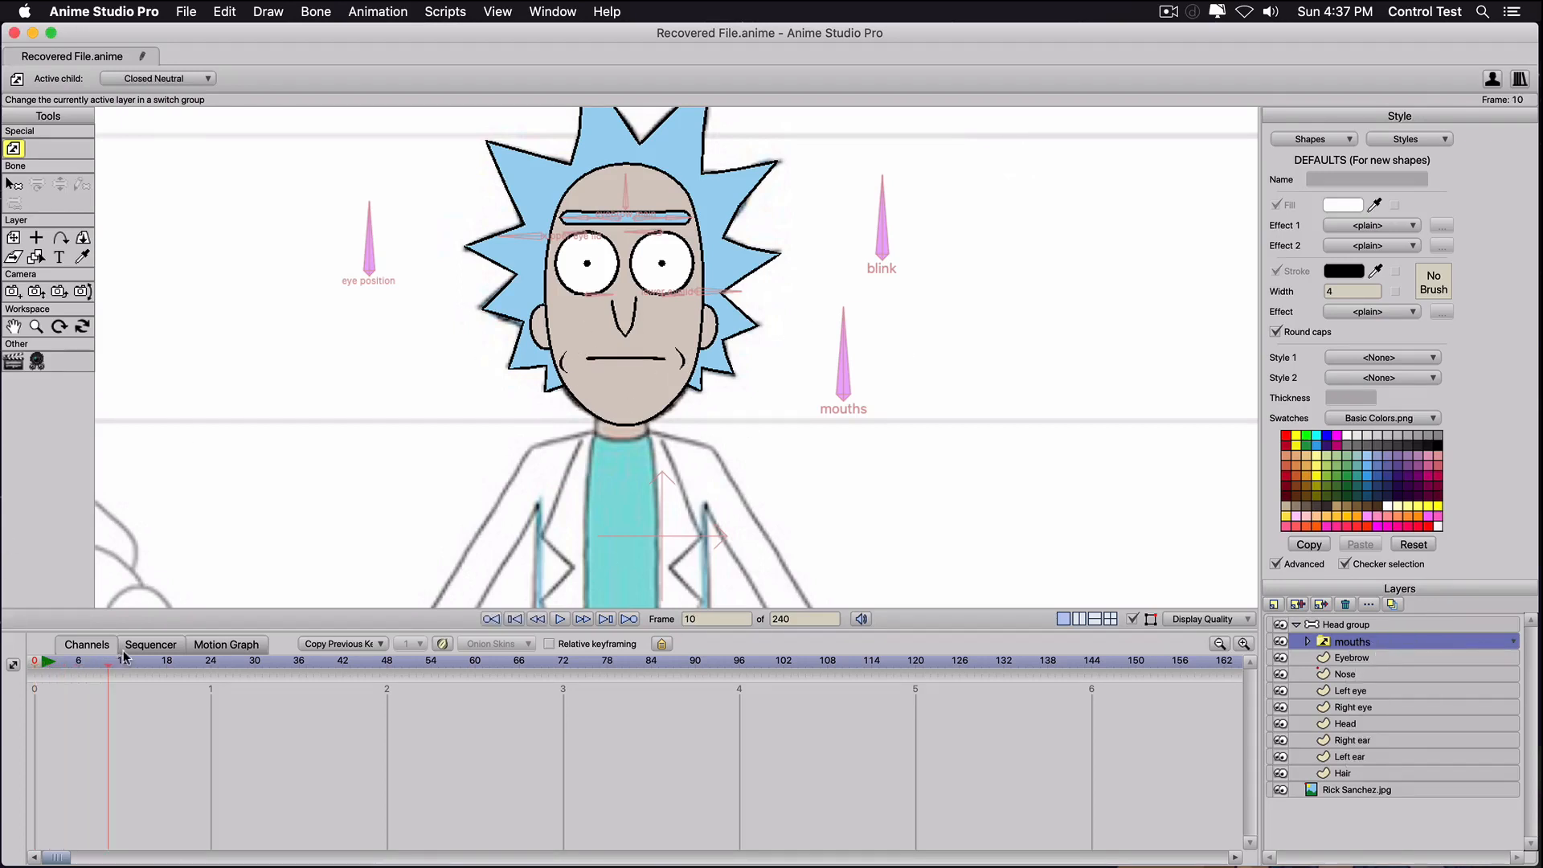
pyautogui.click(1344, 625)
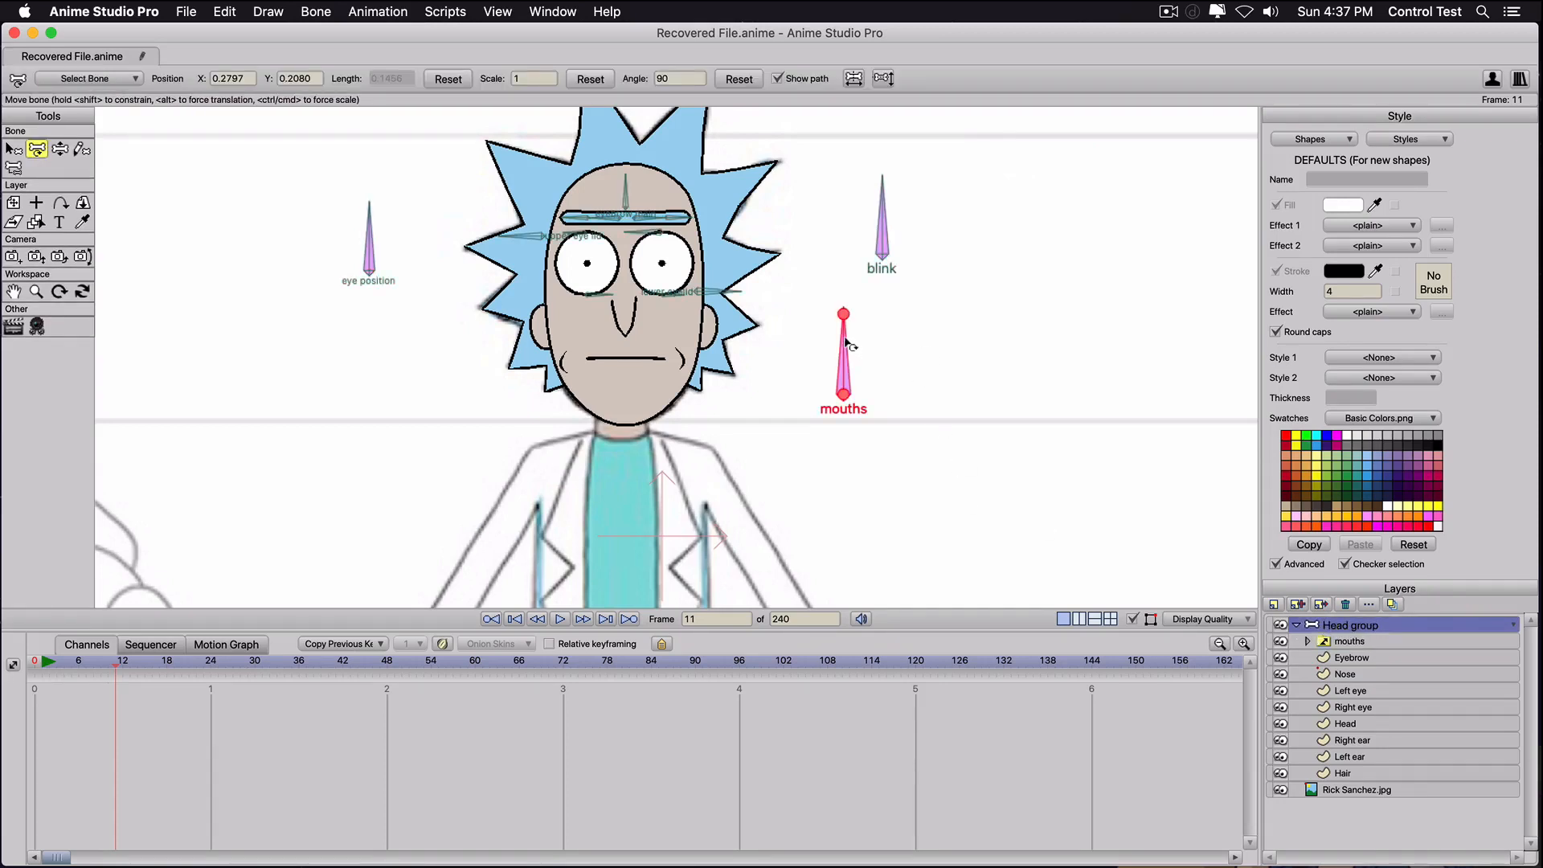
pyautogui.moveTo(847, 343); pyautogui.dragTo(908, 332)
pyautogui.moveTo(881, 215); pyautogui.dragTo(876, 181)
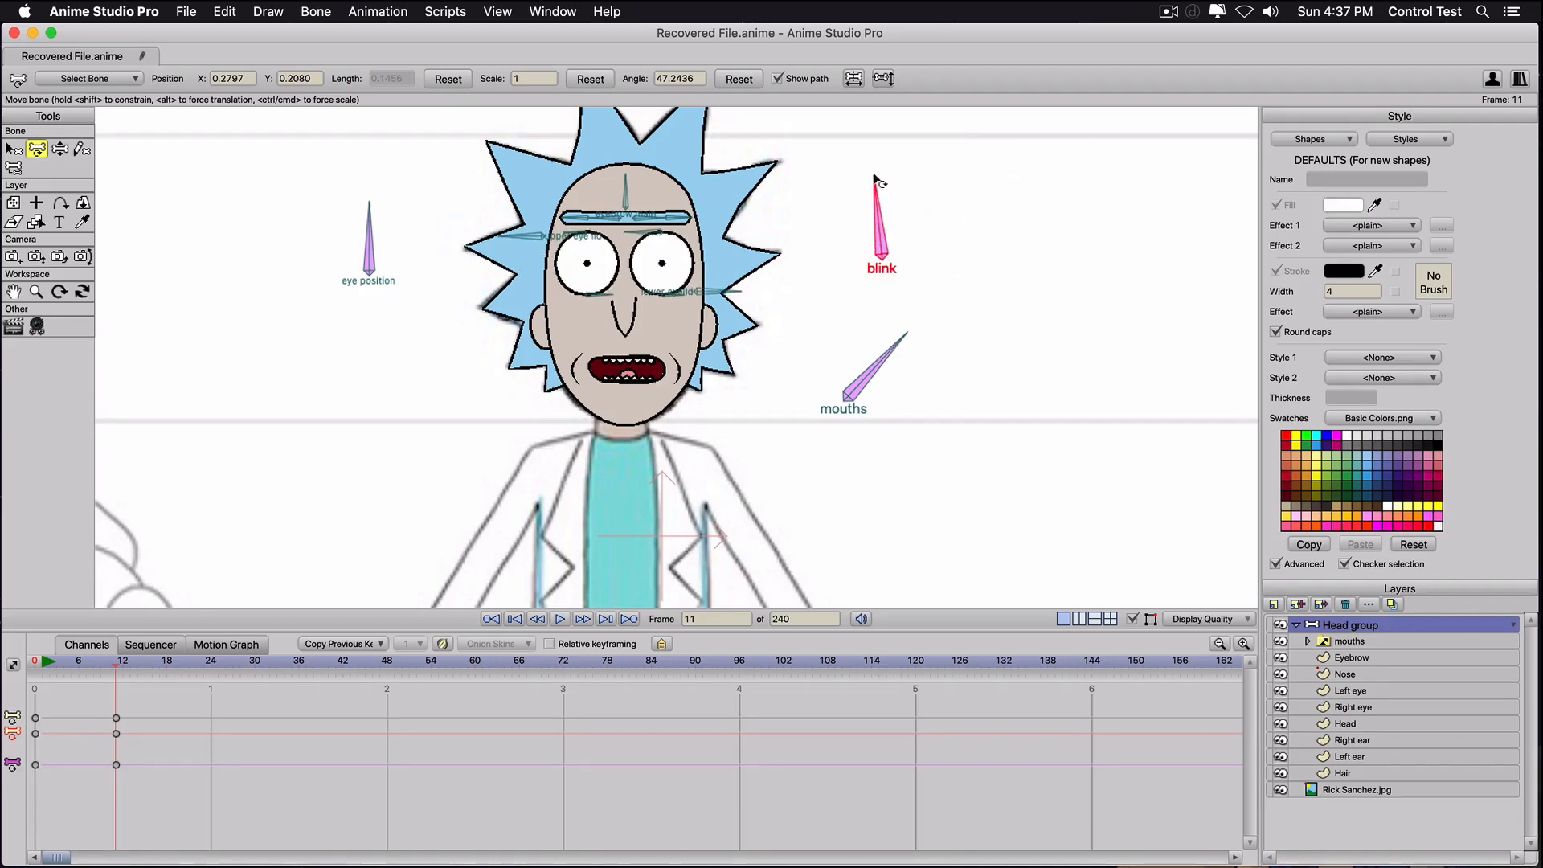
# Test the eyelid bones at frame 11 on the upper eyelid control, the right-hand eye's lower lid and the left-hand eye's upper lid.
pyautogui.moveTo(549, 238); pyautogui.dragTo(559, 275)
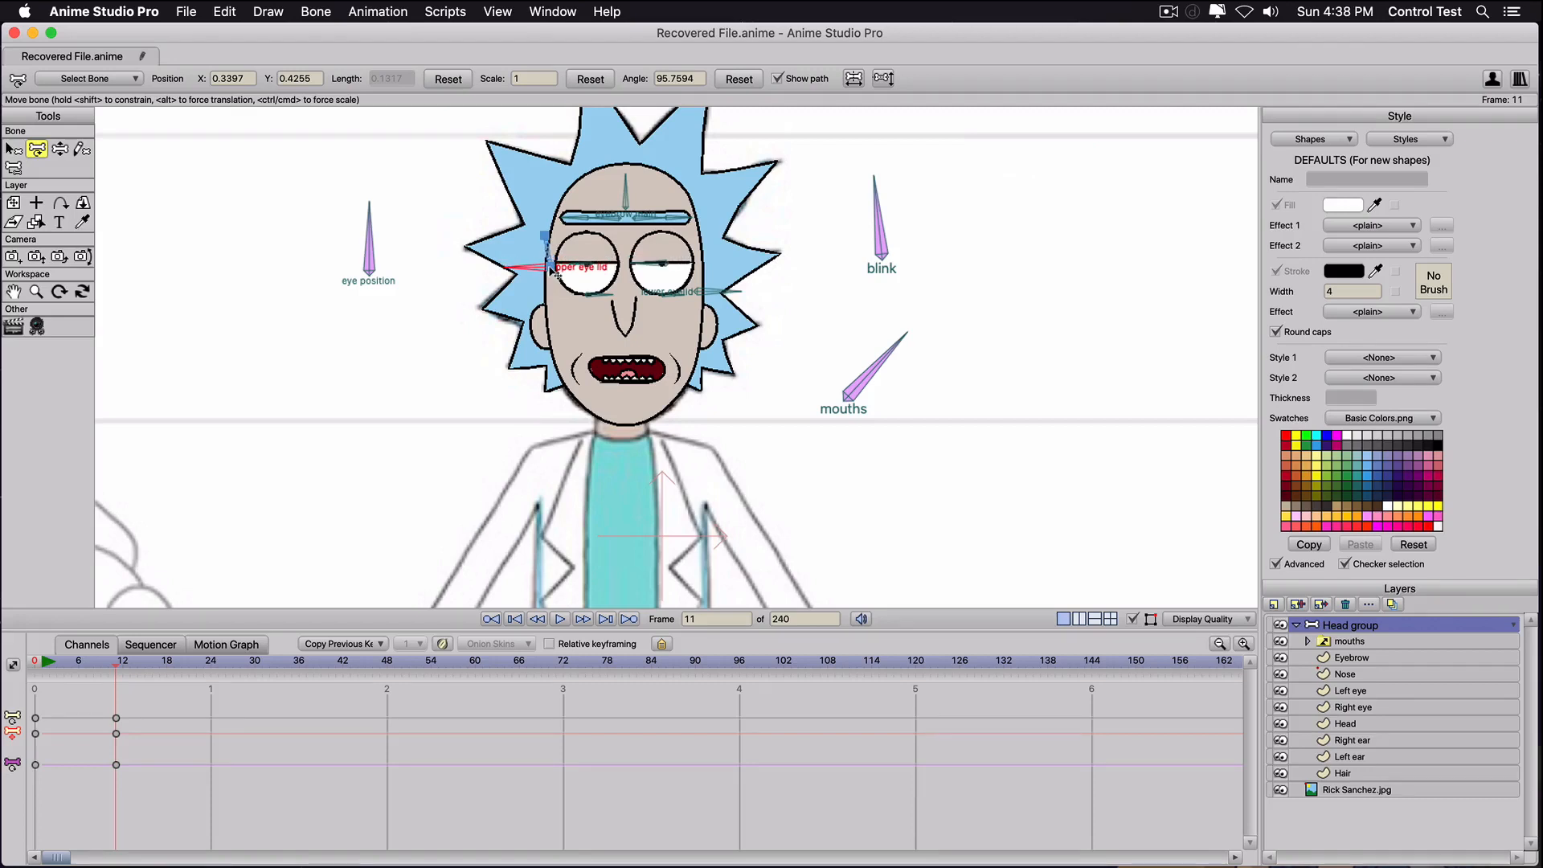
pyautogui.click(701, 295)
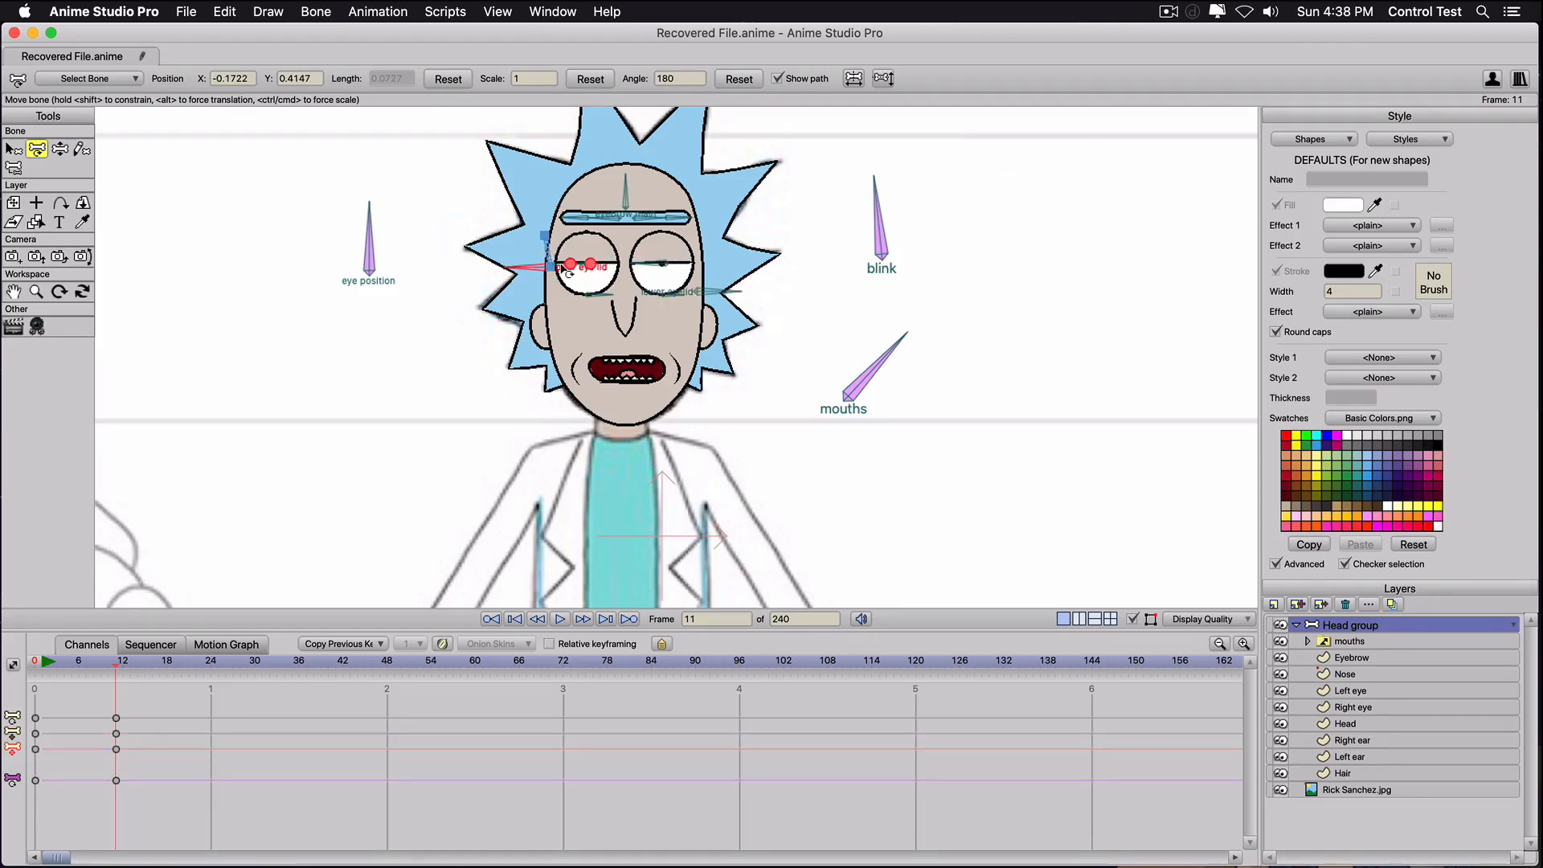
pyautogui.moveTo(555, 268); pyautogui.dragTo(545, 239)
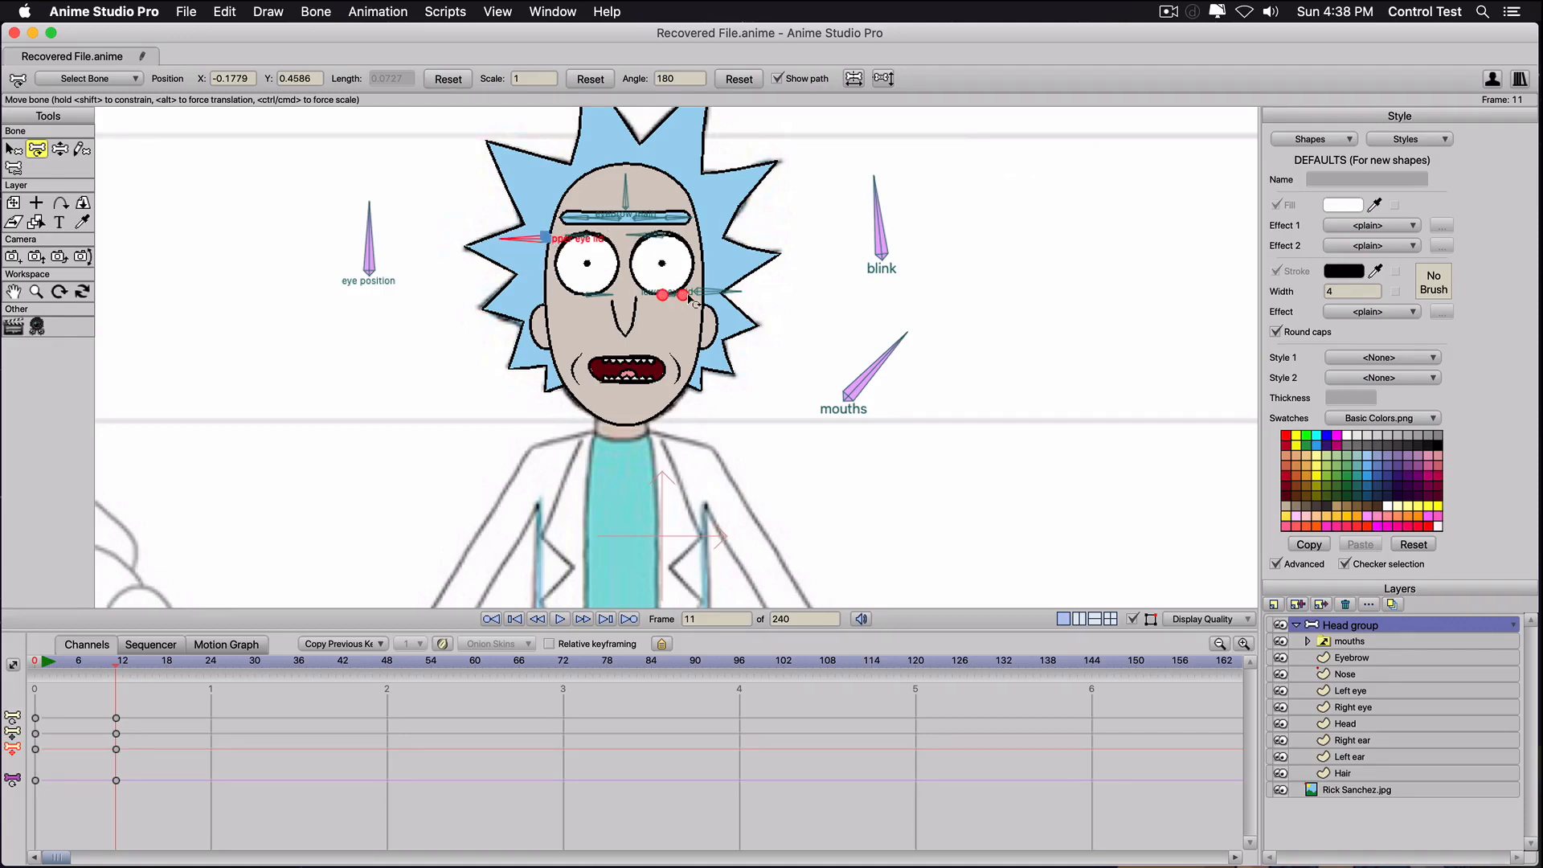
pyautogui.click(682, 295)
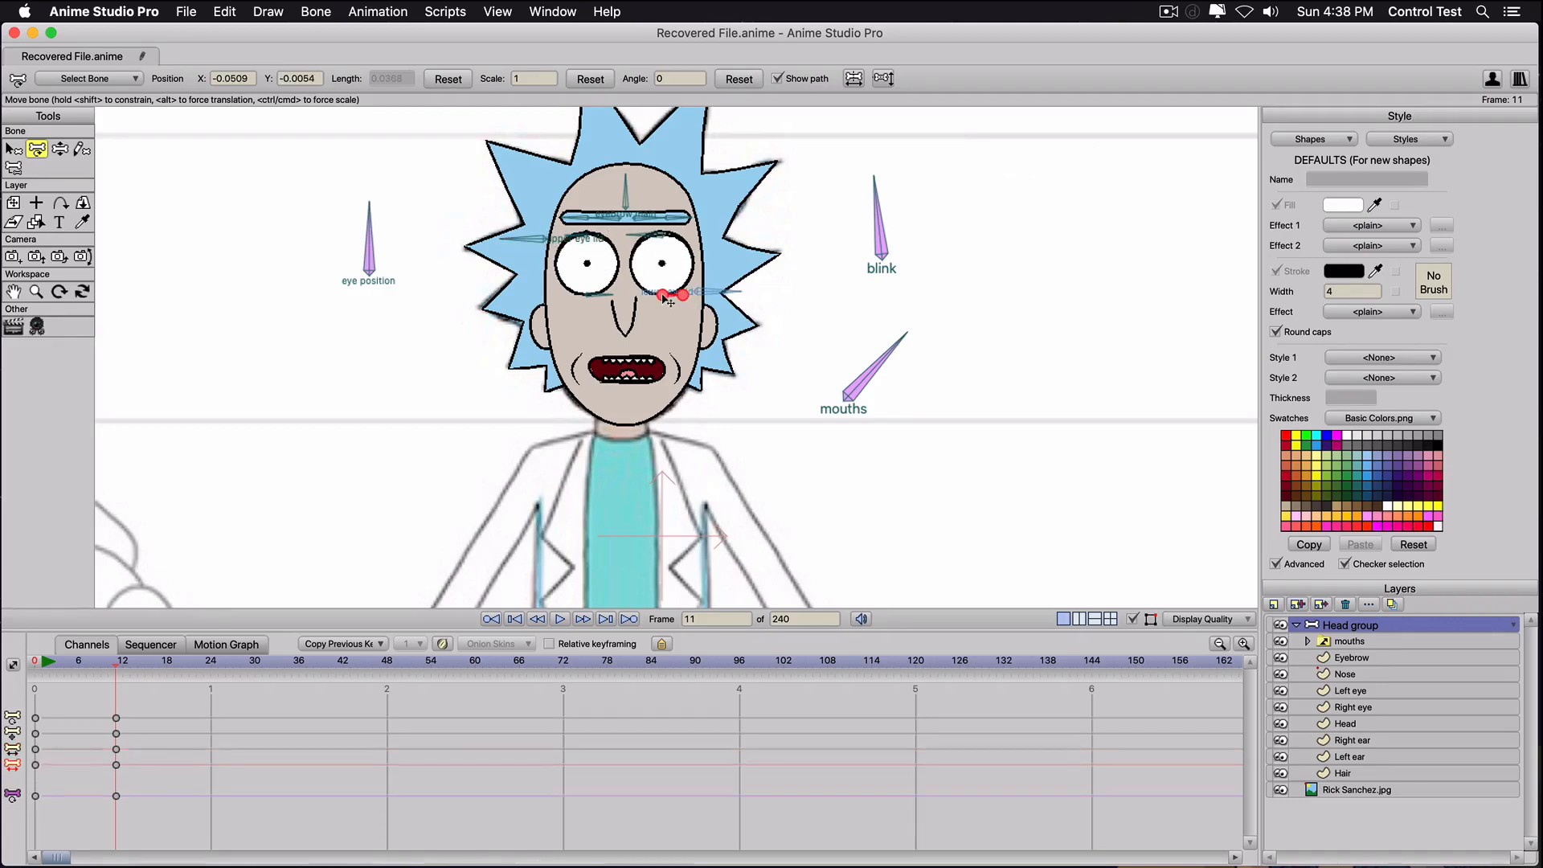
pyautogui.moveTo(664, 294); pyautogui.dragTo(666, 279)
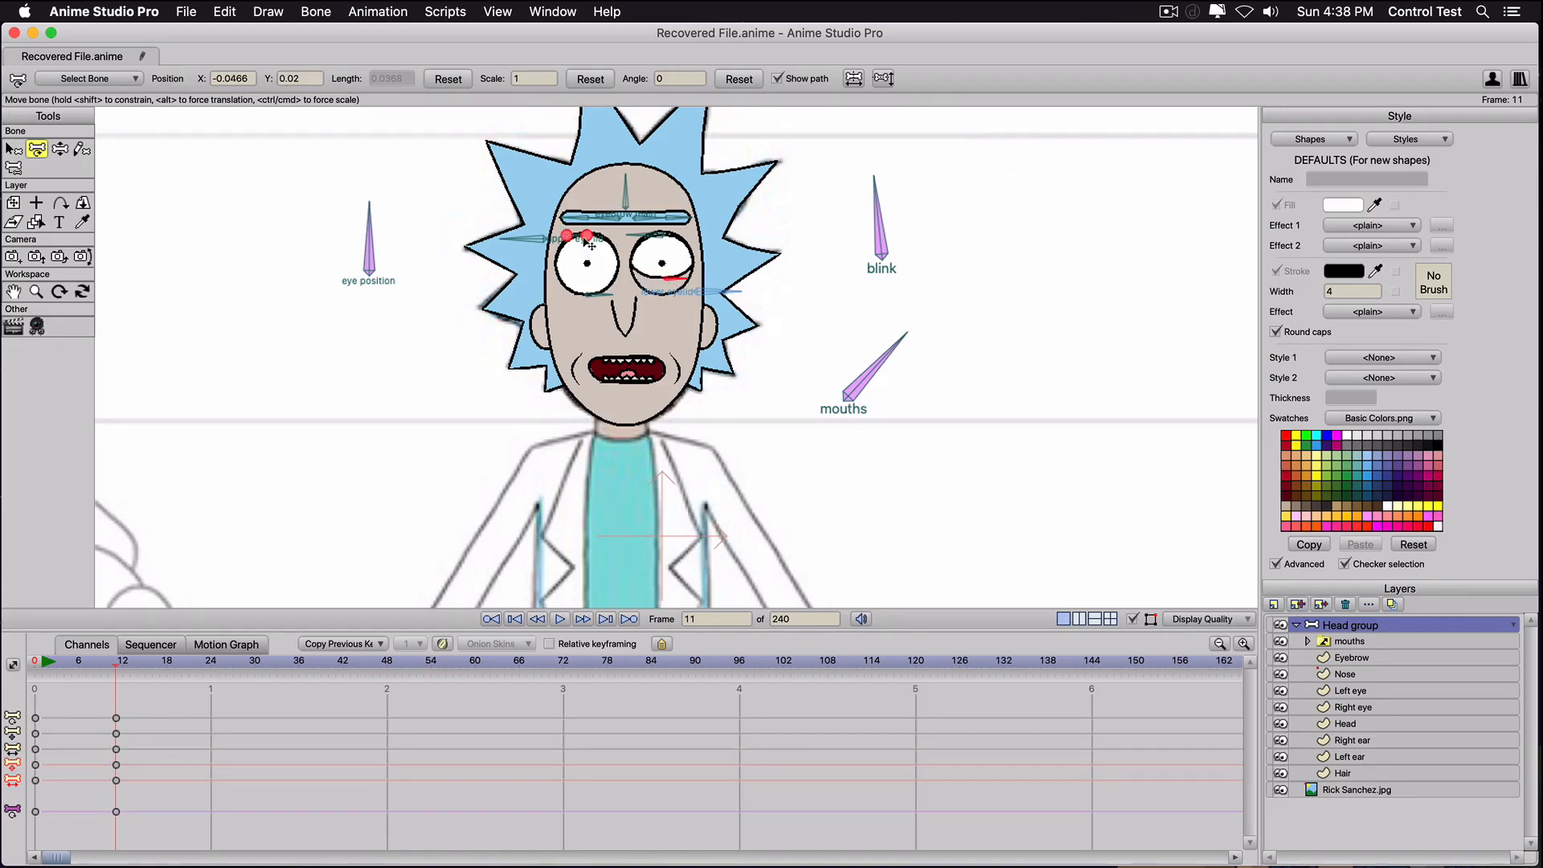
pyautogui.moveTo(582, 235); pyautogui.dragTo(586, 258)
# Test the gaze and brow at frame 11 by shifting the eye position bone down-left and bending the eyebrow with its bones.
pyautogui.click(385, 279)
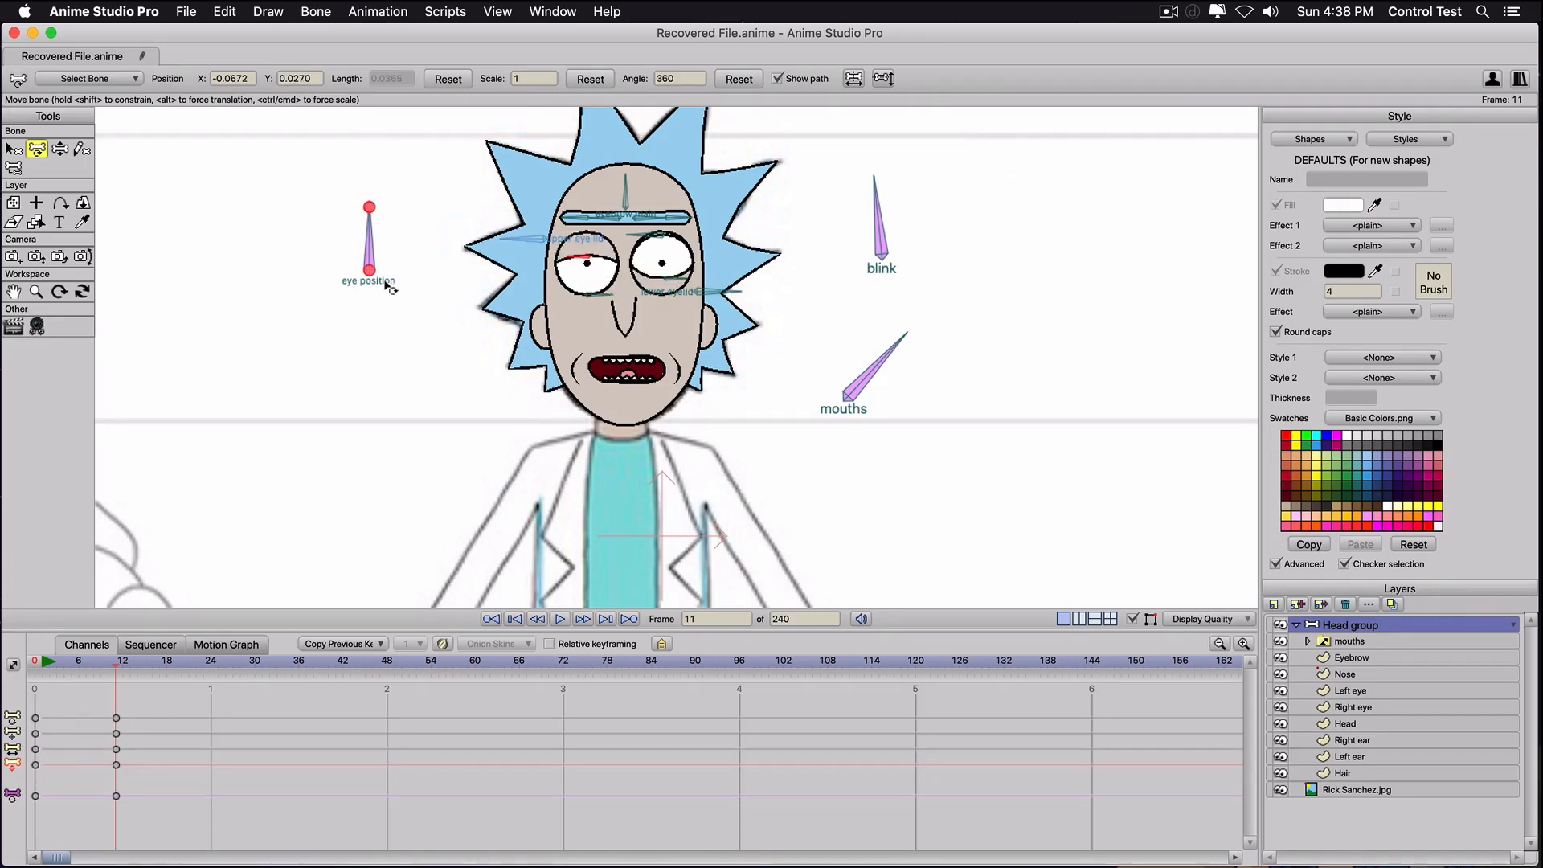
pyautogui.moveTo(382, 268); pyautogui.dragTo(359, 279)
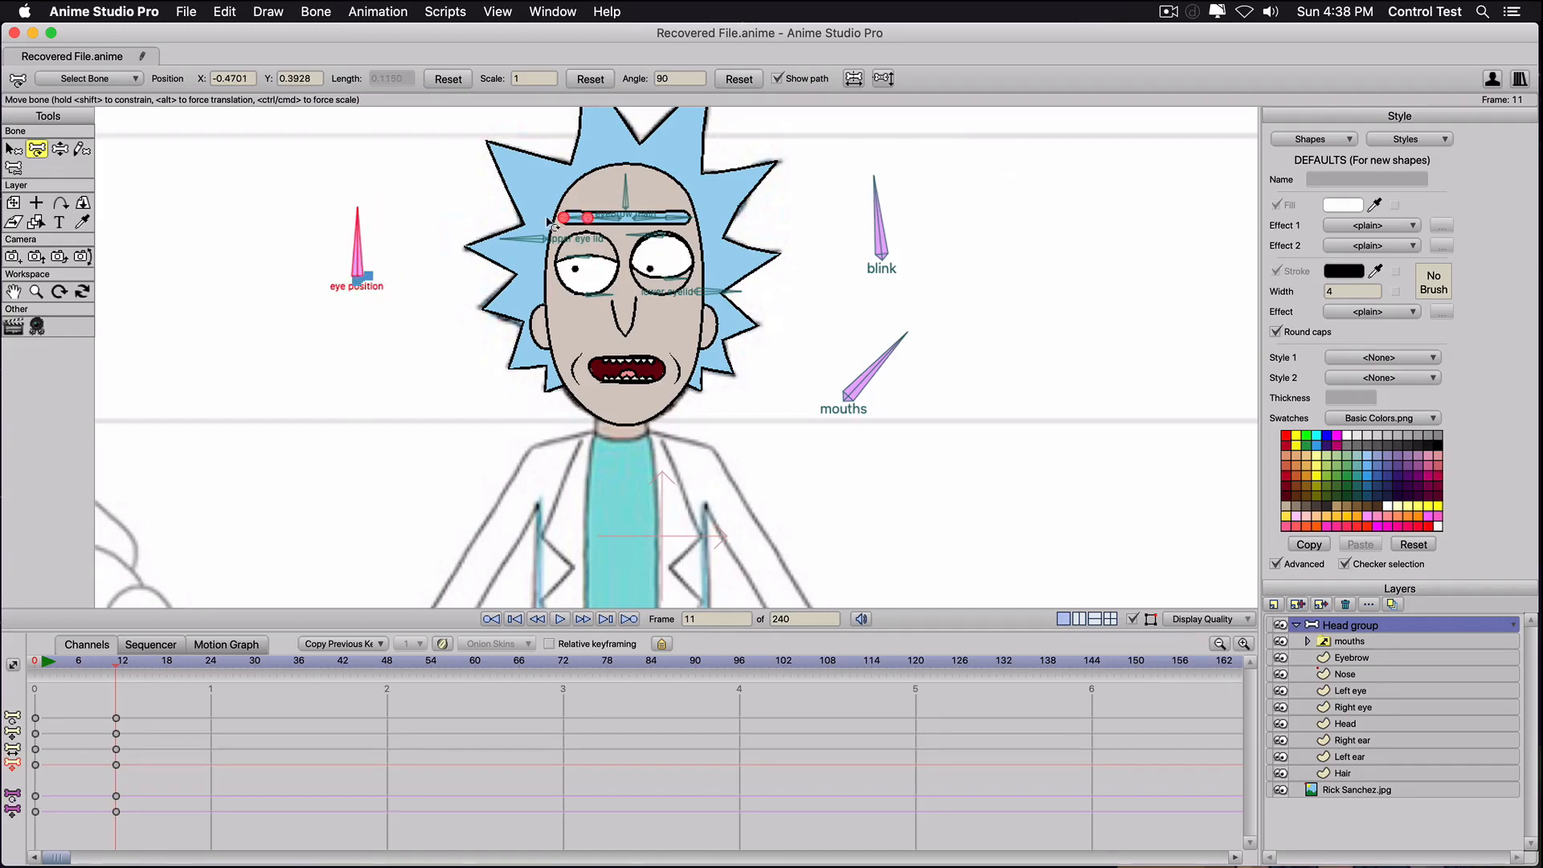
pyautogui.moveTo(627, 210)
pyautogui.mouseDown()
pyautogui.moveTo(625, 192)
pyautogui.moveTo(625, 234)
pyautogui.mouseUp()
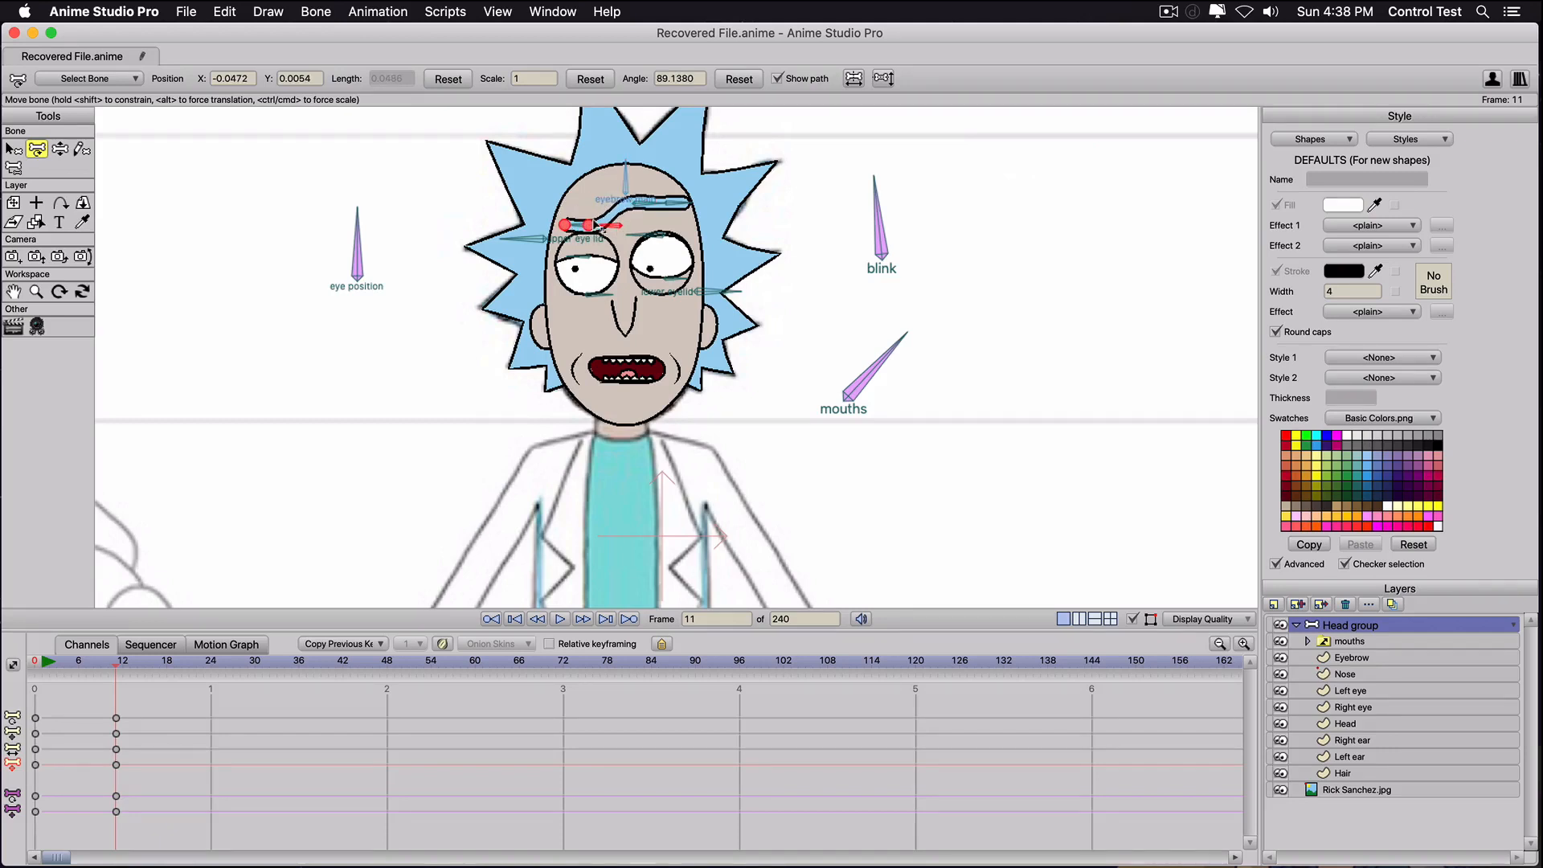
pyautogui.click(679, 203)
pyautogui.click(357, 241)
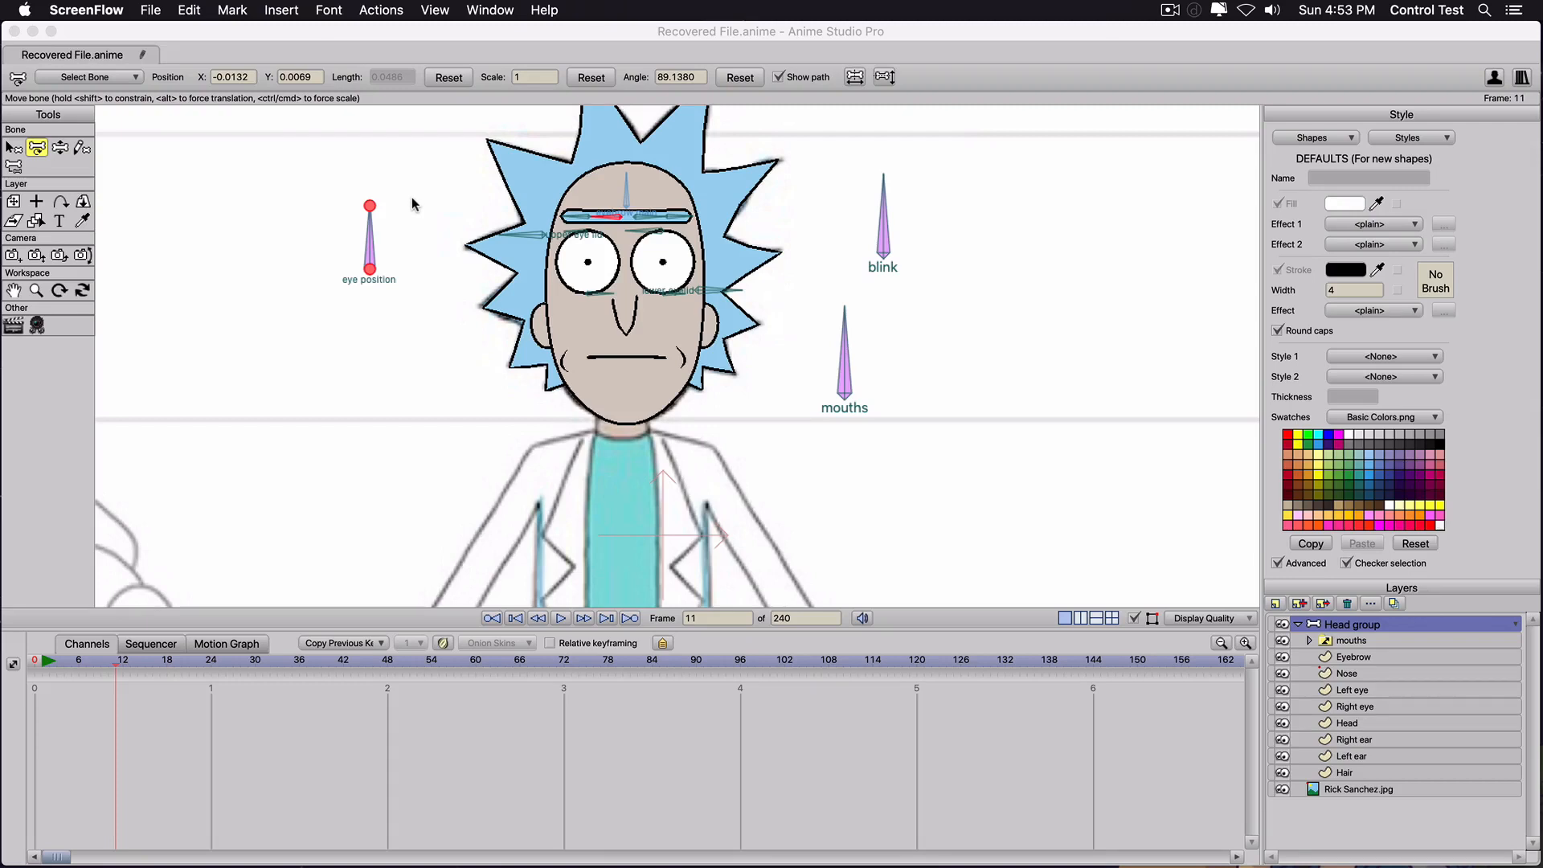
# Collapse the Head group and import All Good.m4a from the Desktop as an audio layer at frame 12.
pyautogui.scroll(-2, 412, 204)
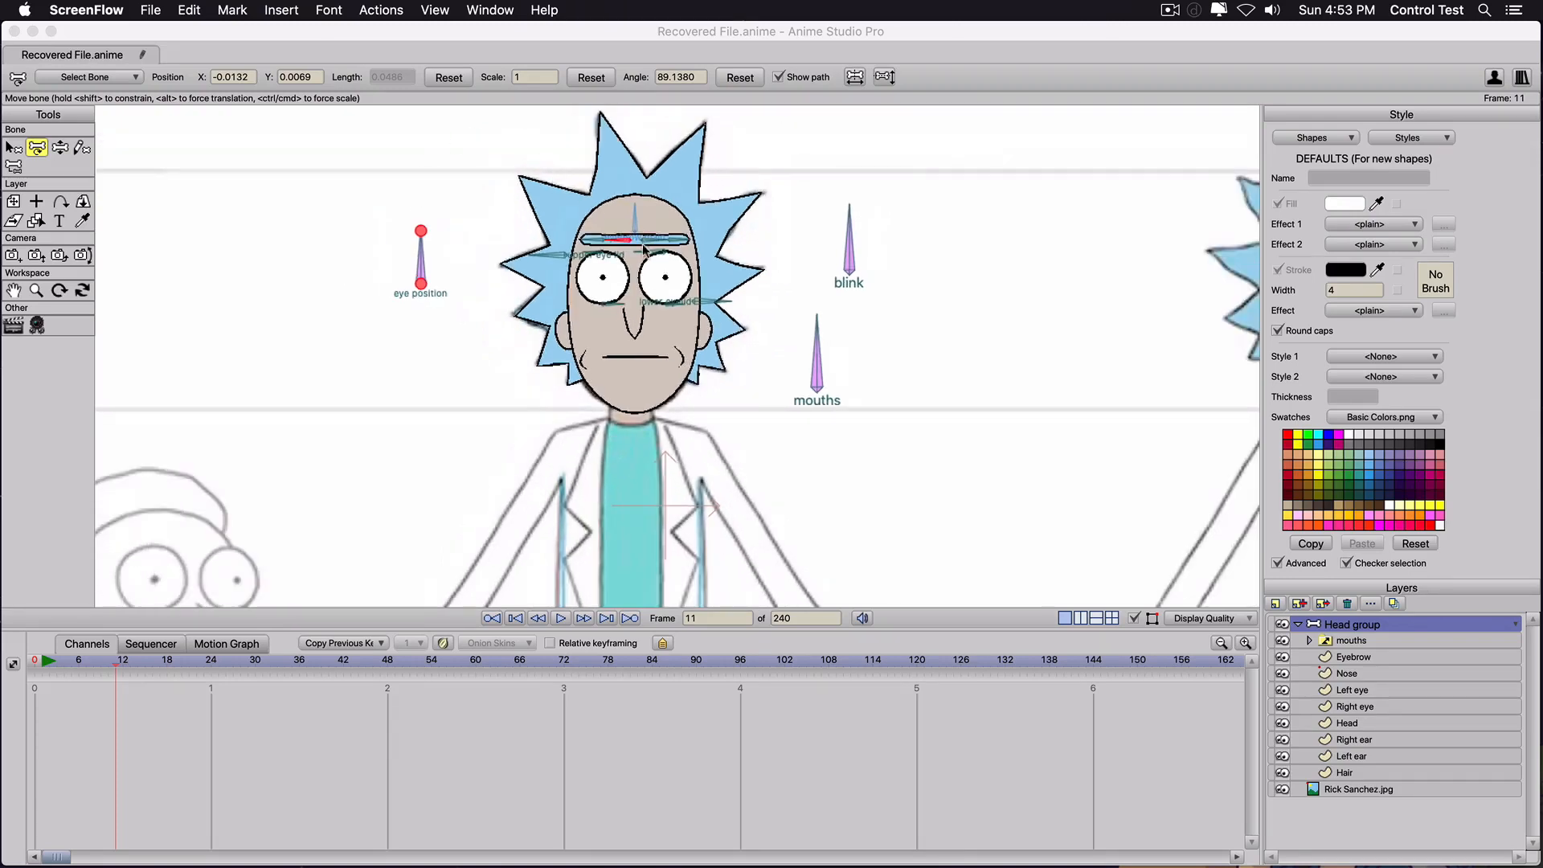
pyautogui.click(609, 421)
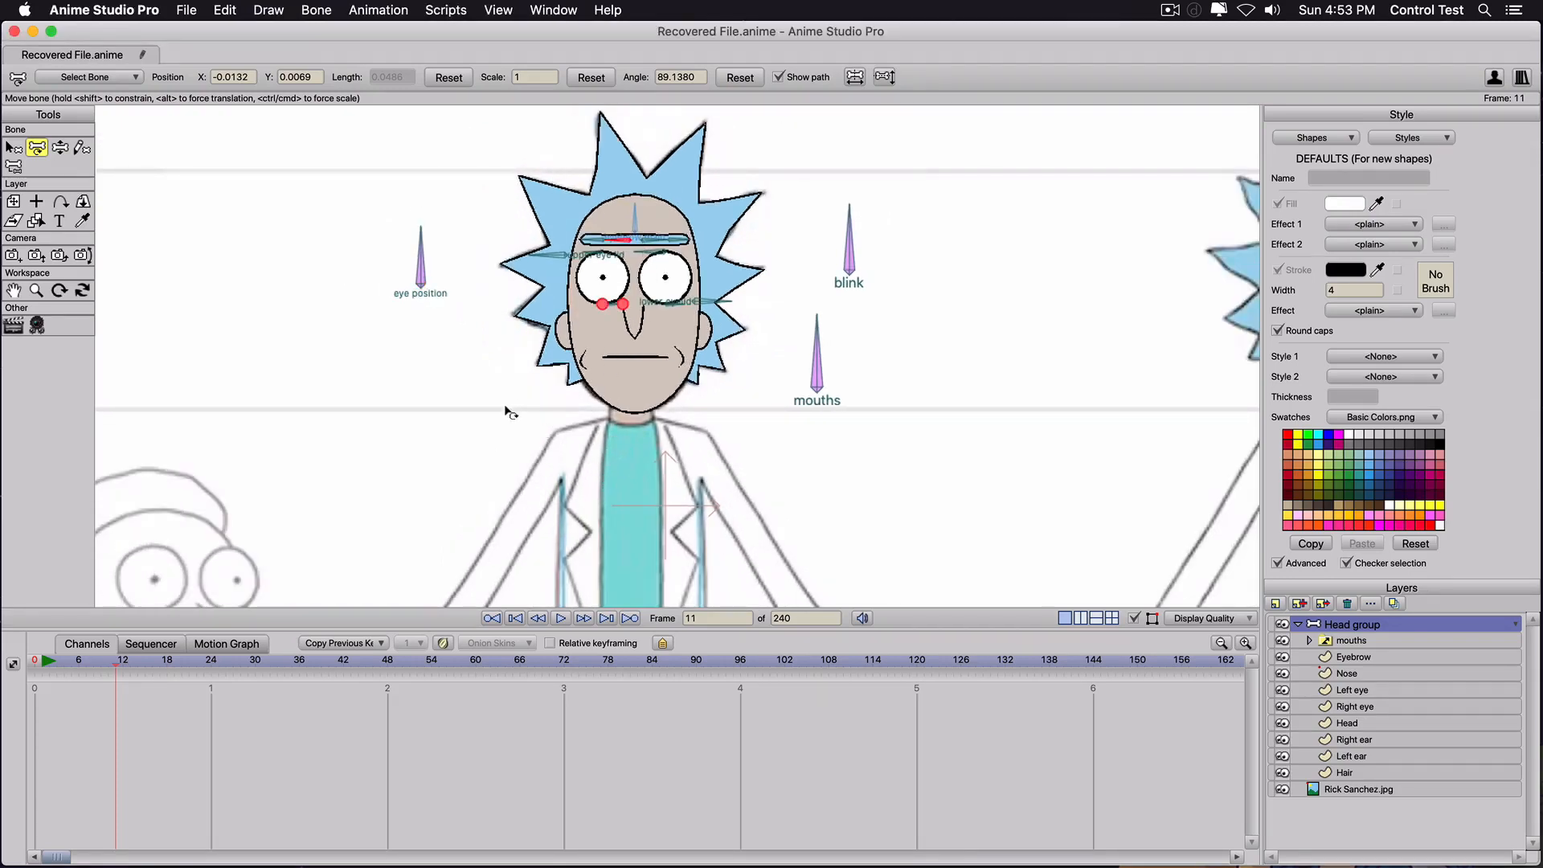
pyautogui.moveTo(499, 375); pyautogui.dragTo(554, 487)
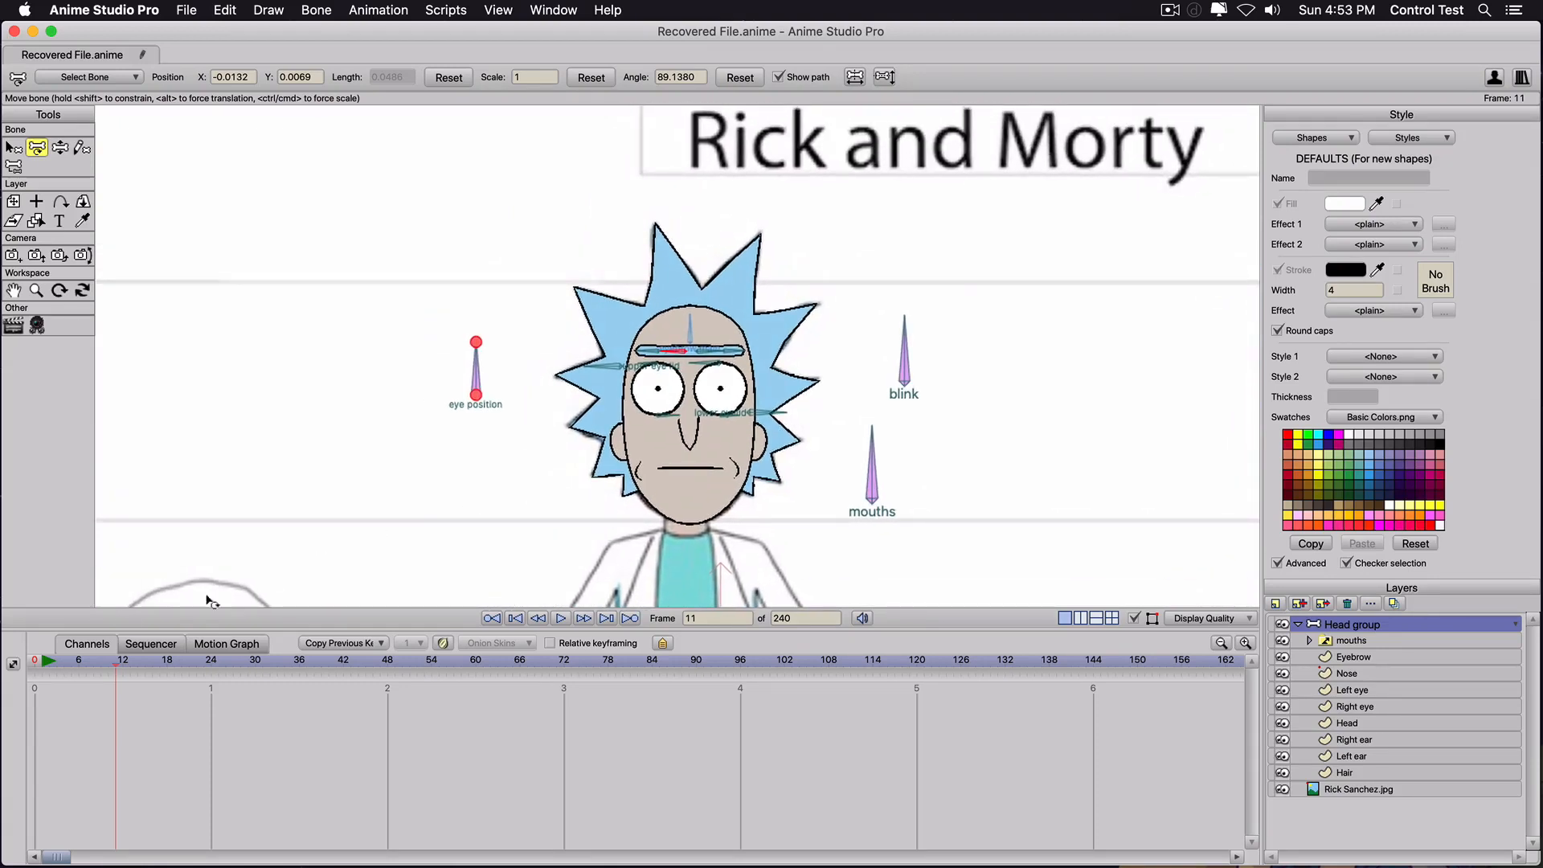
pyautogui.moveTo(41, 665); pyautogui.dragTo(129, 667)
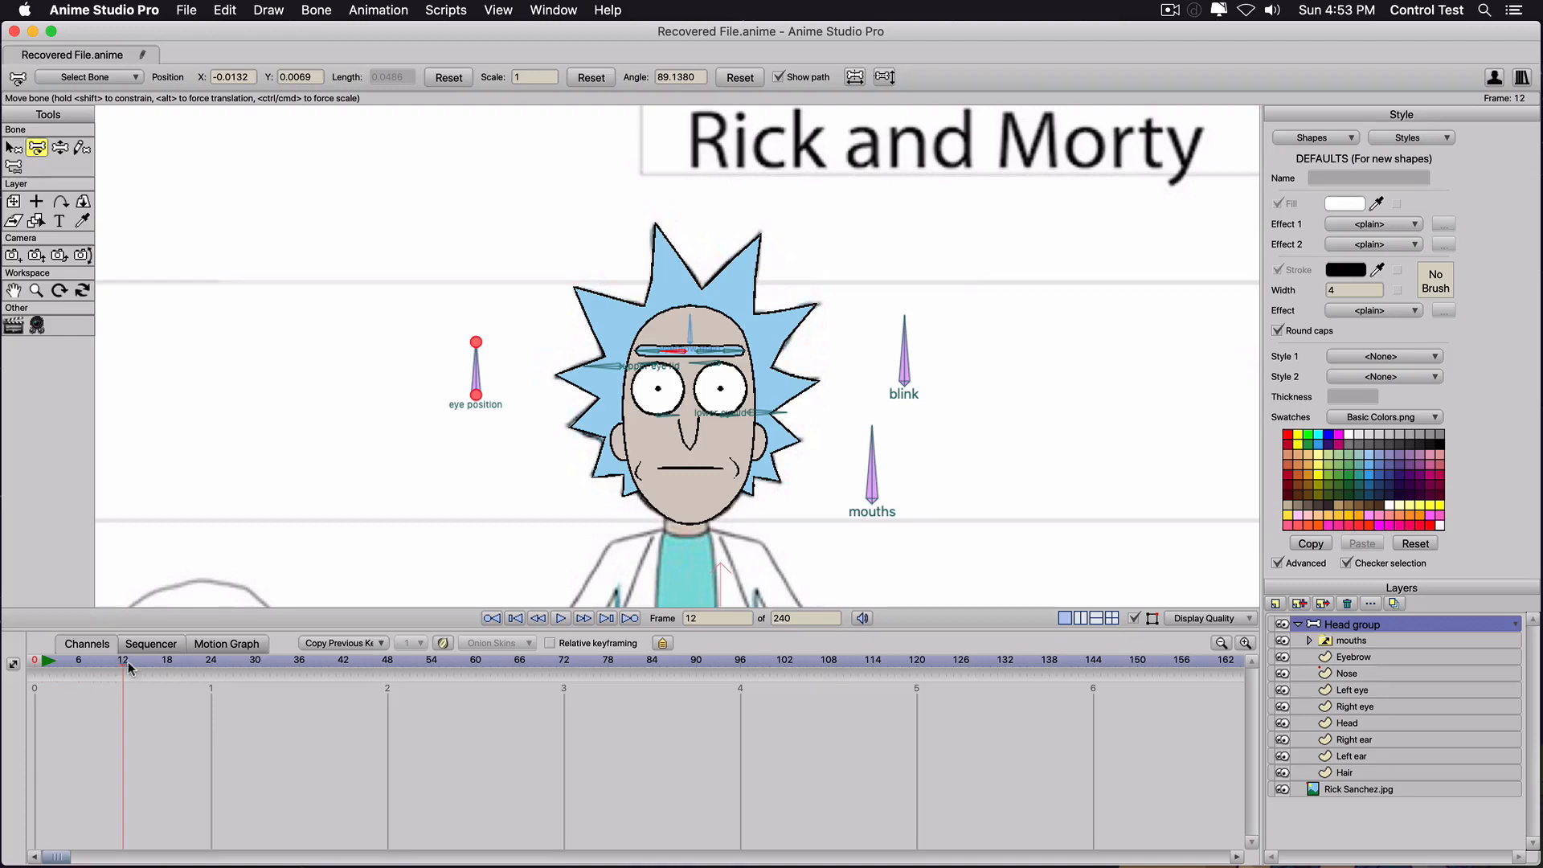
pyautogui.click(1298, 638)
pyautogui.click(1295, 627)
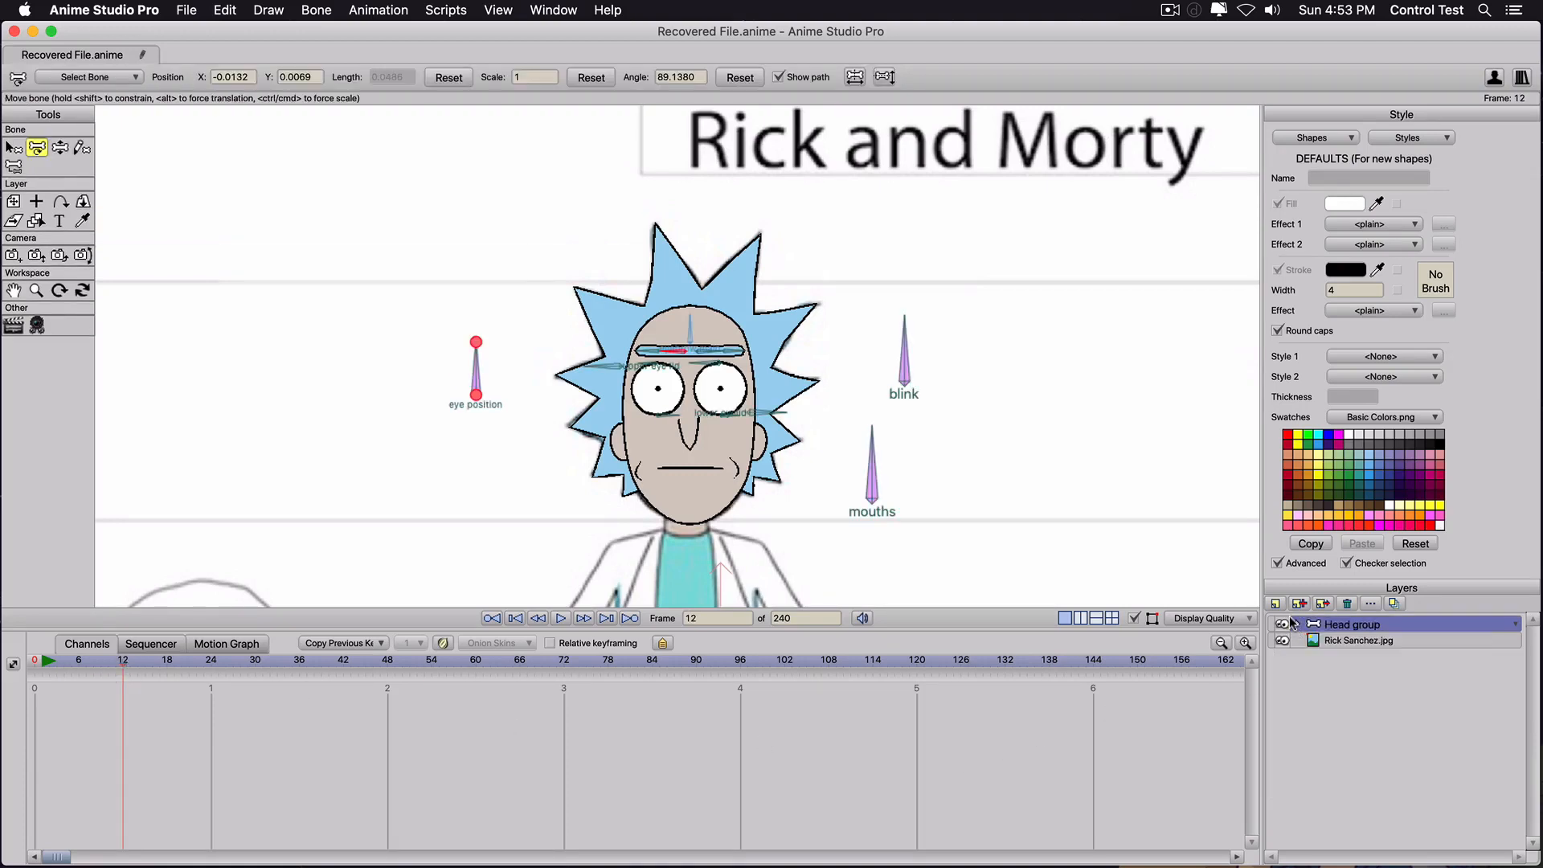
pyautogui.click(1282, 608)
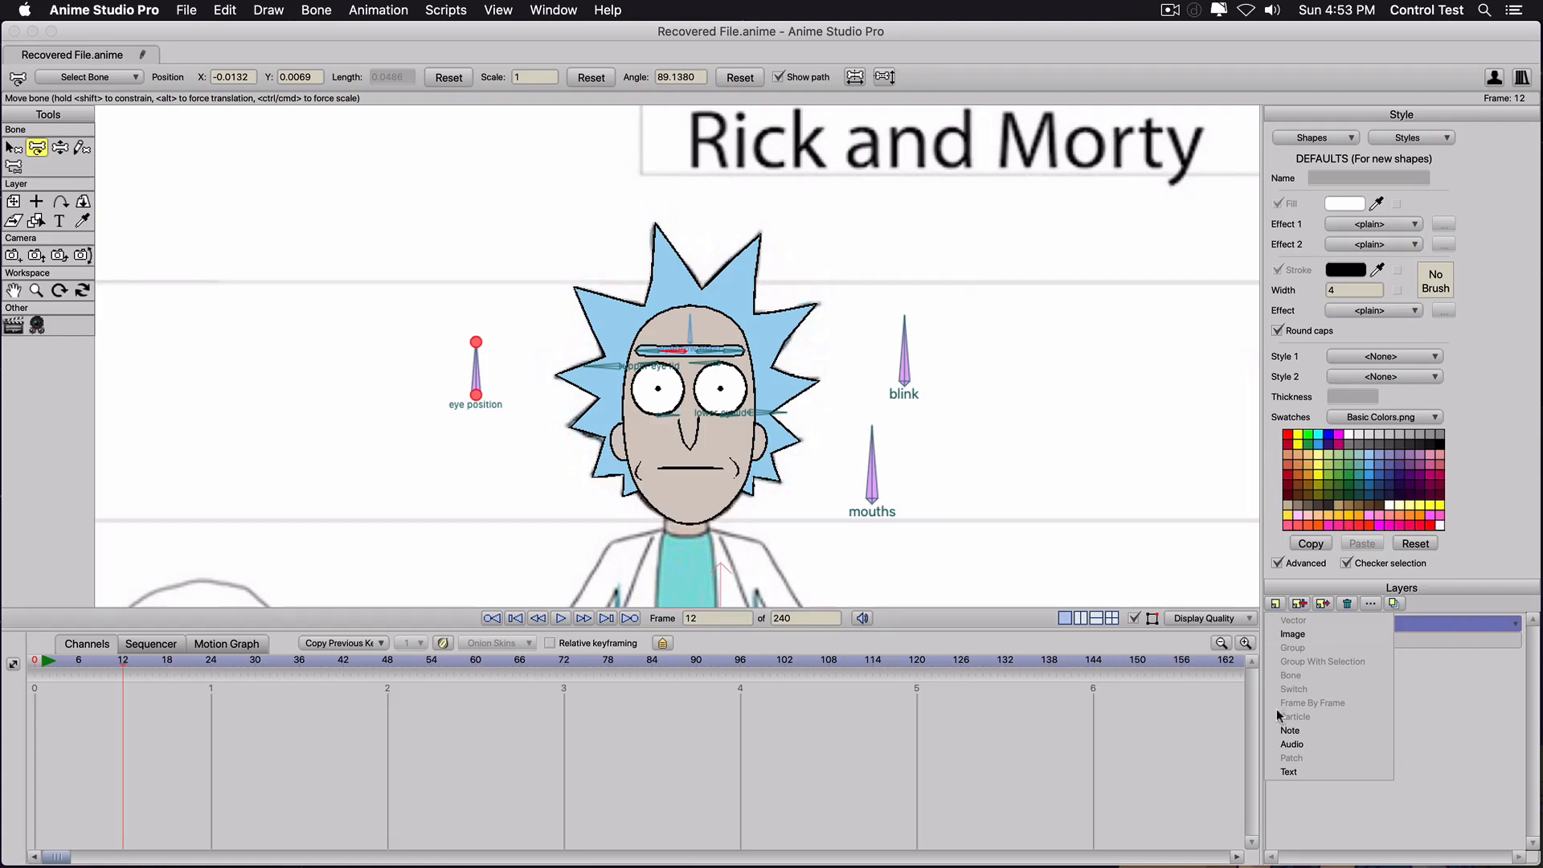
pyautogui.click(1294, 749)
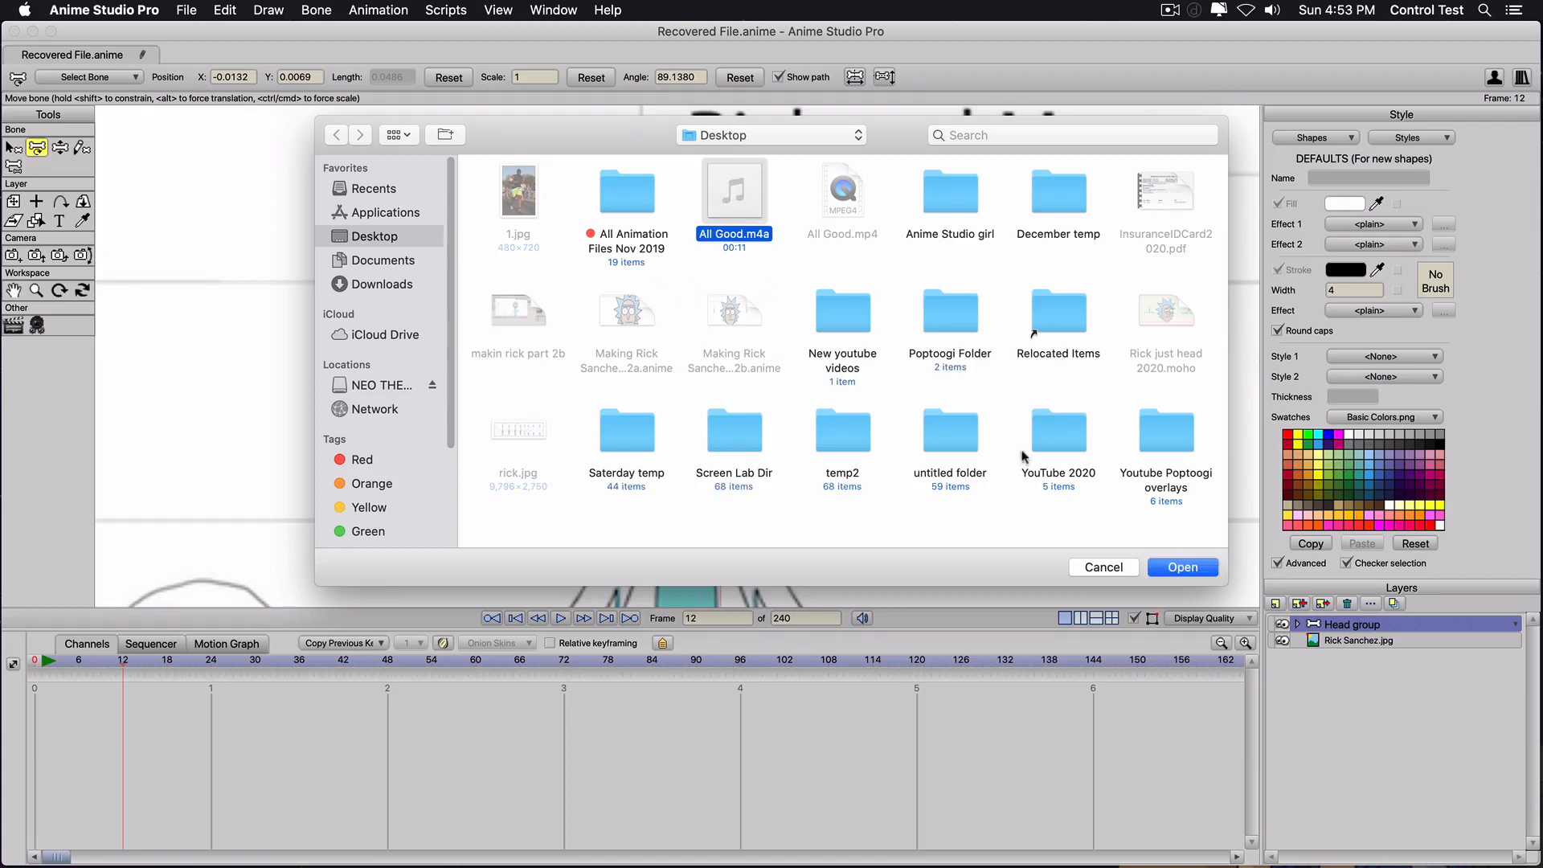
pyautogui.click(1165, 567)
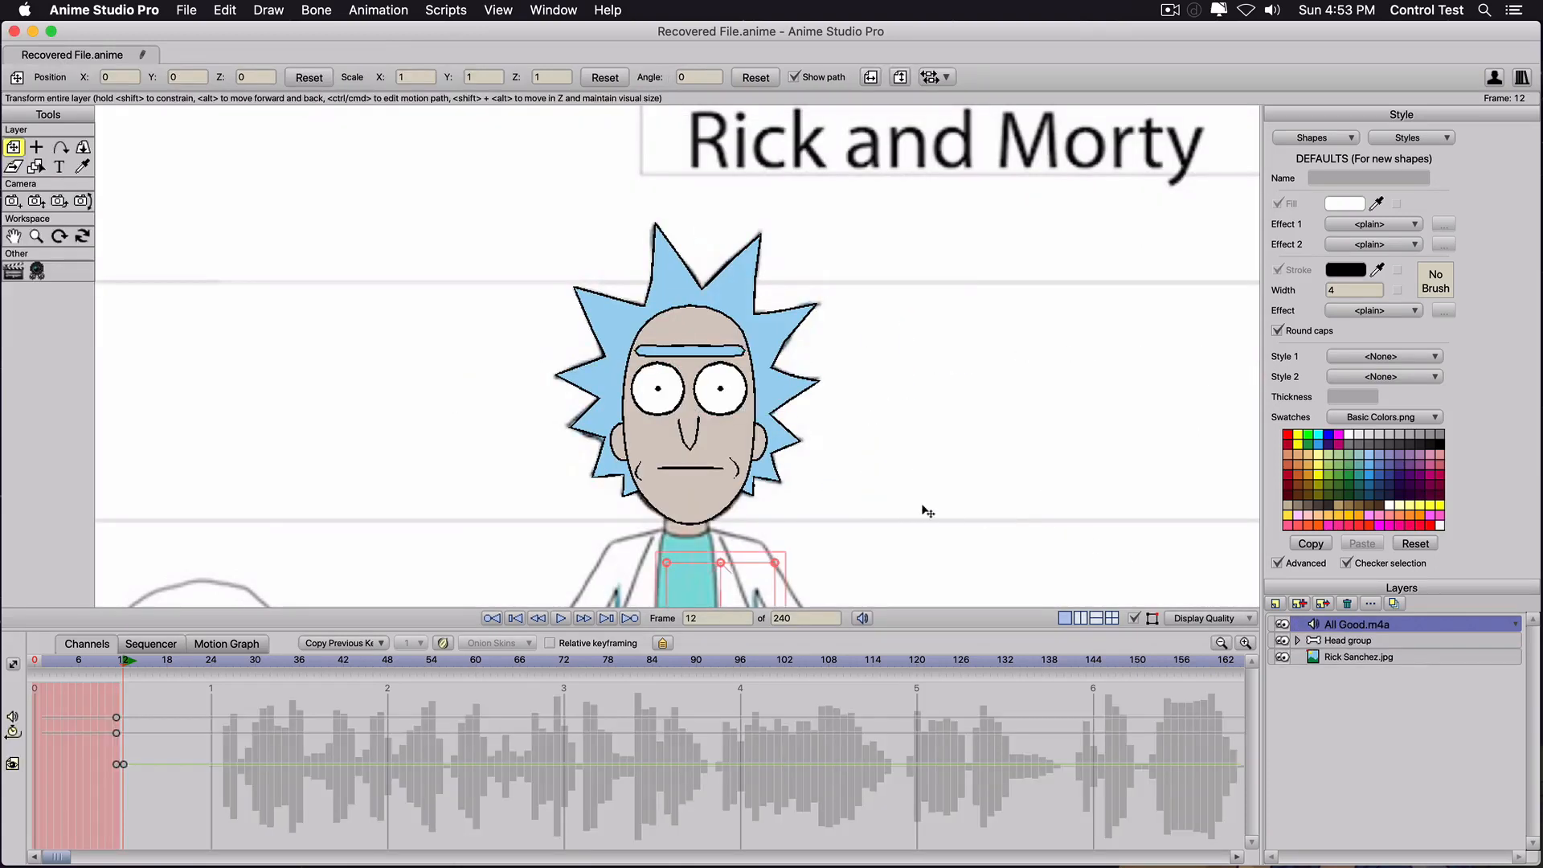
# Play back the imported audio and place the playhead at frame 25, just before the waveform's first sound.
pyautogui.press('space')
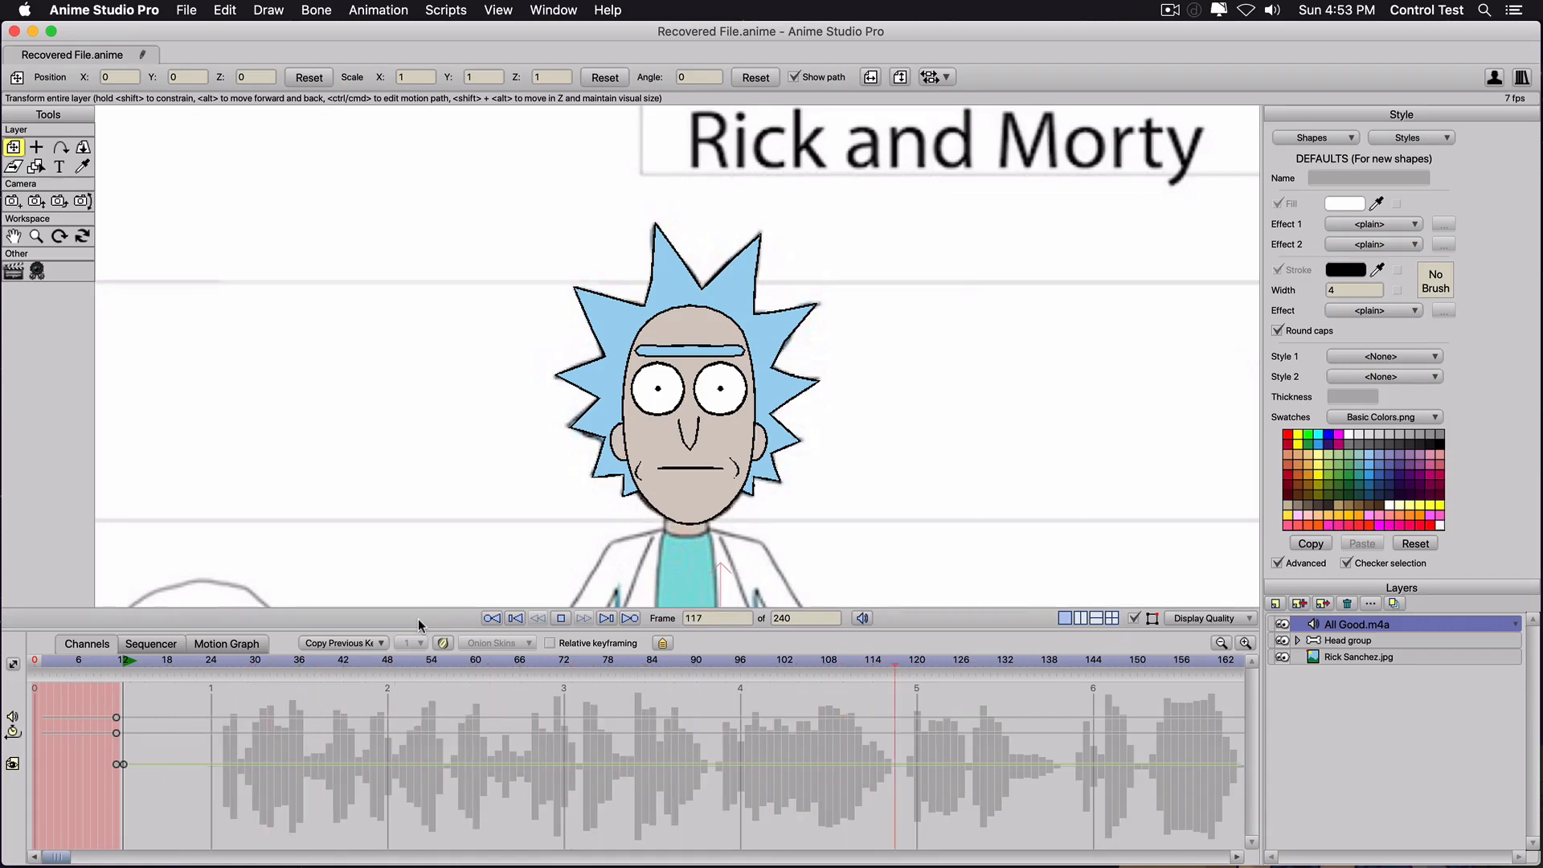
pyautogui.click(211, 664)
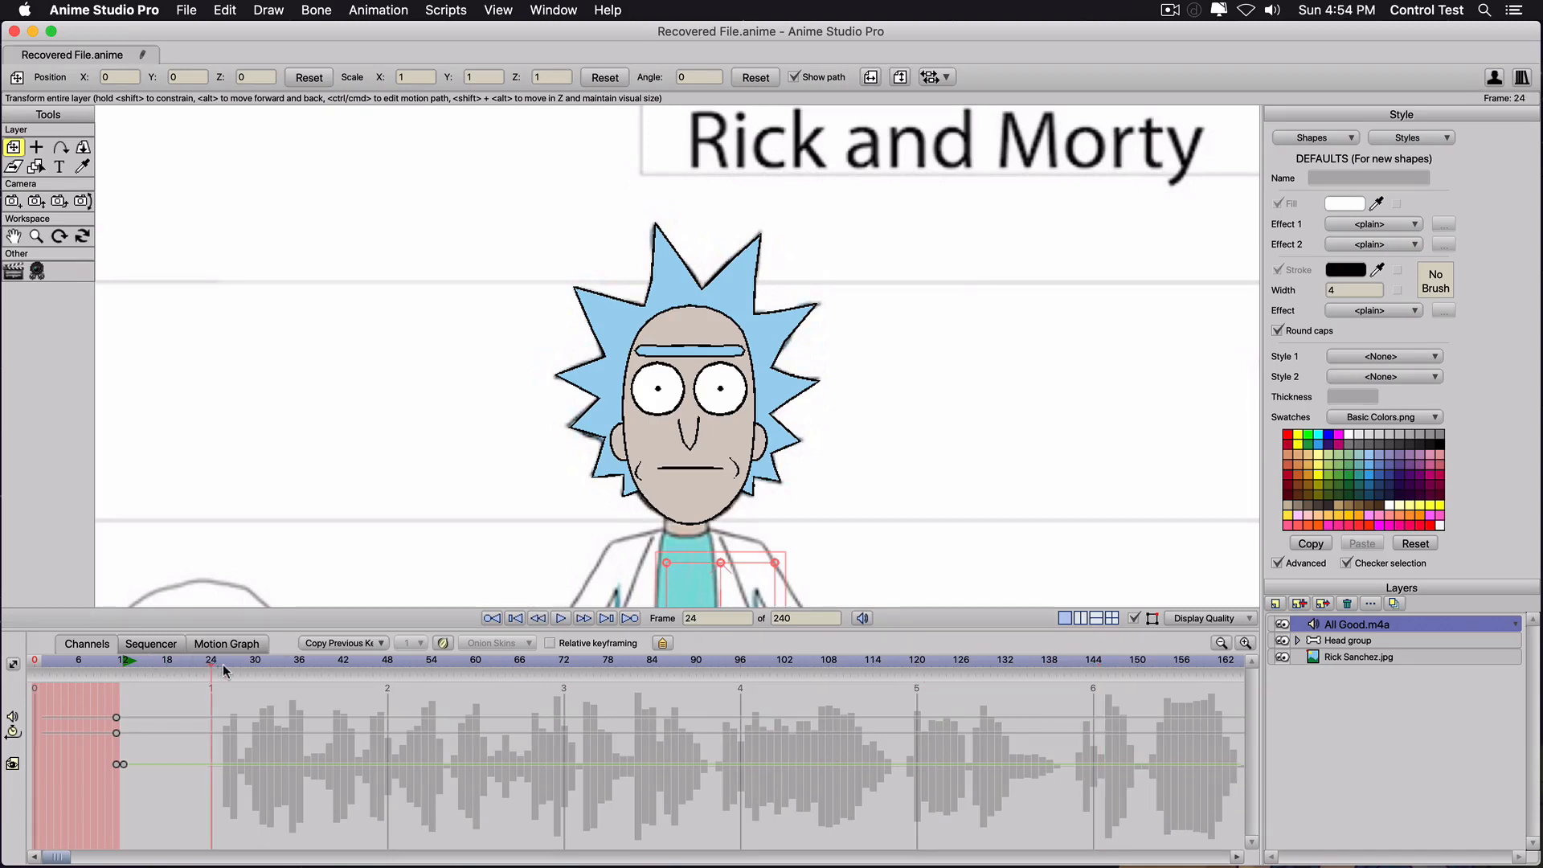
pyautogui.click(218, 667)
pyautogui.click(218, 667)
# Key the Head group's mouths bone in its upright closed-mouth position at frame 25.
pyautogui.click(1337, 641)
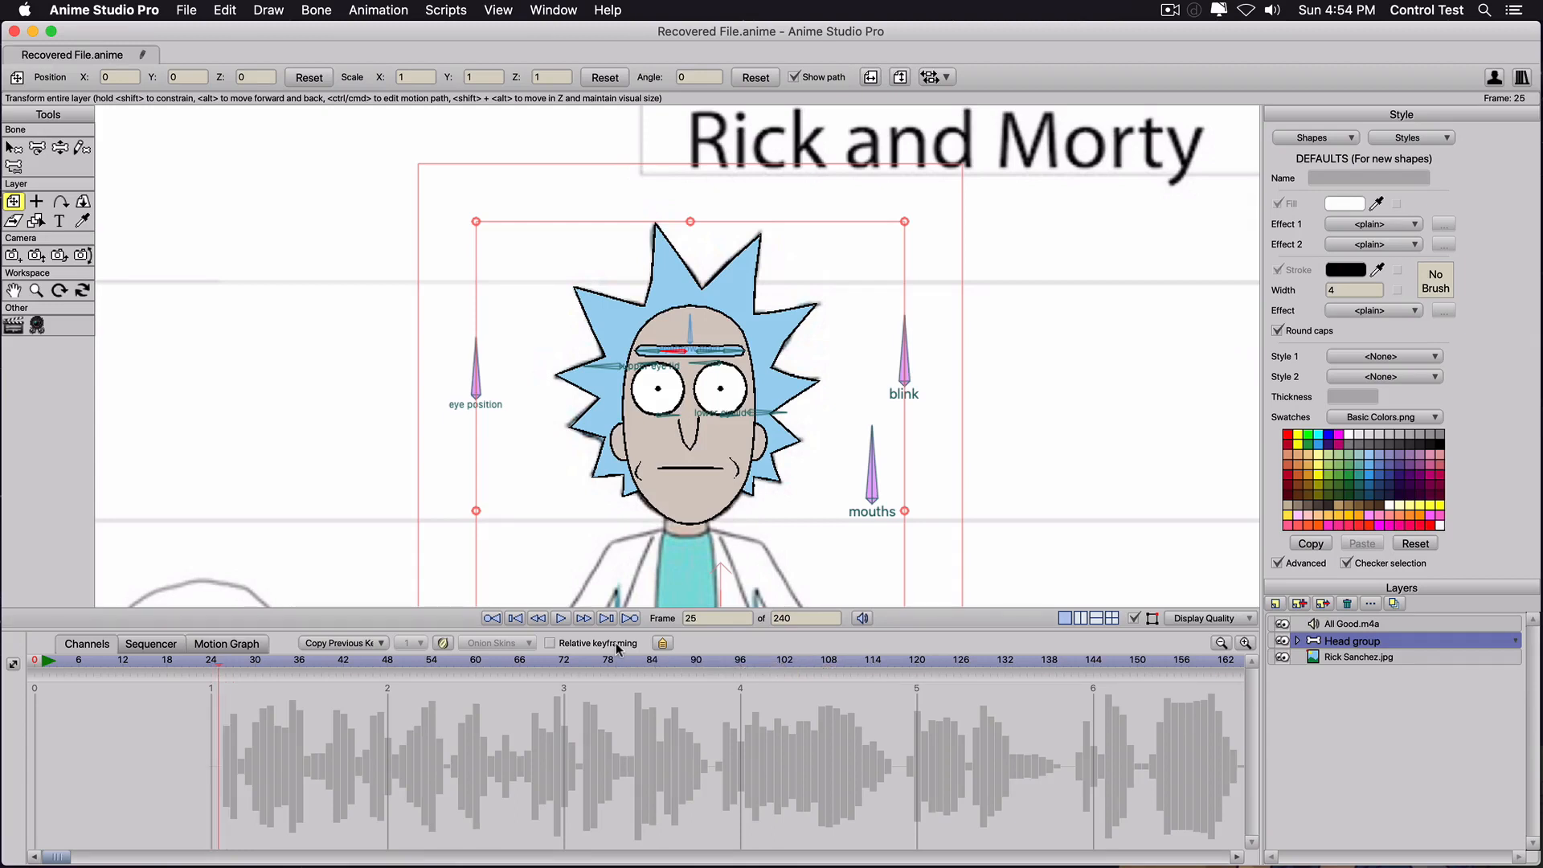
pyautogui.click(875, 481)
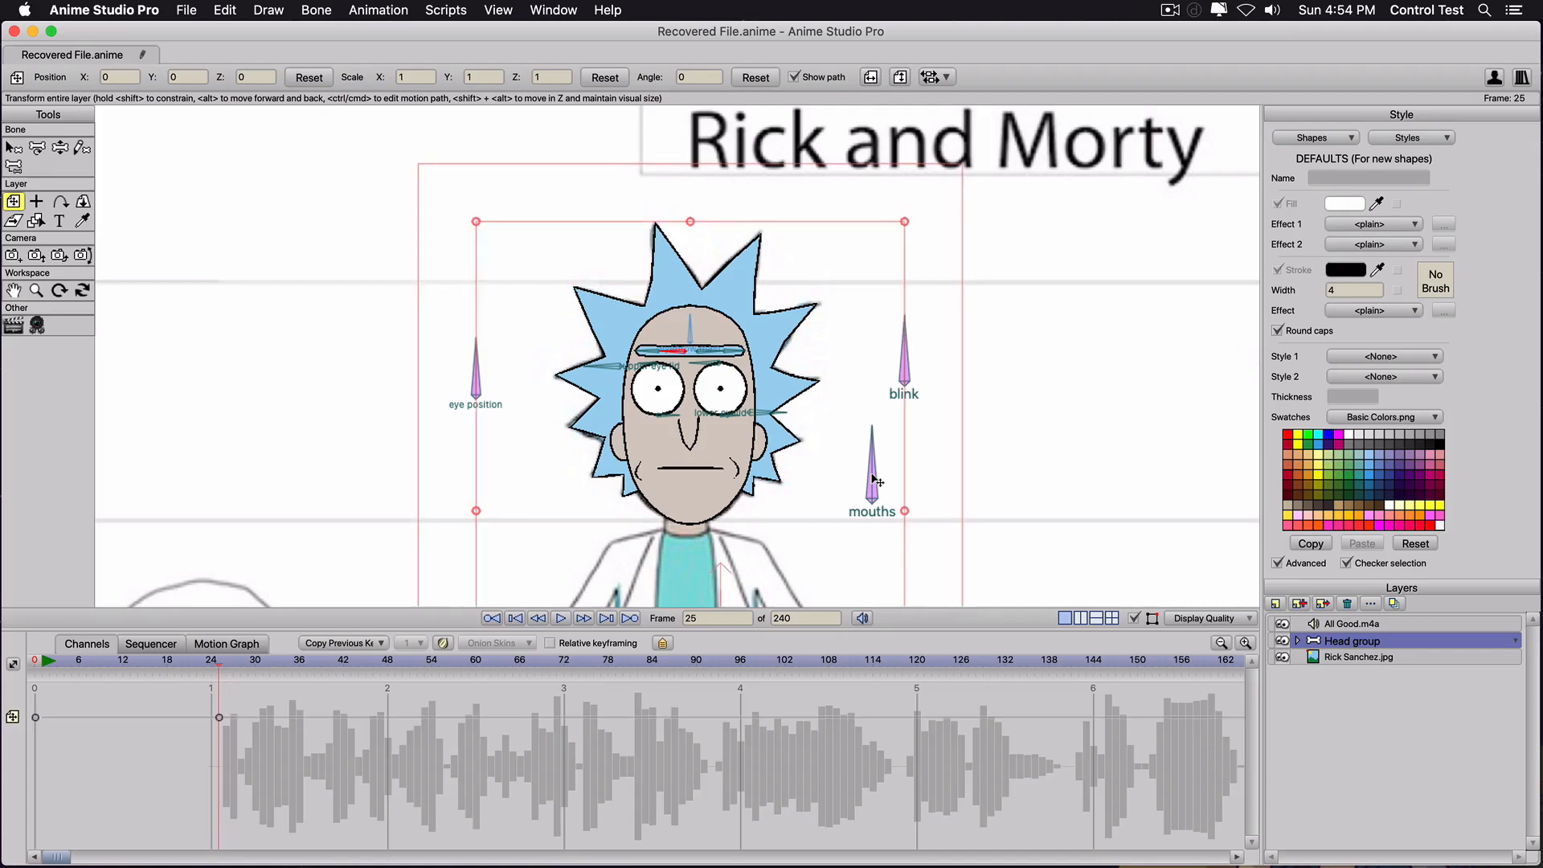
pyautogui.press('t')
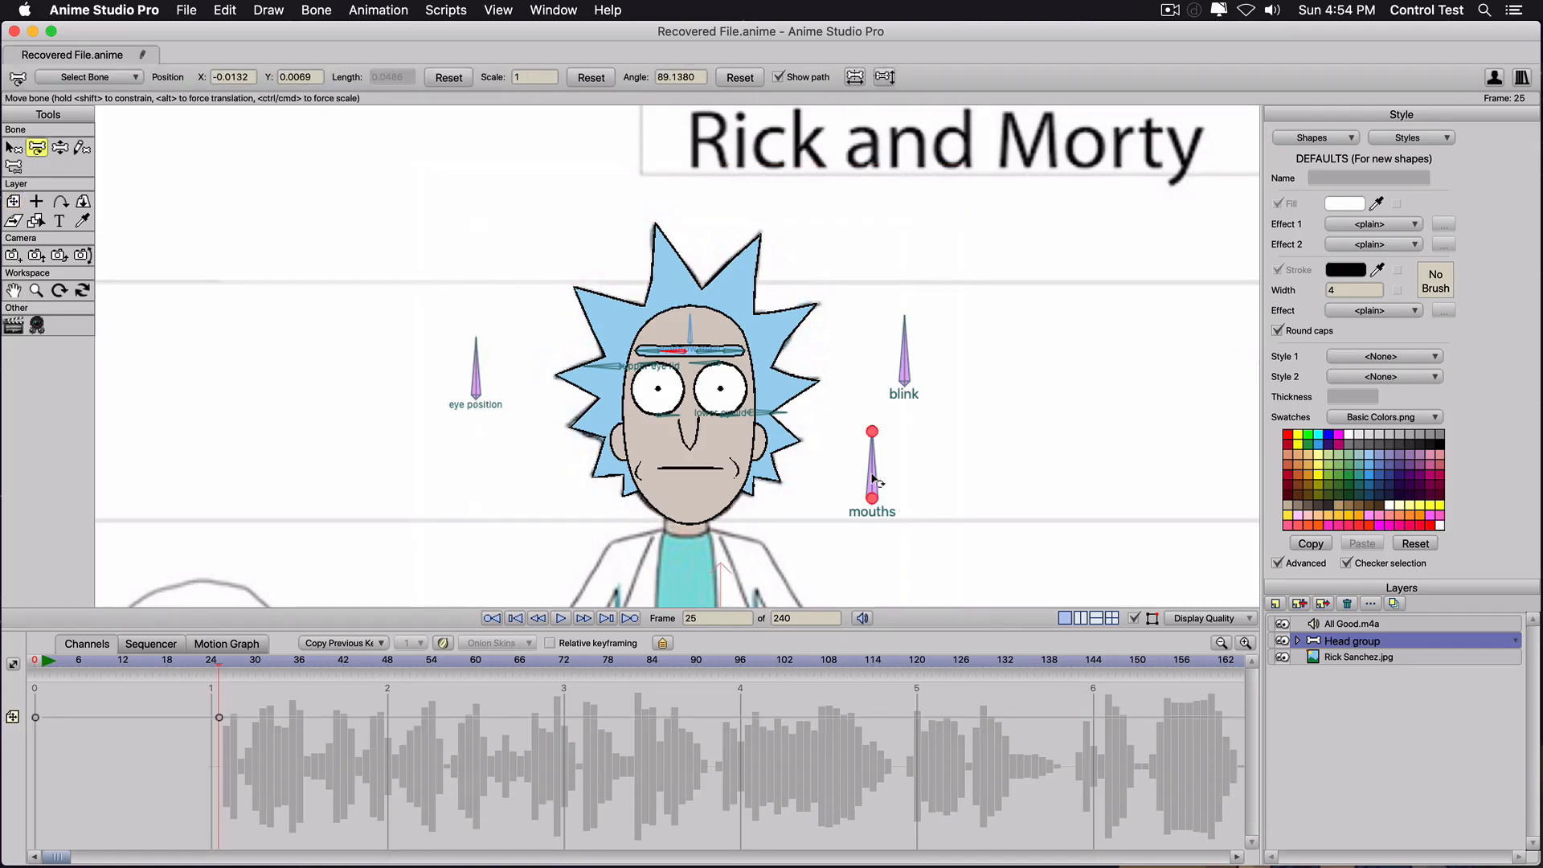
pyautogui.click(875, 481)
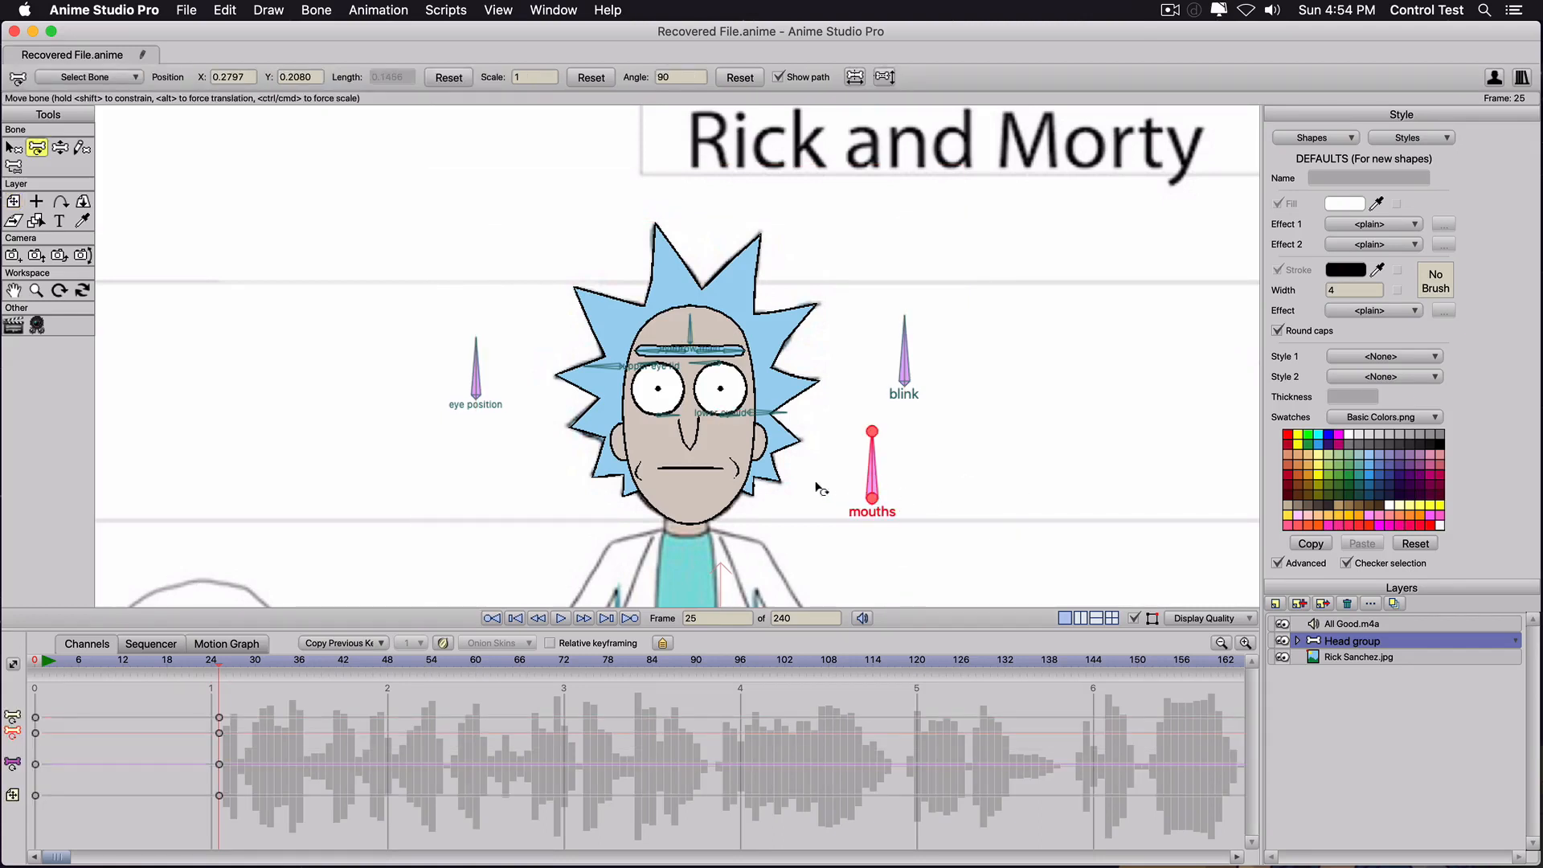
# Set the Head group's bone keyframes at frame 25 to Step interpolation and play the audio from there.
pyautogui.rightClick(219, 735)
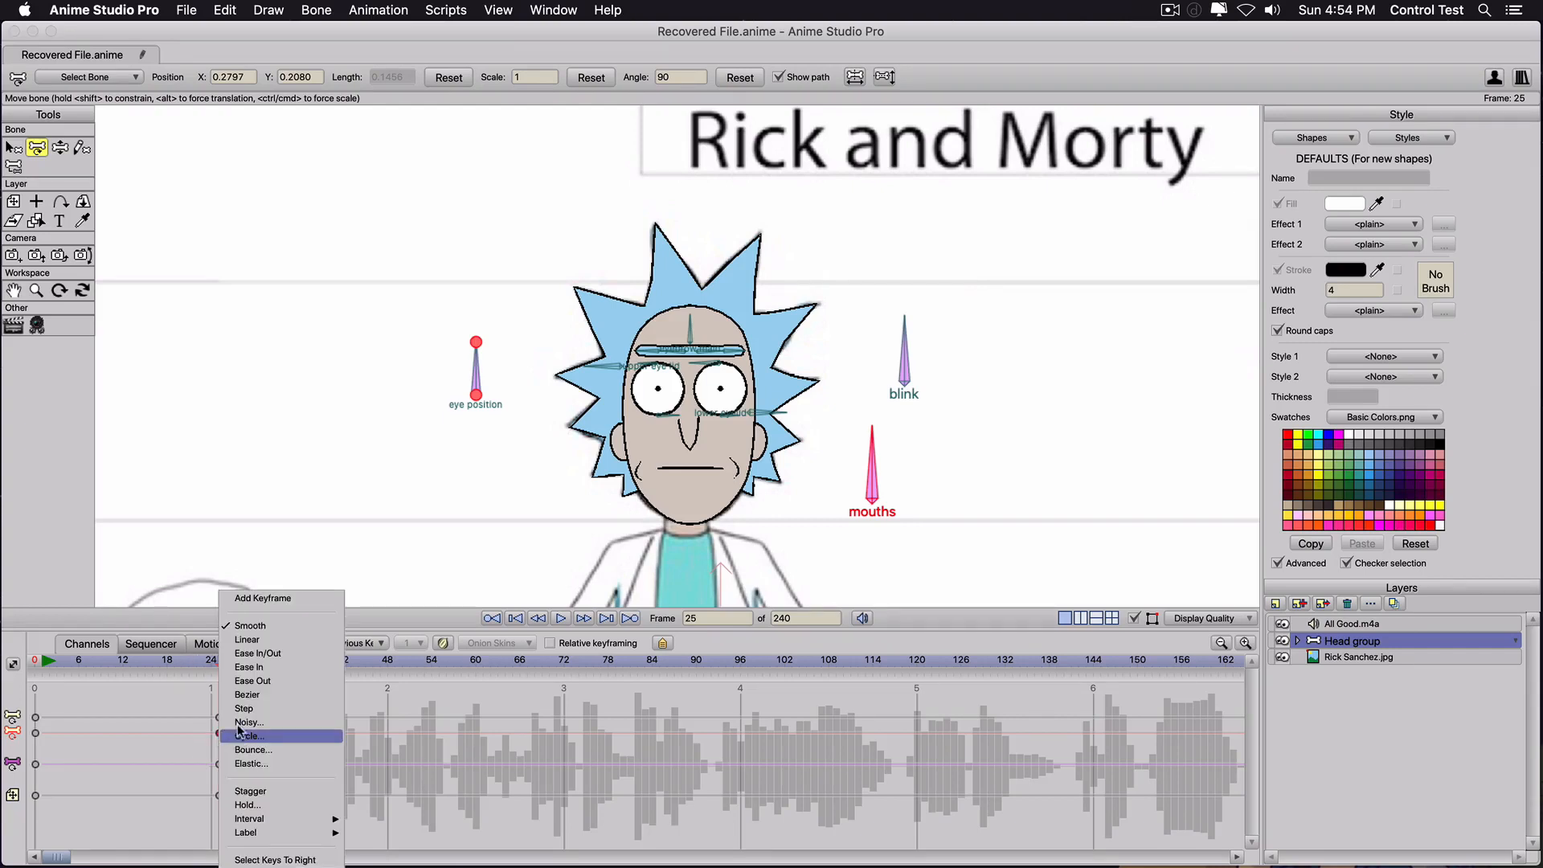
pyautogui.click(251, 708)
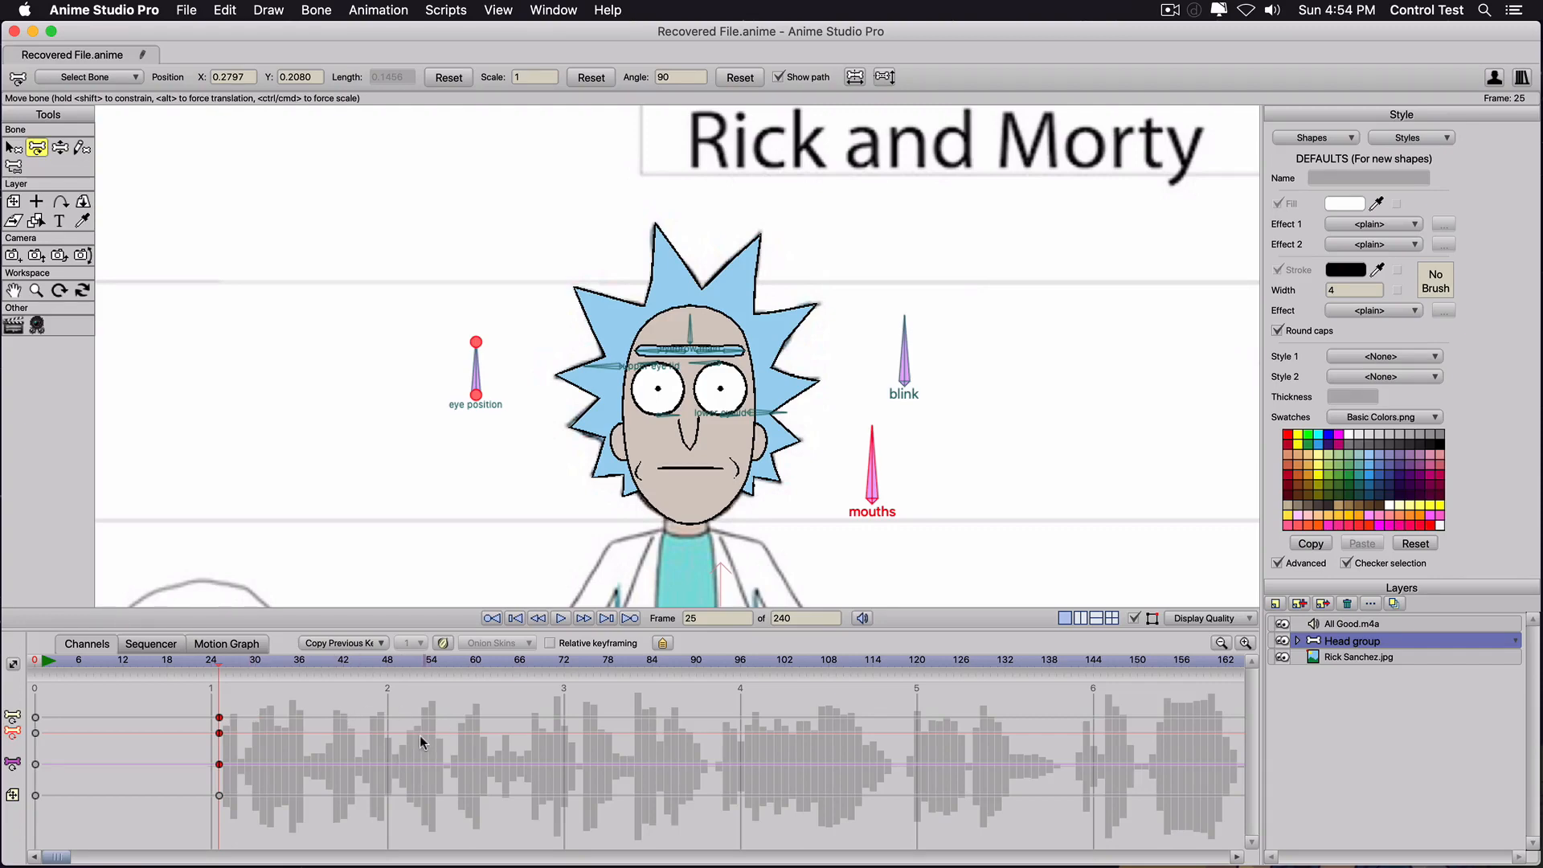
pyautogui.press('space')
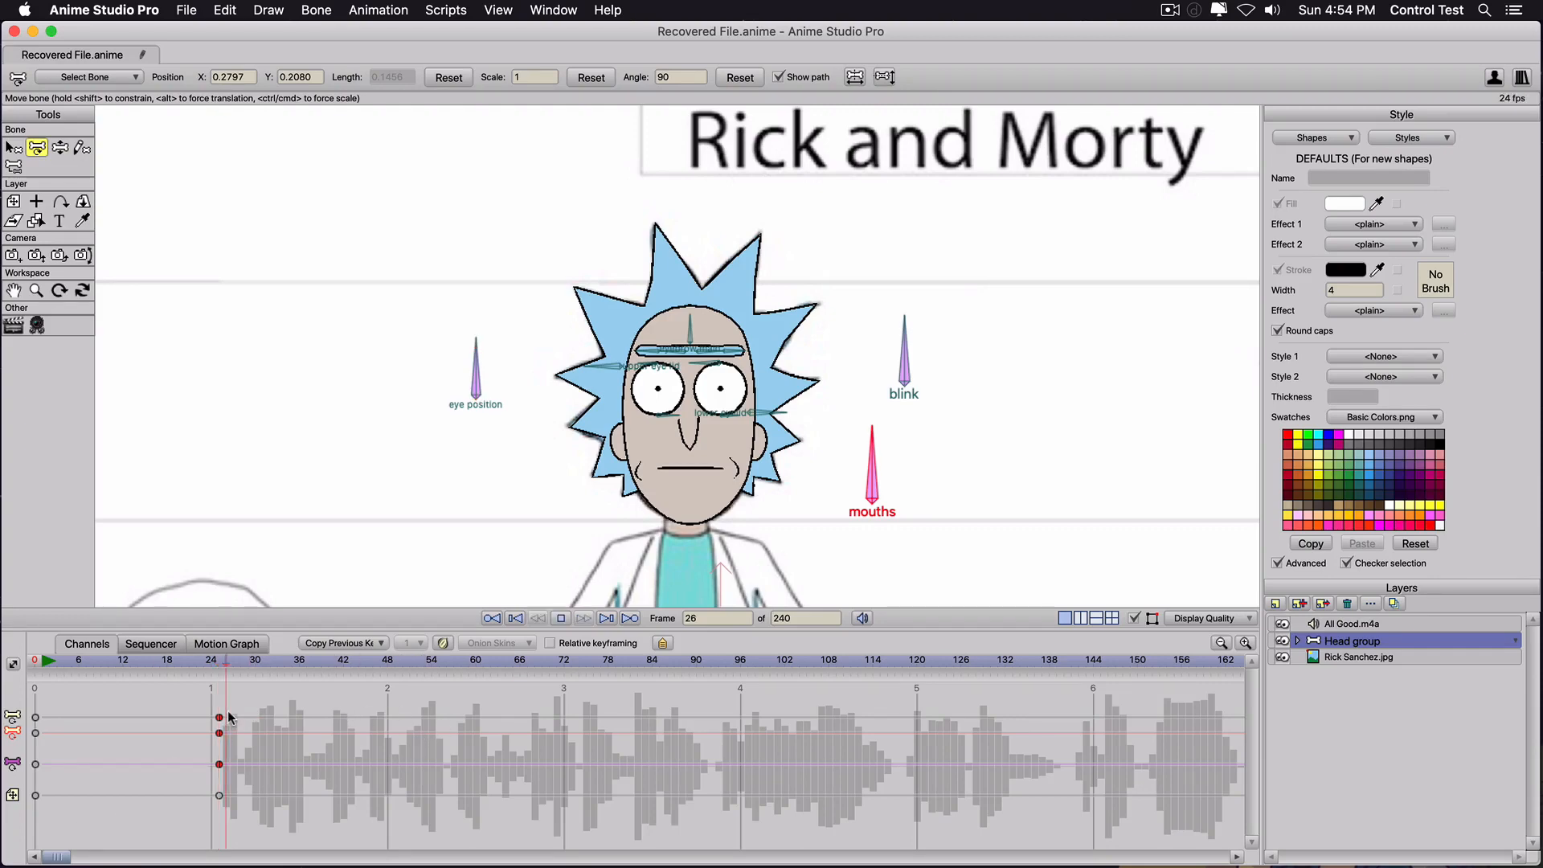
pyautogui.press('space')
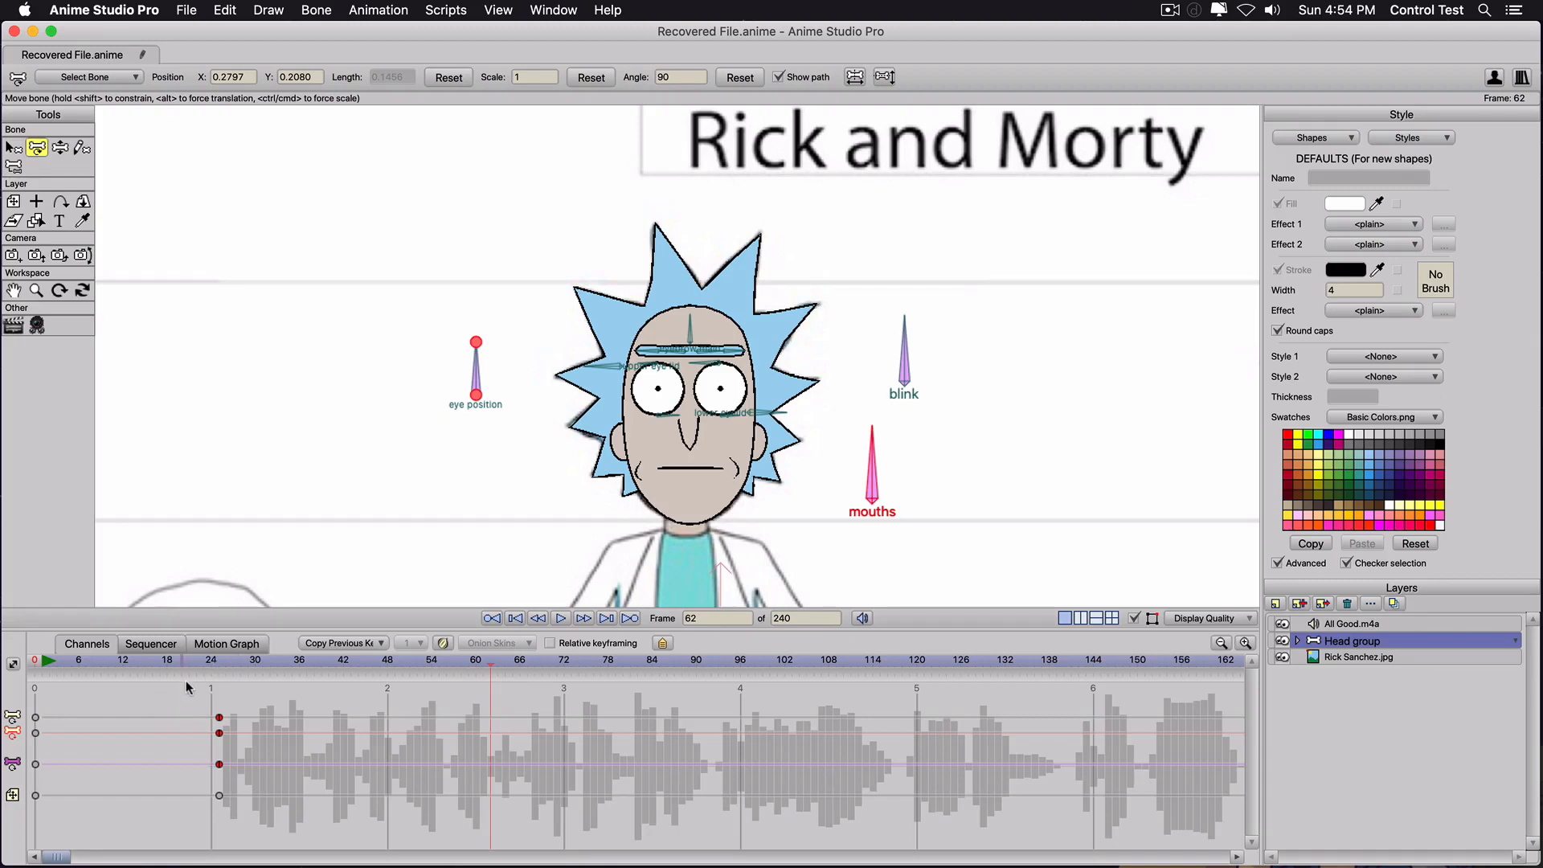
# Rotate the mouths bone to about 40° at frame 26 to key an open mouth on the first sound.
pyautogui.click(214, 662)
pyautogui.click(220, 663)
pyautogui.press('Right')
pyautogui.click(681, 566)
pyautogui.click(854, 480)
pyautogui.moveTo(880, 472); pyautogui.dragTo(902, 486)
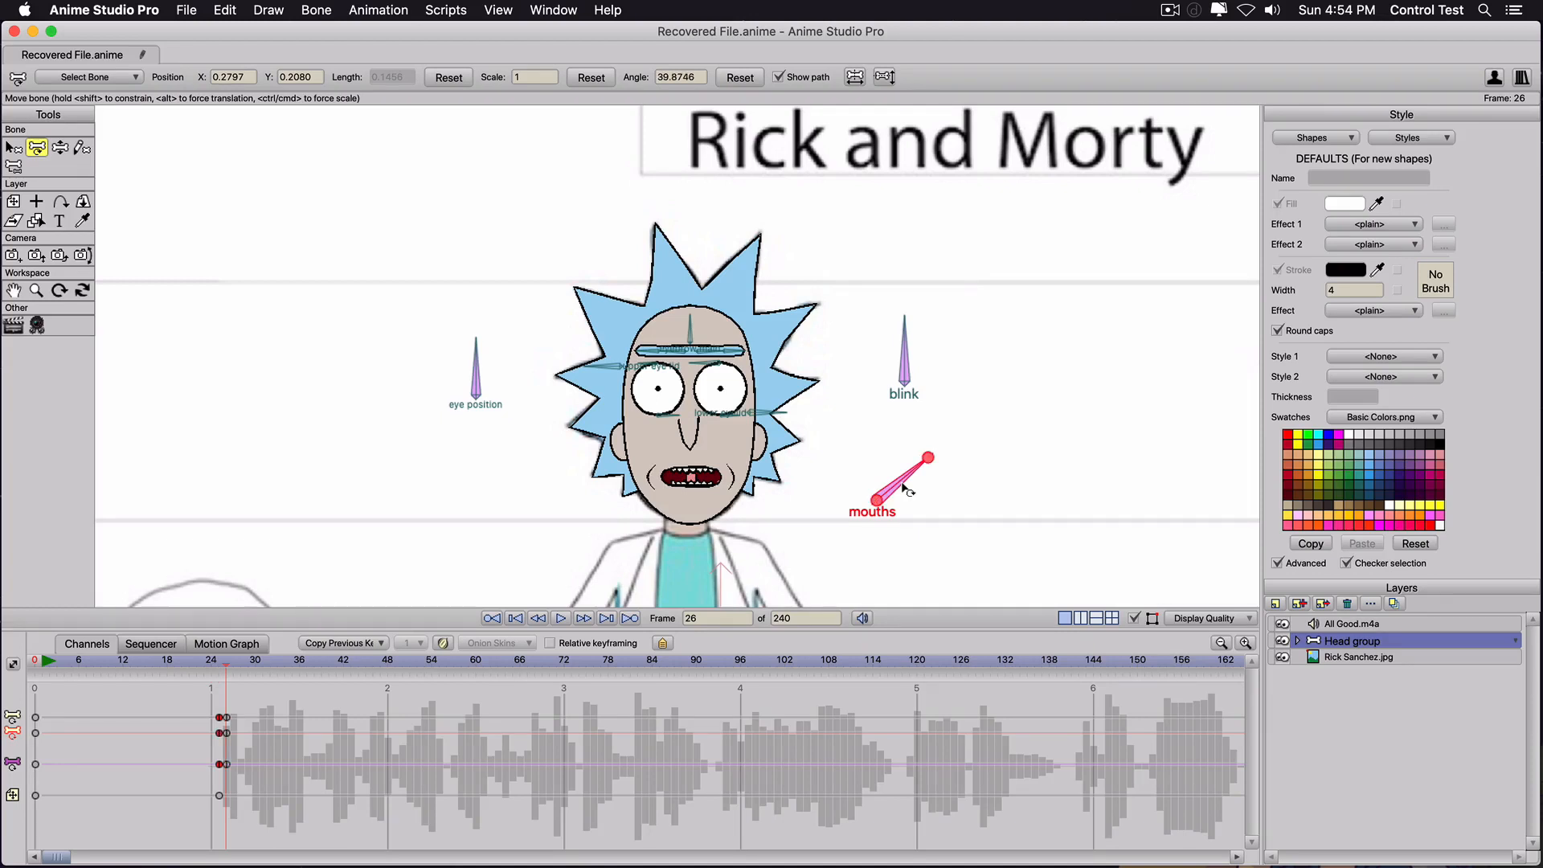
# Go back and forth through frames 25 to 27 to check the switch from closed to open mouth against the audio.
pyautogui.press('.')
pyautogui.press('.')
pyautogui.press('.')
pyautogui.press(',')
pyautogui.press(',')
pyautogui.press(',')
pyautogui.press(',')
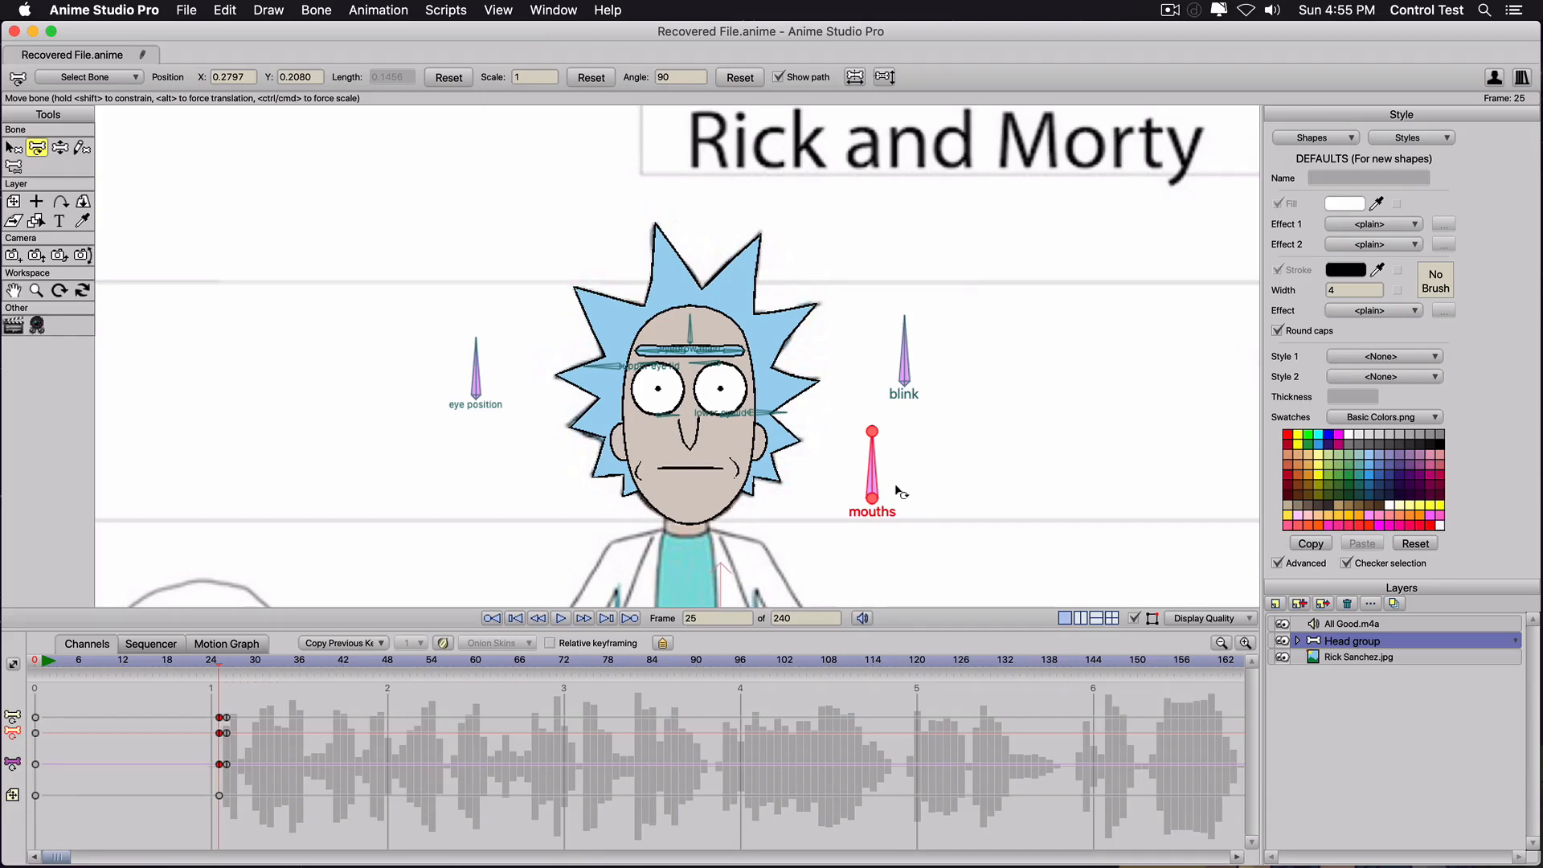
pyautogui.press('.')
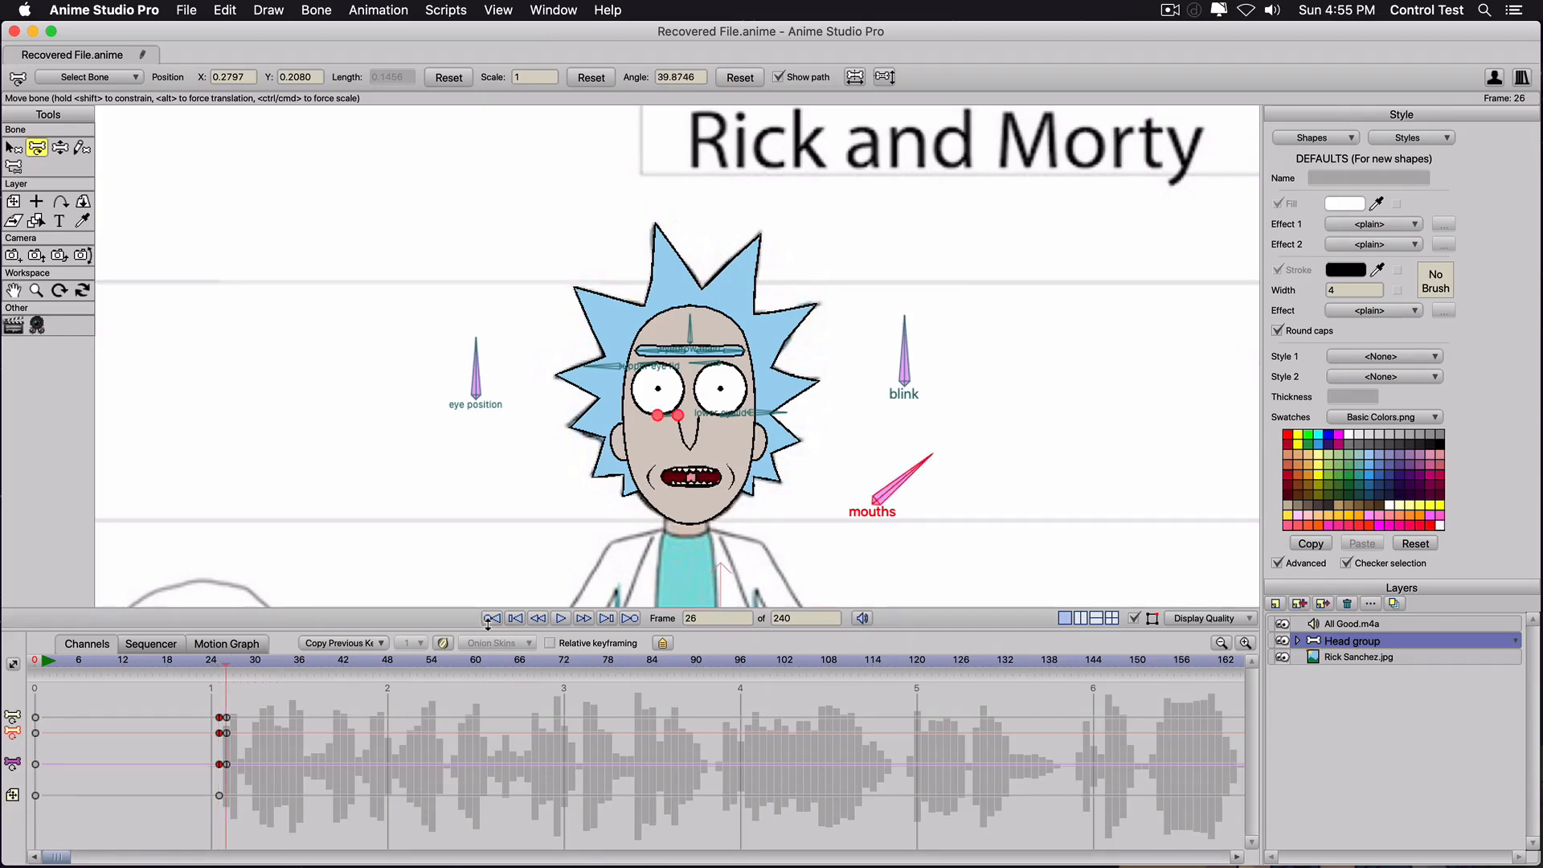
pyautogui.press('.')
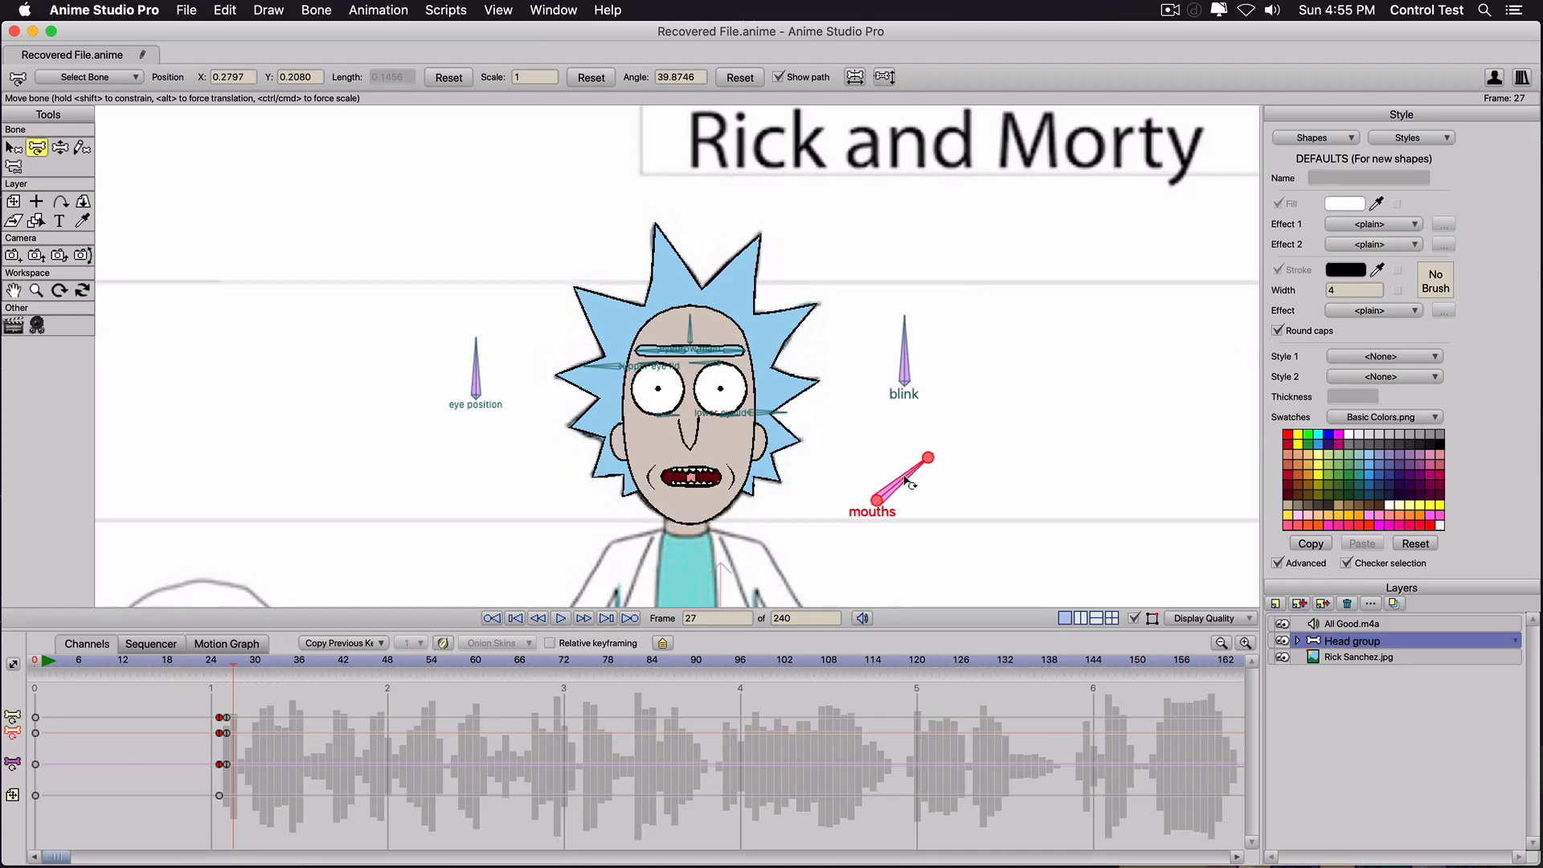
# Key the mouths bone from frame 27 to 31, narrowing the mouth to the clenched-teeth shape at about 77°.
pyautogui.moveTo(911, 477); pyautogui.dragTo(882, 466)
pyautogui.press('.')
pyautogui.press('.')
pyautogui.press('.')
pyautogui.press('.')
pyautogui.press('.')
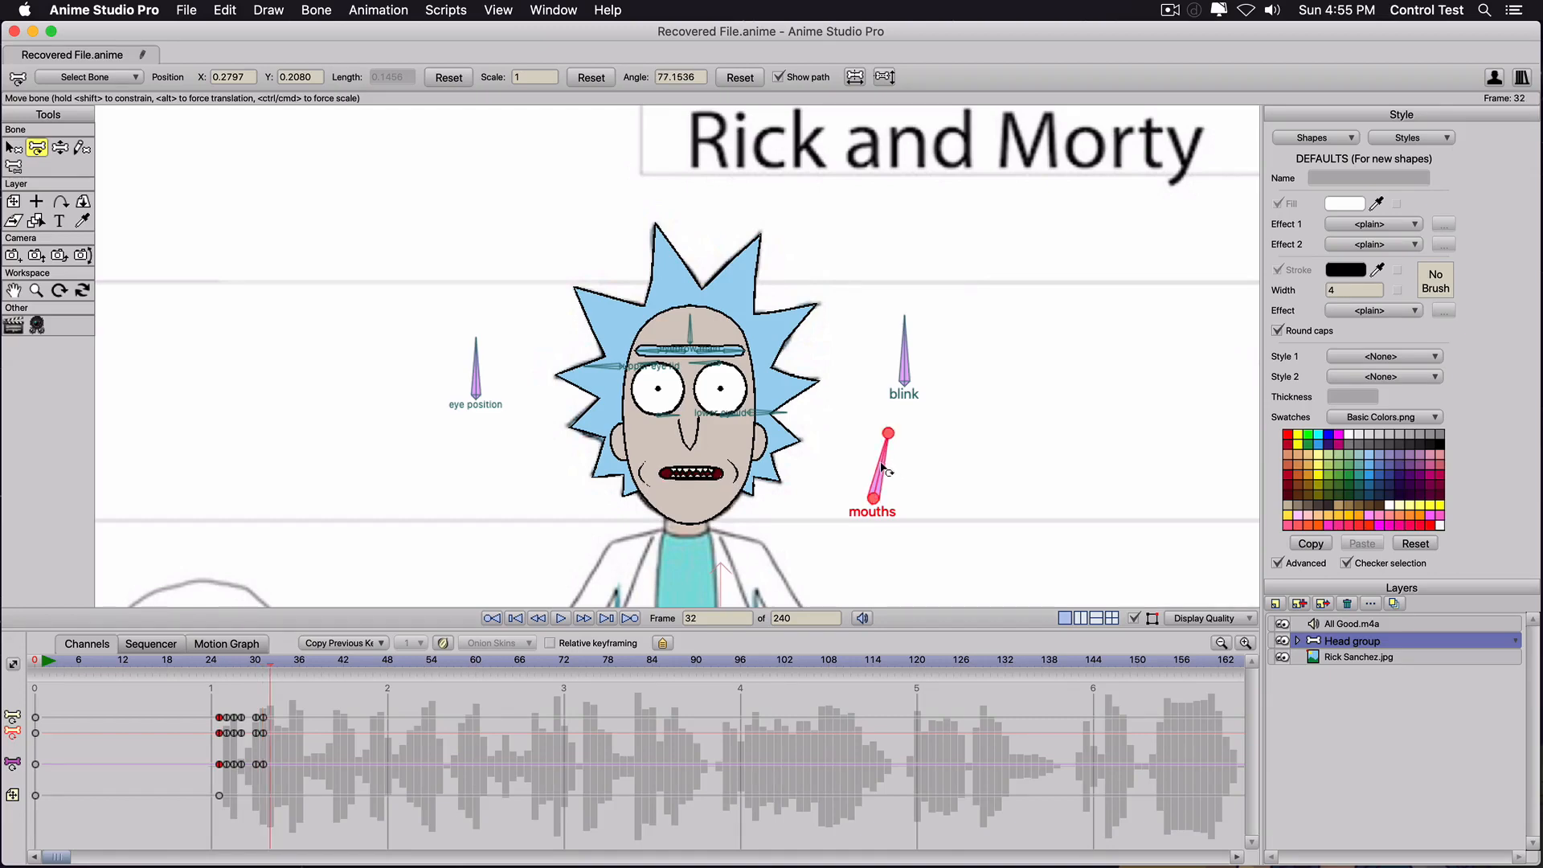
# Key the mouths bone wide open at about 49° on frame 32 and closed at about 90° on frame 33.
pyautogui.moveTo(883, 466); pyautogui.dragTo(900, 477)
pyautogui.press('super+Right')
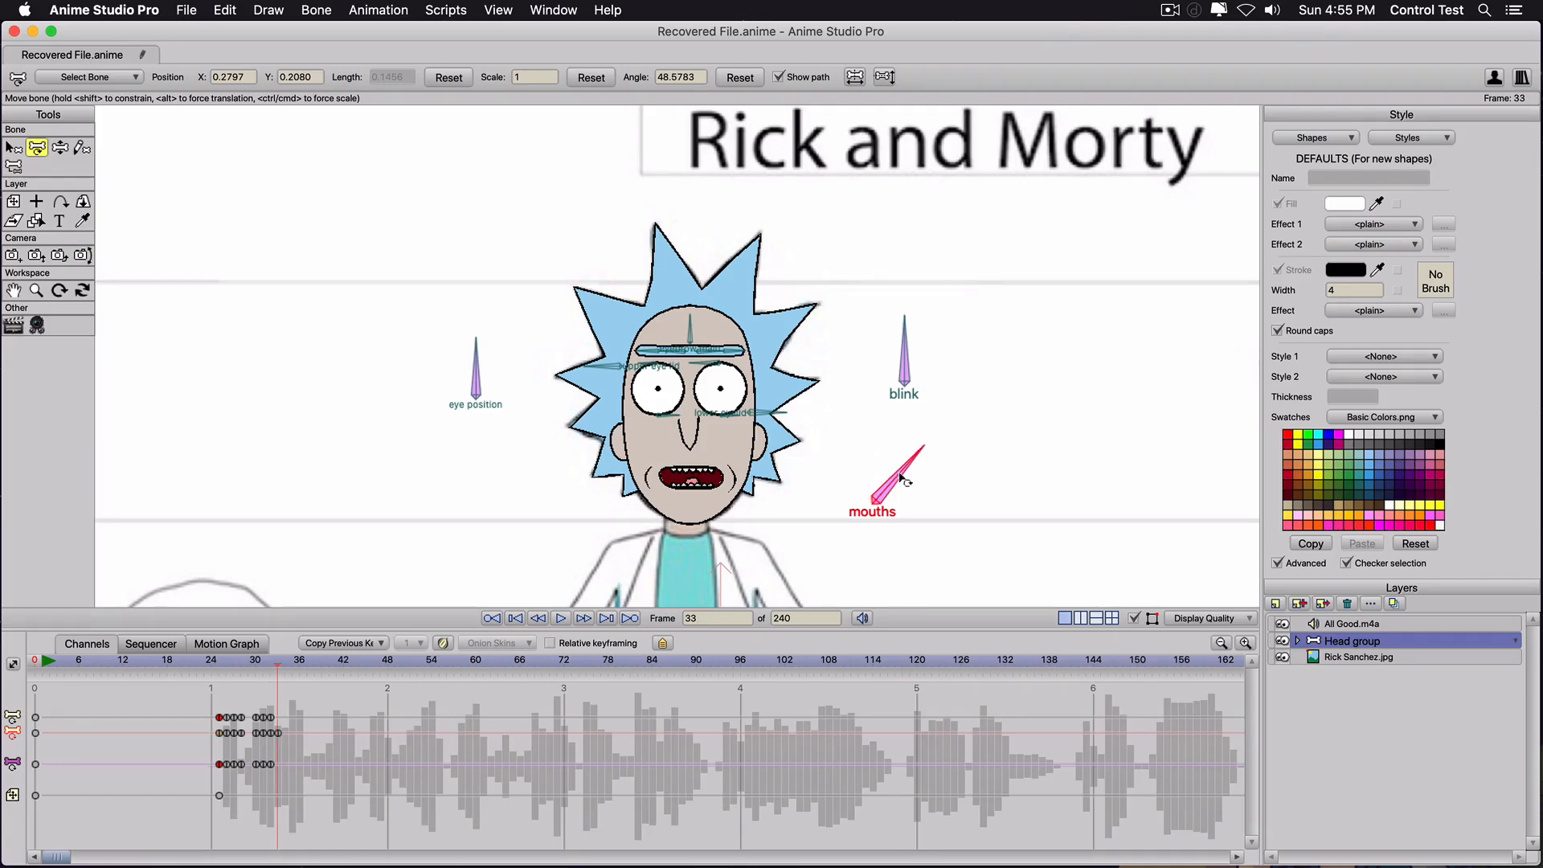
pyautogui.moveTo(899, 477); pyautogui.dragTo(874, 466)
pyautogui.press('super+Right')
pyautogui.press('super+Right')
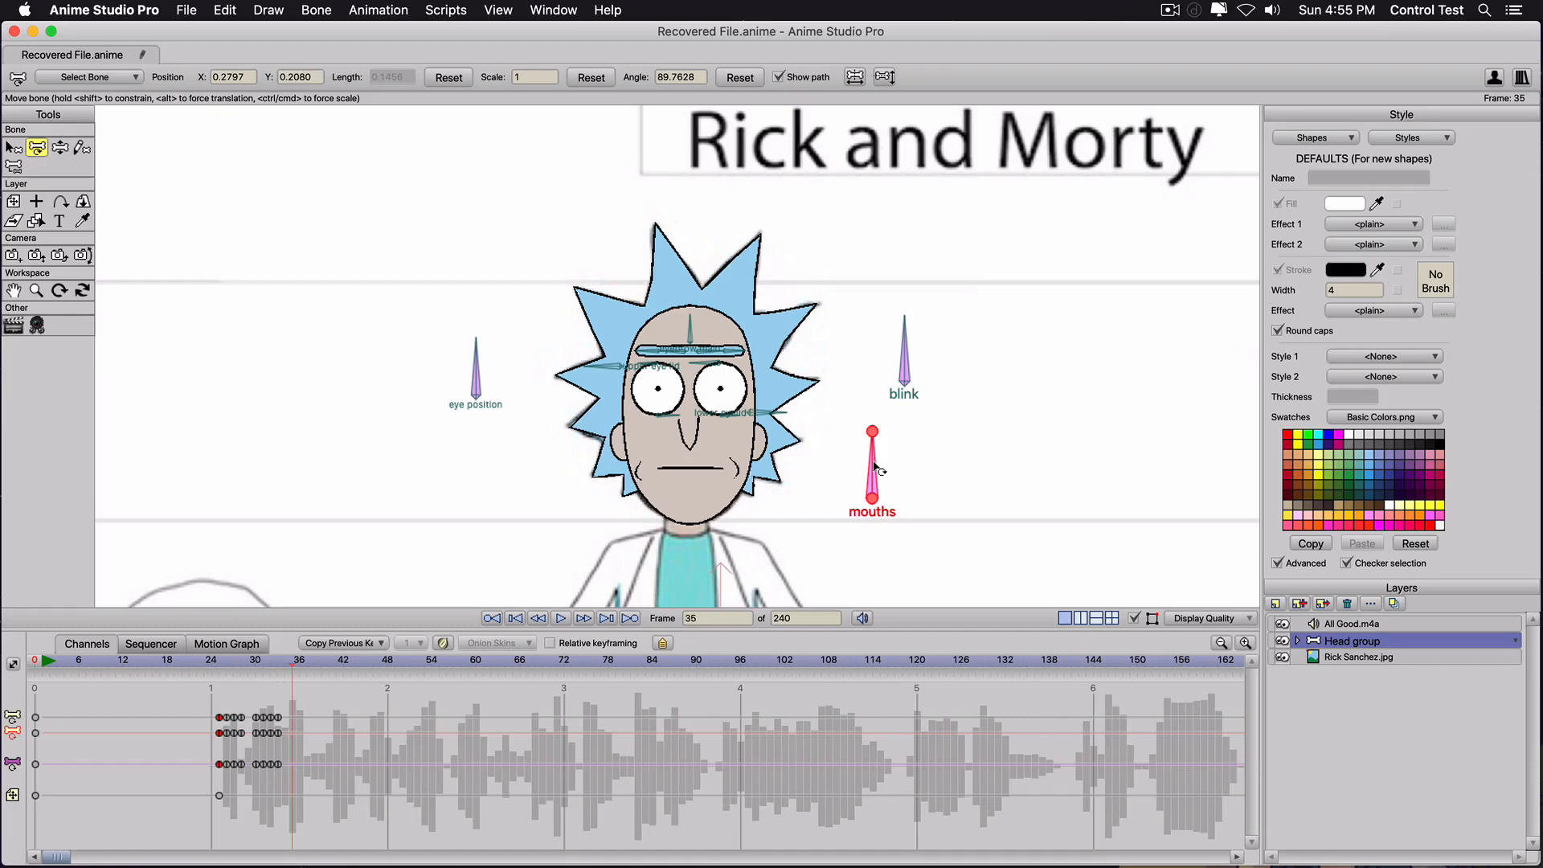
# Key the small round mouth at frame 35 with the mouths bone at about 29°, and rotate it back toward clenched teeth at frame 36.
pyautogui.moveTo(875, 466); pyautogui.dragTo(906, 483)
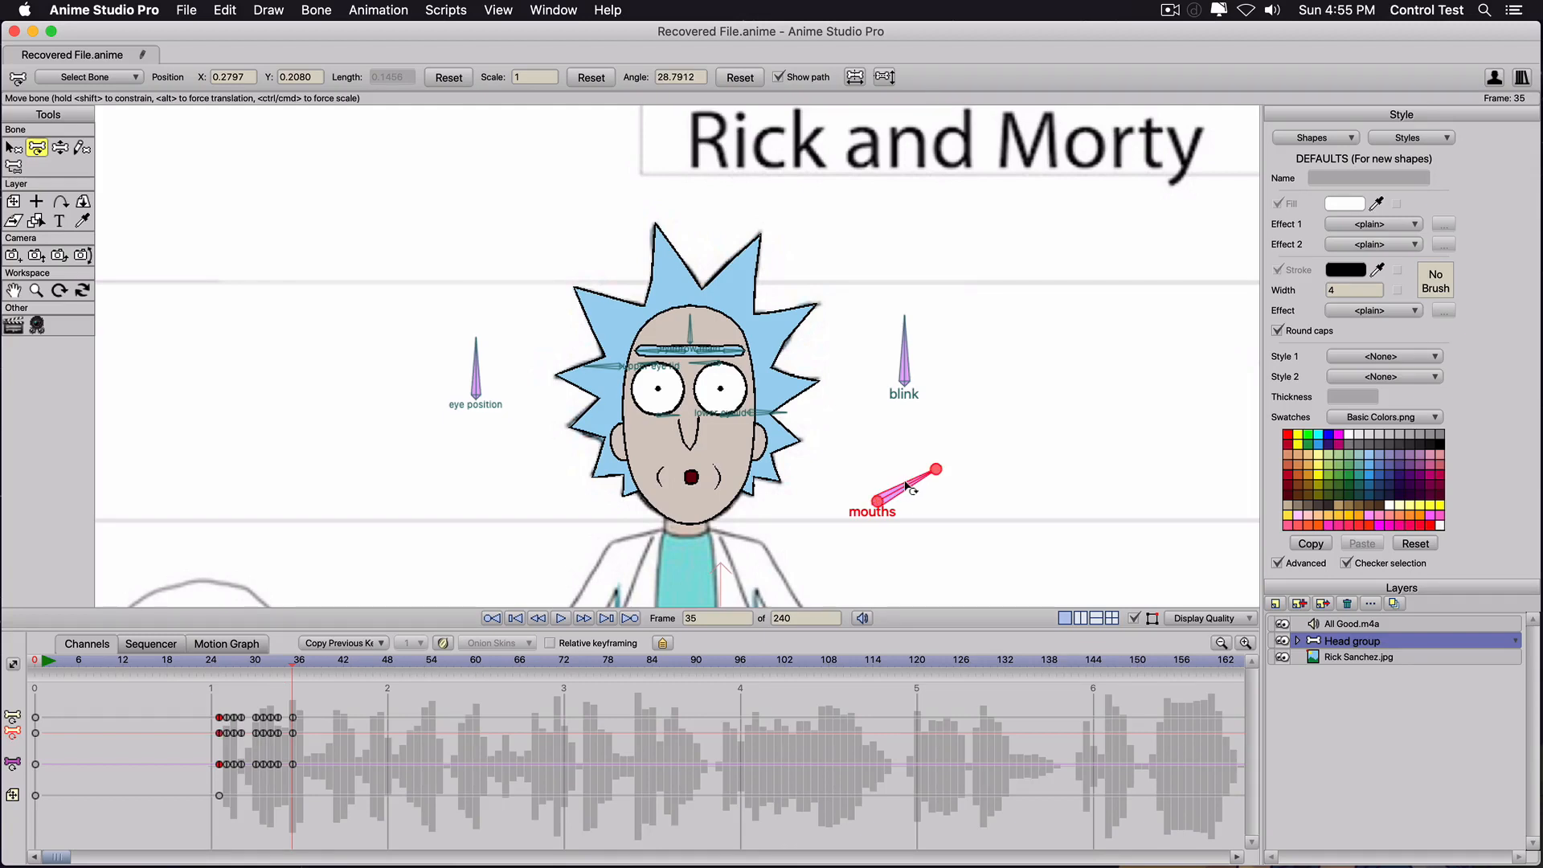
pyautogui.press('Right')
pyautogui.moveTo(903, 485); pyautogui.dragTo(884, 465)
# Key mouth shapes to the waveform from frame 37 to 48, including about 60° at frame 46 and about 76° at frame 48.
pyautogui.press('Right')
pyautogui.press('Right')
pyautogui.press('Right')
pyautogui.press('Right')
pyautogui.press('Right')
pyautogui.press('Right')
pyautogui.press('Right')
pyautogui.press('Right')
pyautogui.press('Right')
pyautogui.press('Right')
pyautogui.press('Right')
pyautogui.press('Right')
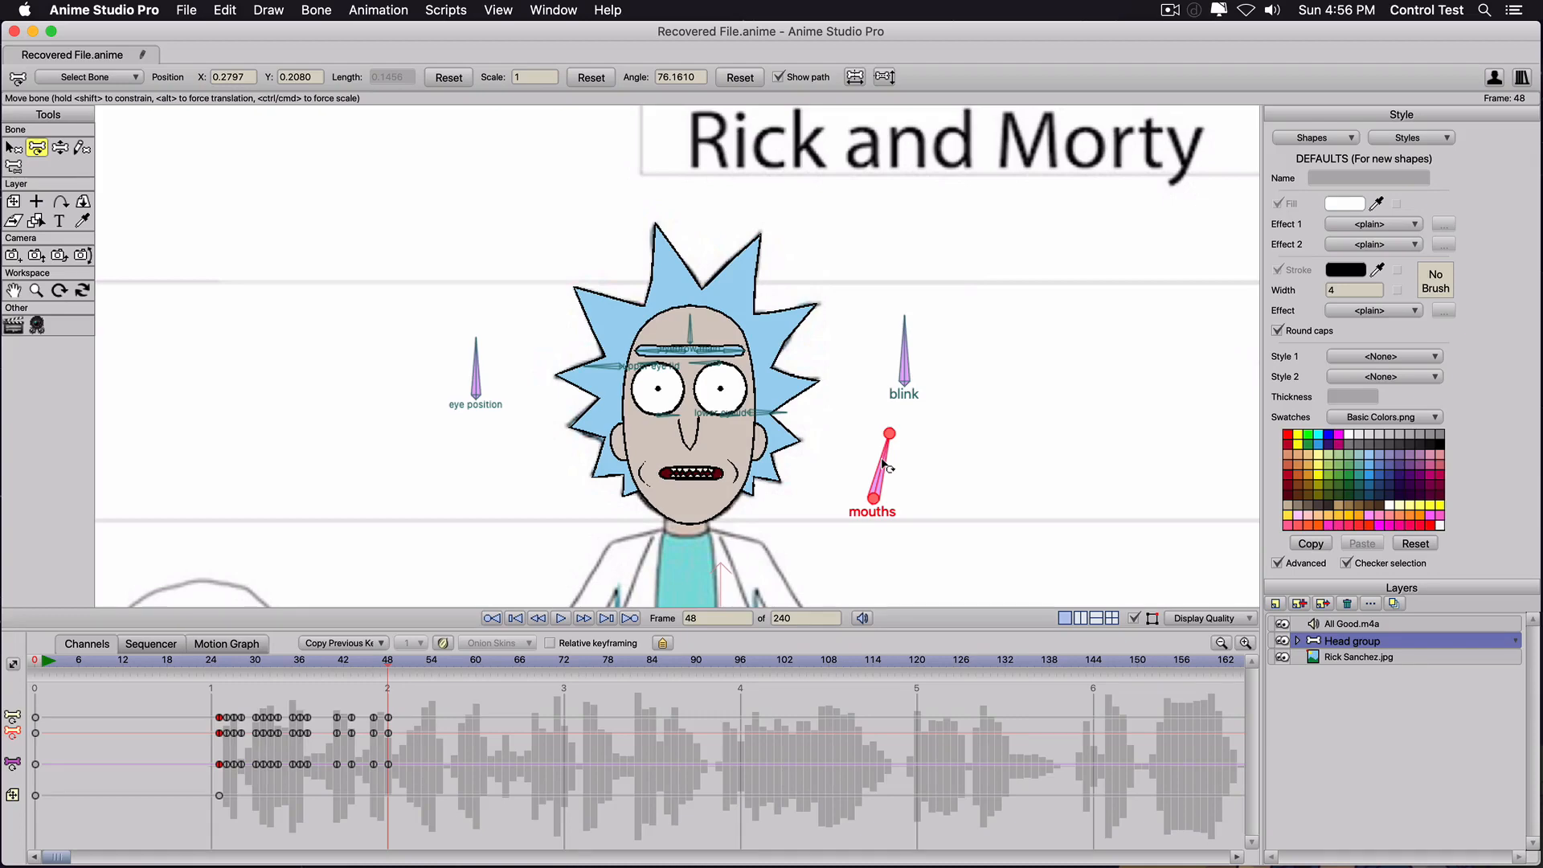
# Play back the audio from frame 46 to check the latest mouth keys and hear the following sounds.
pyautogui.click(667, 414)
pyautogui.click(842, 482)
pyautogui.press('Right')
pyautogui.press('Right')
pyautogui.press('Right')
pyautogui.press('Right')
pyautogui.click(375, 662)
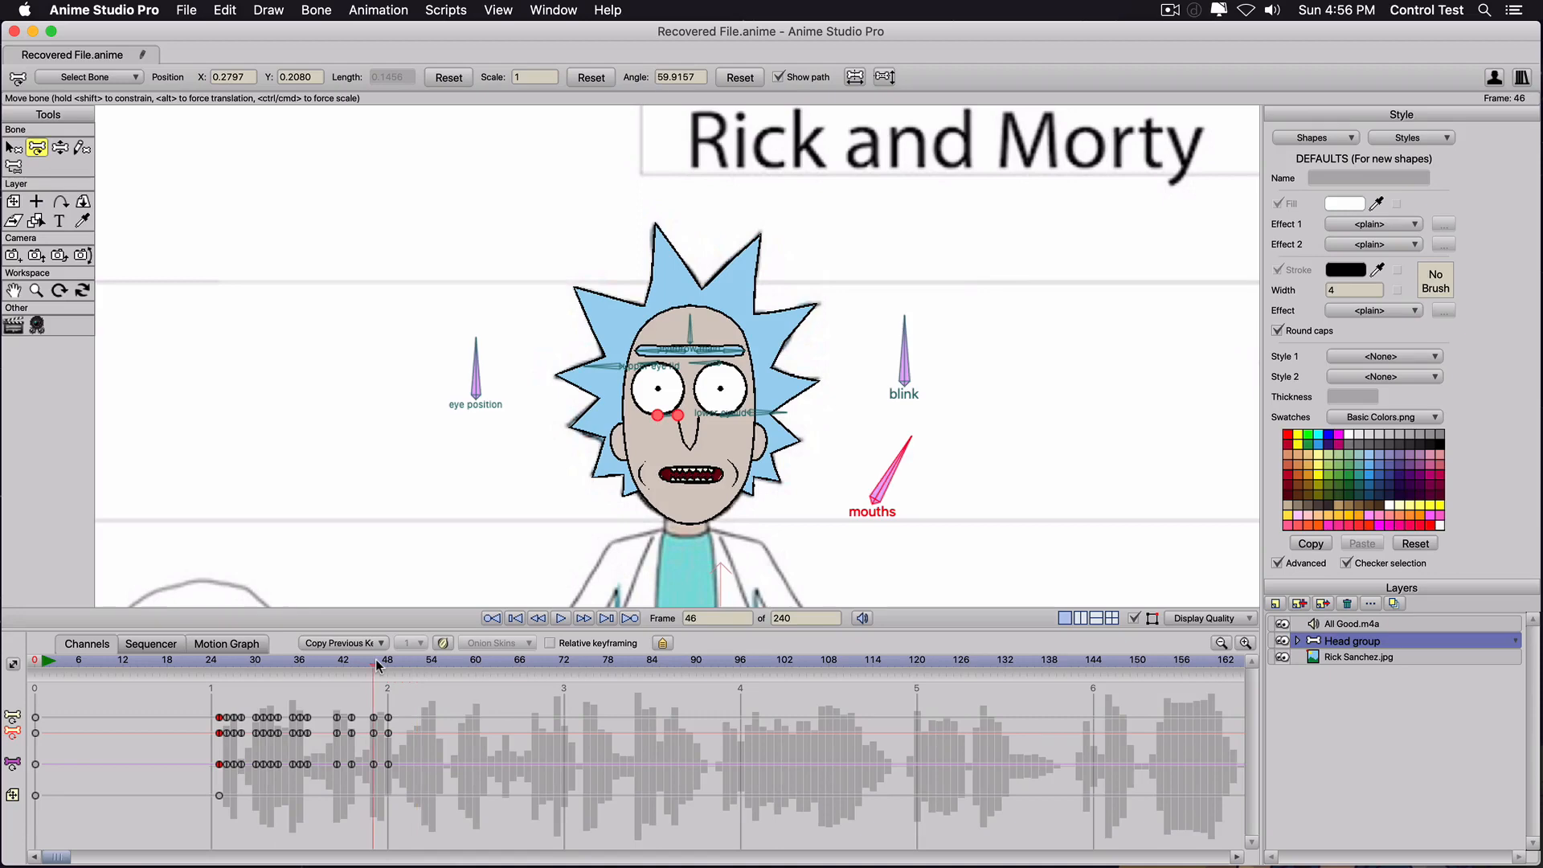
pyautogui.press('space')
pyautogui.press('space')
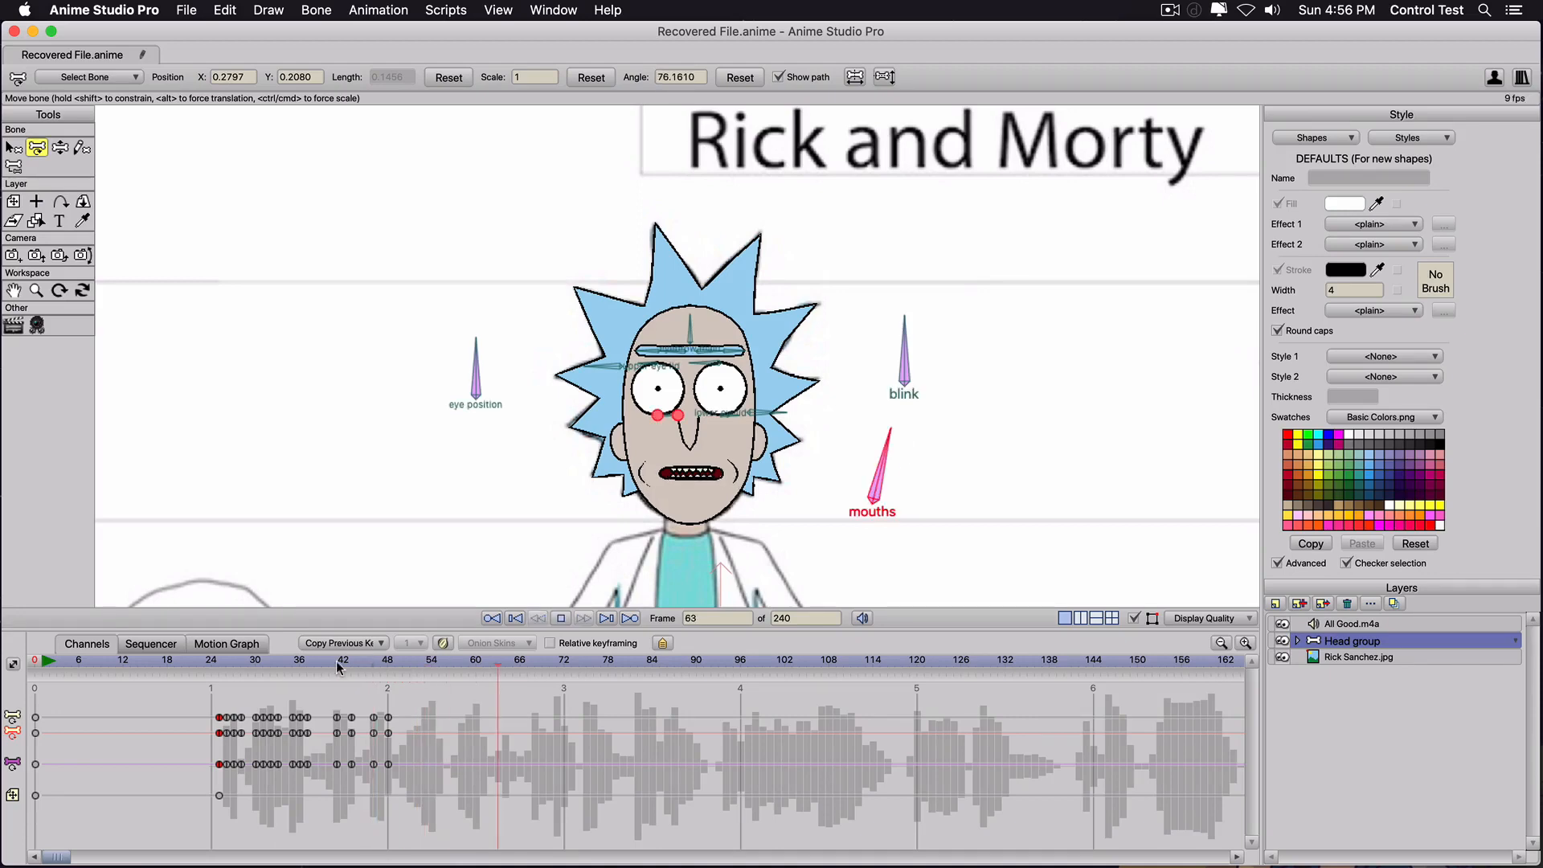
# Recheck the sound around frame 48 and key the mouths bone just after it, reaching the small round mouth at about 25°.
pyautogui.click(349, 663)
pyautogui.moveTo(370, 672)
pyautogui.mouseDown()
pyautogui.moveTo(400, 673)
pyautogui.moveTo(376, 673)
pyautogui.mouseUp()
pyautogui.press('Right')
pyautogui.press('Right')
pyautogui.press('Right')
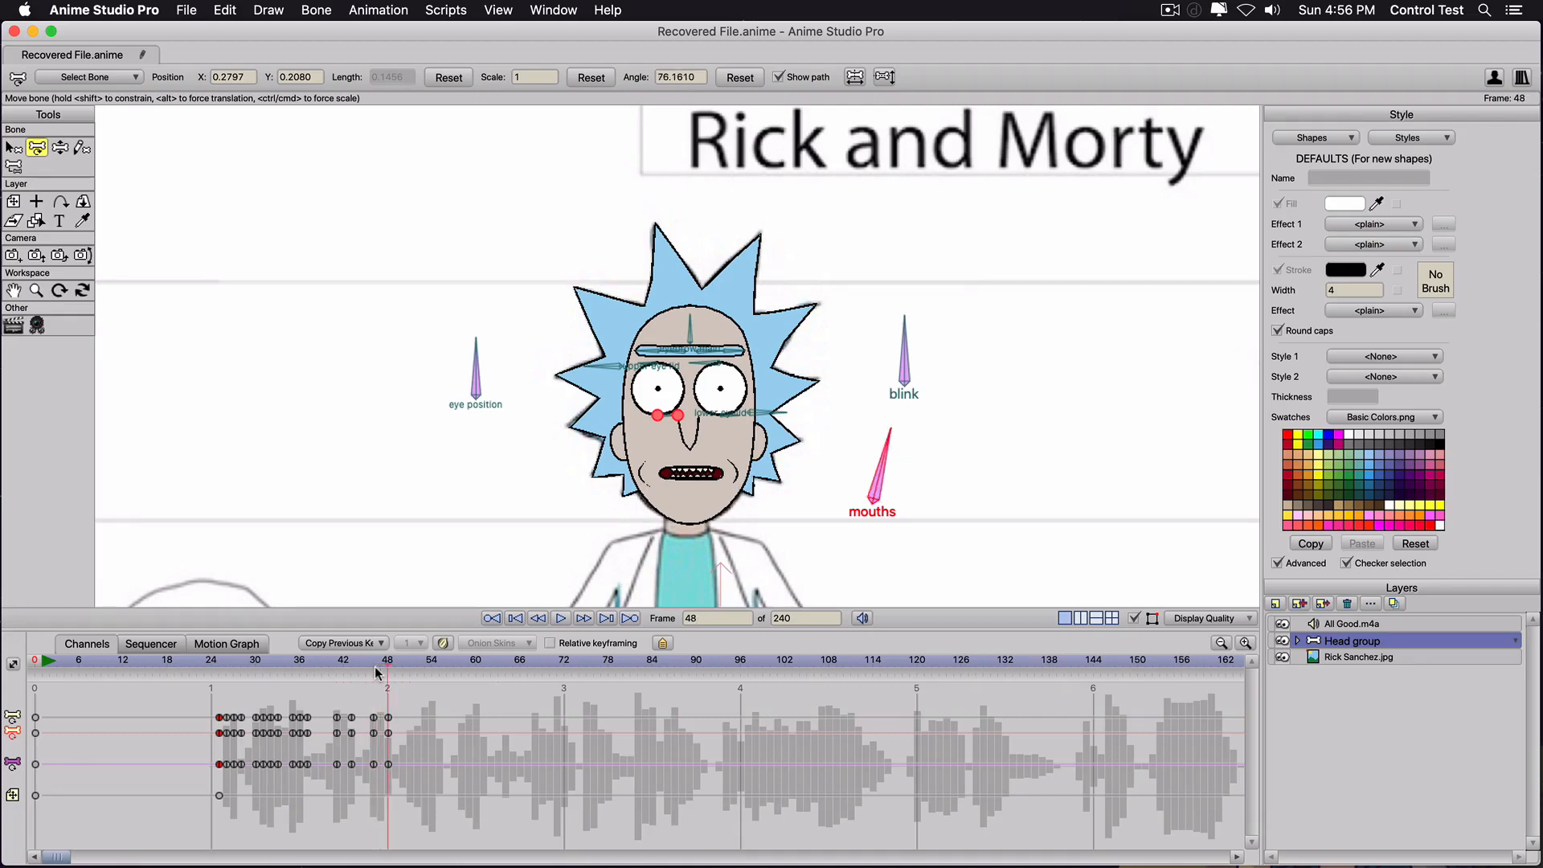
pyautogui.press('Left')
pyautogui.press('Left')
pyautogui.press('Right')
pyautogui.press('Left')
pyautogui.moveTo(881, 468); pyautogui.dragTo(910, 488)
pyautogui.press('Right')
pyautogui.press('Right')
pyautogui.press('Right')
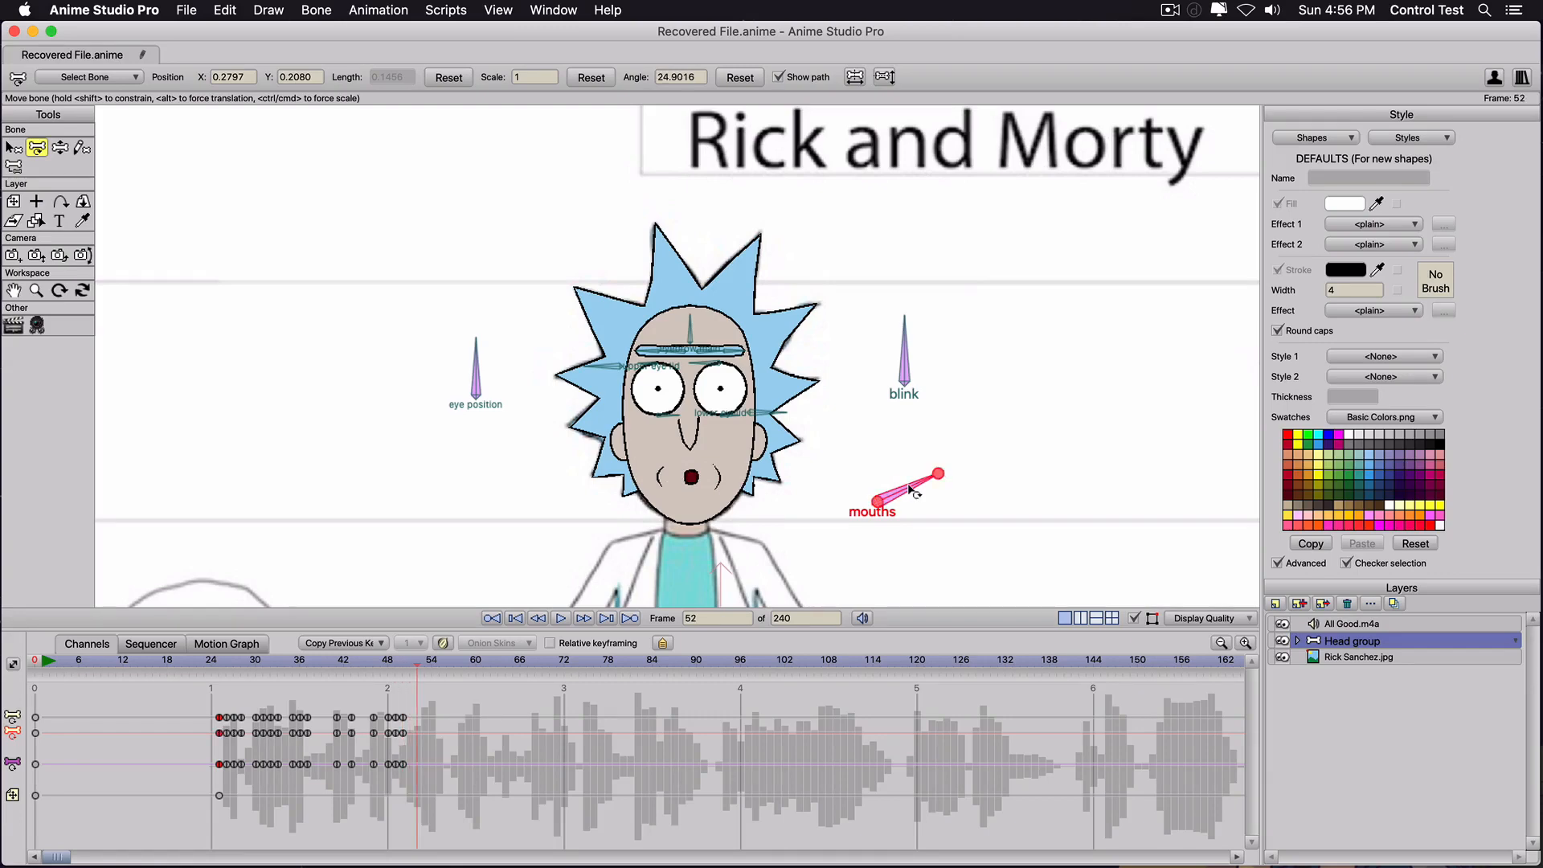
# Key the mouths bone at about 69° on frame 53 for an open mouth and about 23° on frame 55 for a round mouth.
pyautogui.moveTo(910, 488)
pyautogui.mouseDown()
pyautogui.moveTo(867, 459)
pyautogui.moveTo(912, 490)
pyautogui.mouseUp()
pyautogui.press('Right')
pyautogui.press('Right')
pyautogui.press('Right')
pyautogui.press('Right')
pyautogui.press('Right')
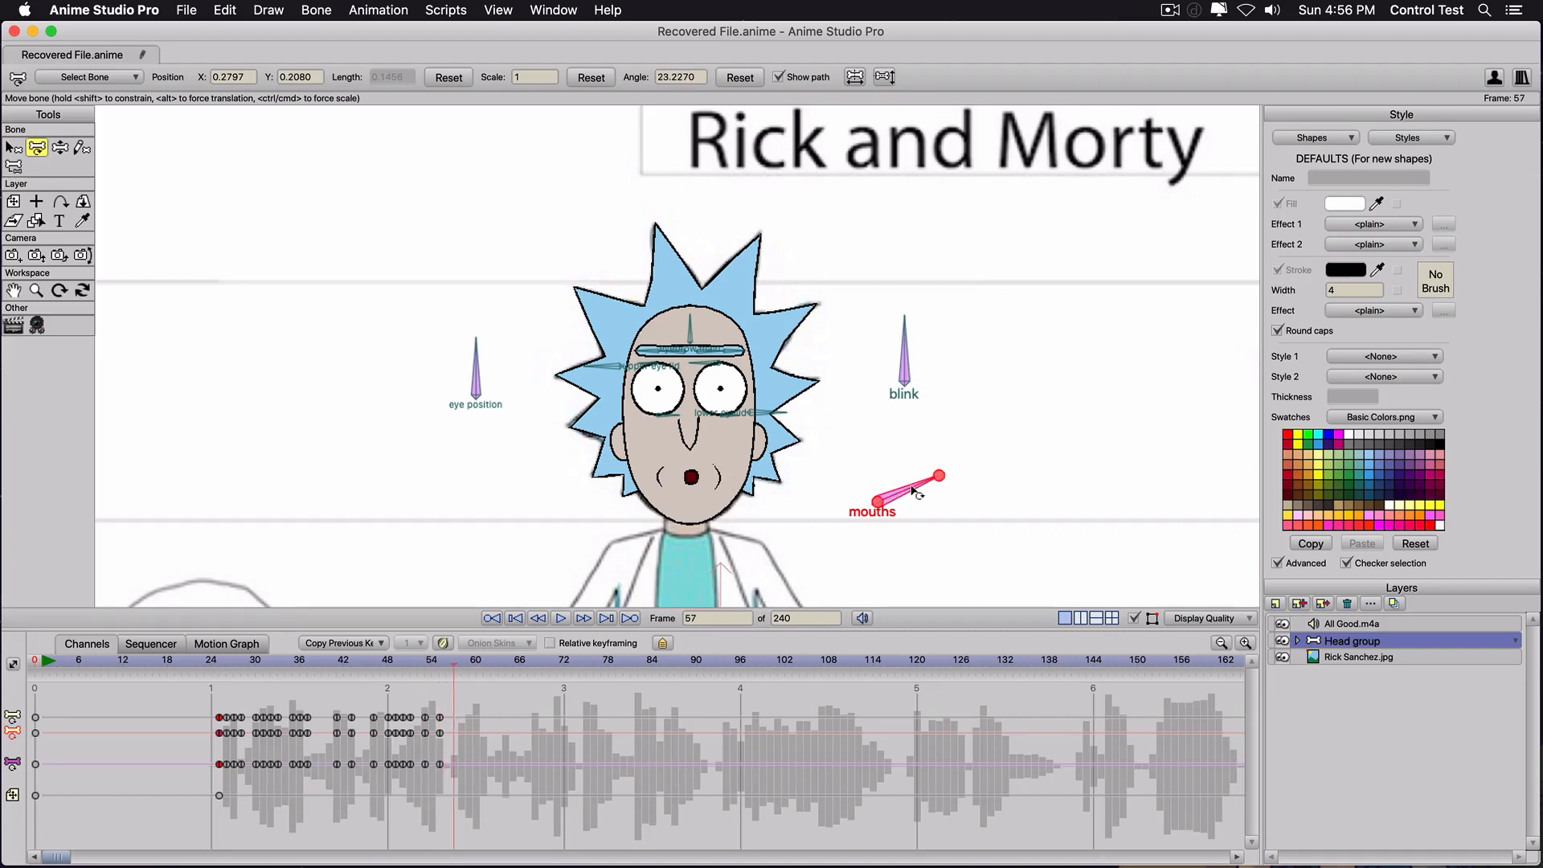
# Play back the section from frame 53 and move the round-mouth keys from frame 55 to frame 54.
pyautogui.press('Left')
pyautogui.press('Left')
pyautogui.click(426, 660)
pyautogui.press('space')
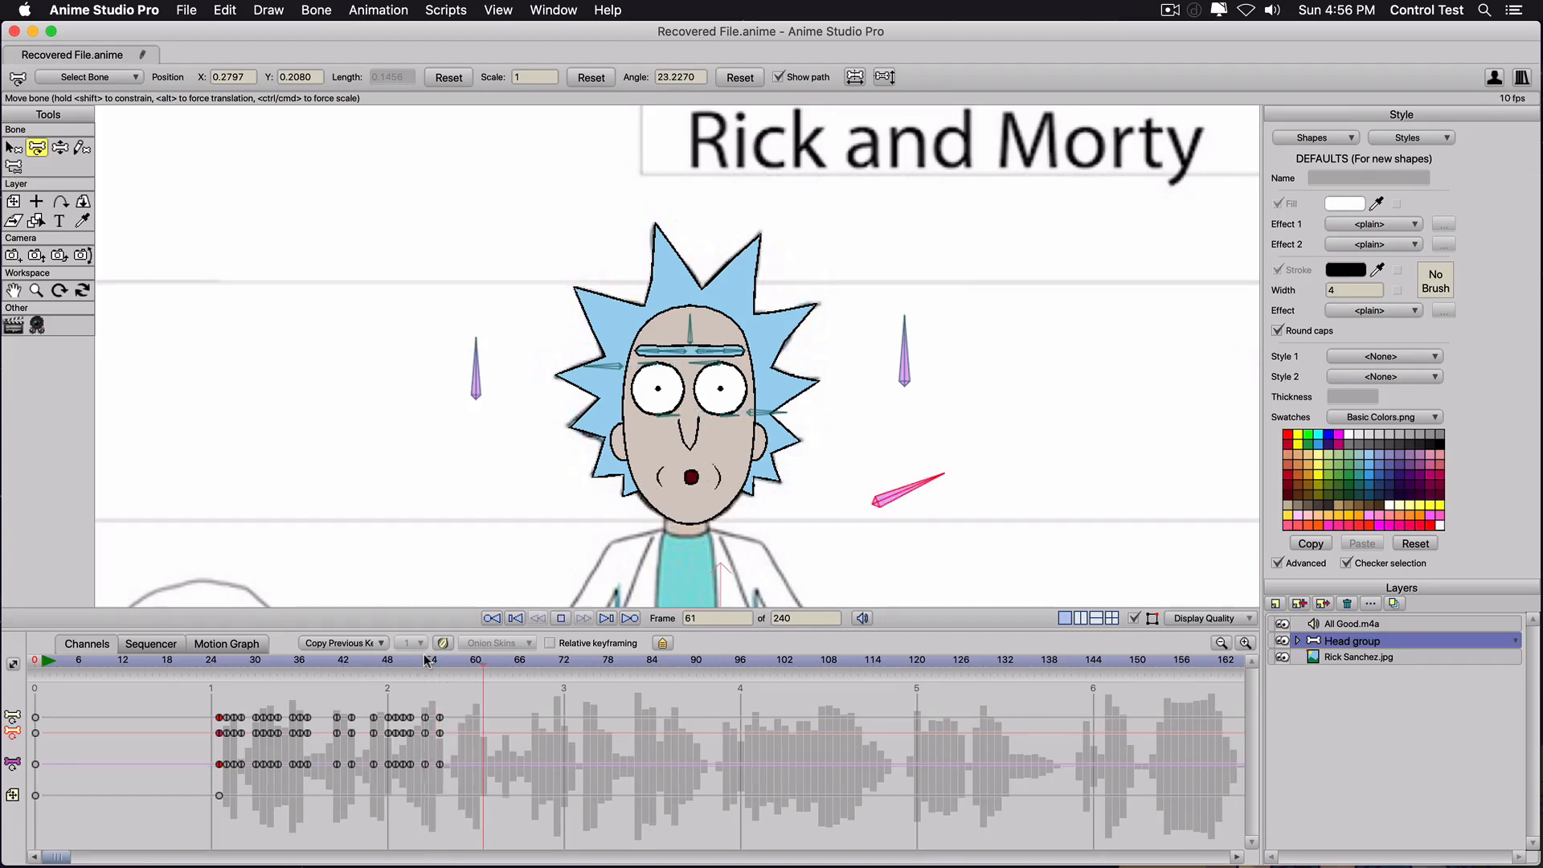
pyautogui.press('space')
pyautogui.click(425, 660)
pyautogui.press('Right')
pyautogui.press('Right')
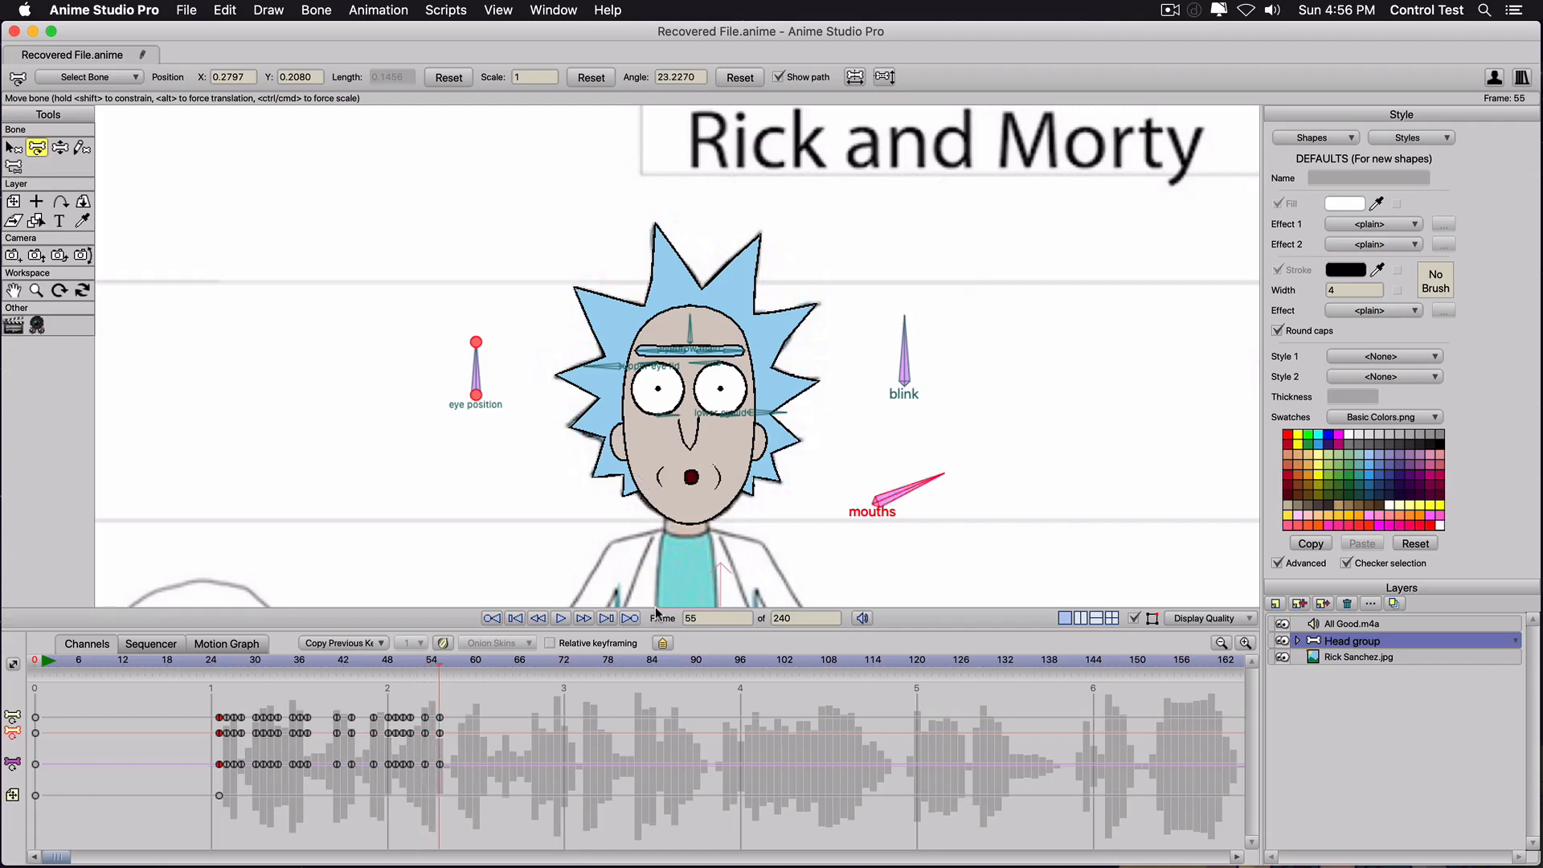
pyautogui.press('Left')
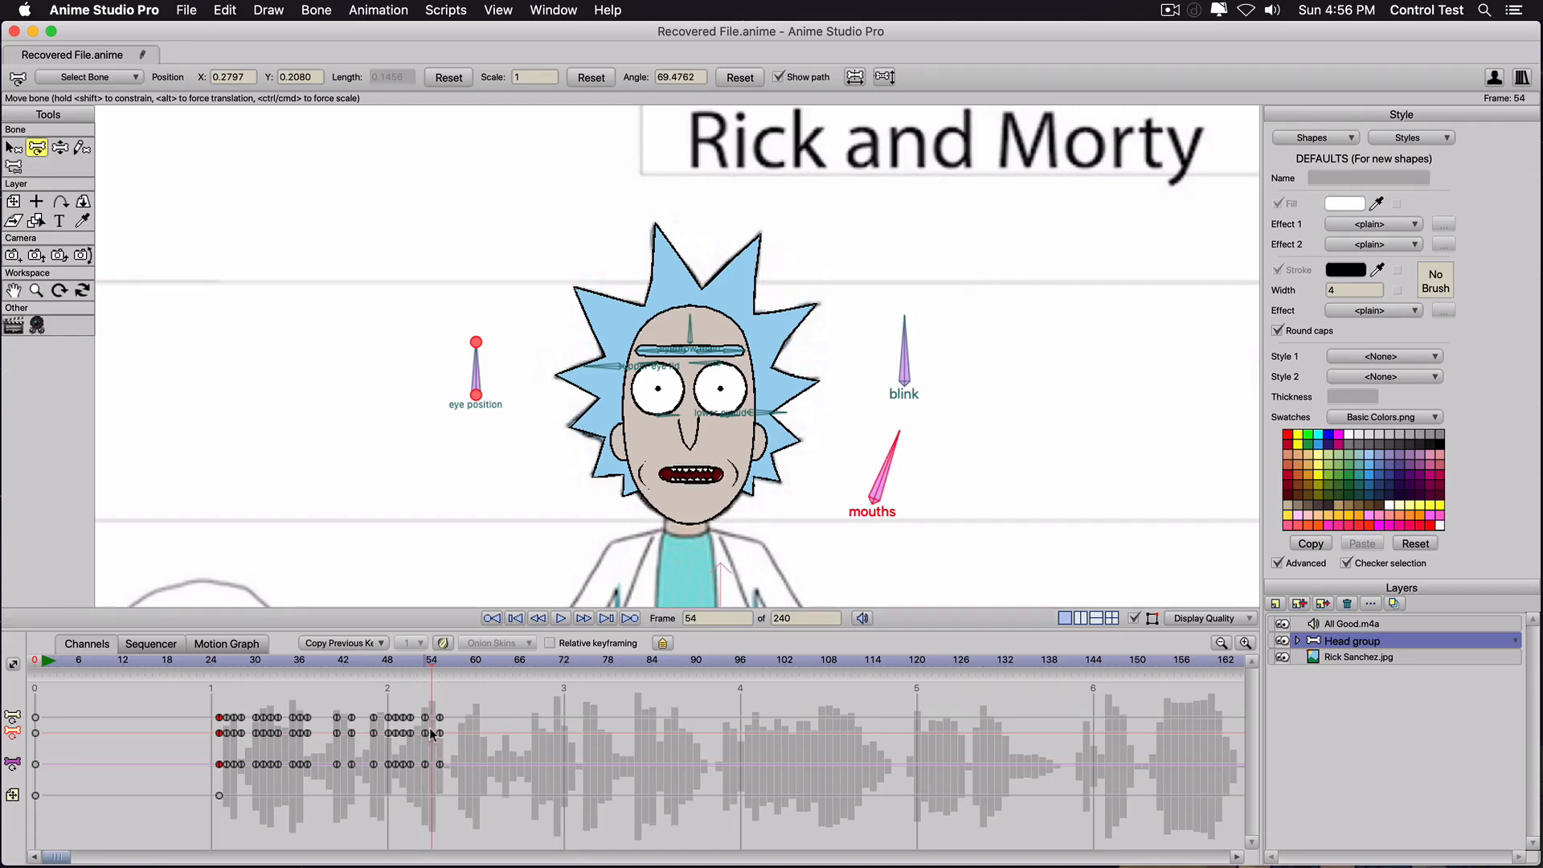
pyautogui.moveTo(439, 733); pyautogui.dragTo(434, 733)
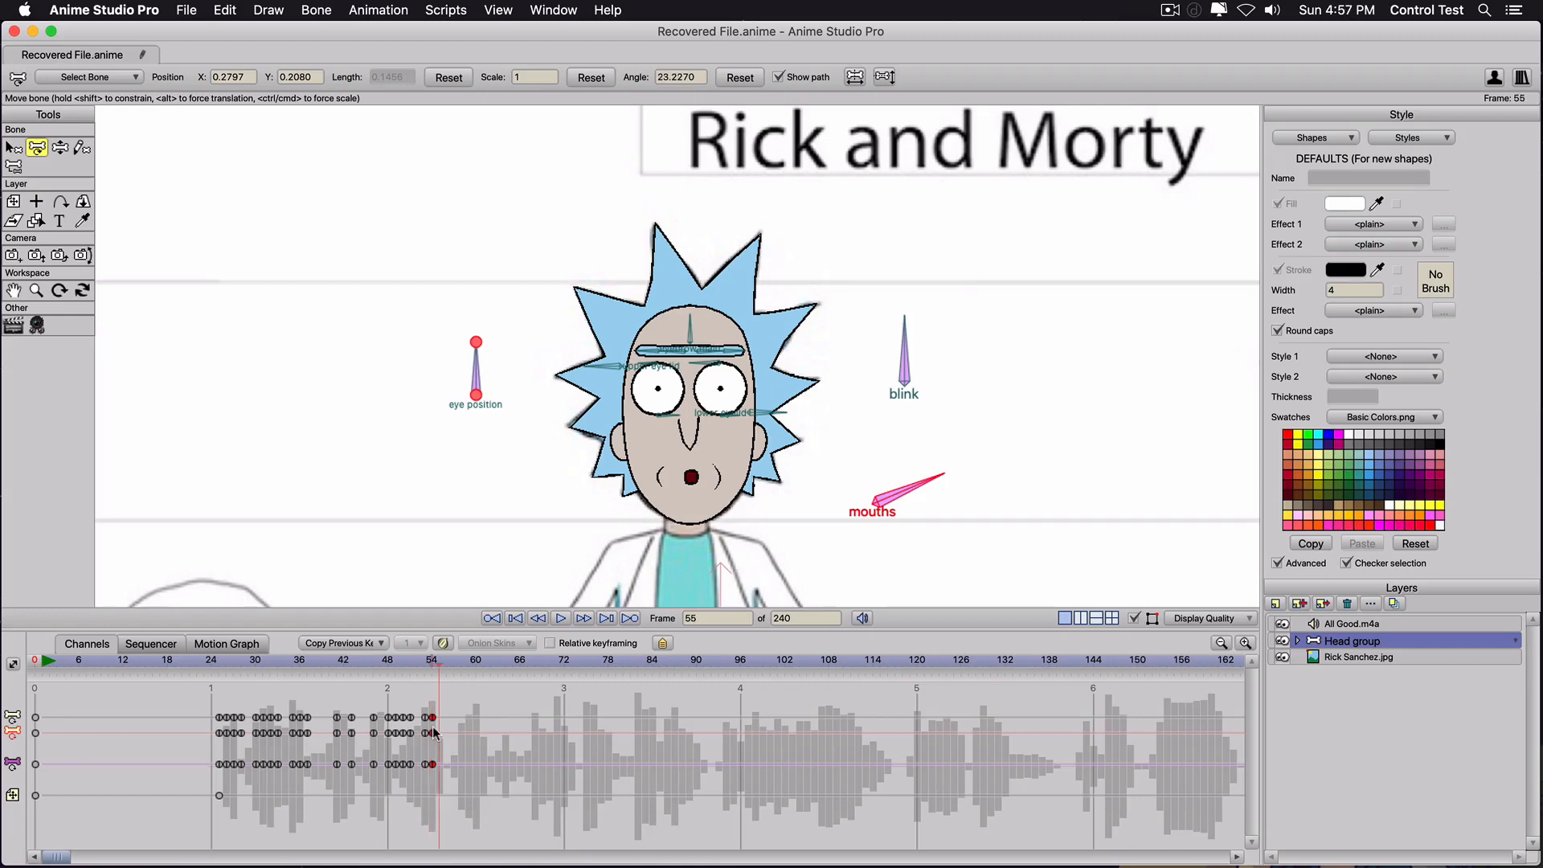
# Key the clenched-teeth mouth at frame 55 by rotating the mouths bone to about 77°.
pyautogui.press('Right')
pyautogui.click(999, 495)
pyautogui.moveTo(918, 492); pyautogui.dragTo(885, 464)
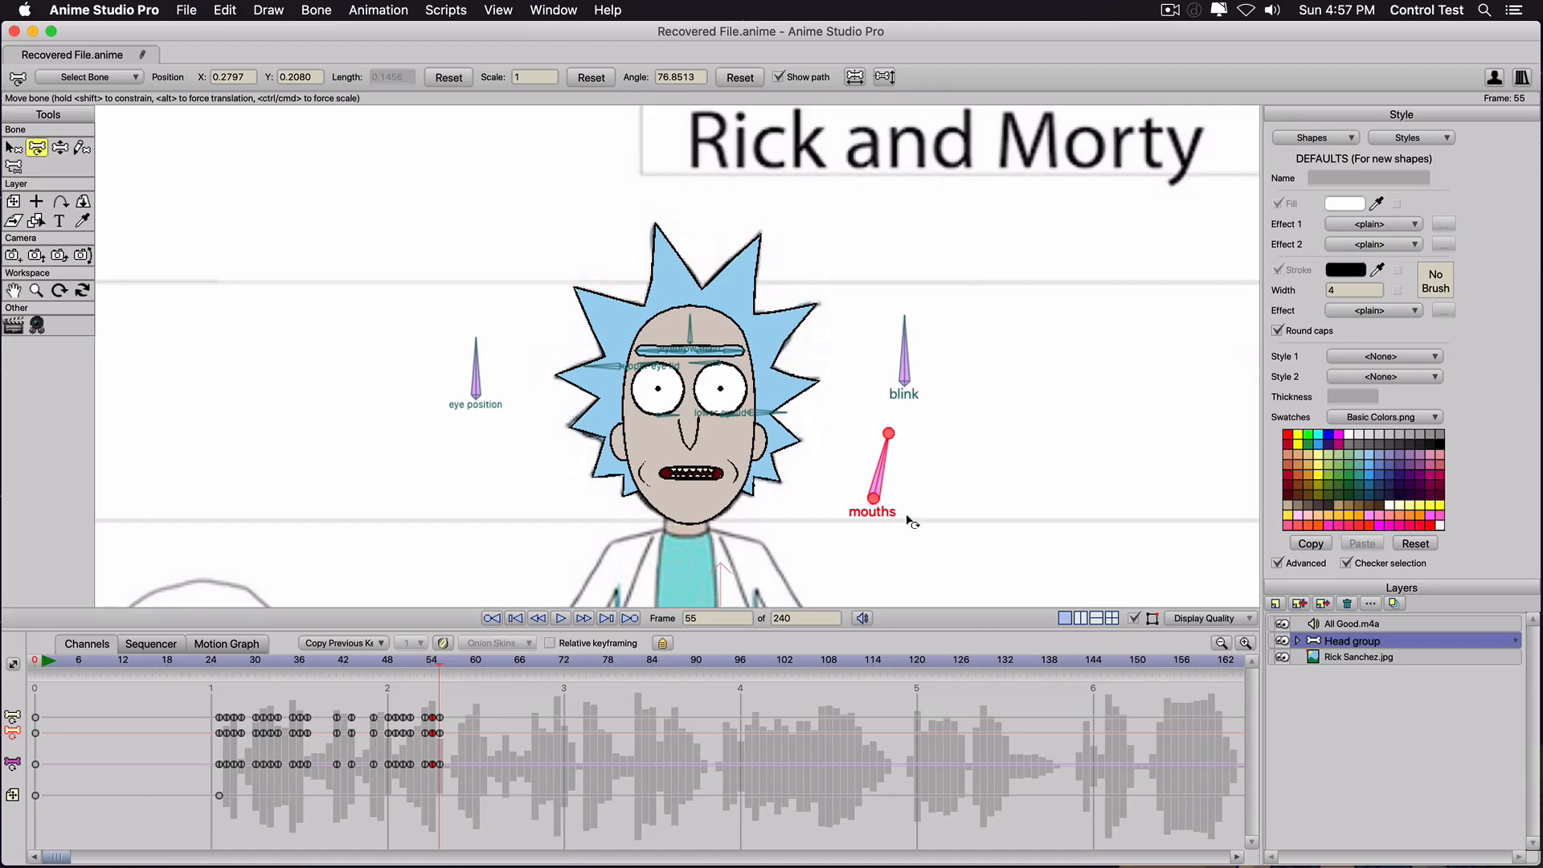
pyautogui.press('super+Right')
pyautogui.press('super+Left')
# Key mouth shapes to the waveform from frame 58 to 64, ending on clenched teeth with the mouths bone at about 77°.
pyautogui.click(444, 666)
pyautogui.press('super+Right')
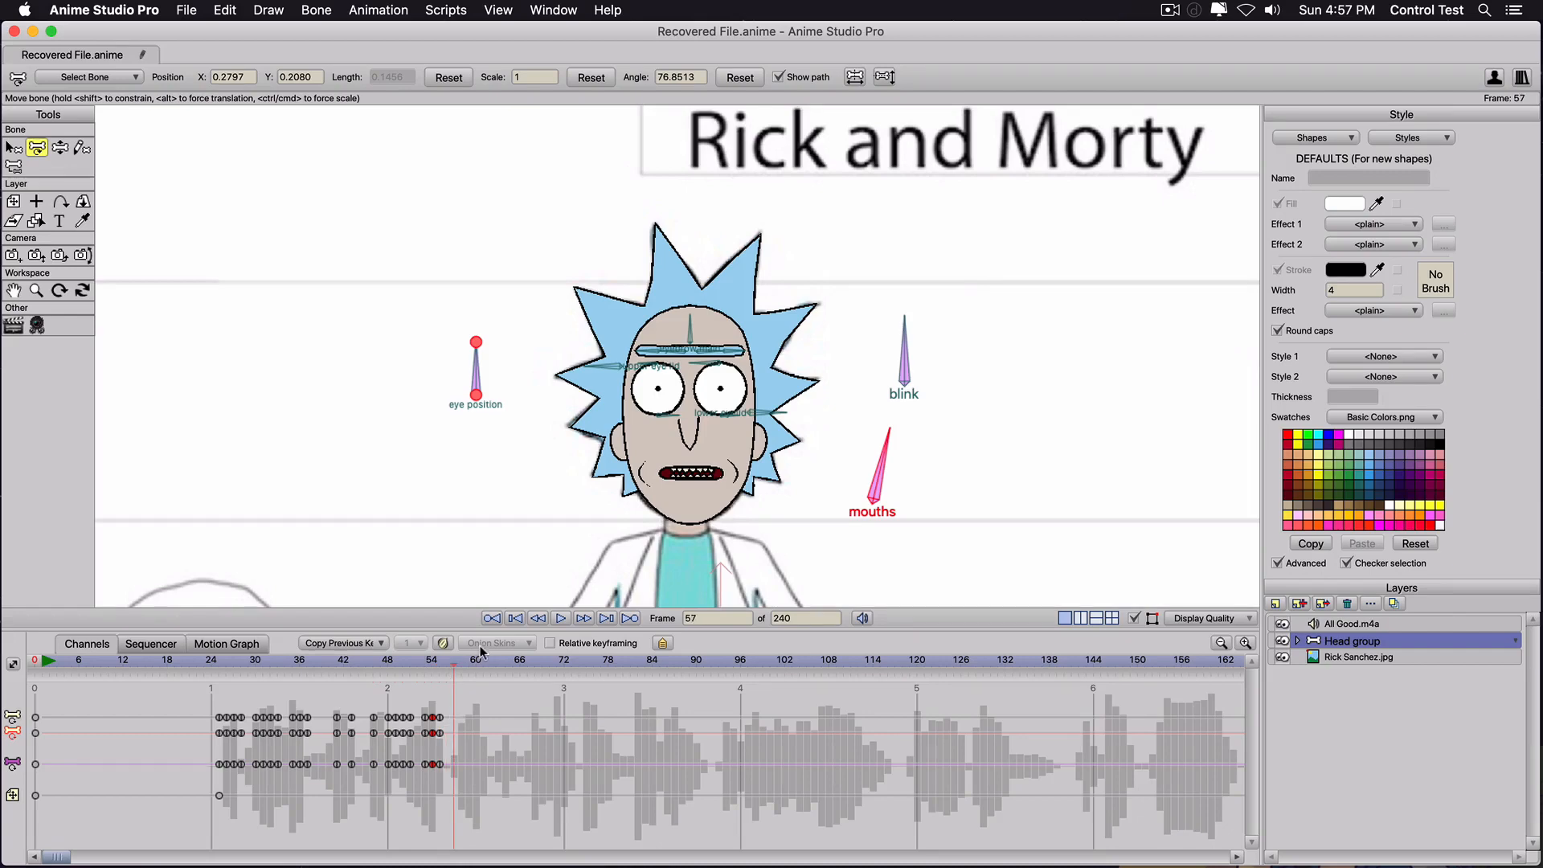
pyautogui.click(852, 520)
pyautogui.press('super+Right')
pyautogui.press('super+Right')
pyautogui.moveTo(890, 472); pyautogui.dragTo(885, 462)
pyautogui.press('super+Right')
pyautogui.press('super+Right')
pyautogui.press('super+Right')
pyautogui.press('super+Right')
pyautogui.press('super+Right')
pyautogui.press('super+Right')
pyautogui.press('super+Right')
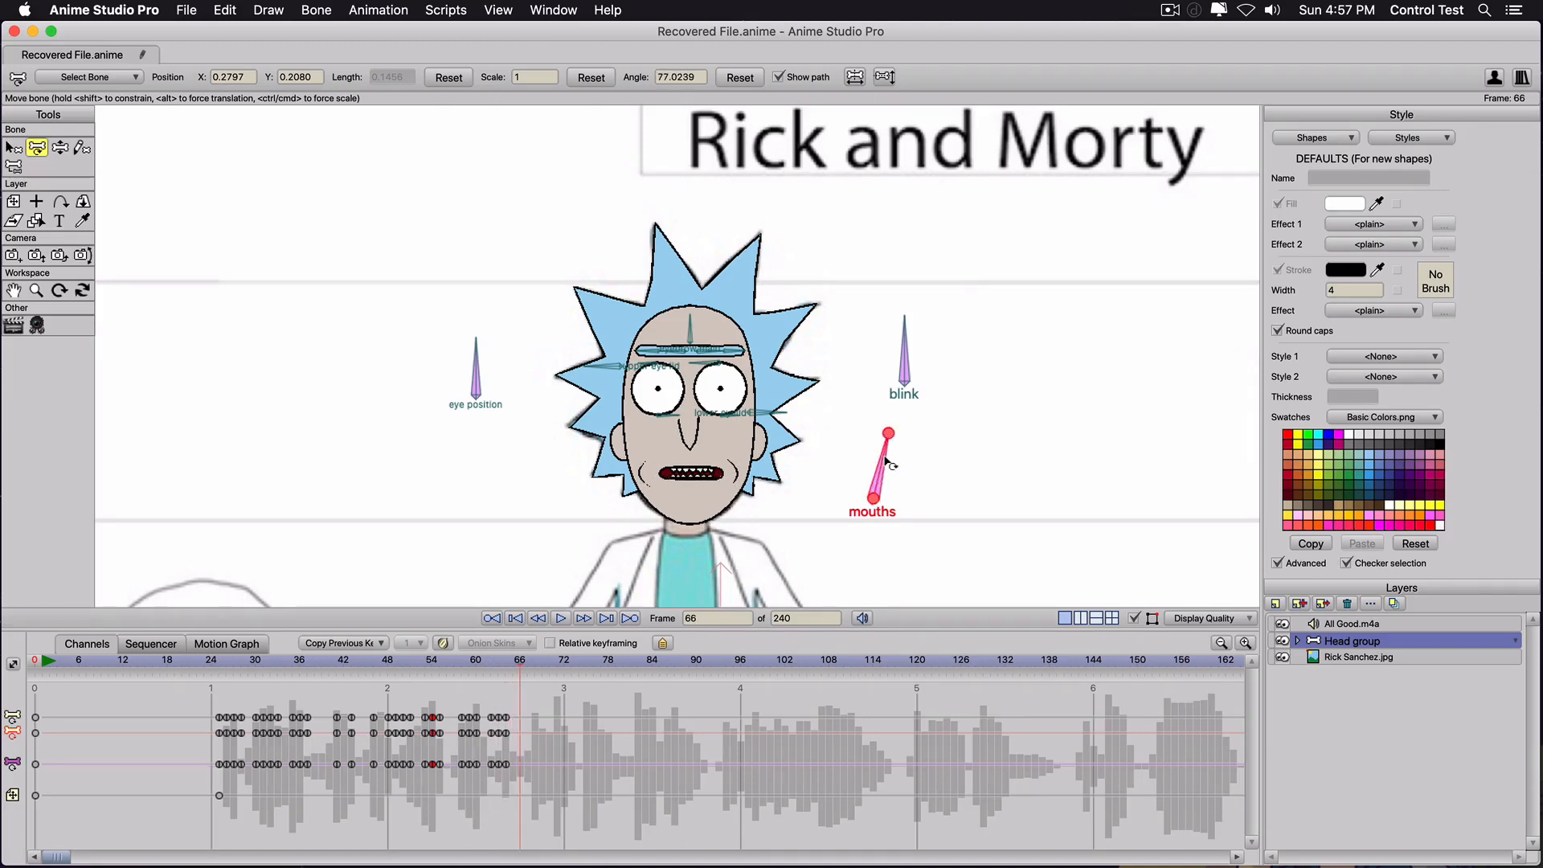
# Play back the audio from about frame 58 through frame 82 to check the new mouth keys.
pyautogui.press('super+Right')
pyautogui.press('super+Right')
pyautogui.click(463, 660)
pyautogui.press('space')
pyautogui.press('space')
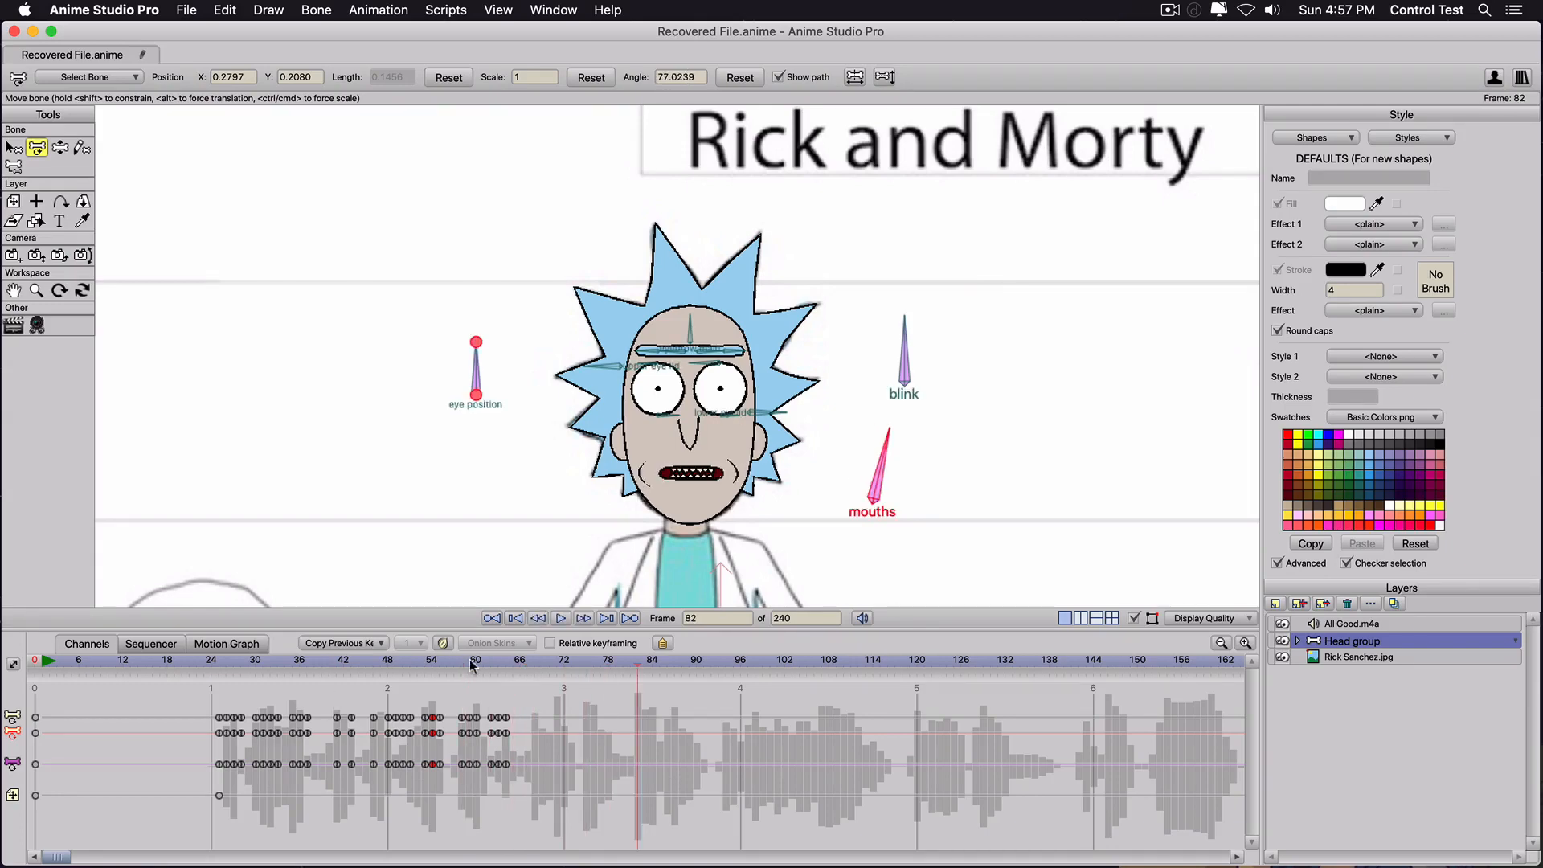
# Review the mouth keys from about frame 60 and key an open mouth at frame 68 with the mouths bone at about 62°.
pyautogui.click(471, 662)
pyautogui.press('super+Right')
pyautogui.press('super+Right')
pyautogui.press('super+Right')
pyautogui.press('super+Right')
pyautogui.press('super+Right')
pyautogui.press('super+Right')
pyautogui.press('super+Right')
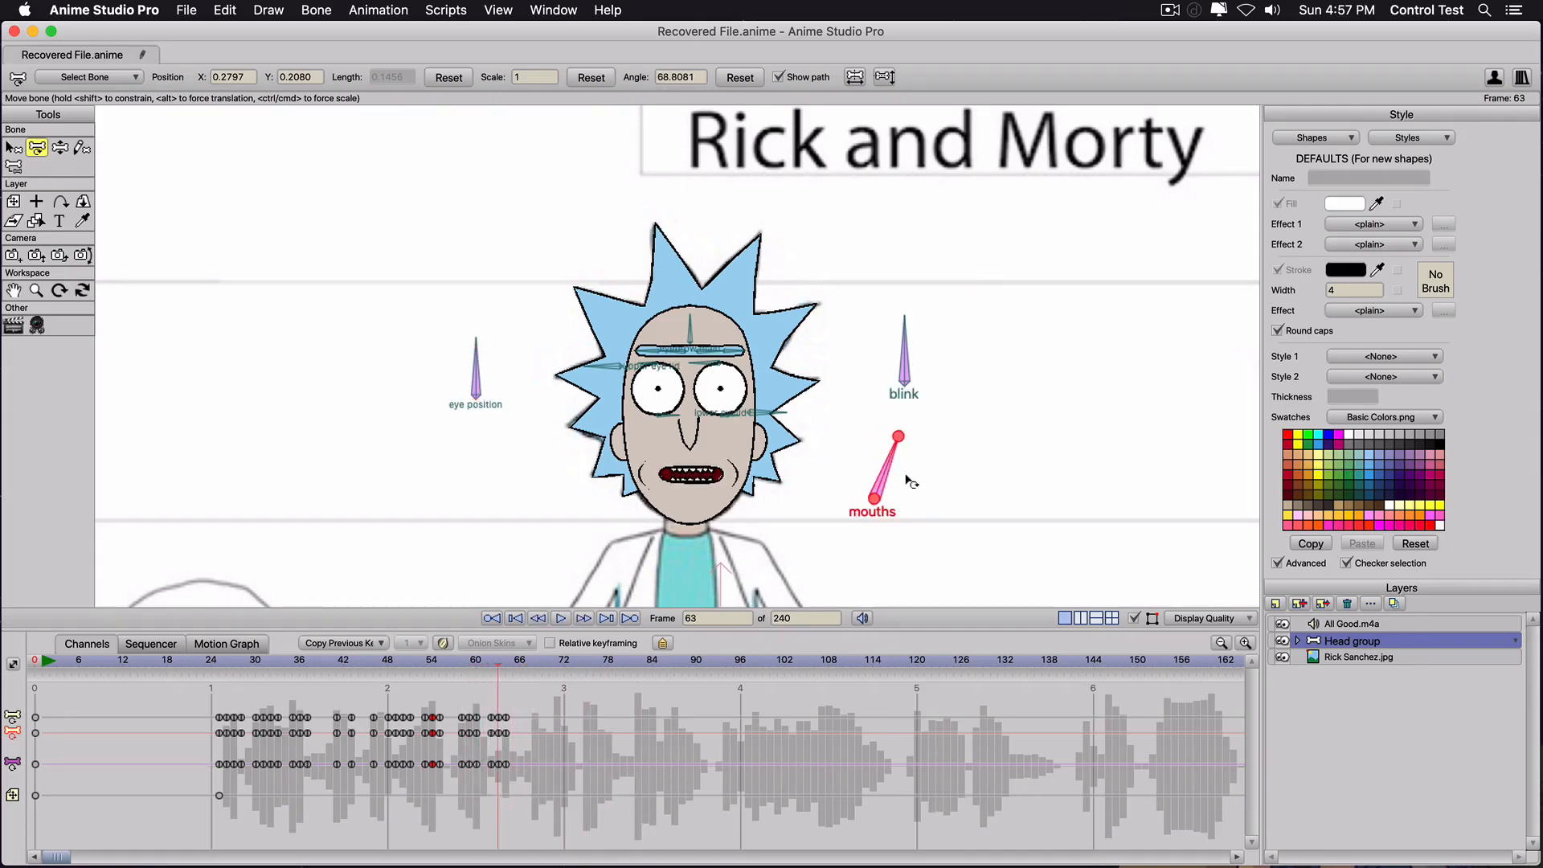
pyautogui.press('super+Right')
pyautogui.press('super+Right')
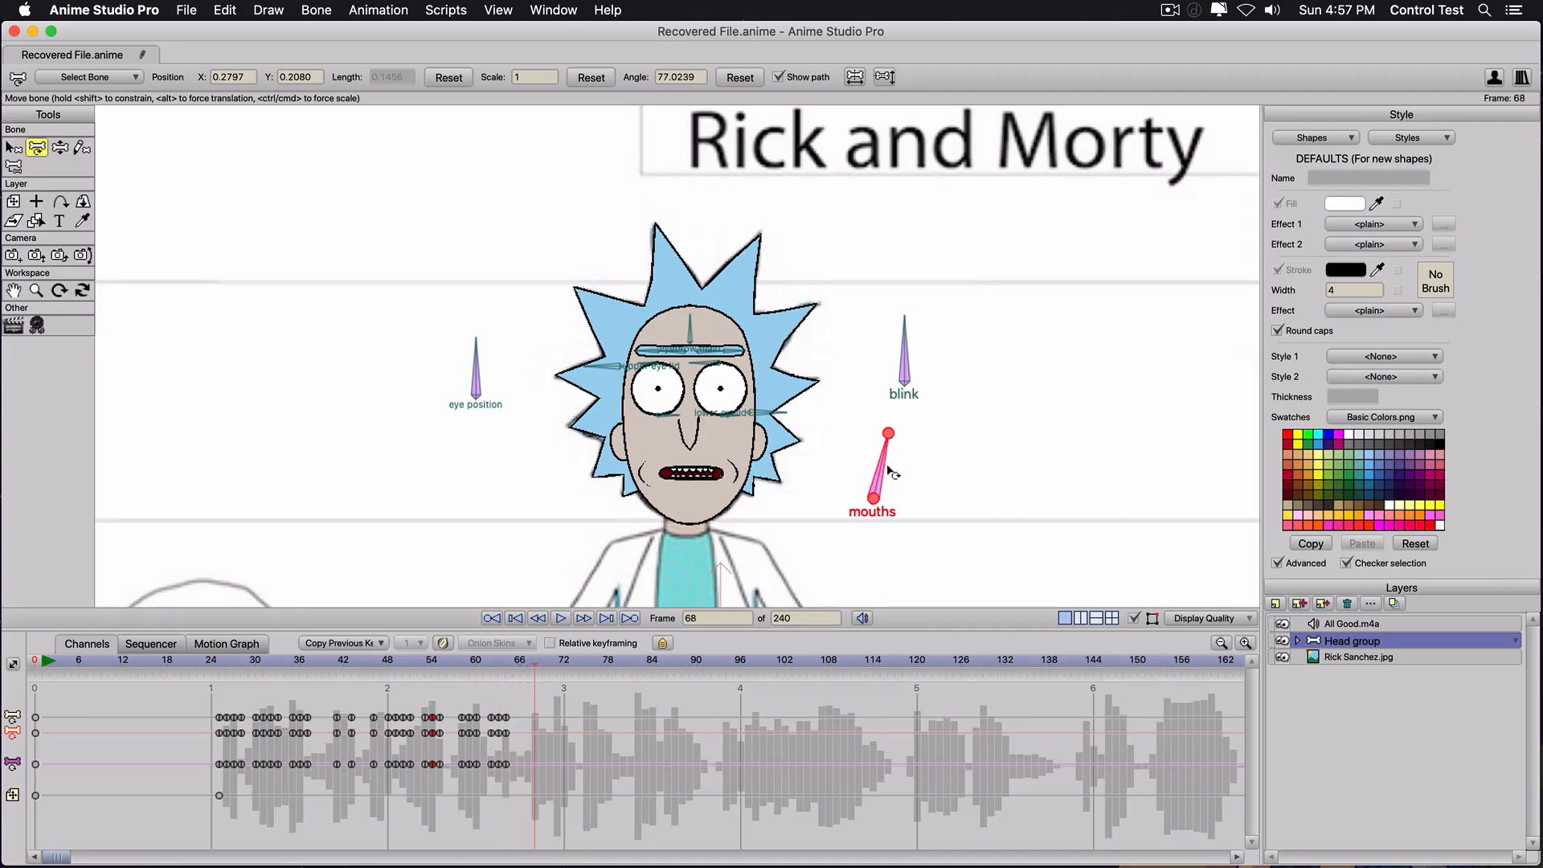
pyautogui.moveTo(889, 470); pyautogui.dragTo(896, 472)
pyautogui.press('super+Right')
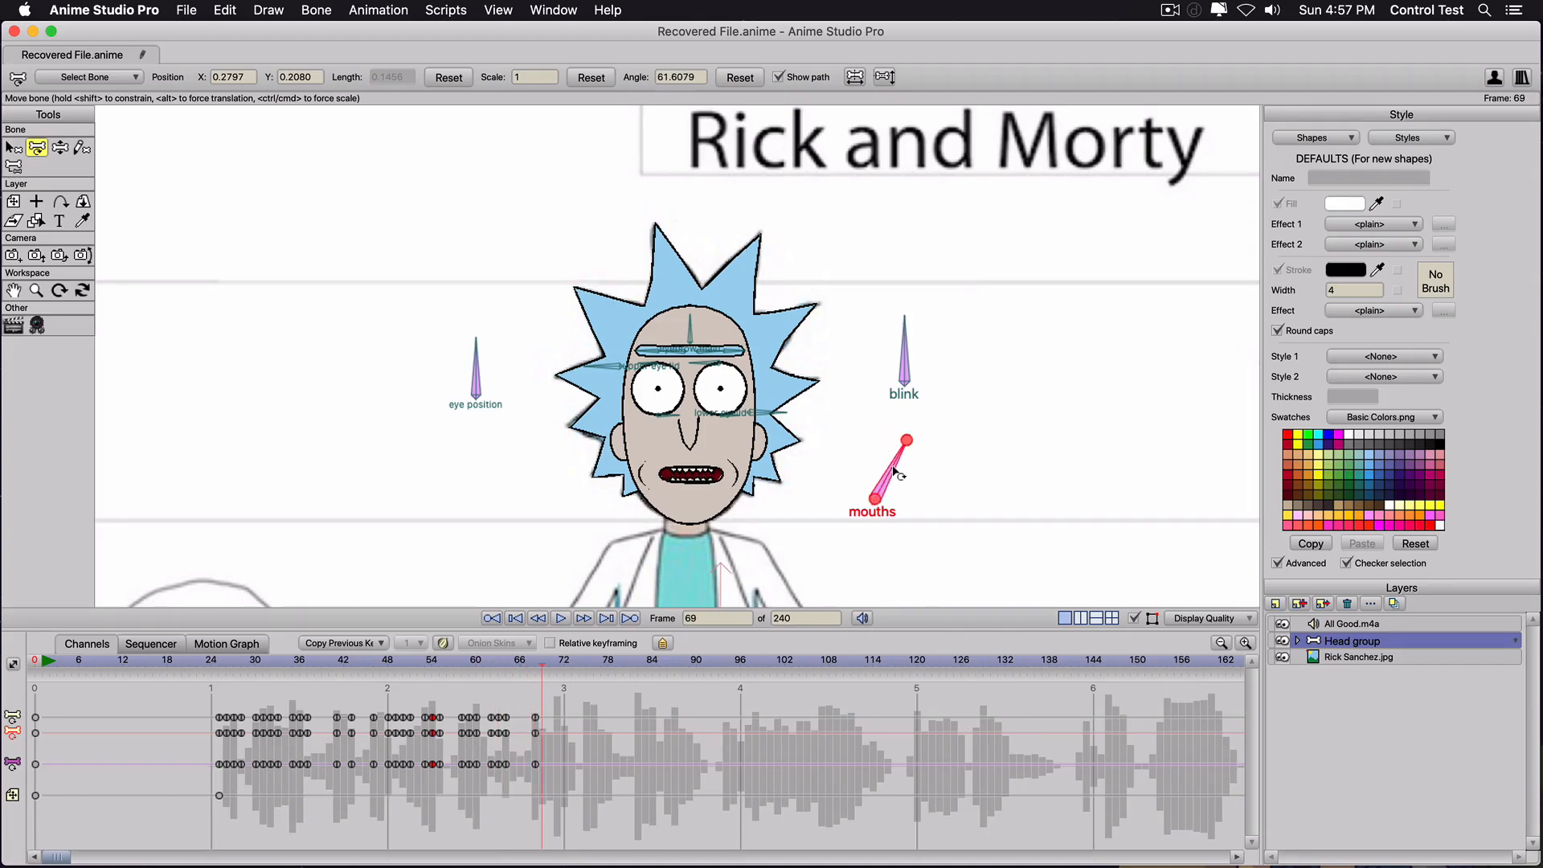
# Open the mouth wider with keys at frames 70 and 72, bringing the mouths bone to about 47°.
pyautogui.press('super+Right')
pyautogui.moveTo(893, 466)
pyautogui.mouseDown()
pyautogui.moveTo(906, 489)
pyautogui.moveTo(903, 475)
pyautogui.mouseUp()
pyautogui.press('super+Right')
pyautogui.press('super+Right')
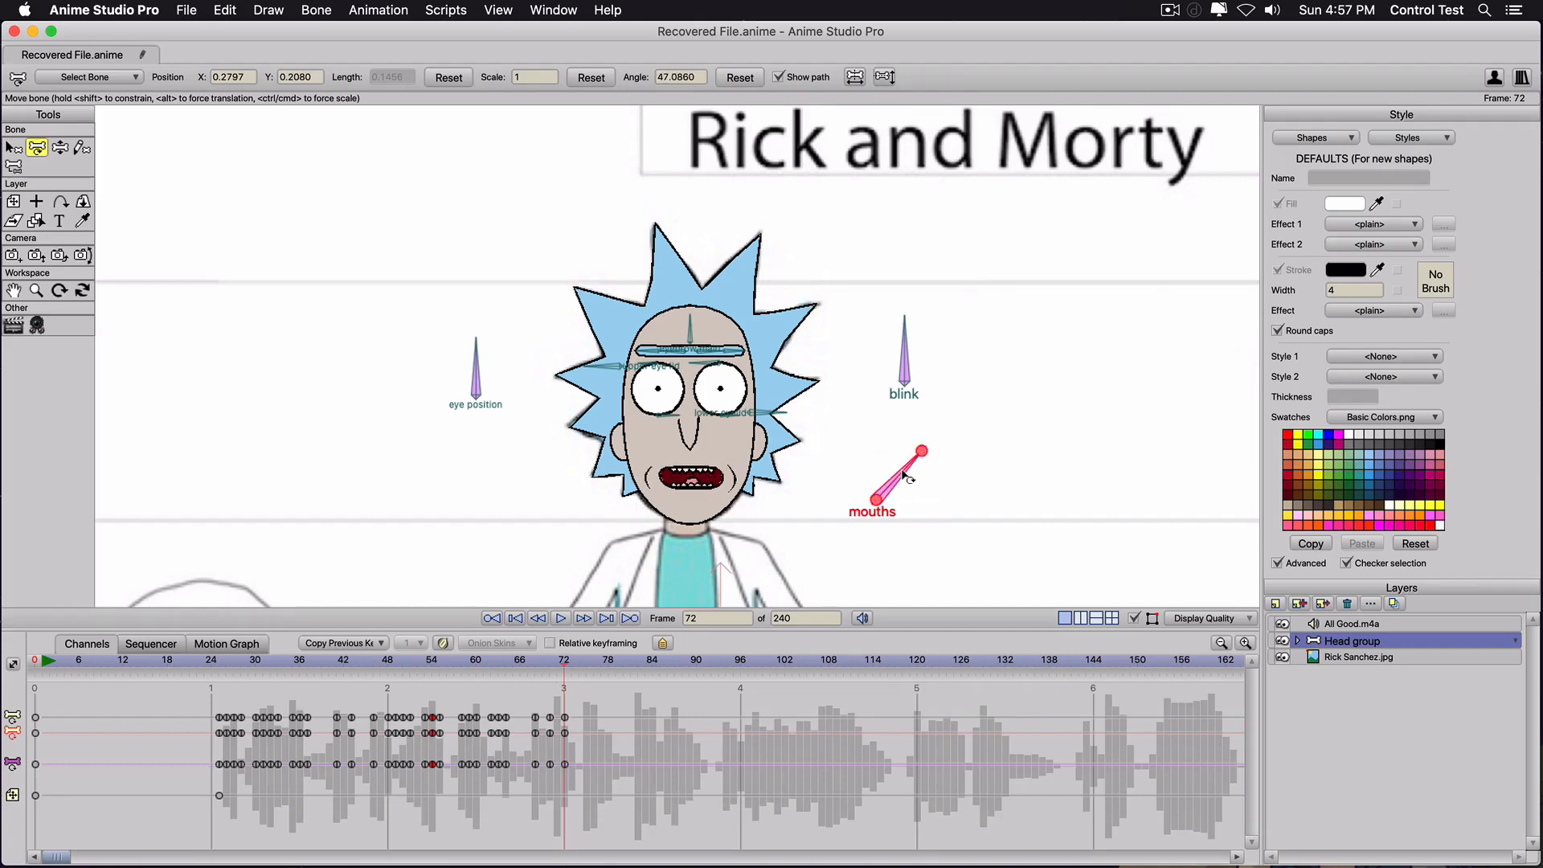
# Narrow the mouth to clenched teeth with mouths bone keys from frame 75 to 77, ending at about 76°.
pyautogui.press('super+Right')
pyautogui.press('super+Right')
pyautogui.press('super+Right')
pyautogui.moveTo(903, 474)
pyautogui.mouseDown()
pyautogui.moveTo(886, 459)
pyautogui.moveTo(926, 492)
pyautogui.moveTo(906, 470)
pyautogui.moveTo(918, 484)
pyautogui.moveTo(932, 470)
pyautogui.moveTo(880, 453)
pyautogui.moveTo(894, 465)
pyautogui.mouseUp()
pyautogui.click(886, 459)
# Key an open mouth at frame 82 with the mouths bone at about 67°.
pyautogui.press('super+Right')
pyautogui.press('super+Right')
pyautogui.press('super+Right')
pyautogui.press('super+Right')
pyautogui.press('super+Right')
pyautogui.press('super+Right')
pyautogui.press('super+Right')
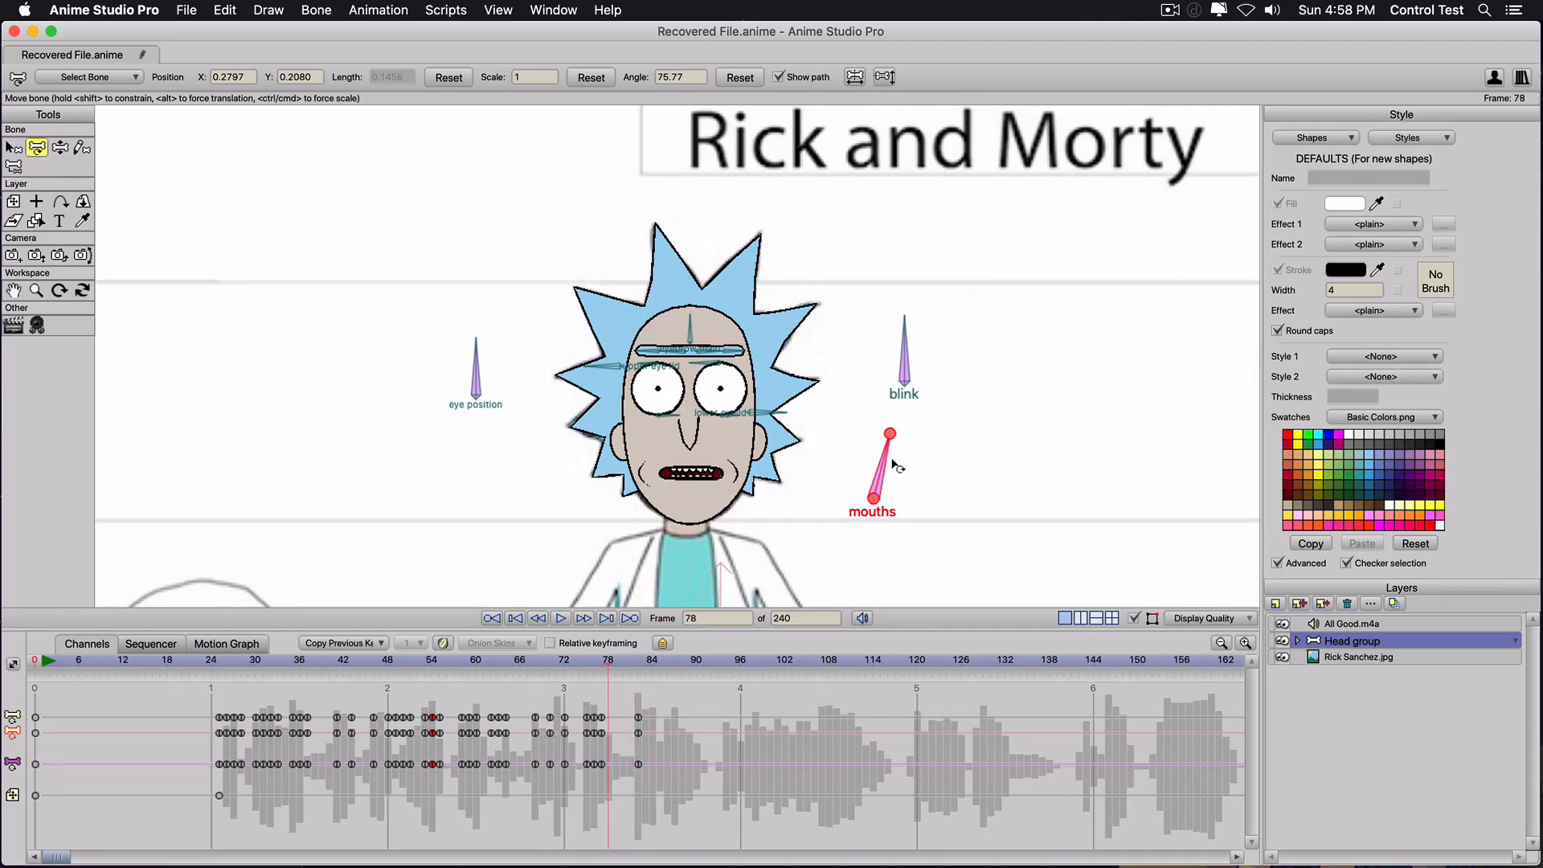
pyautogui.press('super+Right')
pyautogui.press('super+Right')
pyautogui.press('super+Right')
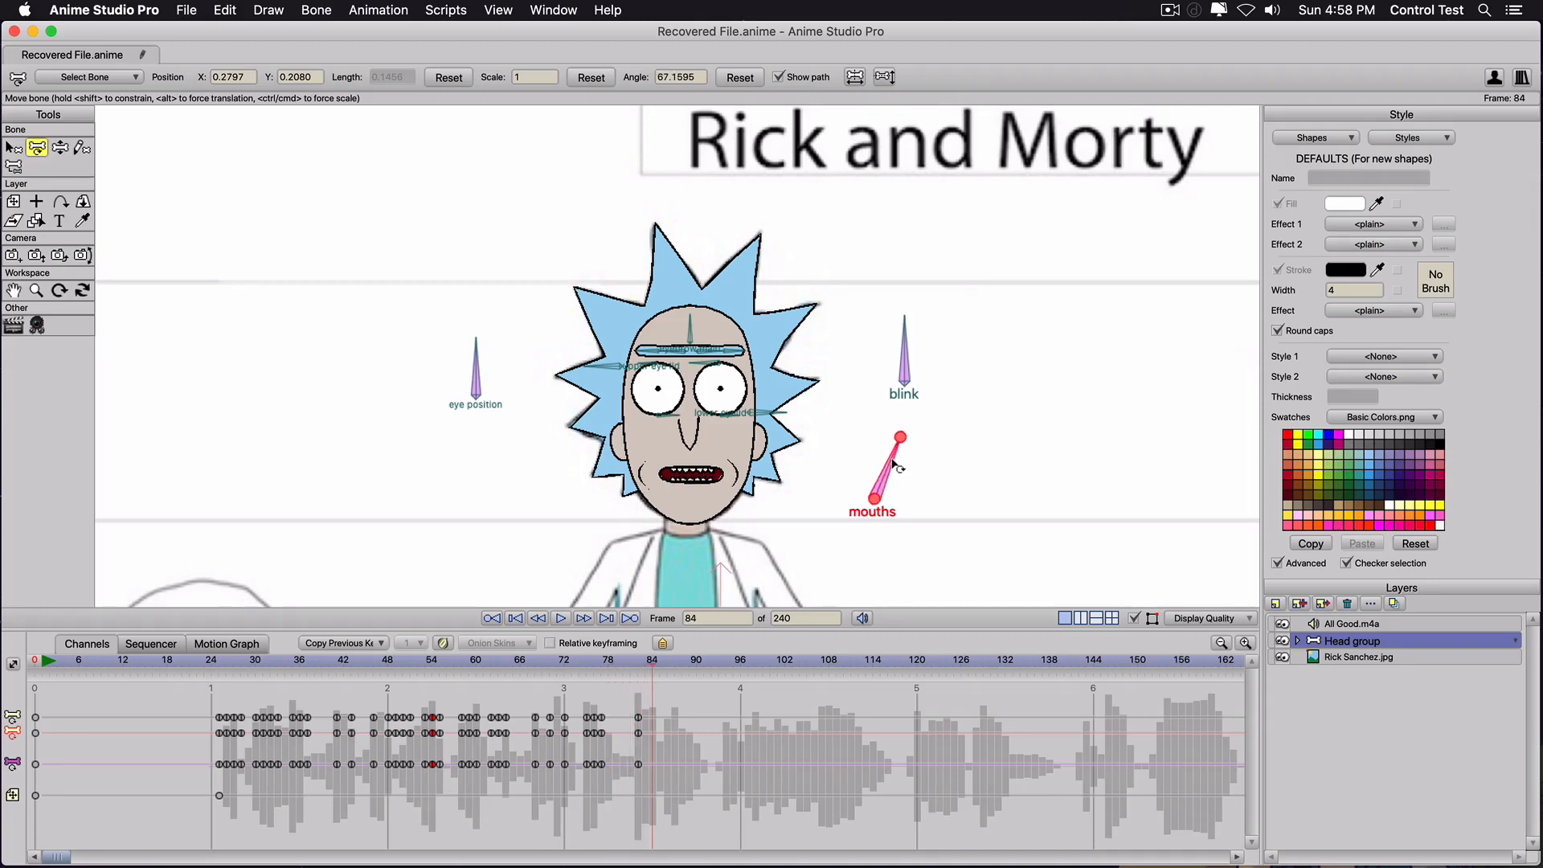
# Key the remaining mouth shapes of the phrase from frame 85 to 91, closing the mouth at about 89°.
pyautogui.moveTo(895, 466)
pyautogui.mouseDown()
pyautogui.moveTo(910, 496)
pyautogui.moveTo(873, 459)
pyautogui.mouseUp()
pyautogui.press('super+Right')
pyautogui.press('super+Right')
pyautogui.press('super+Right')
pyautogui.press('super+Right')
pyautogui.press('super+Right')
pyautogui.press('super+Right')
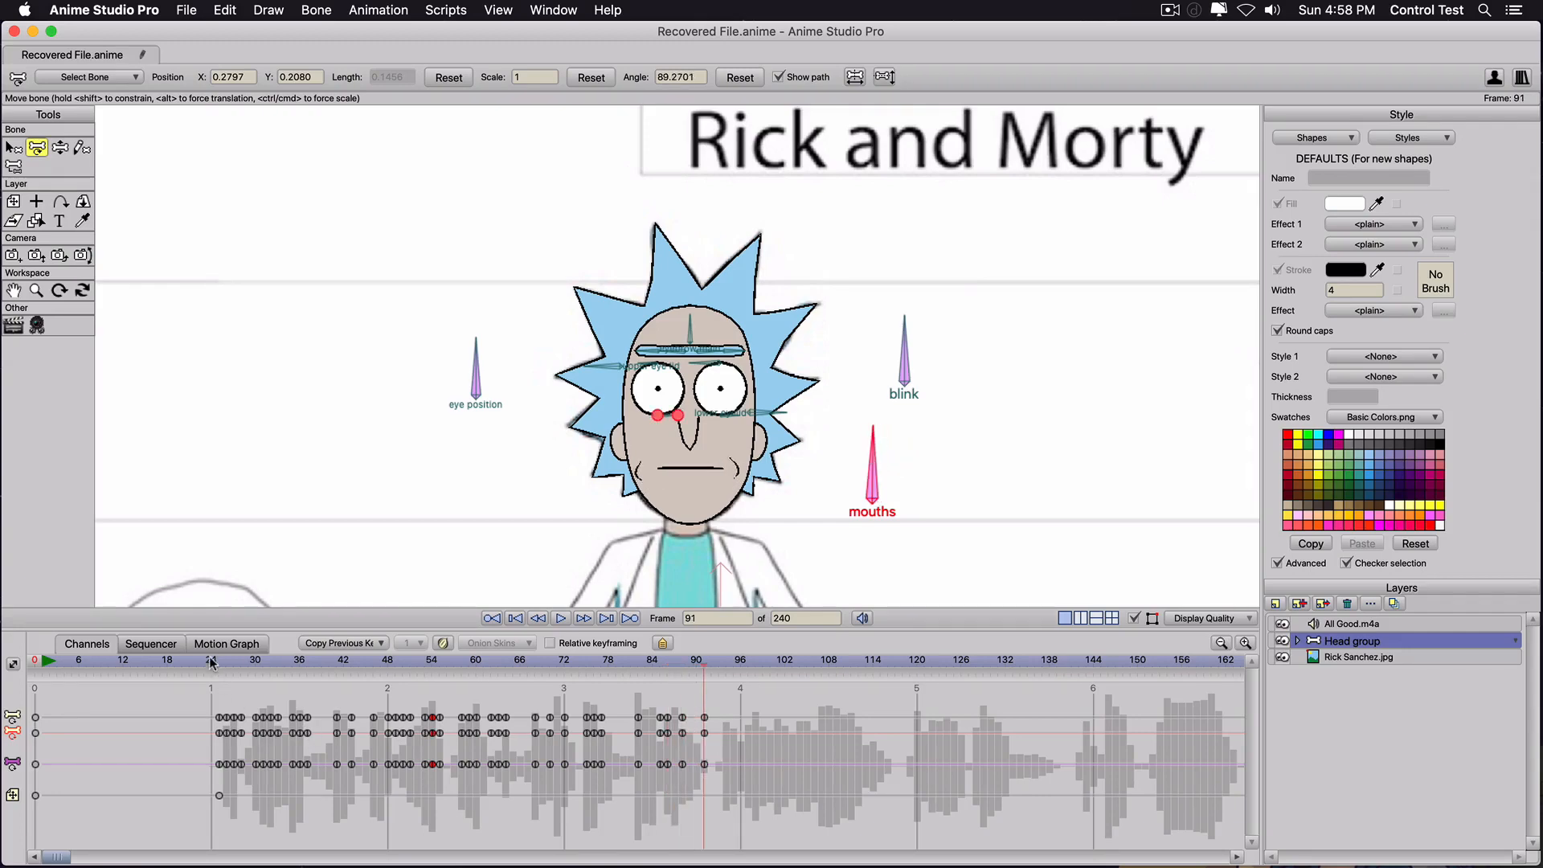
# Play back the lip sync from frame 24 and scrub to frame 75 to check the mouth timing.
pyautogui.click(210, 663)
pyautogui.press('space')
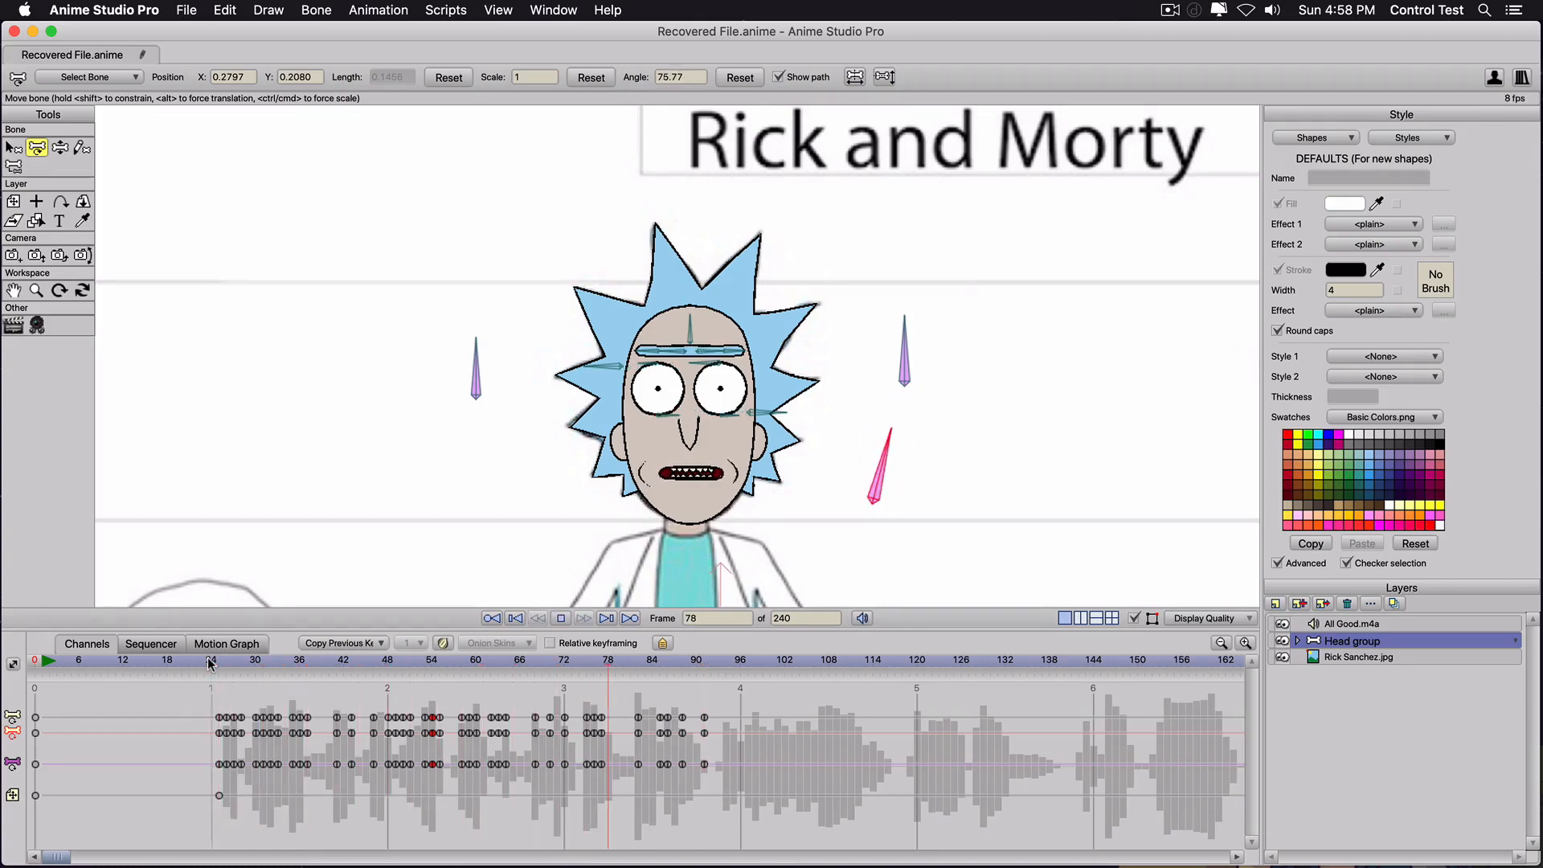
pyautogui.press('space')
pyautogui.moveTo(480, 665); pyautogui.dragTo(587, 667)
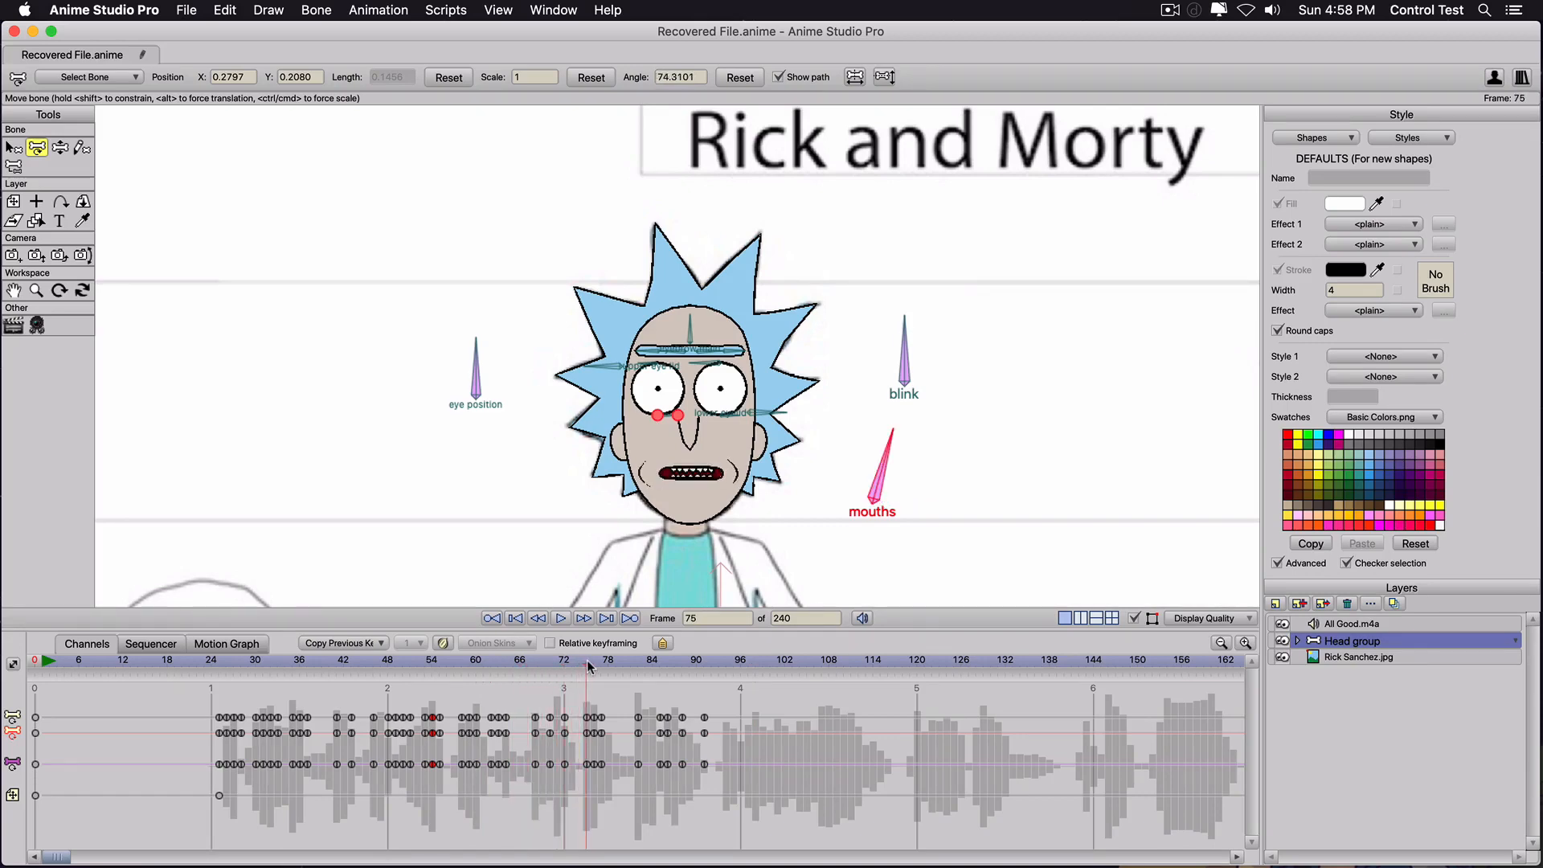
# Re-key the mouth as a small round opening with the mouths bone at about 20° on frame 75 and 29° on frame 76.
pyautogui.moveTo(884, 454); pyautogui.dragTo(915, 488)
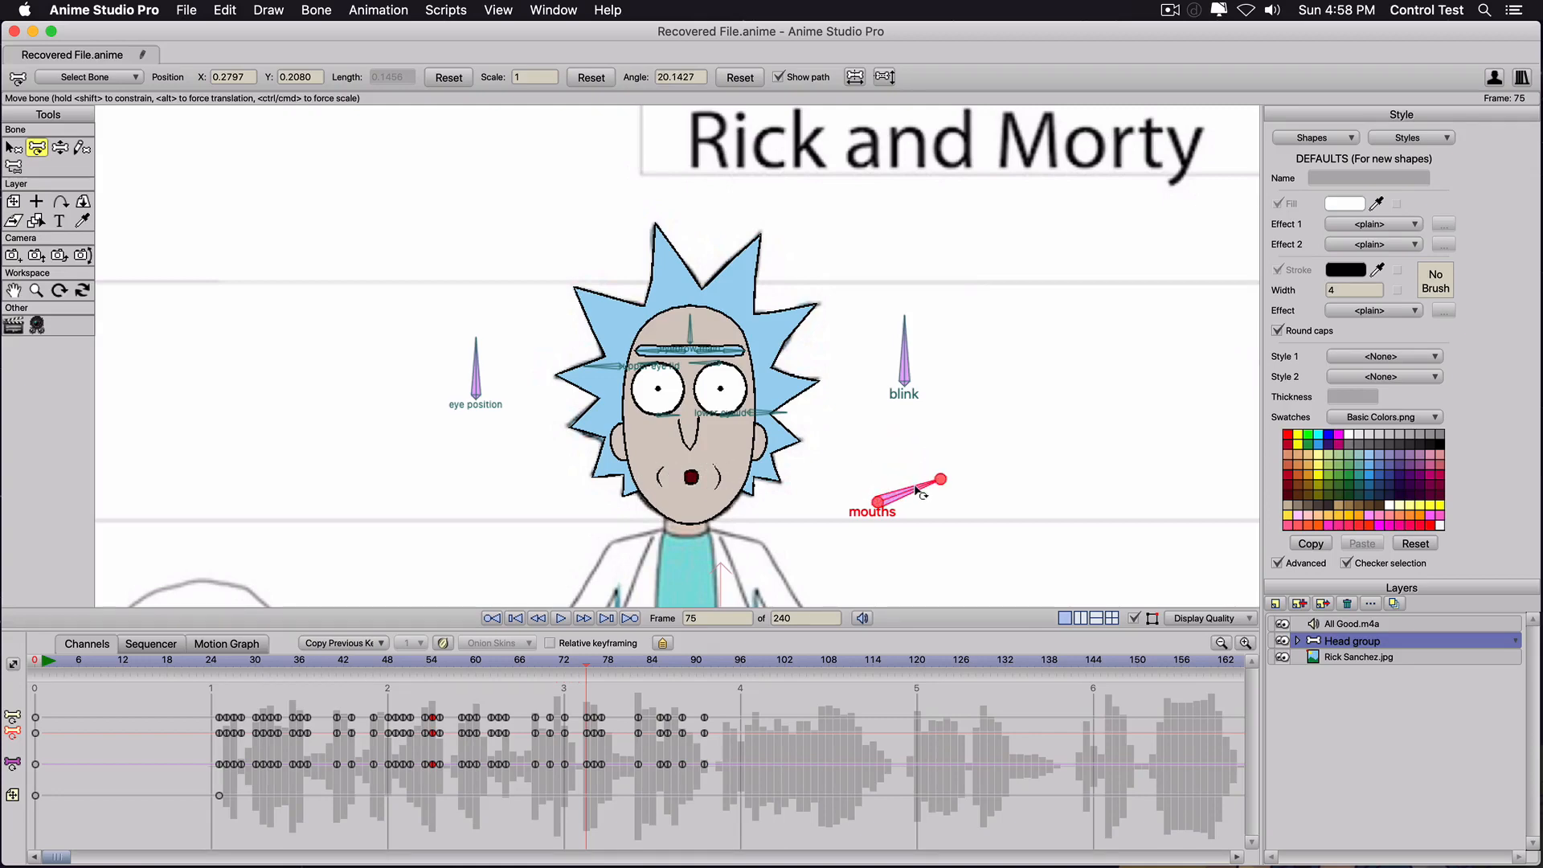
pyautogui.press('Right')
pyautogui.press('Right')
pyautogui.press('Left')
pyautogui.press('Left')
pyautogui.press('Right')
pyautogui.press('Right')
pyautogui.press('Left')
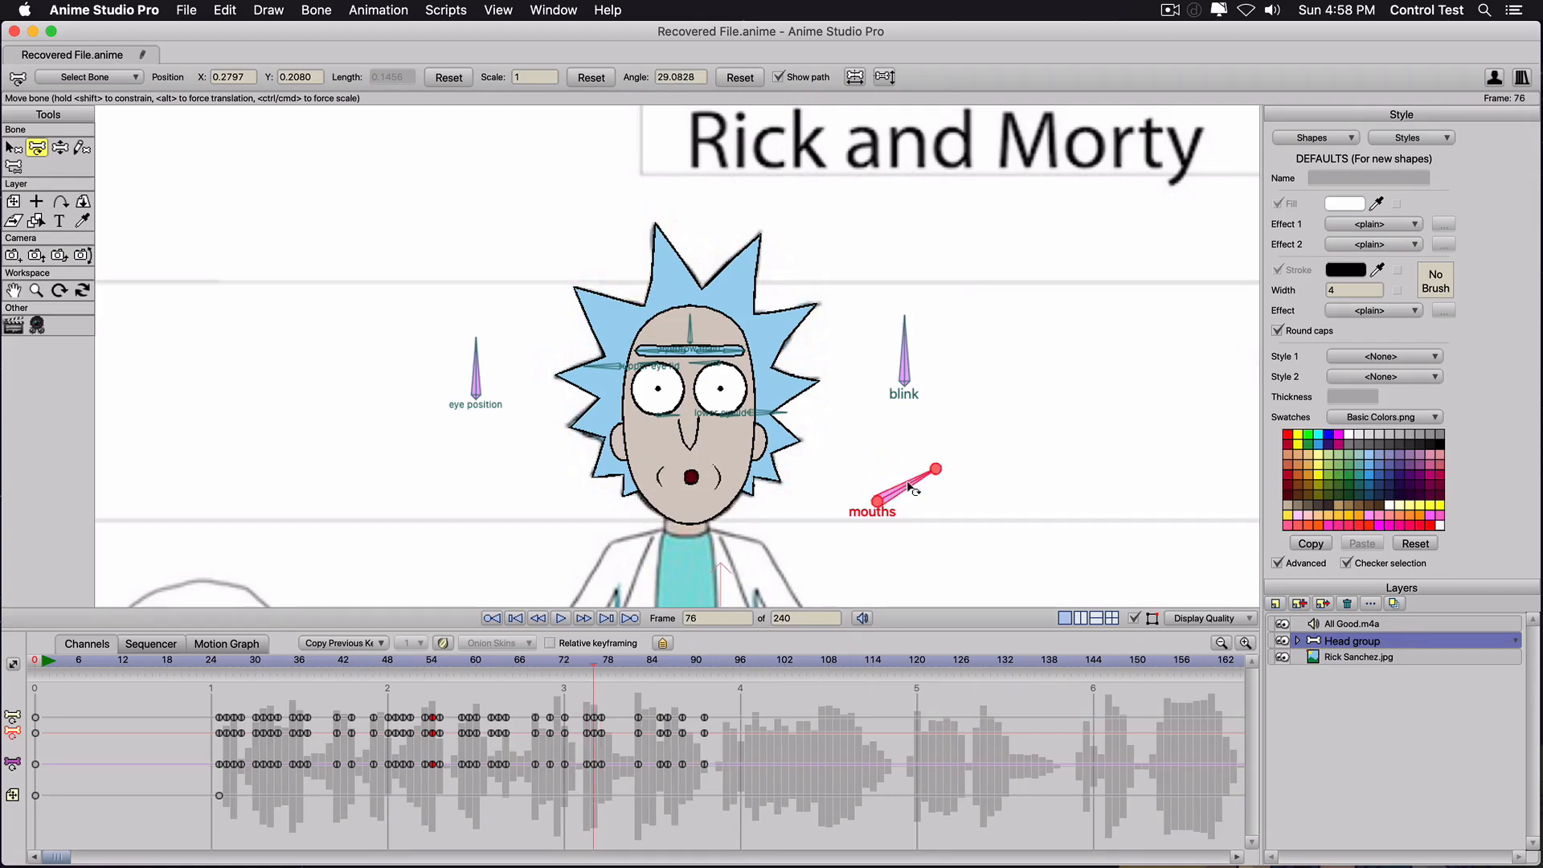
# Step through the mouth keys from frame 76 to 92, and play back the lip sync to check the timing.
pyautogui.press('Right')
pyautogui.press('Right')
pyautogui.press('Right')
pyautogui.press('Right')
pyautogui.press('Right')
pyautogui.press('Right')
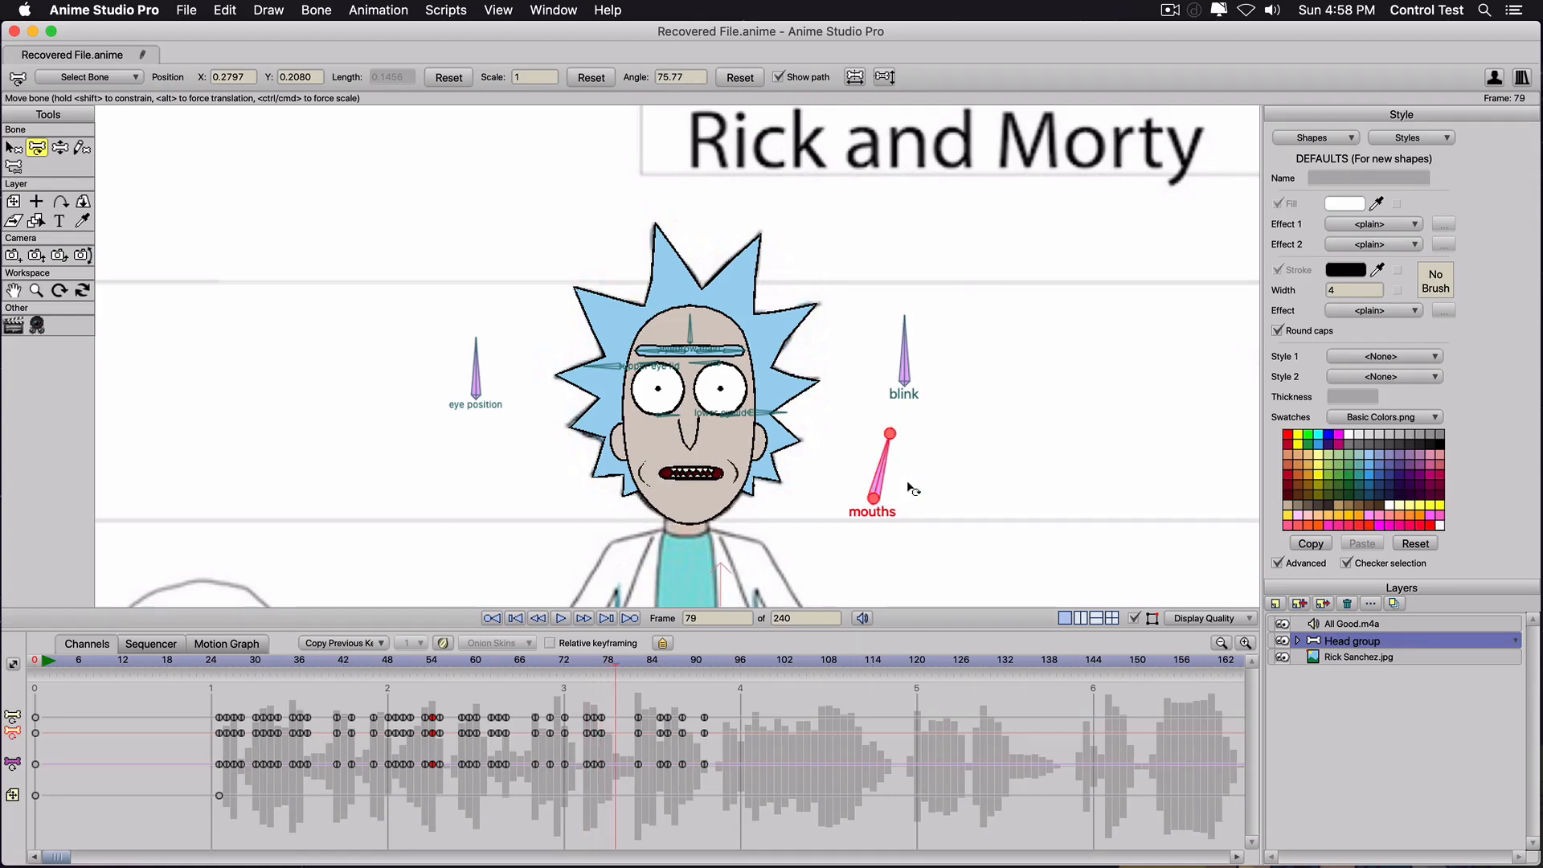
pyautogui.press('Right')
pyautogui.press('Right')
pyautogui.press('Right')
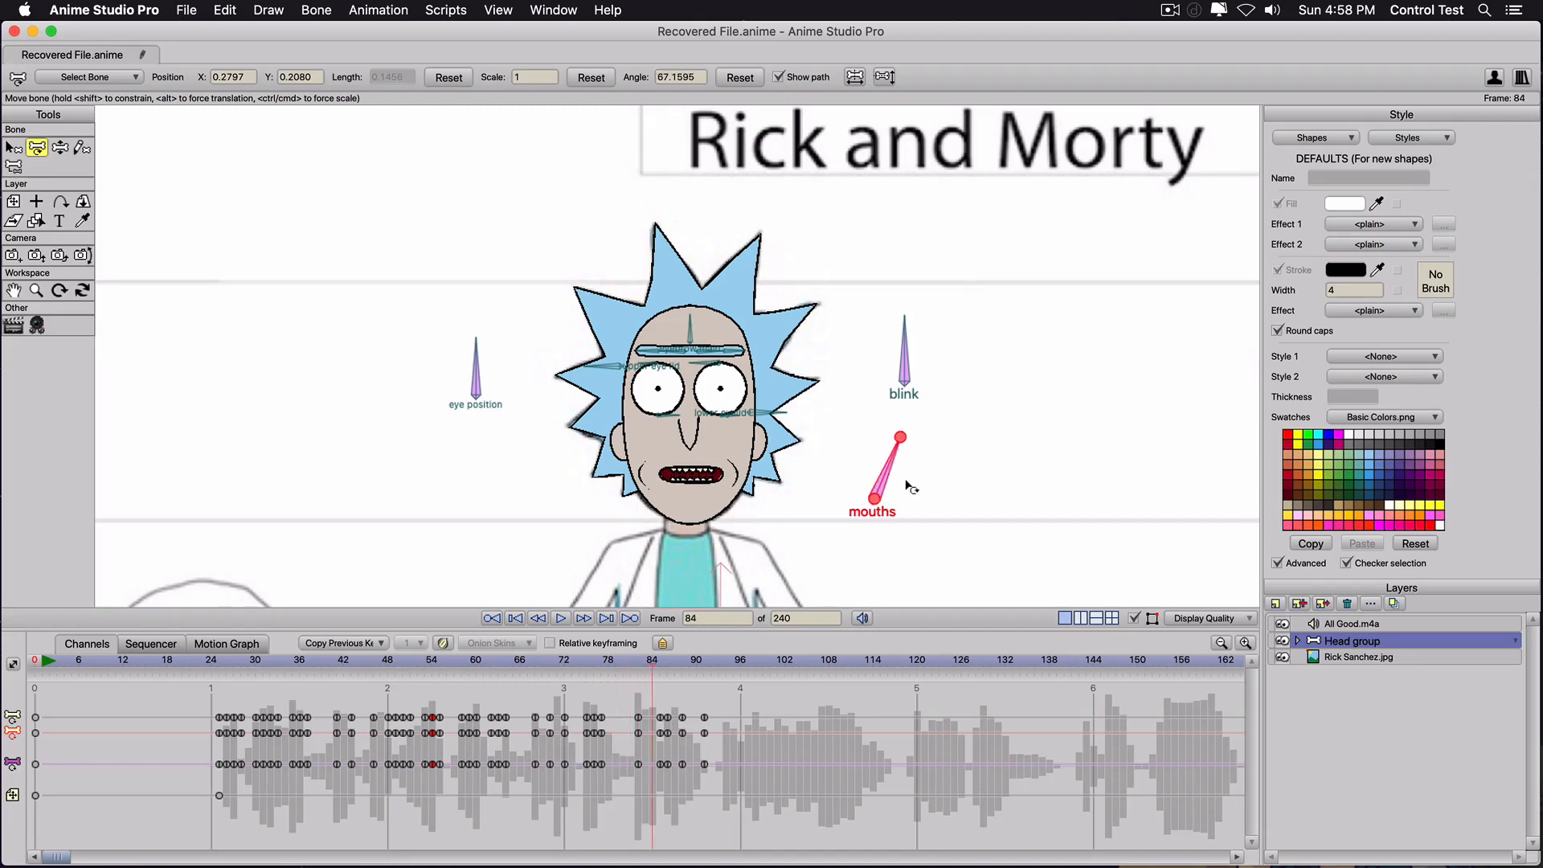
pyautogui.press('Right')
pyautogui.press('Right')
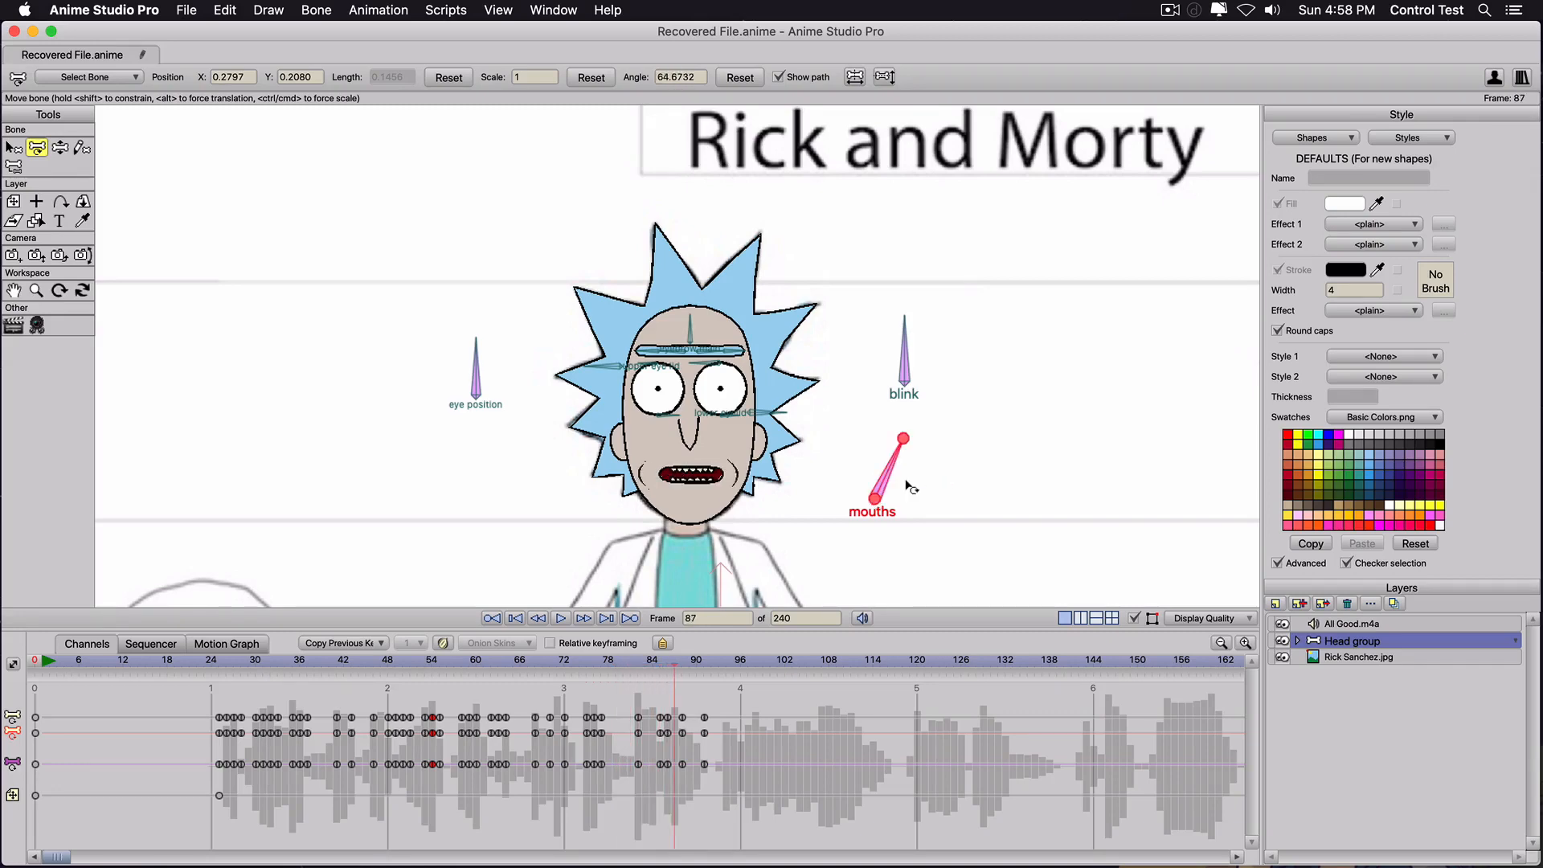
pyautogui.press('Right')
pyautogui.press('Right')
pyautogui.press('Right')
pyautogui.press('Right')
pyautogui.press('Right')
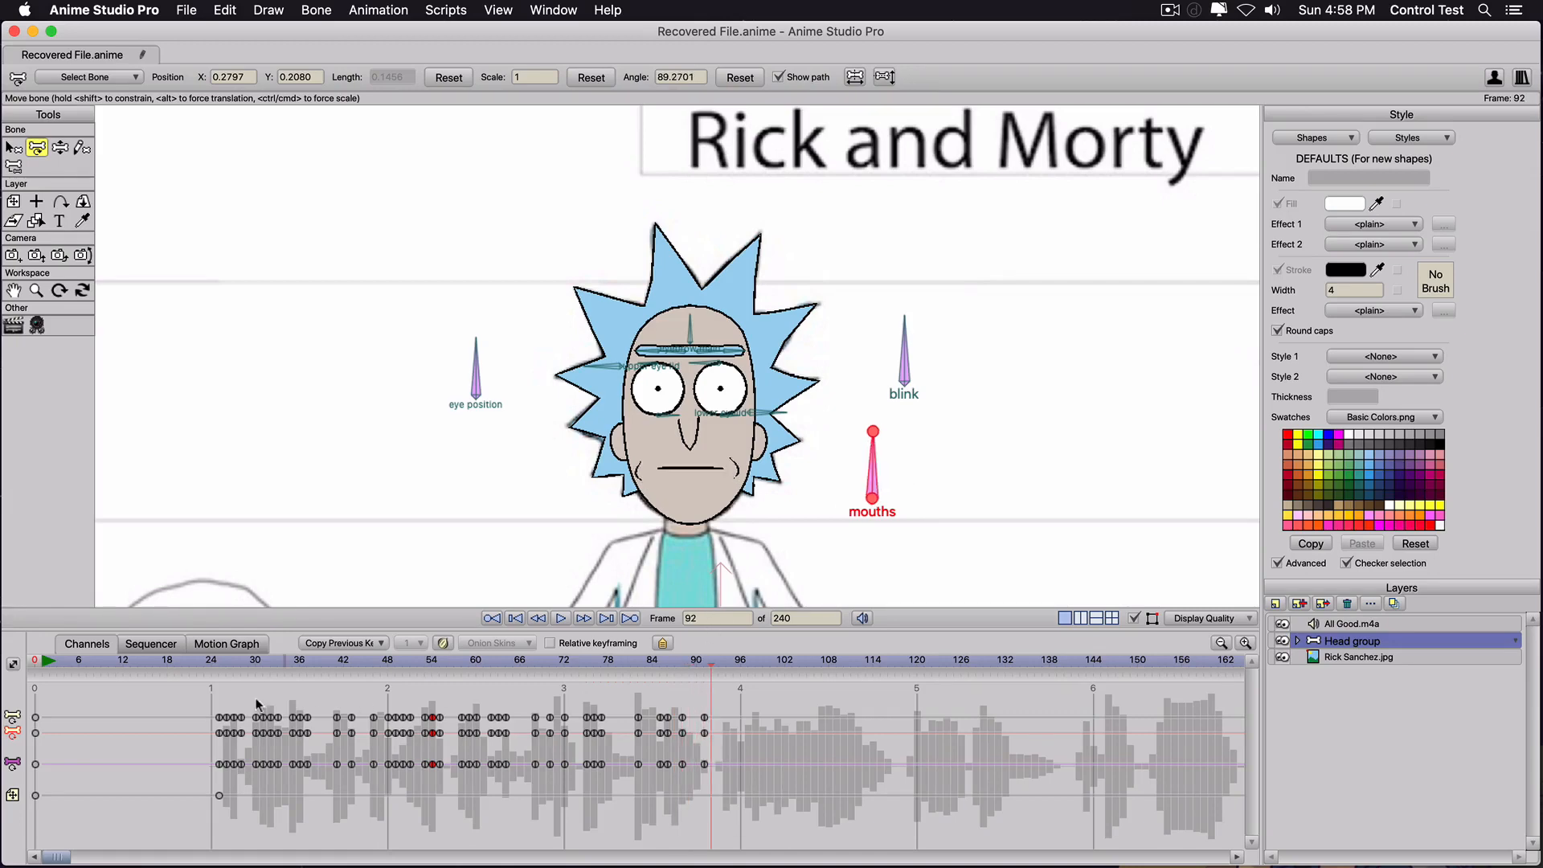
pyautogui.press('space')
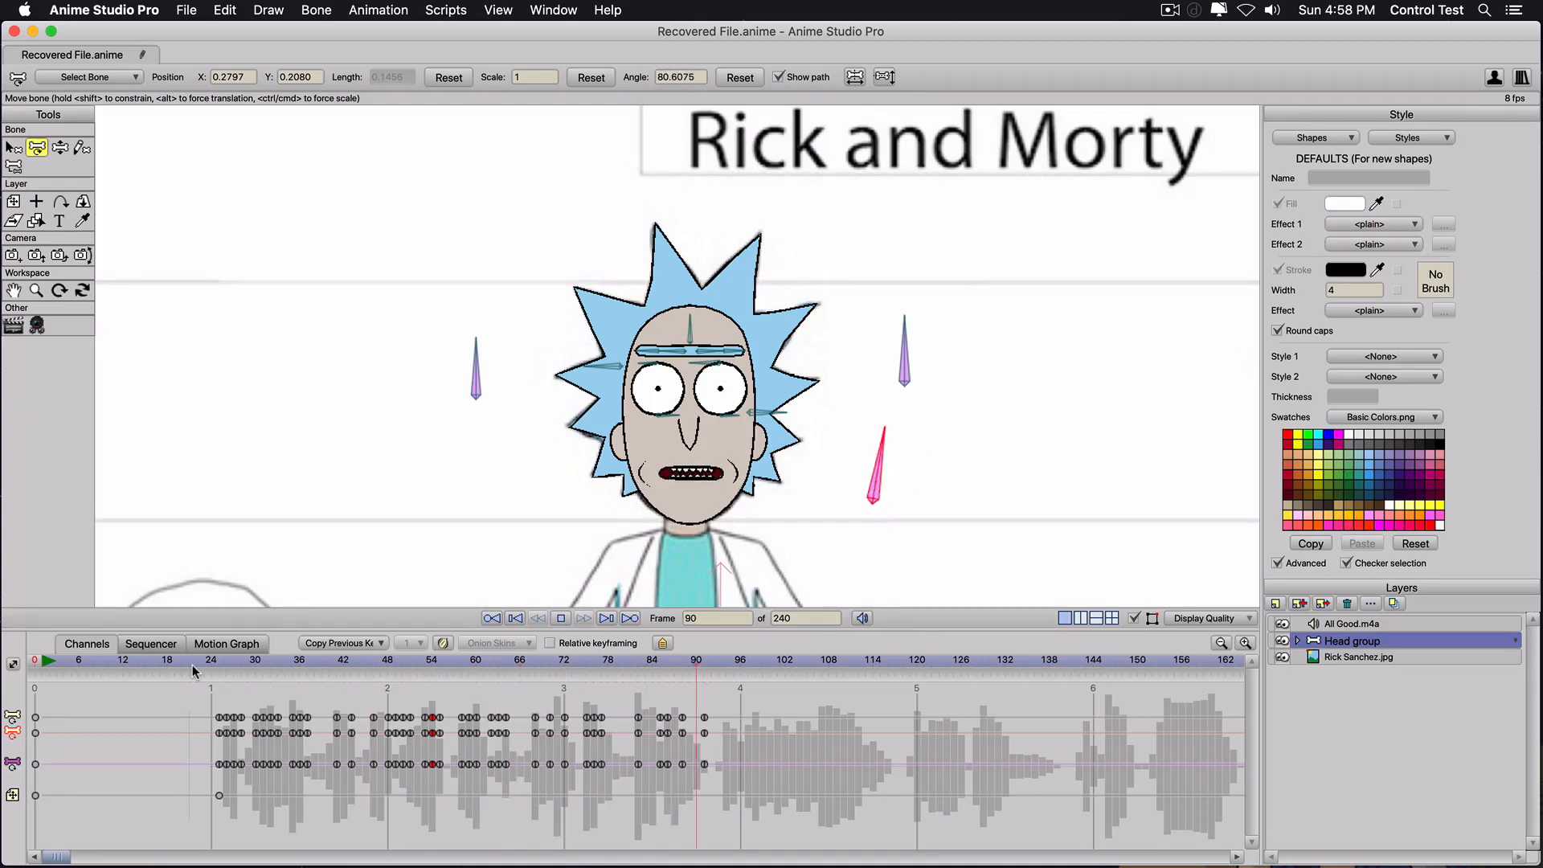
pyautogui.press('space')
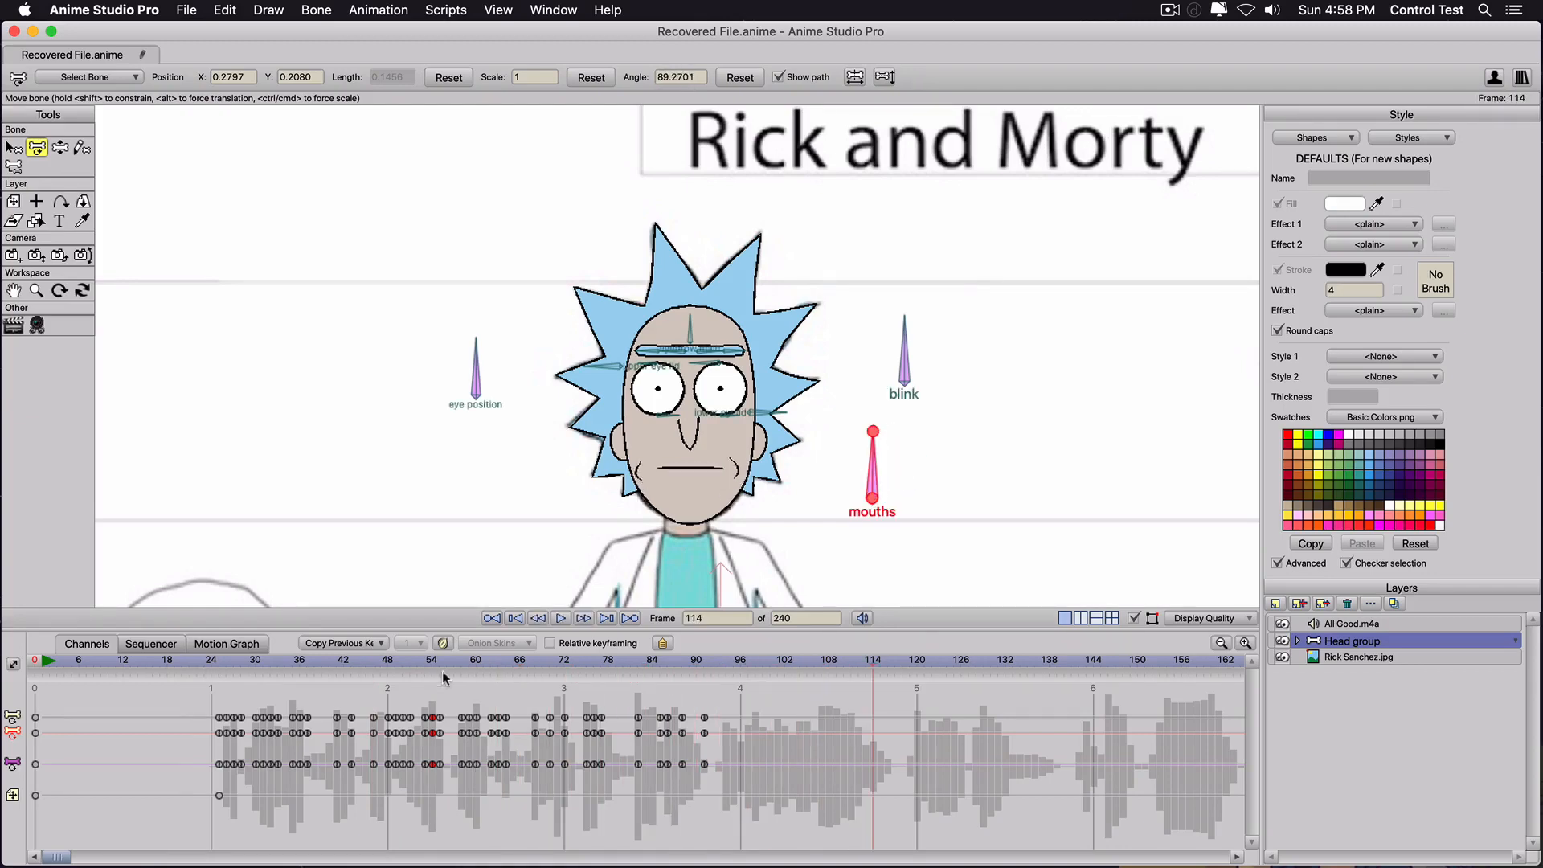
# Key the next phrase's mouth shapes with the mouths bone up to frame 113, closing the mouth there at about 99°.
pyautogui.click(717, 659)
pyautogui.moveTo(871, 464)
pyautogui.mouseDown()
pyautogui.moveTo(908, 498)
pyautogui.moveTo(858, 463)
pyautogui.moveTo(838, 486)
pyautogui.mouseUp()
pyautogui.hotkey('ctrl', 'Right')
pyautogui.press('Right')
pyautogui.press('Right')
pyautogui.press('Right')
pyautogui.press('Right')
pyautogui.press('Right')
pyautogui.press('Right')
pyautogui.press('Right')
pyautogui.press('Right')
pyautogui.press('Right')
pyautogui.press('Right')
pyautogui.press('Right')
pyautogui.press('Right')
pyautogui.press('Right')
pyautogui.press('Right')
pyautogui.press('Right')
pyautogui.press('Right')
pyautogui.press('Right')
pyautogui.press('Right')
pyautogui.press('Right')
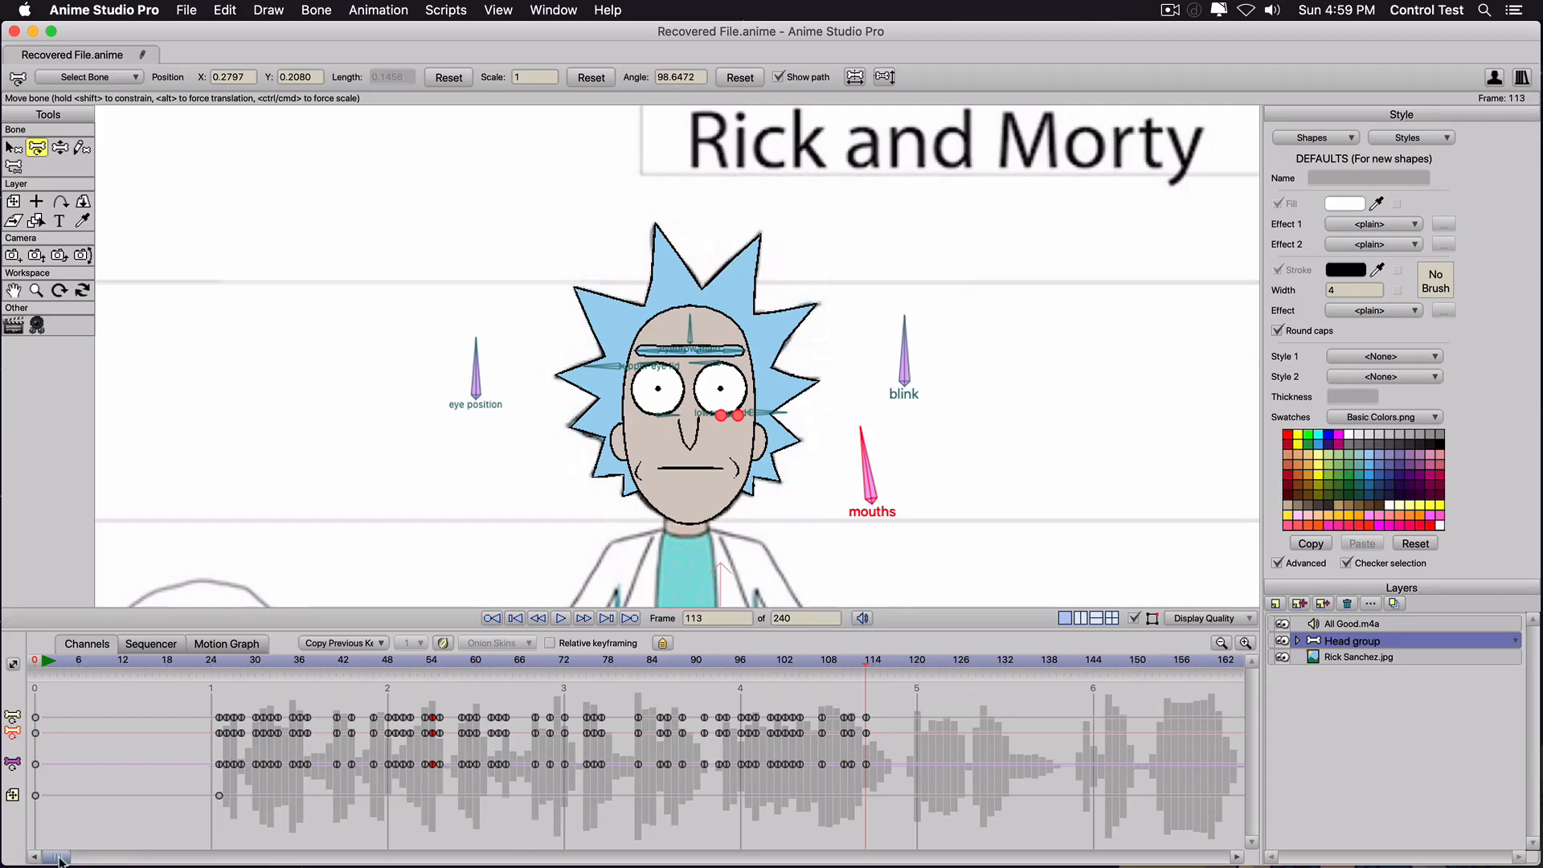
# Continue keying mouth shapes along the waveform from frame 113 to 244, opening the mouth at about 50° on frame 244.
pyautogui.moveTo(60, 860); pyautogui.dragTo(95, 854)
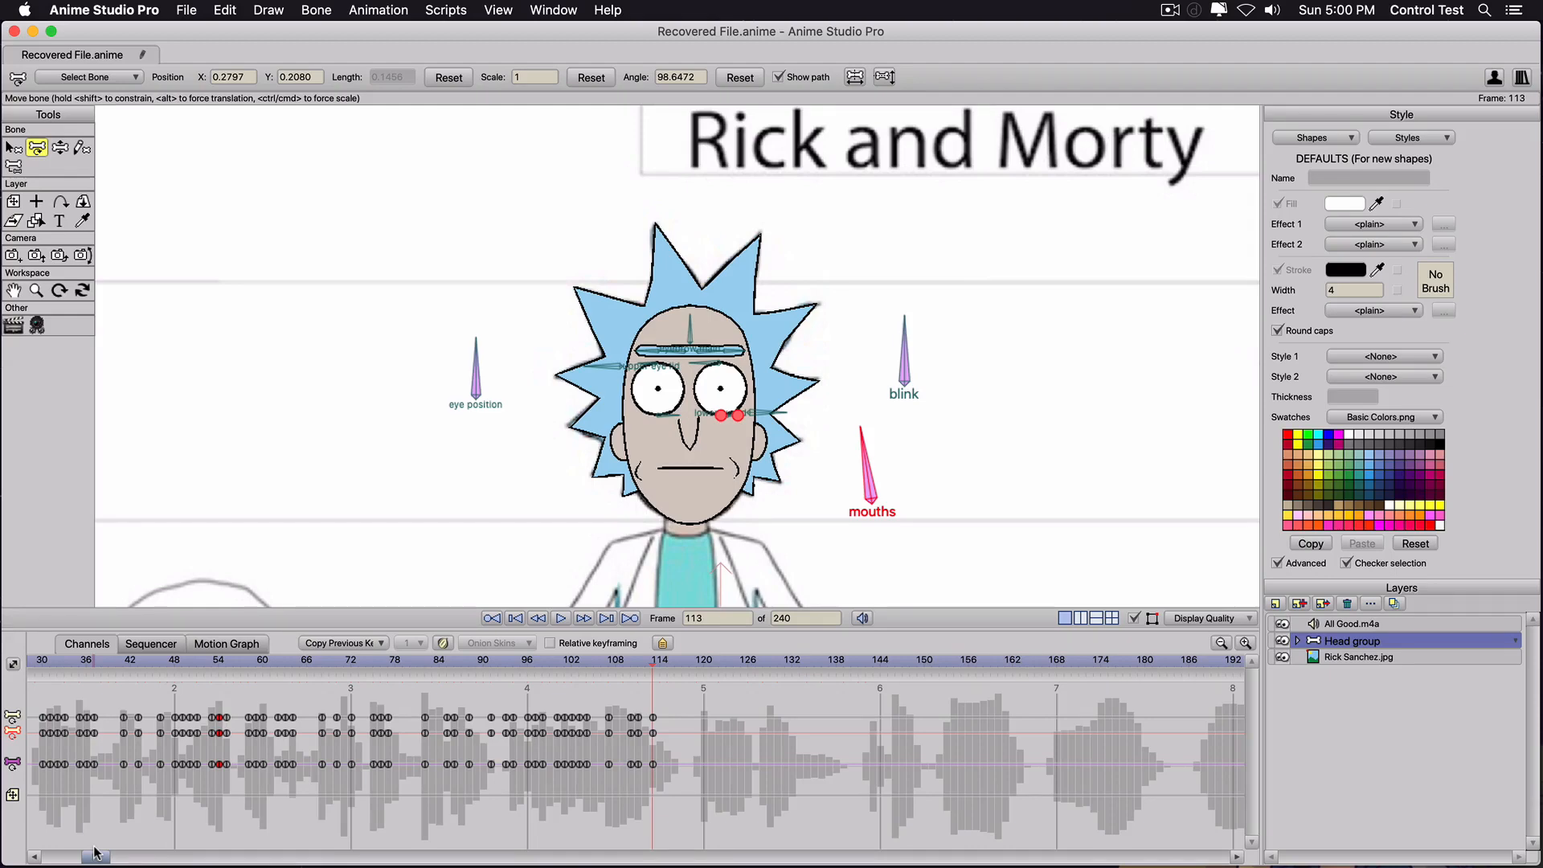
pyautogui.moveTo(867, 468); pyautogui.dragTo(885, 461)
pyautogui.moveTo(96, 856); pyautogui.dragTo(234, 857)
pyautogui.moveTo(883, 464)
pyautogui.mouseDown()
pyautogui.moveTo(917, 506)
pyautogui.moveTo(899, 476)
pyautogui.mouseUp()
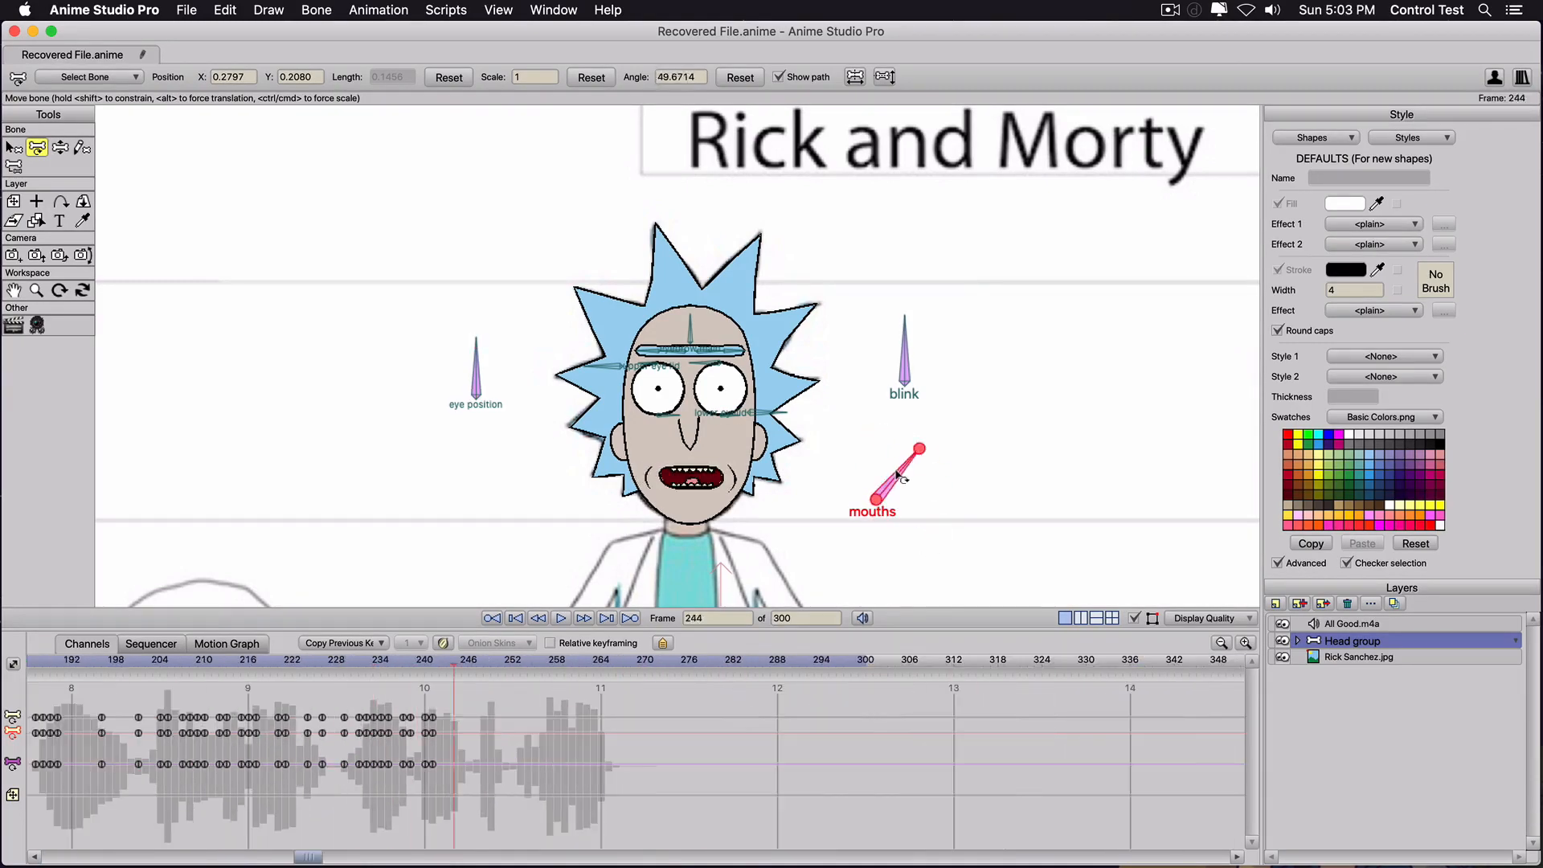
# Key pupil movements with the eye position bone along the audio, including a slight shift at frame 204.
pyautogui.click(167, 662)
pyautogui.moveTo(475, 393); pyautogui.dragTo(468, 392)
pyautogui.moveTo(234, 857)
pyautogui.mouseDown()
pyautogui.moveTo(272, 859)
pyautogui.moveTo(161, 858)
pyautogui.mouseUp()
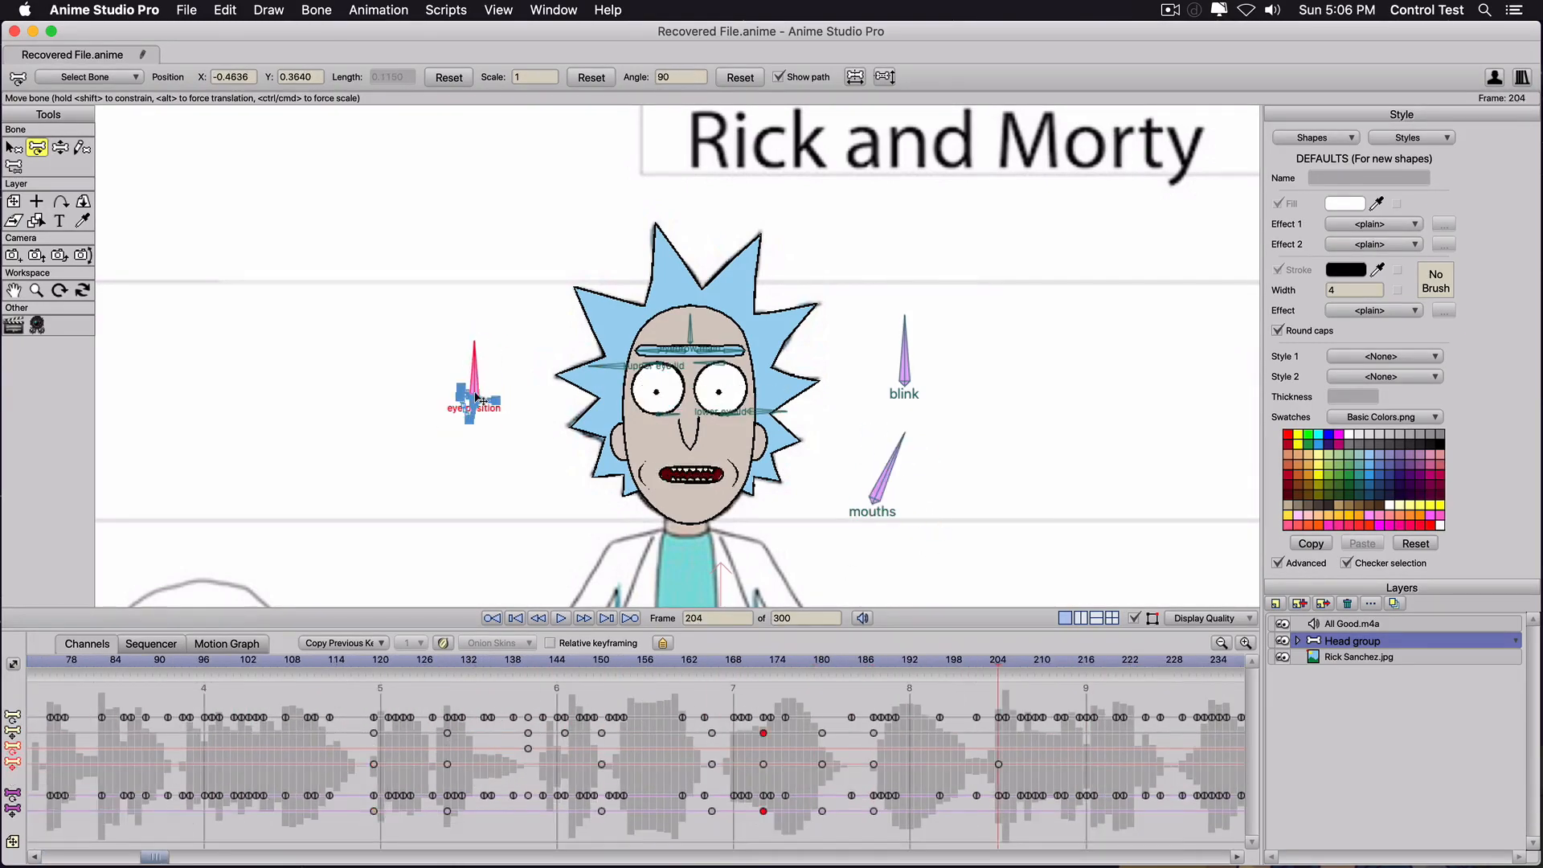
# Key a partial eyelid closure by lowering the blink bone, and play back the animation.
pyautogui.click(516, 619)
pyautogui.moveTo(904, 362); pyautogui.dragTo(904, 374)
pyautogui.click(217, 663)
pyautogui.press('space')
# Select the eyebrow main bone and key eyebrow poses along the timeline, with a wavy, slanted eyebrow at frame 148.
pyautogui.click(14, 147)
pyautogui.click(688, 320)
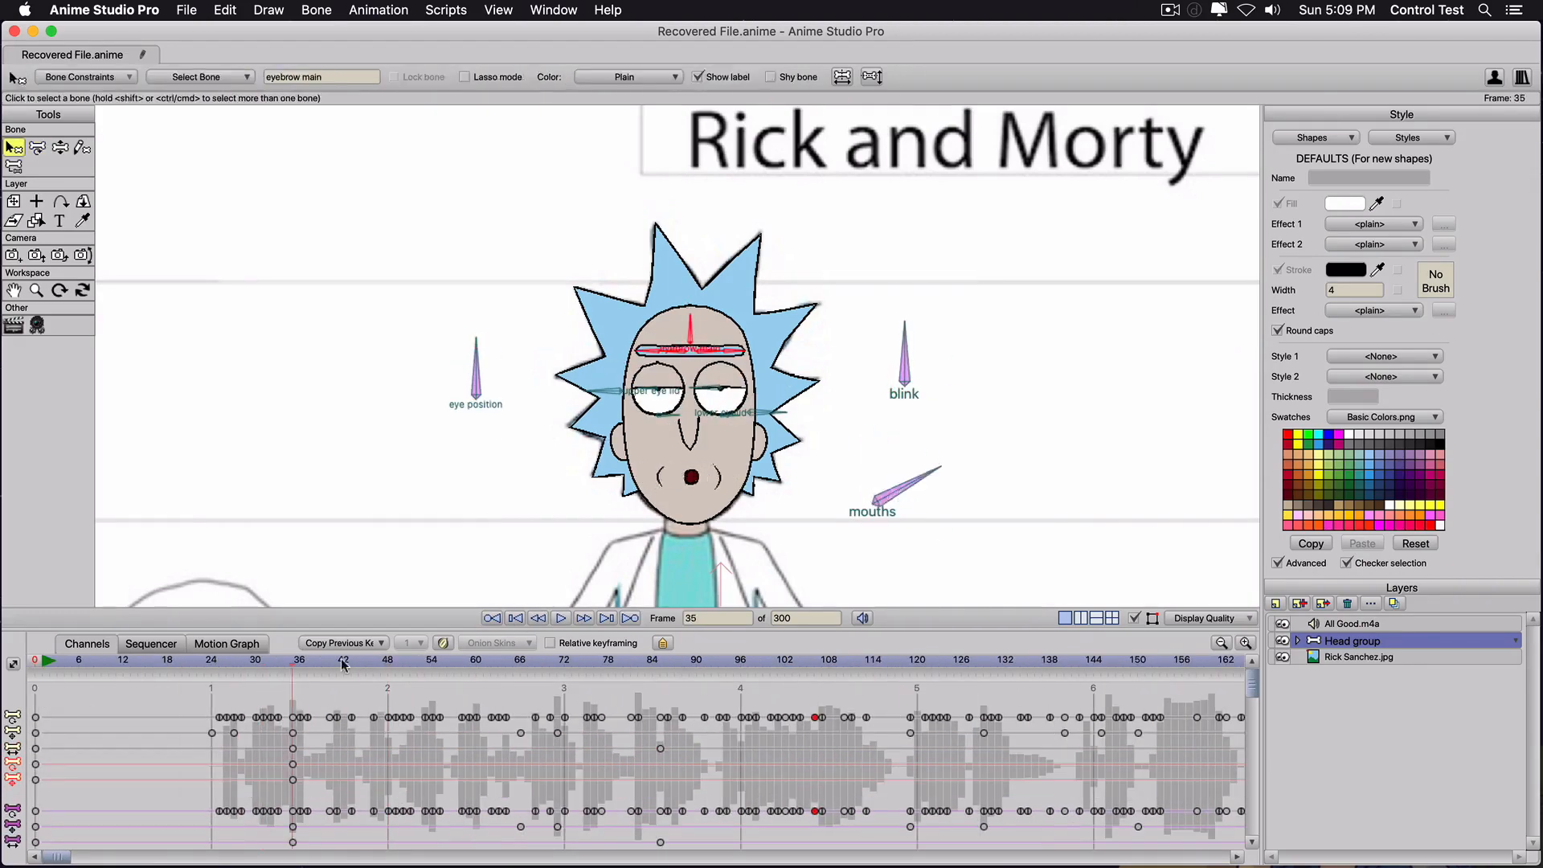
pyautogui.scroll(5, 689, 362)
pyautogui.click(565, 676)
pyautogui.scroll(-5, 688, 361)
pyautogui.moveTo(56, 856); pyautogui.dragTo(157, 857)
pyautogui.click(489, 366)
pyautogui.click(198, 678)
pyautogui.click(689, 341)
pyautogui.scroll(5, 689, 362)
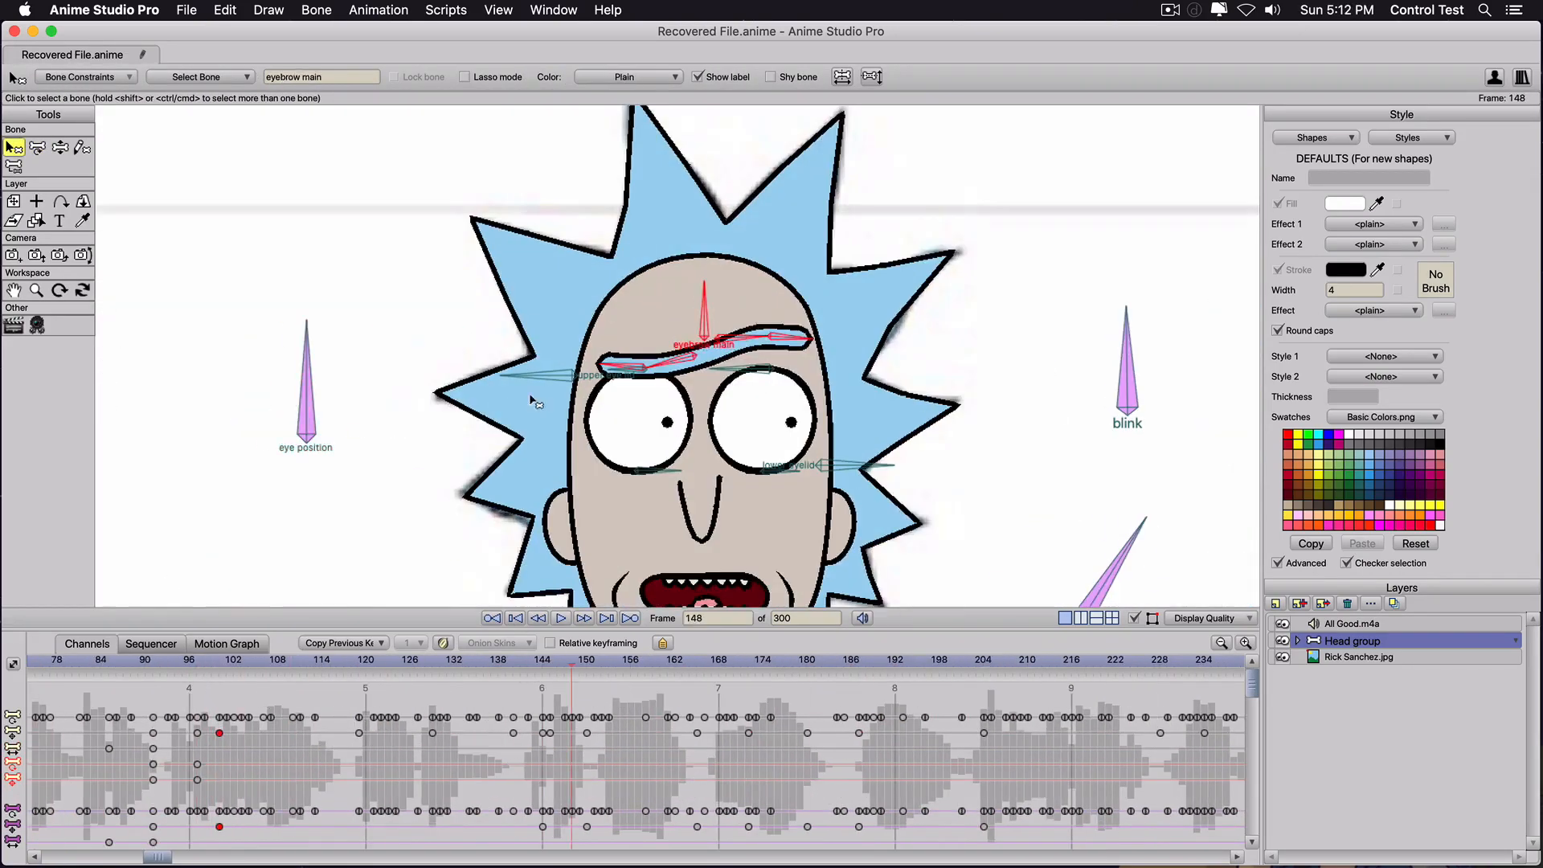
# Lower the eyebrow slightly with the eyebrow main bone on a frame near the end of the speech.
pyautogui.click(37, 147)
pyautogui.click(740, 672)
pyautogui.click(992, 671)
pyautogui.click(1189, 672)
pyautogui.moveTo(703, 346); pyautogui.dragTo(703, 359)
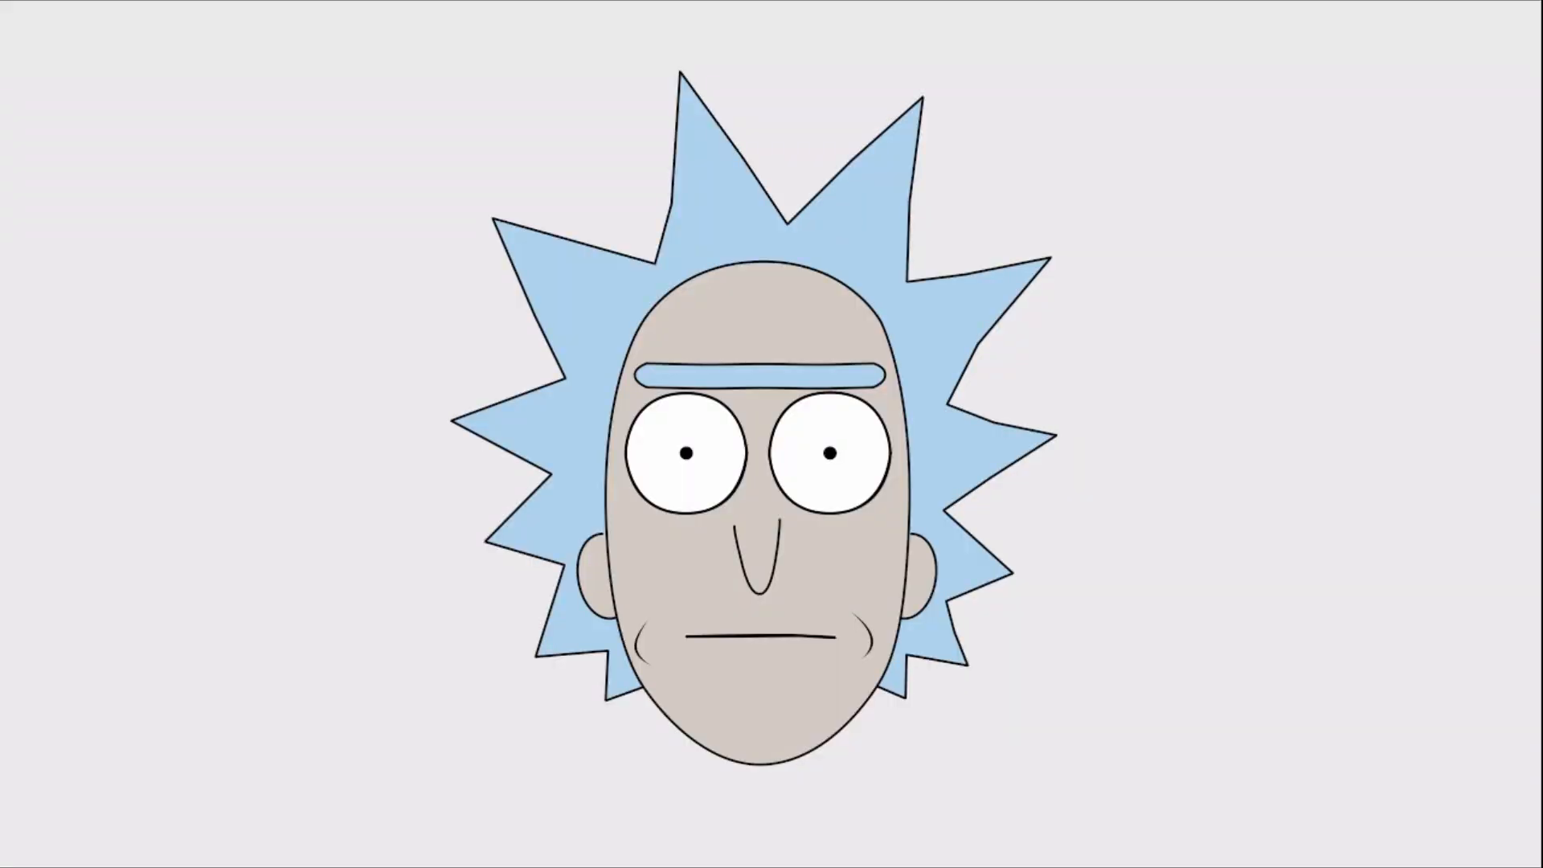